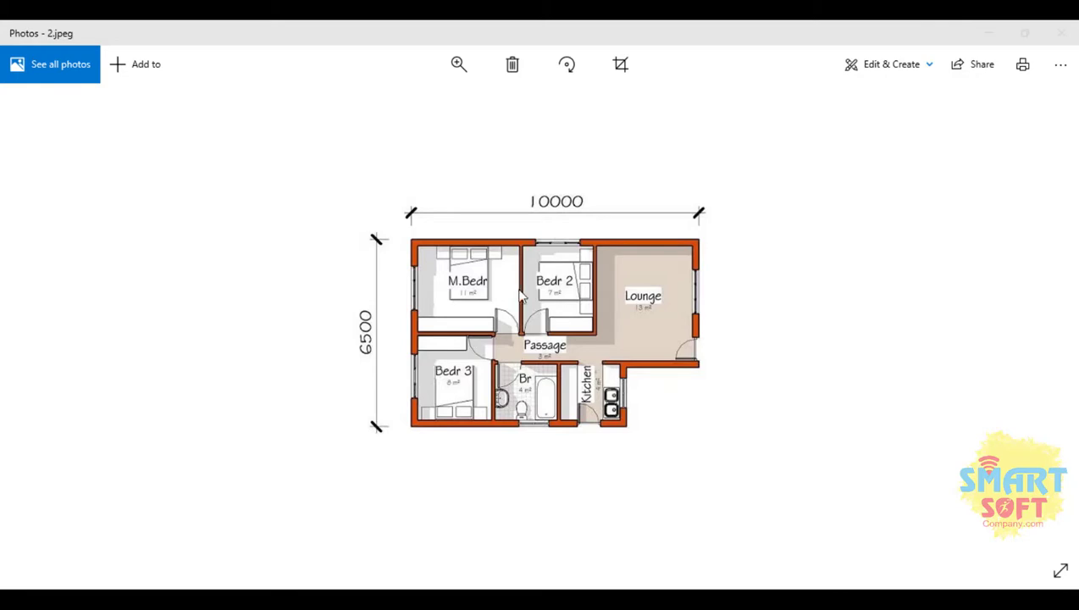
Switch to SketchUp, create a new model from the Simple (Inches) template and delete the default human figure
scroll(627, 386, "up", 3)
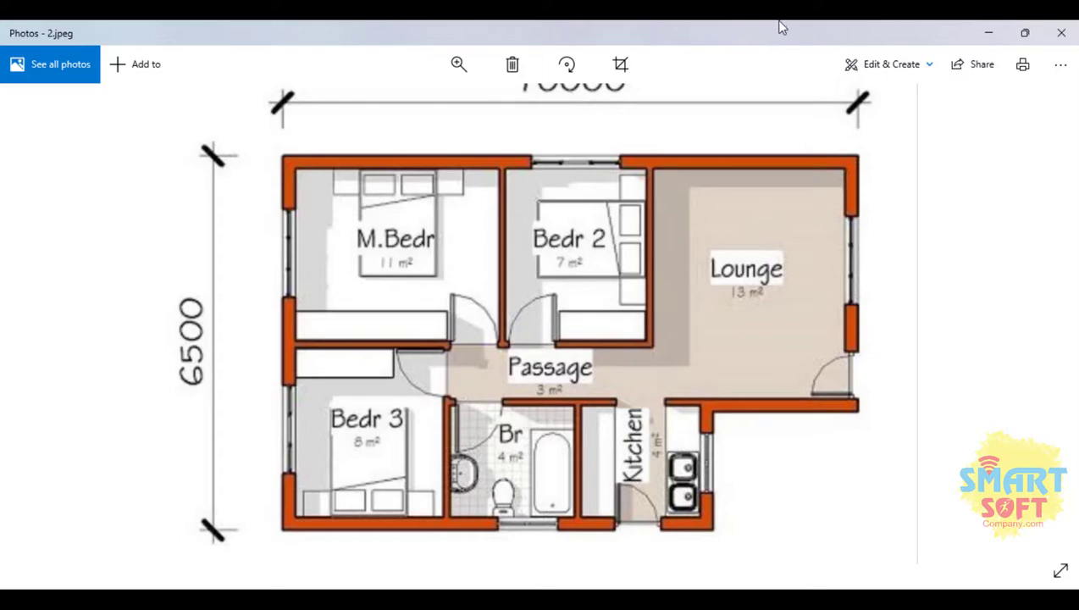
left_click(1062, 33)
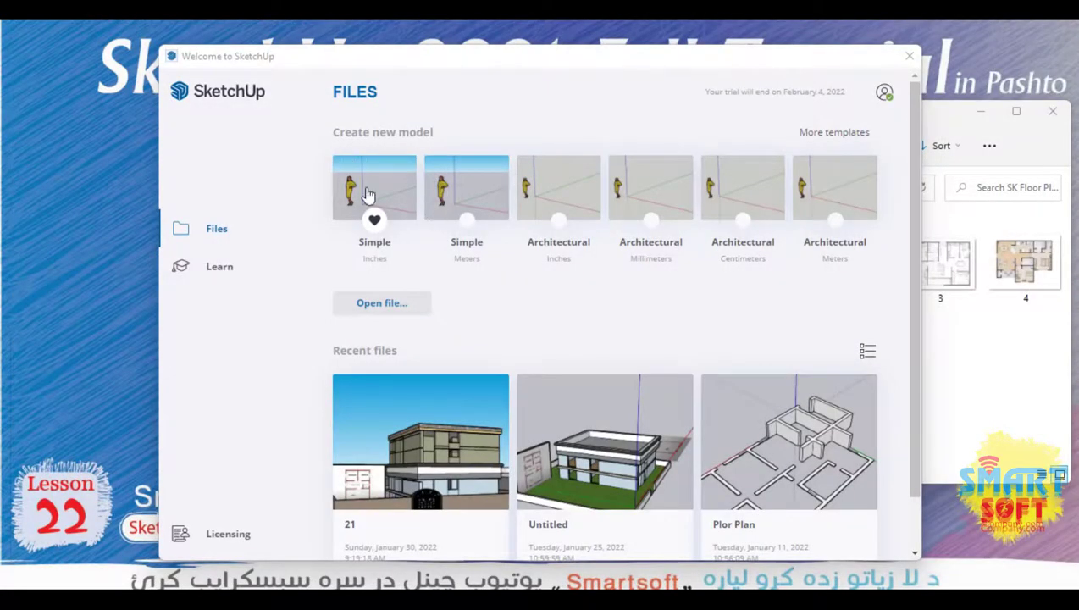
left_click(369, 195)
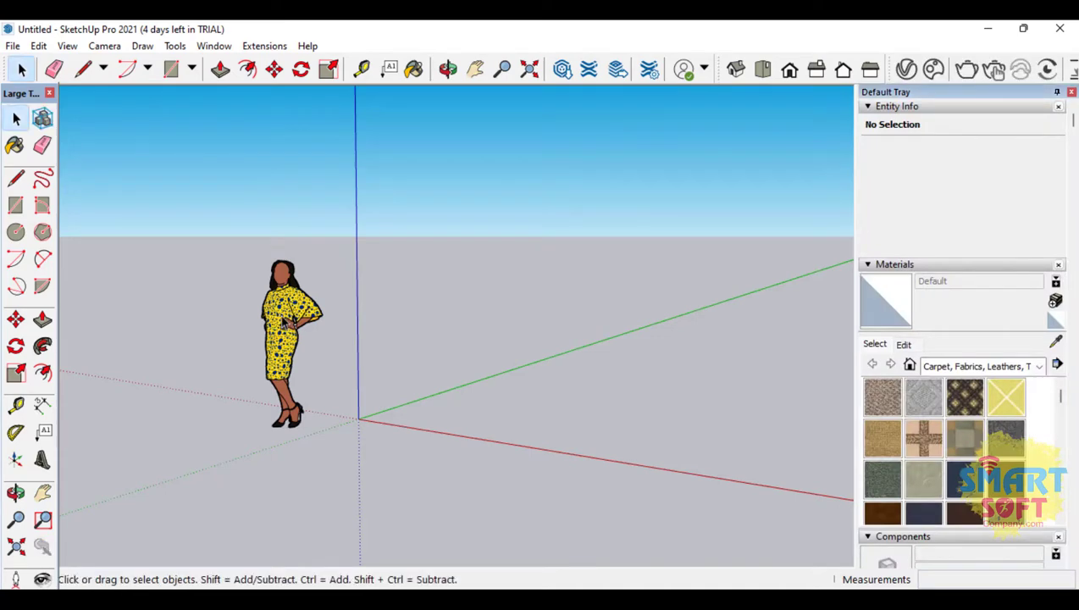
left_click(282, 320)
key("Delete")
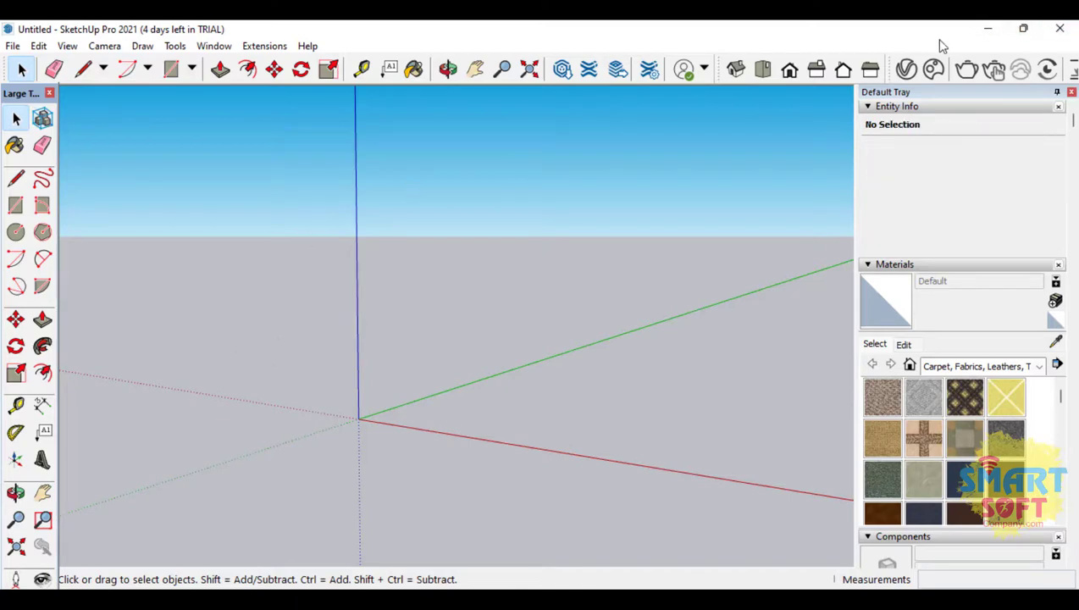
Import the floor plan image 2.jpeg and place it flat on the ground with its corner at the origin
key("F9")
left_click(448, 69)
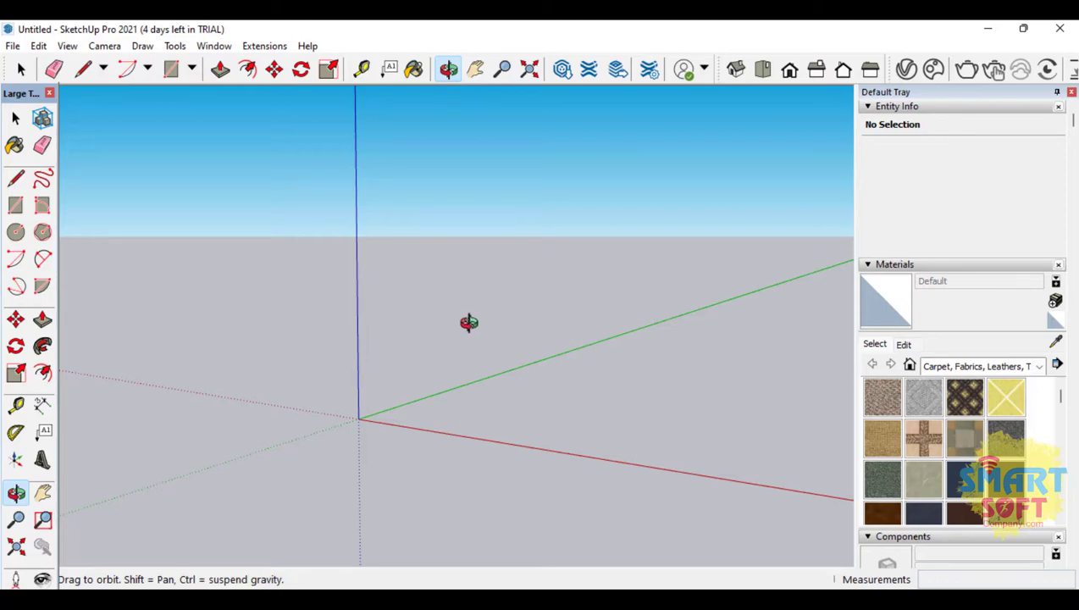
left_click_drag(423, 318, 397, 319)
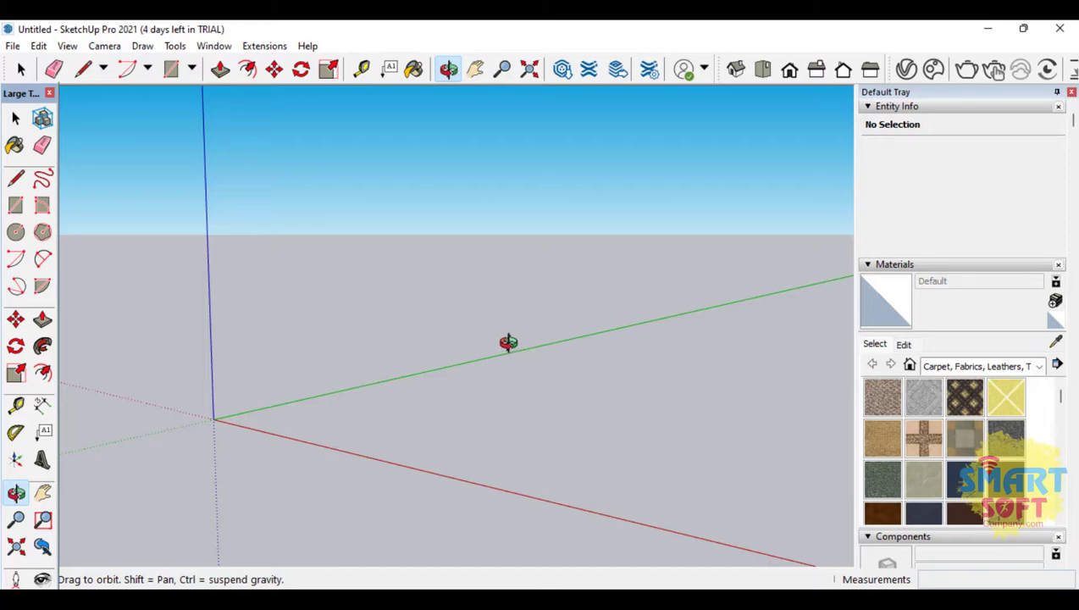
mouse_move(546, 214)
left_mouse_down()
mouse_move(557, 194)
mouse_move(576, 228)
mouse_move(537, 269)
mouse_move(540, 223)
left_mouse_up()
scroll(566, 194, "down", 2)
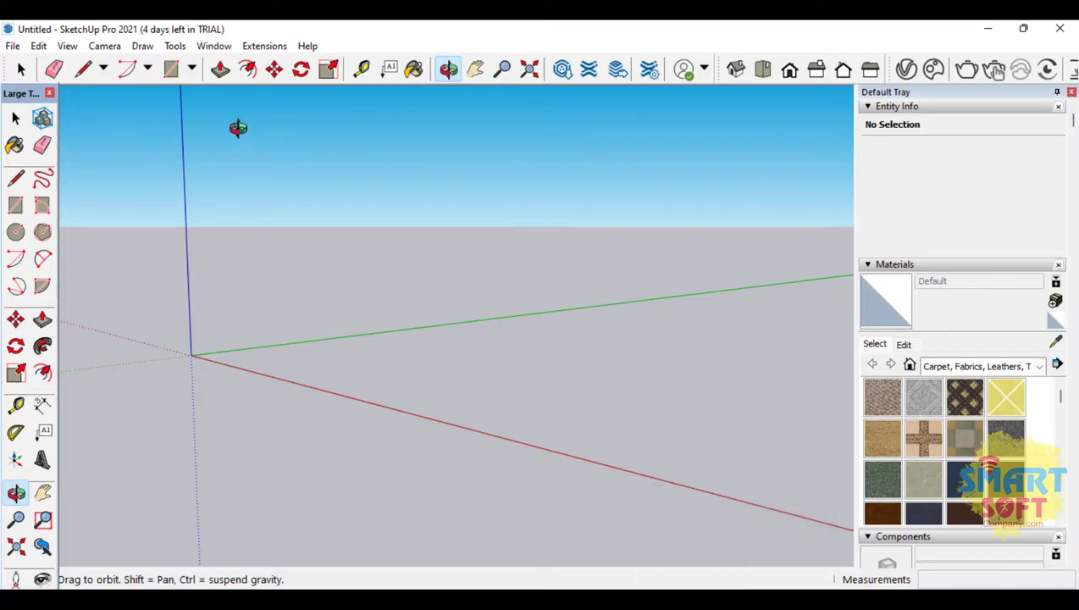
left_click(13, 46)
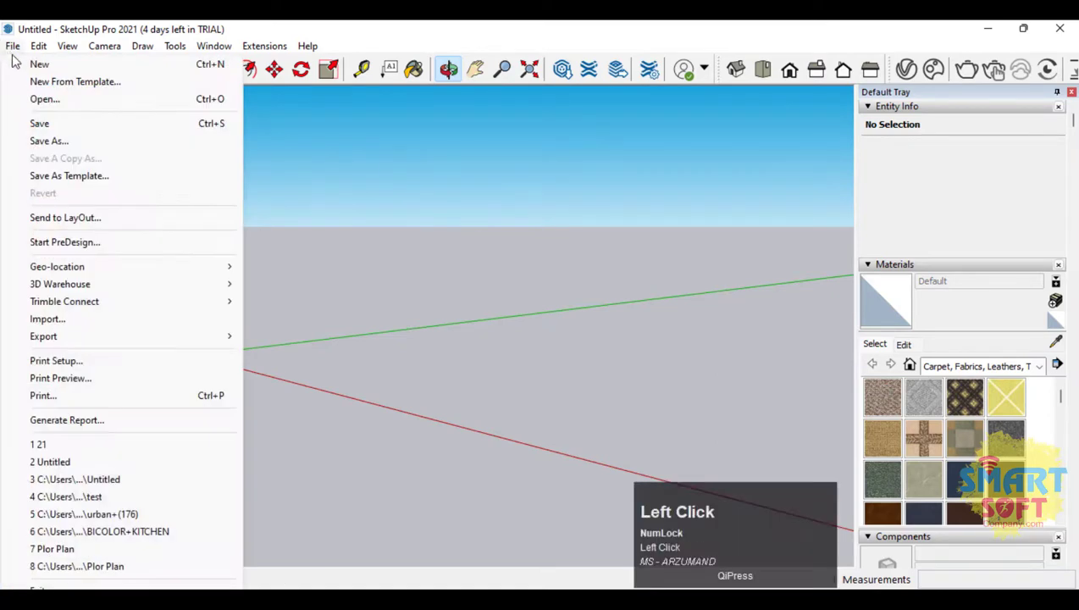
left_click(135, 326)
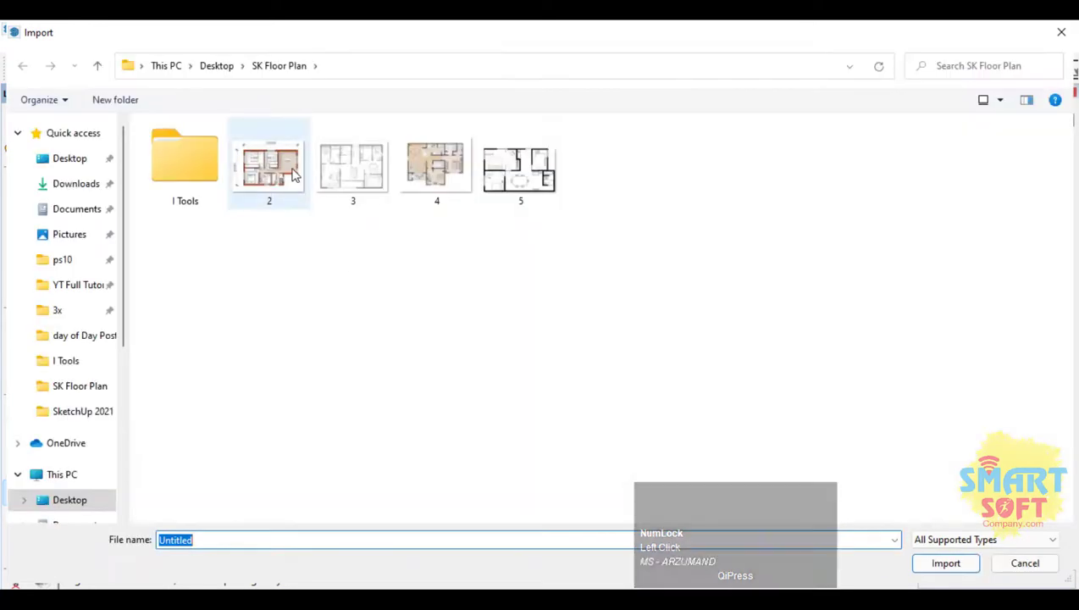
double_click(292, 171)
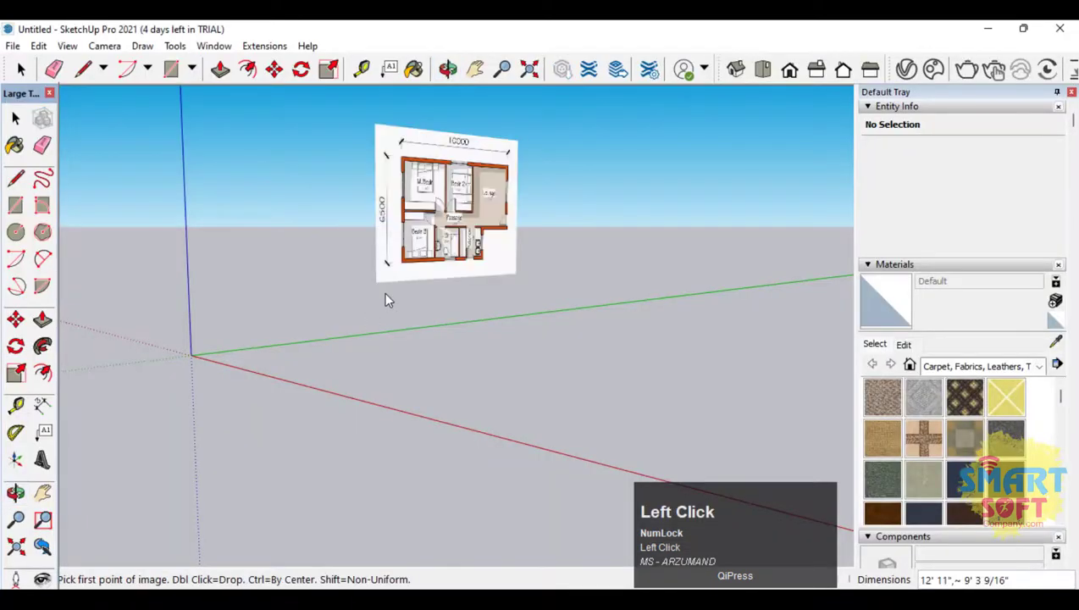
left_click(194, 356)
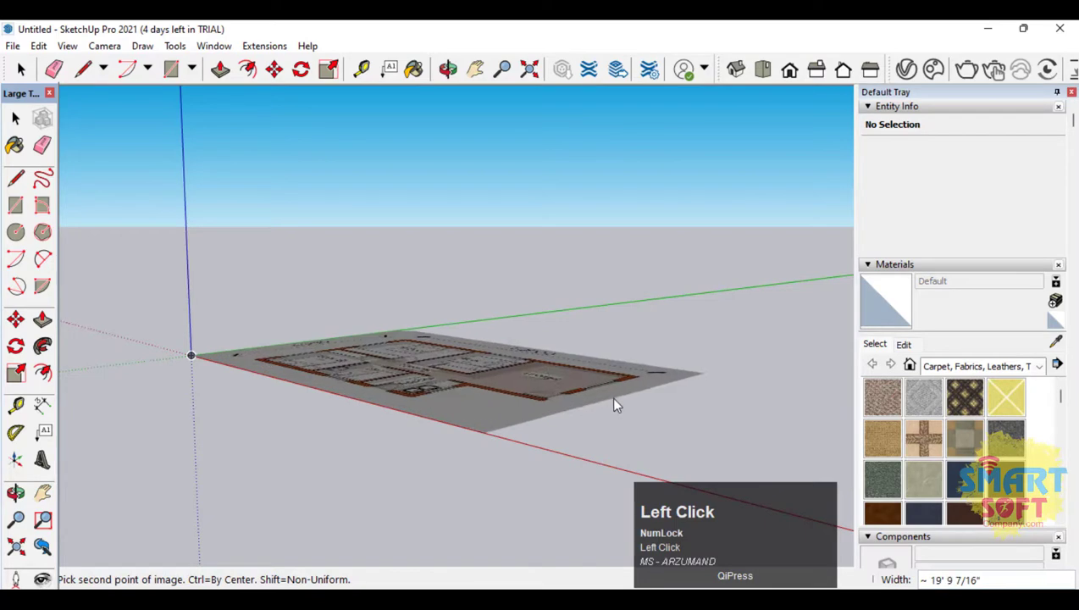
left_click(784, 379)
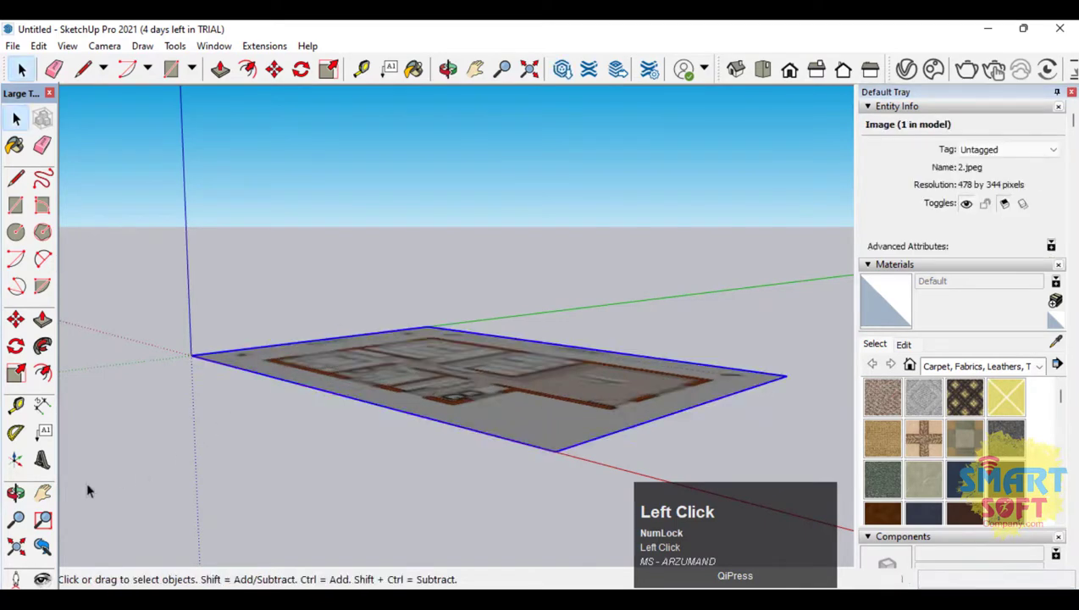
Orbit around the imported floor plan and set the view to look straight down on it
left_click(15, 492)
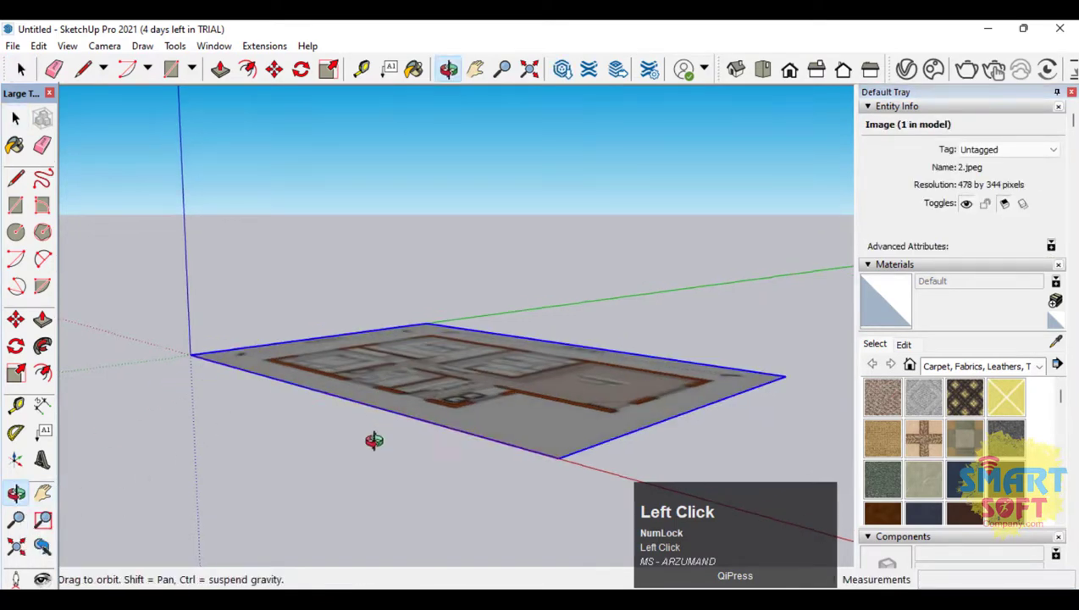
left_click_drag(374, 440, 552, 300)
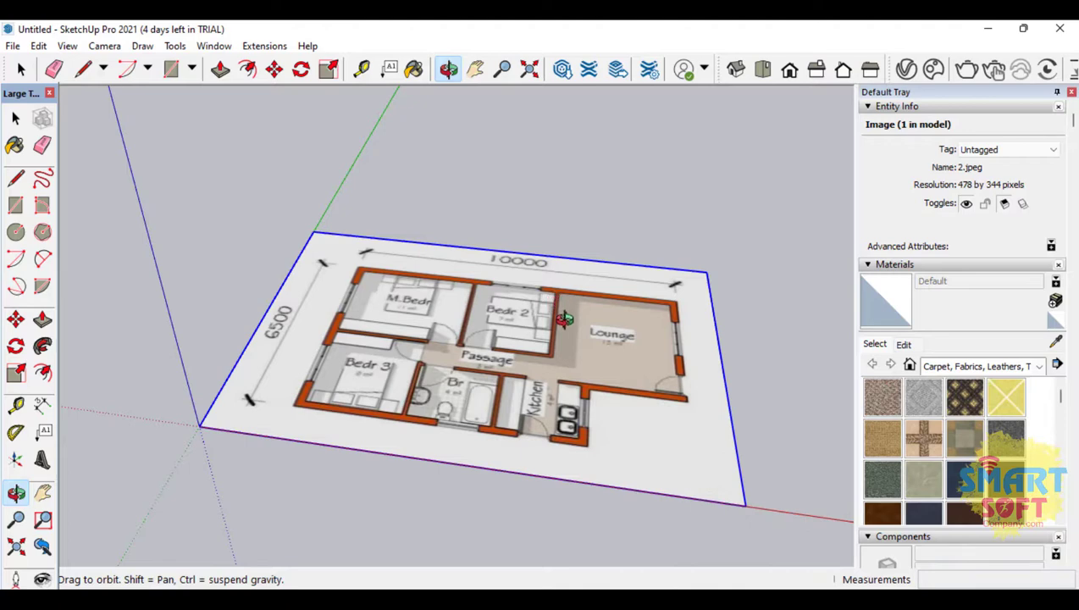
left_click_drag(513, 325, 557, 262)
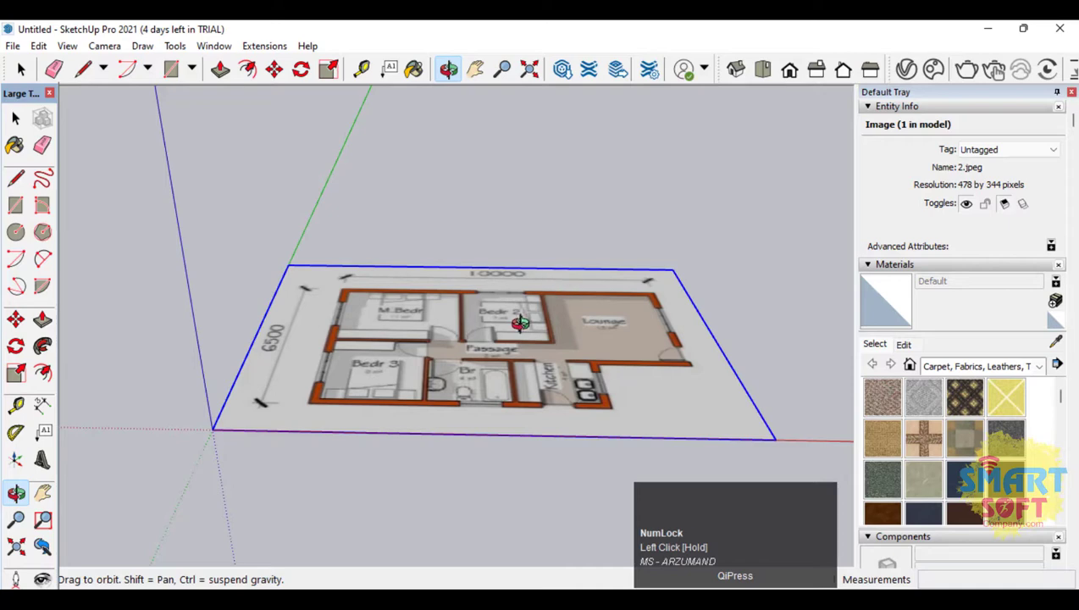
left_click_drag(519, 322, 457, 385)
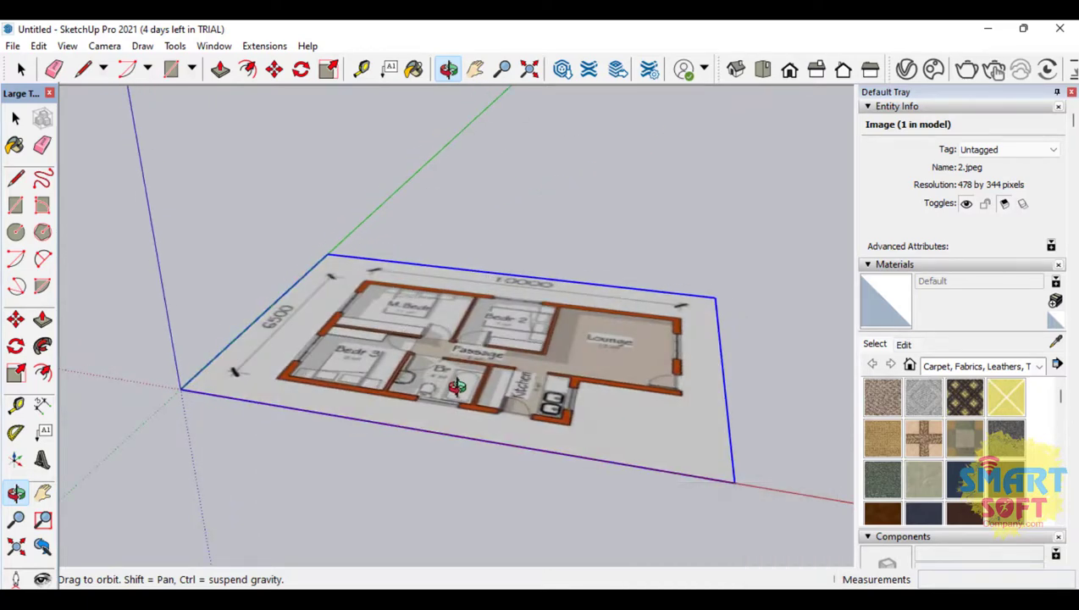
left_click_drag(356, 349, 465, 358)
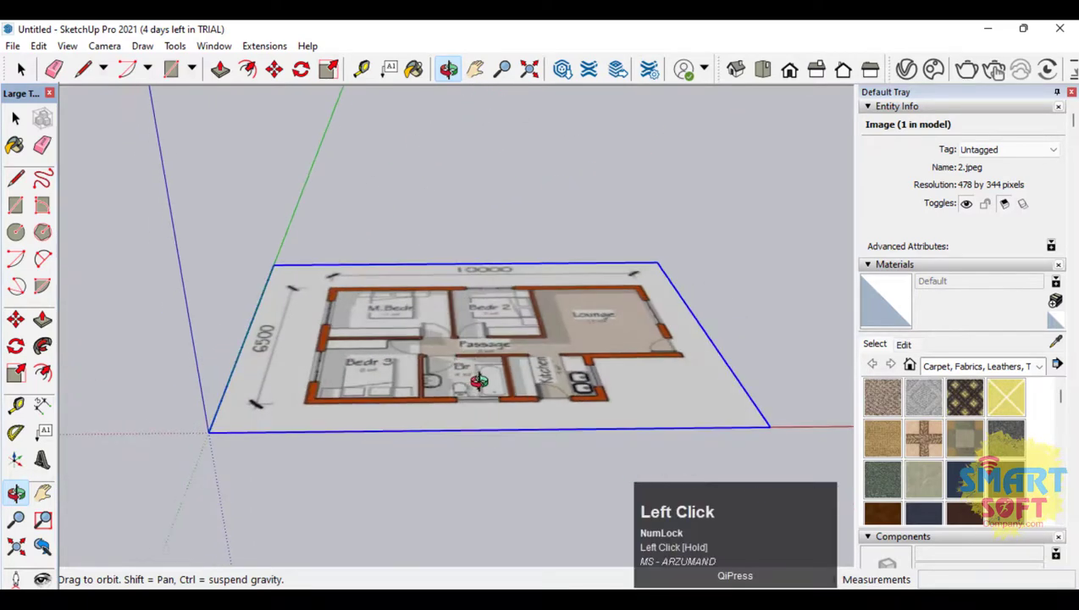
left_click_drag(455, 302, 519, 476)
scroll(441, 326, "up", 3)
left_click_drag(440, 326, 419, 361)
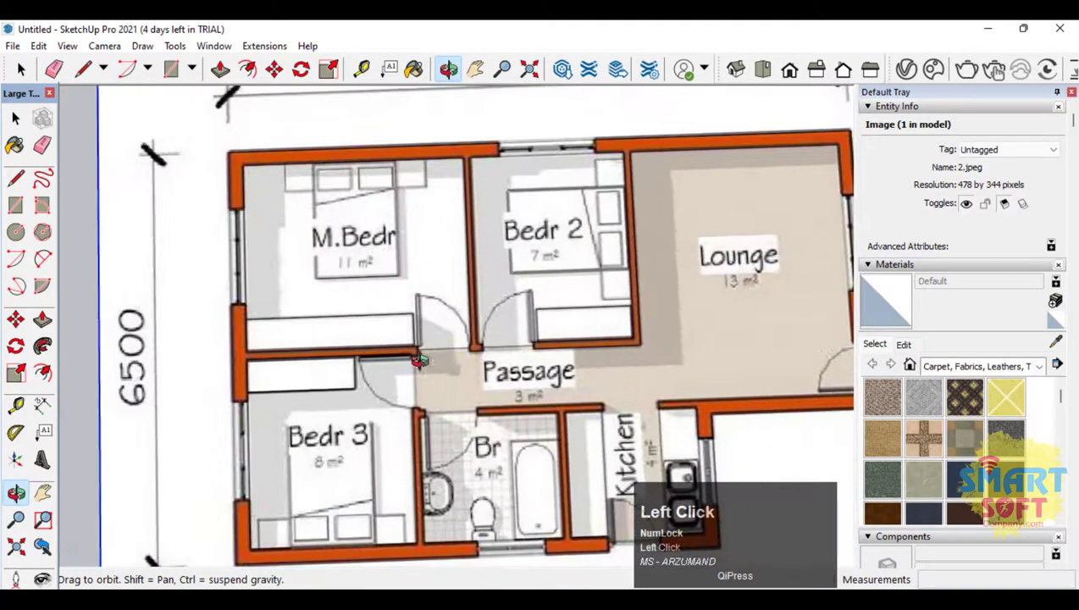
left_click(763, 69)
scroll(330, 254, "down", 4)
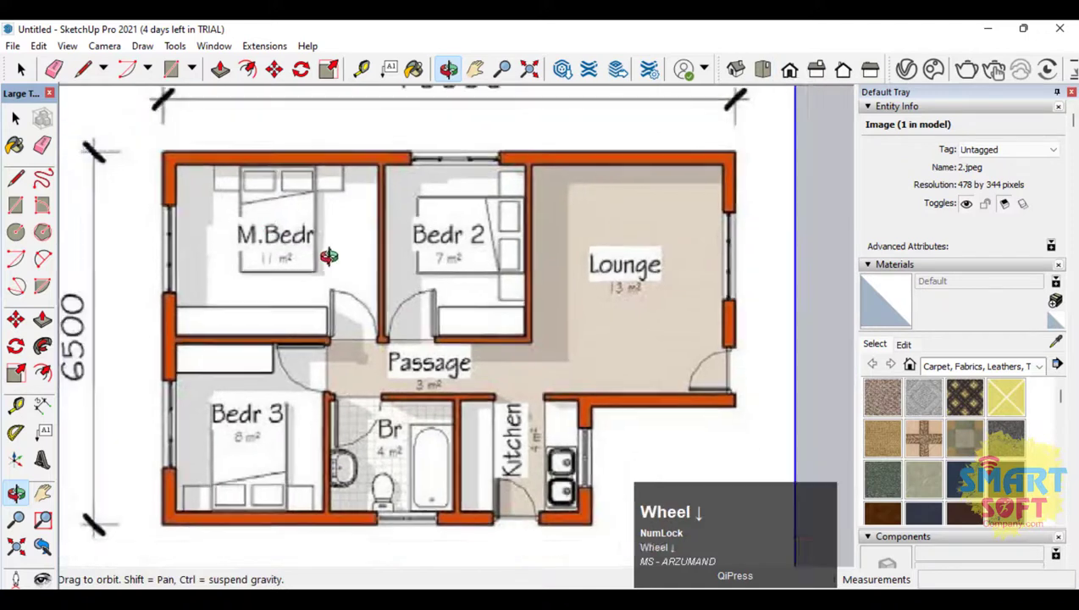
scroll(272, 243, "up", 1)
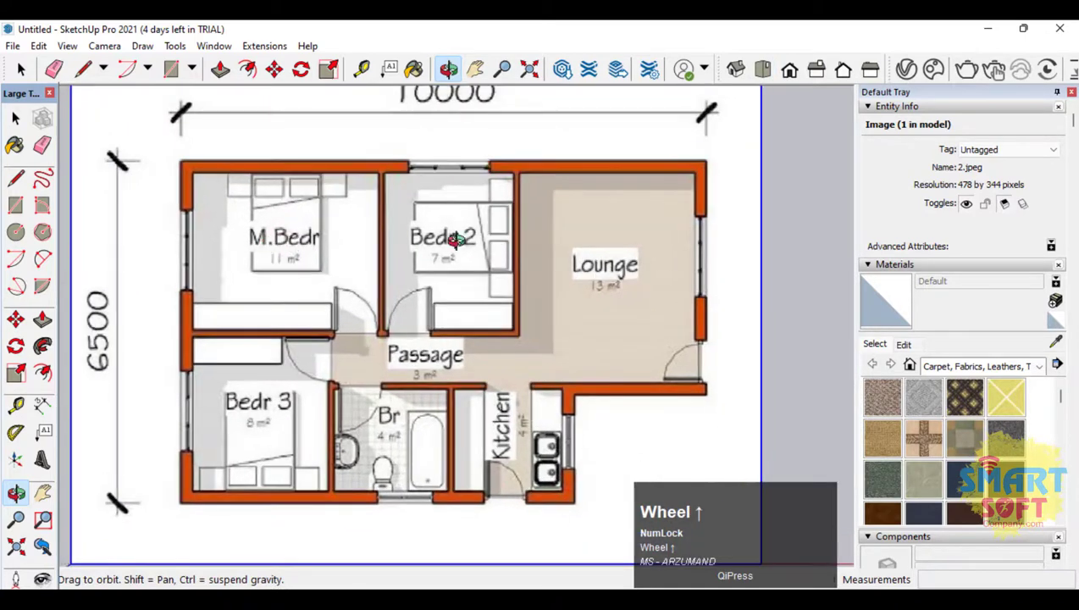
Place vertical guides along the outer and inner faces of the plan's left exterior wall, the outer one about 3' 7" from the image's left edge
left_click(16, 405)
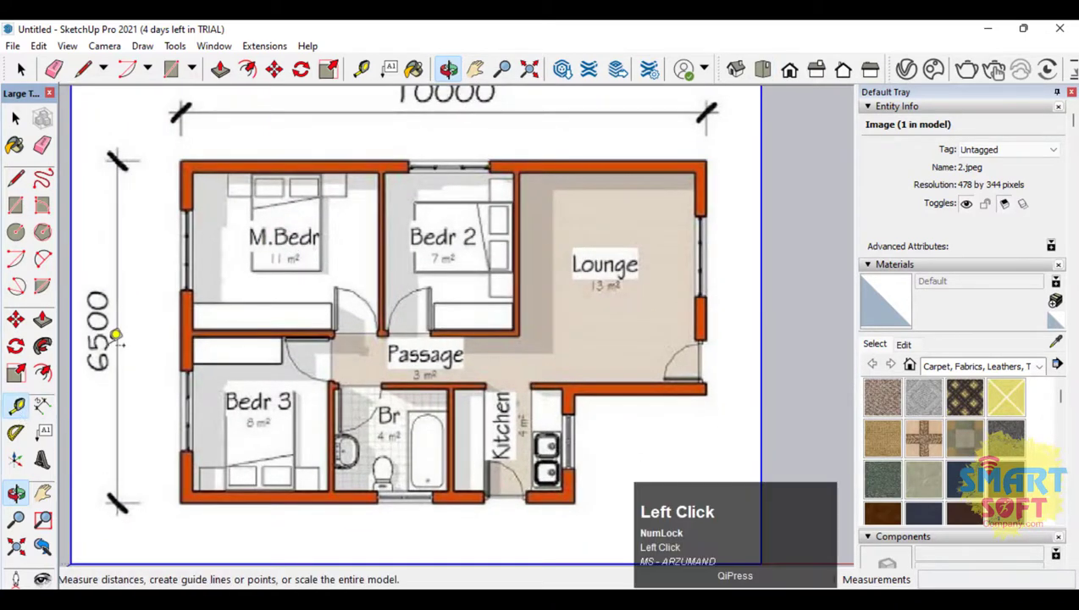
left_click(73, 337)
scroll(180, 349, "up", 2)
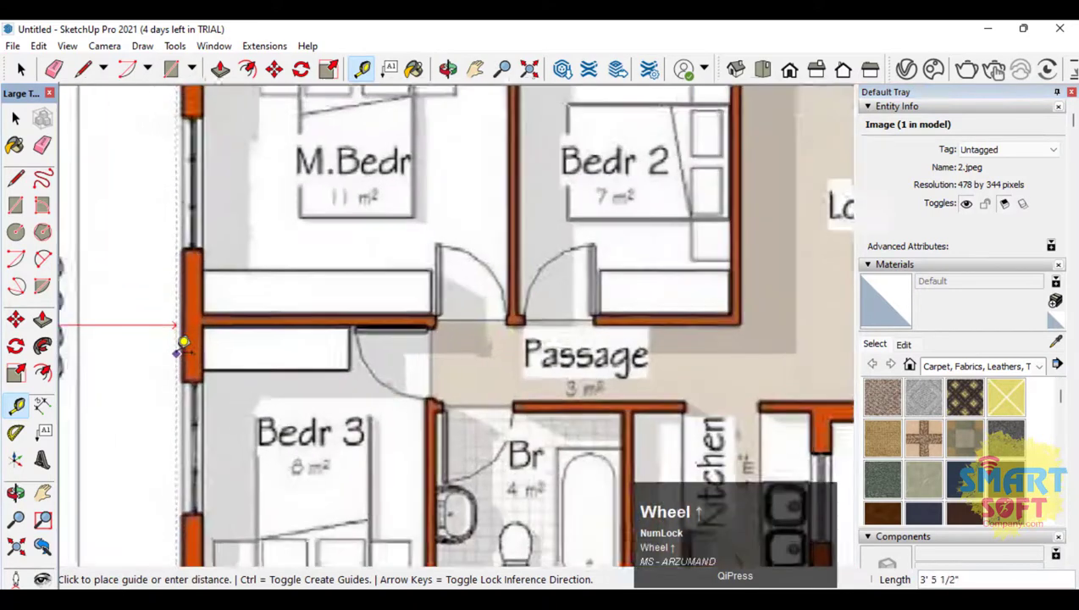
left_click(187, 347)
left_click(182, 353)
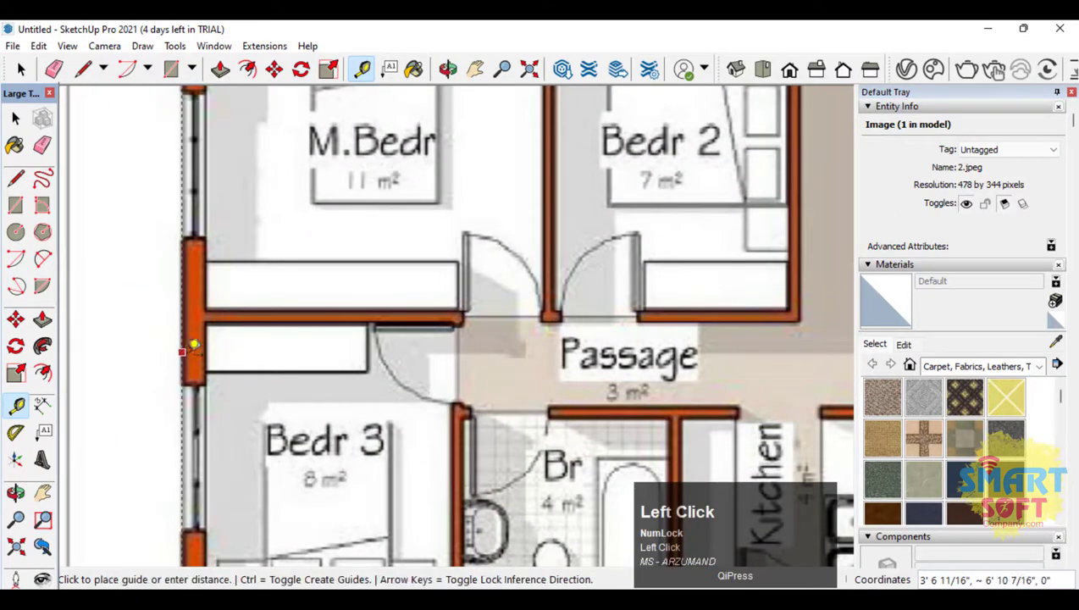
left_click(209, 351)
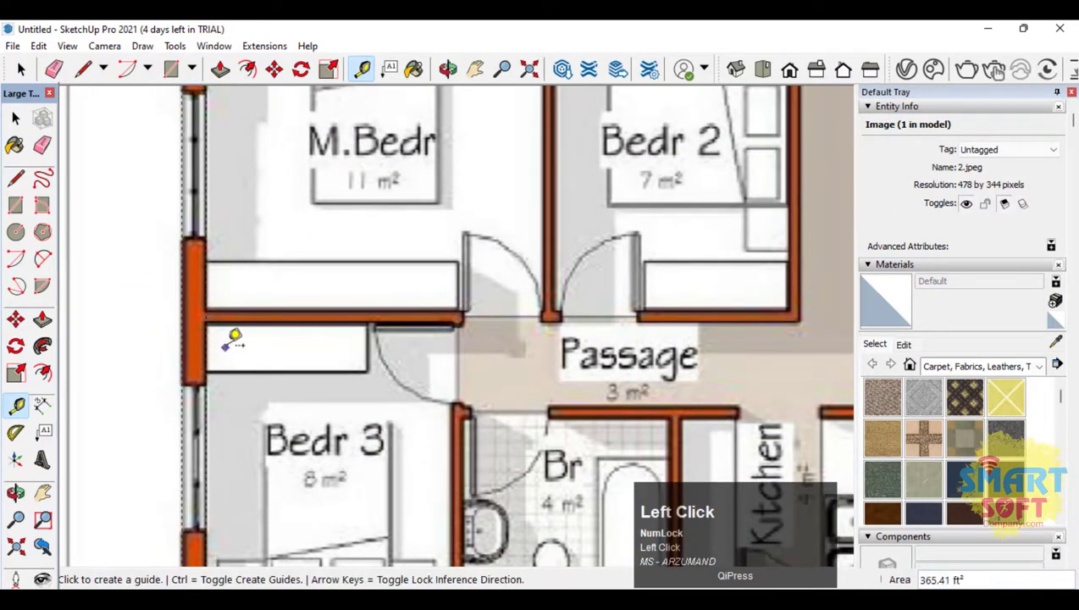
scroll(195, 254, "down", 5)
left_click(16, 207)
scroll(174, 173, "up", 4)
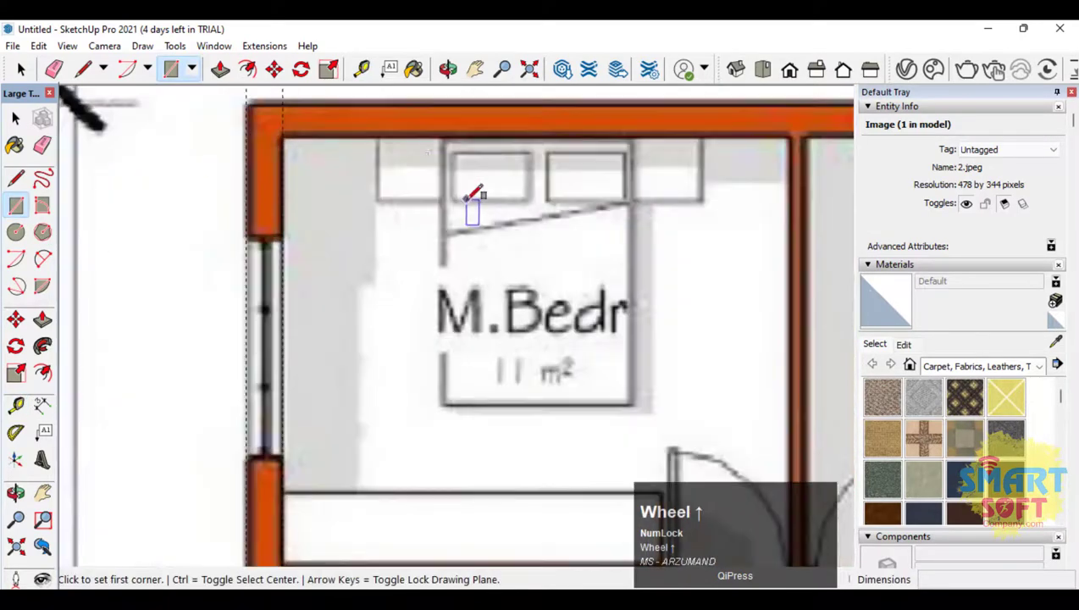
scroll(271, 199, "down", 2)
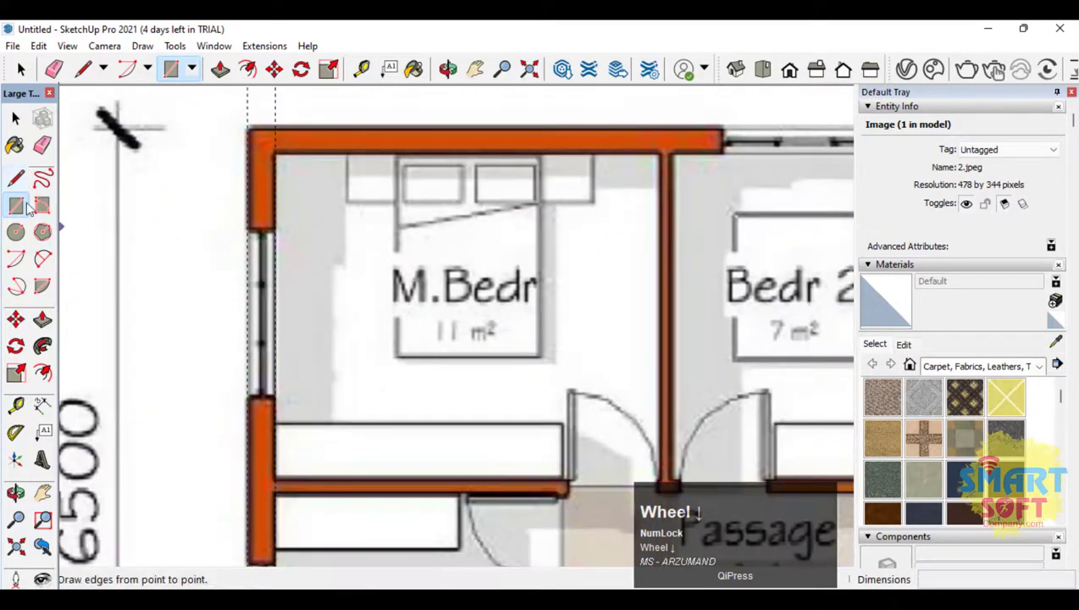
Place horizontal guides along the upper exterior wall's outer and inner faces, about 3' 1" below the image's upper edge and about 5" apart
left_click(15, 405)
scroll(342, 214, "up", 2)
scroll(297, 182, "down", 4)
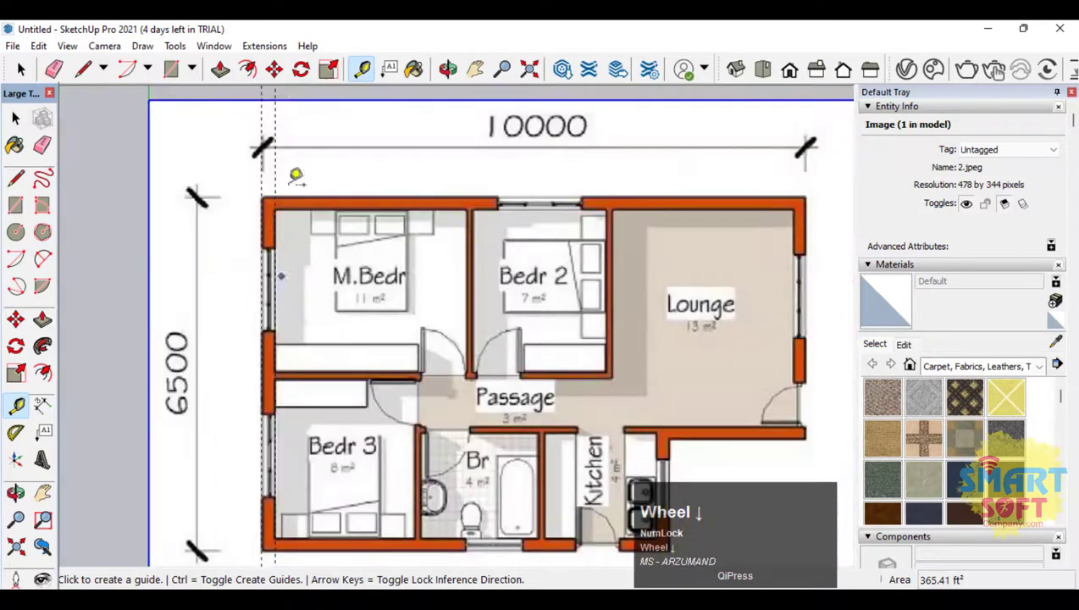
scroll(313, 132, "up", 2)
scroll(246, 385, "down", 1)
scroll(255, 174, "up", 1)
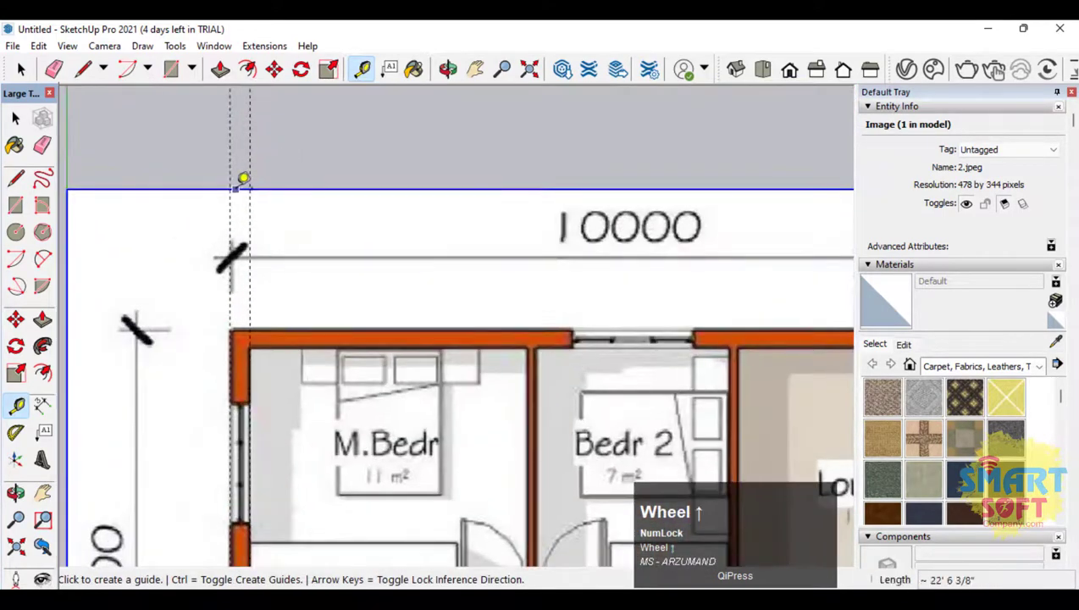
left_click(236, 183)
scroll(293, 322, "up", 2)
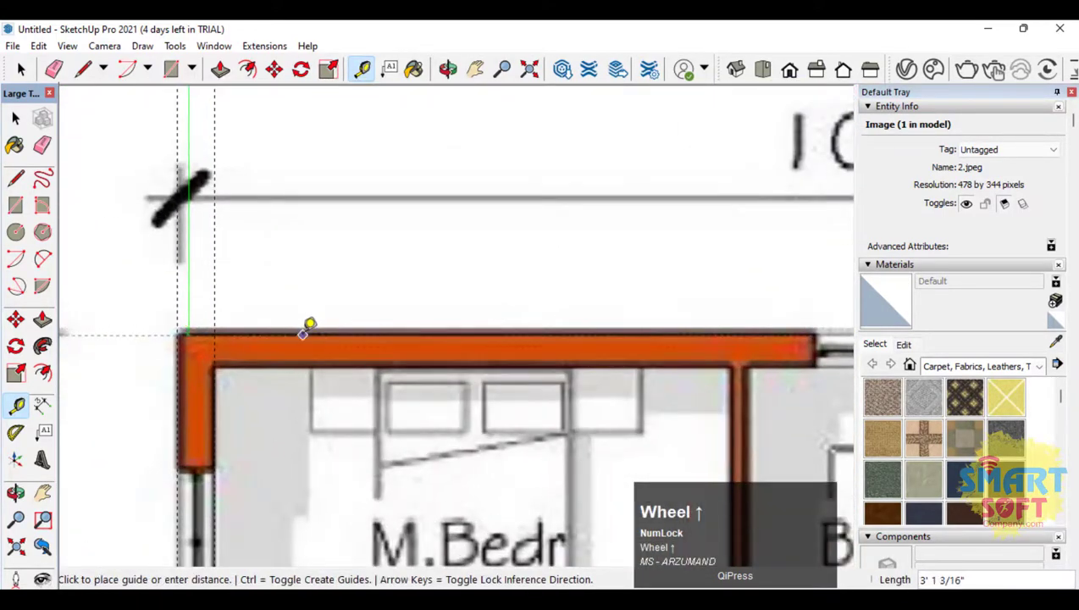
left_click(308, 326)
left_click(307, 335)
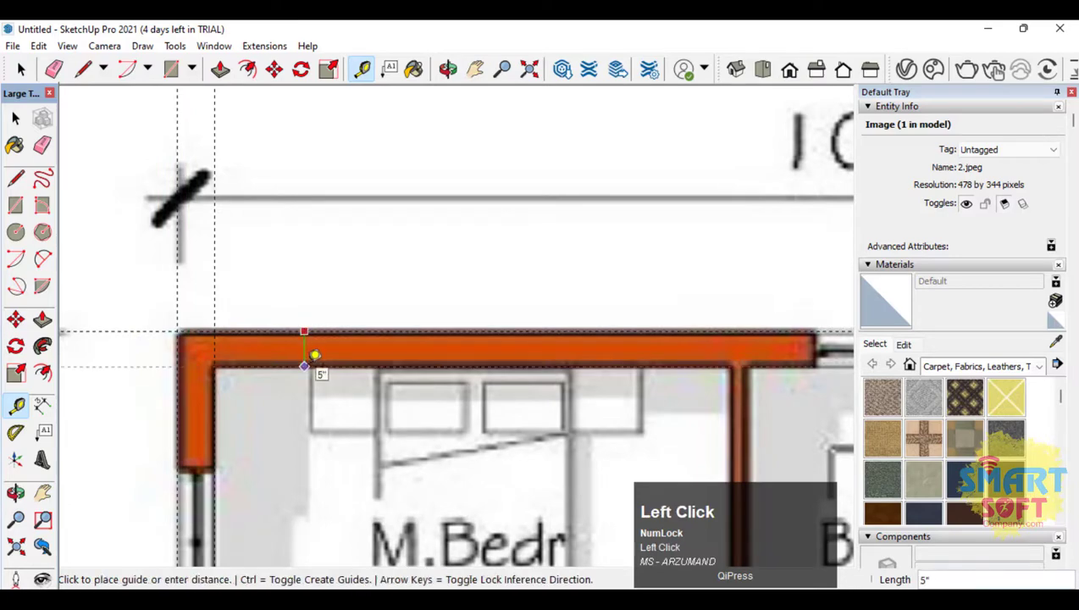
left_click(320, 340)
Place a guide about 1' 10" long from the image's lower edge up to the outer face of the wall below Bedr 3
scroll(361, 306, "down", 2)
scroll(361, 301, "down", 3)
scroll(362, 521, "up", 5)
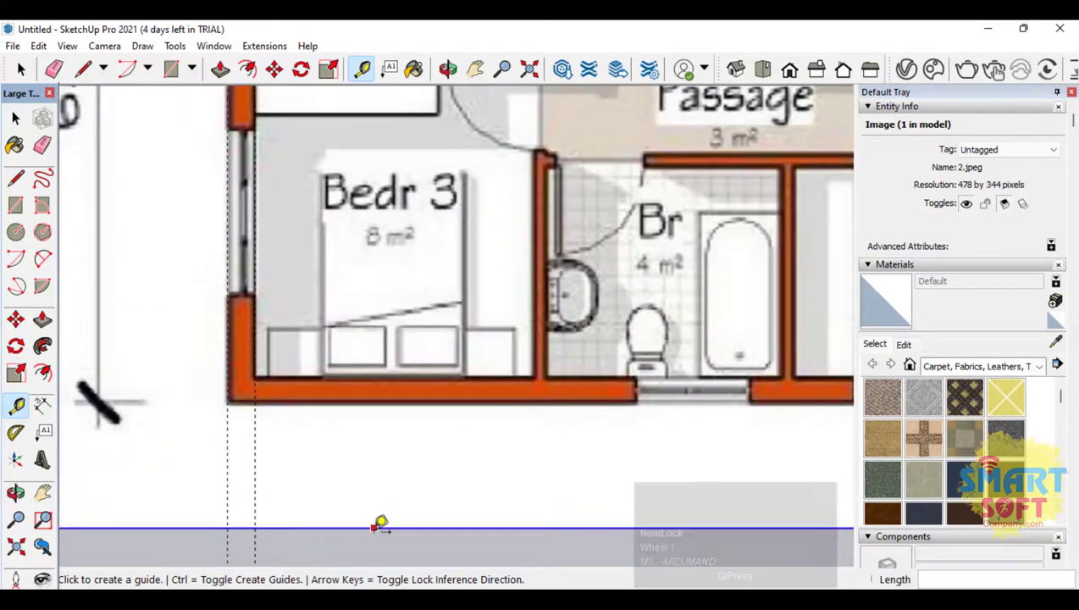
left_click(378, 525)
scroll(339, 440, "up", 4)
key("Caps_Lock")
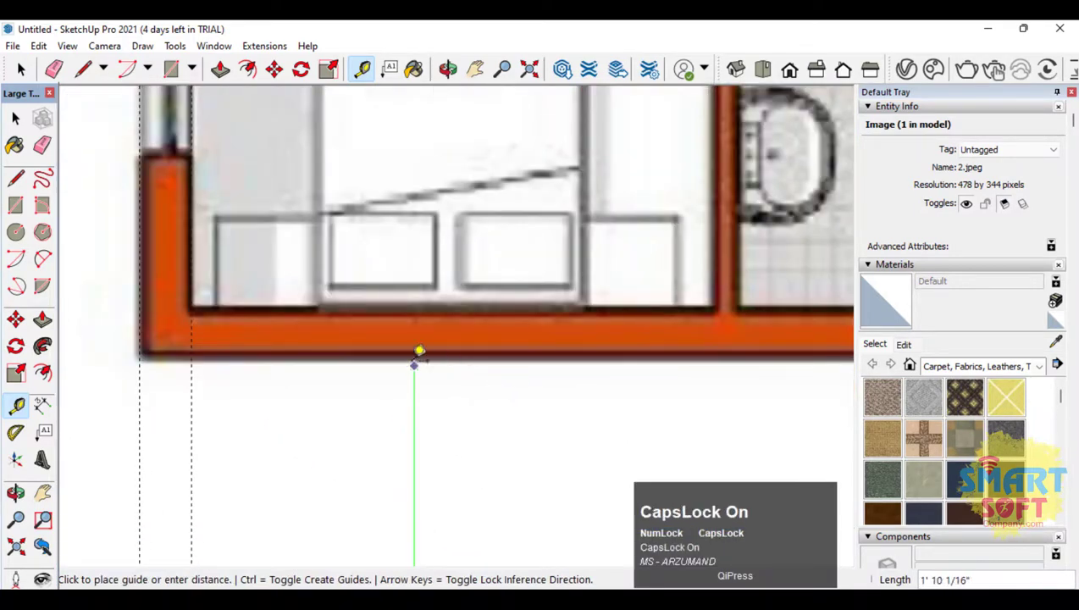
left_click(414, 362)
Place horizontal guides along the lower exterior wall's outer and inner faces, about 1' 11 9/16" above the image's lower edge and about 4 11/16" apart
scroll(345, 378, "down", 3)
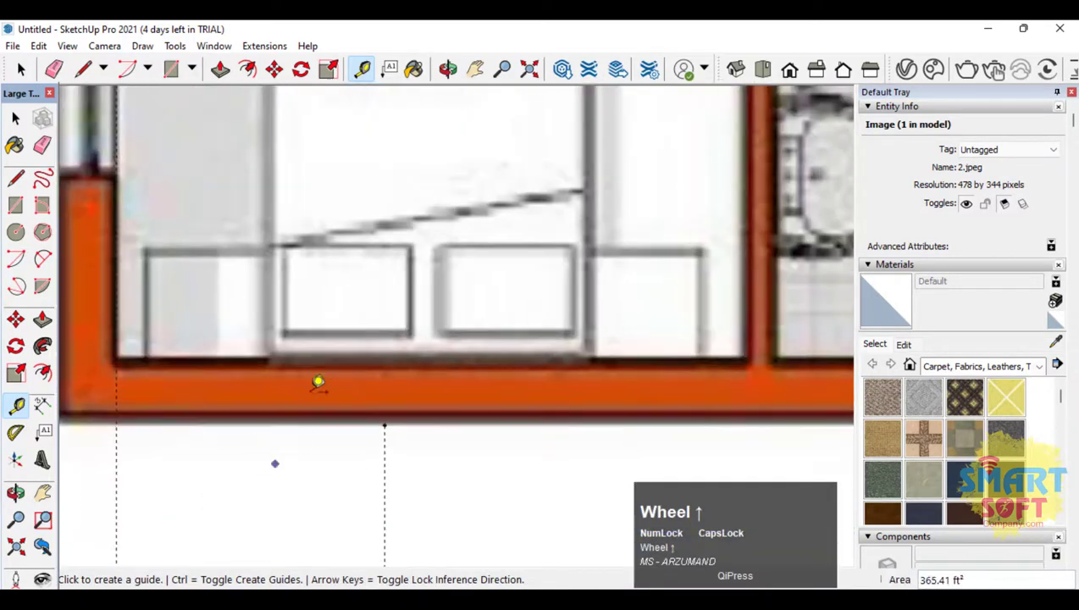
scroll(354, 470, "down", 2)
scroll(423, 432, "down", 3)
scroll(356, 440, "up", 6)
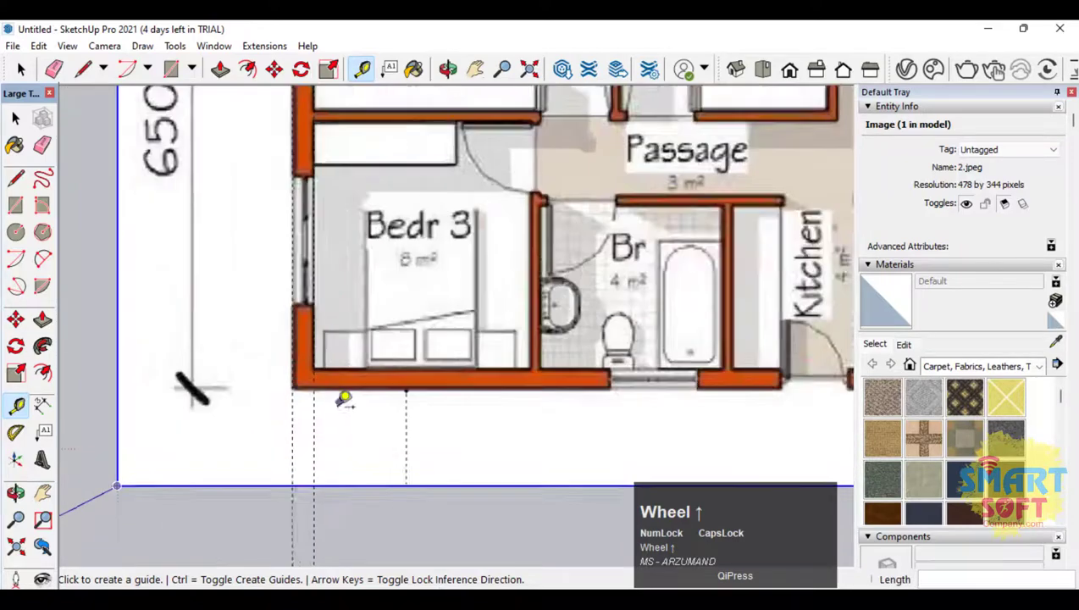
left_click(374, 509)
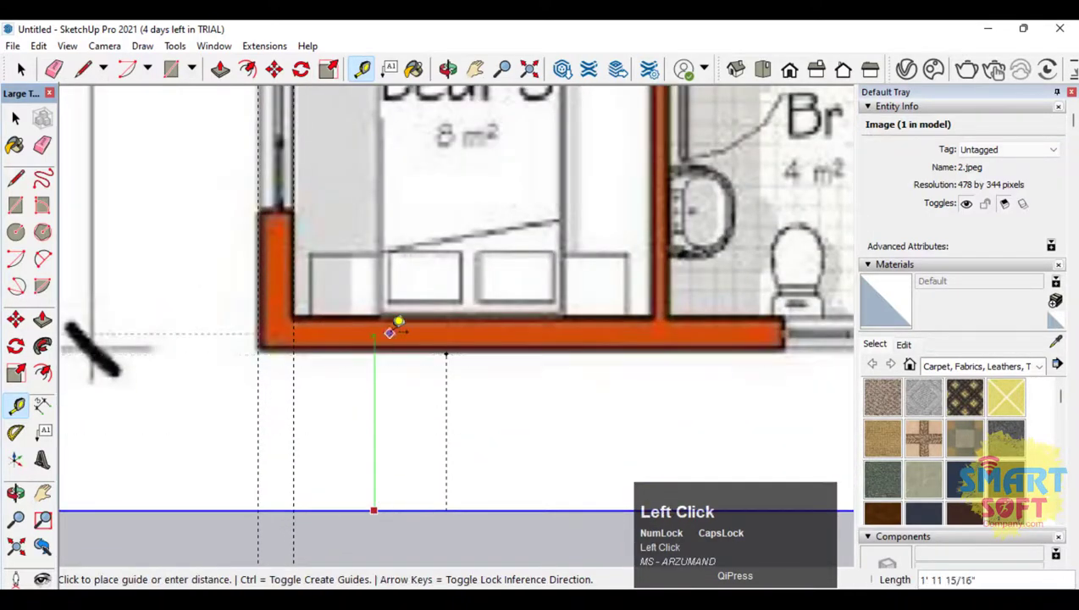
scroll(398, 348, "up", 2)
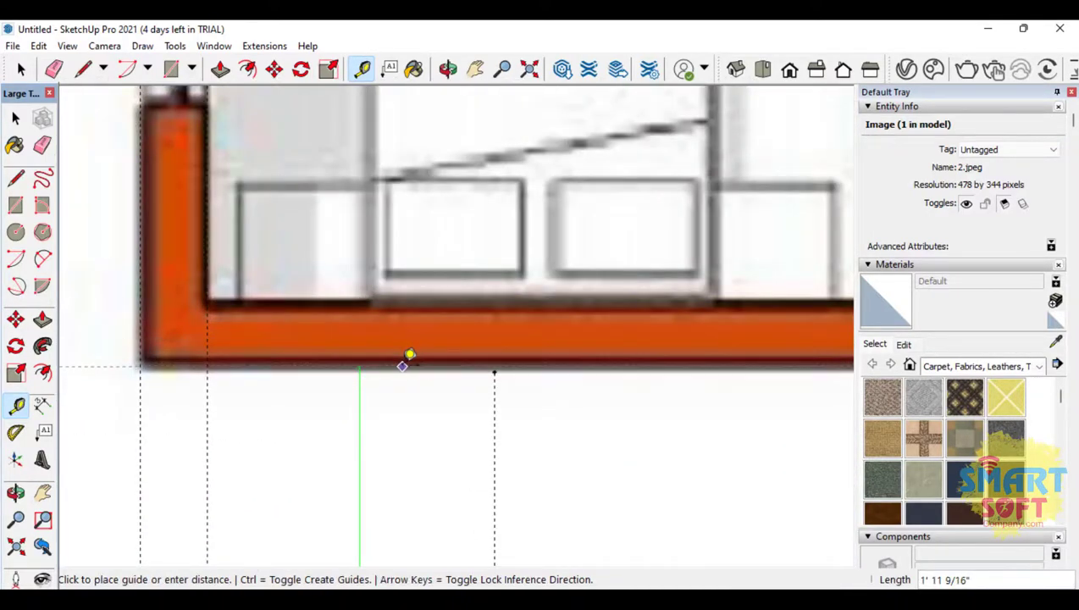
left_click(401, 357)
left_click(393, 366)
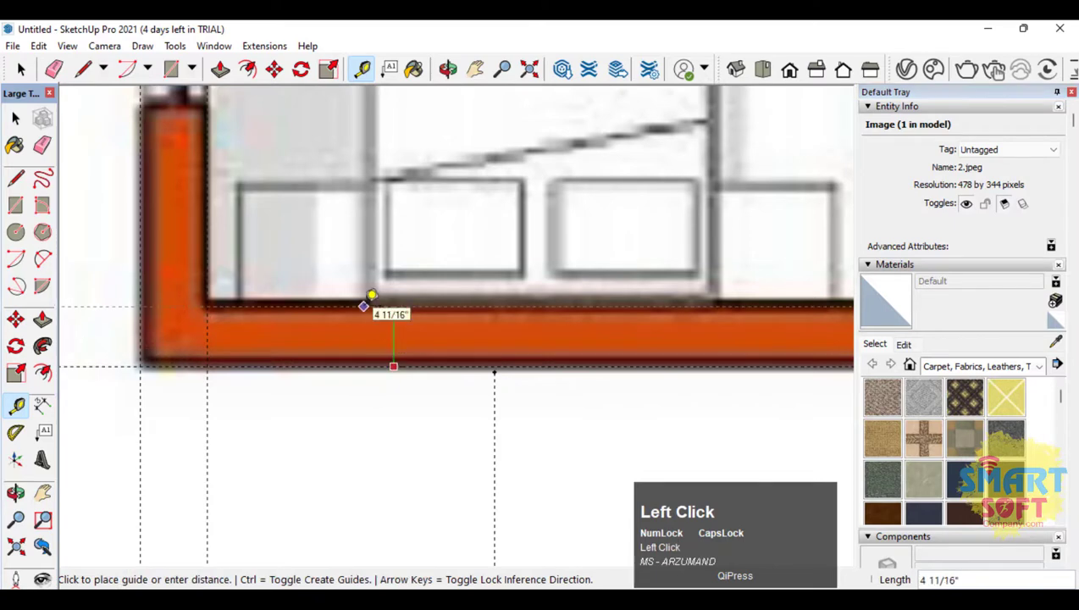
left_click(373, 295)
scroll(378, 390, "down", 3)
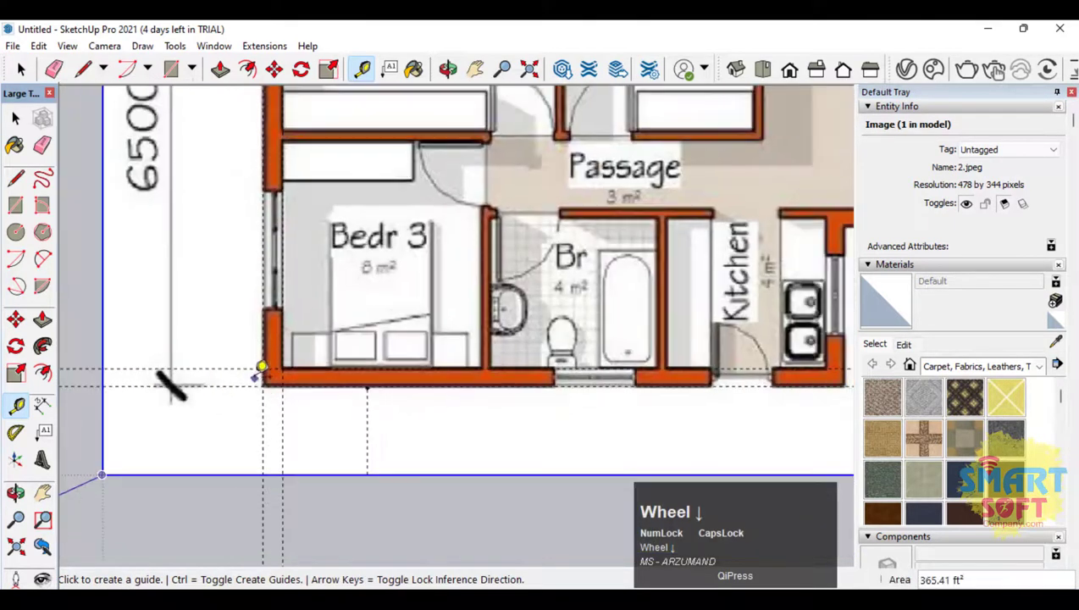
Inspect the plan's outer corners and the guides running along its exterior walls
scroll(261, 369, "down", 2)
scroll(204, 195, "up", 1)
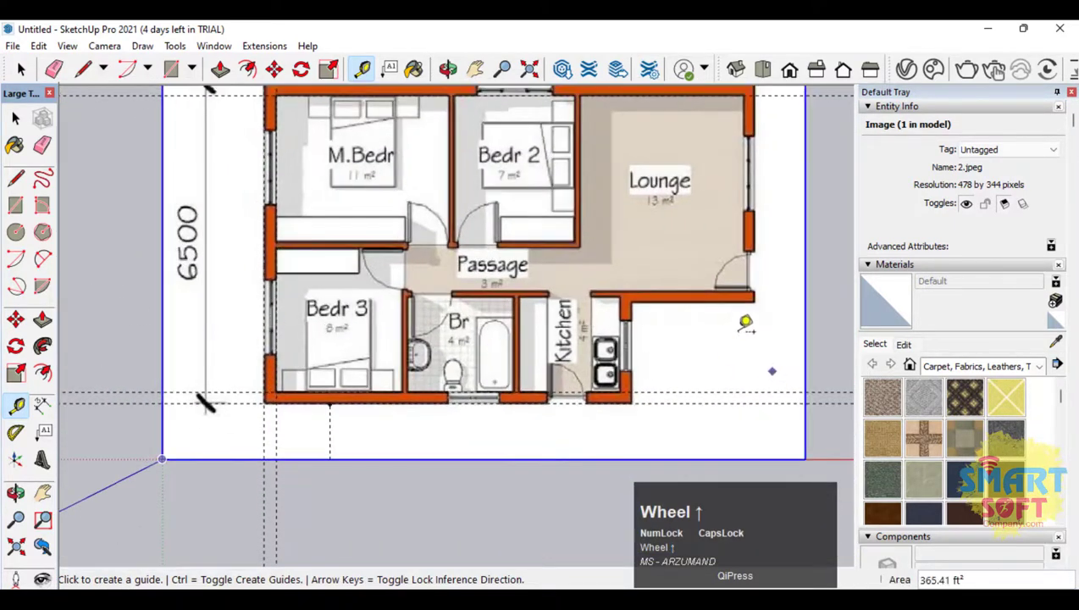
scroll(222, 151, "down", 1)
scroll(415, 228, "up", 1)
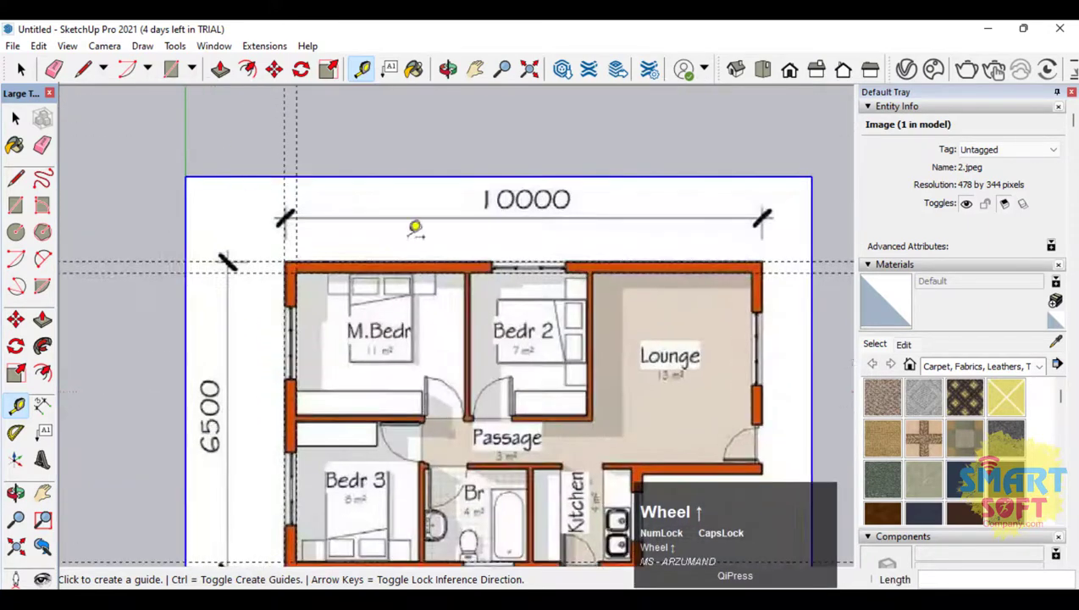
scroll(414, 241, "up", 2)
scroll(530, 243, "down", 4)
scroll(743, 256, "up", 4)
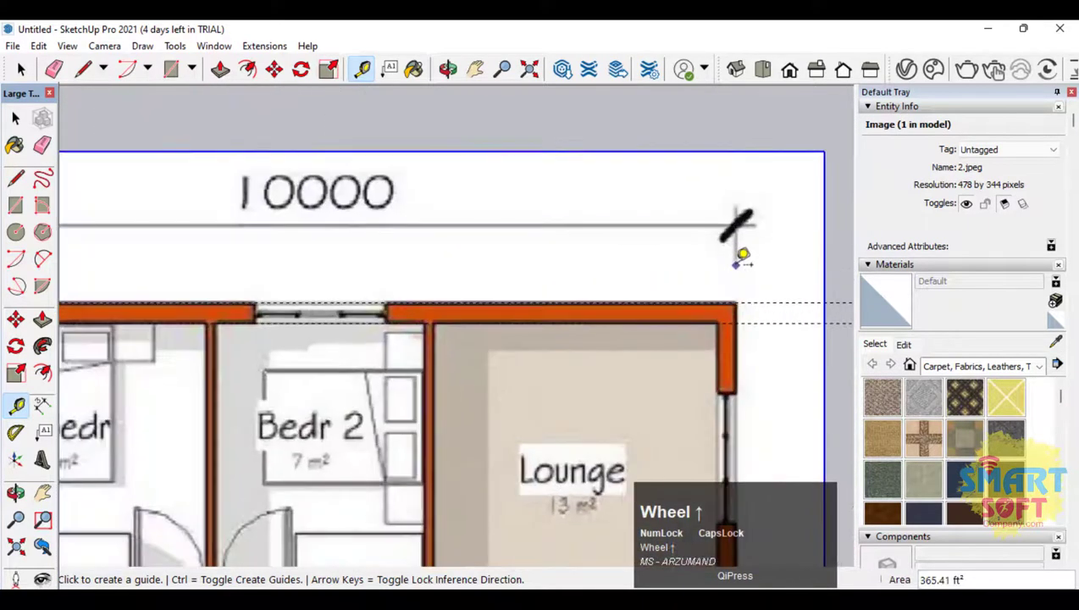
scroll(742, 250, "down", 3)
scroll(138, 296, "up", 4)
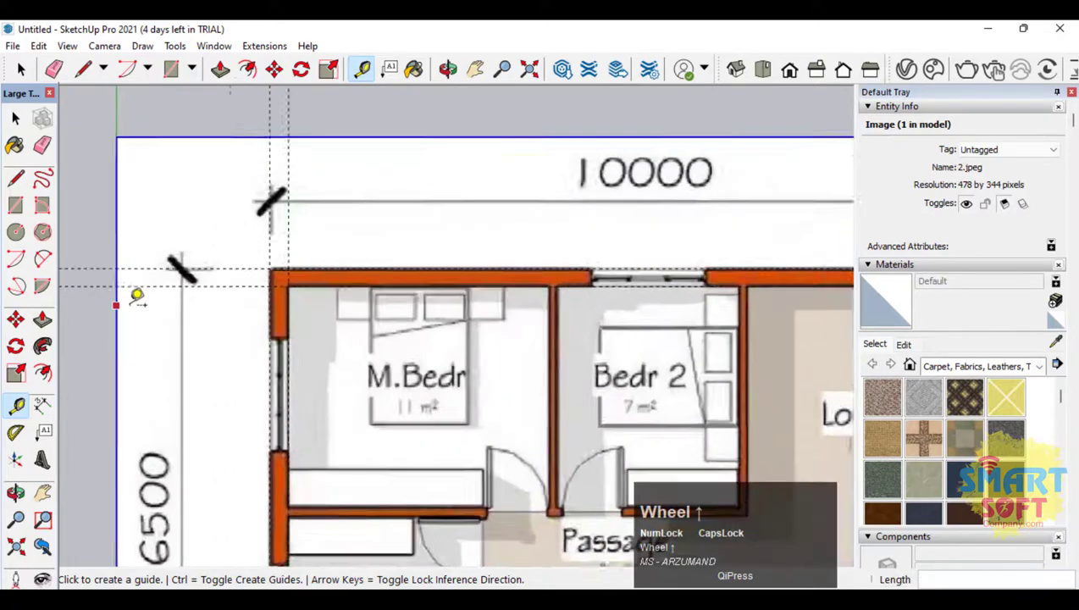
Draw a rectangle over the left exterior wall from the plan's upper corner to the M.Bedr window, about 1' 7 11/16" by 5 1/4"
left_click(15, 205)
scroll(314, 254, "up", 1)
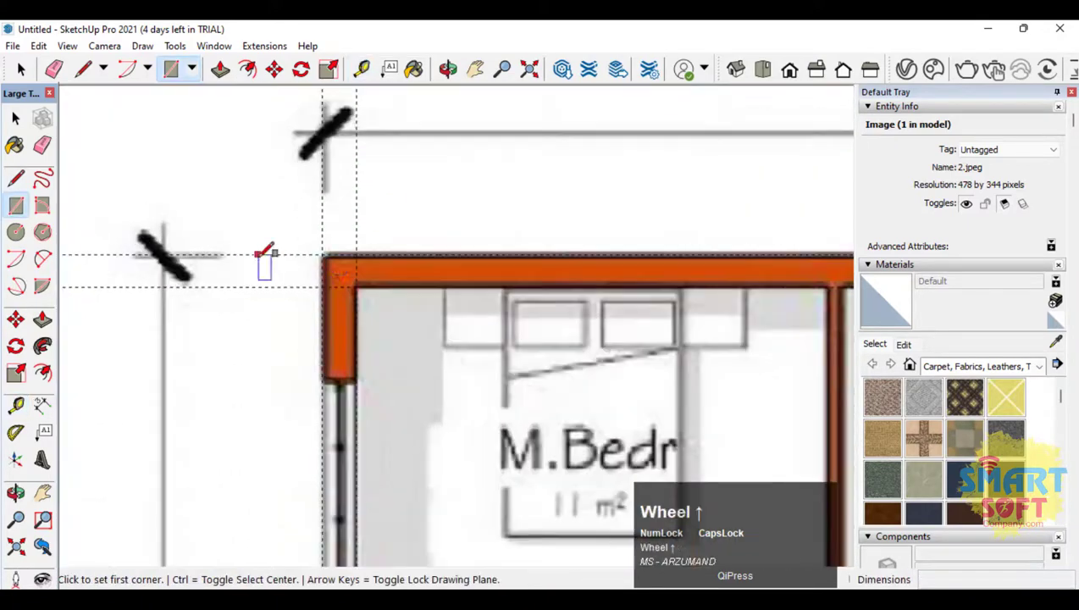
scroll(330, 251, "down", 1)
left_click(327, 252)
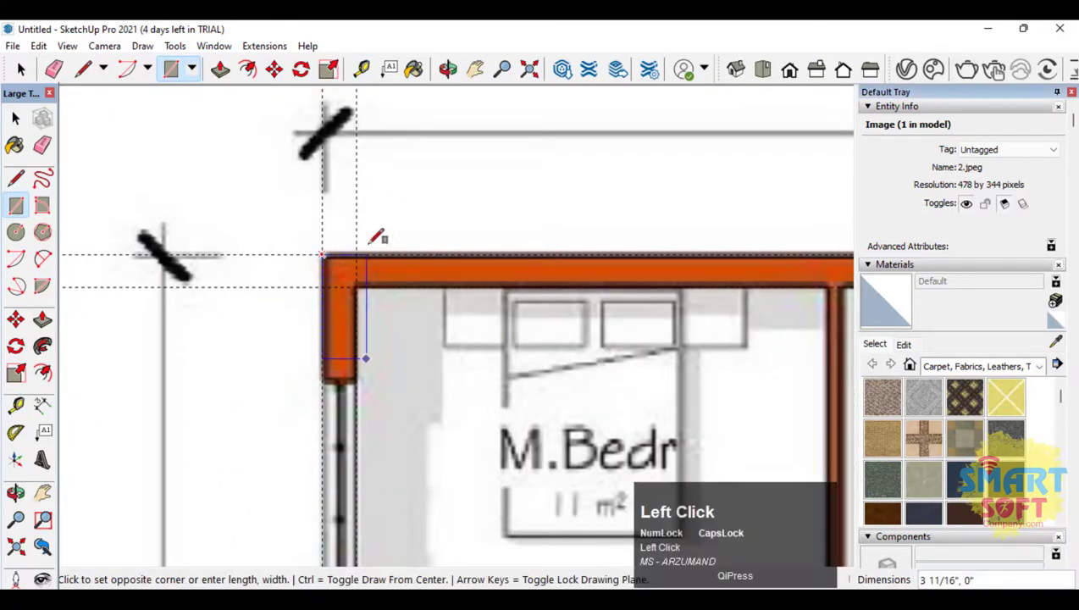
scroll(387, 289, "down", 2)
scroll(361, 362, "up", 2)
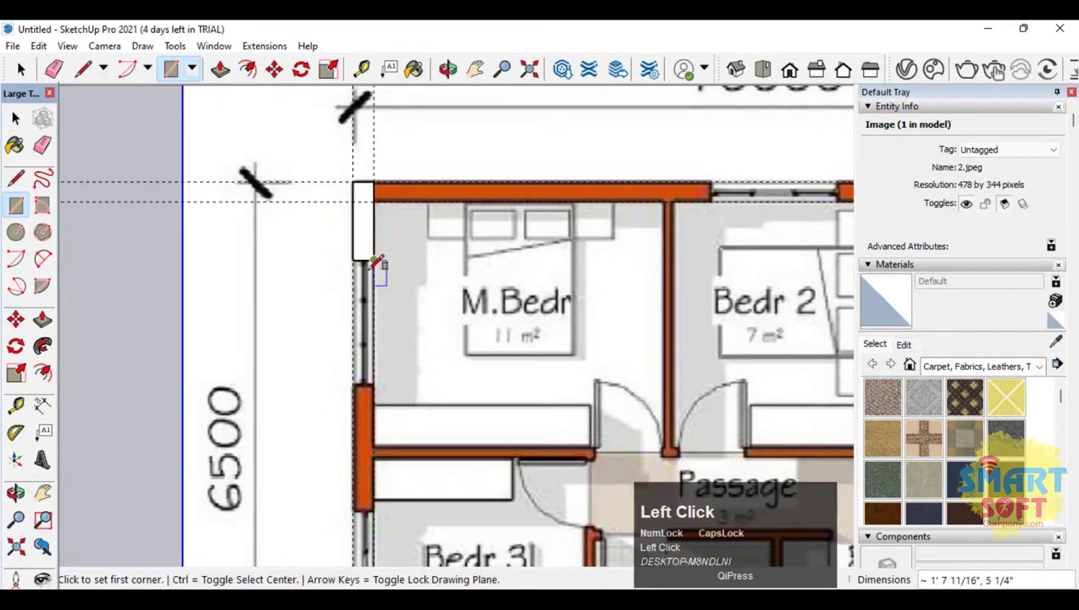
Draw a rectangle over the left wall segment between the M.Bedr and Bedr 3 windows, about 2' 7 13/16" by 5 1/4"
left_click(362, 385)
scroll(365, 390, "down", 4)
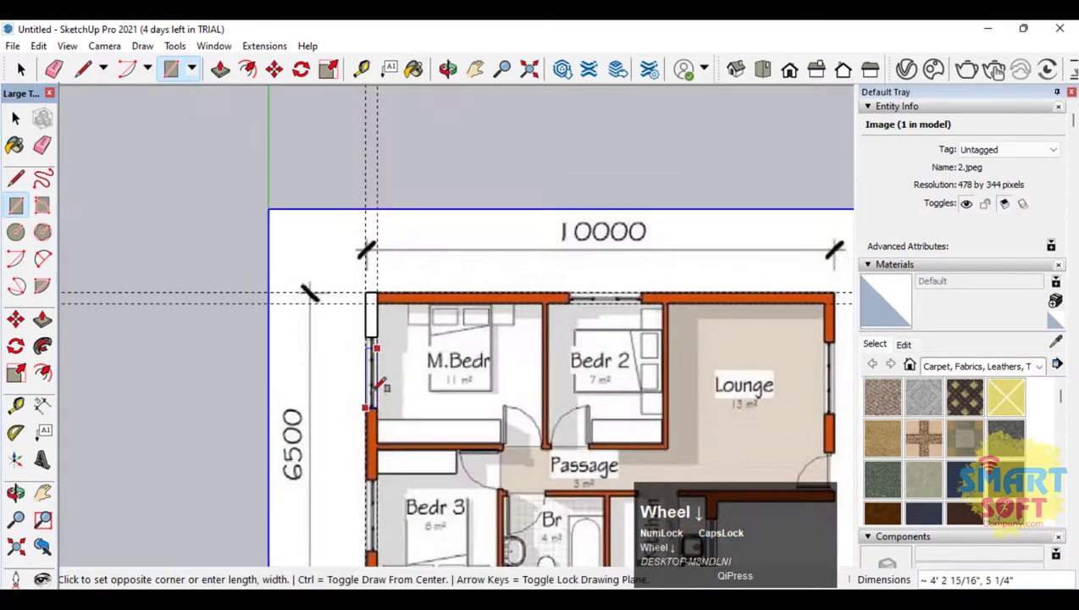
scroll(394, 486, "up", 3)
left_click(366, 369)
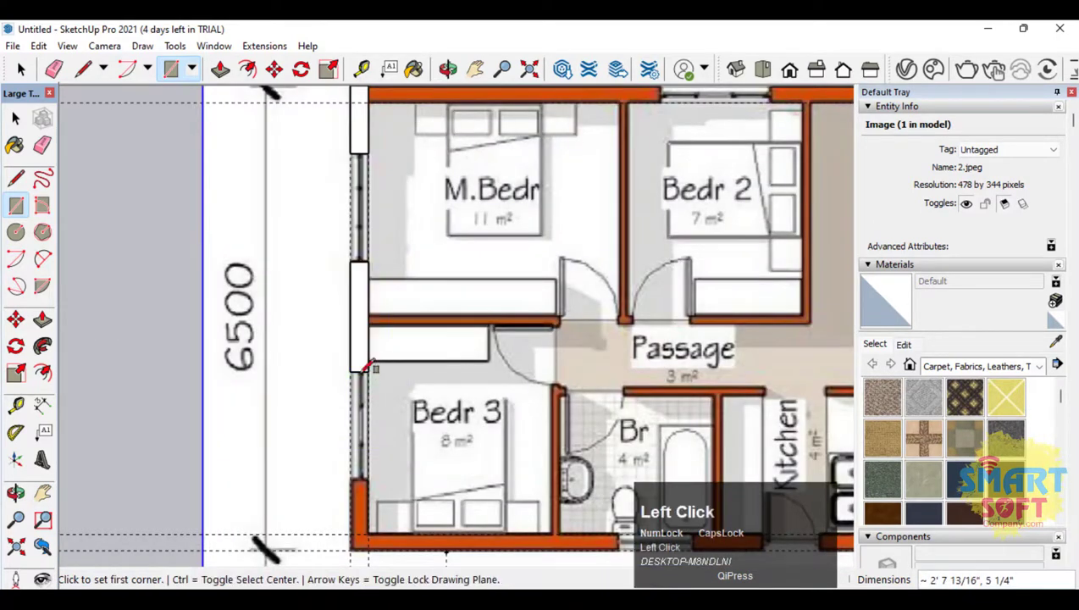
Draw a rectangle filling the M.Bedr window opening in the left wall and add a centre line along its length
left_click(352, 152)
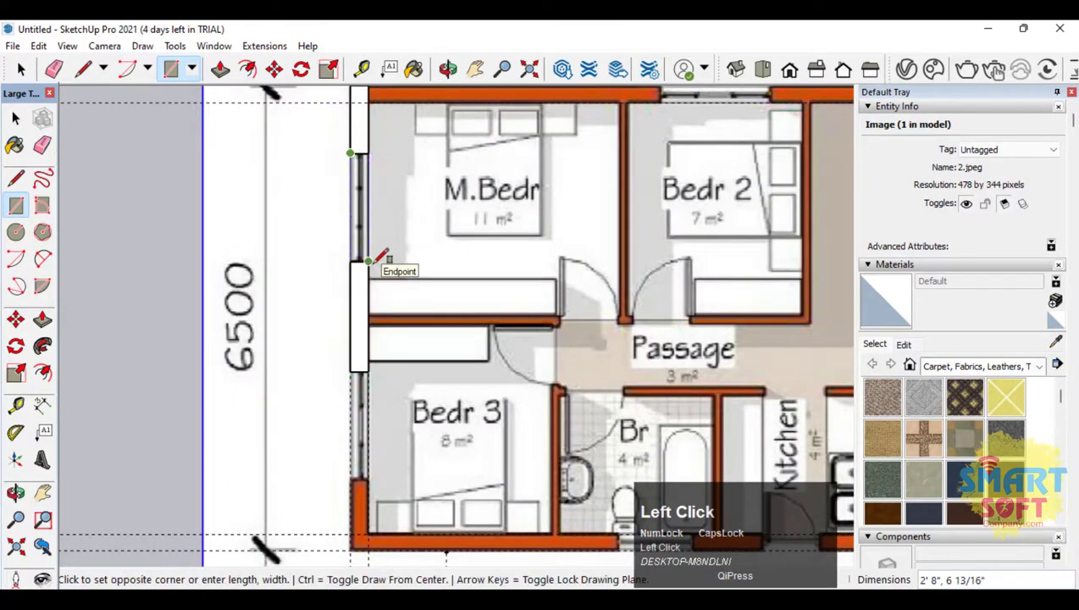
left_click(370, 261)
left_click(16, 179)
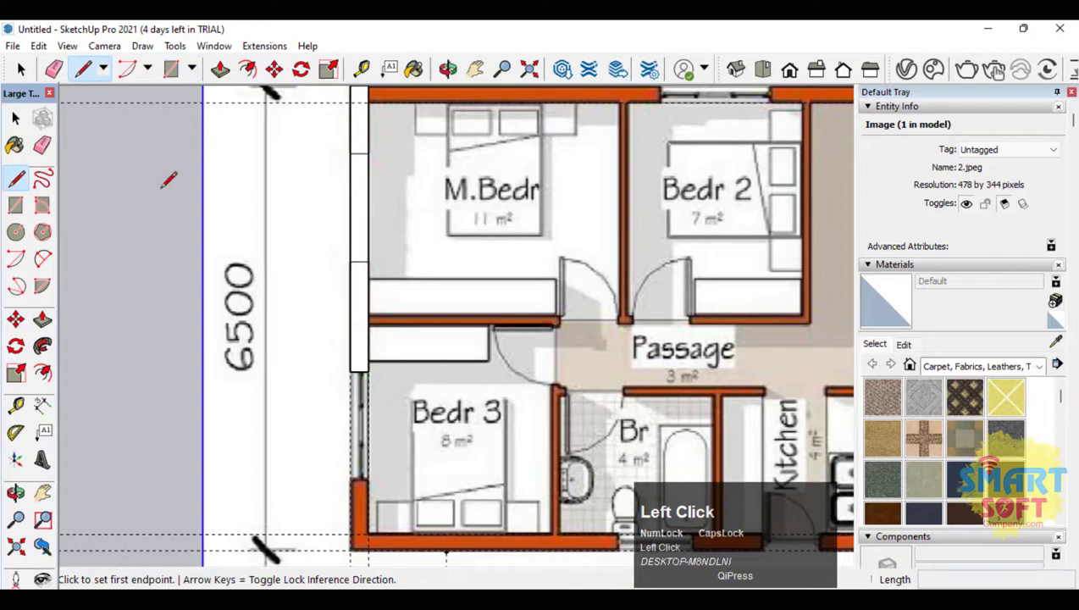
scroll(361, 152, "up", 2)
left_click(355, 151)
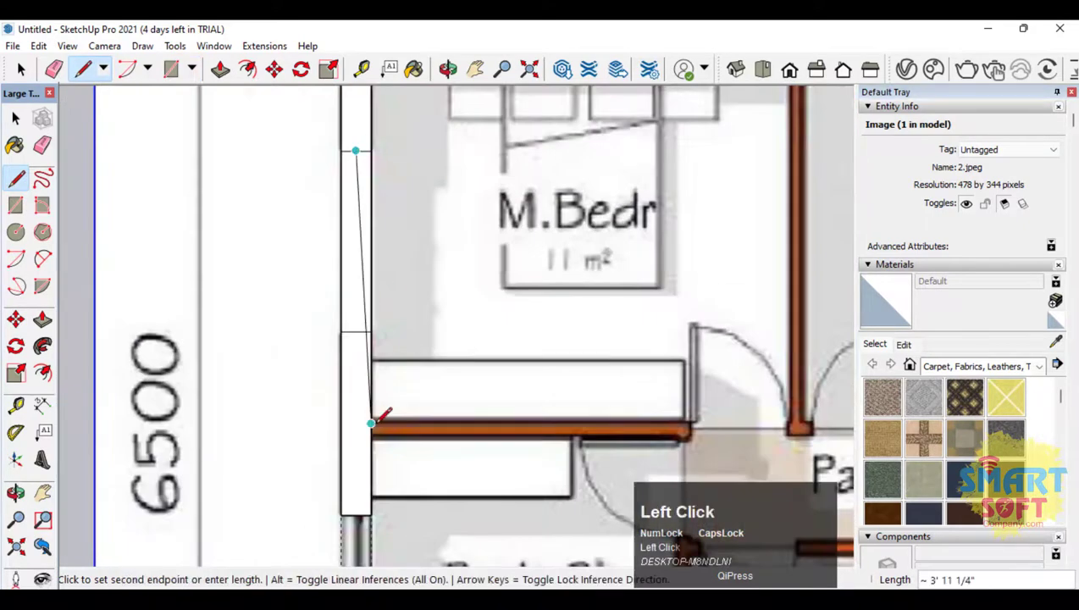
left_click(363, 334)
Draw a rectangle over the left wall from the Bedr 3 window to the plan's lower corner, about 1' 9 7/8" by 5 1/4"
scroll(415, 289, "down", 3)
scroll(427, 278, "down", 1)
scroll(398, 450, "up", 3)
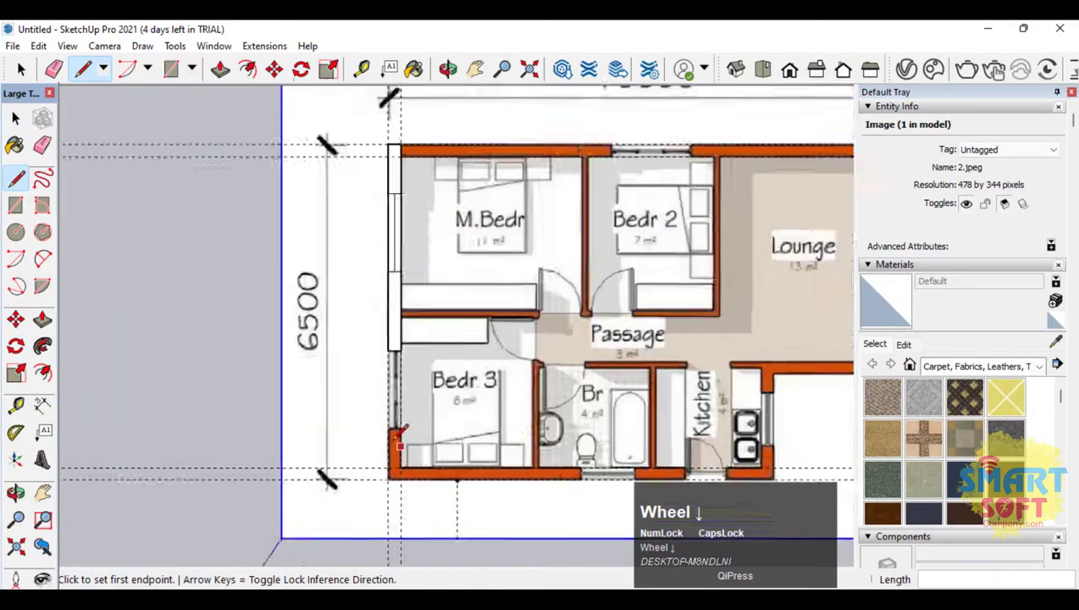
left_click(16, 205)
scroll(423, 496, "up", 2)
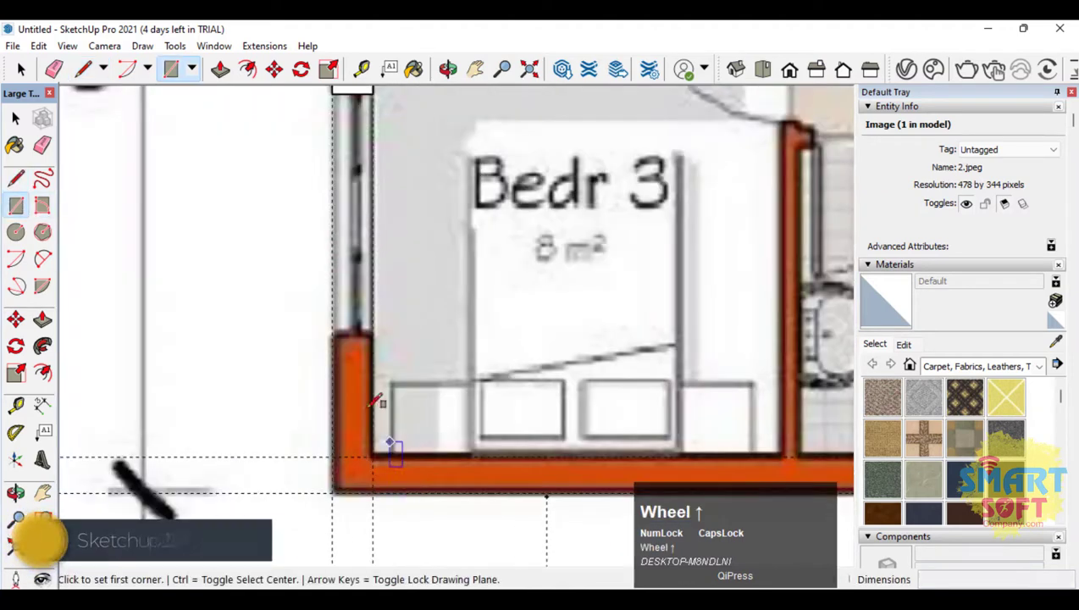
left_click(332, 324)
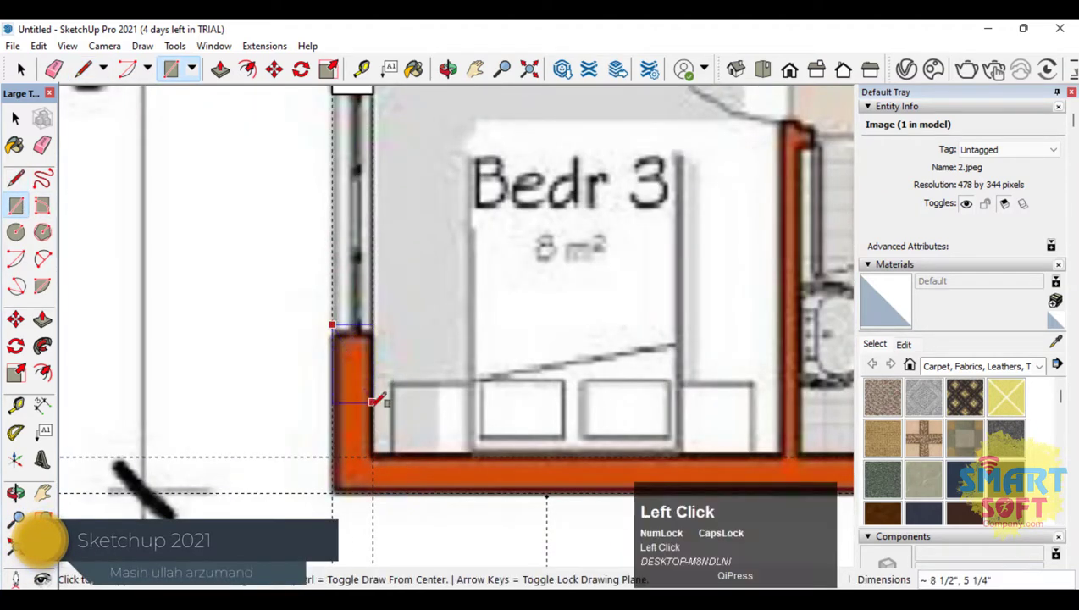
left_click(373, 491)
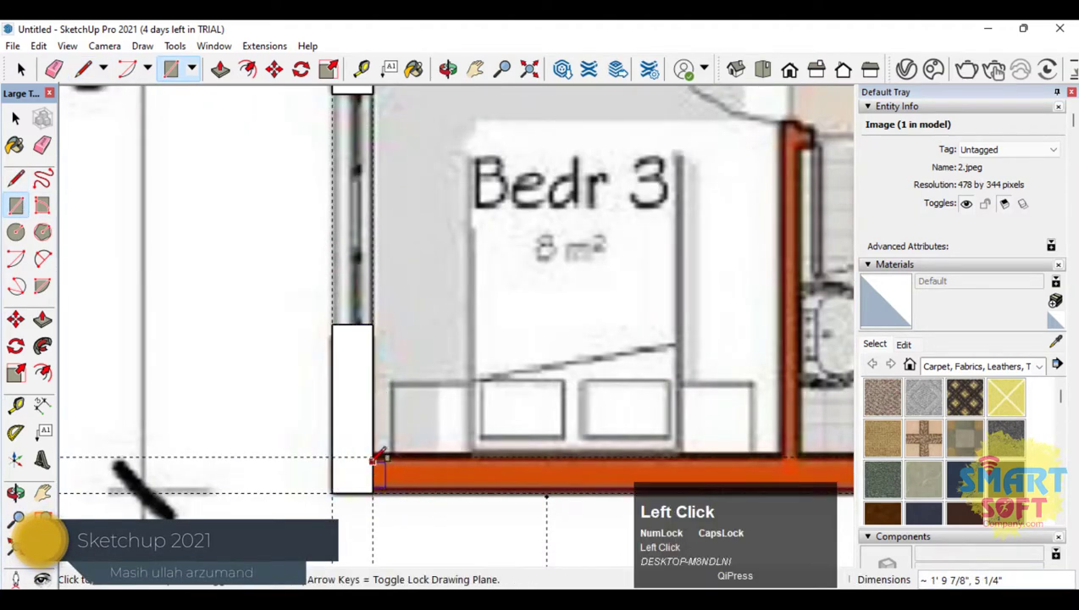
Draw a rectangle over the lower exterior wall from the left wall segment to the Br window, about 6' 7/16" by 4 11/16"
left_click(379, 451)
scroll(318, 439, "down", 5)
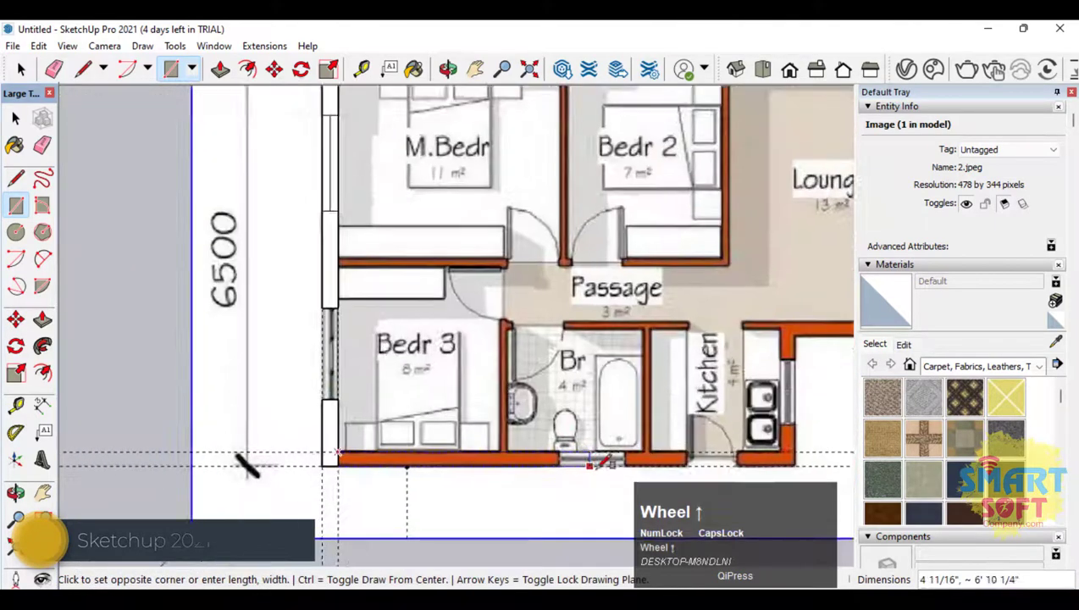
scroll(517, 462, "up", 6)
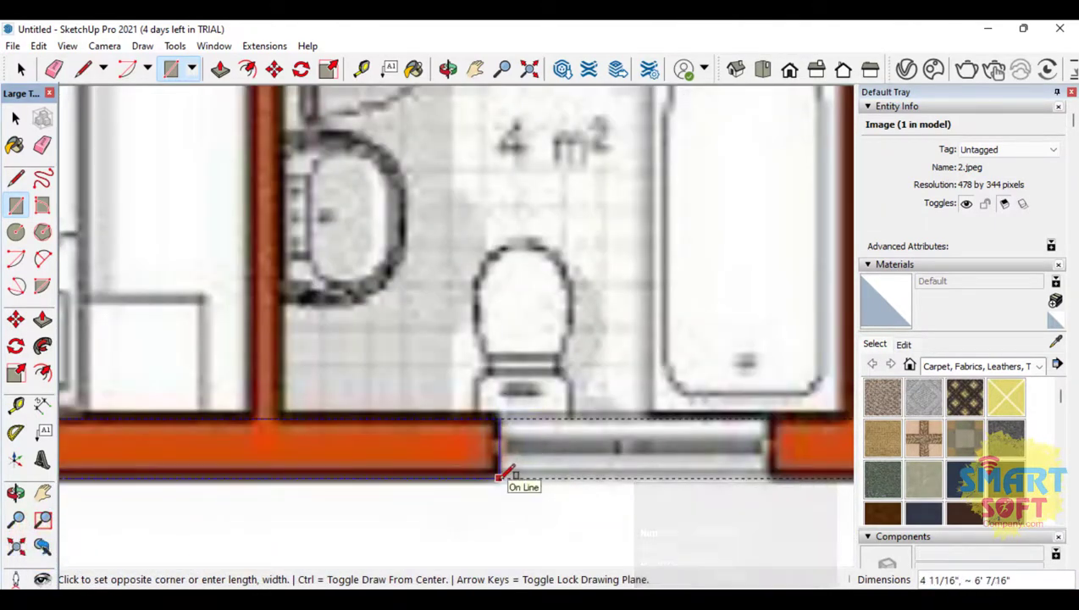
left_click(499, 478)
scroll(510, 417, "down", 2)
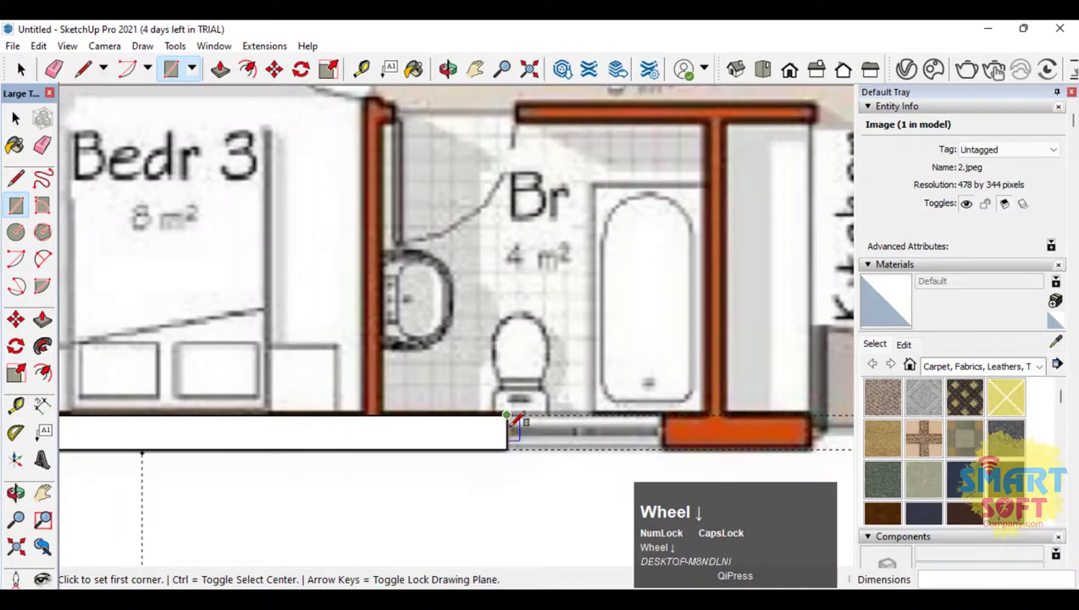
scroll(509, 417, "up", 3)
left_click(511, 412)
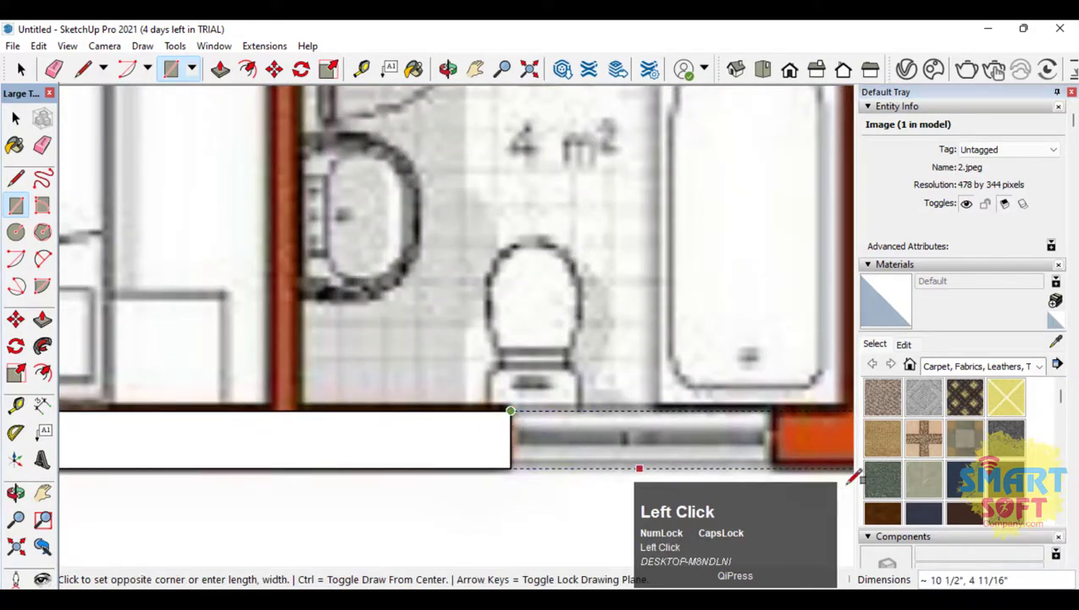
left_click(777, 472)
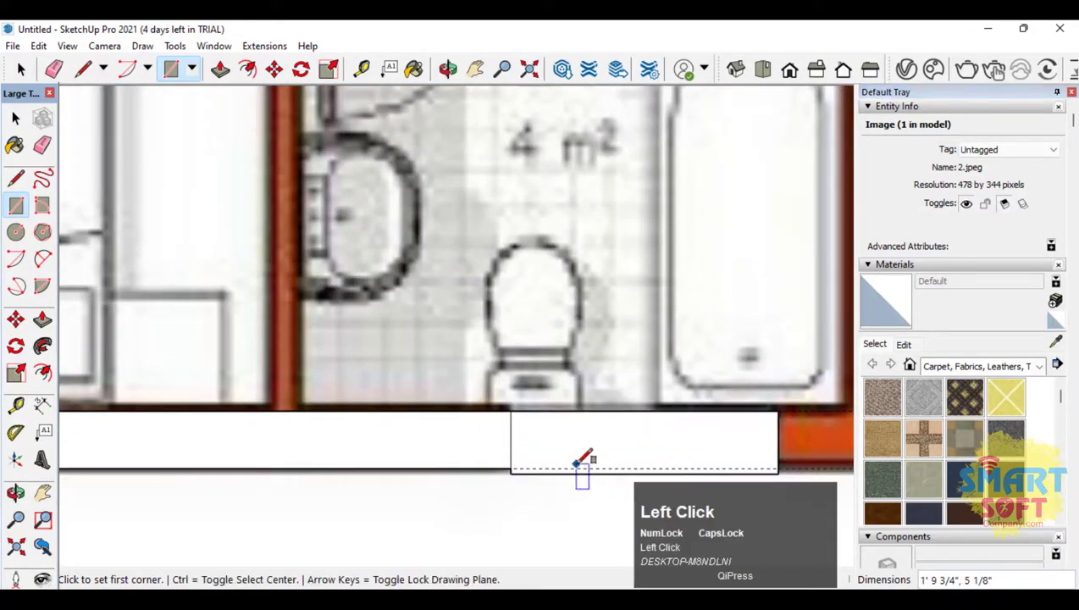
key("ctrl+z")
Draw a rectangle filling the Br window opening exactly between the wall's two guides and add a centre line along its length
left_click(510, 412)
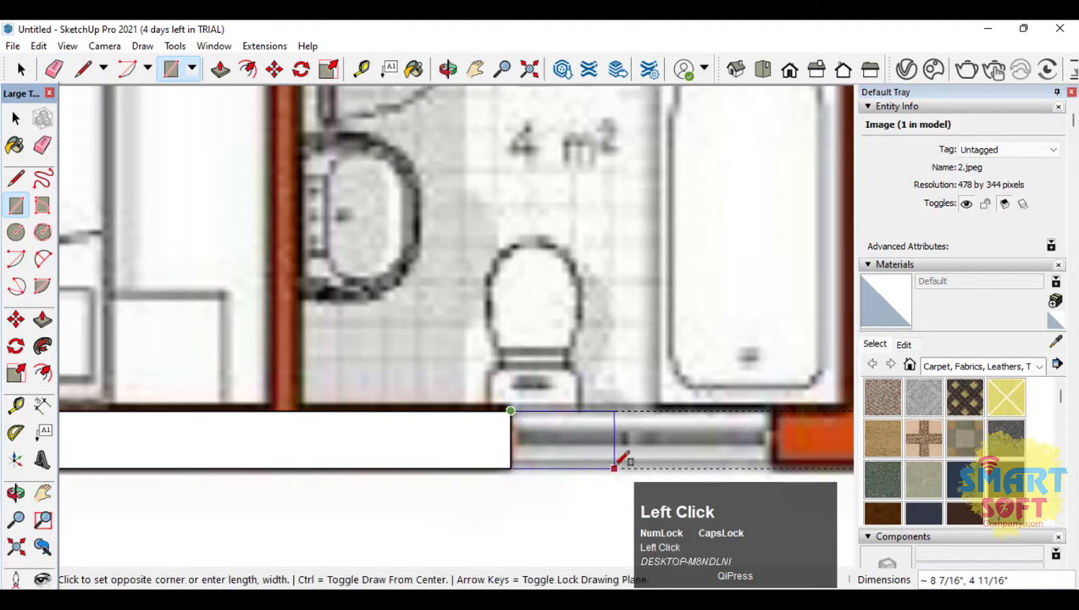
left_click(771, 465)
scroll(506, 428, "down", 2)
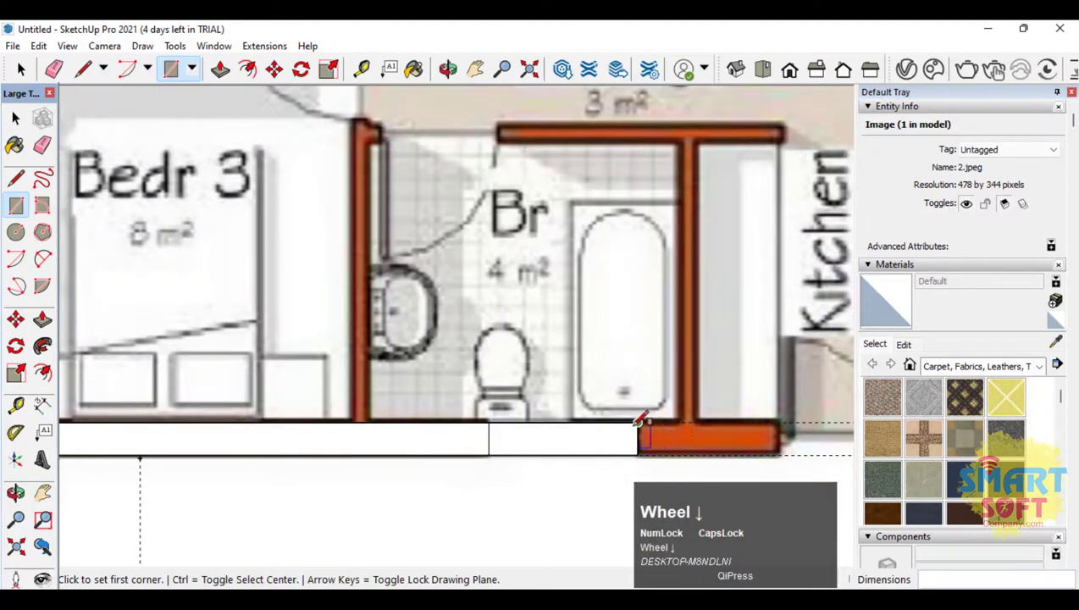
left_click(16, 178)
scroll(413, 468, "up", 2)
scroll(756, 361, "down", 2)
scroll(349, 263, "up", 3)
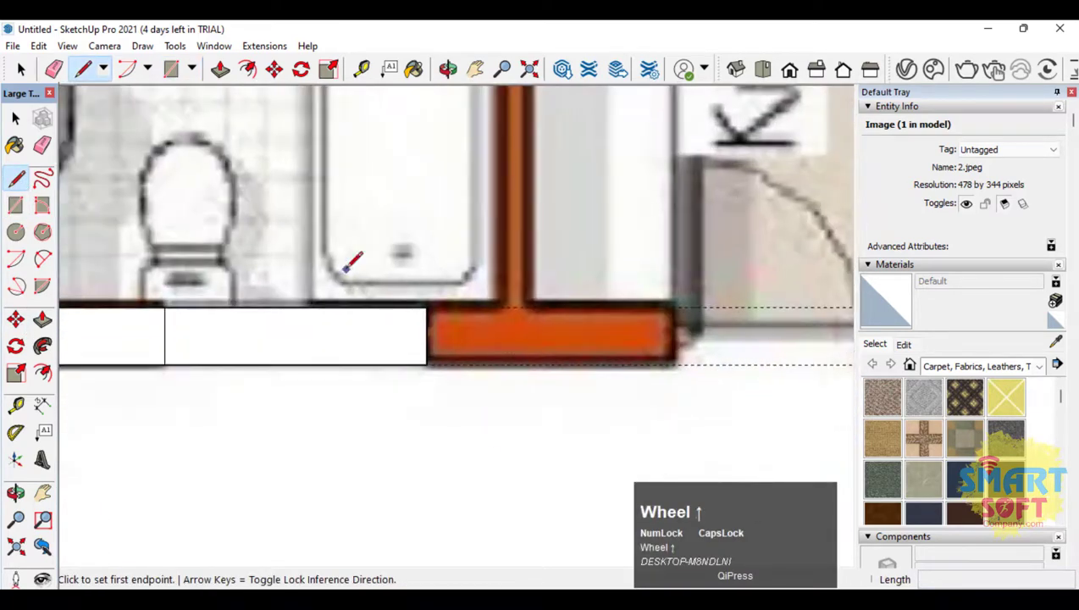
left_click(164, 336)
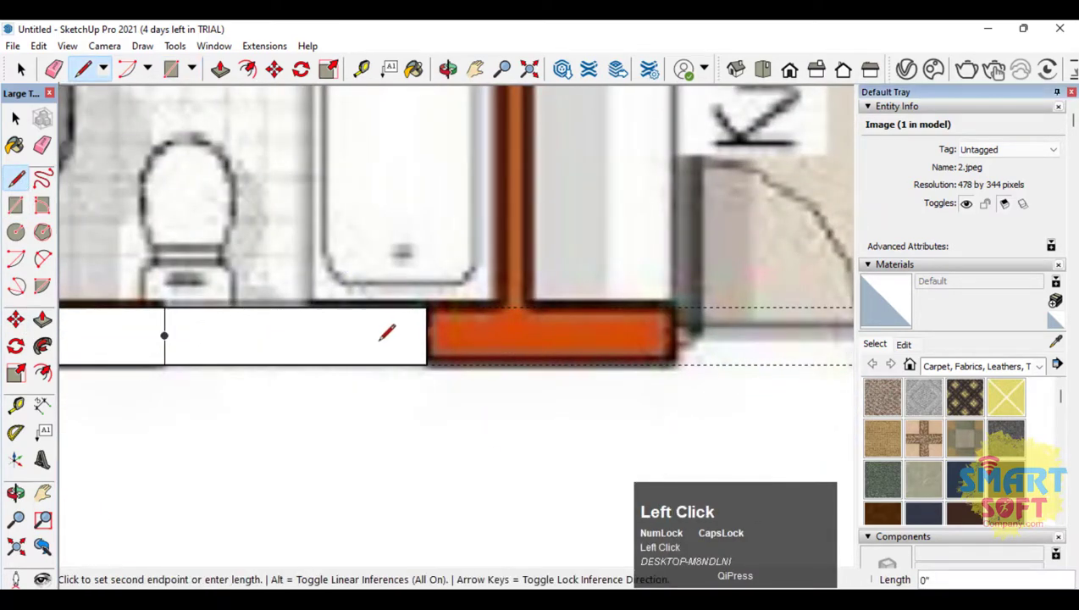
left_click(428, 336)
Draw a rectangle over the lower wall segment between the Br window and the kitchen door, about 1' 7 7/8" by 4 11/16"
left_click(10, 209)
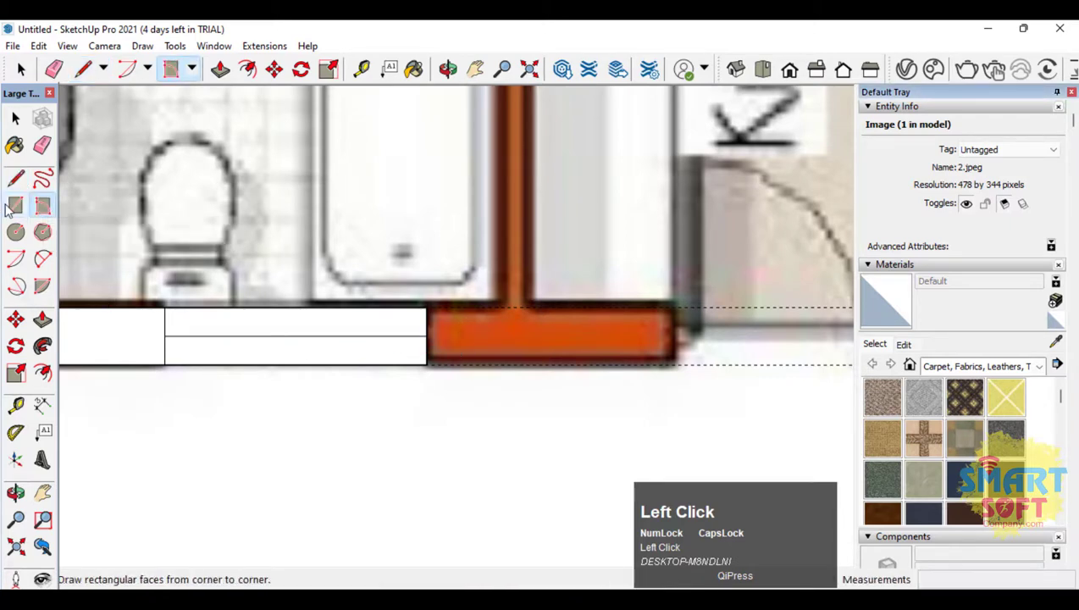
scroll(555, 339, "down", 1)
left_click(451, 313)
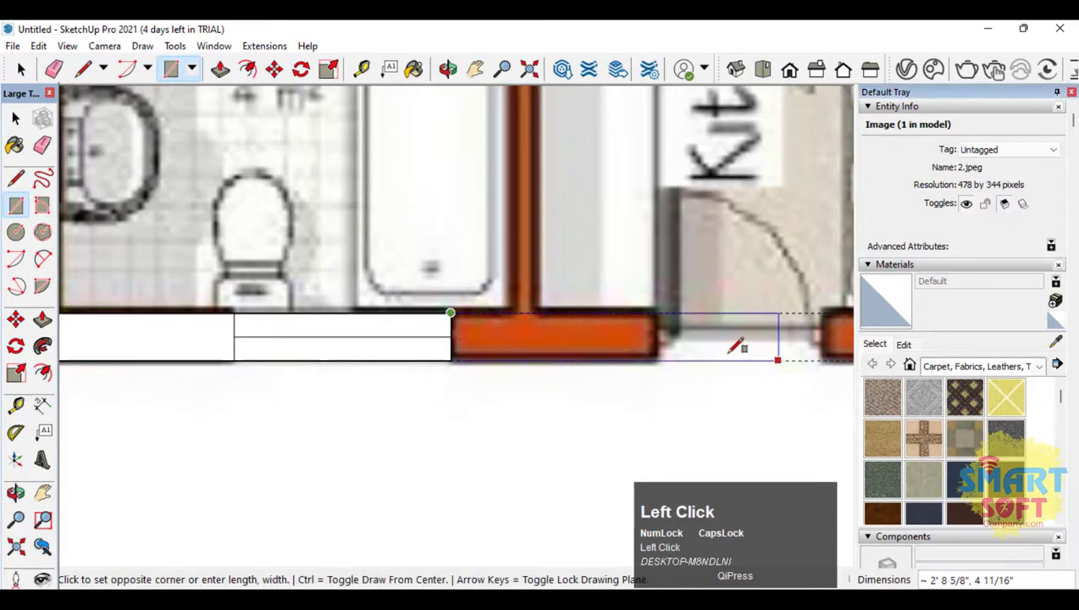
left_click(662, 359)
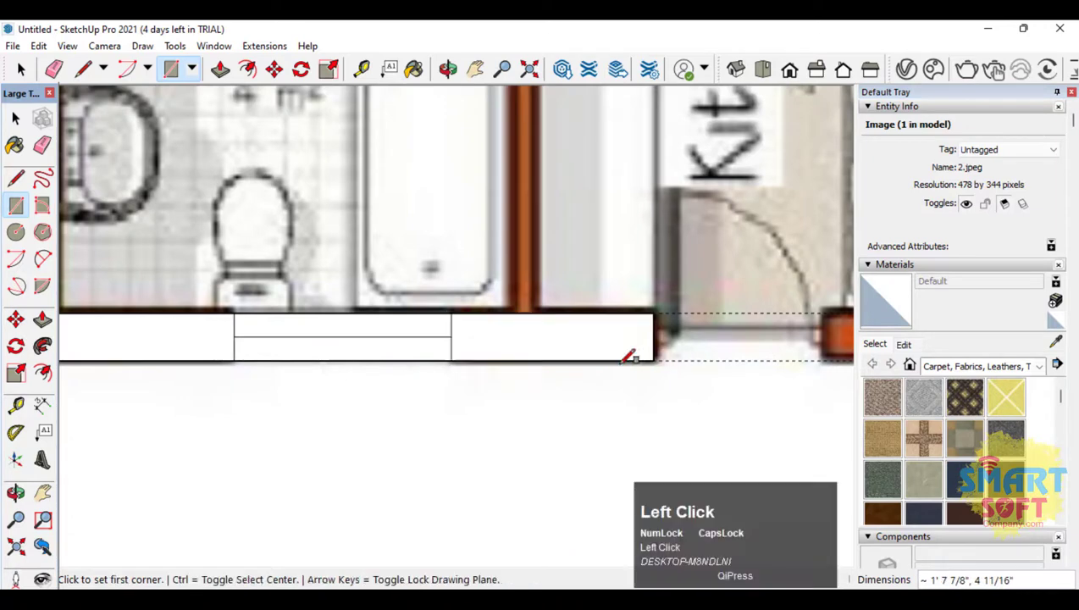
scroll(579, 347, "down", 1)
scroll(600, 334, "up", 2)
scroll(602, 332, "up", 1)
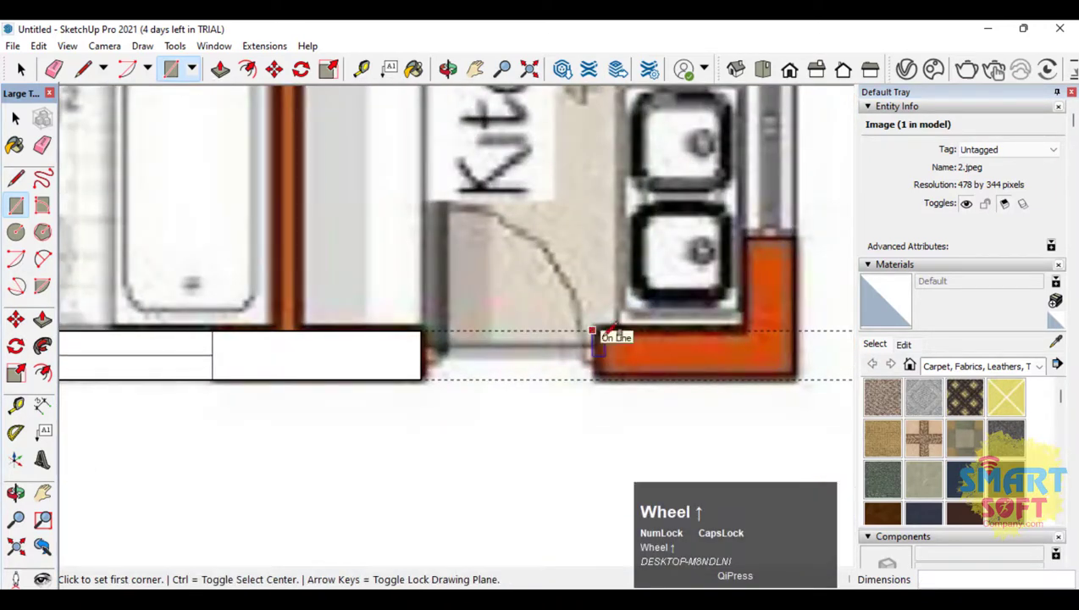
Draw a rectangle over the lower exterior wall from the kitchen door to the outer corner, about 1' 7 3/16" by 4 11/16"
left_click(593, 331)
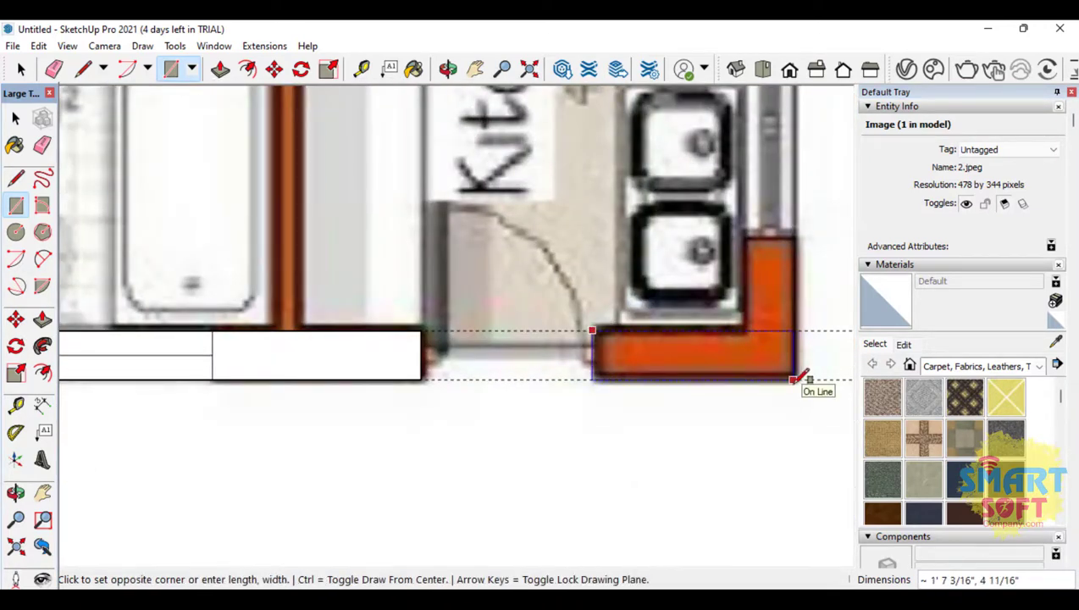
left_click(794, 378)
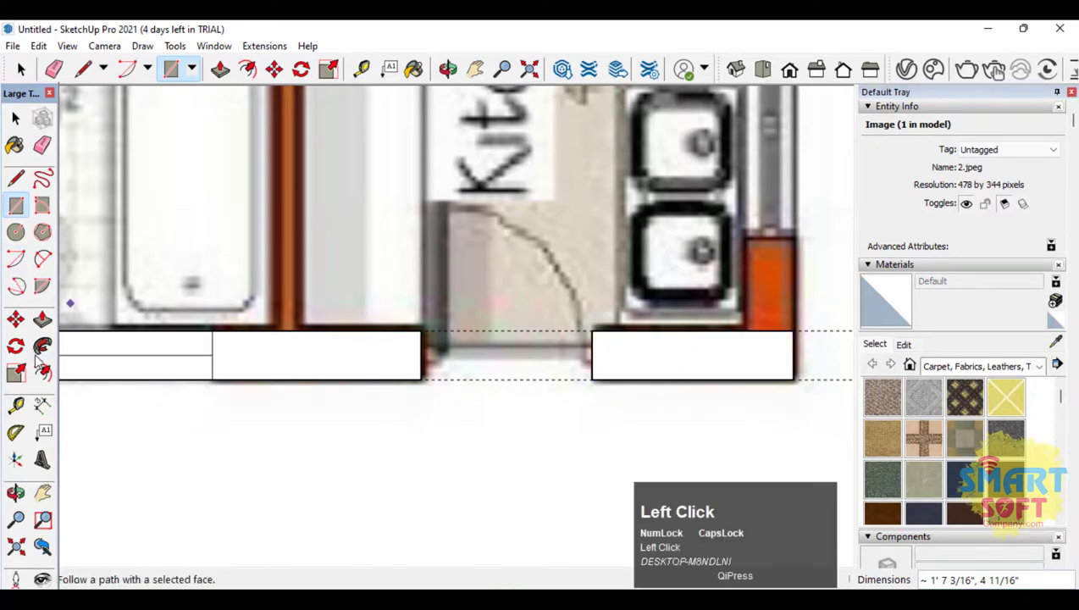
Place two guides parallel to the kitchen door jamb, along the inner and outer faces of the kitchen's window wall
left_click(16, 405)
scroll(636, 341, "down", 2)
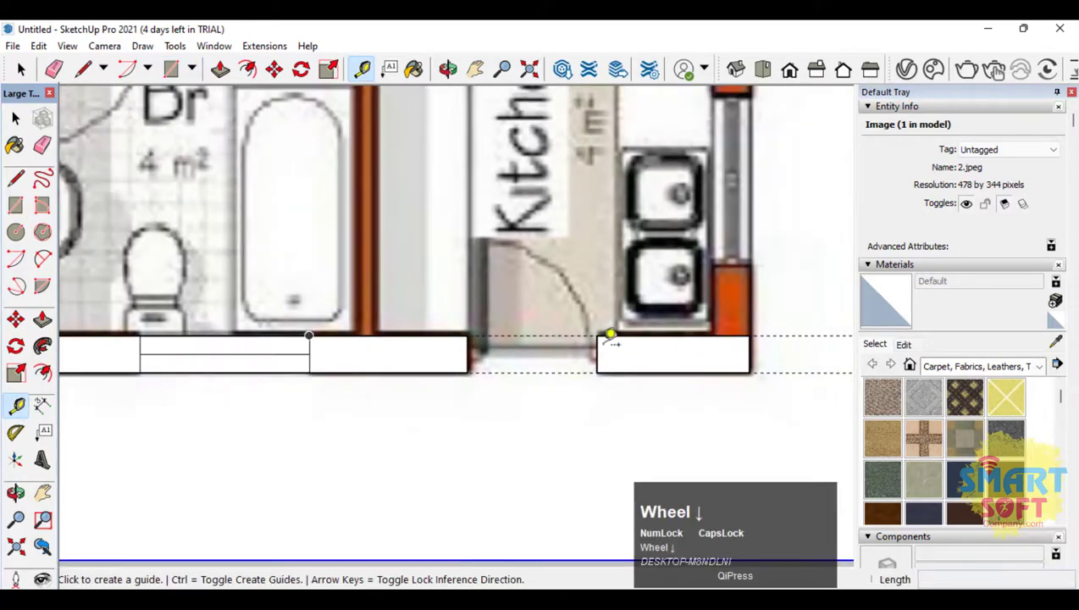
left_click(597, 354)
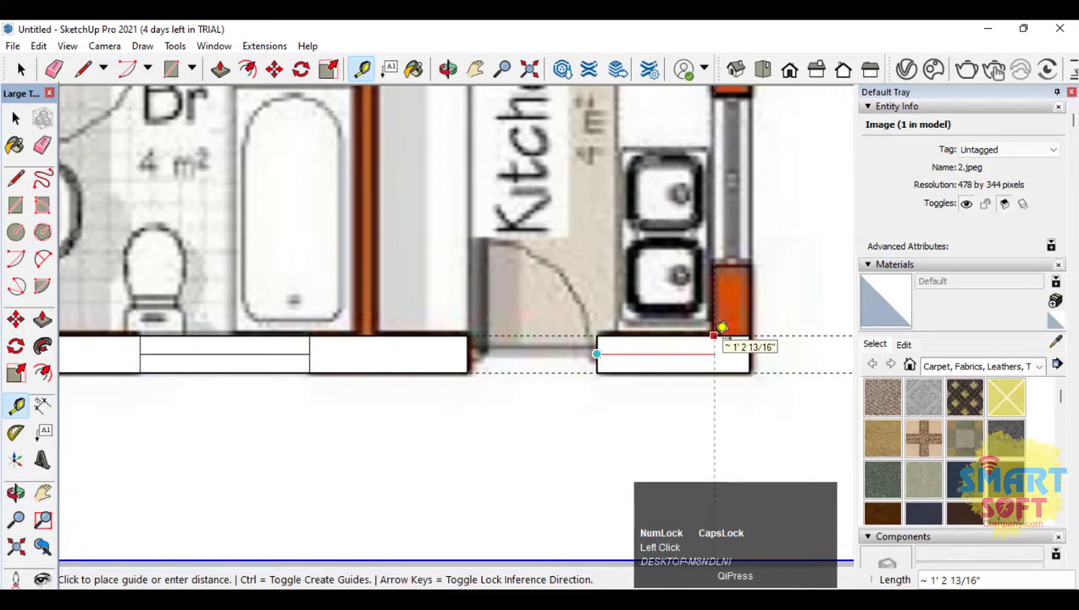
left_click(722, 328)
left_click(715, 317)
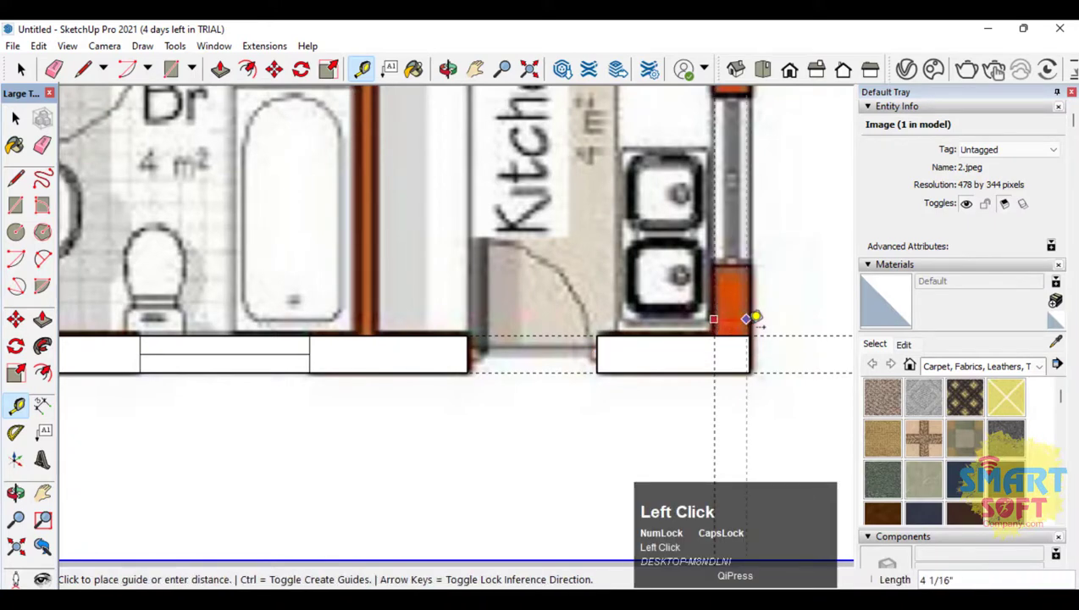
left_click(759, 320)
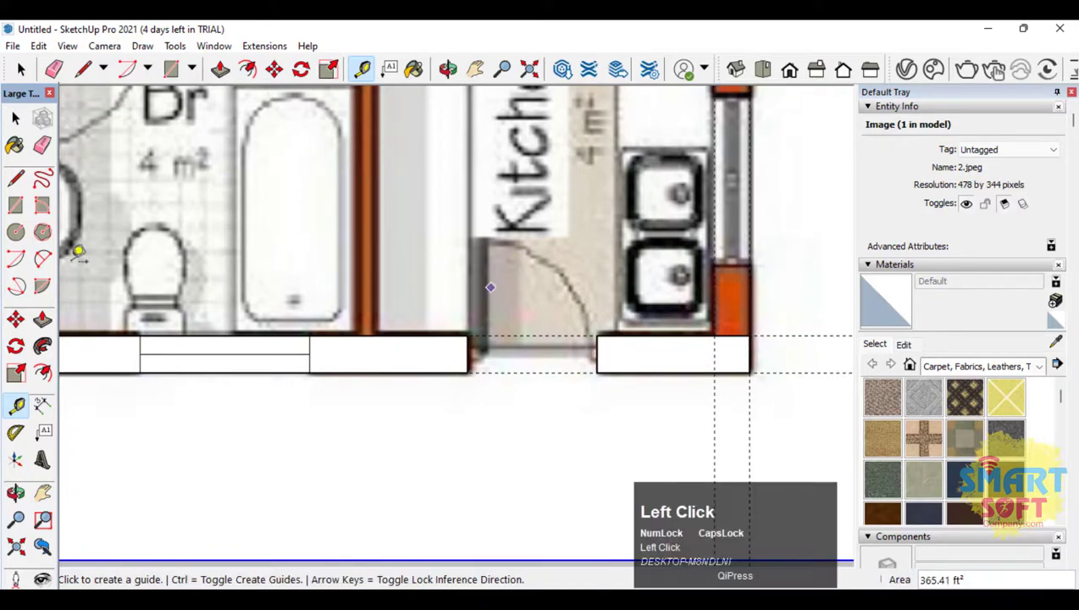
Draw a rectangle between the two new guides over the wall from the lower corner to the kitchen window, about 4 7/16" wide
left_click(15, 206)
left_click(714, 336)
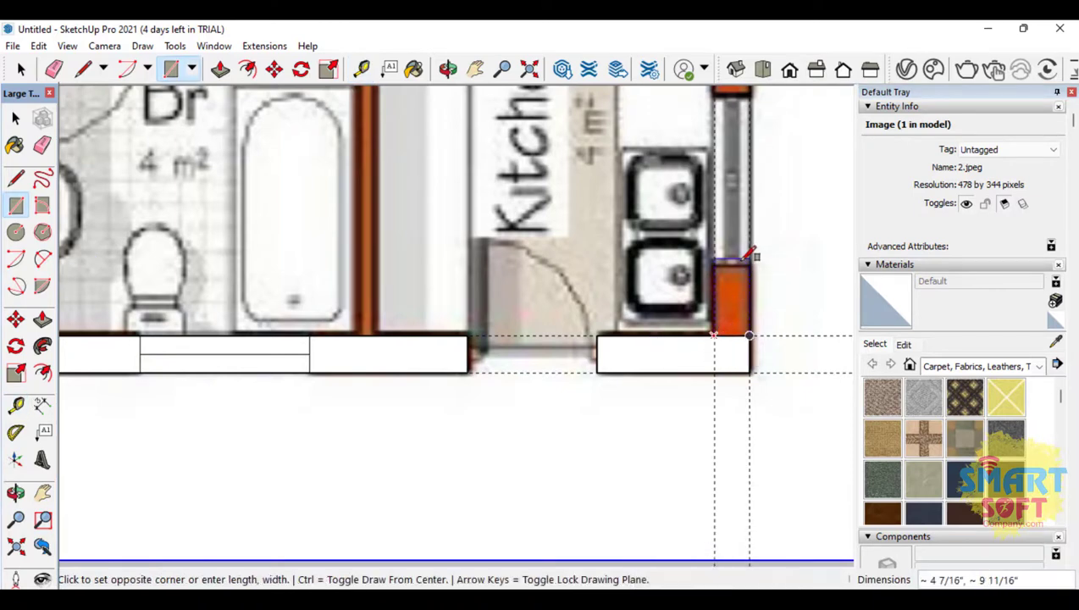
left_click(750, 265)
Draw a rectangle over the kitchen window, about 1' 9 11/16" by 4 7/16", and add a centre line along its length
scroll(735, 326, "down", 2)
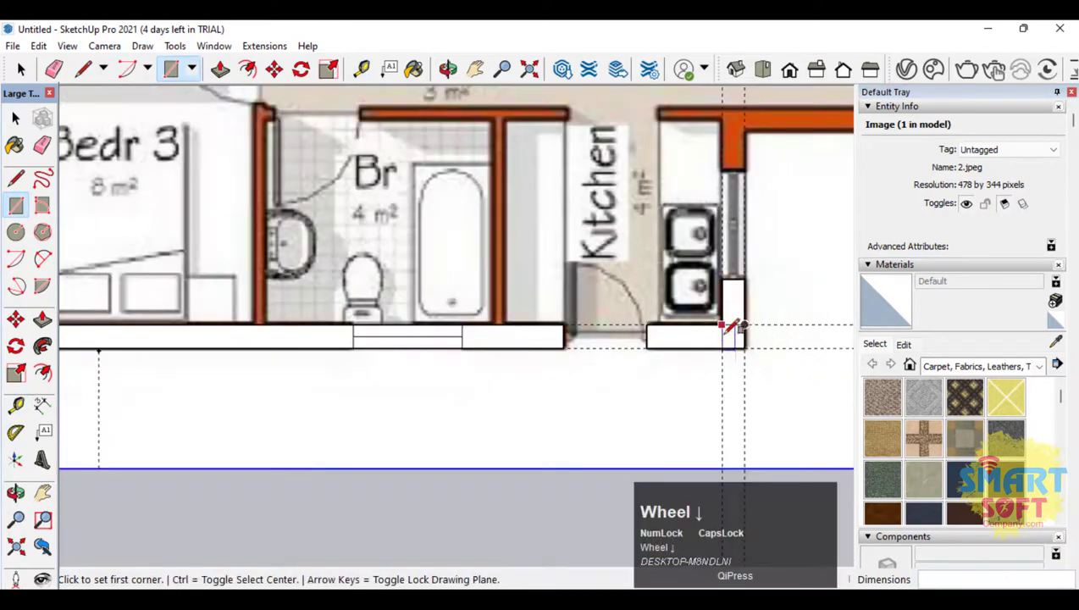
scroll(728, 154, "up", 2)
left_click(717, 173)
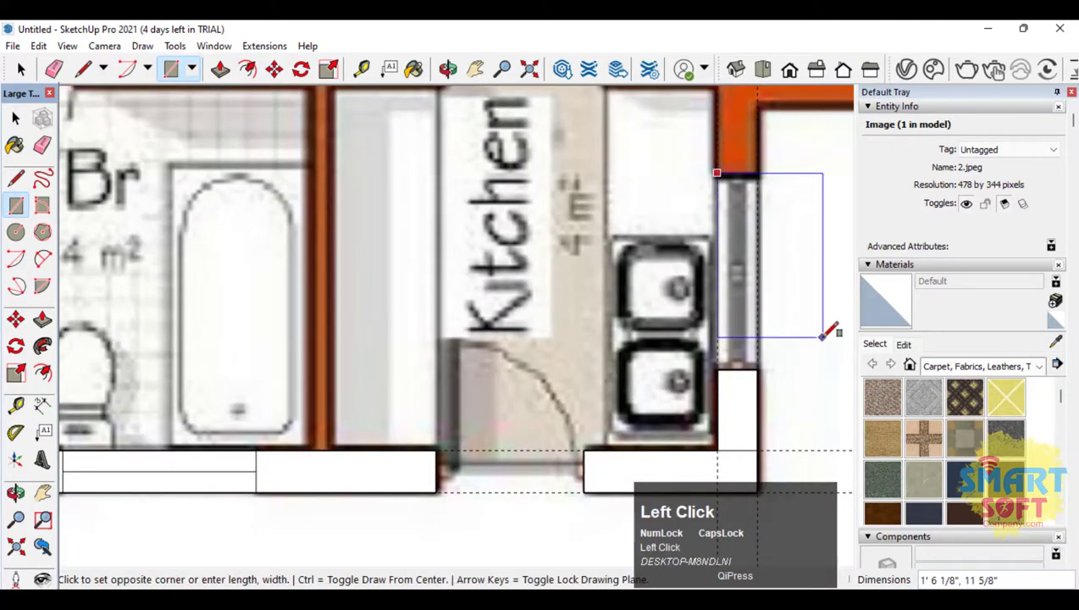
left_click(759, 364)
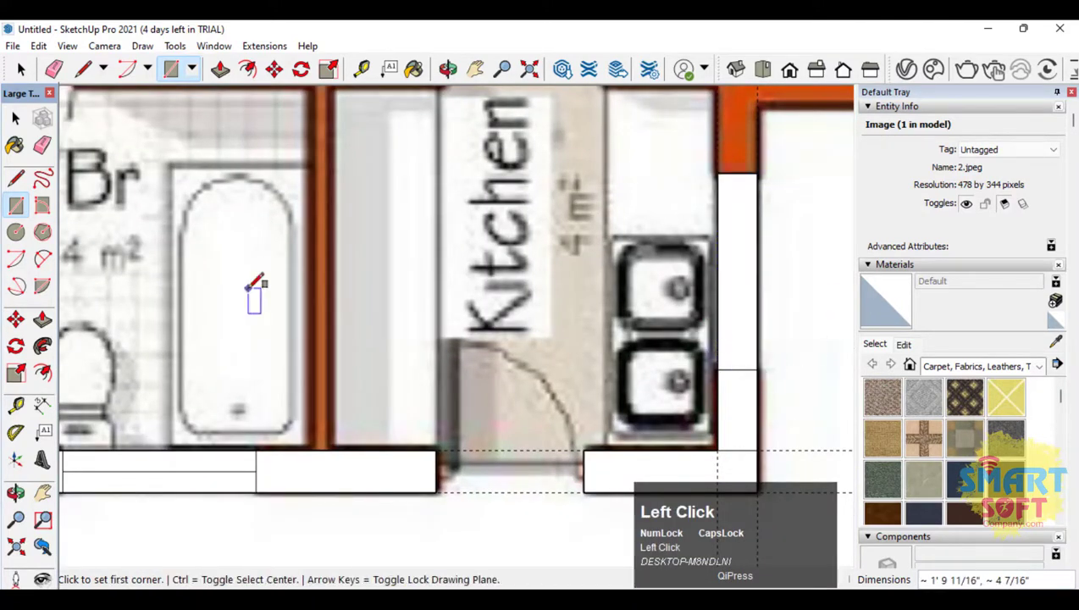
left_click(15, 178)
left_click(738, 173)
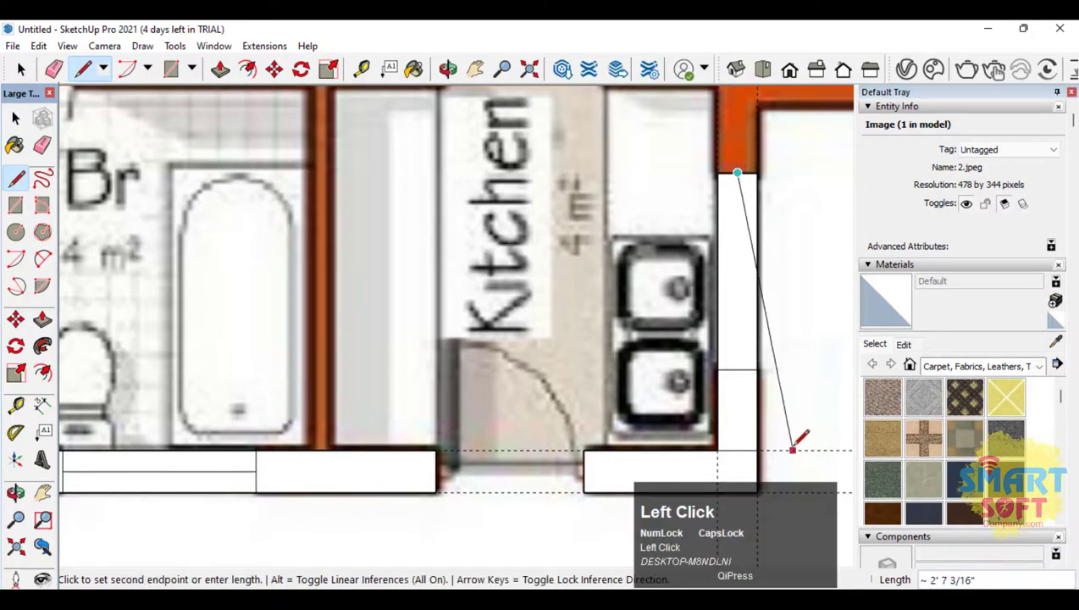
left_click(737, 367)
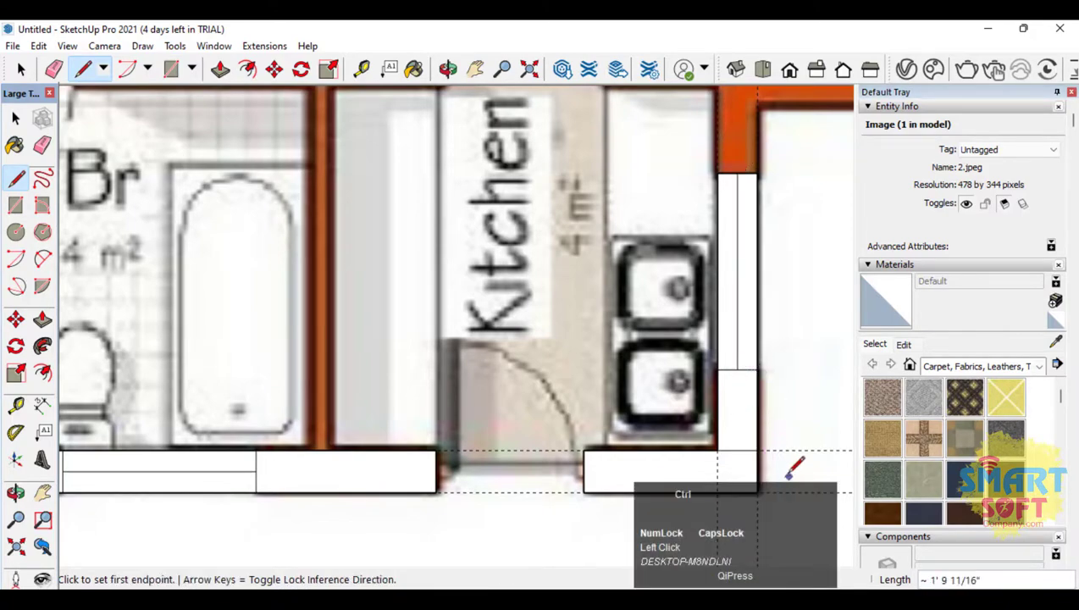
Undo the kitchen window's centre line and rectangle, and redo both
key("ctrl+z")
scroll(545, 305, "down", 3)
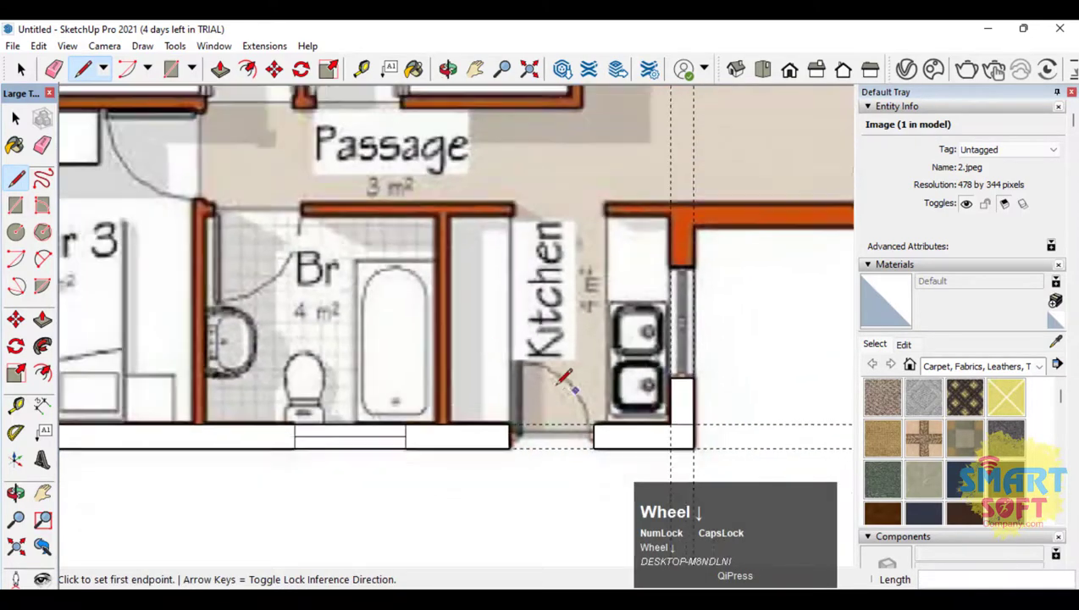
scroll(676, 286, "up", 3)
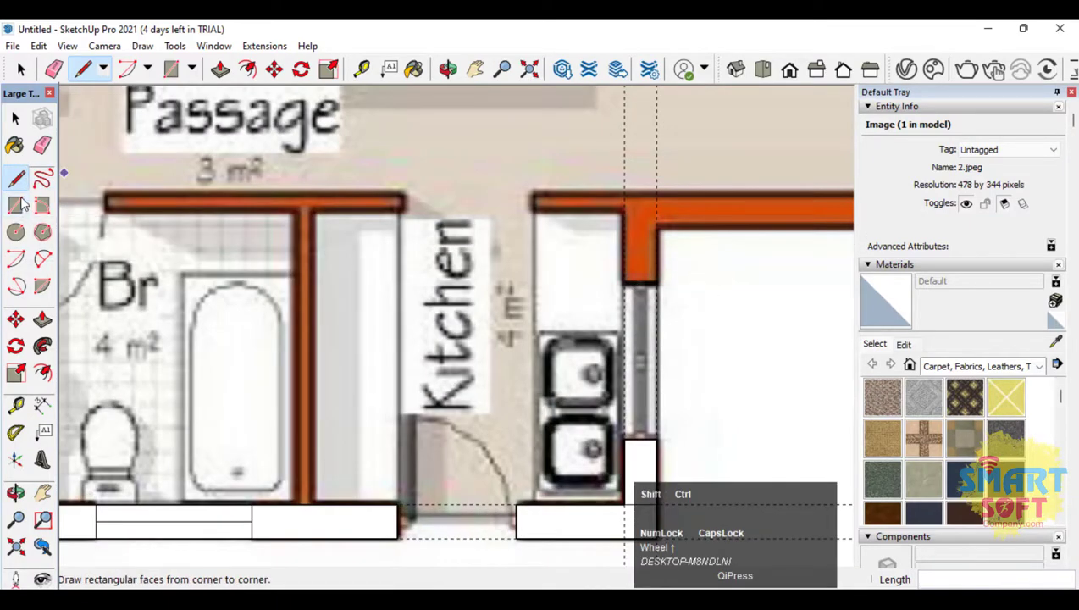
left_click(62, 46)
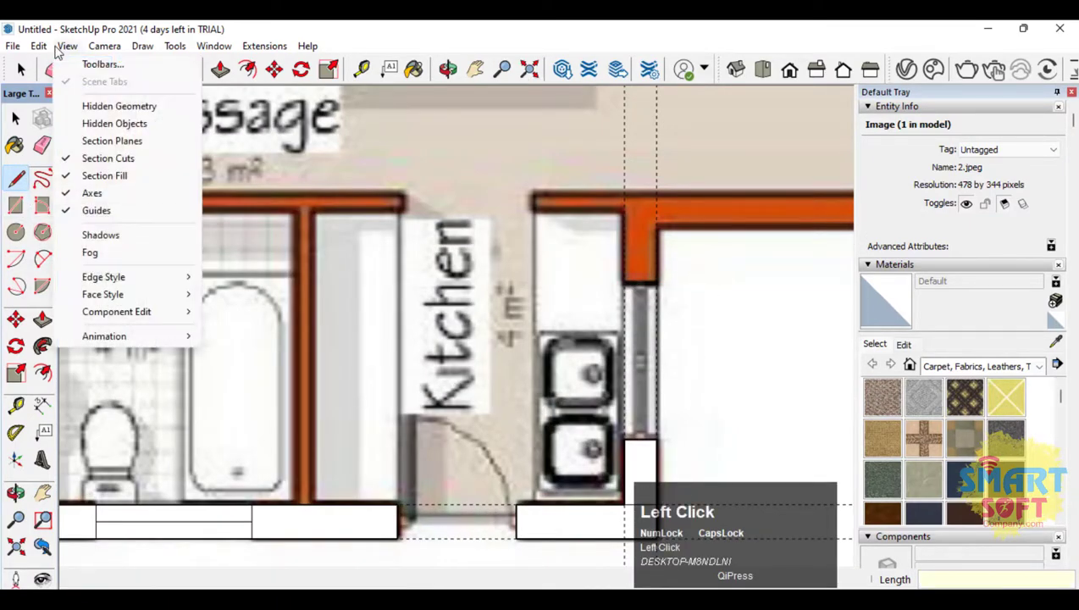
mouse_move(47, 49)
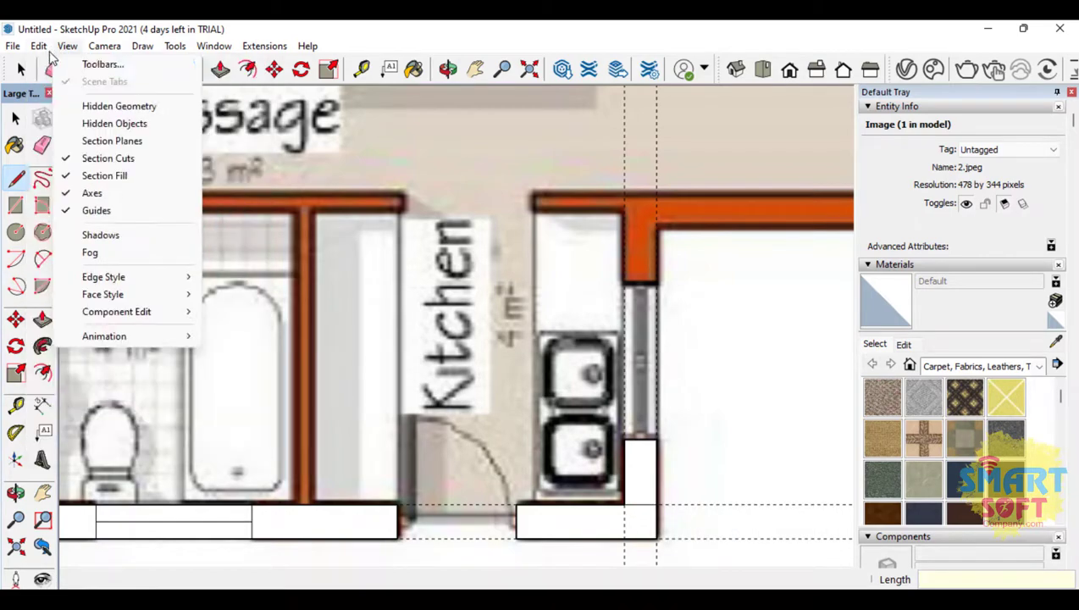
left_click(55, 85)
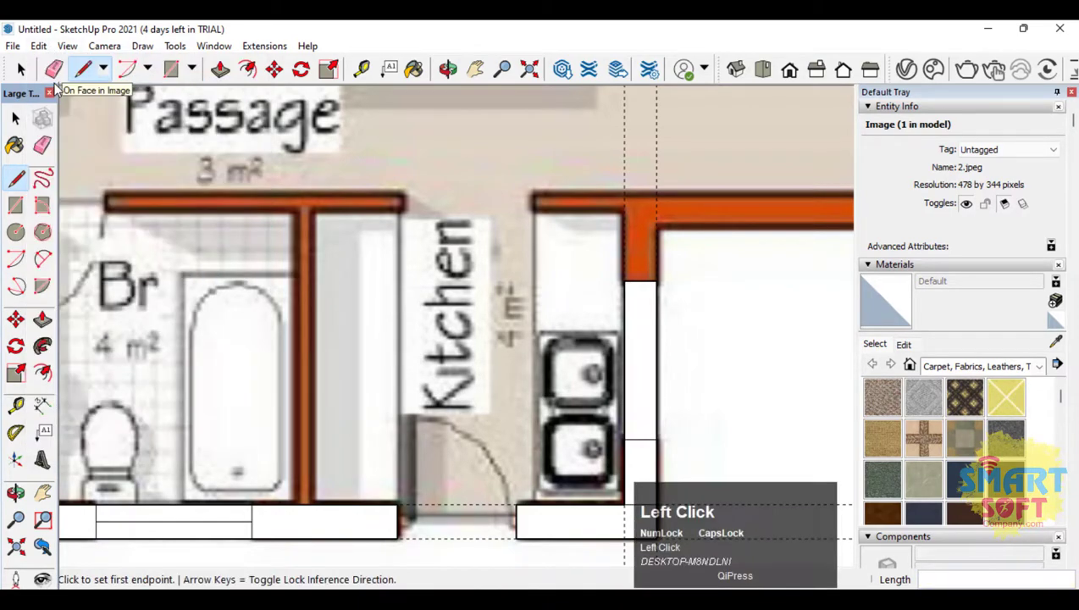
left_click(38, 46)
left_click(85, 63)
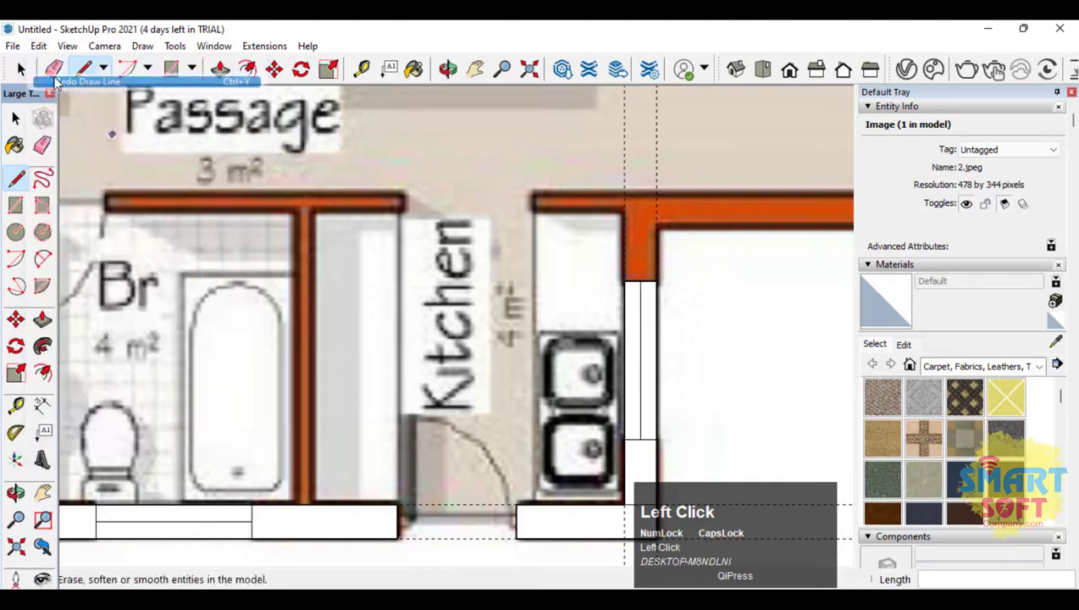
Draw a rectangle between the guides over the wall from the kitchen window up to the far edge of the lounge's lower wall
left_click(170, 69)
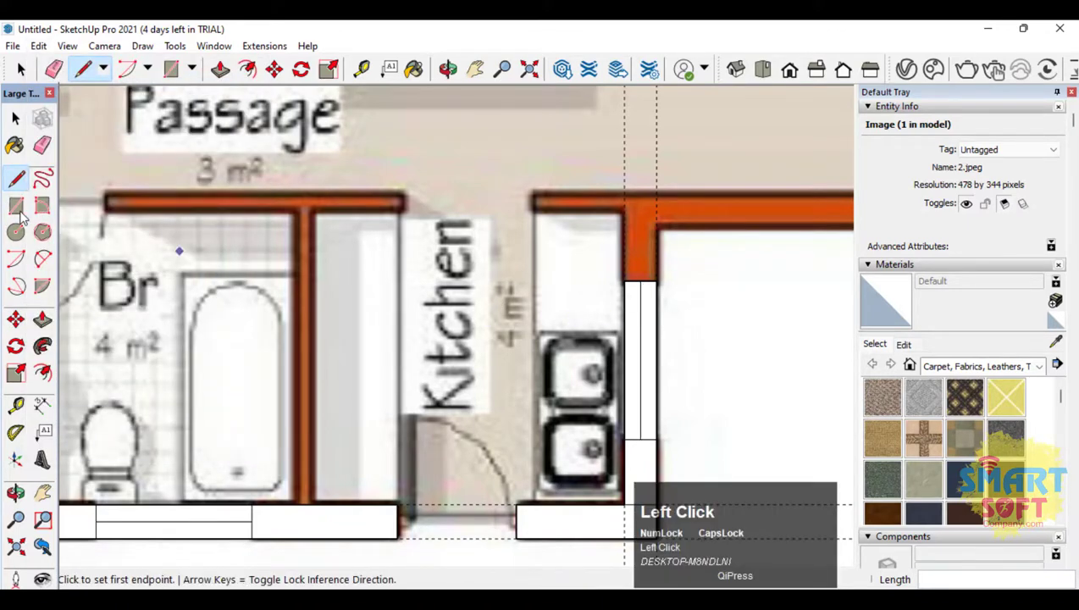
left_click(624, 281)
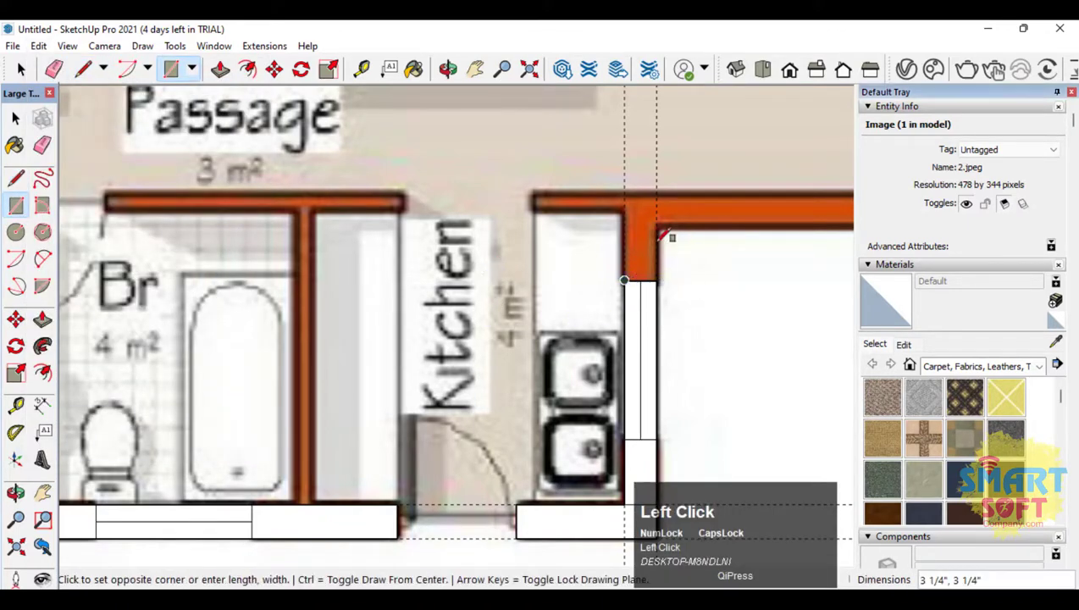
left_click(656, 191)
Draw a rectangle over the plan's upper wall from the M.Bedr corner to the Bedr 2 window, about 7' 5/8" by 5"
scroll(127, 356, "down", 4)
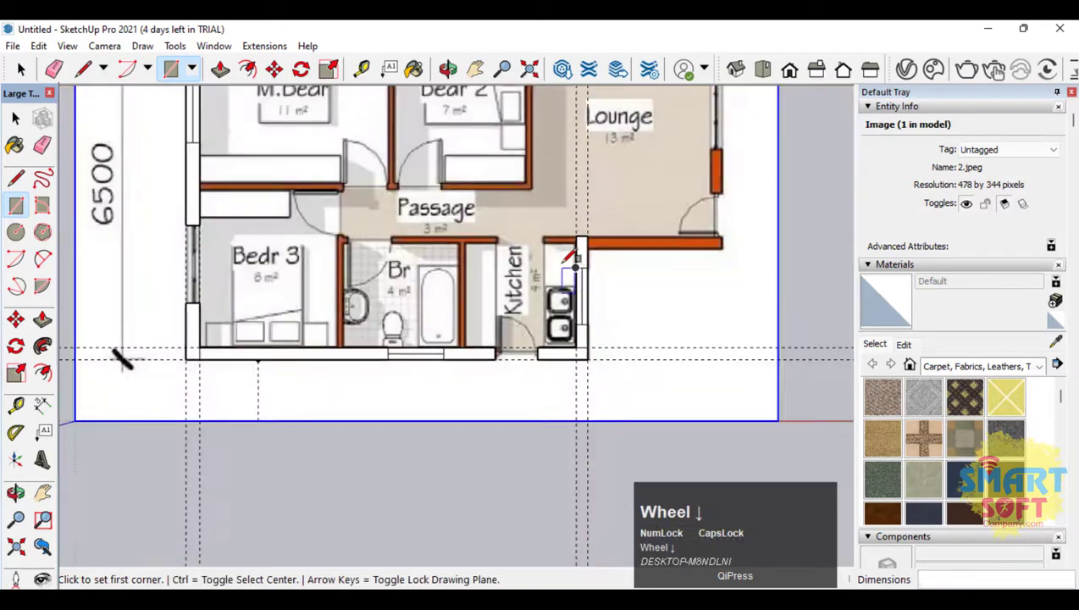
scroll(469, 362, "down", 2)
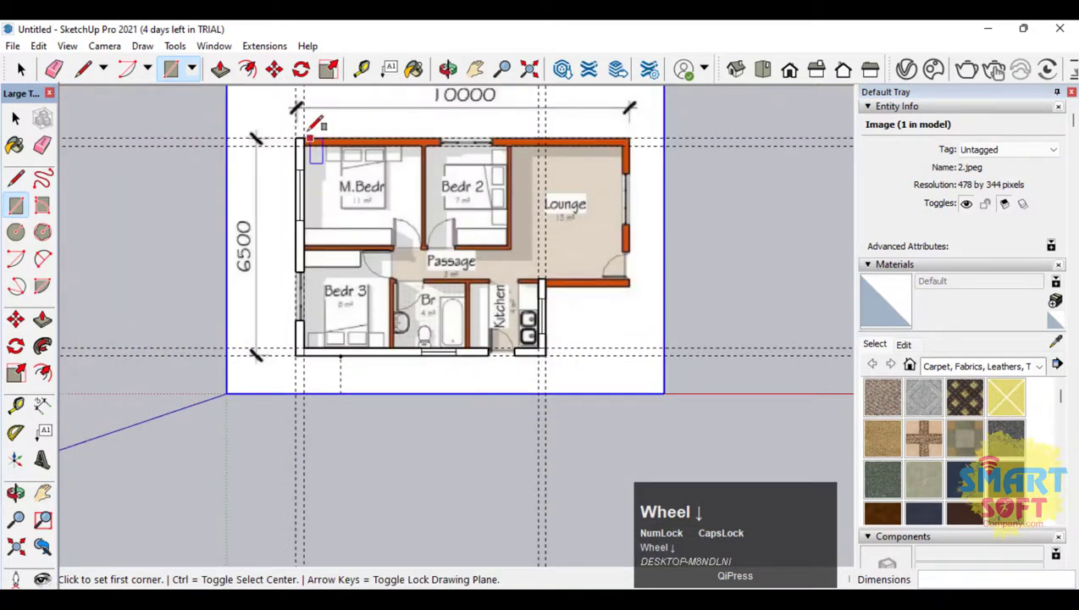
scroll(313, 127, "up", 5)
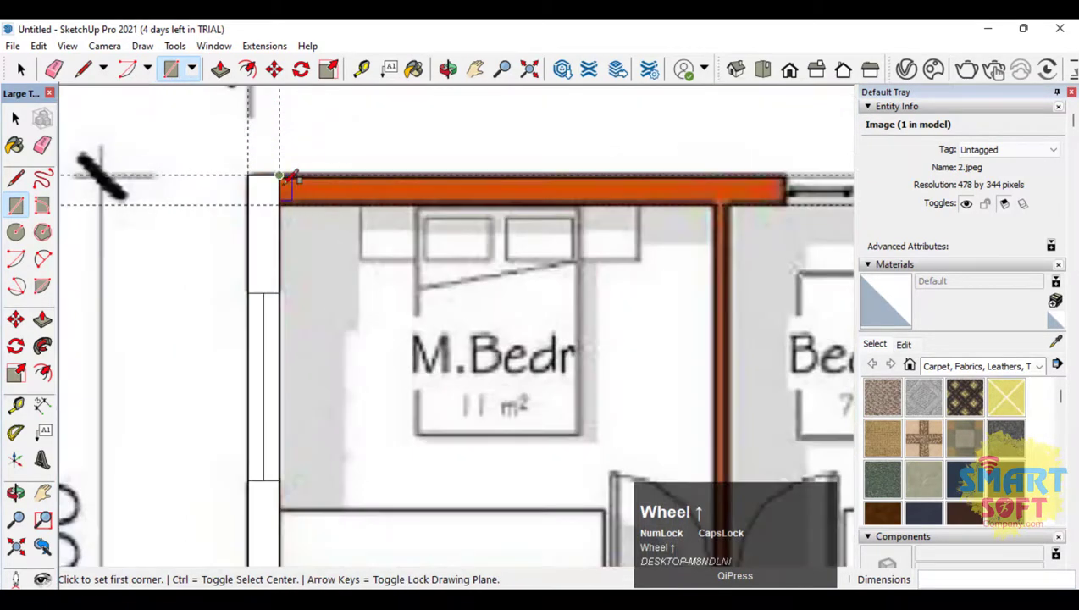
left_click(280, 176)
left_click(786, 202)
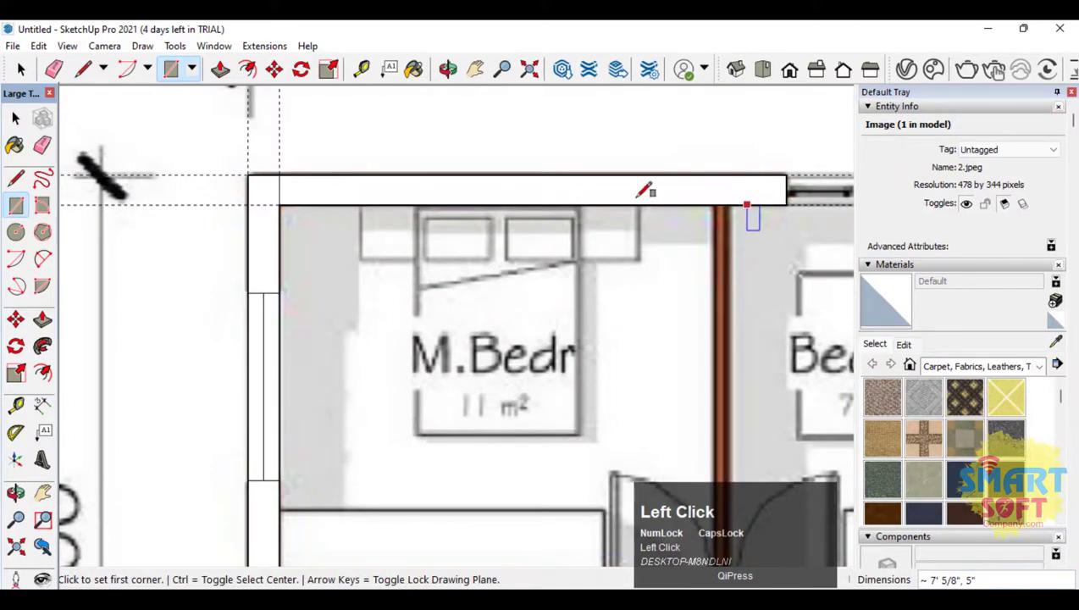
Draw a rectangle filling the Bedr 2 window opening in the upper wall, about 2' 7 7/16" by 5"
scroll(390, 201, "down", 3)
scroll(817, 195, "up", 3)
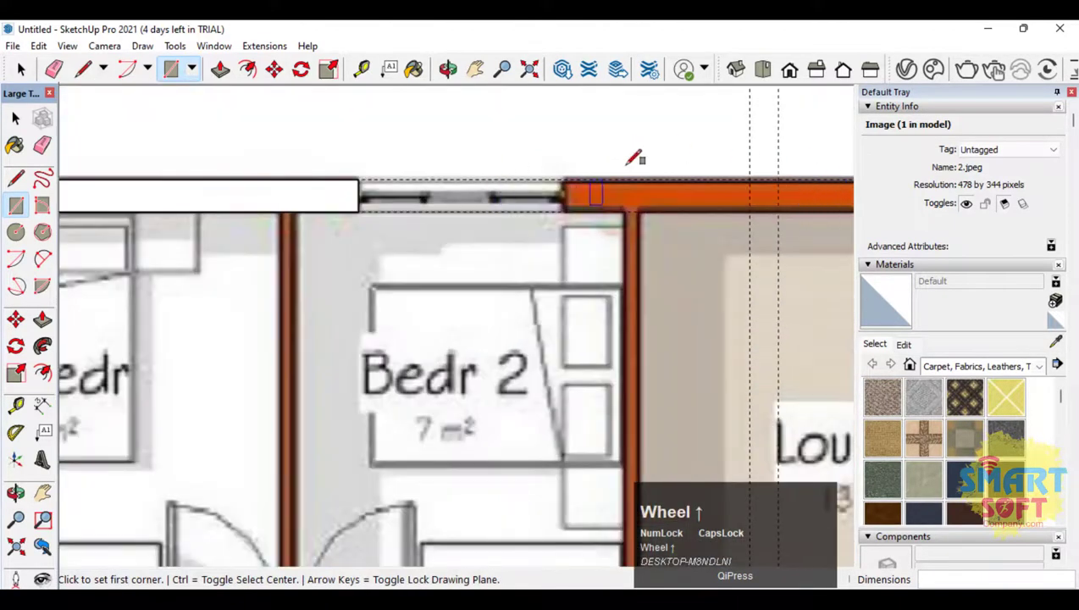
left_click(563, 181)
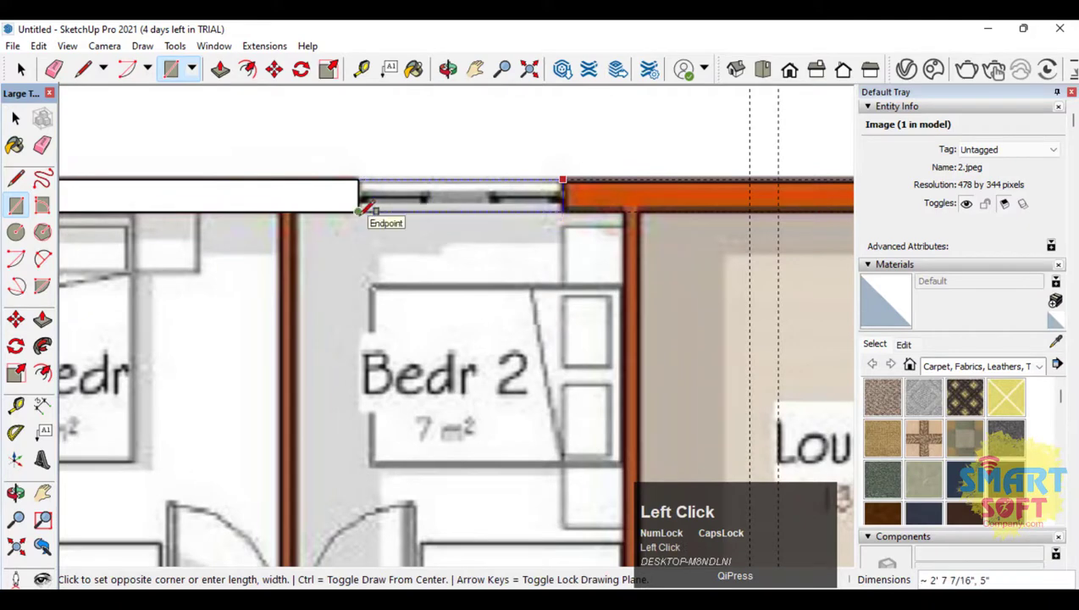
left_click(357, 211)
Draw a rectangle over the upper wall from the Bedr 2 window to the lounge's outer corner, about 7' 1 1/8" by 5"
scroll(221, 204, "down", 2)
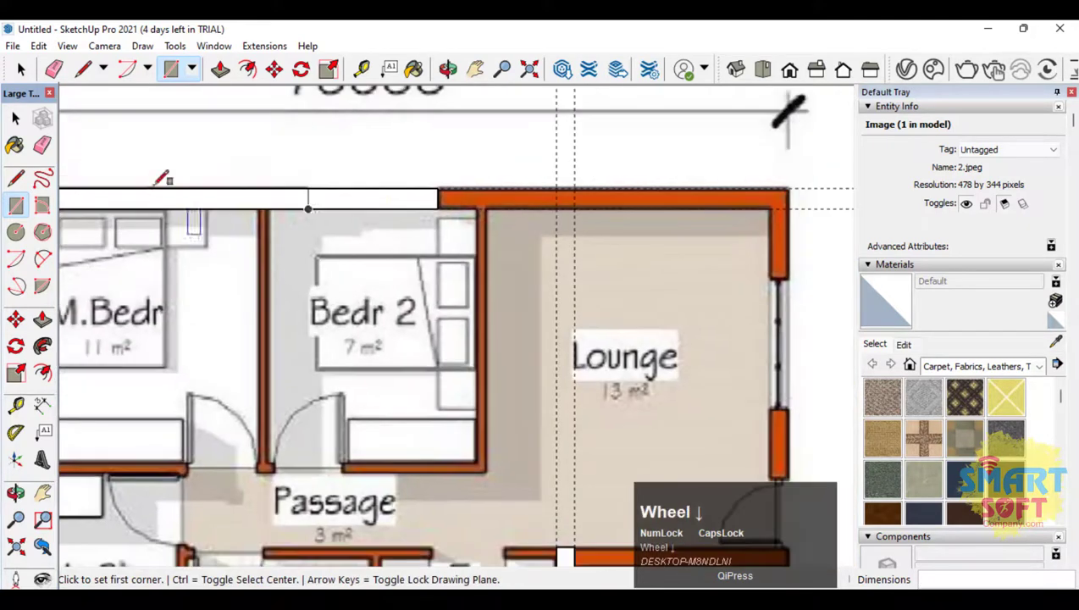
left_click(439, 189)
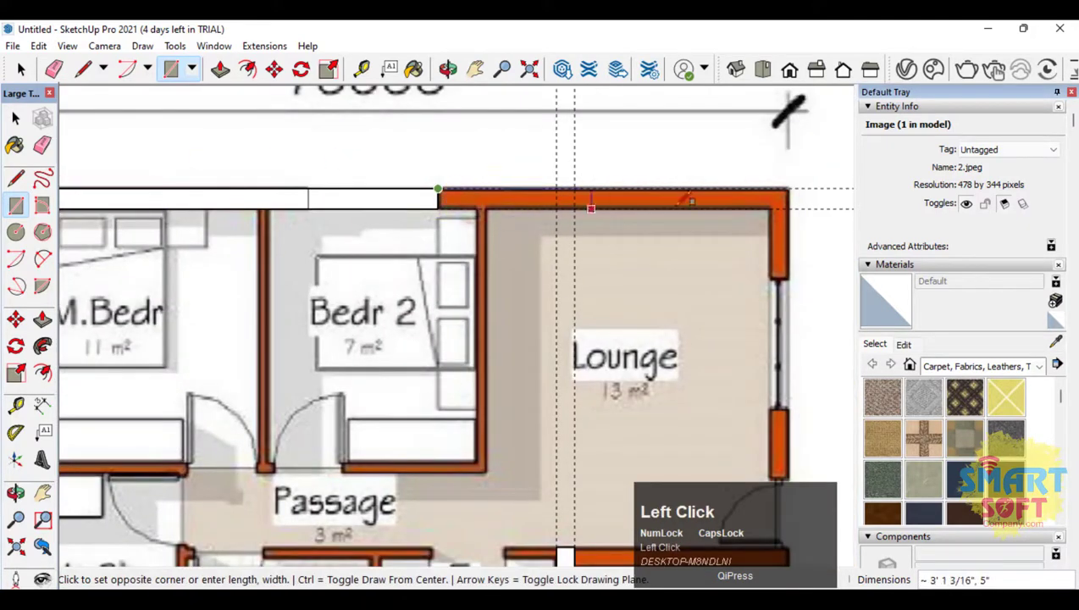
left_click(790, 207)
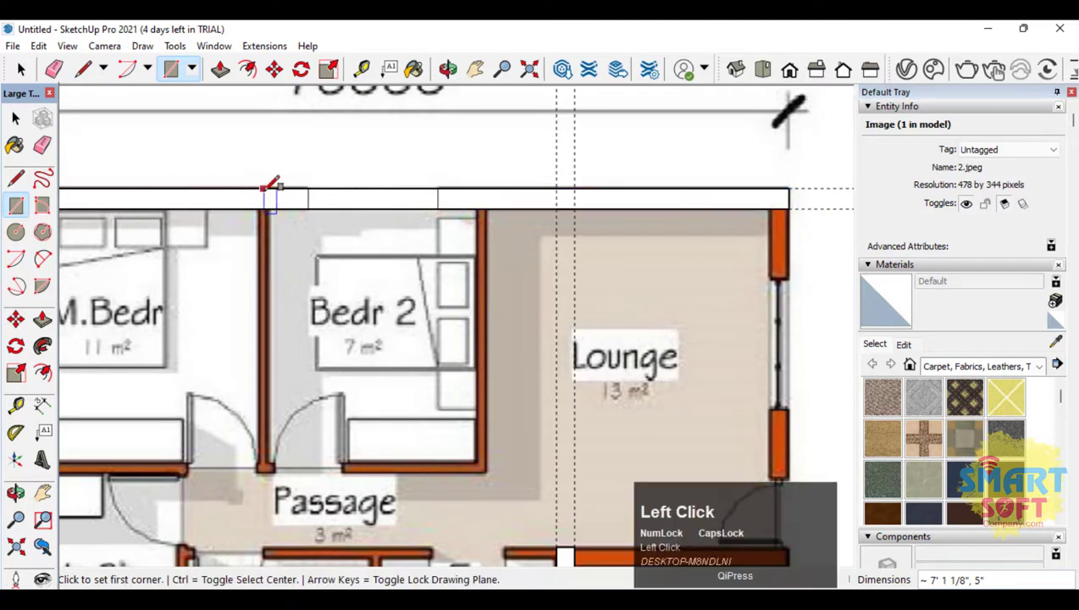
Draw a centre line along the length of the Bedr 2 window between the midpoints of its short edges
left_click(15, 177)
left_click(307, 198)
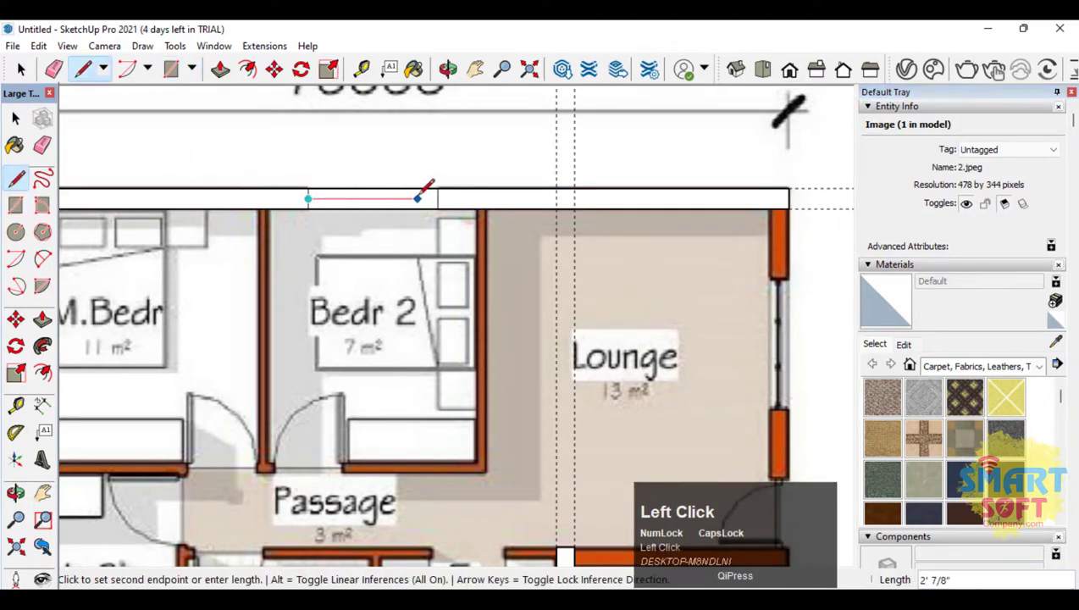
scroll(430, 196, "up", 3)
left_click(448, 196)
Place a guide along the outer face of the lounge's window wall, about 1' 8 7/8" in from the image's right edge
scroll(453, 256, "down", 3)
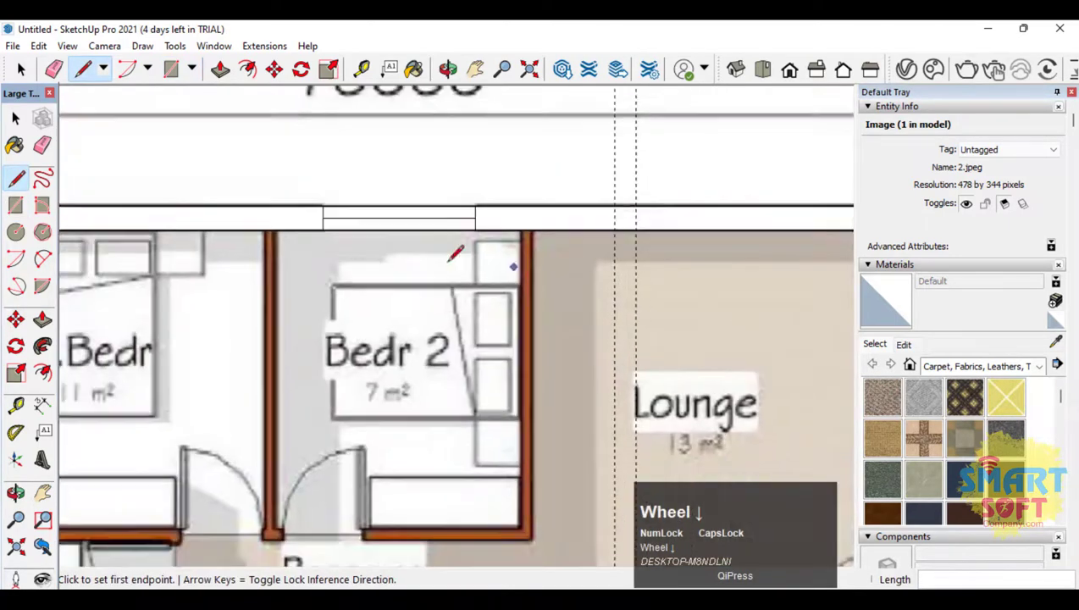
scroll(280, 252, "down", 3)
scroll(707, 237, "down", 1)
scroll(686, 271, "up", 3)
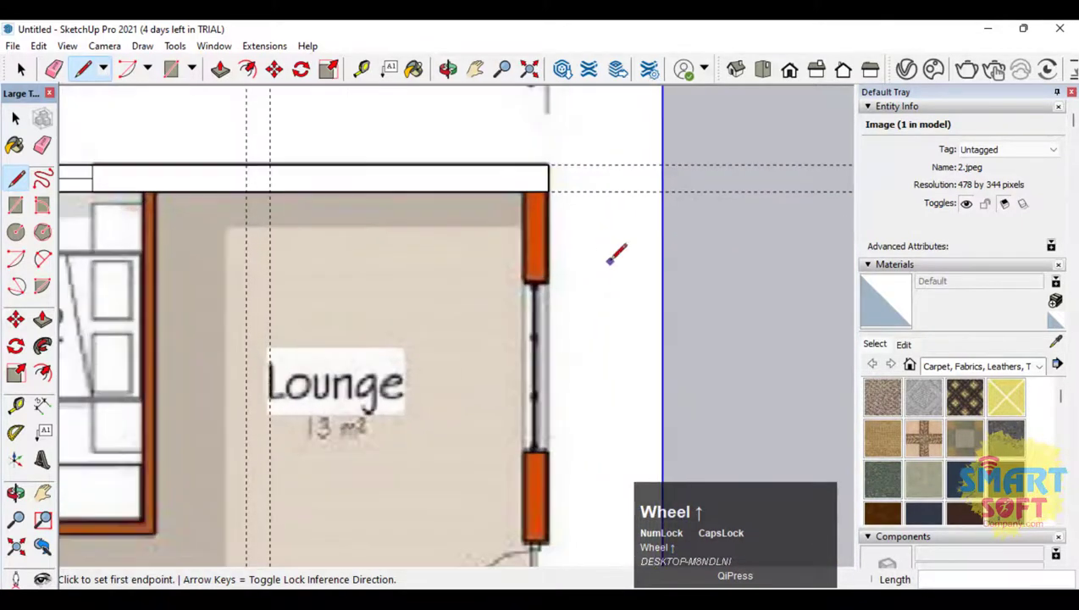
left_click(16, 405)
left_click(662, 216)
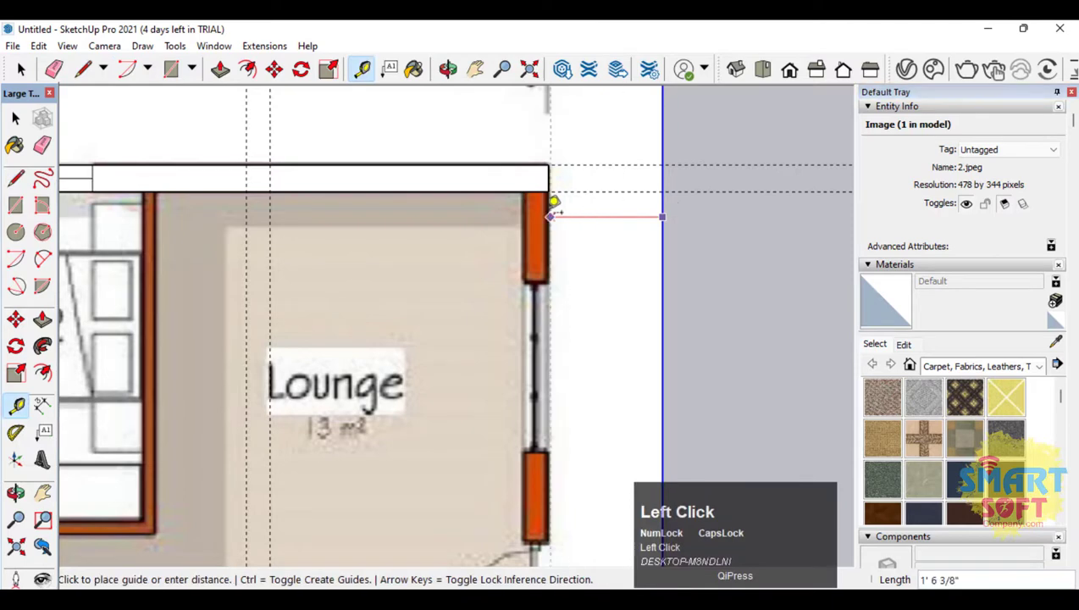
scroll(551, 214, "up", 2)
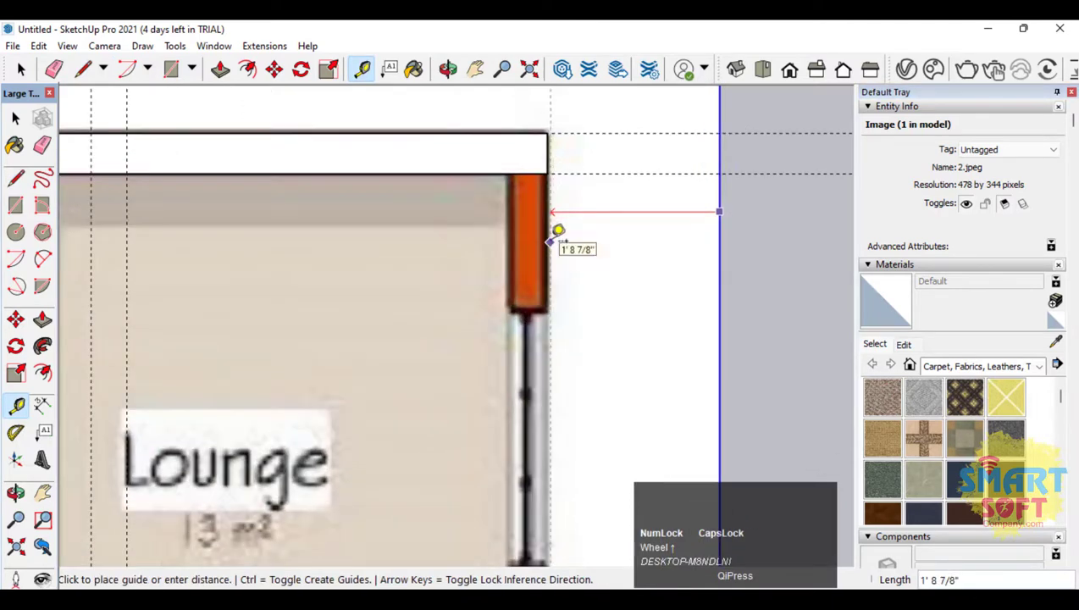
left_click(553, 222)
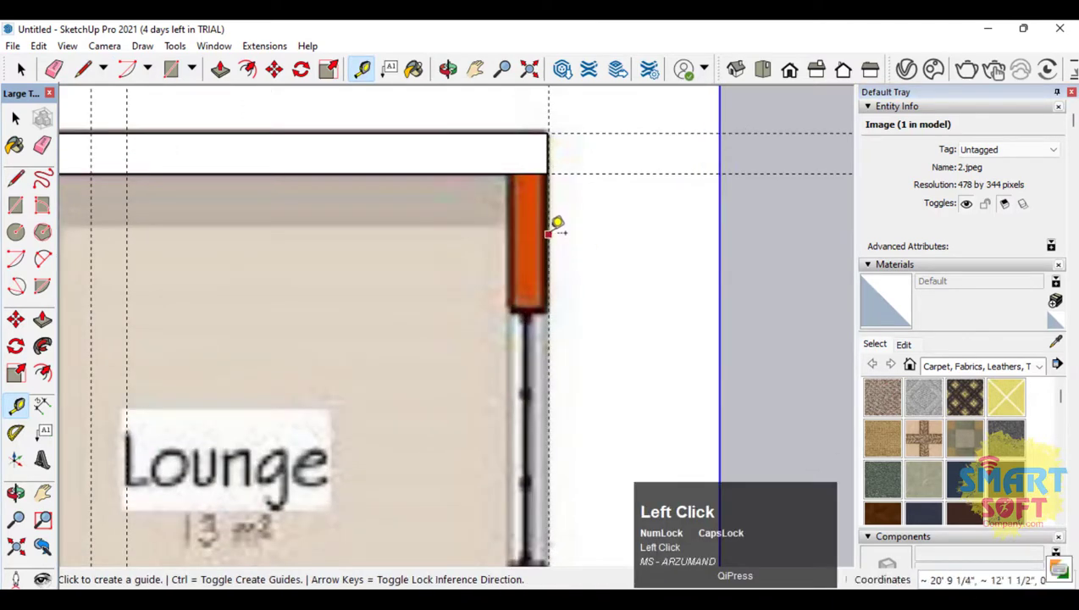
Place a guide along the inner face of the lounge's window wall, about 5 3/16" inside the outer-face guide
left_click(548, 233)
left_click(514, 218)
key("r")
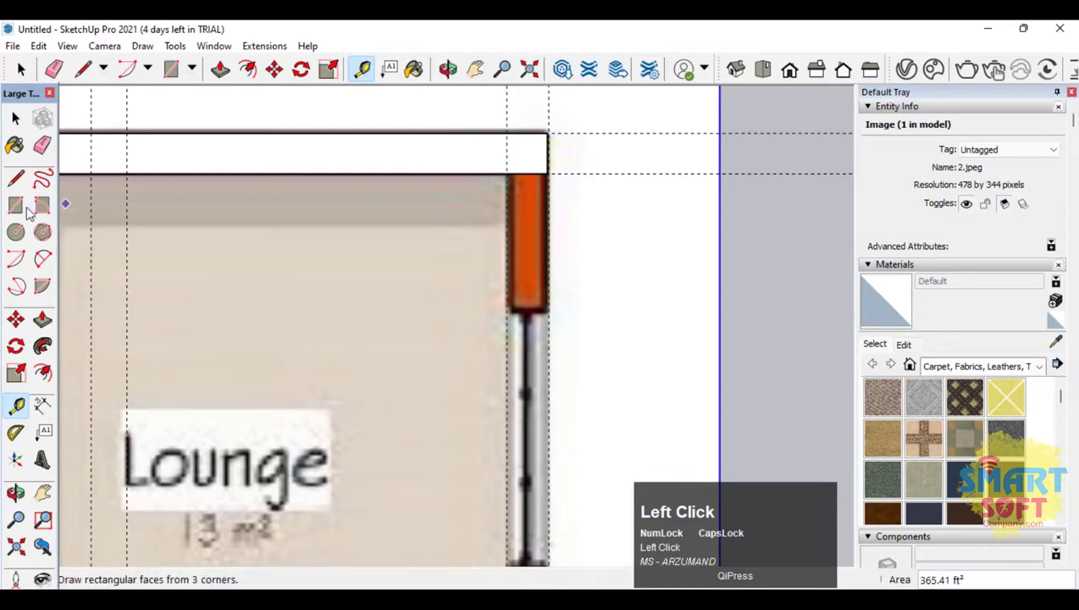
key("m")
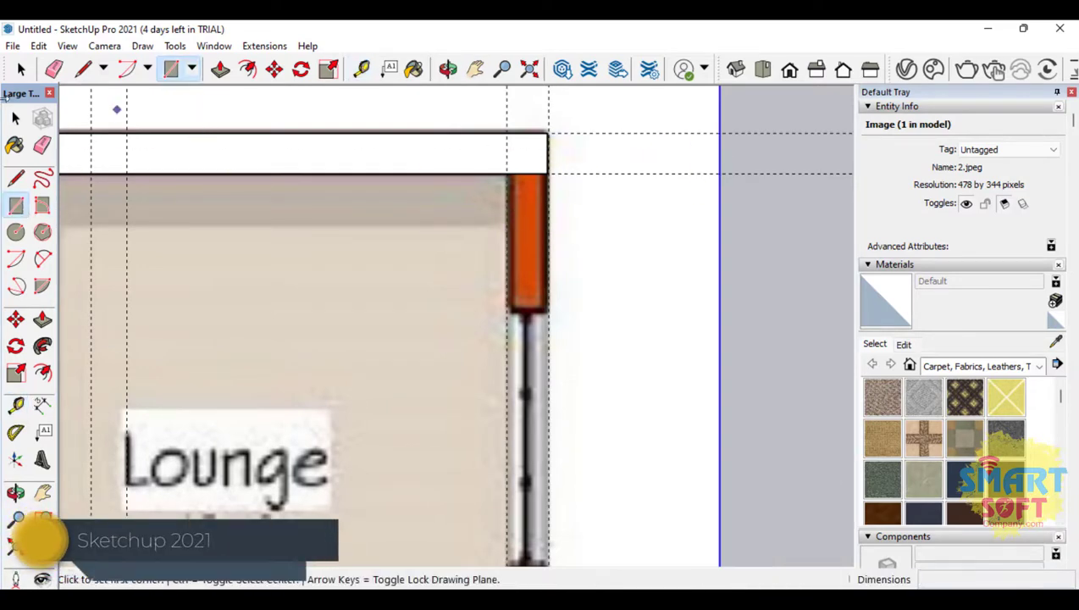
scroll(550, 136, "up", 3)
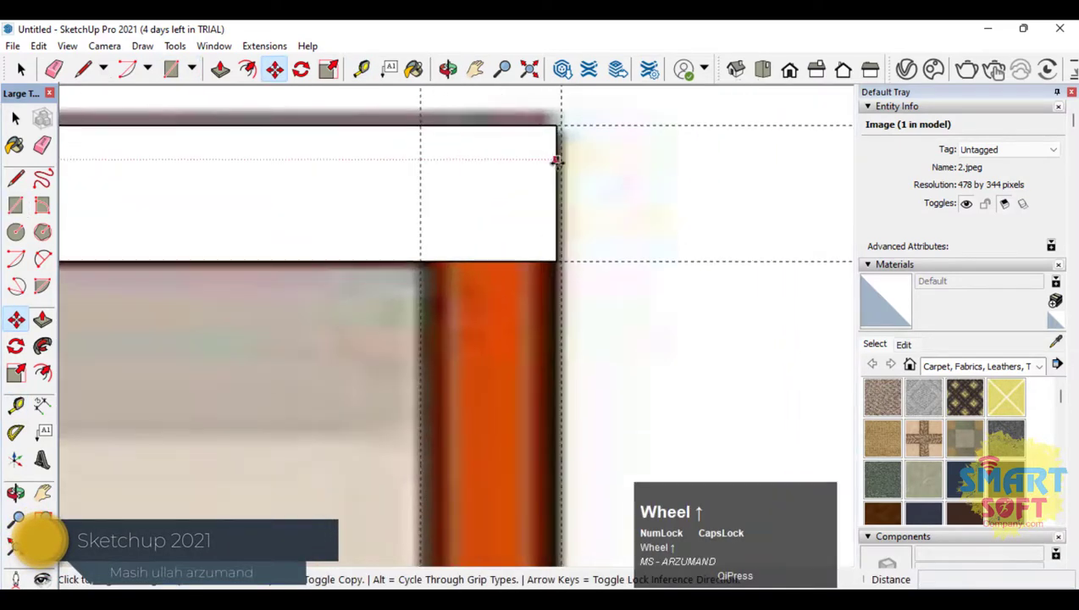
left_click(559, 173)
key("ctrl+z")
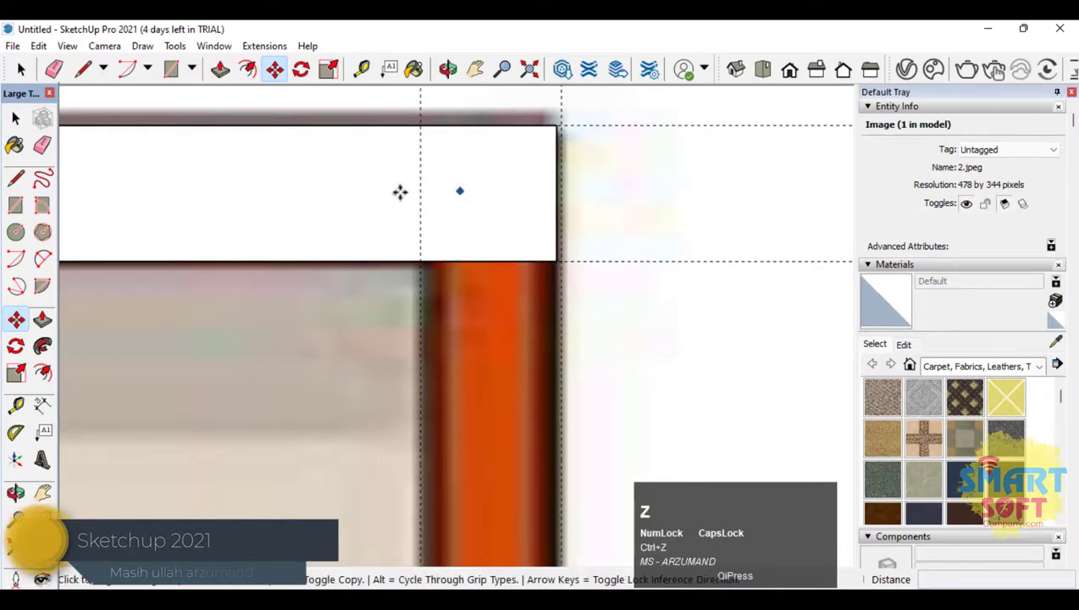
Move the short end edge of the upper wall outward about 3/16" onto the lounge's outer-face guide
left_click(15, 120)
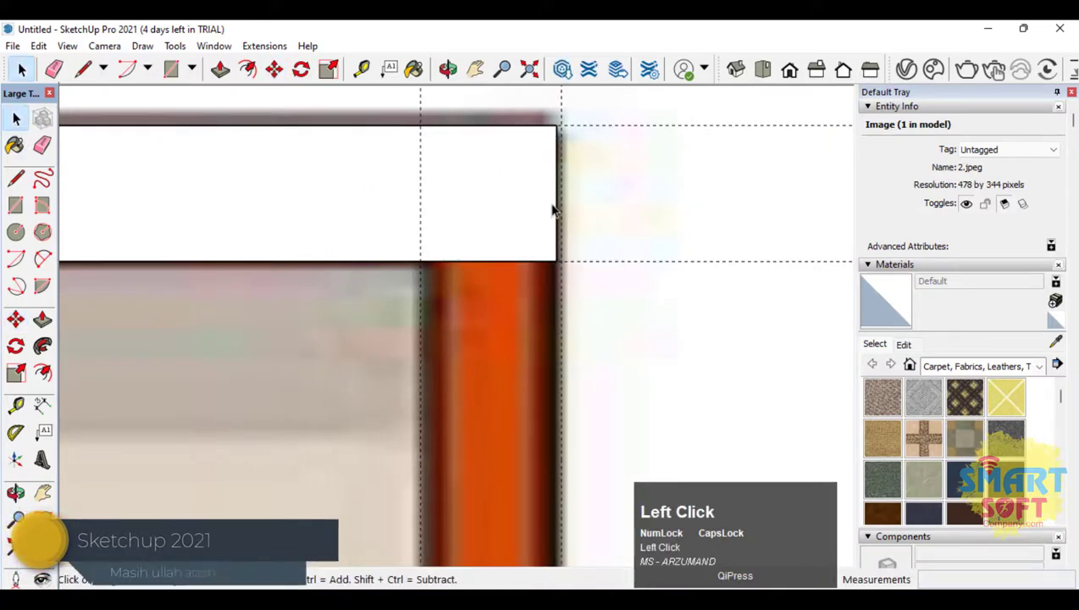
left_click(551, 211)
left_click(557, 215)
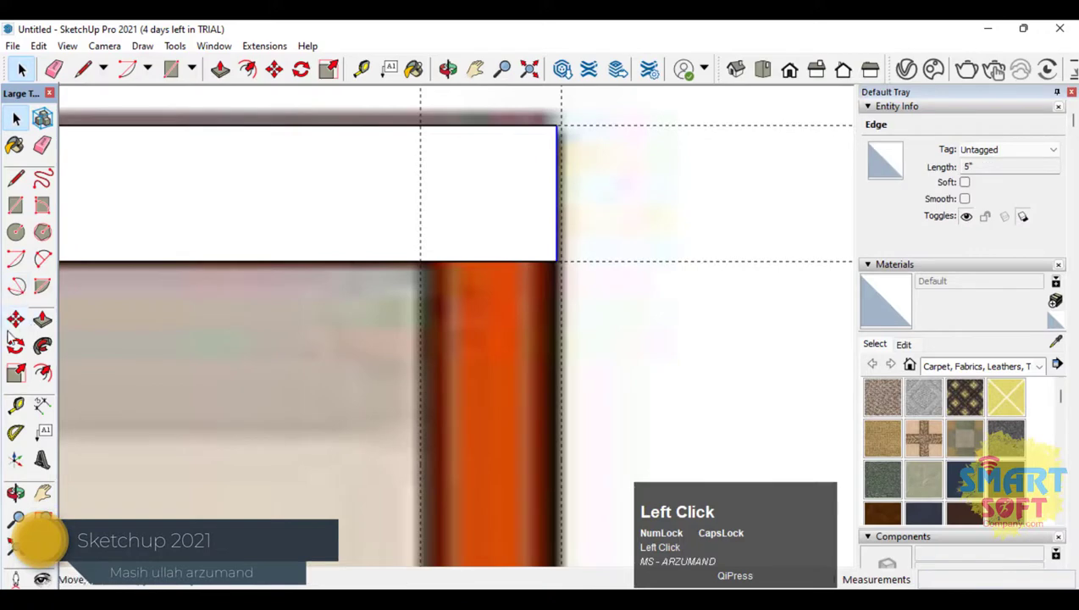
key("m")
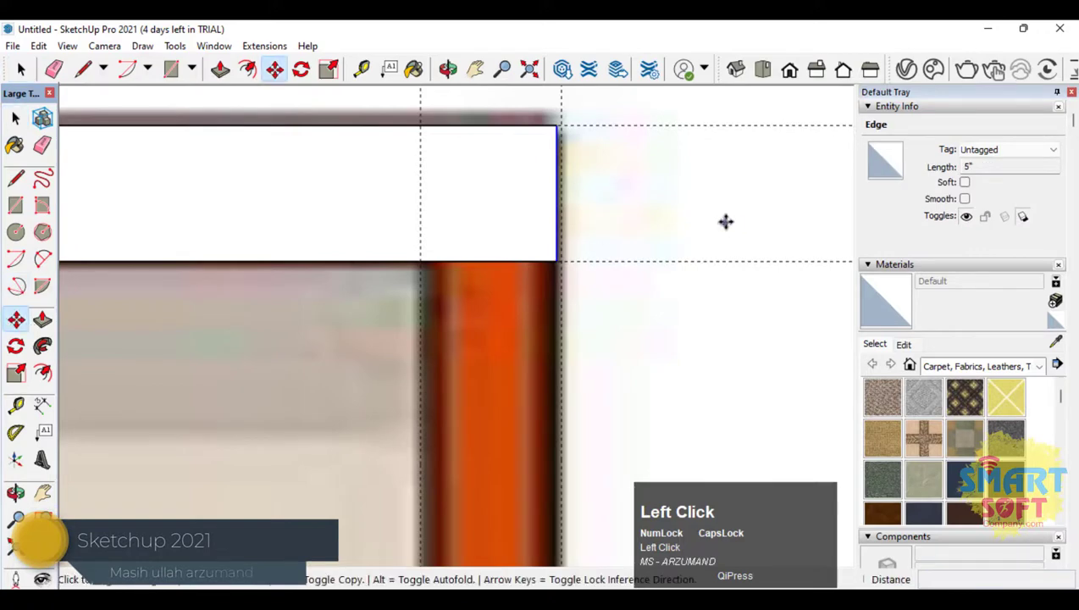
left_click(555, 185)
left_click(559, 188)
Draw a rectangle over the lounge's outer wall from the upper wall to the window, about 1' 5 1/8" by 5 3/16"
key("l")
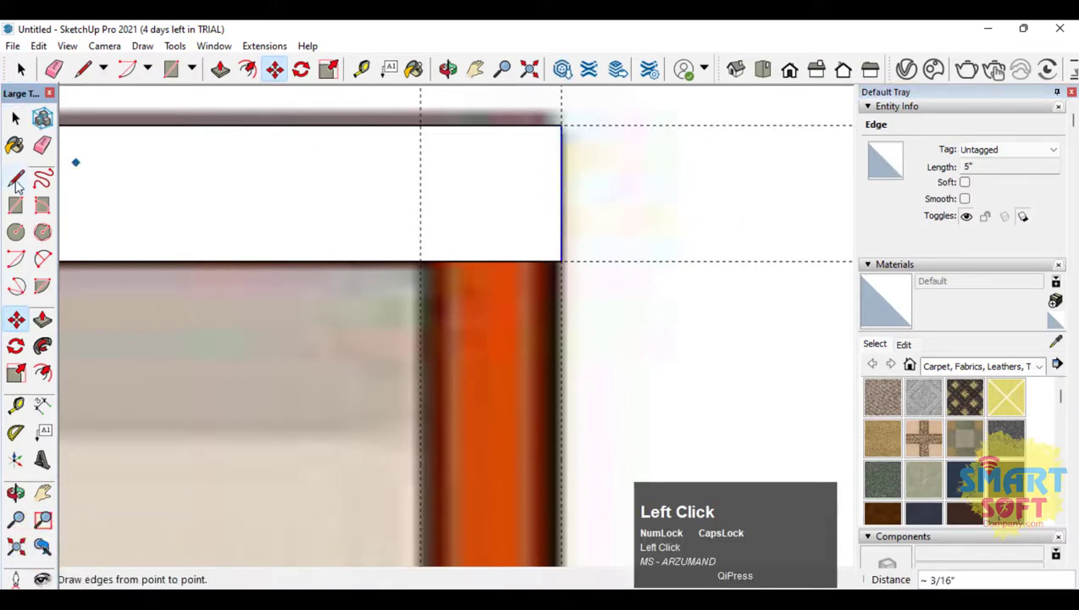
key("r")
scroll(579, 161, "down", 2)
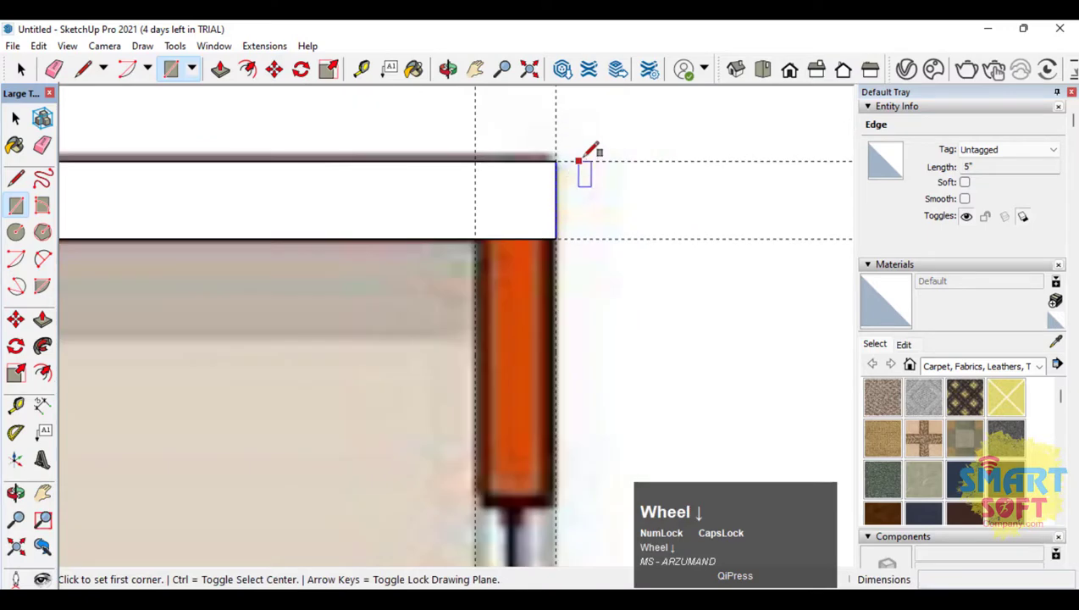
left_click(486, 238)
scroll(564, 299, "down", 2)
scroll(546, 398, "up", 2)
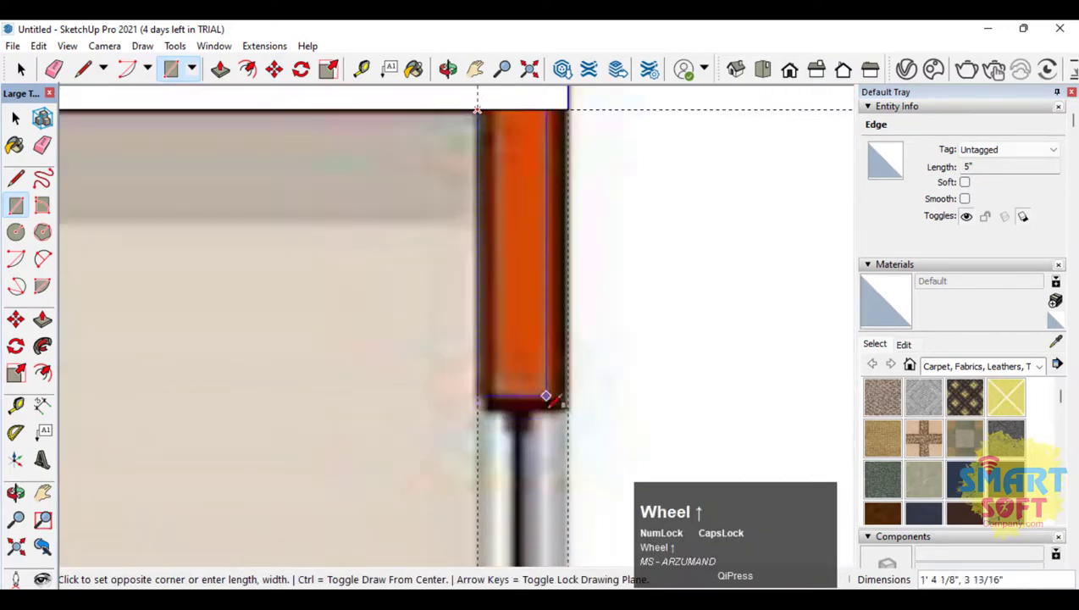
left_click(570, 407)
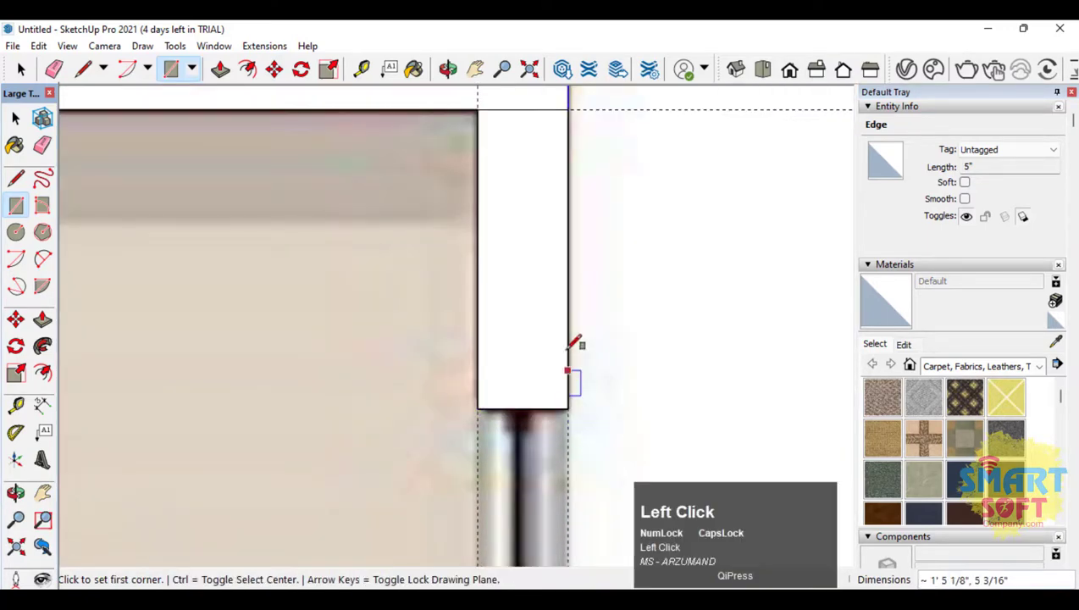
Draw a rectangle filling the lounge window opening between the wall guides, about 2' 6 13/16" by 5 3/16"
scroll(570, 343, "down", 3)
scroll(551, 309, "up", 3)
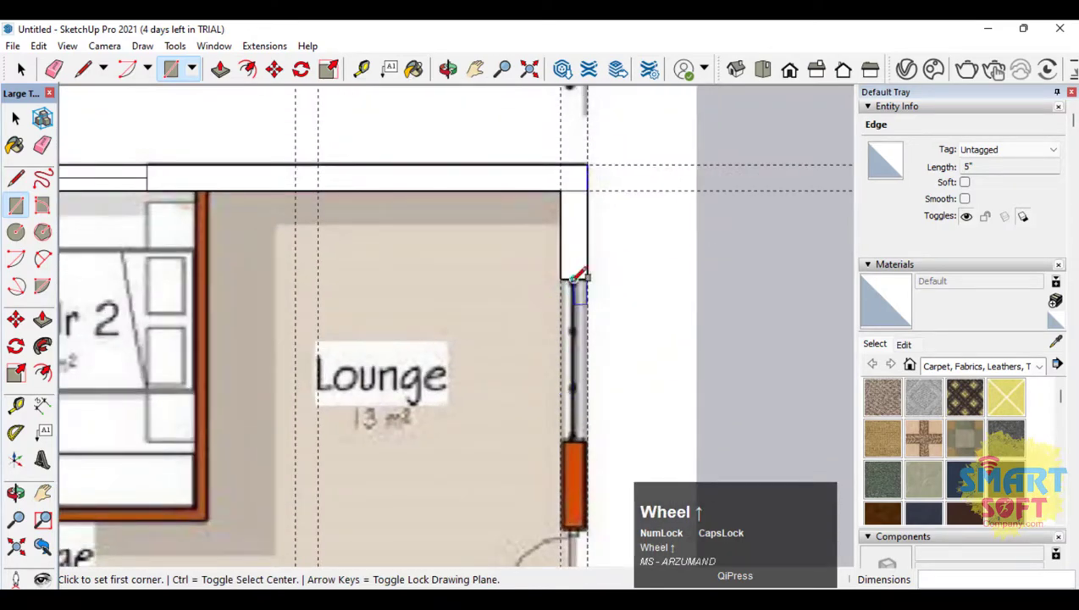
left_click(562, 279)
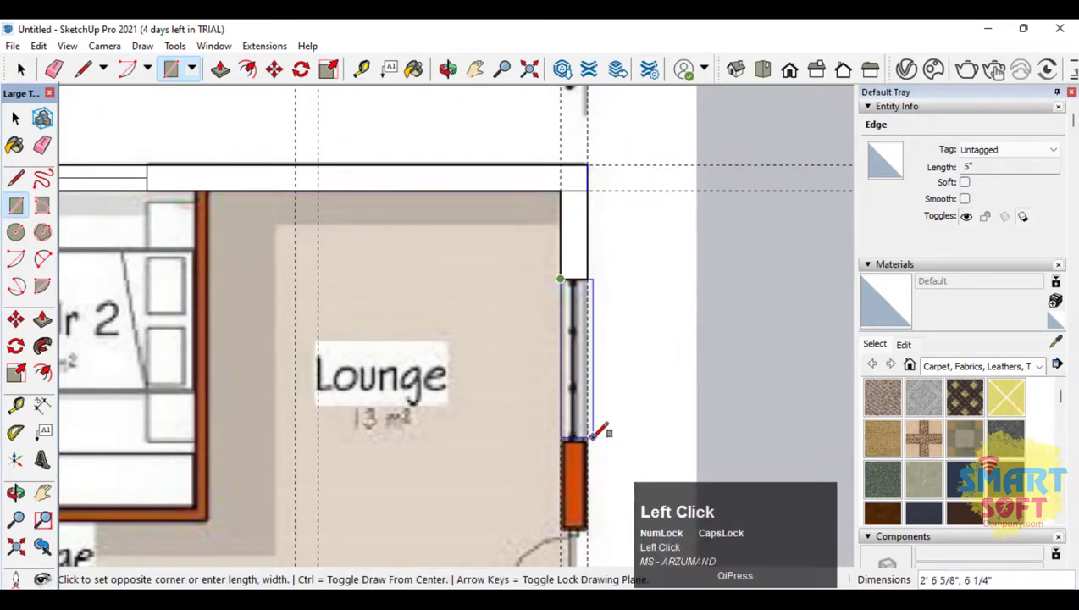
left_click(590, 437)
Draw a centre line about 2' 6 13/16" long through the lounge window between the midpoints of its short edges
scroll(586, 205, "down", 3)
scroll(577, 454, "up", 3)
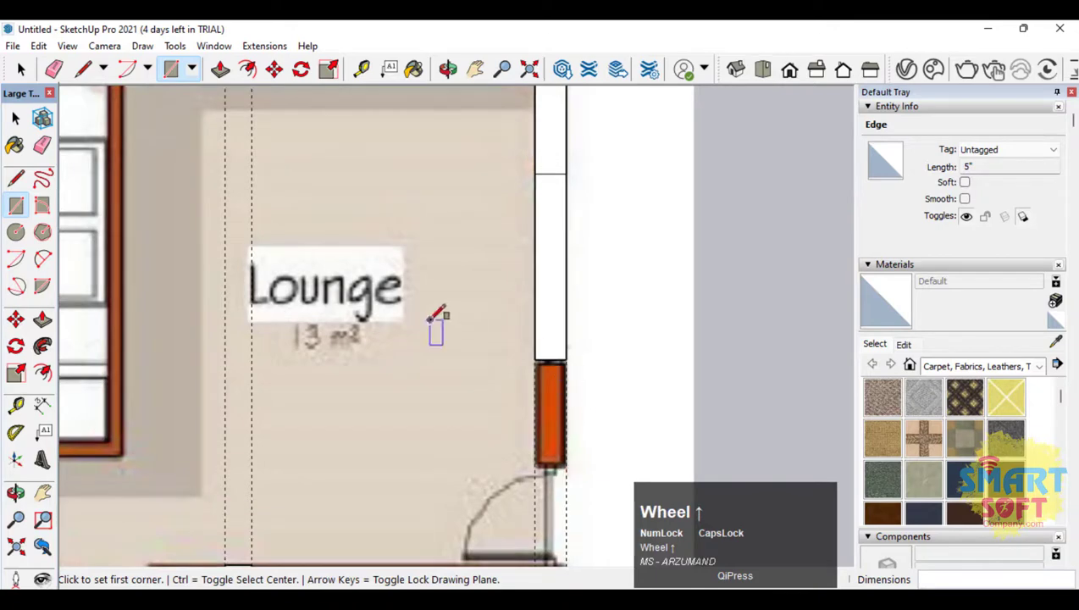
left_click(15, 178)
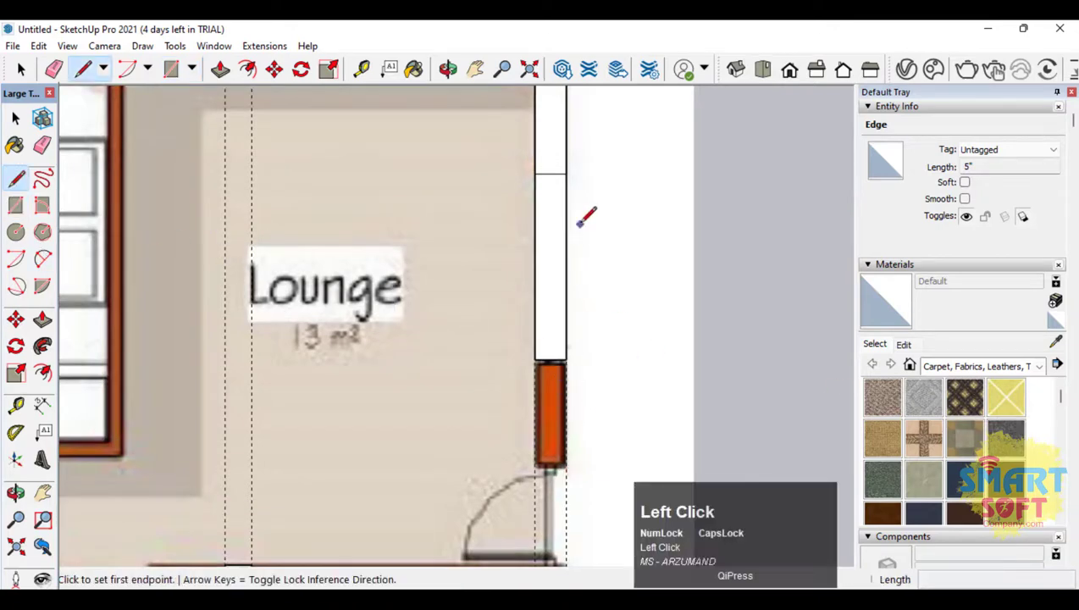
left_click(550, 173)
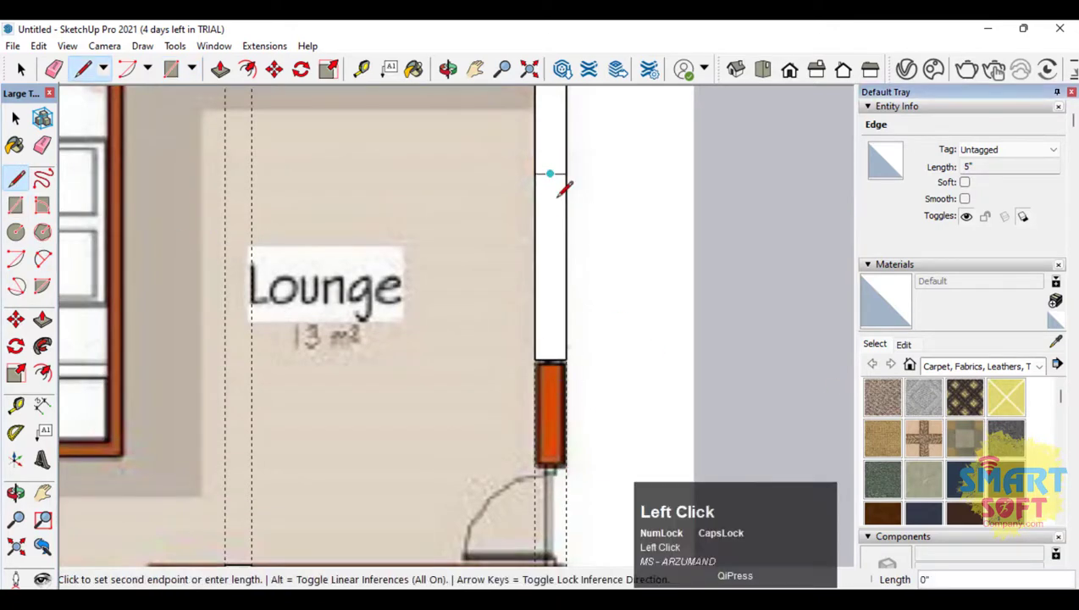
left_click(552, 358)
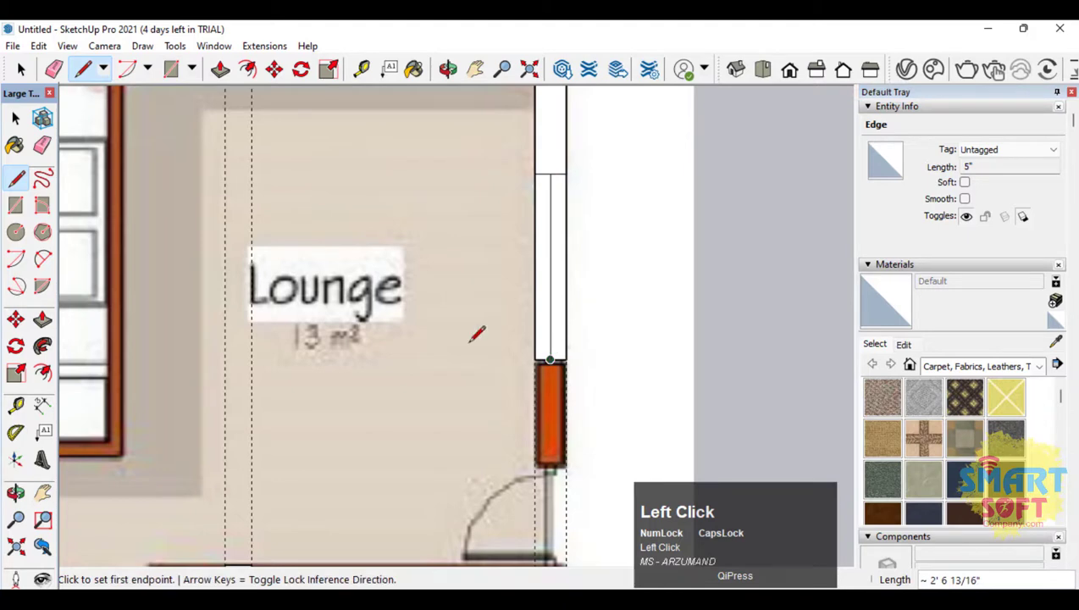
Draw a rectangle over the wall piece between the lounge window and the door, about 1' 5 11/16" by 5 3/16"
left_click(15, 205)
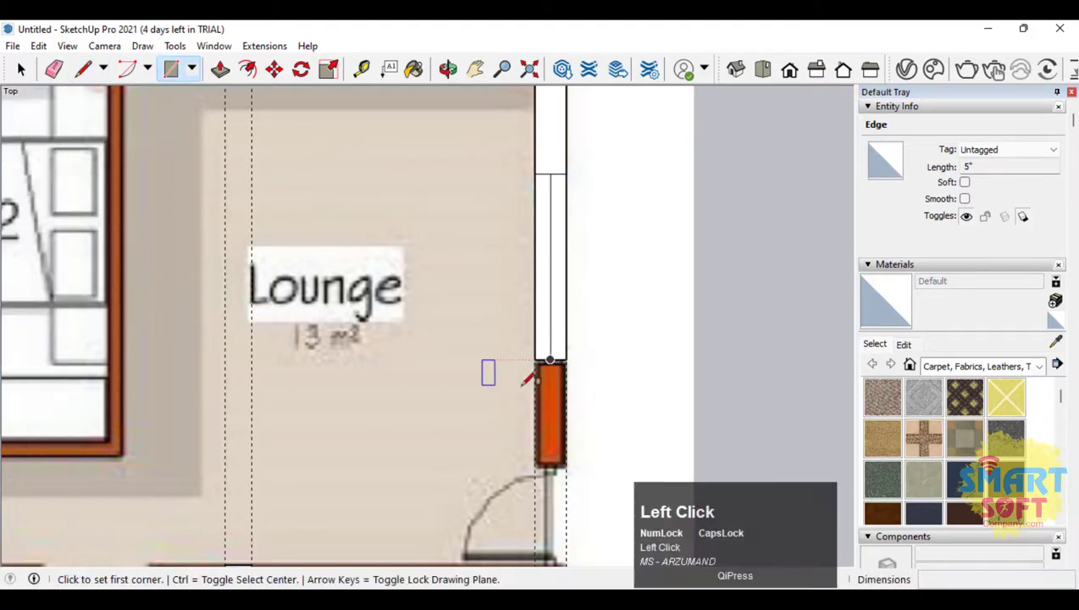
left_click(534, 359)
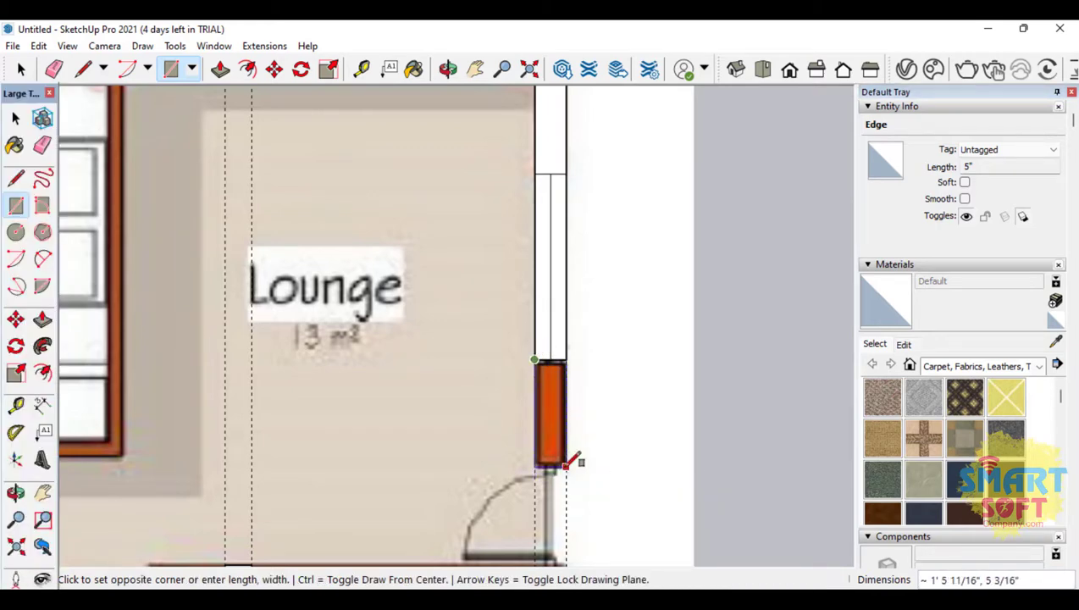
scroll(583, 426, "down", 5)
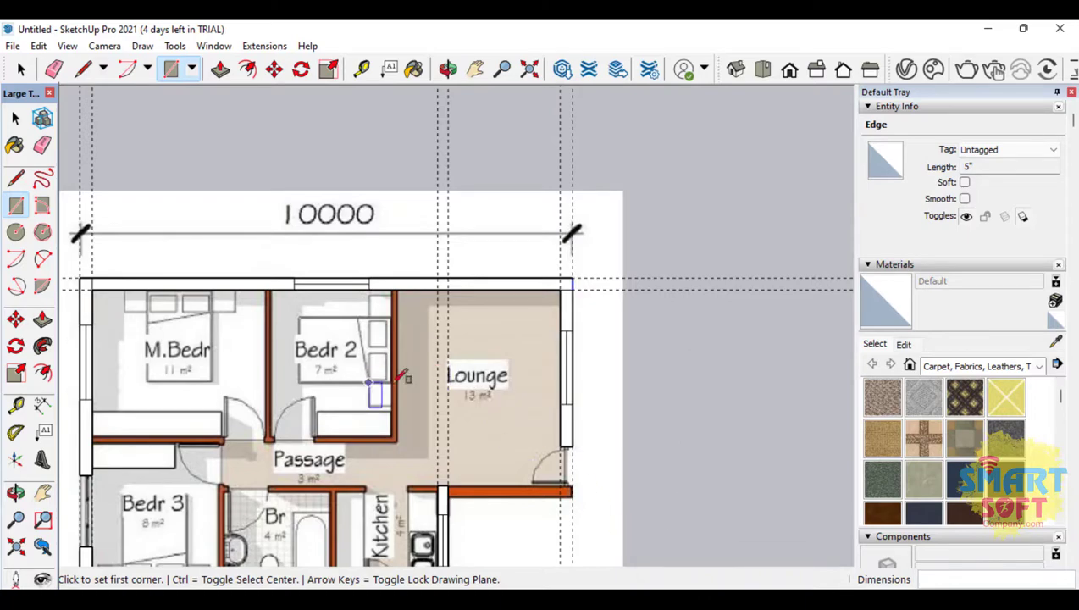
Place guides along the outer and inner faces of the lounge's lower wall, about 5 3/8" apart
scroll(403, 375, "down", 2)
scroll(532, 489, "up", 4)
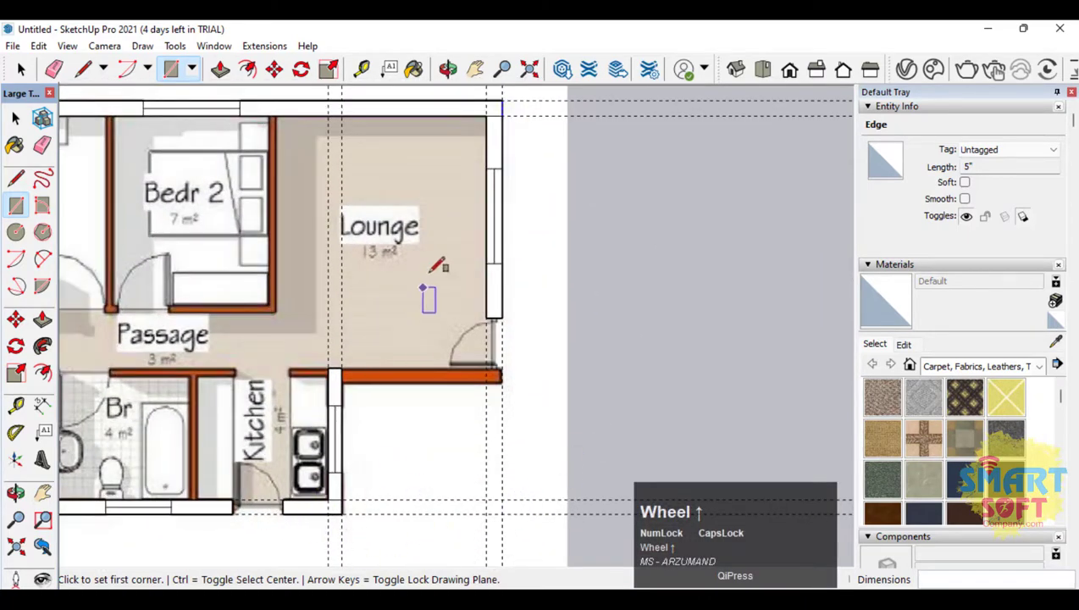
scroll(453, 342, "up", 2)
left_click(15, 405)
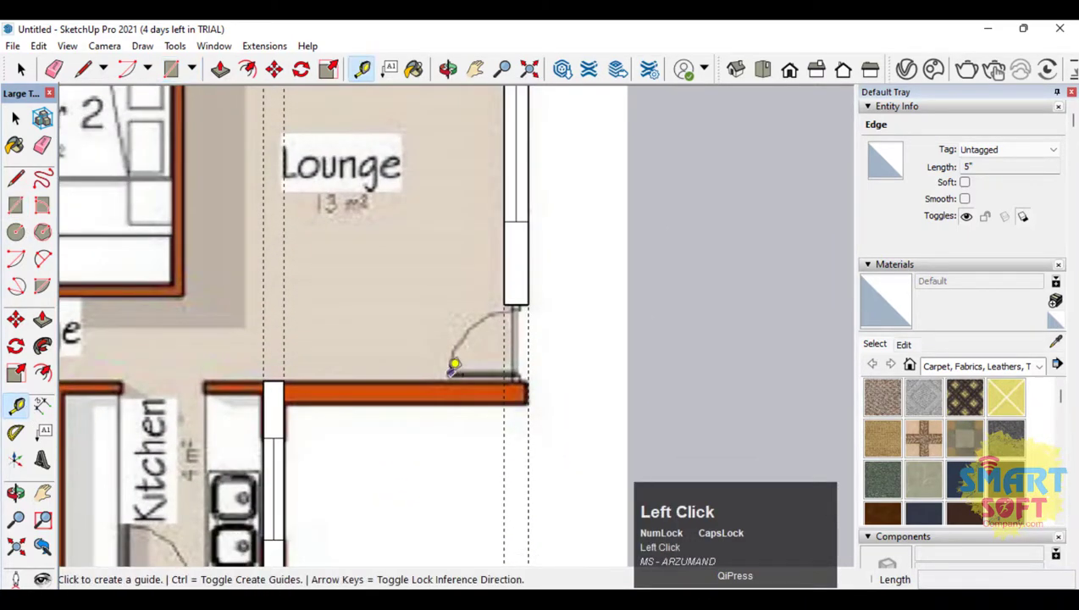
scroll(455, 365, "down", 1)
left_click(381, 507)
scroll(391, 394, "up", 2)
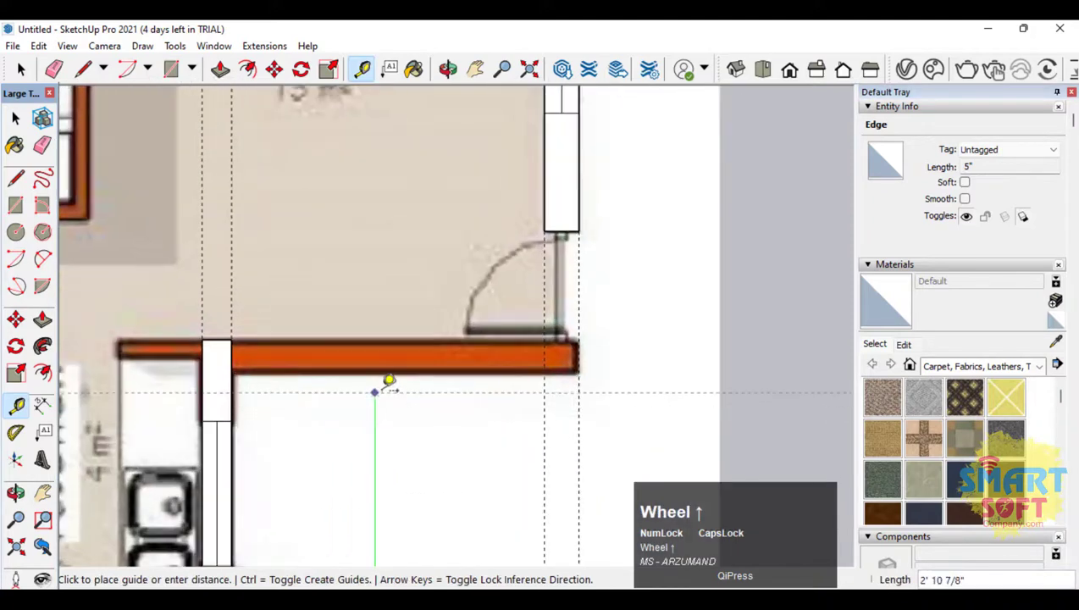
left_click(383, 365)
left_click(378, 375)
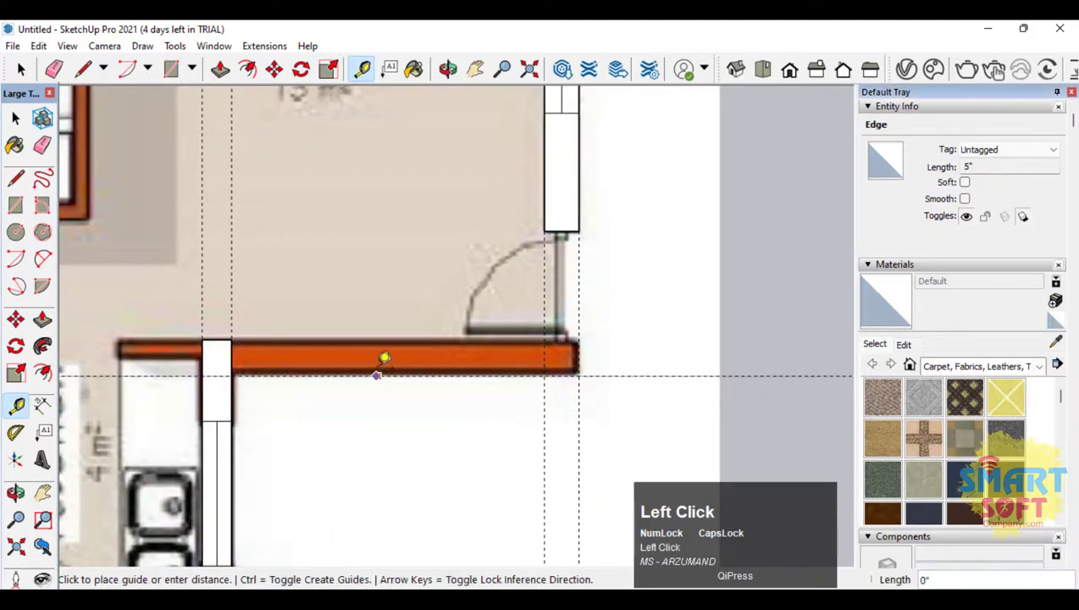
left_click(374, 328)
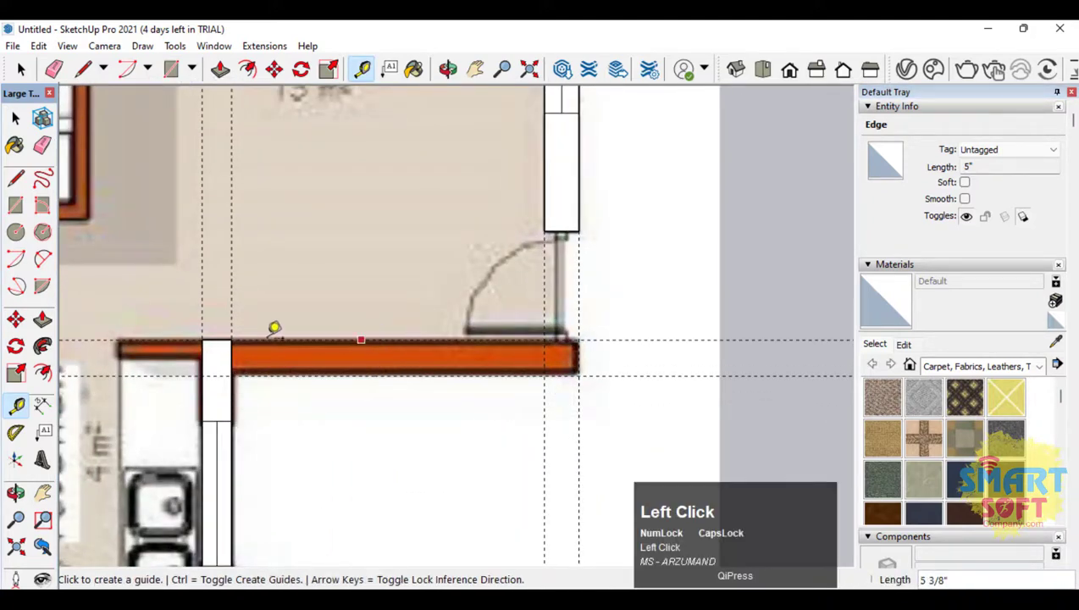
Draw a rectangle between the guides over the lounge's lower wall, from the outer corner to the kitchen window wall
scroll(331, 330, "down", 1)
scroll(343, 337, "up", 1)
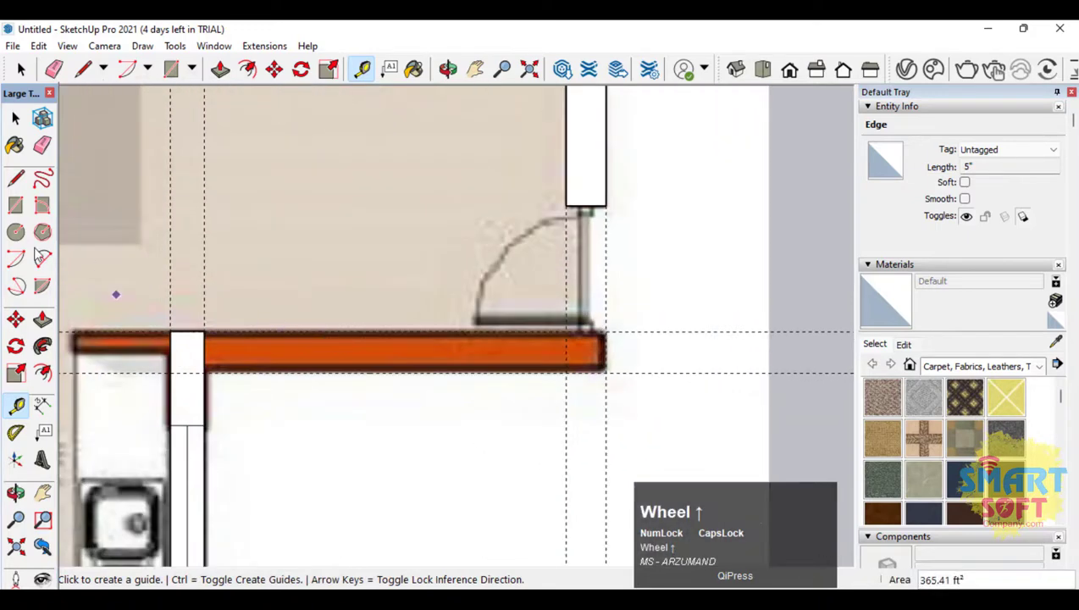
left_click(15, 206)
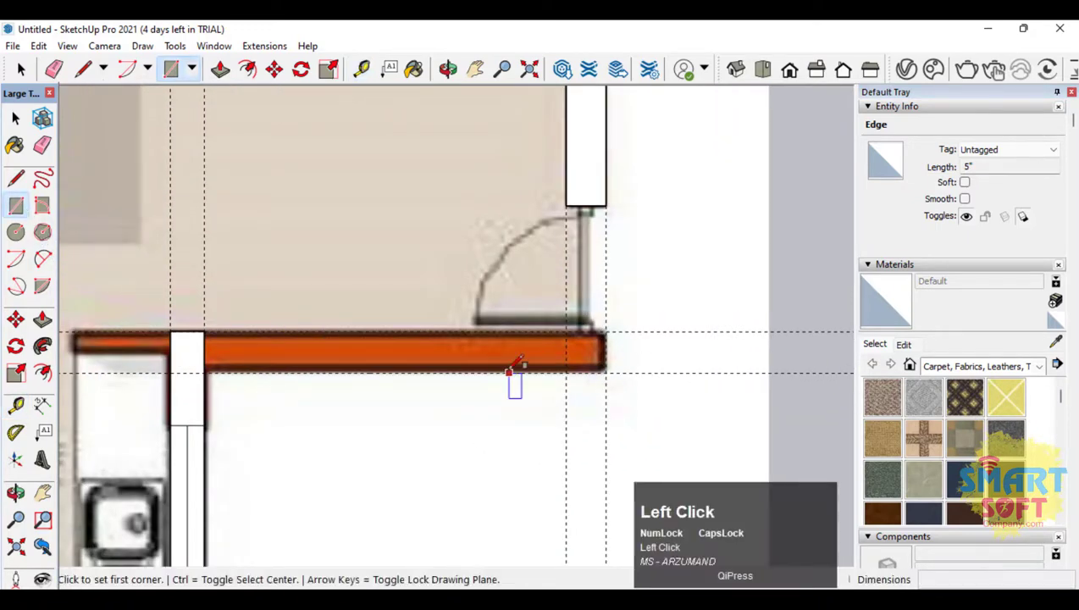
left_click(604, 332)
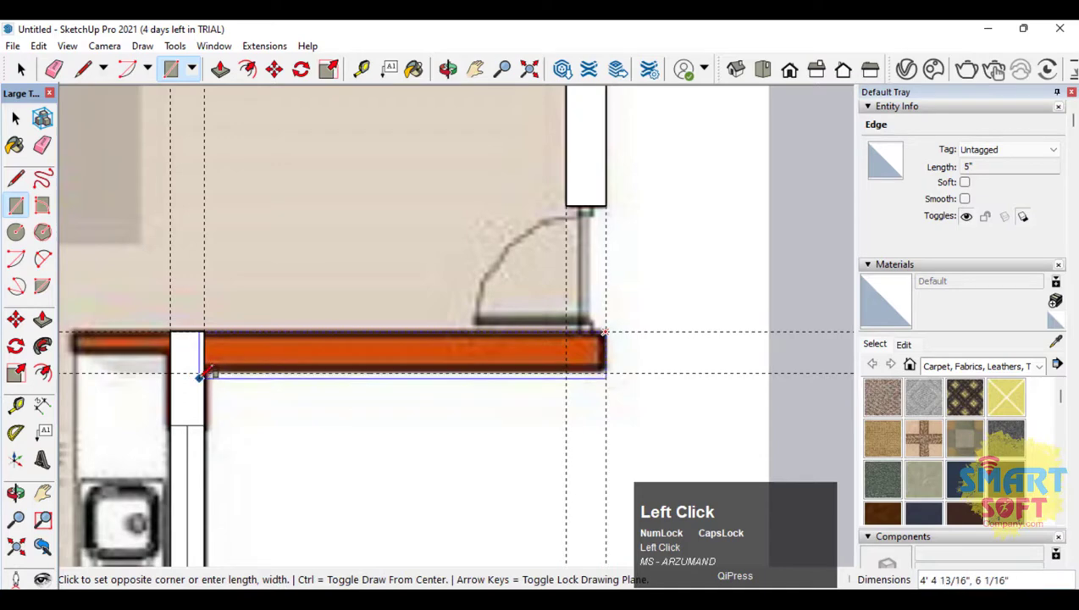
left_click(200, 376)
Undo the rectangle over the lounge's lower wall and the two guides along its faces
scroll(444, 377, "down", 3)
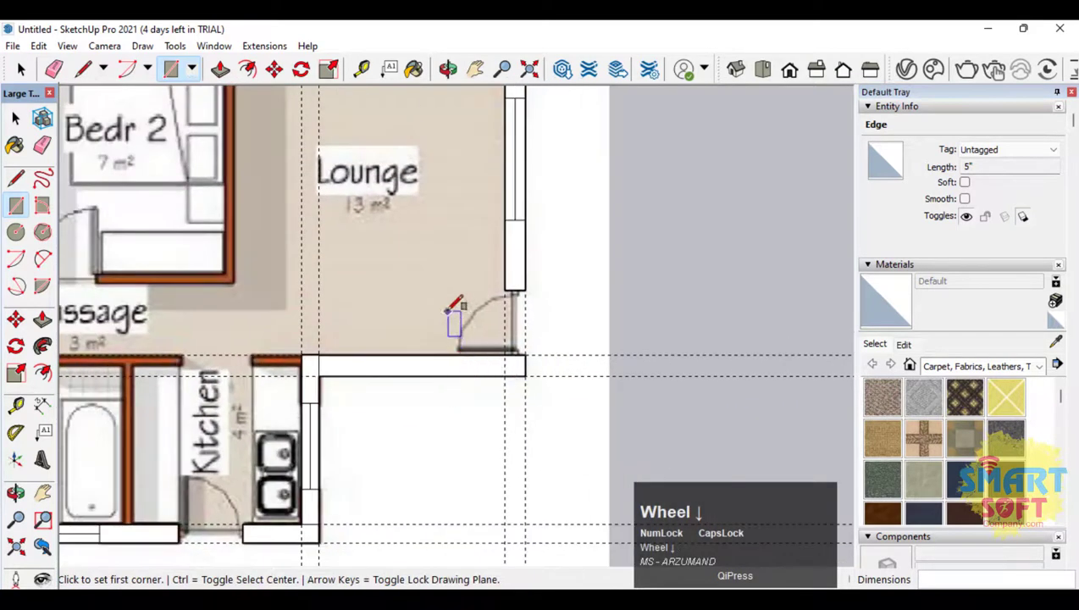
scroll(455, 307, "up", 3)
key("ctrl+z")
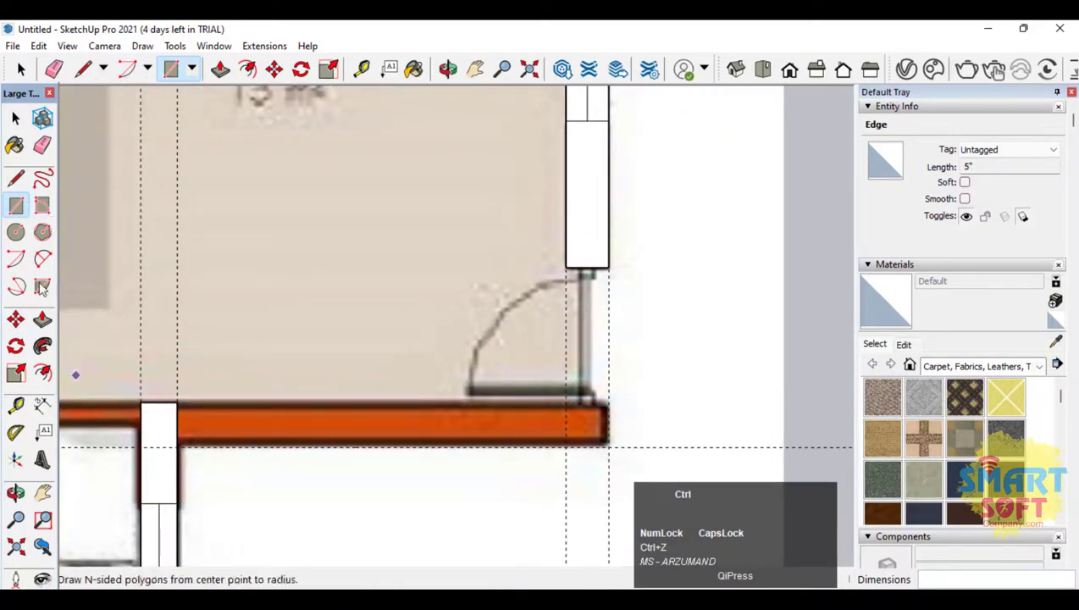
key("ctrl+z")
Place guides on the lounge's lower wall: outer face about 3' 2" from the kitchen's lower-wall guide, inner face about 4 11/16" further
left_click(15, 405)
scroll(360, 420, "down", 6)
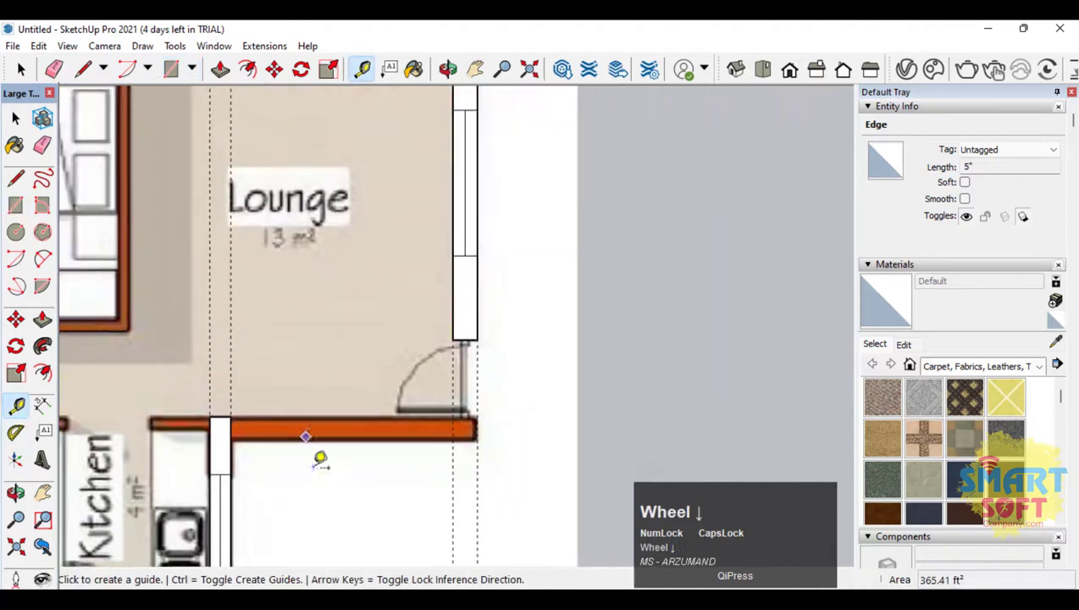
scroll(393, 428, "up", 3)
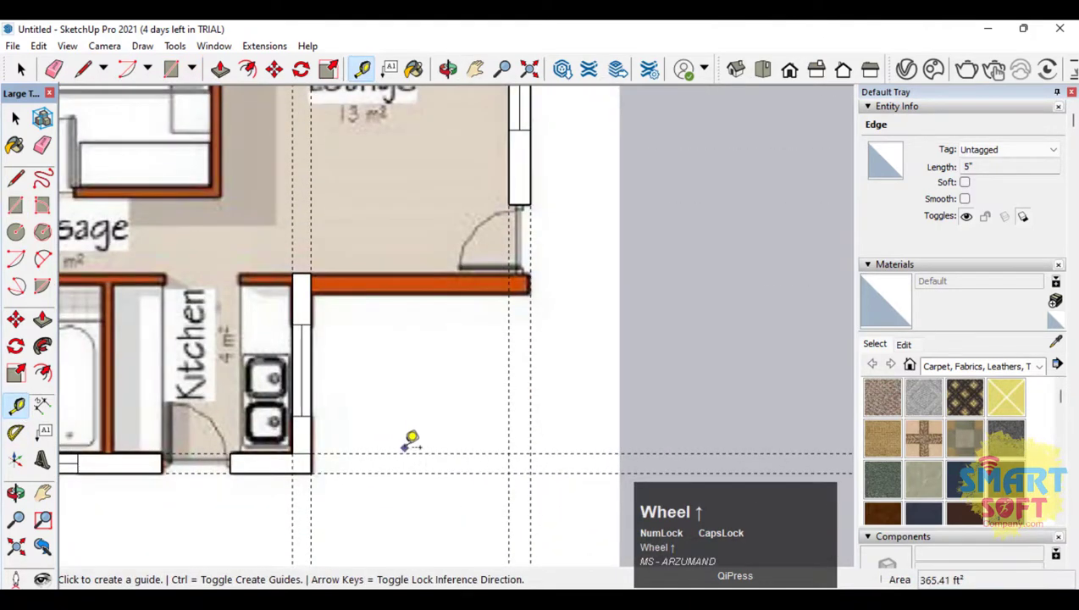
left_click(406, 449)
scroll(385, 281, "up", 2)
left_click(361, 322)
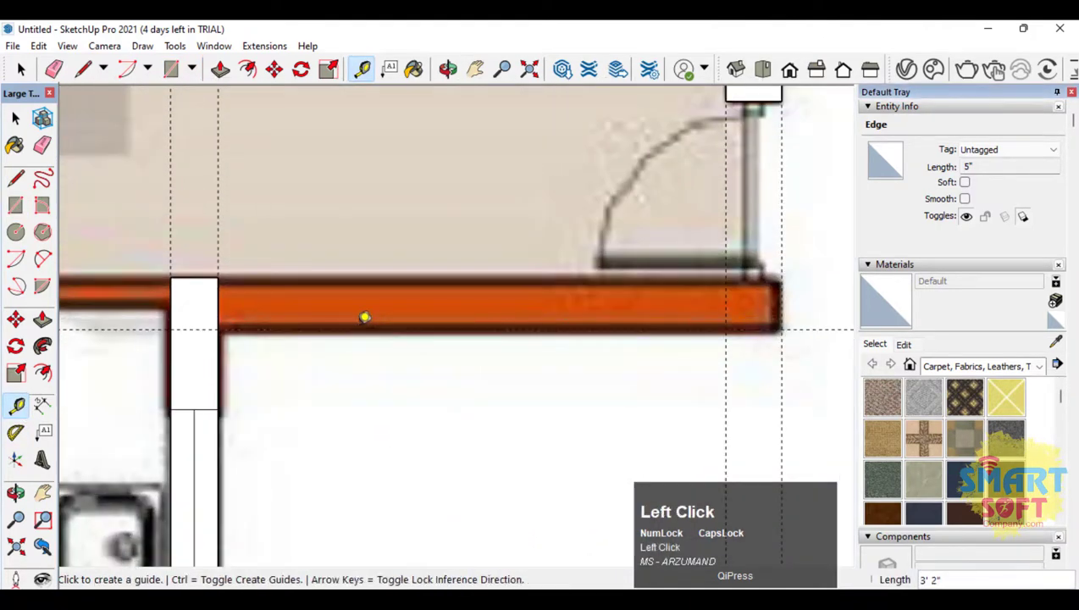
left_click(363, 319)
left_click(346, 266)
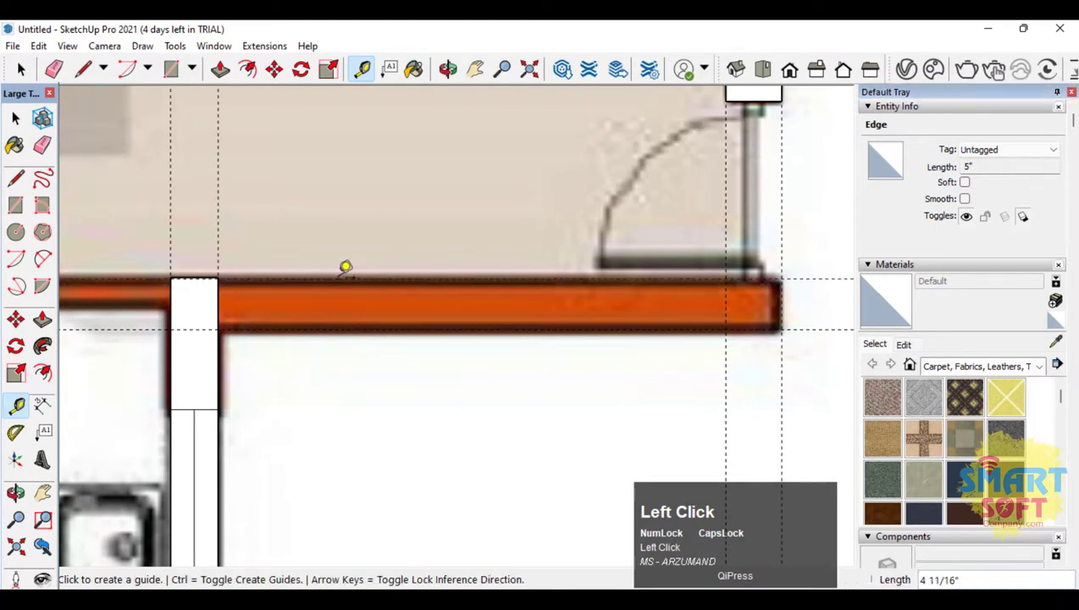
Draw a rectangle between the guides over the lounge's lower wall, from the kitchen window wall to the outer corner
left_click(16, 205)
left_click(220, 277)
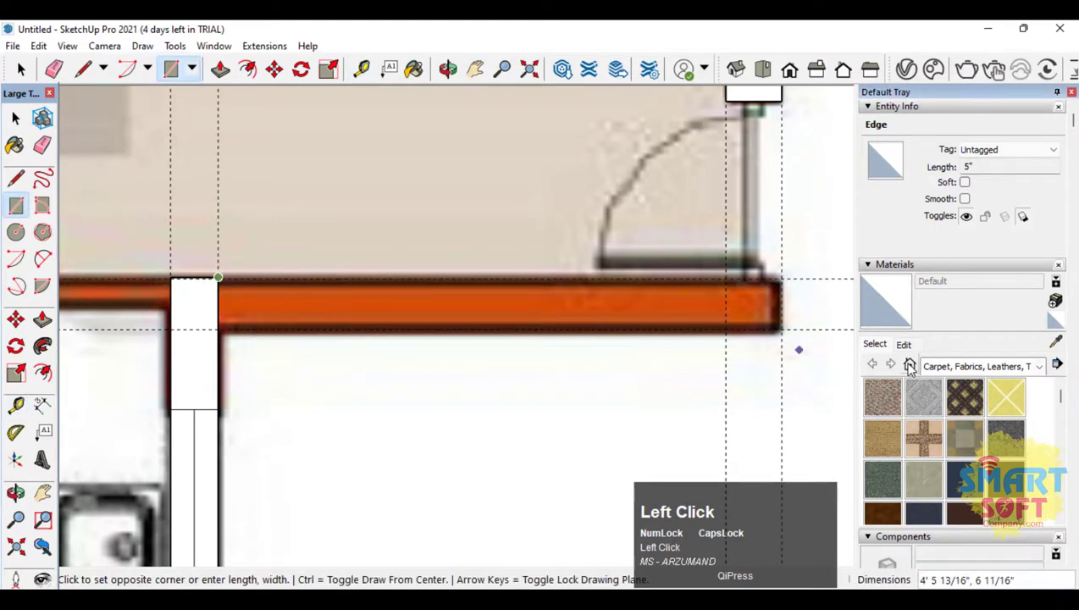
left_click(807, 323)
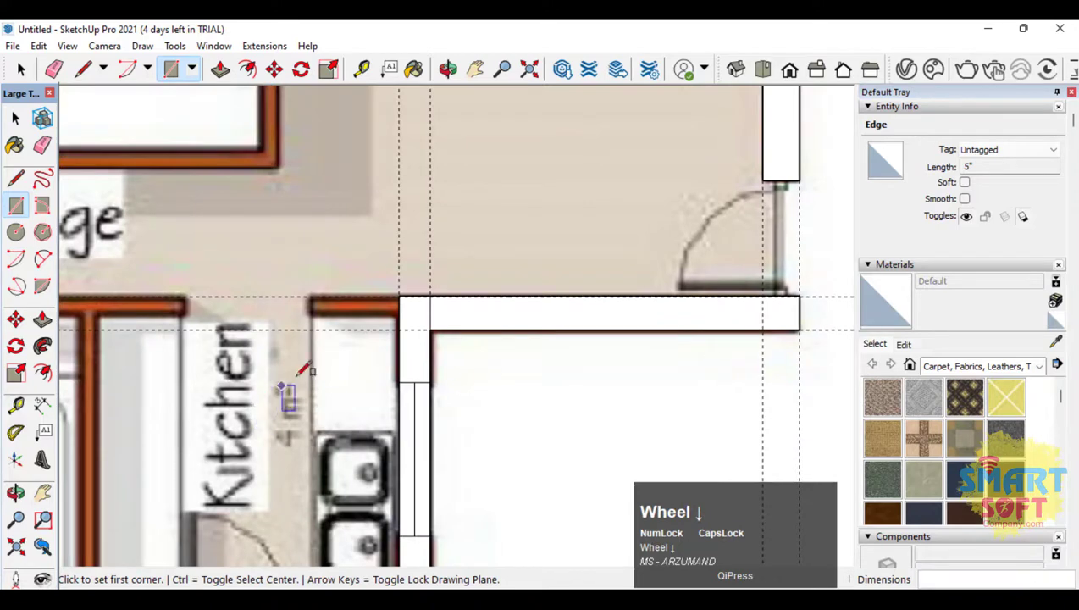
Place a guide along the lower face of the kitchen's upper wall and draw a rectangle over the short piece beside the window wall
scroll(149, 227, "up", 1)
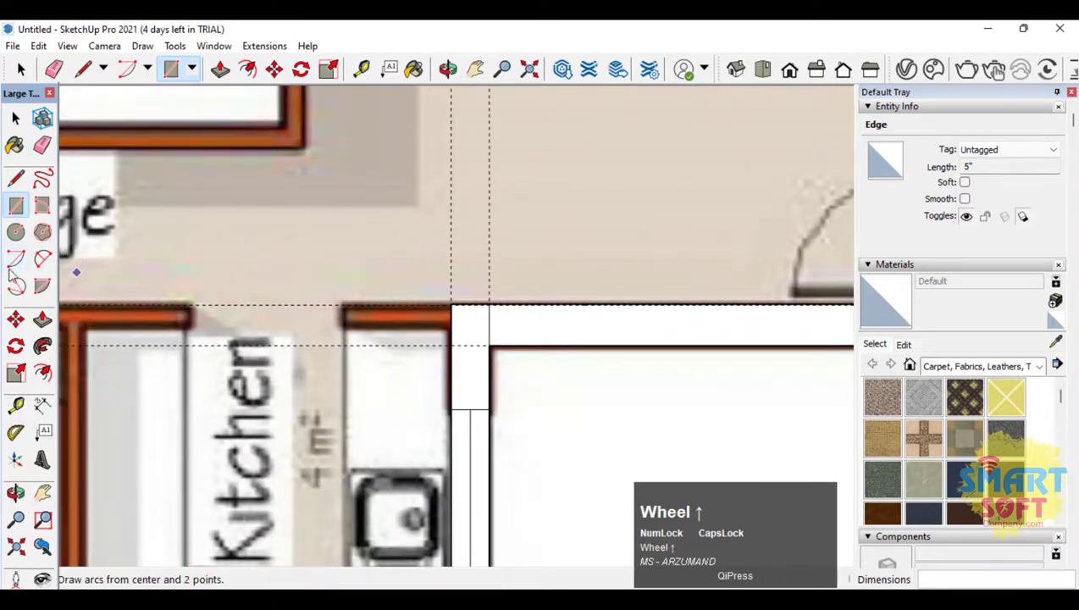
left_click(15, 406)
left_click(344, 303)
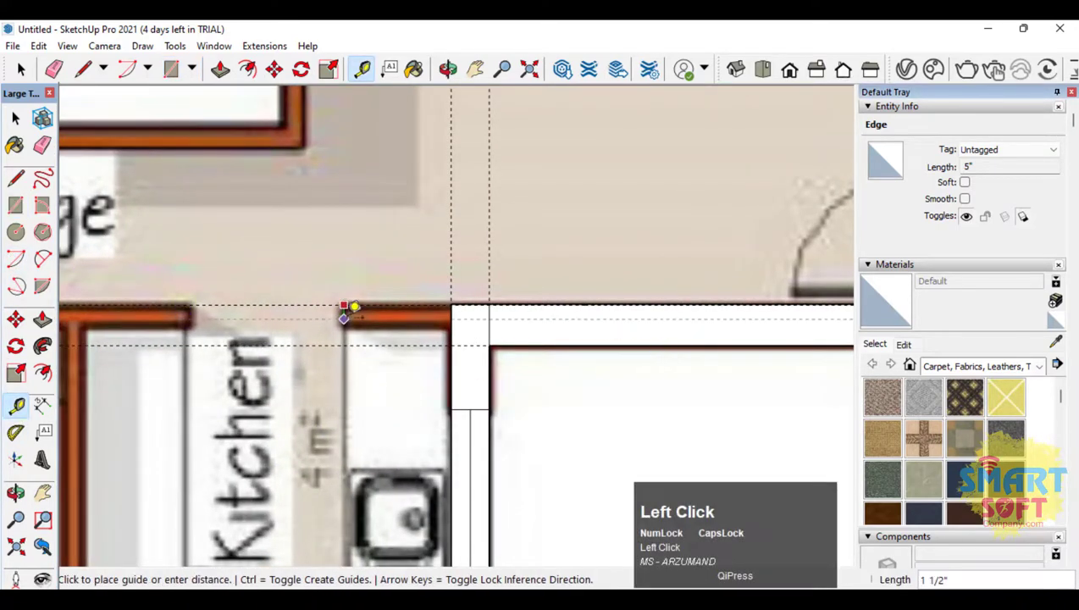
left_click(344, 324)
left_click(15, 204)
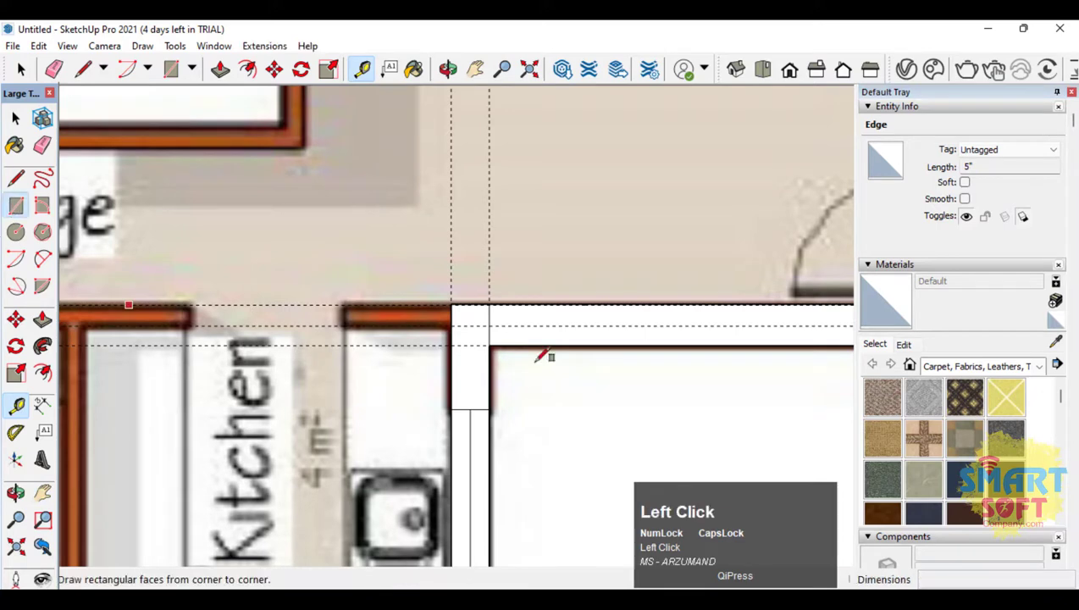
left_click(339, 304)
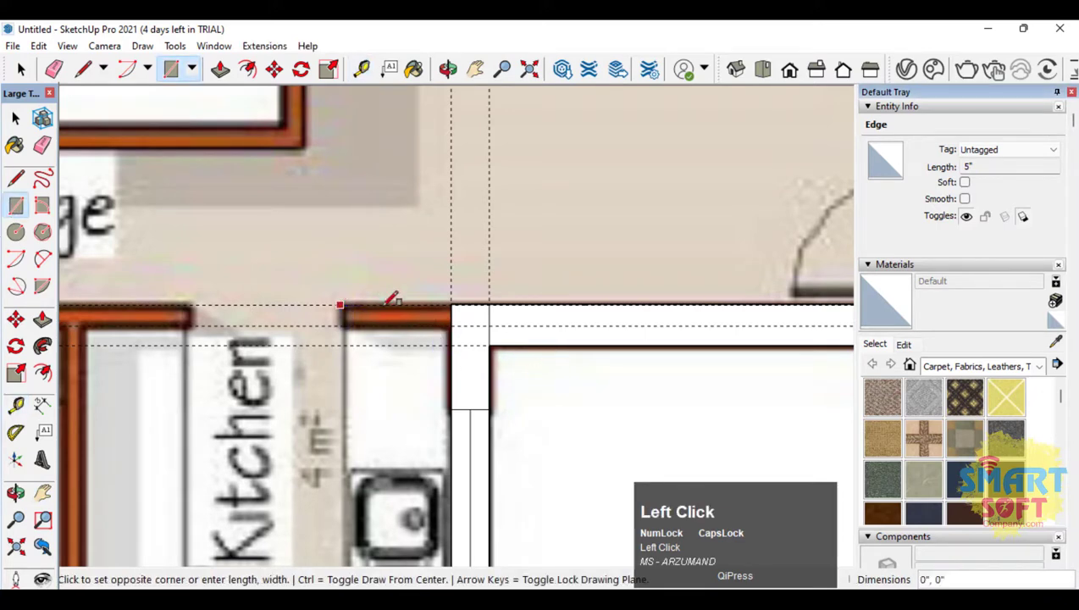
left_click(452, 325)
Draw a rectangle about 3' 5 7/16" by 2 7/16" over the passage's lower wall, from the kitchen opening to the bathroom door
left_click(191, 305)
scroll(371, 321, "down", 4)
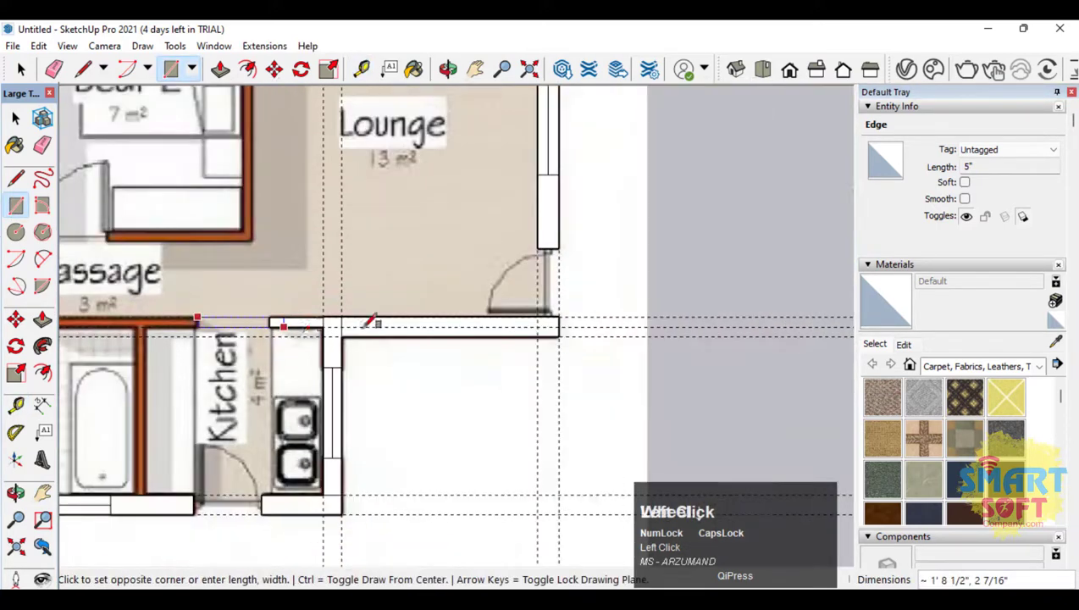
scroll(375, 257, "up", 3)
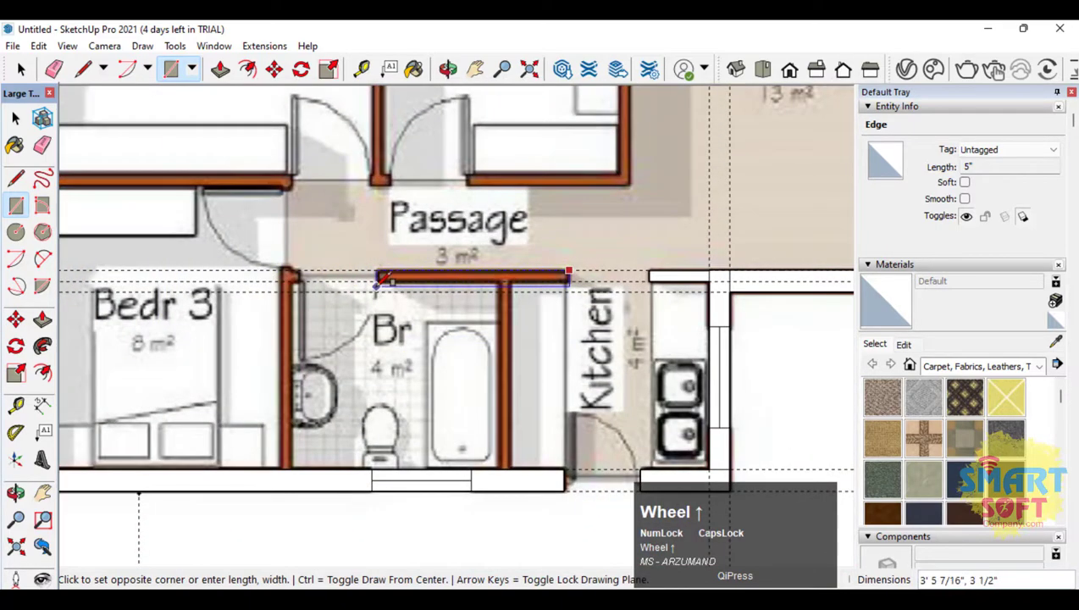
left_click(379, 281)
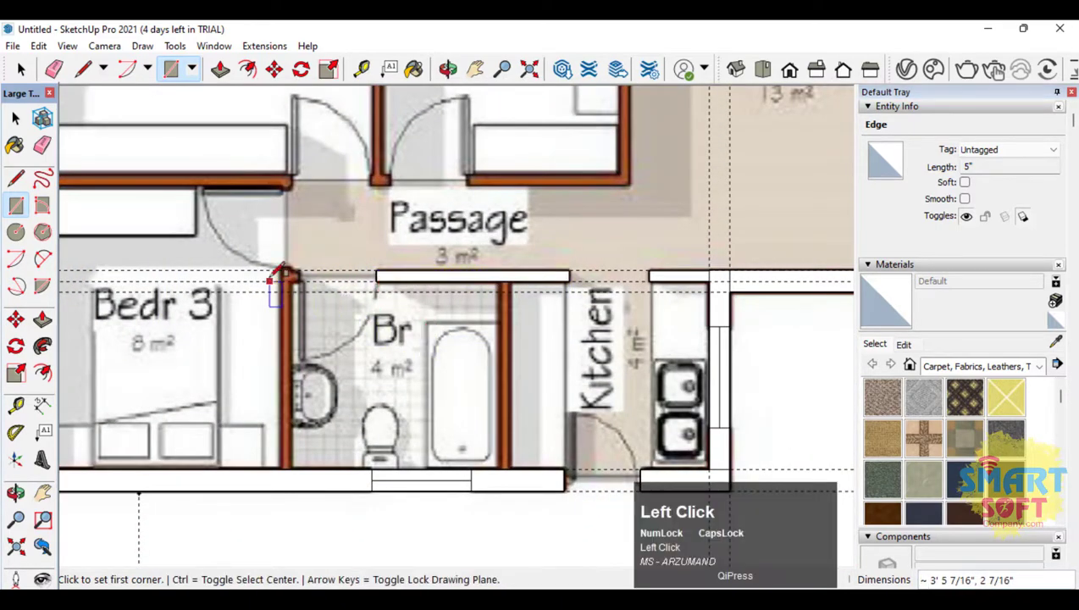
scroll(284, 273, "up", 3)
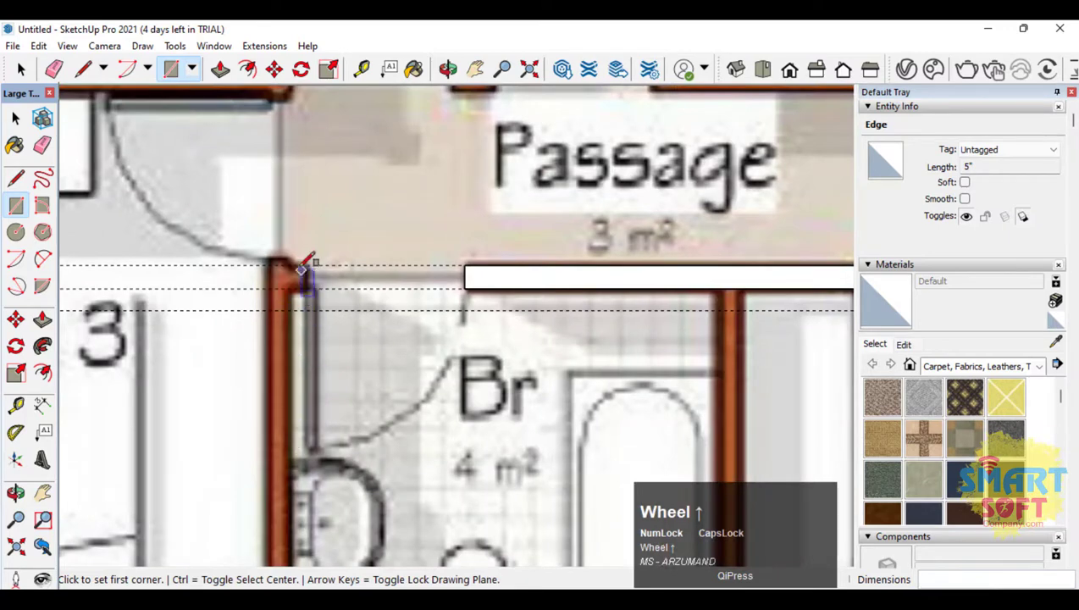
left_click(304, 266)
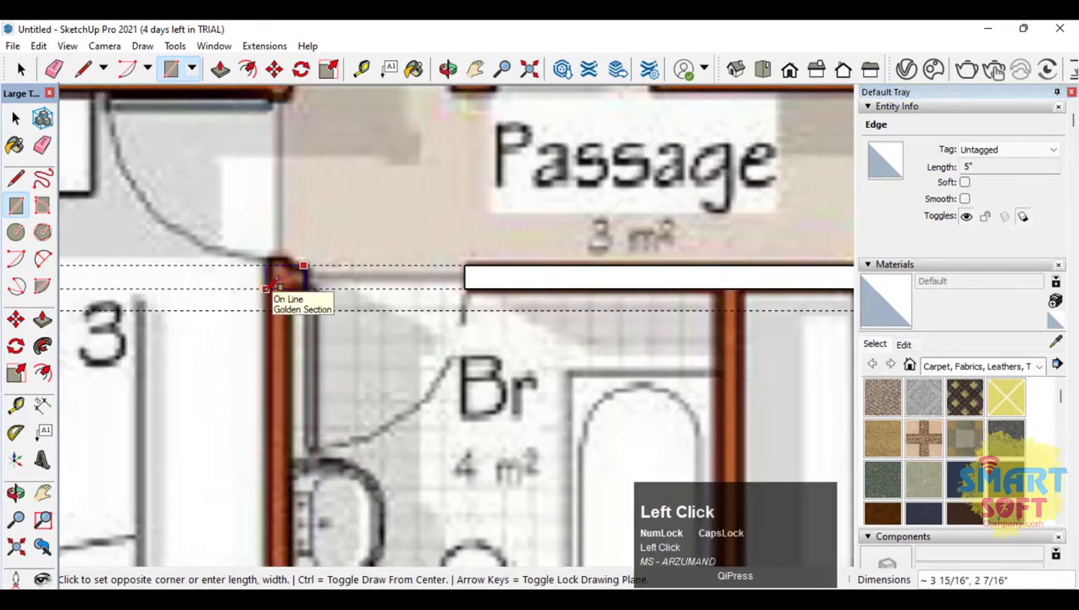
left_click(276, 279)
key("ctrl+z")
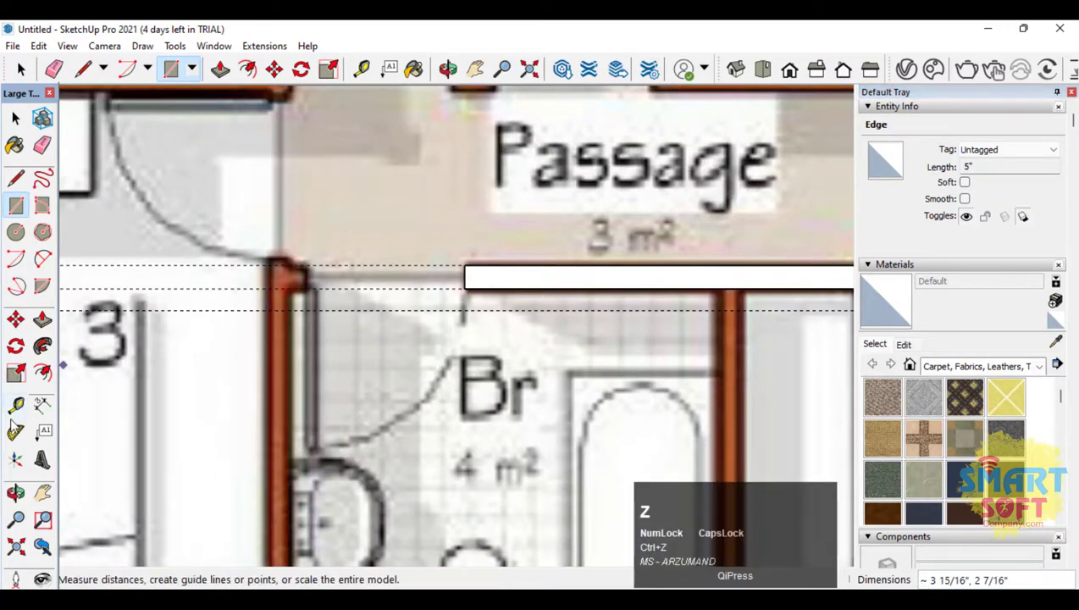
Place guides on both faces of the wall between Bedr 3 and the bathroom, the outer one about 1' 8 5/8" from the passage wall's end
left_click(15, 410)
left_click(470, 271)
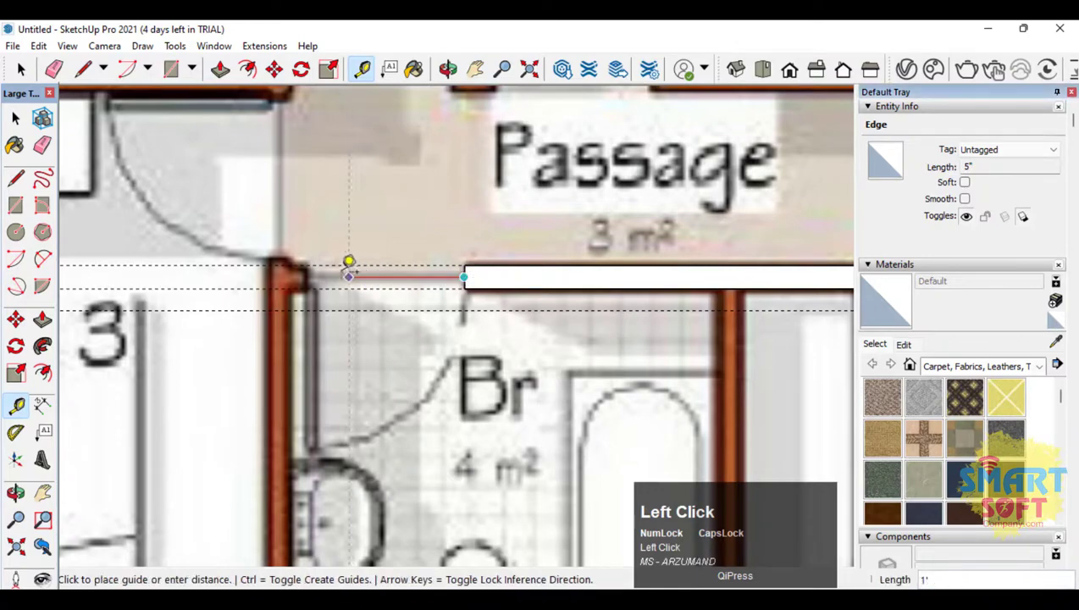
scroll(294, 271, "up", 3)
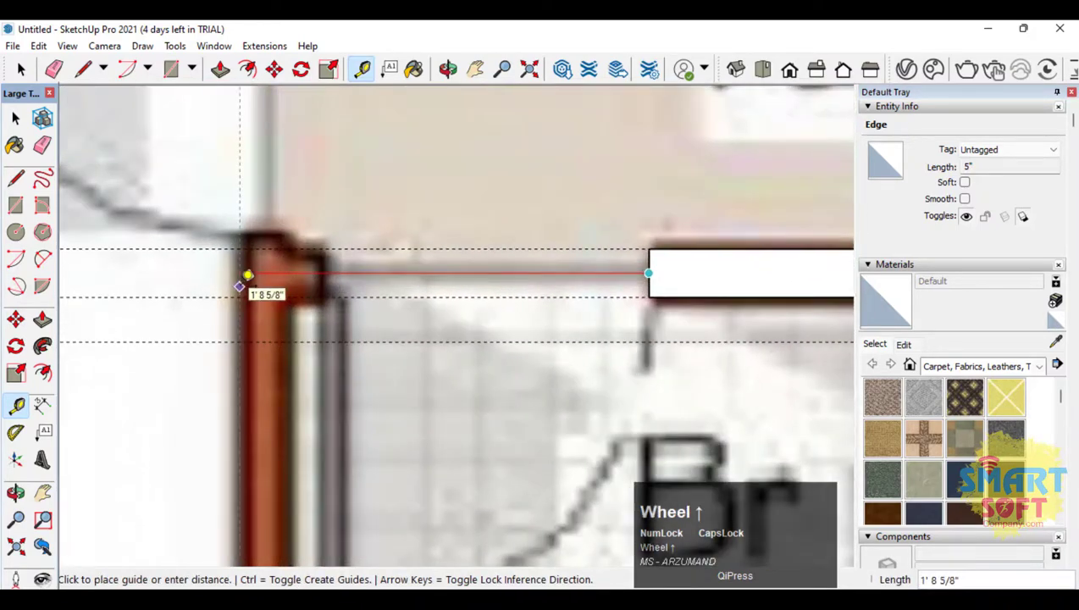
left_click(247, 276)
left_click(650, 287)
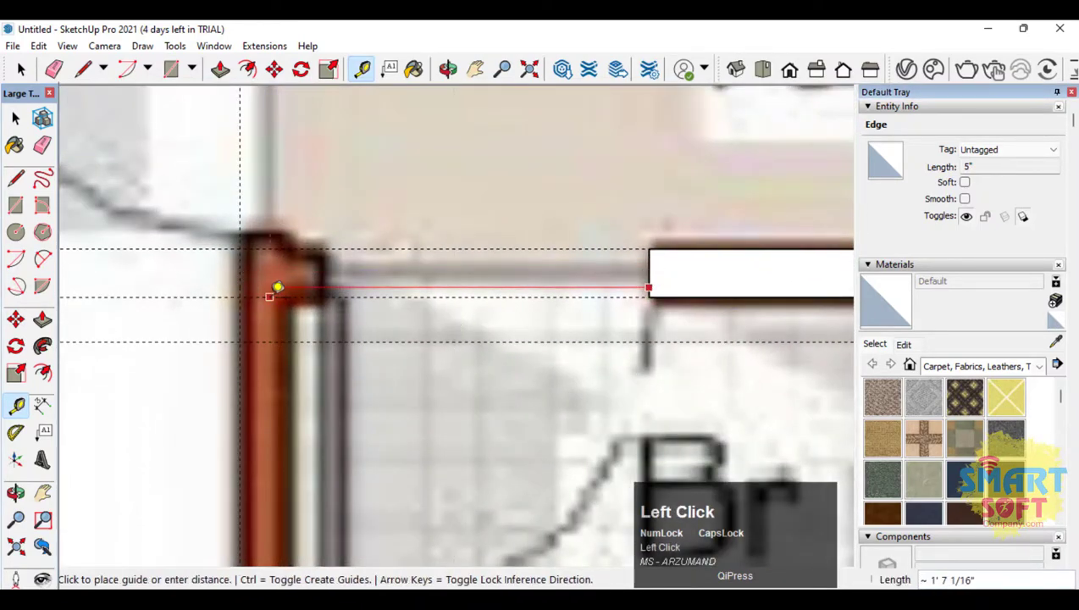
left_click(289, 295)
Draw a rectangle about 1 7/8" by 2 7/16" over the small wall stub beside the bathroom door
key("l")
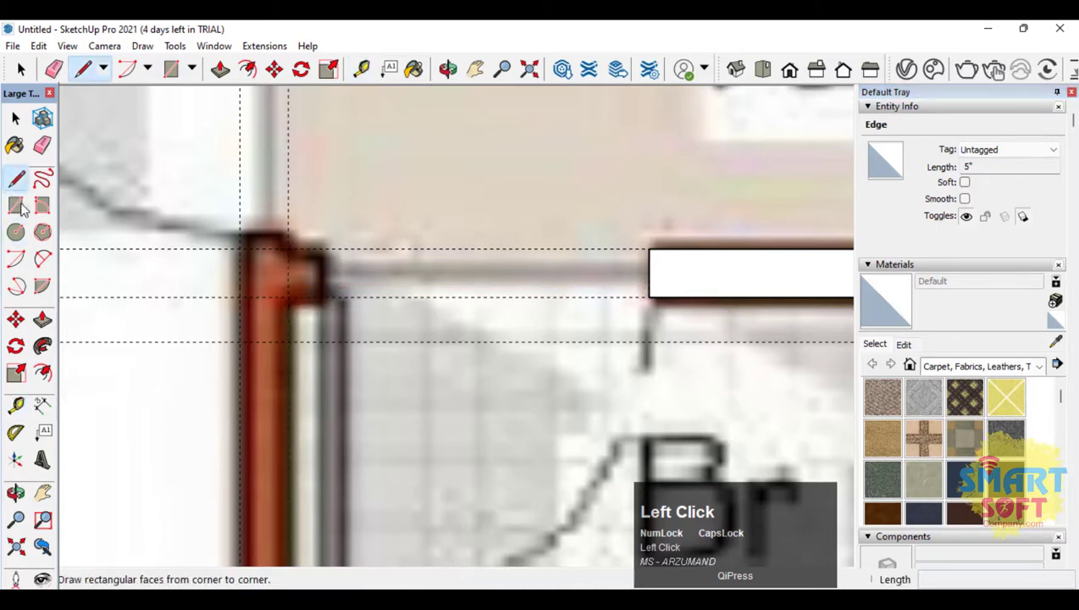
left_click(17, 206)
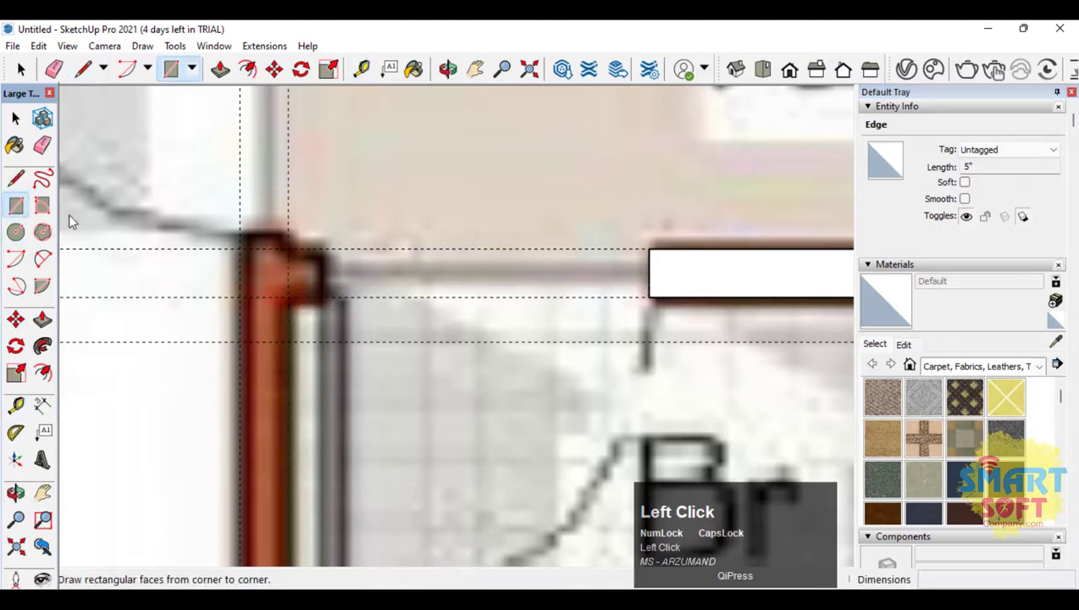
left_click(326, 248)
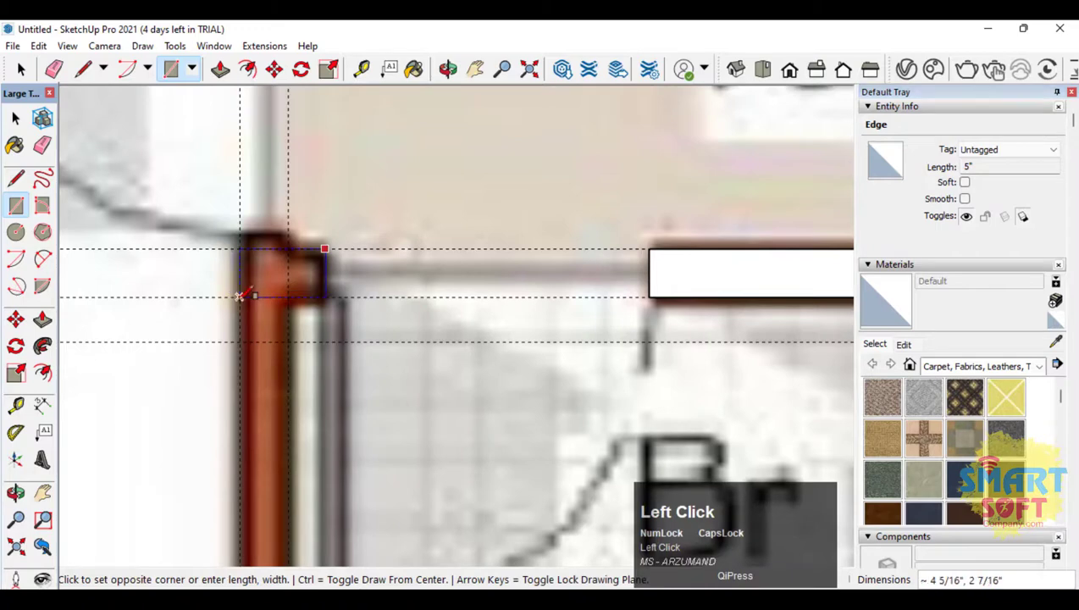
left_click(290, 296)
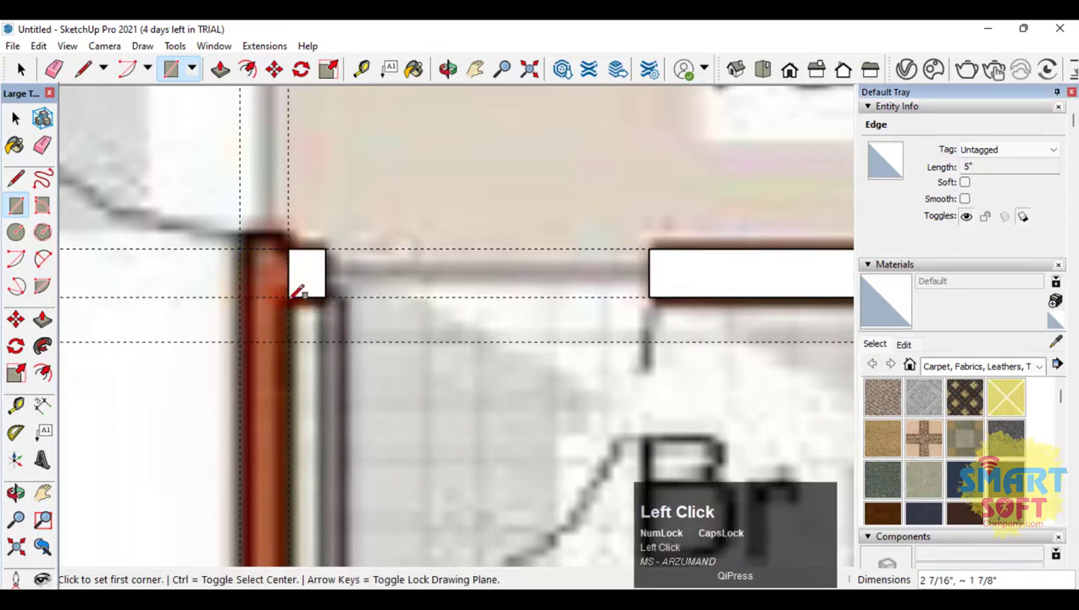
Draw a rectangle about 3' 7 7/16" long over the wall between Bedr 3 and the bathroom, down to the lower outer wall
left_click(240, 248)
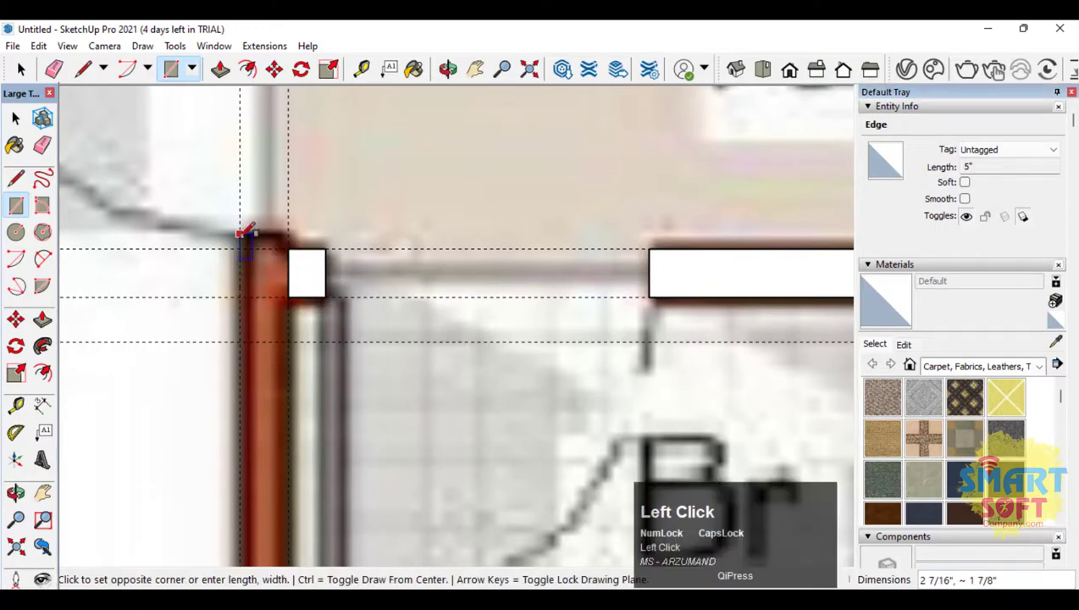
scroll(298, 344, "down", 3)
scroll(299, 286, "down", 3)
scroll(288, 444, "up", 6)
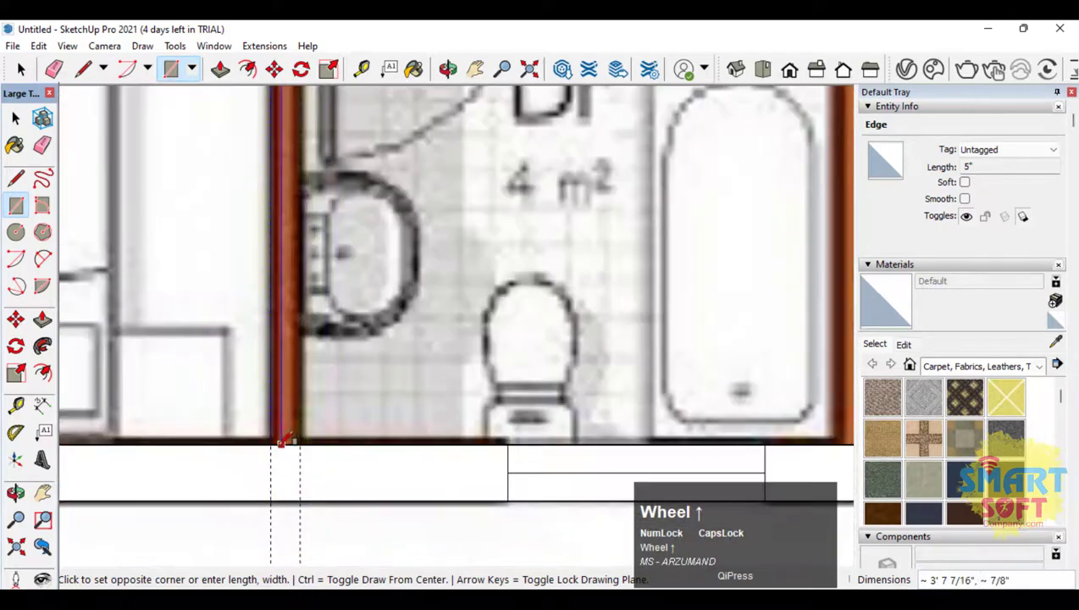
left_click(303, 444)
Place guides on both faces of the bathroom–kitchen wall, the kitchen-side one about 3' 6 3/16" from the kitchen window wall
scroll(265, 507, "down", 5)
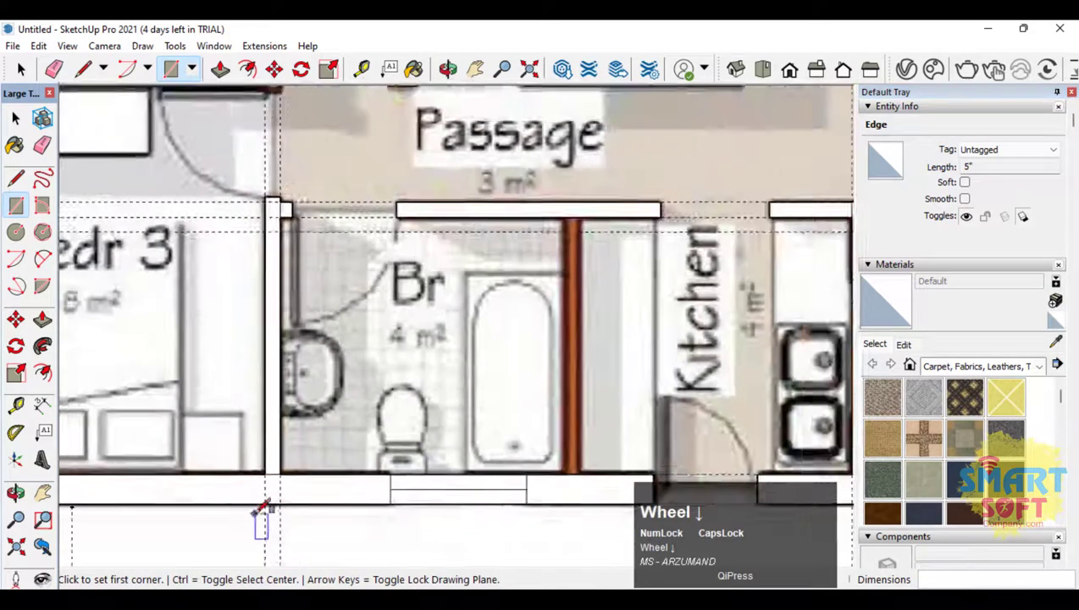
scroll(307, 142, "down", 2)
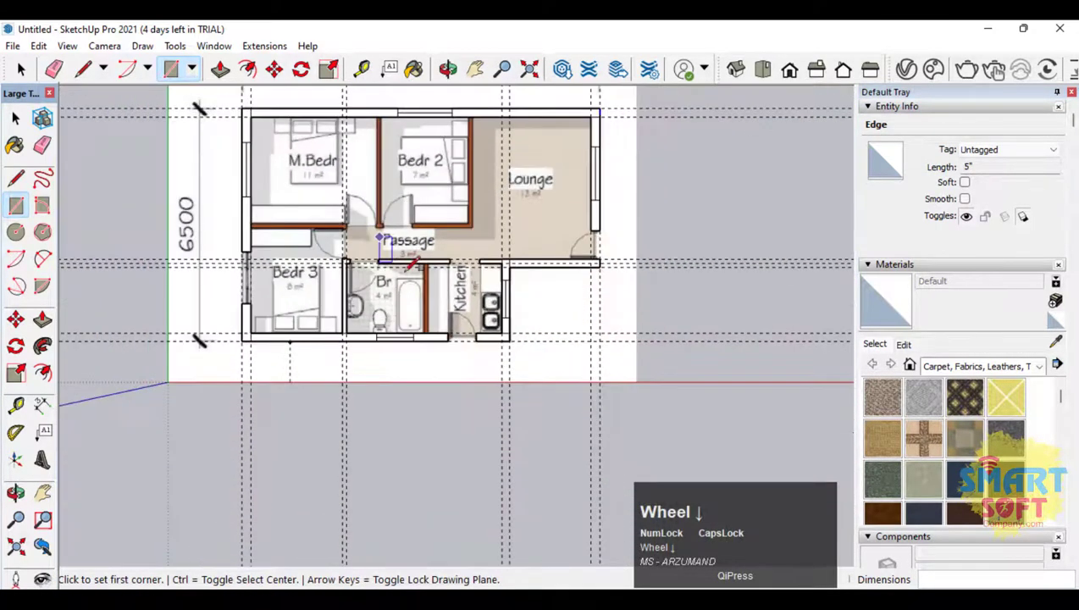
scroll(508, 292, "up", 6)
scroll(526, 316, "up", 3)
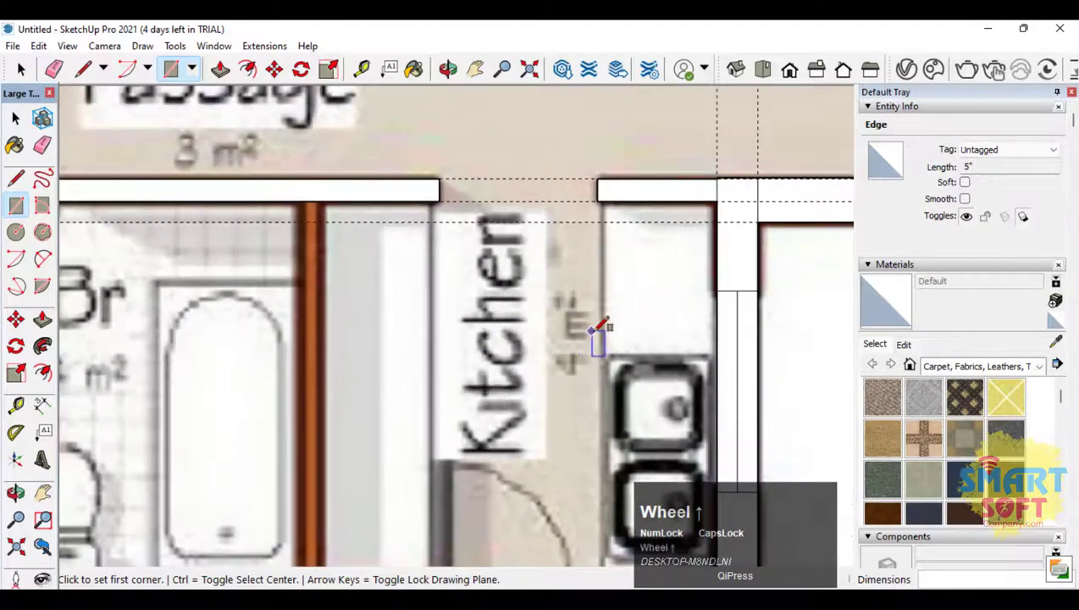
left_click(16, 405)
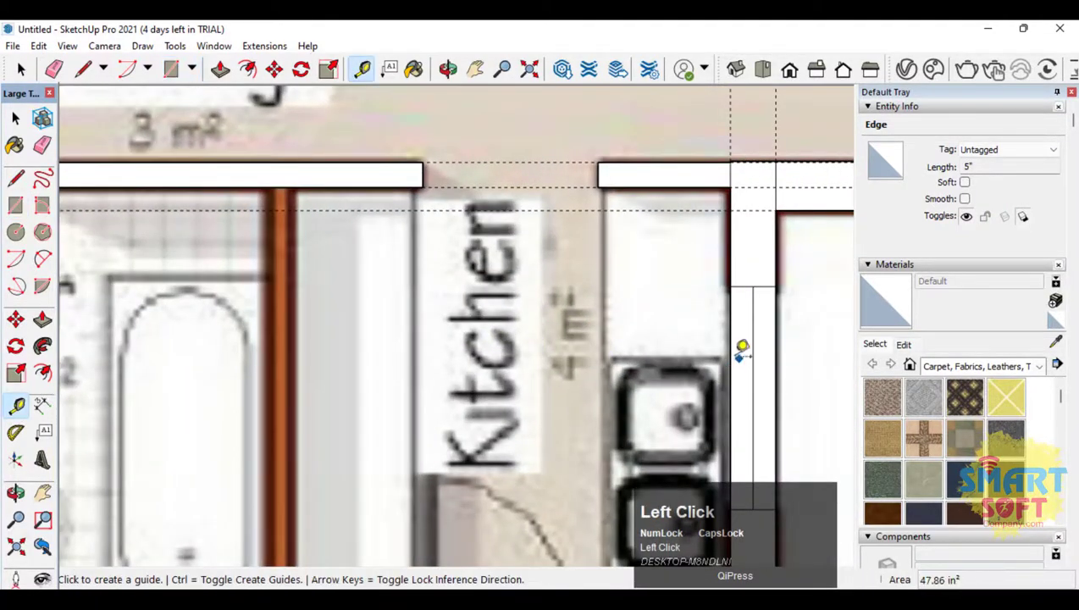
left_click(732, 356)
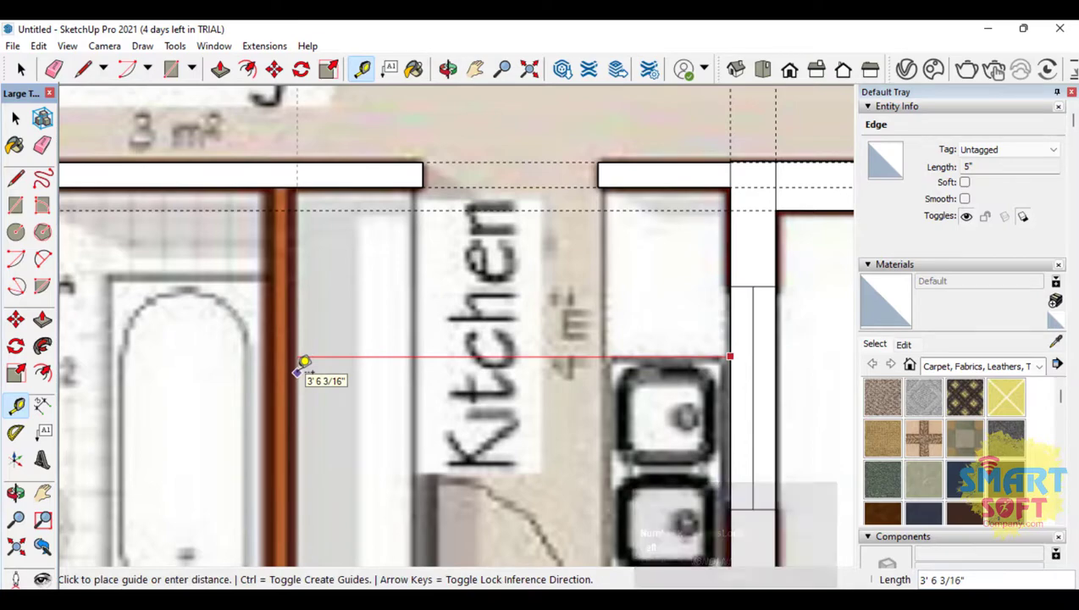
left_click(302, 365)
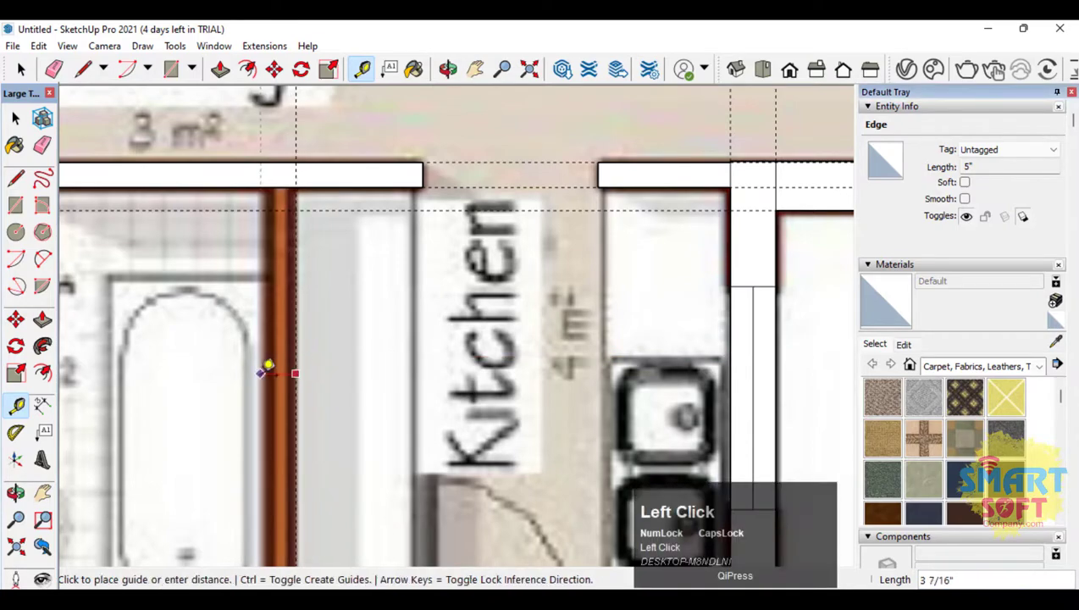
left_click(268, 366)
Draw a rectangle between the guides over the wall separating the bathroom and kitchen, from the lower outer wall to the passage wall
scroll(392, 312, "down", 3)
scroll(140, 303, "up", 2)
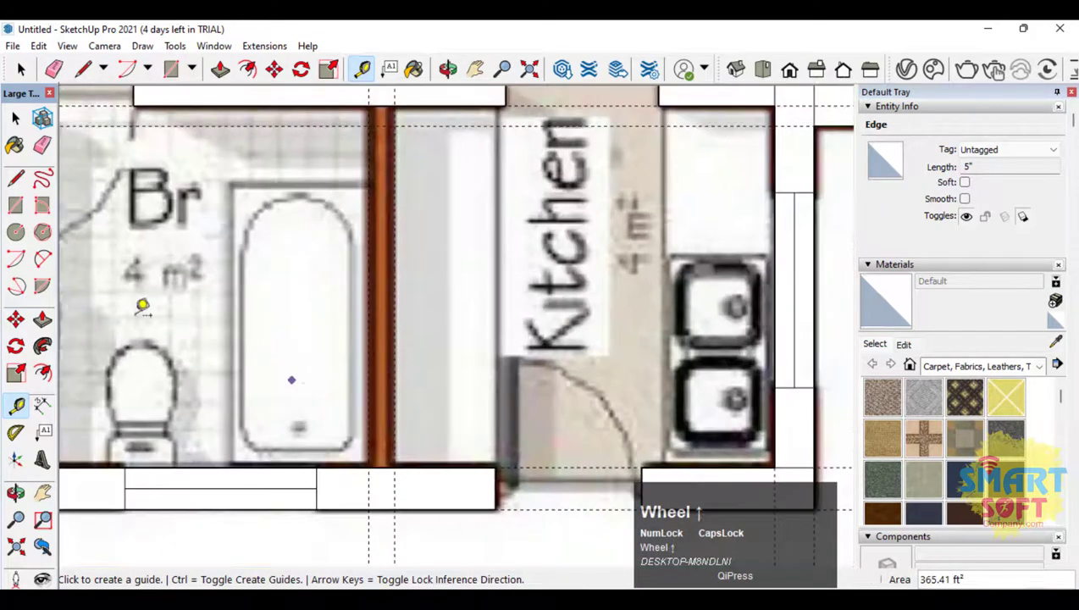
key("r")
left_click(394, 466)
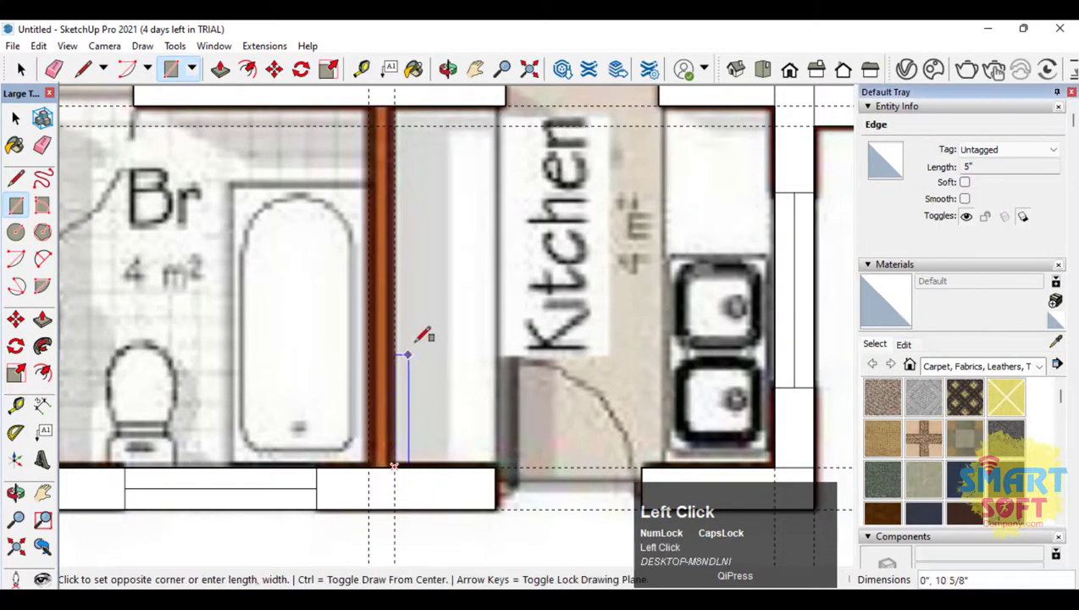
left_click(388, 128)
Place guides along both faces of the wall between the master bedroom and Bedr 3, the lower one about 1' 6" above the passage wall guide
scroll(526, 259, "down", 4)
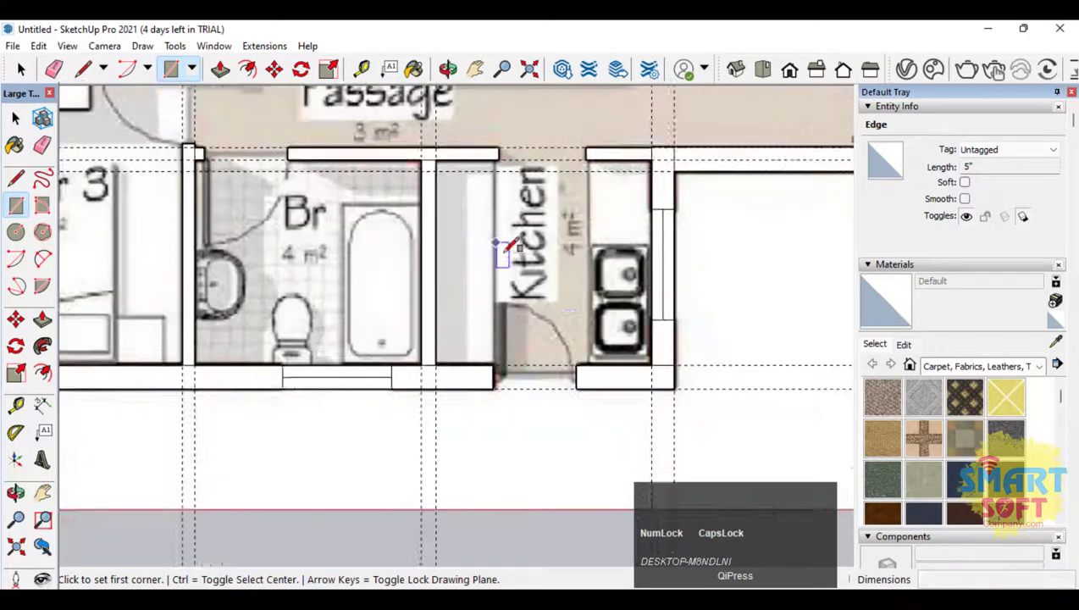
scroll(233, 140, "up", 5)
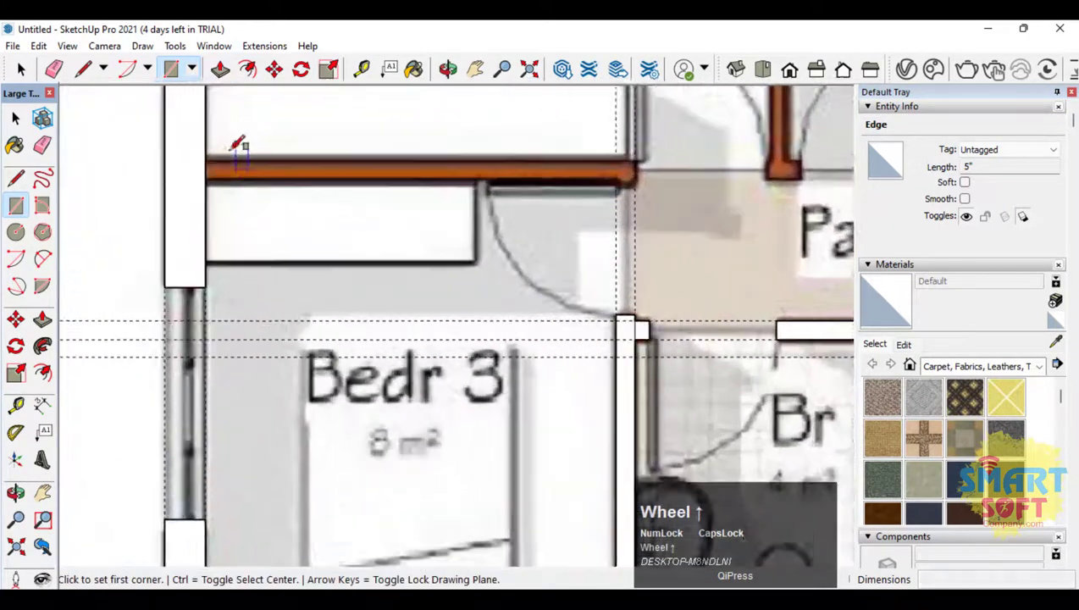
left_click(16, 405)
left_click(316, 337)
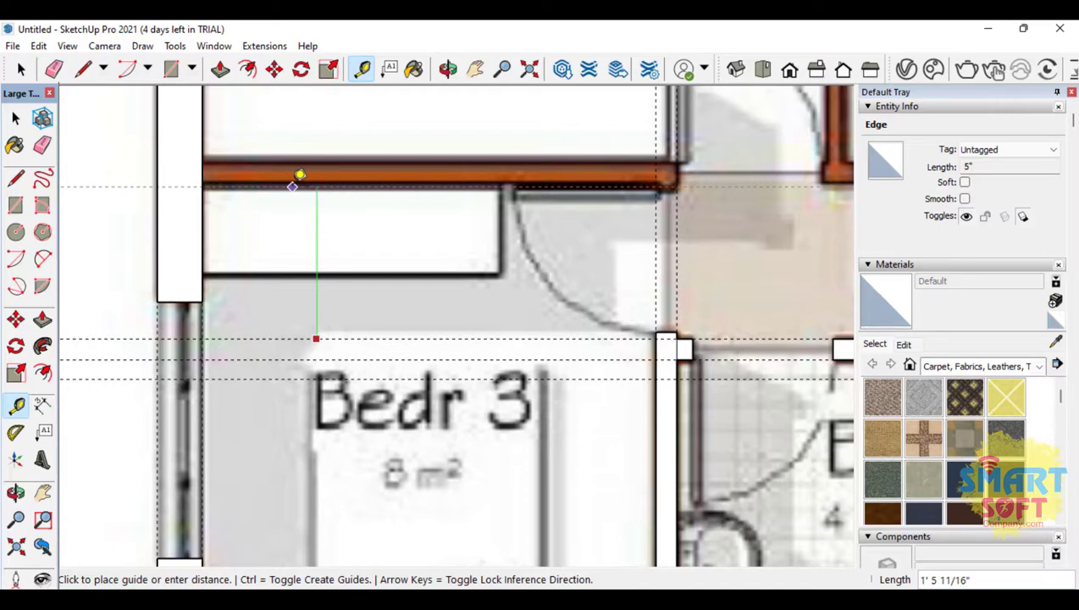
left_click(289, 182)
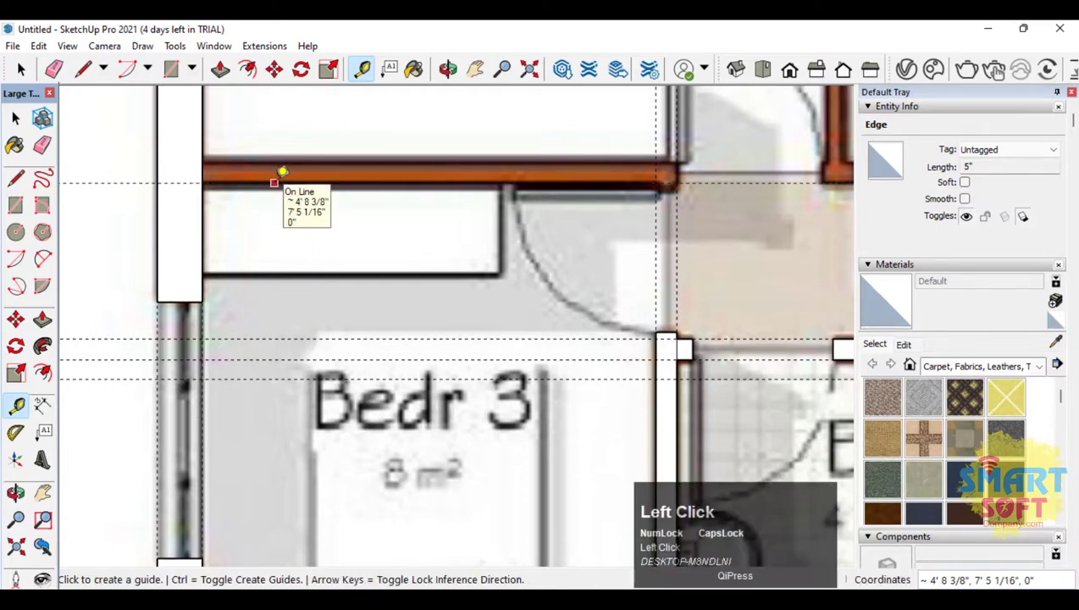
left_click(282, 173)
left_click(275, 161)
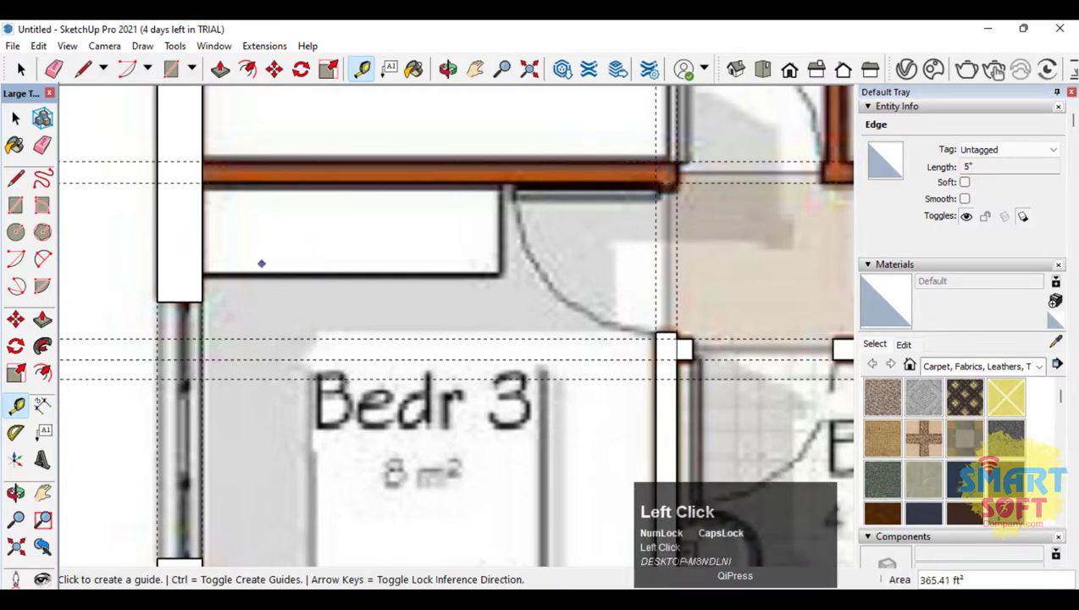
Draw a rectangle between the guides over the wall separating the master bedroom and Bedr 3, from the outer wall to its passage end
left_click(15, 206)
left_click(205, 159)
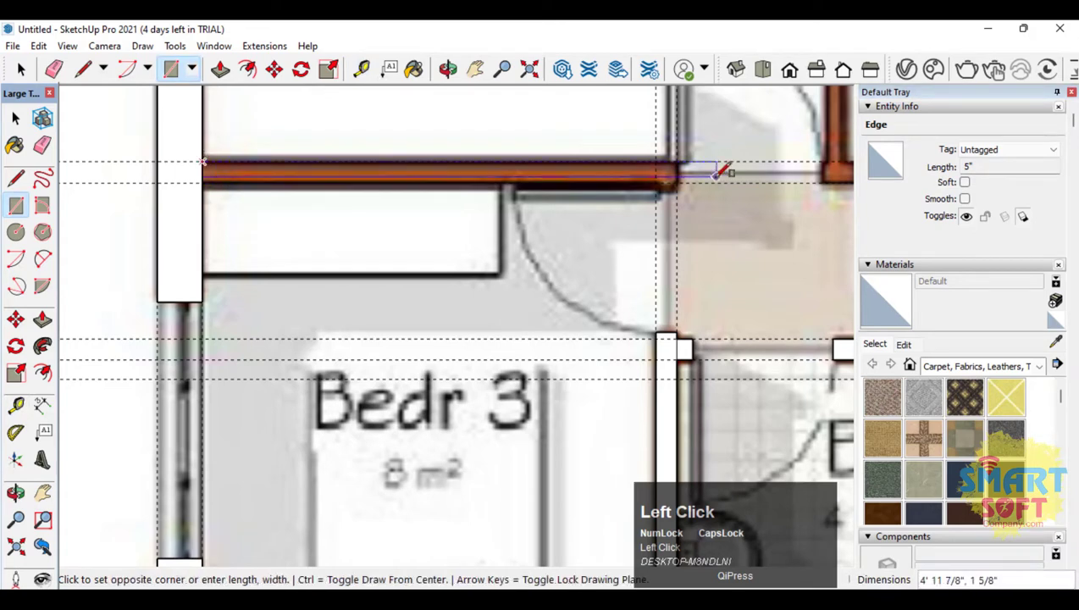
left_click(682, 180)
scroll(638, 179, "up", 3)
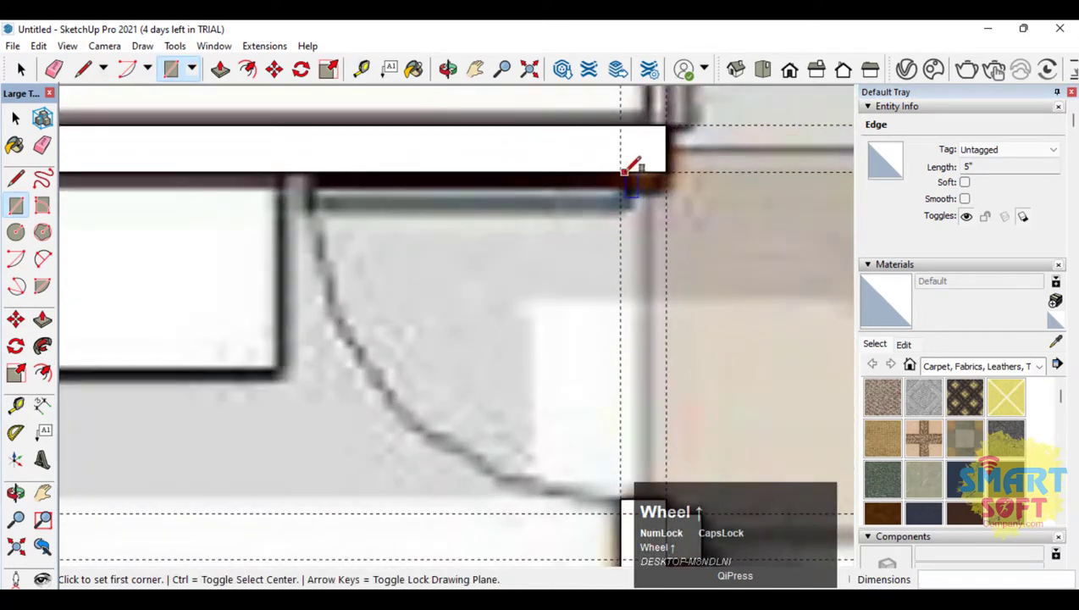
left_click(626, 174)
left_click(662, 191)
key("ctrl")
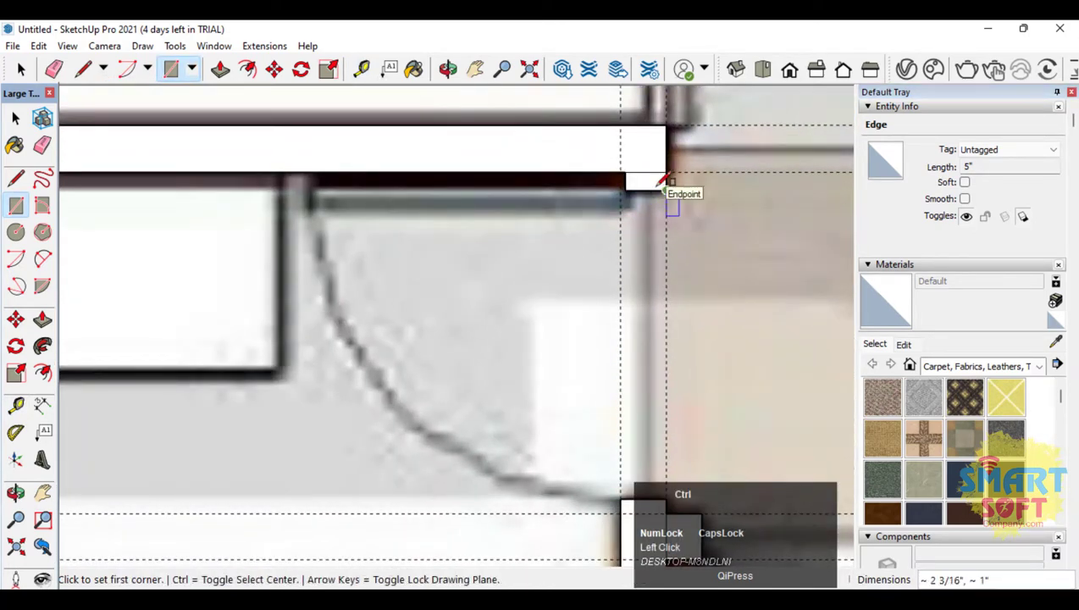
Draw small rectangles over the wall stub above the Bedr 3 door, about 2 7/16" wide, and over the pier between the M.Bedr and Bedr 2 doors
left_click(619, 175)
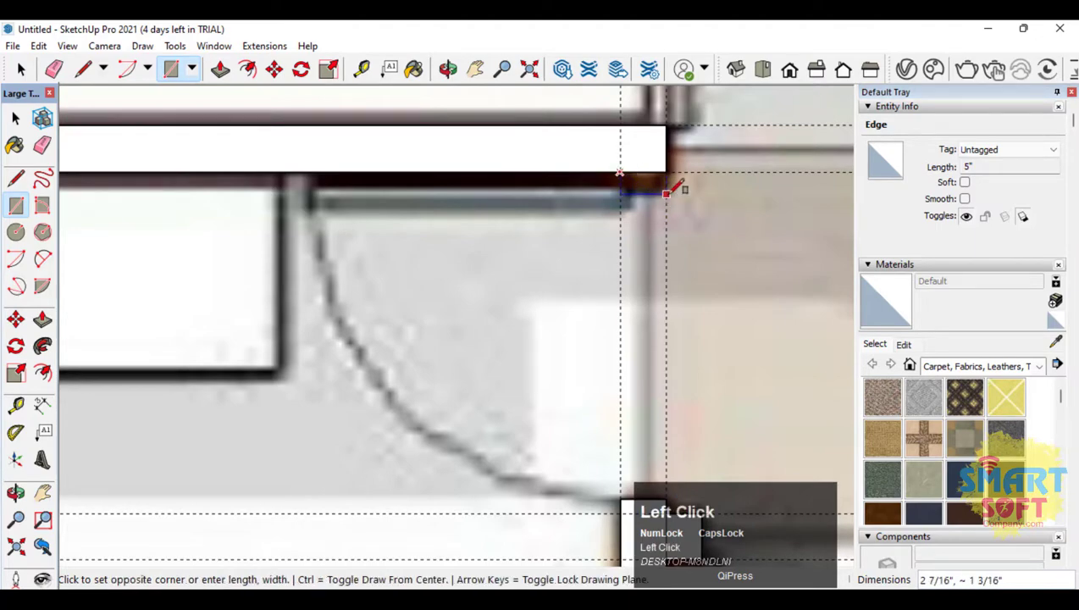
left_click(669, 191)
scroll(599, 212, "down", 5)
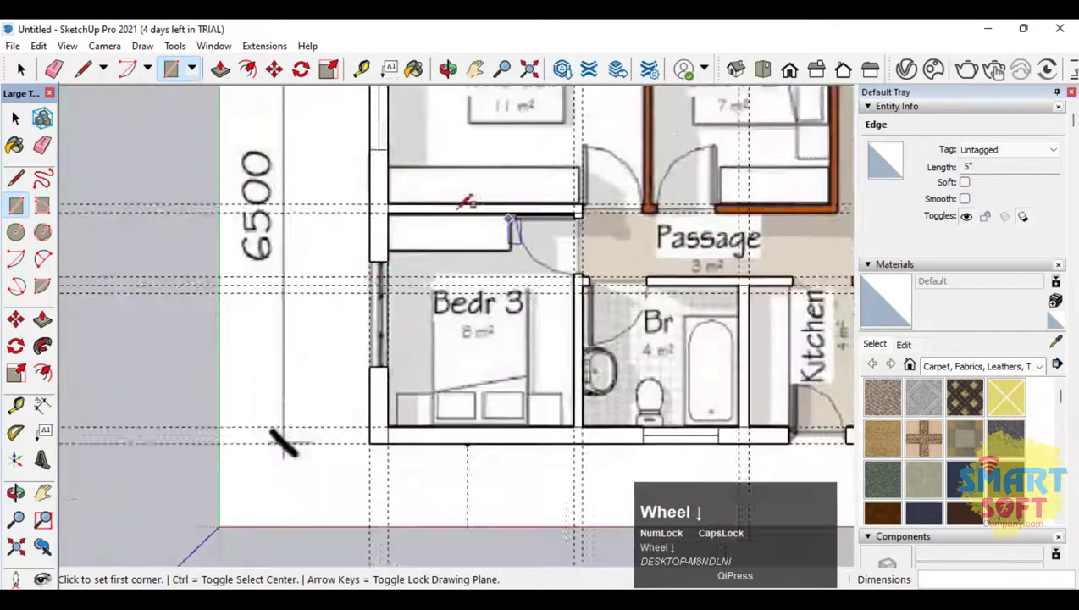
scroll(463, 205, "up", 5)
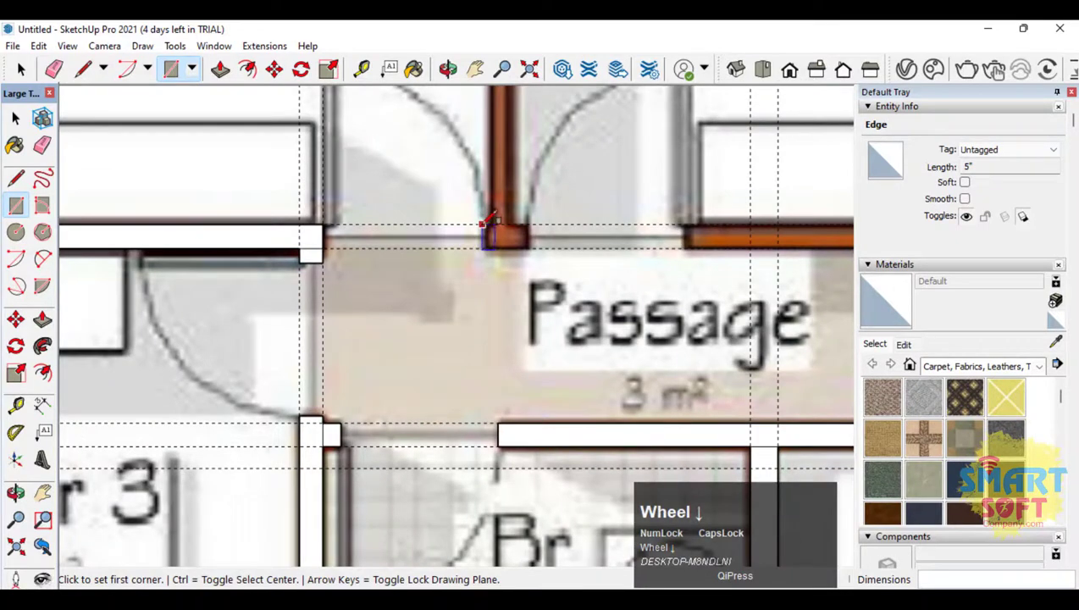
scroll(483, 222, "up", 3)
left_click(482, 223)
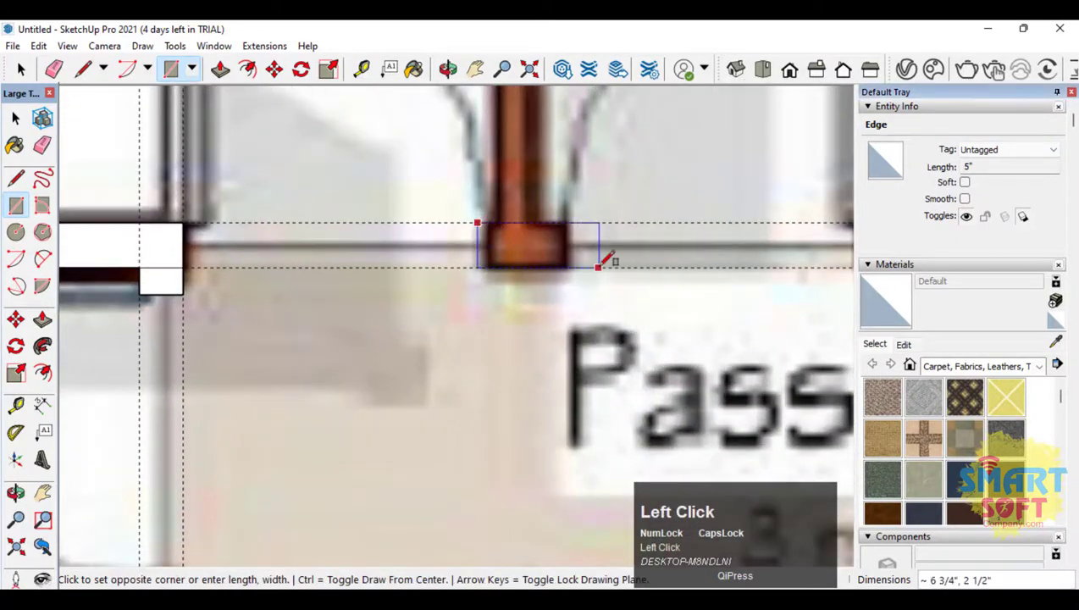
left_click(573, 266)
Draw a rectangle over the wall between Bedr 2 and the passage, from the Bedr 2 door to the lounge corner
scroll(432, 288, "down", 3)
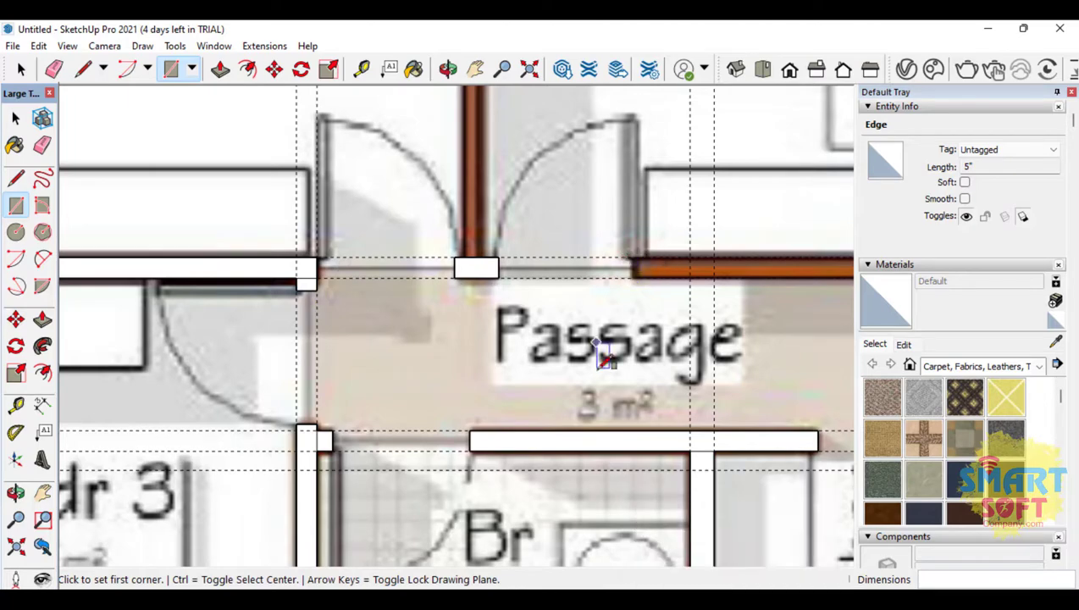
left_click(631, 254)
scroll(746, 288, "down", 3)
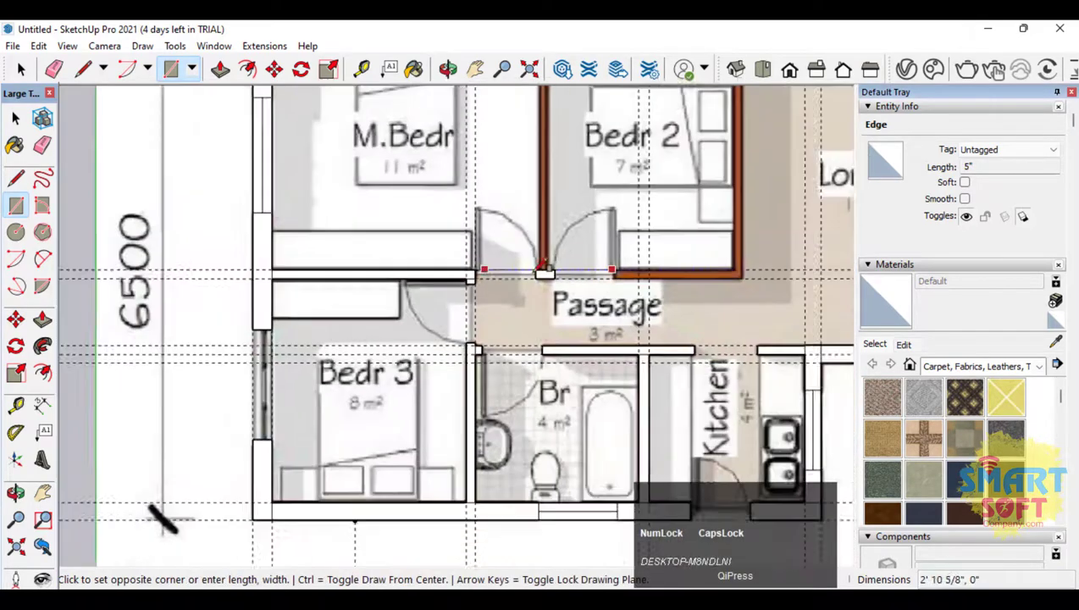
scroll(747, 260, "up", 3)
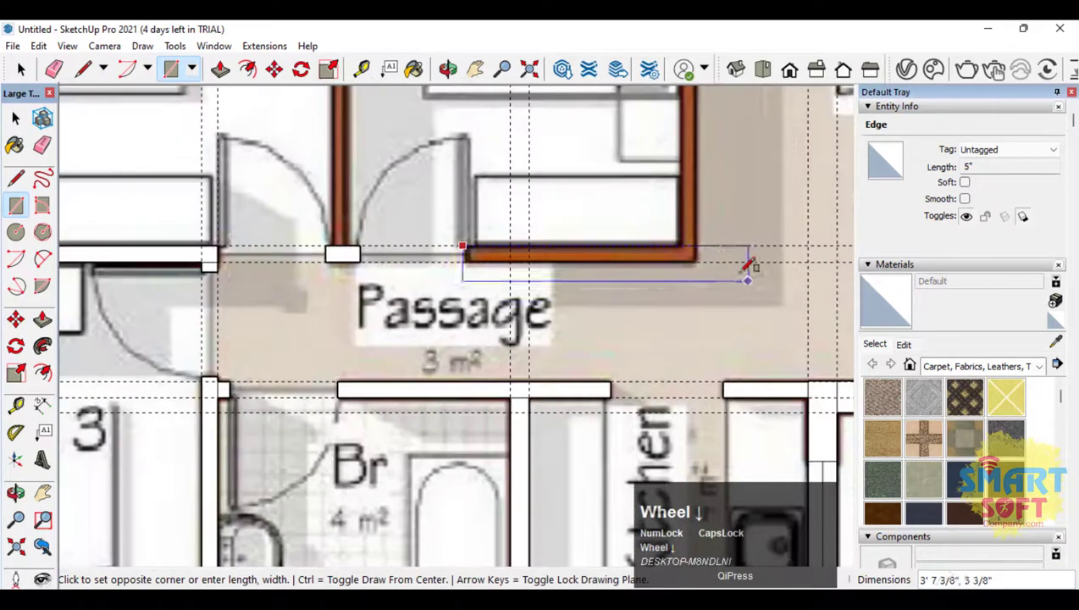
left_click(697, 260)
Place guides along both faces of the M.Bedr–Bedr 2 wall, about 1' 5 3/8" from the existing door-side guide and about 2 1/4" apart
scroll(441, 297, "down", 3)
scroll(322, 178, "up", 3)
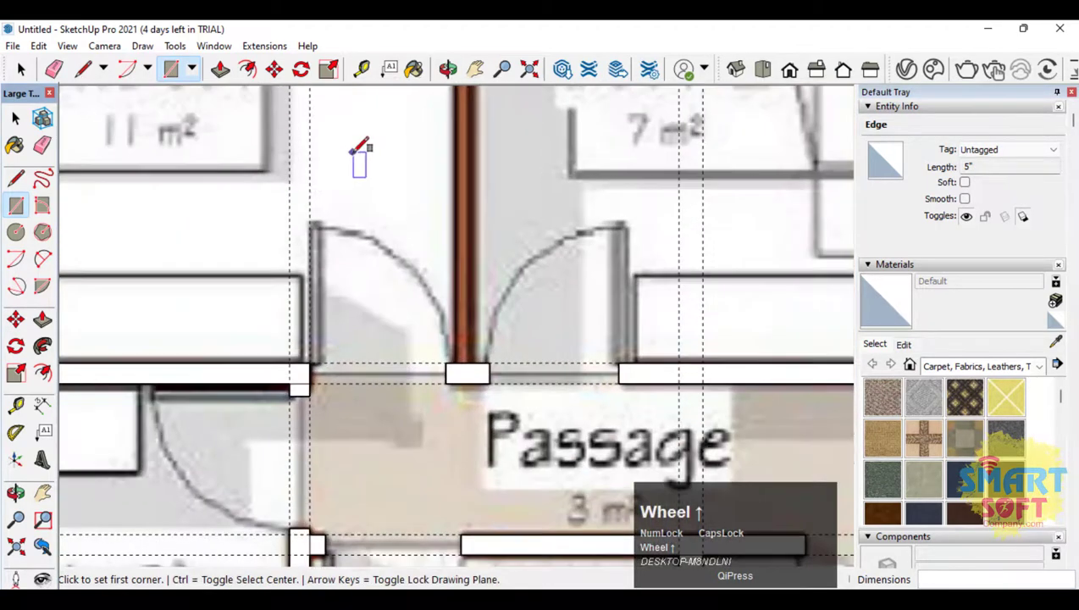
scroll(354, 155, "up", 1)
key("t")
left_click(209, 267)
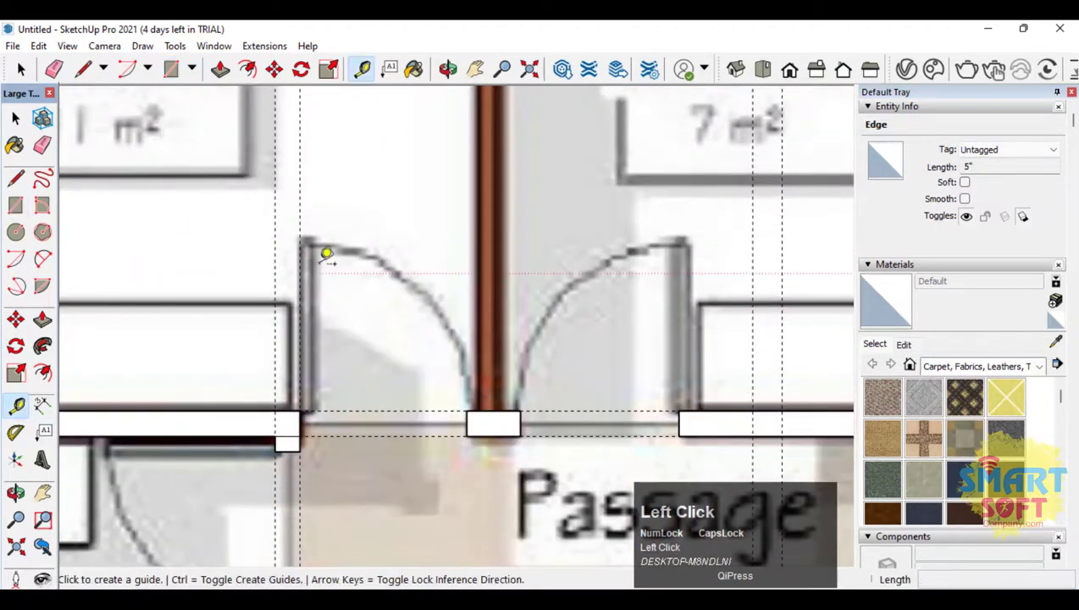
left_click(300, 253)
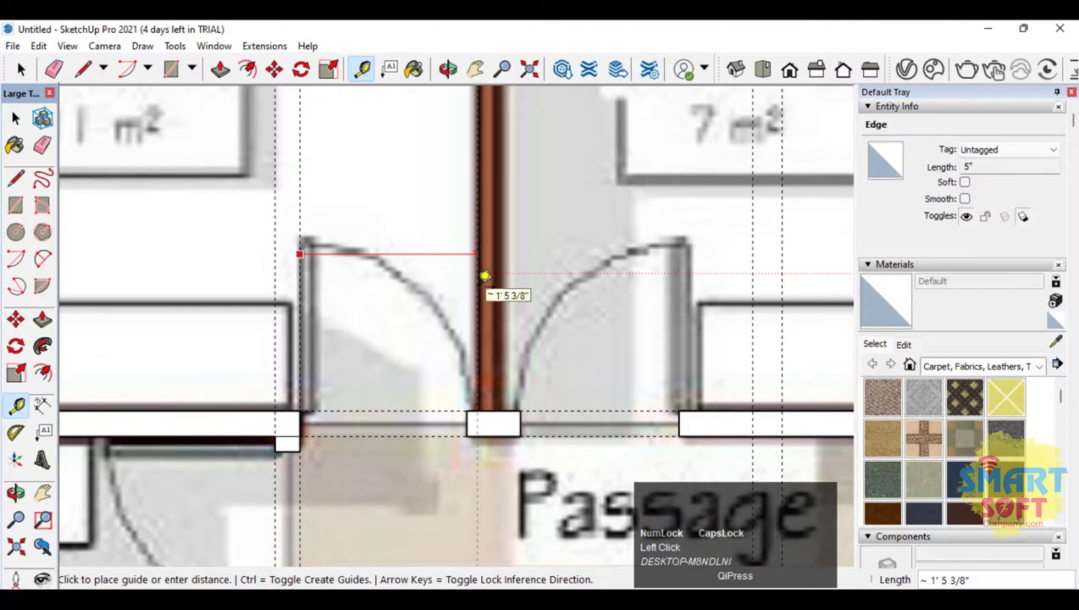
left_click(477, 278)
left_click(477, 284)
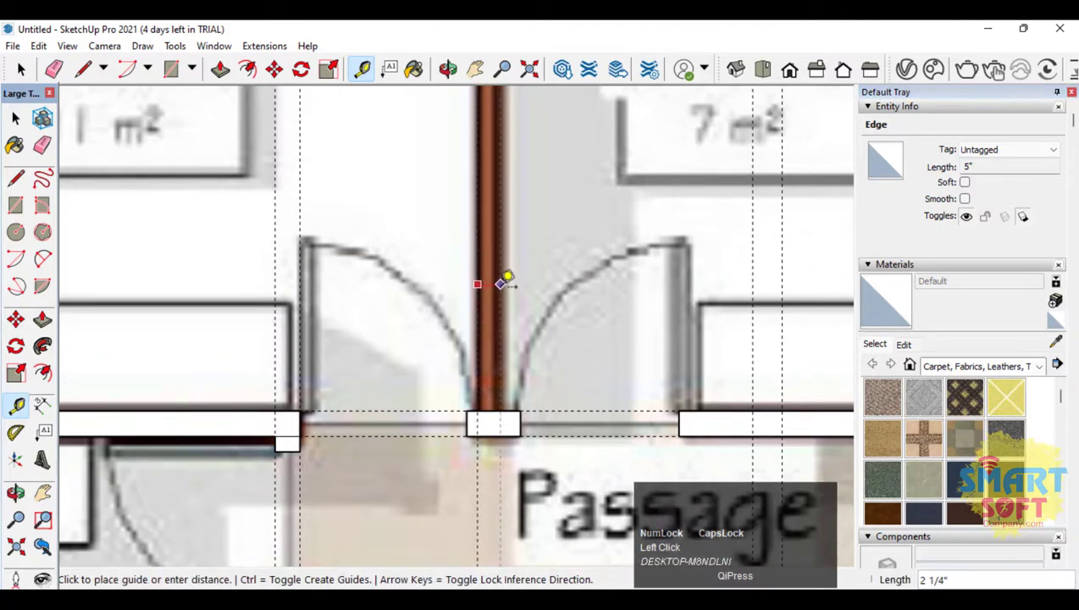
left_click(439, 320)
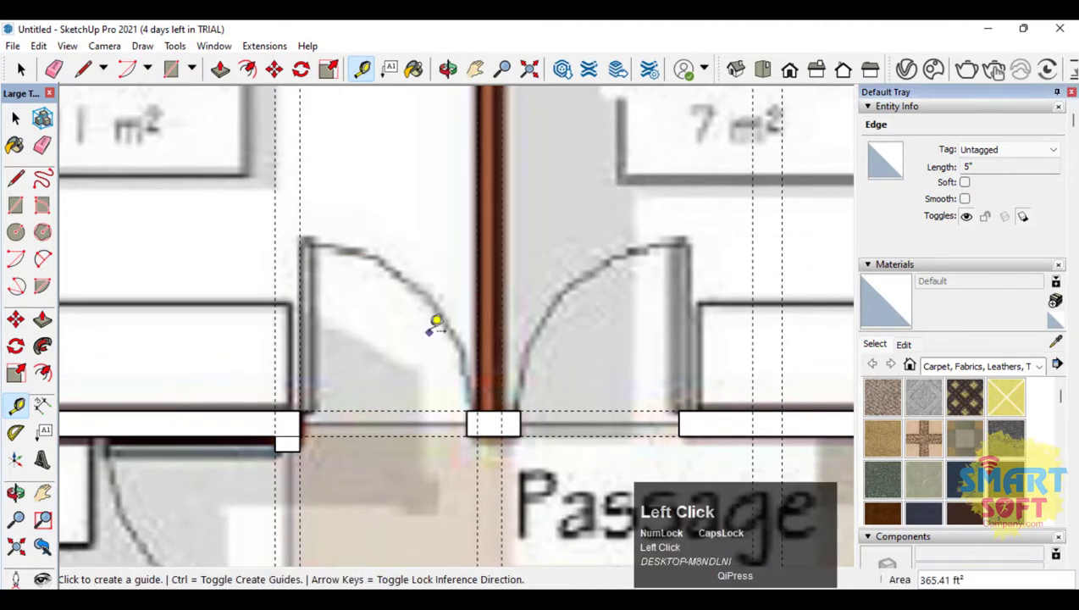
Draw a rectangle between the guides over the wall separating M.Bedr and Bedr 2, from the door pier to the upper outer wall
left_click(16, 204)
left_click(475, 410)
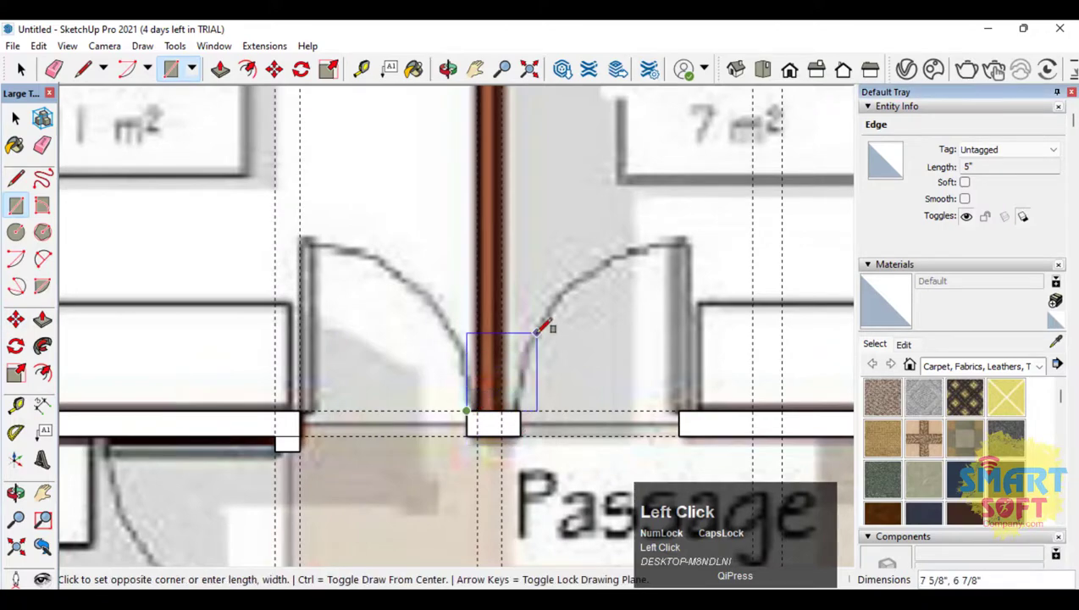
key("ctrl+z")
left_click(480, 410)
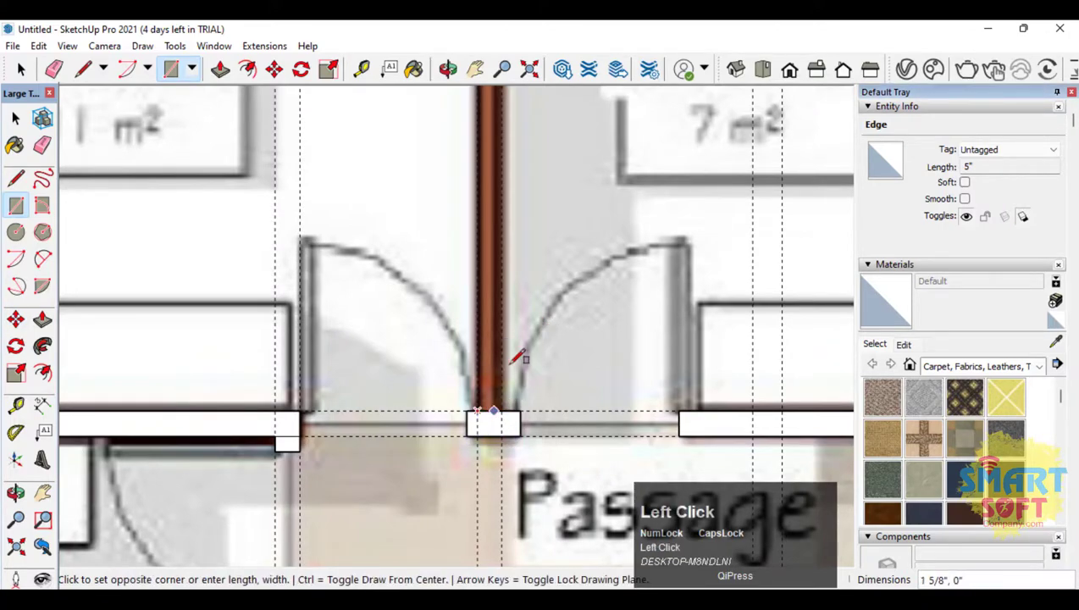
scroll(505, 345, "down", 5)
scroll(511, 173, "up", 5)
scroll(511, 172, "up", 3)
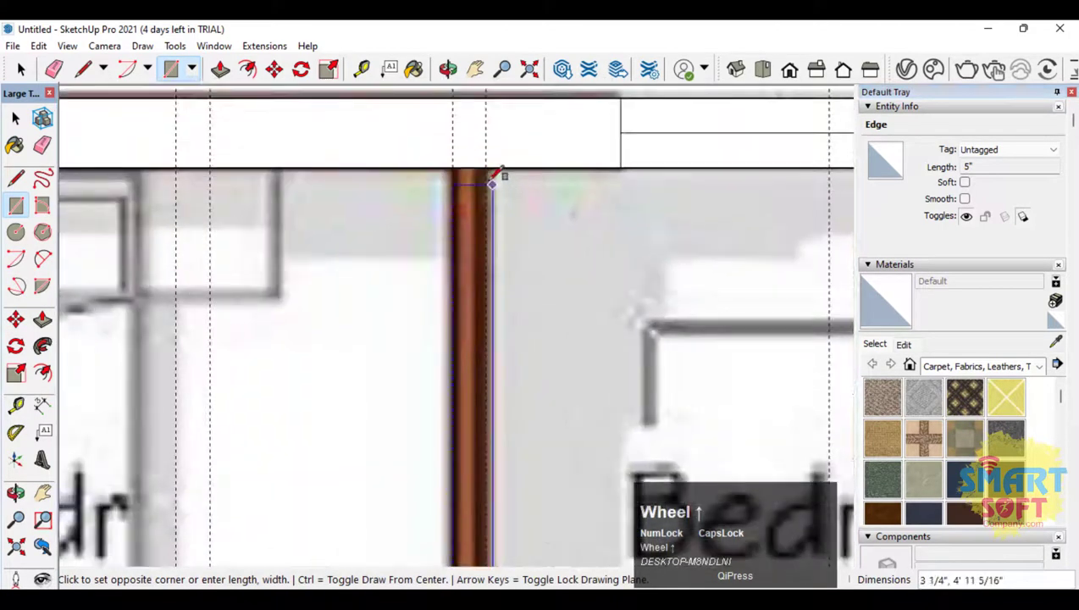
left_click(489, 163)
Place guides along both faces of the wall between Bedr 2 and the lounge, offset from the existing vertical guide in the lounge
scroll(344, 149, "down", 5)
scroll(554, 308, "up", 5)
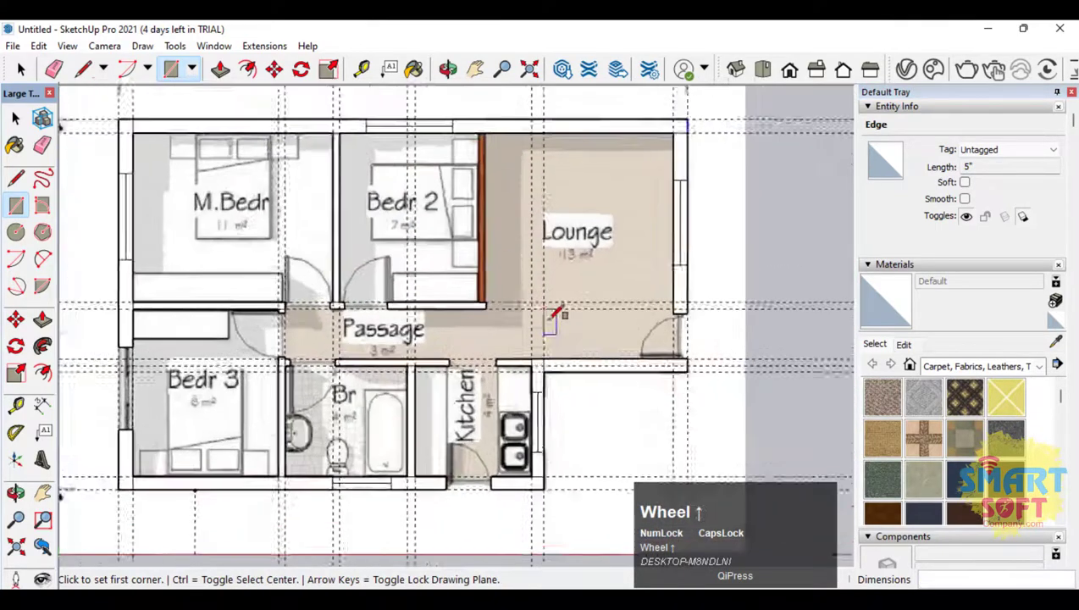
scroll(208, 507, "down", 3)
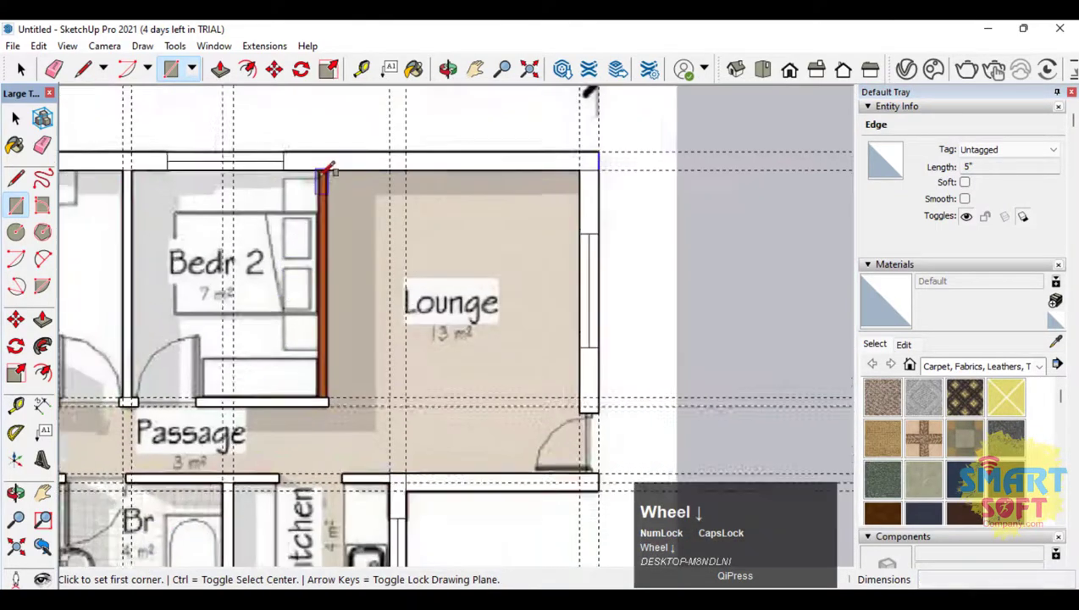
scroll(325, 145, "up", 3)
left_click(15, 405)
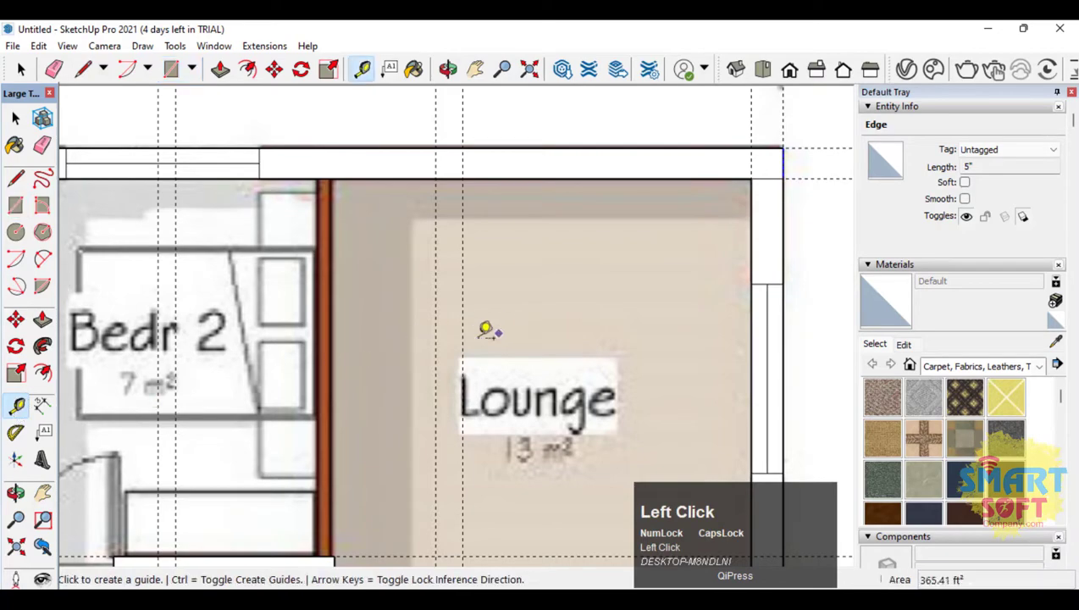
scroll(440, 334, "down", 3)
scroll(306, 208, "up", 5)
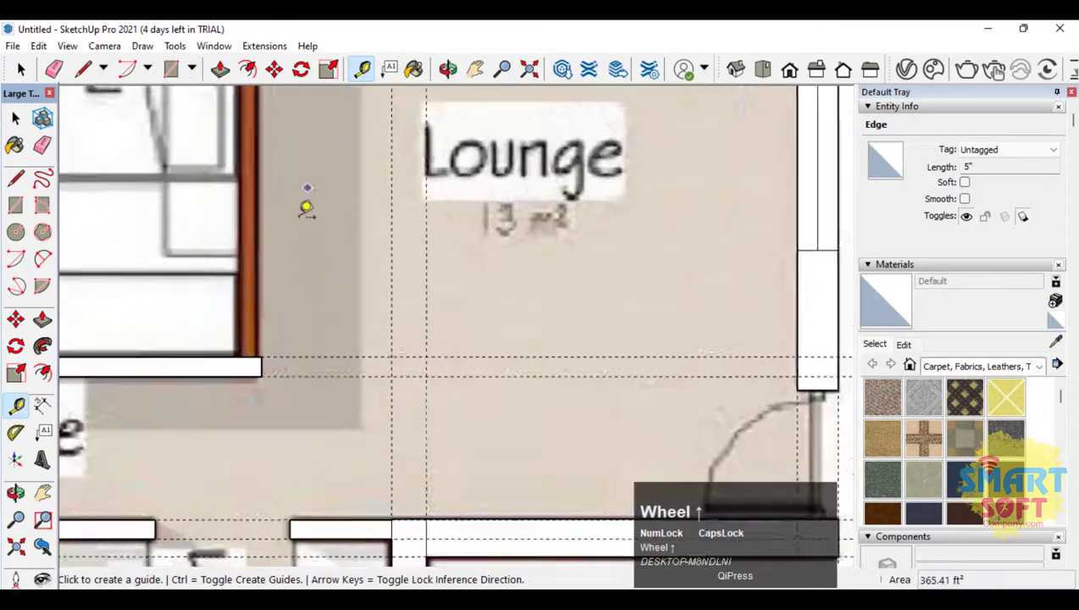
left_click(424, 391)
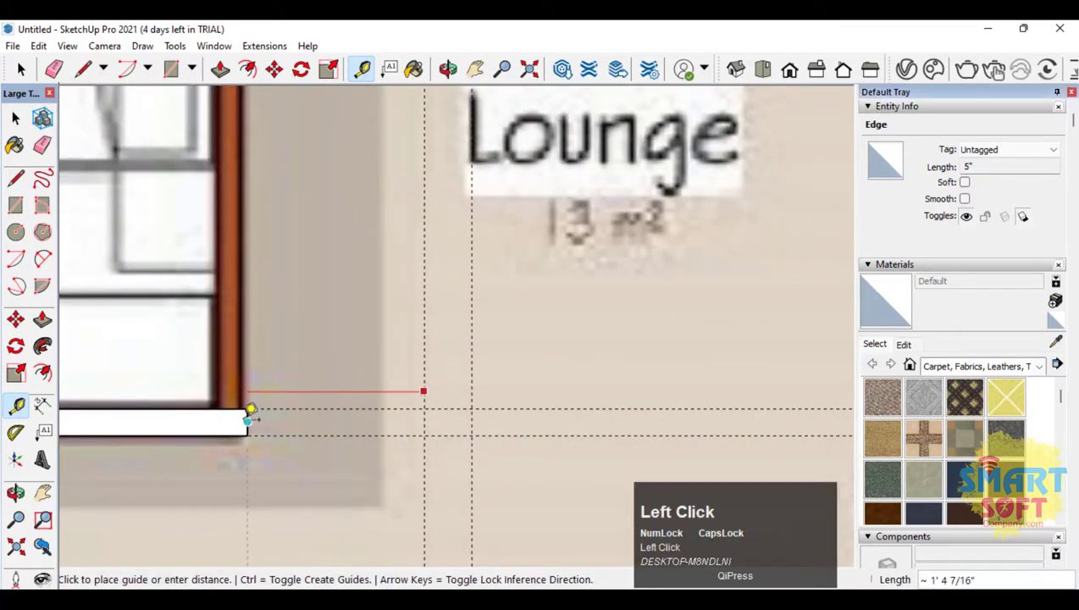
left_click(249, 409)
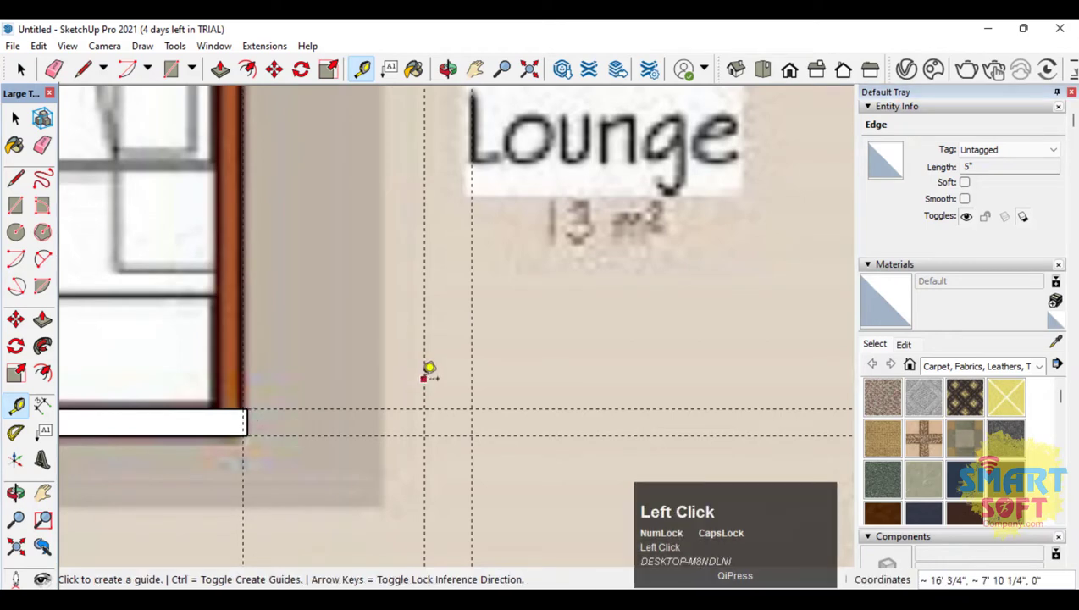
left_click(424, 383)
left_click(217, 382)
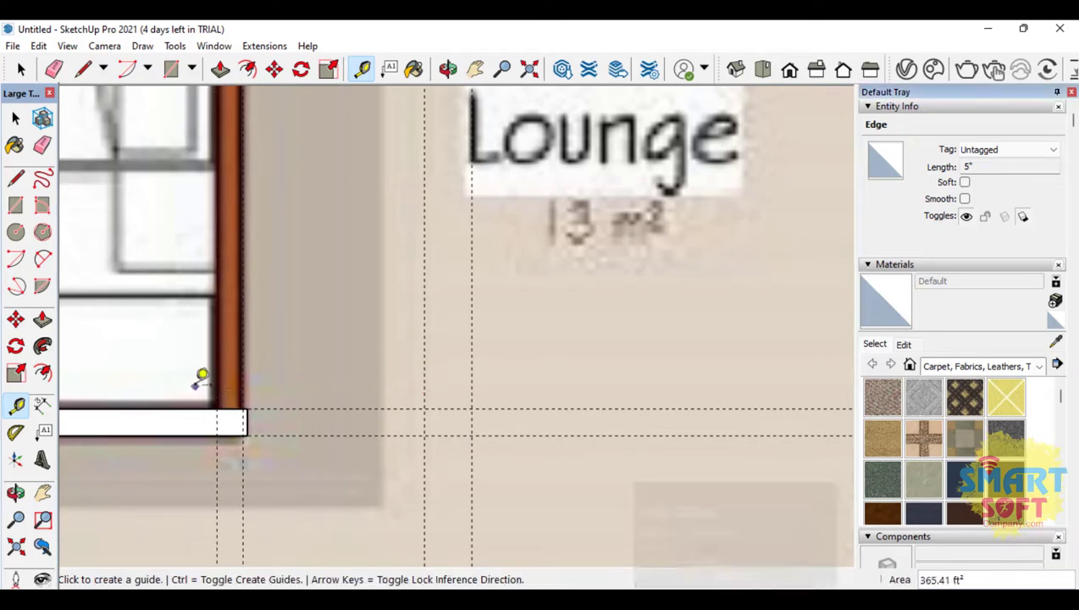
Draw a rectangle about 2 7/16" wide over the wall between Bedr 2 and the lounge, from the passage wall to the upper outer wall
left_click(17, 206)
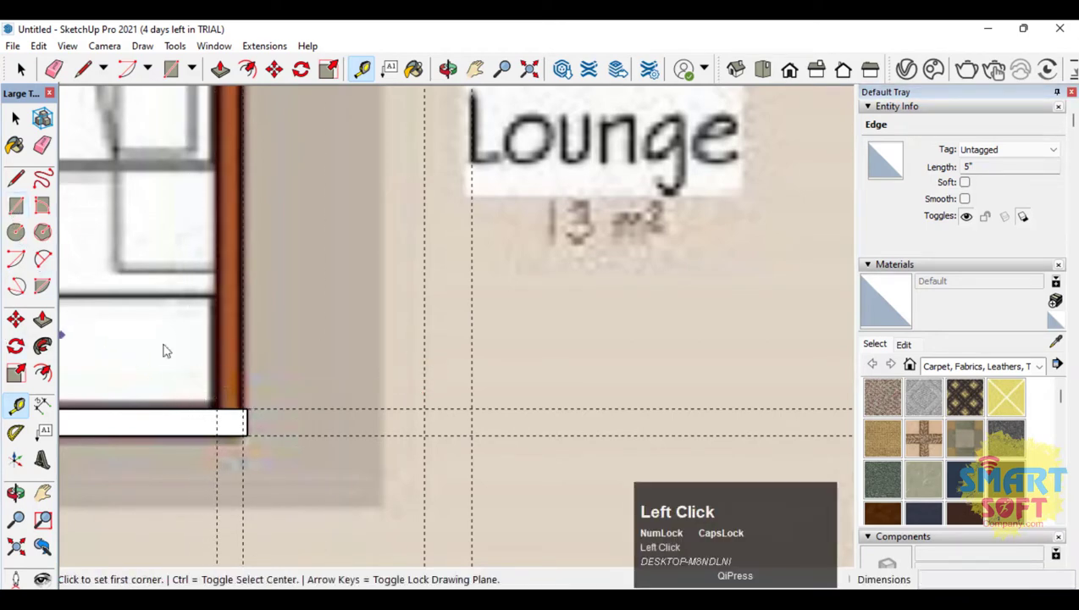
left_click(217, 409)
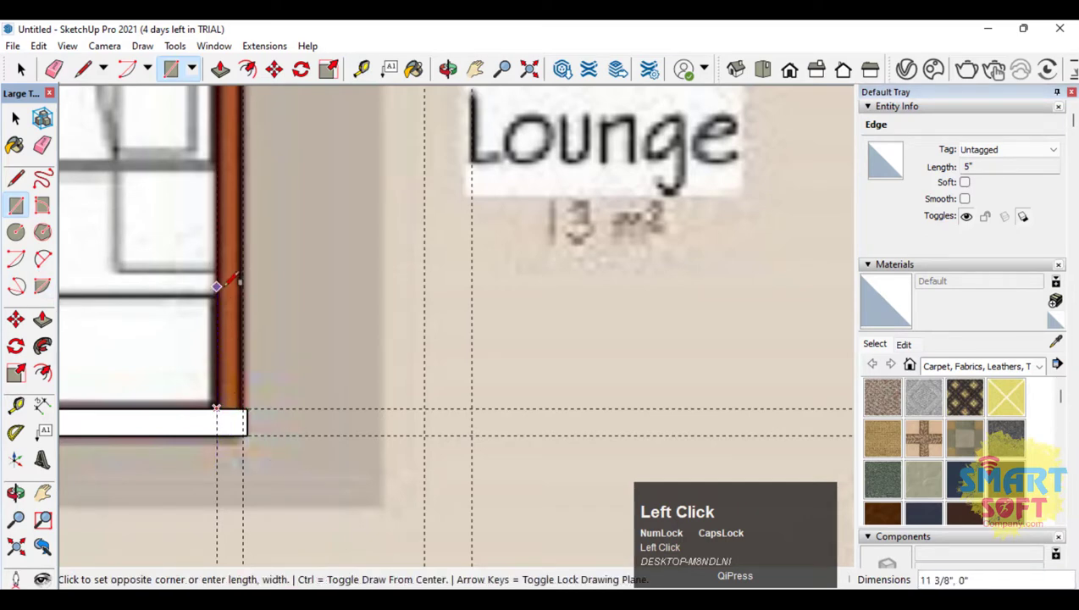
left_click(250, 248)
key("ctrl+z")
left_click(218, 407)
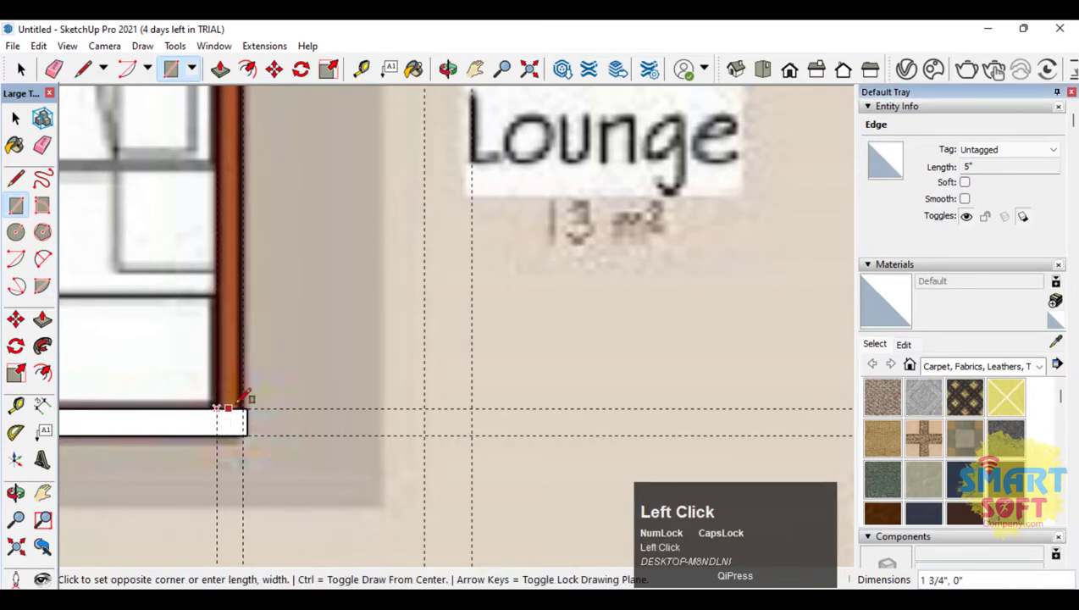
scroll(241, 107, "down", 1)
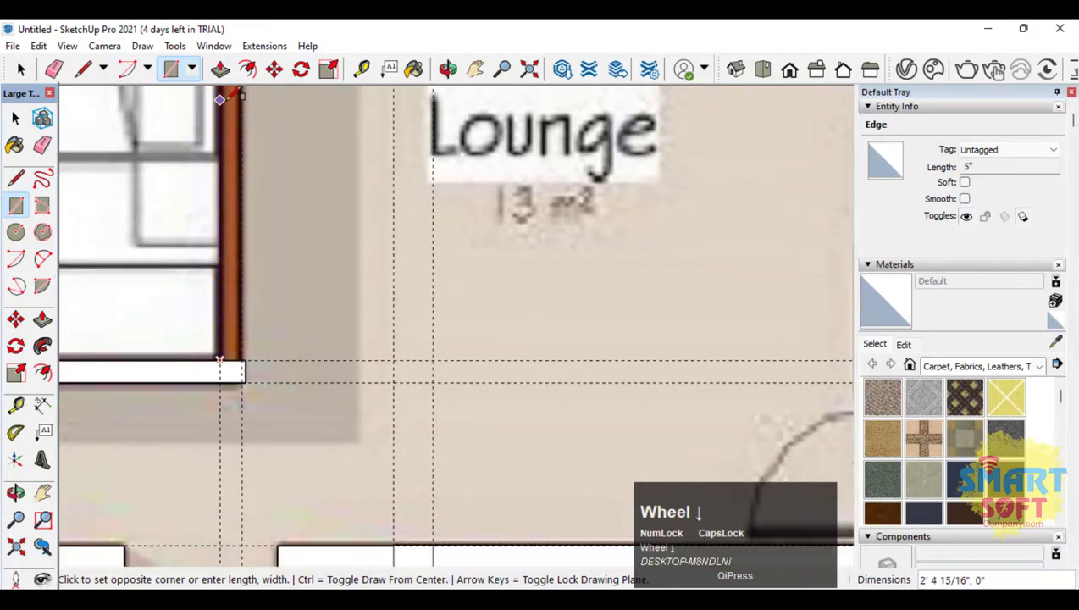
scroll(242, 123, "down", 3)
scroll(245, 364, "up", 5)
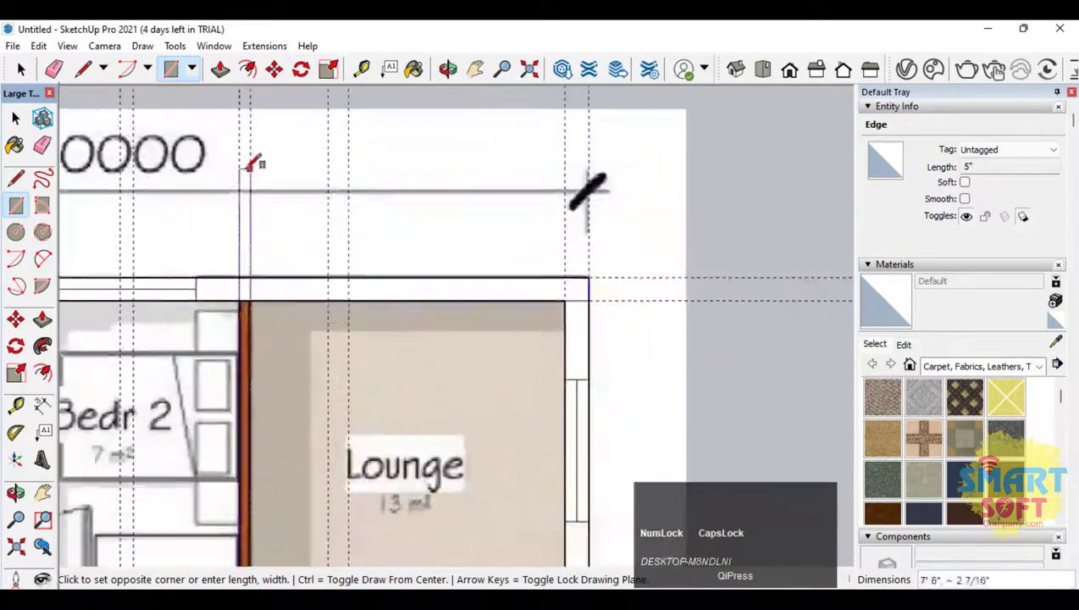
scroll(245, 365, "up", 2)
left_click(283, 325)
scroll(414, 316, "down", 6)
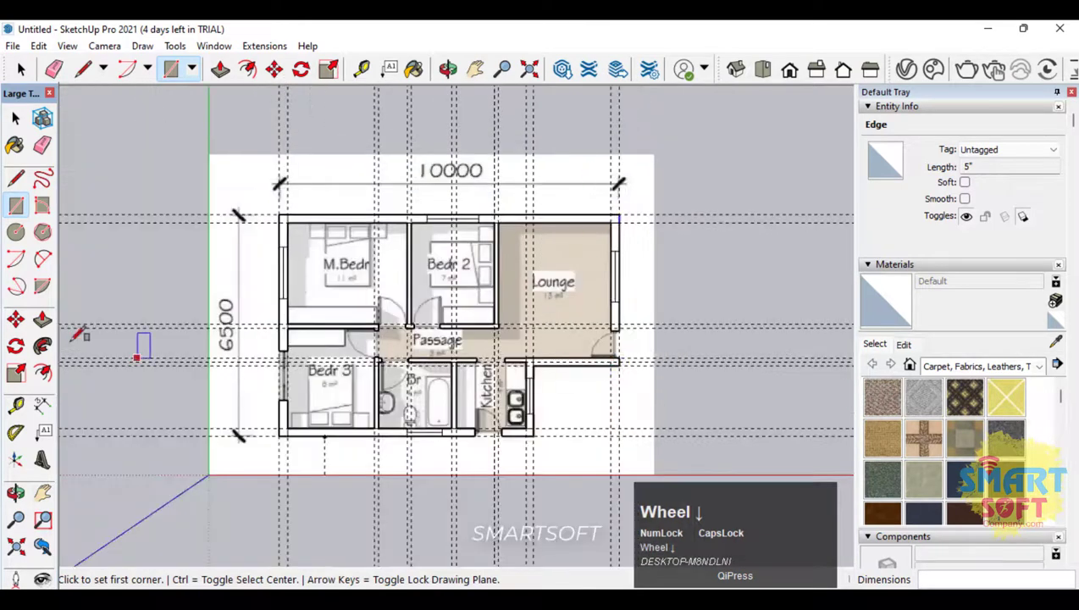
left_click(15, 119)
left_click(761, 391)
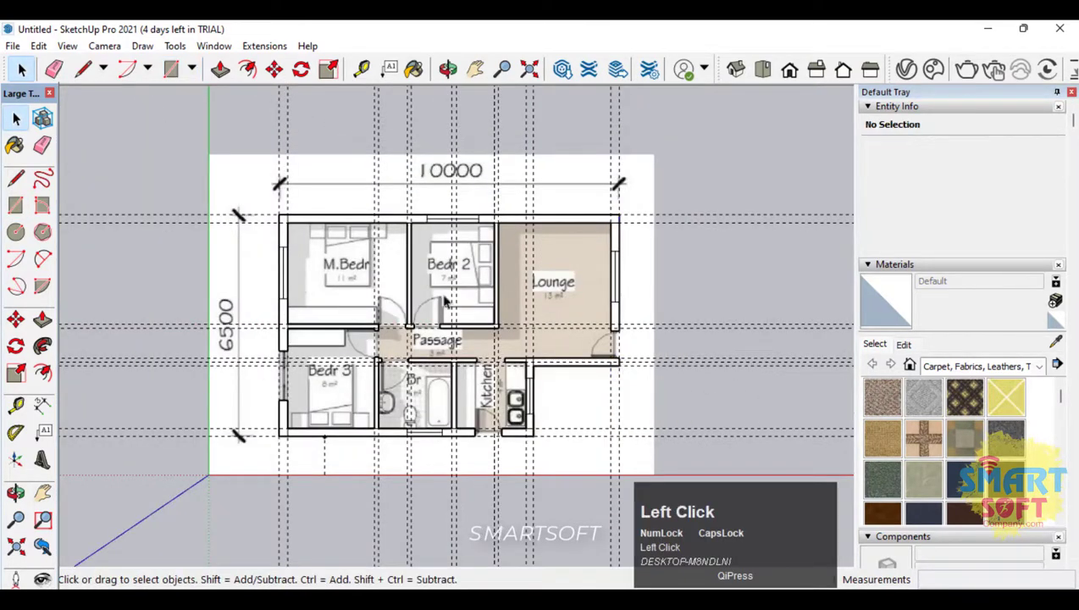
Draw a rectangle about 2' 5 13/16" by 5 1/4" over the Bedr 3 window and a centre line along its length
scroll(488, 305, "up", 2)
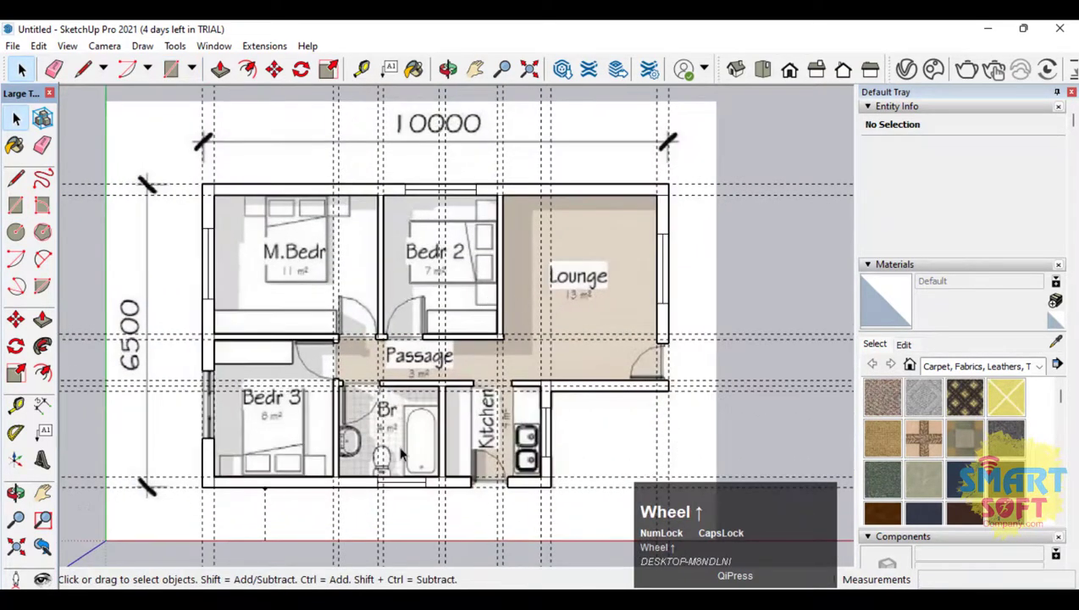
scroll(149, 432, "up", 3)
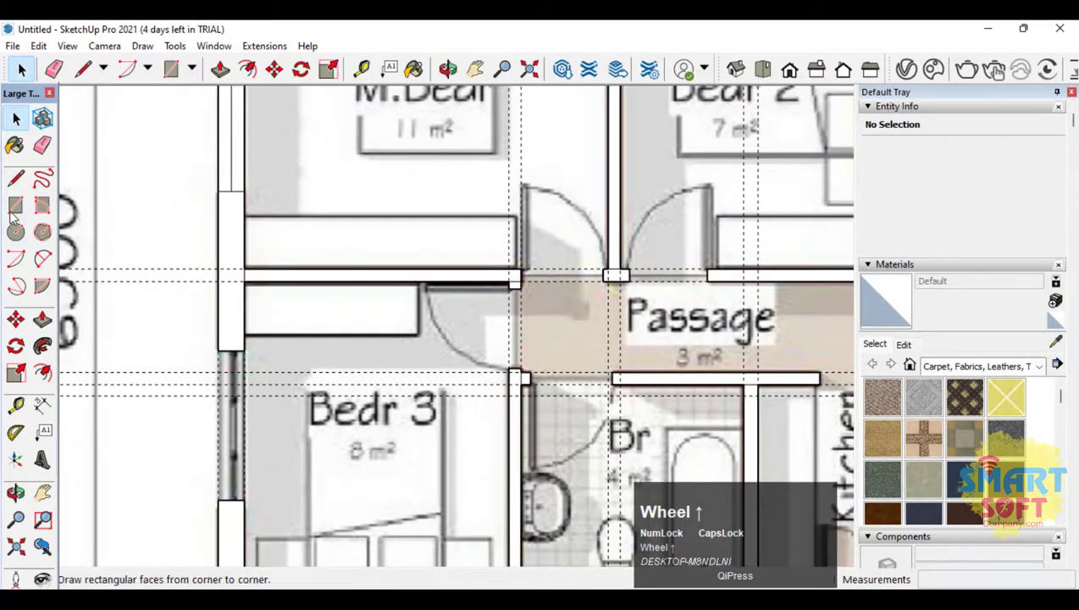
left_click(15, 205)
left_click(219, 349)
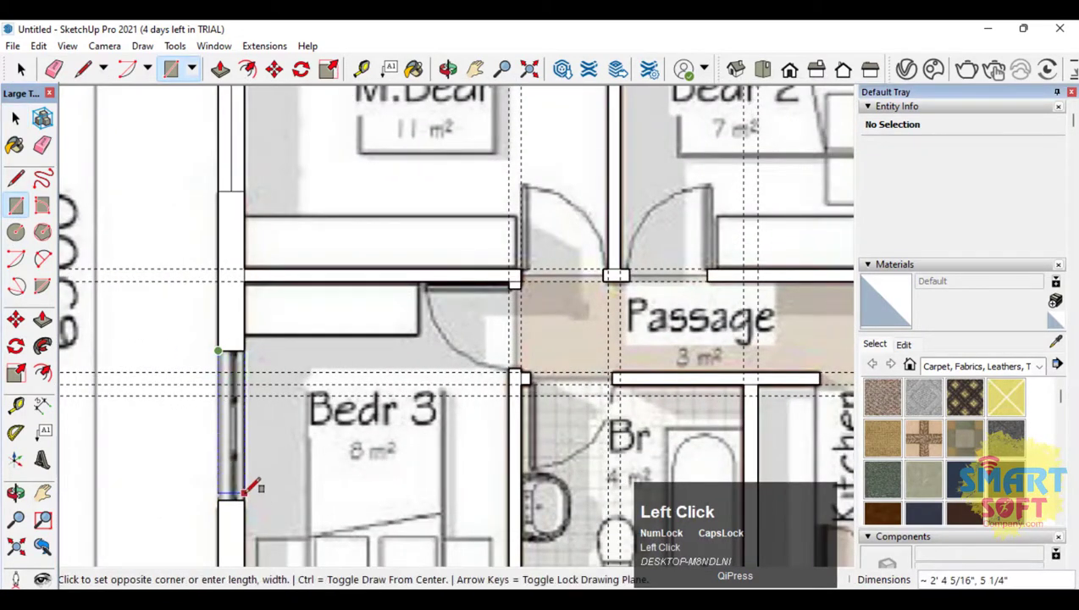
left_click(244, 491)
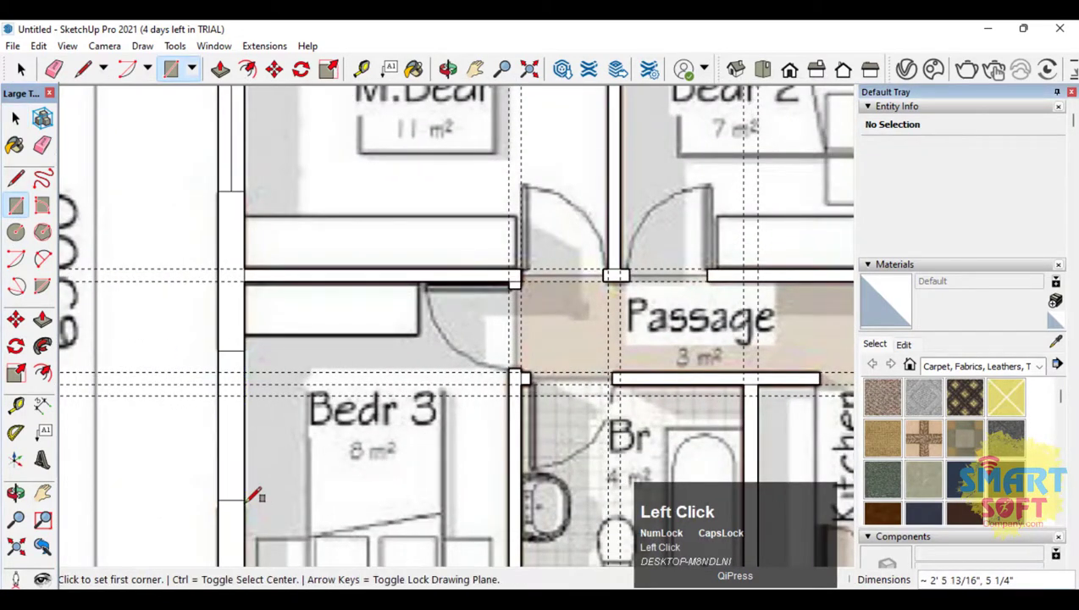
left_click(15, 178)
left_click(231, 352)
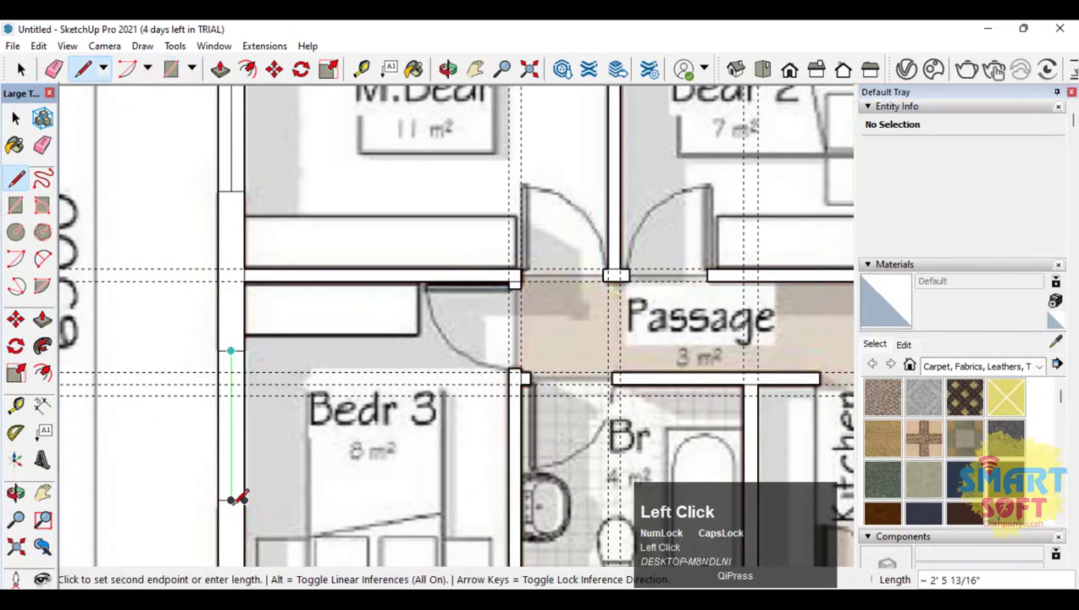
left_click(232, 500)
Move the floor plan image about 18' 10 1/4" off the traced walls, placing it just above them
scroll(231, 501, "down", 4)
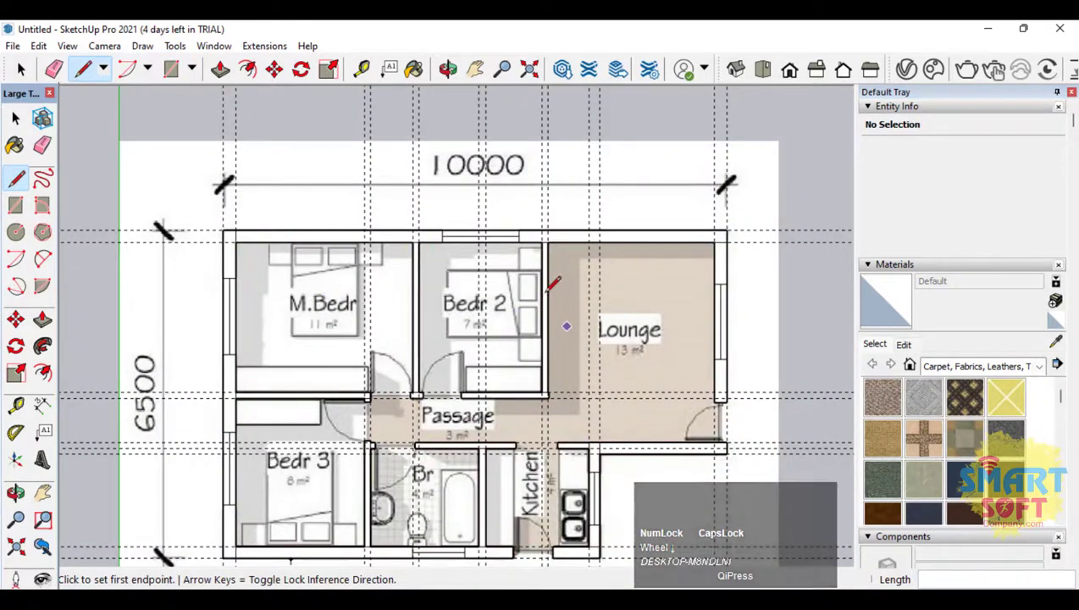
scroll(546, 297, "down", 2)
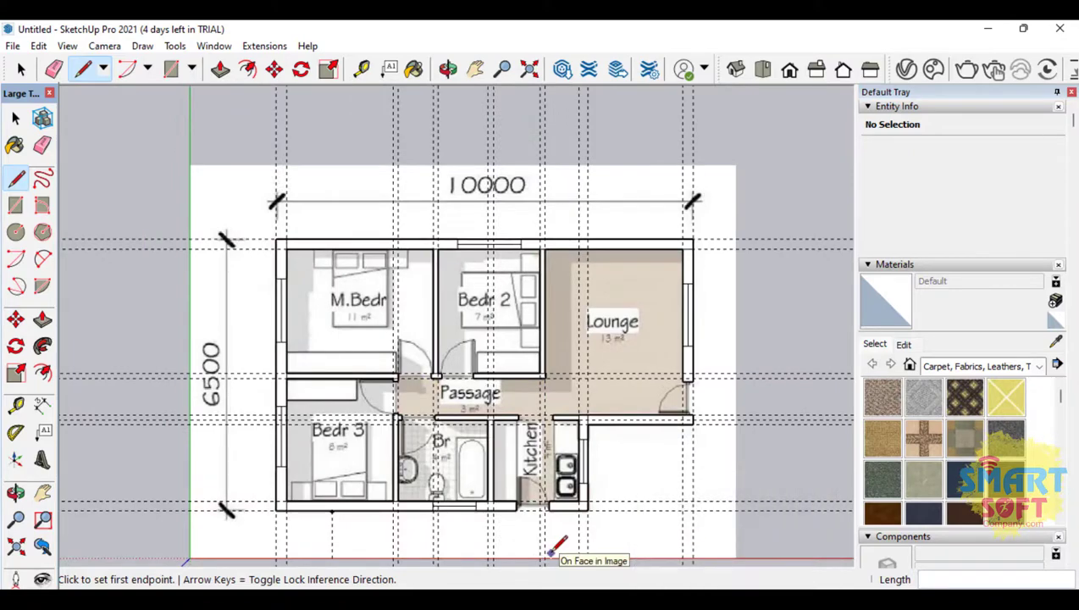
scroll(305, 424, "up", 2)
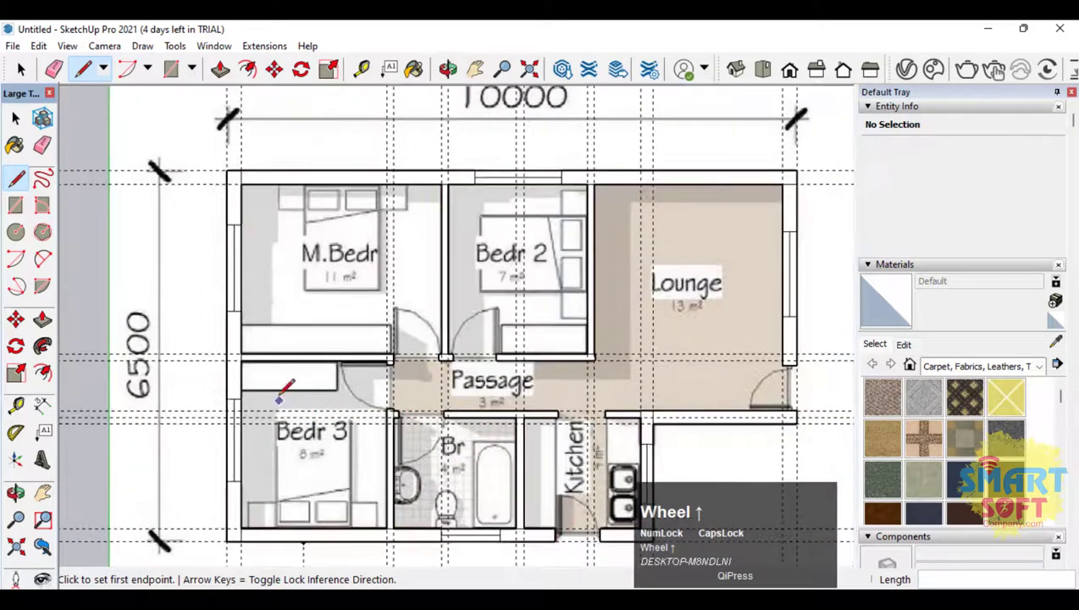
scroll(479, 354, "down", 3)
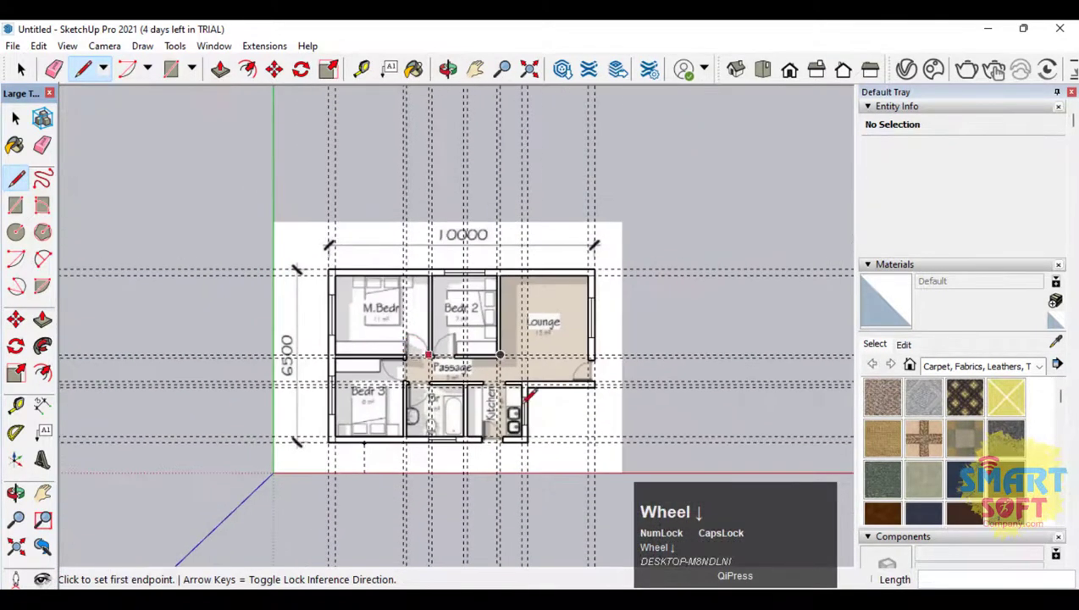
scroll(74, 210, "up", 2)
left_click(15, 118)
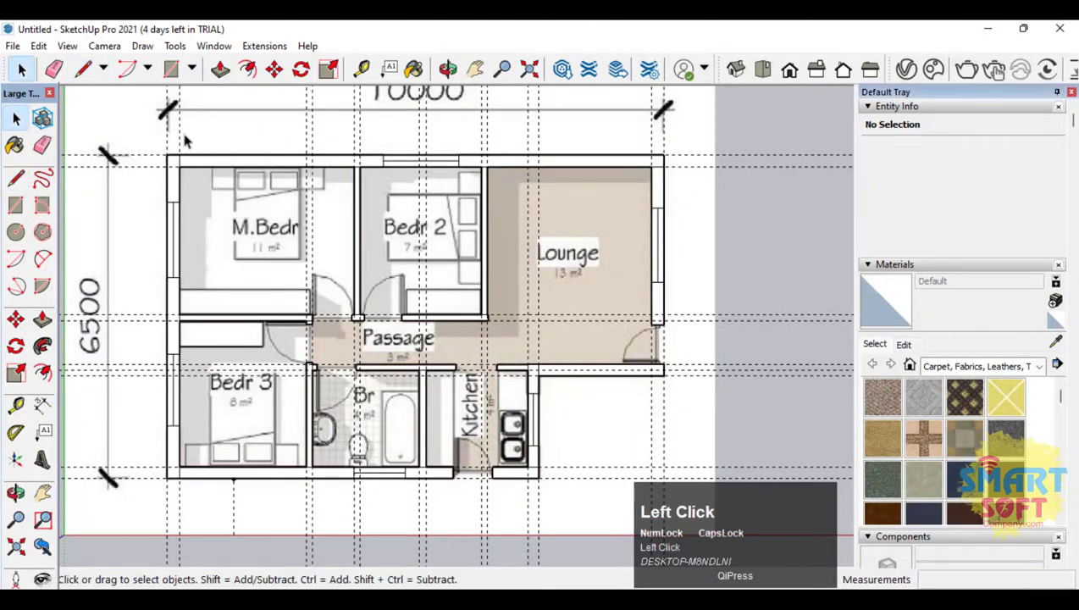
left_click(316, 153)
scroll(315, 149, "down", 3)
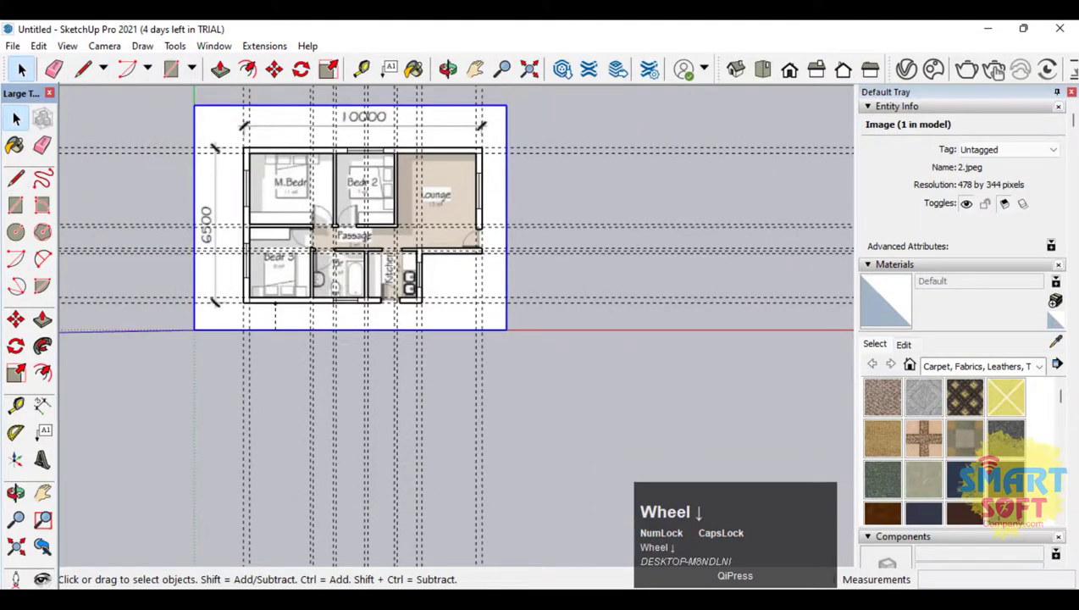
left_click(15, 319)
scroll(294, 454, "down", 2)
left_click(342, 257)
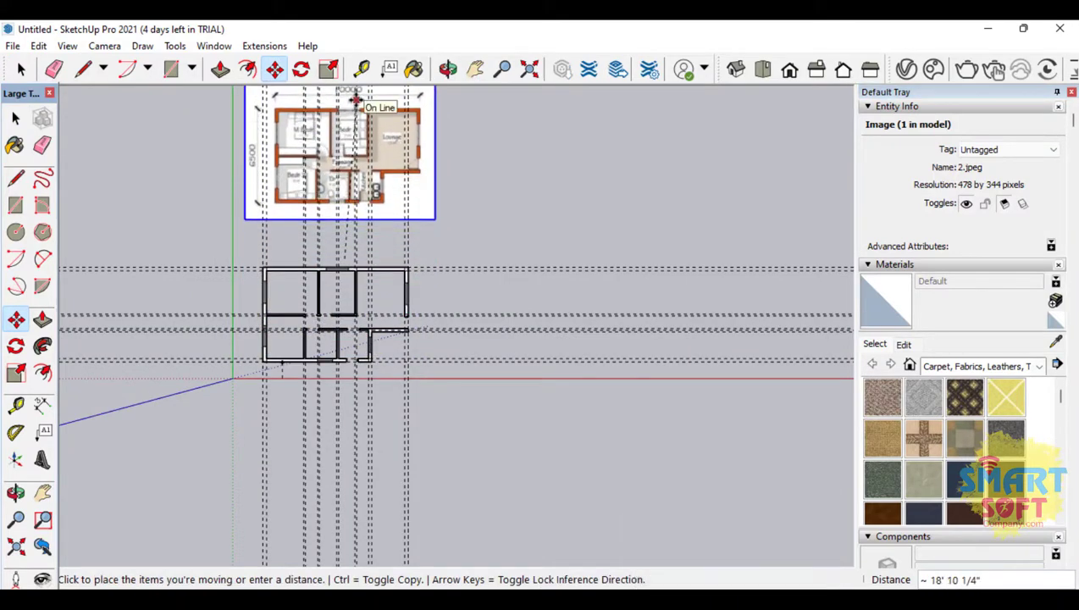
left_click(356, 100)
Hide the drawing axes and all guides
left_click(44, 48)
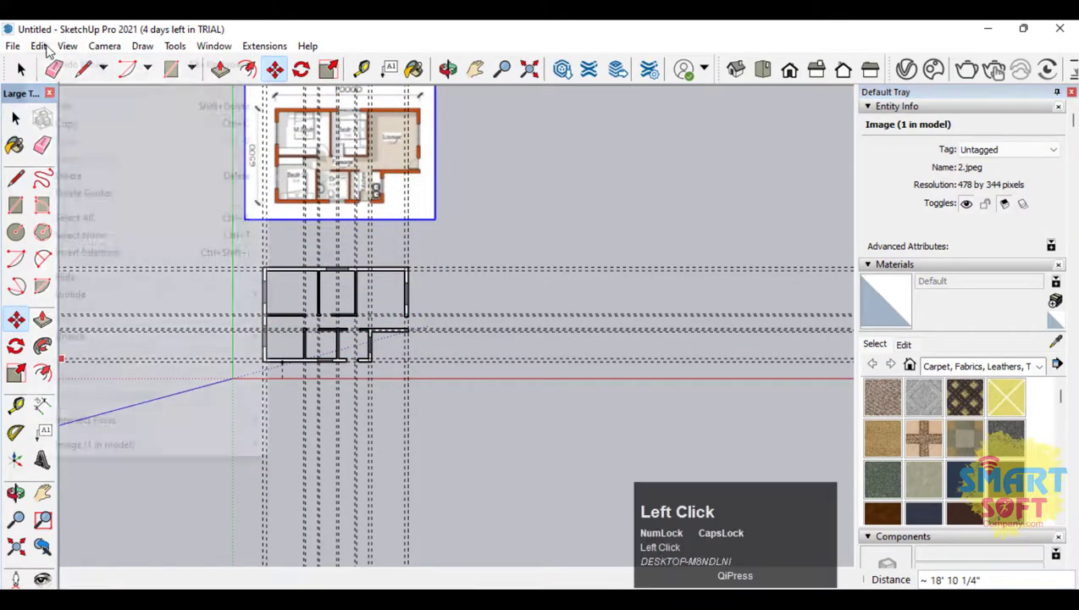
mouse_move(62, 51)
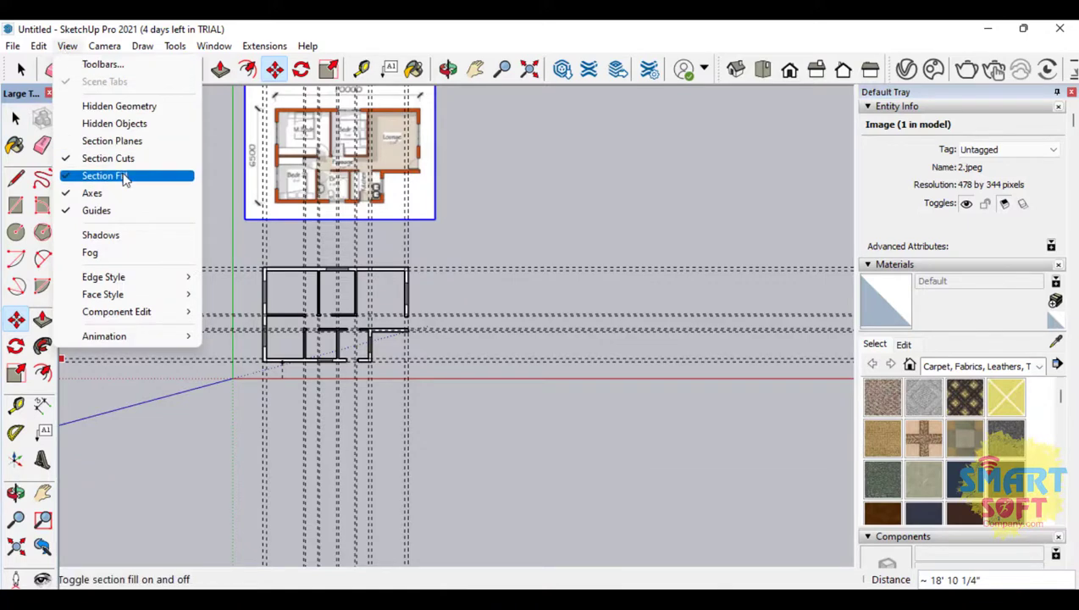
left_click(158, 193)
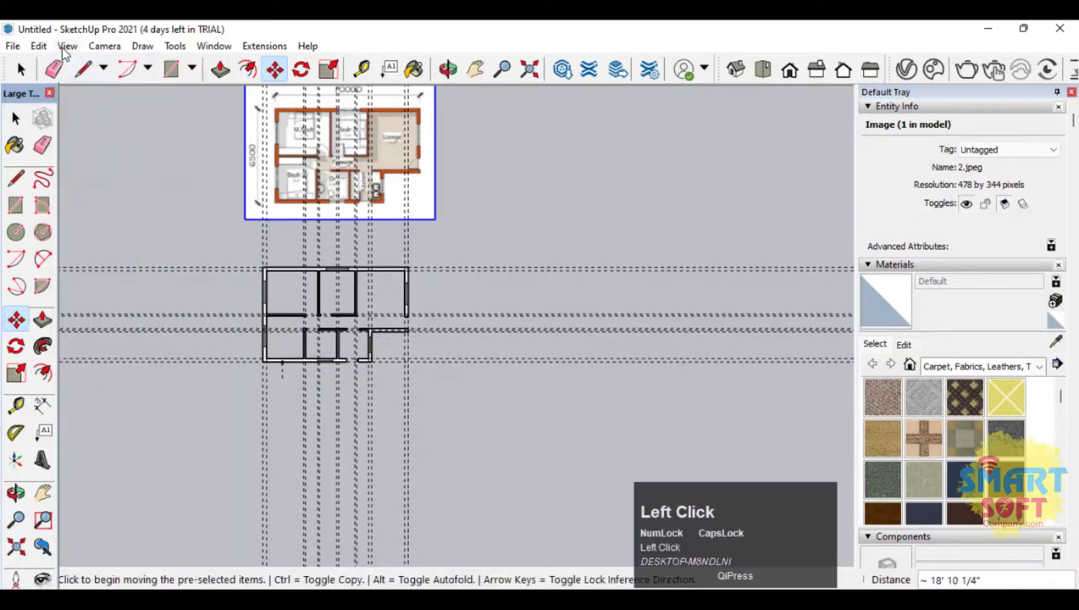
left_click(40, 47)
mouse_move(67, 49)
left_click(138, 208)
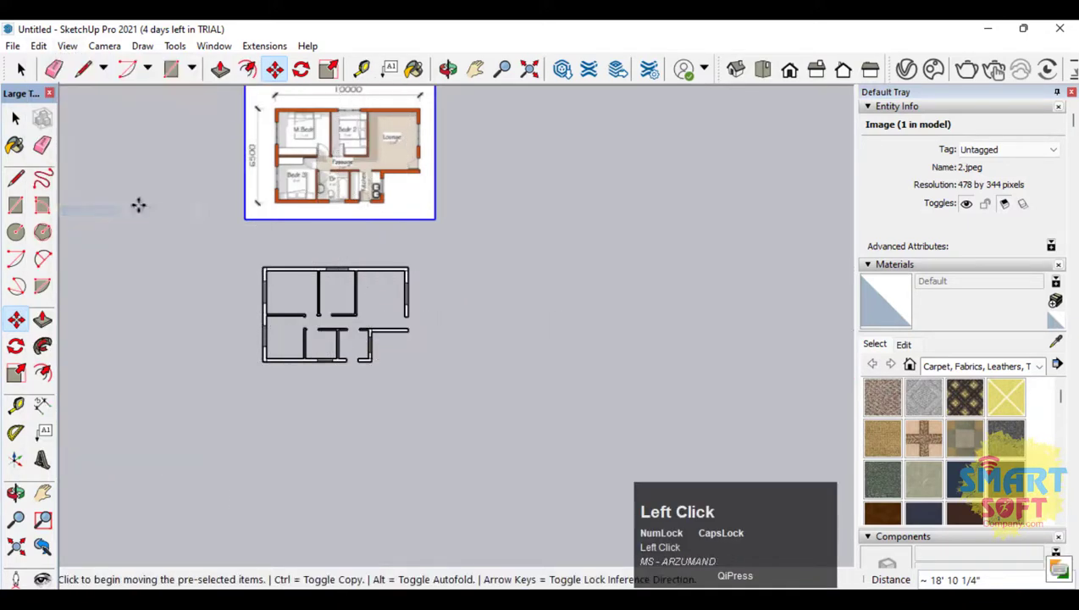
Erase the lounge window's centre line and the edge across the outer wall corner above it
scroll(189, 330, "up", 1)
scroll(314, 302, "up", 6)
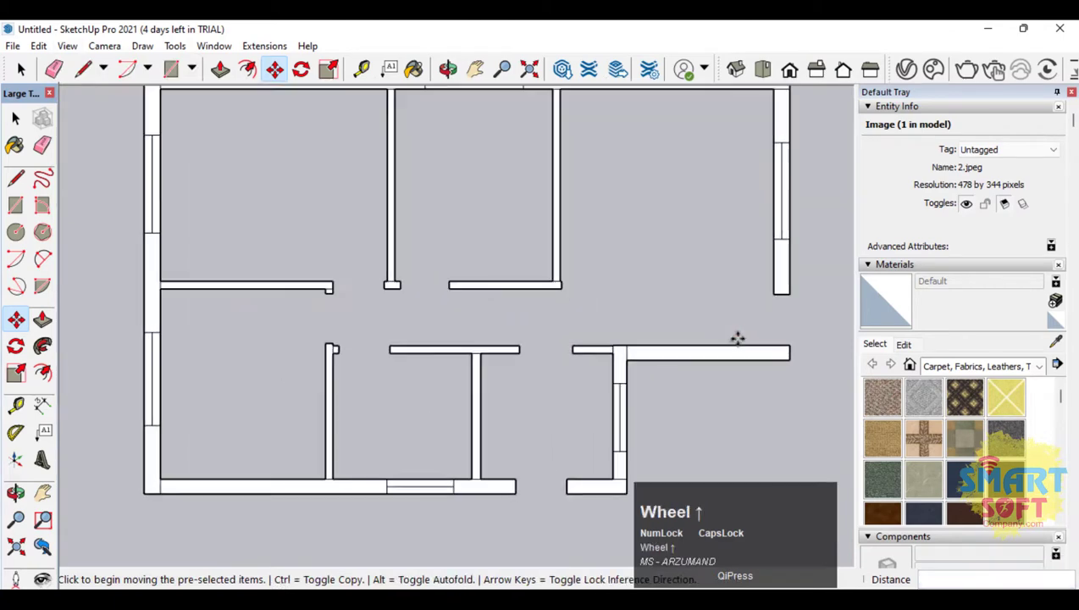
left_click(15, 493)
scroll(436, 352, "down", 5)
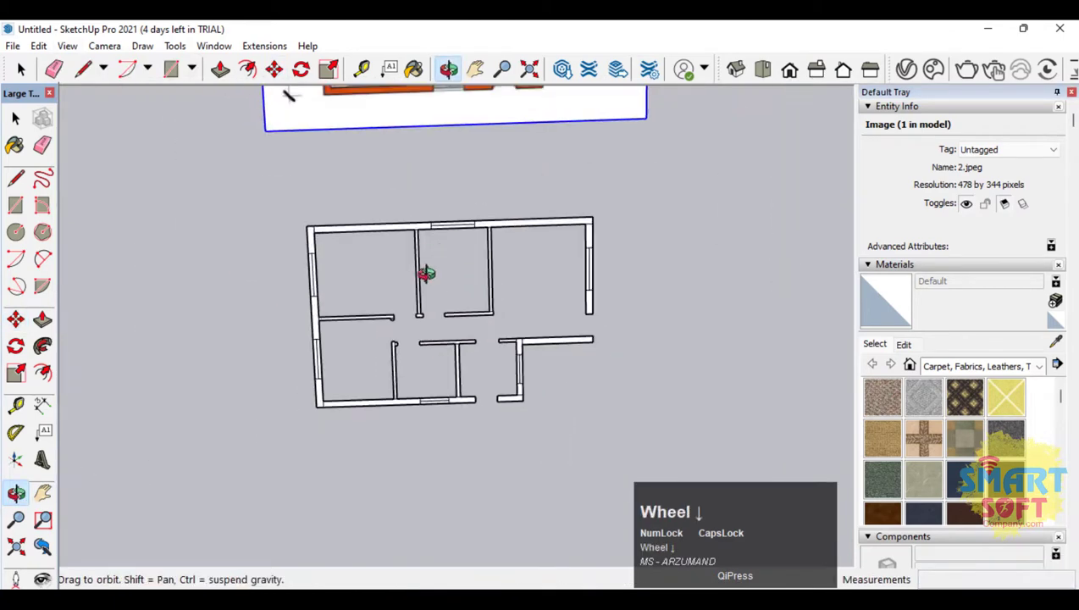
left_click_drag(424, 272, 564, 357)
scroll(677, 285, "up", 2)
left_click_drag(677, 284, 655, 301)
scroll(593, 272, "up", 4)
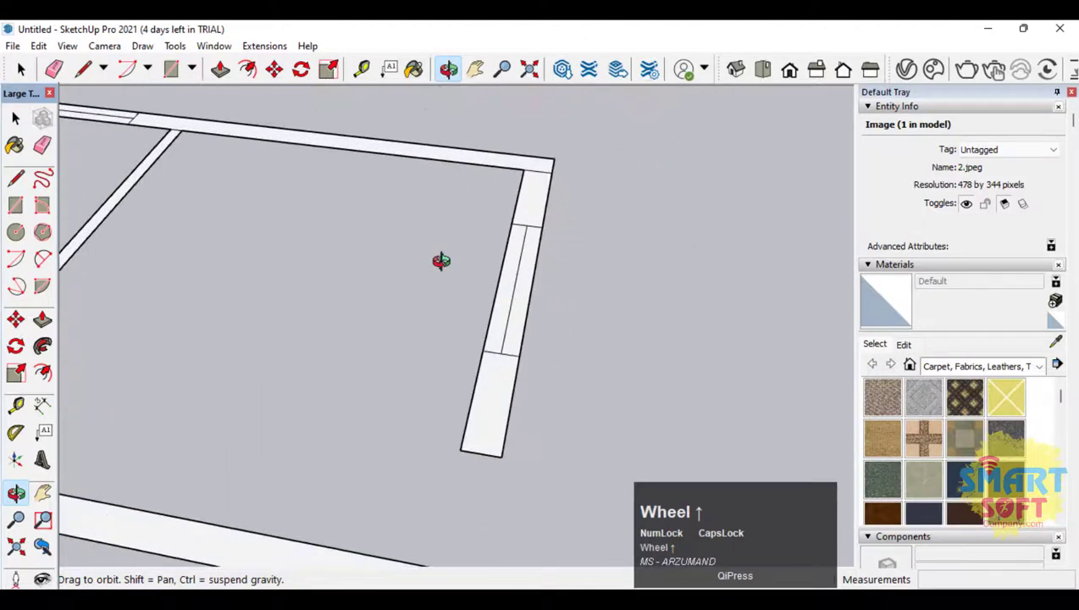
scroll(445, 262, "up", 2)
scroll(279, 292, "down", 2)
scroll(499, 176, "up", 4)
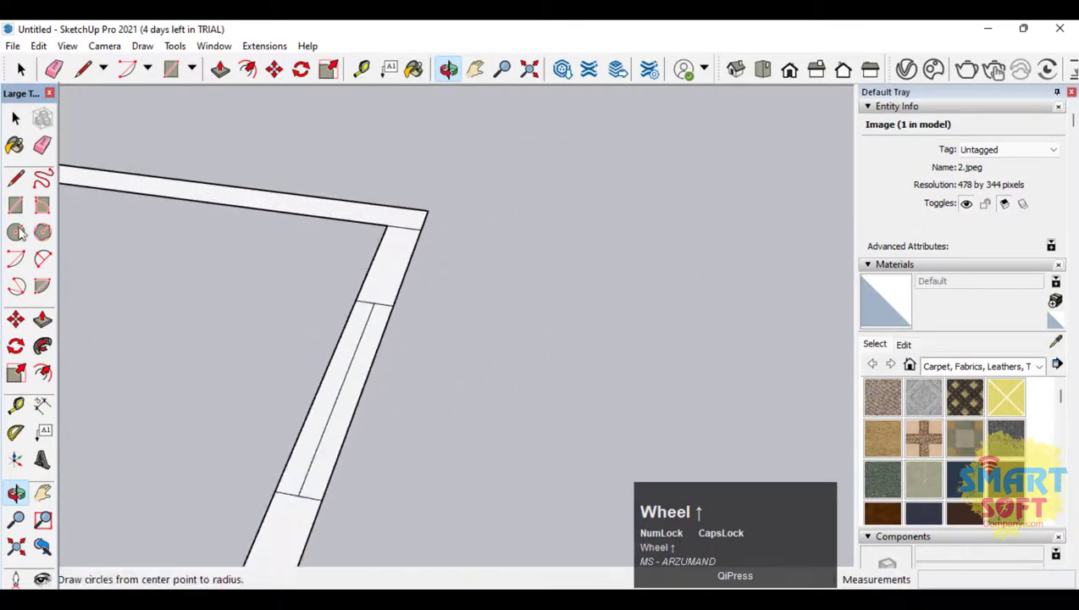
left_click(42, 146)
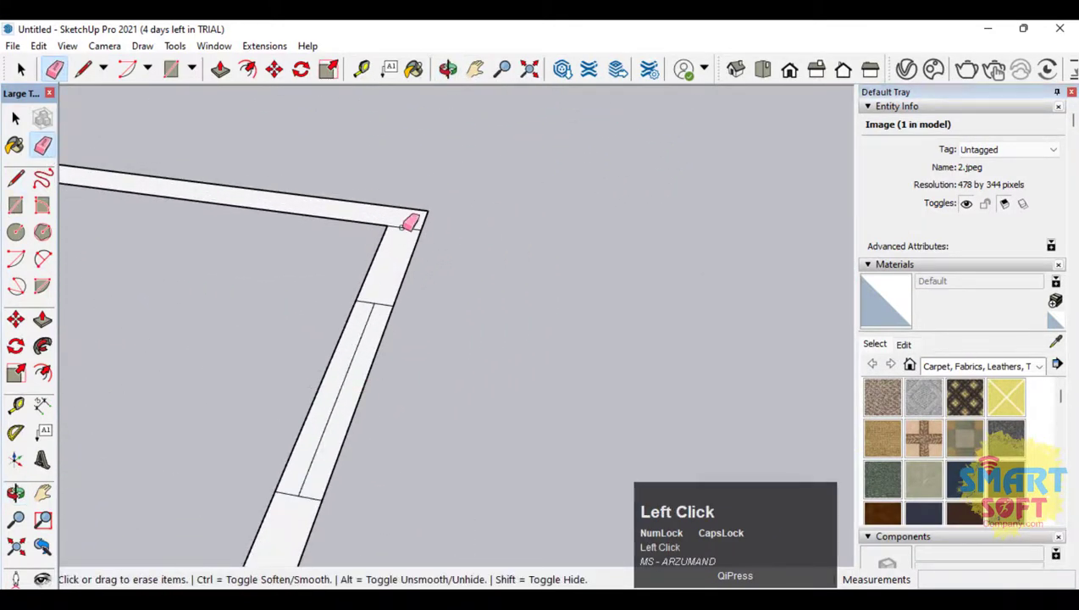
left_click_drag(393, 299, 373, 315)
left_click_drag(431, 217, 409, 229)
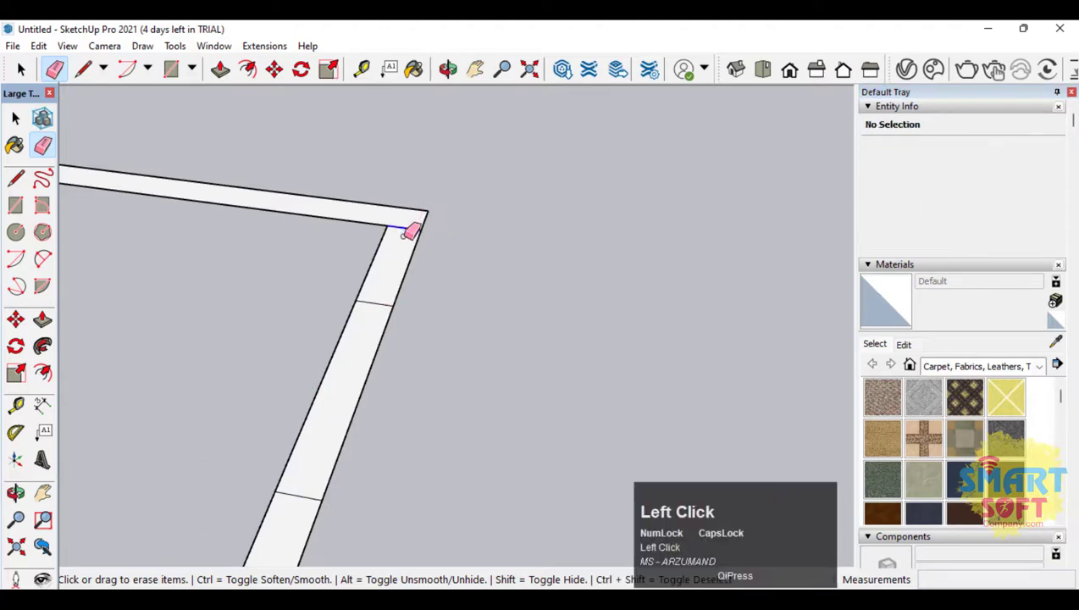
Erase the Bedr 2 window's centre line and the joint edges at the ends of the wall between Bedr 2 and the lounge
scroll(600, 222, "down", 2)
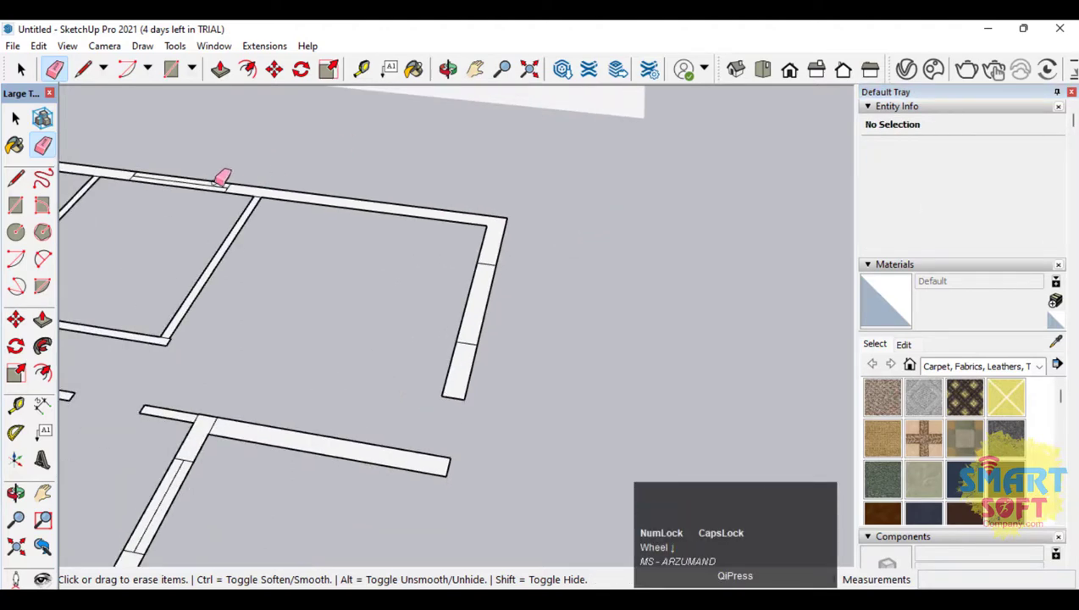
scroll(465, 208, "down", 2)
scroll(128, 161, "down", 2)
scroll(129, 150, "up", 4)
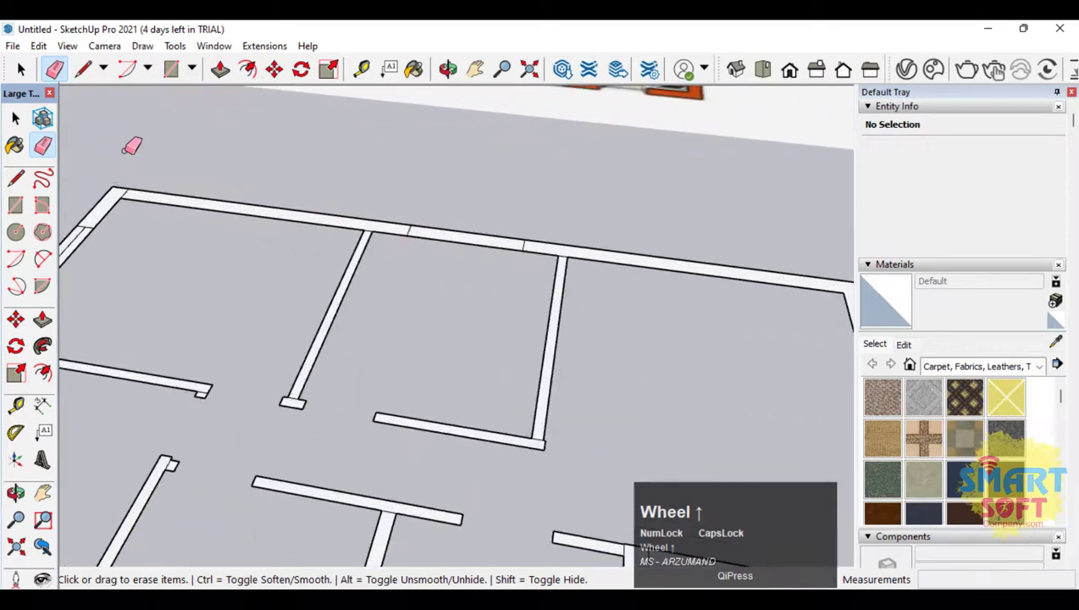
scroll(595, 239, "up", 2)
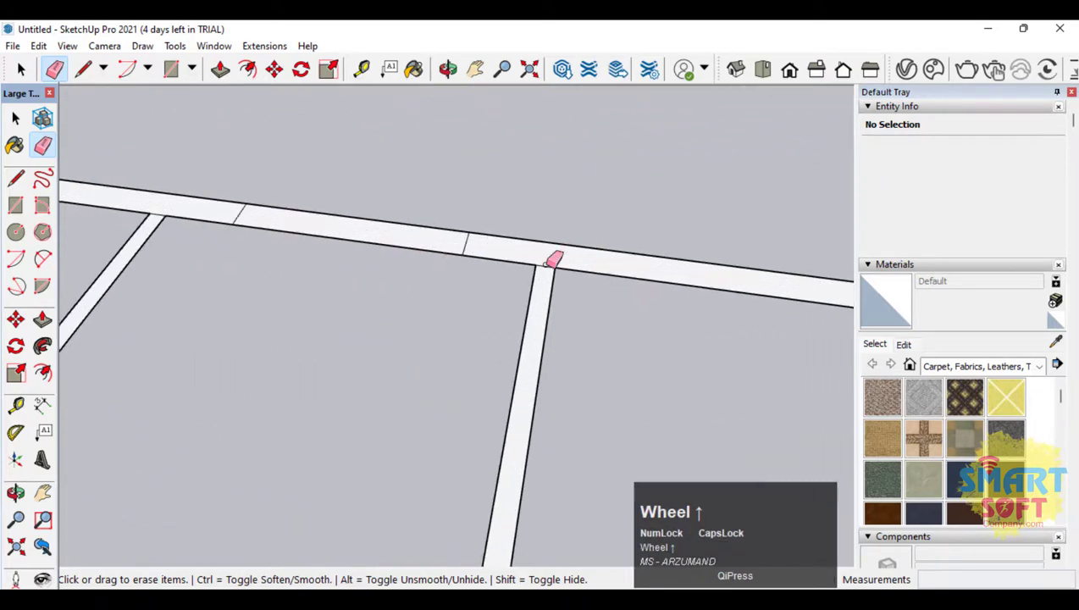
scroll(555, 254, "down", 1)
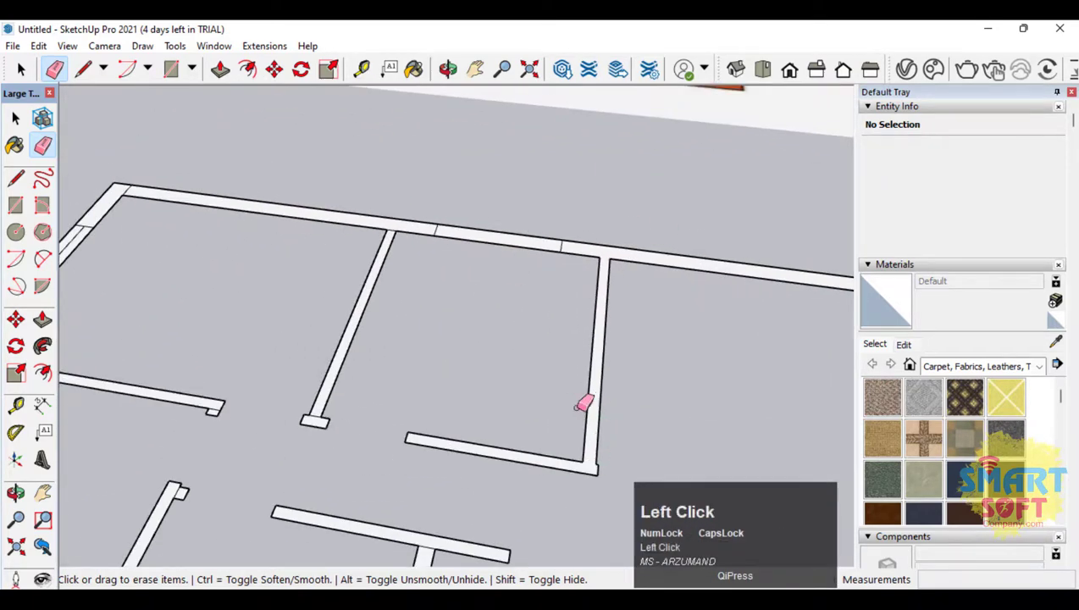
Erase the joint edges at both ends of the M.Bedr–Bedr 2 wall and at the neighbouring M.Bedr door stub
scroll(399, 225, "up", 2)
scroll(674, 260, "down", 1)
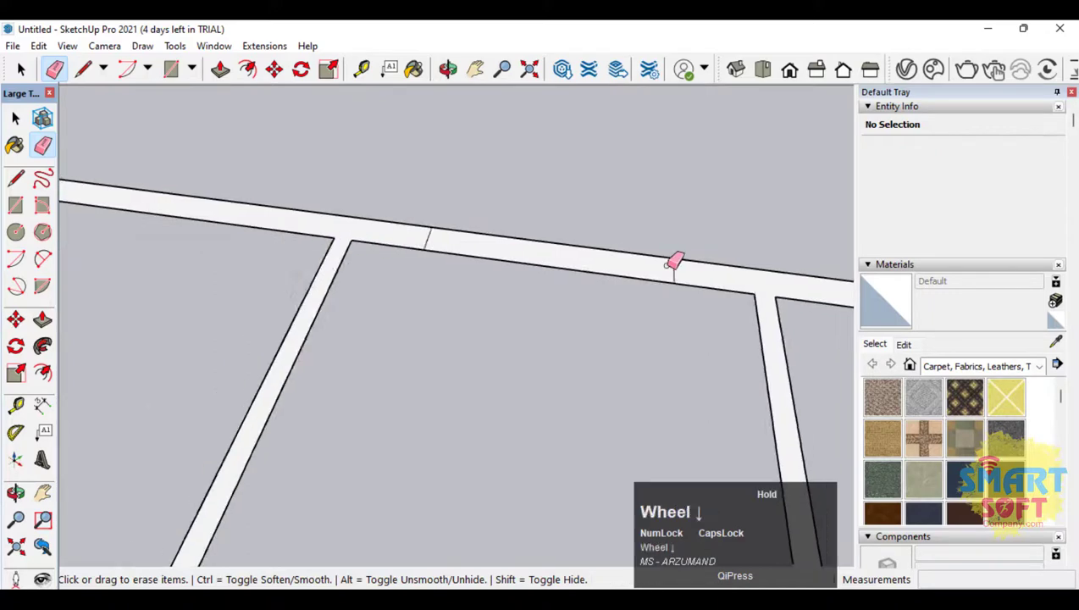
scroll(509, 477, "down", 2)
scroll(380, 468, "up", 3)
scroll(550, 432, "down", 3)
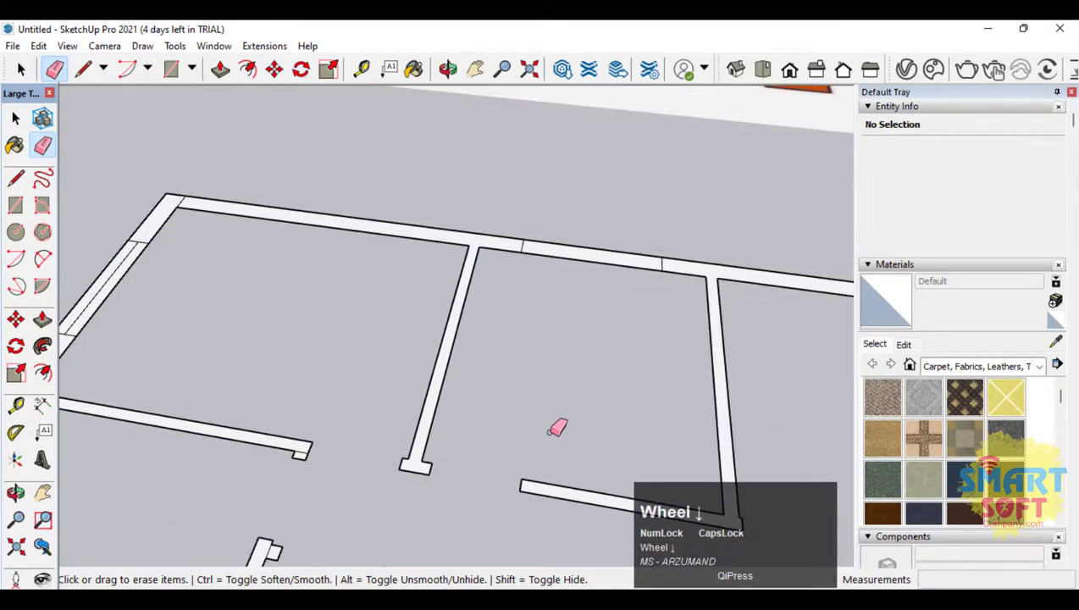
scroll(337, 428, "up", 4)
scroll(450, 405, "down", 5)
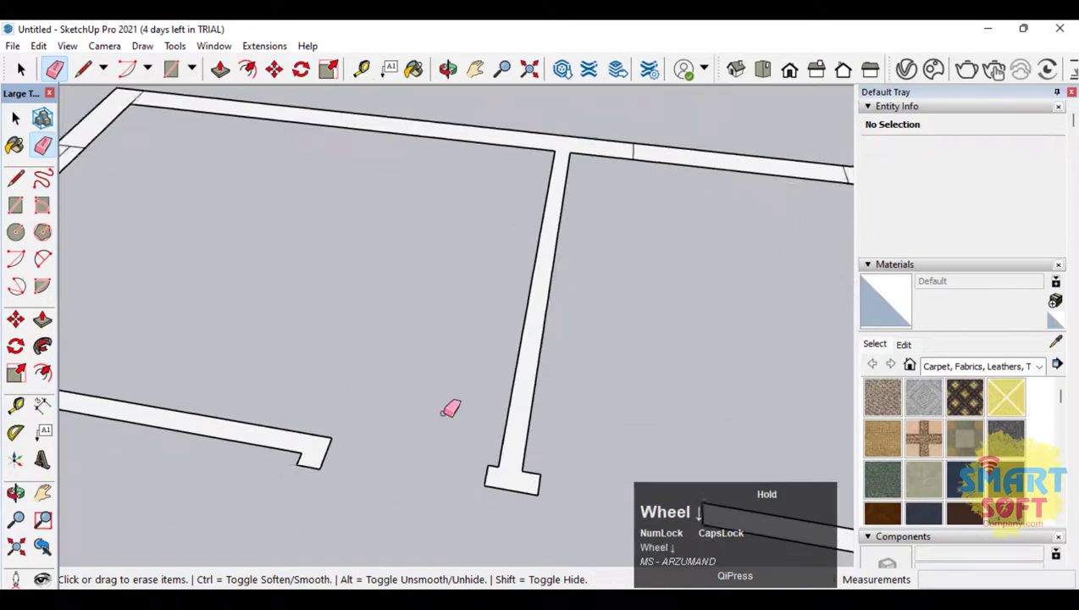
Erase the centre lines of the M.Bedr and Bedr 3 windows, the M.Bedr outer corner edge and the joint of the wall between these rooms
scroll(228, 182, "up", 3)
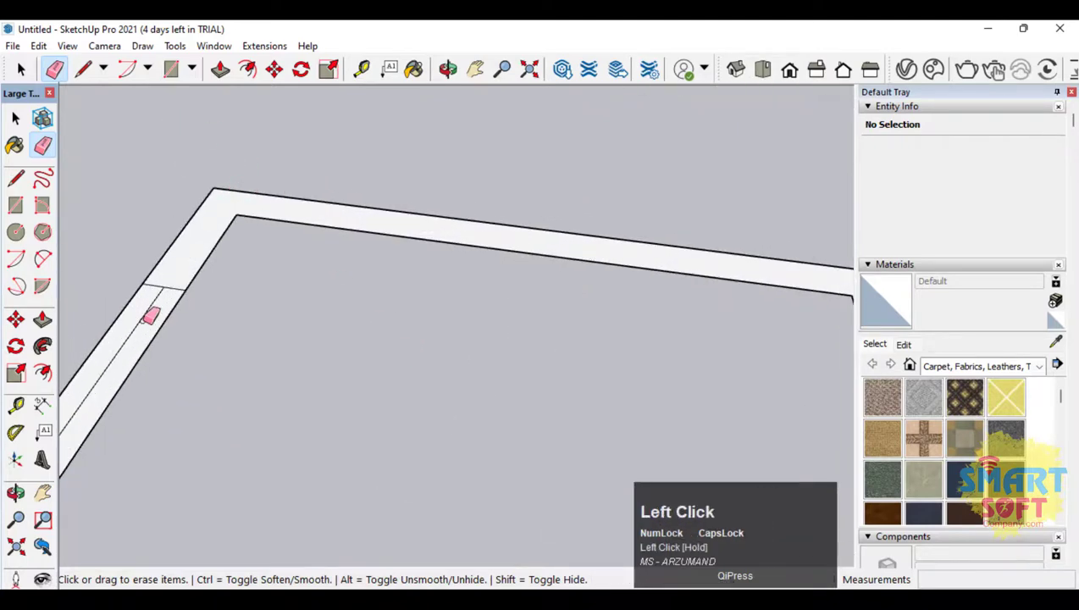
scroll(132, 446, "down", 3)
scroll(175, 480, "up", 3)
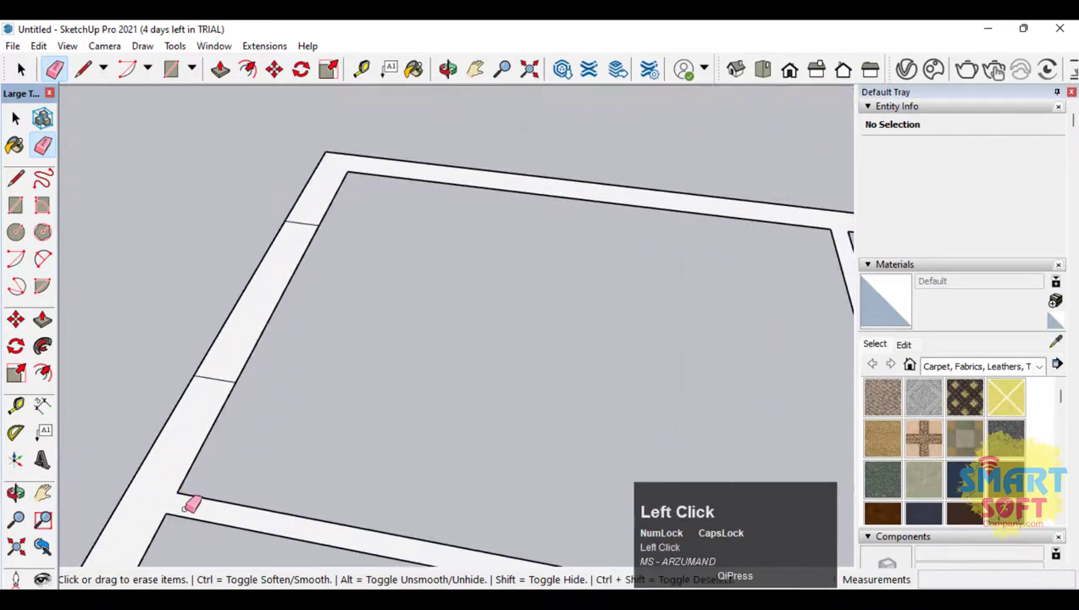
scroll(190, 507, "down", 5)
scroll(313, 451, "up", 4)
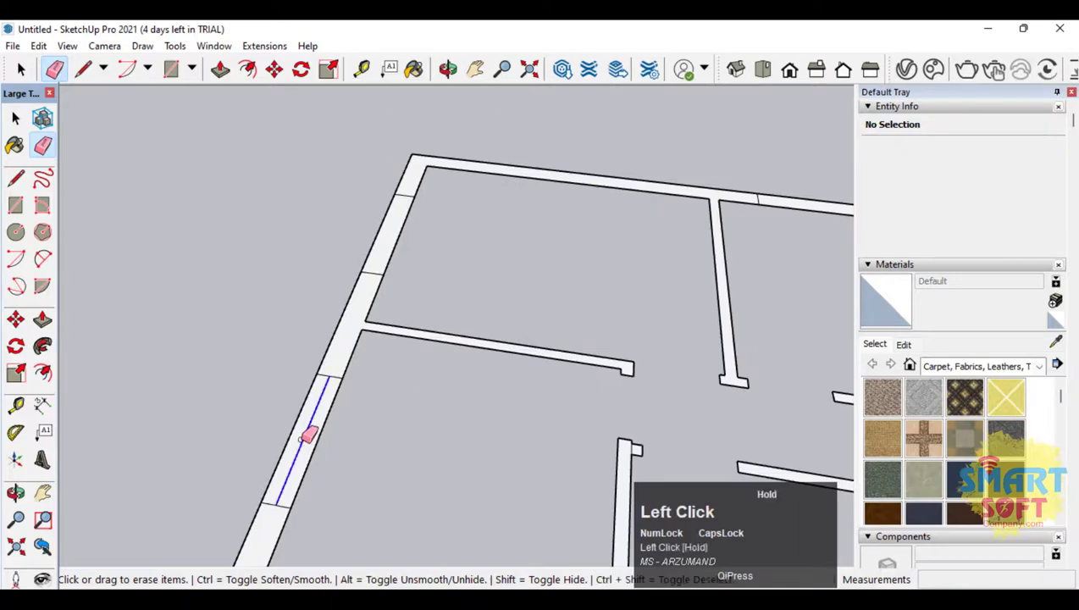
Erase the edges at Bedr 3's lower outer corner and at both ends of the wall between Bedr 3 and the bathroom
scroll(373, 462, "down", 4)
scroll(455, 343, "up", 4)
scroll(521, 356, "up", 4)
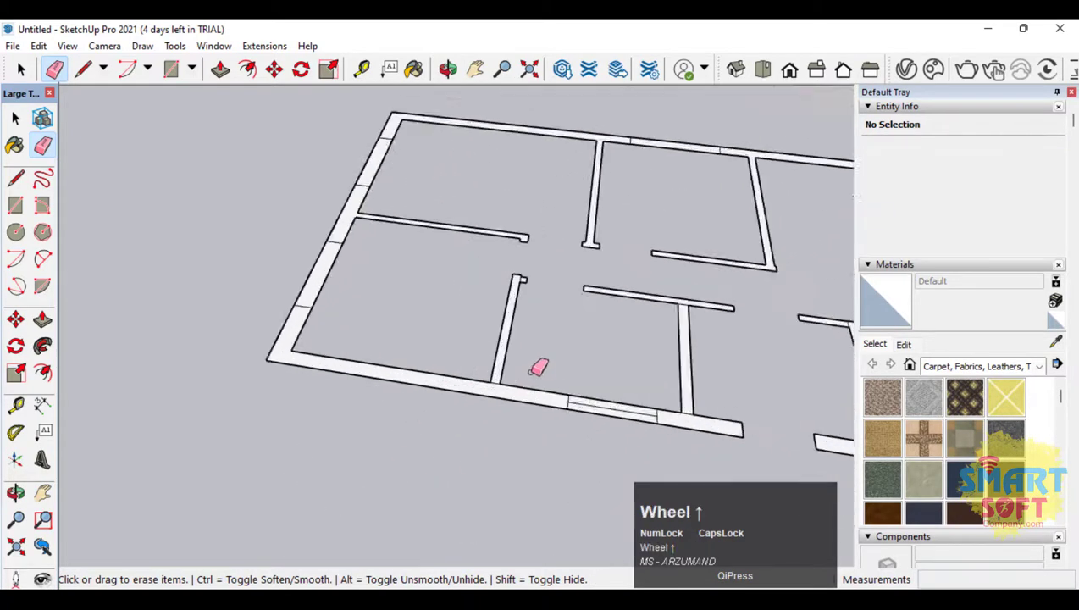
scroll(405, 364, "down", 2)
scroll(415, 347, "up", 3)
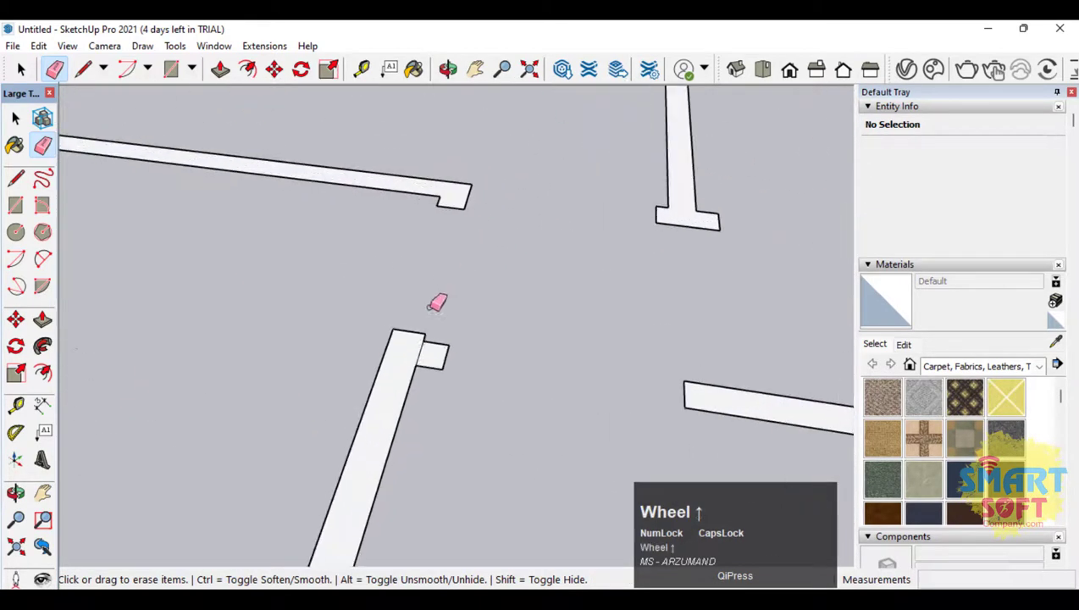
scroll(415, 271, "down", 5)
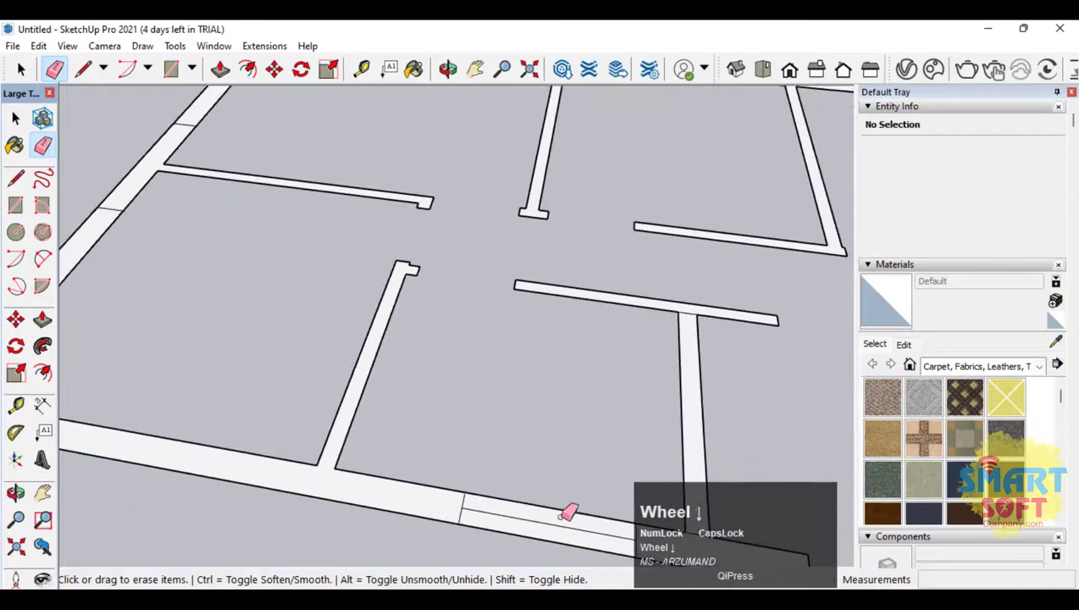
Erase the bathroom window's centre line and the joint edges at both ends of the wall between the bathroom and the kitchen
left_click_drag(568, 517, 567, 519)
scroll(288, 482, "down", 3)
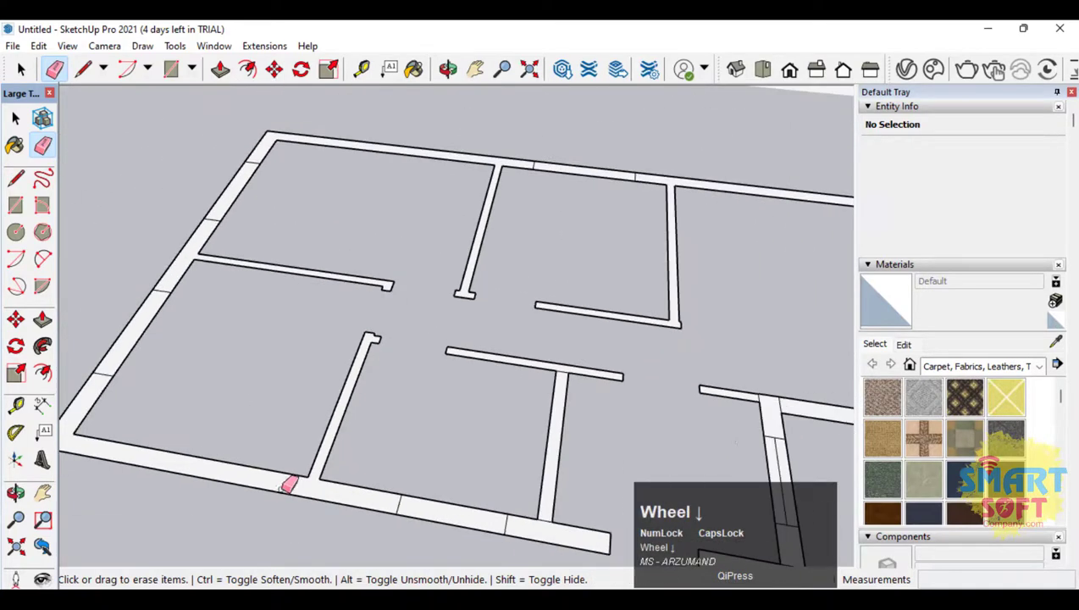
scroll(289, 482, "up", 4)
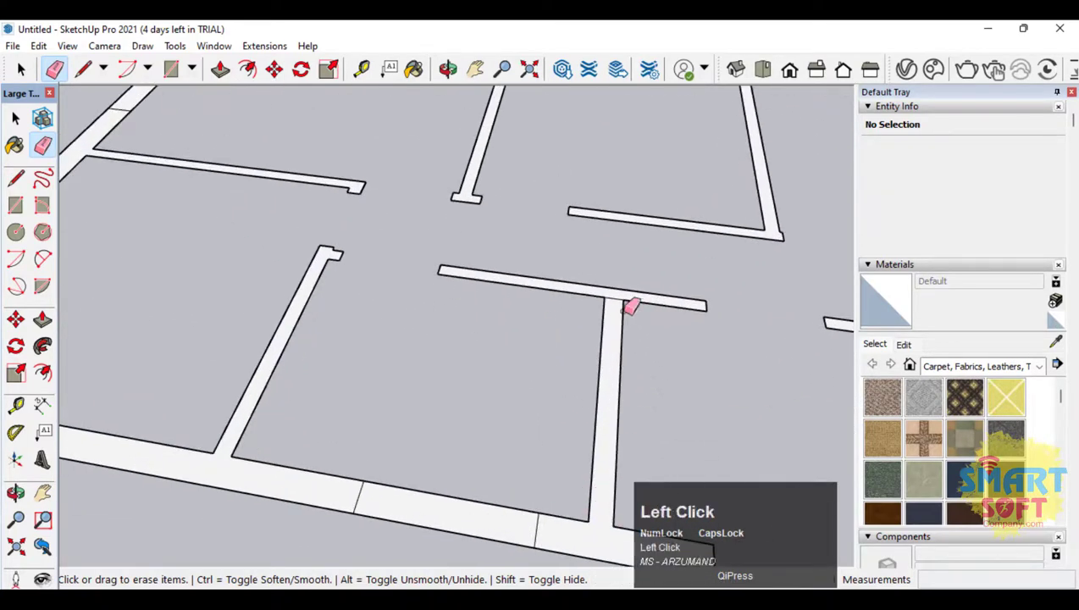
scroll(423, 339, "down", 3)
scroll(671, 397, "up", 3)
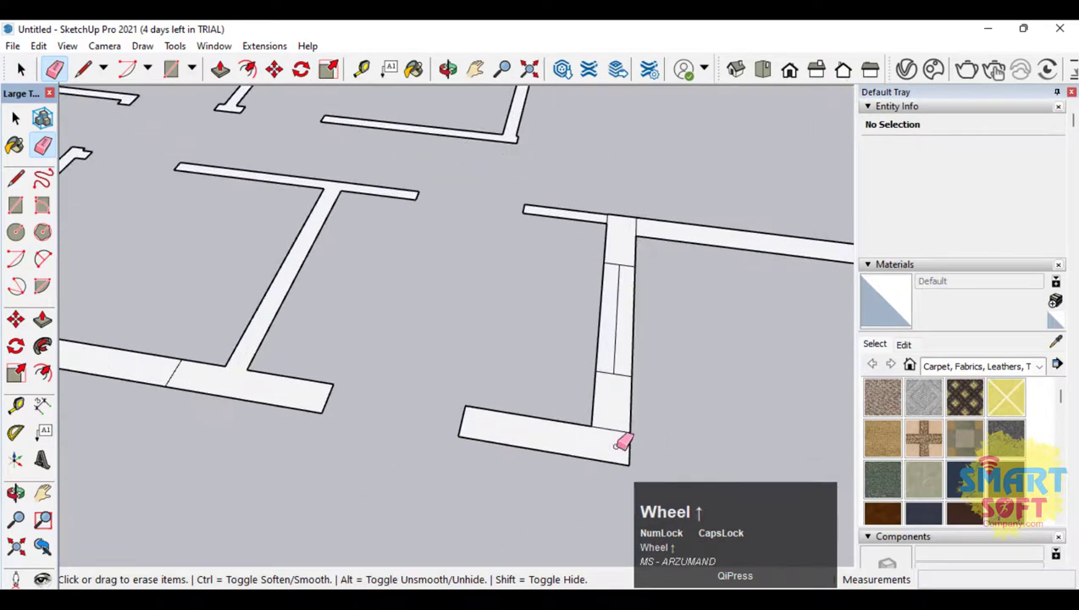
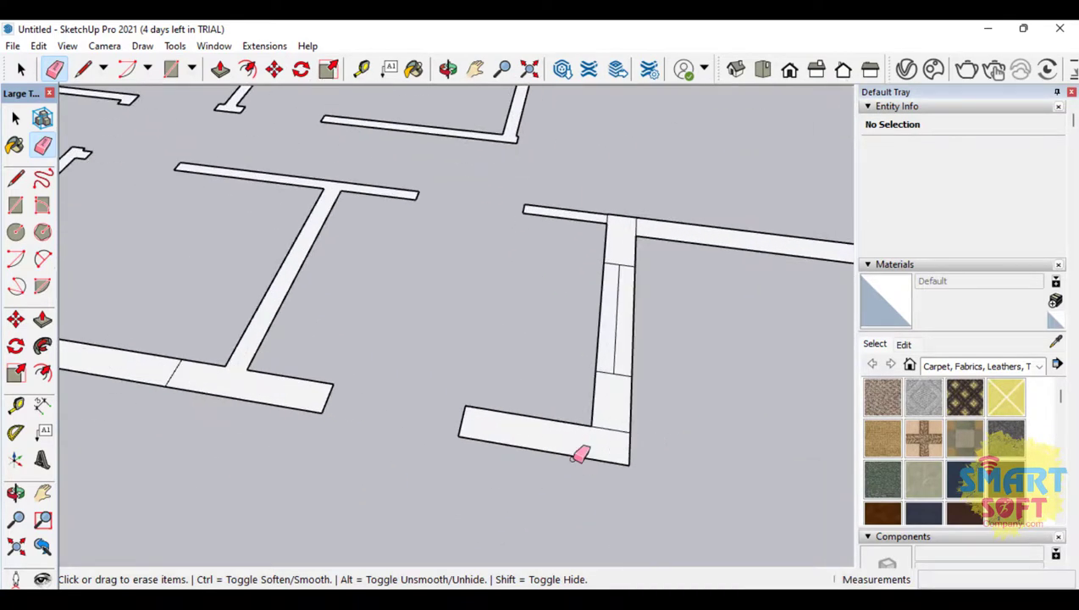
Erase the kitchen's outer corner edge, its window's centre line and the joint edges where its side wall meets the lounge wall
left_click_drag(601, 430, 607, 415)
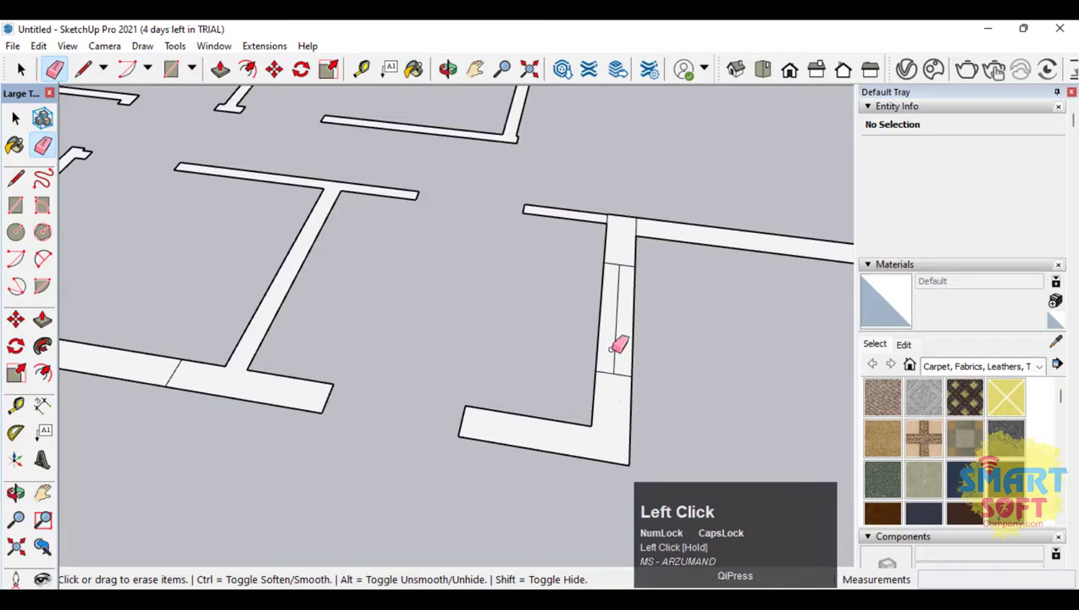
scroll(597, 216, "up", 3)
left_click(616, 221)
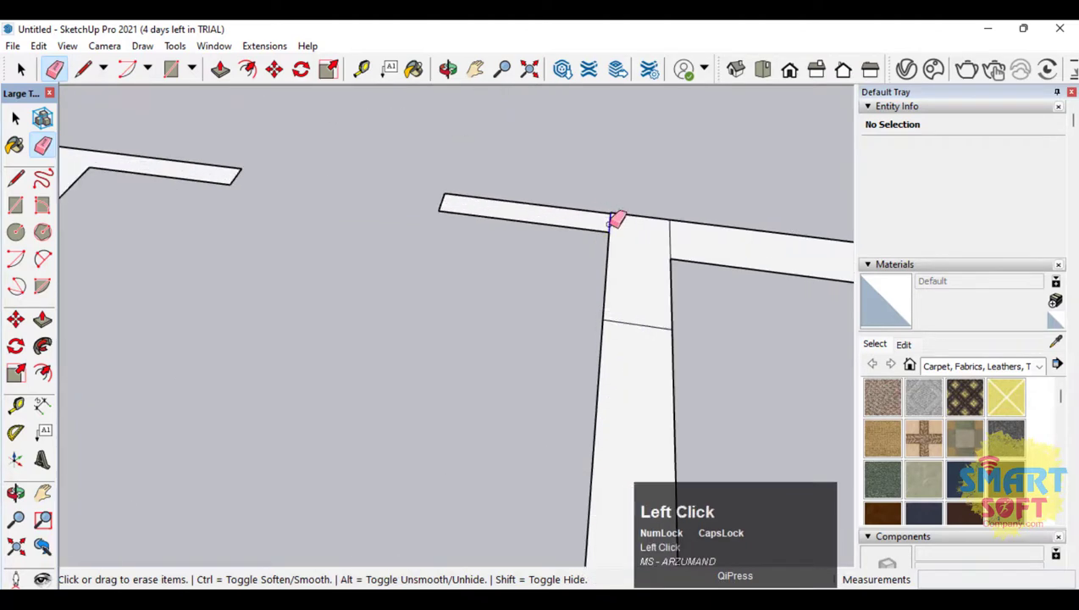
scroll(321, 246, "down", 5)
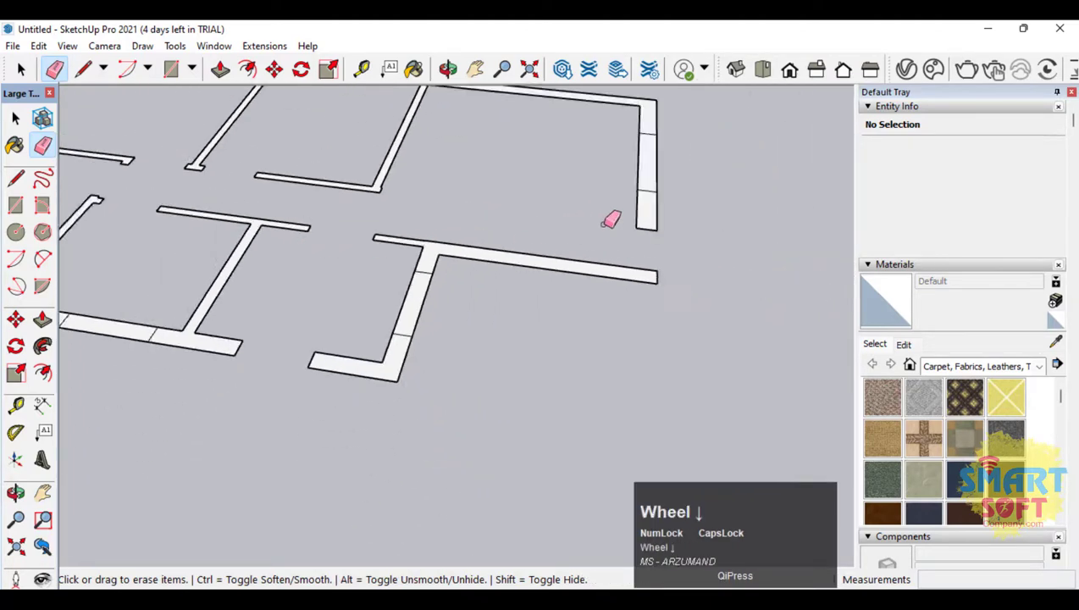
Extrude the wall face at M.Bedr's outer corner, including the M.Bedr–Bedr 2 partition, to a height of about 2 feet
scroll(619, 314, "down", 2)
scroll(475, 149, "up", 4)
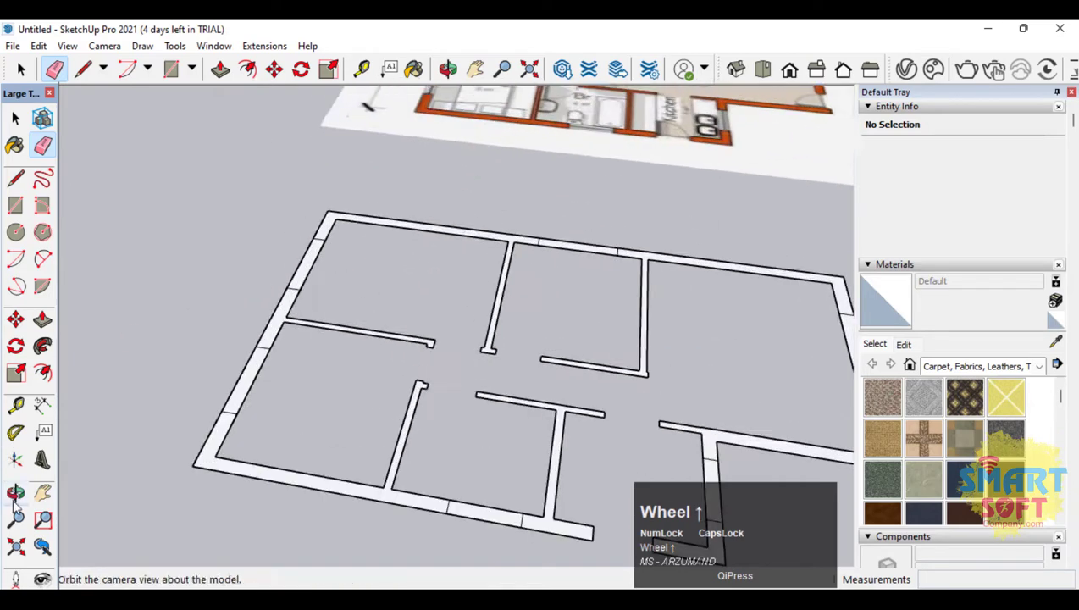
left_click_drag(395, 310, 277, 234)
scroll(269, 272, "down", 2)
scroll(382, 248, "up", 4)
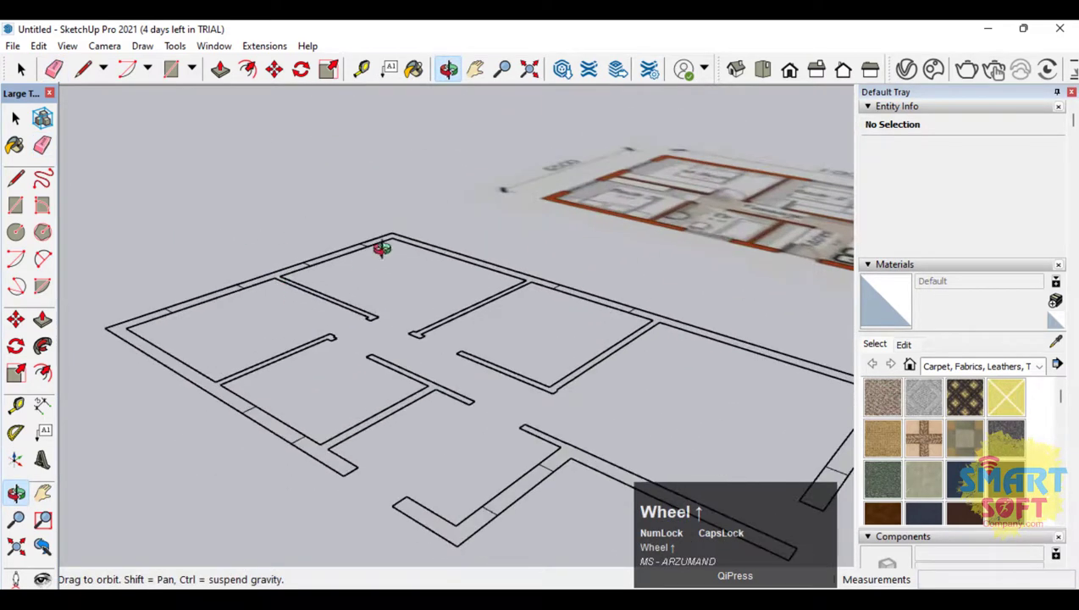
left_click(43, 319)
left_click(410, 251)
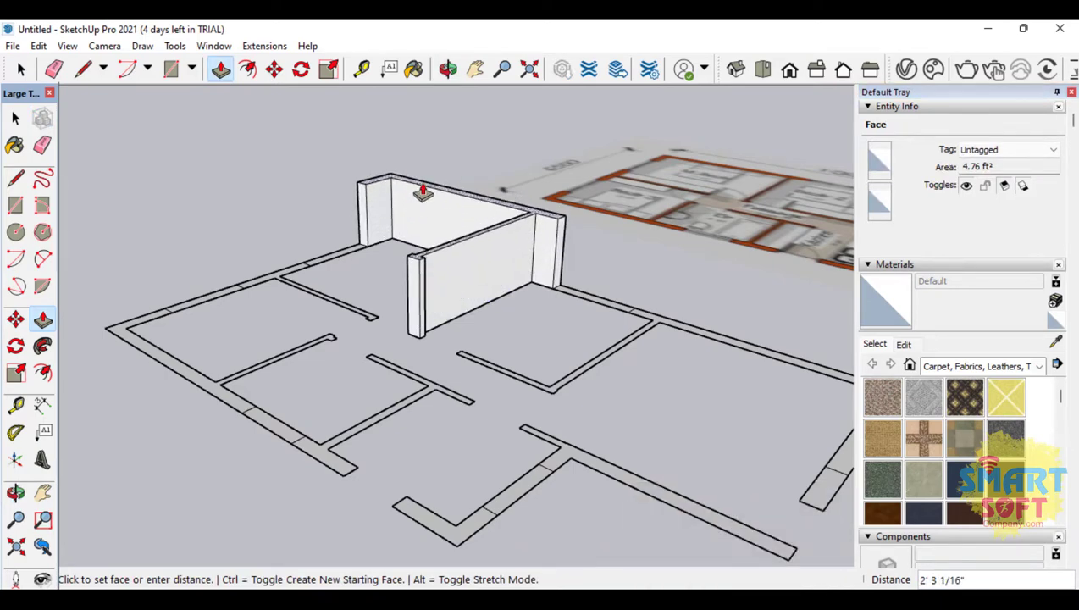
left_click(428, 197)
Repeat the same extrusion height on all remaining wall faces, leaving the window faces flat
double_click(647, 322)
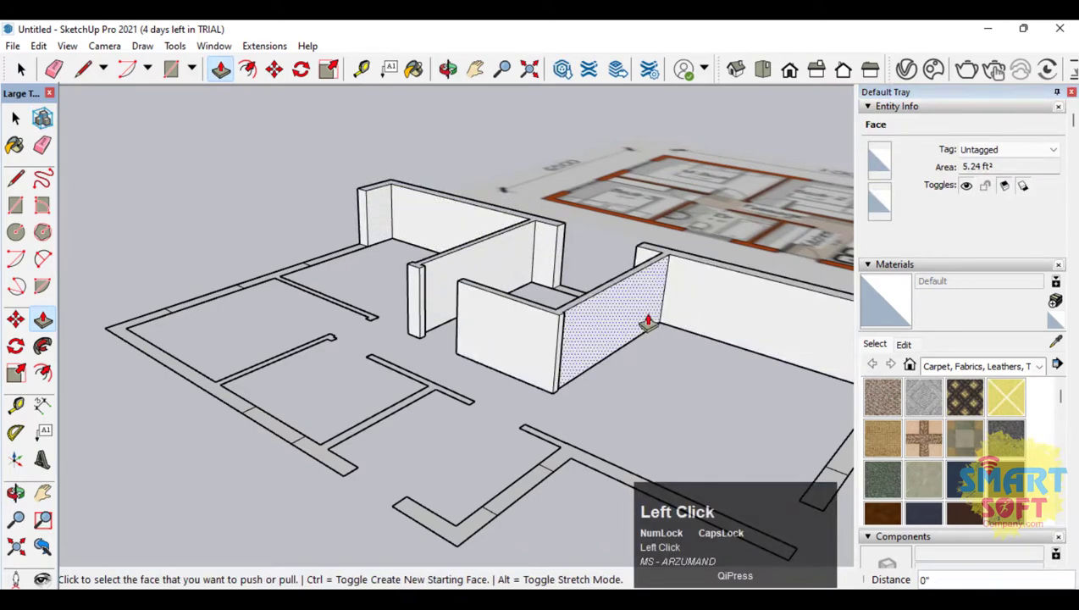
double_click(280, 282)
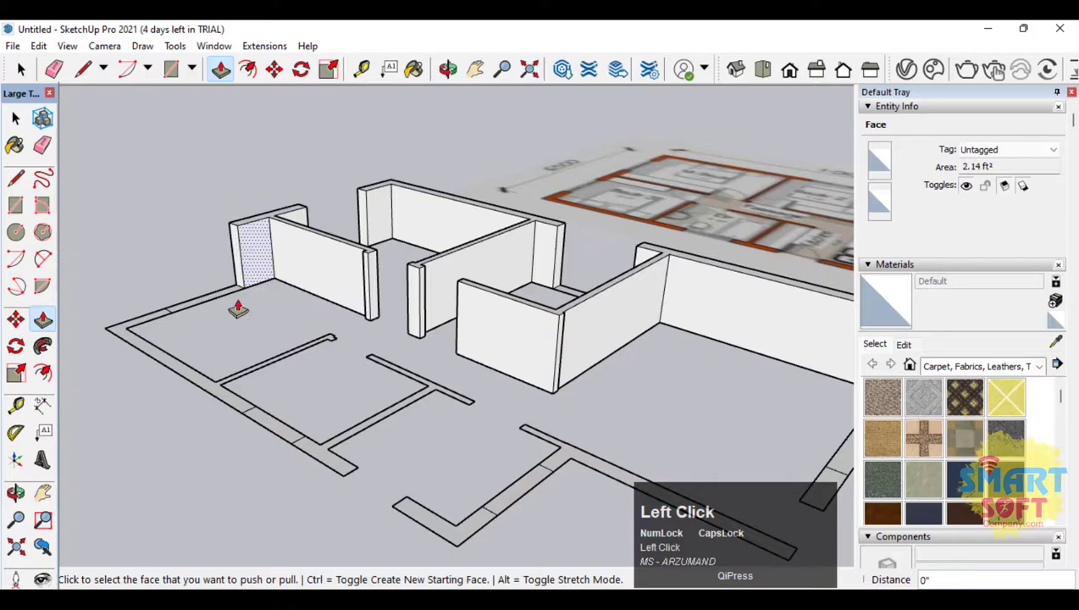
double_click(139, 329)
double_click(351, 438)
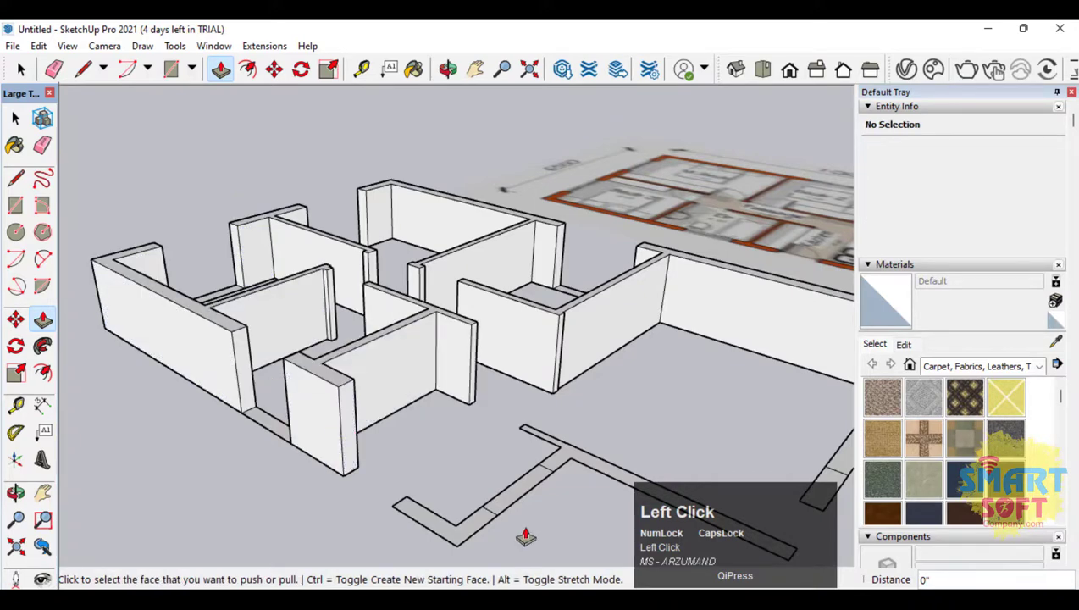
scroll(255, 474, "down", 2)
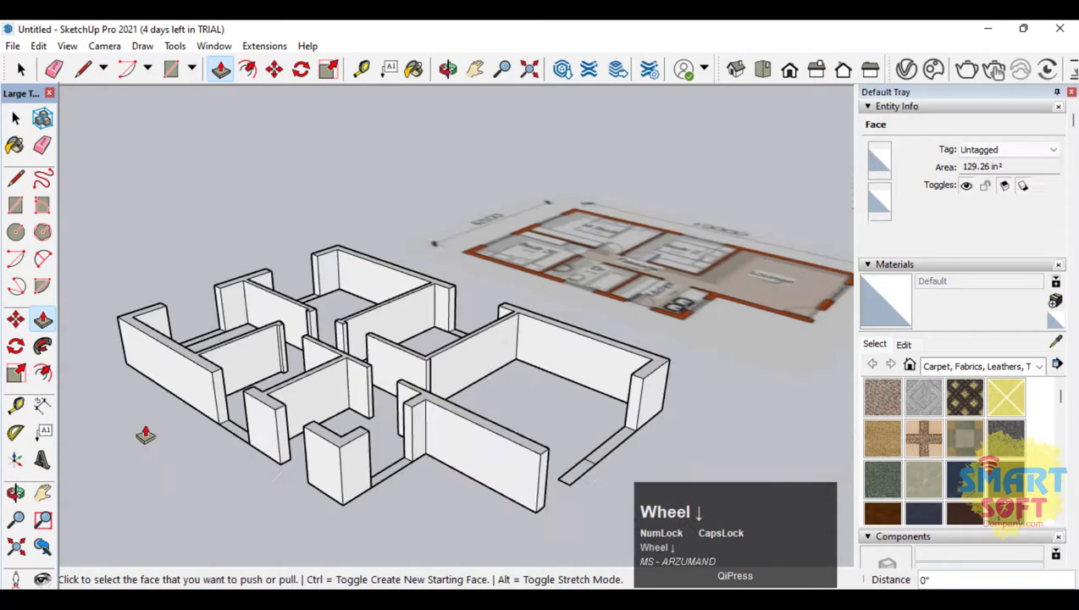
double_click(577, 478)
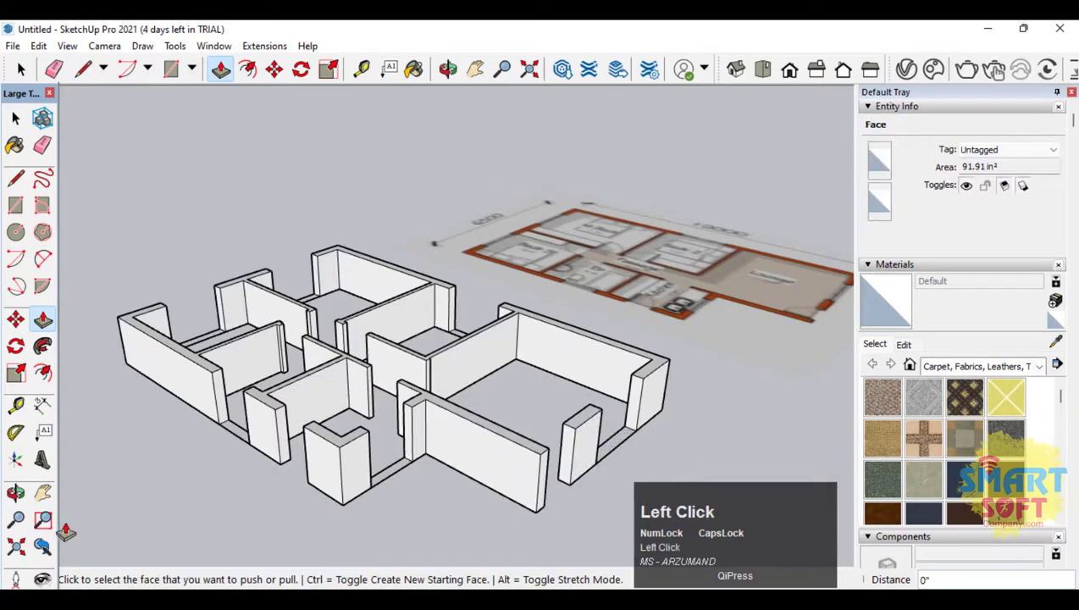
Extrude the bathroom window's floor face upward 8 1/2 inches as a sill wall
left_click(15, 492)
left_click_drag(373, 424, 386, 458)
scroll(485, 468, "up", 5)
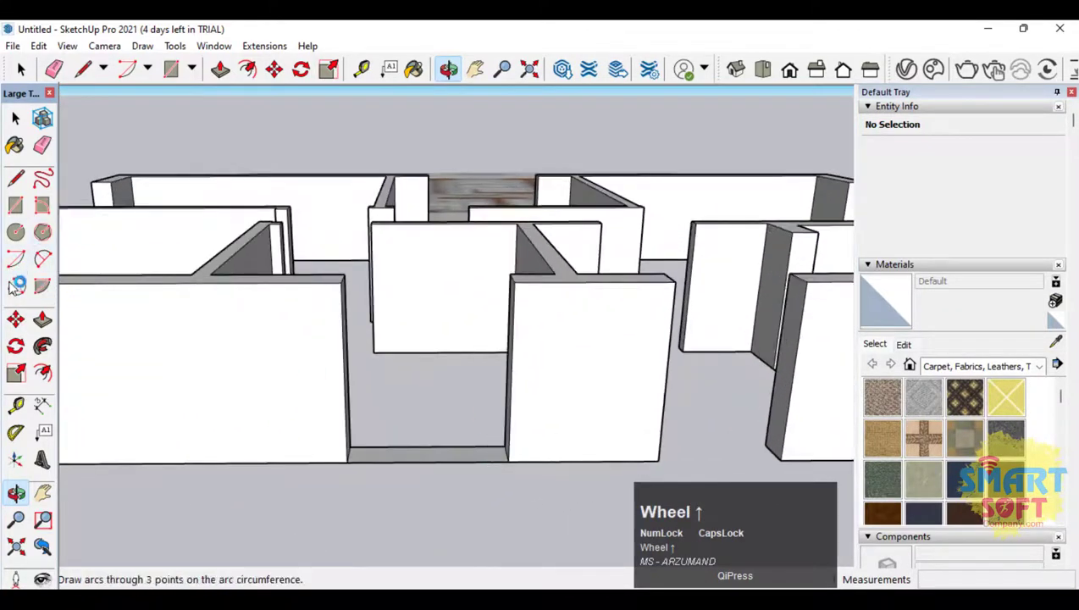
left_click(43, 320)
left_click(426, 456)
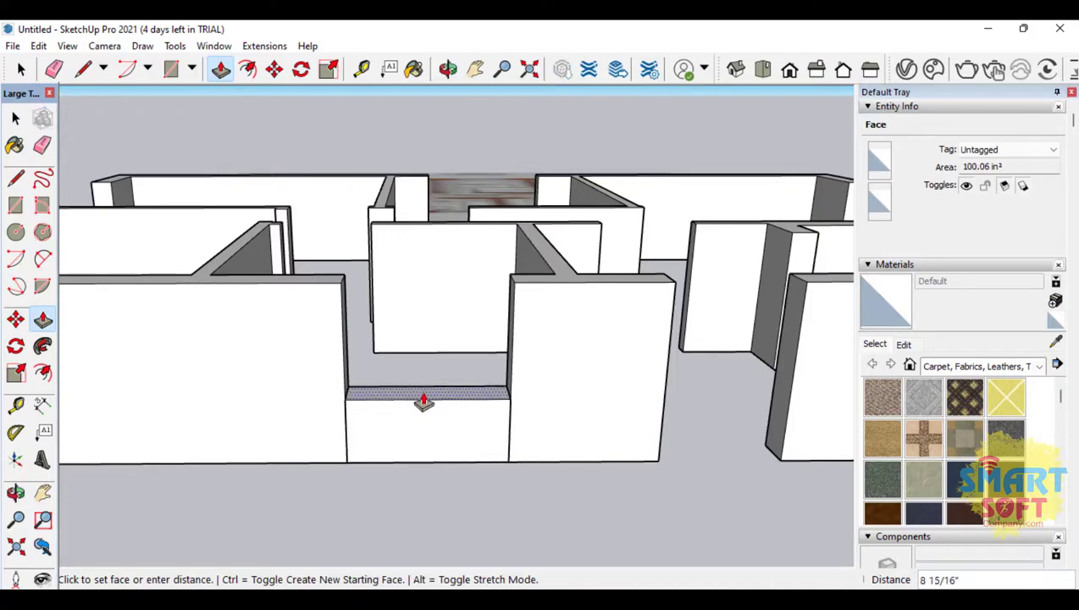
left_click(425, 405)
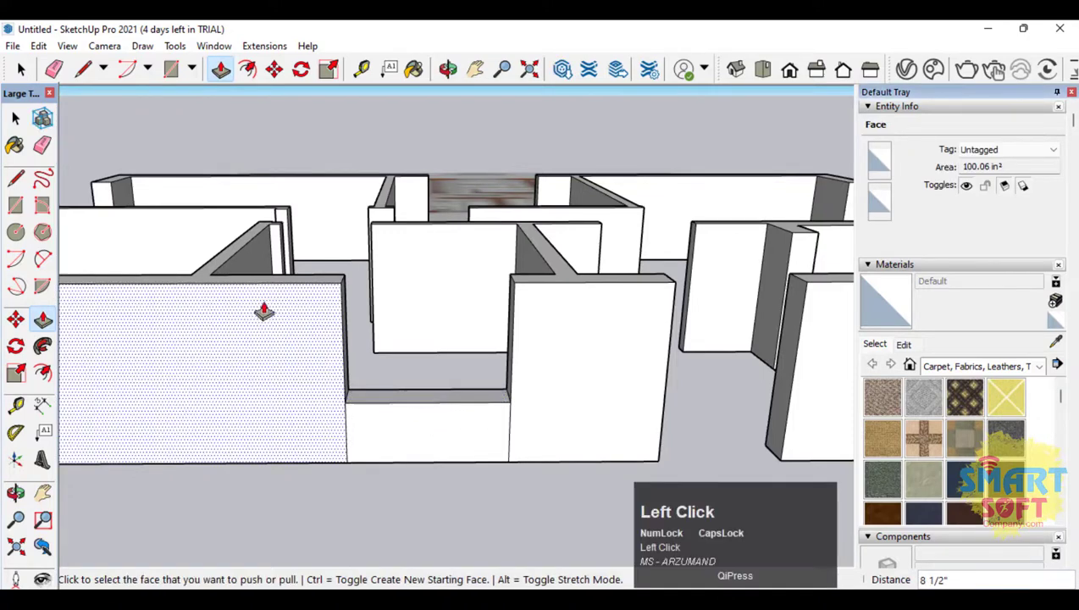
Mark a strip near the top of the bathroom window's jamb and extrude it to the opposite jamb as a lintel
left_click(15, 492)
left_click_drag(412, 283, 193, 293)
scroll(115, 272, "up", 6)
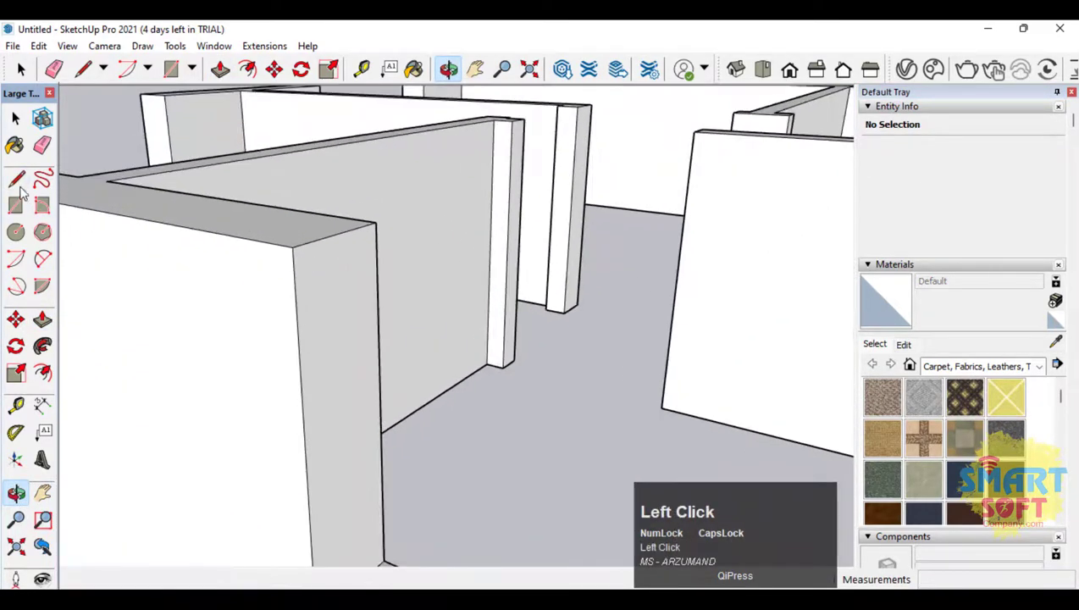
left_click(16, 179)
left_click(295, 271)
left_click(377, 247)
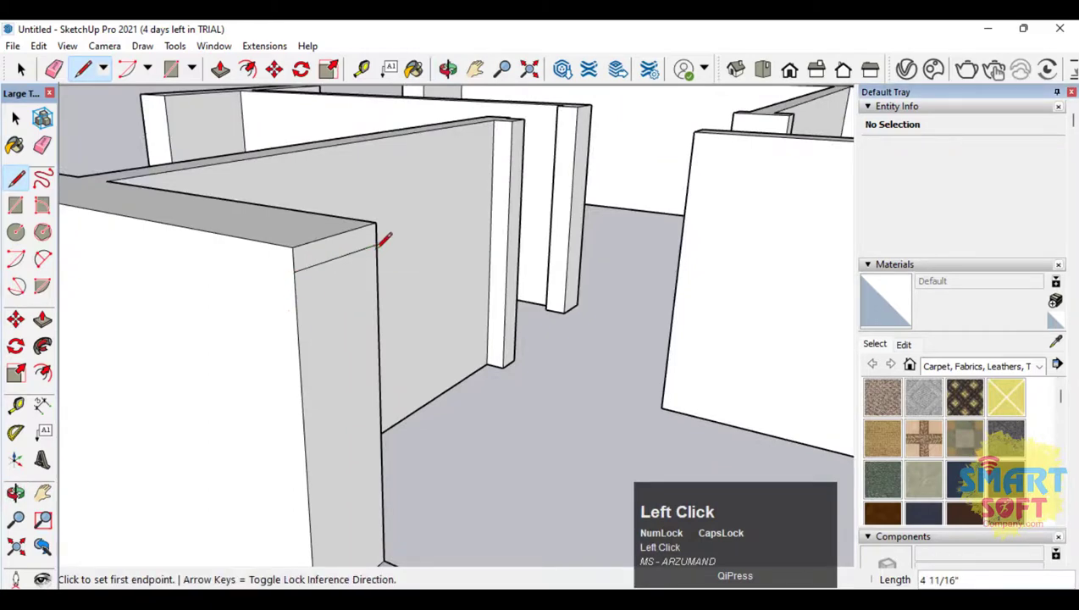
left_click(43, 318)
left_click(332, 245)
scroll(157, 294, "down", 3)
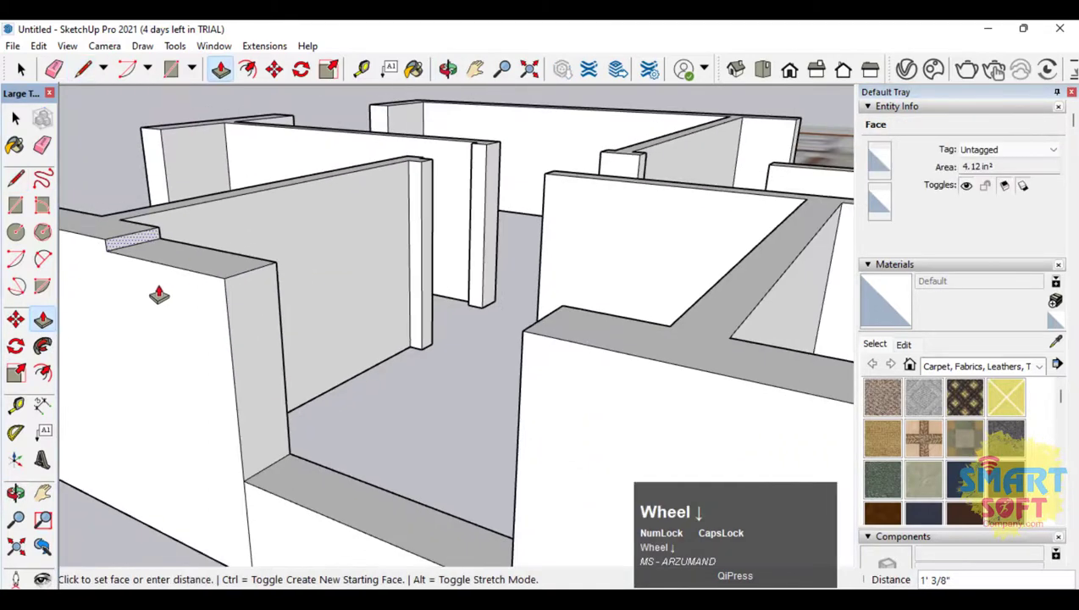
left_click(525, 339)
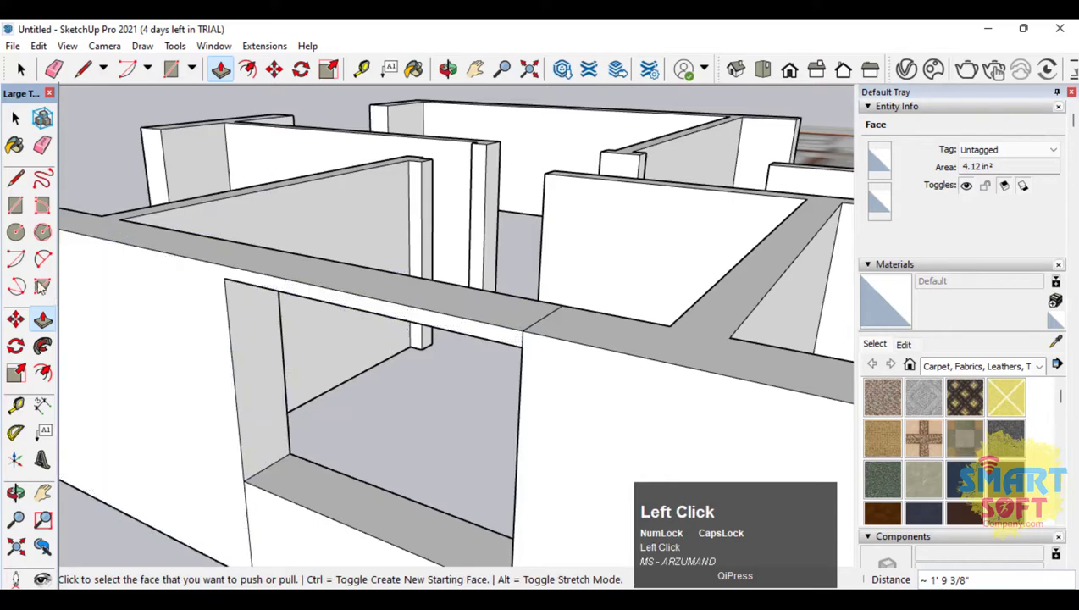
Erase the leftover joint edges of the lintel and sill wall around the bathroom window opening
left_click(42, 145)
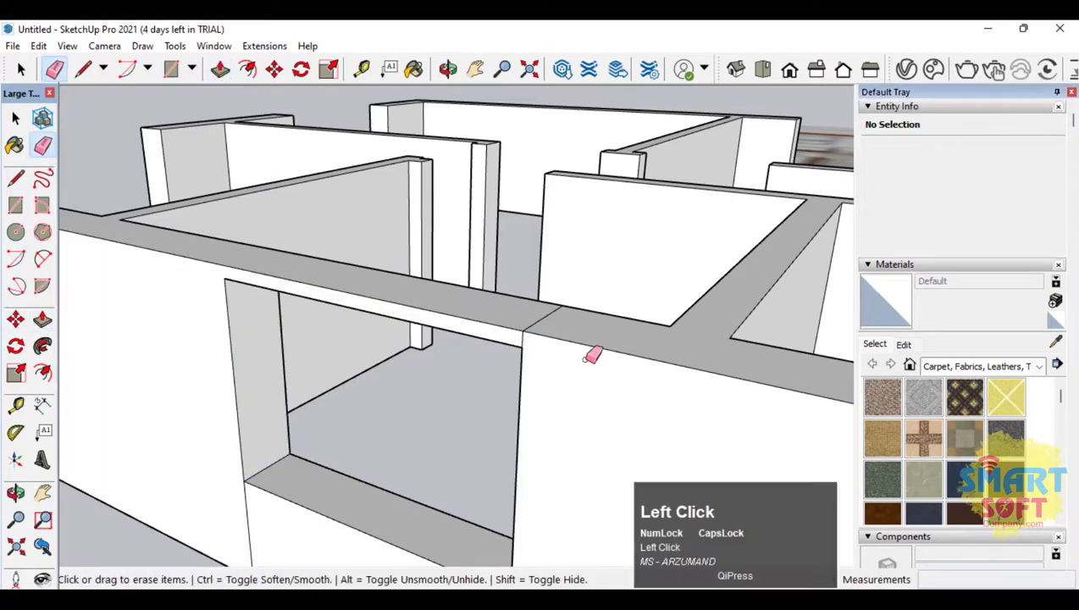
scroll(569, 342, "down", 2)
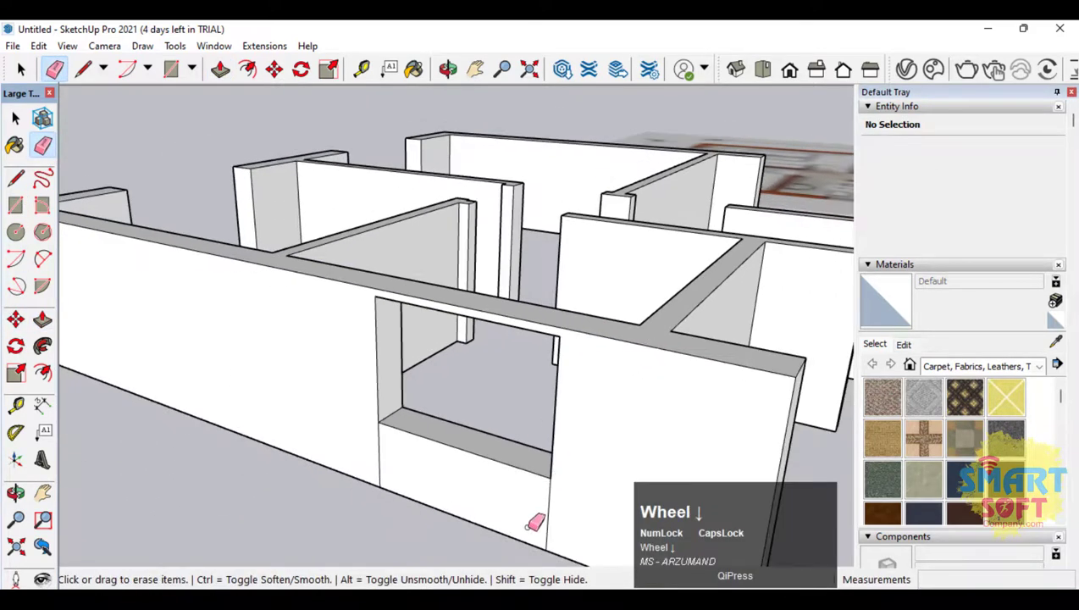
scroll(326, 430, "down", 2)
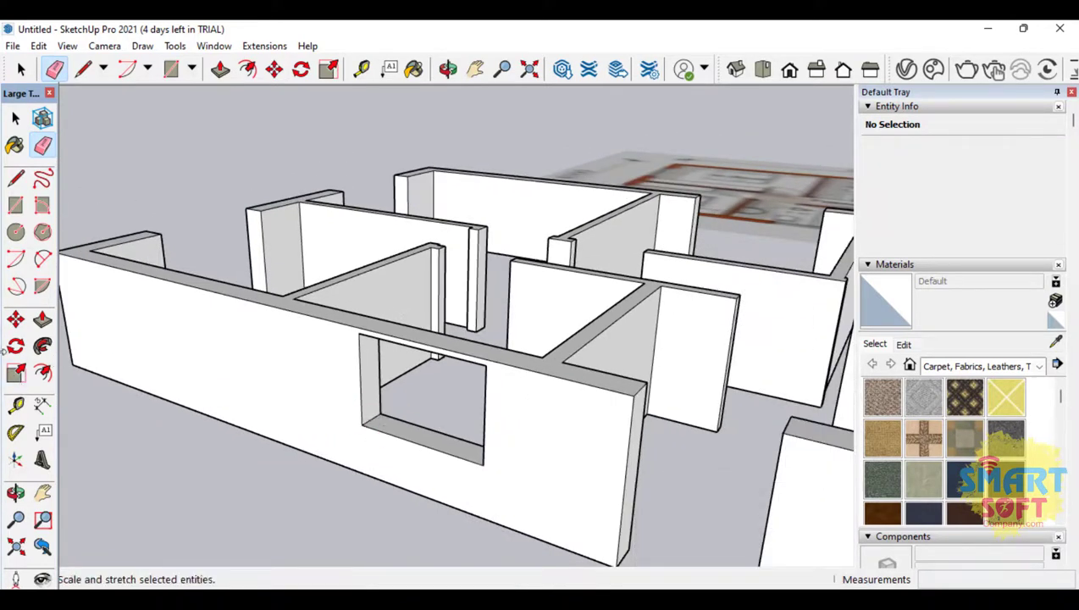
Measure the height from the outer wall's base to the bathroom window's sill
left_click(16, 405)
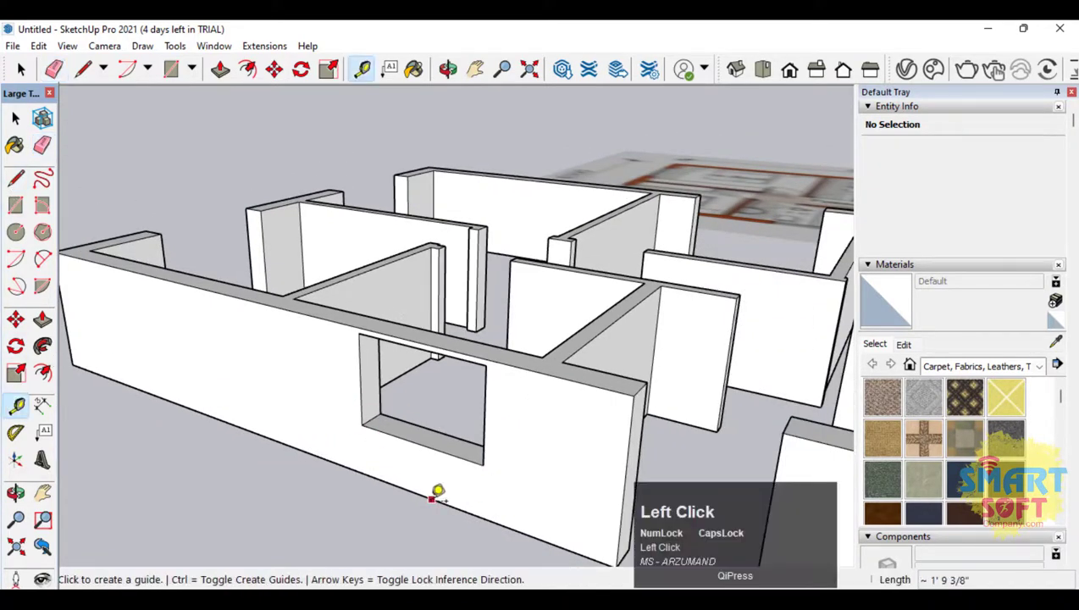
left_click(434, 496)
left_click(443, 441)
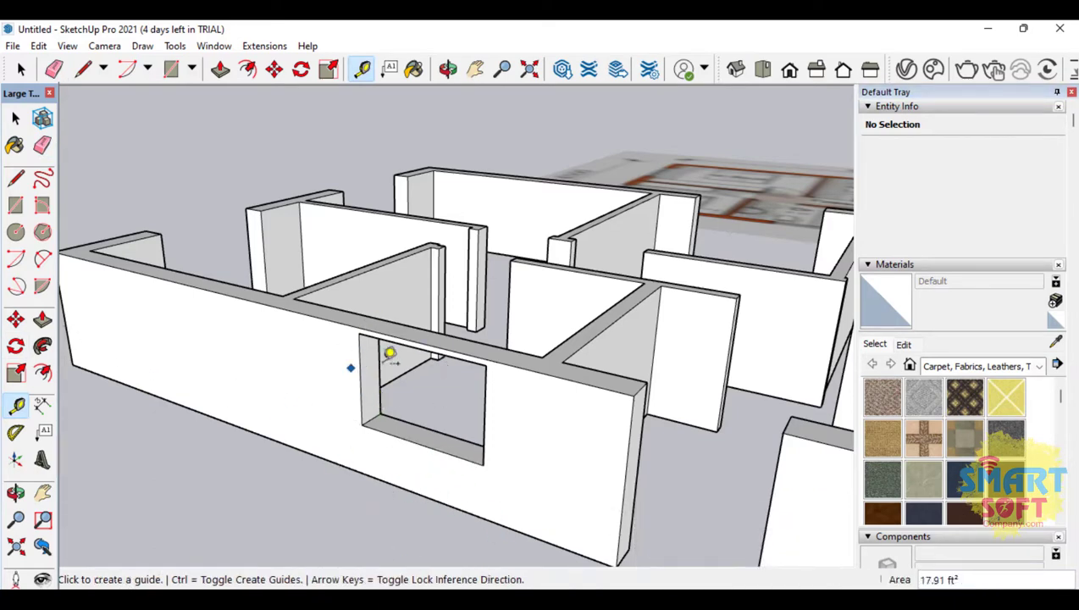
Undo the edge clean-up, lintel and sill wall of the bathroom window
key("ctrl+z")
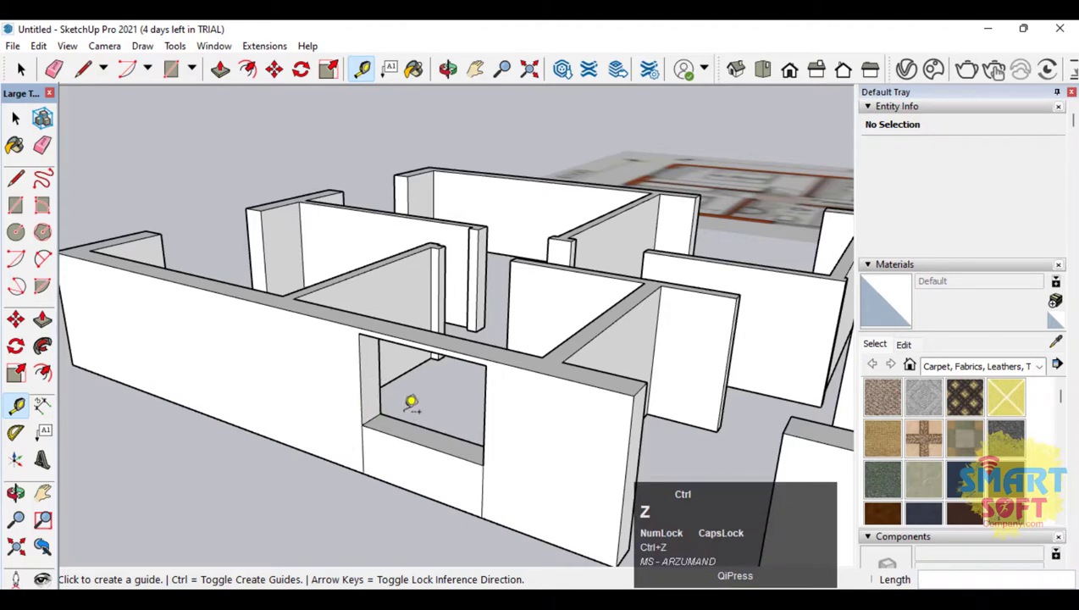
key("ctrl+z")
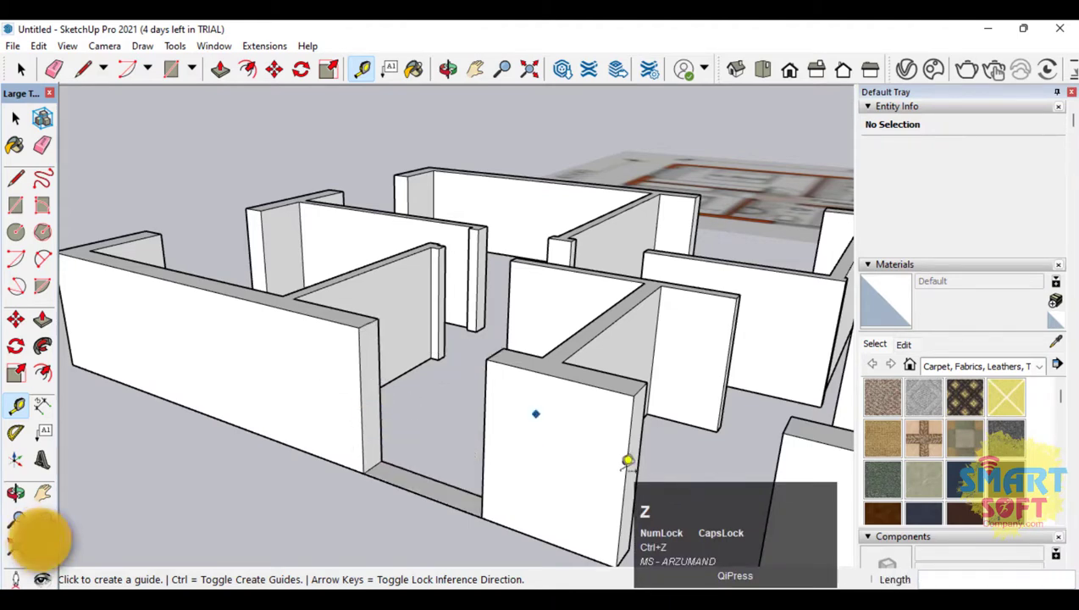
Try extruding the bathroom window's floor face upward 10 1/16 inches, and undo it
left_click(42, 320)
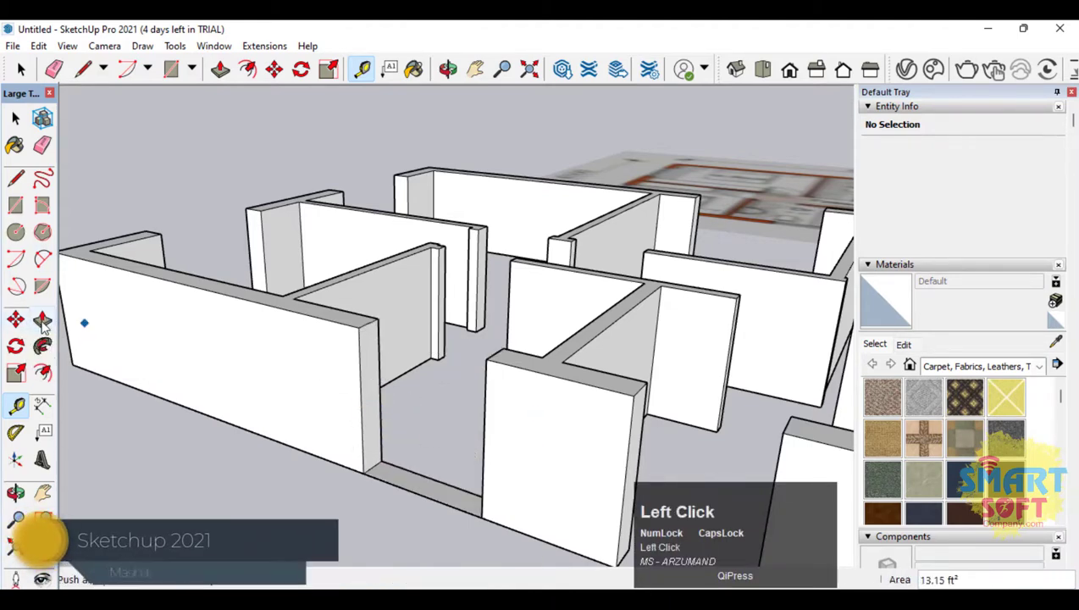
left_click(460, 505)
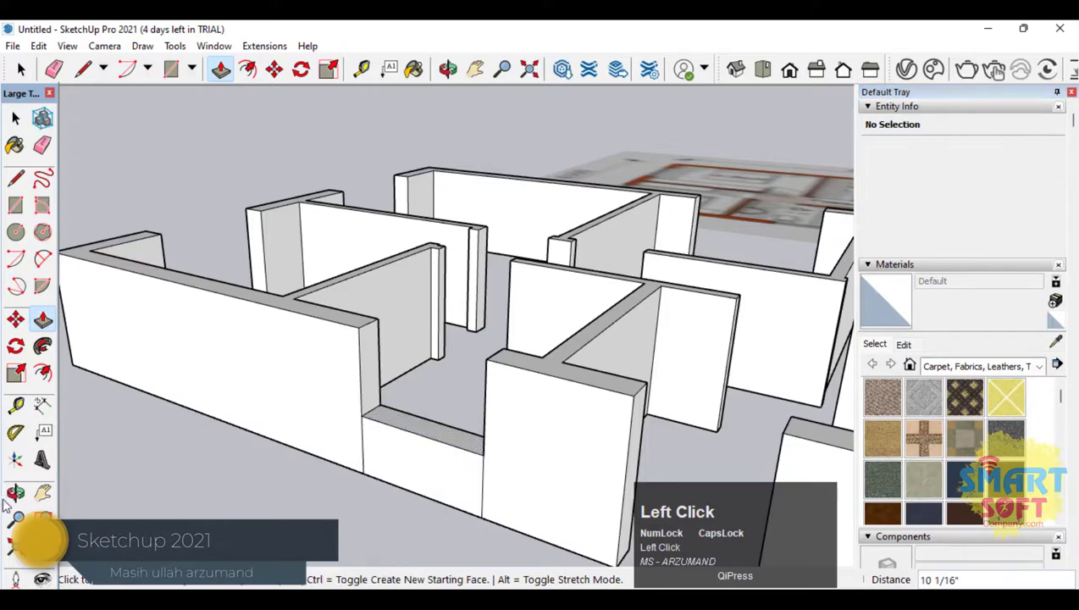
key("o")
left_click_drag(314, 415, 236, 415)
key("ctrl+z")
Extrude the bathroom window's floor face upward 7 1/4 inches as a sill wall
left_click(42, 320)
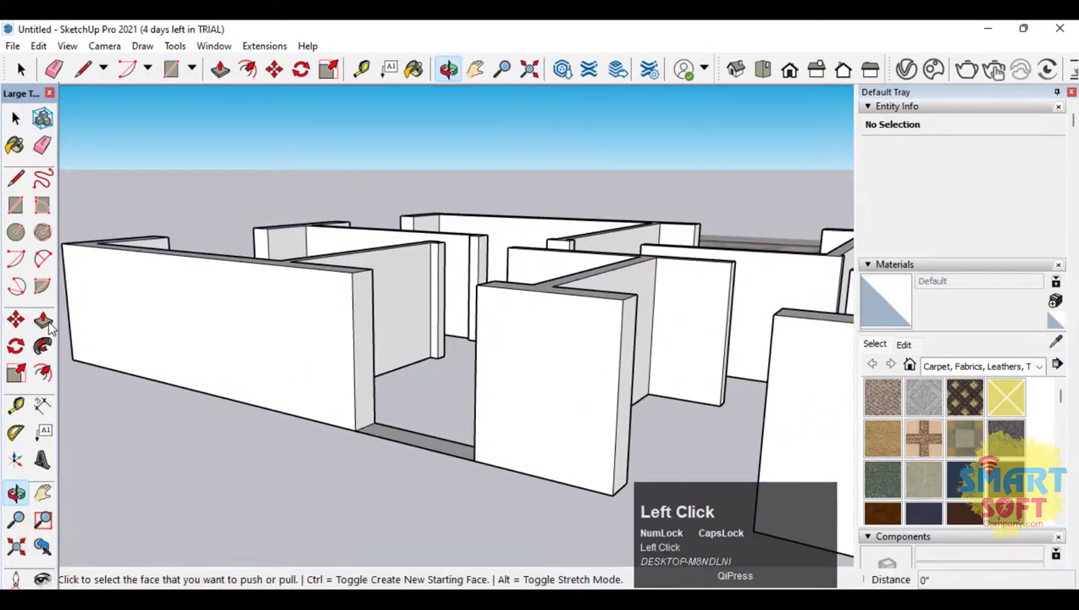
left_click(449, 451)
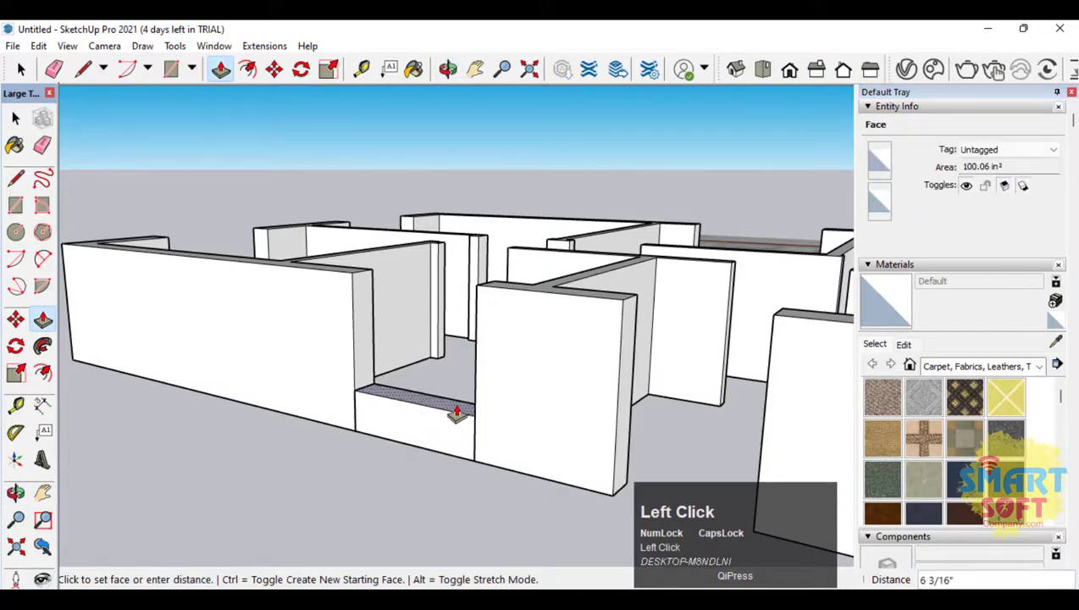
left_click(449, 416)
Repeat the same sill extrusion on the kitchen window's face and the lounge's side window face
scroll(221, 402, "down", 1)
scroll(222, 402, "down", 3)
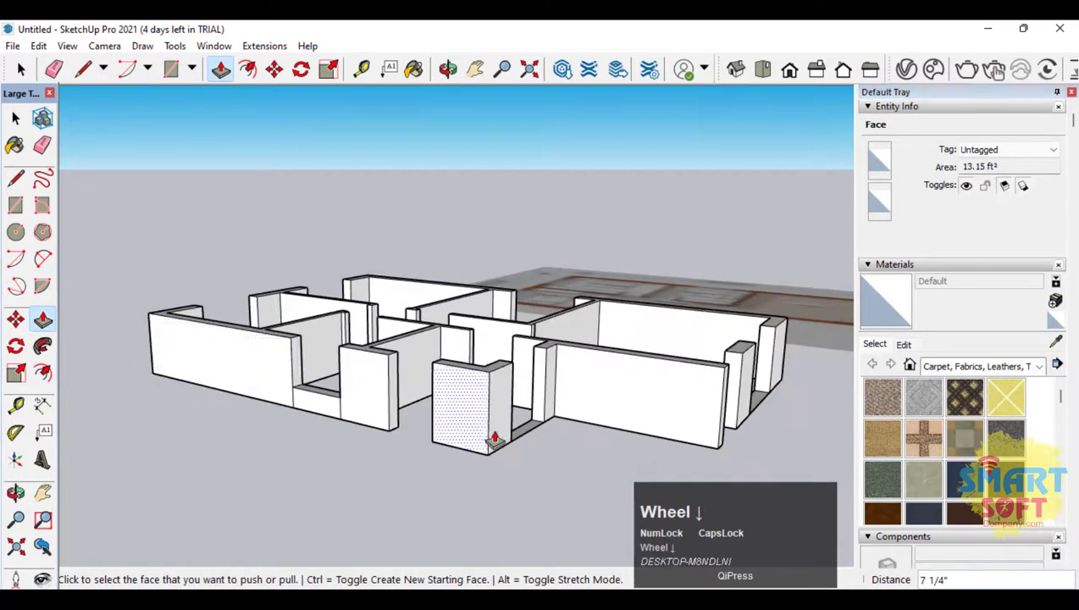
left_click(497, 437)
scroll(646, 426, "down", 2)
scroll(580, 413, "up", 3)
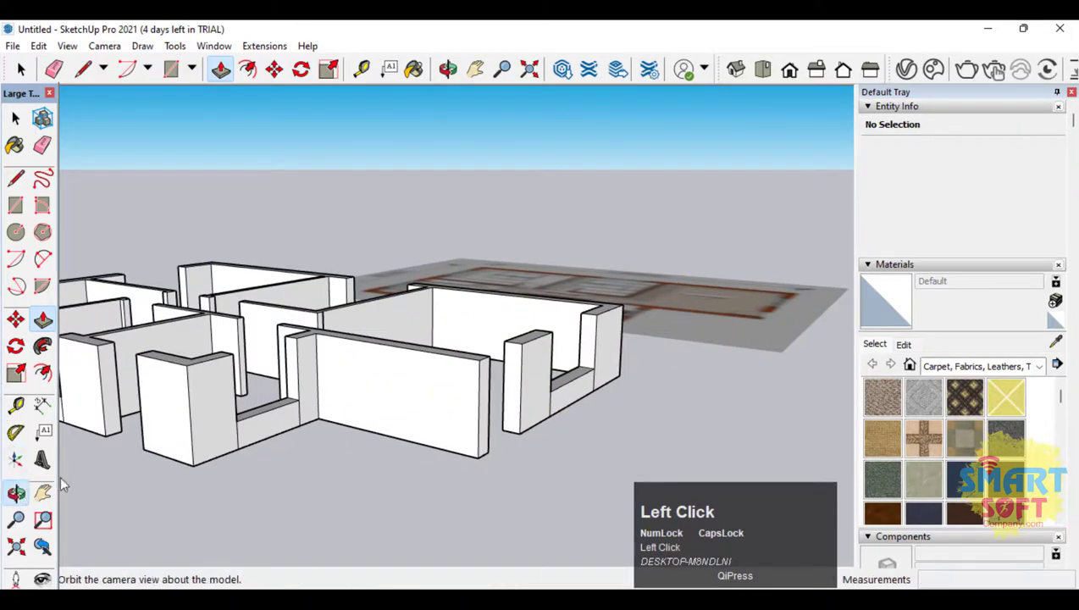
Extrude the floor face of the remaining window opening in the long outer wall upward as a sill wall
left_click(17, 493)
left_click_drag(231, 356, 548, 424)
scroll(573, 343, "down", 2)
left_click(42, 320)
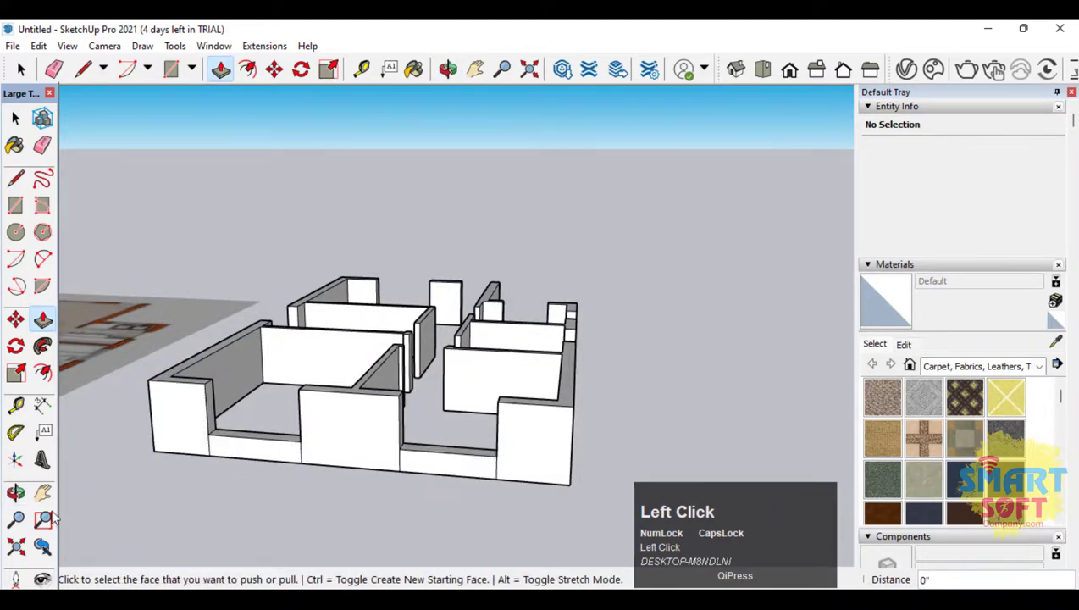
left_click(16, 493)
left_click_drag(491, 374, 75, 288)
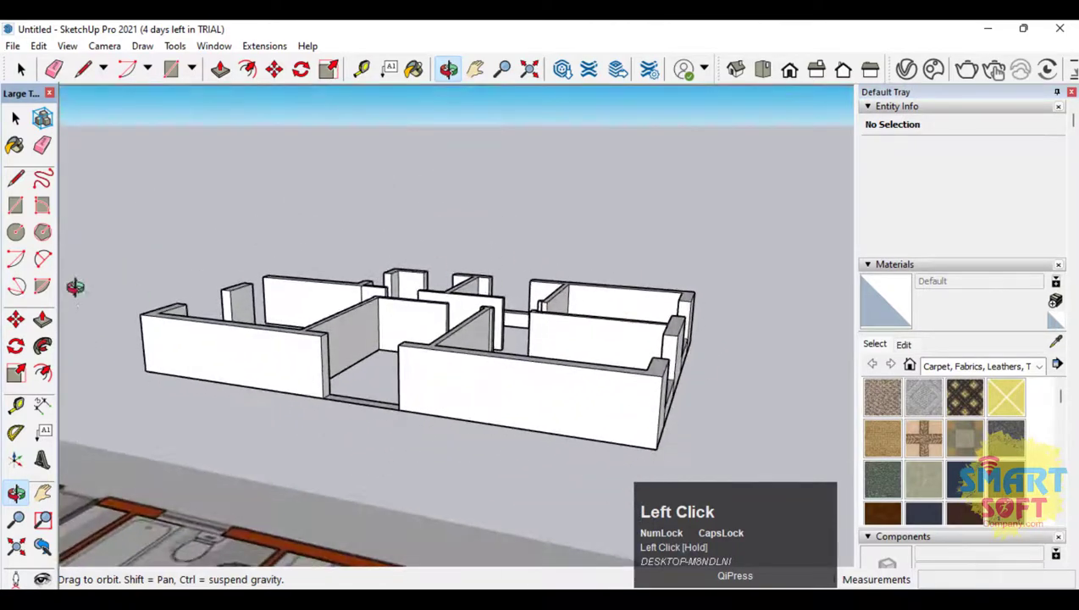
left_click(44, 321)
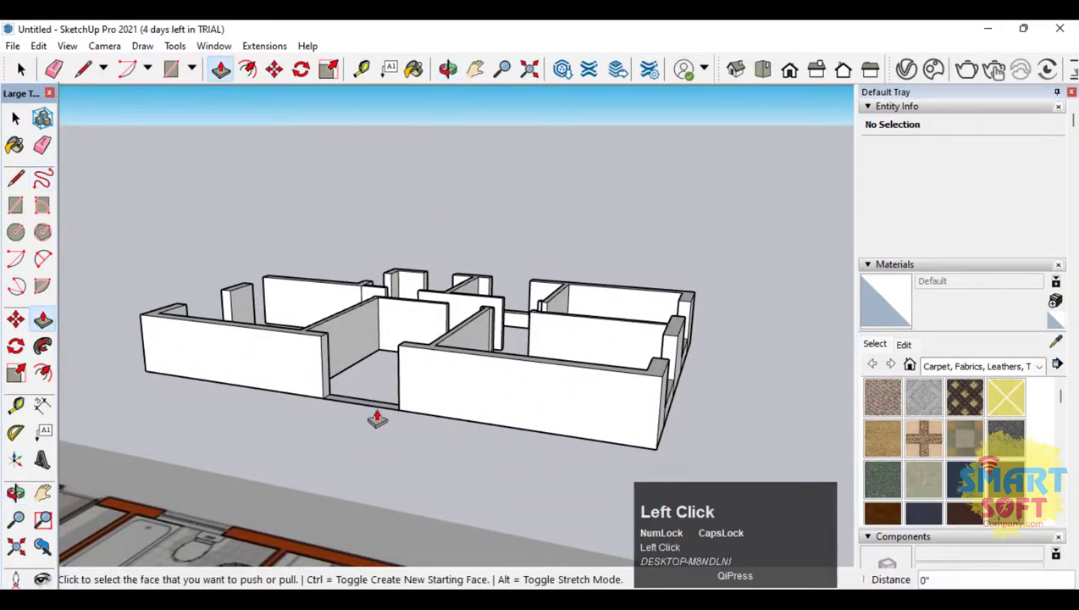
scroll(349, 390, "up", 5)
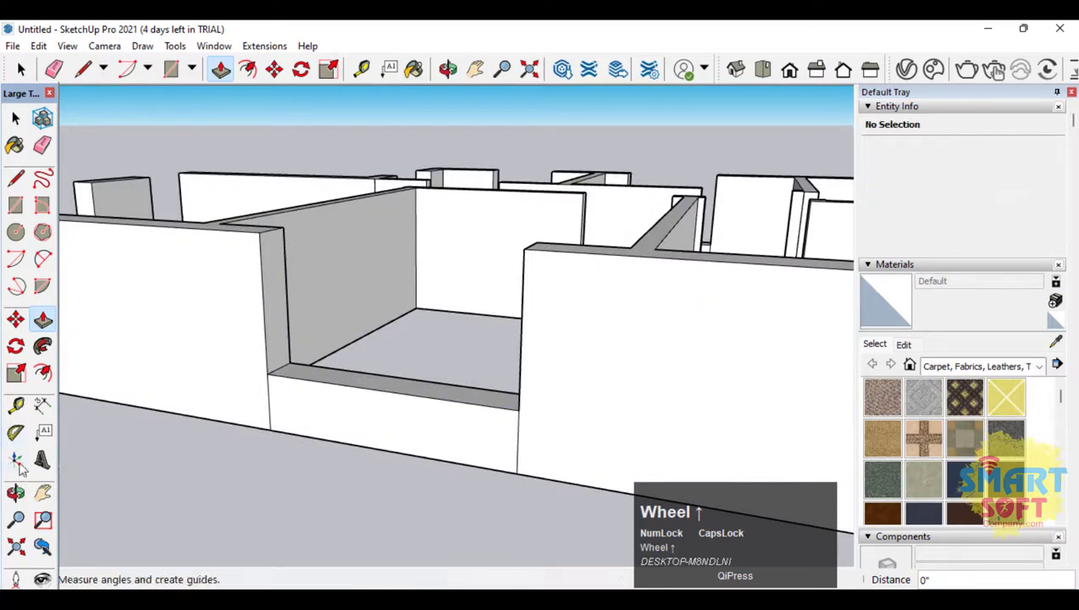
Erase the seam edges between that sill wall and the neighbouring walls on both the outer and inner sides
left_click(42, 146)
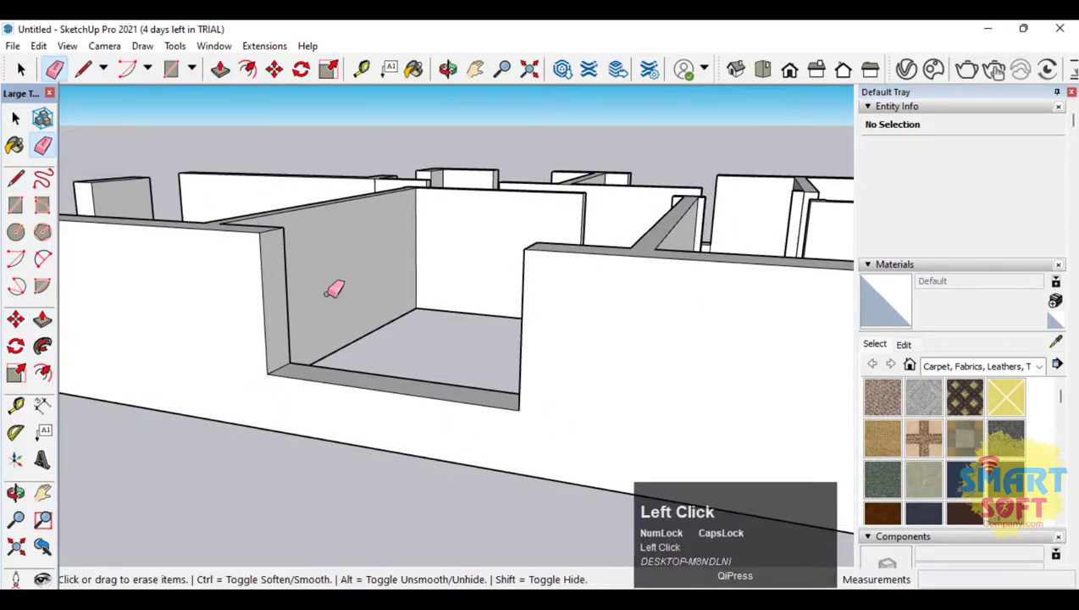
left_click(15, 493)
left_click_drag(174, 422, 137, 335)
scroll(229, 264, "up", 3)
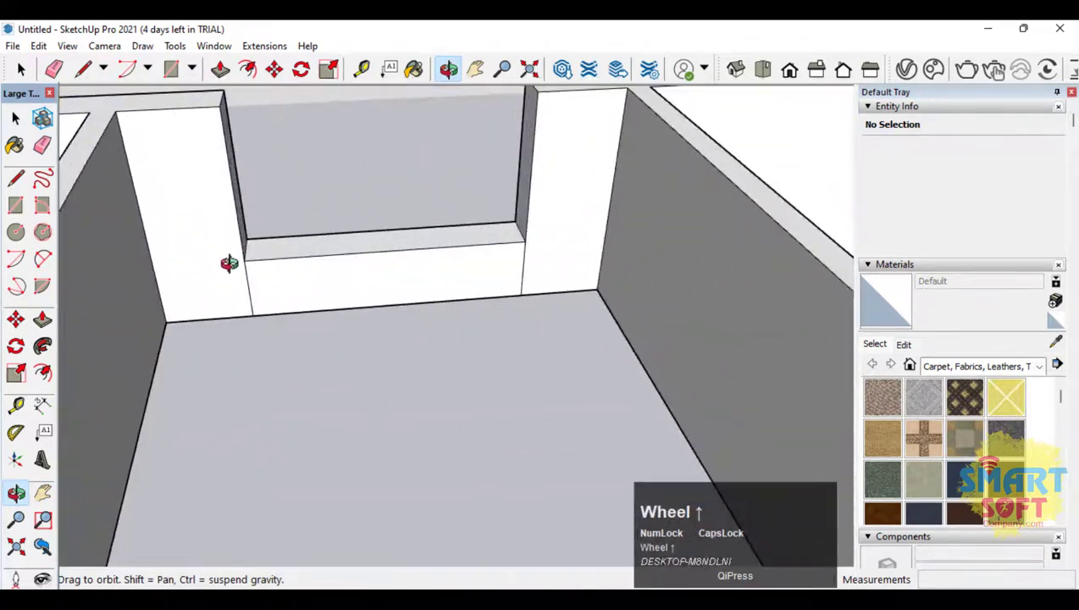
left_click(42, 145)
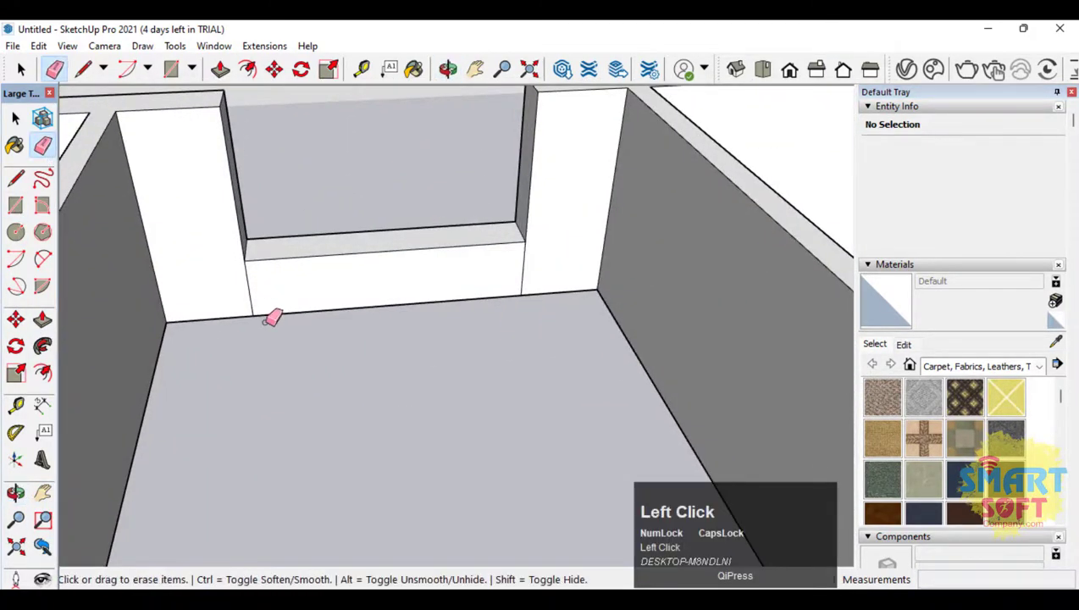
scroll(475, 306, "down", 5)
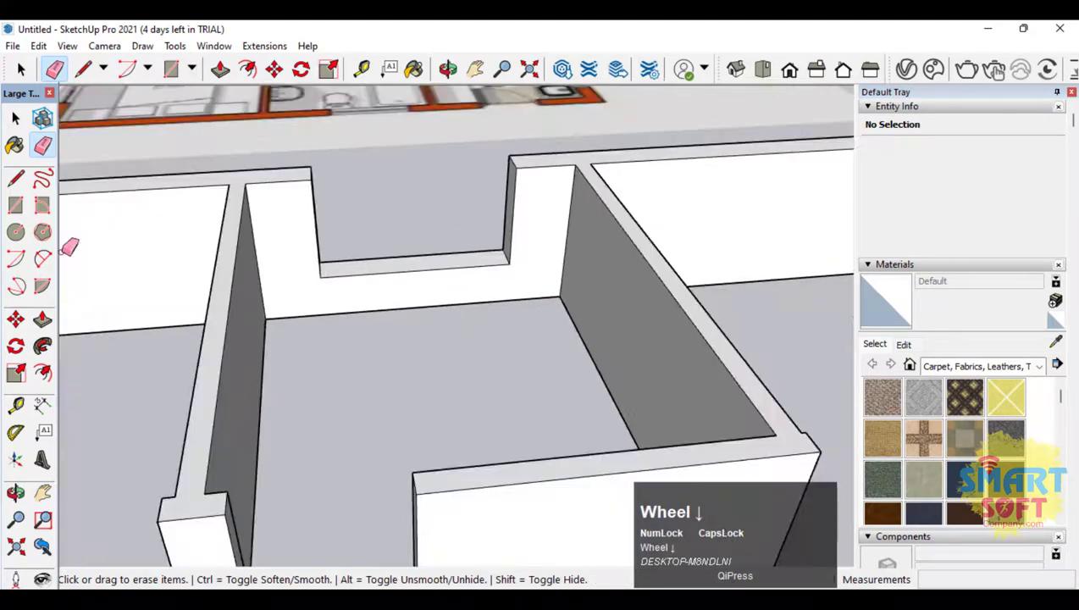
Draw a 5-inch line across the window jamb near its top, and copy the strip face above it
left_click(15, 492)
left_click_drag(299, 220, 388, 166)
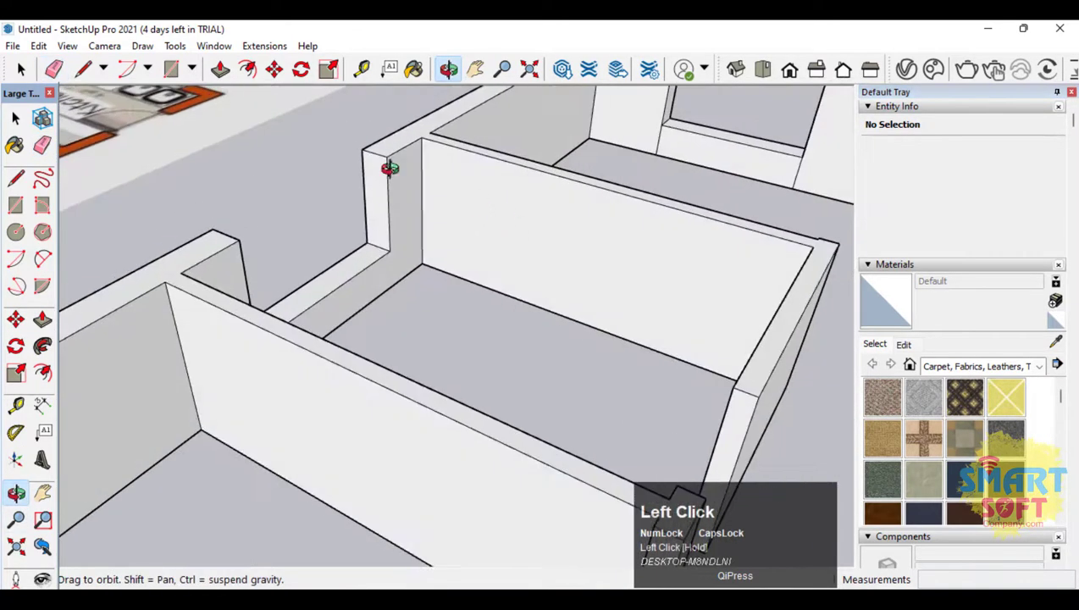
scroll(277, 105, "up", 3)
scroll(278, 105, "up", 3)
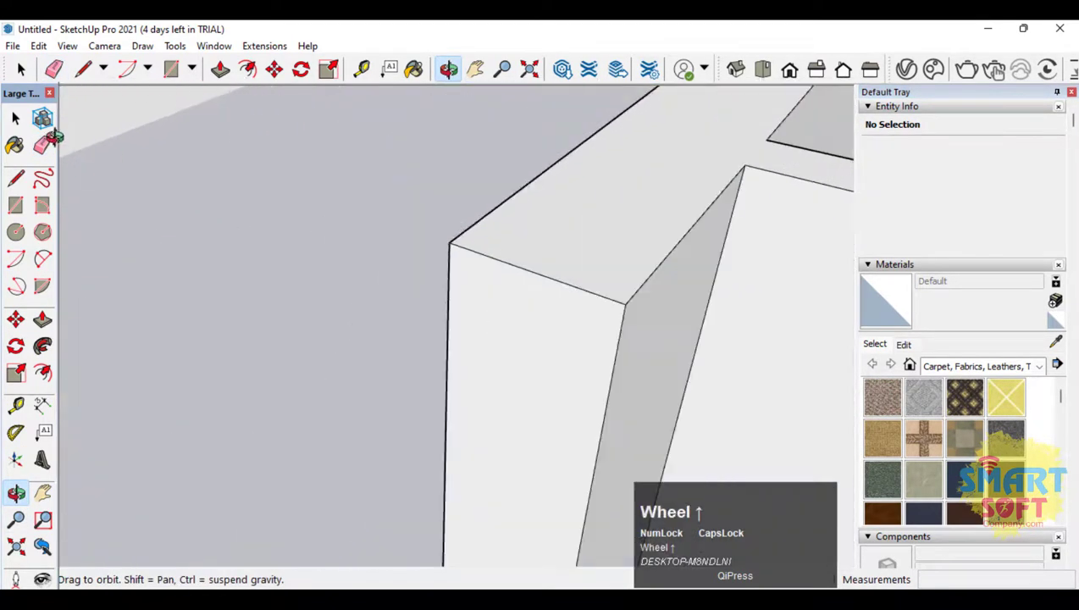
left_click(23, 210)
left_click(15, 178)
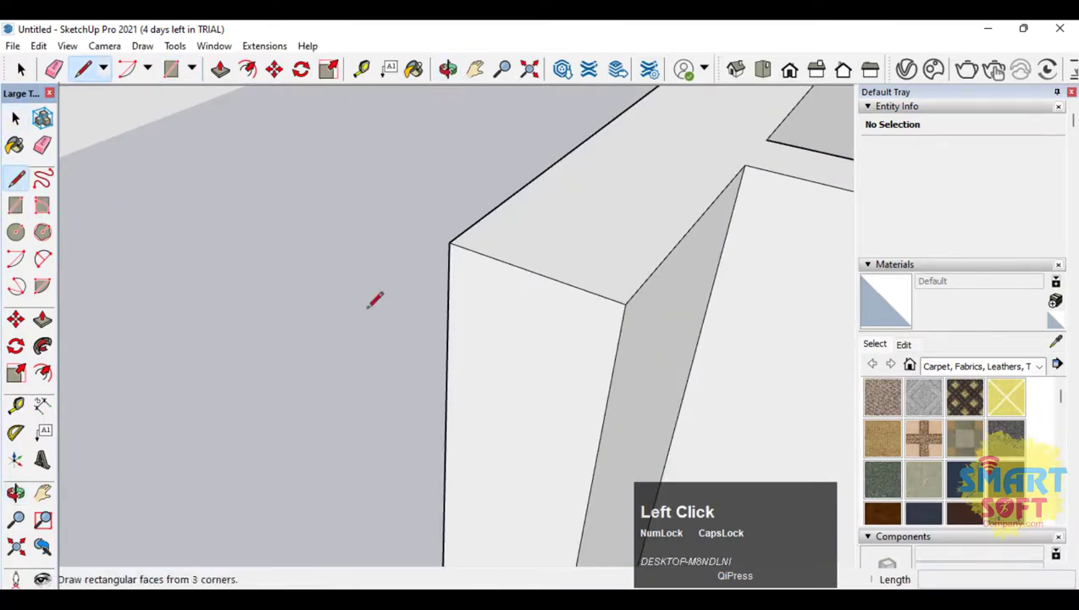
left_click(447, 294)
left_click(616, 357)
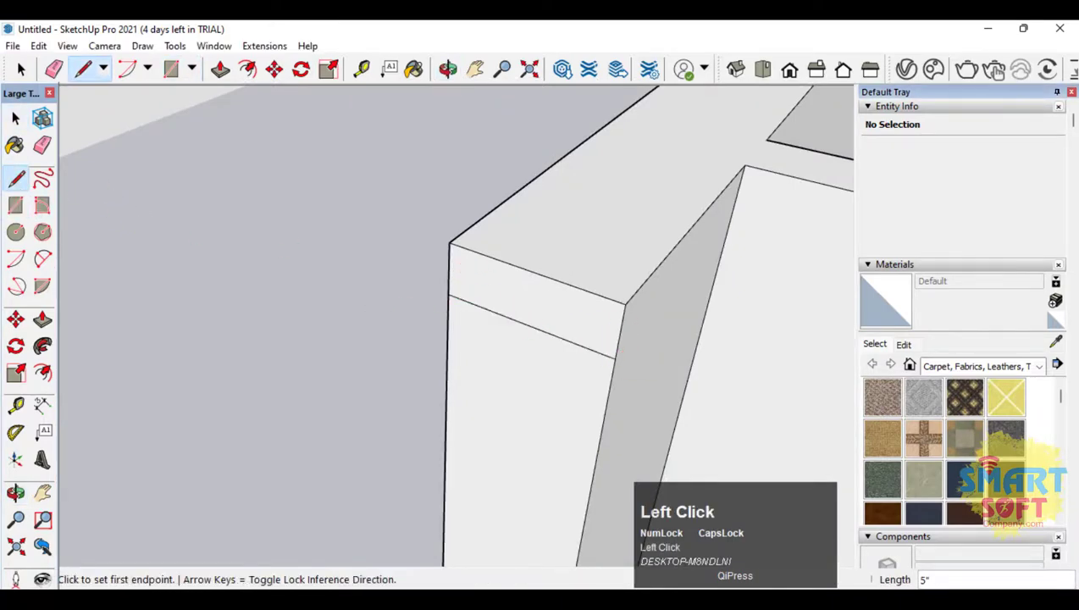
key("space")
left_click(559, 307)
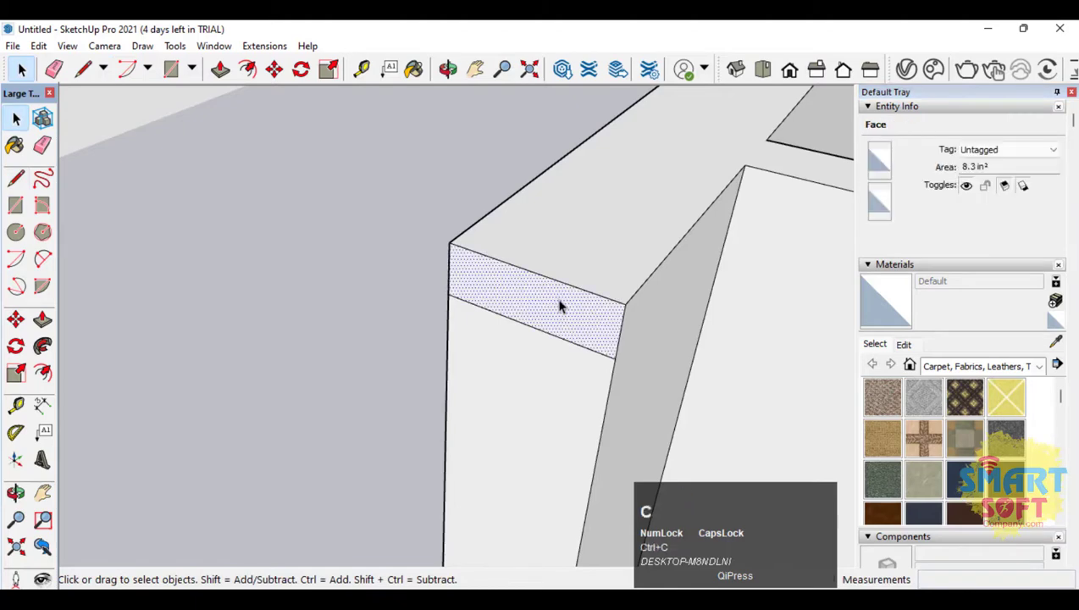
Extrude the strip face about 2' 7 7/16" across the opening as a lintel and erase its seam edges
left_click(16, 493)
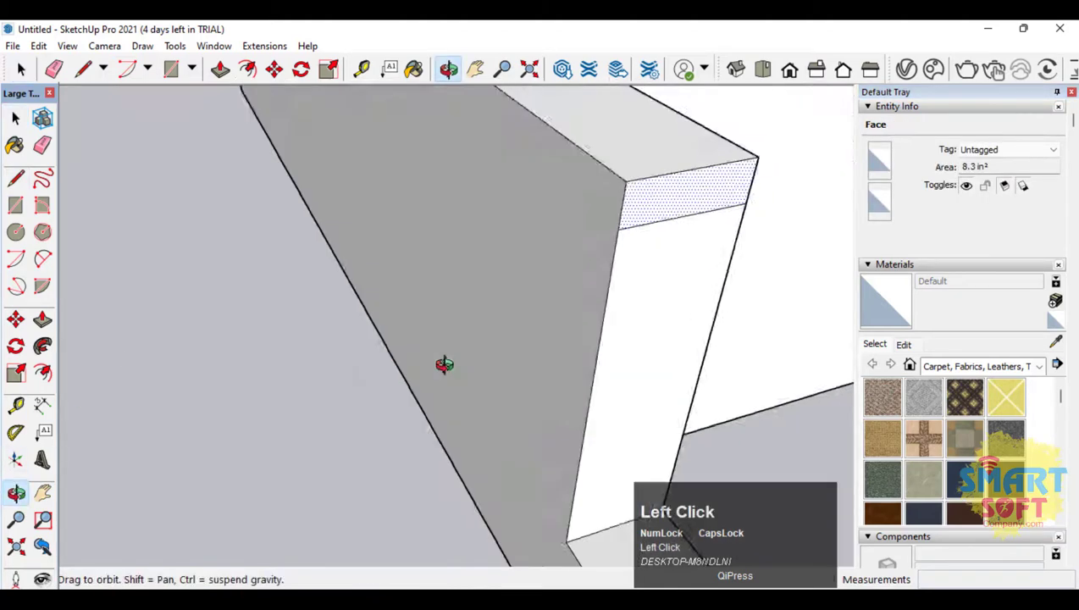
scroll(349, 260, "down", 5)
left_click_drag(349, 261, 667, 340)
scroll(550, 285, "up", 4)
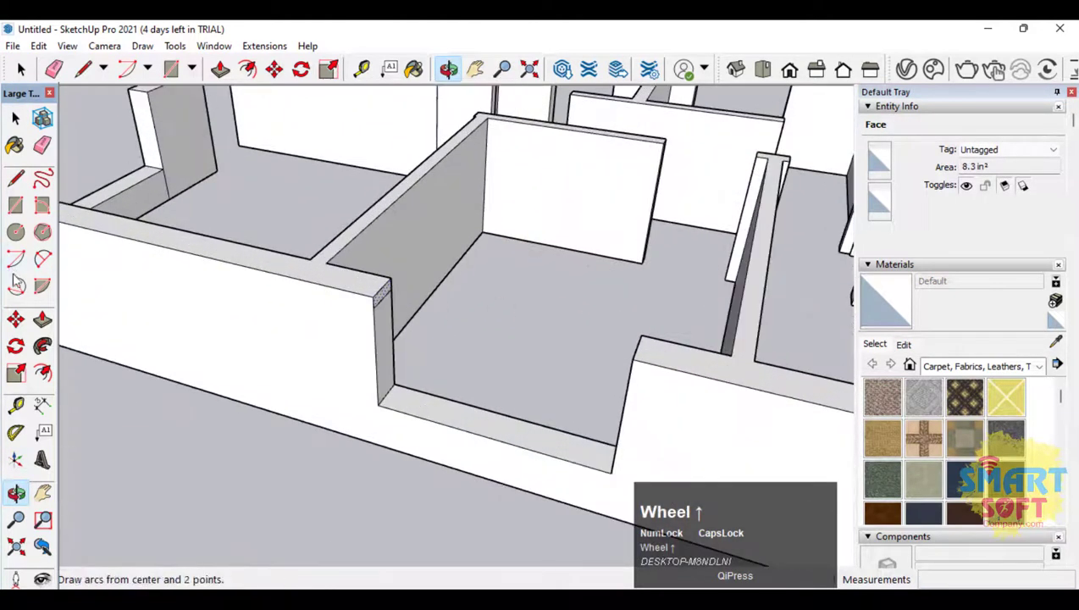
left_click(43, 320)
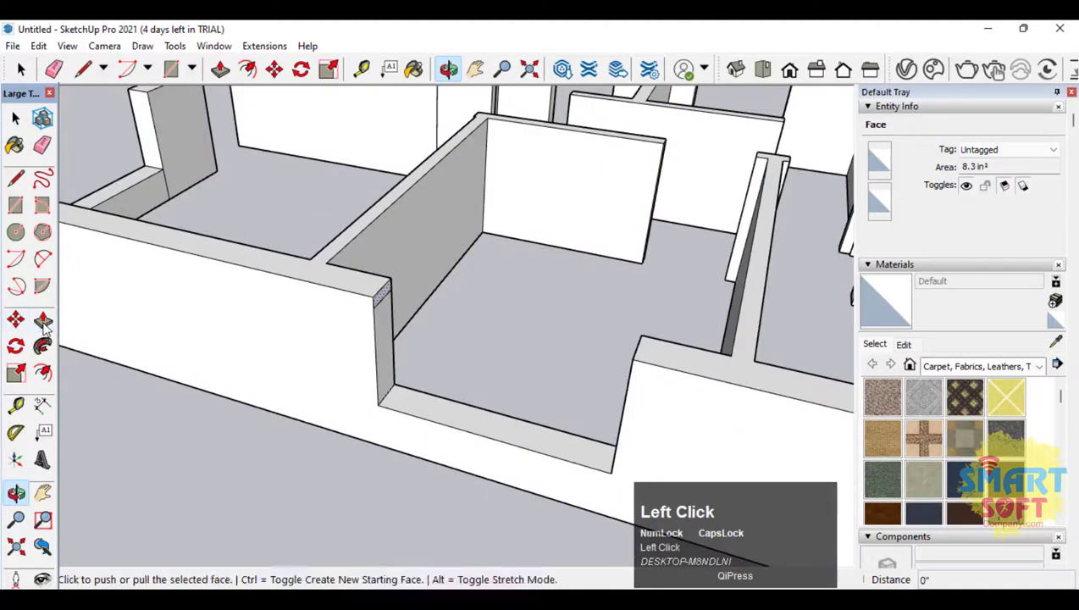
left_click(388, 300)
left_click(641, 366)
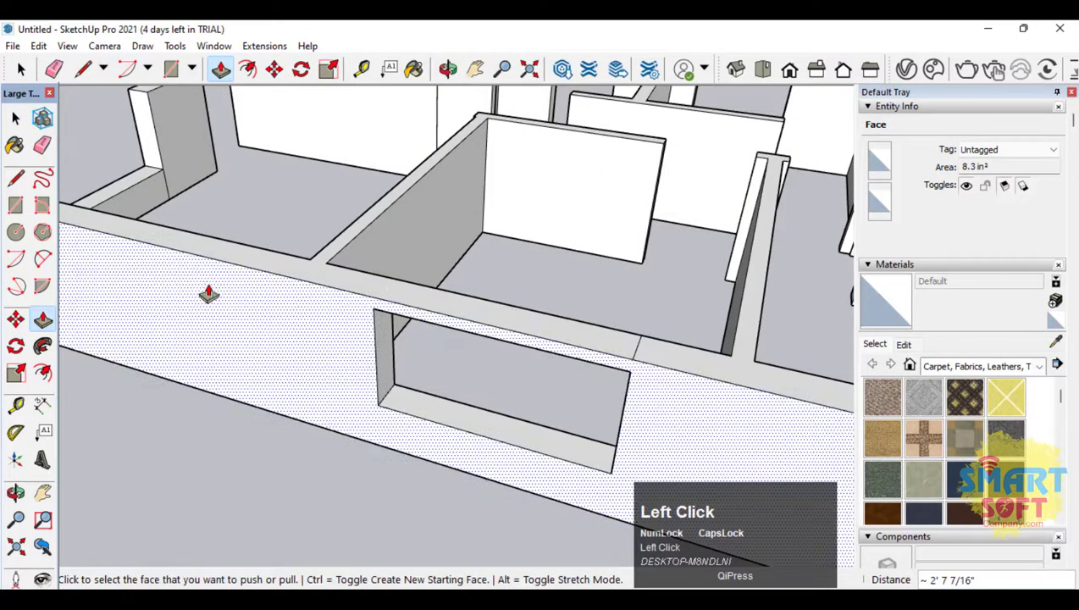
left_click(44, 146)
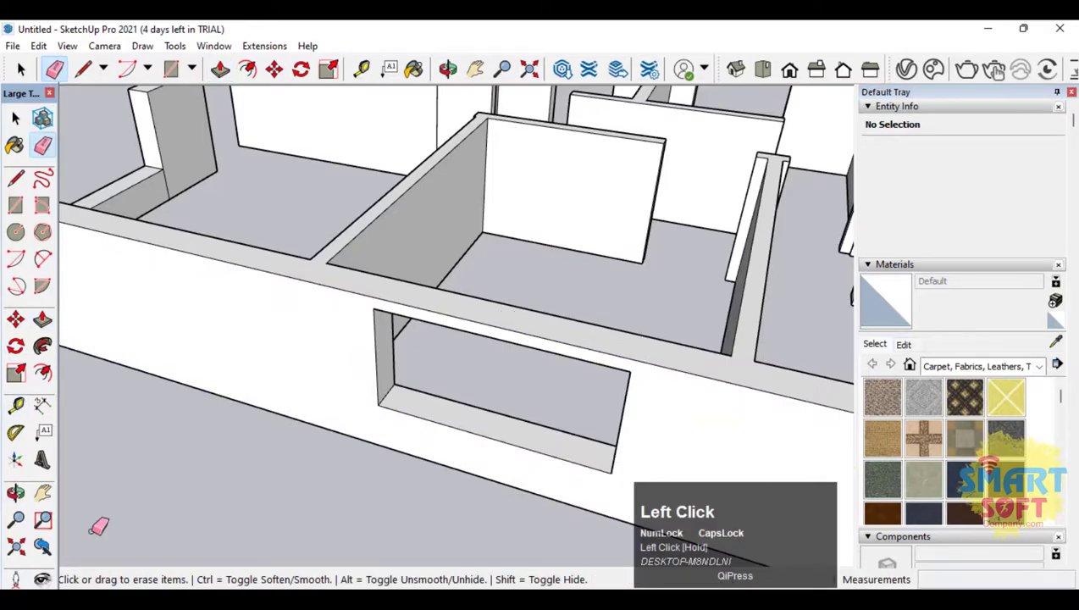
Paste the copied strip at the top outer corner of the next window opening's jamb
left_click(15, 493)
mouse_move(212, 382)
left_mouse_down()
mouse_move(345, 316)
mouse_move(86, 414)
mouse_move(131, 347)
mouse_move(85, 416)
mouse_move(41, 344)
mouse_move(616, 354)
mouse_move(753, 259)
mouse_move(619, 246)
mouse_move(514, 260)
mouse_move(581, 294)
mouse_move(438, 314)
mouse_move(527, 256)
mouse_move(697, 291)
mouse_move(716, 415)
mouse_move(635, 479)
mouse_move(416, 344)
mouse_move(656, 212)
mouse_move(525, 195)
mouse_move(469, 205)
mouse_move(557, 195)
mouse_move(525, 253)
left_mouse_up()
scroll(580, 294, "down", 2)
scroll(184, 260, "up", 3)
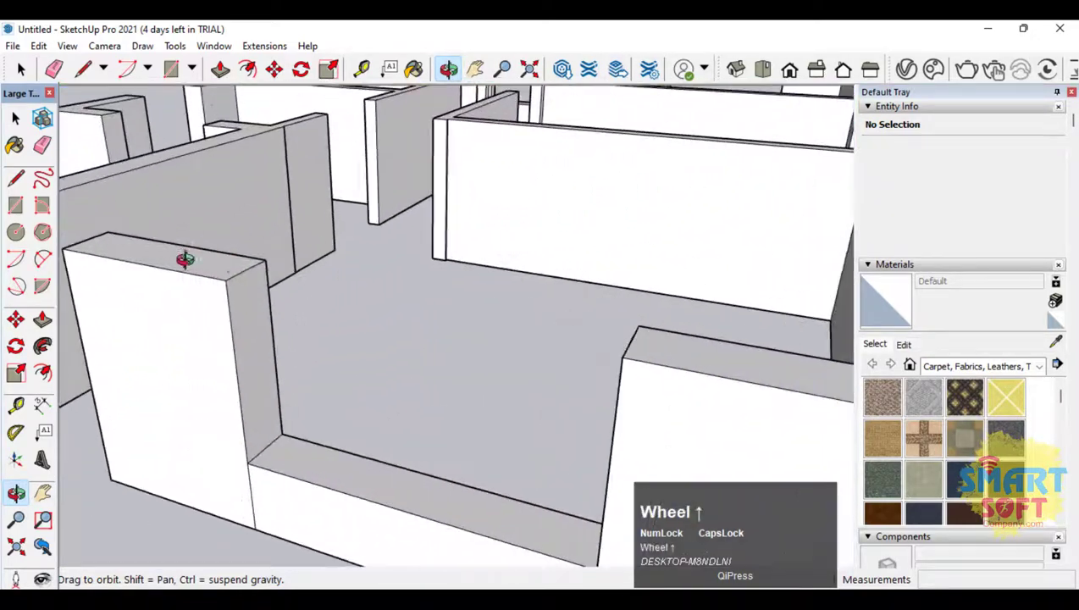
key("ctrl+v")
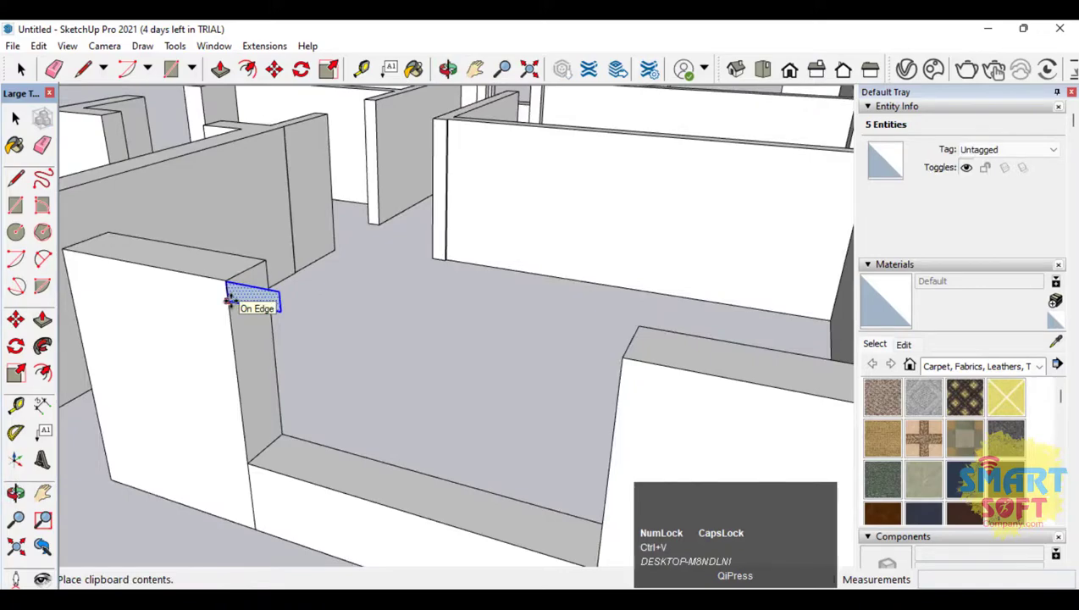
left_click(229, 301)
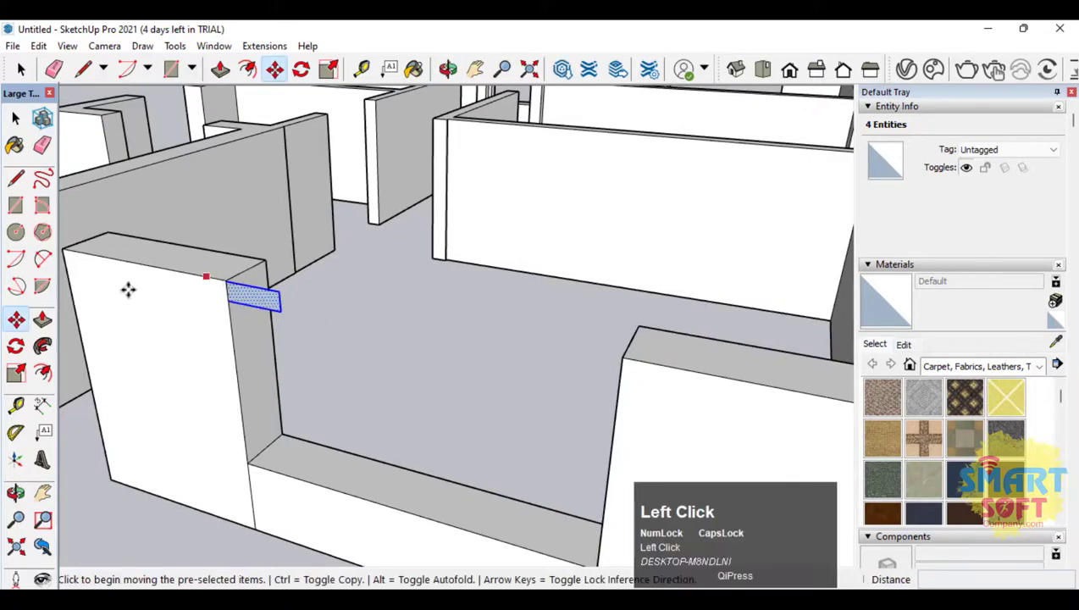
Draw a 5 3/16" by about 1 3/4" rectangle at the top of that jamb, matching the pasted strip's height, and erase the strip
left_click(15, 493)
left_click_drag(356, 288, 199, 279)
scroll(682, 202, "down", 3)
scroll(334, 207, "up", 5)
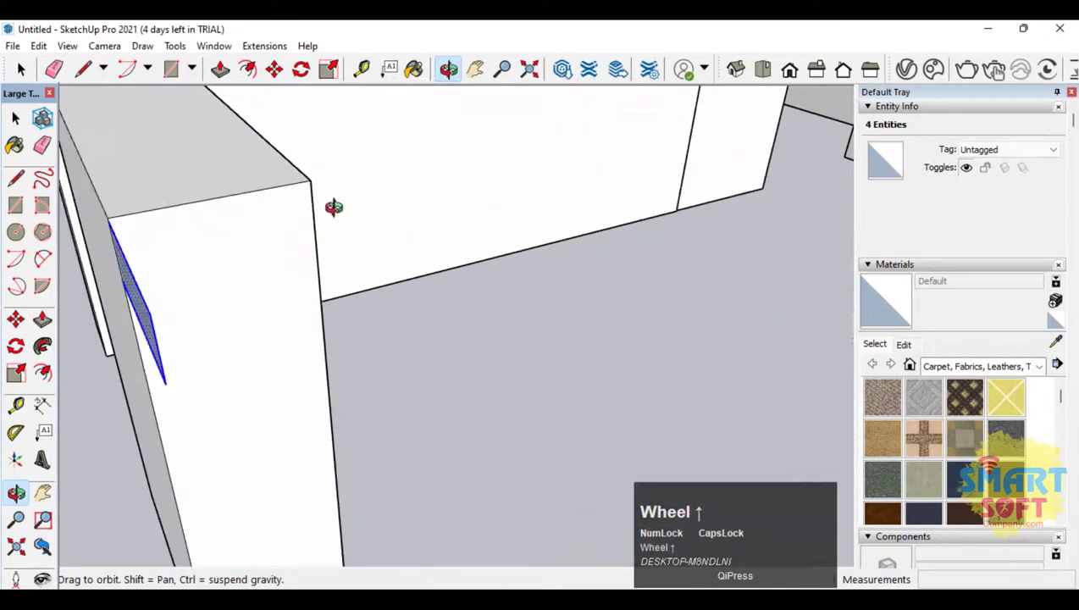
scroll(654, 197, "down", 5)
left_click_drag(653, 197, 251, 217)
scroll(133, 145, "up", 6)
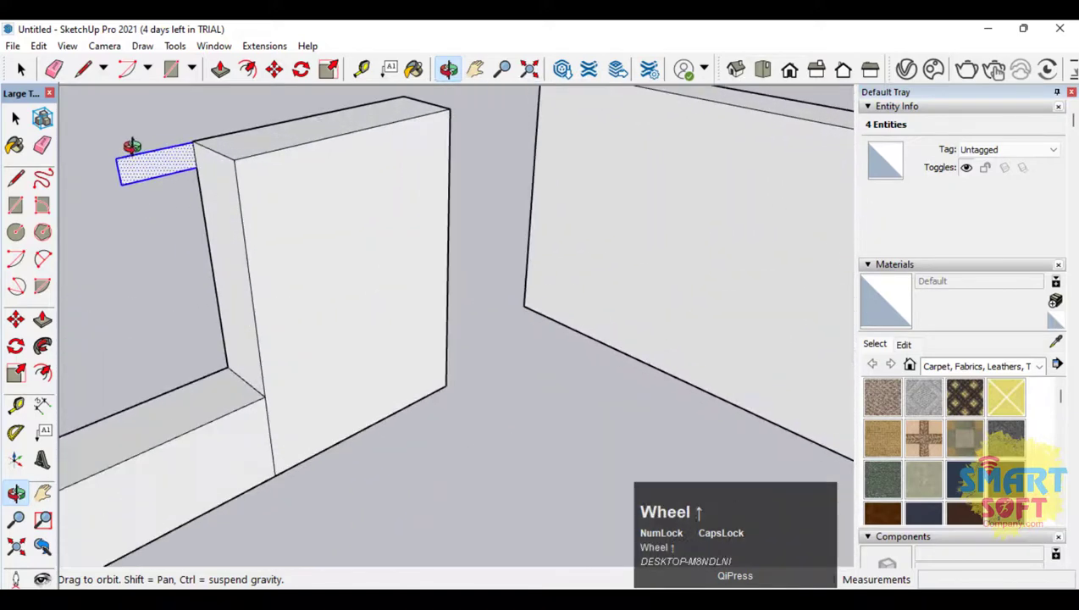
scroll(142, 163, "up", 1)
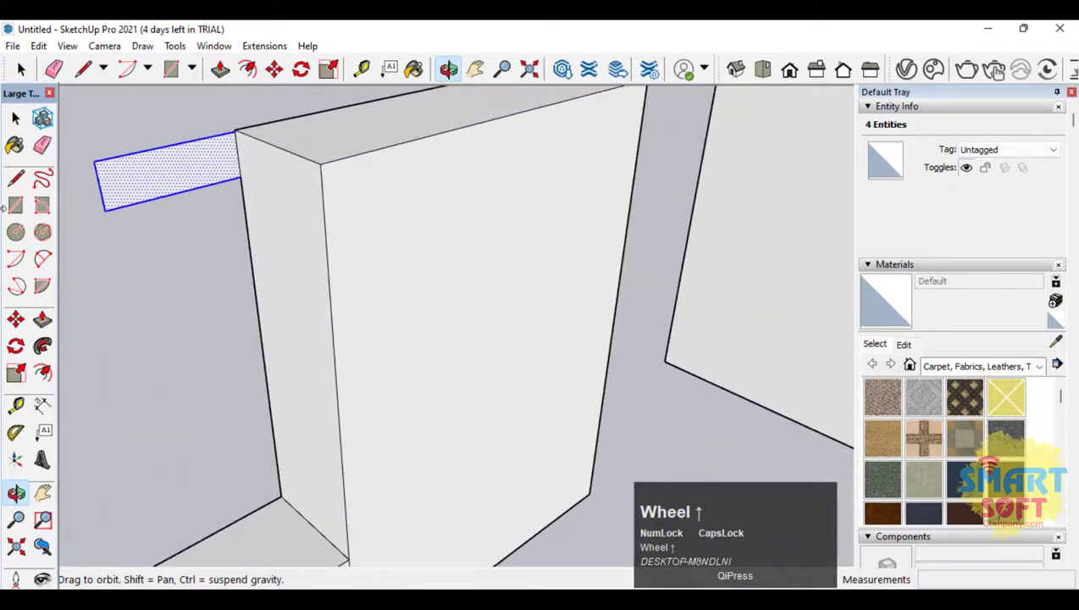
left_click(42, 145)
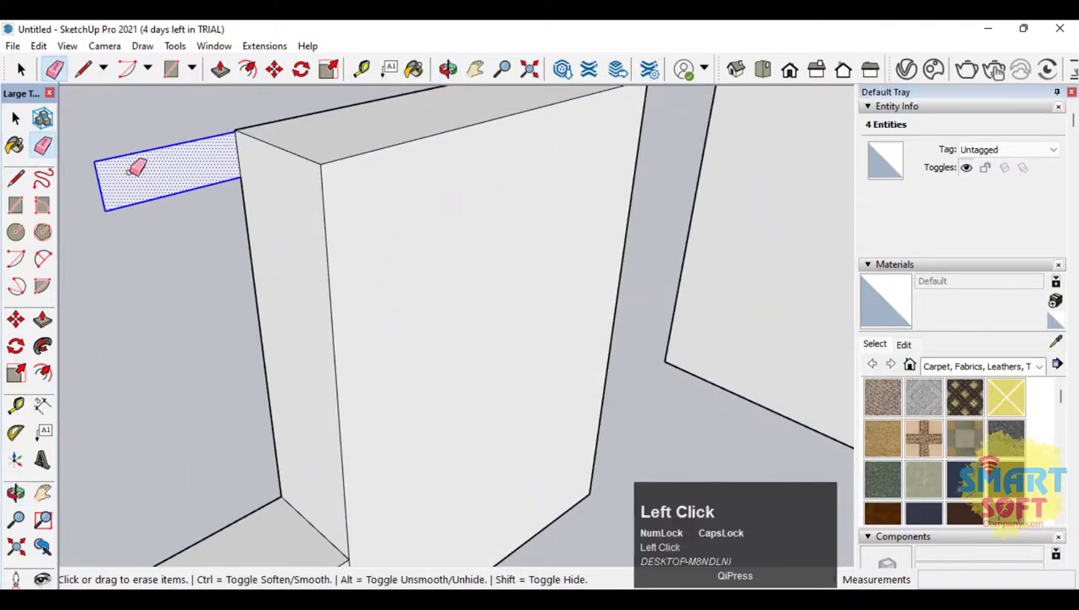
left_click(15, 204)
left_click(241, 176)
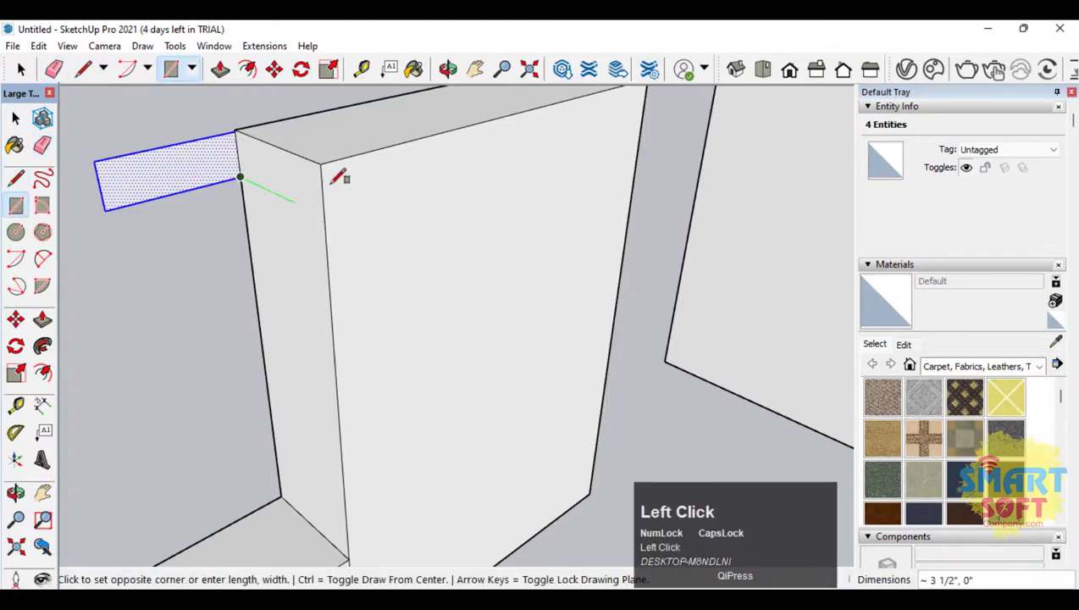
left_click(321, 163)
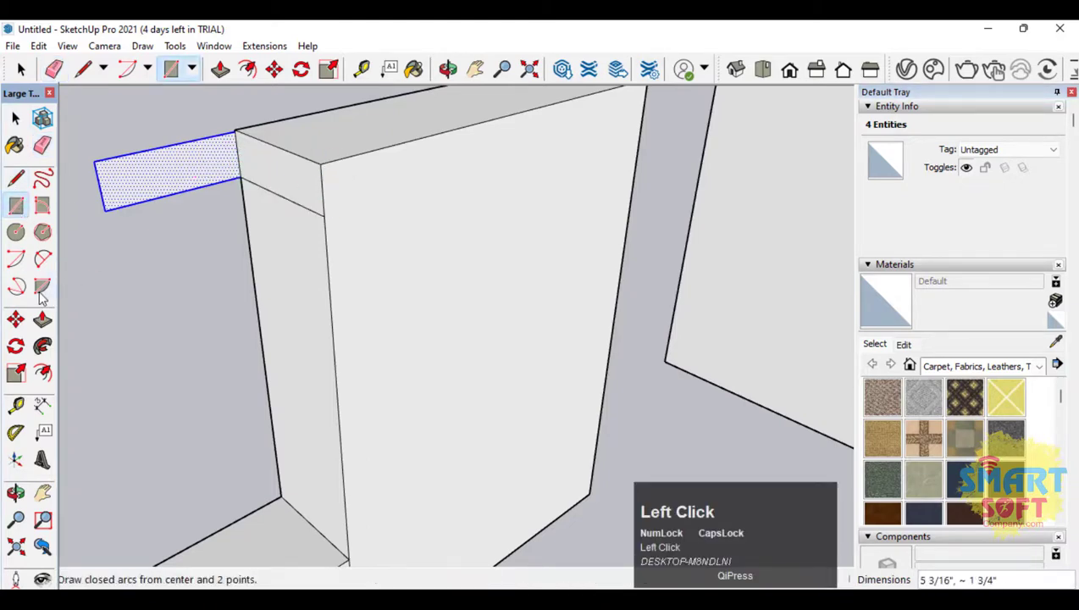
left_click(43, 146)
left_click_drag(169, 212, 132, 181)
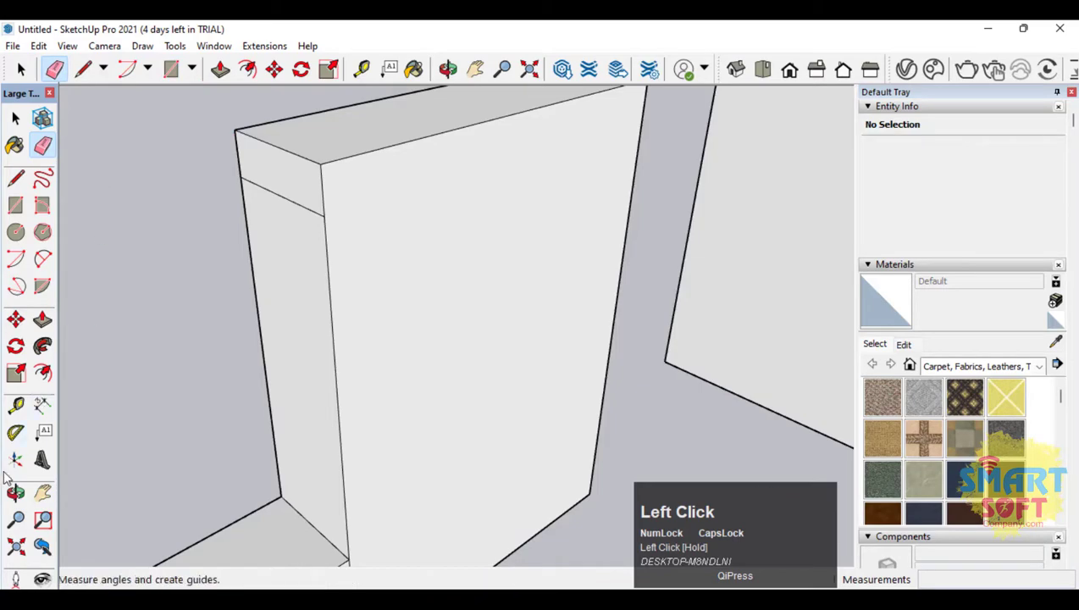
left_click(16, 492)
left_click_drag(161, 310, 543, 311)
scroll(87, 296, "down", 5)
left_click_drag(183, 334, 266, 308)
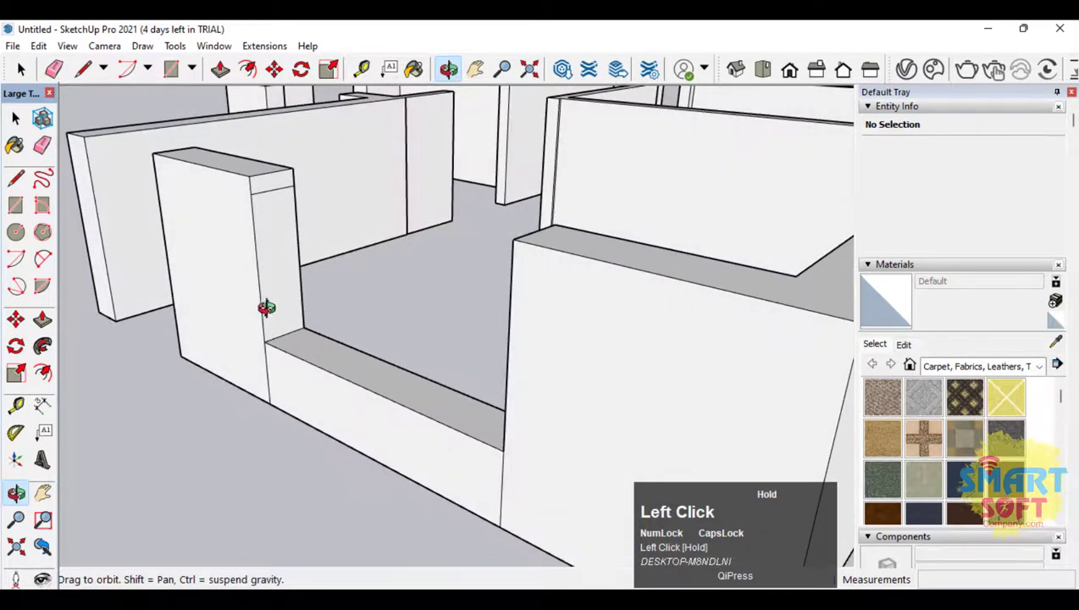
left_click(43, 319)
left_click(277, 207)
left_click(316, 250)
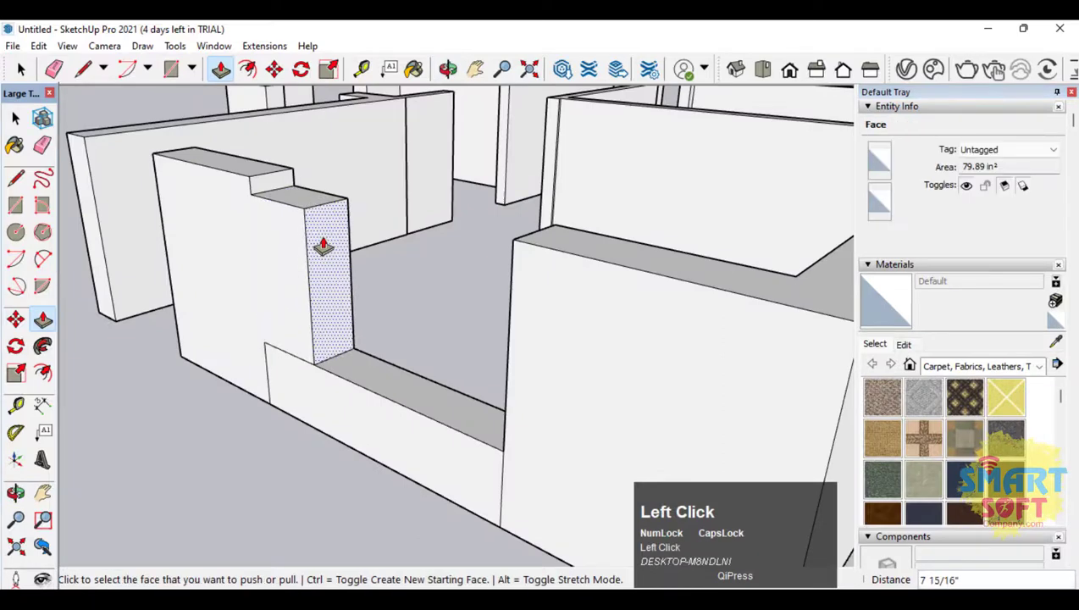
key("ctrl+z")
Extrude the jamb's top rectangle about 2' 6 13/16" across the opening as a lintel and erase the outer seam edges
left_click(280, 191)
left_click(513, 279)
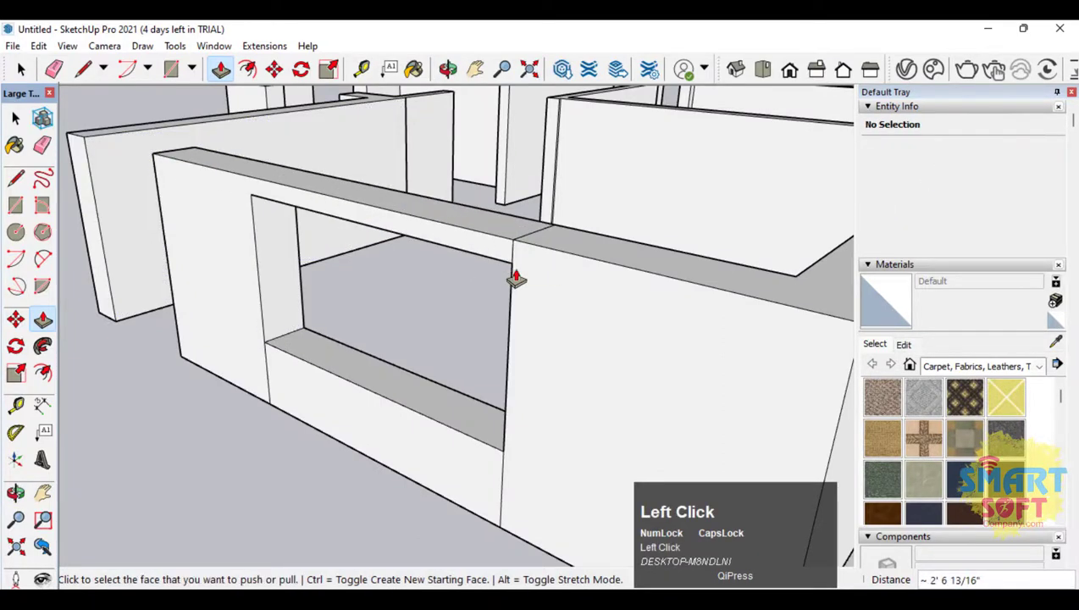
left_click(42, 144)
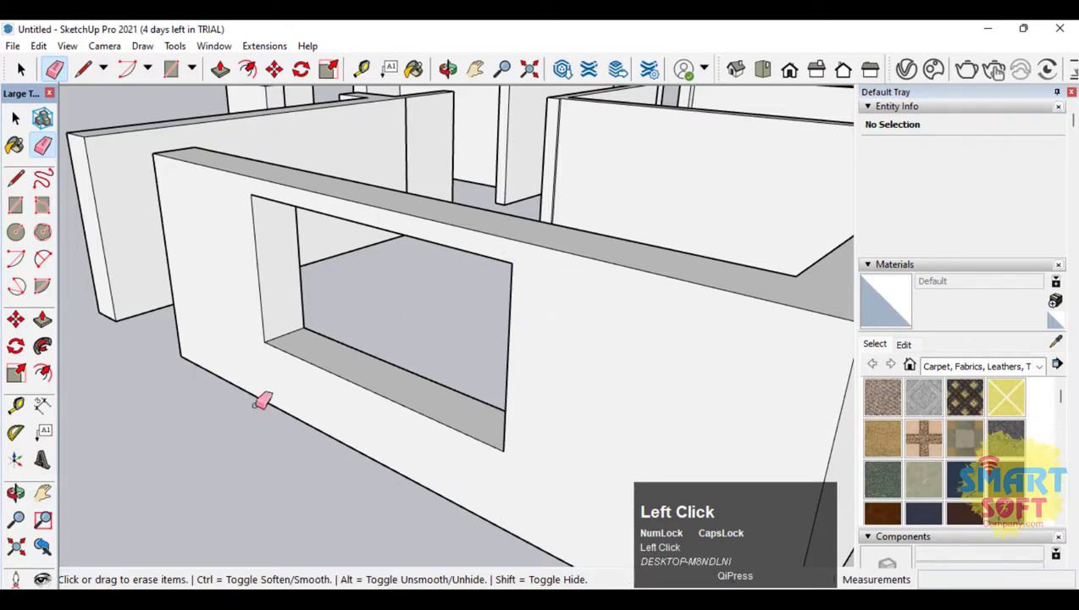
Erase the leftover vertical seam line below the window opening on the other face of the end wall
left_click(16, 493)
left_click_drag(424, 279, 345, 314)
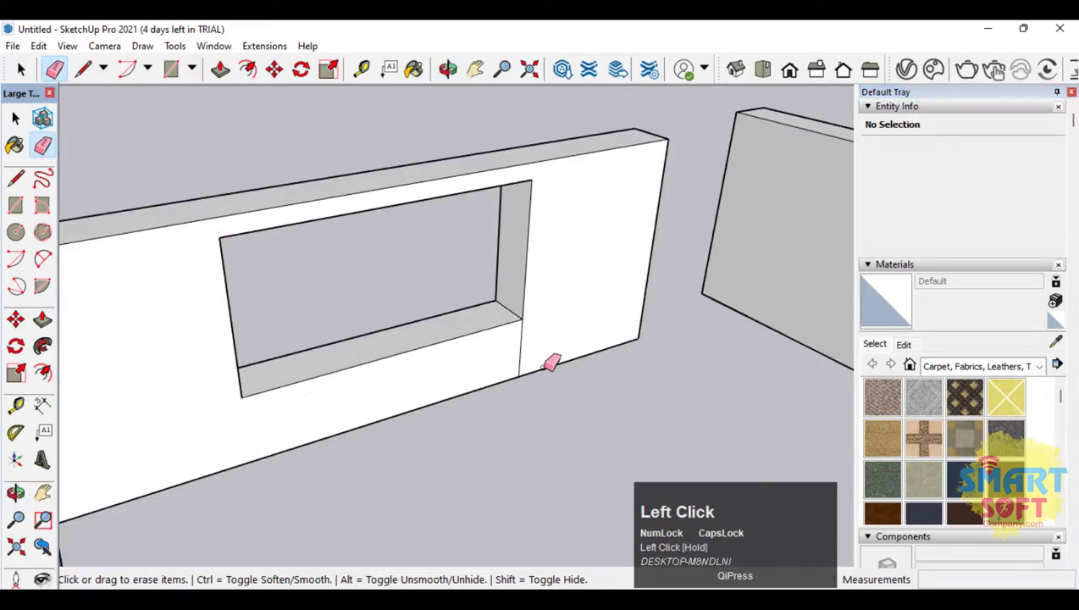
Paste the copied rectangular lintel profile onto the side of the wall stub beside the next open window, aligned with its upper corner
left_click(16, 494)
left_click_drag(75, 471, 606, 361)
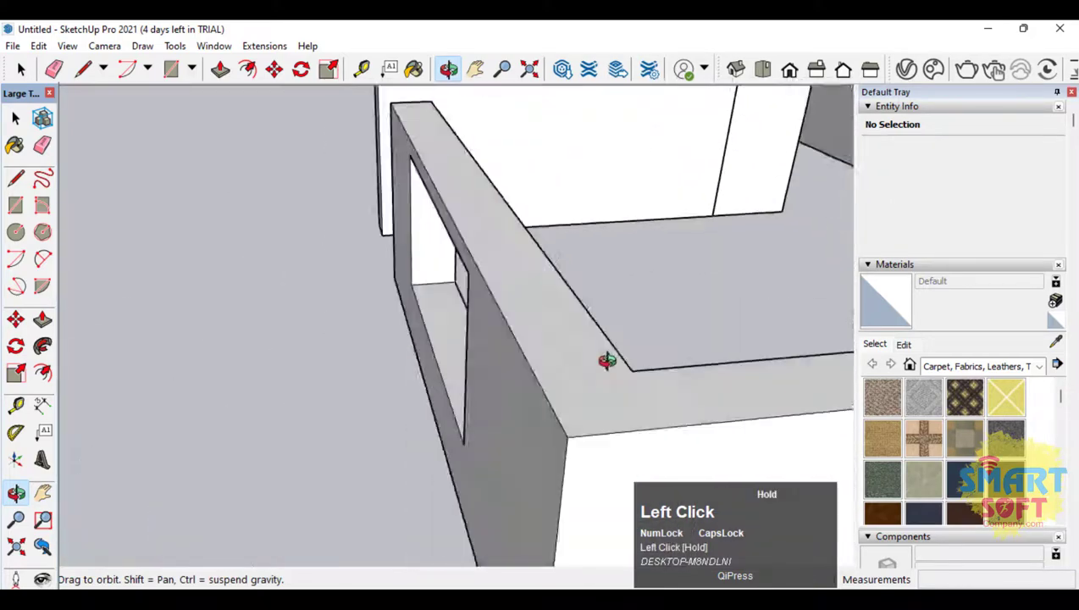
scroll(421, 351, "down", 5)
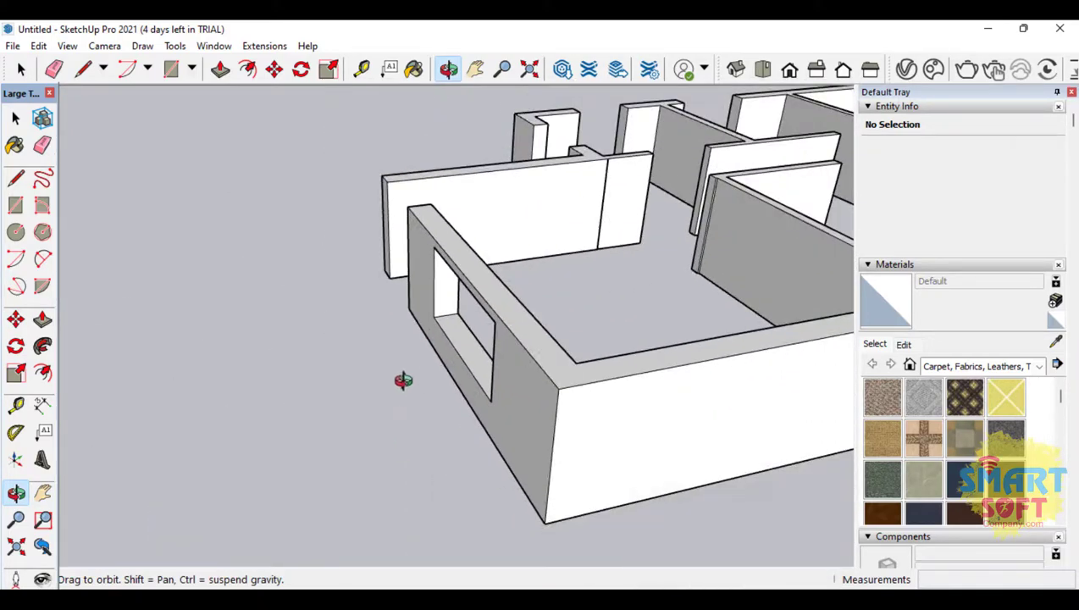
left_click_drag(542, 311, 520, 304)
scroll(411, 207, "up", 5)
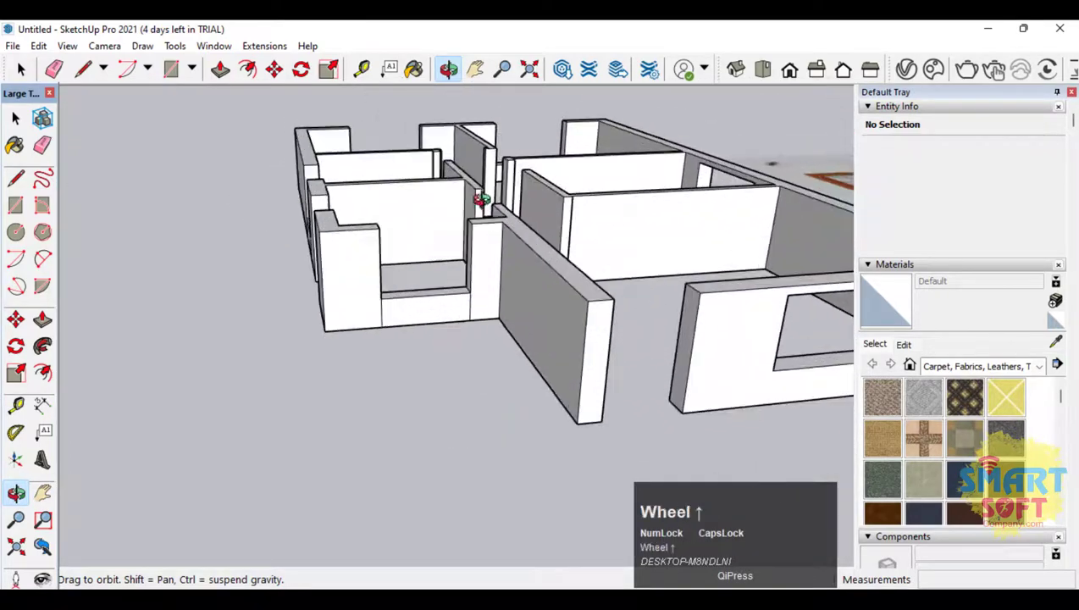
left_click_drag(346, 234, 542, 260)
scroll(270, 291, "down", 3)
scroll(563, 218, "up", 5)
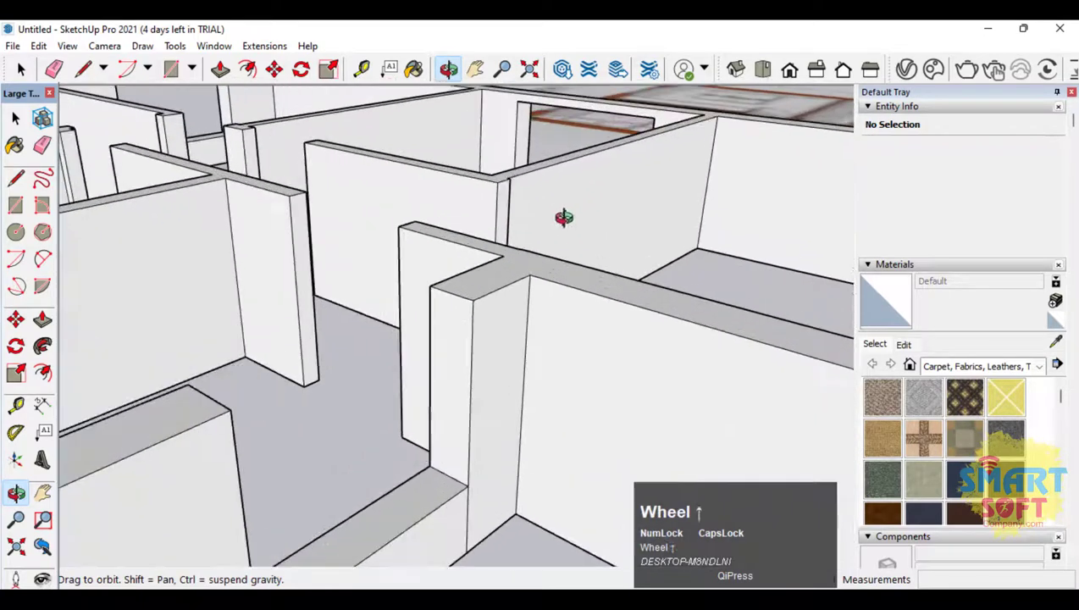
key("ctrl+v")
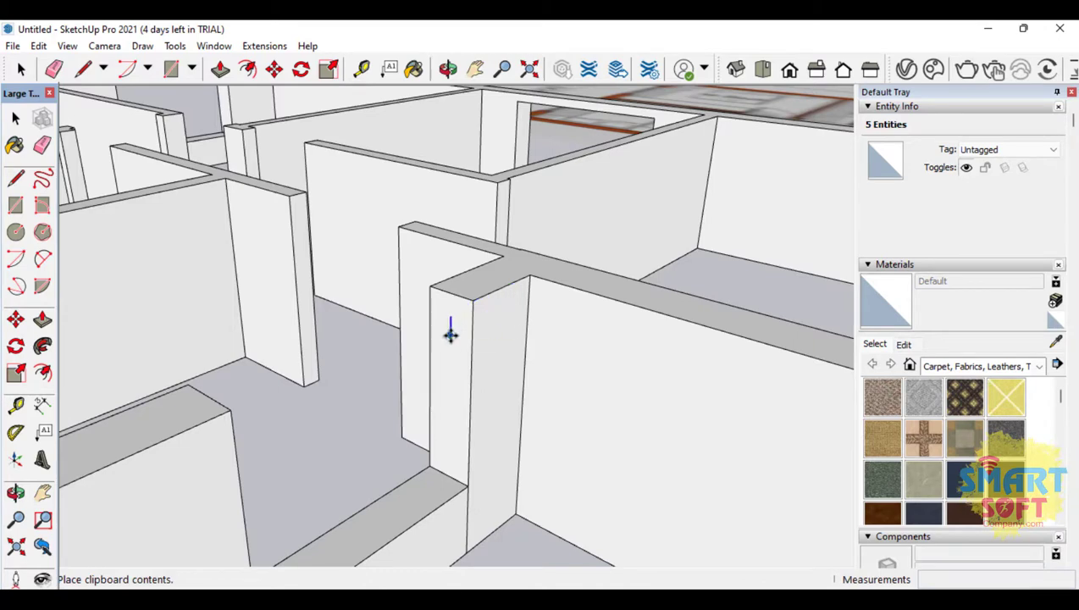
scroll(469, 328, "up", 5)
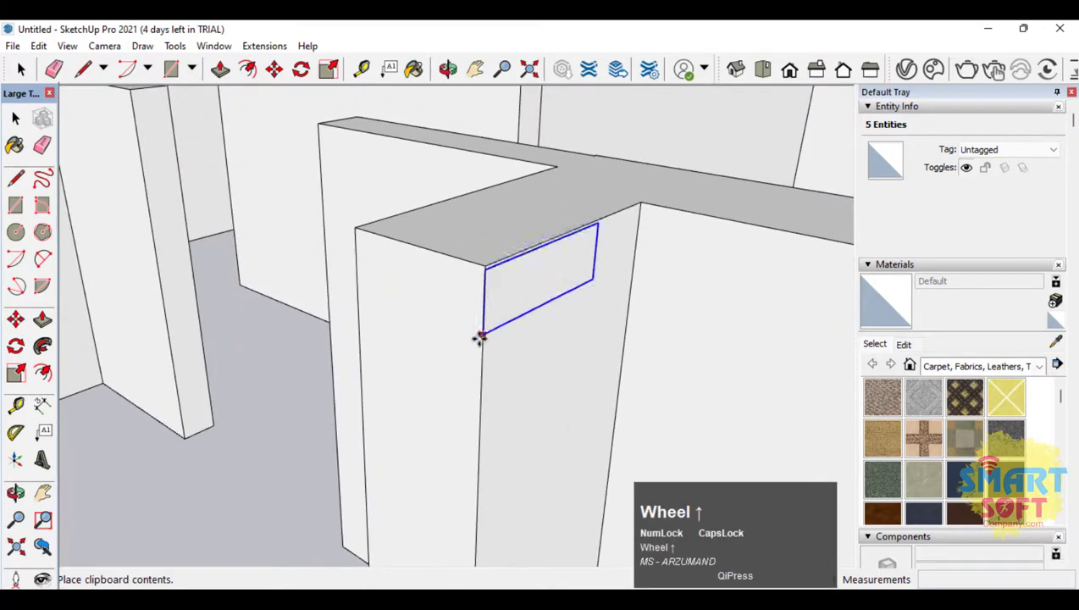
scroll(484, 332, "up", 2)
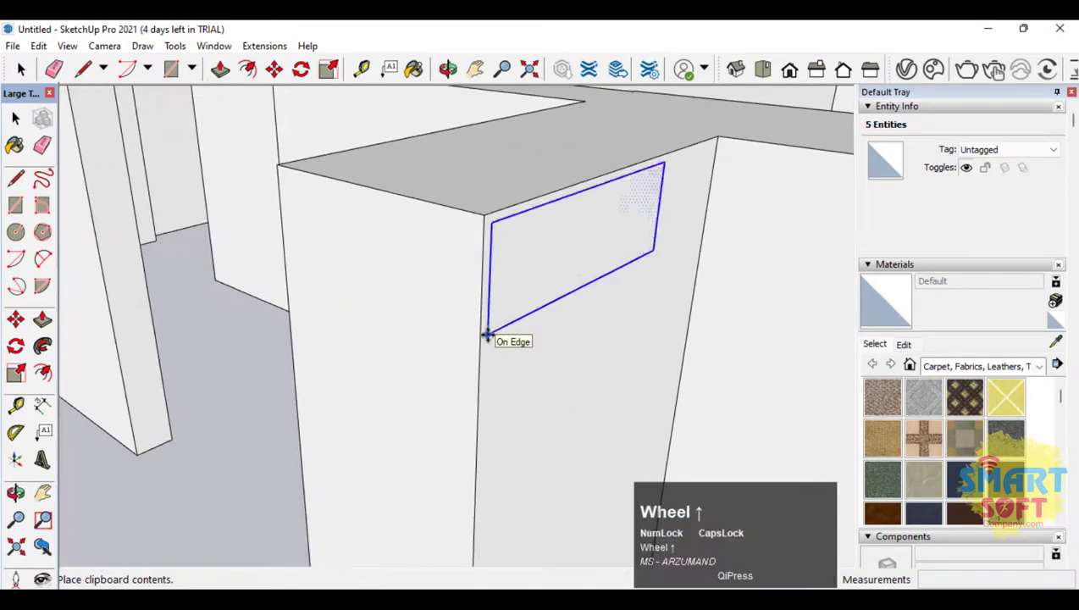
left_click(482, 331)
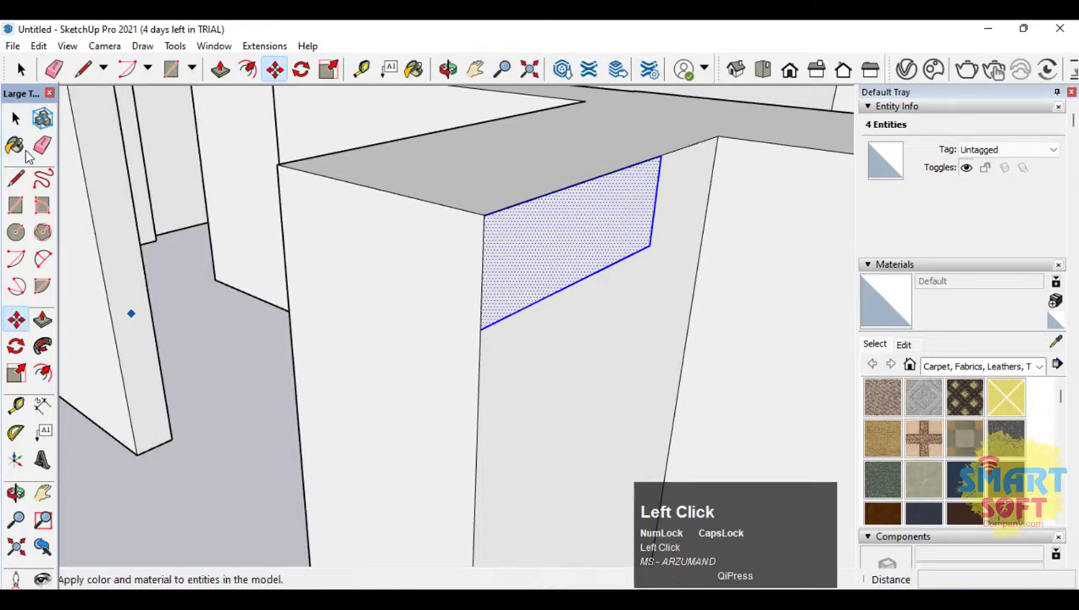
Make the pasted rectangle a group
left_click(67, 46)
right_click(576, 248)
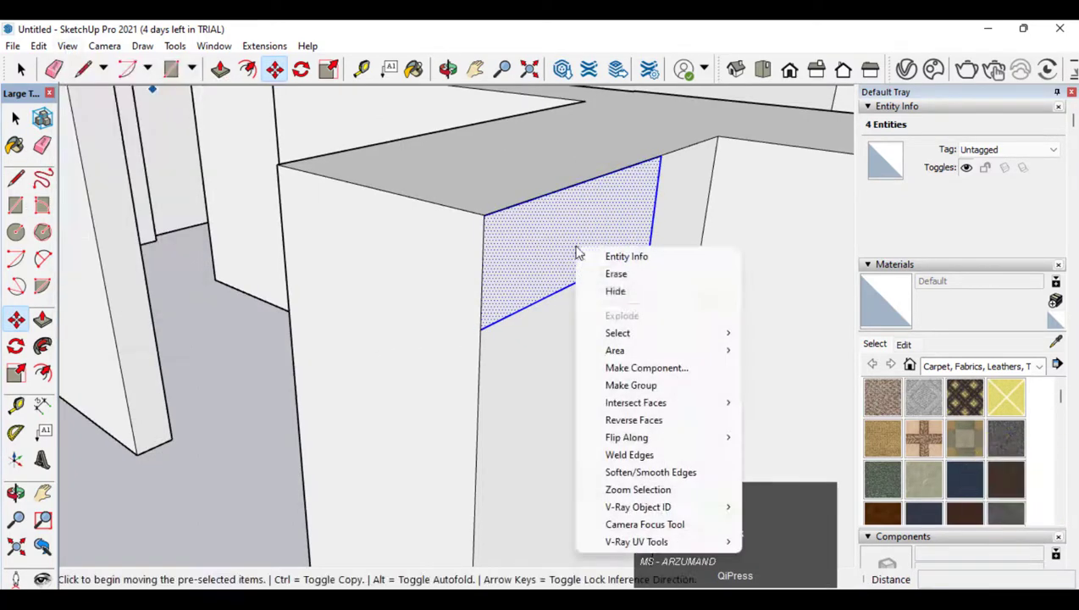
left_click(665, 384)
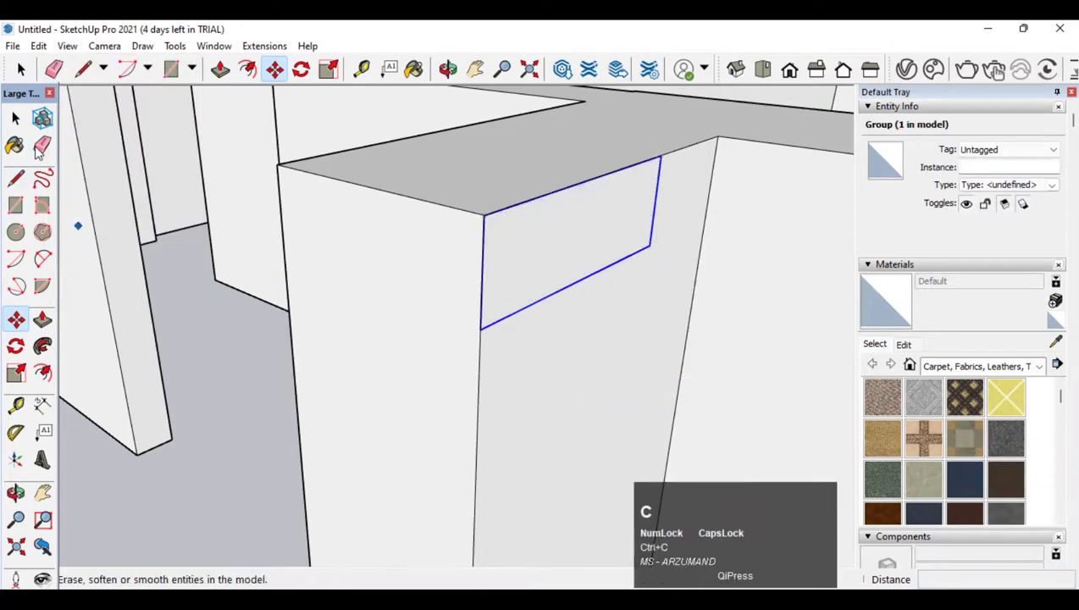
left_click(171, 69)
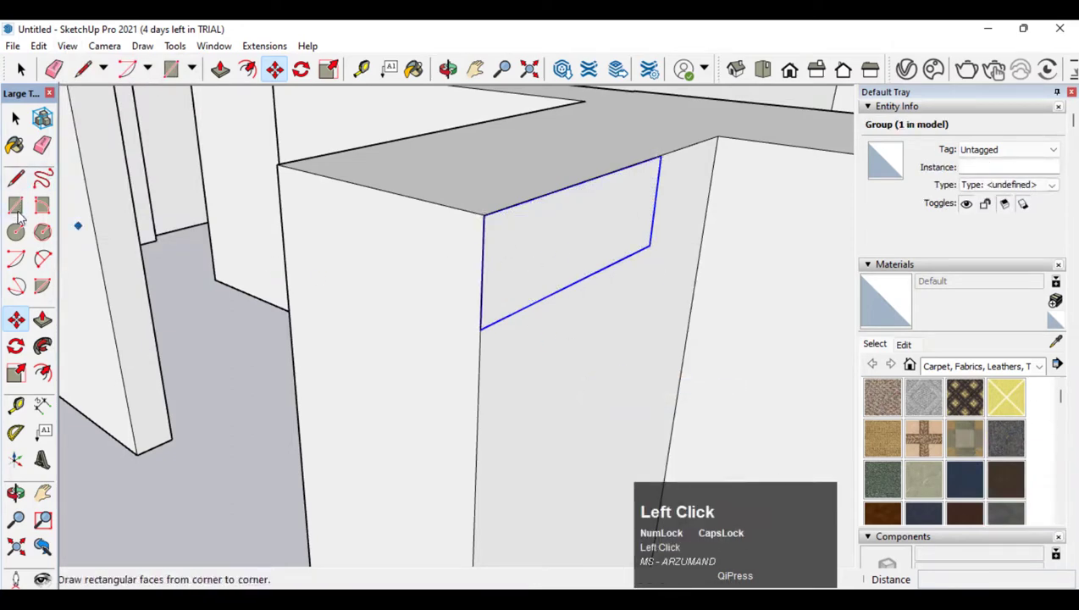
left_click(483, 215)
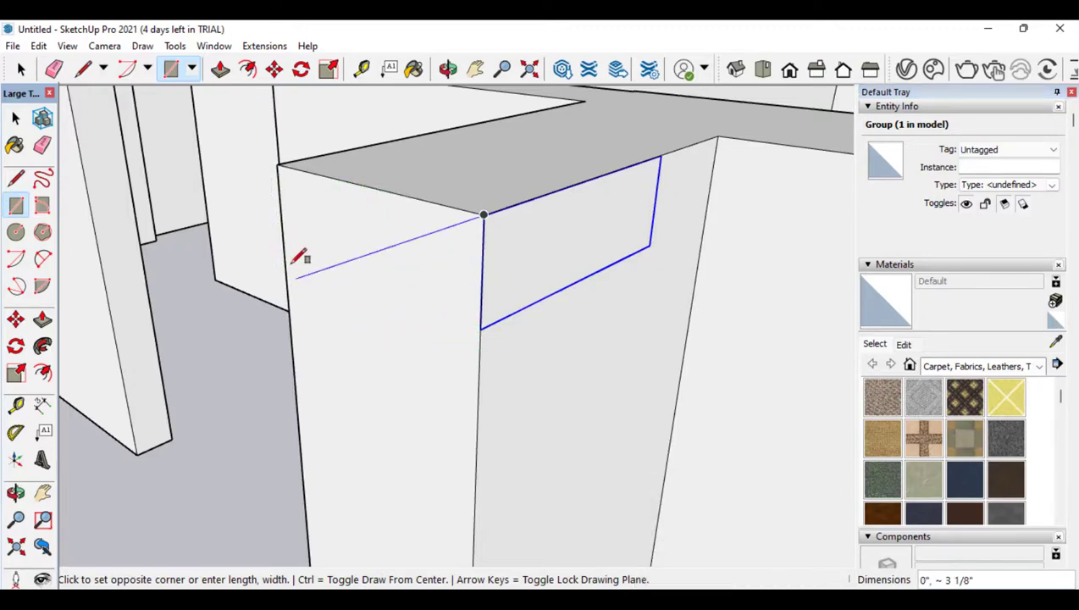
scroll(484, 315, "up", 2)
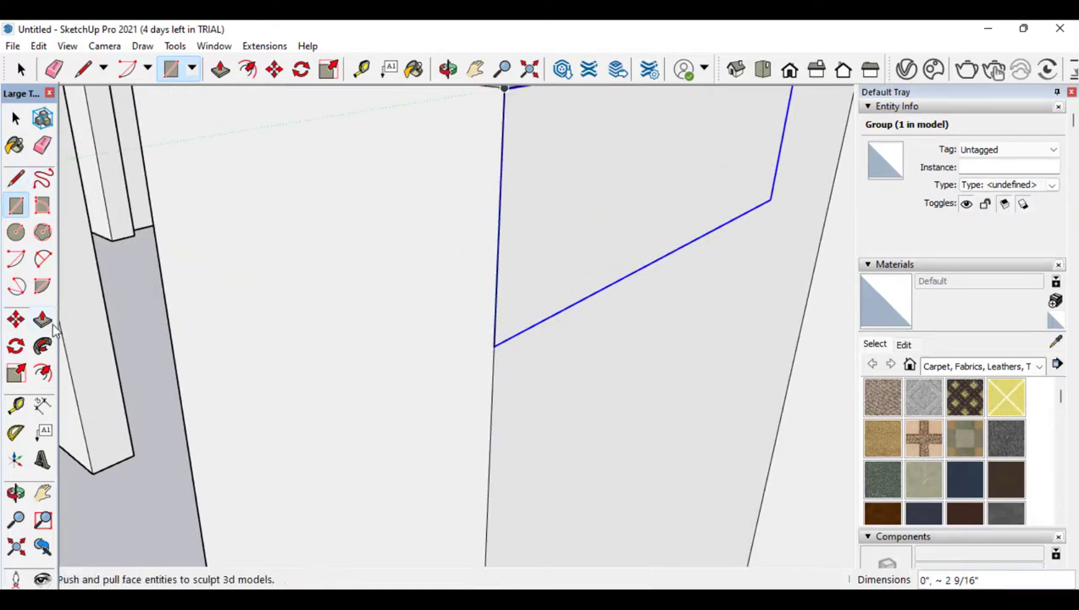
left_click(15, 405)
scroll(492, 223, "down", 2)
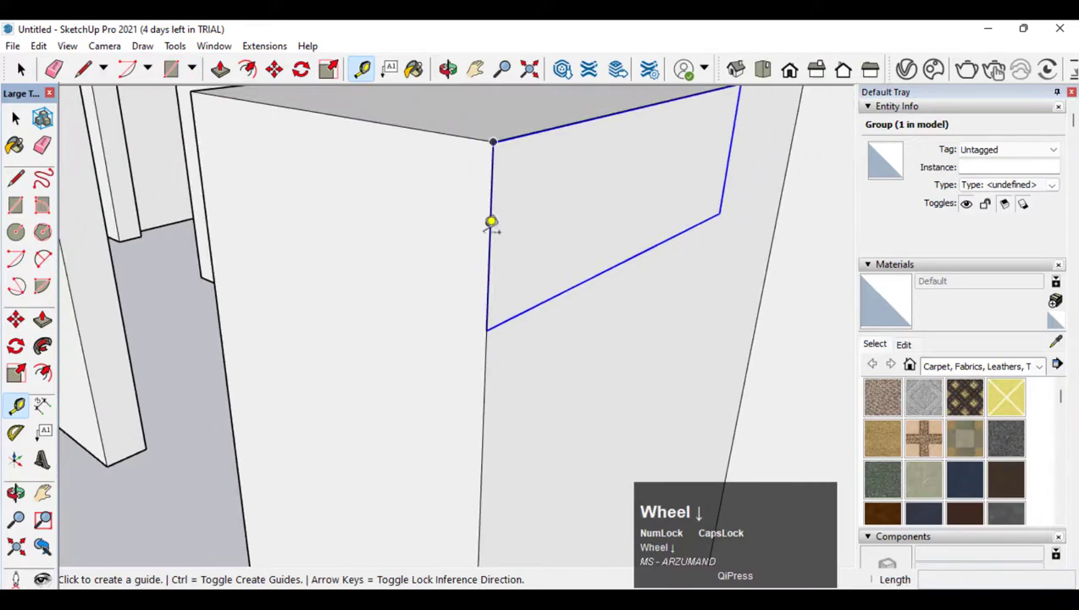
left_click(439, 133)
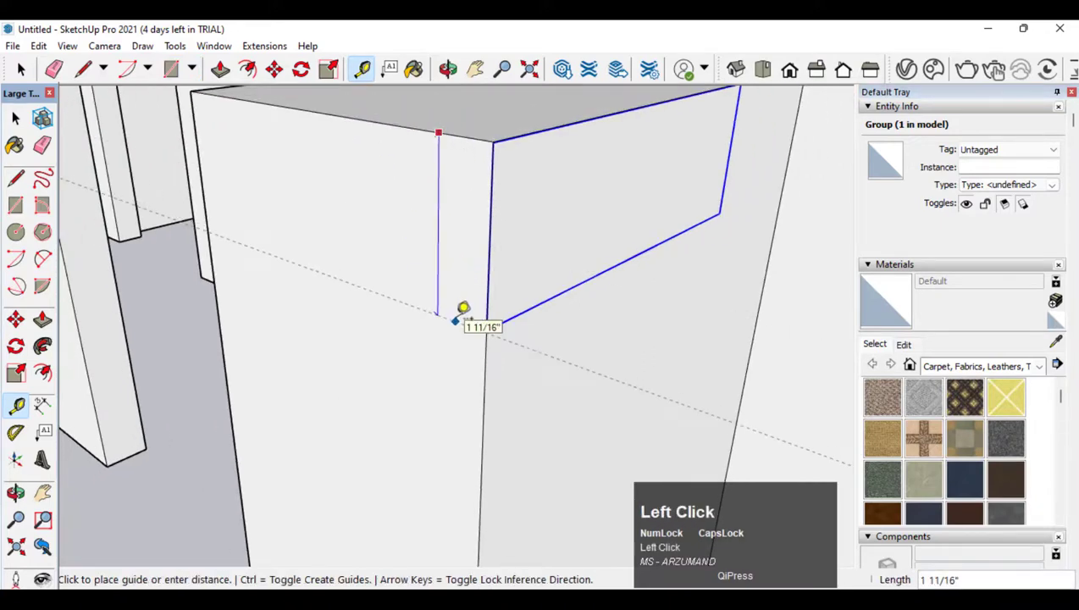
scroll(463, 309, "up", 1)
left_click(460, 306)
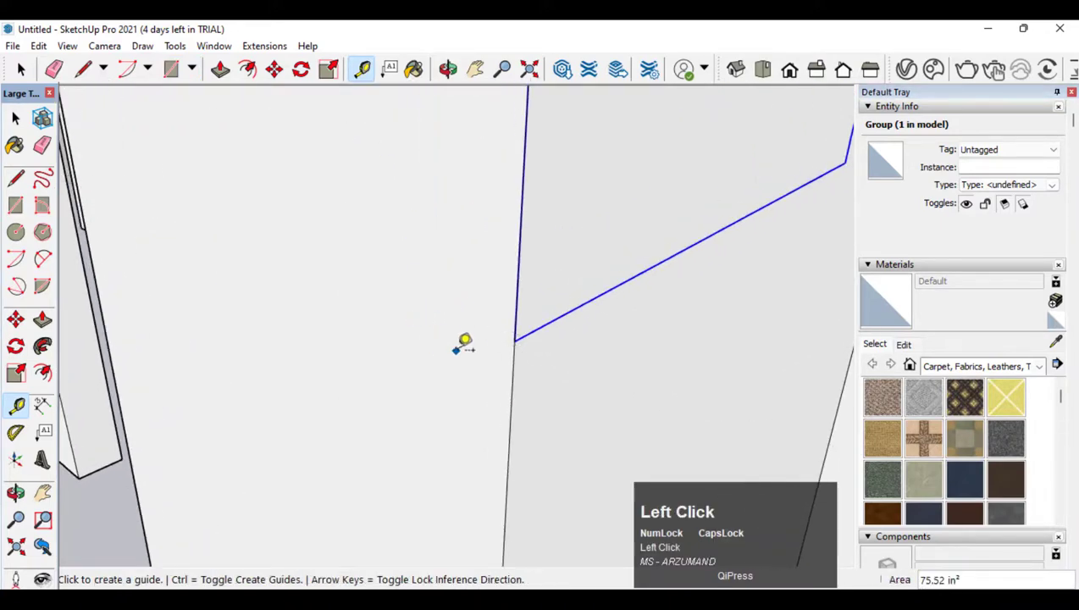
scroll(335, 301, "down", 2)
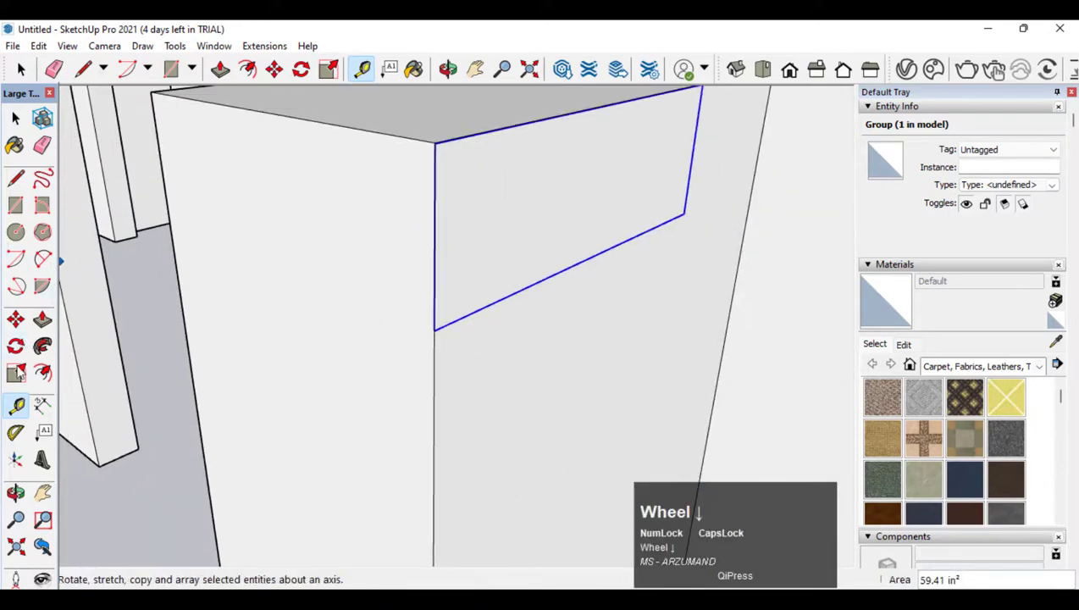
Draw a rectangle across the top of the wall's end face, matching the pasted profile's height, and erase the pasted group
left_click(16, 492)
left_click_drag(322, 343, 310, 307)
scroll(321, 226, "down", 2)
scroll(321, 226, "up", 1)
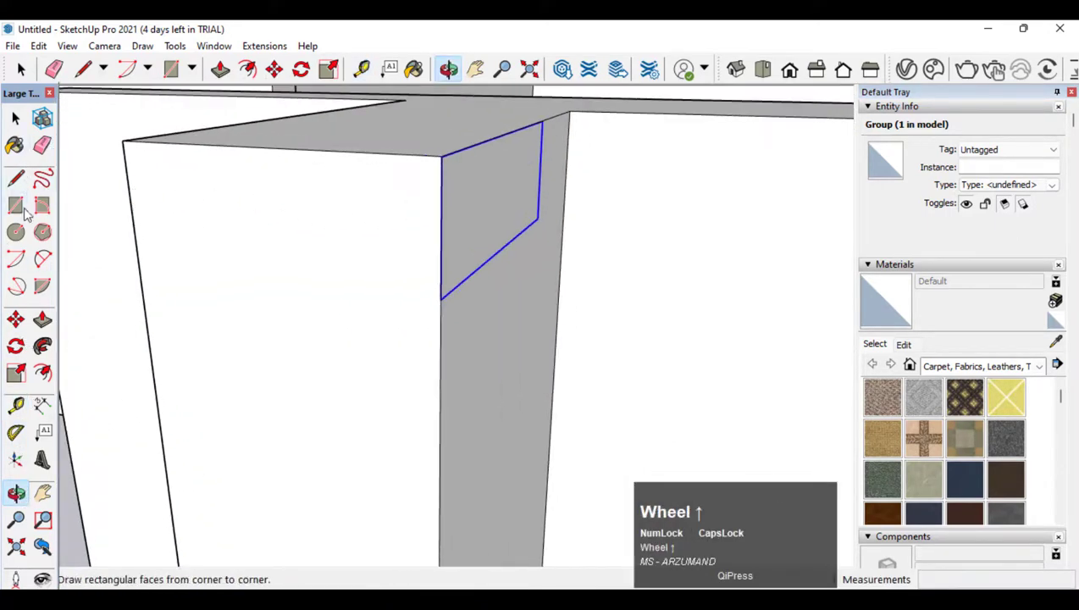
left_click(17, 206)
left_click(441, 155)
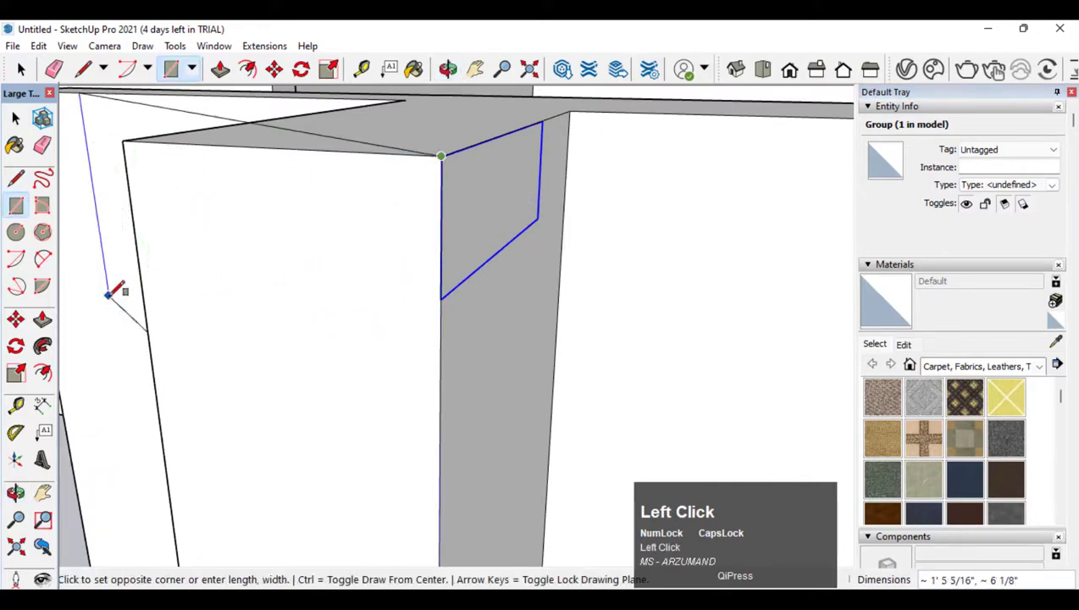
left_click(140, 265)
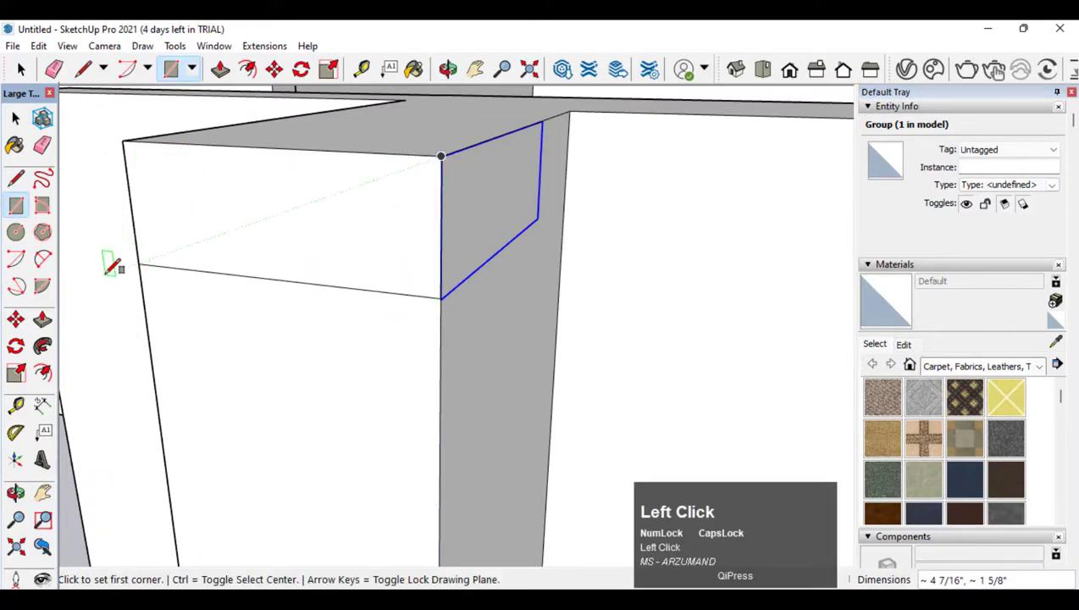
left_click(44, 148)
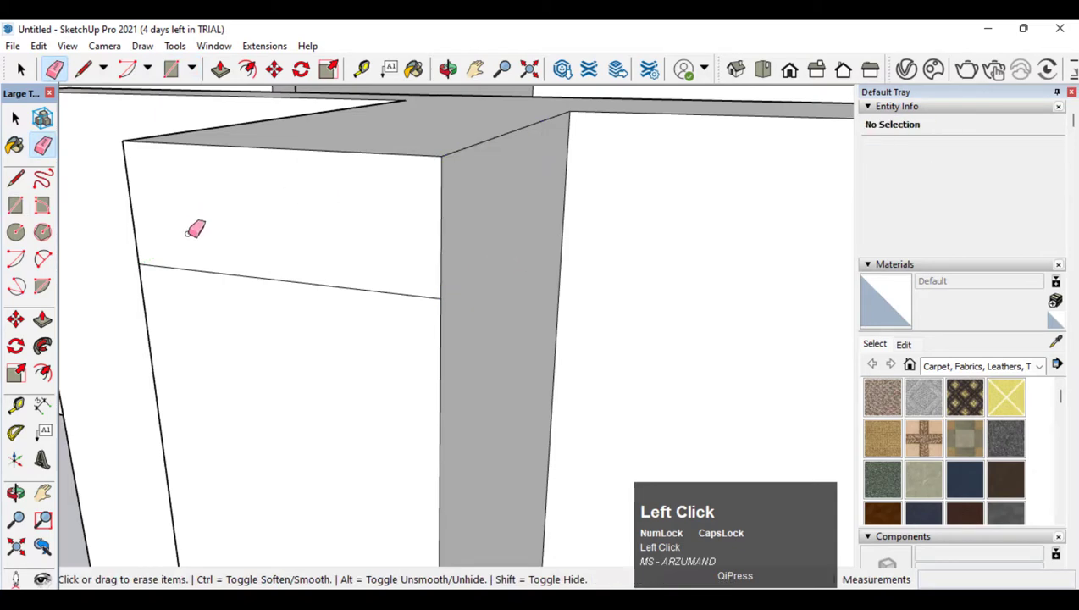
Push/Pull the new rectangle across the window gap to the opposite wall to form the lintel
scroll(471, 294, "down", 5)
scroll(494, 261, "down", 1)
left_click(42, 319)
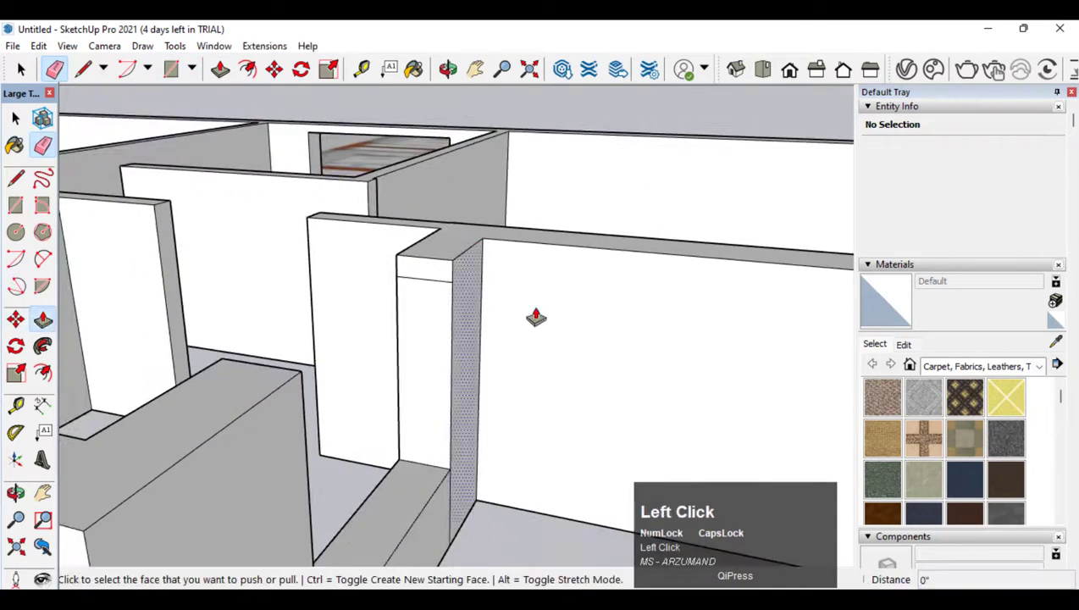
left_click(440, 282)
left_click(311, 428)
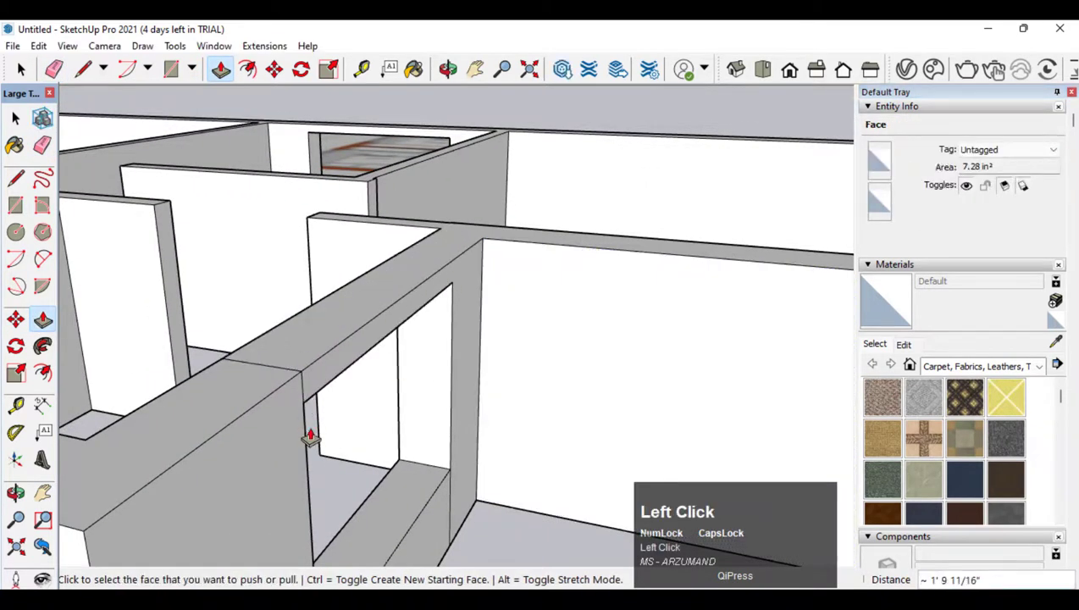
Erase the seam lines where the lintel meets the wall and the vertical lines below the window on that face
left_click(42, 146)
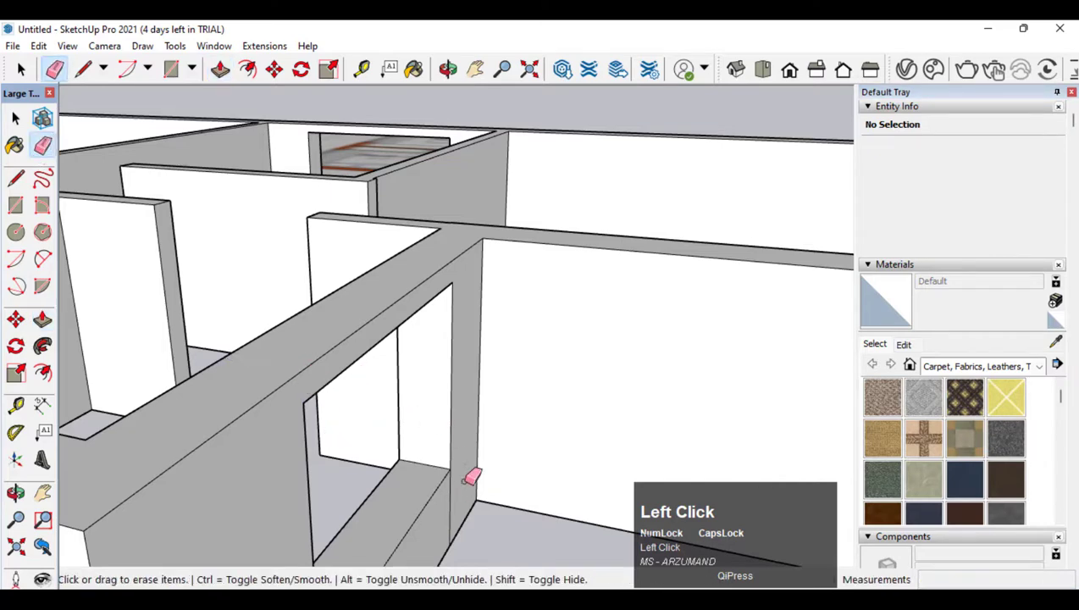
scroll(464, 481, "down", 3)
scroll(418, 547, "up", 3)
scroll(443, 375, "down", 4)
scroll(423, 540, "up", 4)
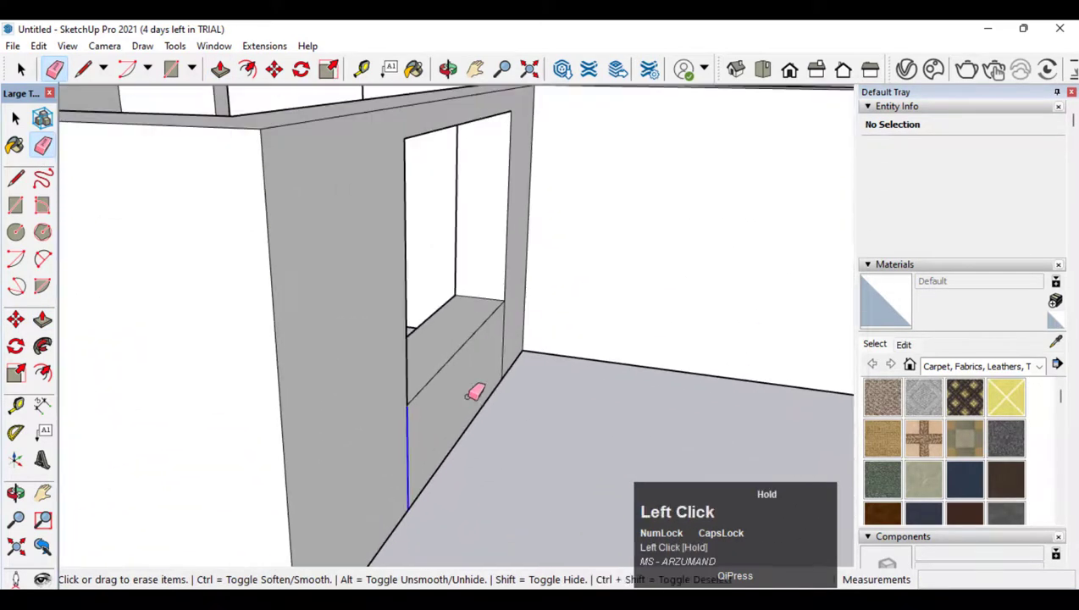
Erase the vertical seam lines below the same window on the opposite face of the wall
left_click(16, 493)
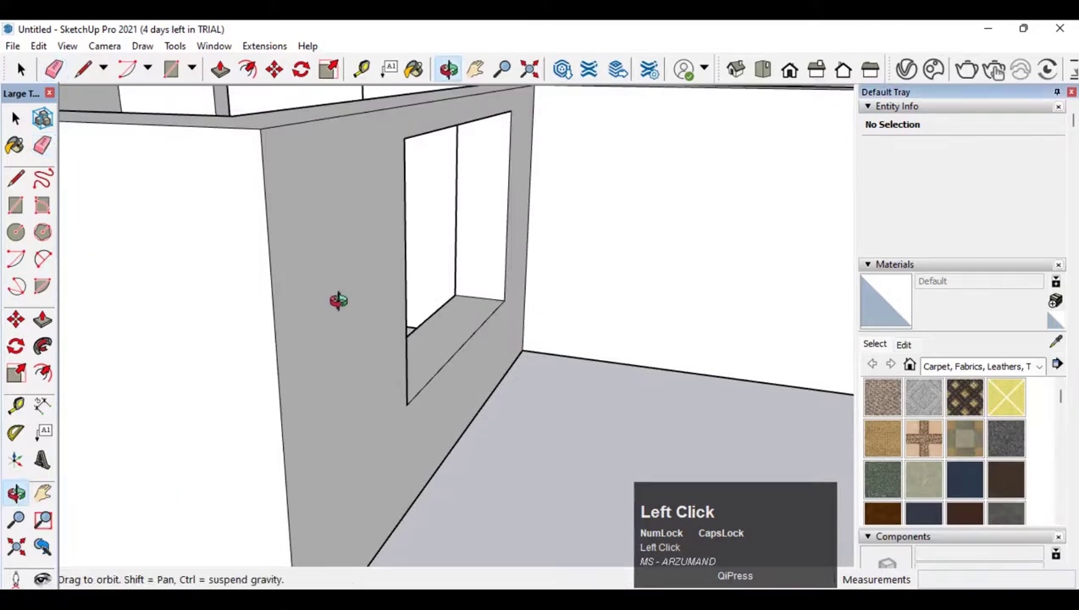
scroll(374, 337, "down", 3)
left_click_drag(373, 337, 689, 301)
scroll(434, 209, "up", 3)
scroll(386, 269, "up", 2)
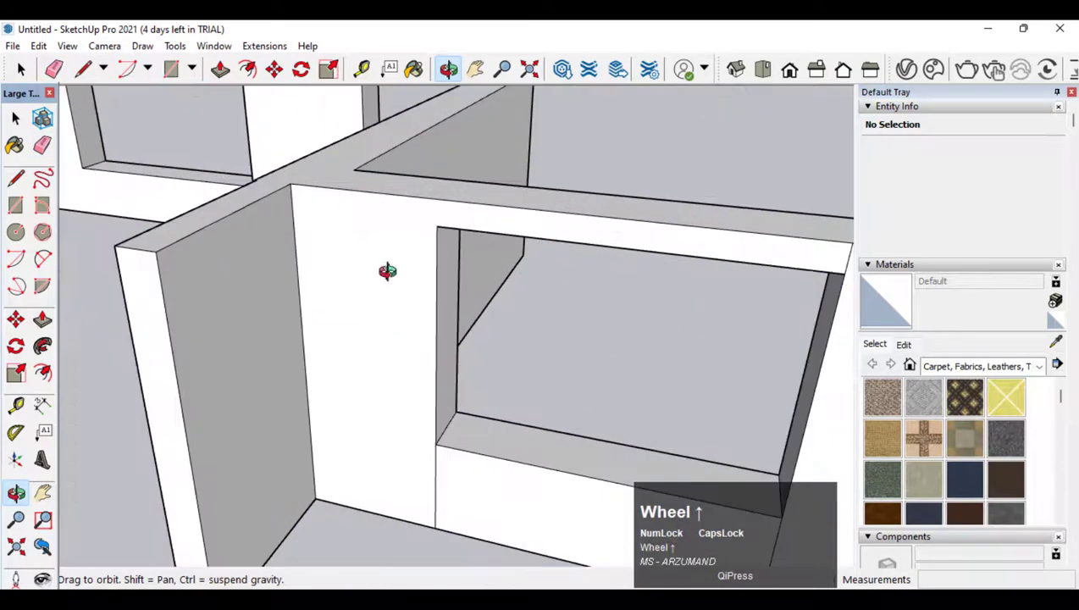
scroll(579, 306, "down", 2)
scroll(192, 236, "up", 3)
left_click(42, 145)
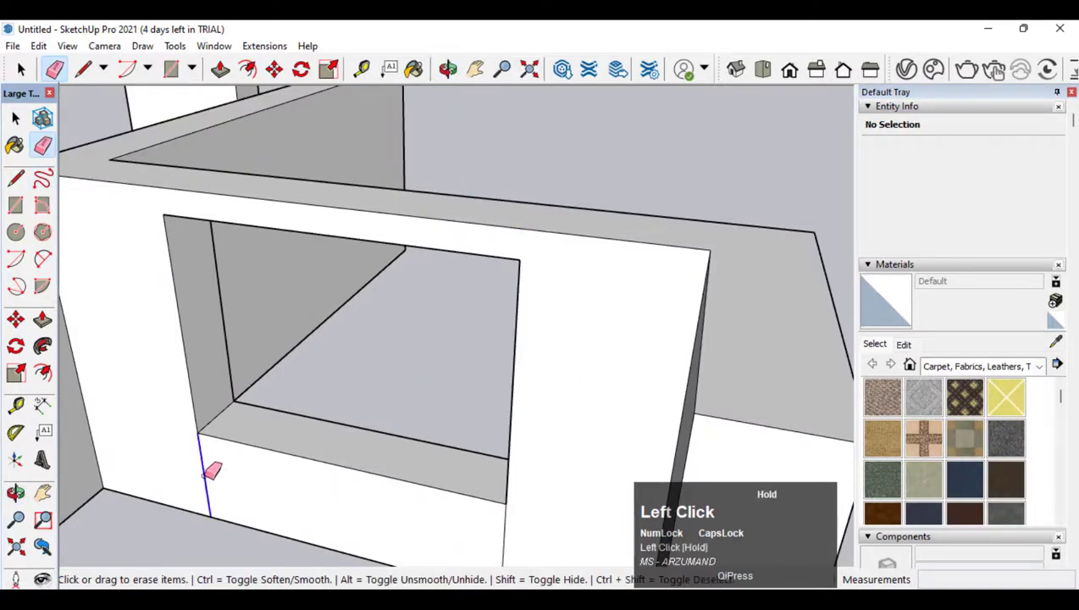
scroll(450, 527, "down", 3)
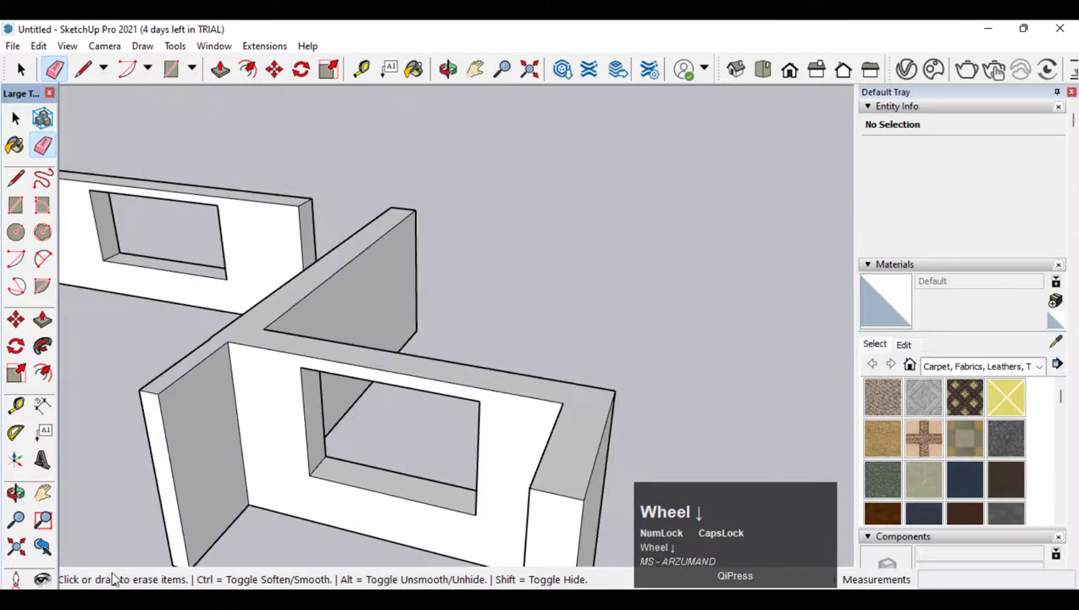
Erase the two vertical seam lines below the sill of the next window gap that has no lintel
left_click(15, 493)
left_click_drag(562, 342, 557, 281)
scroll(557, 281, "down", 2)
scroll(335, 379, "up", 4)
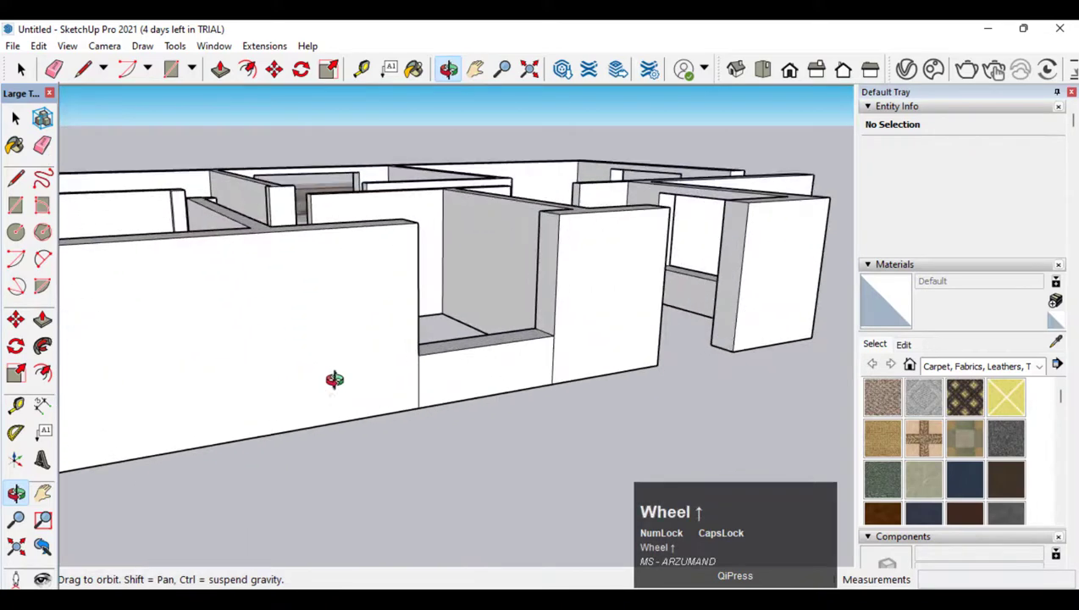
scroll(599, 201, "up", 3)
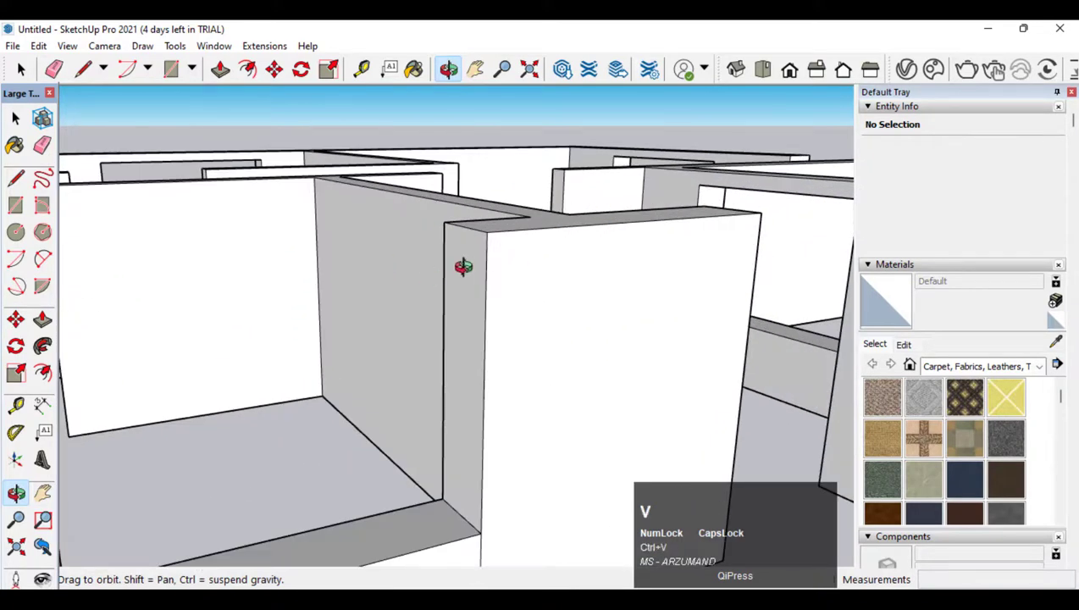
left_click(15, 120)
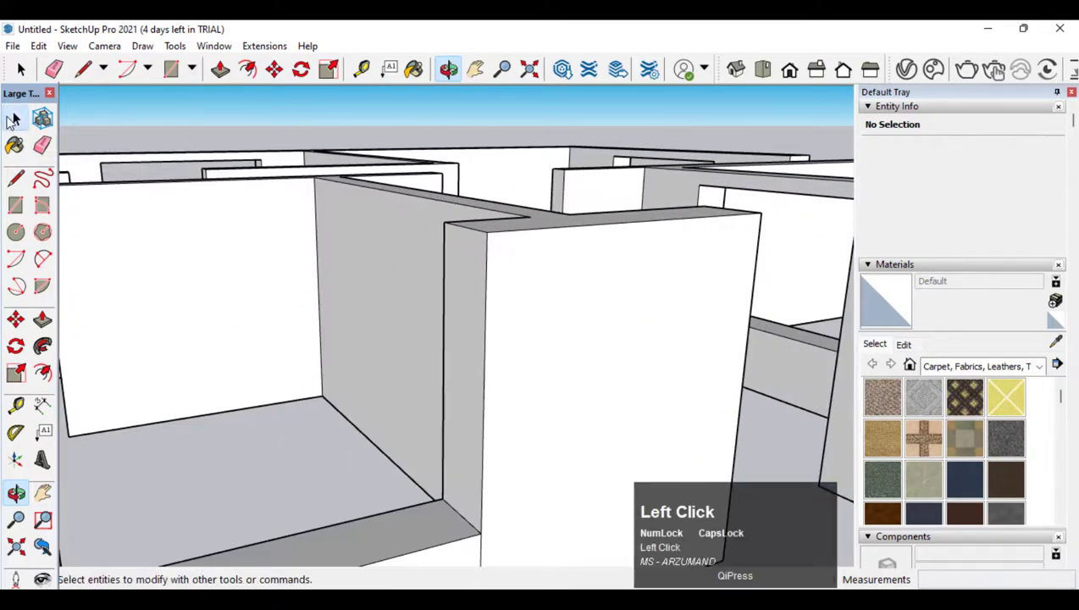
key("ctrl+v")
scroll(488, 283, "down", 2)
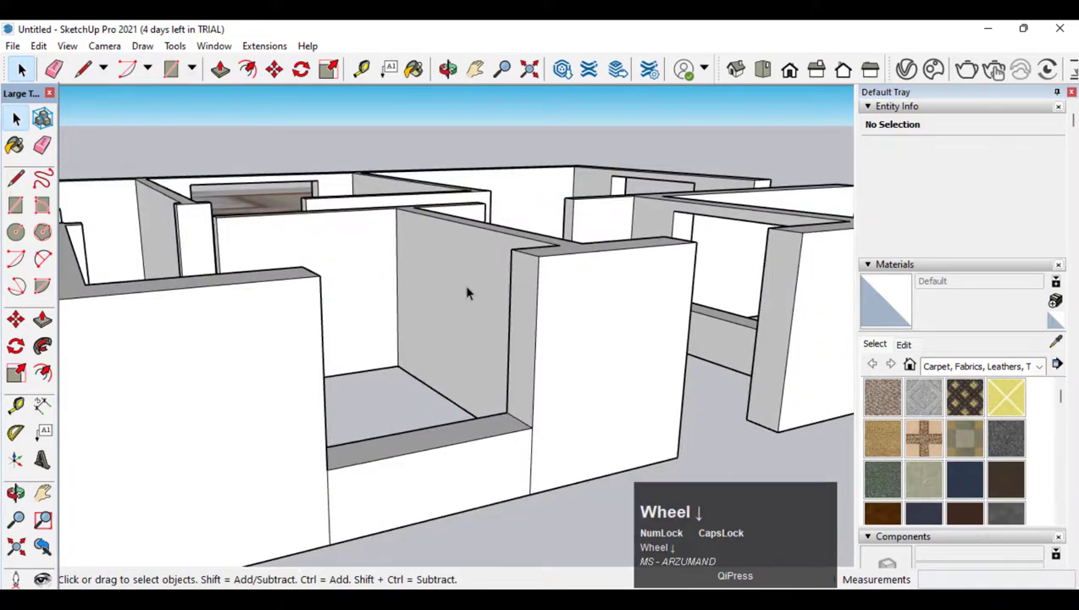
left_click(42, 146)
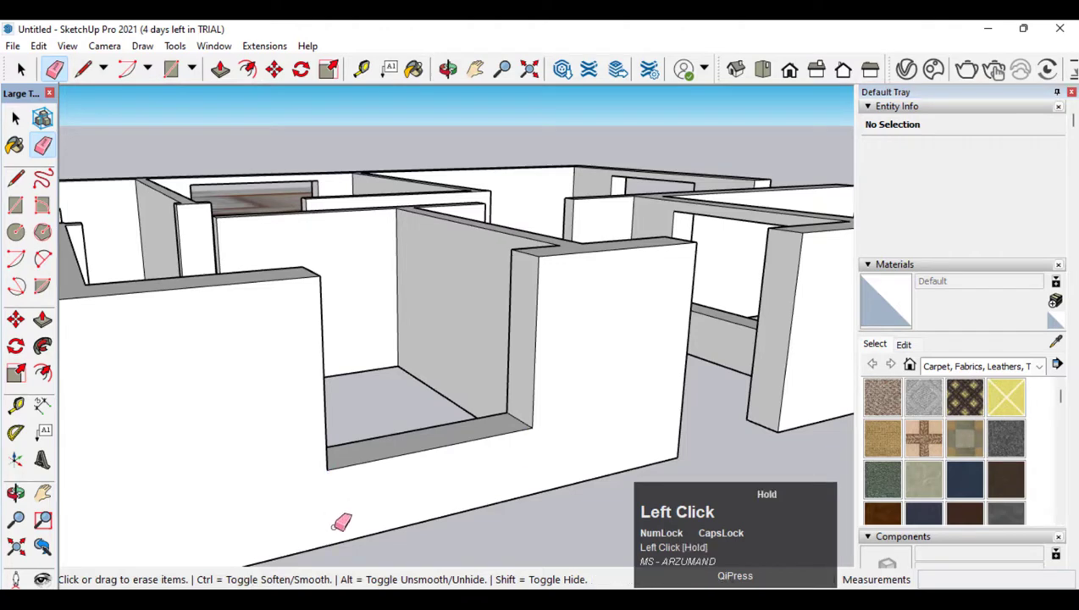
Draw a rectangle about 4 11/16" by 1 5/16" at the top of the wall's end face beside the open window gap
left_click(16, 205)
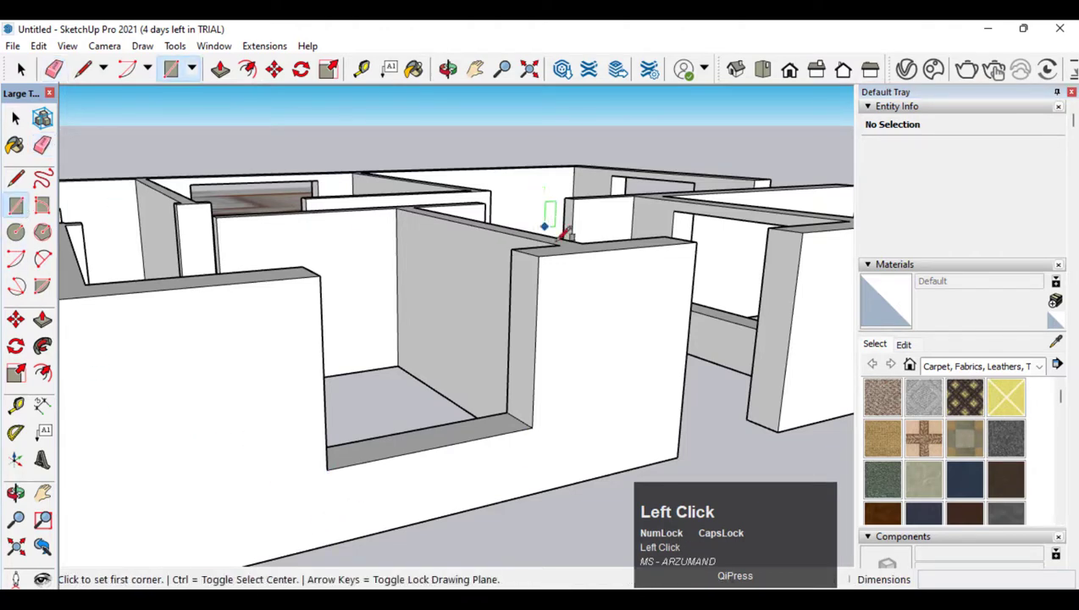
scroll(507, 250, "up", 3)
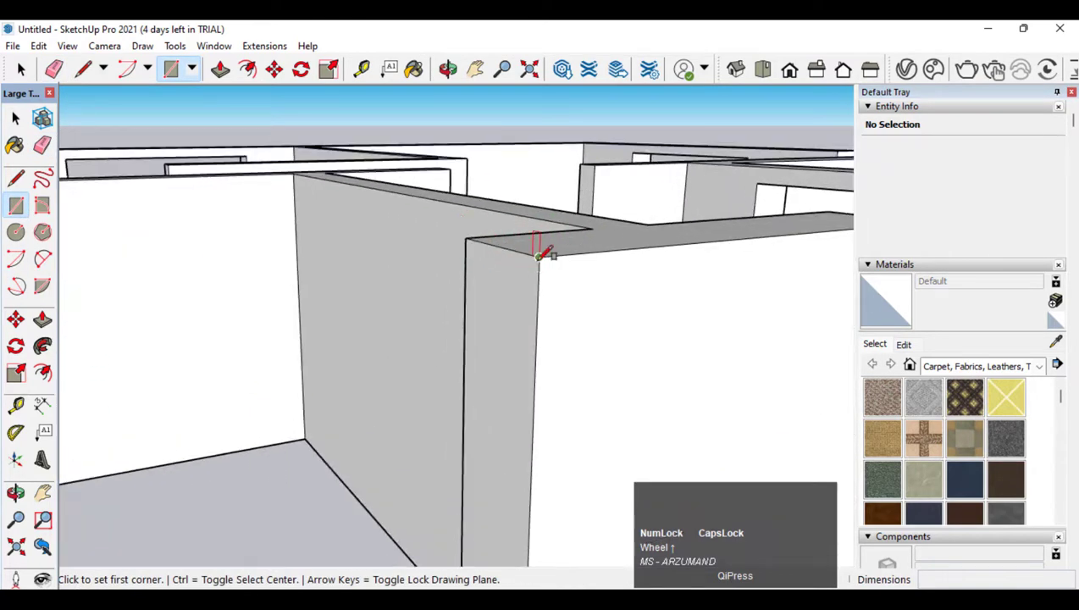
left_click(539, 256)
left_click(464, 273)
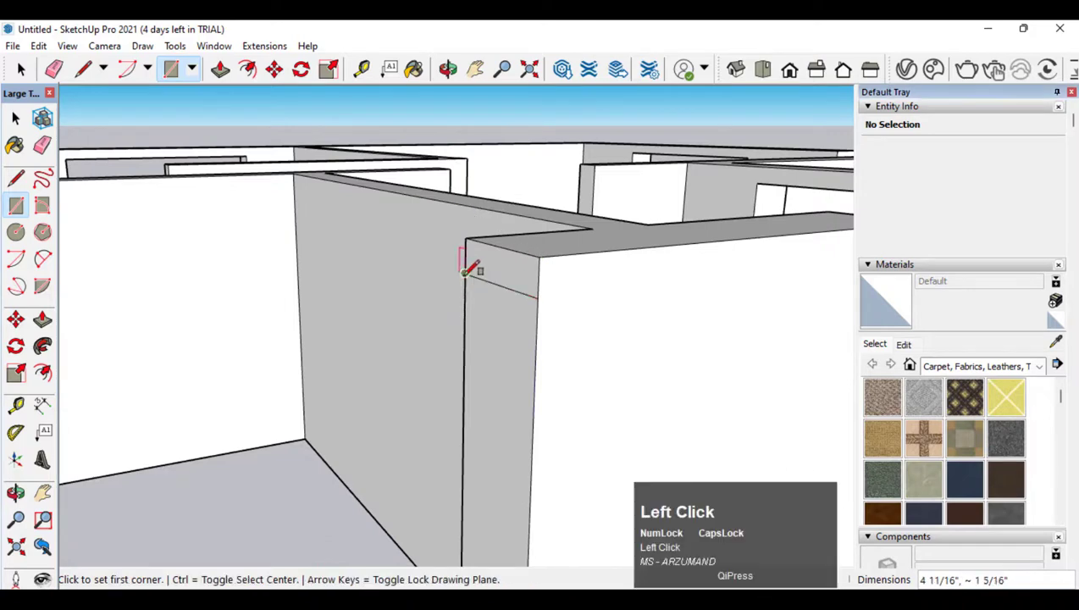
Push/Pull the rectangle about 1' 9 3/8" across the gap to form the lintel, and erase the seam across the wall top
left_click(43, 320)
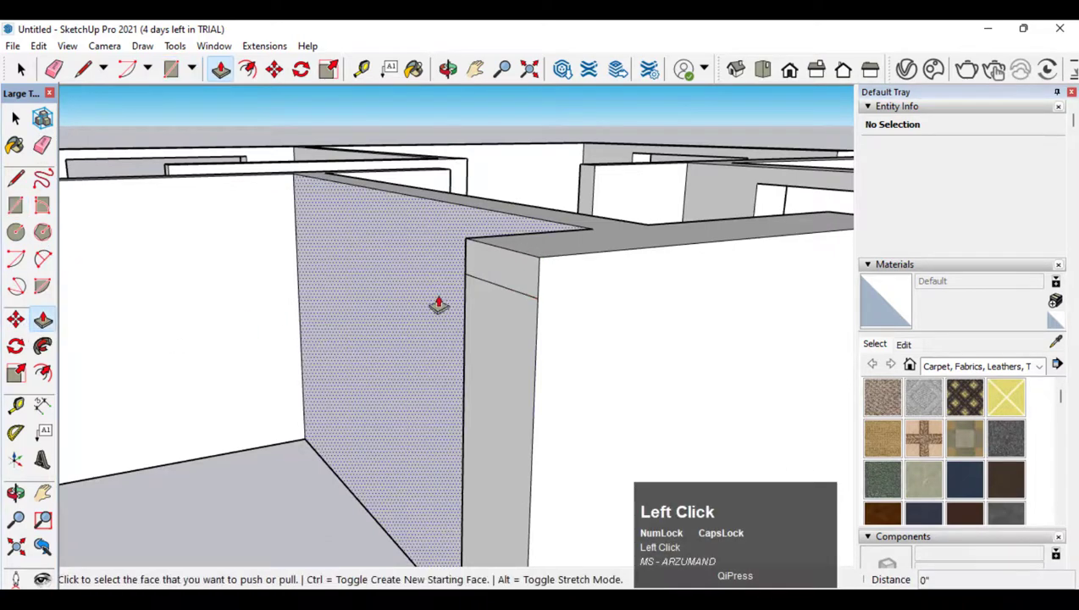
left_click(544, 287)
key("ctrl+z")
left_click(535, 296)
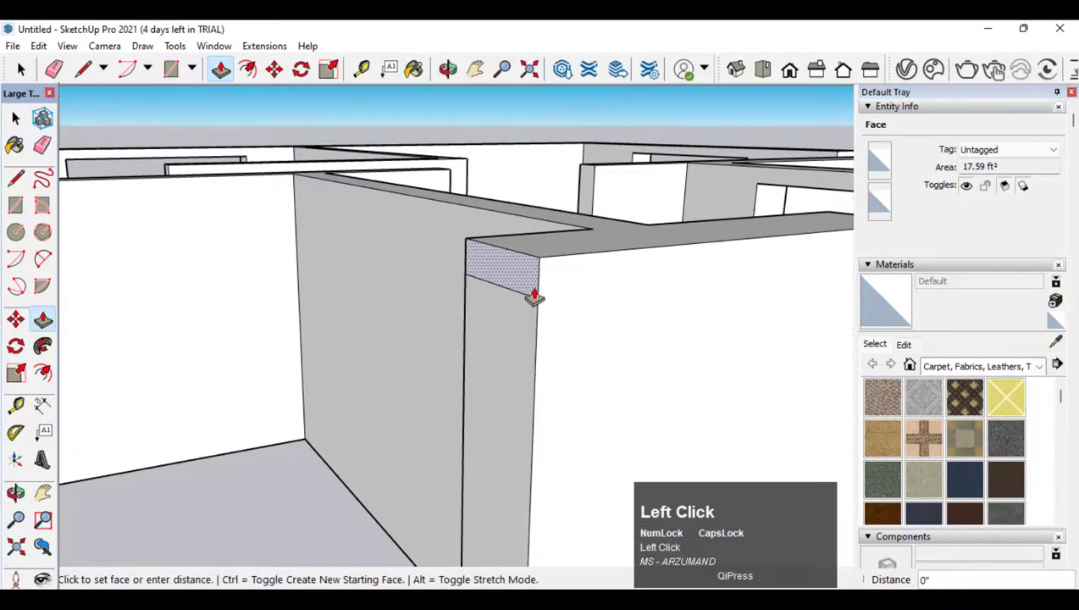
scroll(432, 316, "down", 5)
left_click(138, 388)
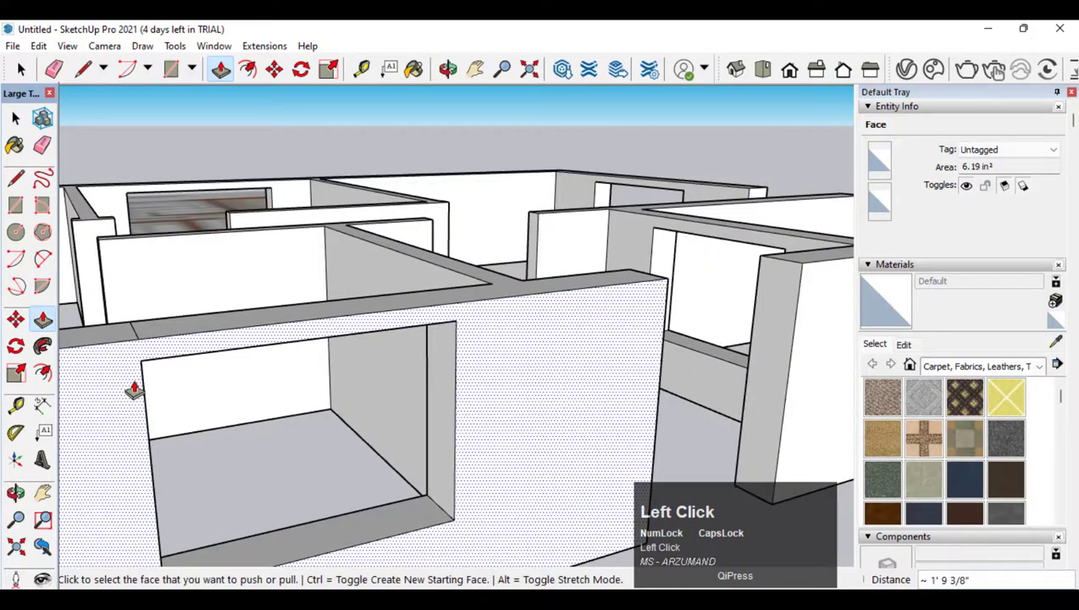
key("e")
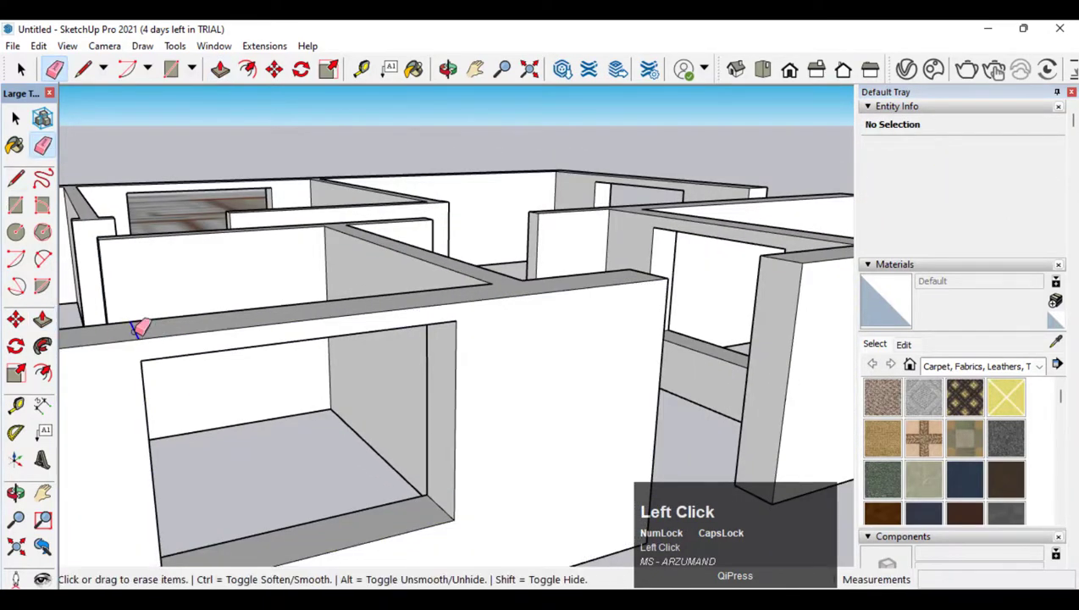
scroll(440, 442, "down", 3)
Erase the two vertical seam lines below this window on the inner face of the wall, keeping the floor edge
left_click(15, 492)
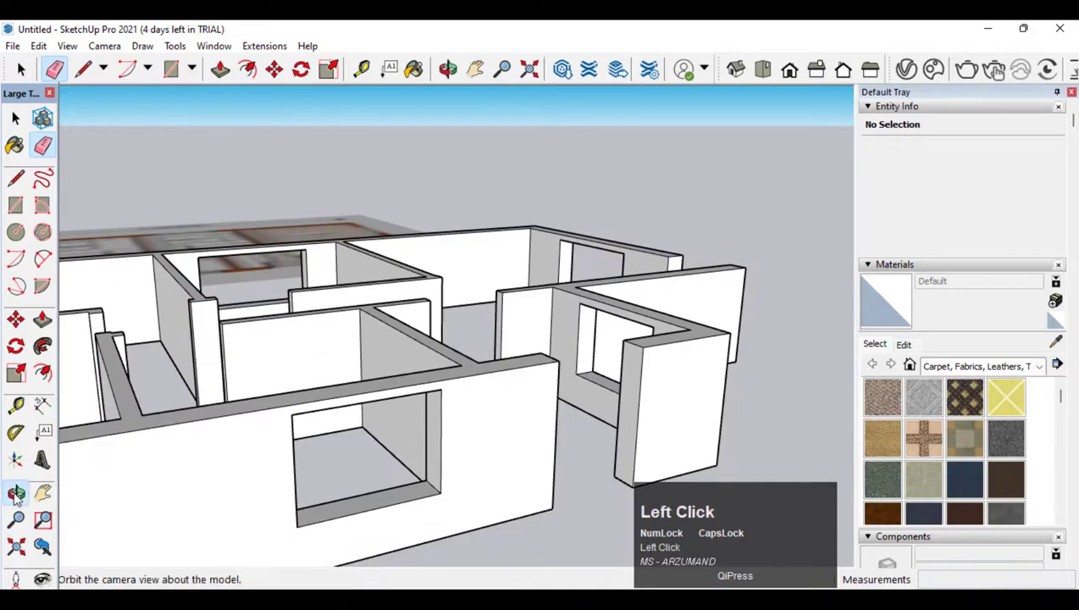
left_click_drag(407, 322, 694, 400)
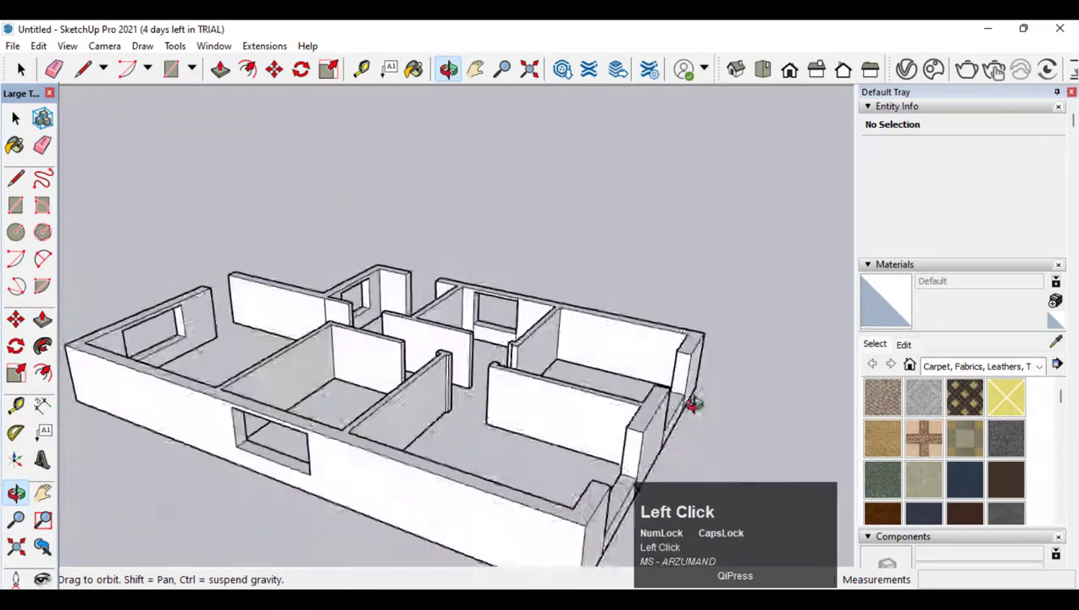
scroll(440, 288, "up", 3)
scroll(516, 303, "up", 3)
left_click(43, 147)
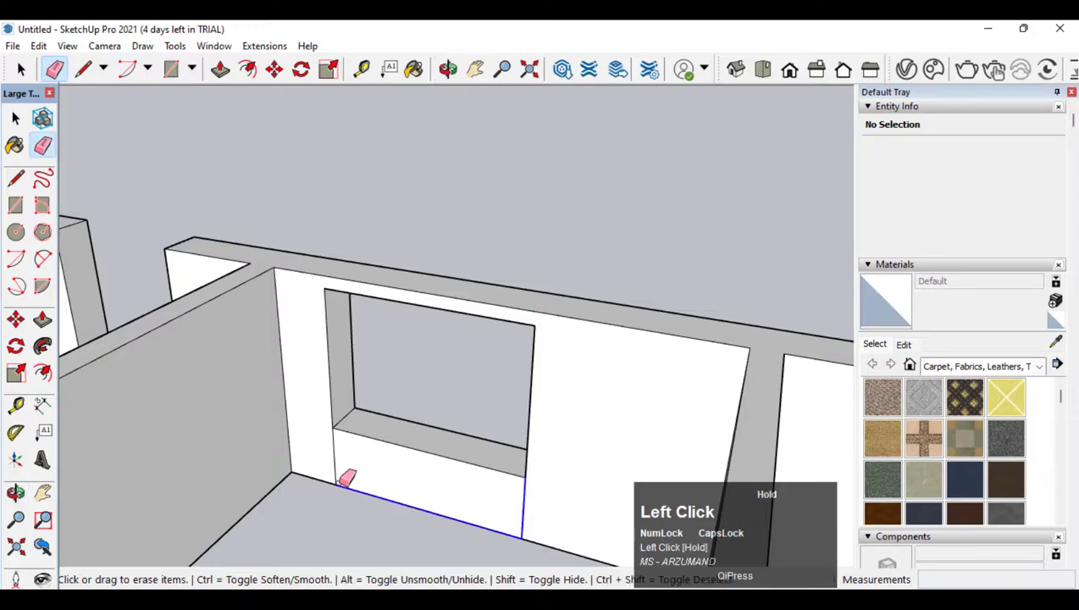
left_click_drag(339, 482, 336, 457)
key("ctrl+z")
left_click(525, 489)
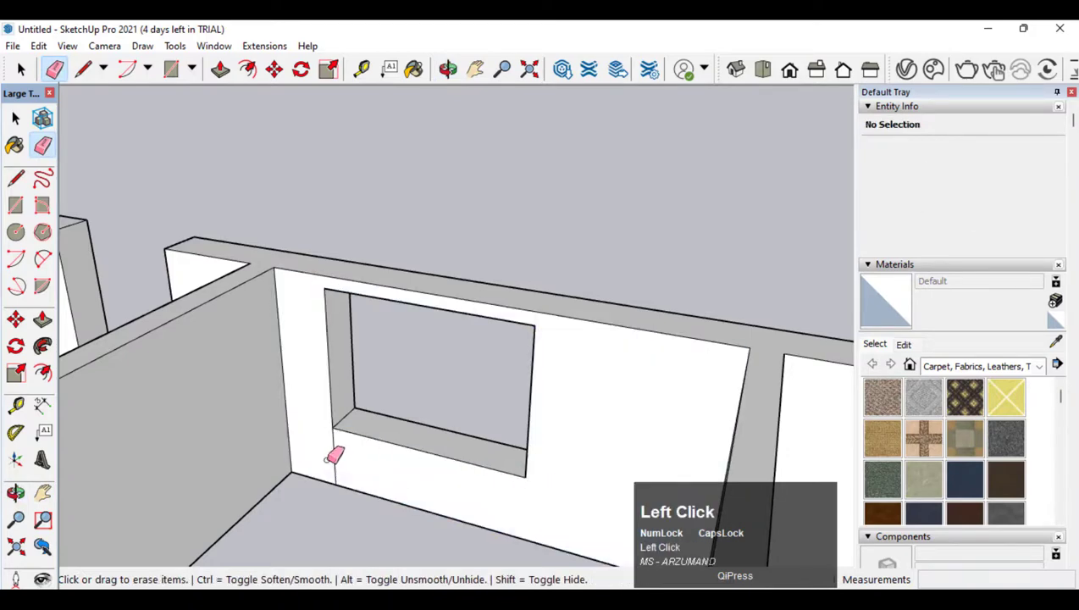
scroll(341, 428, "down", 2)
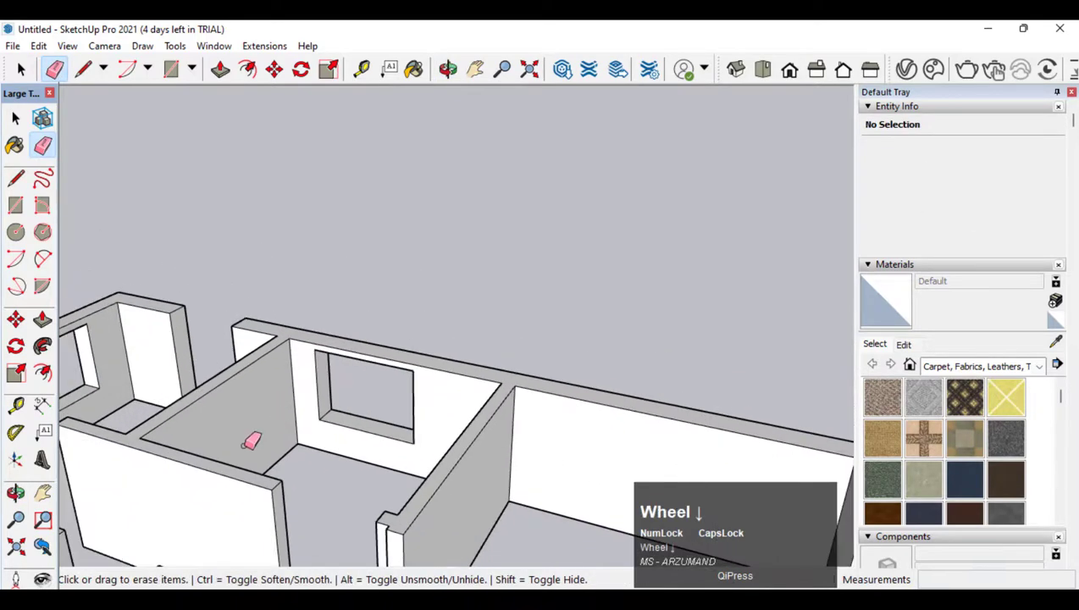
Draw a 5 1/4" line across the wall's end face just below its top at the next window gap without a lintel
left_click(448, 69)
left_click_drag(422, 417, 559, 368)
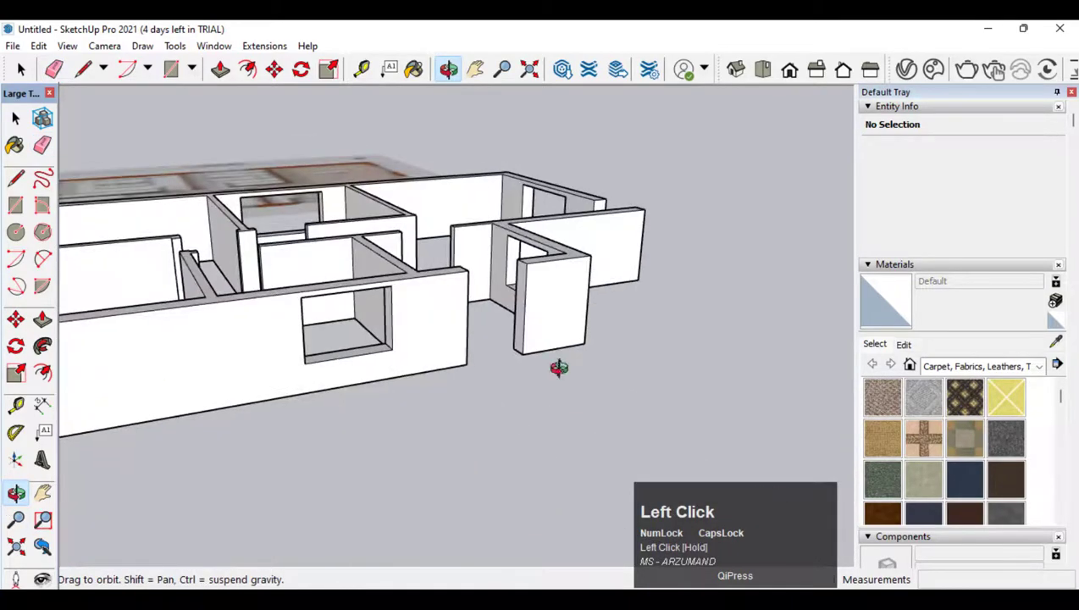
scroll(249, 402, "down", 2)
scroll(260, 376, "up", 3)
left_click_drag(259, 375, 542, 399)
scroll(480, 331, "up", 5)
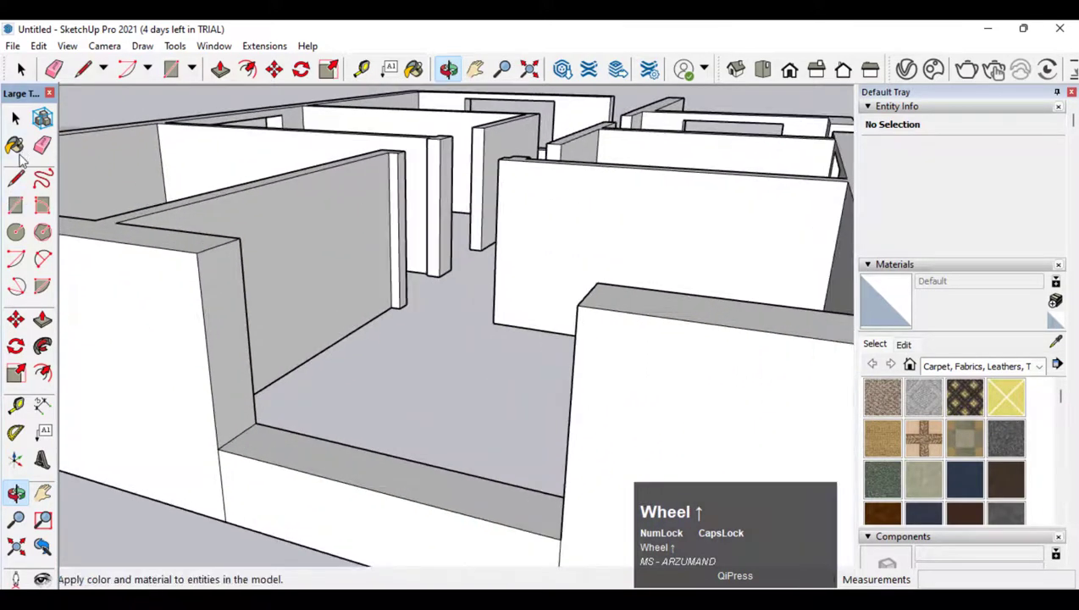
left_click(15, 178)
left_click(197, 263)
left_click(241, 253)
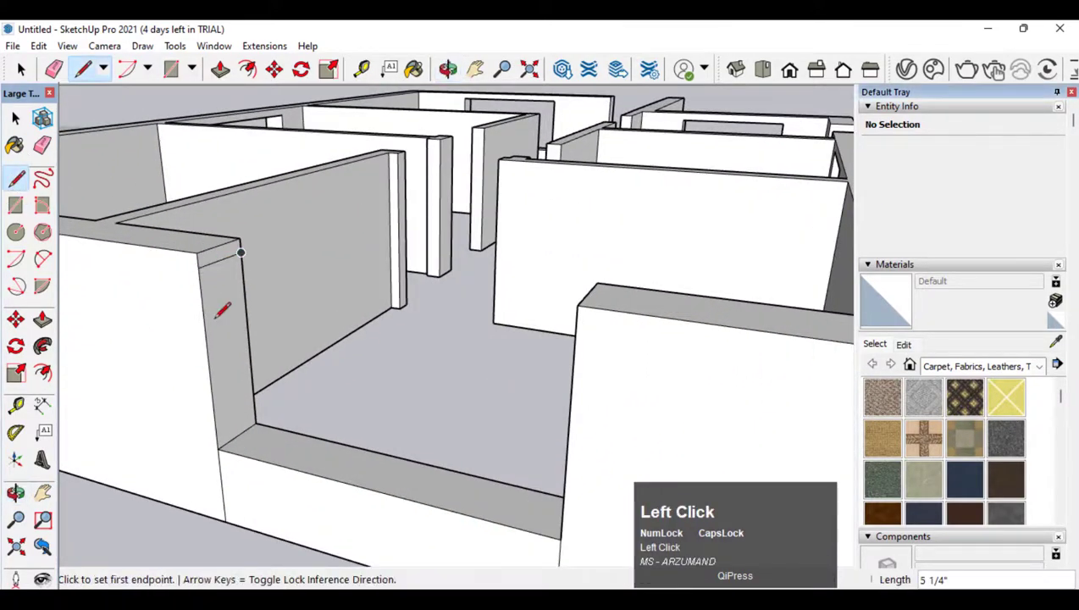
Push/Pull the strip above the line about 2' 5 13/16" across the gap as a lintel and erase the outer seam lines
left_click(42, 319)
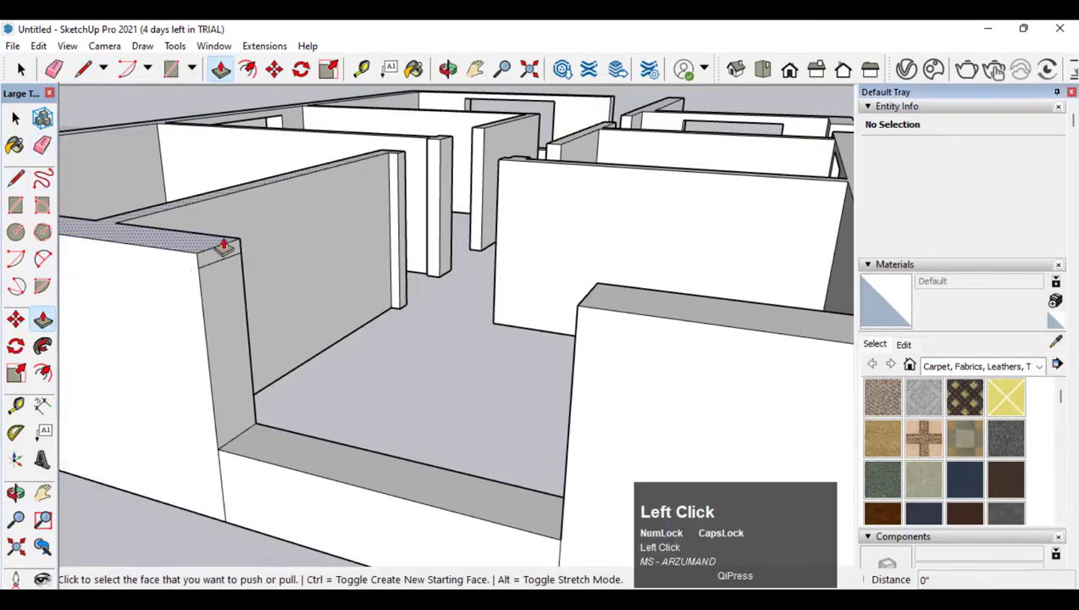
left_click(224, 246)
left_click(574, 400)
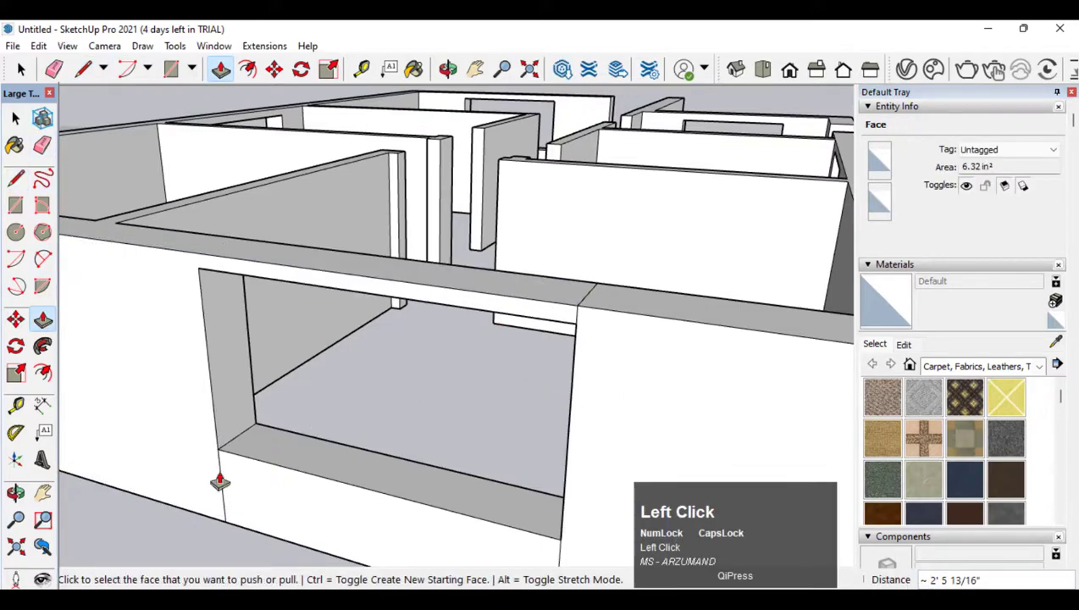
left_click(43, 145)
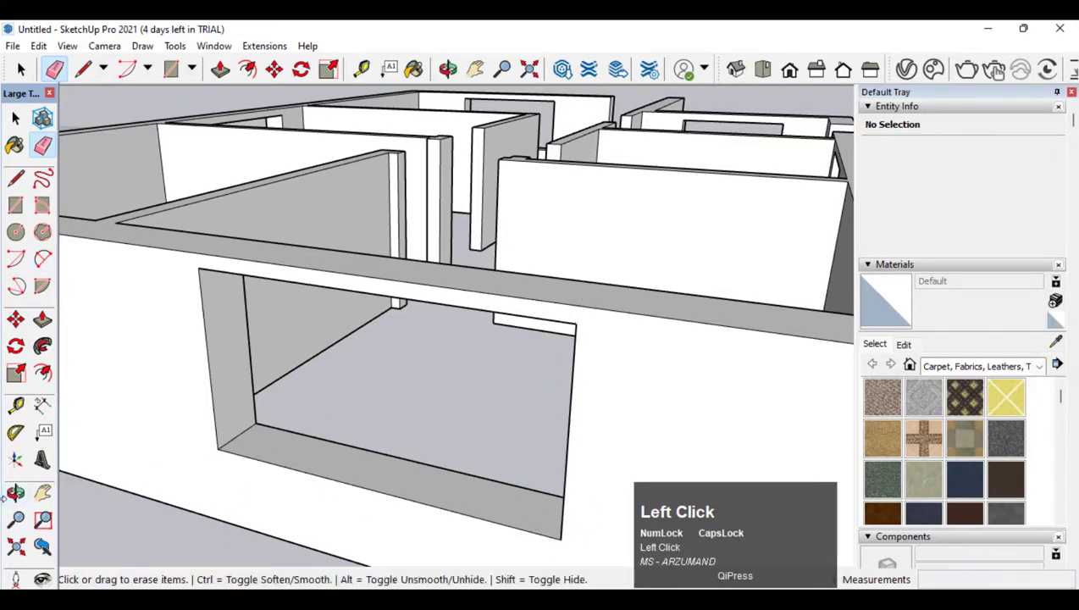
Erase the vertical seam lines around the same window on the room side of the wall
left_click(16, 492)
left_click_drag(203, 356, 252, 400)
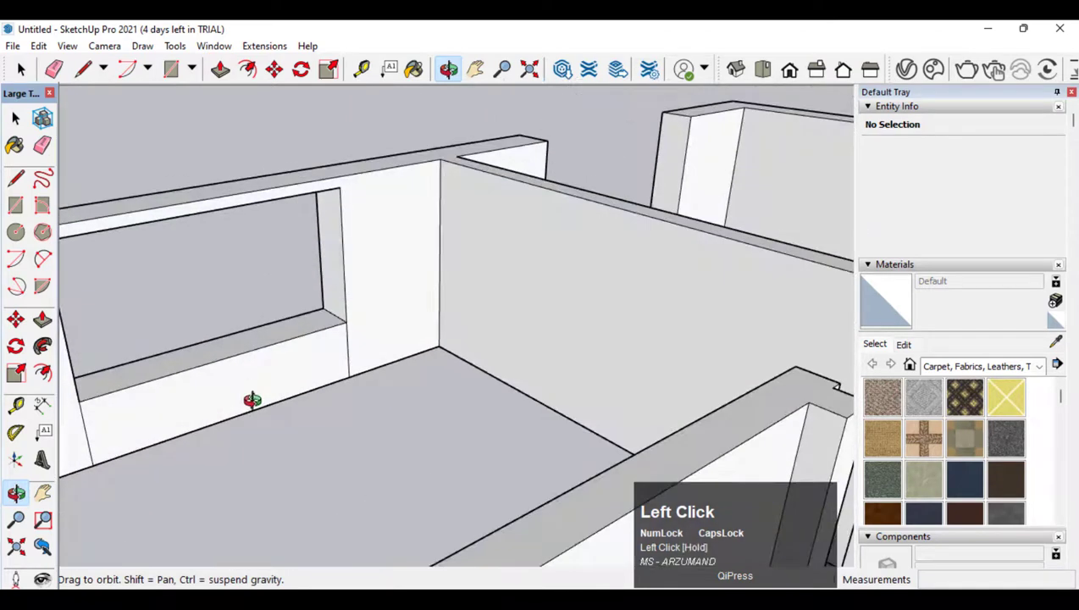
scroll(253, 400, "down", 4)
scroll(85, 299, "up", 5)
left_click_drag(488, 337, 219, 282)
left_click(48, 150)
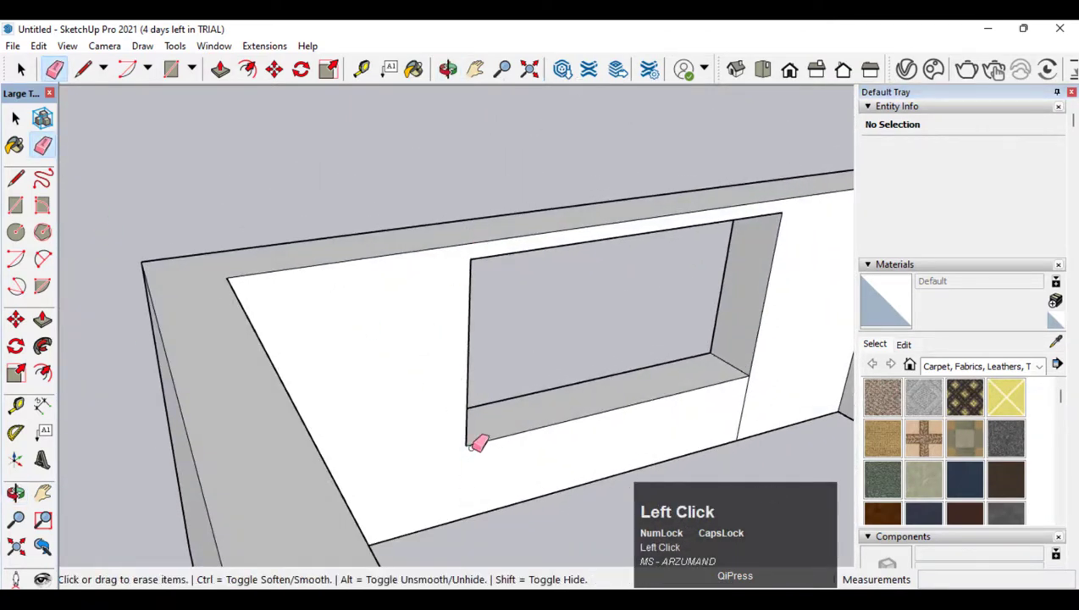
Draw a line across the wall's end face just below its top at the remaining window gap near the house corner
left_click(17, 494)
scroll(513, 335, "down", 3)
scroll(448, 236, "down", 2)
left_click_drag(448, 237, 571, 284)
scroll(513, 200, "down", 3)
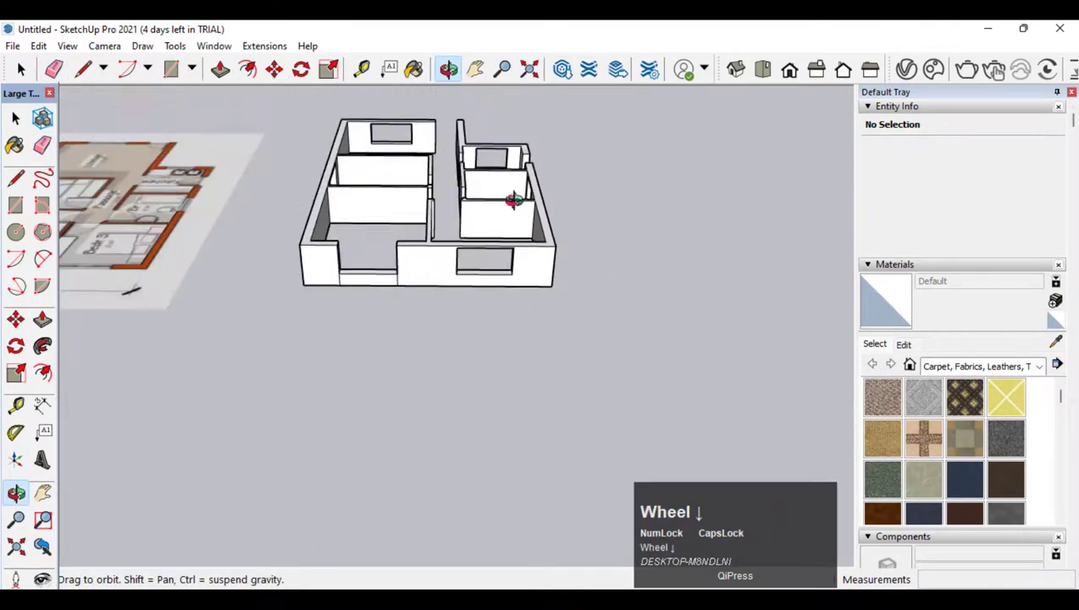
scroll(514, 200, "up", 8)
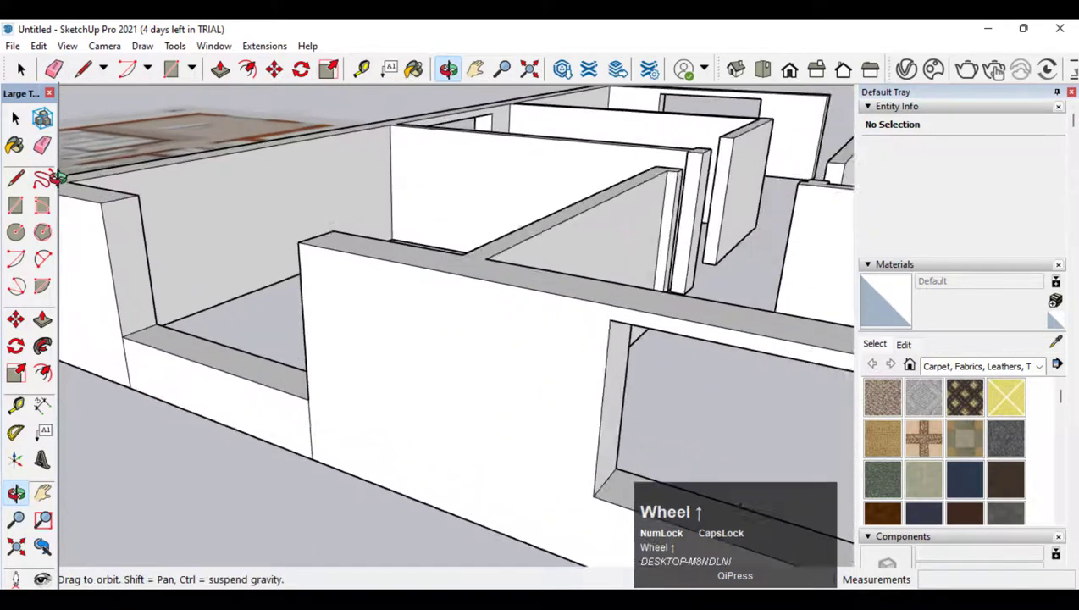
scroll(57, 176, "up", 2)
left_click(16, 178)
left_click(118, 229)
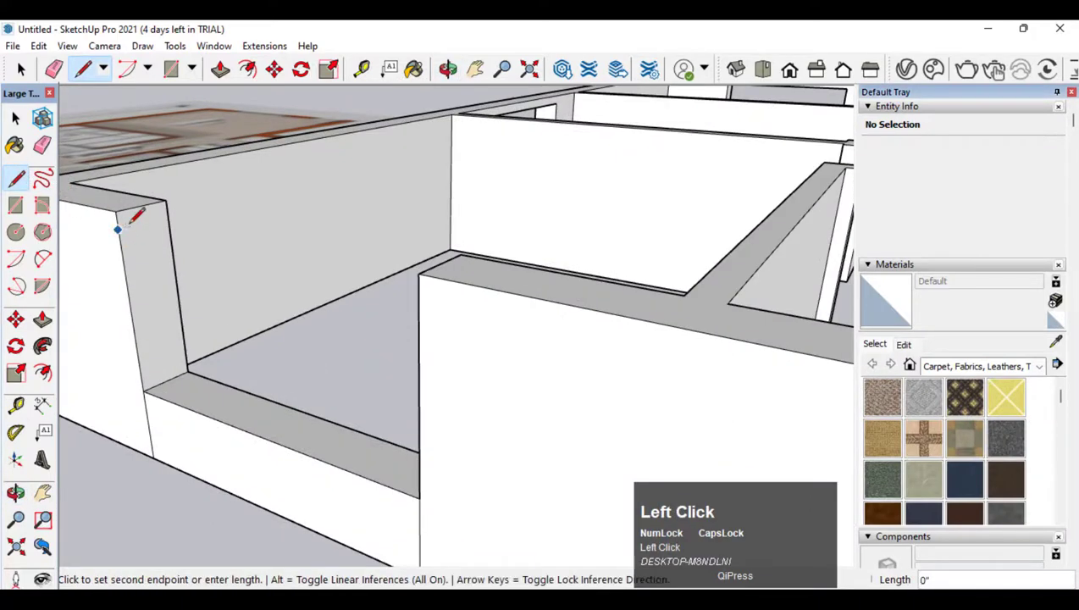
left_click(168, 219)
Push/Pull the strip about 2' 7 5/16" across the corner window gap as a lintel and erase the seams on the outside
left_click(42, 319)
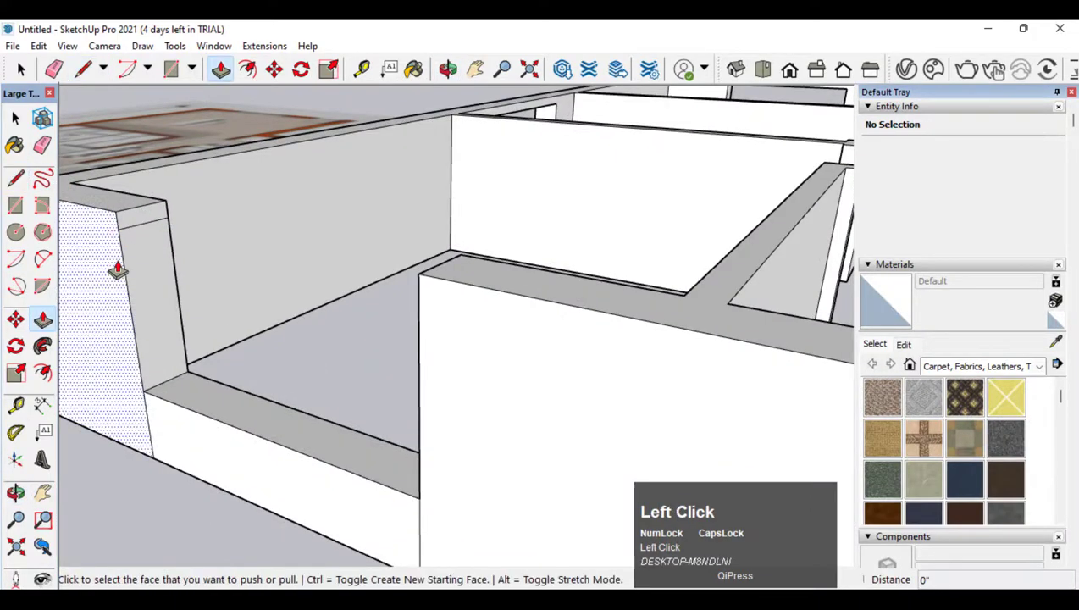
left_click(129, 224)
left_click(421, 339)
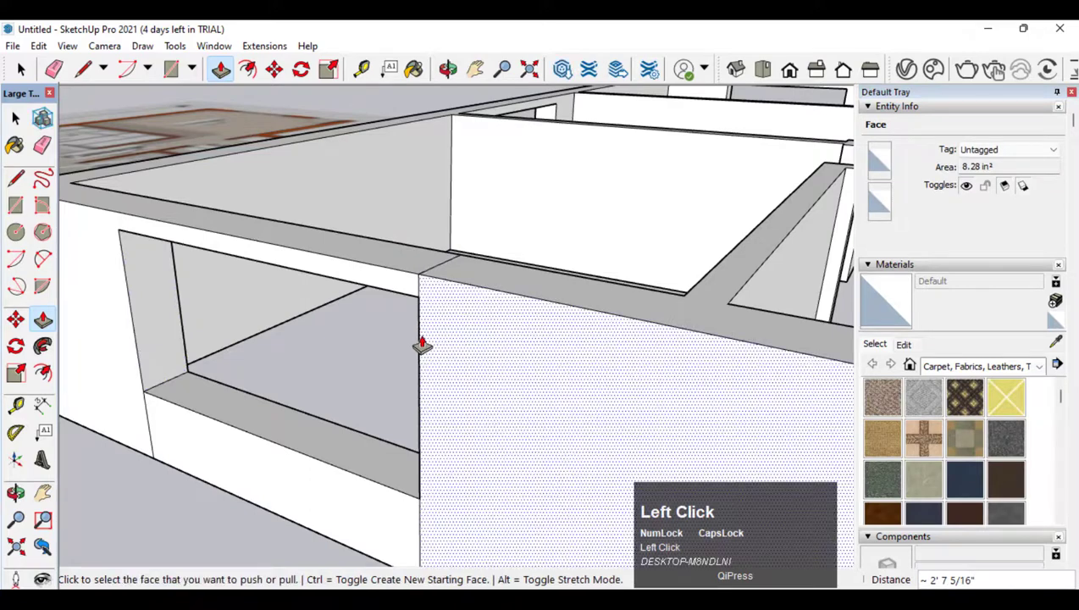
left_click(42, 146)
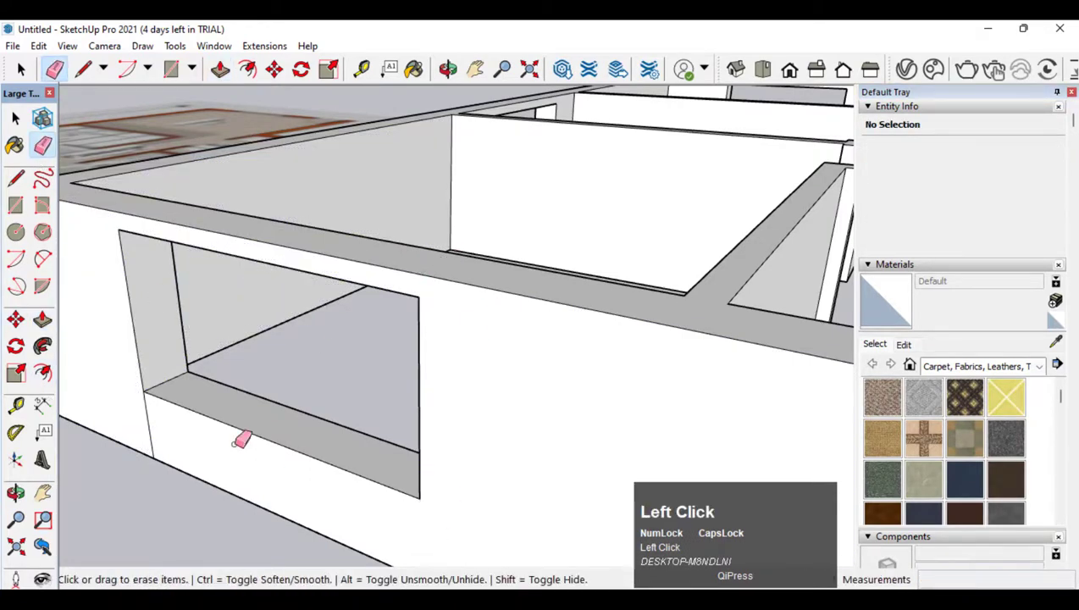
Erase the vertical seam lines above and below the corner window on the inner face of the wall
left_click(15, 492)
left_click_drag(127, 373, 597, 136)
scroll(313, 296, "down", 3)
scroll(313, 297, "up", 2)
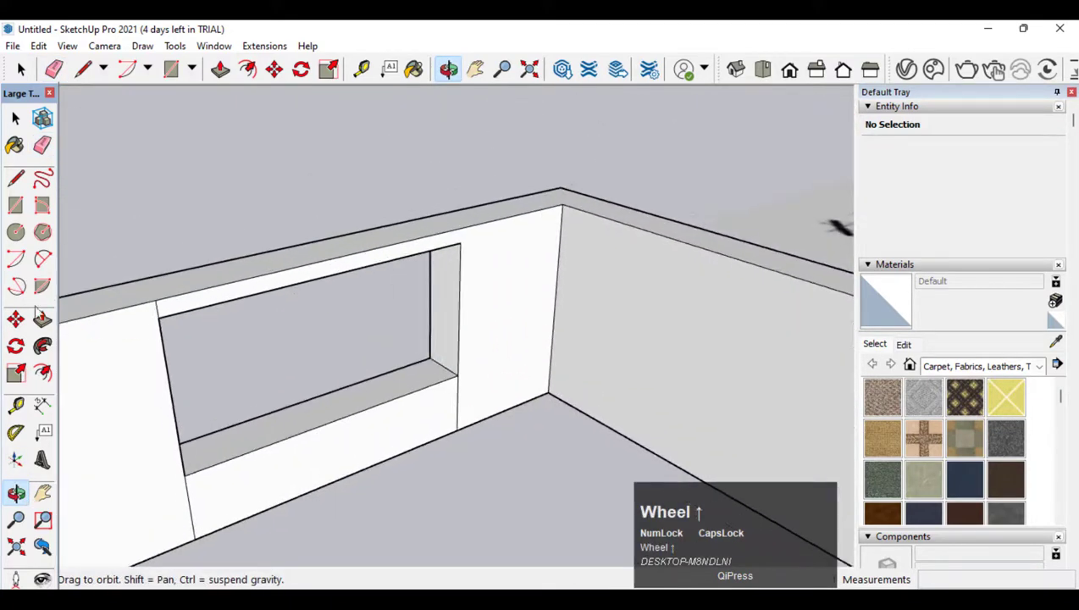
left_click(42, 149)
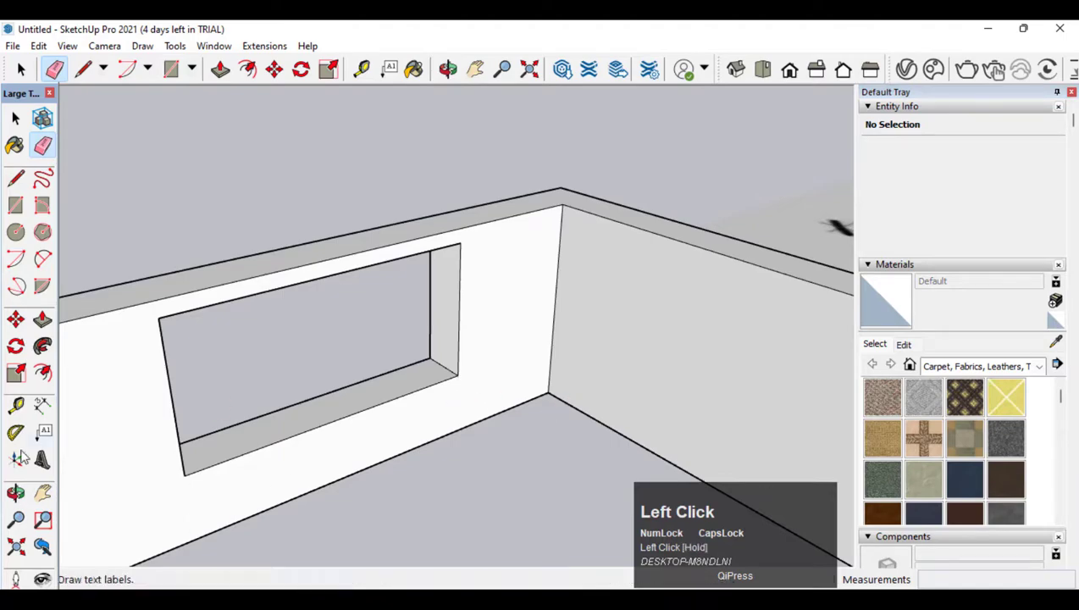
Look over the whole house and browse the Brick, Cladding and Siding and the Asphalt and Concrete material collections
left_click(15, 493)
left_click_drag(306, 386, 479, 396)
scroll(366, 258, "down", 4)
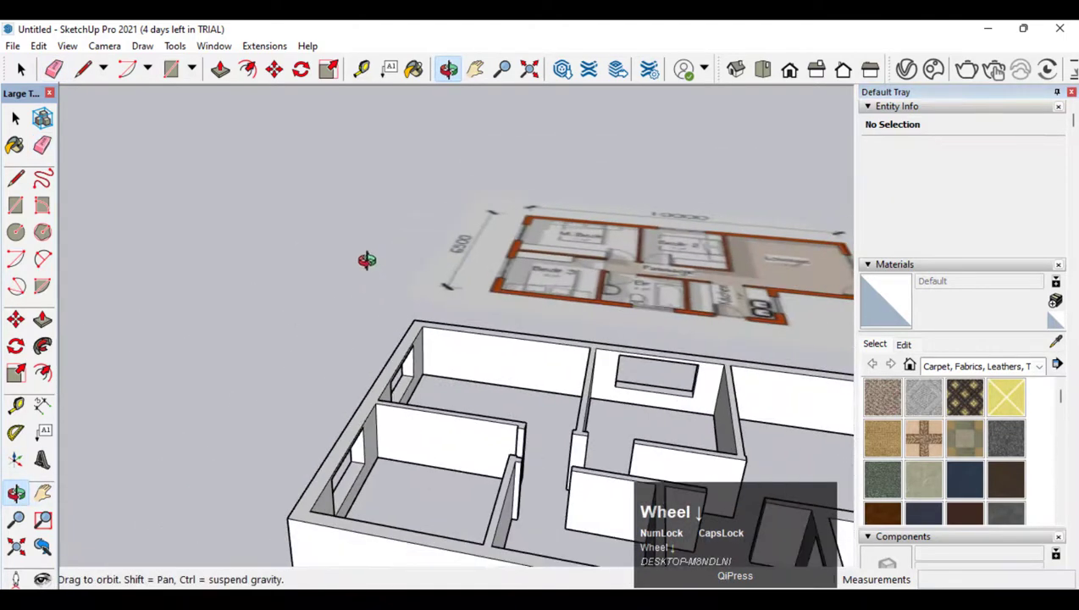
left_click_drag(560, 366, 298, 369)
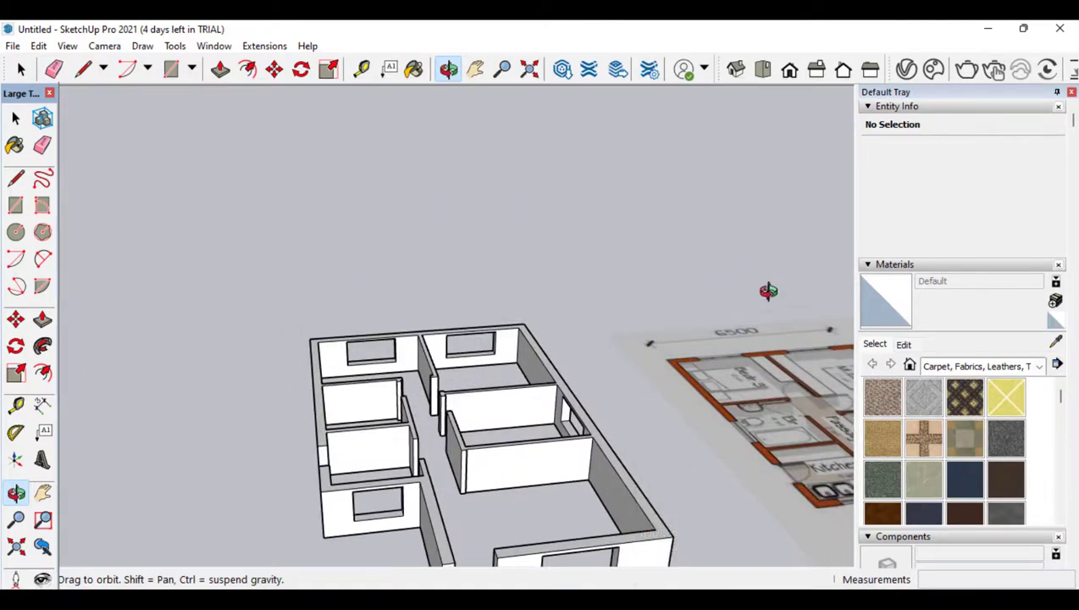
left_click(945, 366)
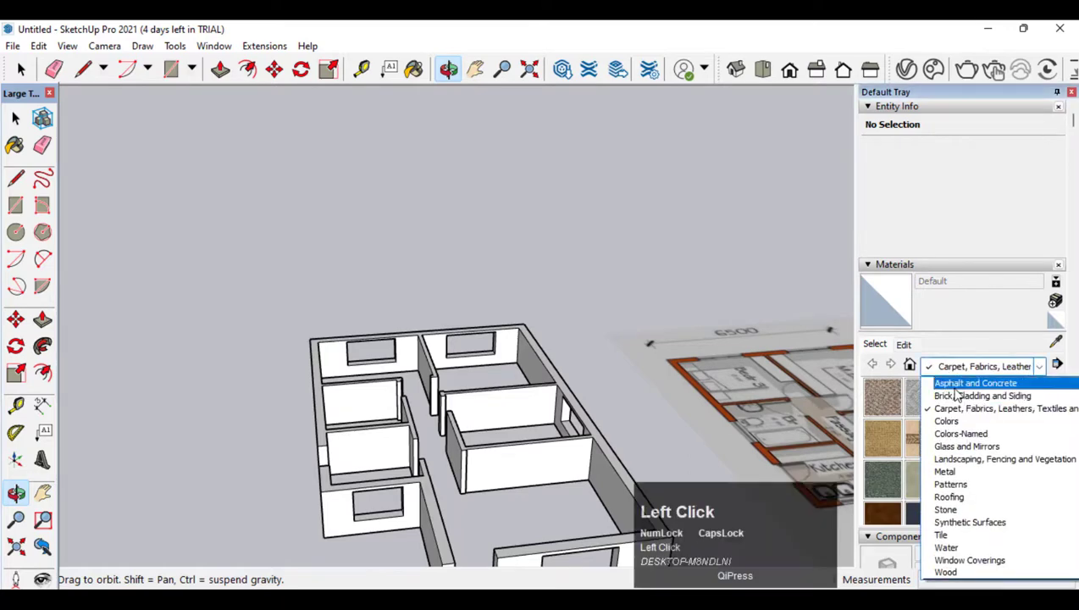
left_click(955, 396)
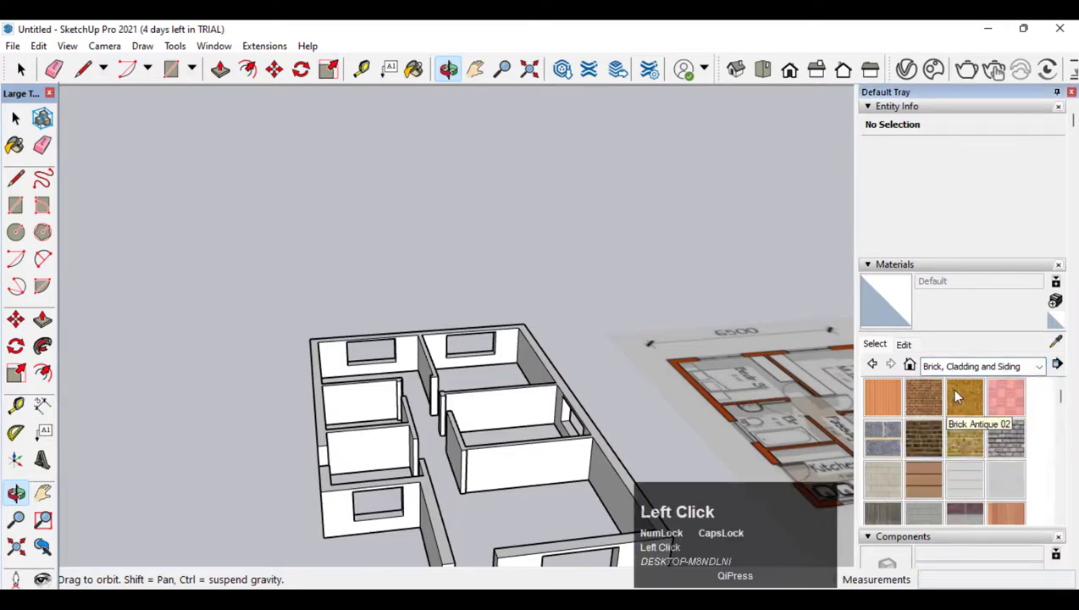
scroll(950, 388, "down", 3)
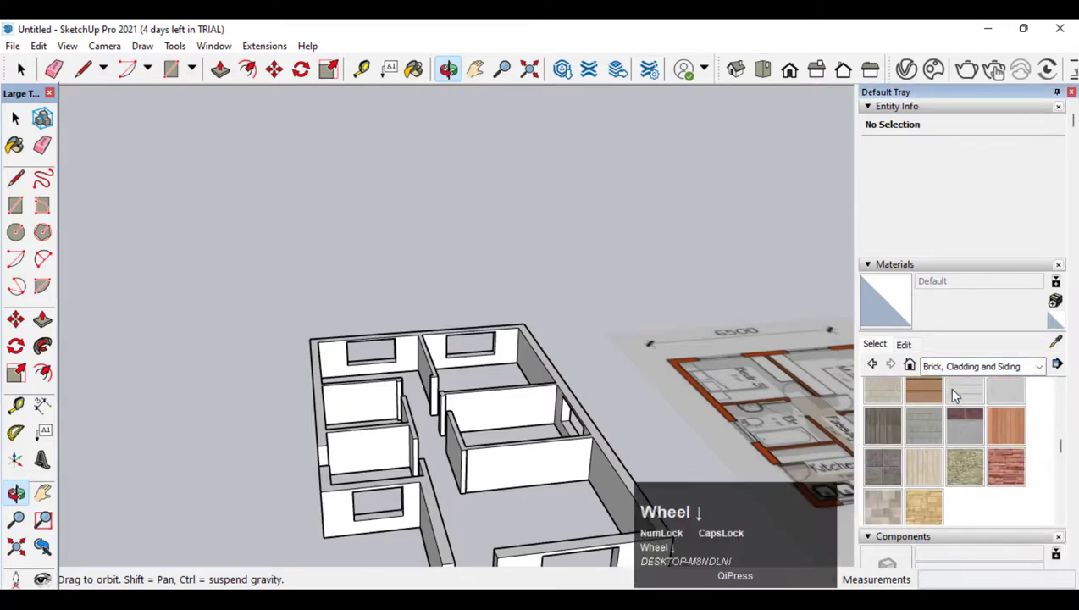
left_click(958, 367)
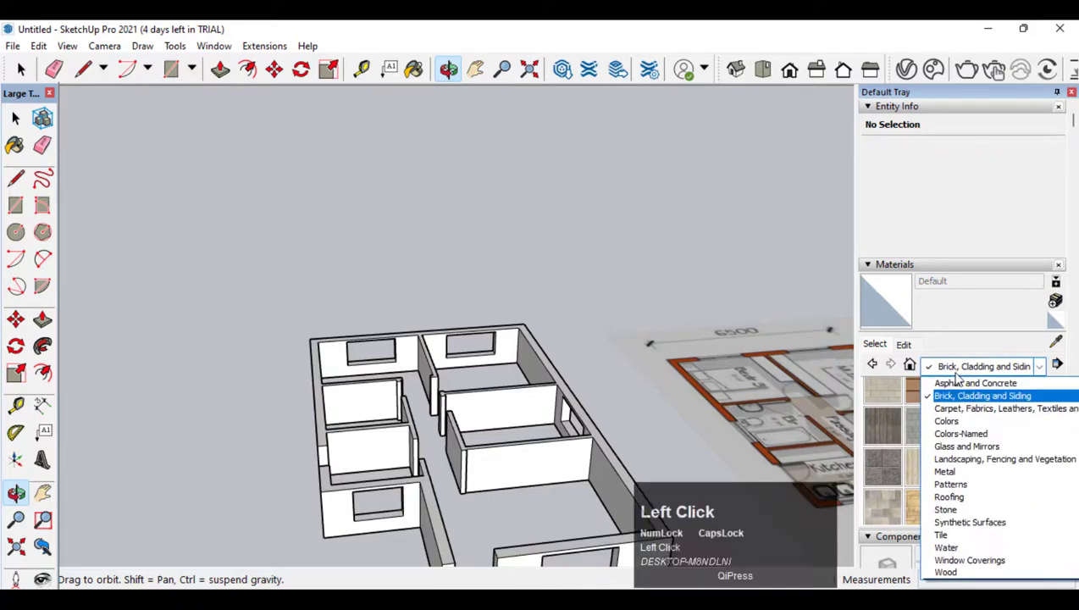
left_click(964, 381)
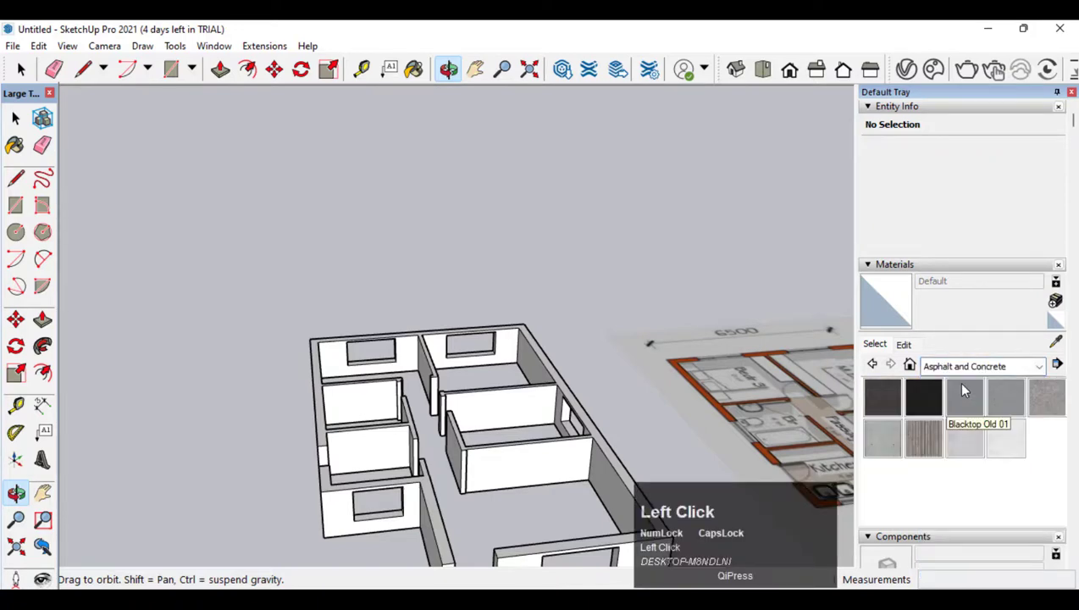
Paint the outer faces of the two window walls on either side of the open front with Polished Concrete Old
left_click(1008, 439)
scroll(614, 362, "down", 2)
scroll(557, 453, "up", 3)
left_click(511, 454)
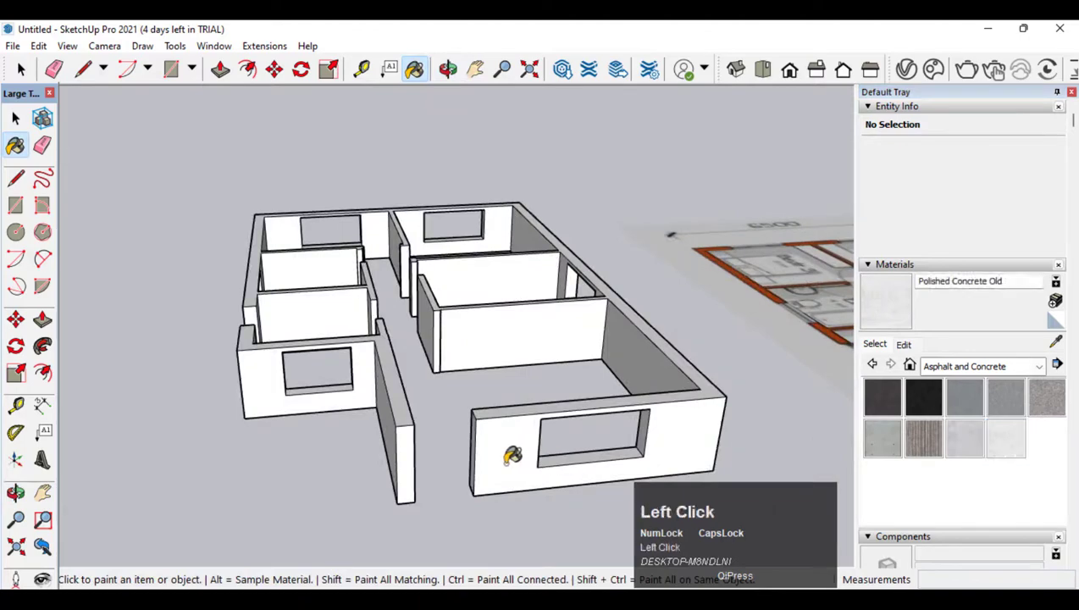
left_click(277, 387)
Paint the remaining outer wall faces around the house with Polished Concrete Old
left_click(15, 492)
left_click_drag(255, 364, 610, 333)
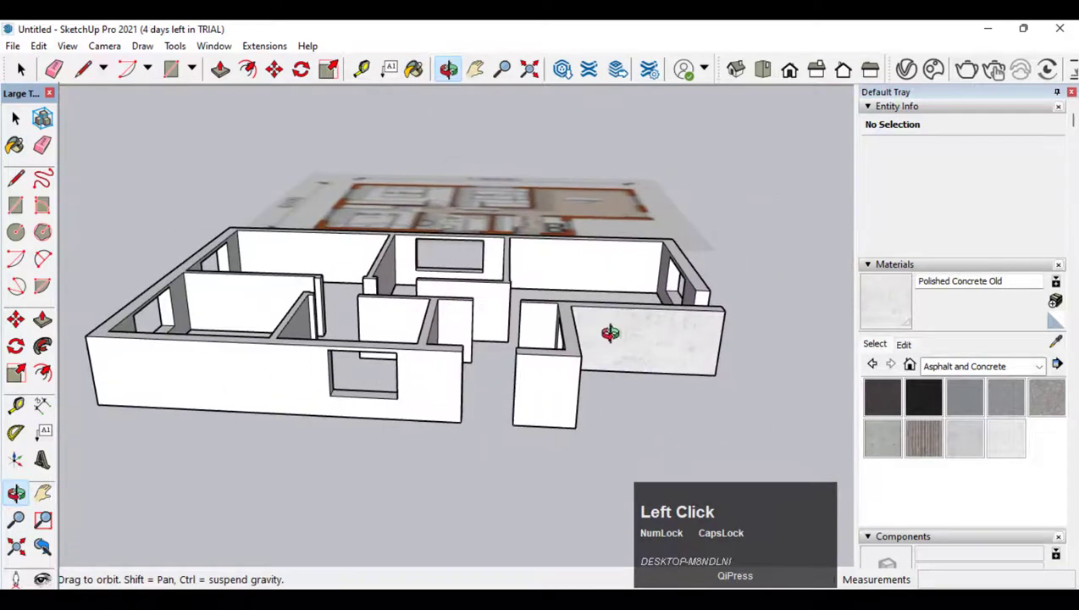
mouse_move(354, 390)
left_mouse_down()
mouse_move(525, 362)
mouse_move(935, 337)
left_mouse_up()
key("b")
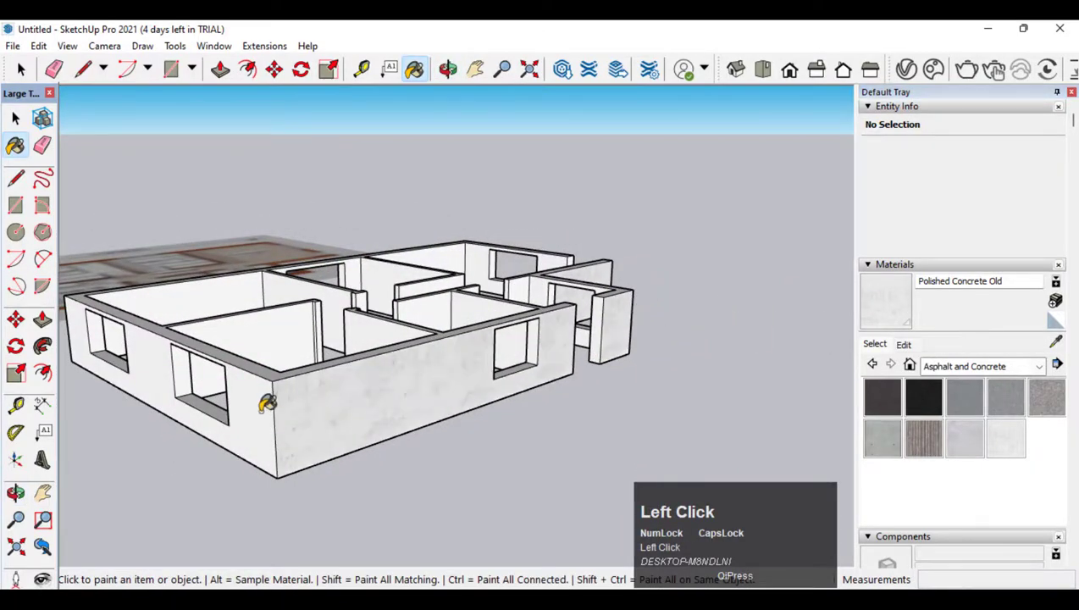
left_click(15, 493)
left_click_drag(116, 448, 524, 390)
left_click(894, 310)
left_click(358, 393)
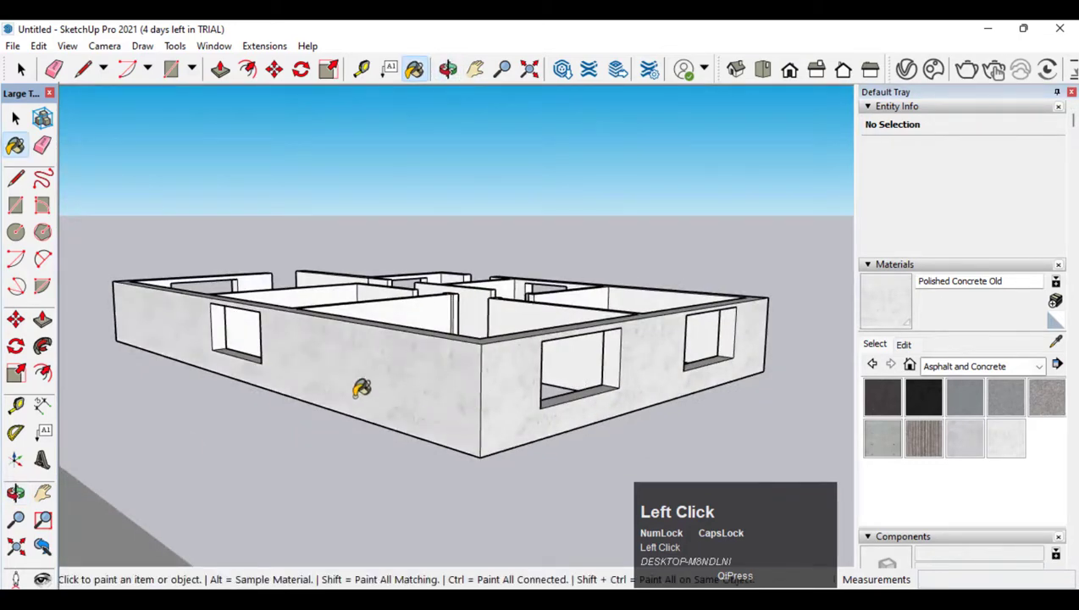
Paint the exposed wall end faces beside the front opening with Polished Concrete Old
left_click(15, 493)
left_click_drag(356, 406, 567, 390)
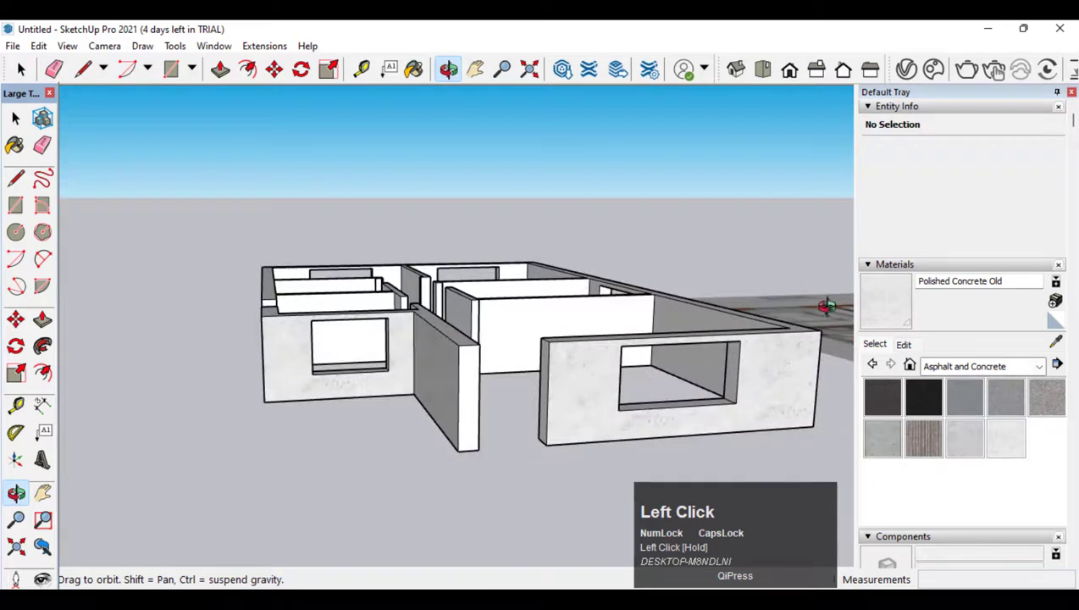
key("b")
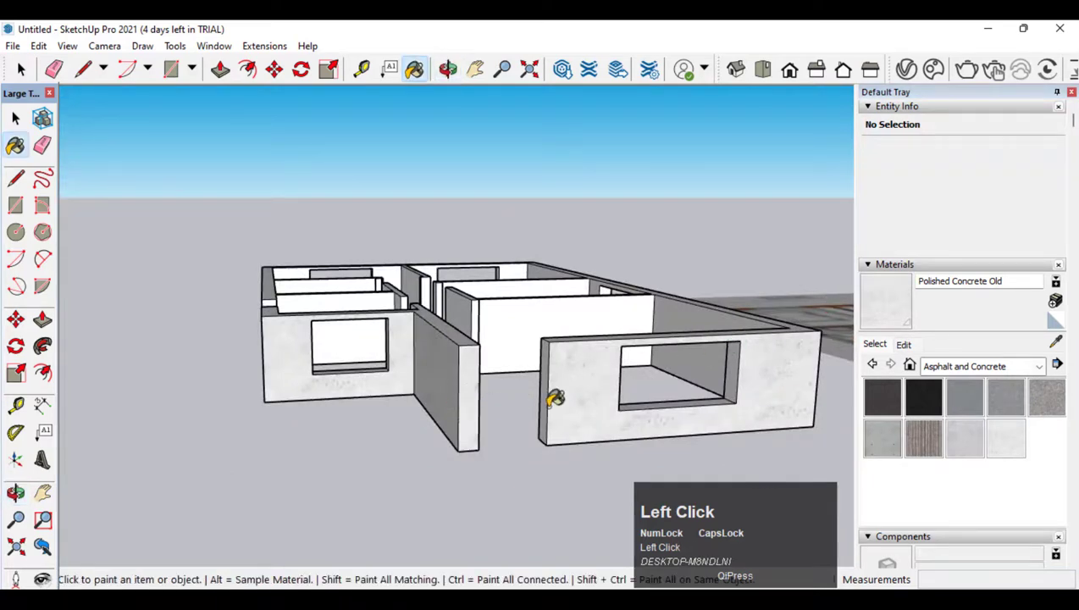
left_click(15, 493)
left_click_drag(186, 440, 263, 421)
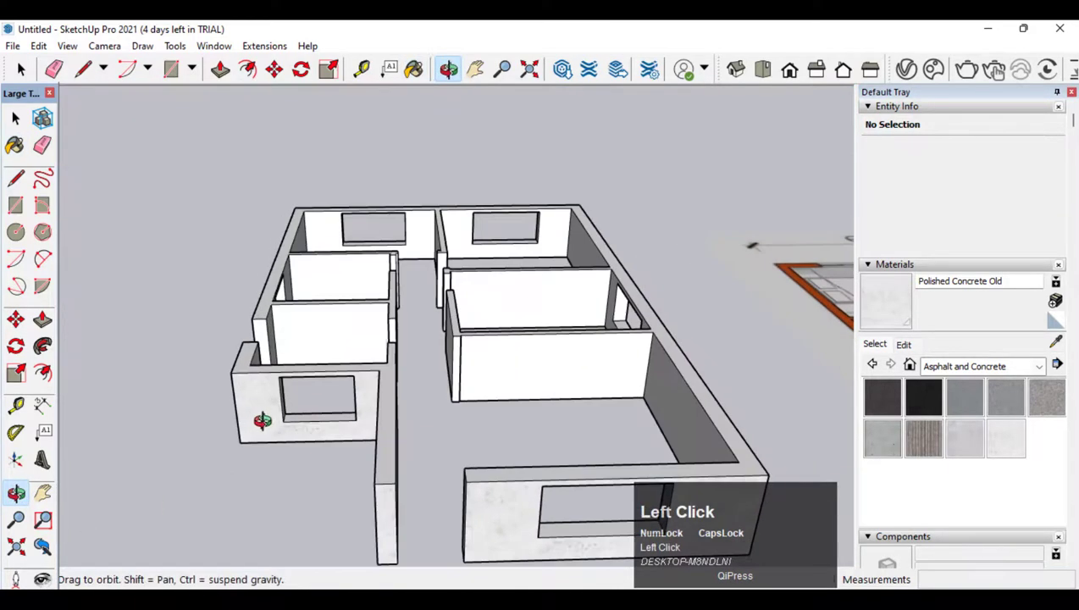
left_click_drag(320, 358, 522, 544)
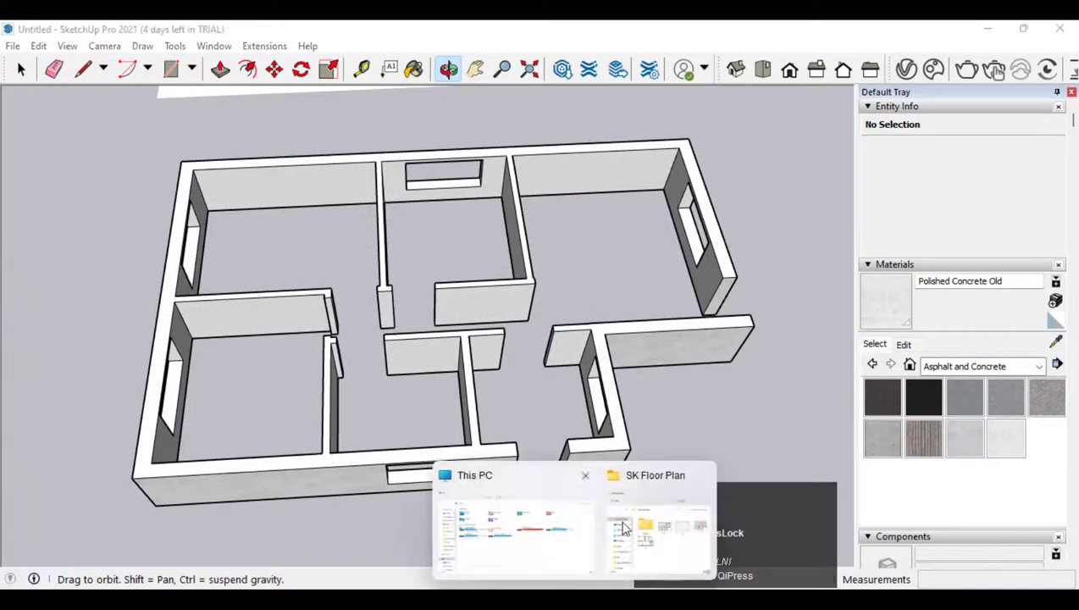
Open floor plan image 2 from the SK Floor Plan folder and examine the bedroom and passage layout
left_click(707, 513)
left_click(843, 280)
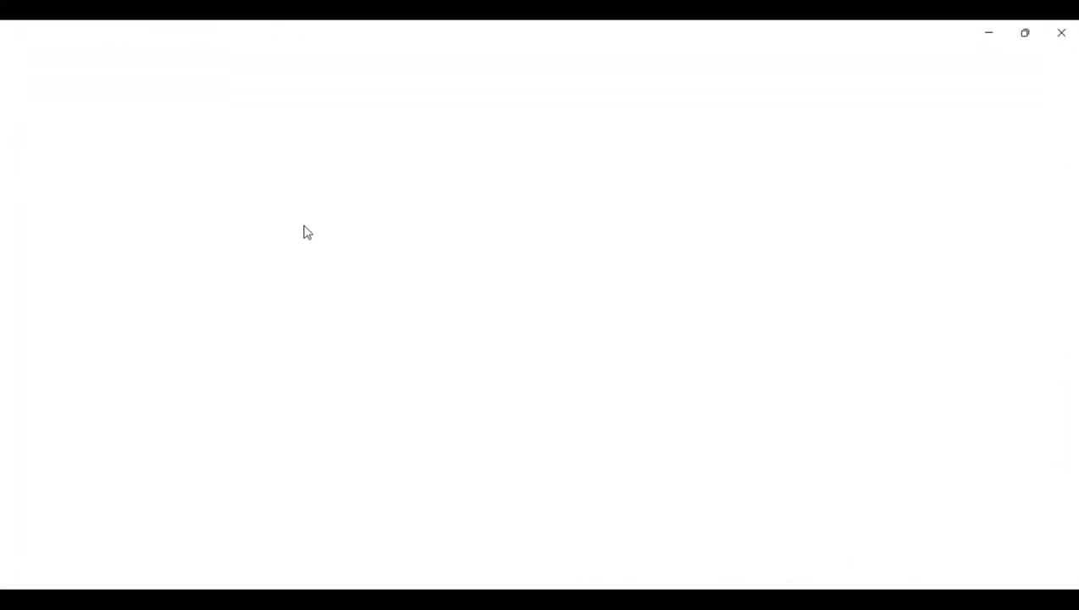
left_click_drag(348, 25, 505, 172)
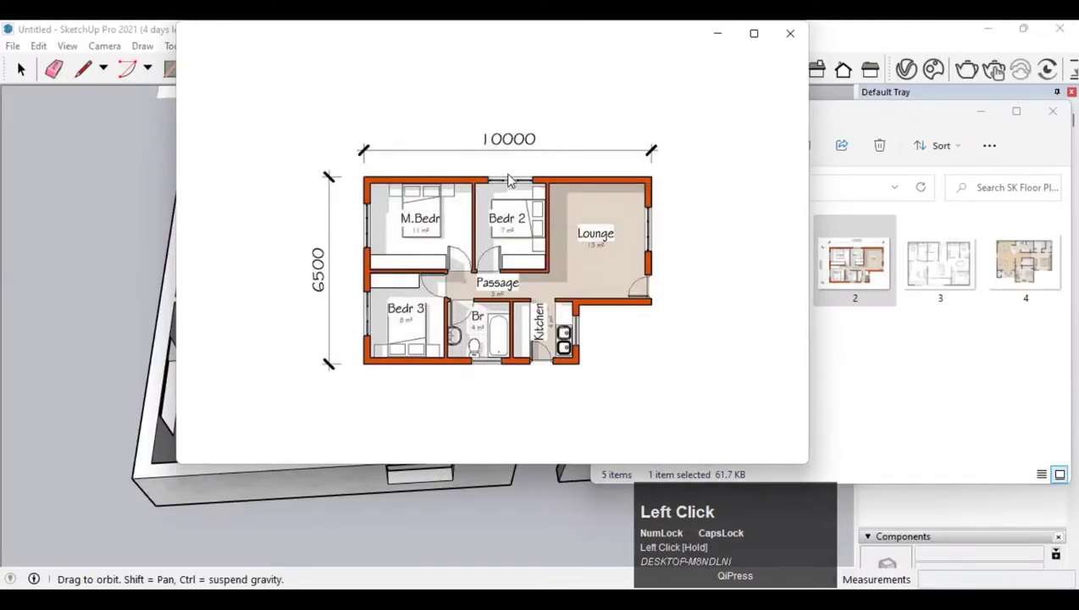
scroll(389, 207, "up", 3)
left_click_drag(453, 270, 397, 200)
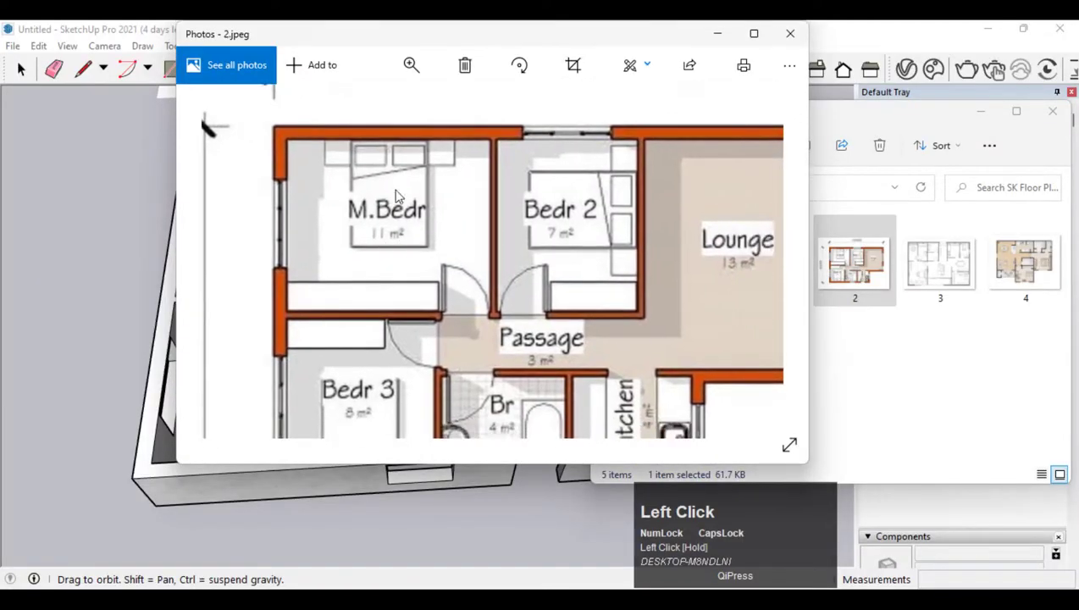
Open the I Tools folder inside SK Floor Plan to view its component files, and return to SketchUp
left_click(882, 410)
left_click(770, 252)
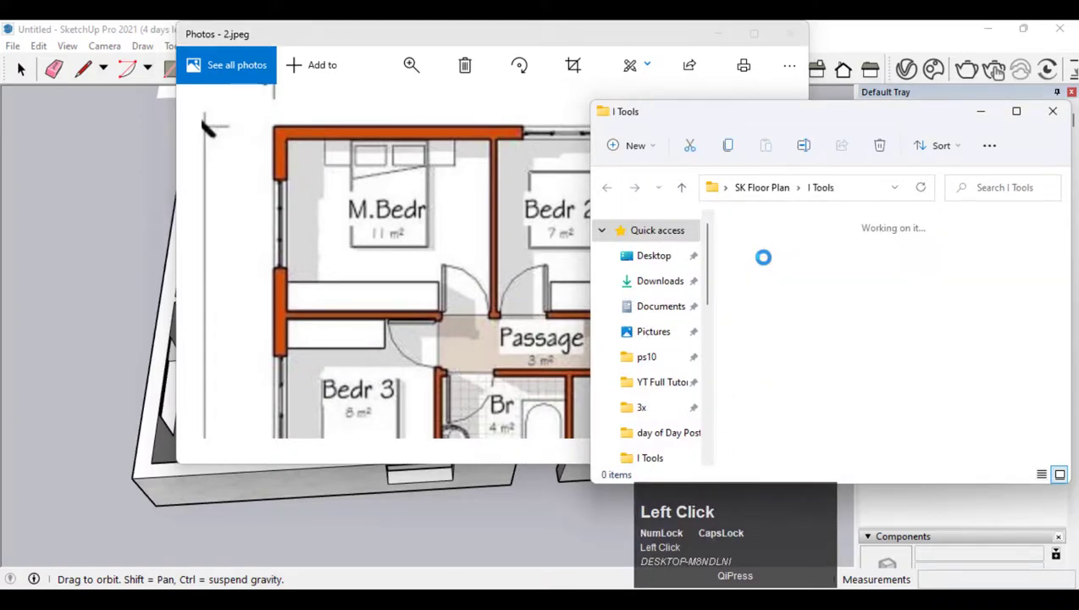
left_click_drag(435, 46, 246, 95)
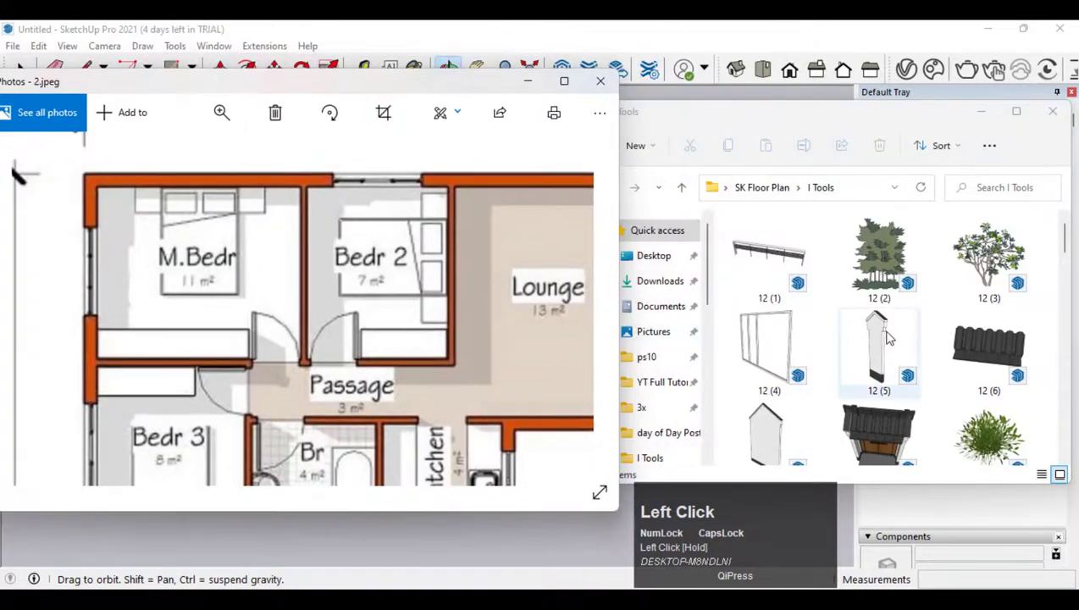
left_click(652, 25)
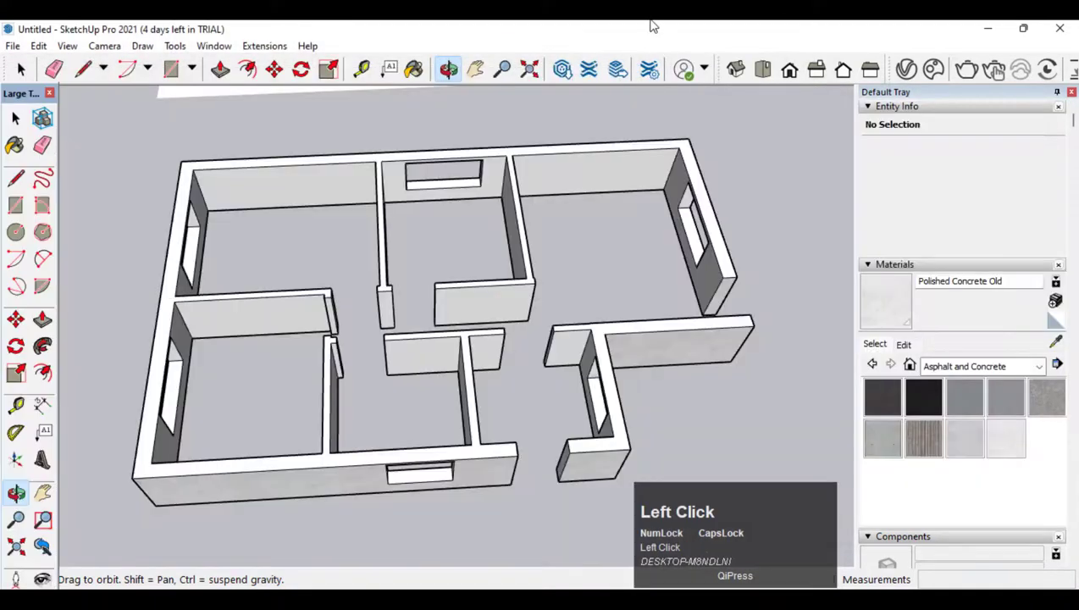
Paint the inner face of the master bedroom's long outer wall with Color B01 from the Colors collection
left_click(959, 372)
left_click(982, 419)
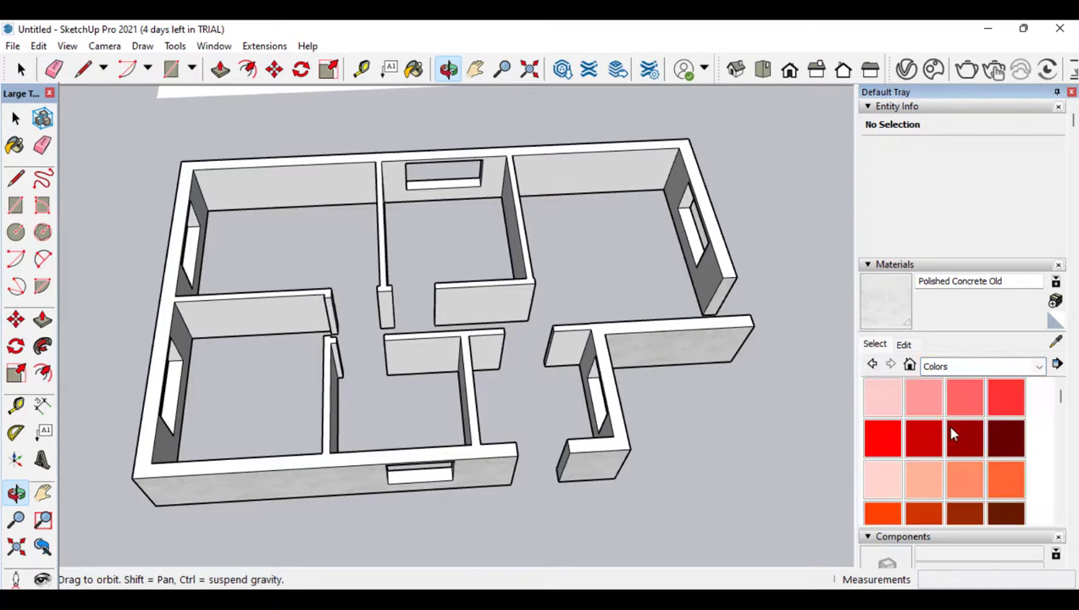
left_click(895, 474)
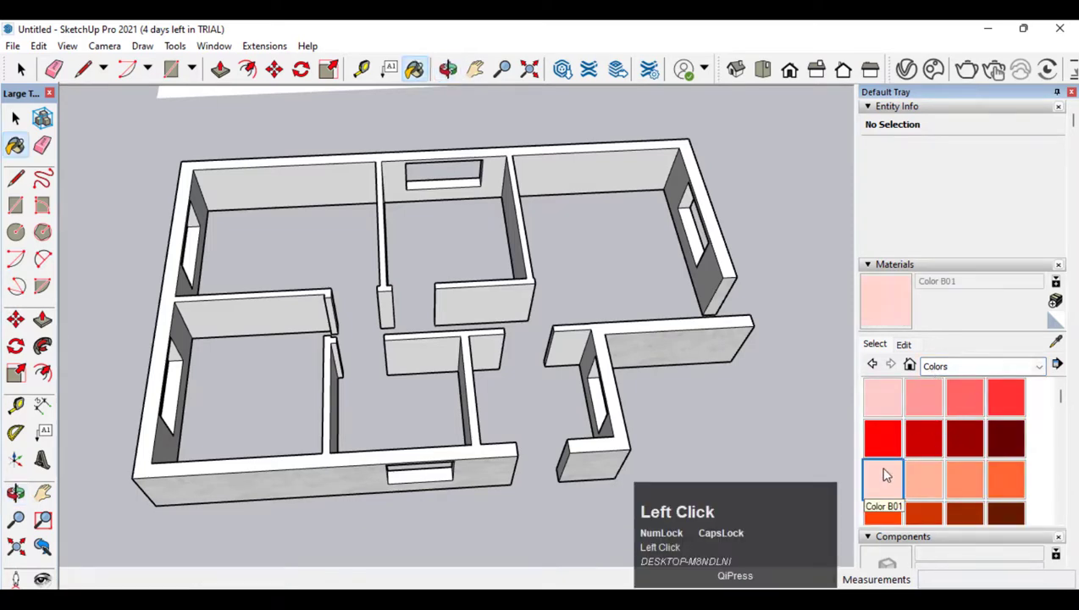
left_click(200, 203)
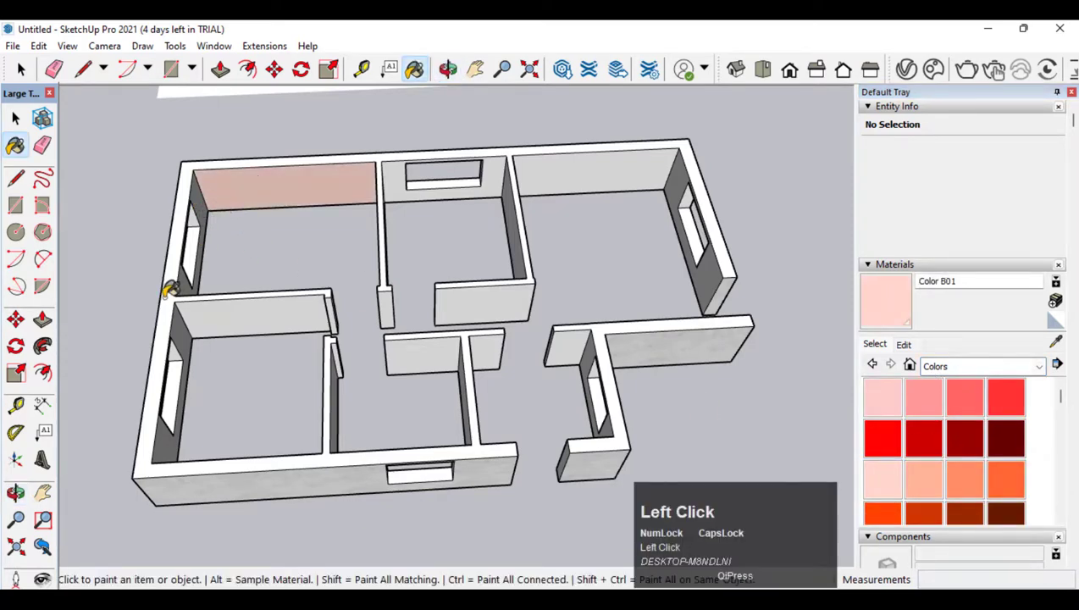
Paint the visible inner wall faces of the master bedroom, Bedroom 3, passage and Bedroom 2's passage side with Color B01
left_click(15, 492)
left_click_drag(180, 345, 702, 381)
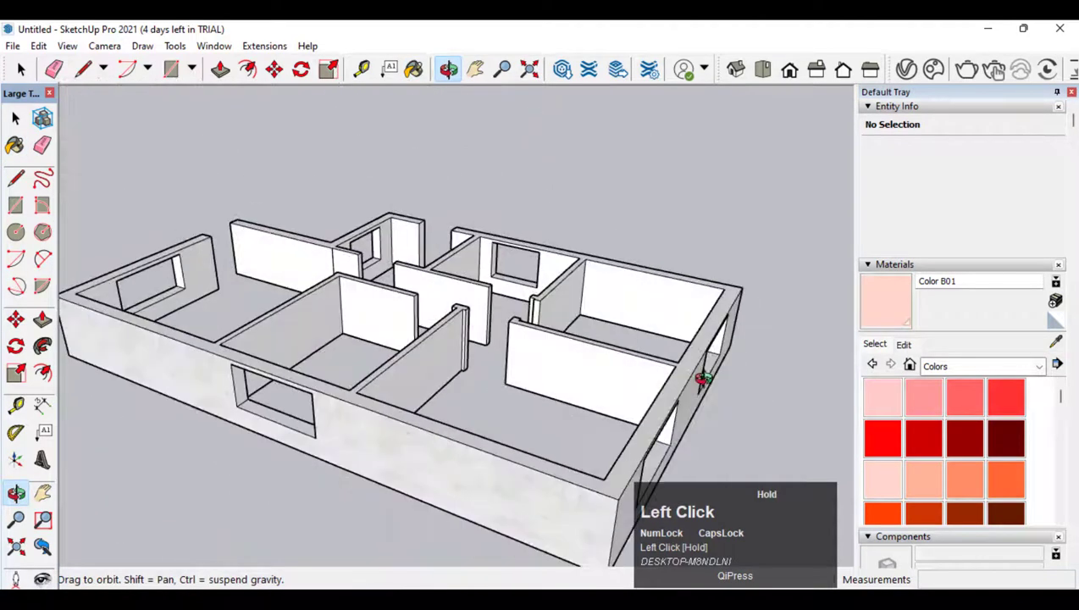
left_click(906, 318)
left_click(517, 365)
left_click(433, 366)
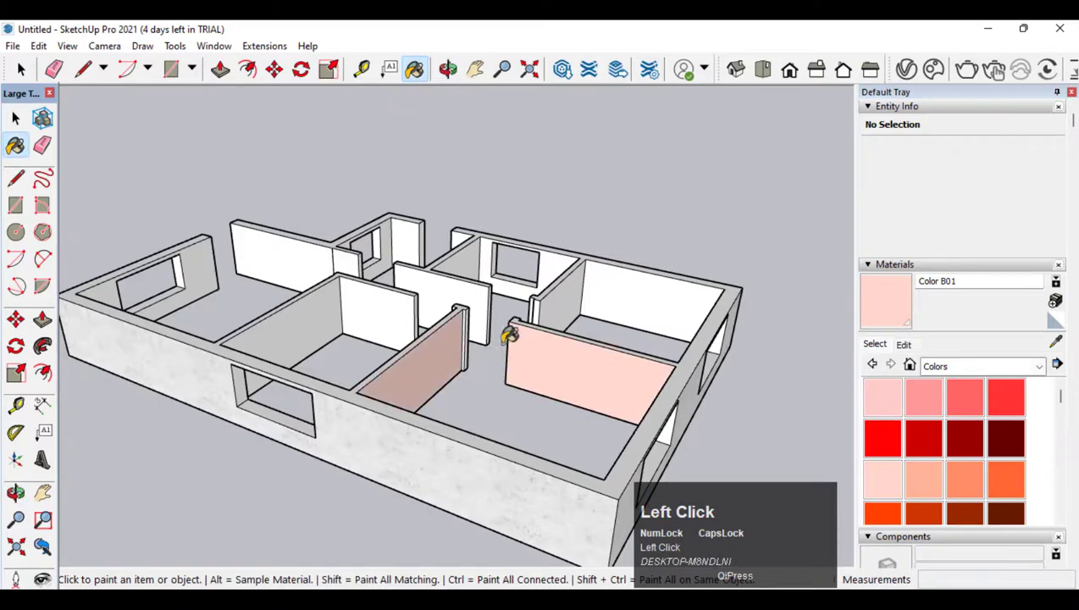
left_click(615, 300)
left_click(561, 303)
left_click(462, 292)
left_click(386, 298)
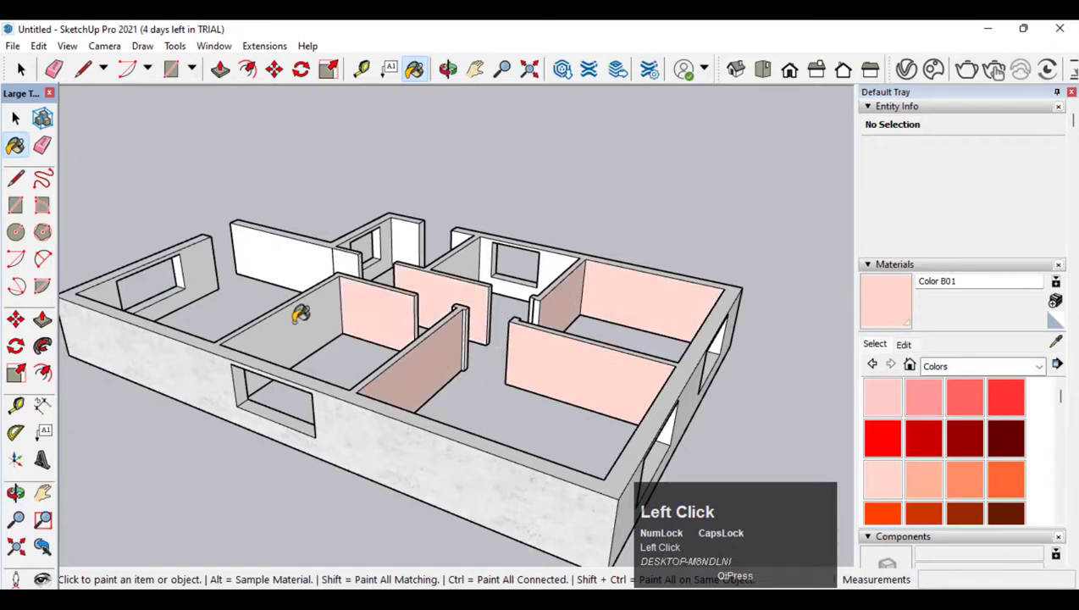
Paint Bedroom 2's lounge-side partition and the visible inner walls of the bathroom, kitchen and lounge with Color B01
left_click(297, 314)
left_click(475, 248)
left_click(543, 242)
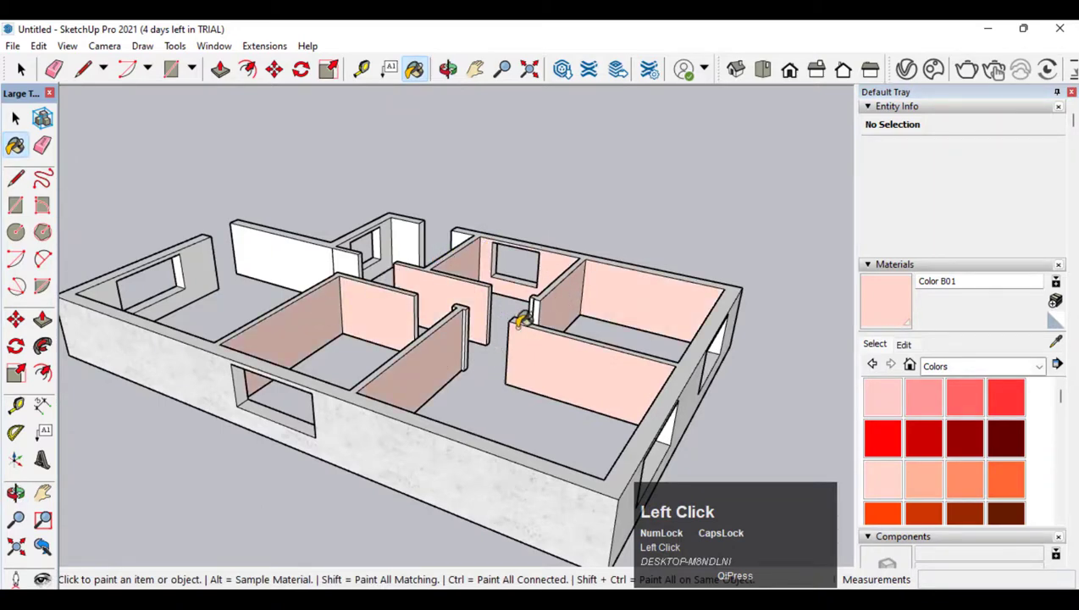
left_click(301, 260)
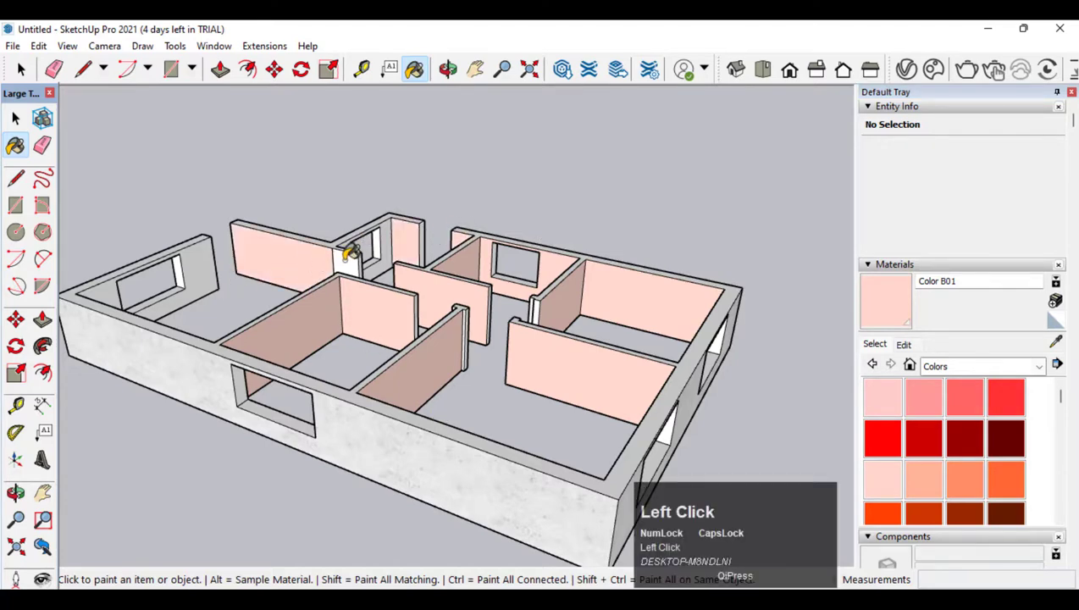
left_click(114, 288)
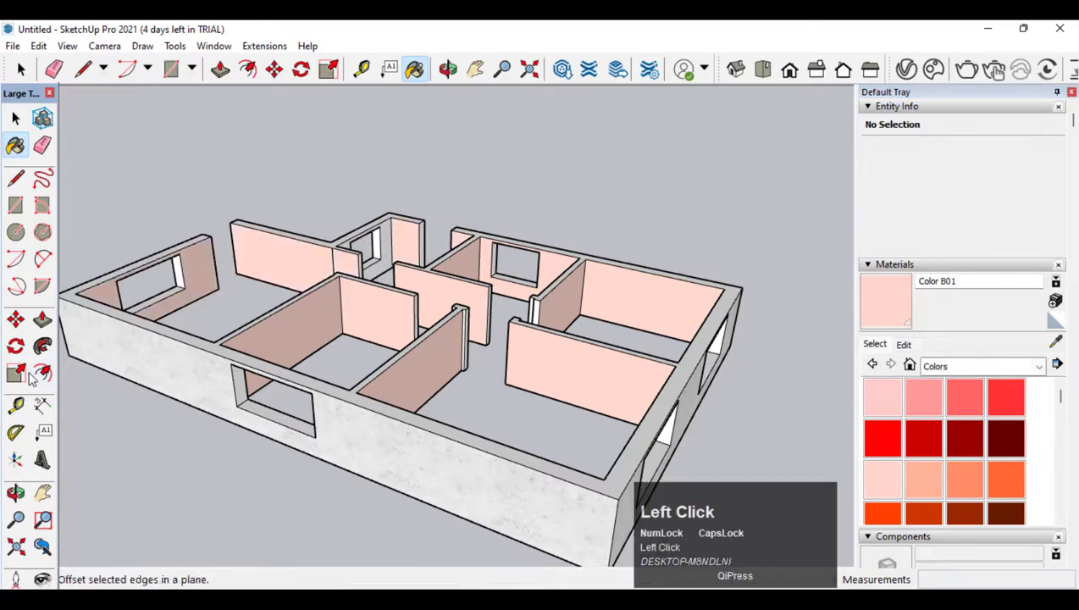
Paint the kitchen's inner window wall and the Bedroom 3 side of the master bedroom partition with Color B01
left_click(16, 493)
left_click_drag(472, 324, 381, 356)
left_click(875, 315)
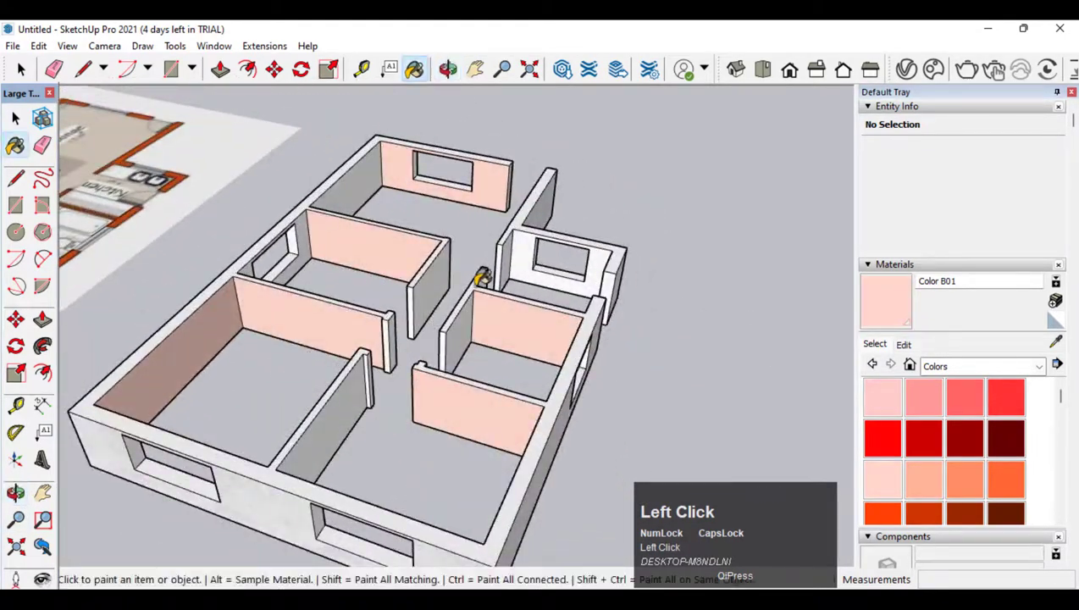
left_click(523, 248)
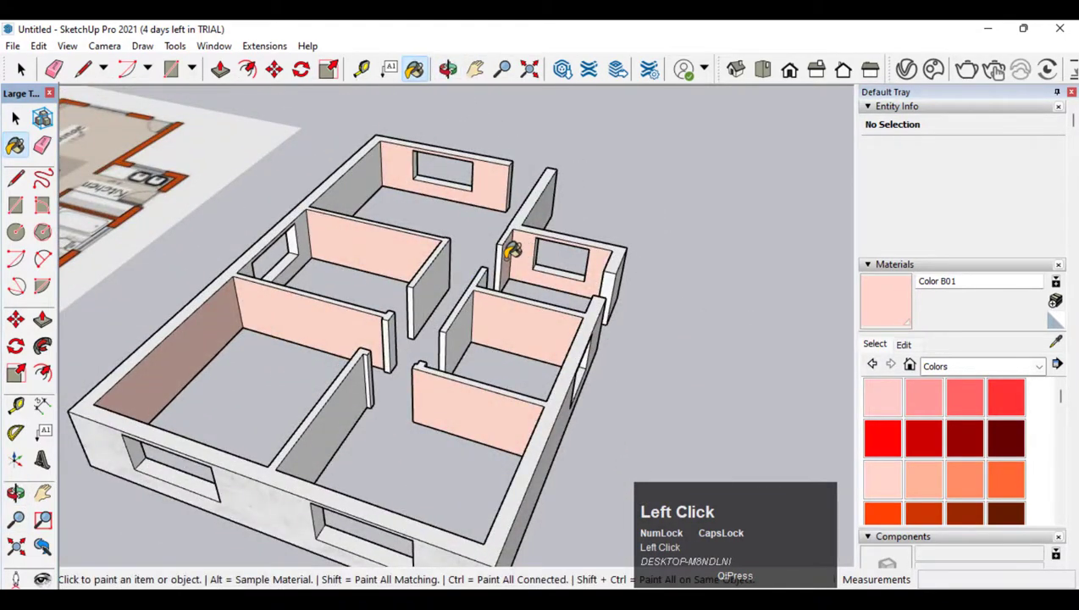
left_click(355, 391)
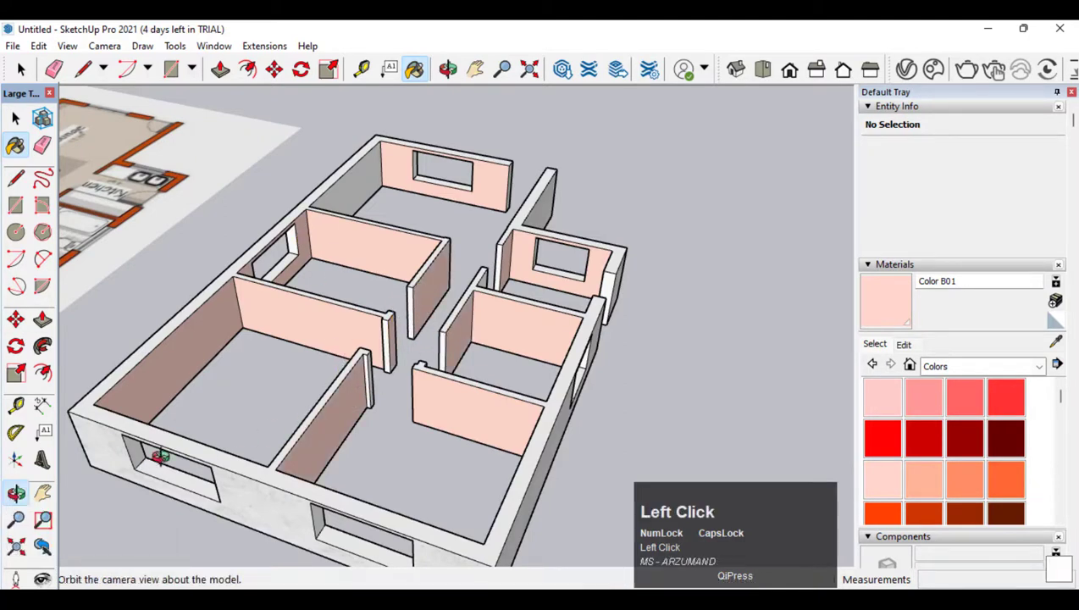
Paint the lounge's long outer wall, its Bedroom 2 partition and Bedroom 2's master bedroom partition with Color B01
left_click(15, 492)
left_click_drag(161, 365, 515, 330)
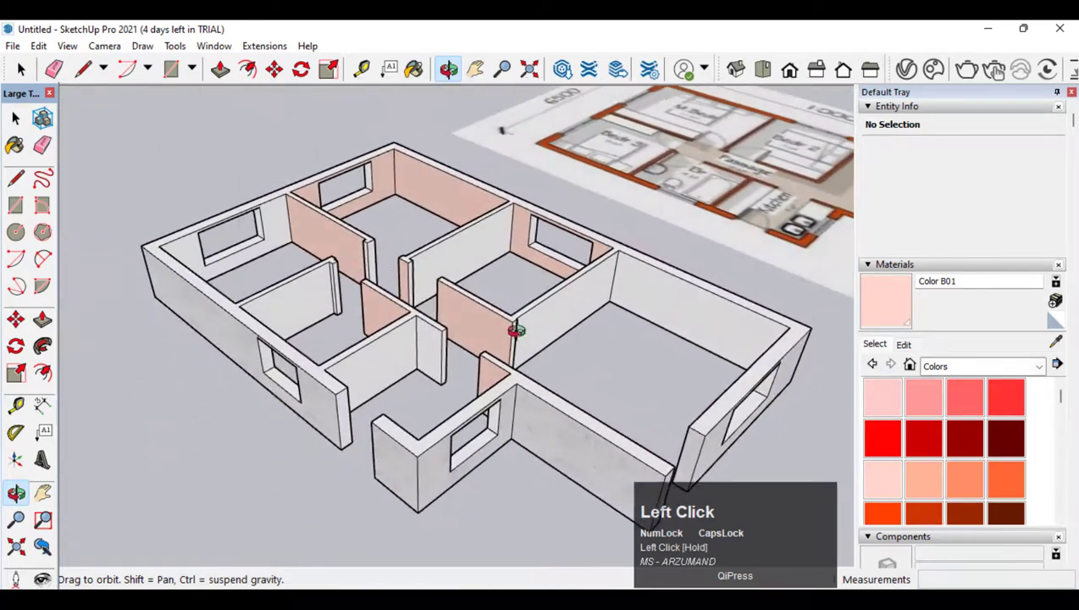
left_click(898, 298)
left_click(682, 305)
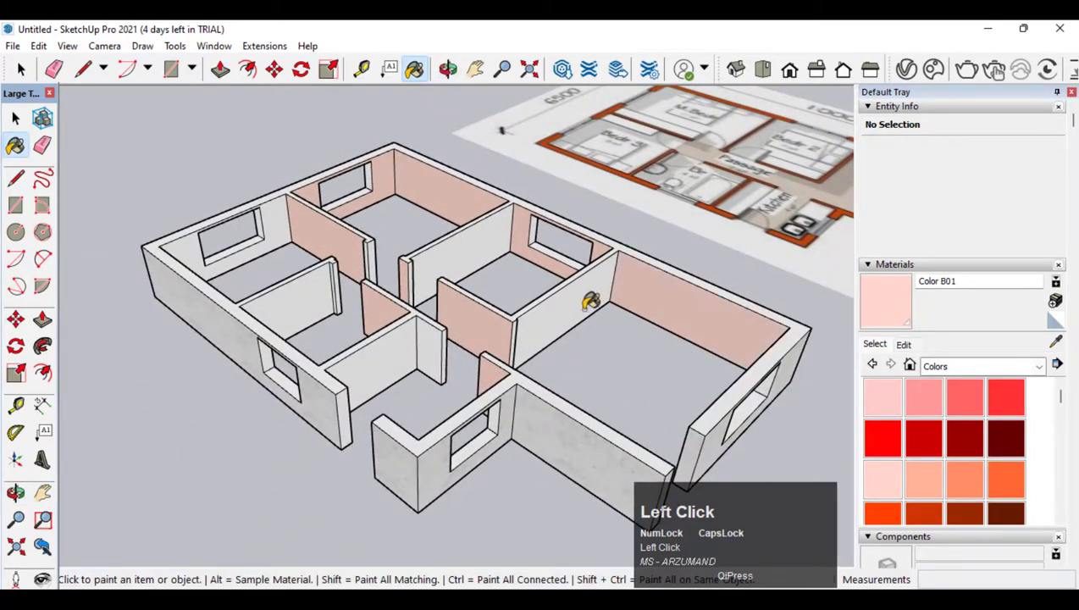
left_click(569, 300)
left_click(468, 258)
Paint Bedroom 3's inner window wall and the unpainted partition faces in the bathroom and kitchen with Color B01
left_click(290, 246)
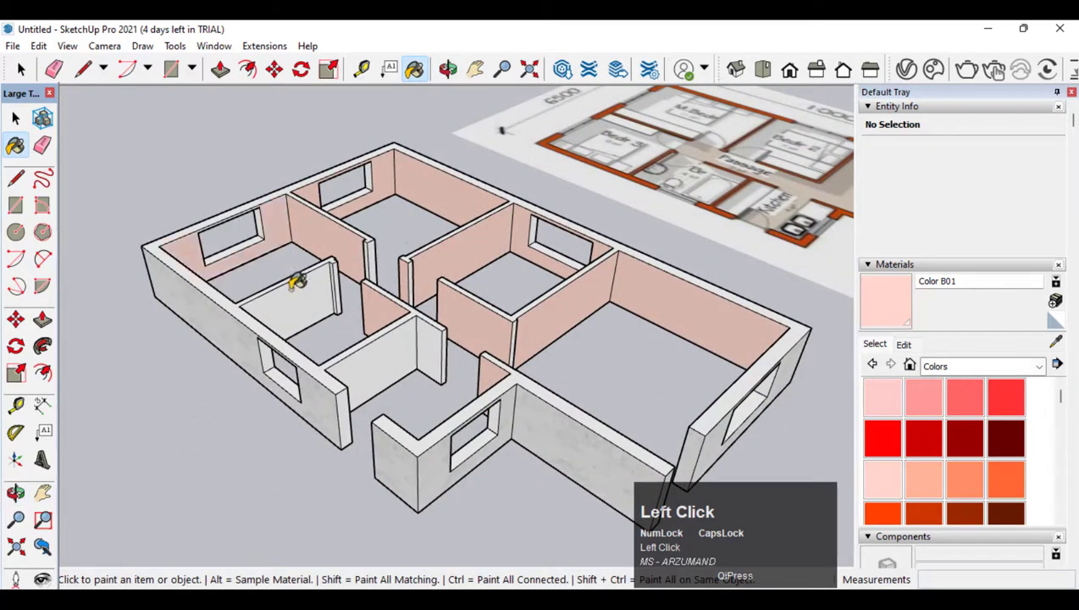
left_click(295, 285)
left_click(379, 351)
left_click(441, 340)
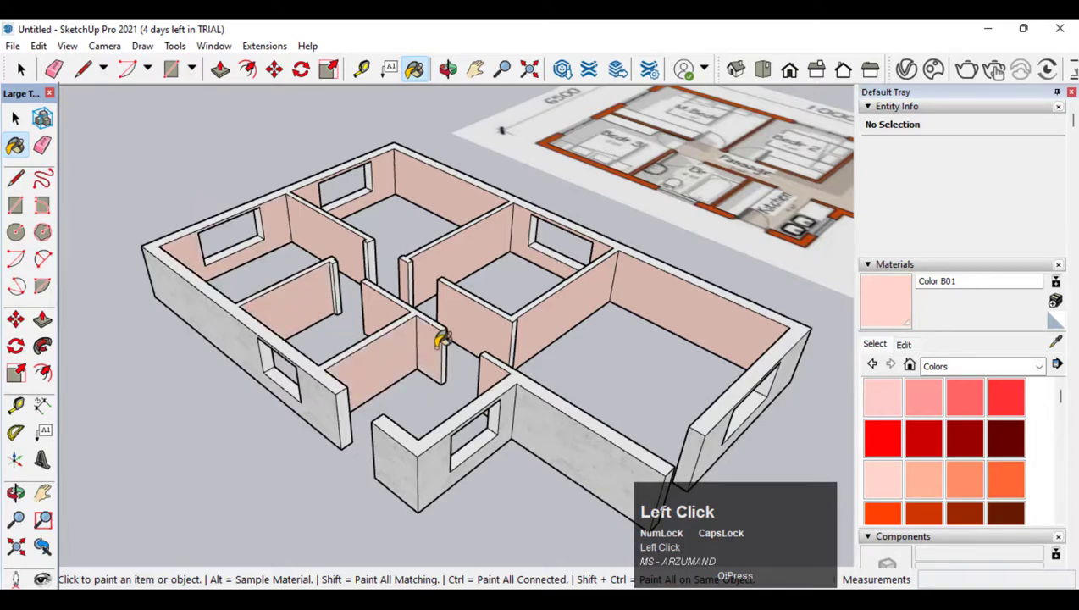
Open the "doors" model file from the I Tools folder
left_click(15, 493)
left_click_drag(326, 360, 609, 430)
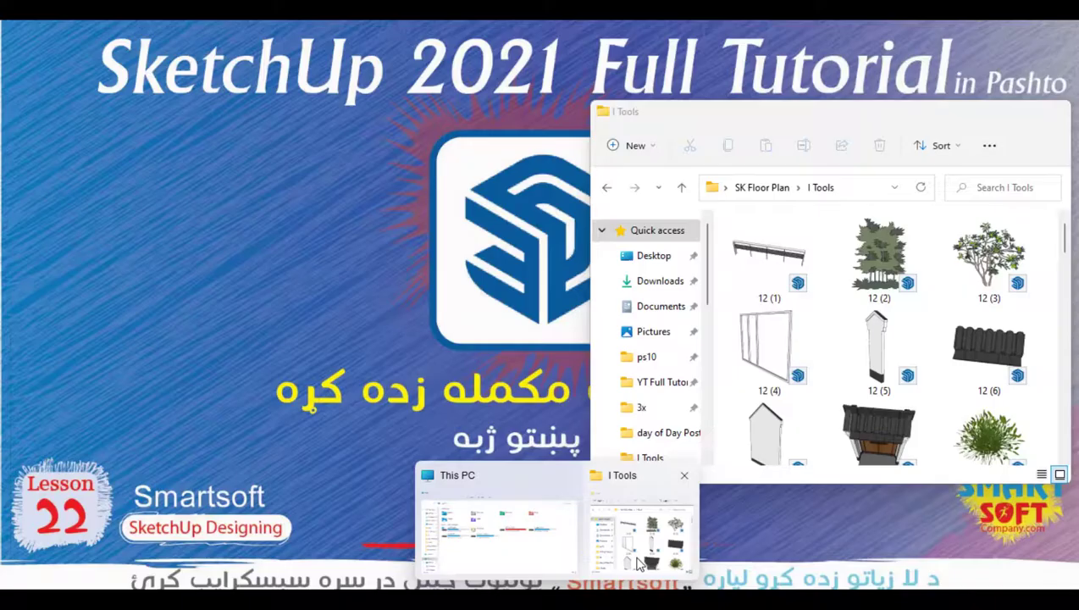
left_click(640, 519)
scroll(852, 326, "down", 1)
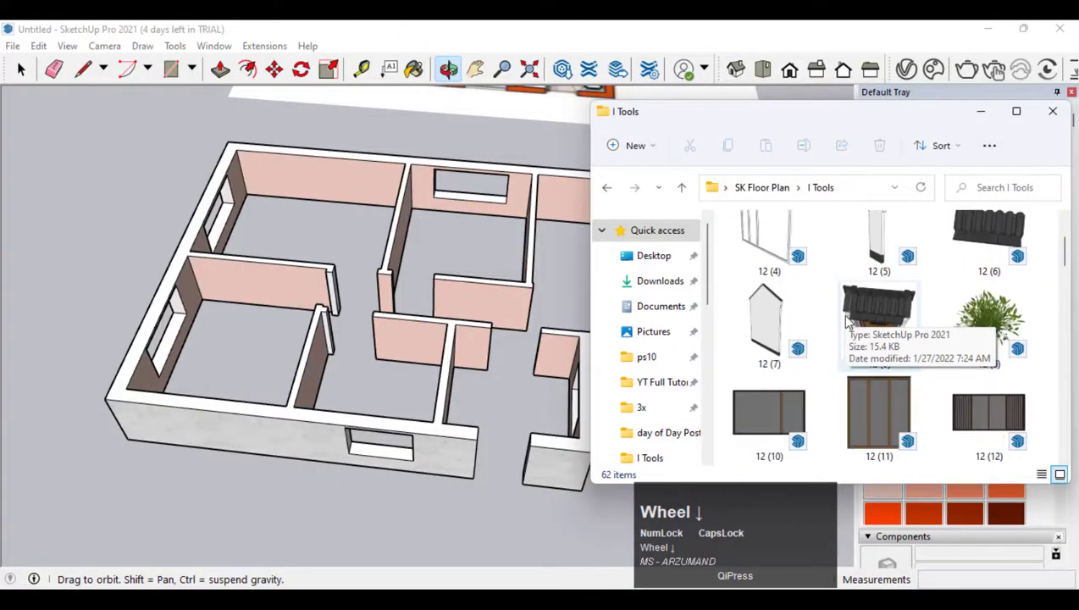
scroll(860, 338, "down", 2)
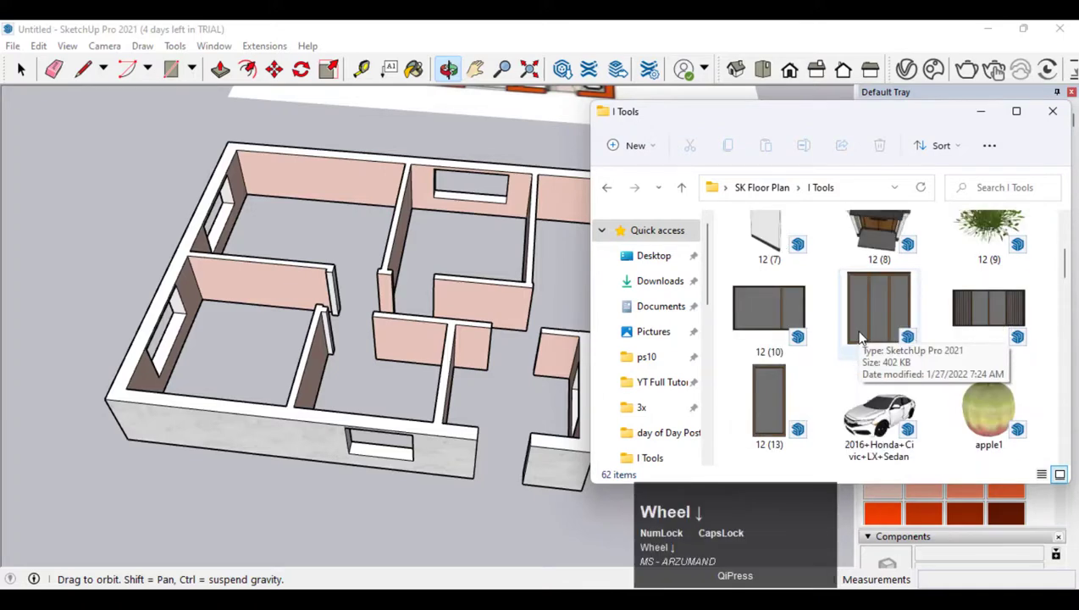
scroll(872, 360, "down", 1)
scroll(877, 363, "down", 4)
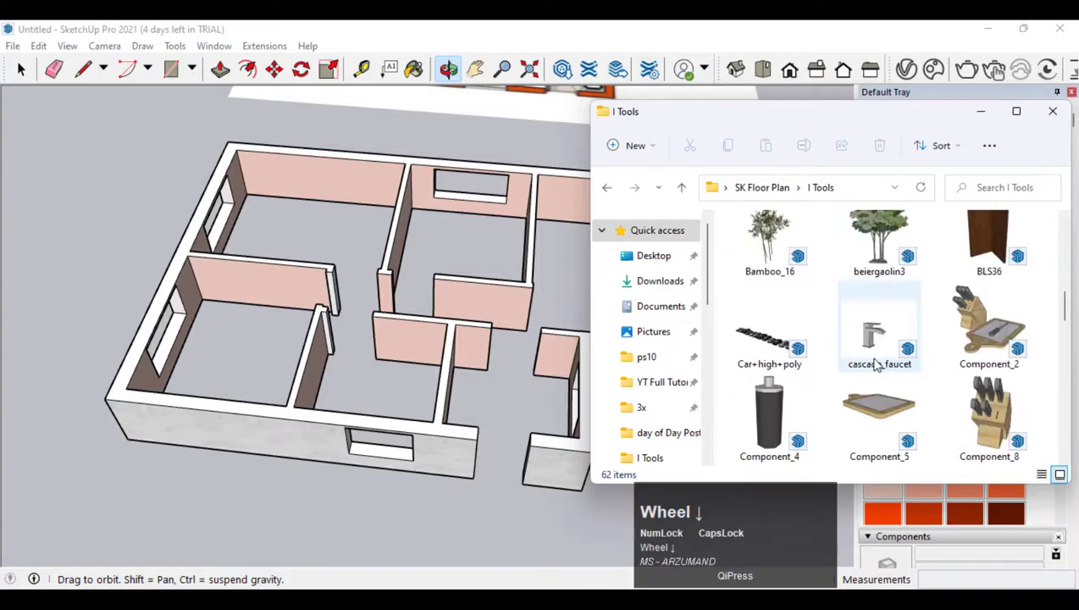
scroll(878, 364, "down", 1)
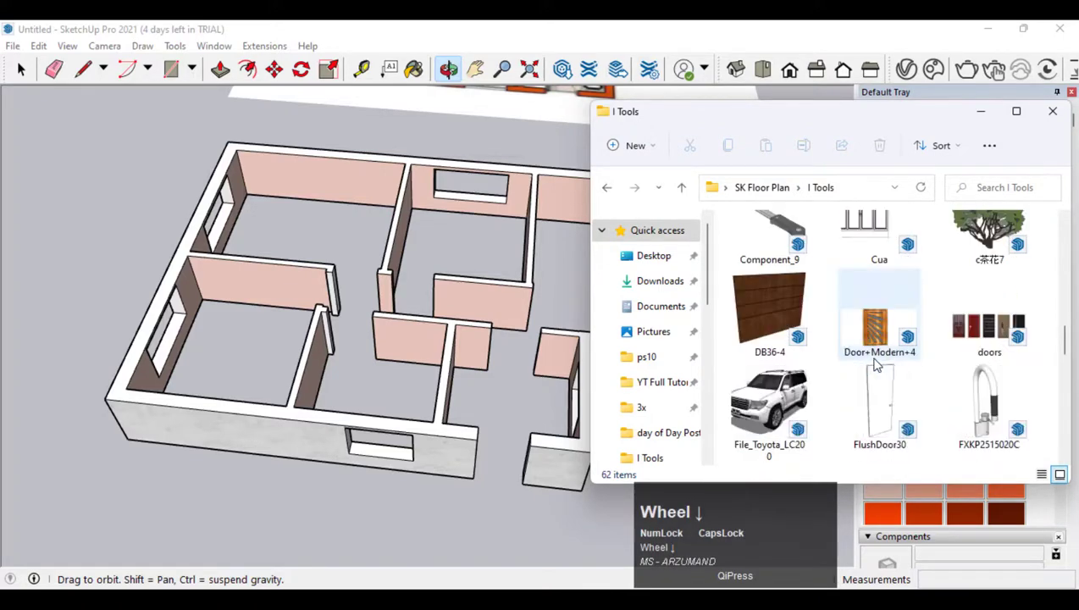
left_click(968, 330)
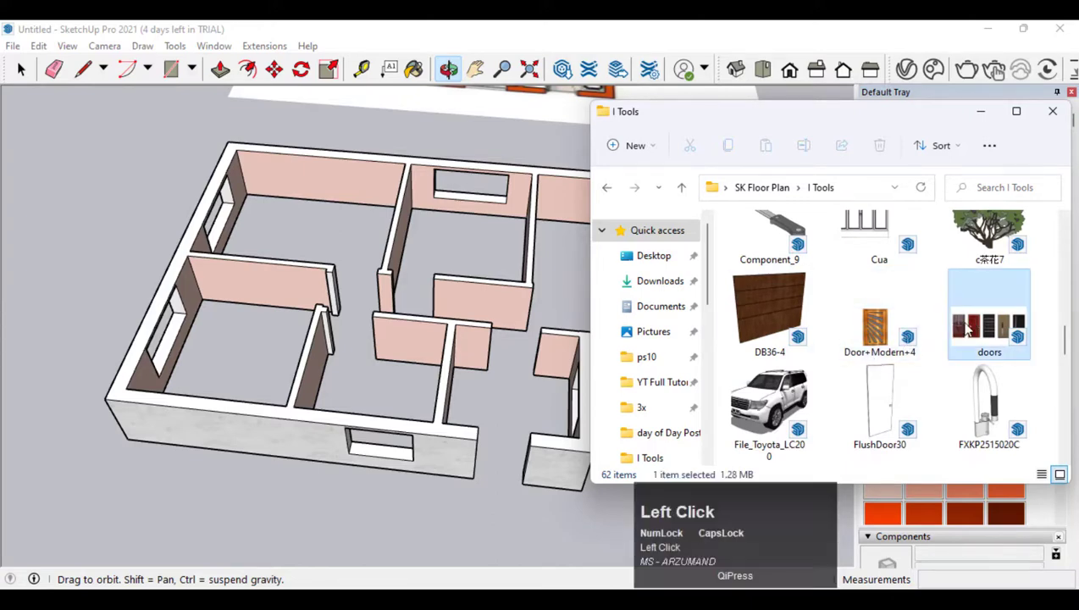
key("Return")
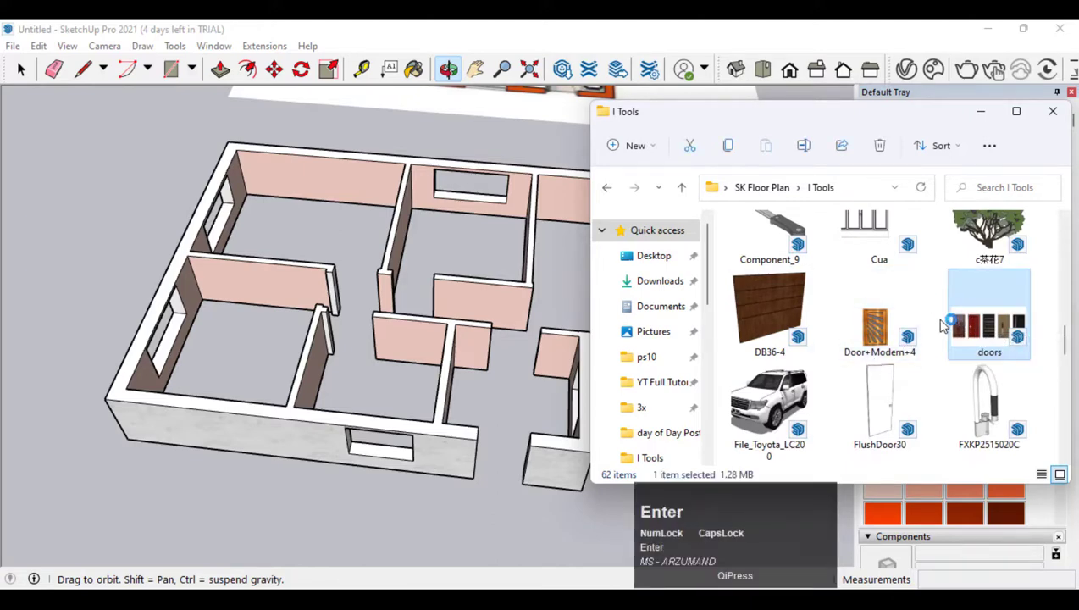
Look through the remaining component files in the I Tools folder for more doors and furnishings
scroll(963, 321, "down", 2)
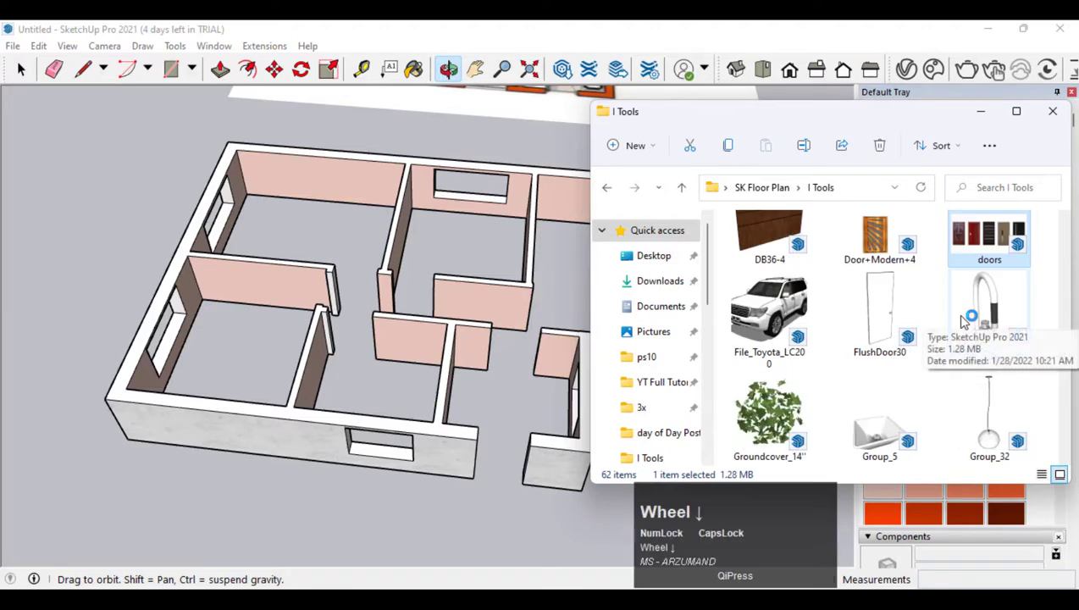
scroll(963, 321, "down", 1)
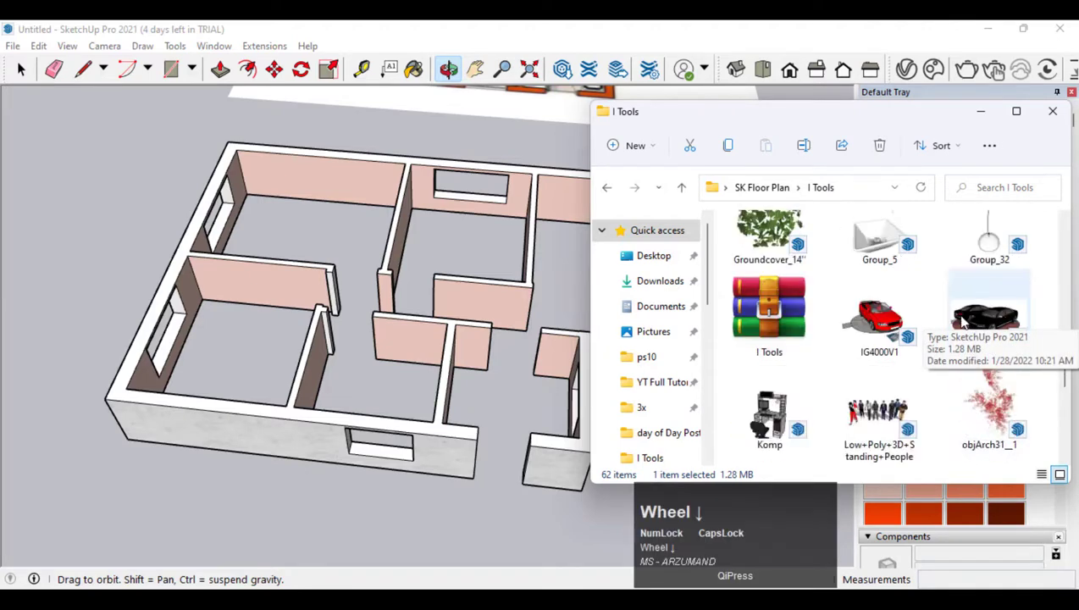
scroll(963, 320, "down", 1)
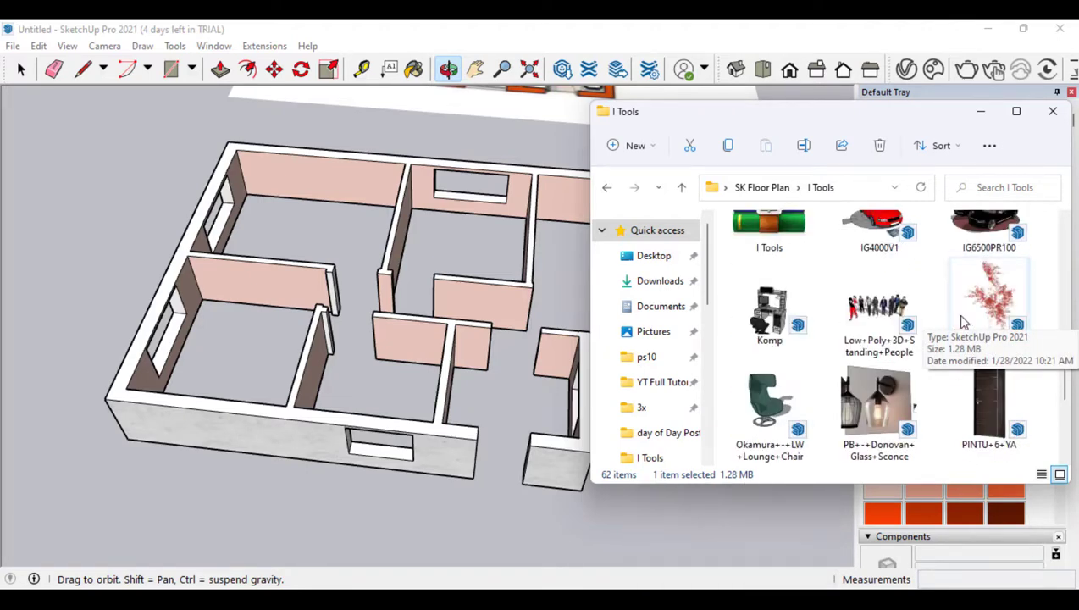
scroll(963, 320, "down", 1)
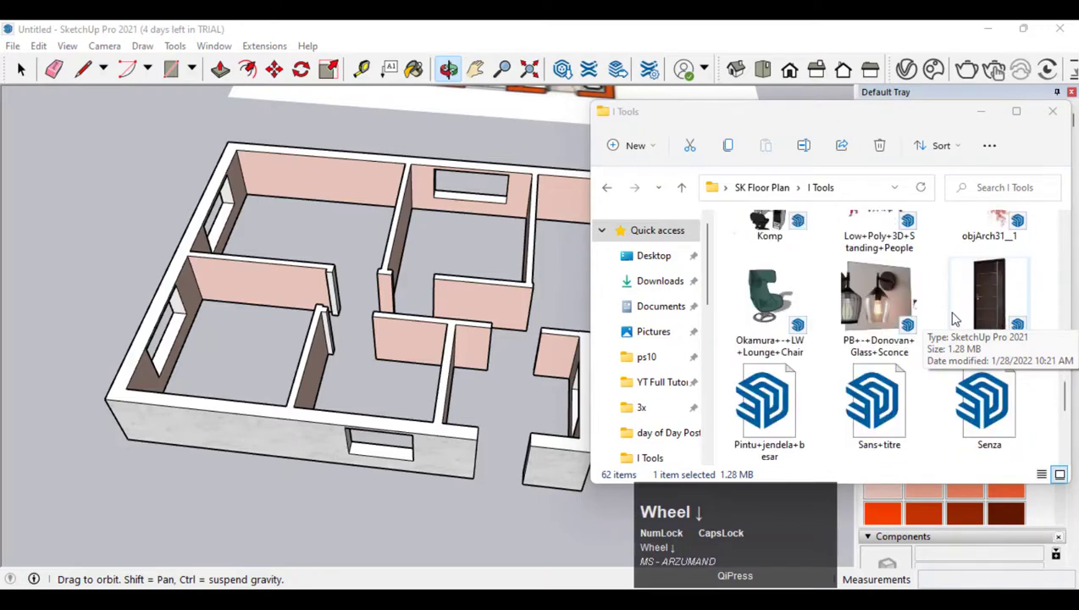
scroll(786, 424, "down", 1)
double_click(765, 403)
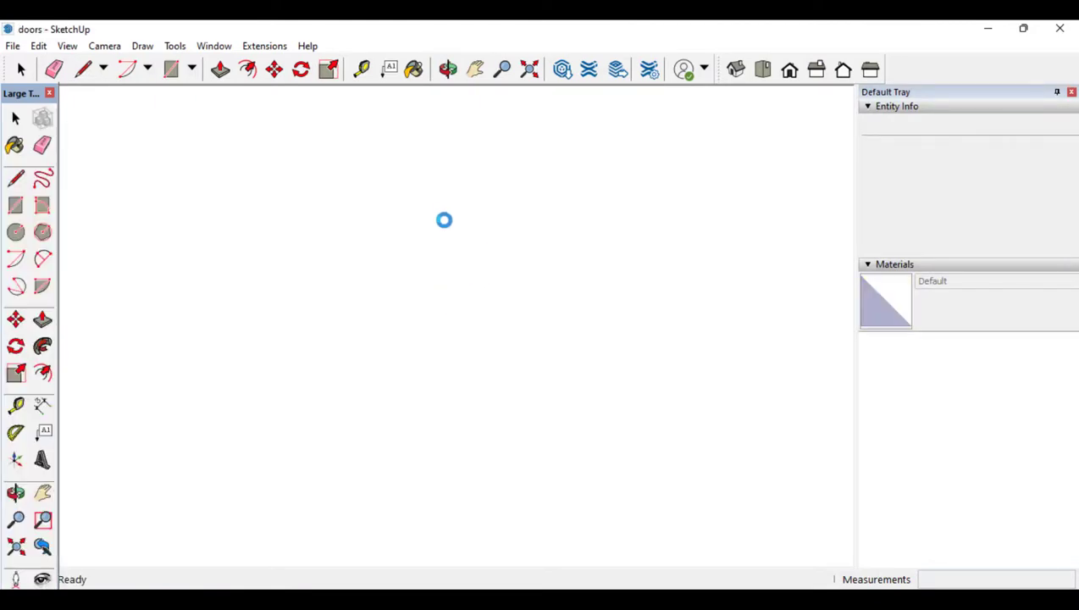
Copy the light brown door with three black squares from the doors model and return to the house model
scroll(525, 245, "down", 1)
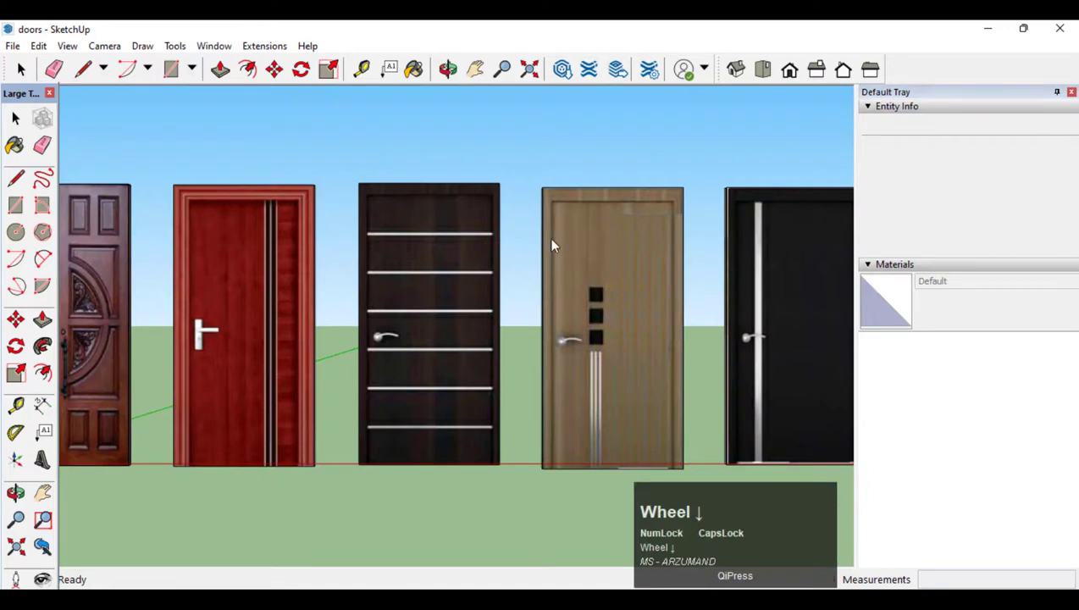
left_click(15, 493)
scroll(472, 369, "down", 1)
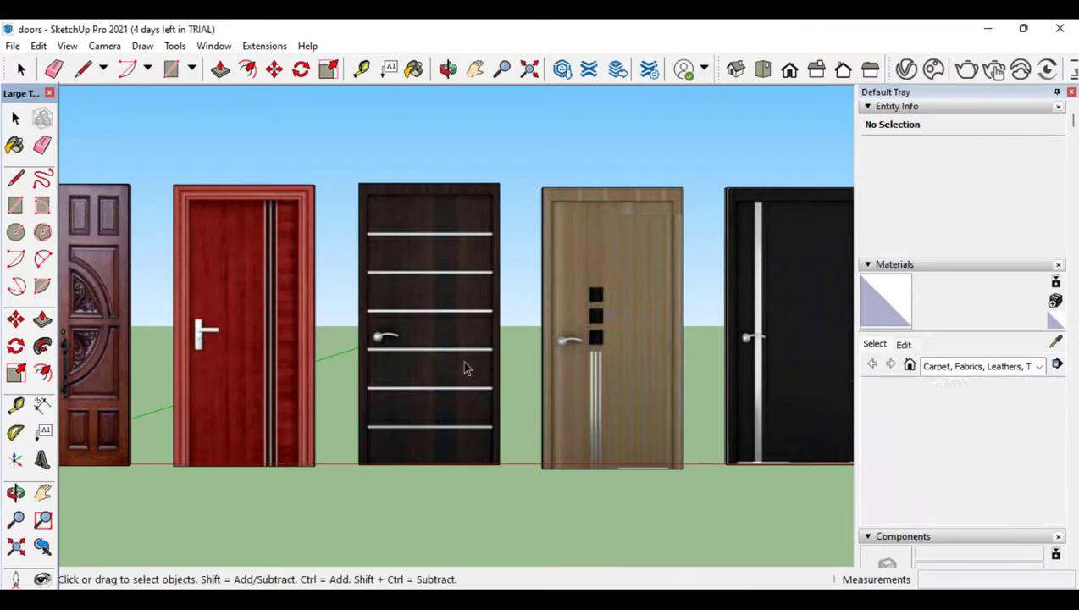
scroll(377, 372, "down", 1)
left_click(15, 492)
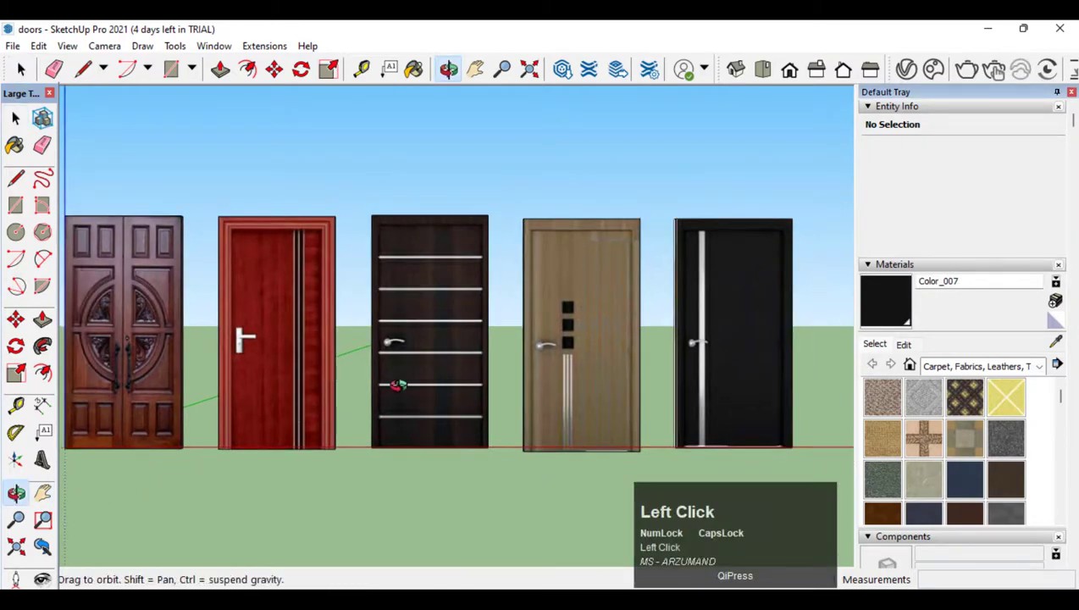
scroll(631, 373, "down", 3)
scroll(278, 343, "up", 4)
scroll(273, 344, "down", 2)
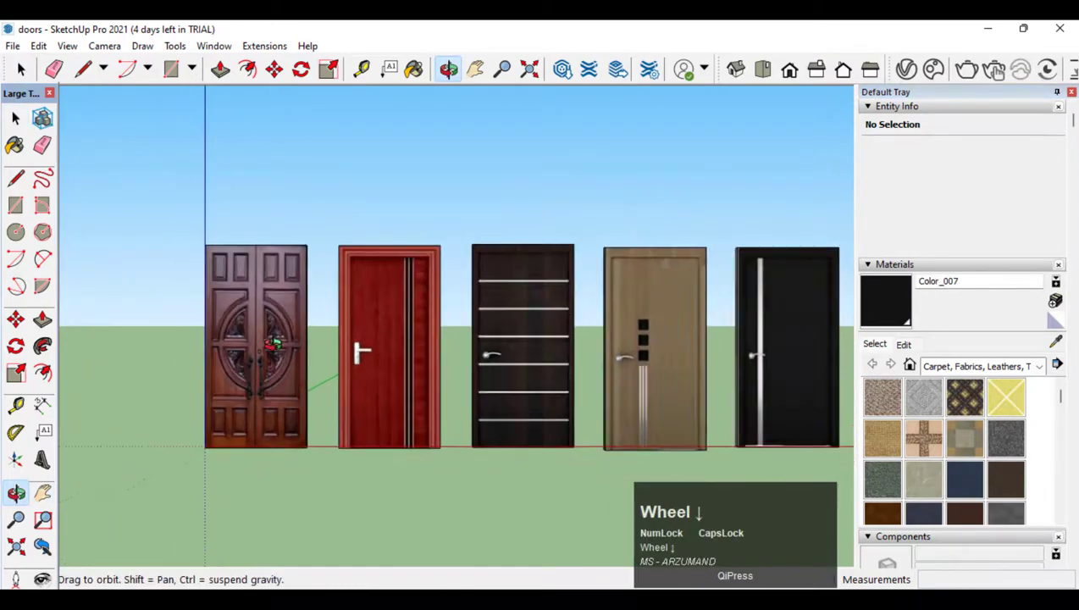
left_click(15, 119)
left_click(662, 343)
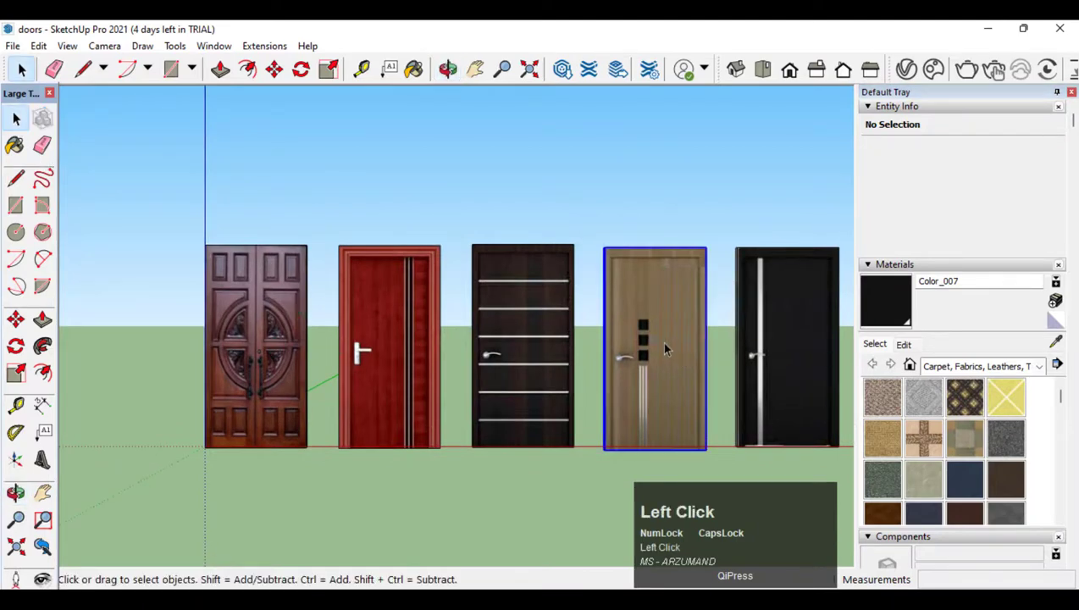
key("ctrl+v")
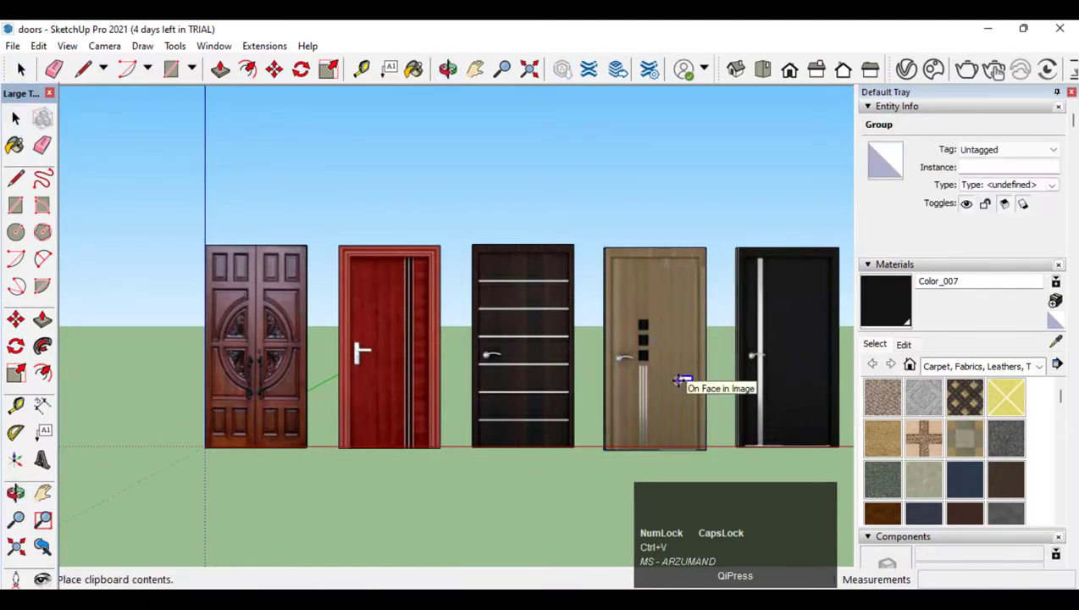
key("Escape")
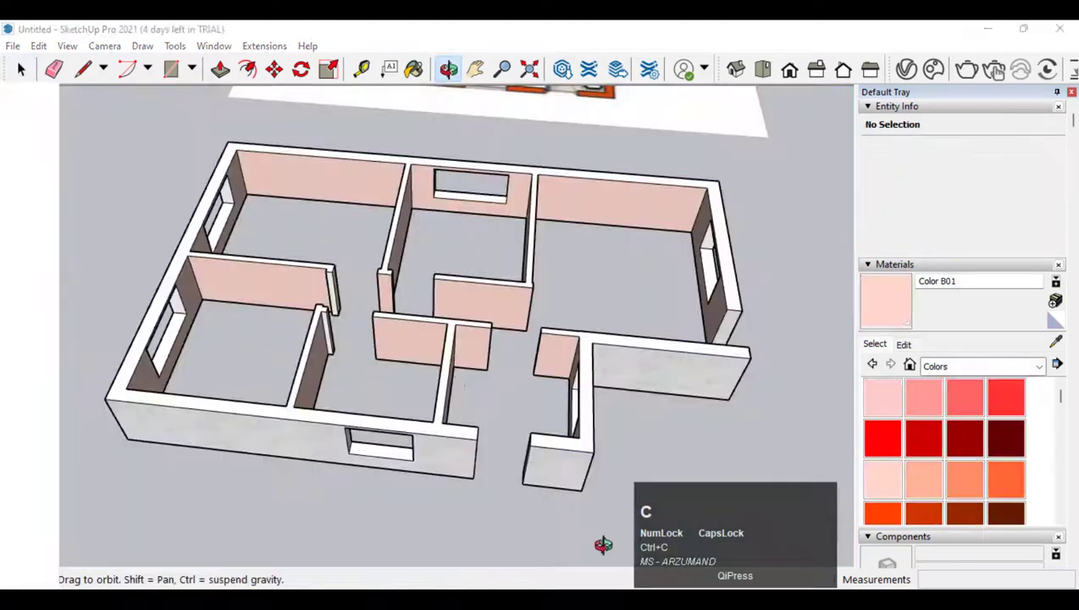
Paste the light brown door with its lower corner at the base of the master bedroom's doorway
left_click(264, 278)
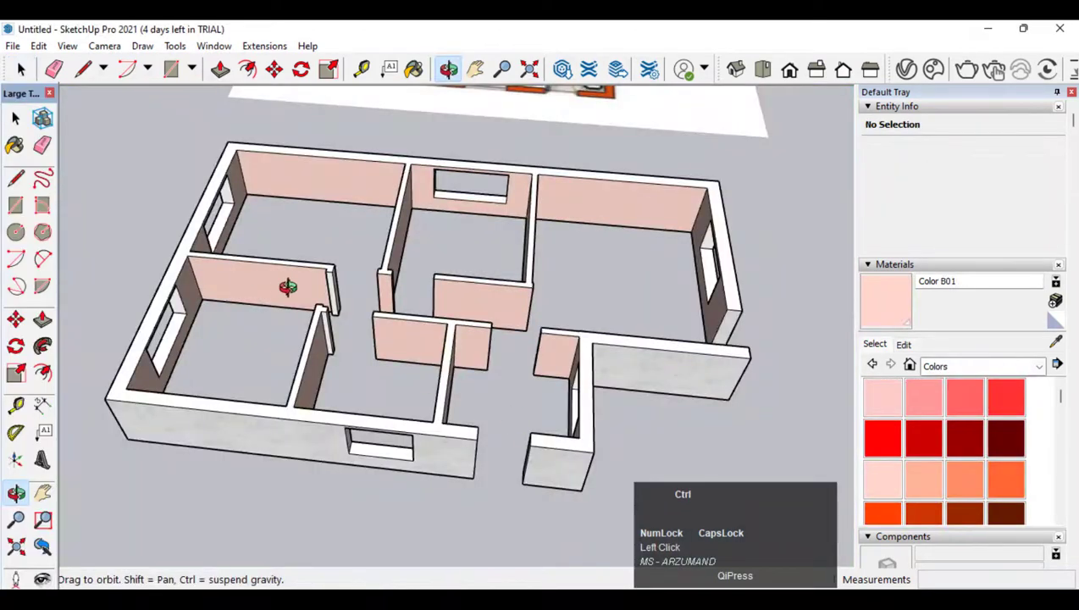
key("ctrl+v")
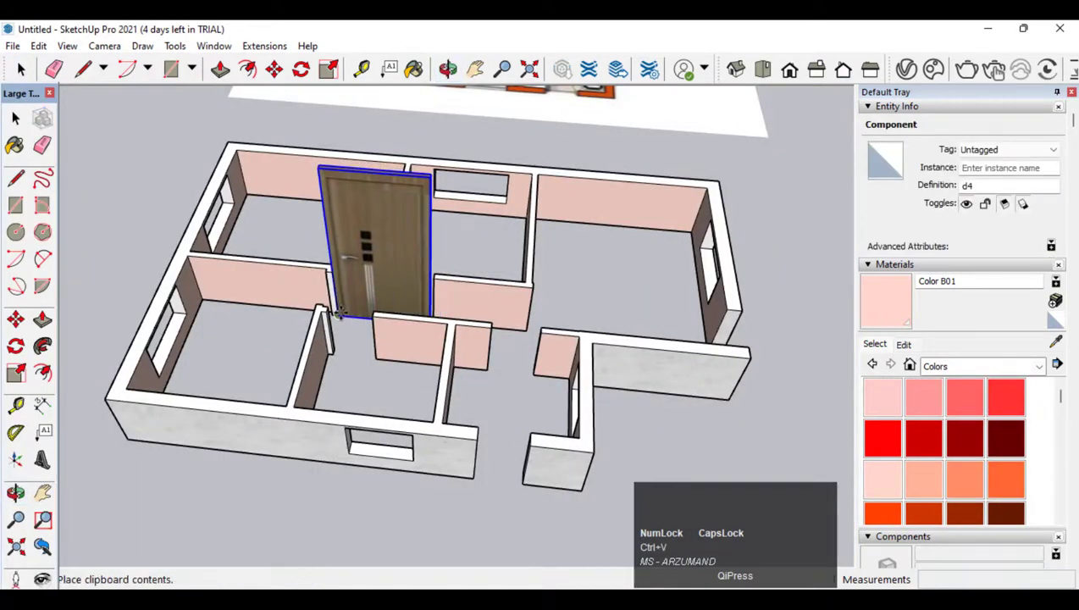
left_click(339, 315)
key("m")
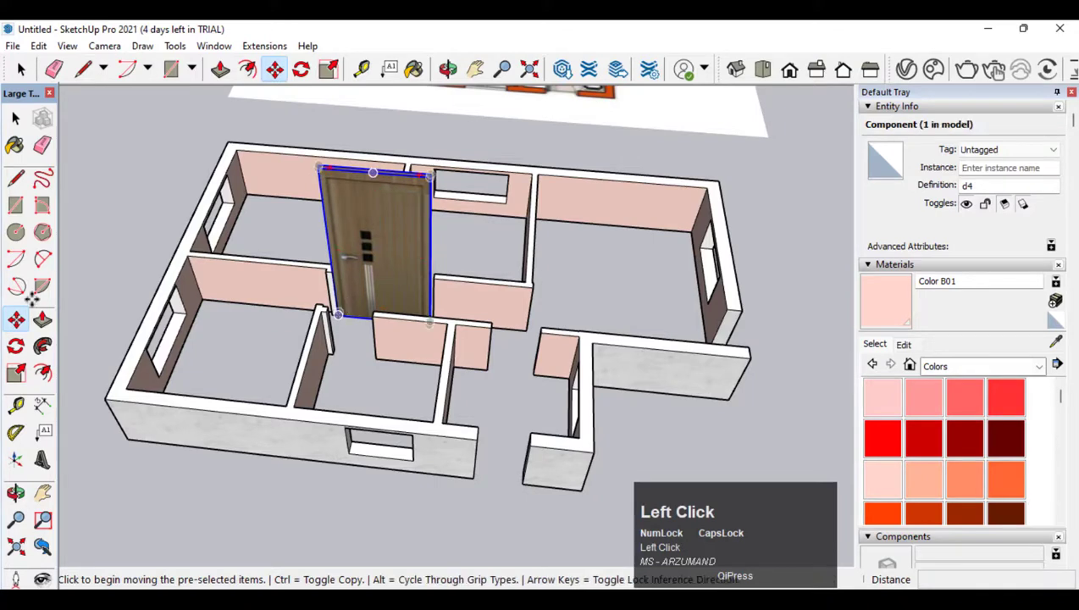
Scale the pasted door to about 0.44 in width and 0.34 in height to fit the master bedroom's doorway
left_click(15, 373)
scroll(430, 173, "up", 3)
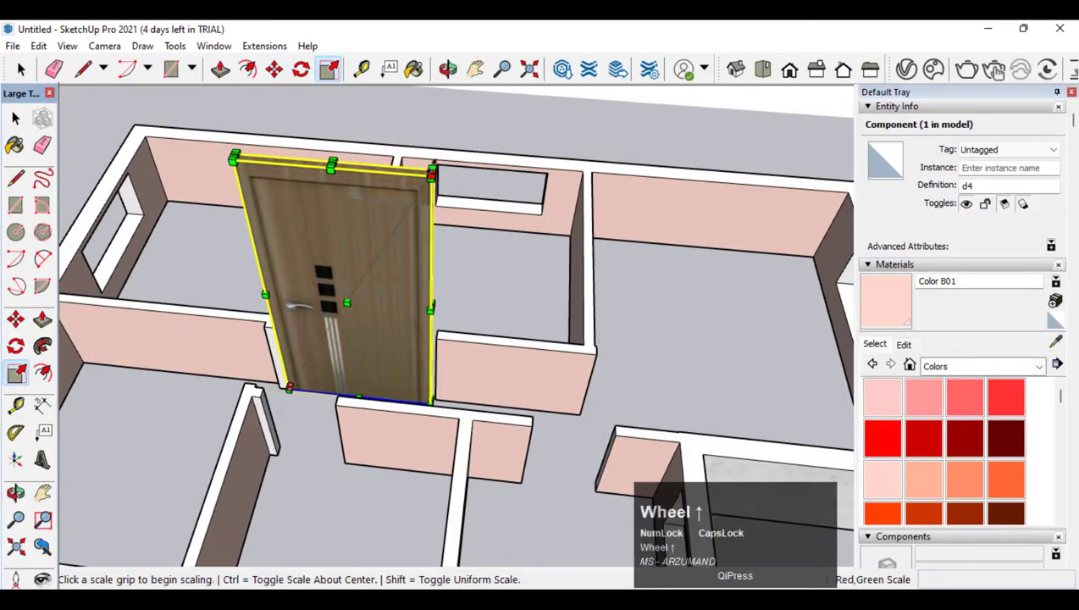
scroll(426, 169, "up", 3)
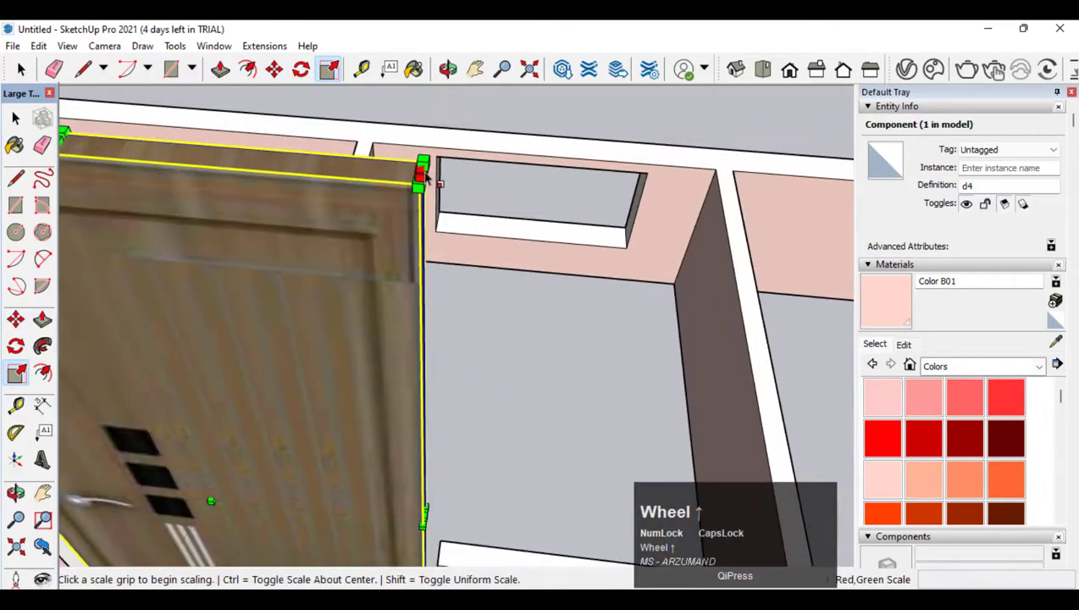
left_click(423, 169)
scroll(309, 305, "down", 5)
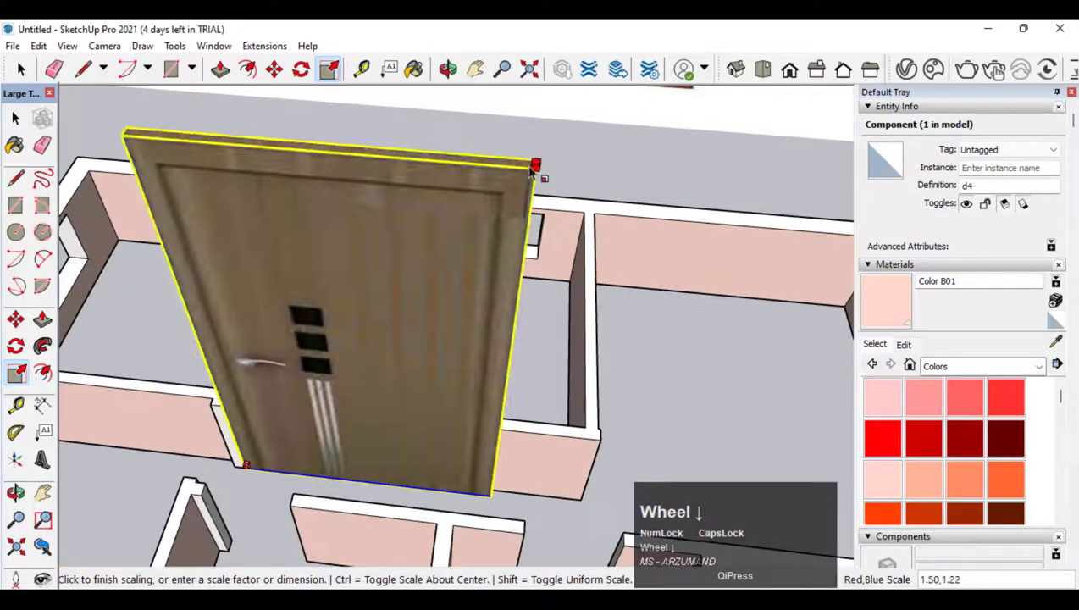
scroll(432, 310, "up", 2)
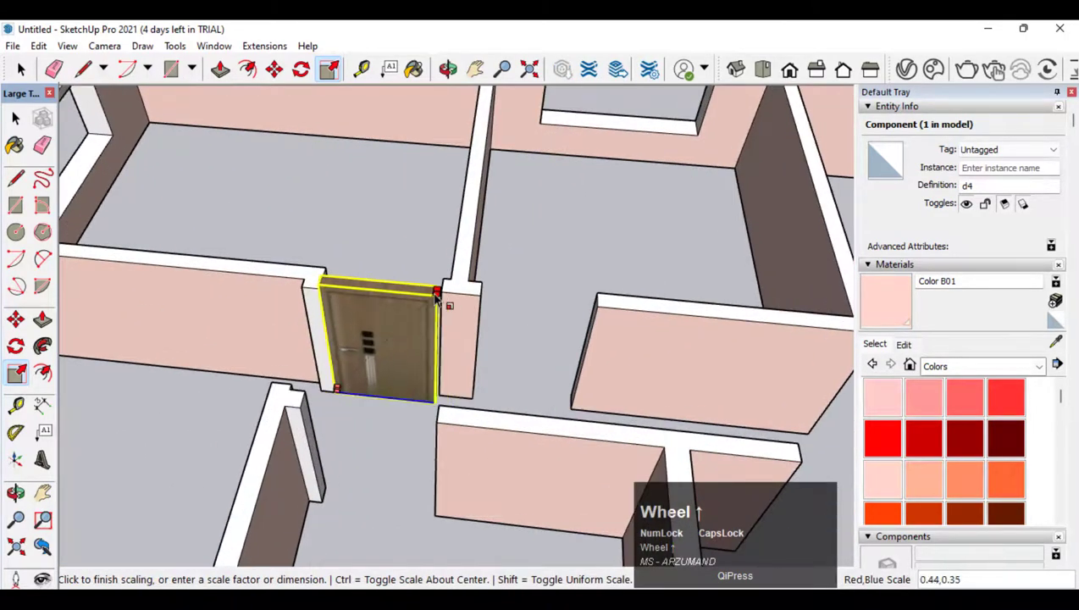
left_click(439, 303)
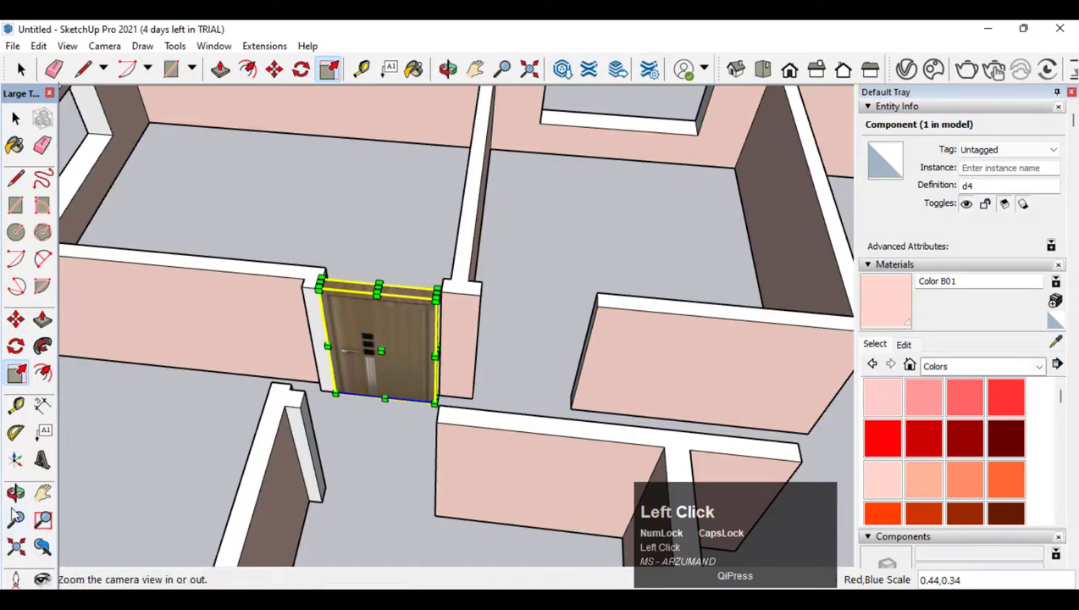
Move the door about 1 7/8" back into the master bedroom's doorway between the wall ends
left_click(15, 492)
left_click_drag(203, 334, 398, 352)
left_click(15, 318)
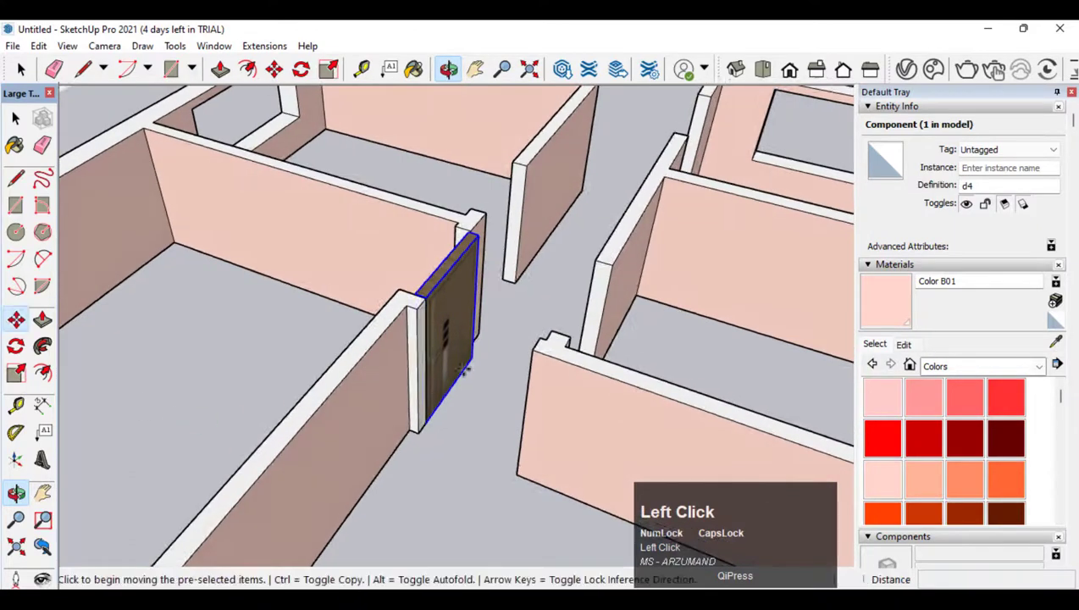
left_click(451, 325)
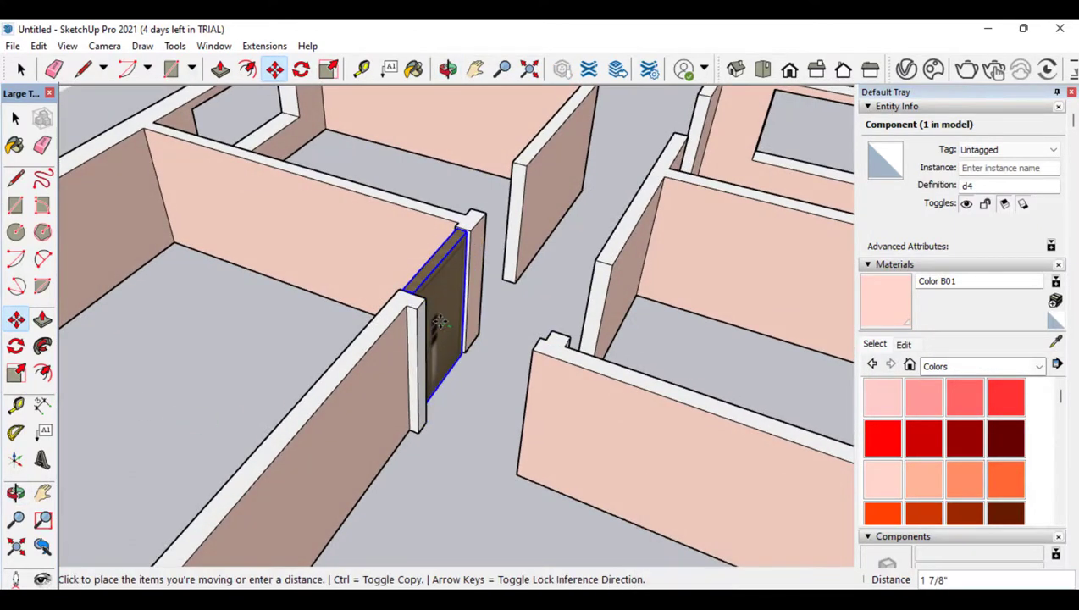
left_click(441, 327)
Copy the fitted master bedroom door and paste the copy into Bedroom 2's doorway, starting at the opening's lower corner
left_click(16, 493)
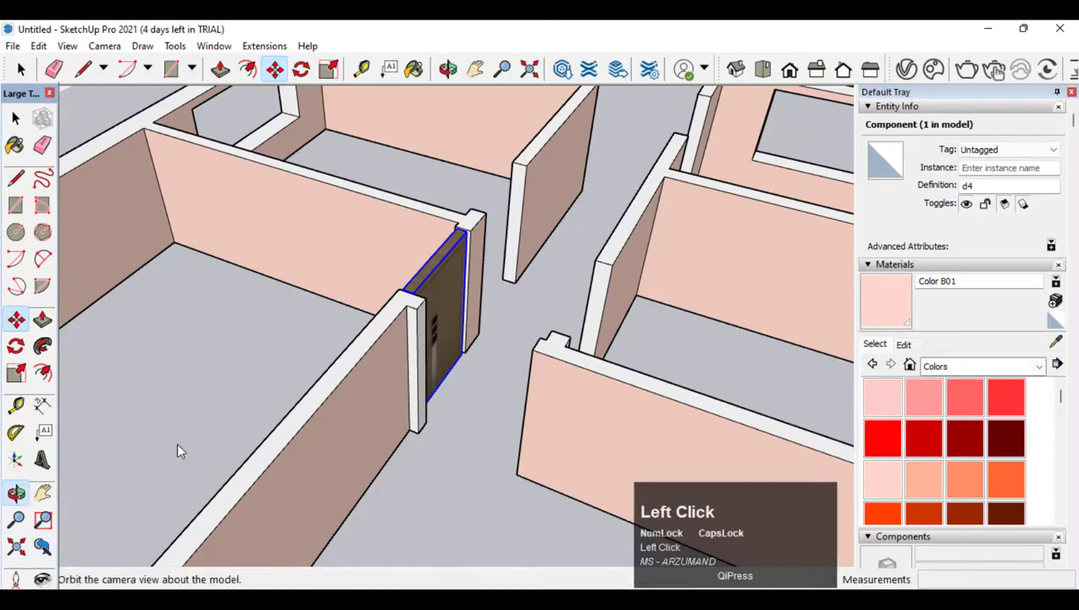
left_click_drag(178, 448, 277, 327)
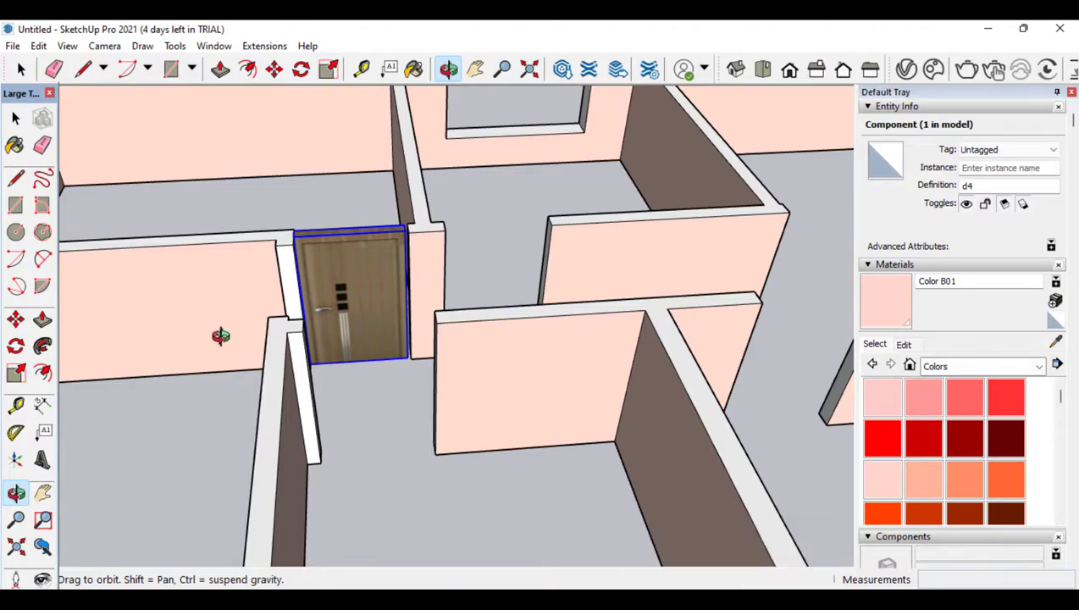
left_click_drag(465, 335, 320, 294)
left_click(15, 119)
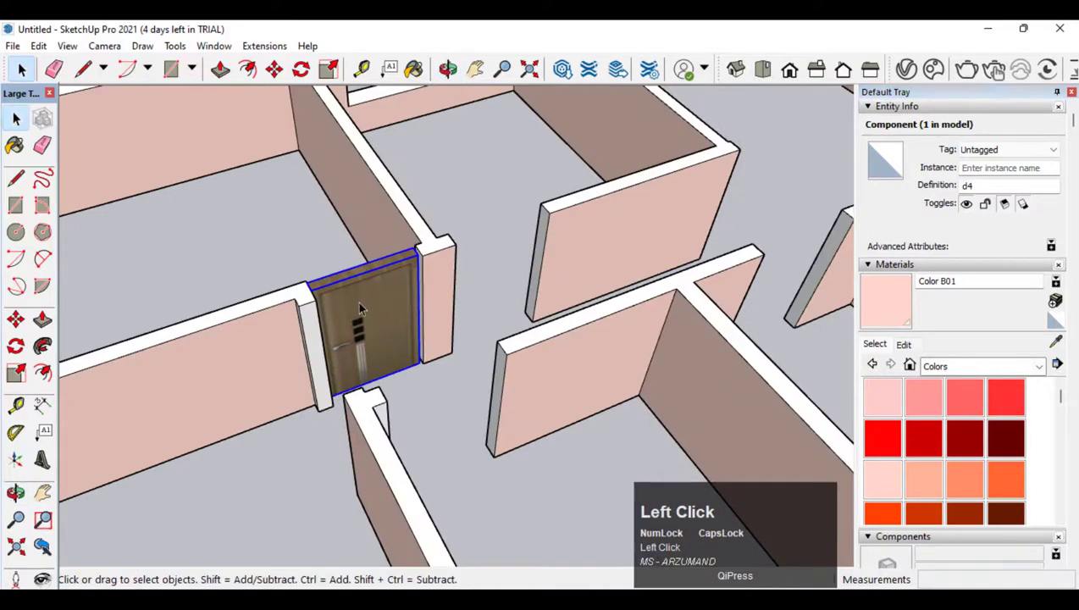
key("ctrl+v")
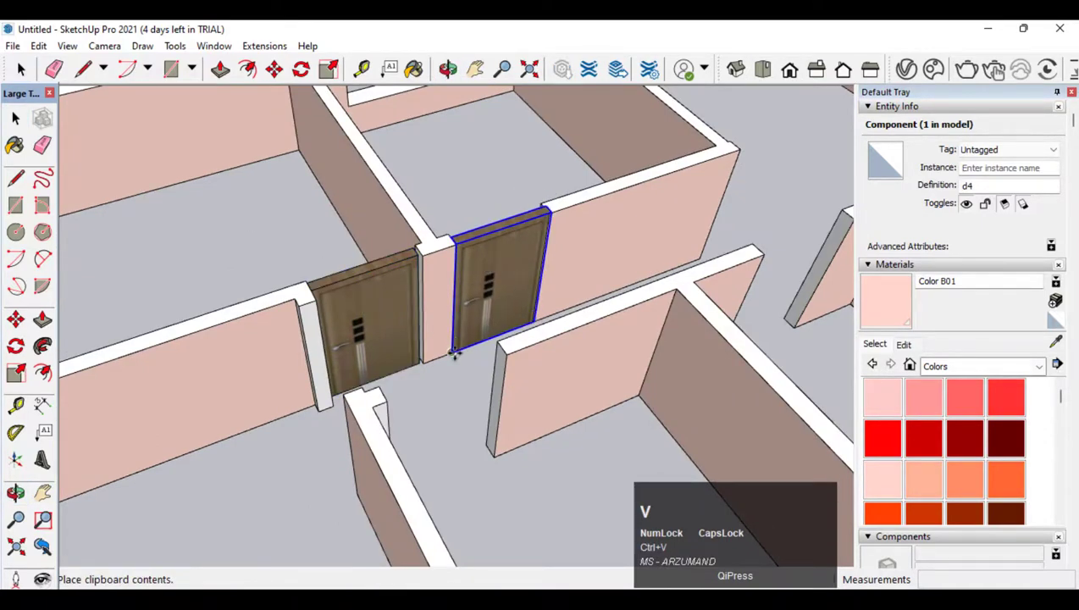
left_click(455, 354)
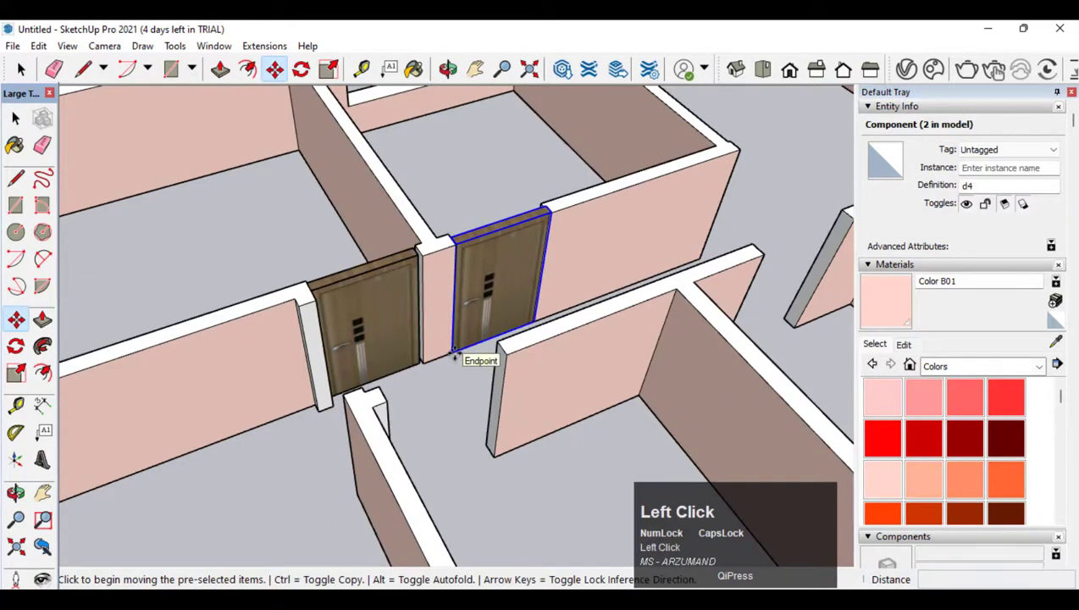
left_click(15, 491)
left_click_drag(255, 356, 579, 321)
scroll(521, 314, "down", 3)
scroll(519, 310, "down", 2)
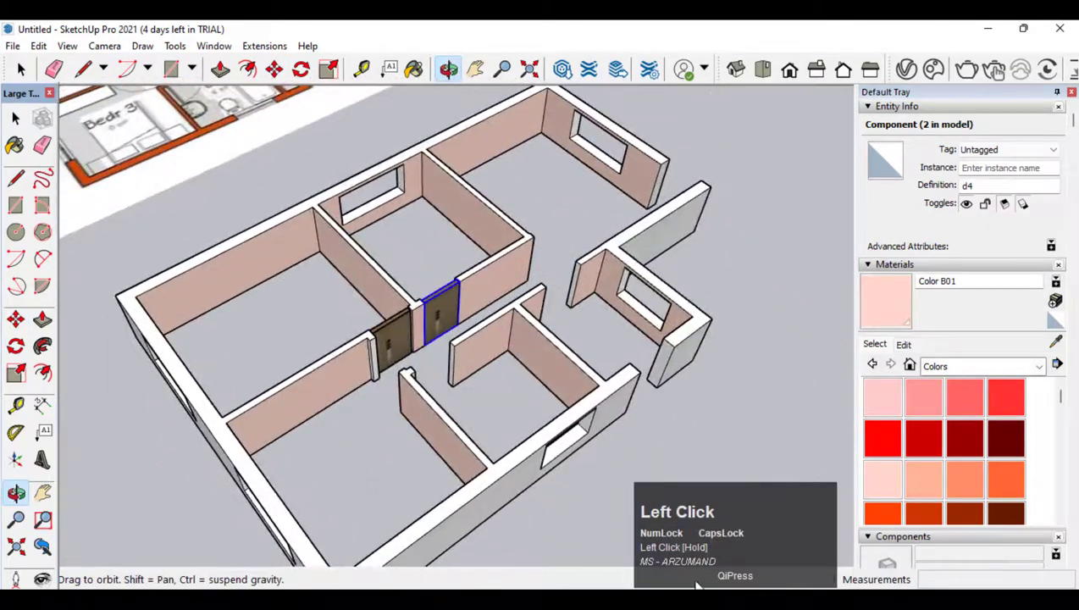
Examine the door positions of the rooms in the floor plan image 2.jpeg
left_click(696, 597)
left_click_drag(409, 396, 409, 308)
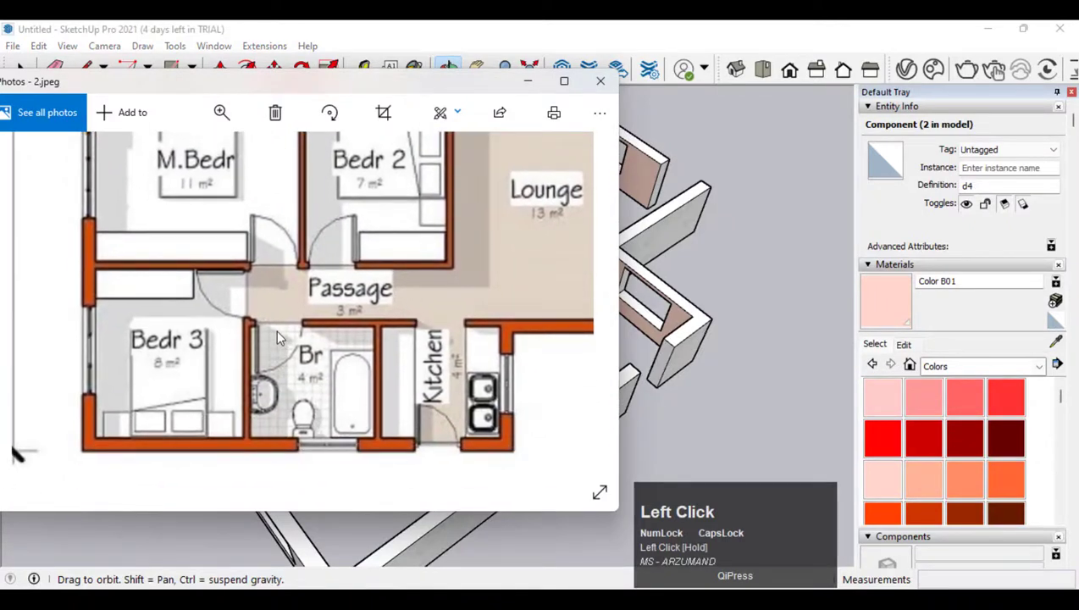
scroll(259, 338, "down", 1)
left_click(442, 445)
double_click(407, 256)
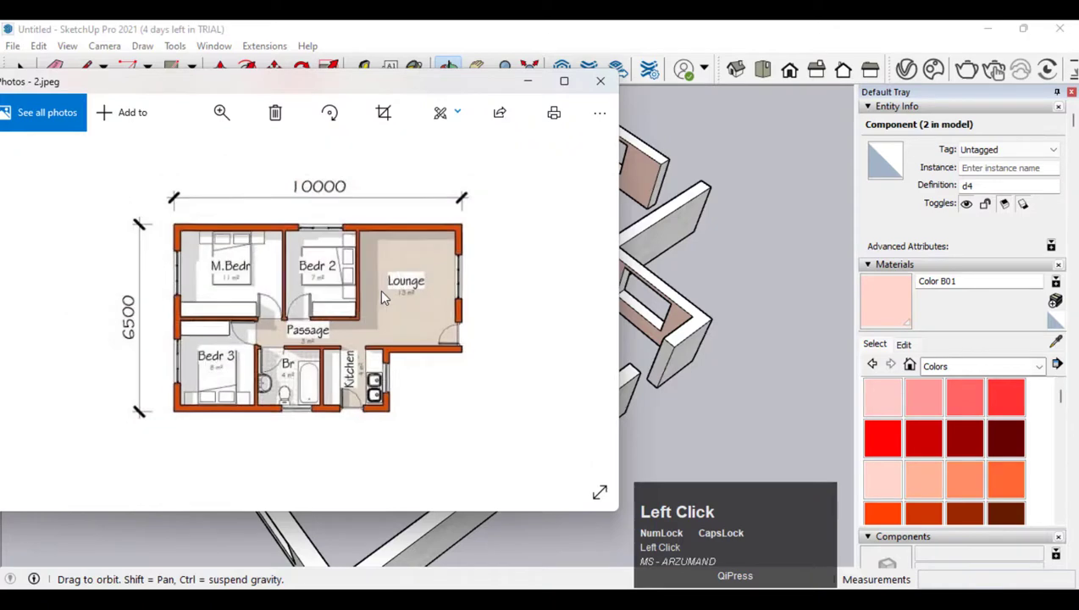
double_click(319, 301)
double_click(319, 301)
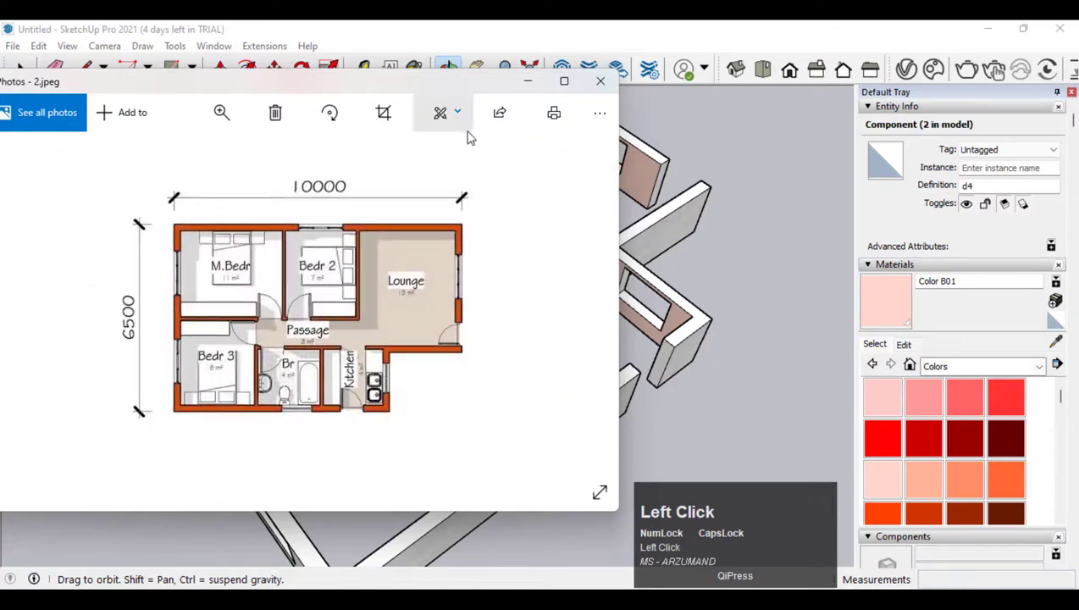
Rotate the floor plan image a quarter turn clockwise and move the model window aside so both can be seen together
left_click(326, 121)
double_click(320, 221)
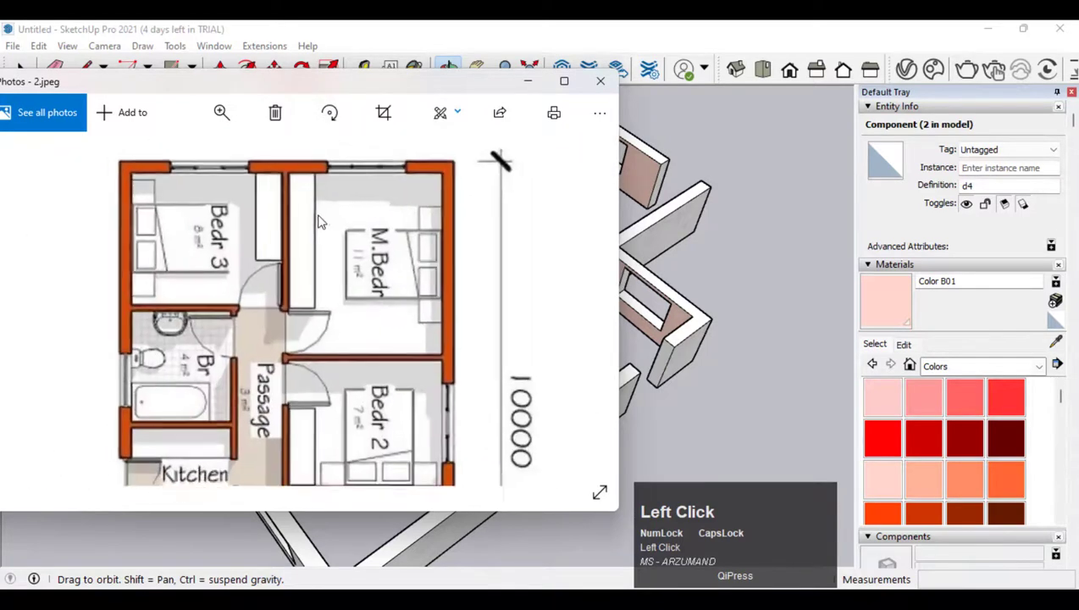
mouse_move(499, 26)
left_mouse_down()
mouse_move(549, 41)
mouse_move(484, 46)
mouse_move(829, 46)
mouse_move(819, 38)
left_mouse_up()
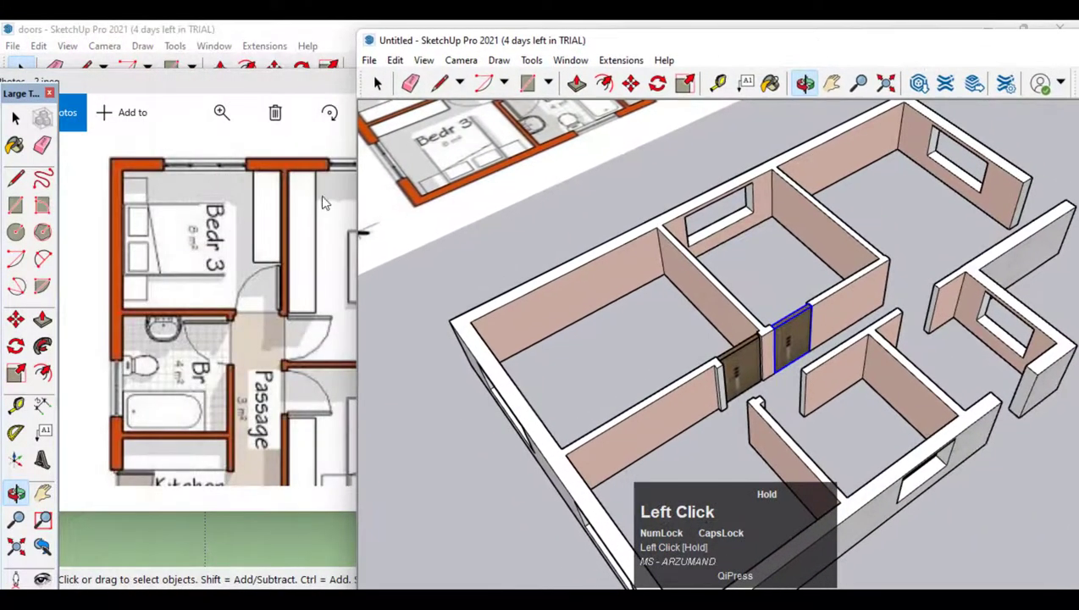
left_click(323, 202)
Paste a copy of the fitted door into the bathroom doorway, with its corner at the base of the wall end
left_click_drag(775, 342, 540, 393)
scroll(683, 416, "up", 5)
scroll(683, 416, "up", 2)
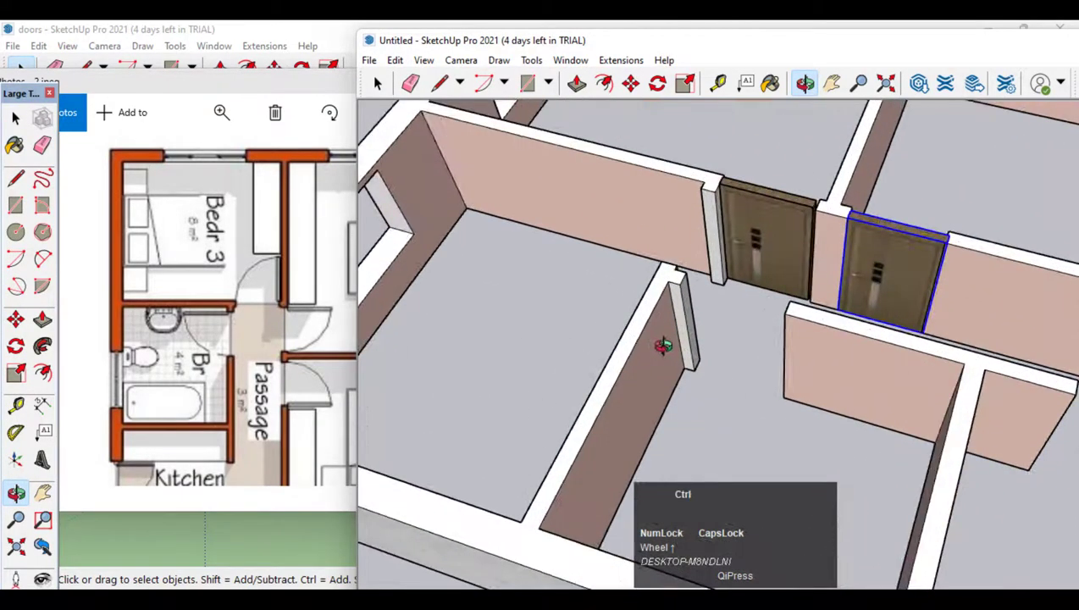
key("ctrl+v")
left_click(692, 373)
scroll(508, 330, "down", 3)
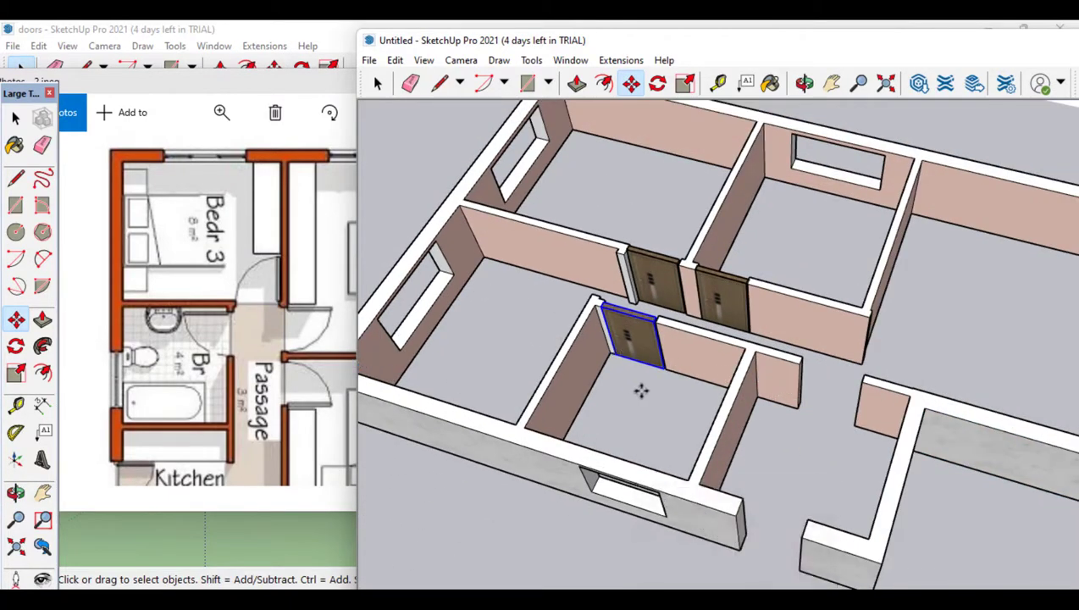
Check the plan for the kitchen's outside door and paste a door copy at the base of that doorway
left_click(805, 82)
left_click_drag(807, 205, 598, 376)
mouse_move(245, 352)
left_mouse_down()
mouse_move(215, 321)
mouse_move(202, 254)
mouse_move(235, 183)
left_mouse_up()
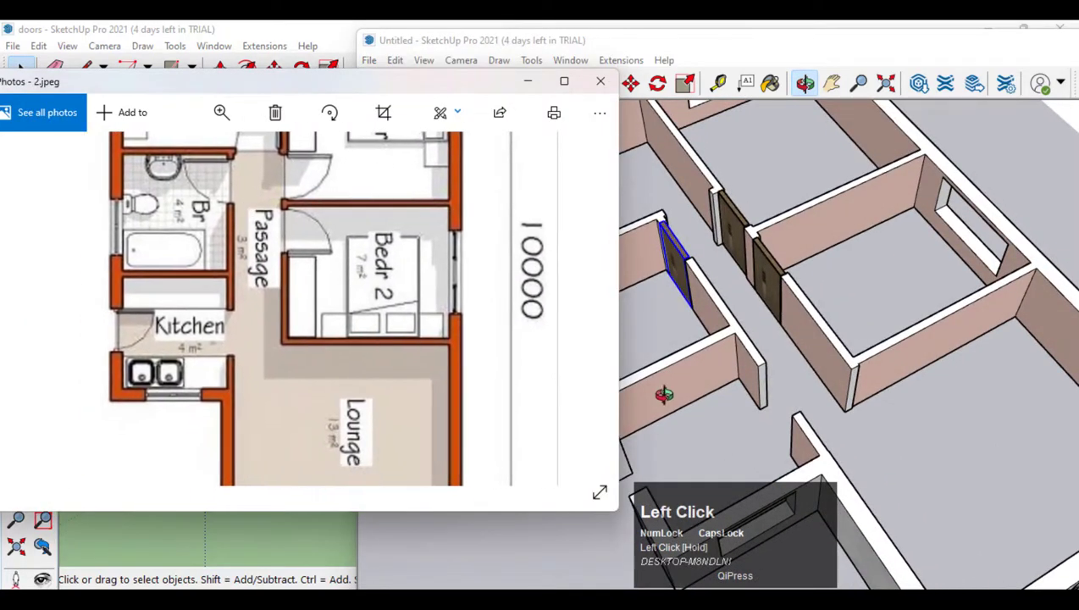
mouse_move(661, 393)
left_mouse_down()
mouse_move(663, 457)
mouse_move(818, 290)
mouse_move(771, 427)
left_mouse_up()
key("ctrl+v")
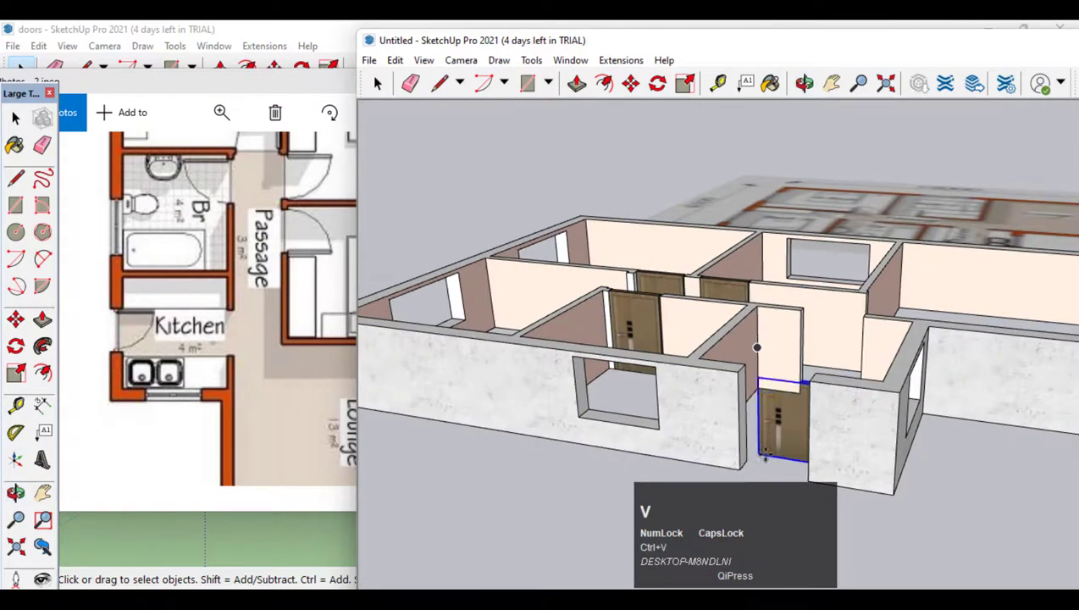
left_click(737, 471)
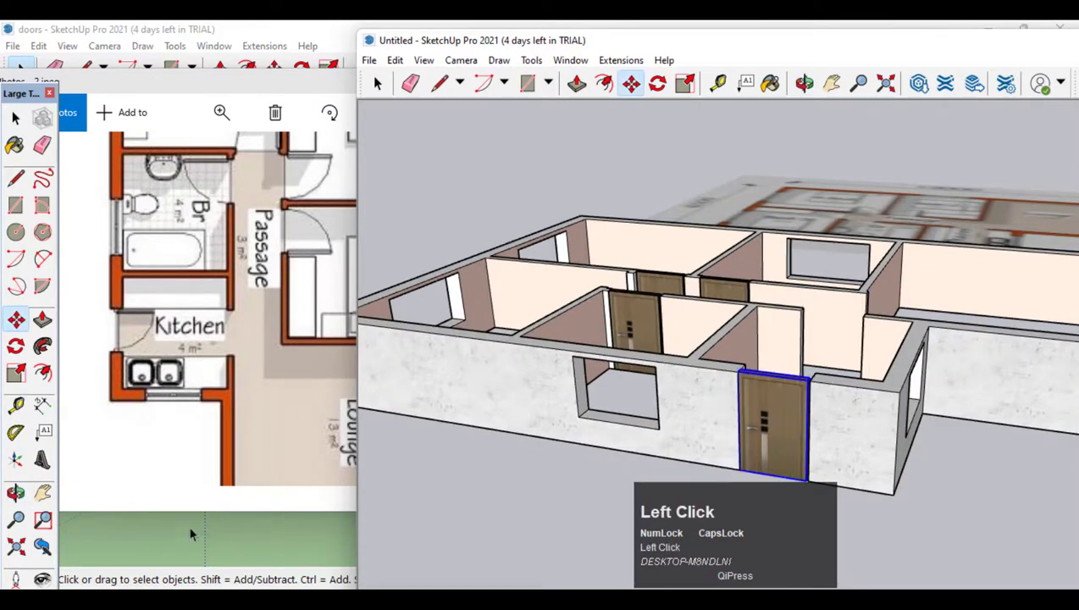
Find the lounge entrance on the plan and paste a door copy at the wall end beside that opening
left_click(15, 493)
left_click_drag(612, 342, 682, 340)
scroll(585, 293, "down", 4)
left_click_drag(571, 283, 704, 361)
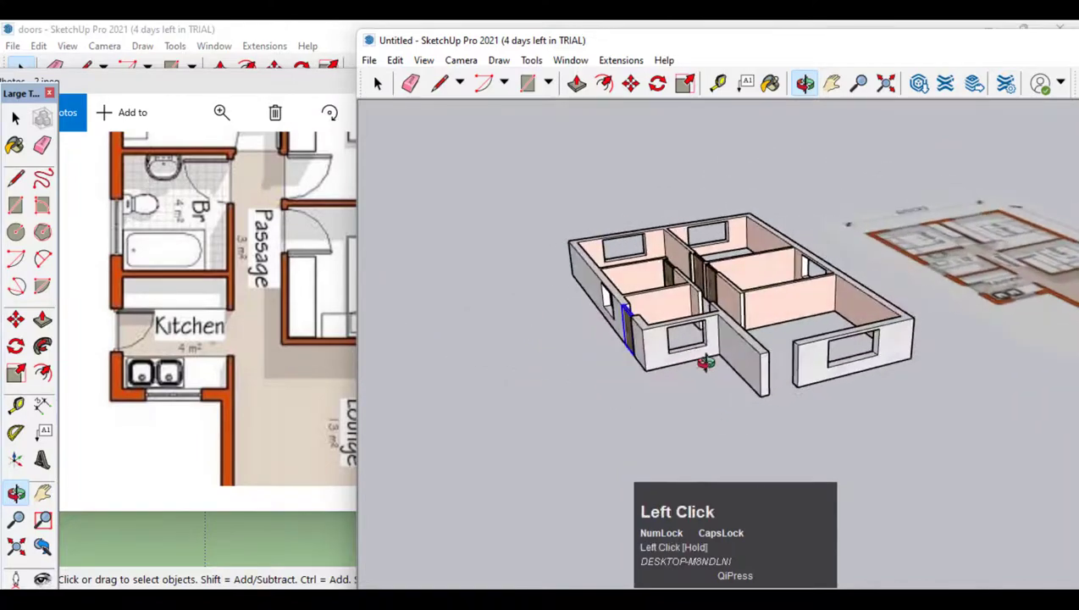
left_click(269, 378)
scroll(277, 363, "down", 3)
scroll(288, 447, "up", 3)
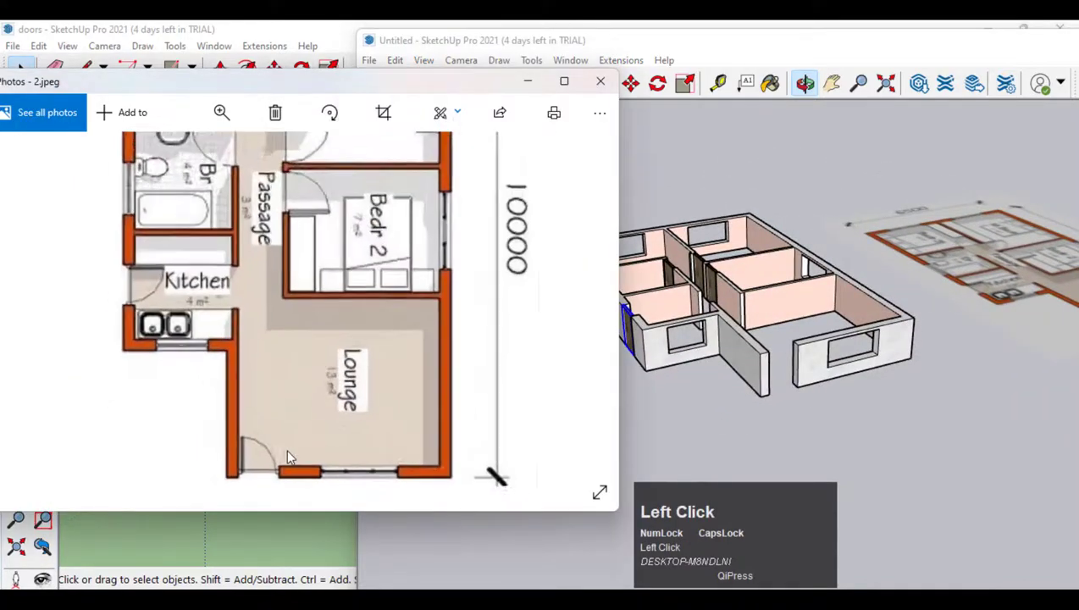
left_click_drag(638, 397, 842, 402)
scroll(801, 373, "up", 3)
key("ctrl+v")
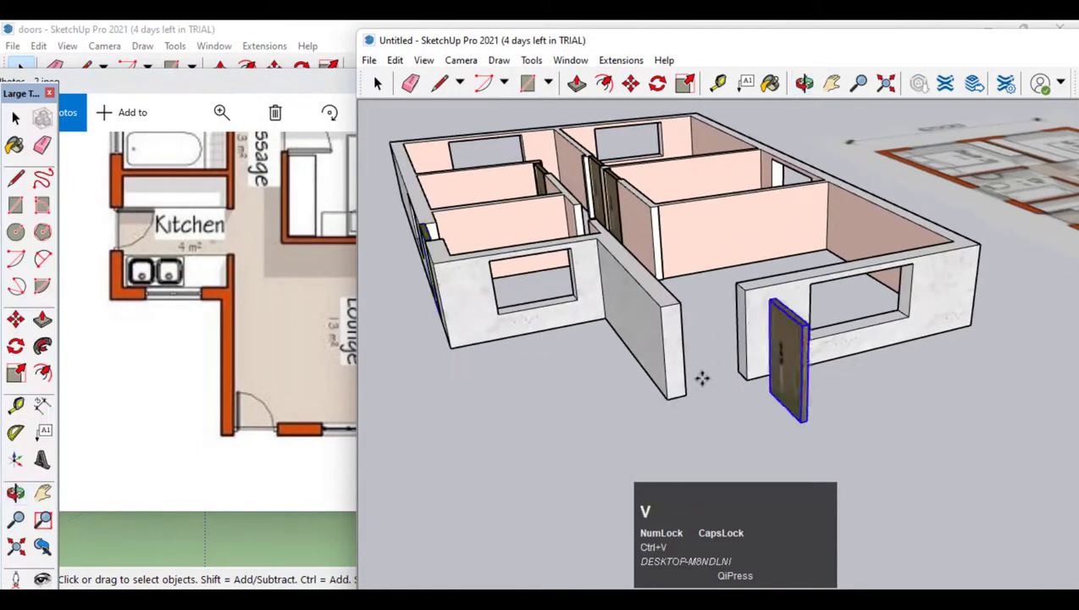
left_click(688, 386)
Rotate the pasted entrance door to run along the lounge's outer wall and move it in front of the opening
scroll(648, 389, "up", 4)
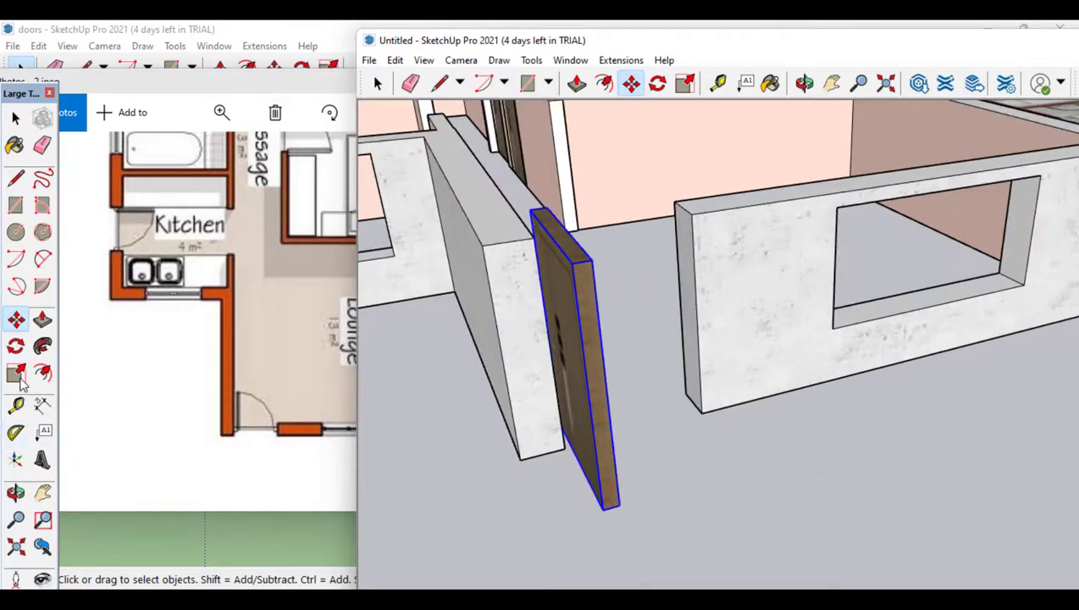
left_click(19, 348)
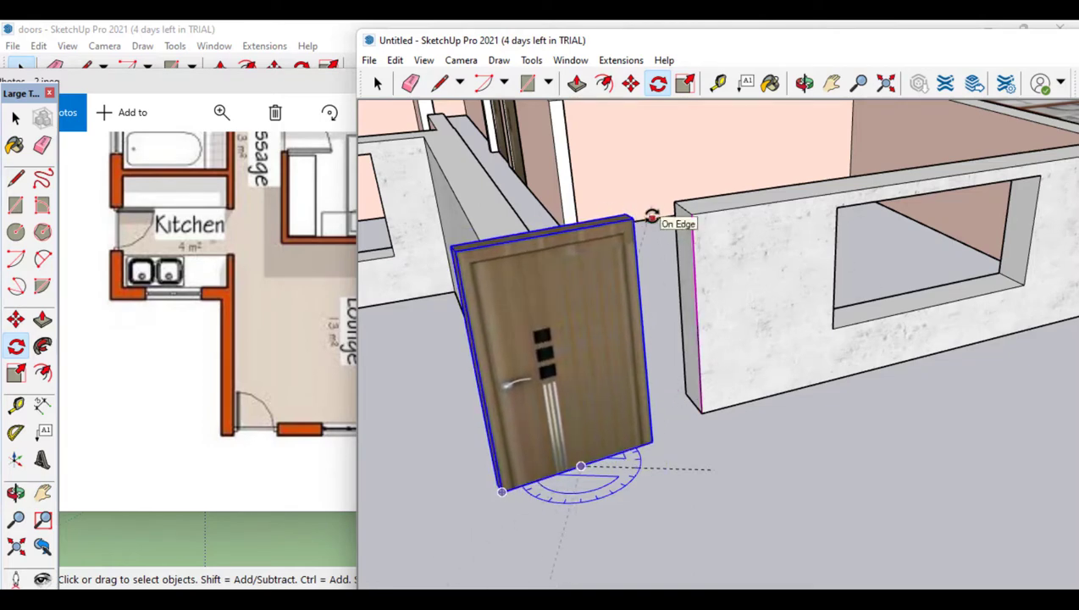
left_click(650, 222)
left_click(15, 319)
left_click(584, 445)
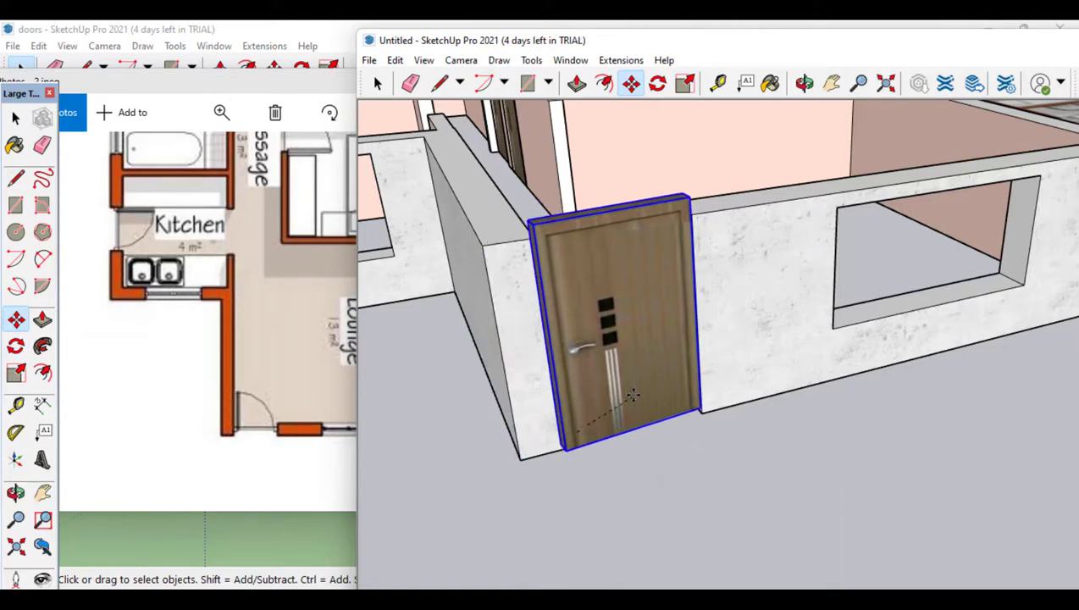
left_click(631, 408)
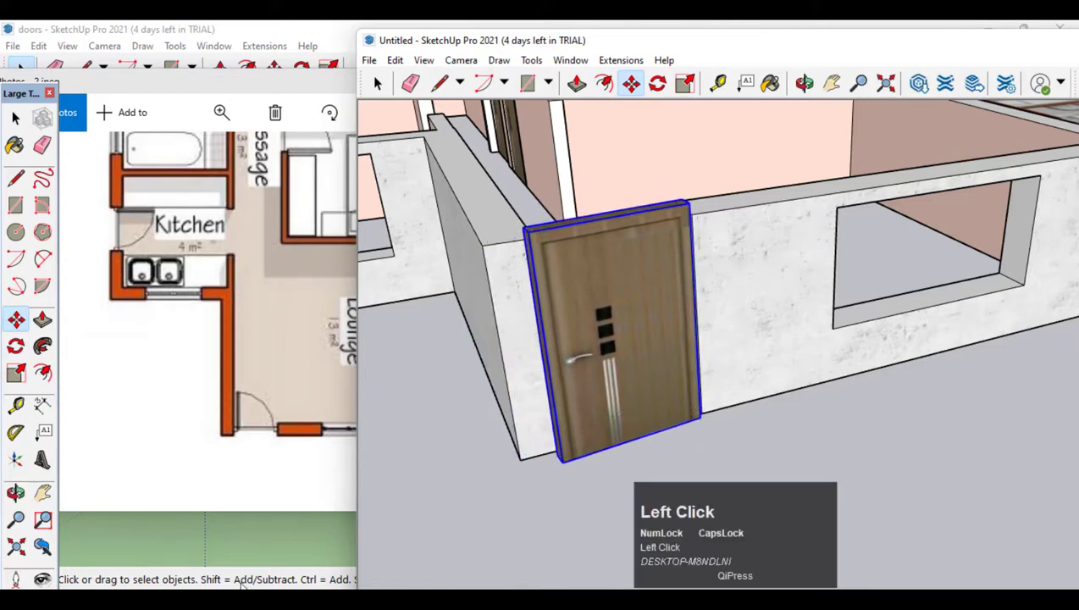
Adjust the entrance door's height and depth by its corners so it sits in the lounge opening between the wall ends
left_click(15, 493)
left_click_drag(440, 322, 612, 279)
left_click_drag(675, 315, 625, 320)
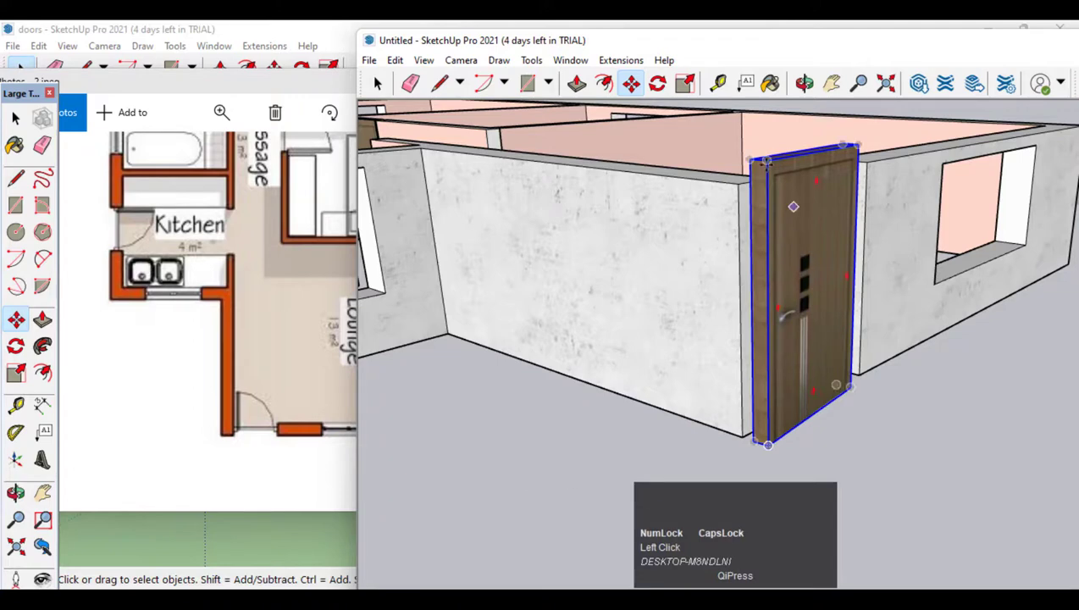
left_click(765, 165)
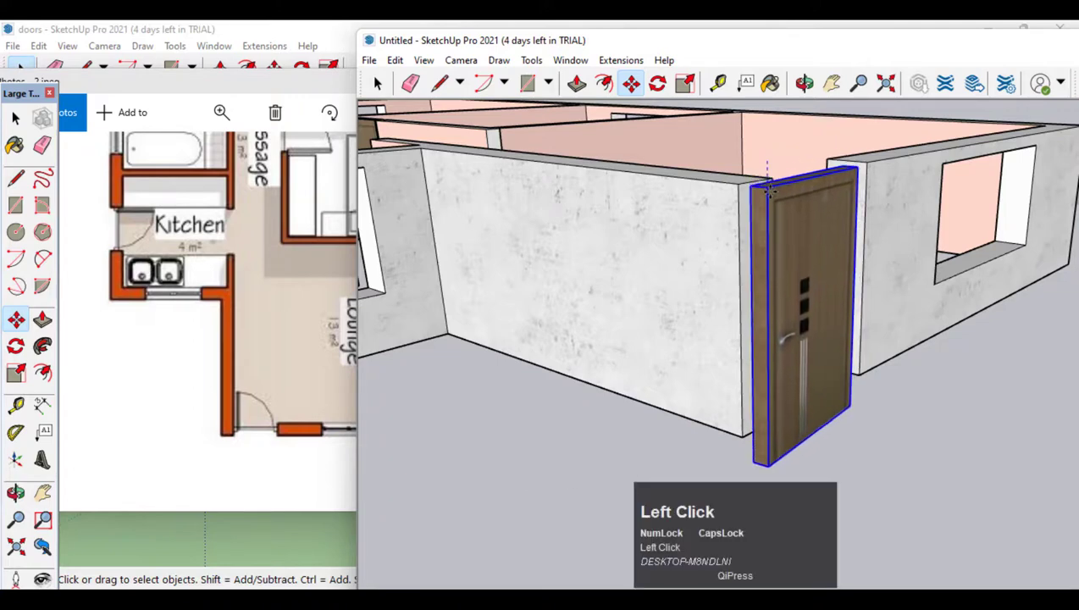
left_click(772, 161)
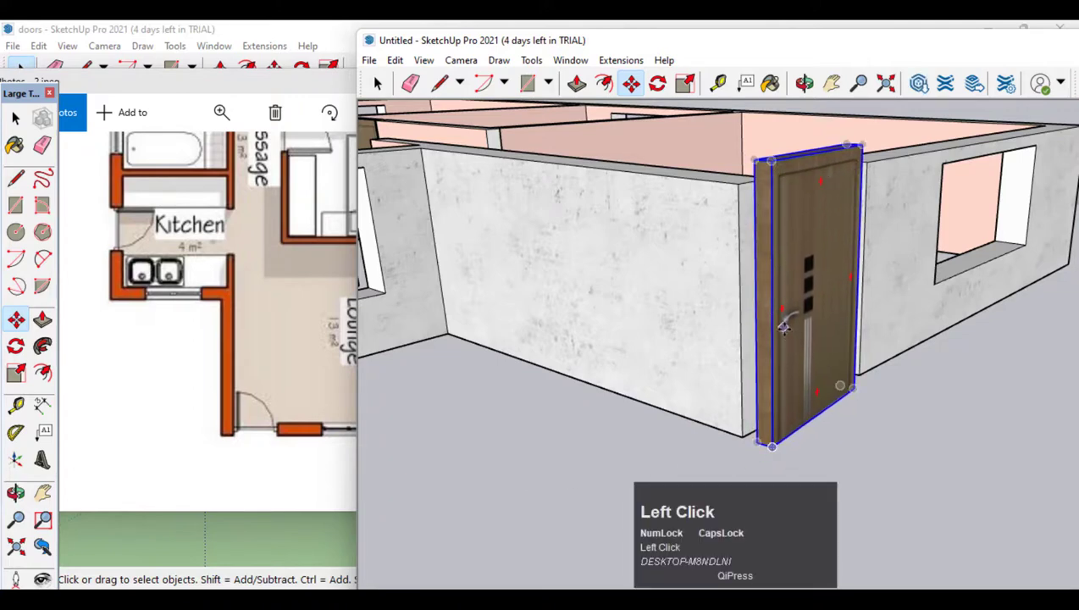
left_click(852, 391)
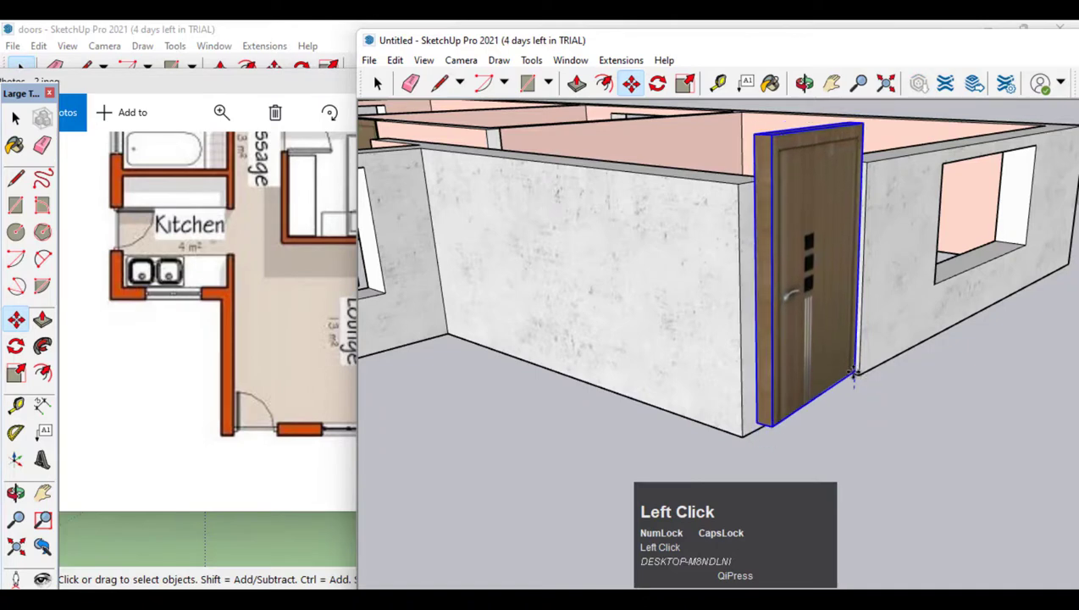
left_click(858, 374)
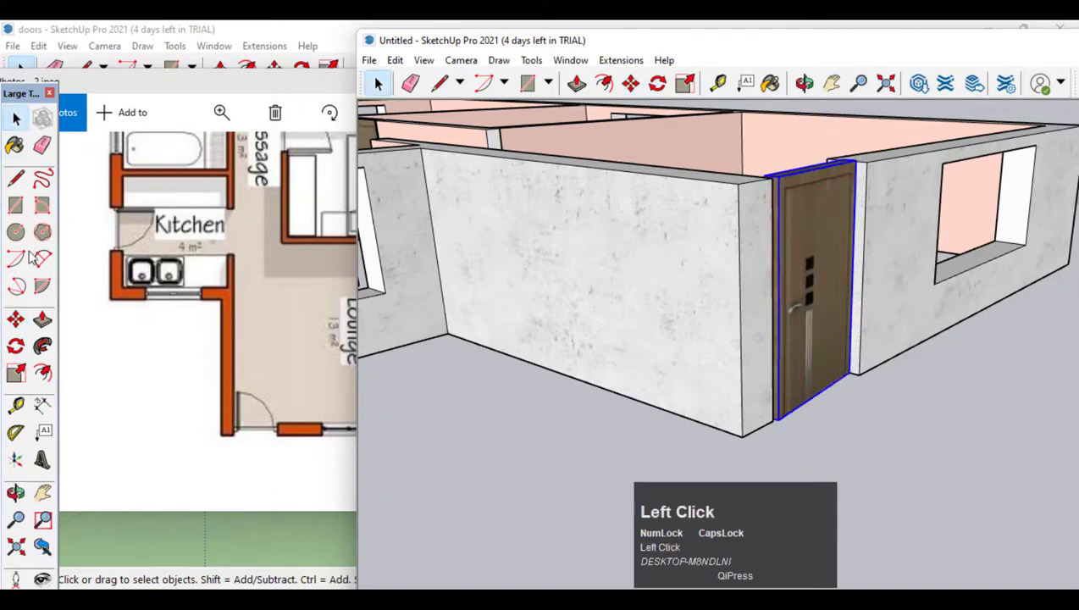
Inspect the doors placed in the bathroom, bedroom, kitchen and lounge doorways from several angles
scroll(545, 368, "down", 3)
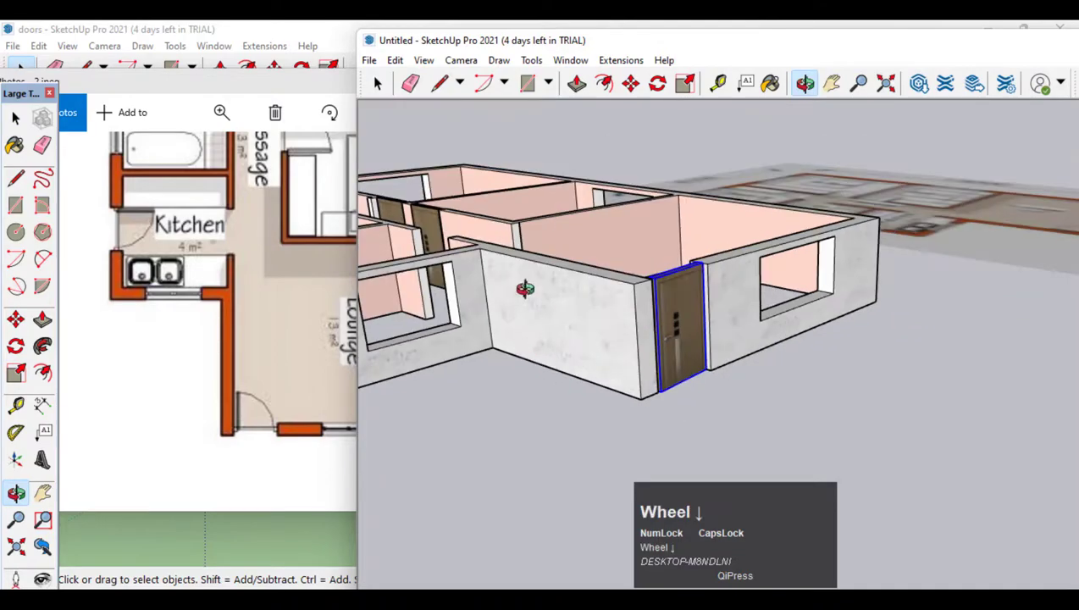
mouse_move(525, 289)
left_mouse_down()
mouse_move(885, 330)
mouse_move(692, 340)
left_mouse_up()
scroll(852, 337, "down", 4)
left_click_drag(850, 337, 594, 337)
scroll(596, 336, "up", 3)
scroll(595, 334, "up", 3)
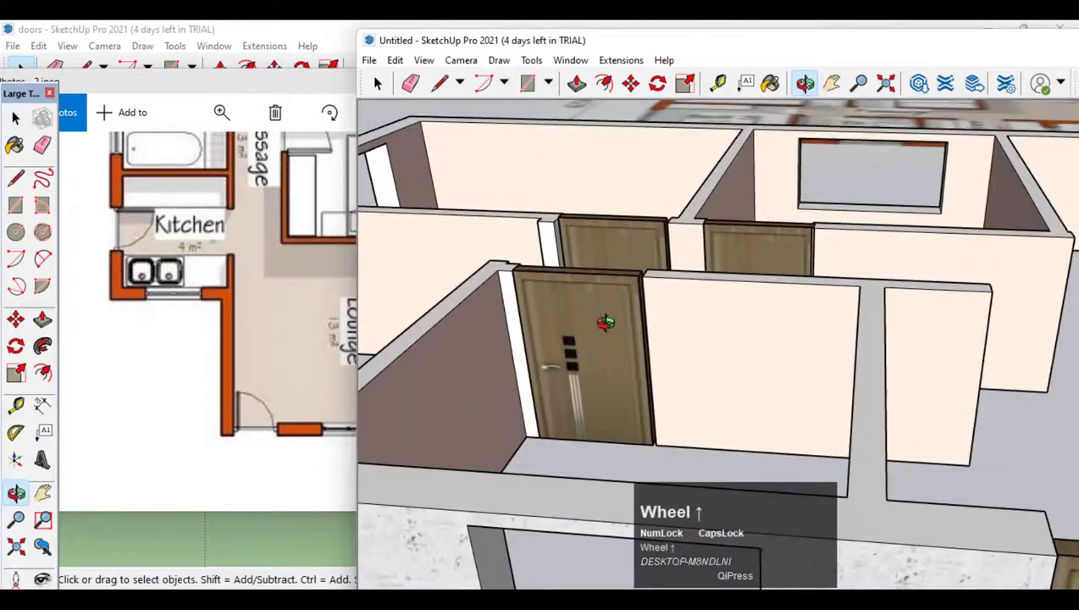
scroll(683, 323, "down", 3)
left_click_drag(685, 324, 723, 341)
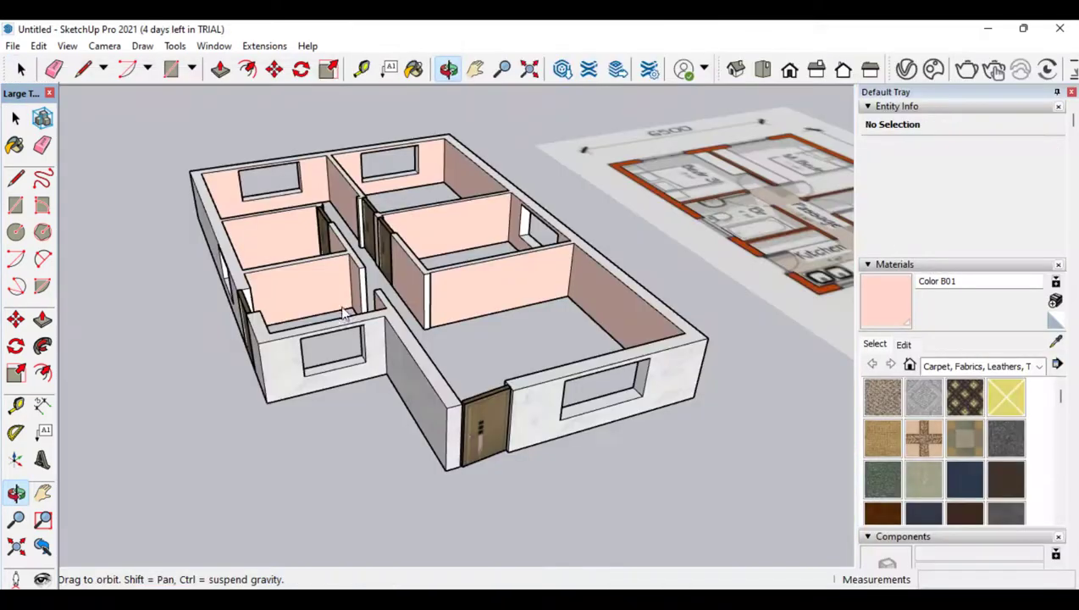
left_click_drag(294, 341, 228, 256)
scroll(440, 325, "up", 3)
left_click_drag(377, 277, 532, 421)
Rotate the lounge entrance door by about 6 degrees to line it up with the outer wall
left_click_drag(715, 497, 457, 491)
scroll(708, 501, "up", 4)
scroll(586, 211, "down", 4)
scroll(627, 360, "up", 4)
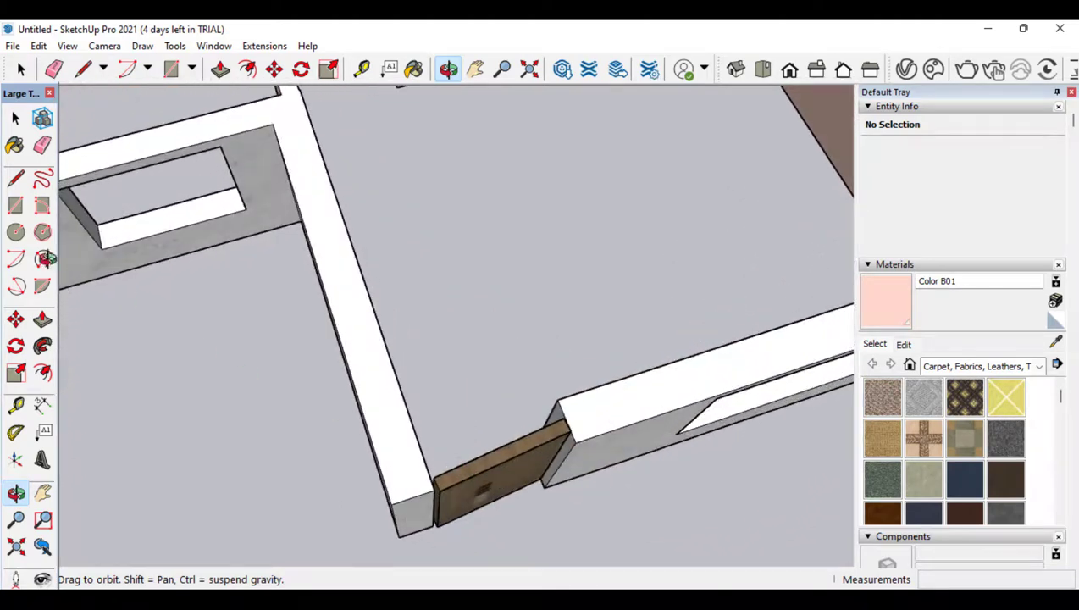
left_click(16, 120)
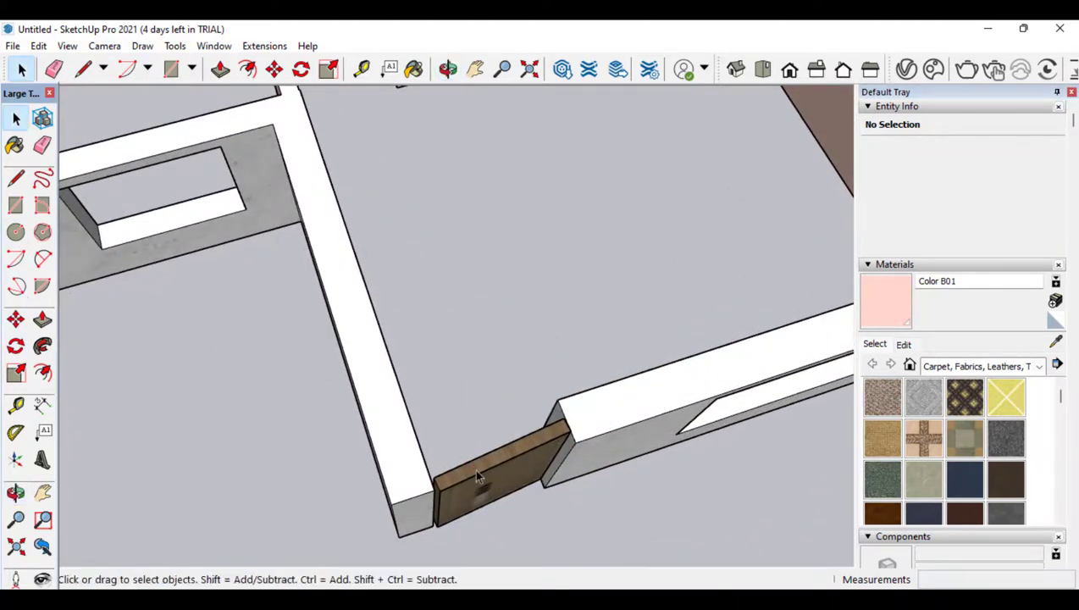
left_click(488, 489)
left_click(16, 347)
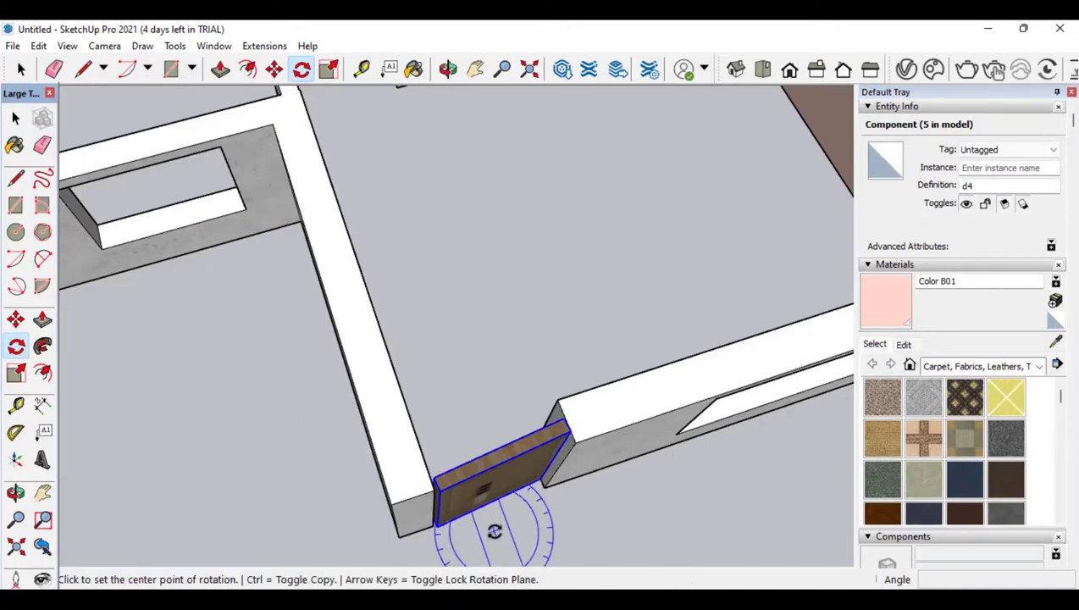
left_click(494, 532)
left_click(588, 506)
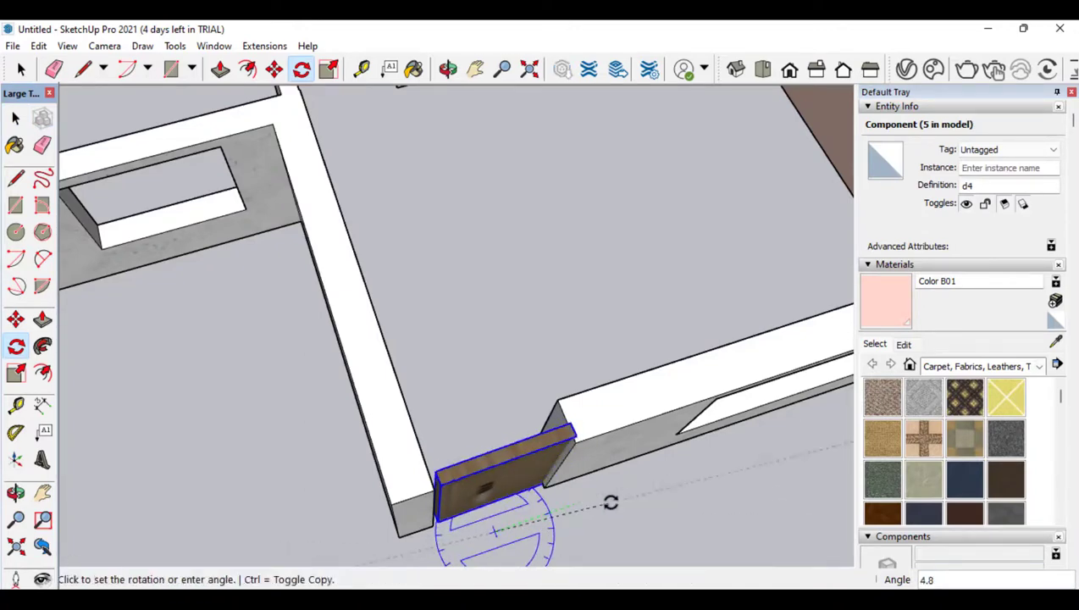
left_click(610, 502)
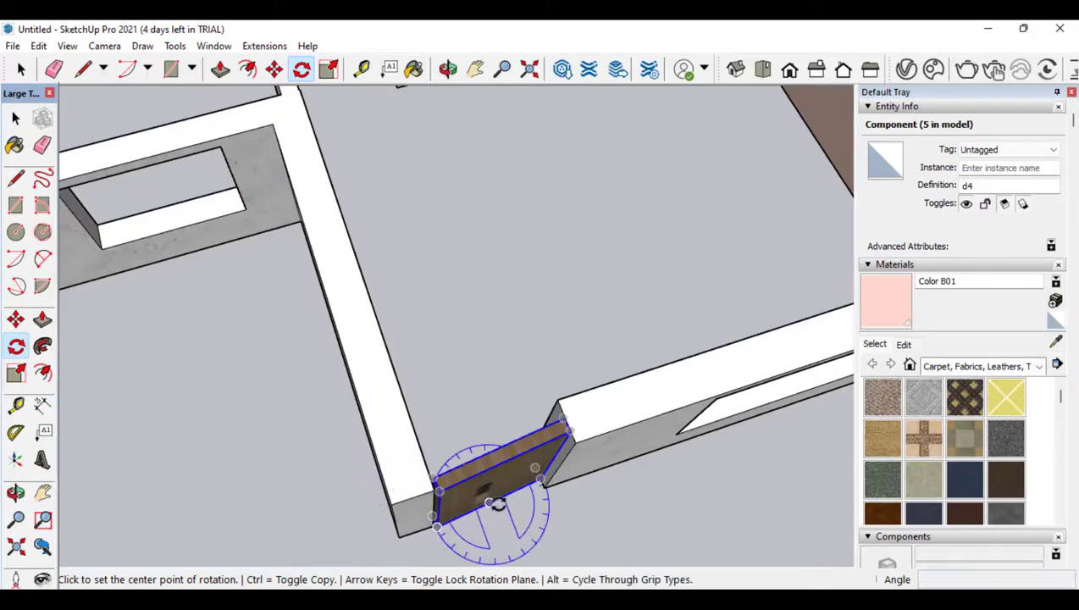
left_click(520, 487)
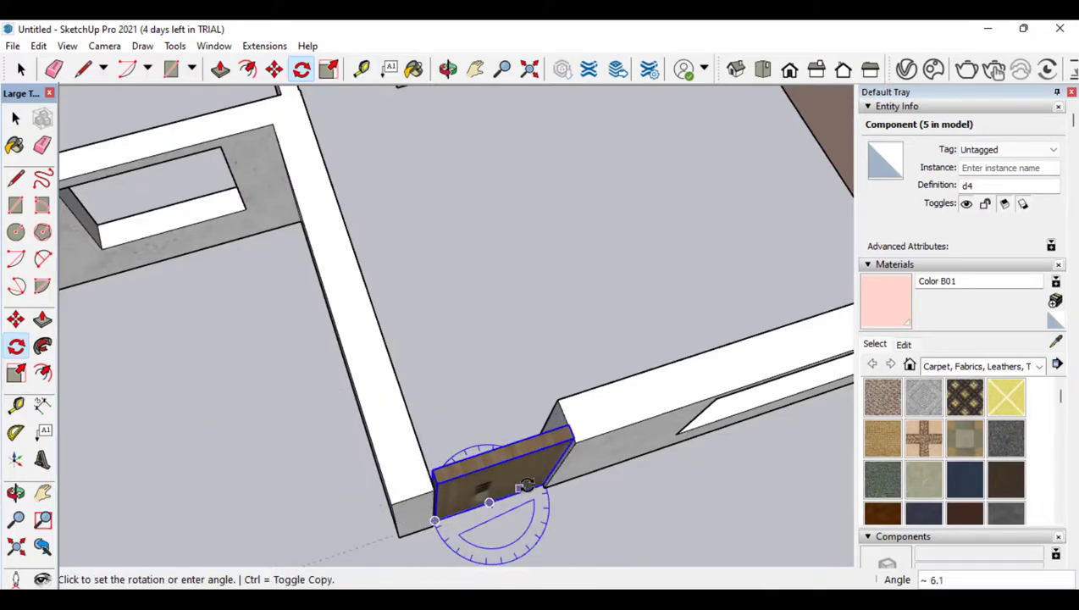
left_click(524, 489)
Insert the window component 12 (12) from the I Tools folder in front of the lounge's outer wall
left_click(16, 493)
left_click_drag(152, 406, 532, 549)
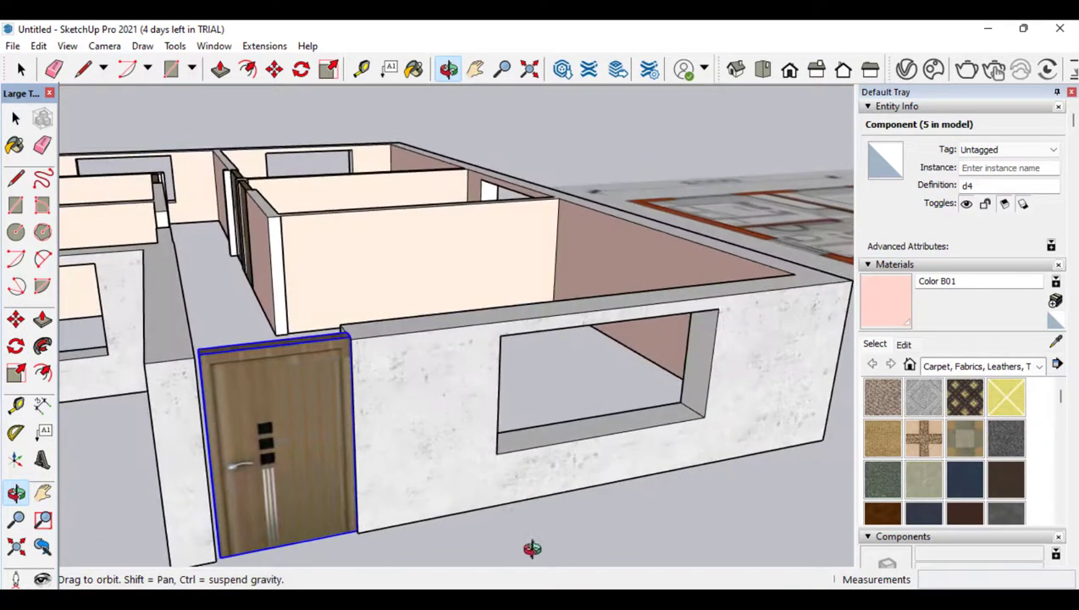
key("alt+Tab")
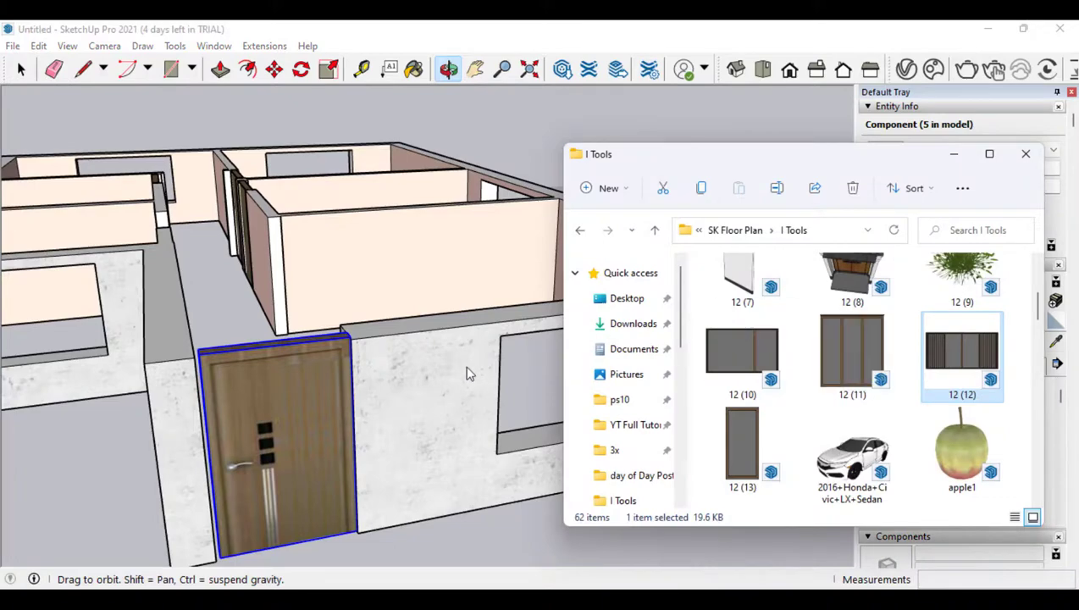
left_click_drag(466, 367, 482, 513)
left_click(482, 514)
scroll(399, 212, "down", 5)
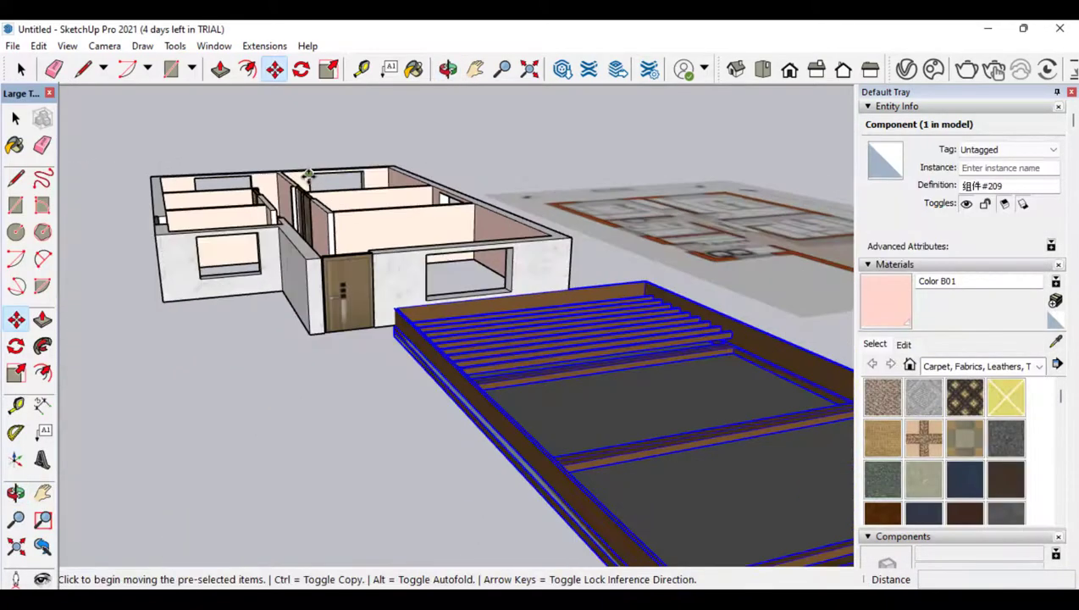
scroll(310, 174, "down", 4)
scroll(379, 247, "up", 2)
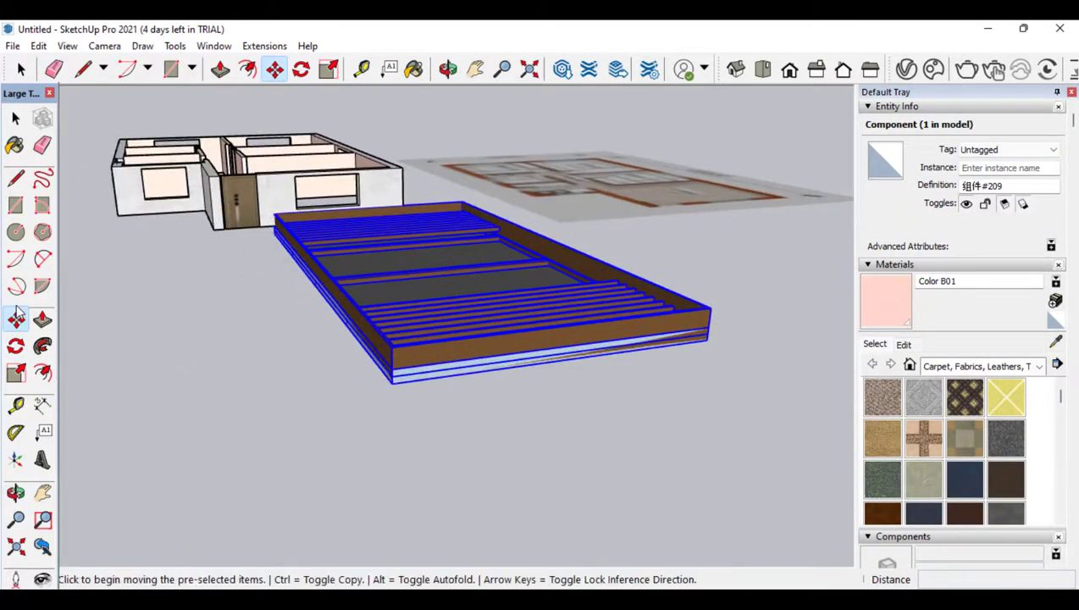
Scale the inserted window down in plan to about 0.15 by 0.26 of its length and width
scroll(327, 249, "up", 2)
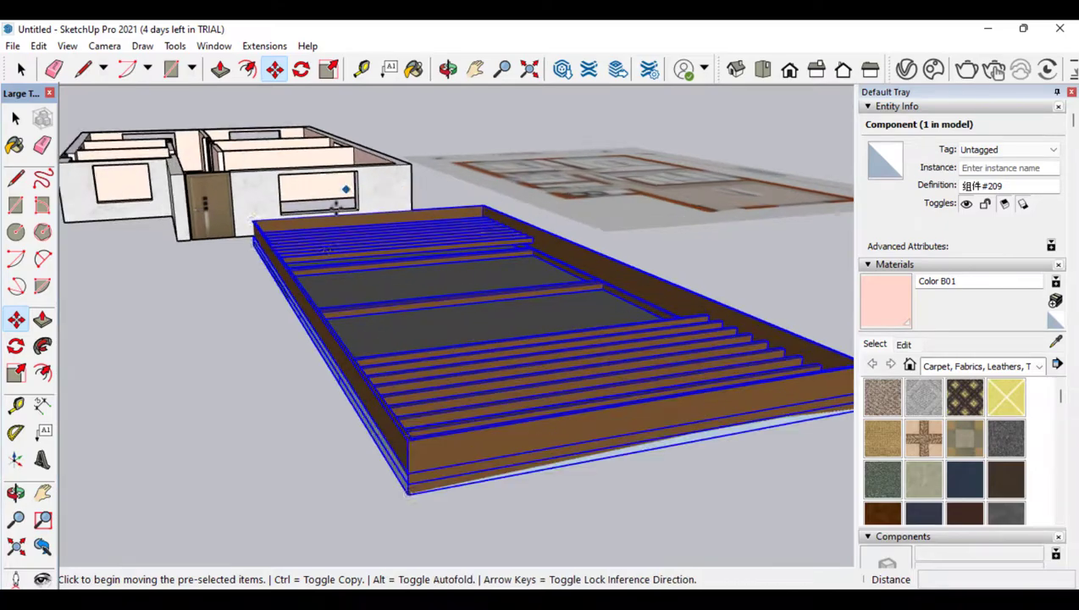
left_click(15, 494)
left_click_drag(407, 441, 612, 324)
left_click(15, 374)
scroll(373, 283, "down", 3)
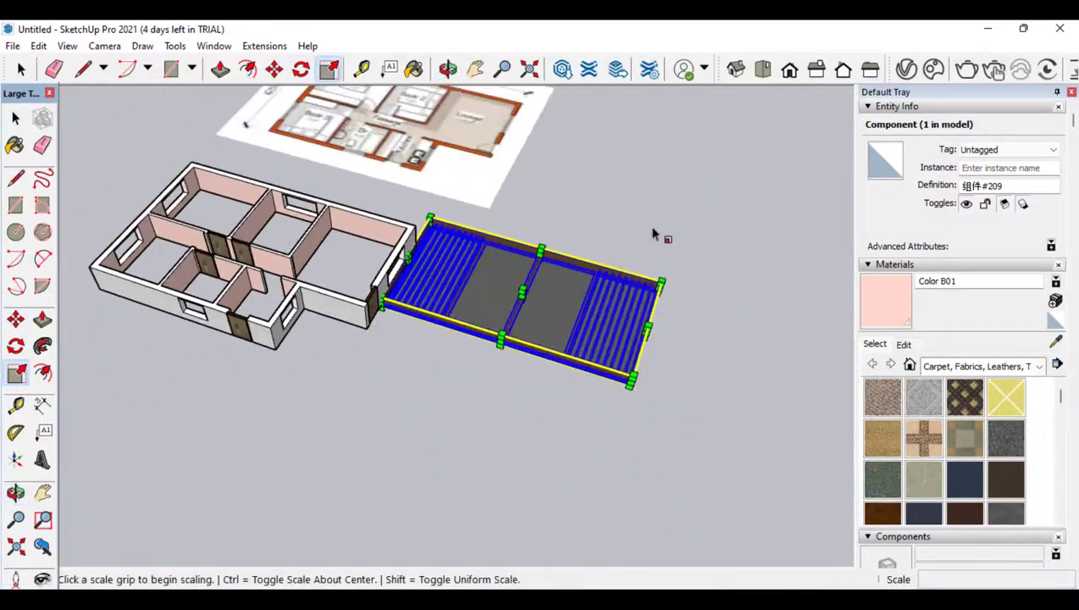
scroll(665, 254, "up", 3)
left_click(623, 300)
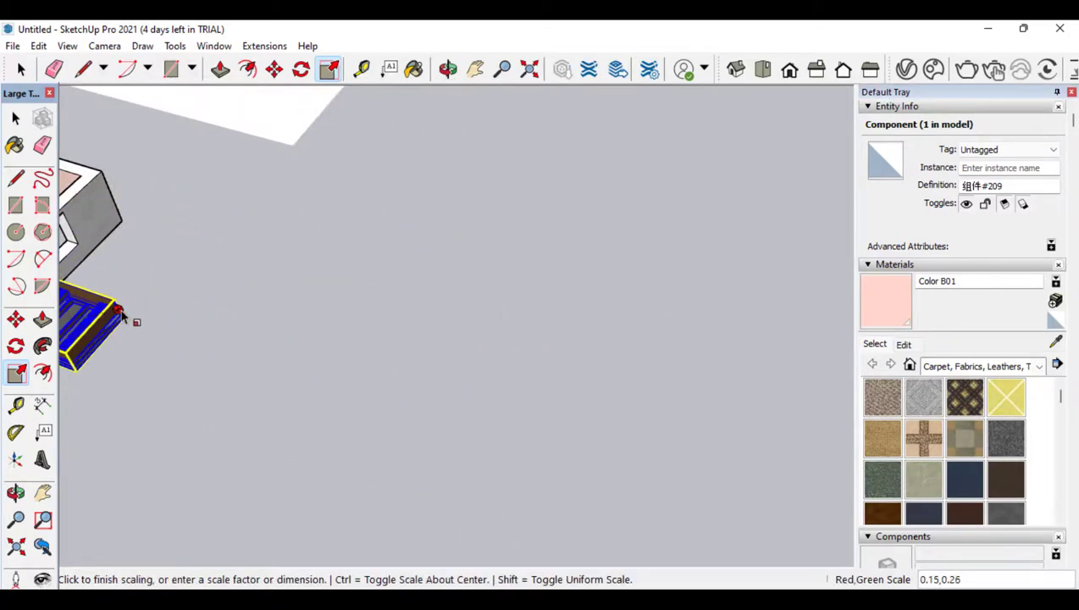
left_click(121, 317)
scroll(283, 294, "down", 2)
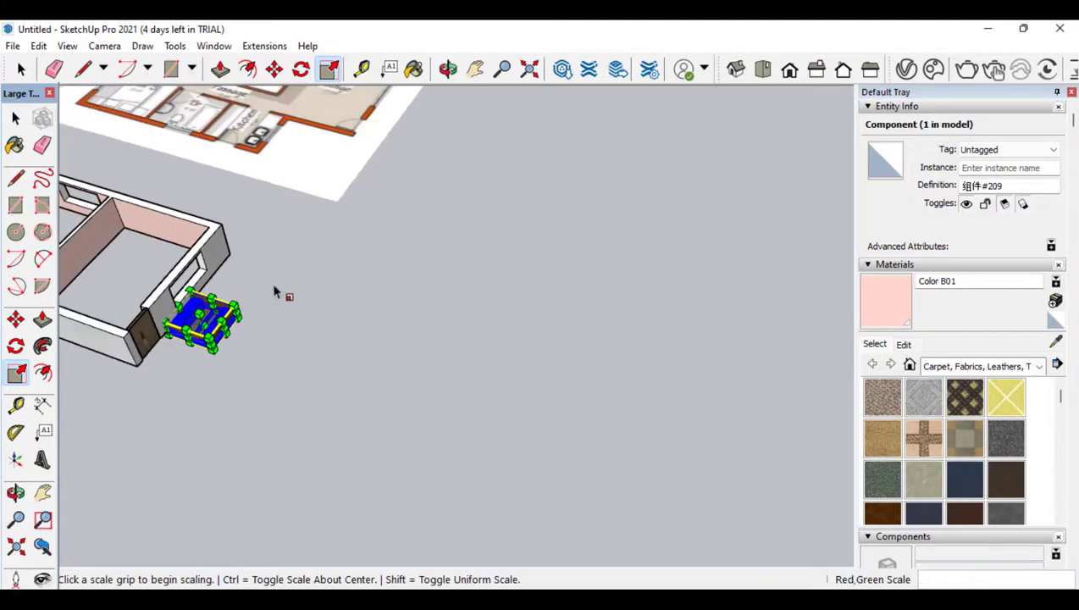
Flatten the window's thickness to about 0.19 of its size along the blue axis
scroll(181, 344, "up", 5)
left_click(181, 340)
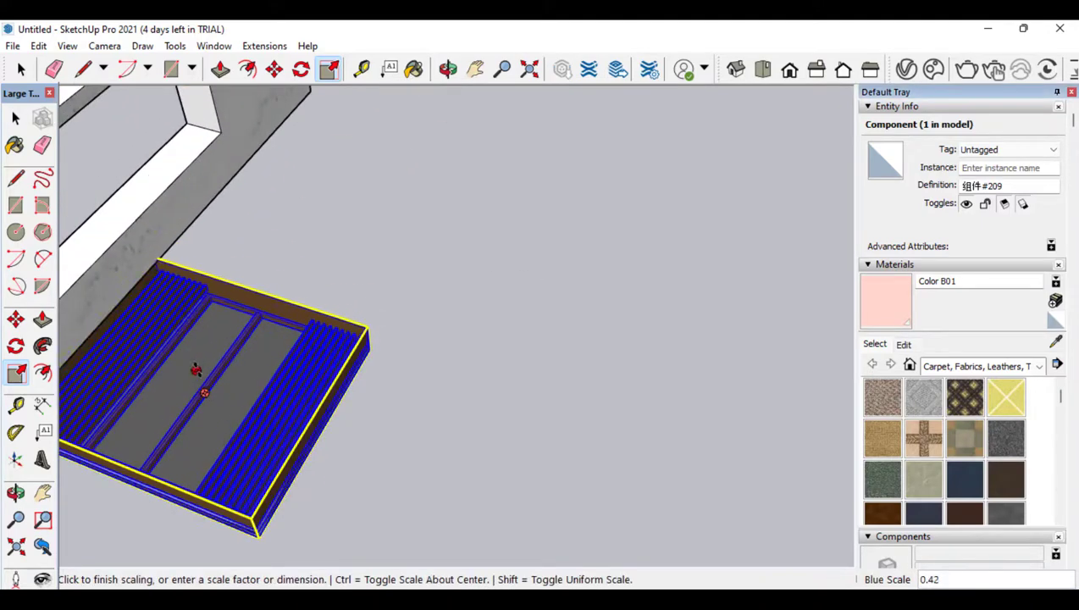
left_click(201, 381)
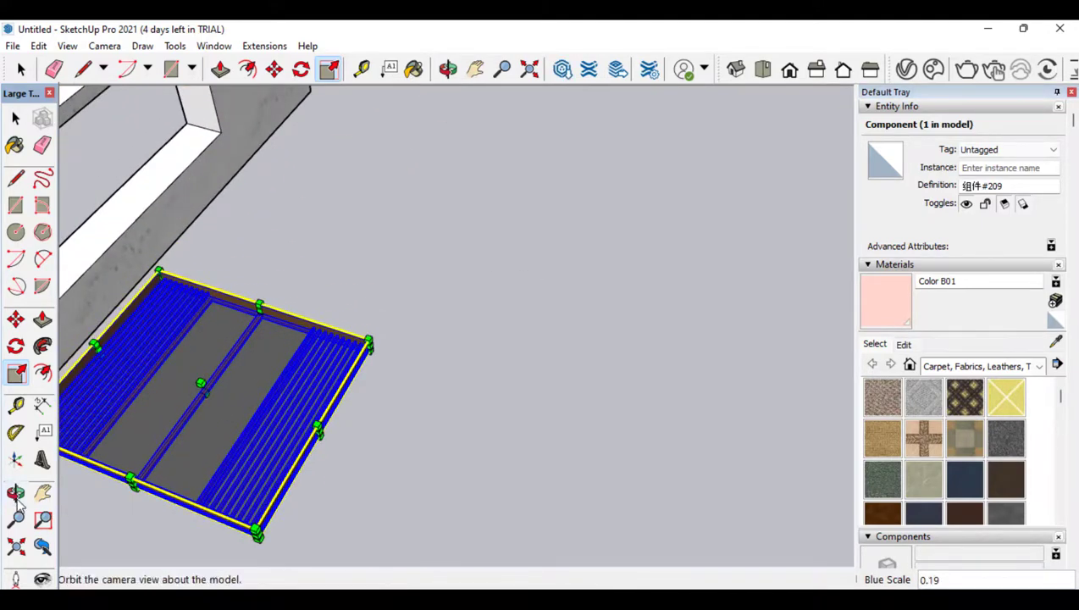
Rotate the flat-lying window about its edge so that it stands upright beside the lounge's outer wall
left_click(16, 346)
scroll(407, 411, "down", 2)
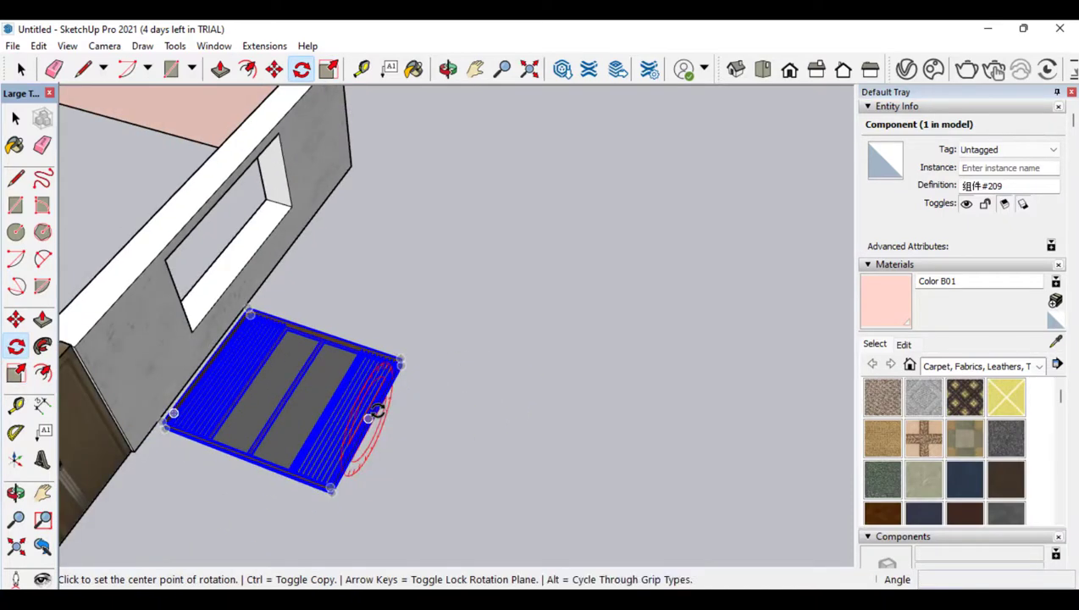
left_click(369, 418)
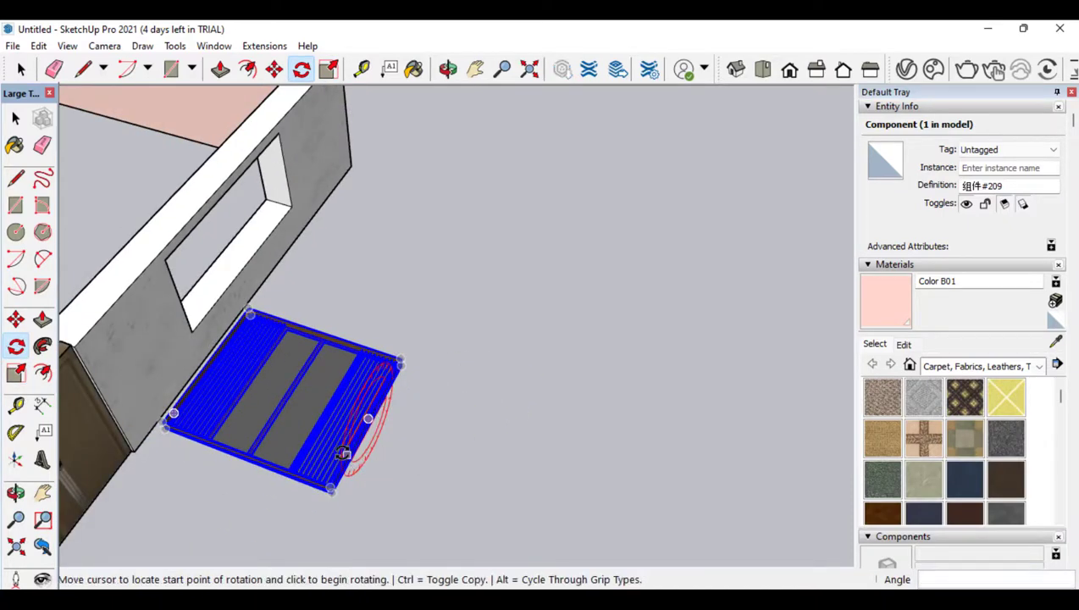
left_click(343, 453)
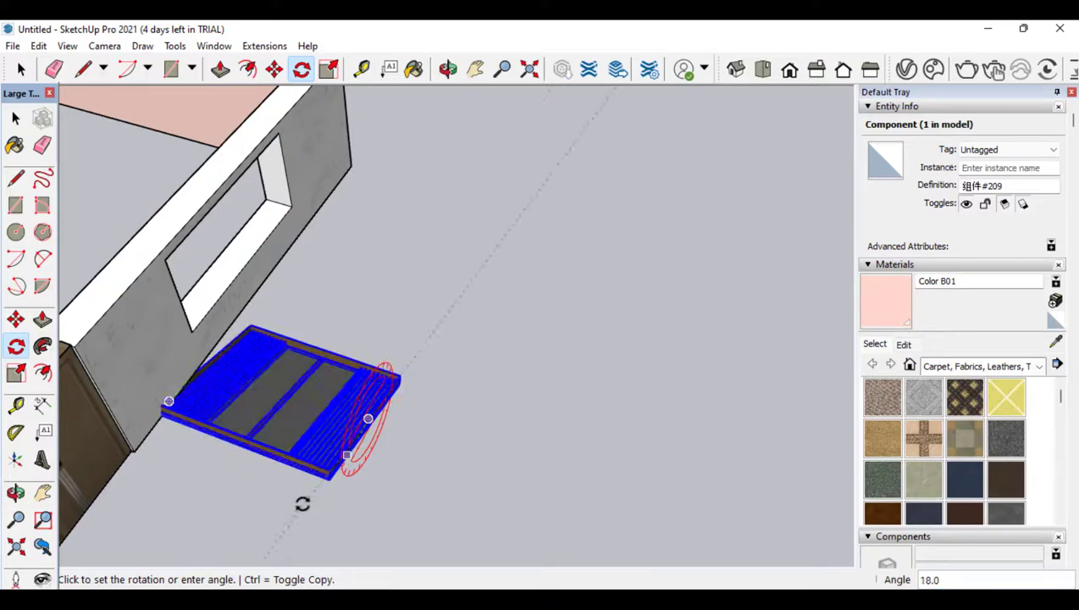
left_click(396, 512)
Rotate the upright window about the vertical axis so it runs parallel to the lounge's outer wall
middle_click_drag(395, 512, 345, 398)
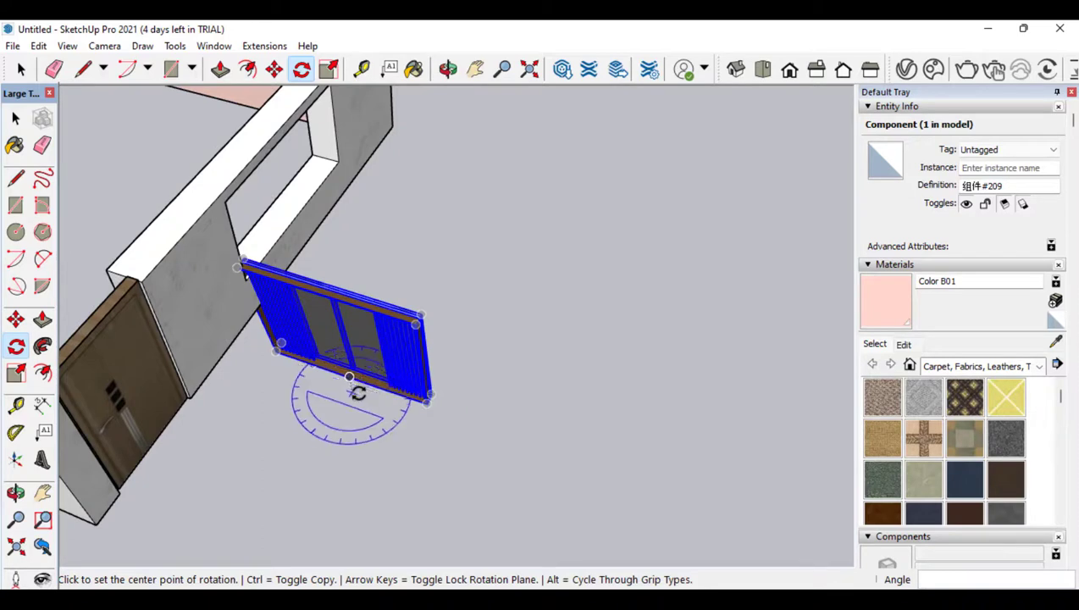
left_click(352, 396)
left_click(394, 408)
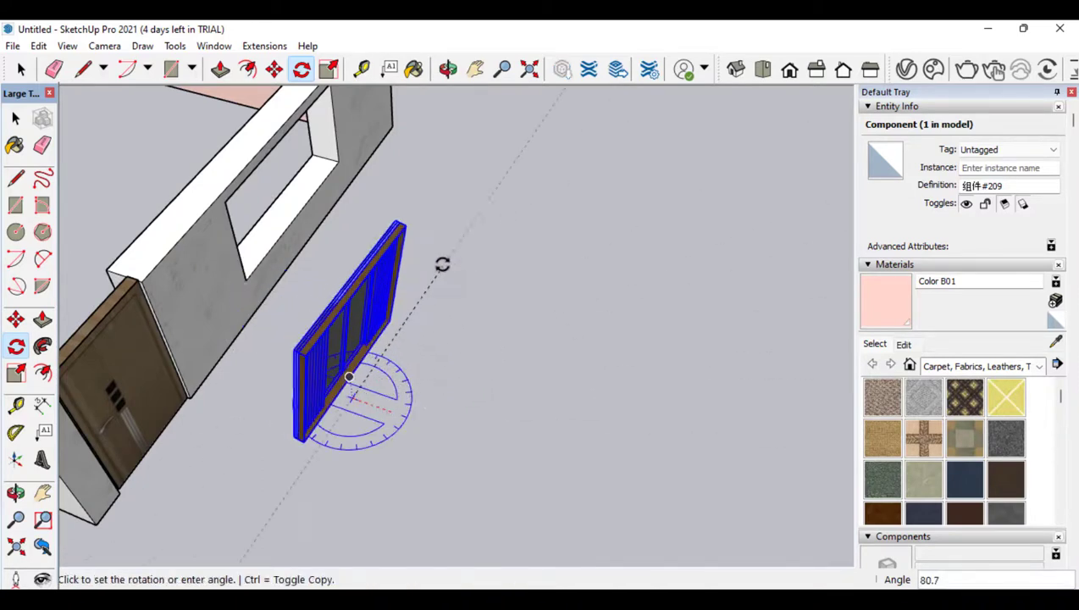
left_click(440, 244)
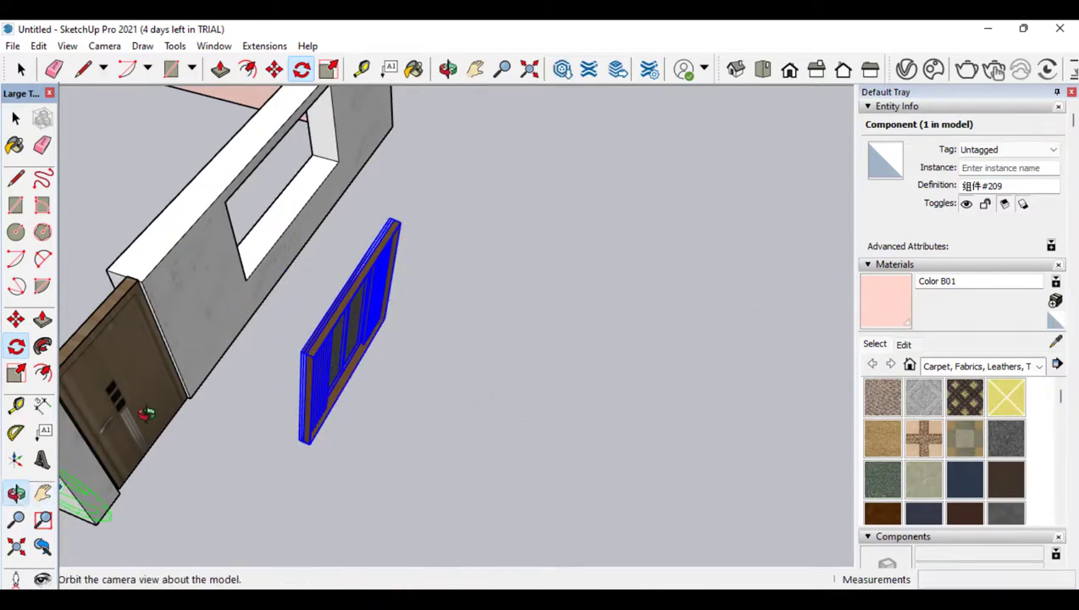
Reduce the window's height from its top edge to roughly match the lounge wall opening
middle_click_drag(146, 413, 75, 315)
left_click(15, 373)
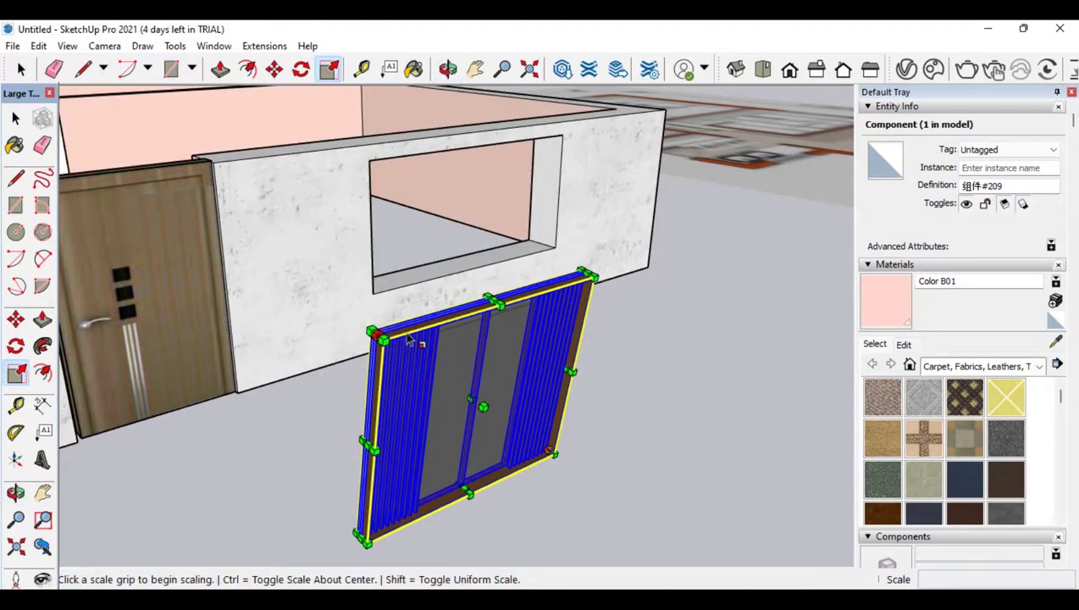
left_click_drag(488, 297, 485, 342)
mouse_move(370, 374)
left_mouse_down()
mouse_move(415, 397)
mouse_move(371, 373)
left_mouse_up()
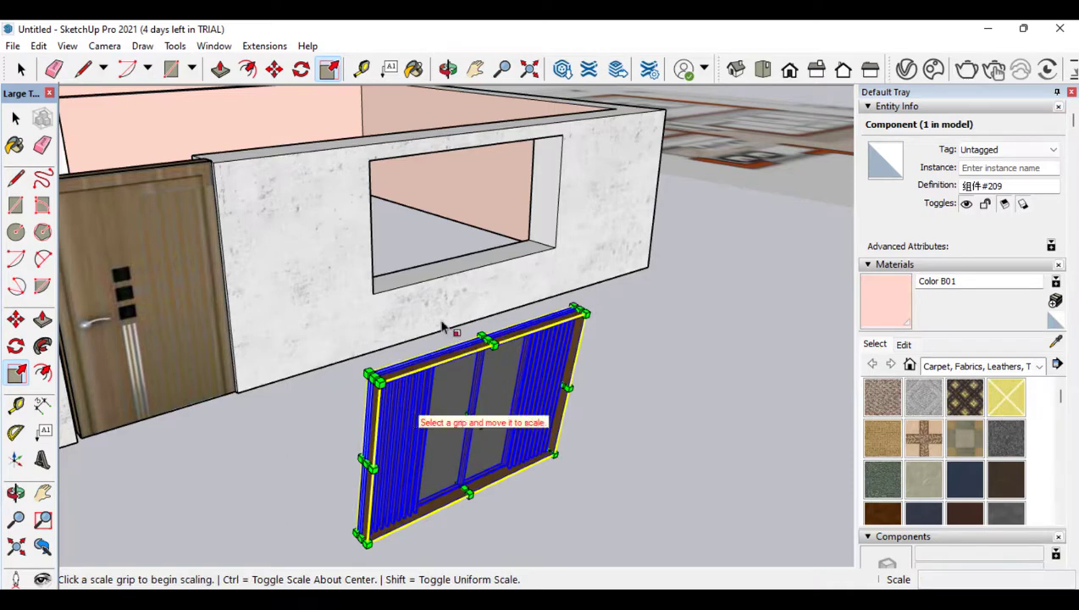
Move the window along the ground toward the far corner of the lounge's outer wall
left_click(15, 318)
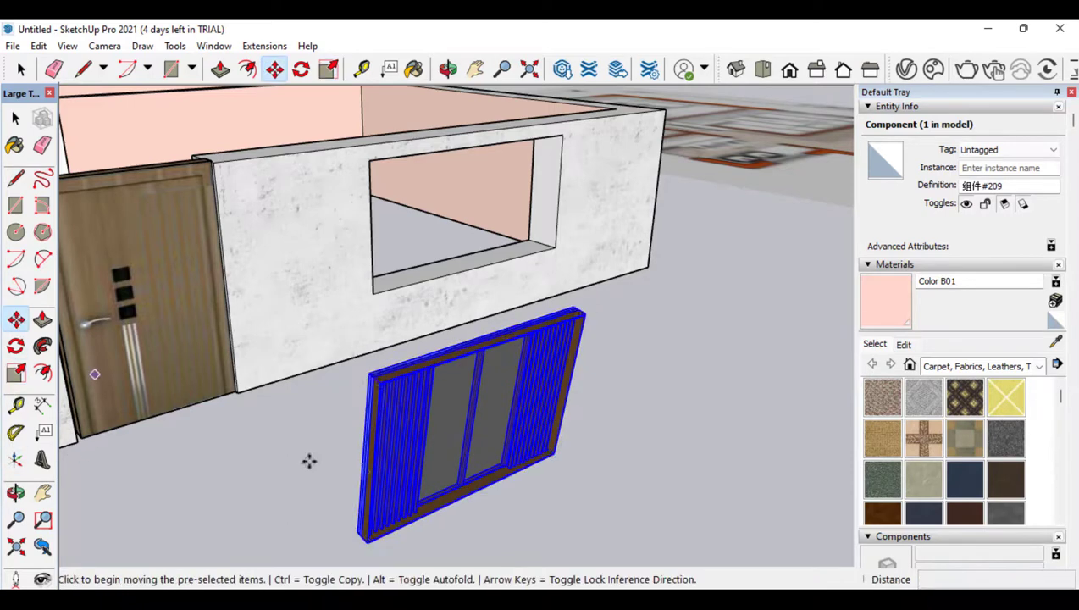
left_click(405, 477)
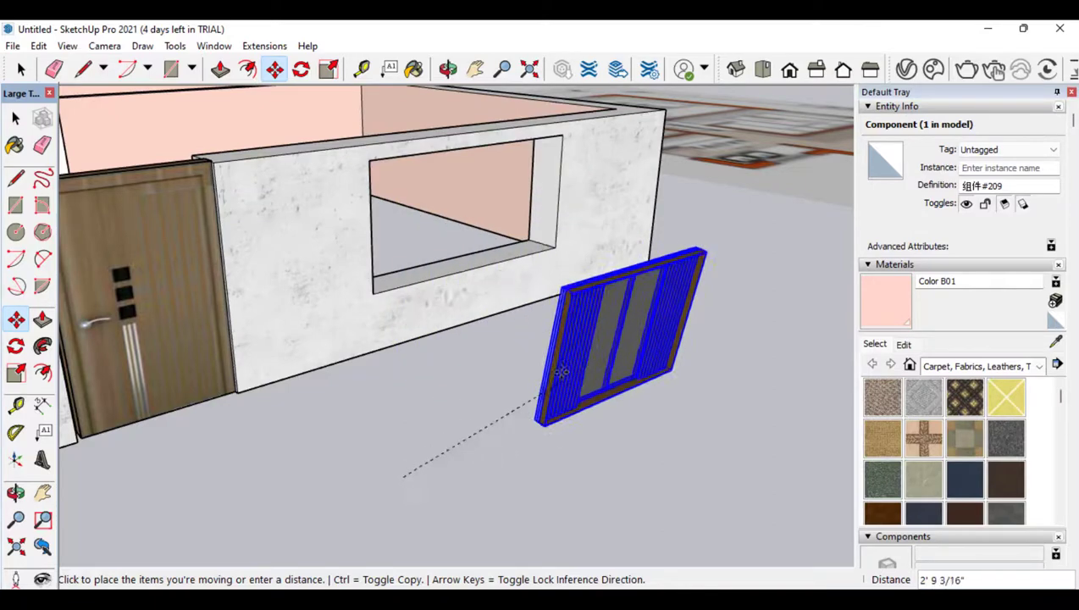
left_click(544, 369)
Rotate the leaning window in the plane perpendicular to the wall so its frame stands vertical
left_click(15, 492)
mouse_move(542, 398)
left_mouse_down()
mouse_move(650, 434)
mouse_move(580, 385)
mouse_move(541, 390)
left_mouse_up()
left_click_drag(78, 408, 315, 401)
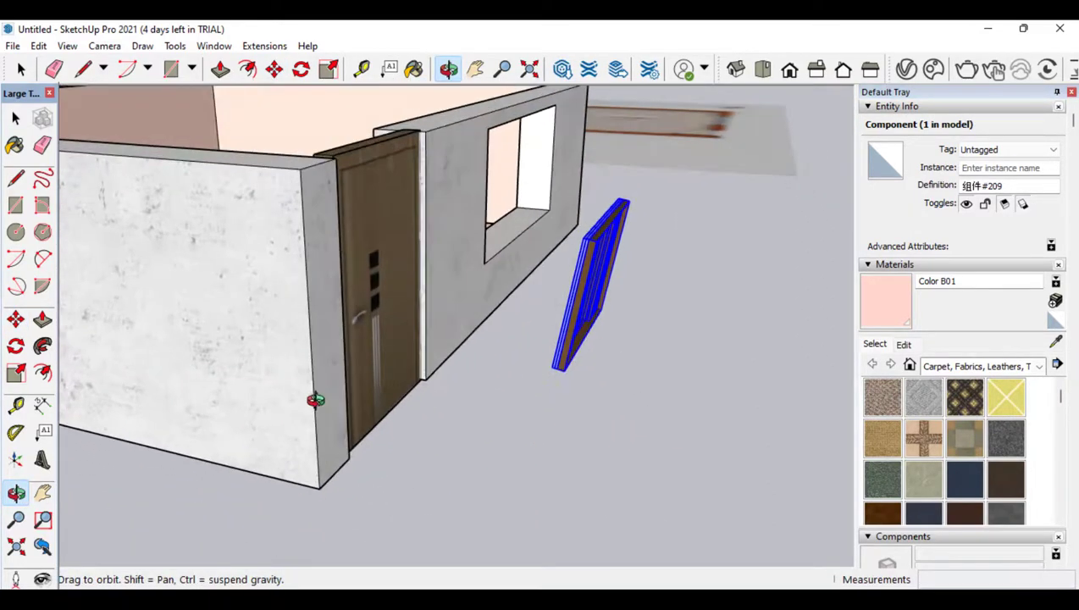
left_click(15, 346)
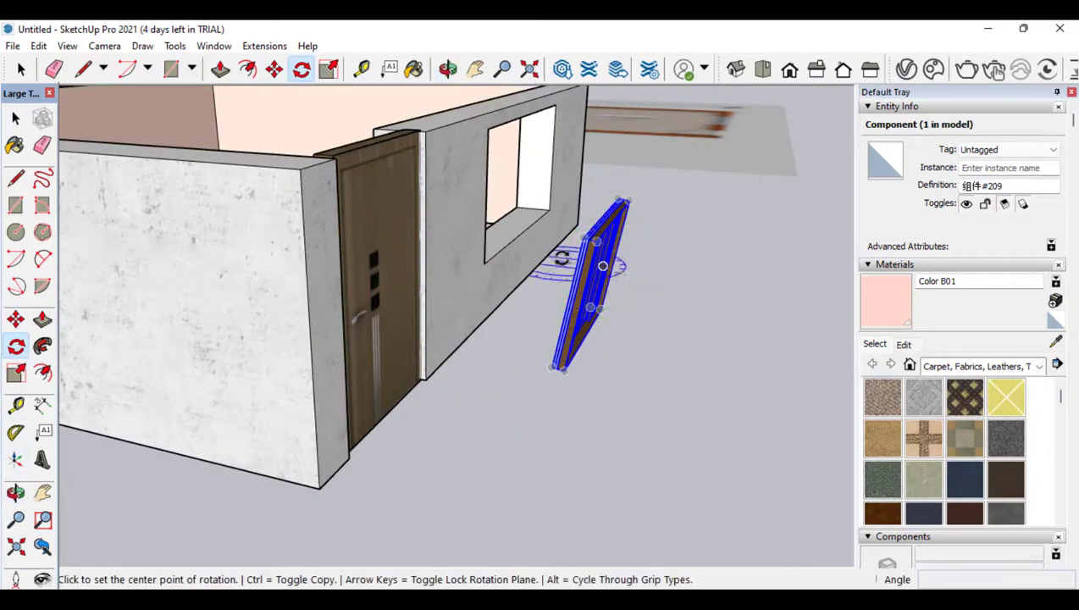
left_click(591, 255)
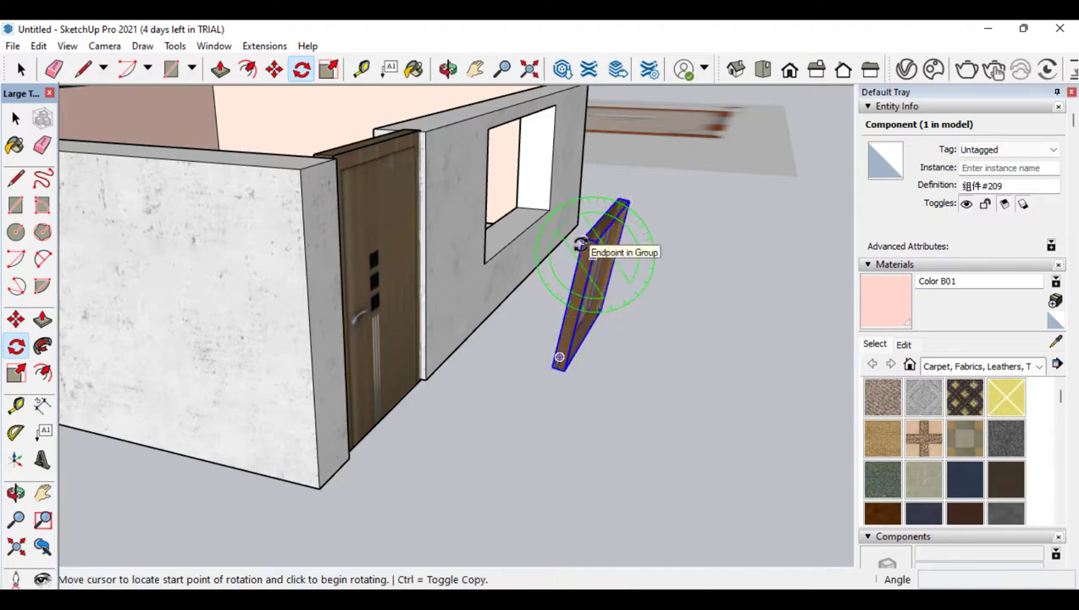
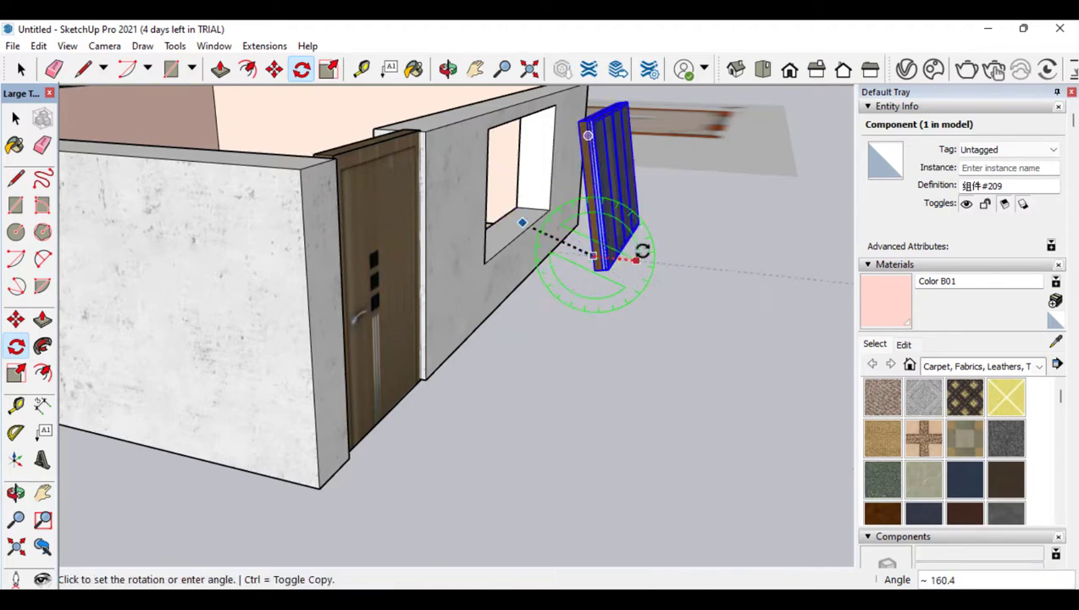
scroll(593, 252, "up", 4)
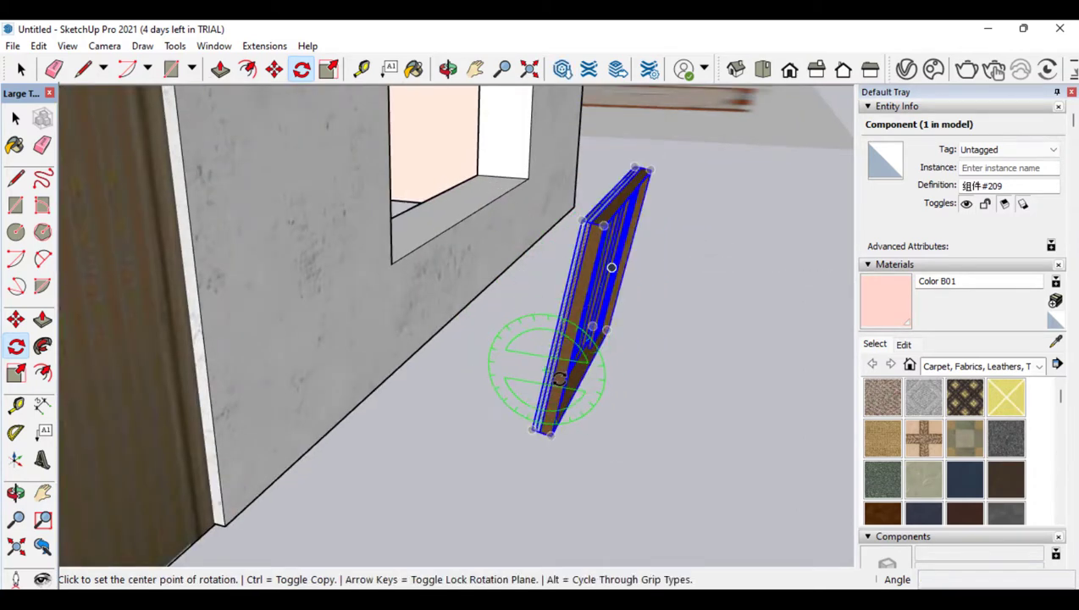
left_click(559, 379)
left_click(600, 224)
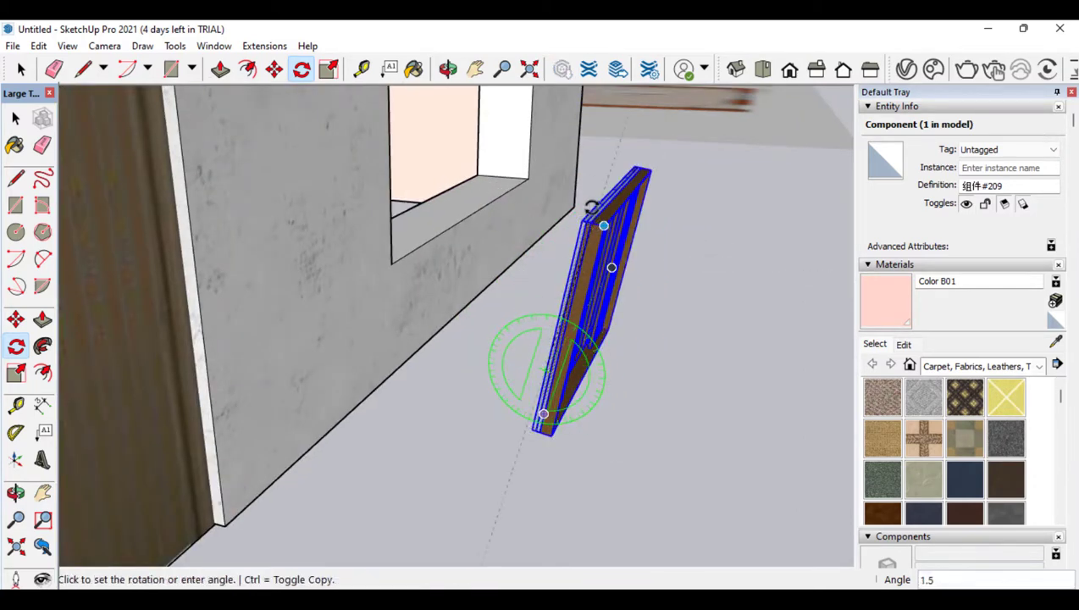
left_click(568, 193)
middle_click_drag(569, 193, 413, 309)
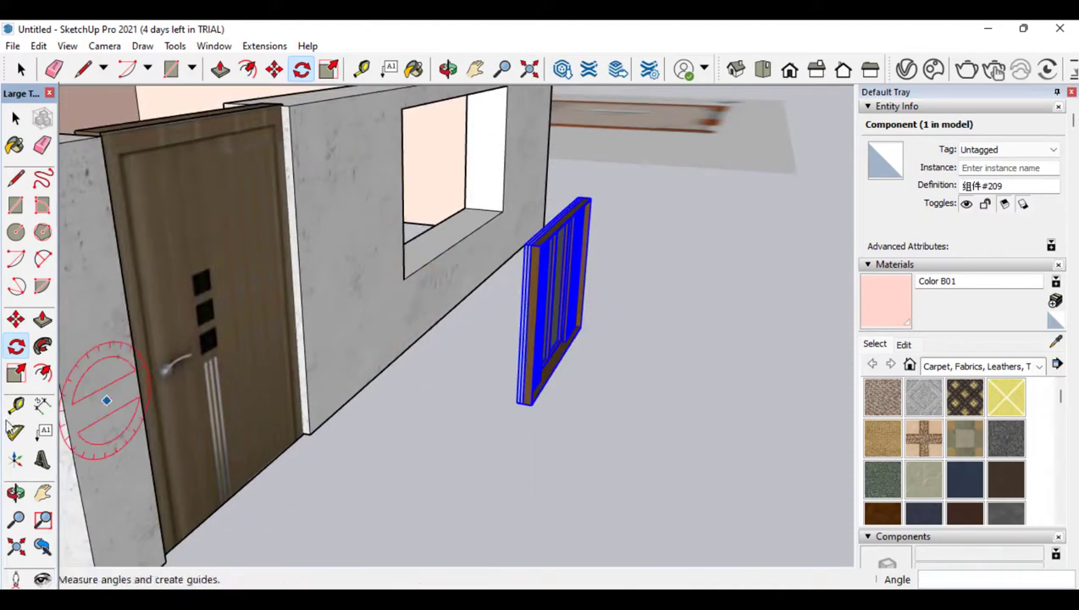
Move the window 7 1/4" closer to the lounge wall and try positioning it in the opening
left_click(16, 319)
left_click(559, 301)
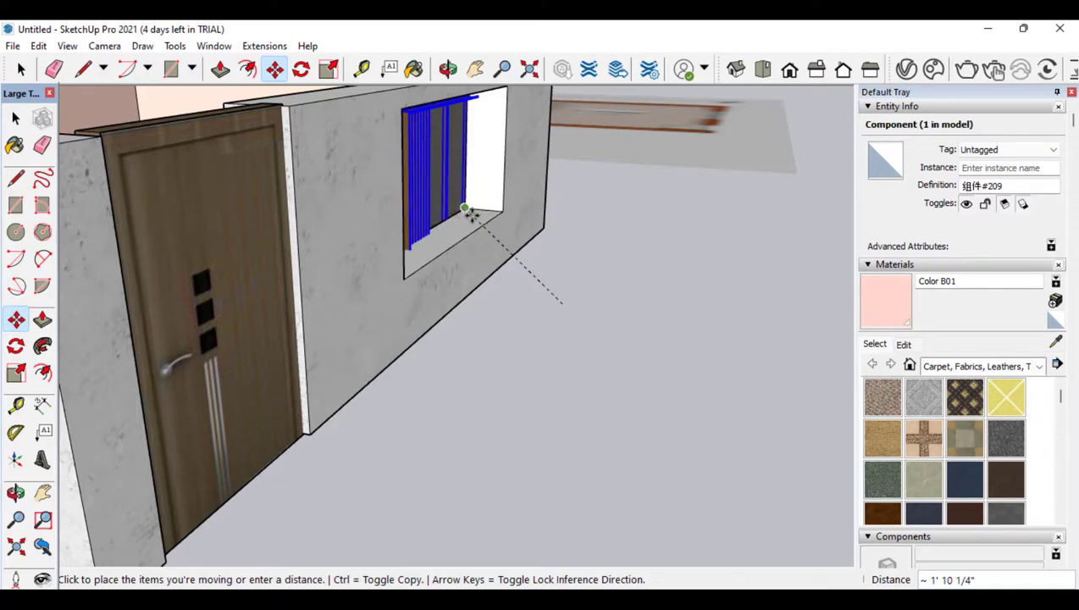
key("Escape")
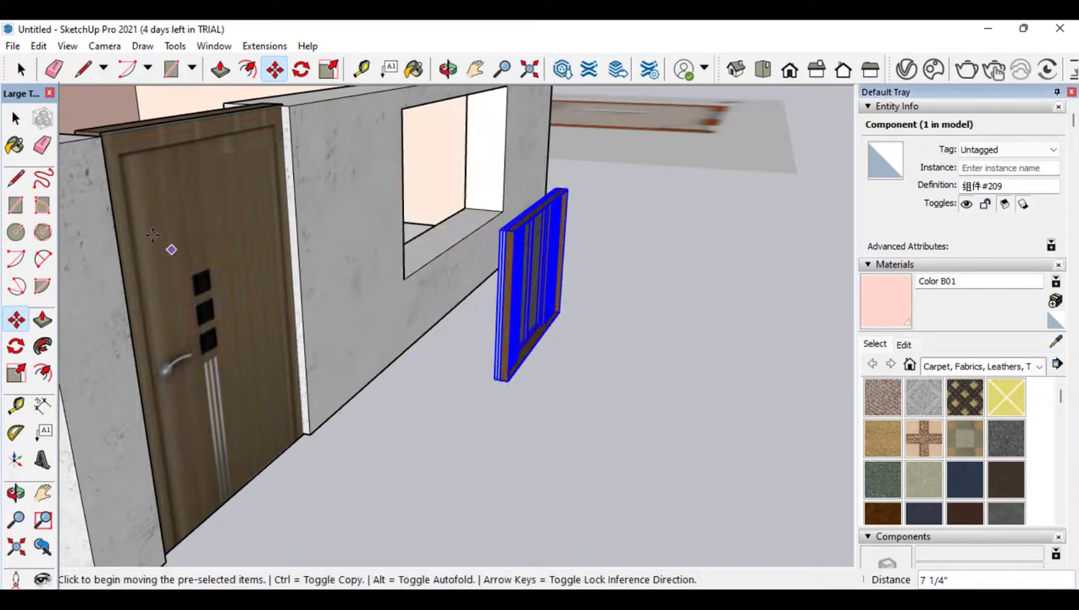
Scale the window down uniformly to 0.67 from its upper corner
left_click(16, 373)
left_click(514, 231)
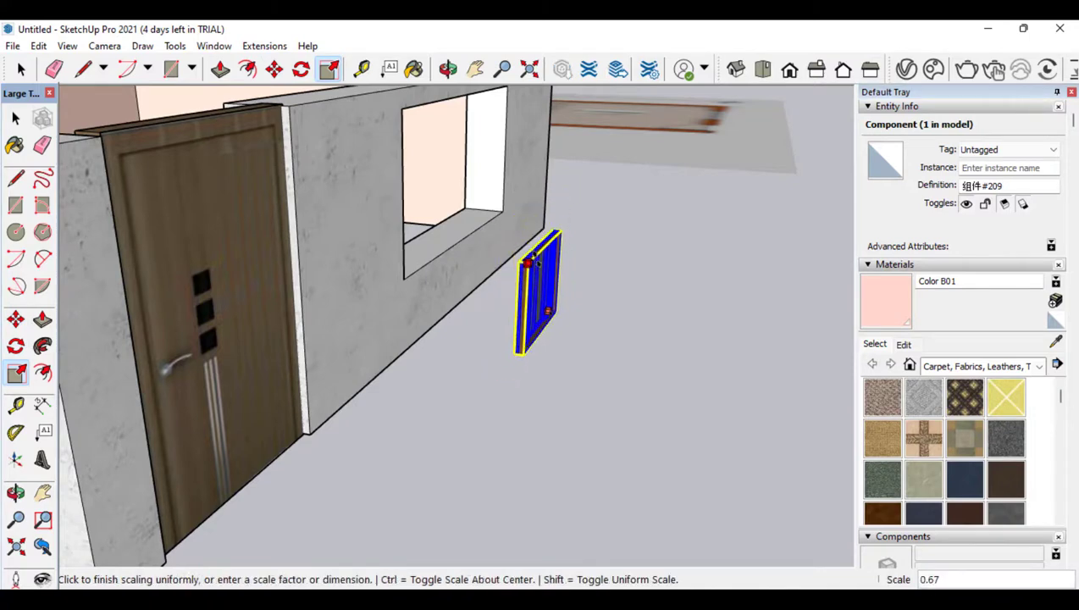
left_click(534, 261)
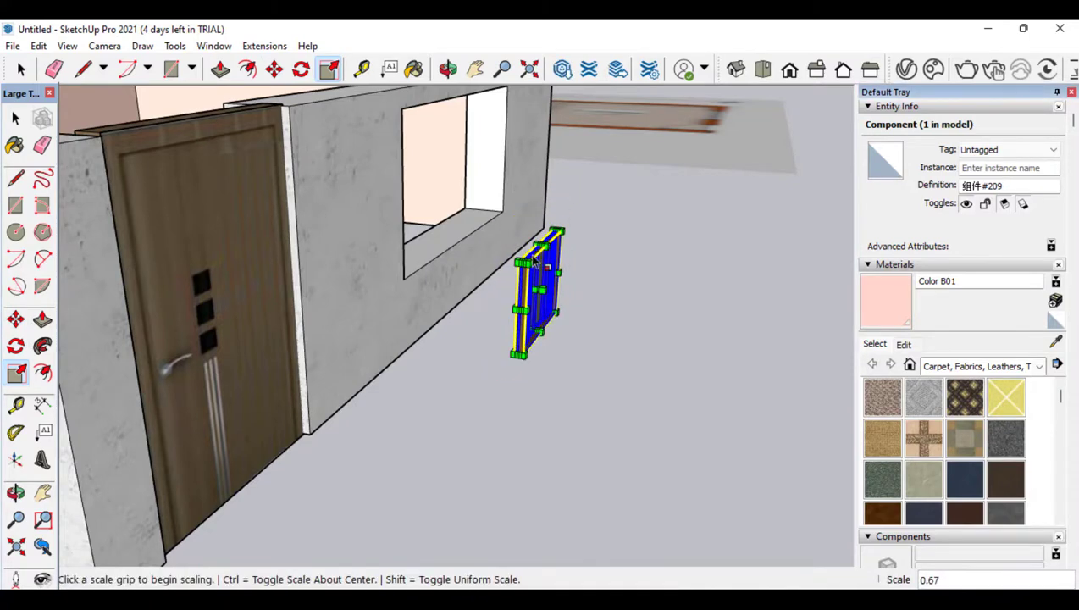
Move the reduced window into the lounge wall opening, resting on the sill near the far jamb
left_click(15, 318)
left_click(557, 331)
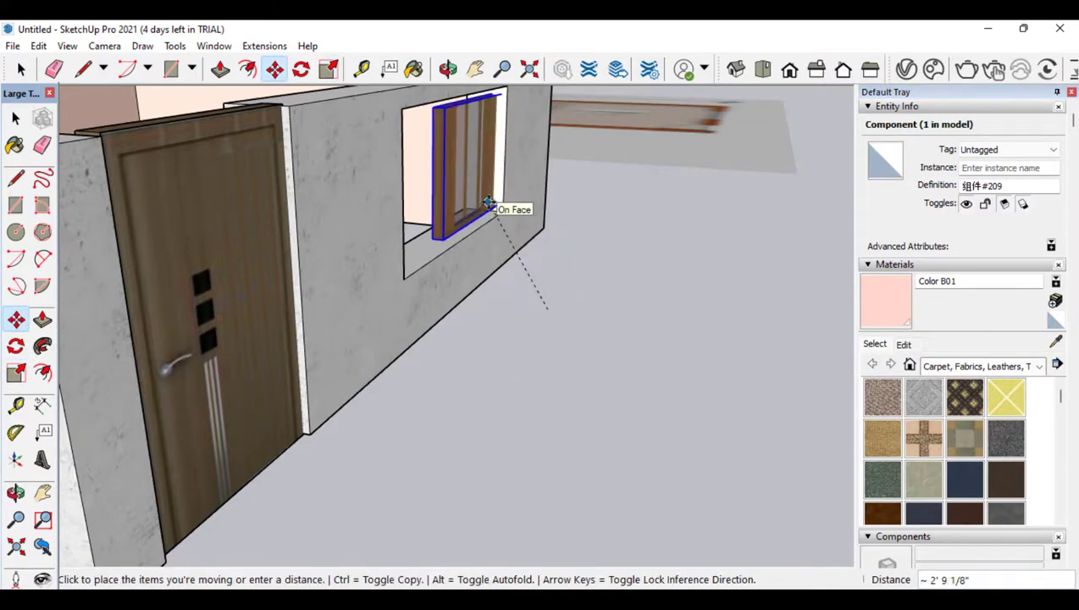
left_click(490, 205)
left_click(17, 492)
left_click_drag(110, 364, 469, 332)
Paste a copy of the window on the ground in front of the neighbouring room's wall opening
scroll(707, 305, "down", 4)
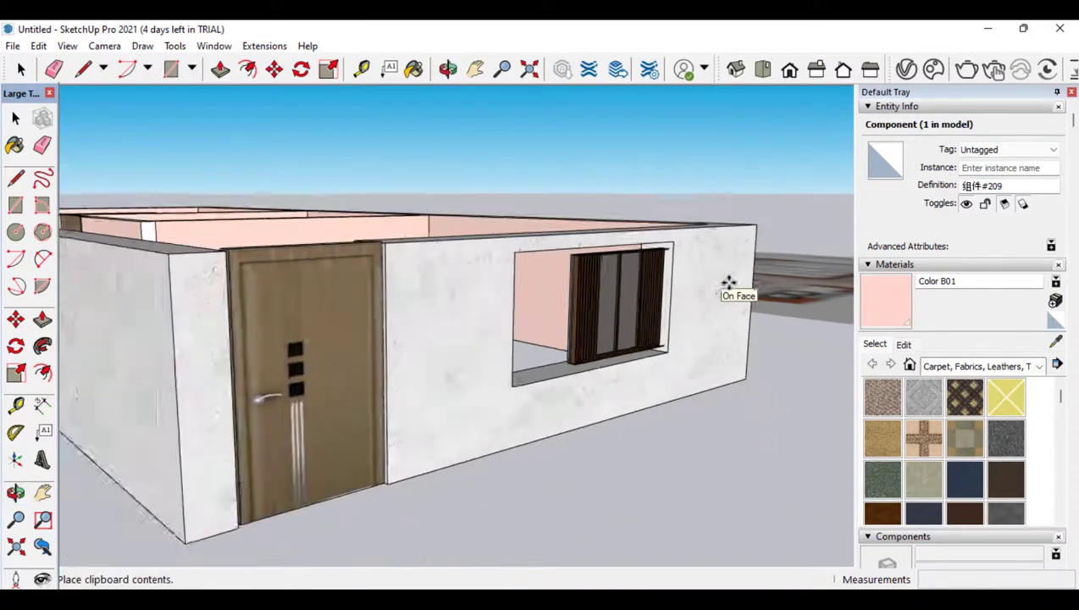
scroll(224, 542, "down", 3)
scroll(602, 410, "down", 3)
scroll(228, 521, "down", 1)
left_click(170, 503)
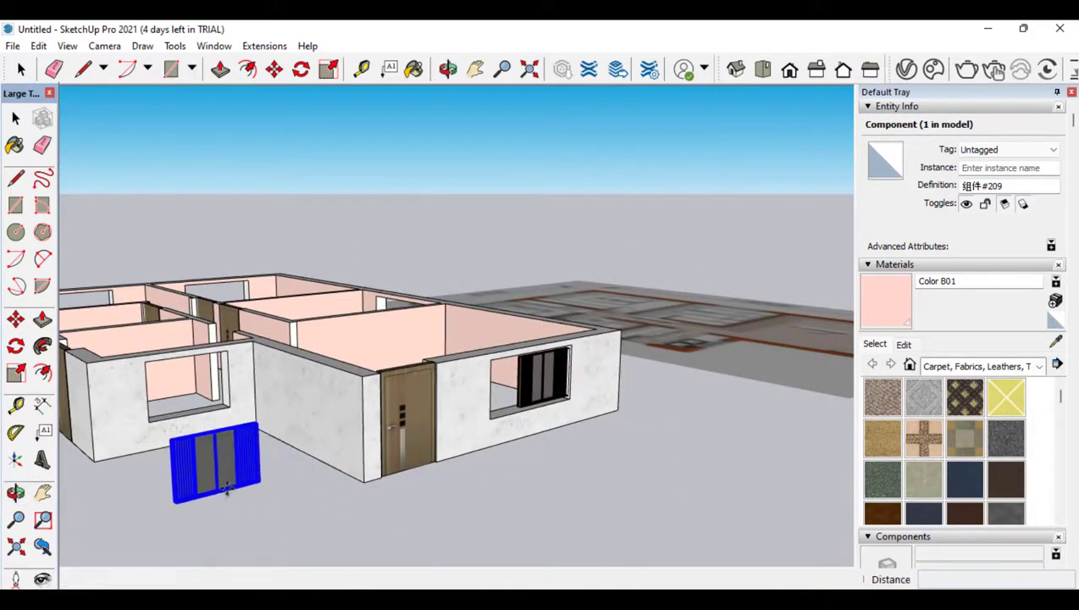
Stretch the lounge window across the opening's full width, extend its lower edge to the sill and trim its depth to about 0.99
scroll(587, 376, "up", 4)
scroll(518, 408, "up", 3)
left_click(21, 118)
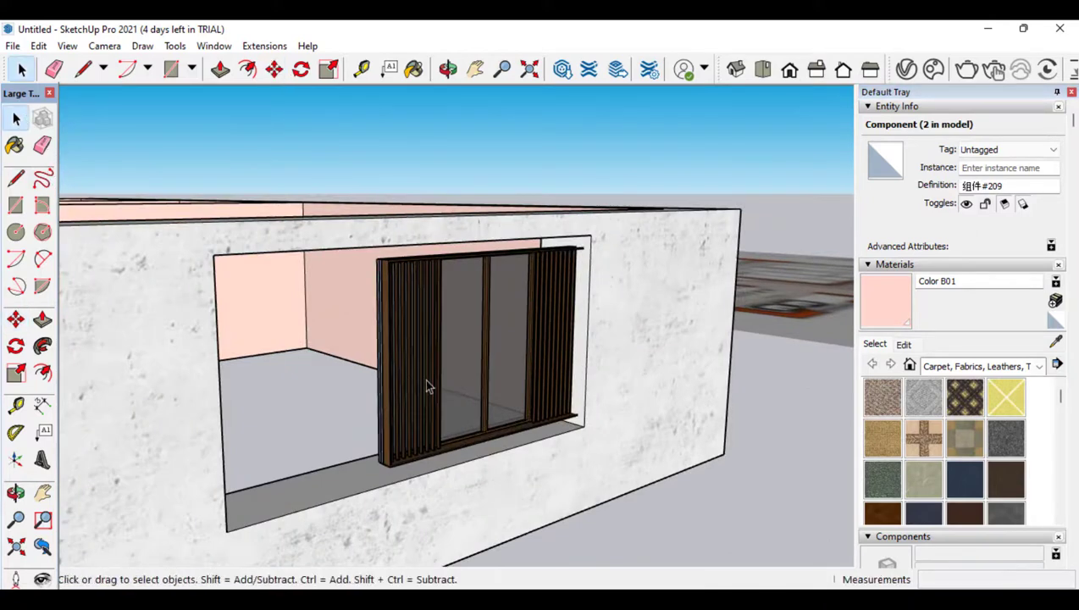
left_click(16, 374)
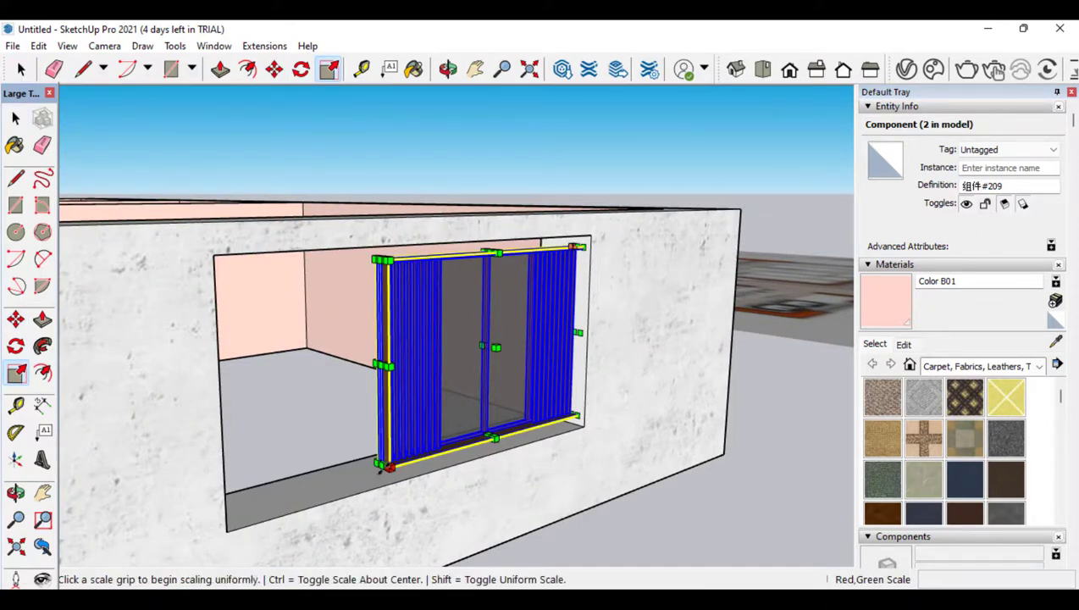
left_click_drag(388, 468, 372, 443)
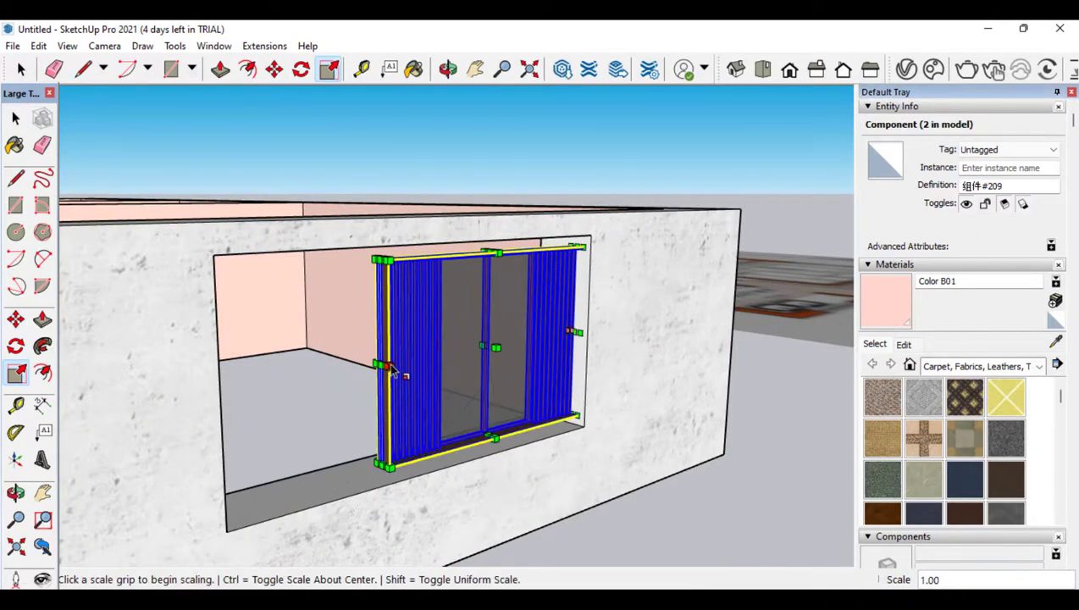
left_click_drag(387, 366, 221, 403)
left_click_drag(435, 476, 437, 472)
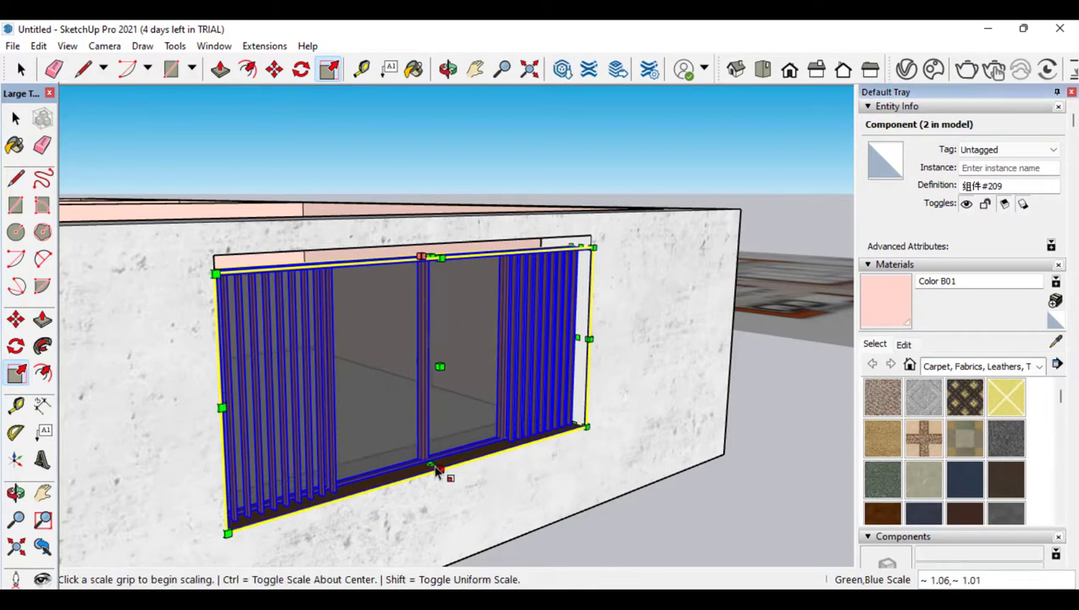
left_click_drag(576, 338, 583, 338)
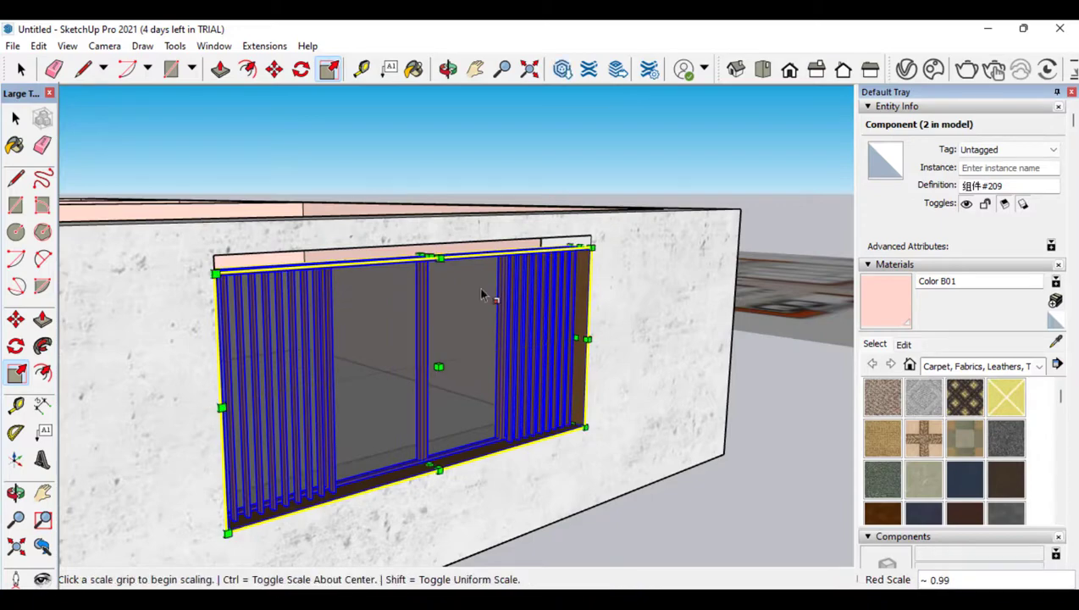
Stretch the lounge window's upper edge by a factor of about 1.07 to meet the top of its wall opening
left_click_drag(432, 256, 429, 245)
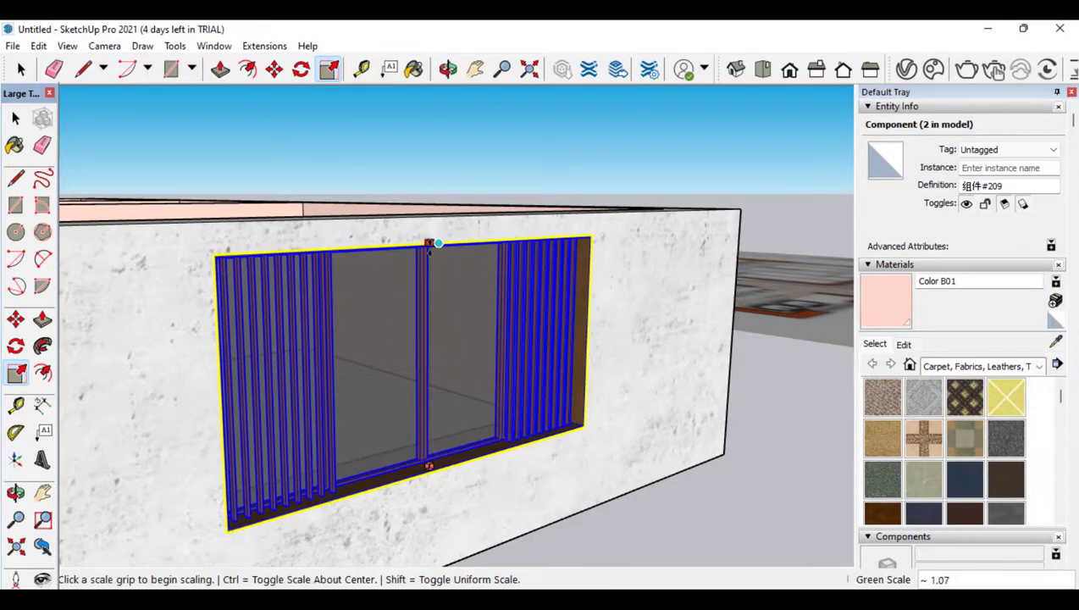
left_click(14, 493)
left_click_drag(400, 289, 195, 349)
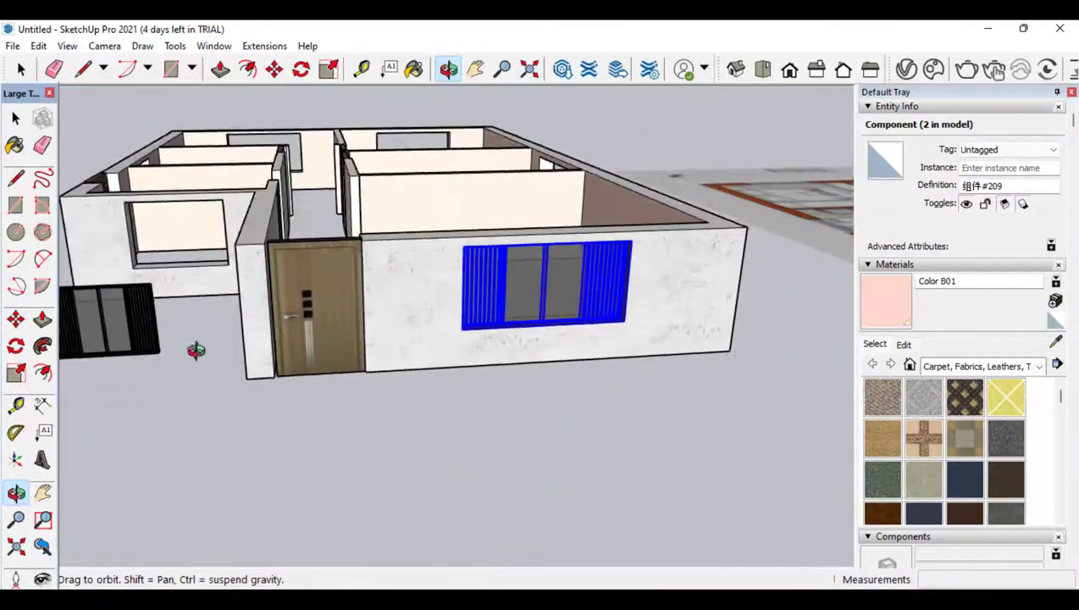
Move the window copy standing on the ground into the neighbouring room's wall opening, resting on the sill
scroll(706, 301, "down", 3)
scroll(338, 329, "up", 4)
scroll(272, 220, "up", 5)
left_click_drag(263, 200, 348, 257)
left_click(15, 321)
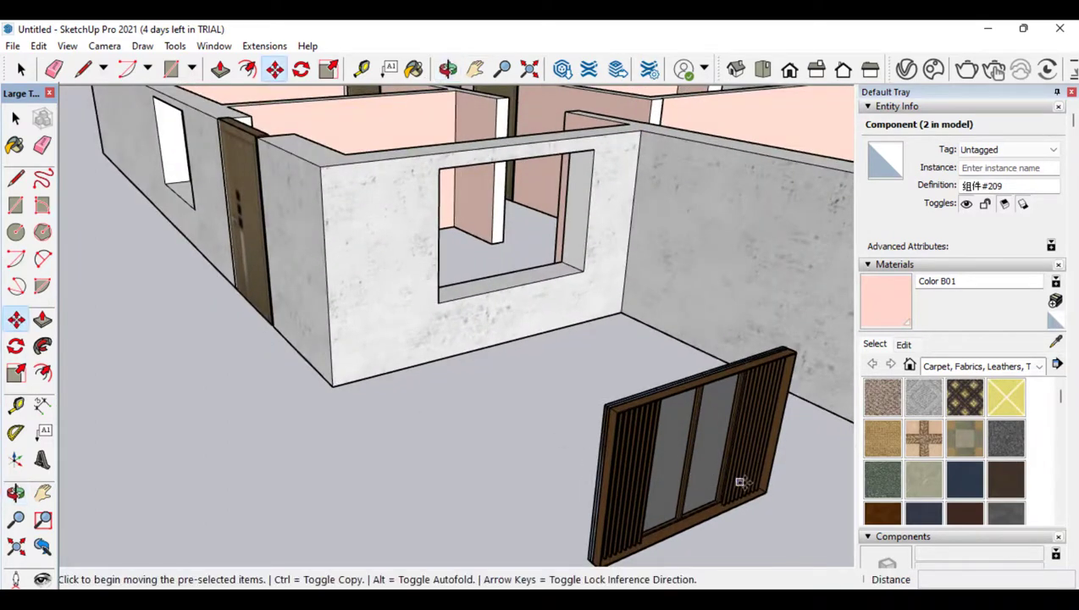
left_click(681, 380)
key("Escape")
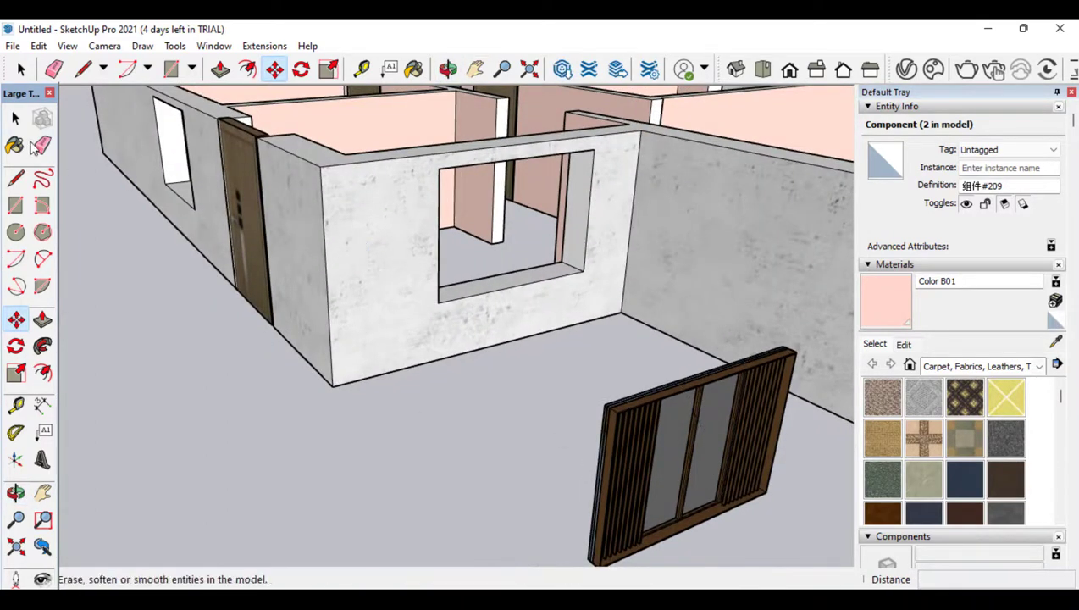
key("space")
left_click(15, 321)
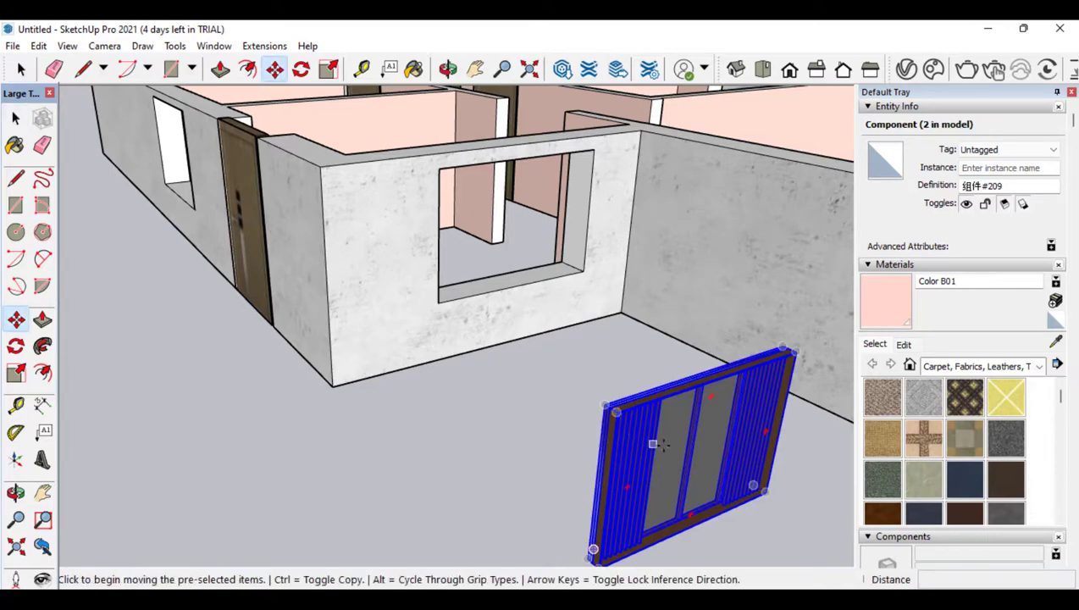
left_click(668, 444)
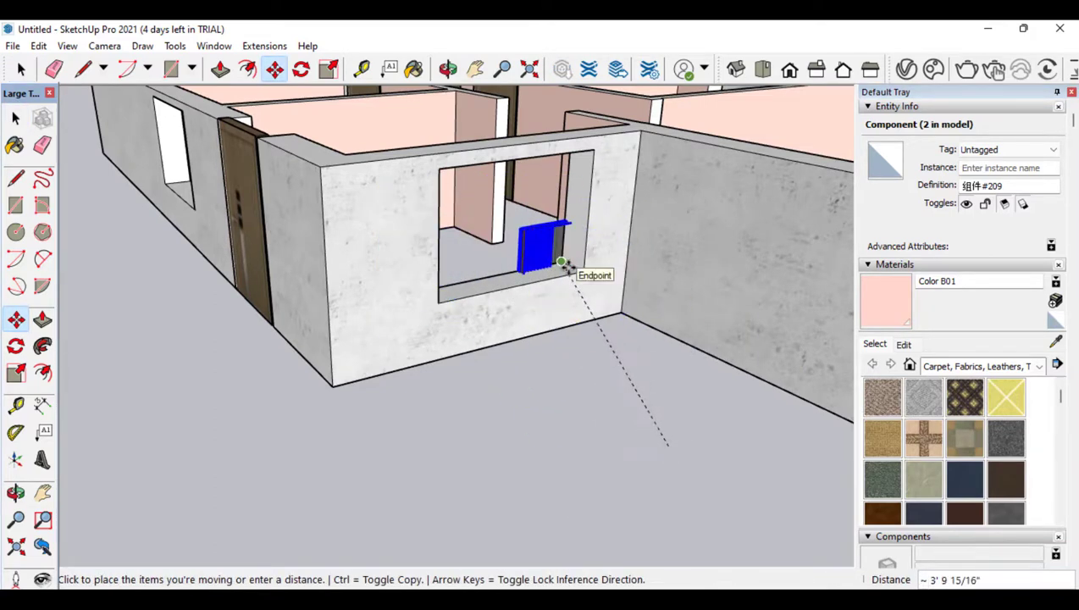
left_click(555, 446)
left_click(555, 446)
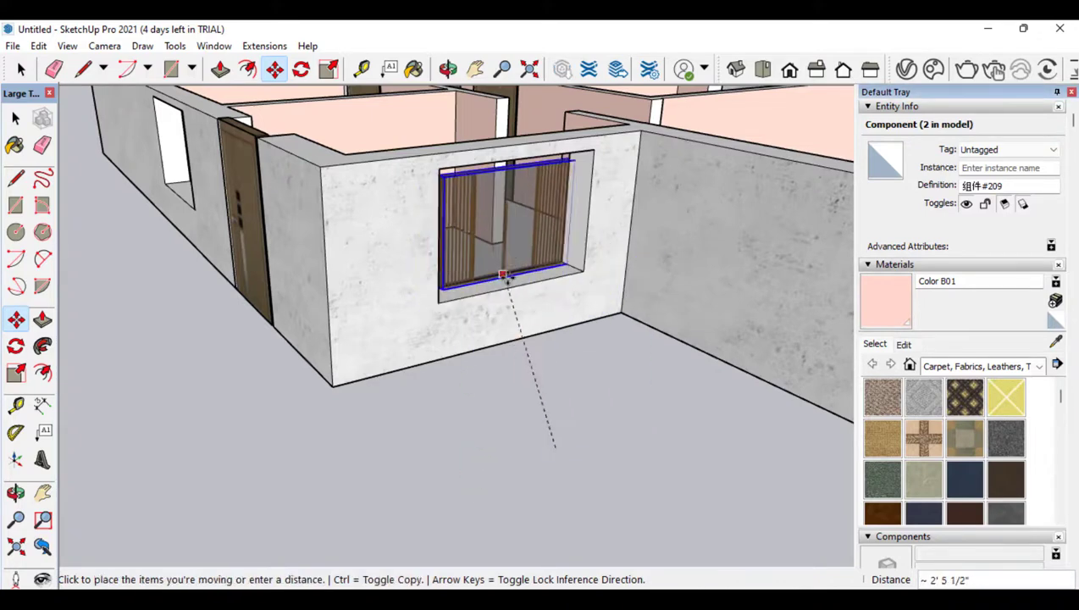
left_click(526, 281)
Stretch the neighbouring room's window by about 1.07 in width and 1.16 in height to fill its opening
scroll(527, 278, "up", 3)
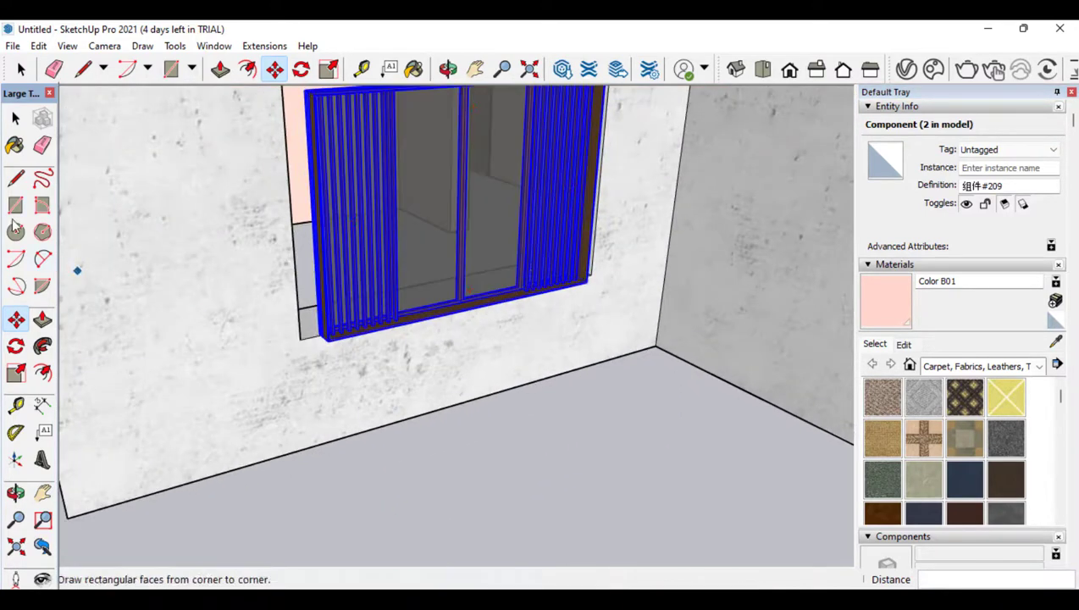
left_click(19, 373)
left_click(314, 223)
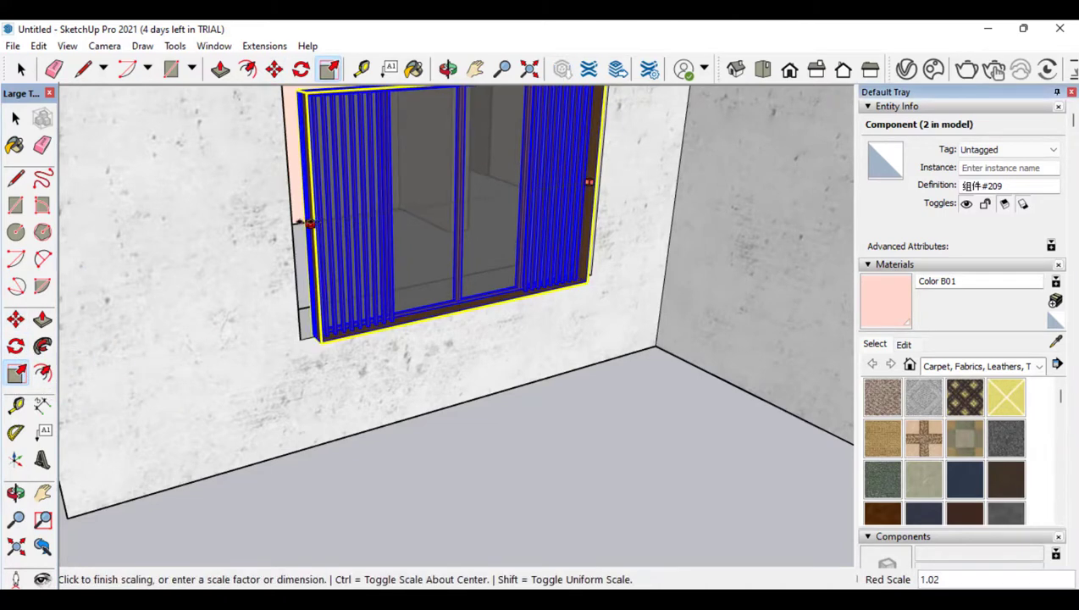
left_click(285, 223)
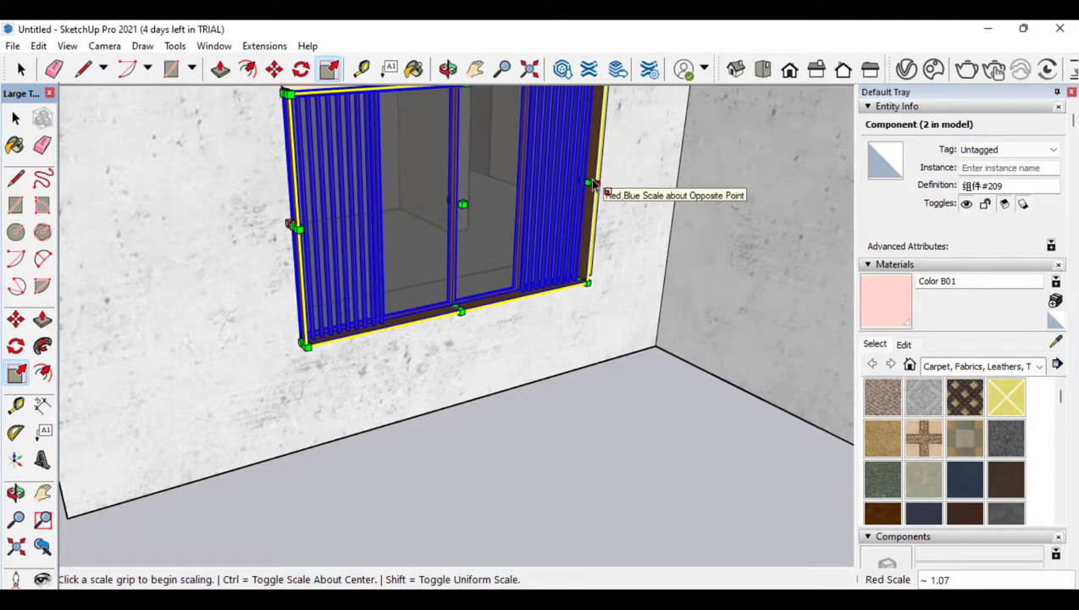
scroll(599, 188, "down", 5)
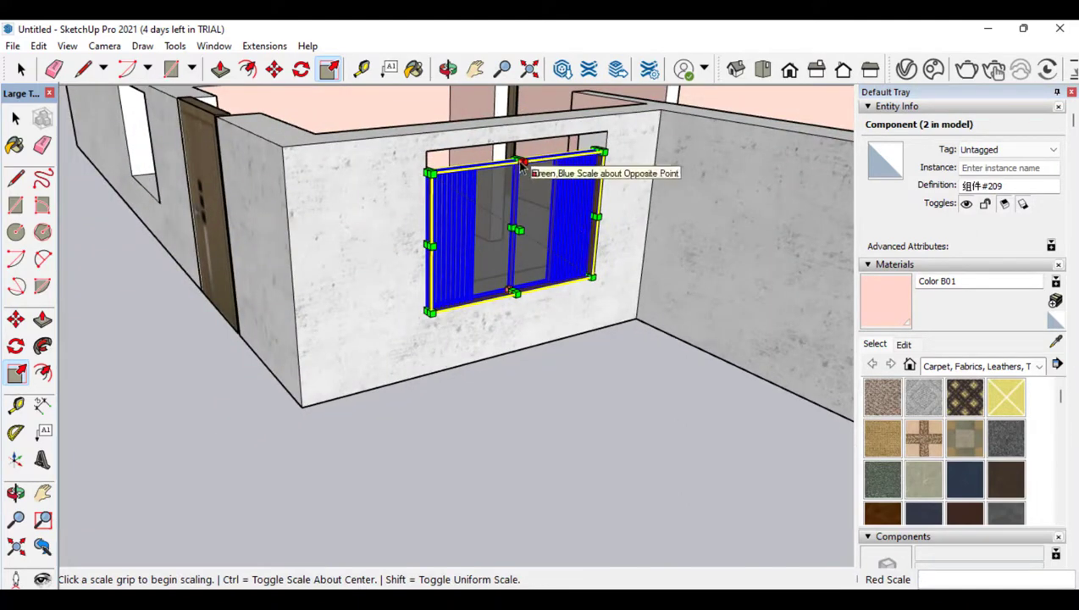
left_click(514, 160)
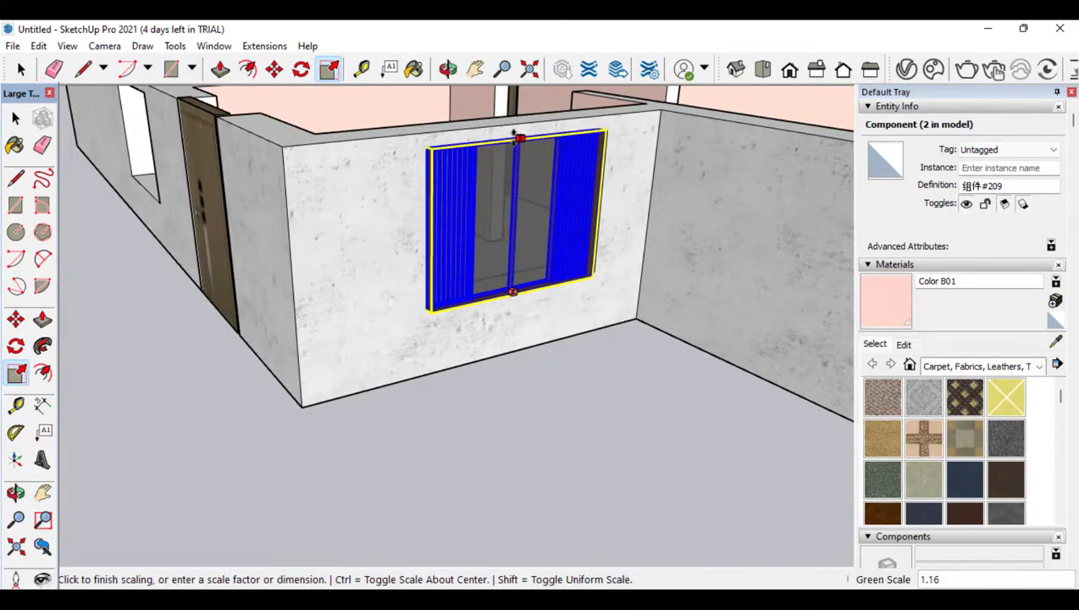
left_click(513, 134)
Shift the fitted window about 9/16" back into the wall opening
left_click(16, 494)
left_click_drag(321, 398, 395, 325)
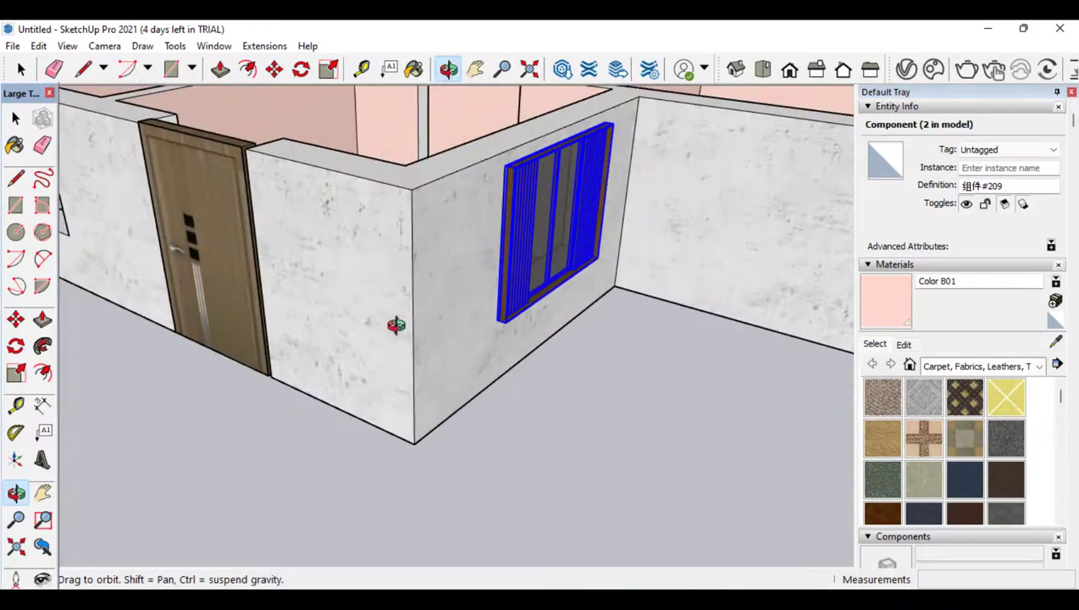
left_click(16, 319)
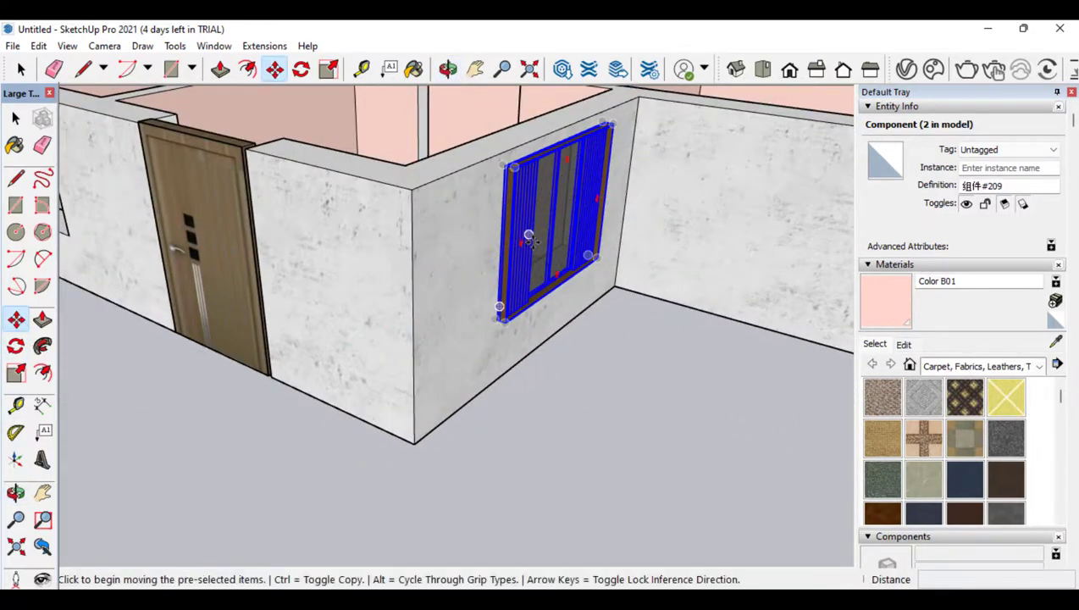
left_click(554, 239)
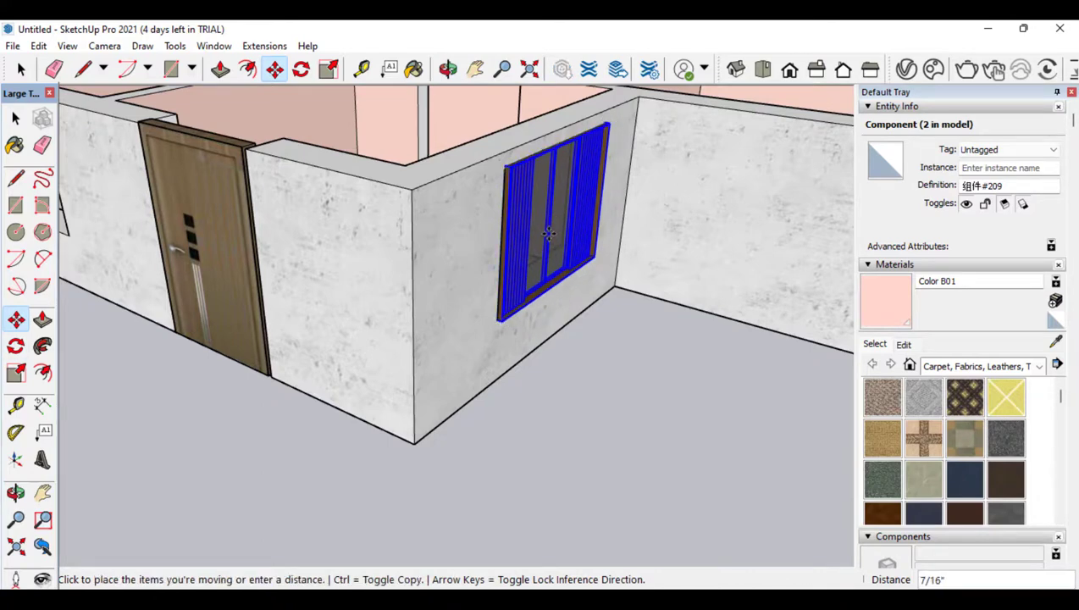
left_click(546, 233)
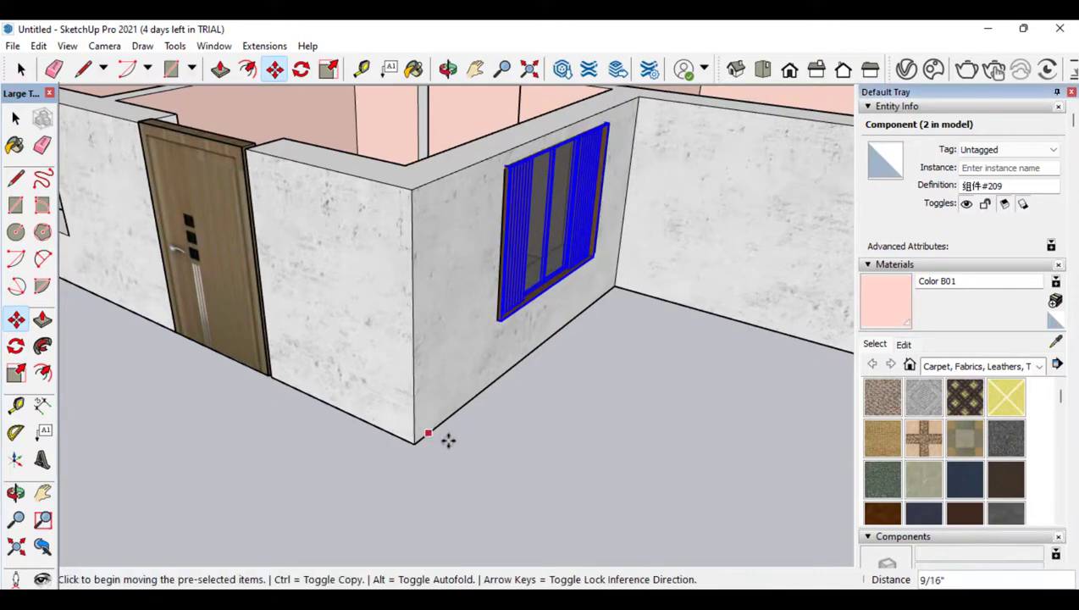
Paste another copy of the window on the top edge of the long exterior wall, near the far corner room
scroll(445, 439, "down", 5)
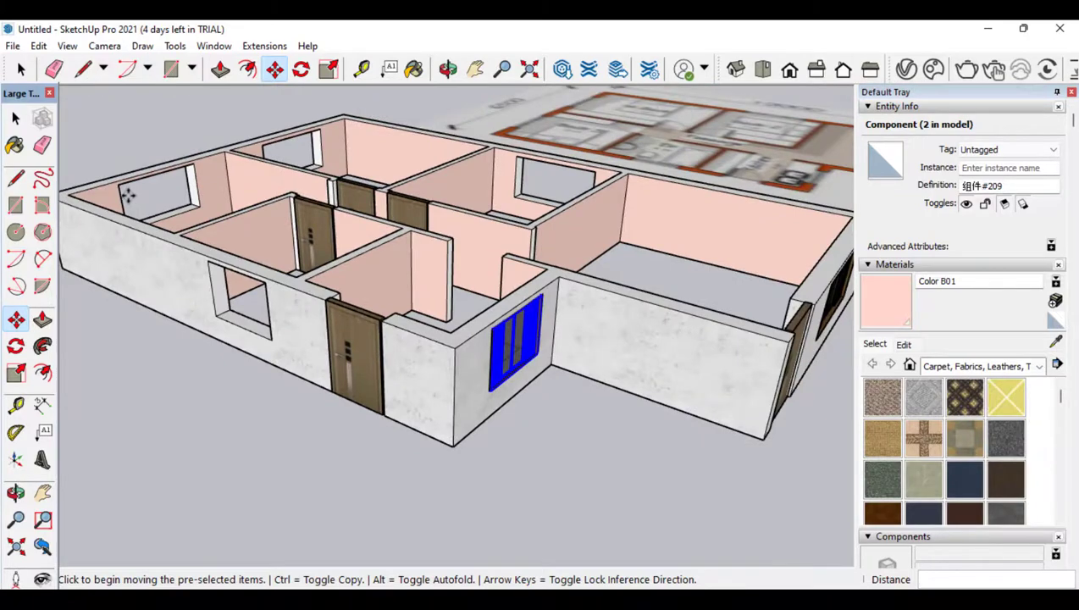
key("ctrl+v")
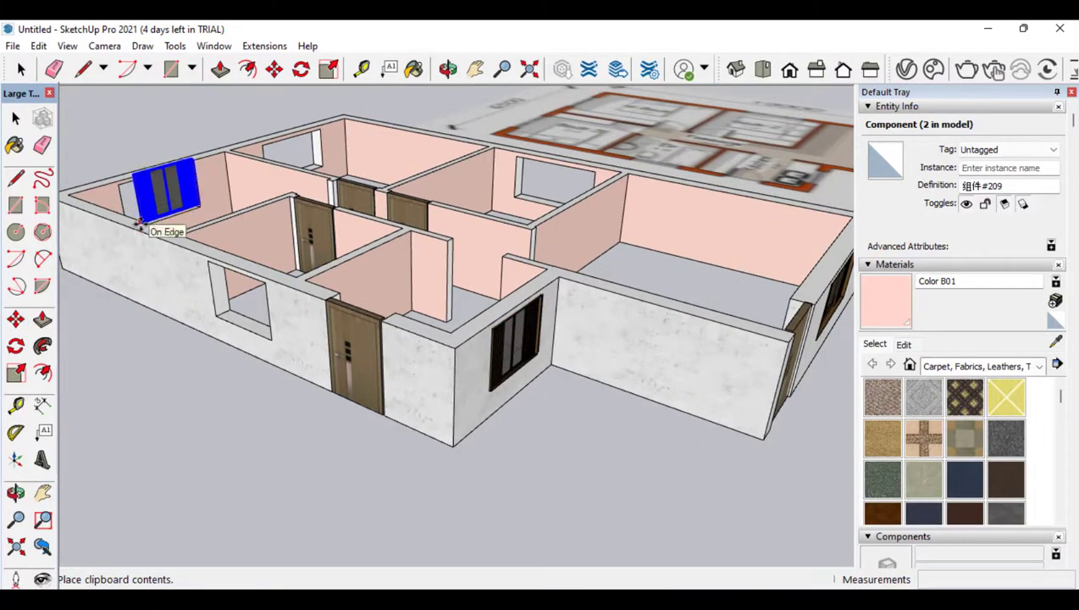
left_click(140, 223)
Move the pasted window about 6' 3/4" to the corner room's opening in the end wall
middle_click_drag(240, 285, 348, 292)
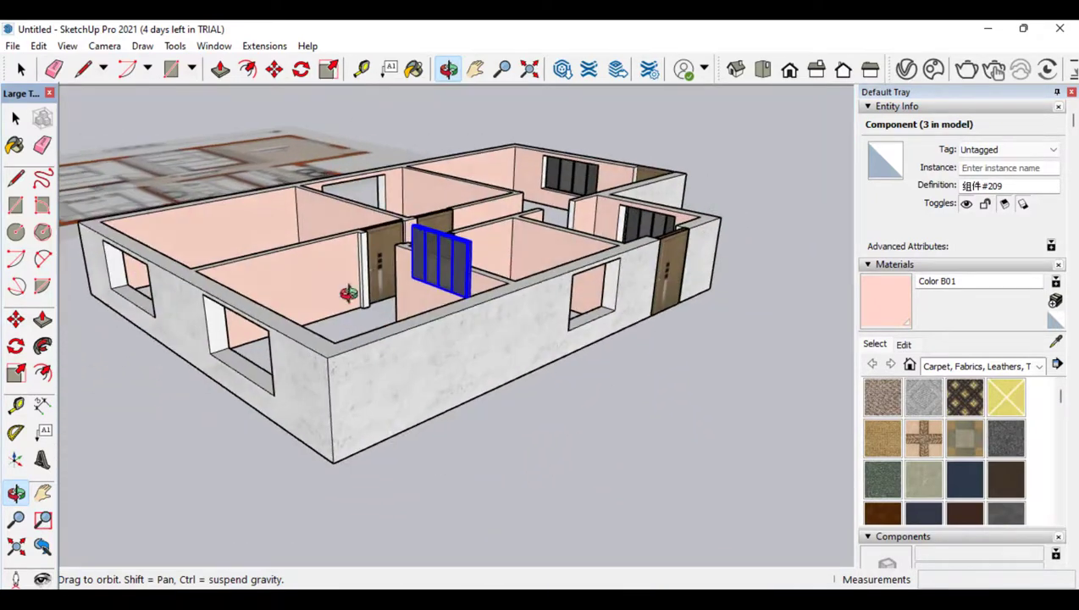
middle_click_drag(258, 332, 315, 194)
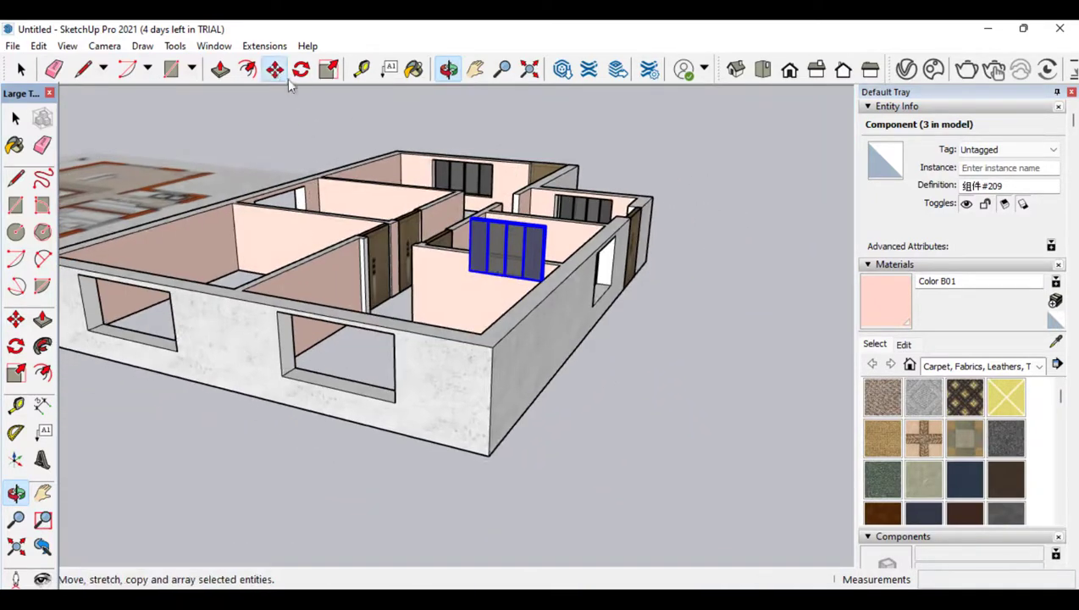
left_click(276, 71)
left_click(504, 280)
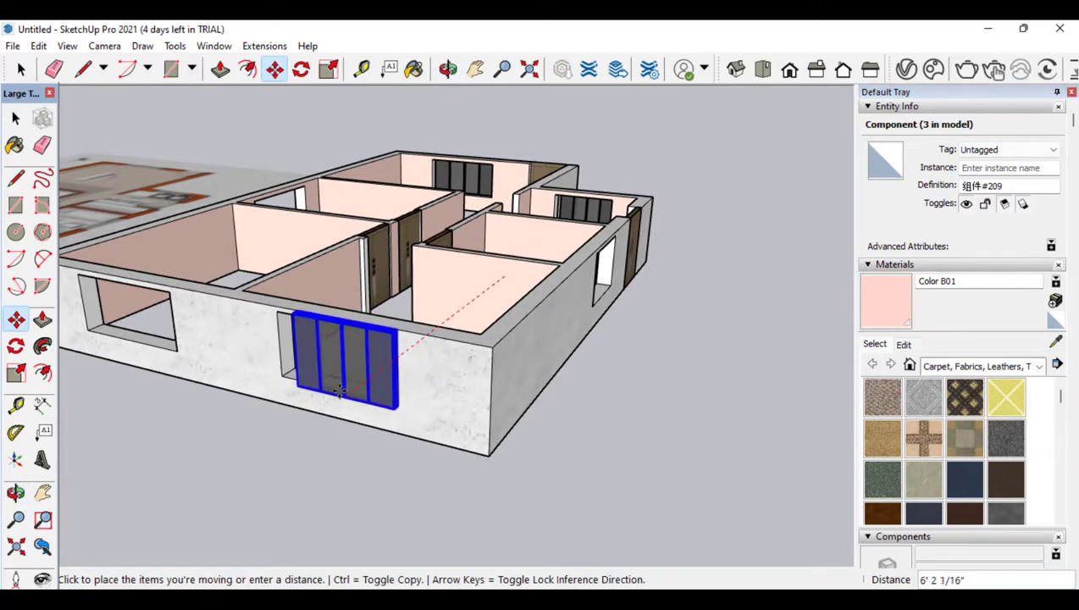
scroll(335, 392, "up", 2)
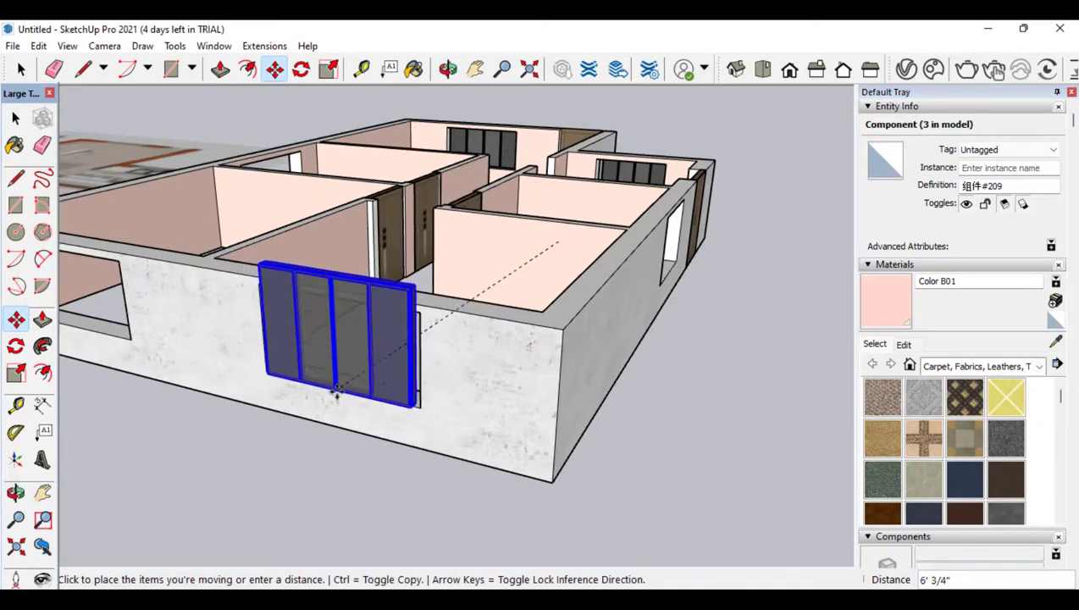
left_click(336, 391)
Scale the corner room's window to about 0.76 in height and 1.69 in depth, and reduce its depth by a factor of 0.26
left_click(11, 373)
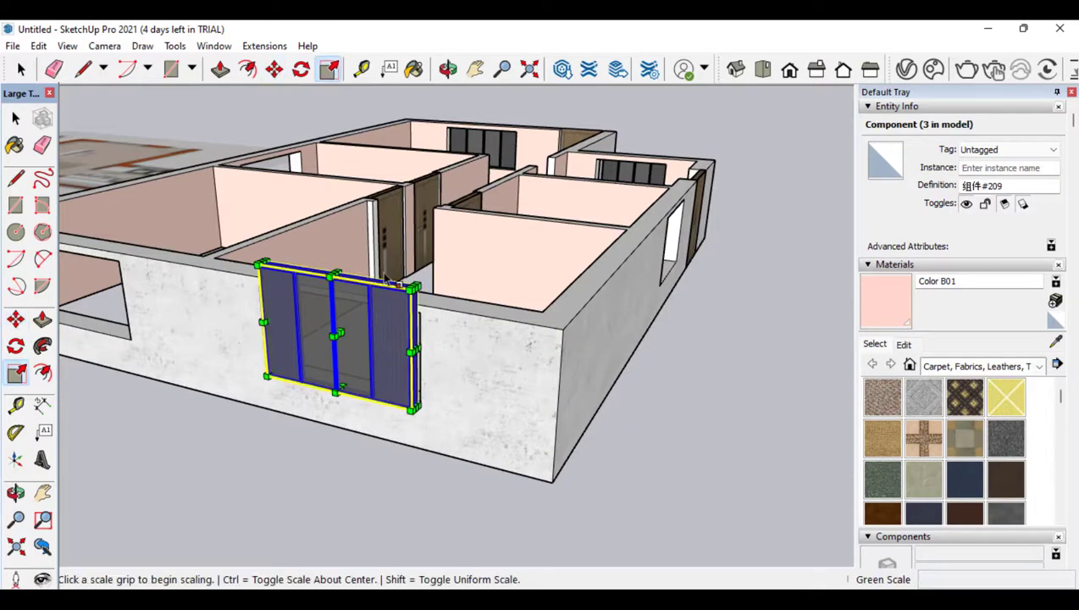
left_click(339, 275)
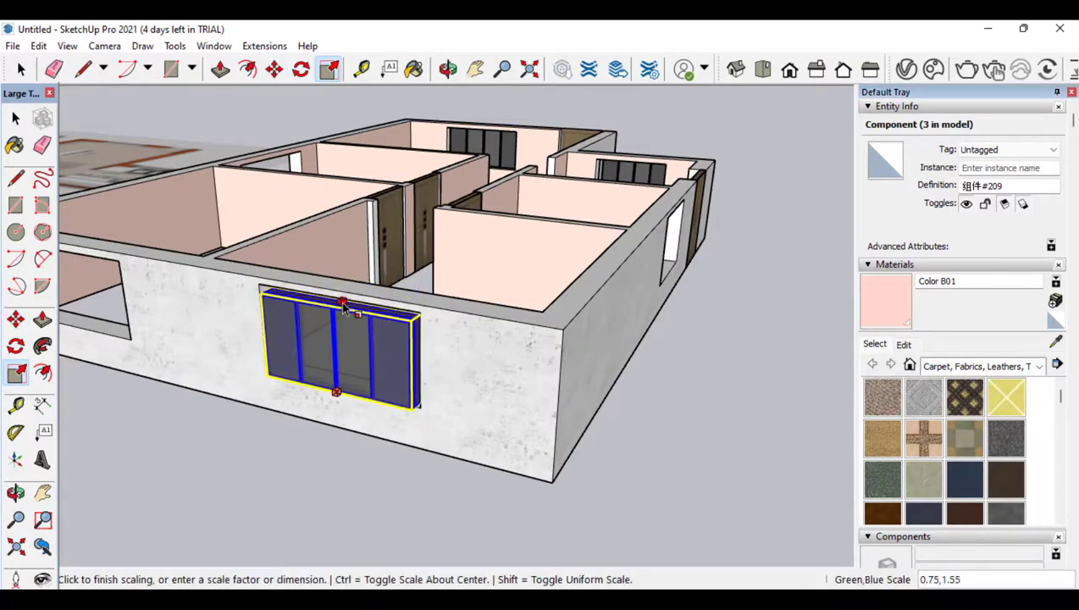
scroll(340, 304, "up", 2)
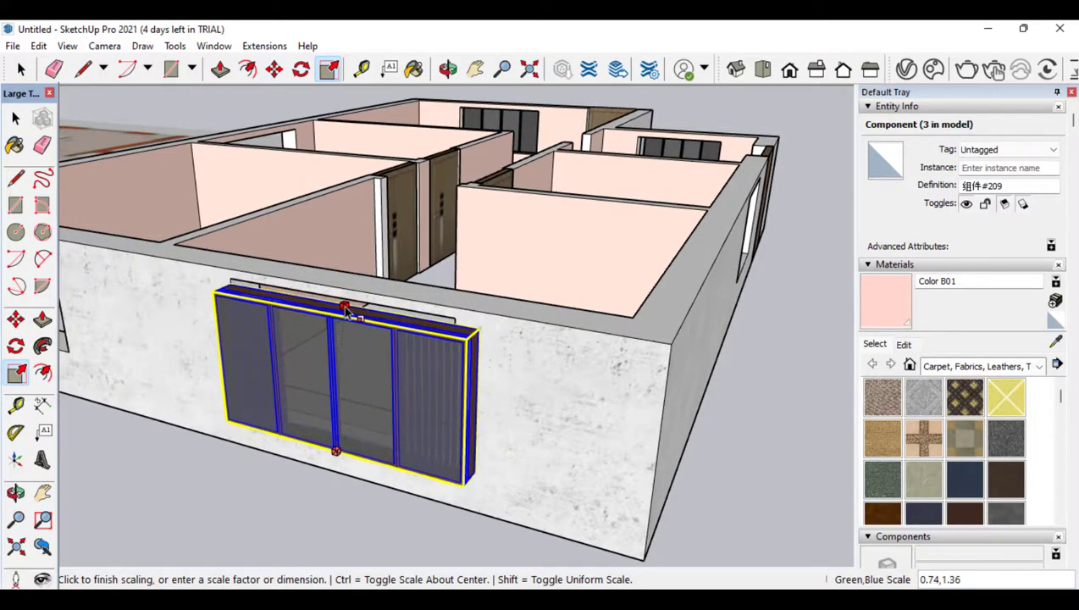
left_click(347, 303)
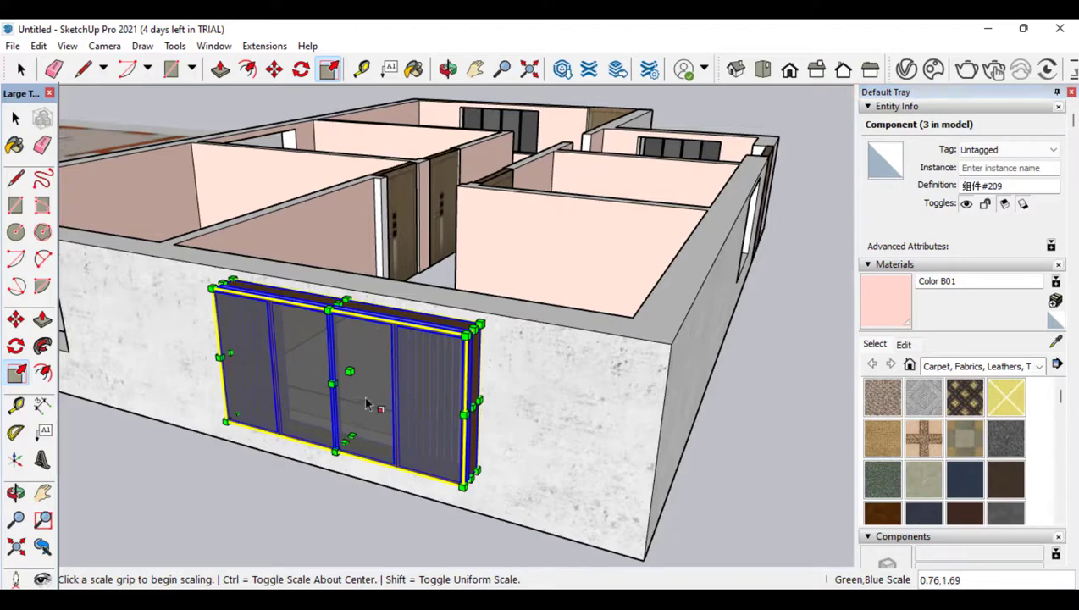
left_click(331, 385)
left_click(386, 407)
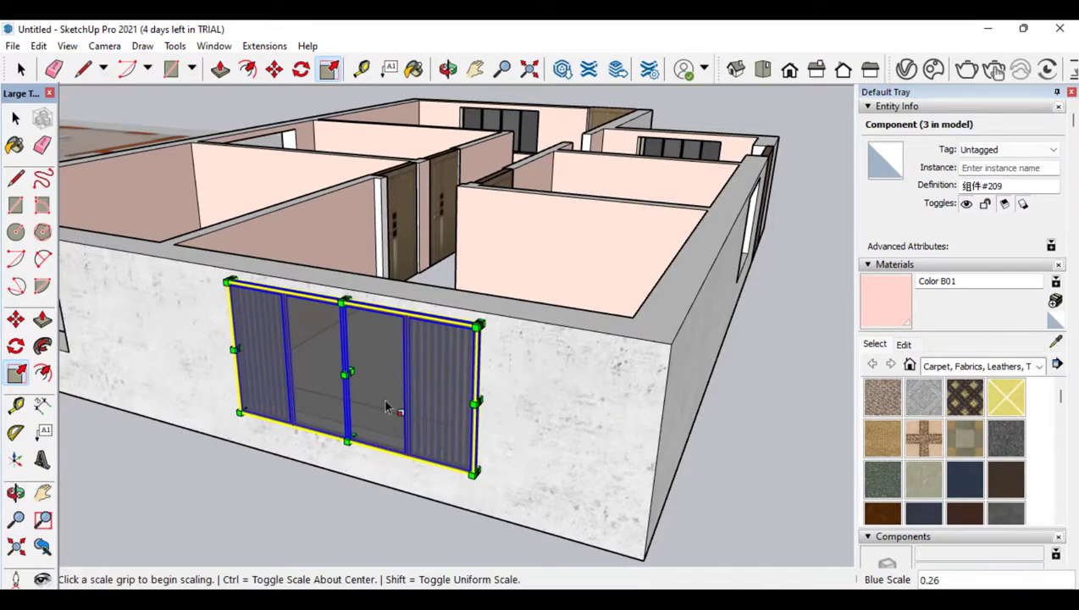
Move the scaled window out of the corner room's opening so it stands clear in front of the end wall
left_click(15, 320)
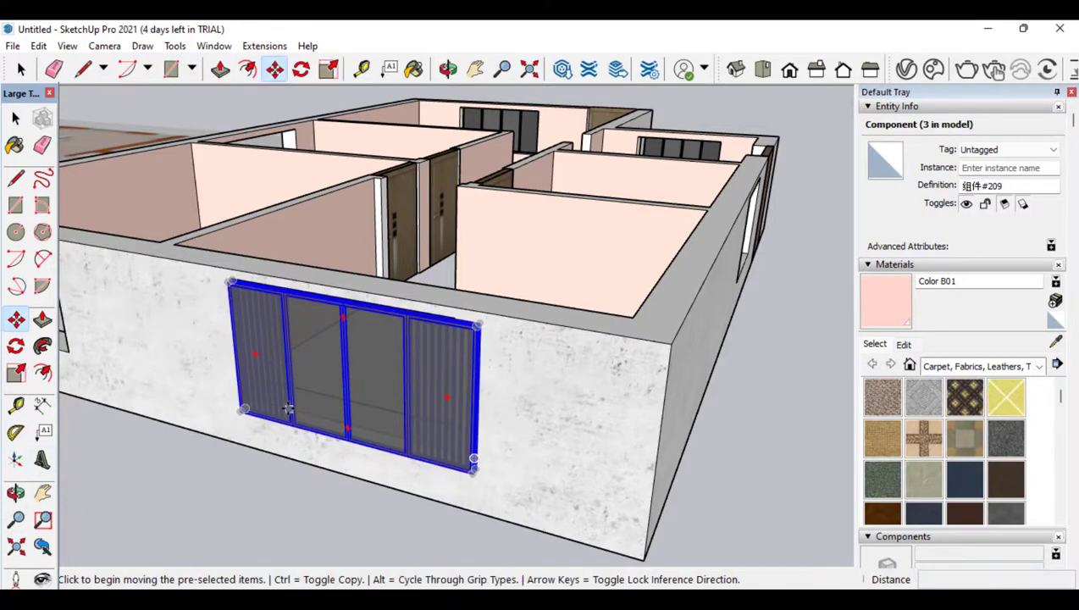
left_click(291, 402)
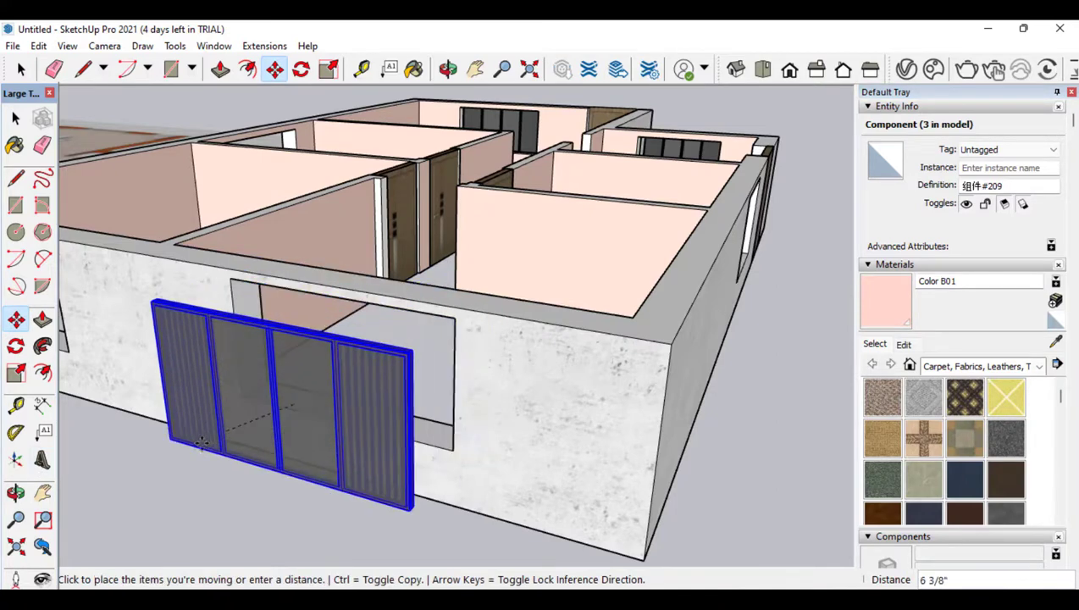
left_click(366, 532)
left_click(382, 526)
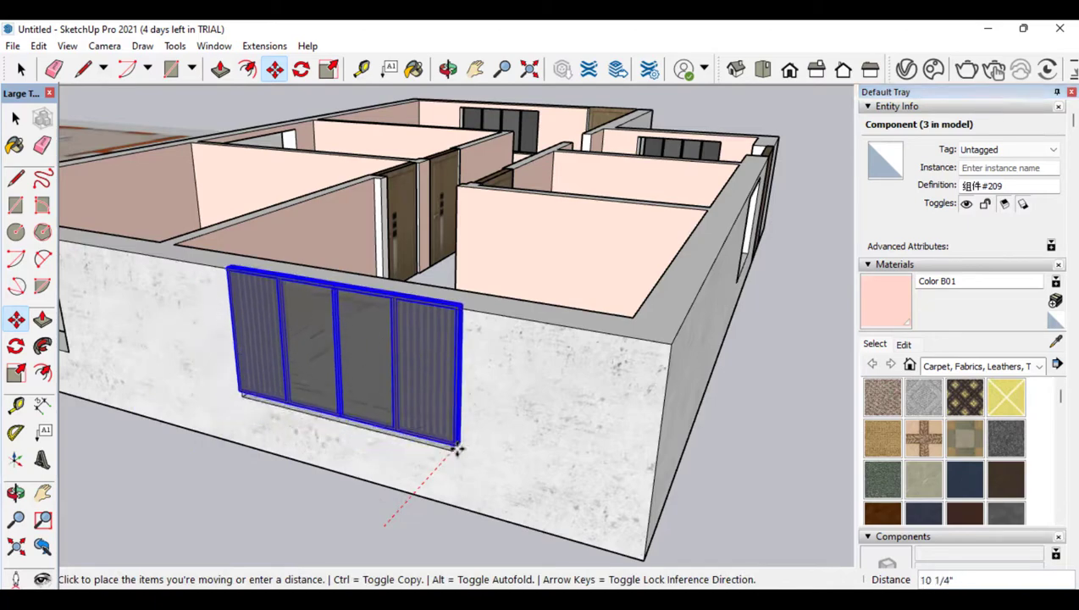
Move the window about 1' 3 1/8" along the end wall to the lower corner of the opening nearest the house corner
left_click(16, 494)
left_click_drag(298, 445, 223, 467)
scroll(339, 398, "down", 3)
left_click_drag(385, 407, 439, 365)
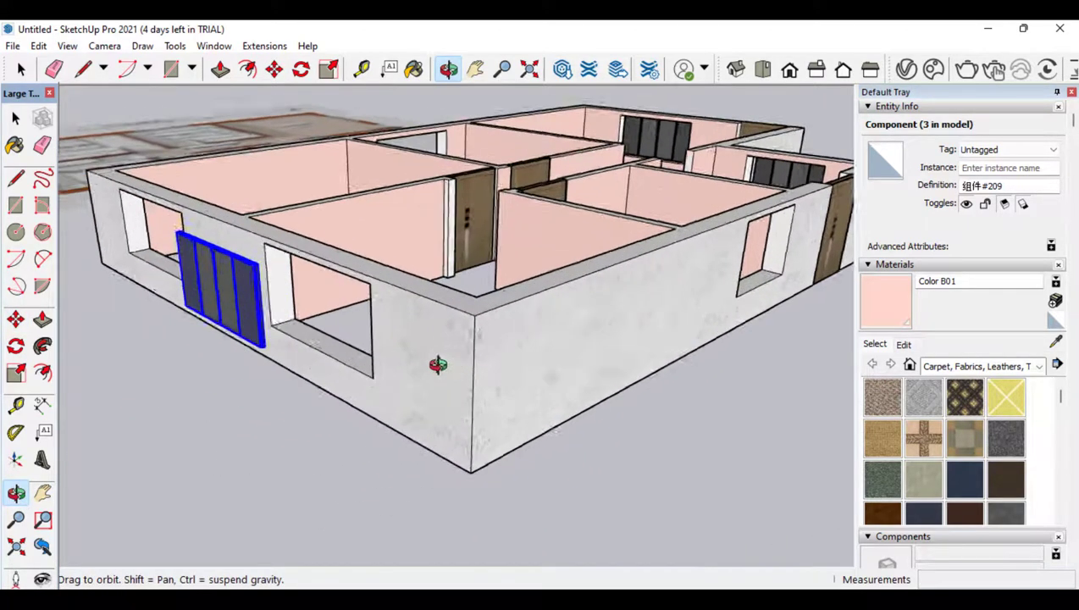
scroll(438, 364, "up", 3)
left_click_drag(316, 364, 376, 349)
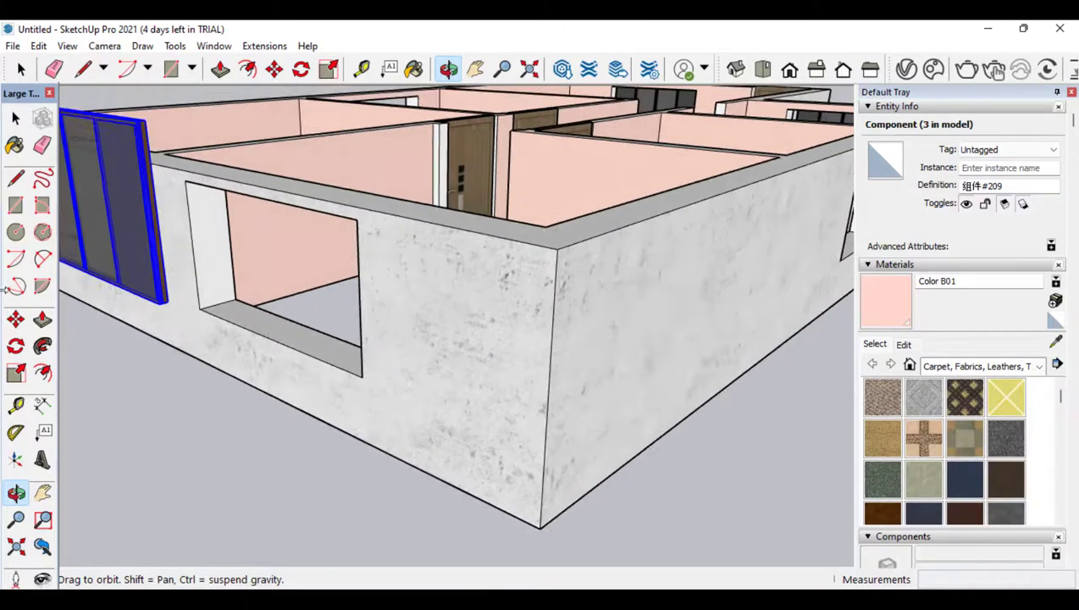
left_click(14, 322)
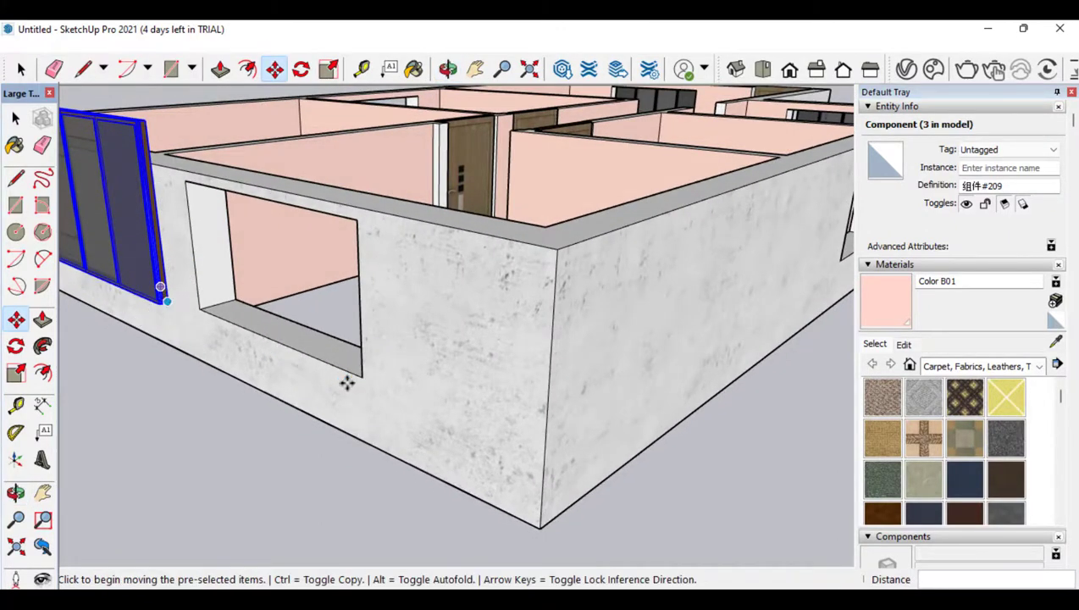
left_click(347, 383)
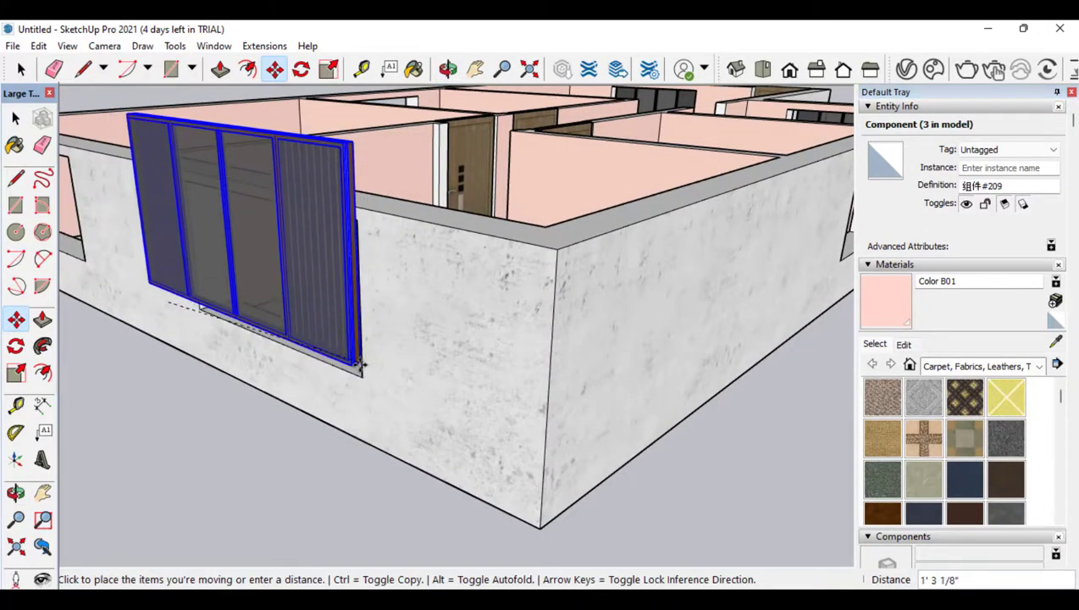
left_click(360, 364)
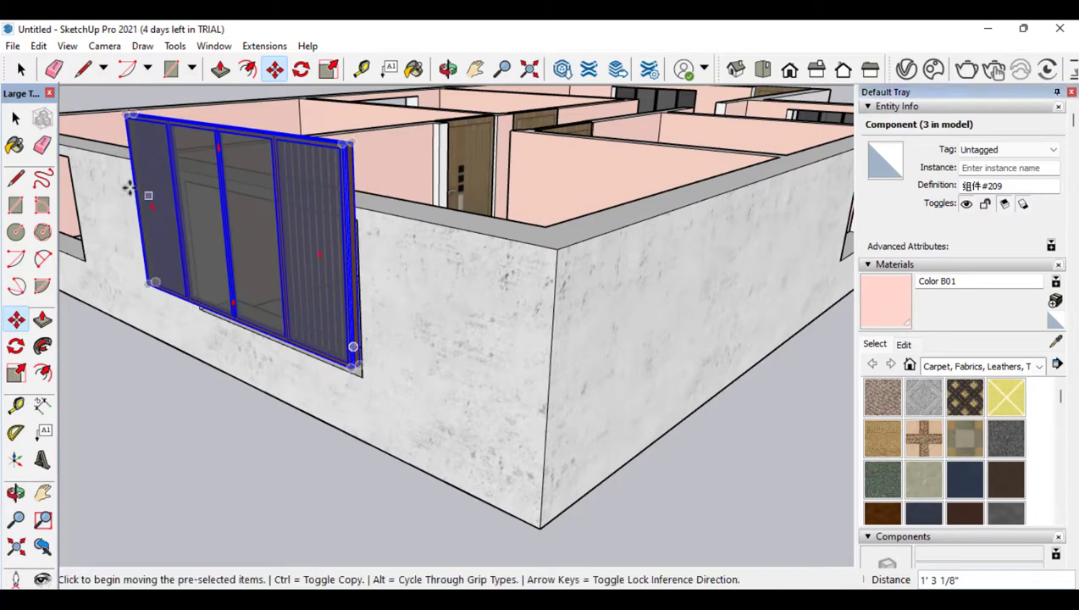
left_click(16, 374)
left_click(346, 144)
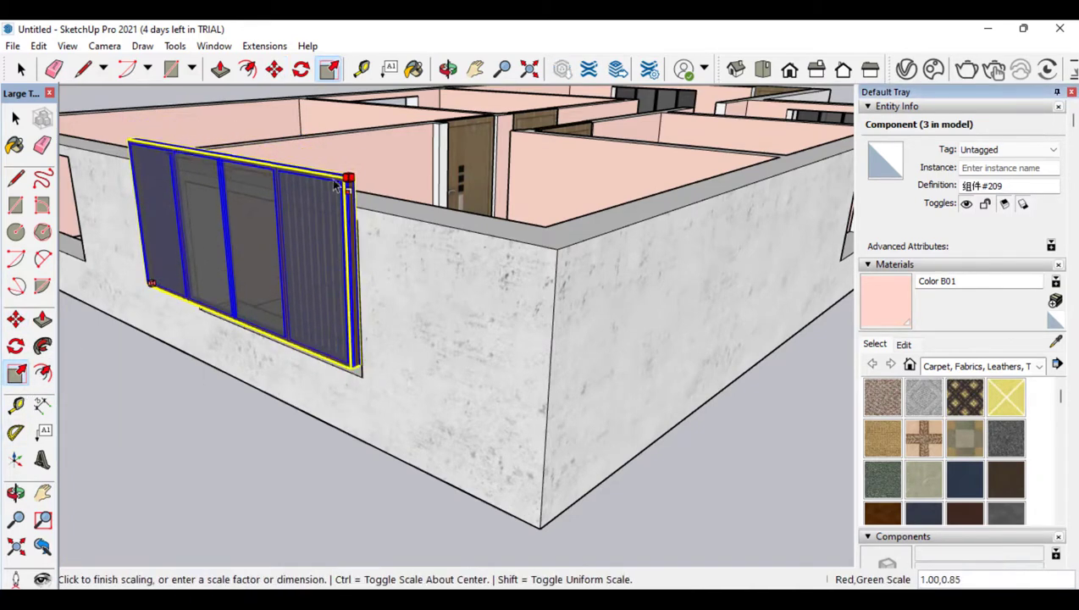
left_click(178, 293)
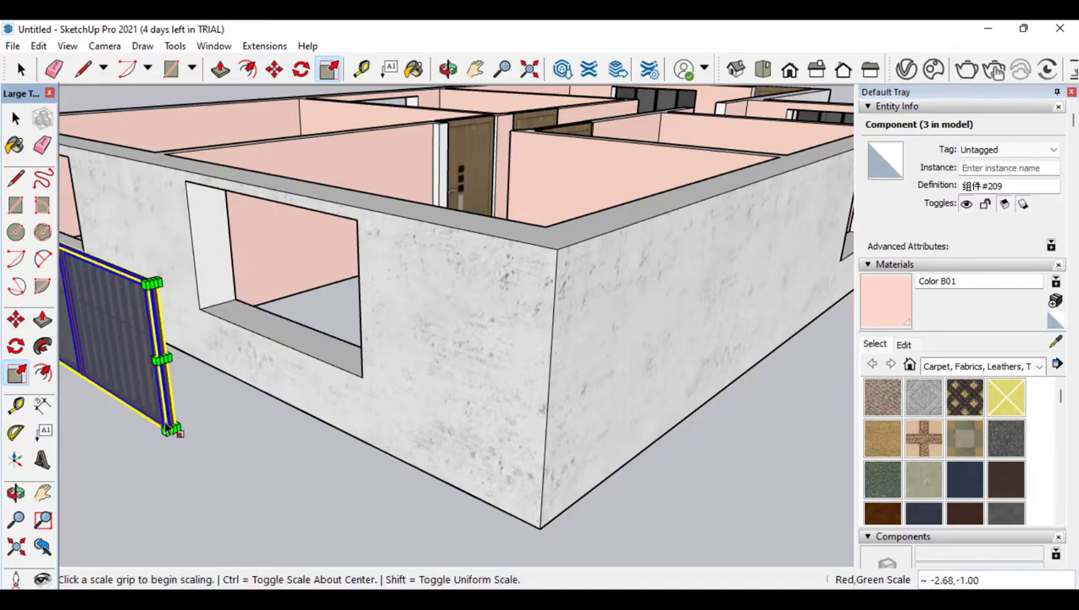
scroll(368, 290, "down", 5)
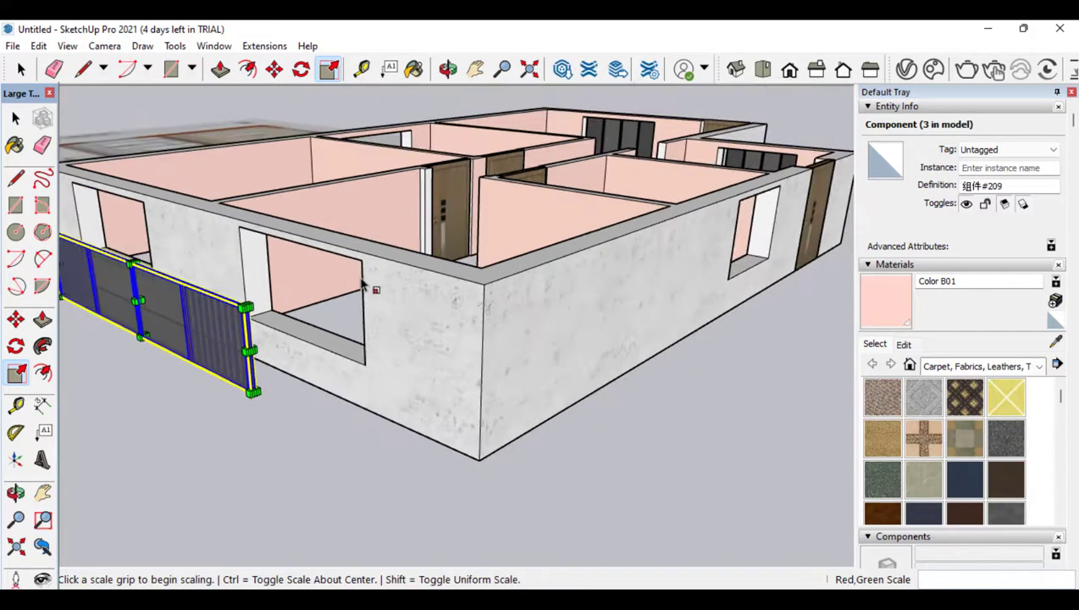
key("ctrl+z")
Scale the corner room's window down by factors of 0.57 in width and 0.50 in height
scroll(349, 259, "up", 4)
scroll(377, 255, "up", 4)
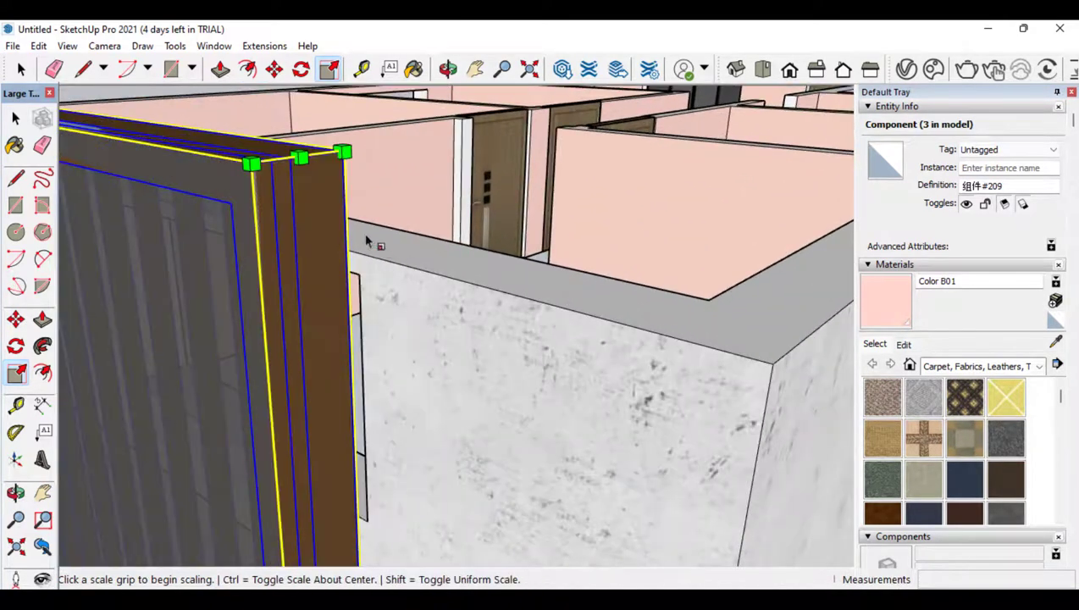
left_click(298, 158)
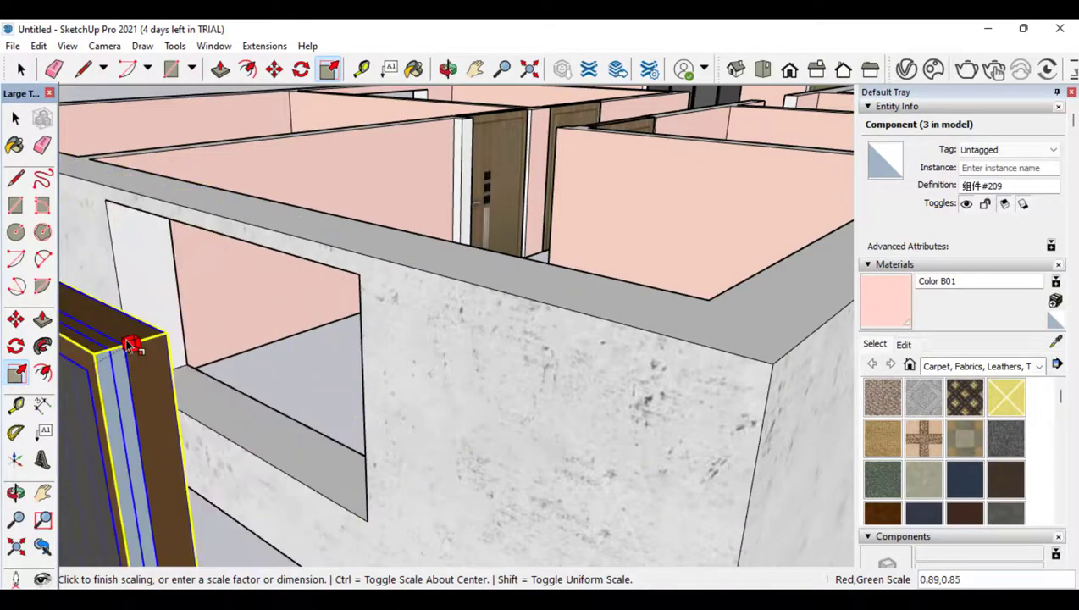
scroll(550, 301, "down", 3)
scroll(542, 307, "down", 1)
left_click(363, 355)
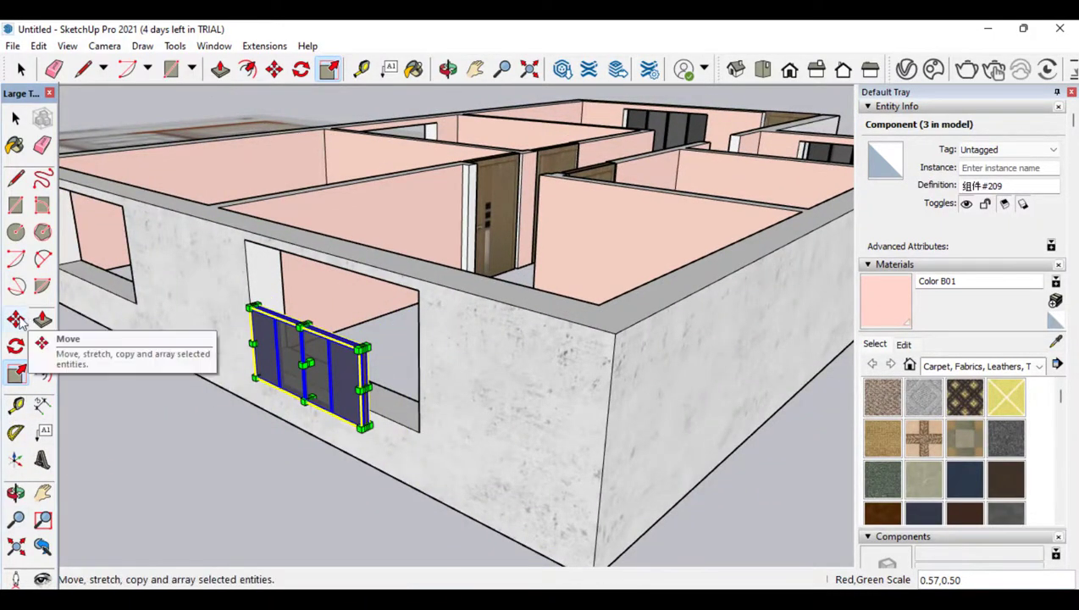
Move the reduced window about 1 5/8" up in front of the corner room's opening
left_click(15, 319)
left_click(301, 352)
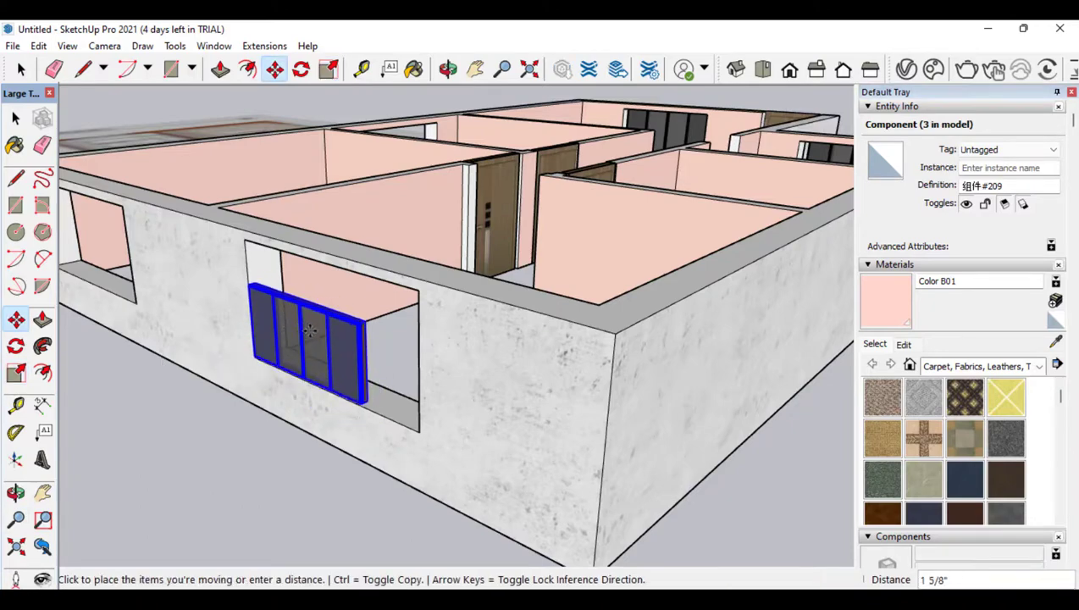
left_click(312, 332)
Move the window by its lower corner onto the sill of the corner room's opening, near the end closest to the house corner
key("o")
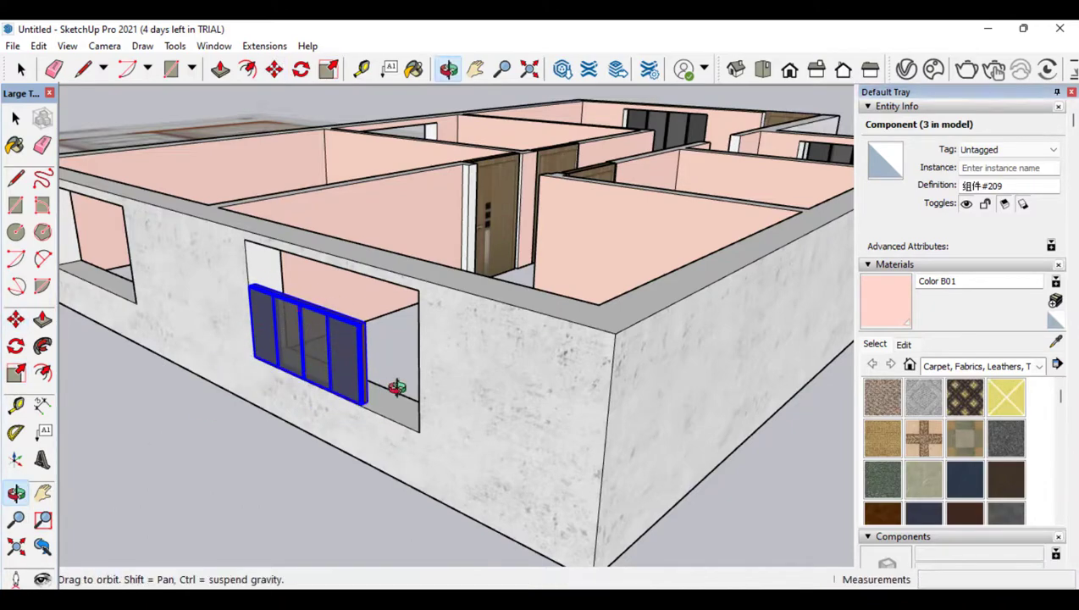
left_click_drag(393, 393, 337, 397)
scroll(103, 254, "up", 5)
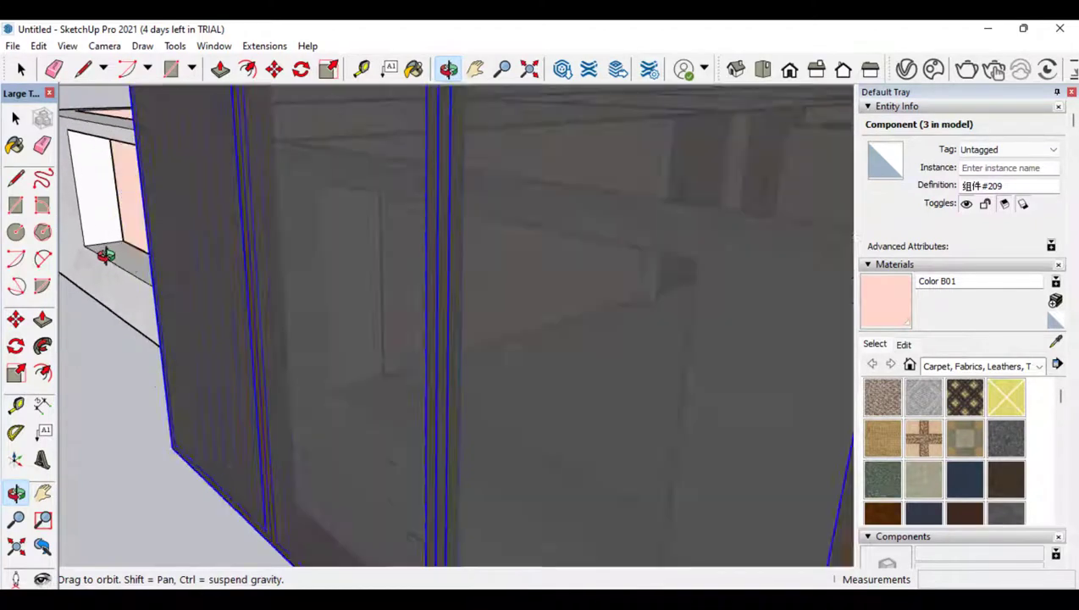
scroll(83, 196, "down", 3)
key("m")
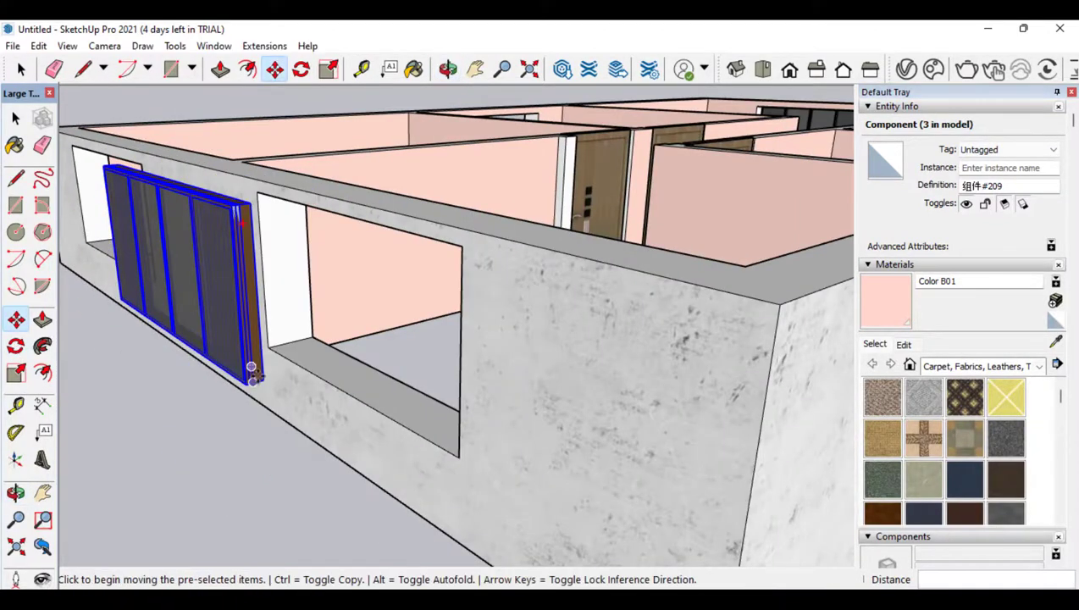
left_click(258, 383)
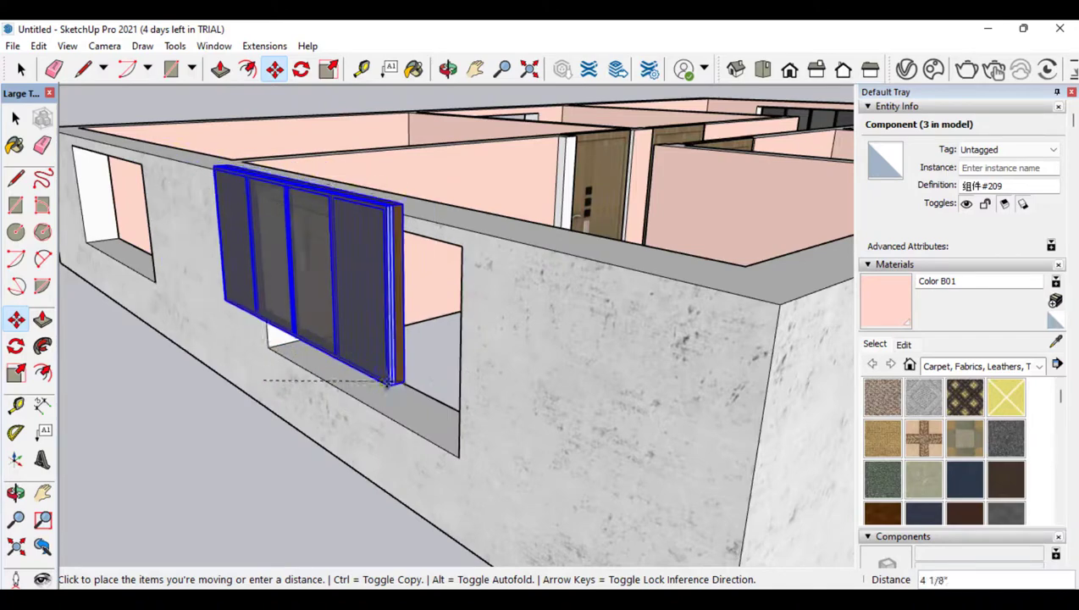
left_click(451, 430)
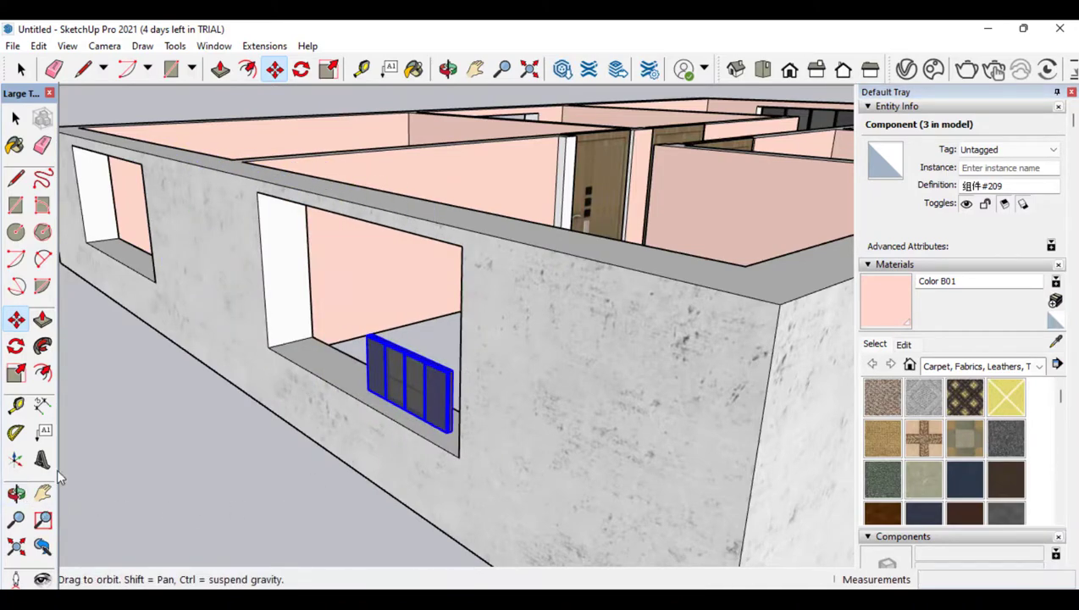
Scale the window by 2.50 in width and 0.37 in depth, extending it along the sill to the opening's far side
left_click(16, 492)
left_click_drag(169, 483, 360, 407)
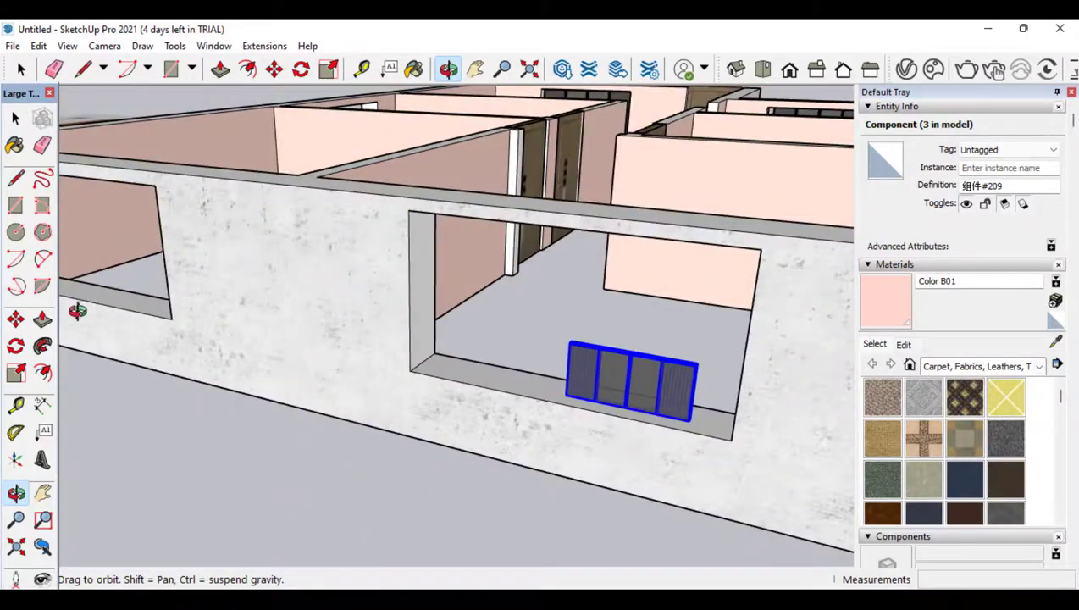
left_click(567, 370)
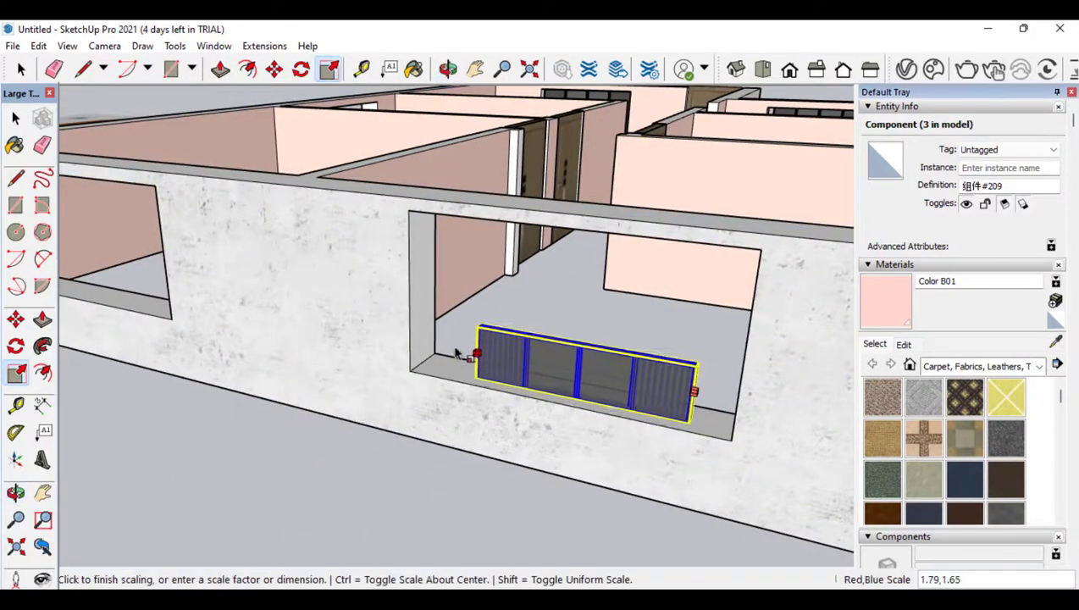
left_click(412, 340)
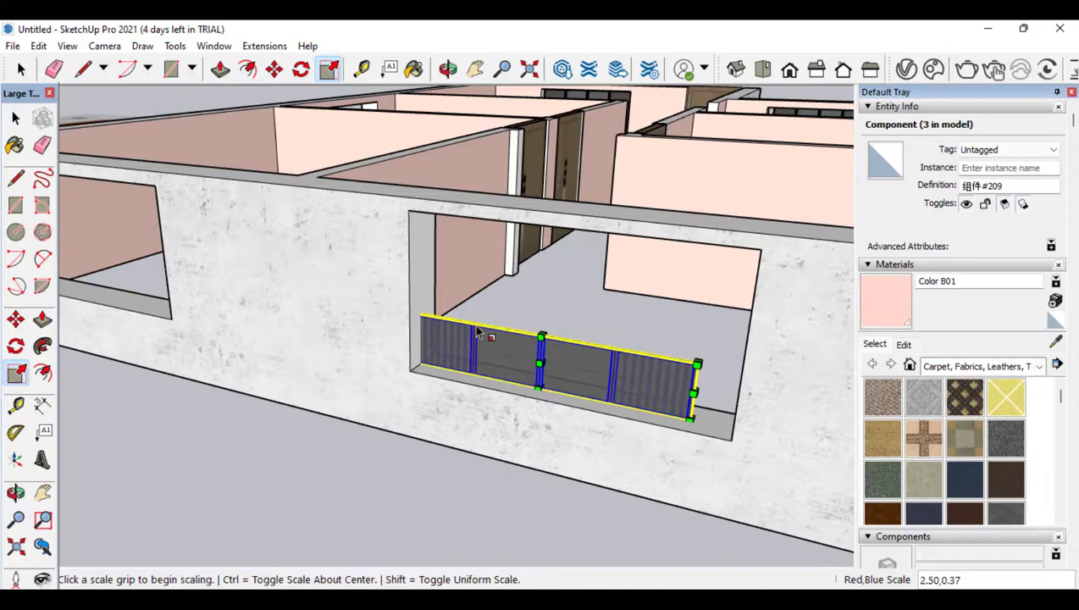
Stretch the window to the opening's top and both side edges, scaling about 3.07 in height, then 1.13 and 0.96 in width
left_click(549, 340)
left_click(562, 229)
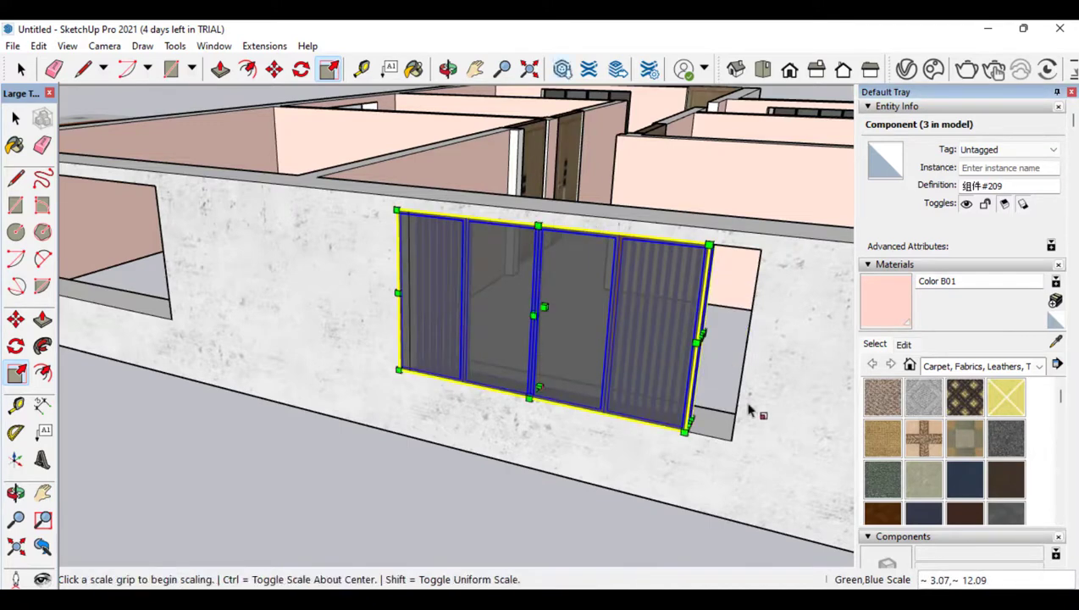
left_click(696, 346)
left_click(747, 354)
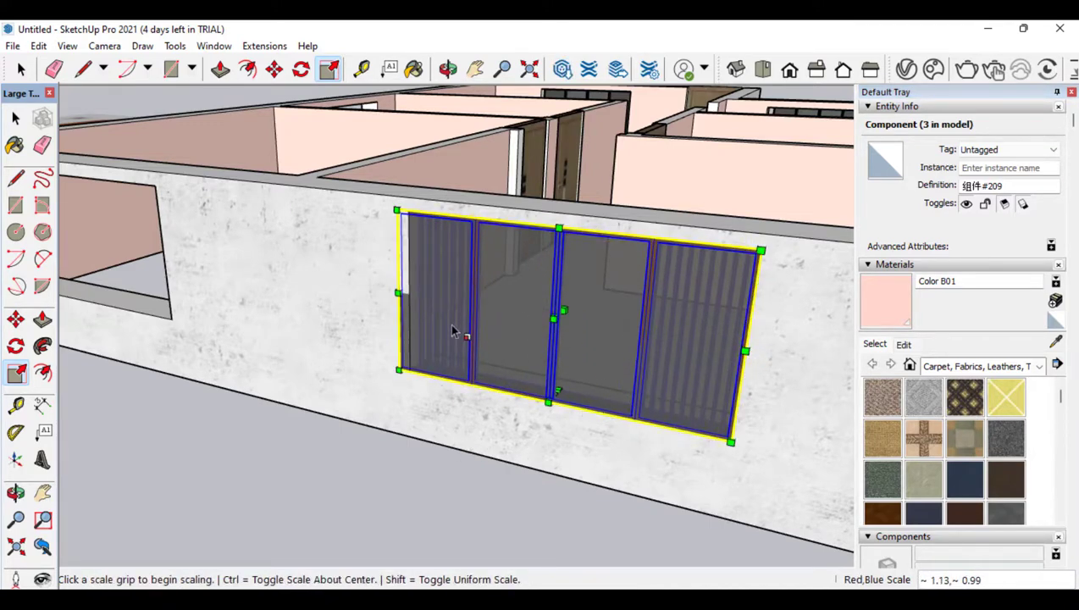
left_click(404, 302)
left_click(411, 297)
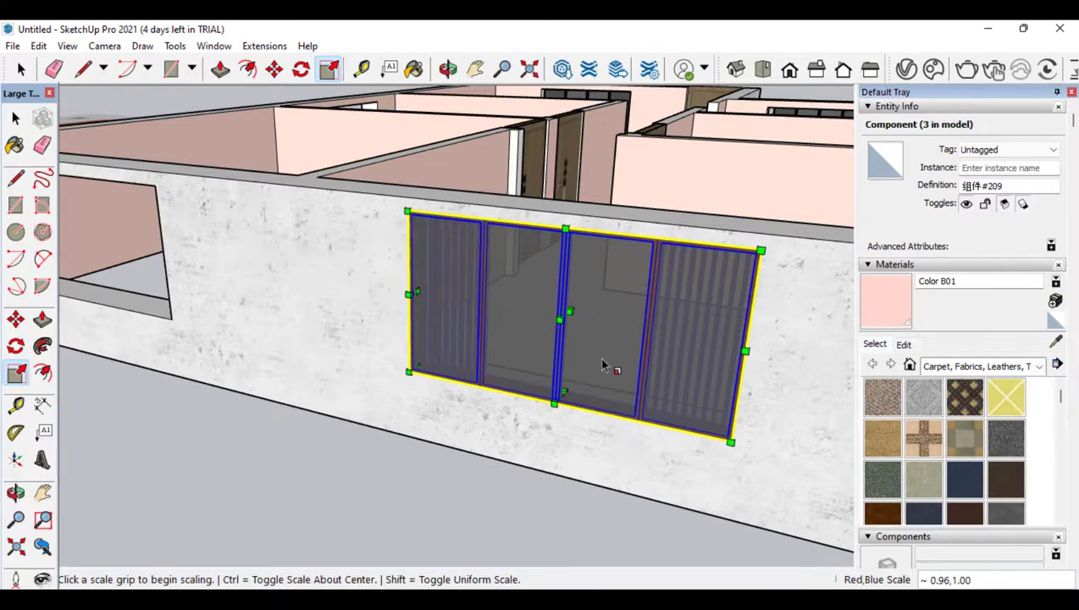
Paste a copy of the window into the other opening in the same end wall, placed at its lower corner
key("ctrl+v")
scroll(595, 401, "down", 5)
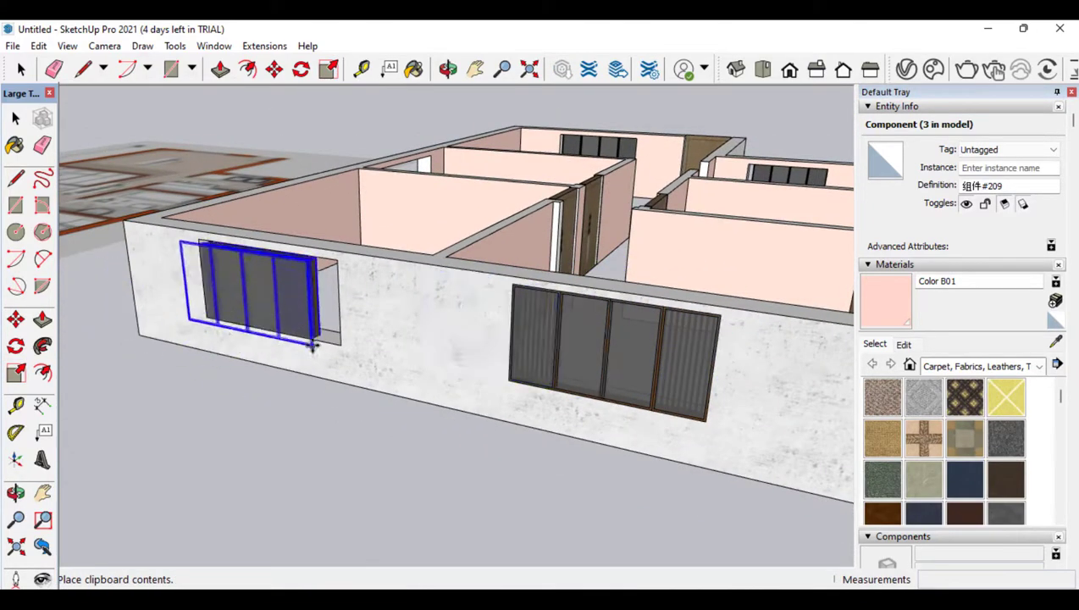
left_click(341, 340)
key("m")
scroll(202, 271, "up", 5)
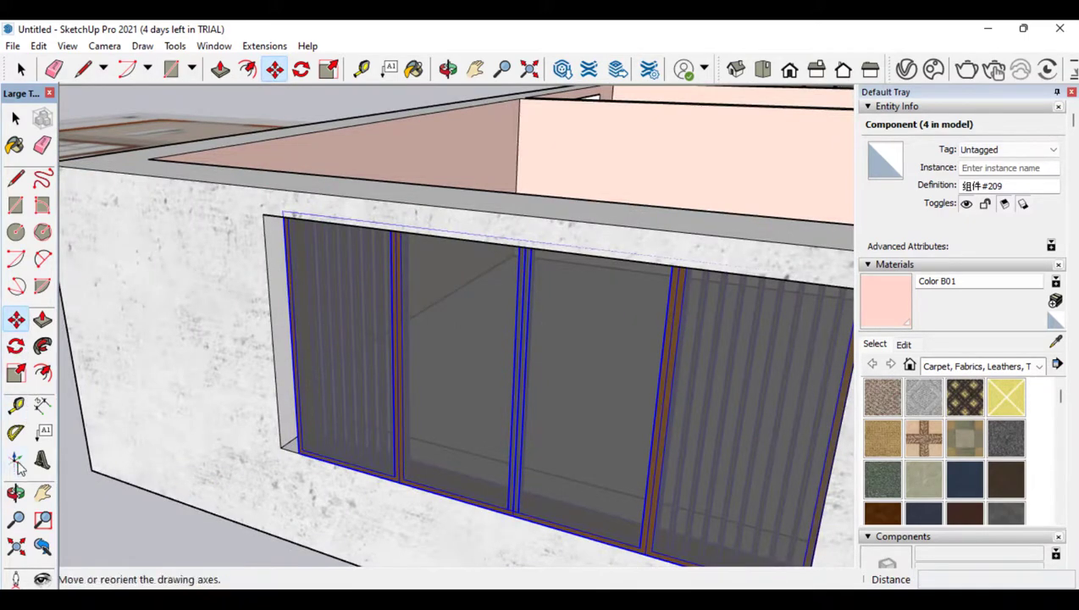
Widen the pasted window to the far side edge of the end wall's second opening
left_click(16, 373)
left_click_drag(292, 340, 263, 333)
scroll(197, 314, "down", 5)
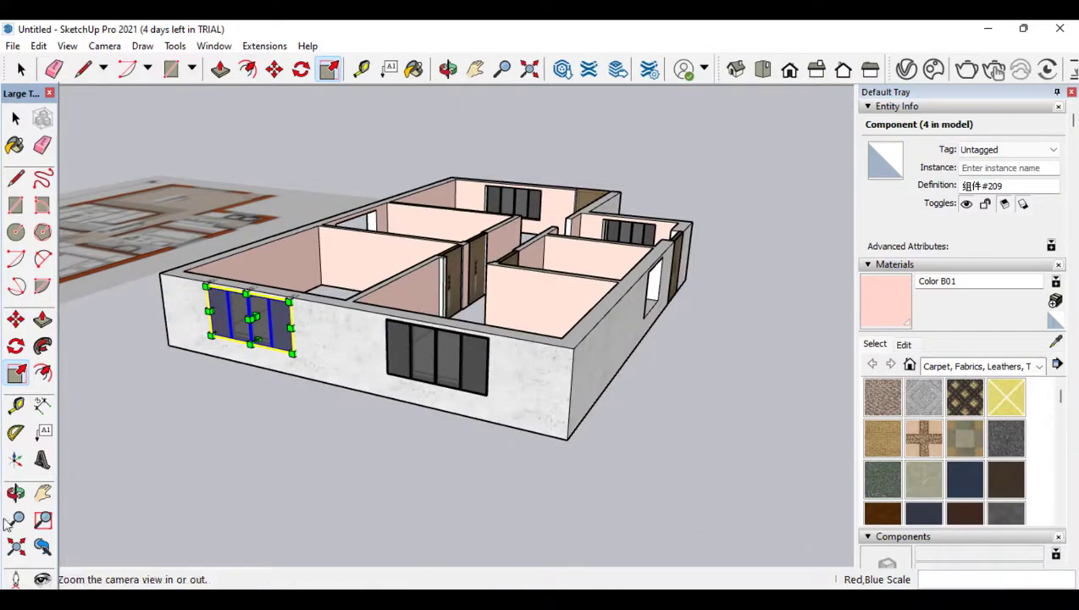
Paste another window copy in front of the empty opening in the long side wall
left_click(15, 493)
left_click_drag(526, 398, 791, 355)
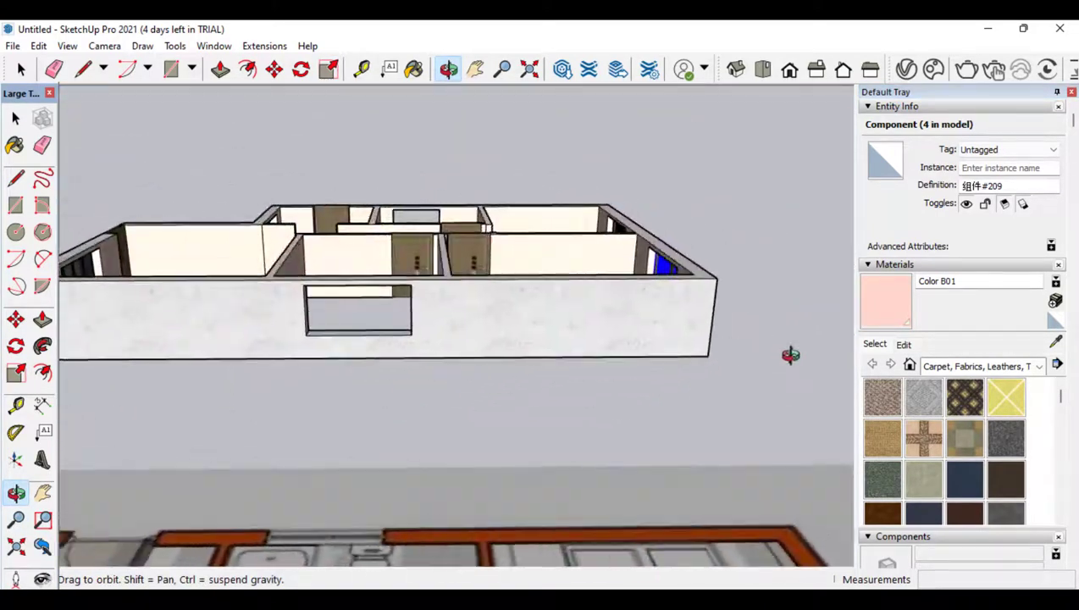
key("ctrl+v")
left_click(386, 384)
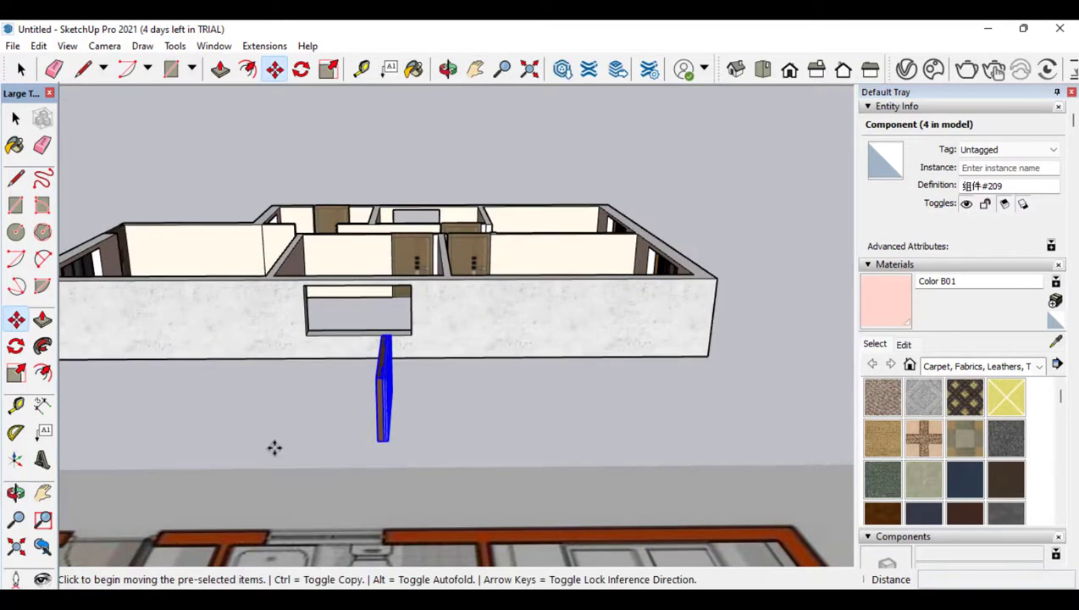
left_click(26, 356)
left_click(268, 458)
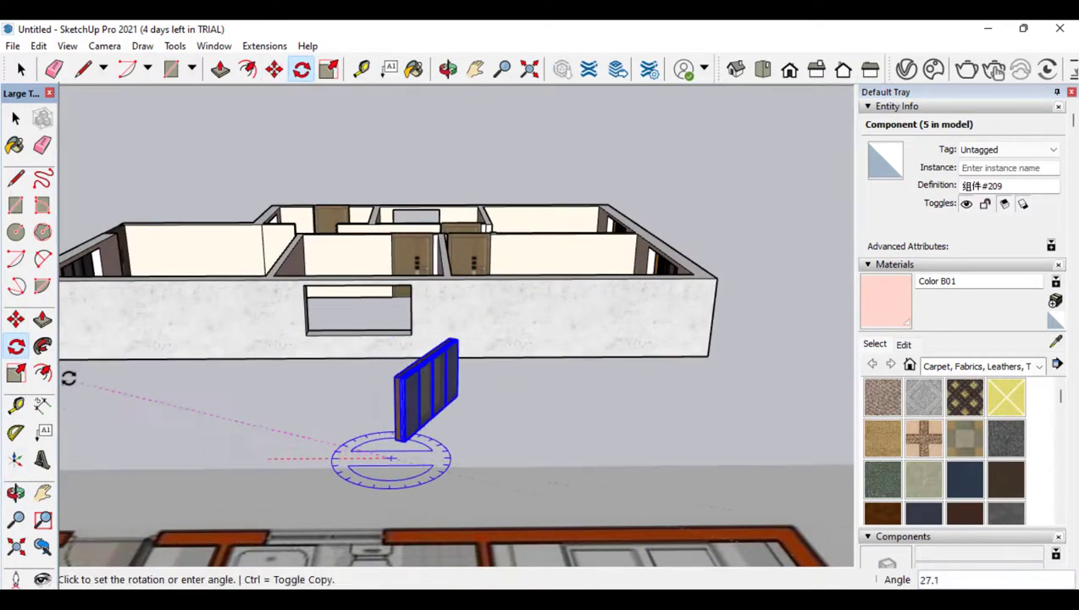
left_click(393, 257)
key("ctrl+z")
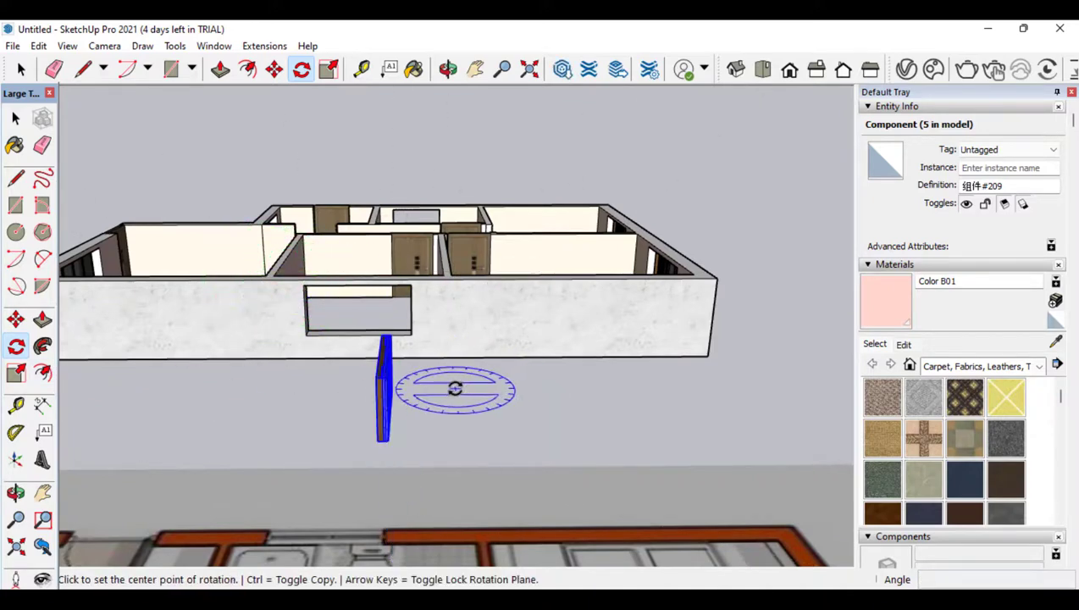
Rotate the pasted window 90° so it lies parallel to the long side wall
left_click(389, 412)
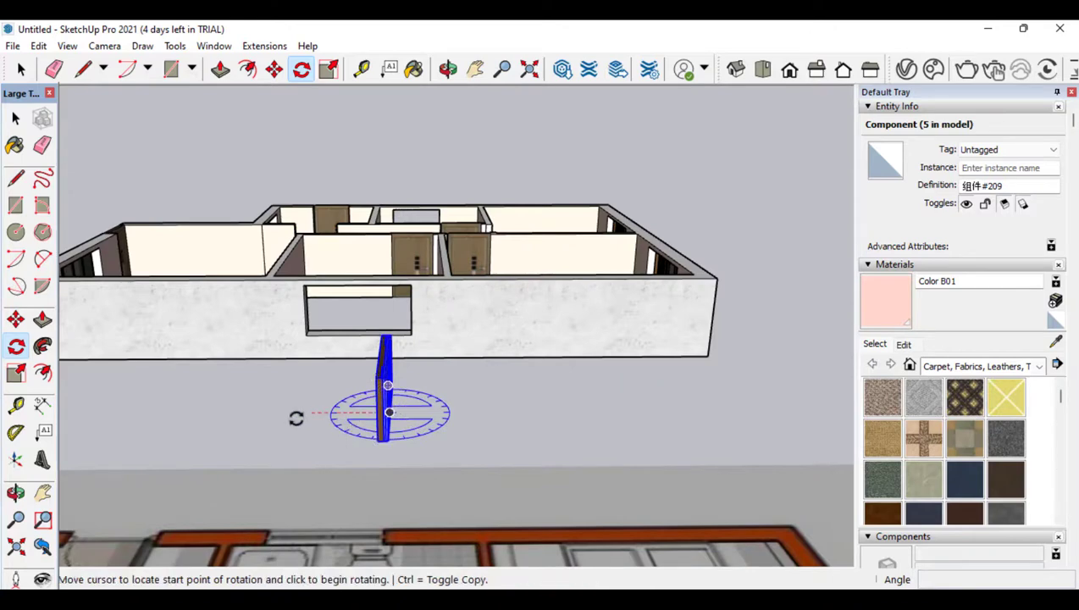
left_click(295, 413)
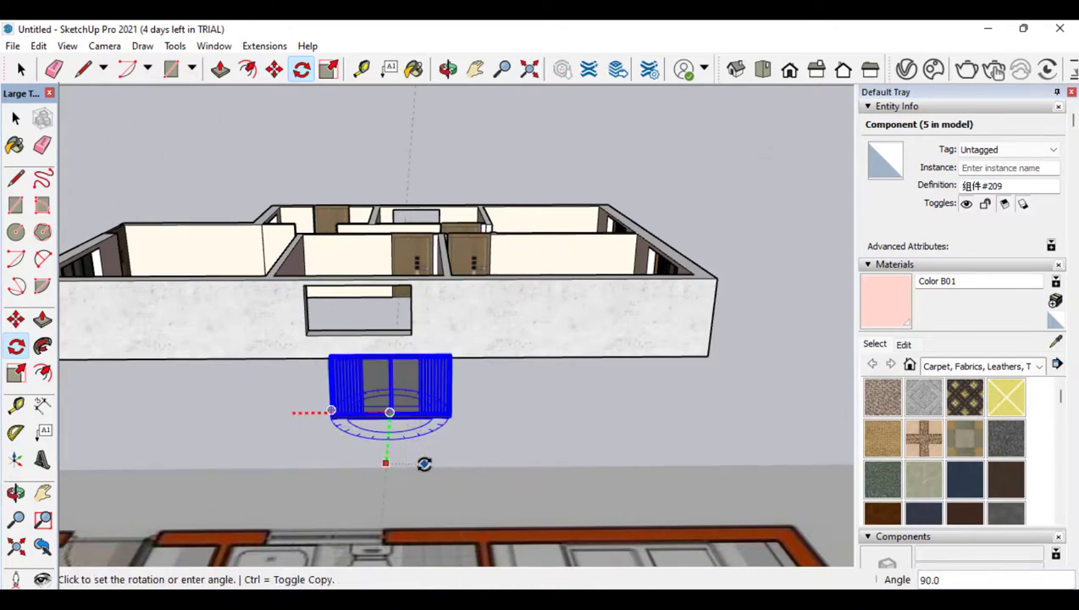
left_click(424, 465)
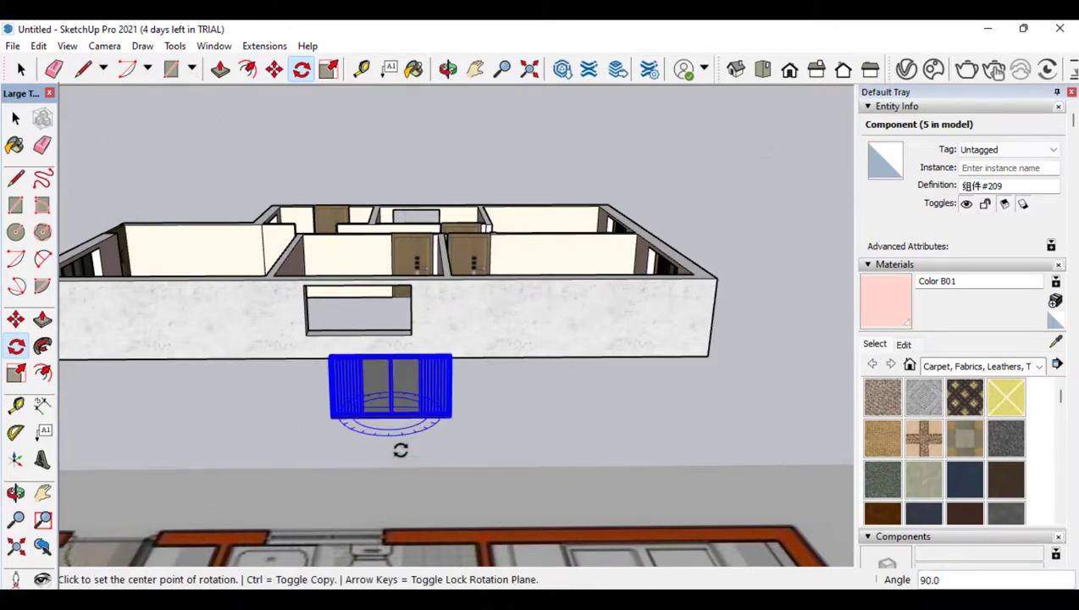
Move the rotated window about 3' 7" onto the lower edge of the long side wall's opening
left_click(16, 318)
left_click(420, 413)
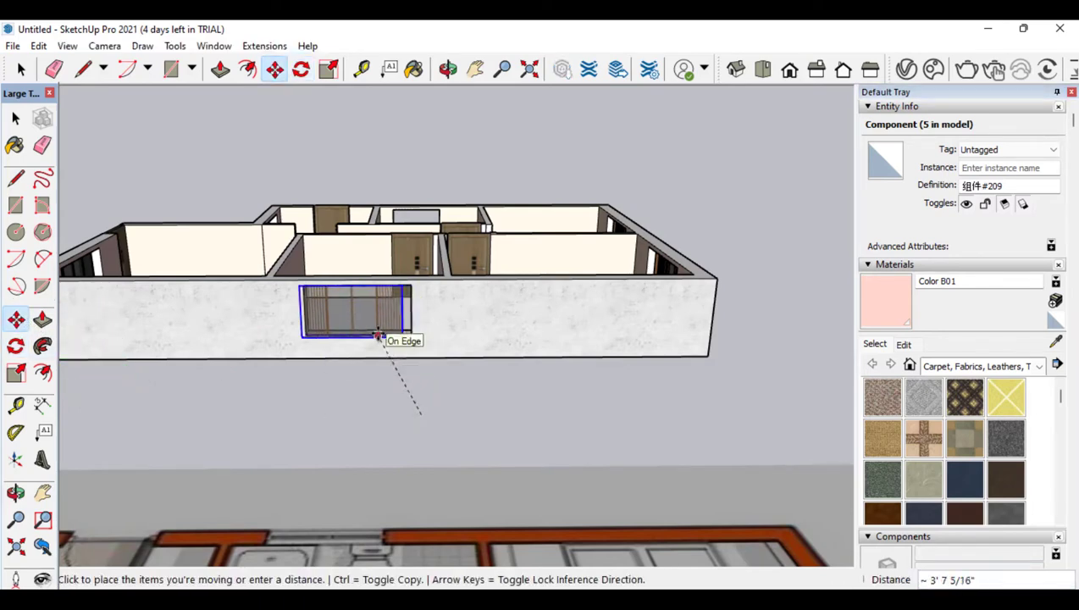
left_click(384, 335)
Scale the window at its lower edge and both sides to fill the long side wall's opening, widening one side by about 1.04
scroll(378, 316, "up", 5)
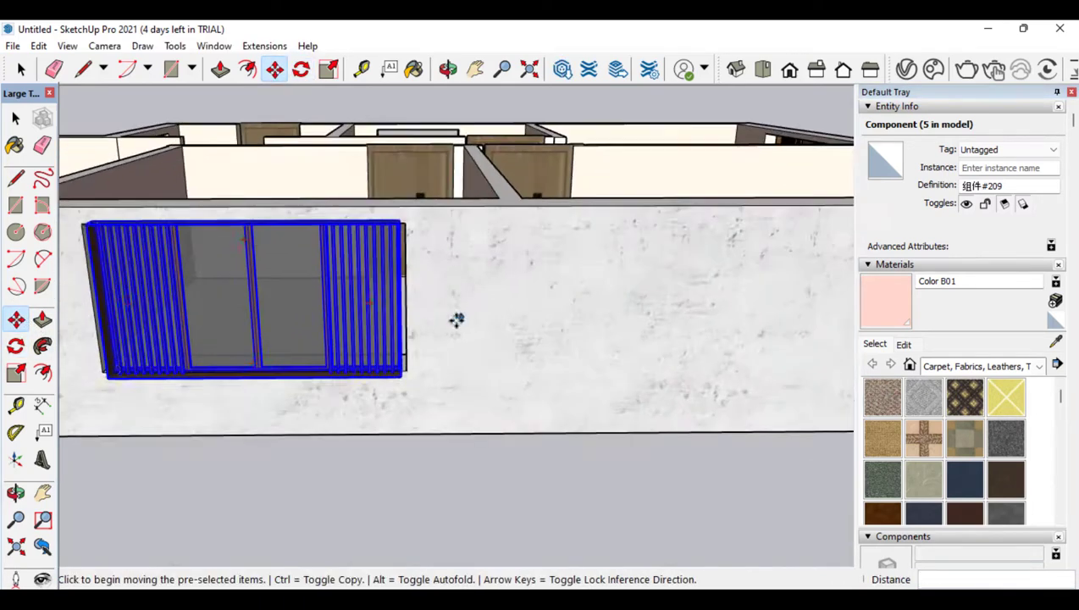
key("s")
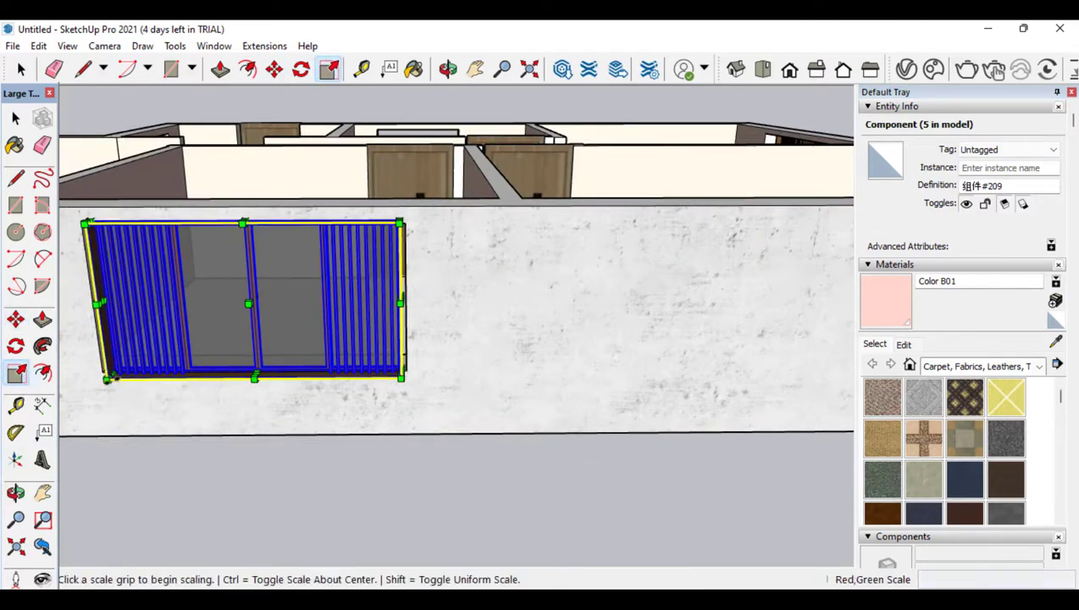
left_click(254, 383)
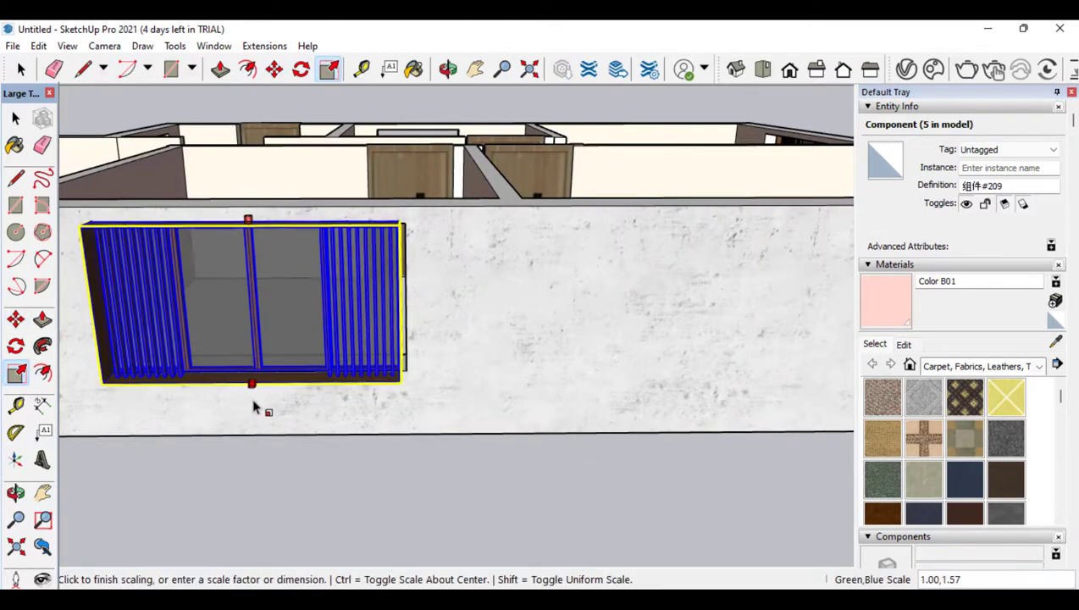
left_click(255, 374)
left_click(94, 299)
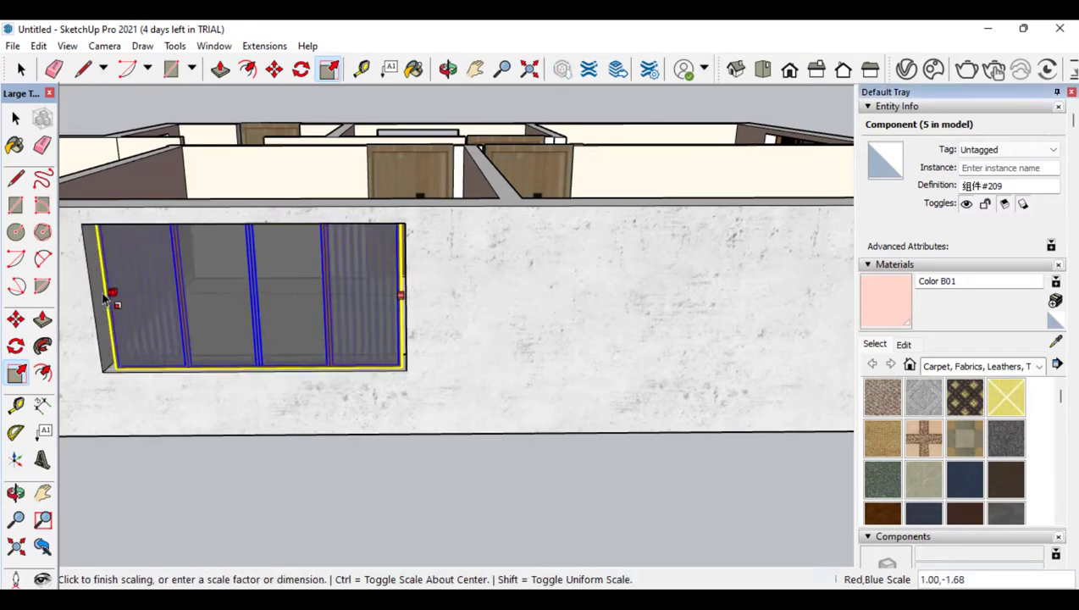
left_click(94, 297)
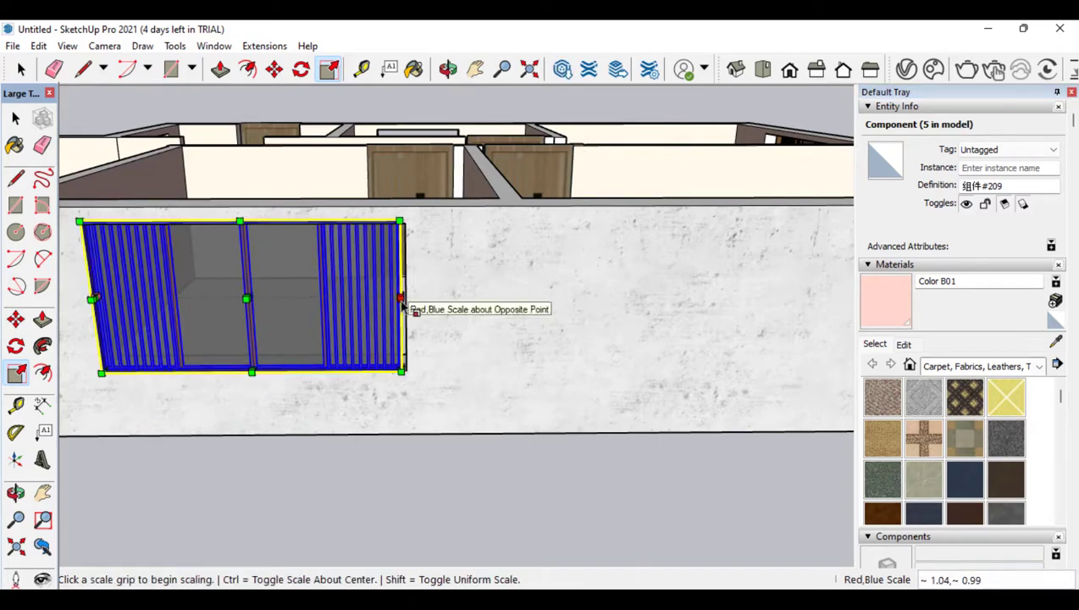
left_click(403, 296)
left_click(406, 296)
scroll(527, 394, "down", 2)
scroll(532, 394, "down", 3)
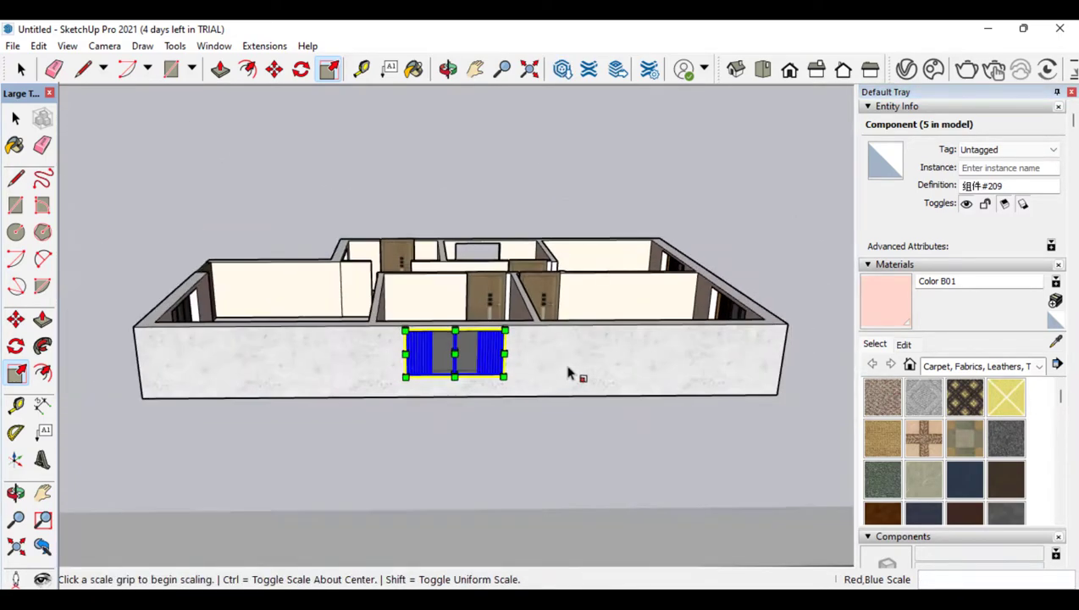
Paste another window copy near the remaining empty opening in the opposite long wall
scroll(505, 259, "up", 5)
scroll(453, 252, "up", 1)
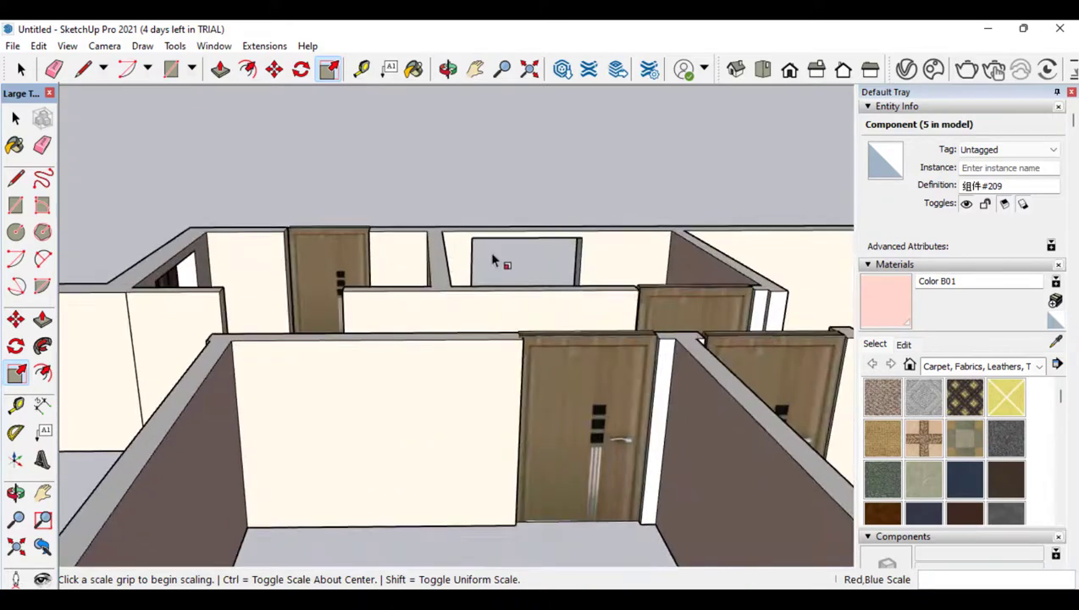
key("ctrl+v")
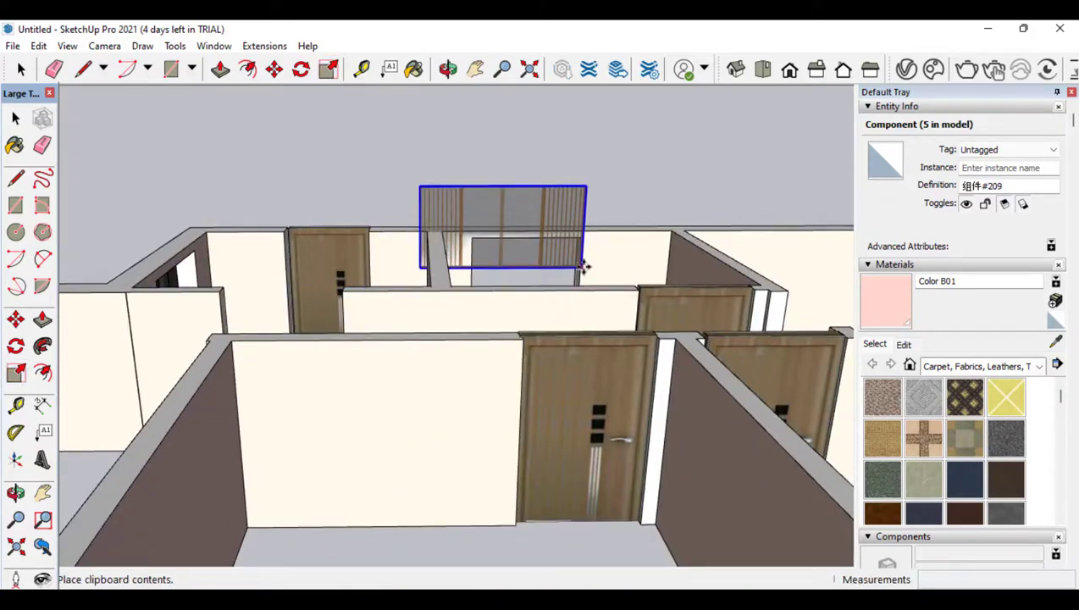
left_click(584, 267)
Move the pasted window about 2' 6 3/4" to the outer side of the wall, in front of the empty opening beside the exterior door
middle_click_drag(584, 267, 604, 398)
scroll(604, 398, "up", 3)
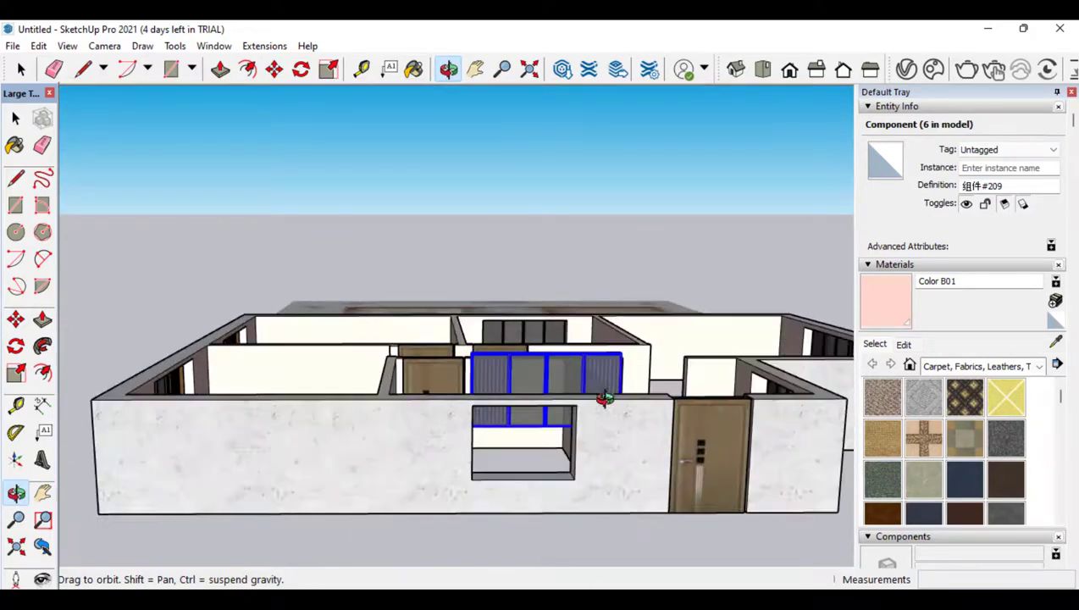
scroll(522, 343, "up", 3)
scroll(509, 385, "down", 6)
middle_click_drag(522, 343, 437, 430)
scroll(508, 403, "up", 4)
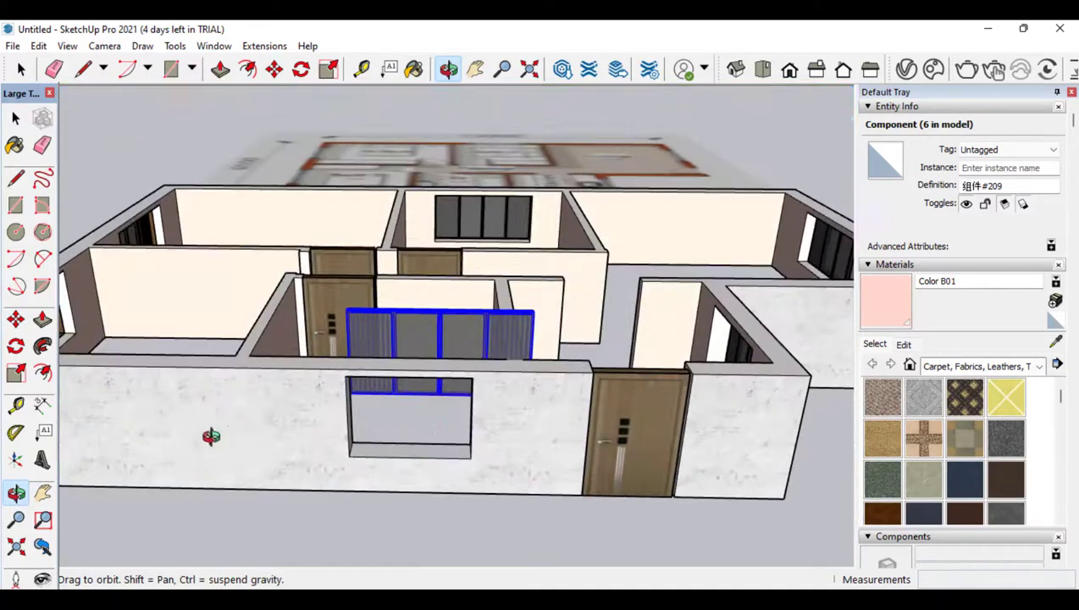
left_click(16, 320)
left_click(483, 343)
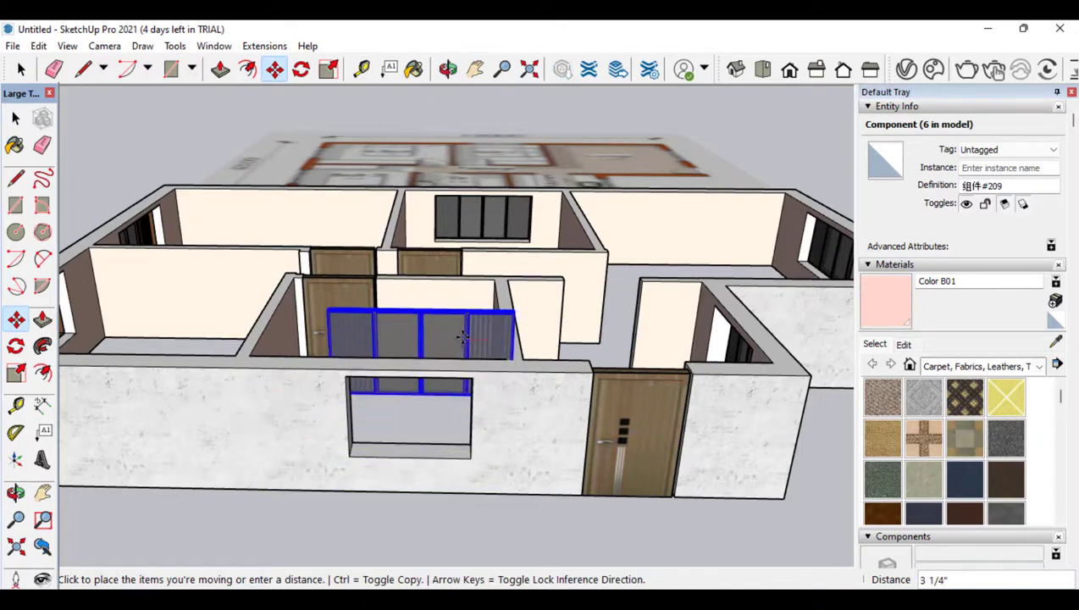
left_click(420, 441)
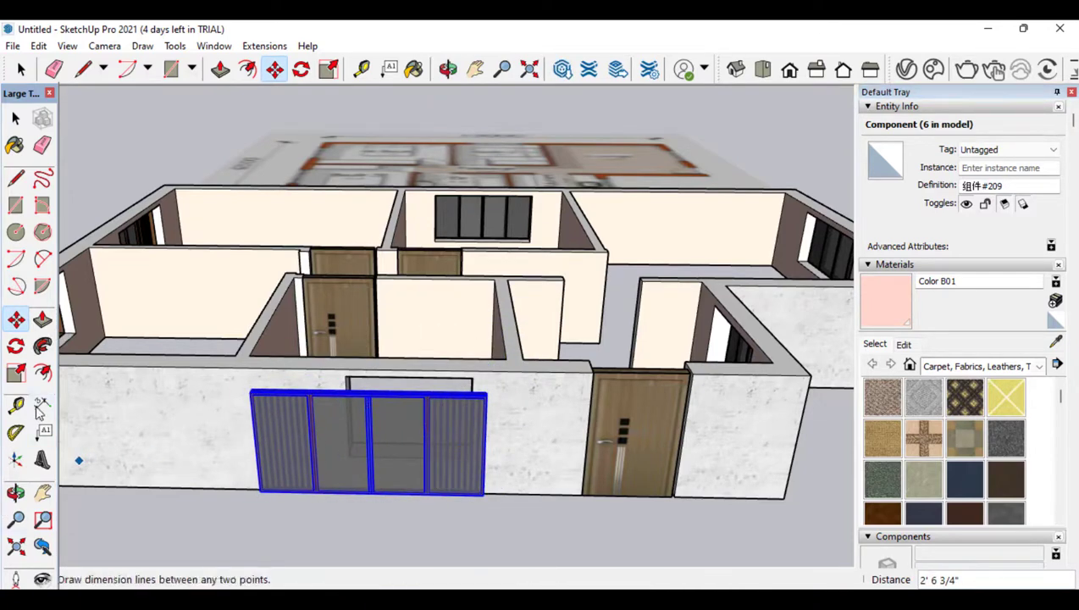
Scale the window down to about 0.35 and move it about 2' 6 7/16" onto the lower edge of the opening
left_click(15, 374)
scroll(479, 404, "up", 3)
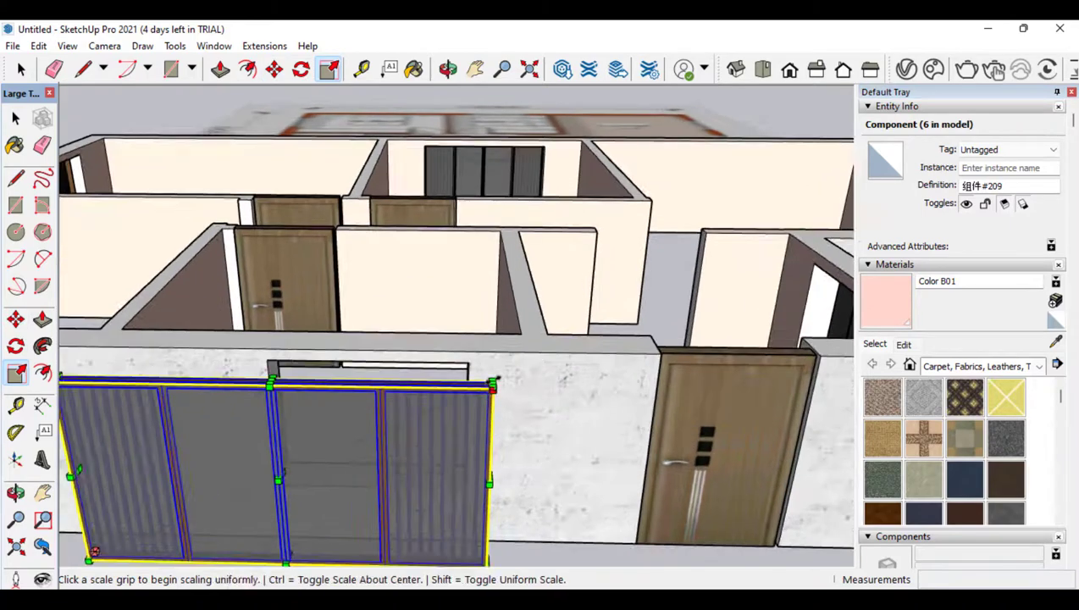
left_click(492, 384)
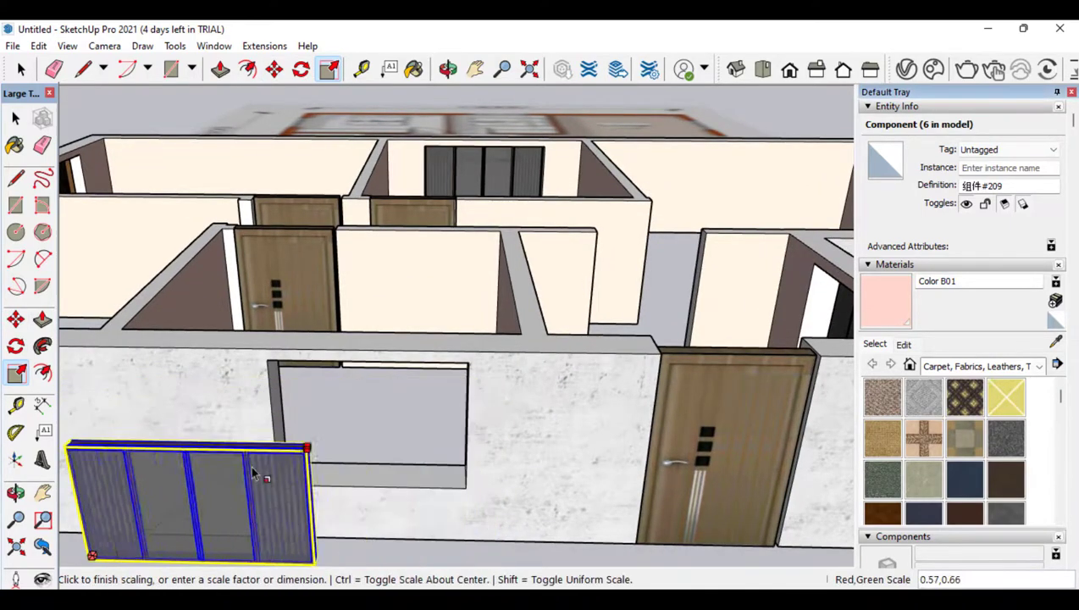
left_click(223, 498)
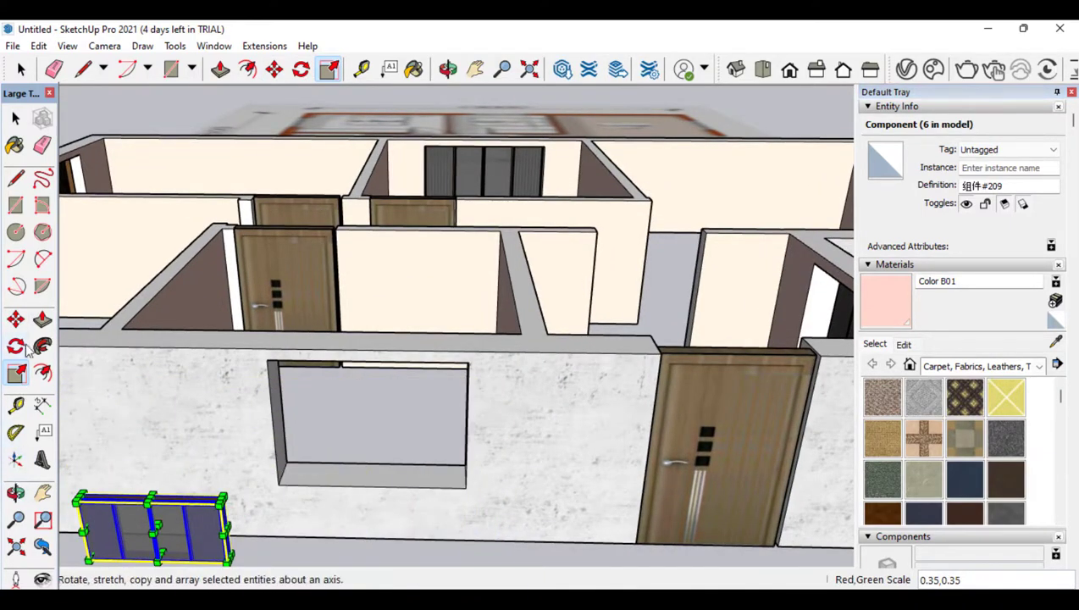
left_click(15, 318)
left_click(197, 552)
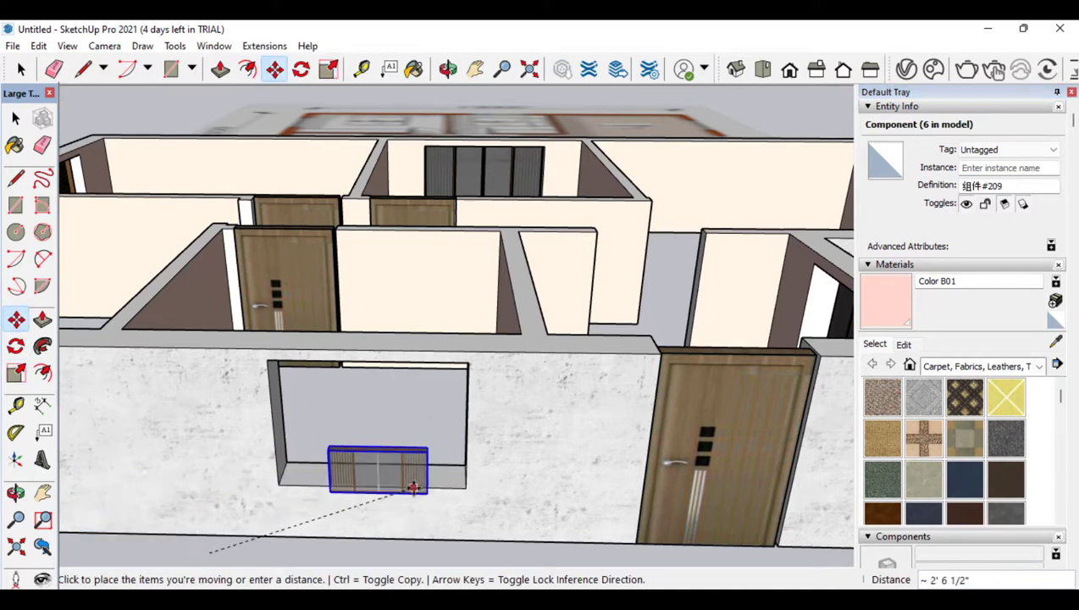
left_click(412, 486)
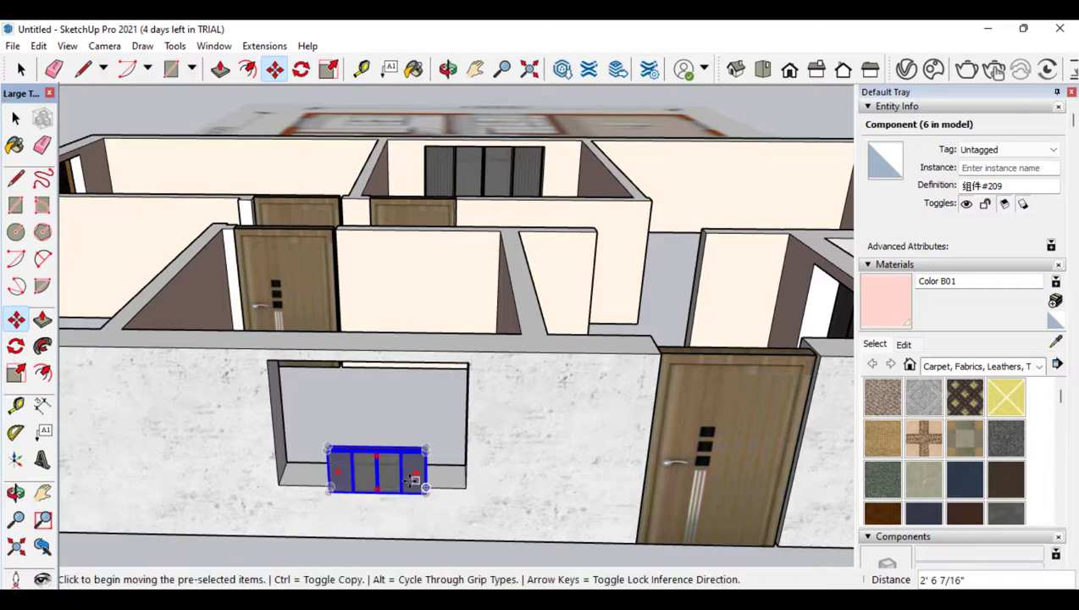
Enlarge the window by about 1.50 toward the opening's side, and stretch its height to the opening's upper edge
scroll(410, 480, "up", 4)
key("s")
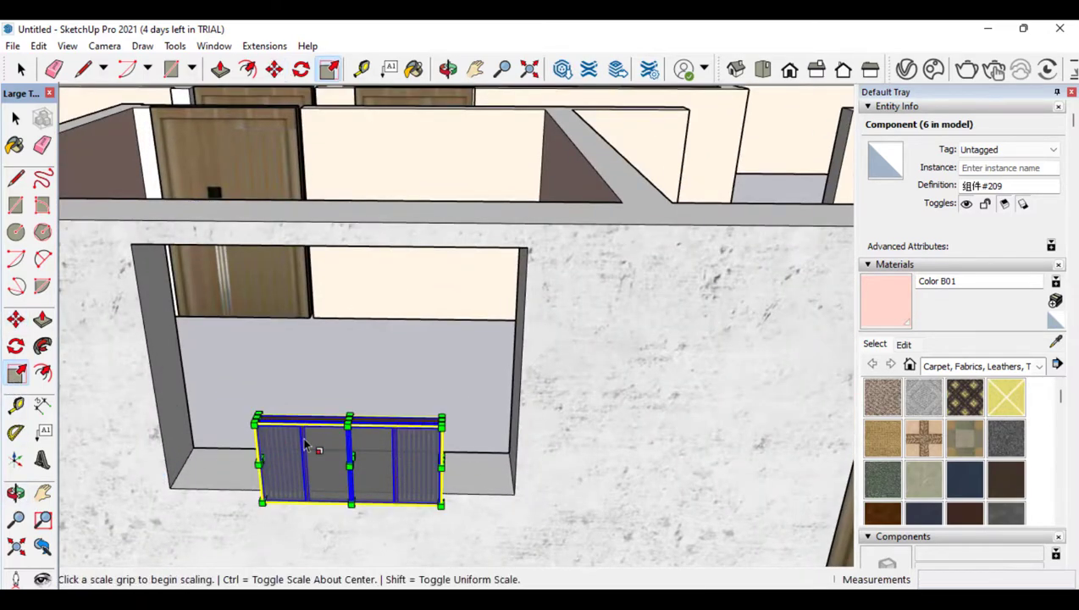
left_click(257, 419)
left_click(193, 317)
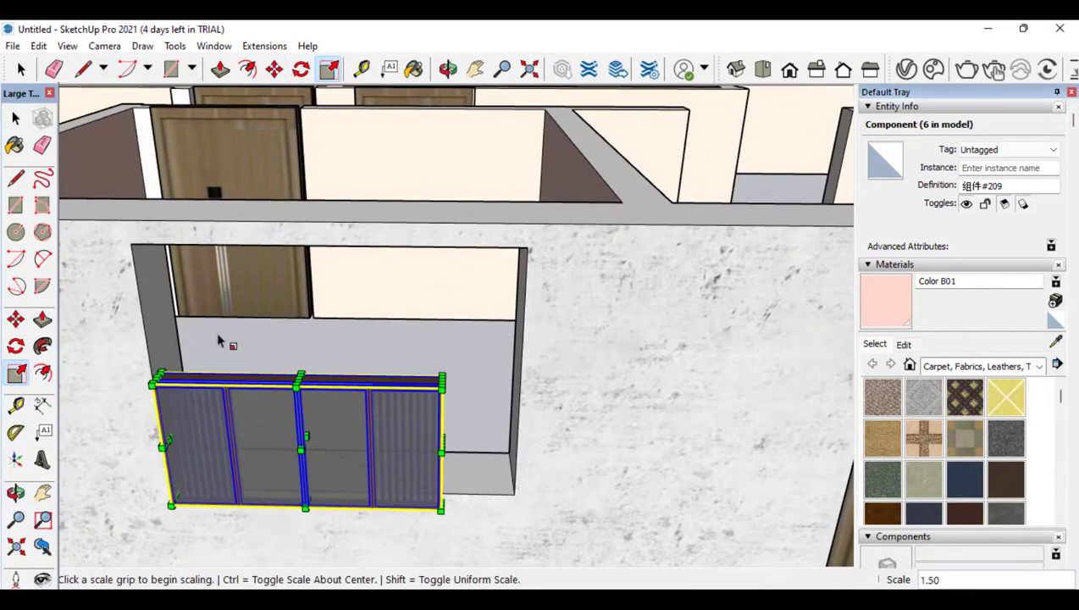
left_click(299, 378)
left_click(342, 296)
Scale the window at both sides and its lower edge so it fills the opening beside the exterior door
left_click(443, 386)
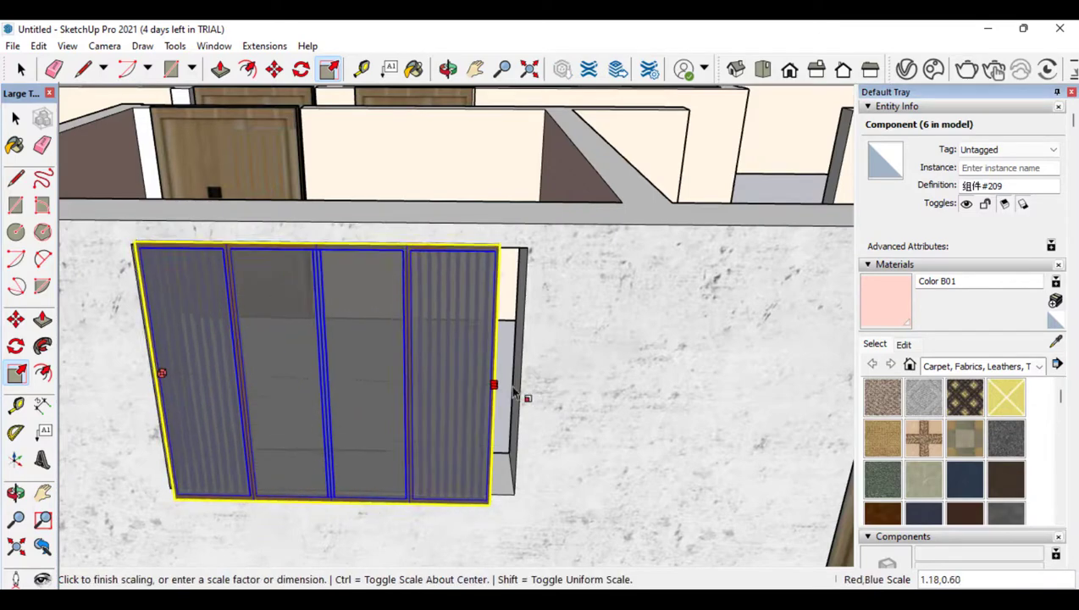
left_click(514, 392)
left_click(350, 503)
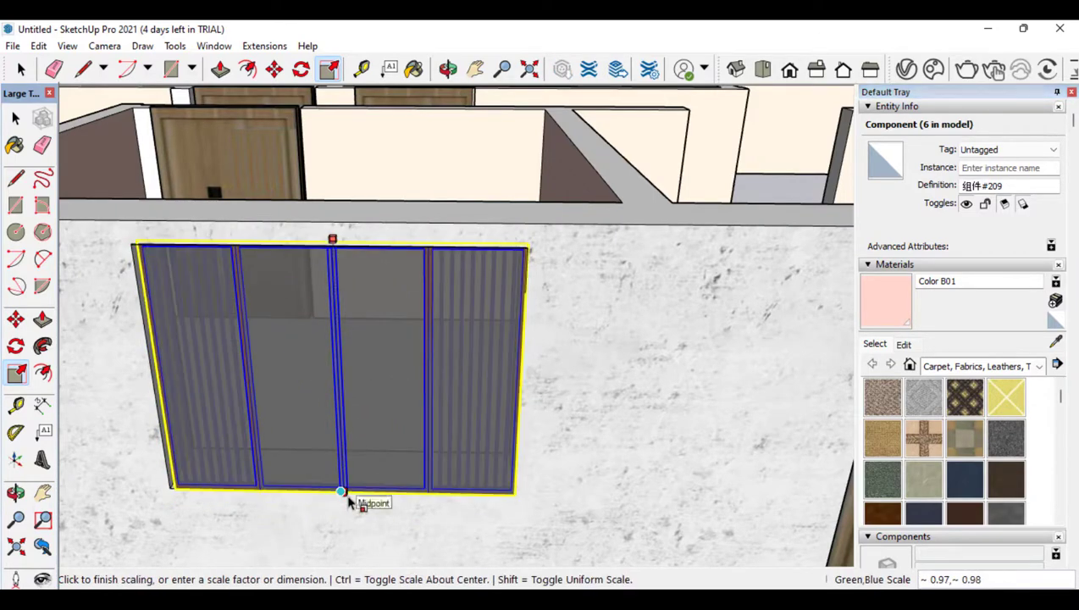
left_click(350, 503)
left_click(156, 377)
left_click(155, 377)
scroll(343, 436, "down", 3)
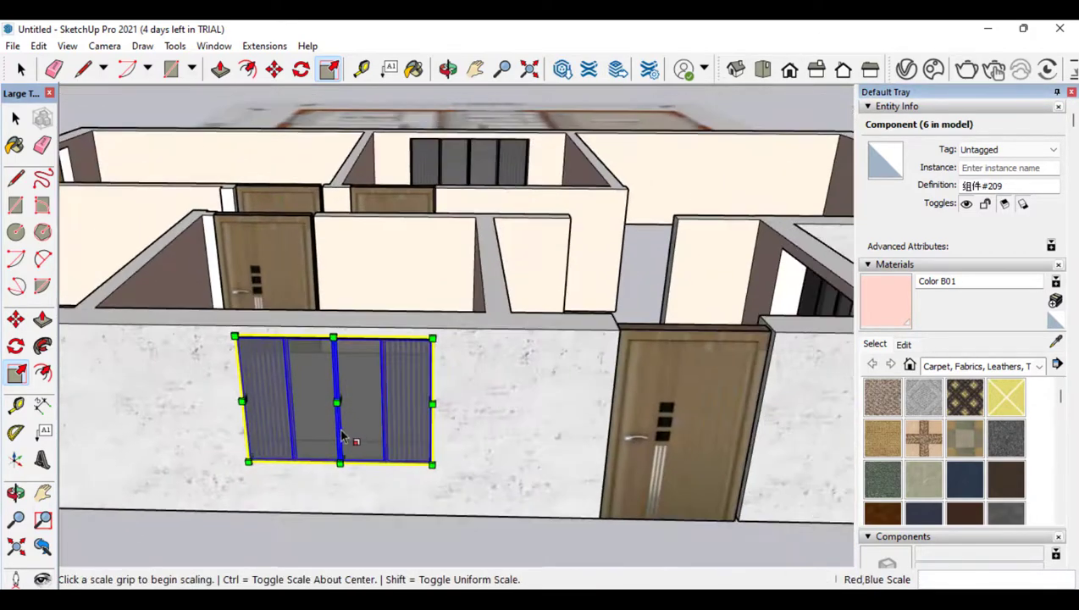
scroll(343, 436, "down", 3)
Look through the I Tools folder for further components to furnish the house, checking the rooms from above
left_click(448, 69)
mouse_move(392, 402)
left_mouse_down()
mouse_move(724, 379)
mouse_move(284, 441)
mouse_move(205, 405)
mouse_move(207, 499)
mouse_move(567, 447)
mouse_move(488, 243)
mouse_move(381, 276)
mouse_move(386, 301)
mouse_move(559, 313)
mouse_move(543, 356)
mouse_move(495, 363)
mouse_move(422, 306)
mouse_move(714, 255)
mouse_move(810, 299)
mouse_move(116, 279)
mouse_move(400, 276)
mouse_move(513, 415)
mouse_move(480, 415)
mouse_move(485, 441)
left_mouse_up()
left_click(559, 599)
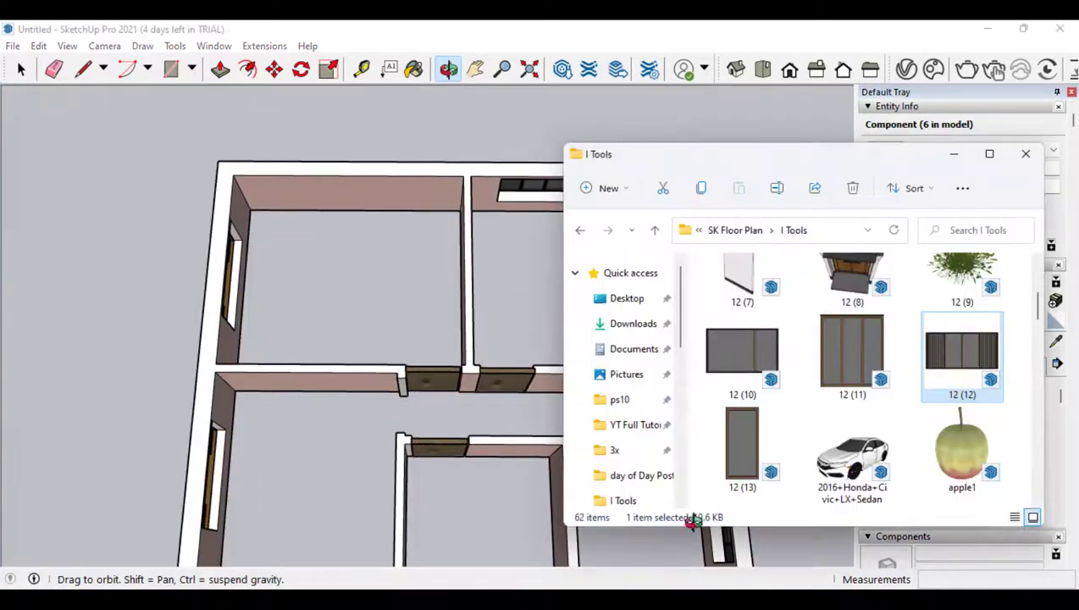
scroll(844, 385, "down", 6)
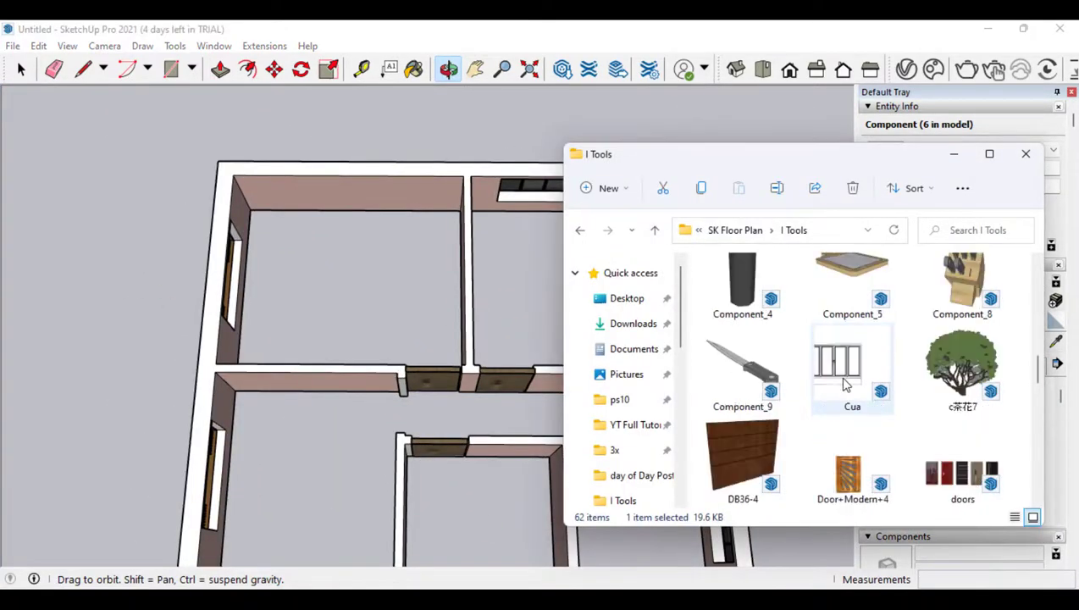
scroll(845, 384, "down", 6)
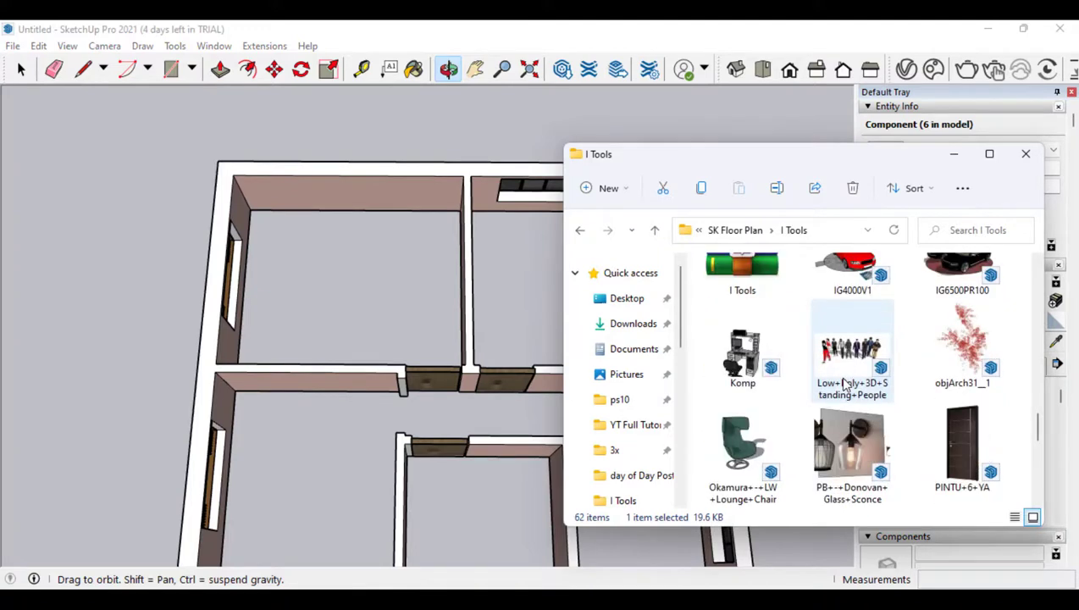
scroll(205, 194, "down", 5)
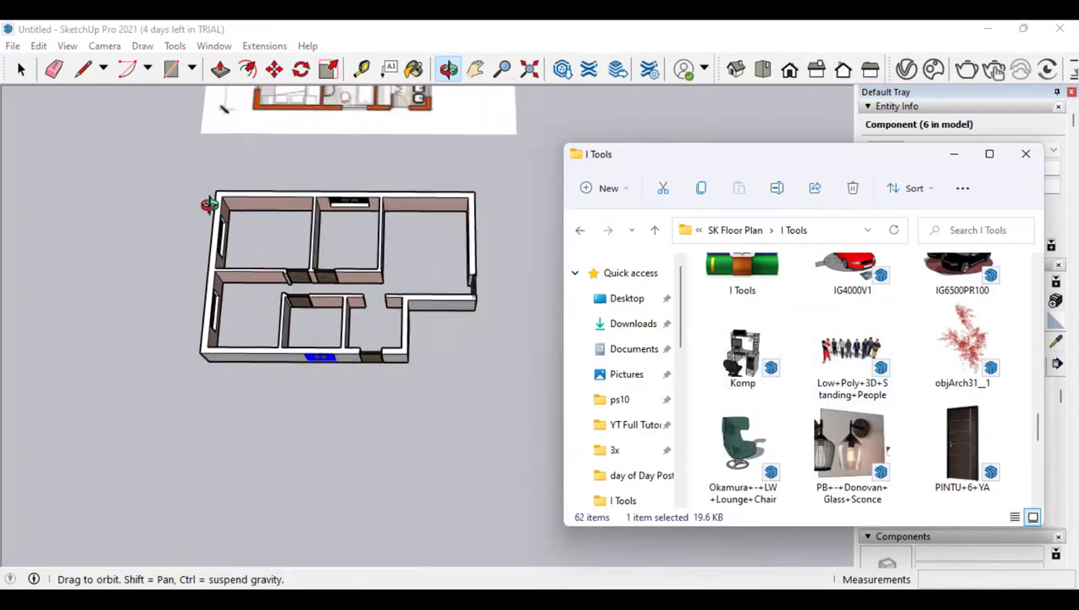
left_click_drag(195, 325, 369, 415)
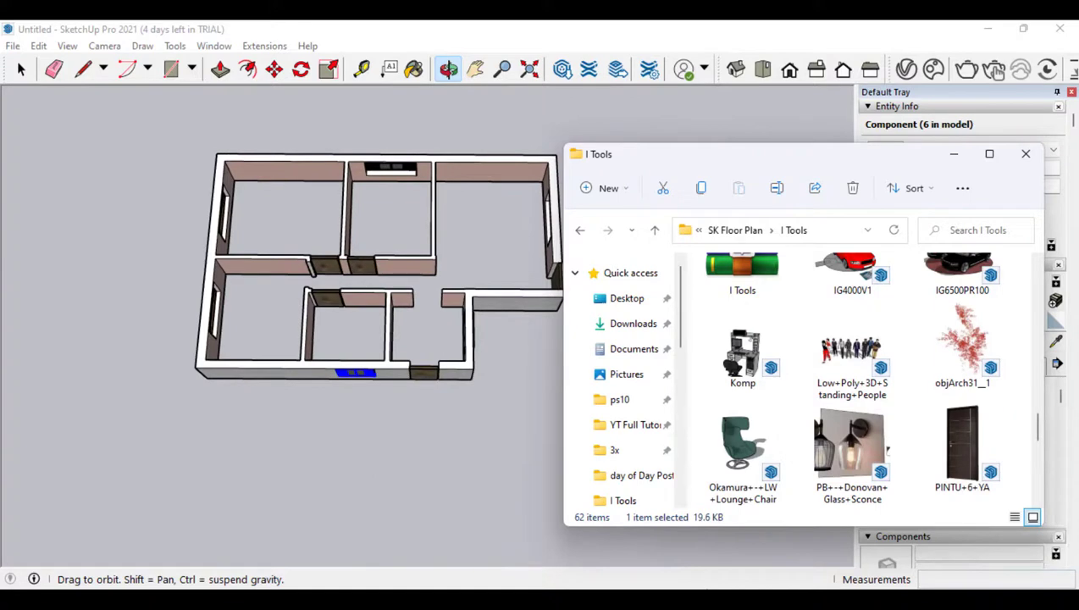
Compare the house's room layout with the floor plan image 2.jpeg, viewing the model in the plan's orientation
key("alt+Tab")
left_click(576, 601)
left_click(576, 602)
left_click(766, 100)
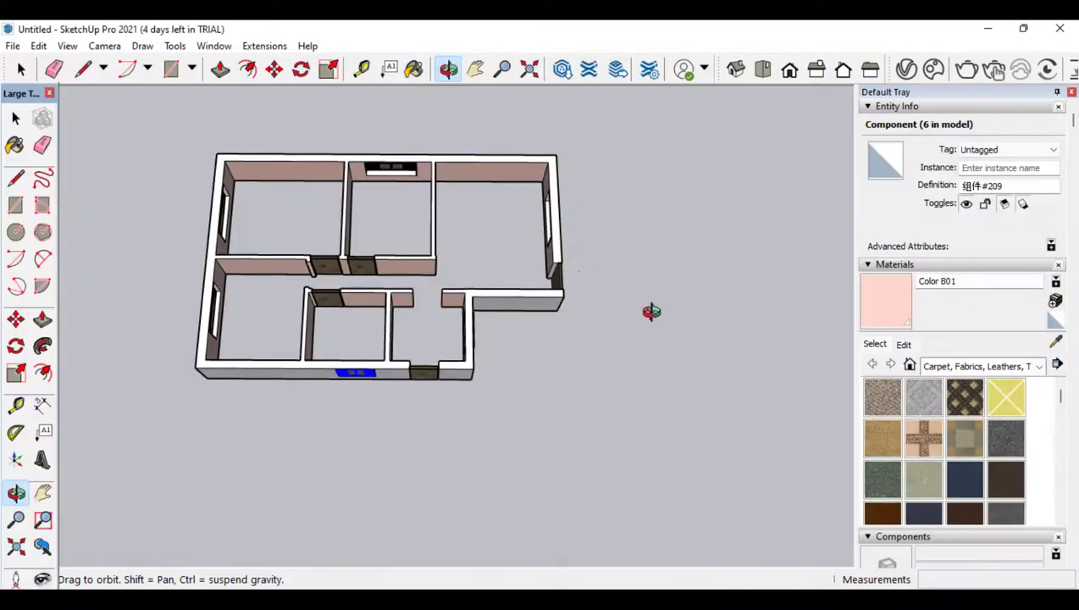
mouse_move(651, 311)
left_mouse_down()
mouse_move(226, 378)
mouse_move(701, 405)
mouse_move(366, 398)
mouse_move(655, 180)
mouse_move(211, 306)
mouse_move(357, 386)
mouse_move(602, 404)
mouse_move(366, 509)
mouse_move(455, 562)
mouse_move(432, 560)
left_mouse_up()
key("alt+Tab")
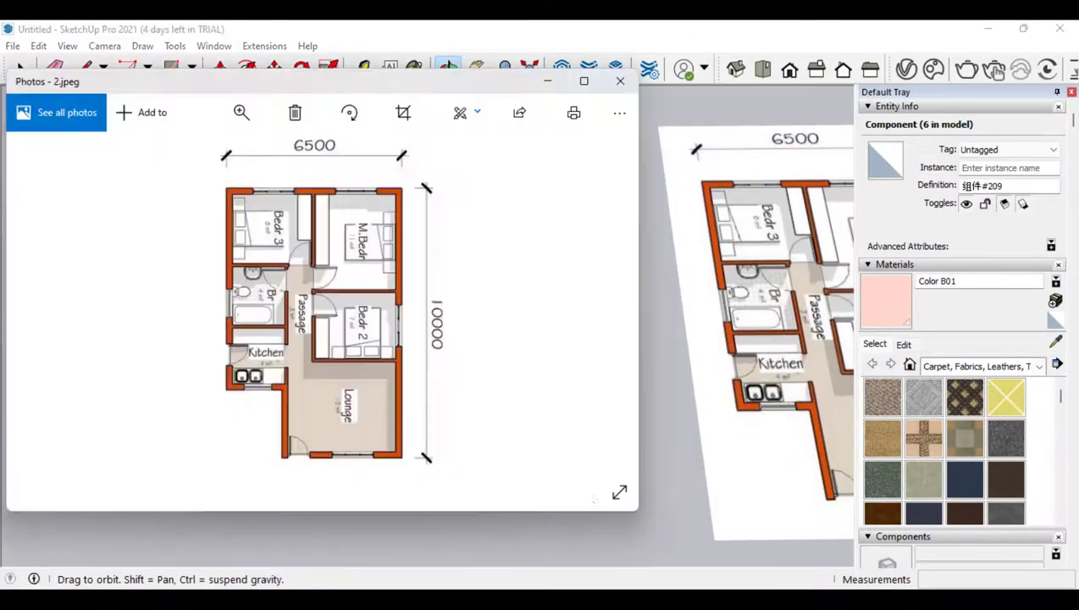
left_click_drag(248, 84, 845, 105)
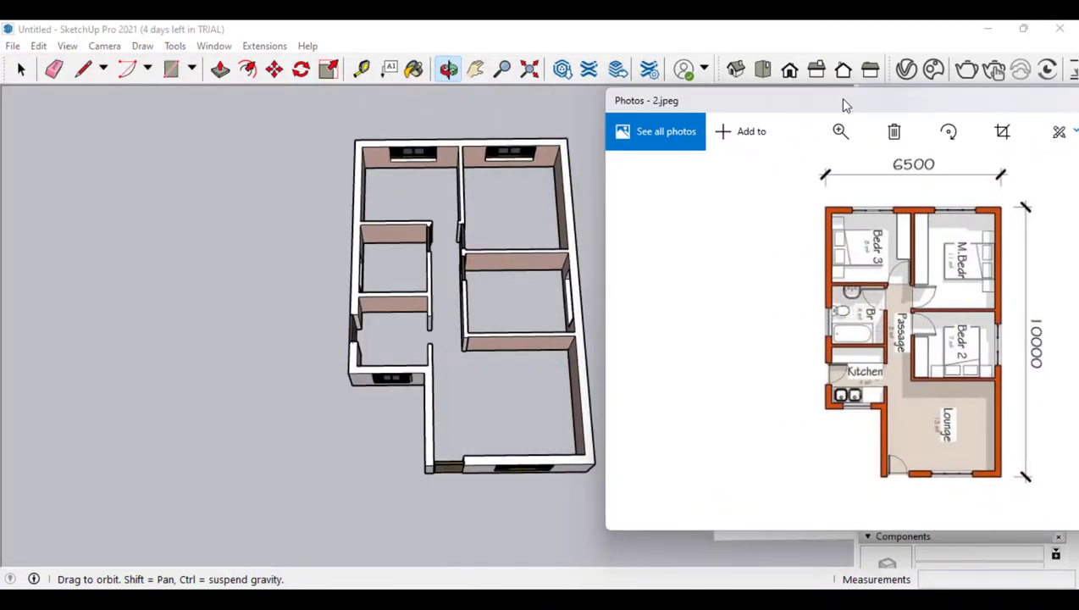
left_click(494, 224)
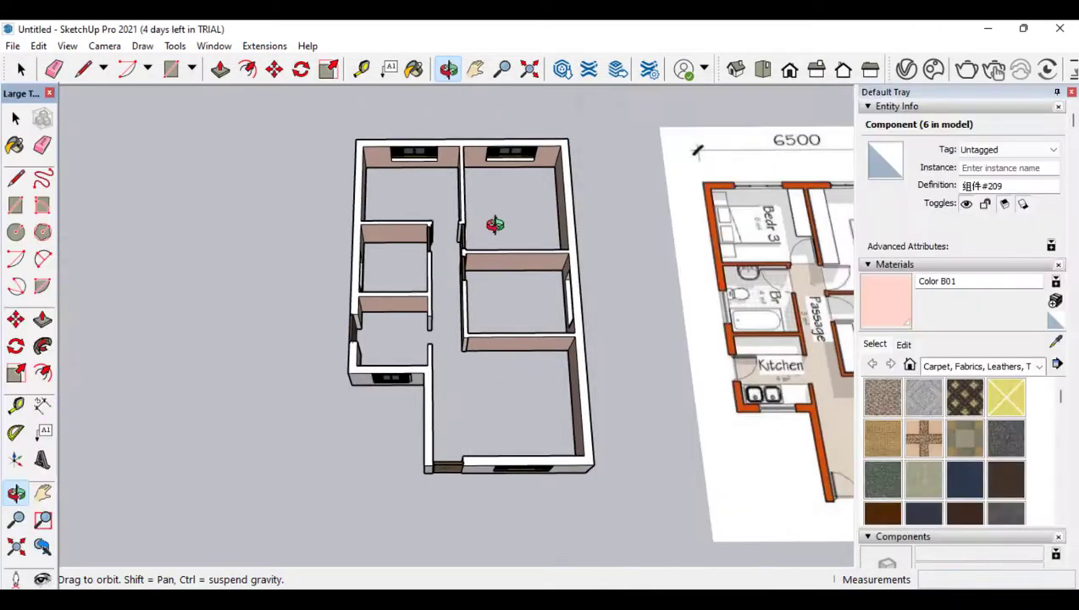
mouse_move(494, 225)
left_mouse_down()
mouse_move(463, 229)
mouse_move(781, 177)
left_mouse_up()
scroll(615, 255, "down", 5)
scroll(491, 99, "up", 5)
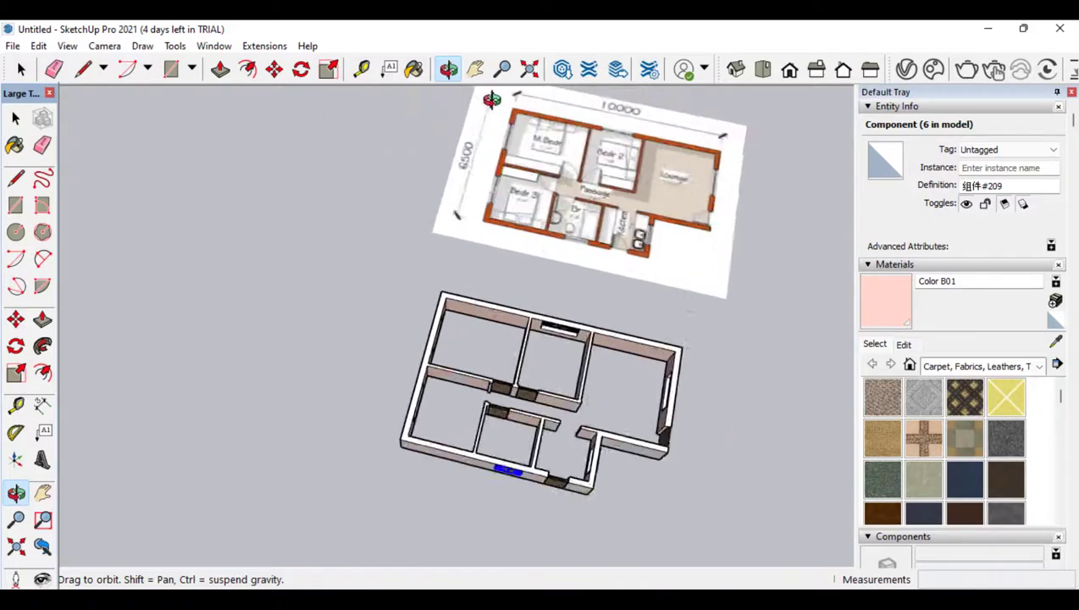
left_click_drag(530, 339, 532, 433)
Insert the living and dining furniture set from the I Tools folder next to the house and start moving it
key("alt+Tab")
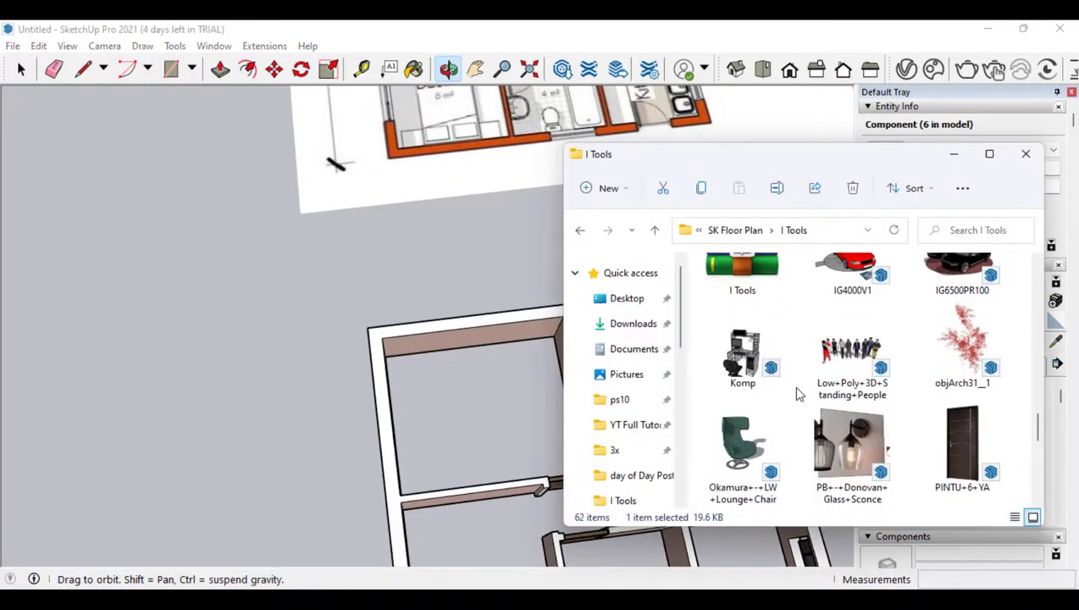
scroll(796, 394, "down", 5)
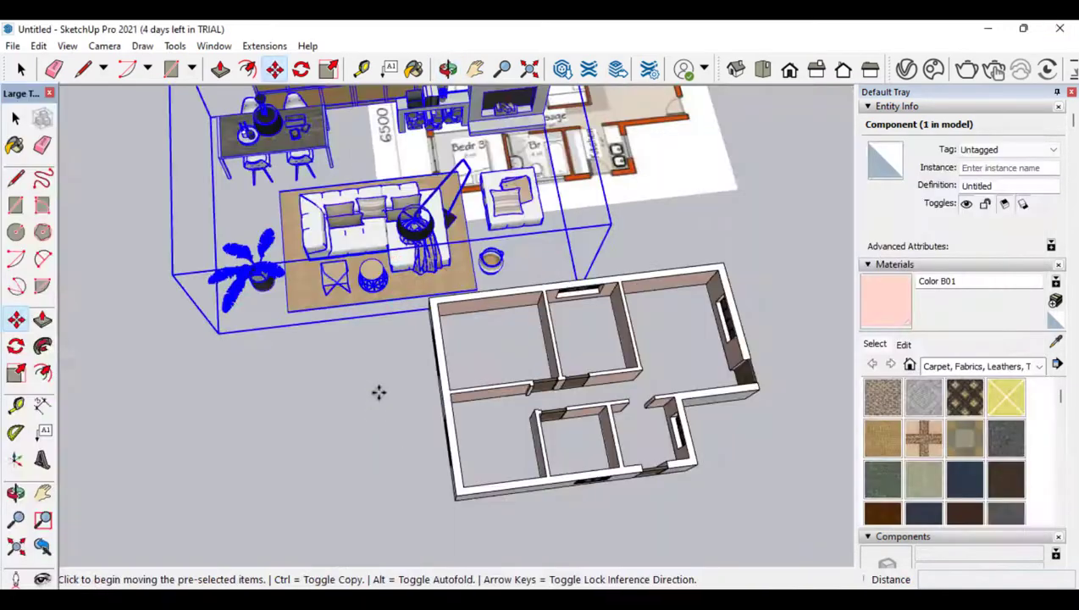
left_click(299, 296)
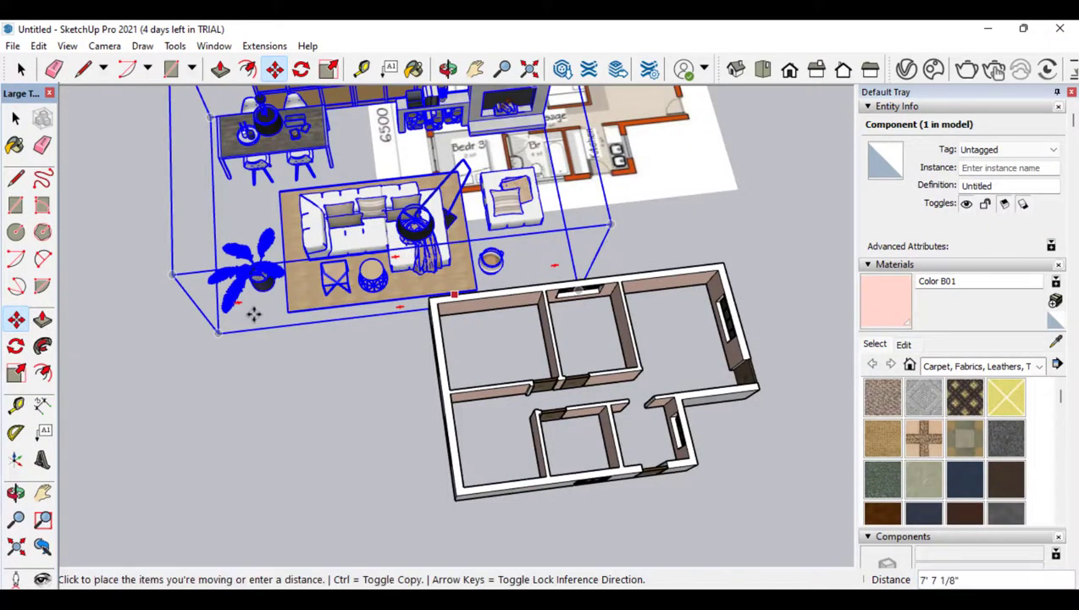
Place the furniture component in the empty area beside the house and scale it to about 0.39 along red and 0.34 along green
left_click(211, 426)
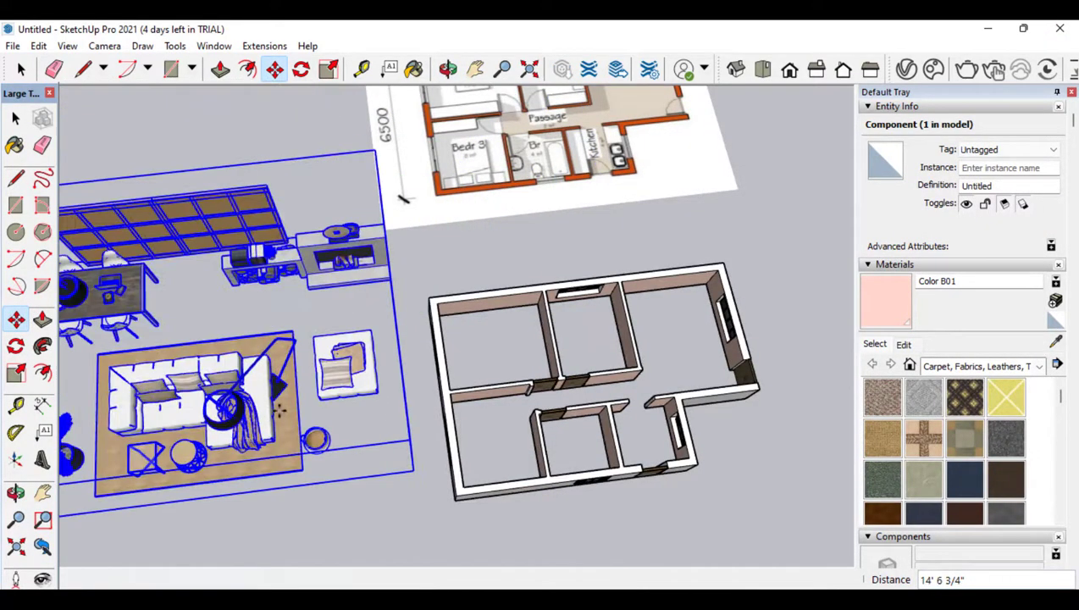
left_click(16, 373)
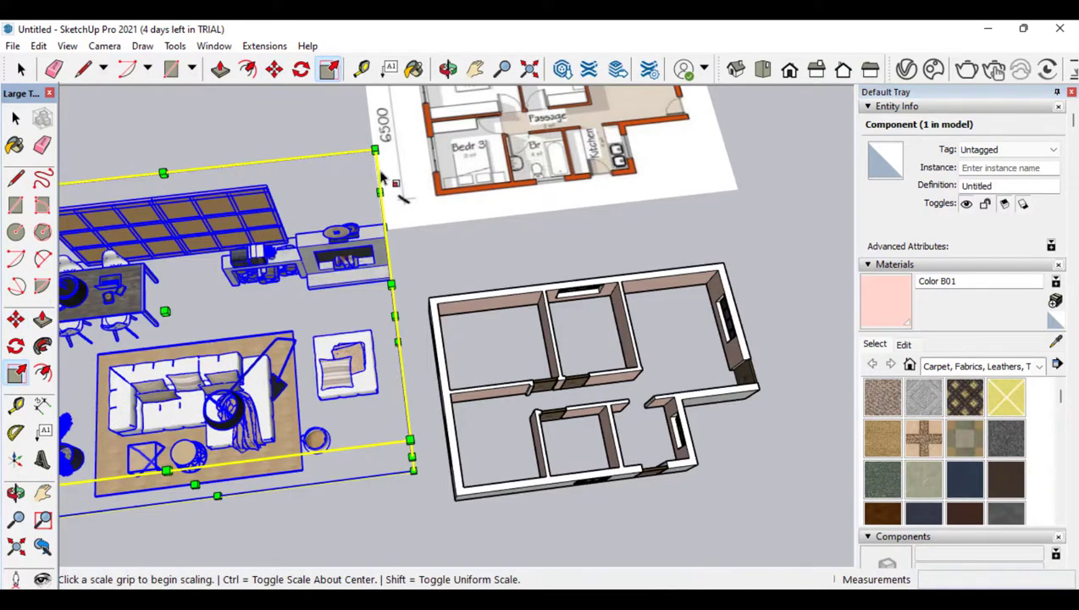
scroll(460, 236, "down", 2)
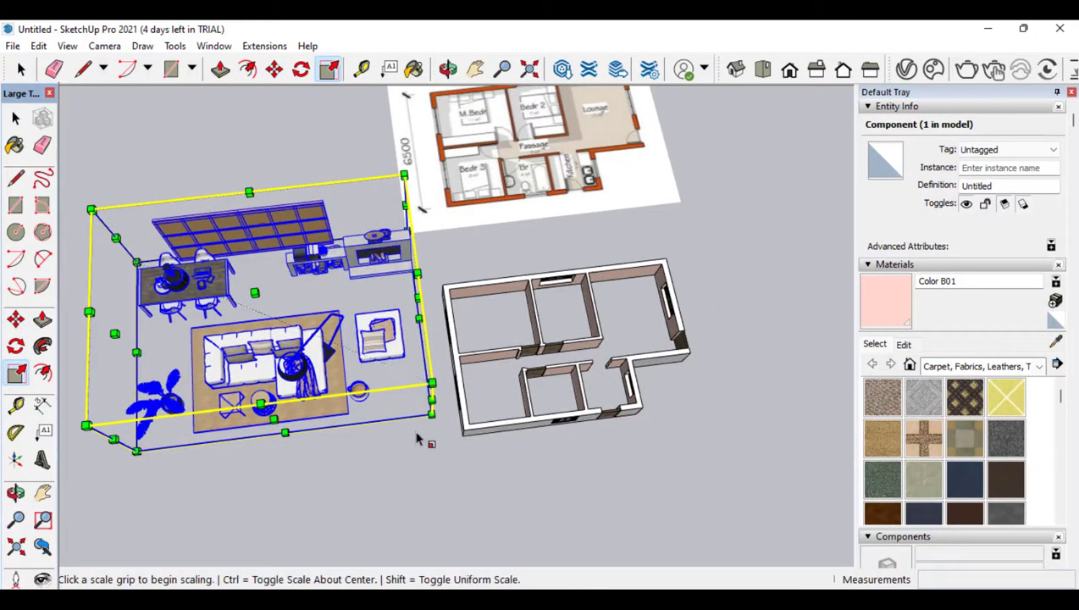
left_click(117, 238)
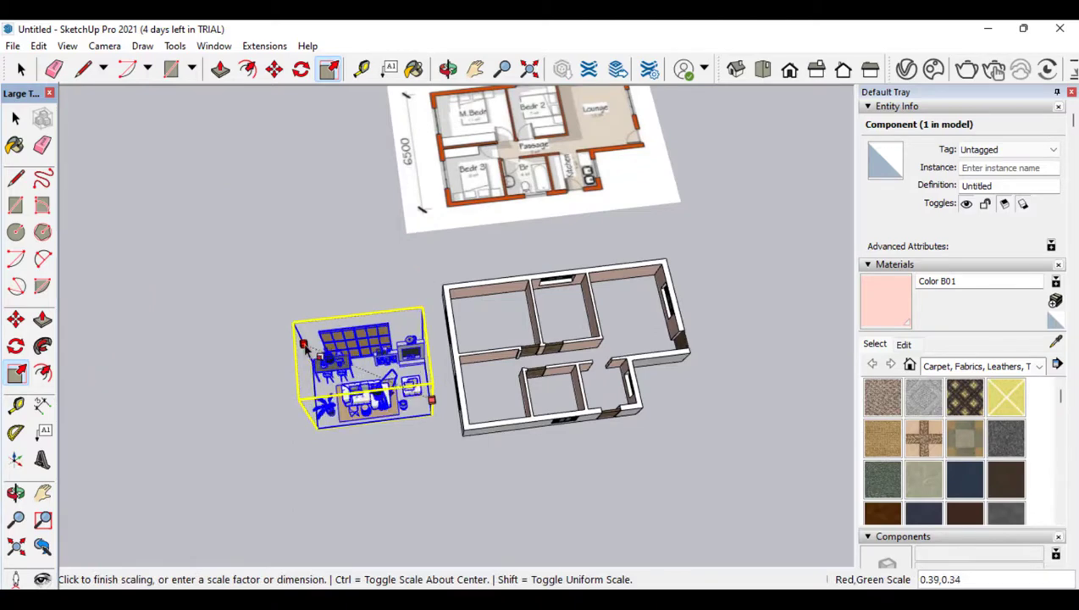
left_click(303, 346)
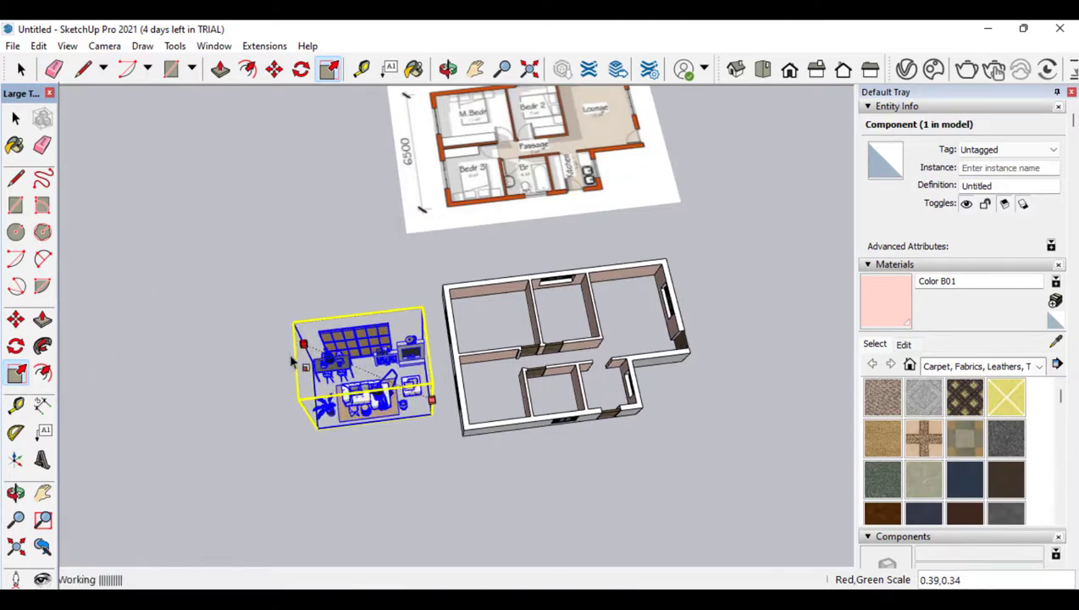
Scale the furniture component's height along the blue axis to about 0.80
scroll(329, 367, "up", 1)
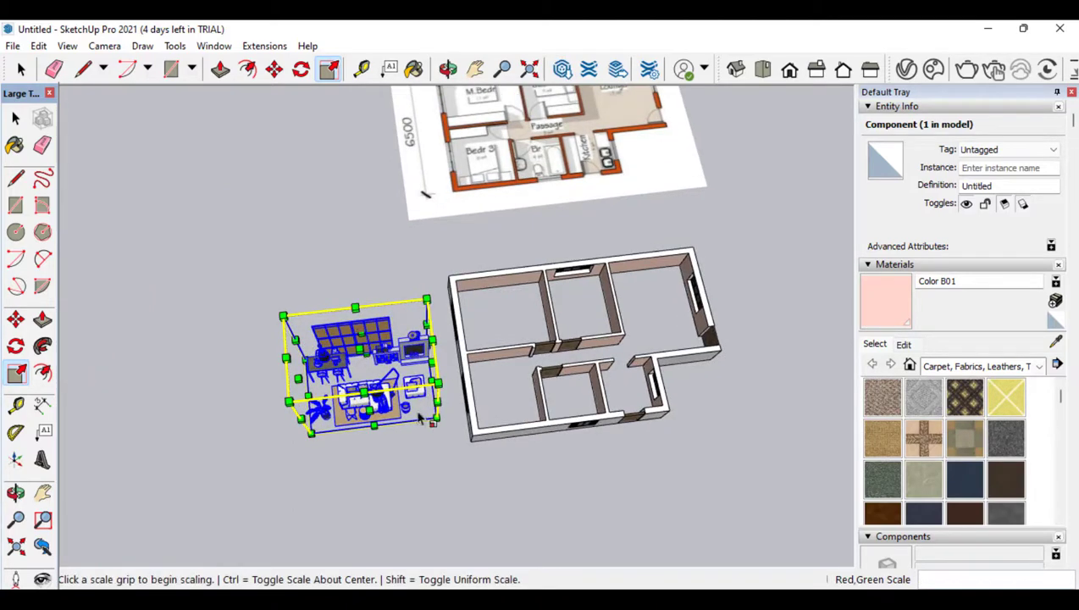
scroll(433, 415, "up", 3)
scroll(279, 339, "down", 2)
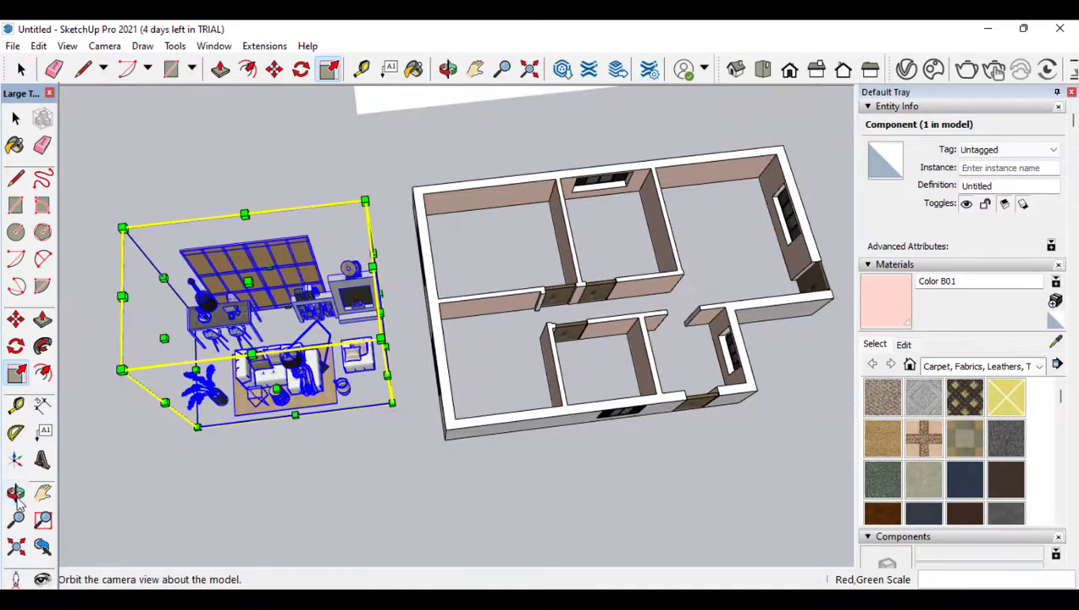
left_click(18, 498)
left_click_drag(272, 317, 469, 292)
left_click(17, 371)
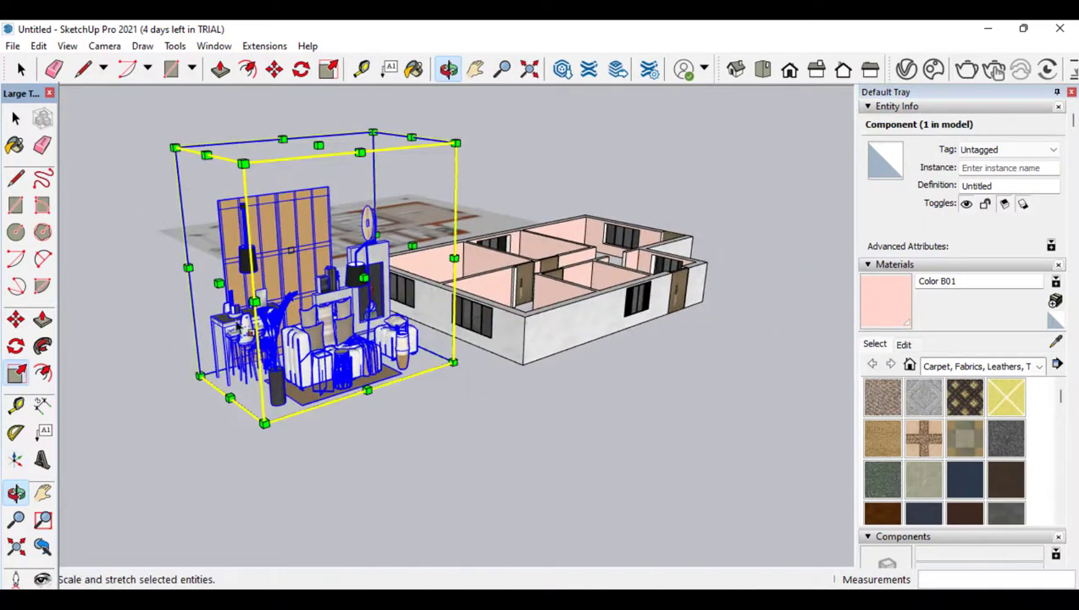
left_click(318, 145)
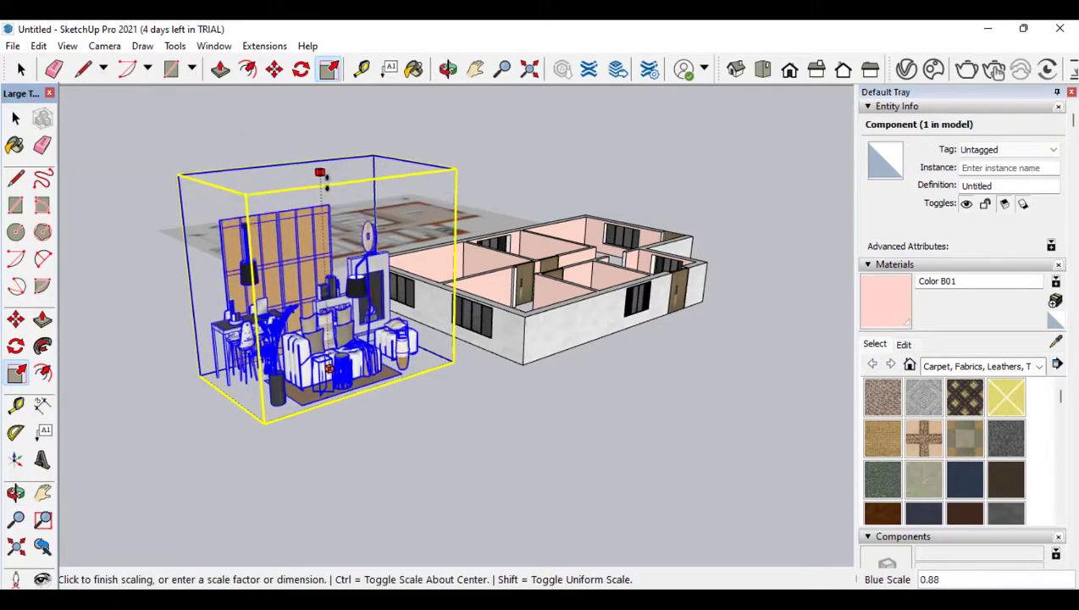
left_click(322, 196)
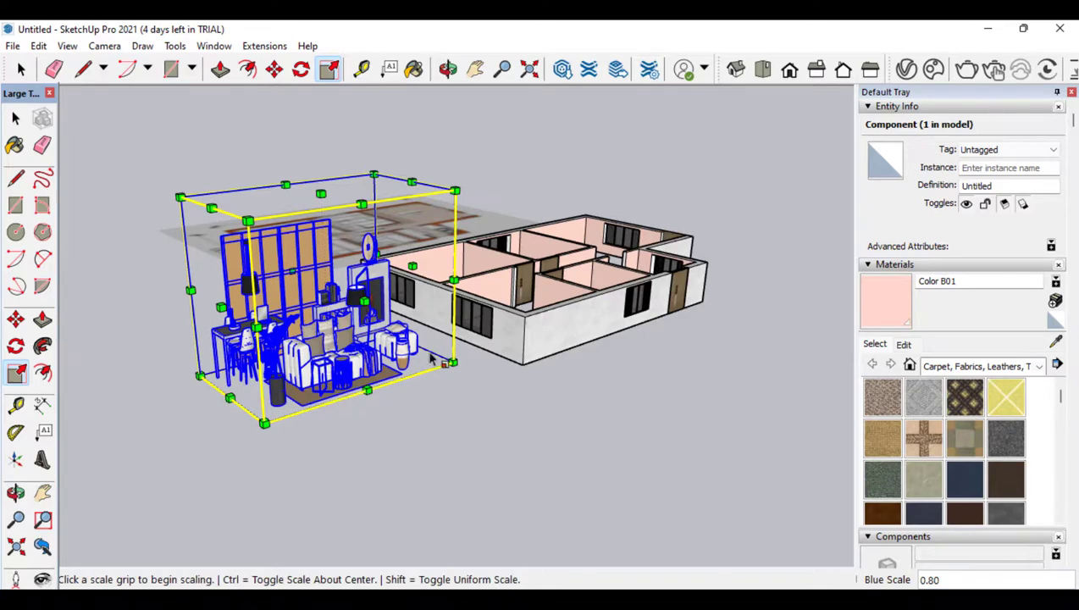
Scale the furniture component along the red and blue axes to about 0.55 and 0.31
left_click(411, 182)
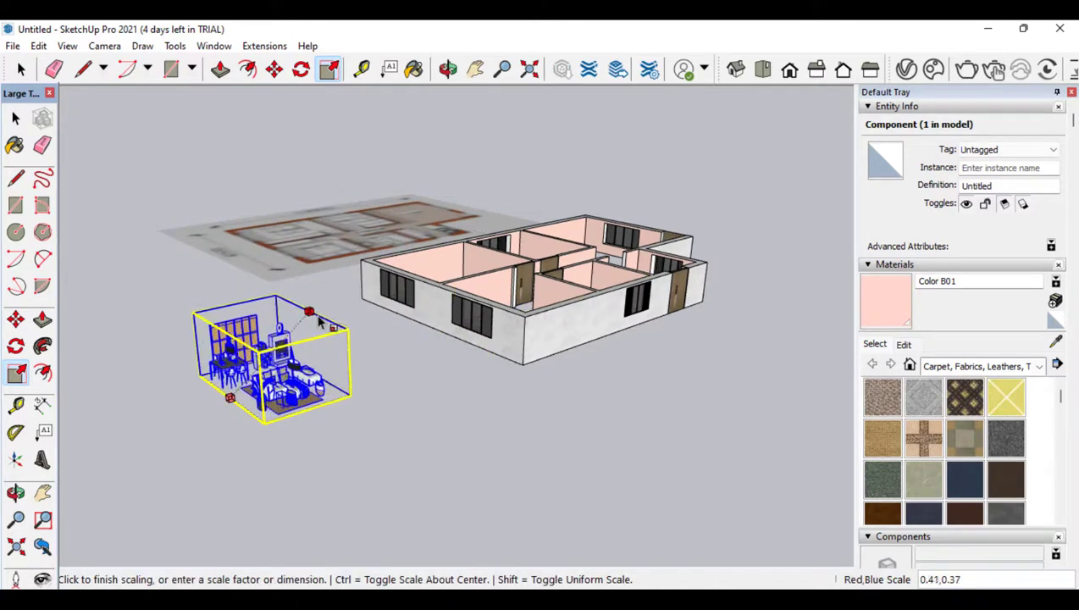
left_click(305, 353)
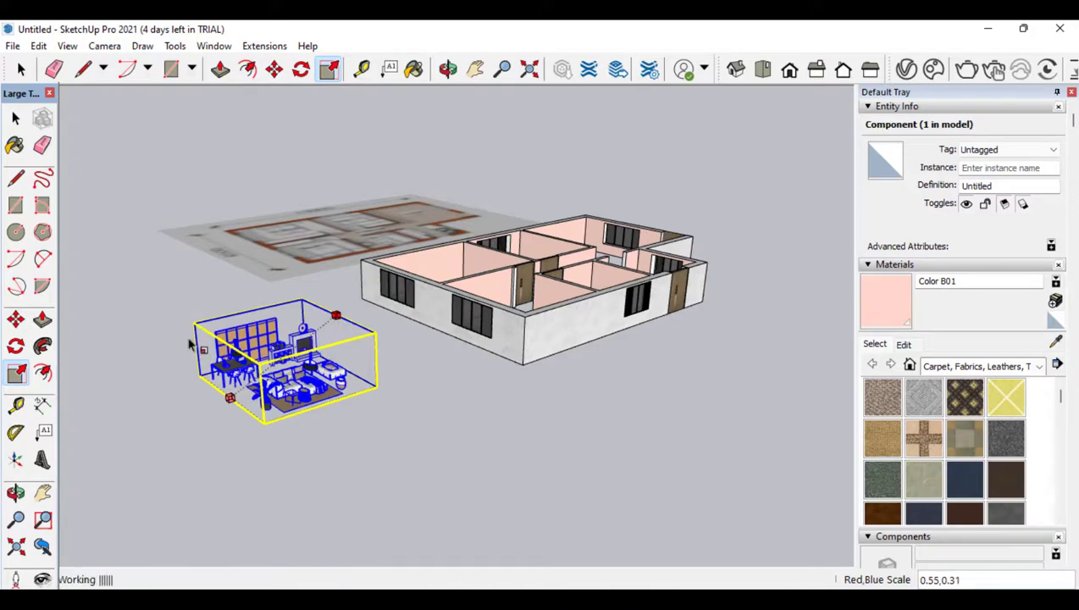
left_click(17, 119)
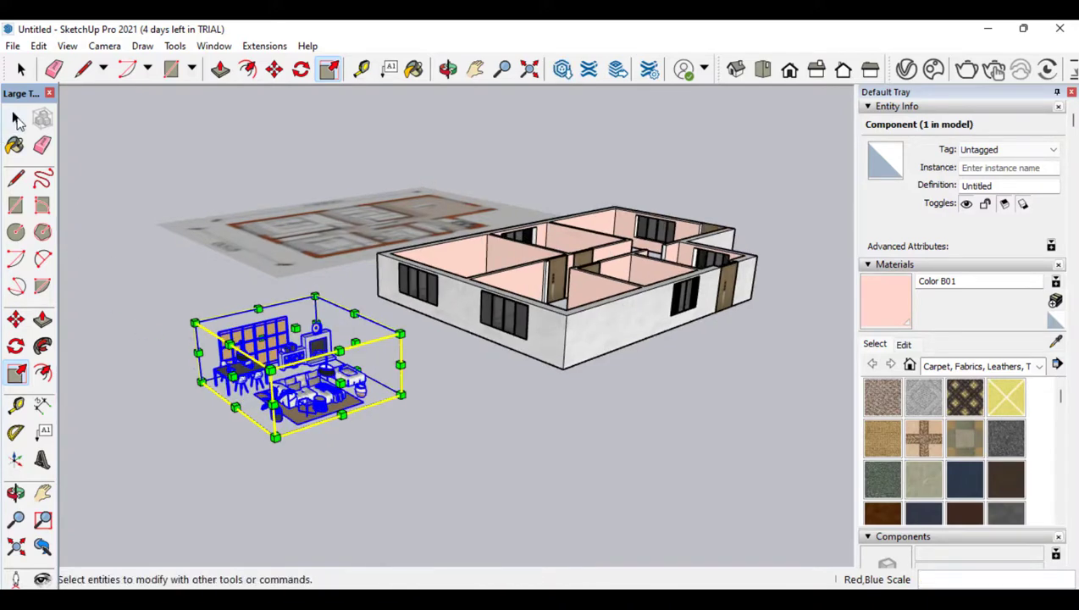
Open the furniture component and the component nested inside it for editing
left_click(20, 493)
scroll(249, 364, "up", 5)
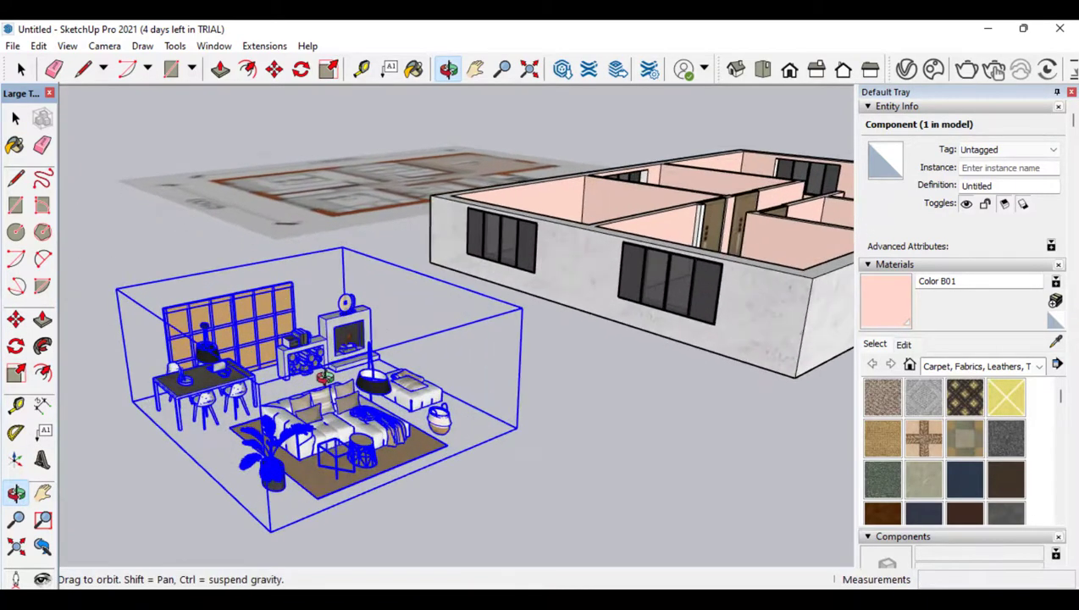
mouse_move(344, 336)
left_mouse_down()
mouse_move(345, 369)
mouse_move(347, 345)
left_mouse_up()
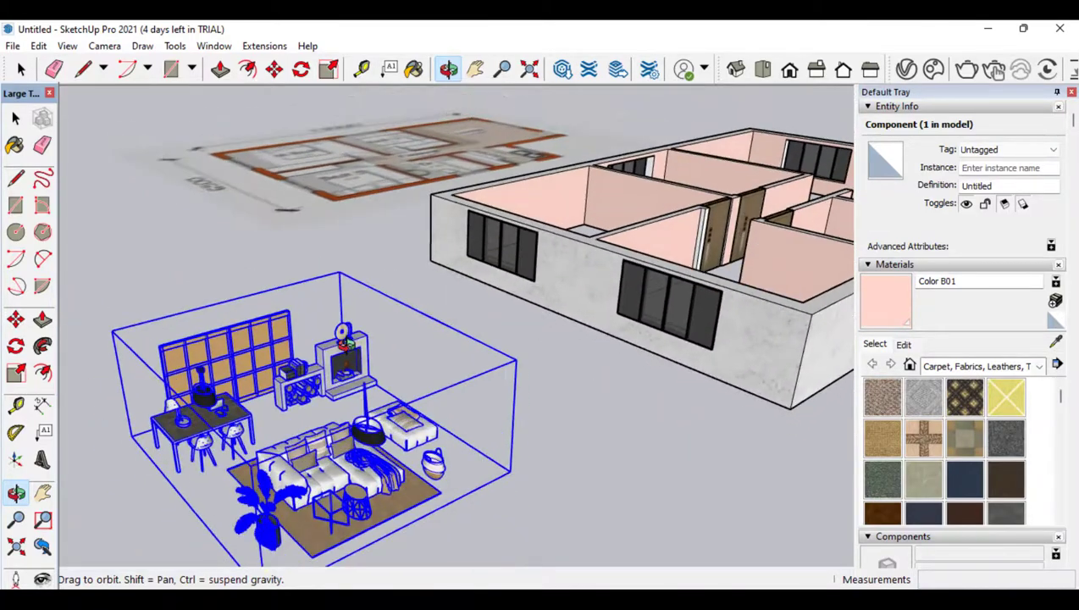
left_click_drag(206, 330, 200, 327)
left_click(16, 120)
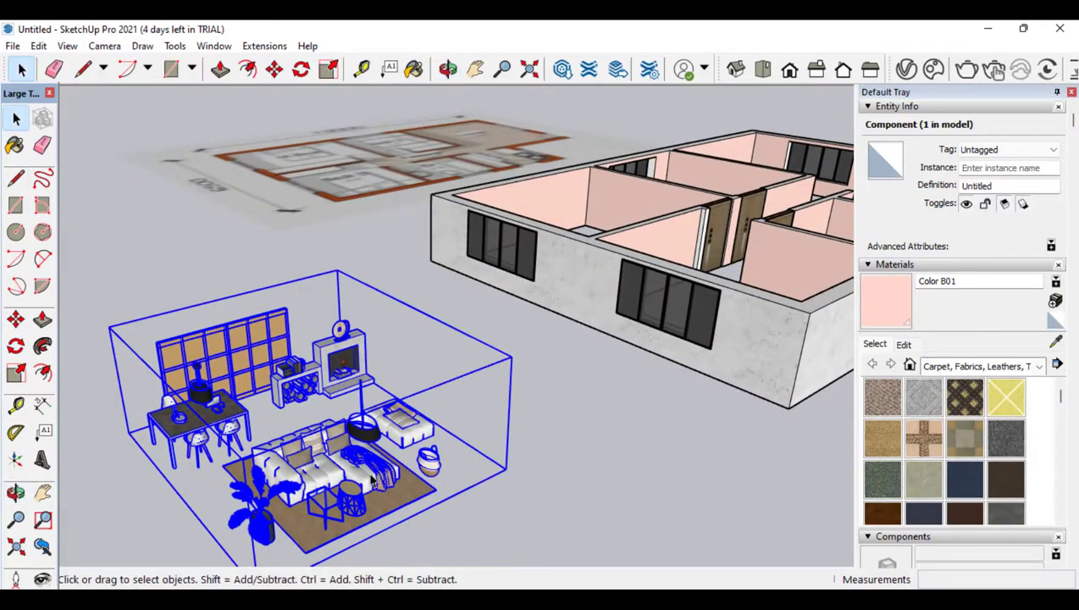
double_click(409, 428)
scroll(320, 455, "up", 3)
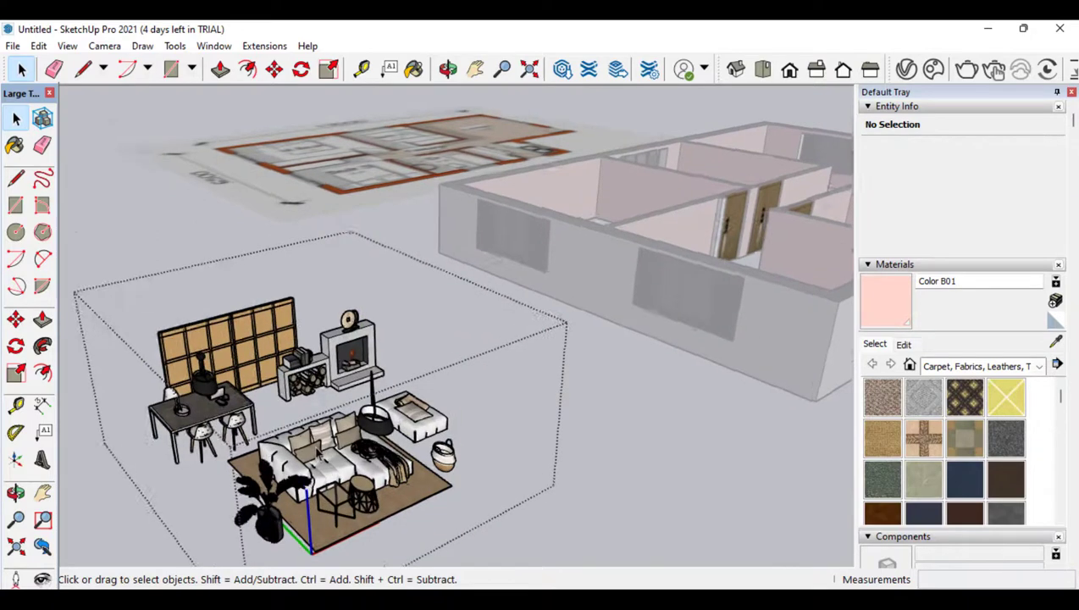
key("Escape")
right_click(312, 449)
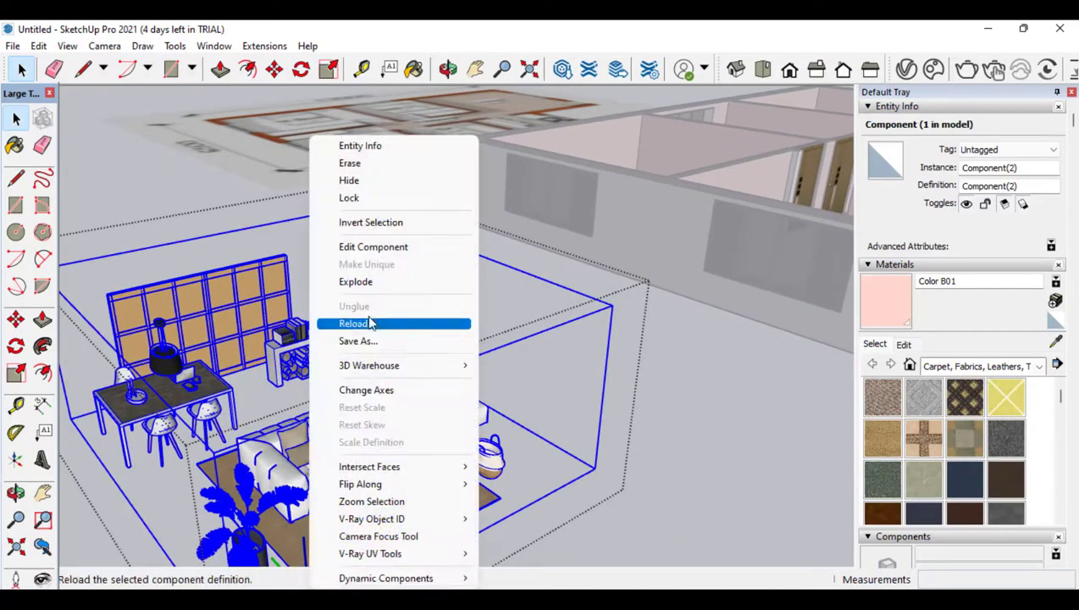
left_click(383, 248)
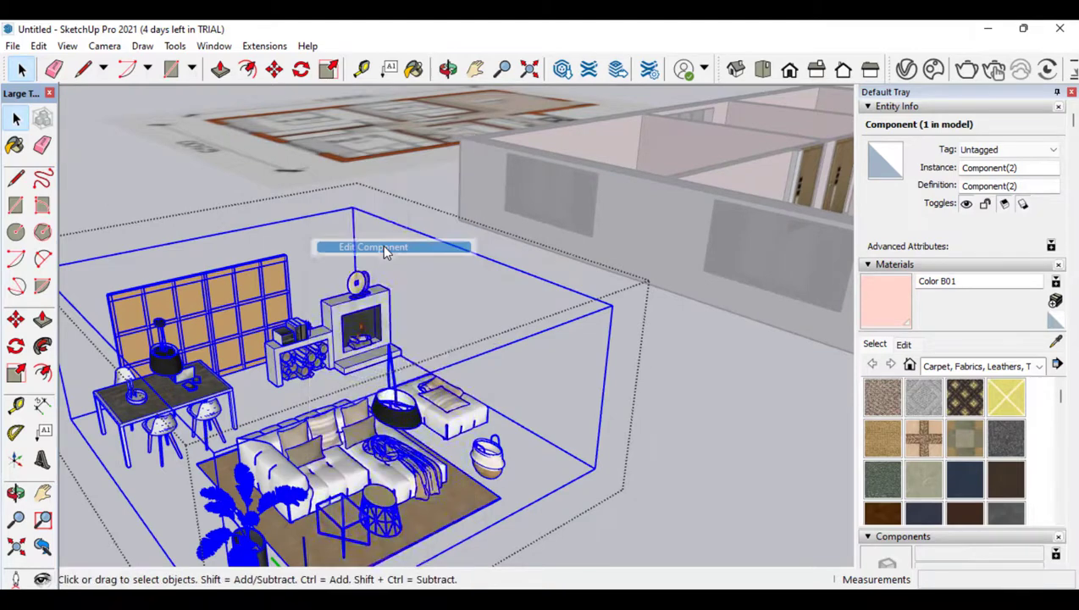
Explode the daybed group near the basket and leave component editing
left_click(350, 322)
left_click(468, 410)
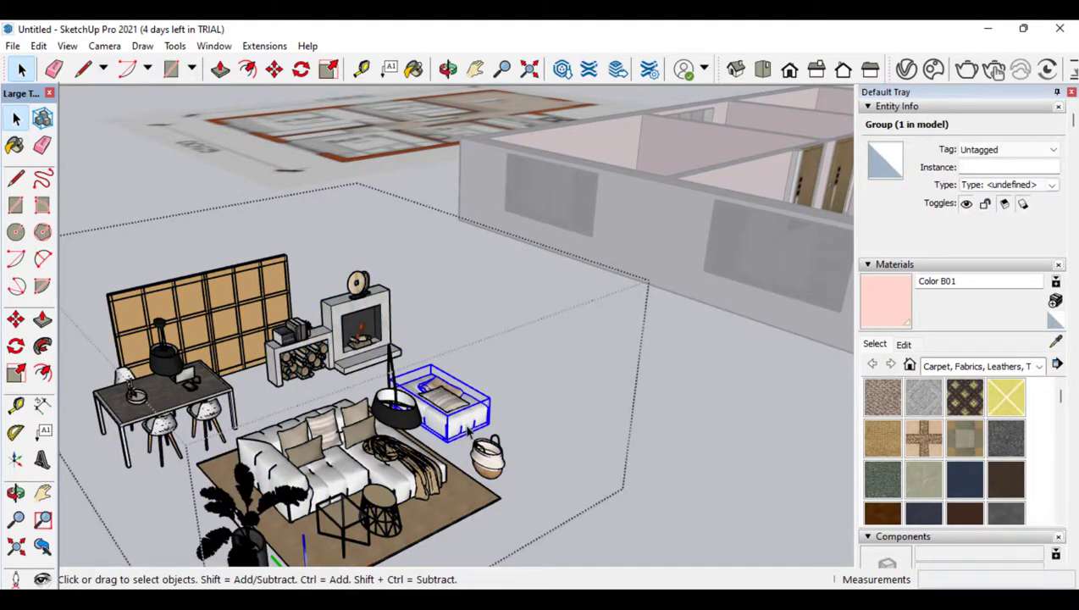
right_click(469, 430)
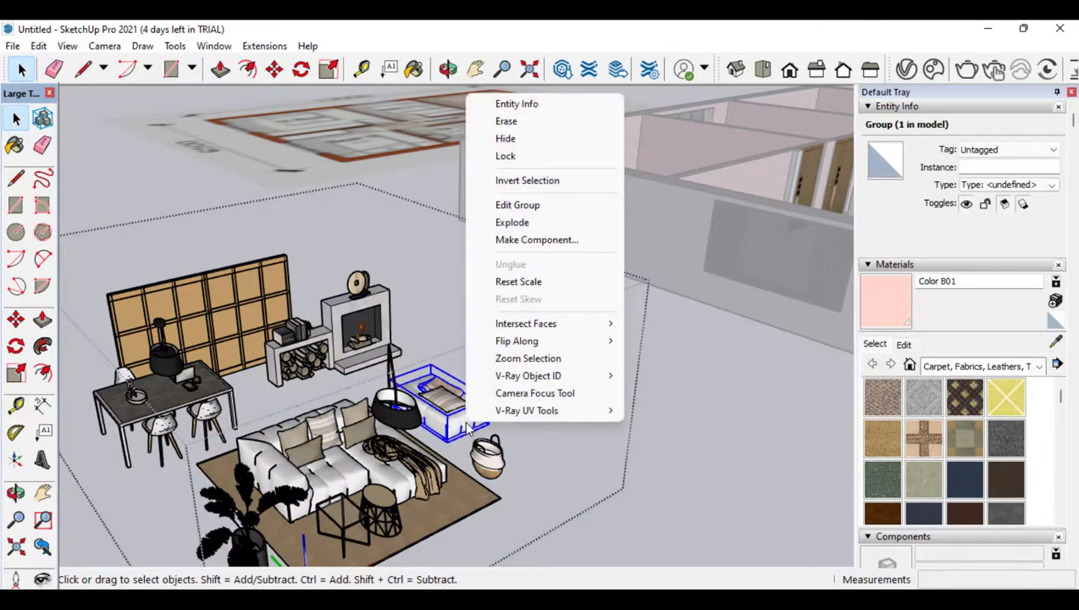
left_click(514, 222)
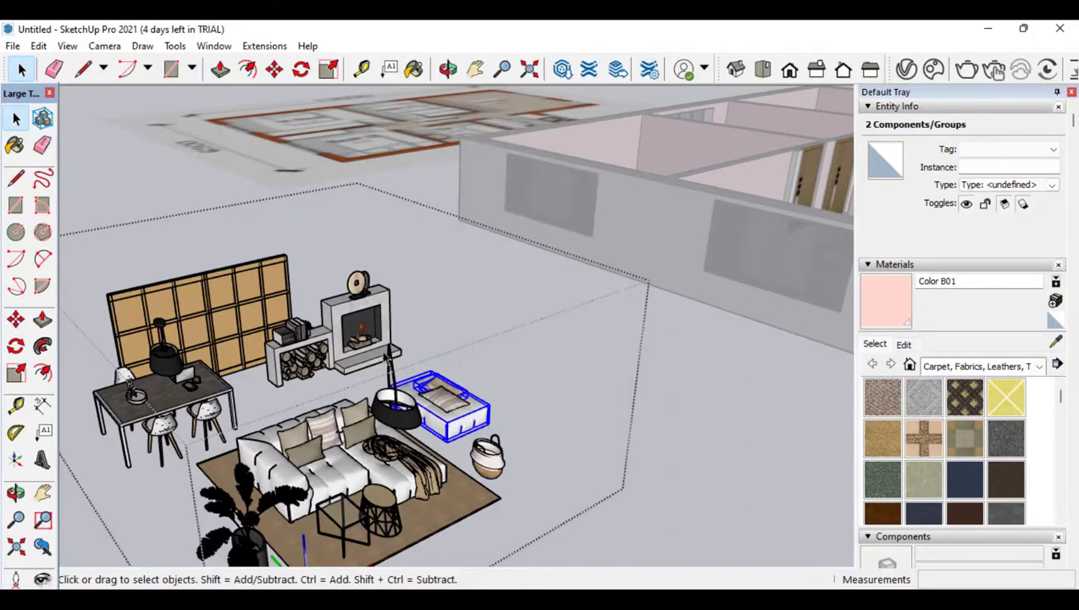
left_click(130, 149)
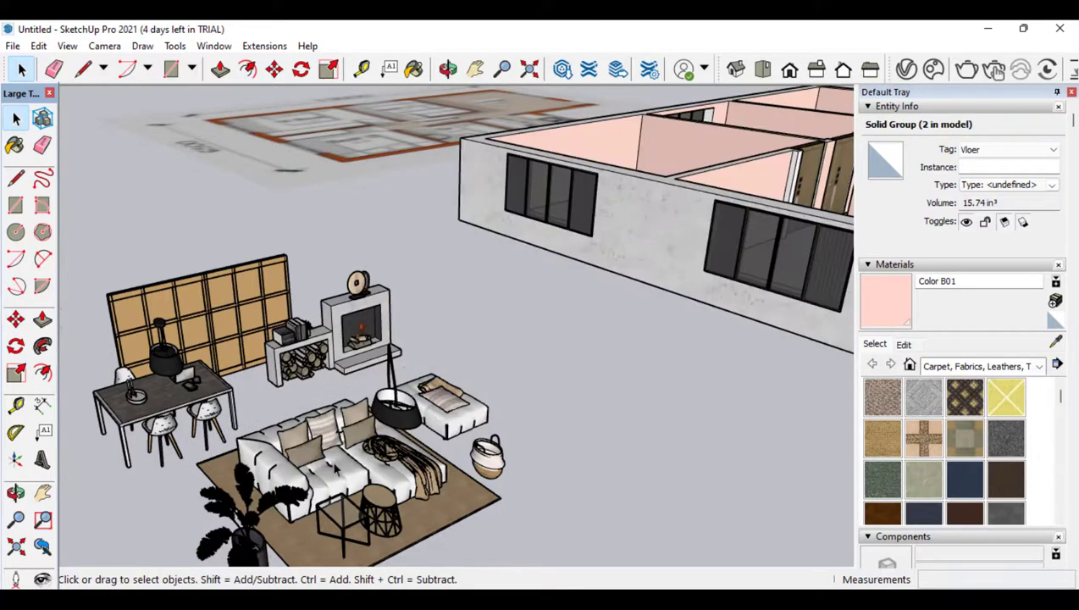
Explode the furniture component and its nested component so the individual pieces can be selected
left_click(302, 356)
right_click(303, 356)
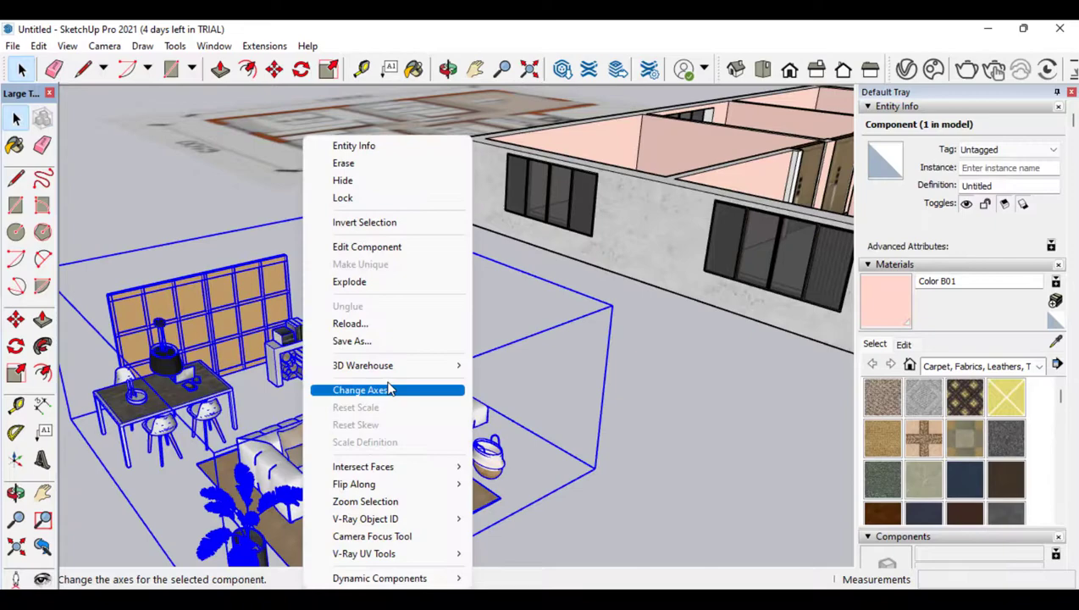
left_click(360, 287)
left_click(608, 449)
left_click(451, 421)
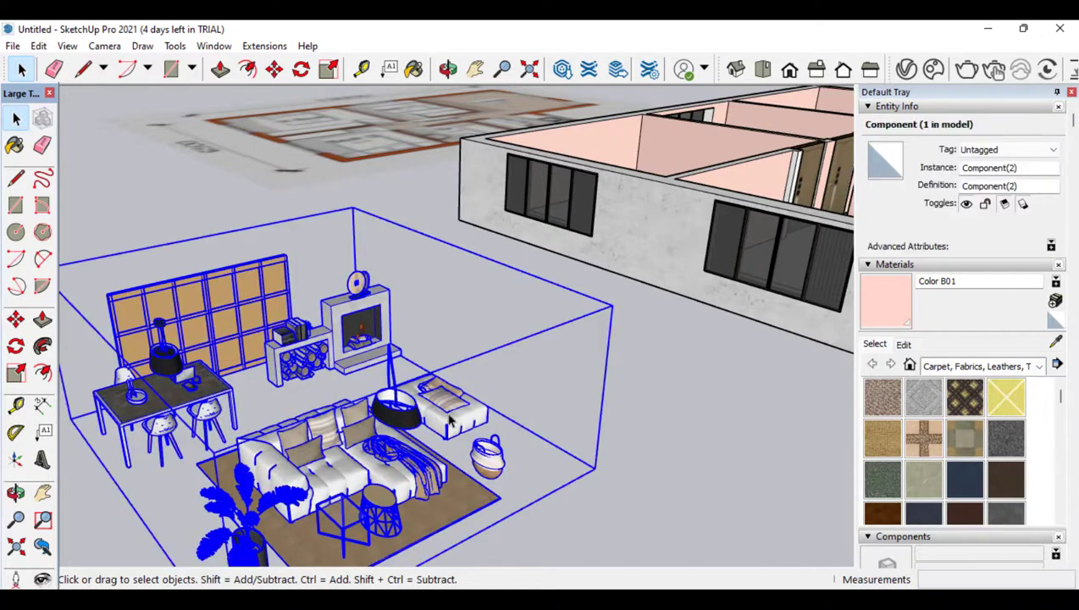
right_click(320, 439)
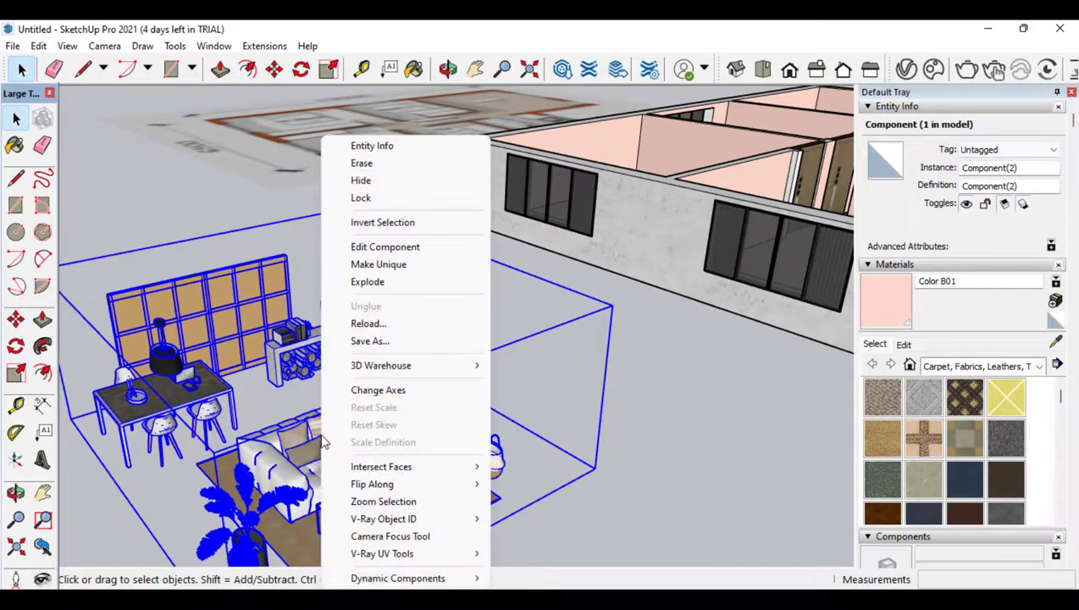
left_click(364, 282)
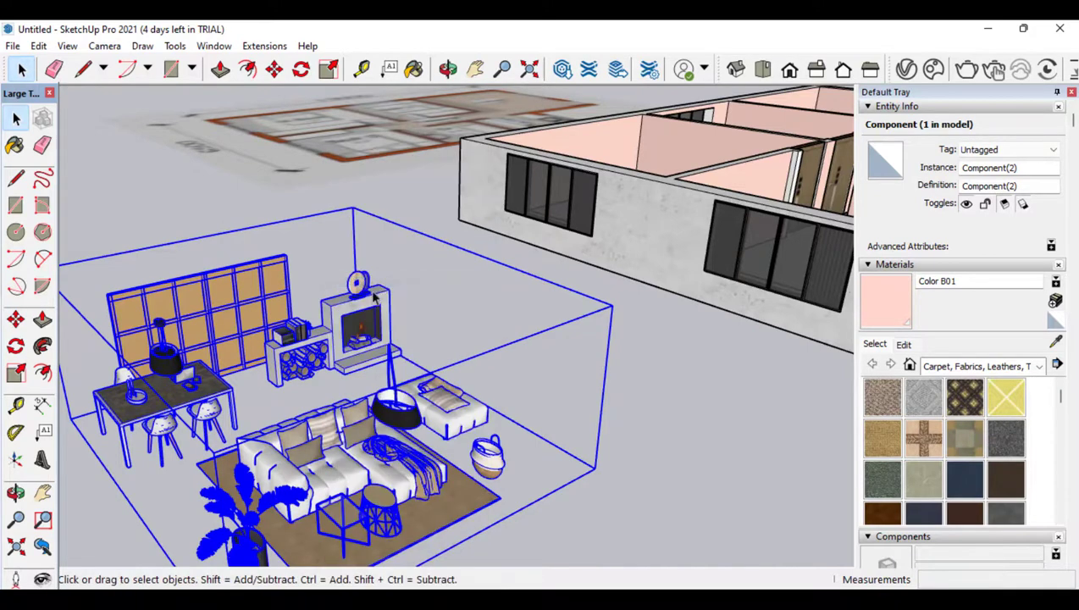
left_click(391, 413)
left_click(453, 406)
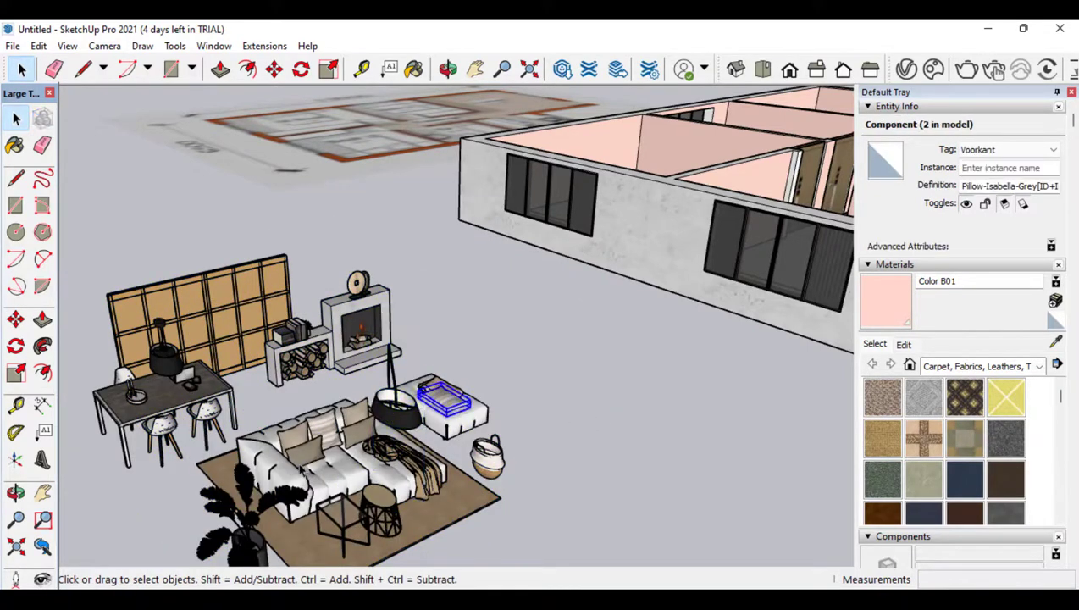
Select the white corner sofa and move it off the rug about 5' 3 1/16" to the open ground near the house
left_click(301, 449)
left_click(403, 461)
left_click(383, 481)
left_click(377, 475)
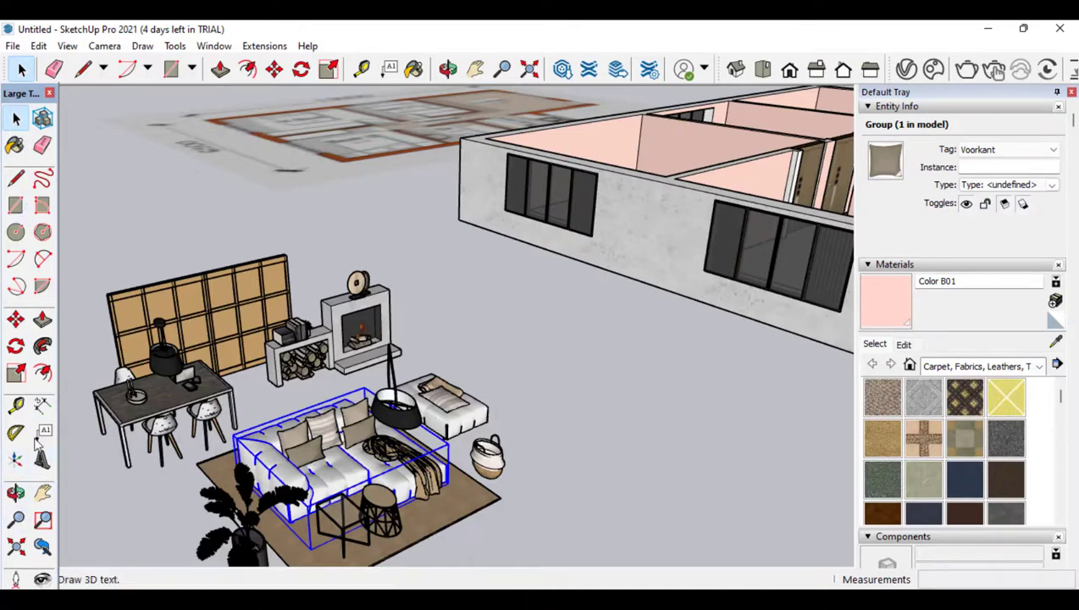
left_click(16, 318)
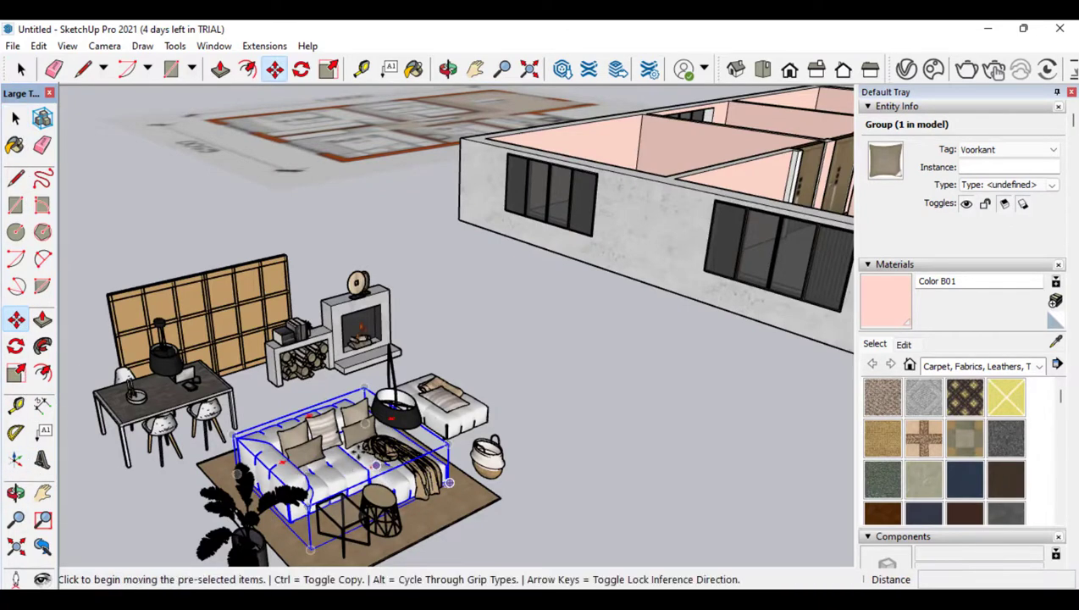
left_click(376, 464)
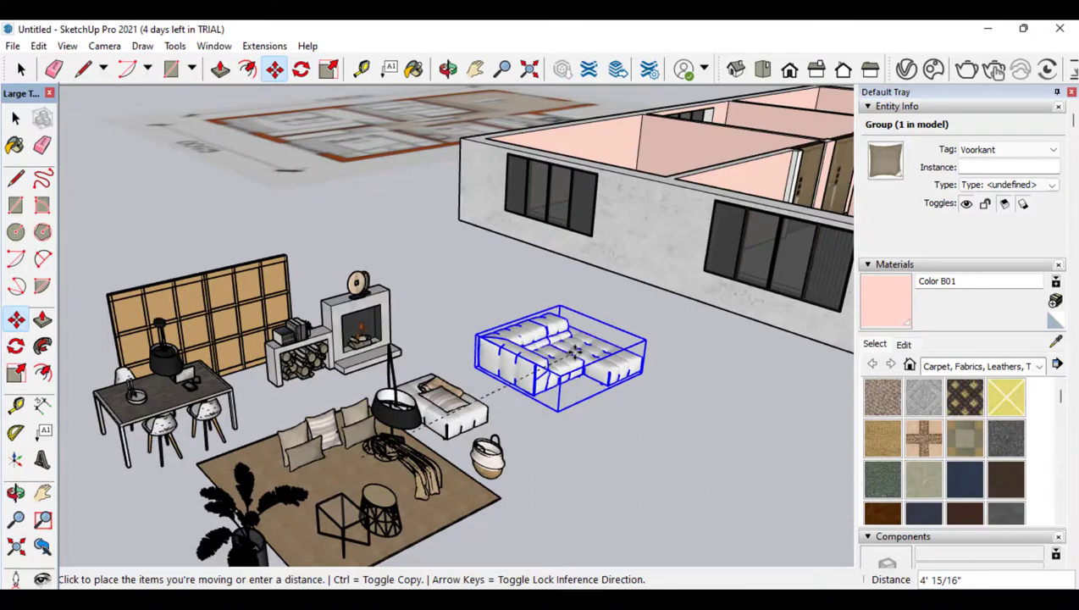
left_click(718, 379)
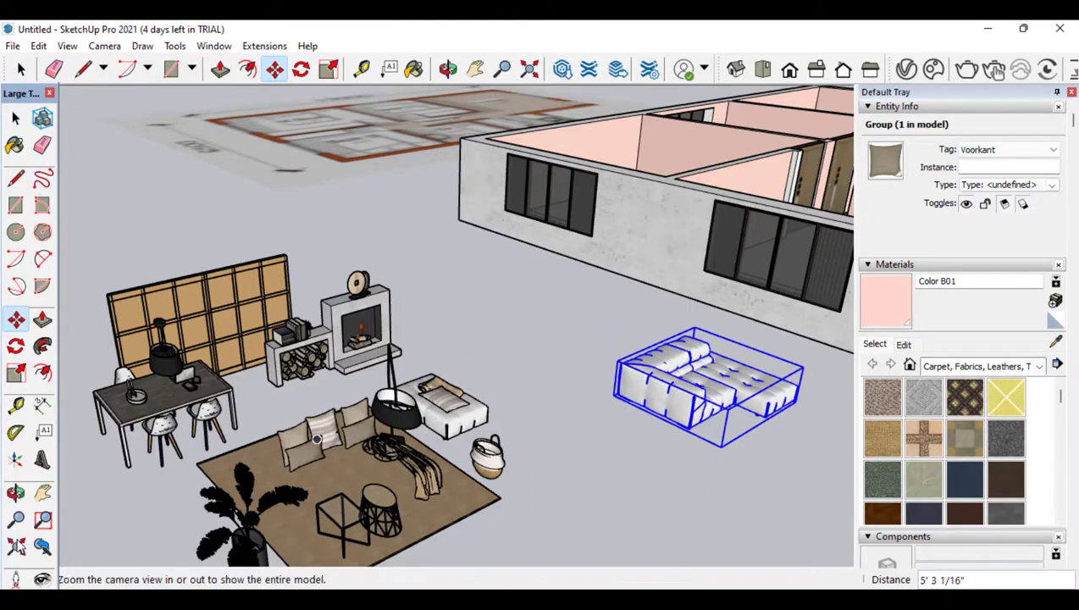
Delete the white corner sofa standing between the furniture set and the house
left_click(15, 492)
left_click_drag(398, 461, 114, 252)
scroll(115, 251, "down", 3)
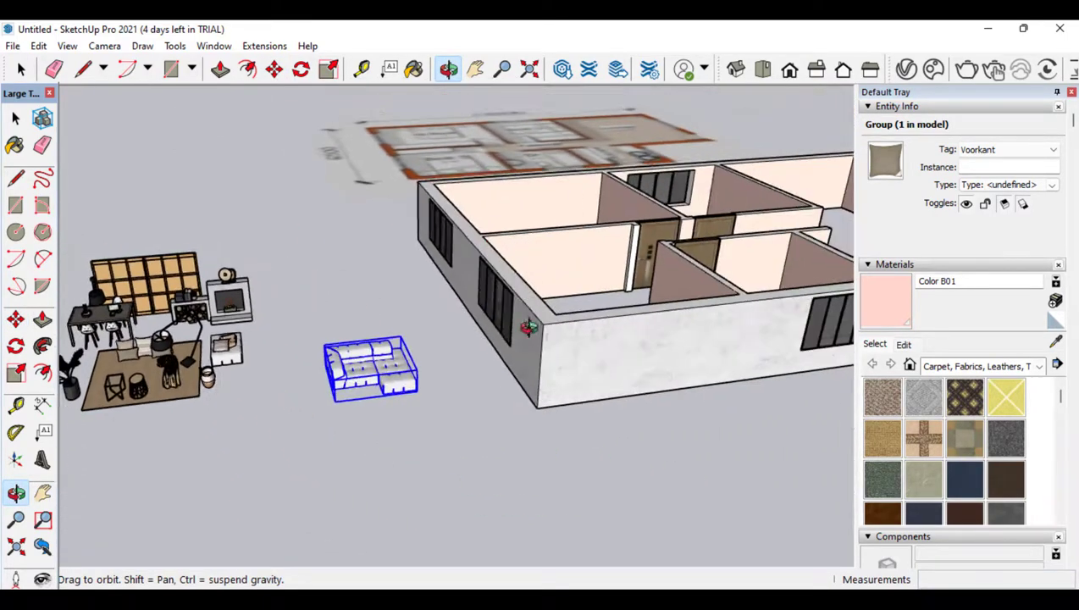
left_click_drag(415, 246, 391, 311)
scroll(317, 266, "down", 5)
mouse_move(468, 298)
left_mouse_down()
mouse_move(277, 351)
mouse_move(182, 331)
left_mouse_up()
left_click_drag(497, 316, 351, 297)
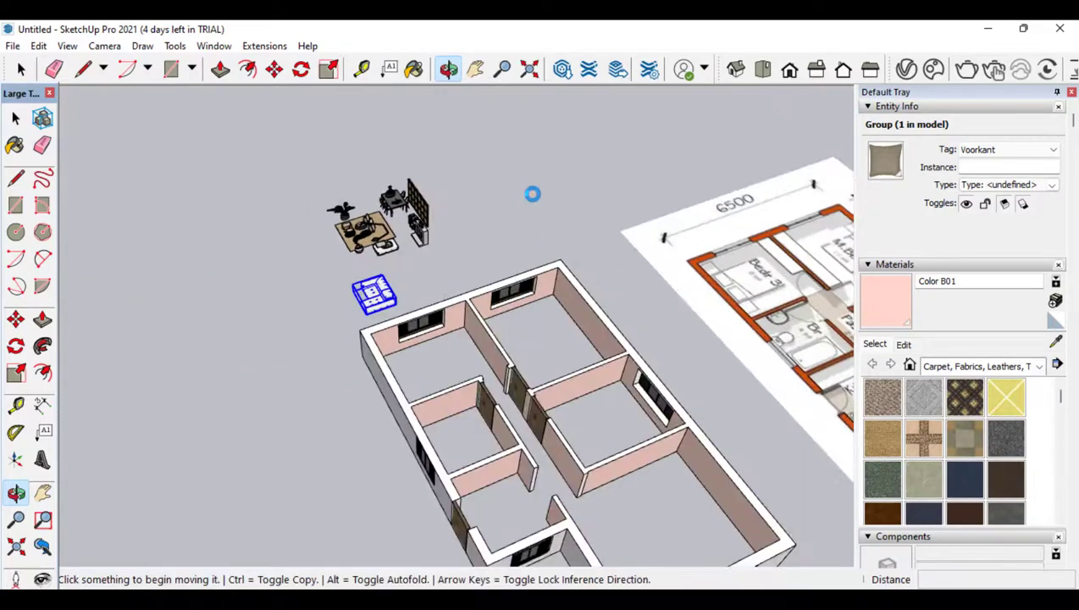
key("Delete")
scroll(533, 194, "down", 1)
scroll(695, 525, "up", 3)
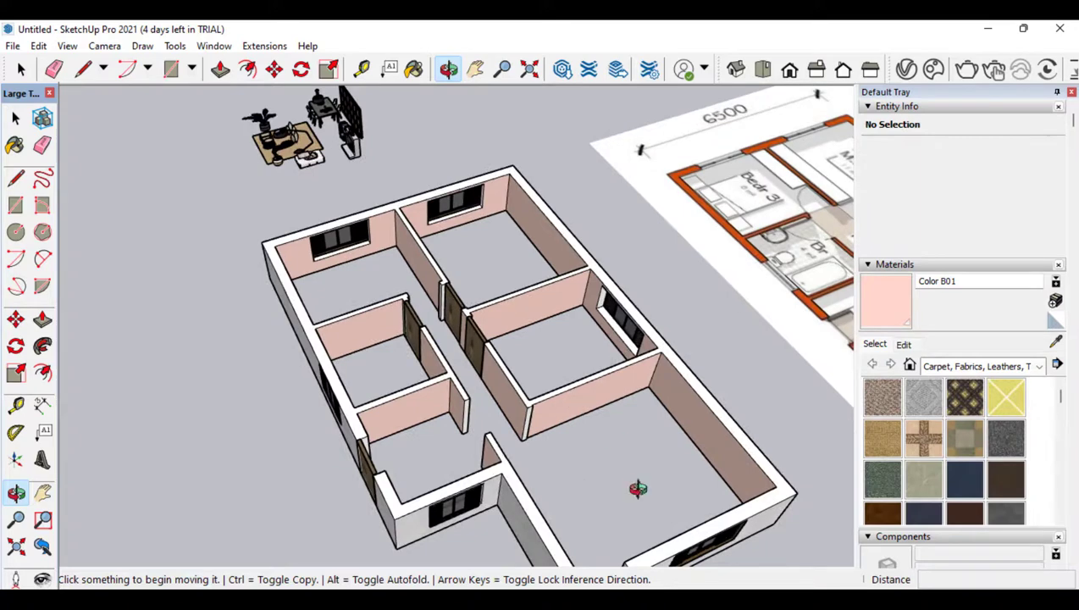
Draw a rectangular floor face in the large end room, about 6' 10" by 5' 4", from the window-wall corner to the short wall's end
left_click_drag(465, 180, 356, 390)
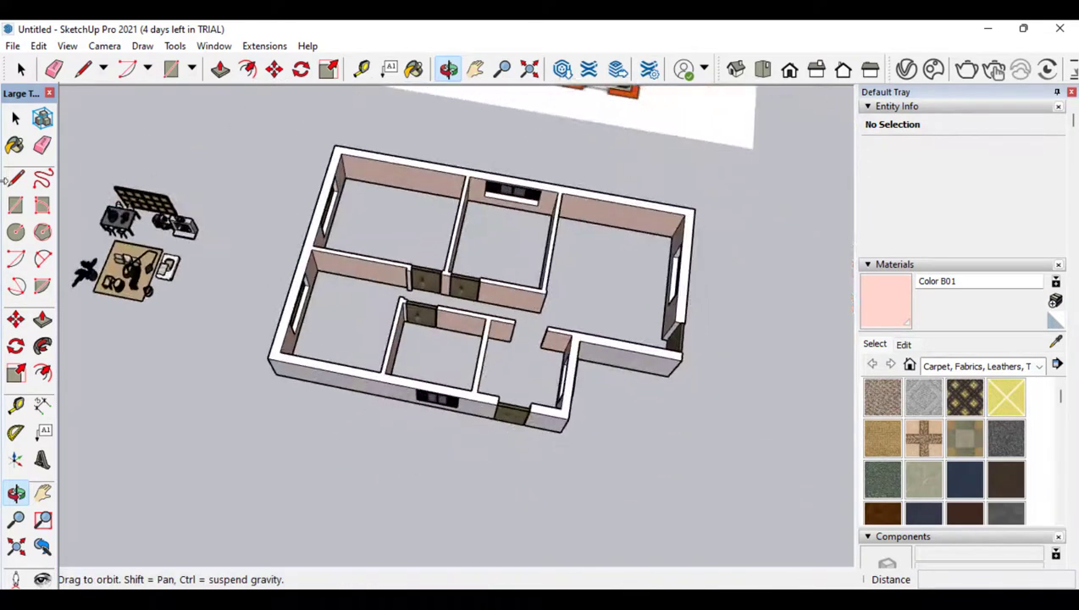
left_click(16, 206)
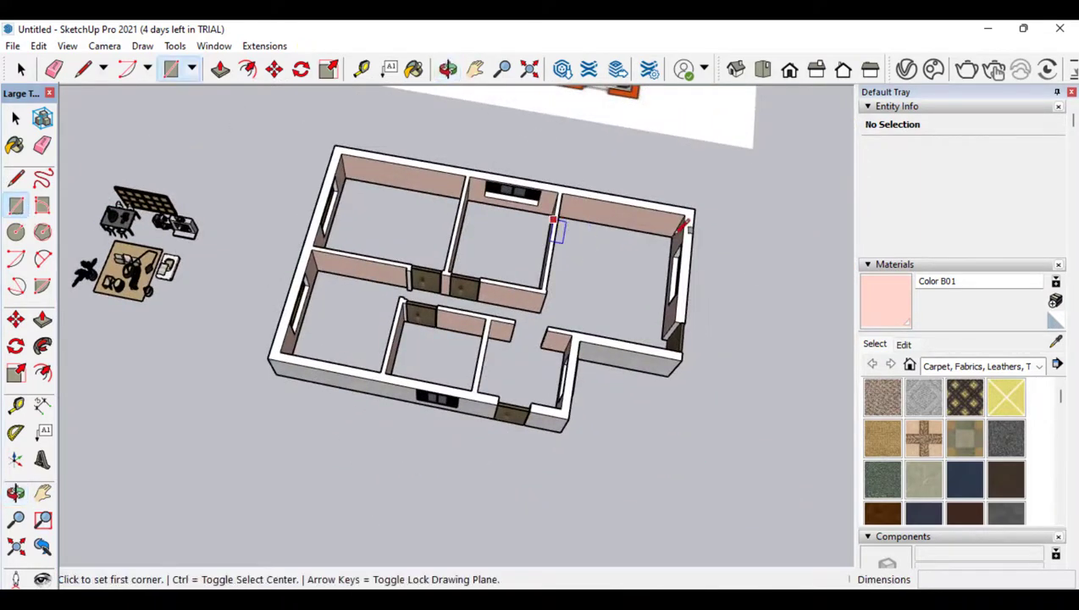
left_click(674, 236)
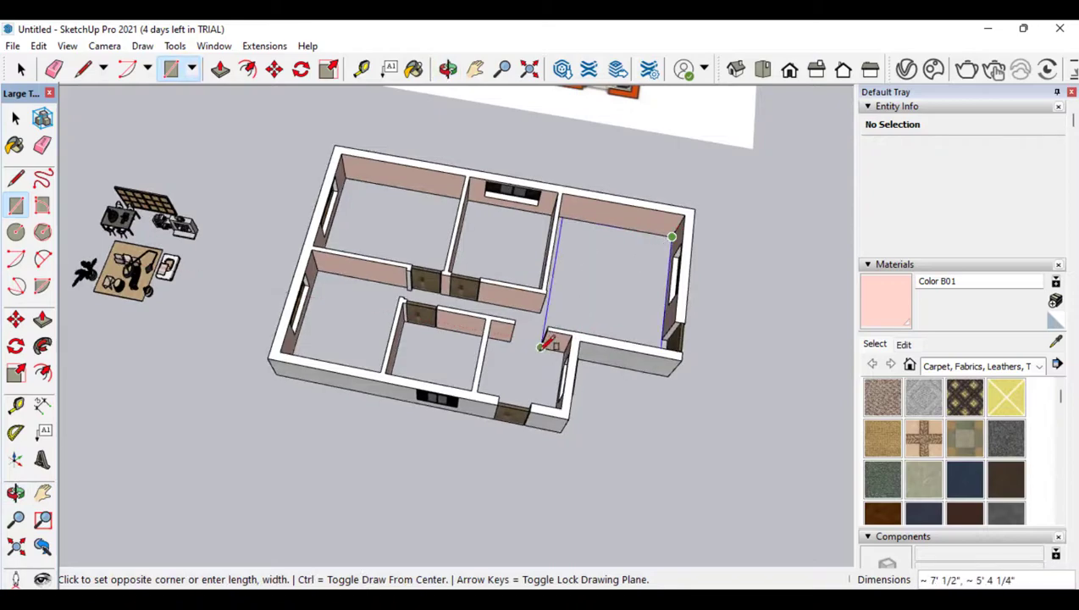
left_click(547, 342)
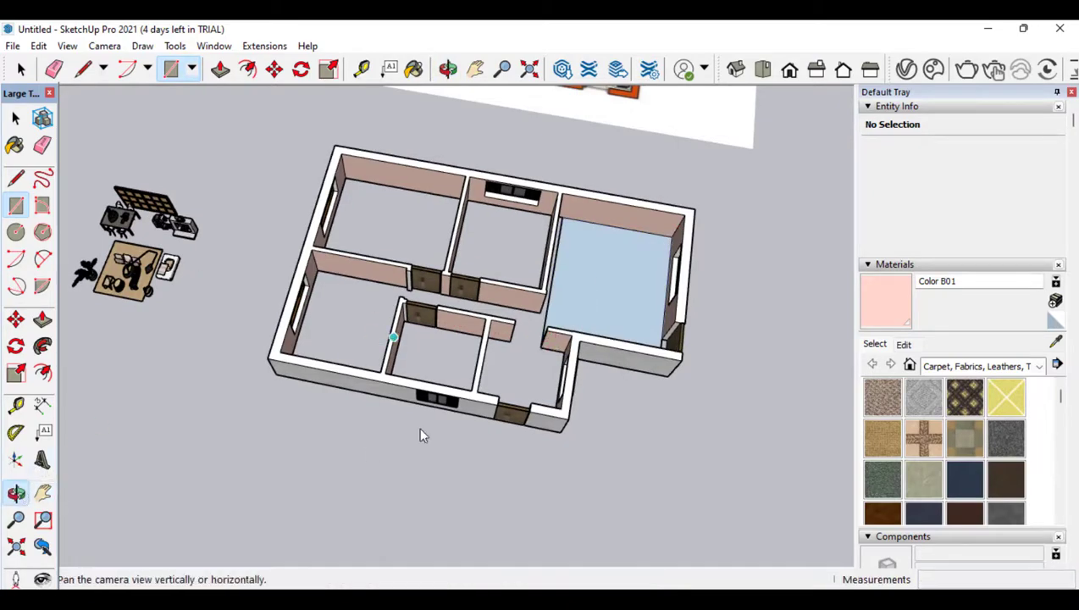
Try to move the floor face's inner edge about 4" so that it meets the base of the partition wall
mouse_move(422, 433)
middle_mouse_down()
mouse_move(241, 362)
mouse_move(114, 256)
mouse_move(75, 255)
middle_mouse_up()
middle_click_drag(460, 441, 336, 468)
scroll(426, 436, "up", 2)
scroll(478, 422, "up", 4)
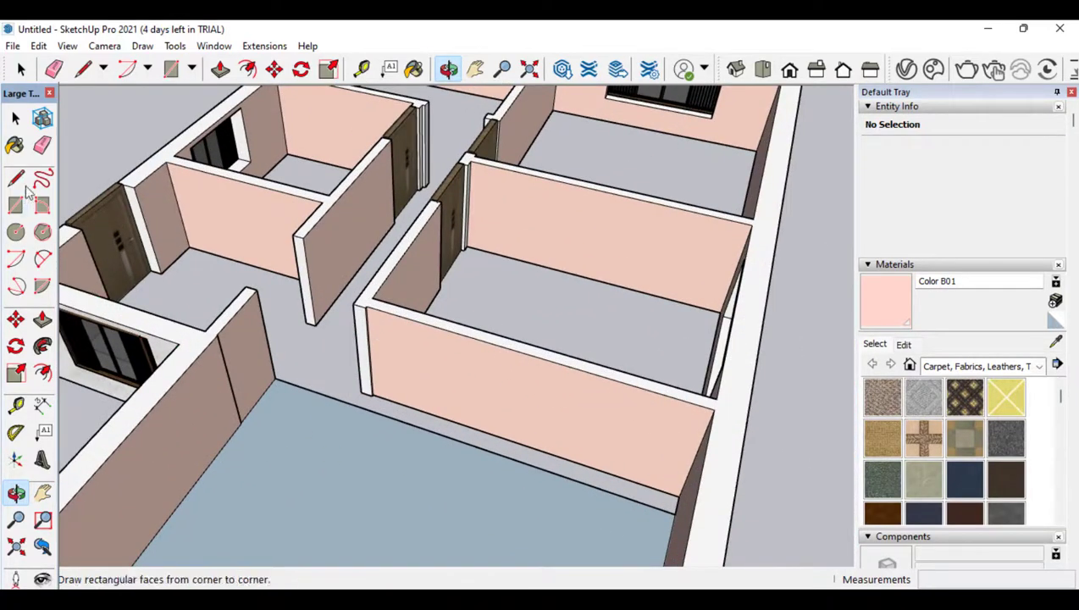
left_click(16, 318)
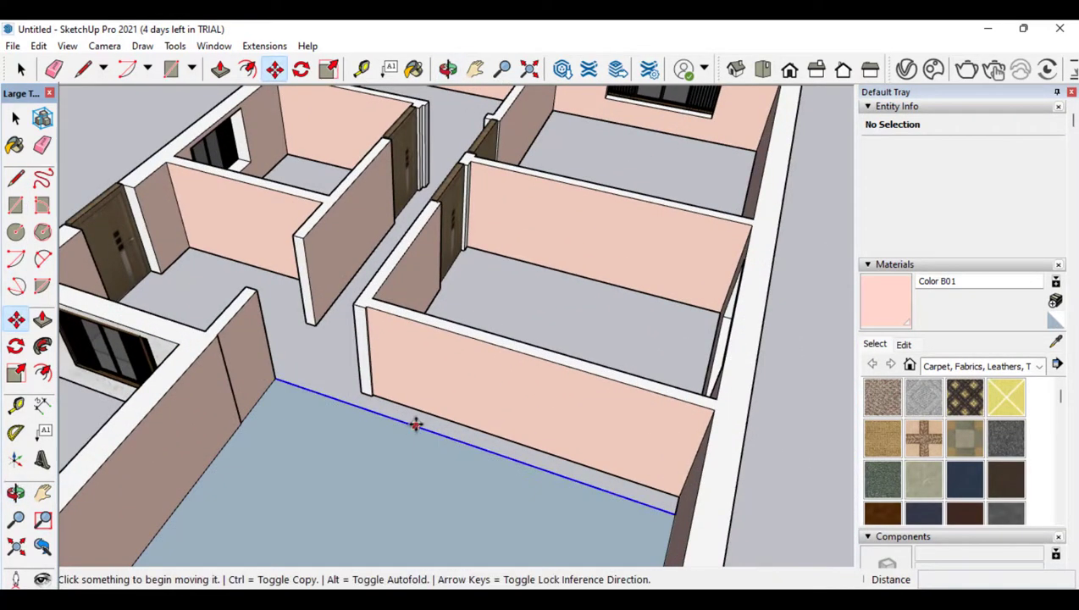
left_click(422, 414)
left_click(422, 414)
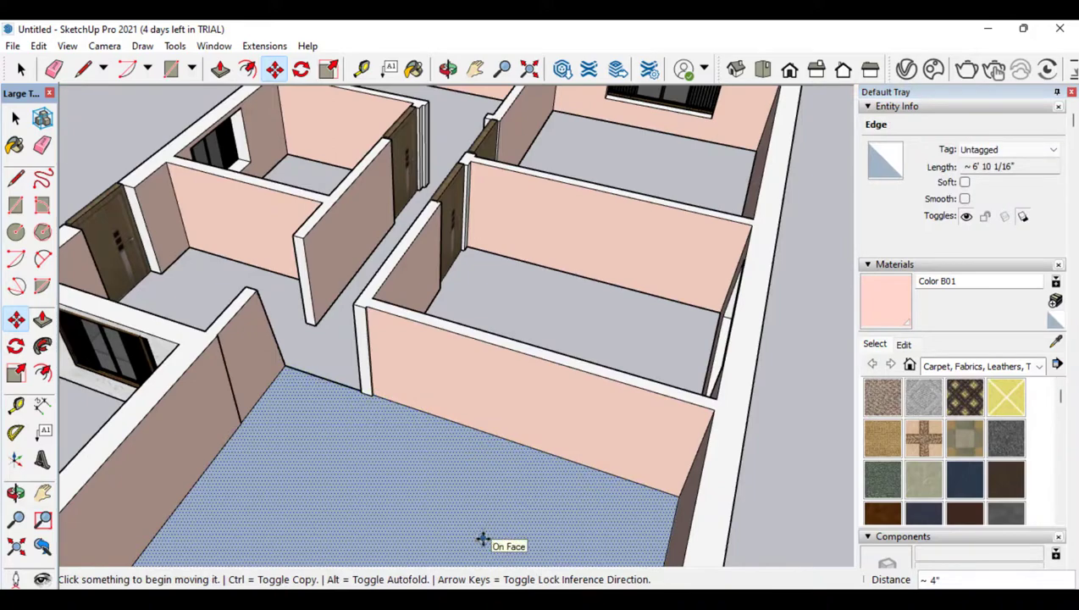
left_click(486, 526)
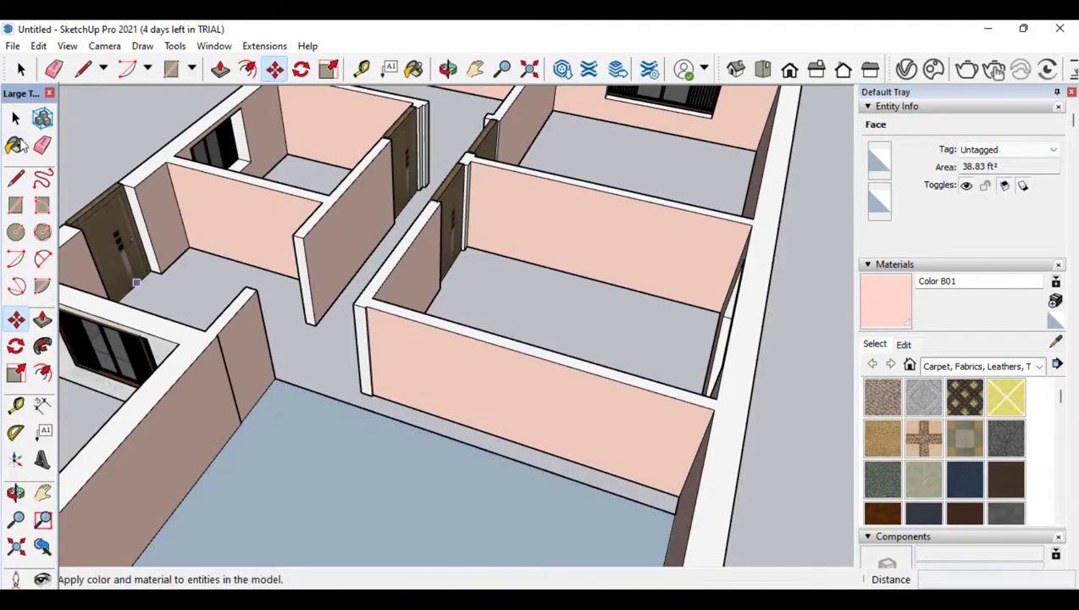
Try to move the selected inner floor edge about 3 3/4" onto the bottom corner of the partition wall's free end
left_click(15, 119)
left_click(336, 403)
key("p")
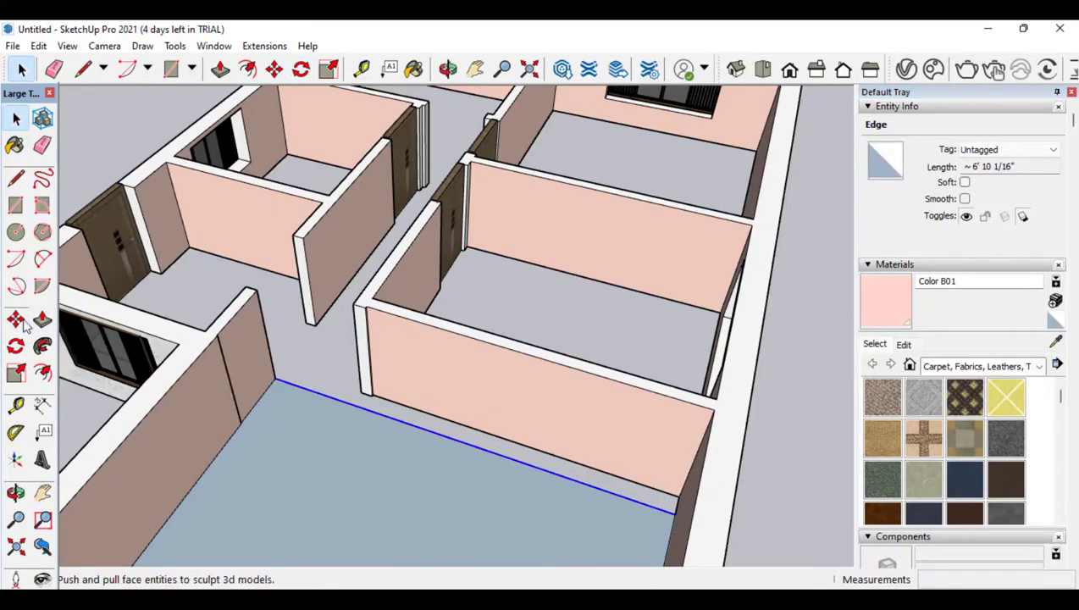
key("m")
left_click(349, 405)
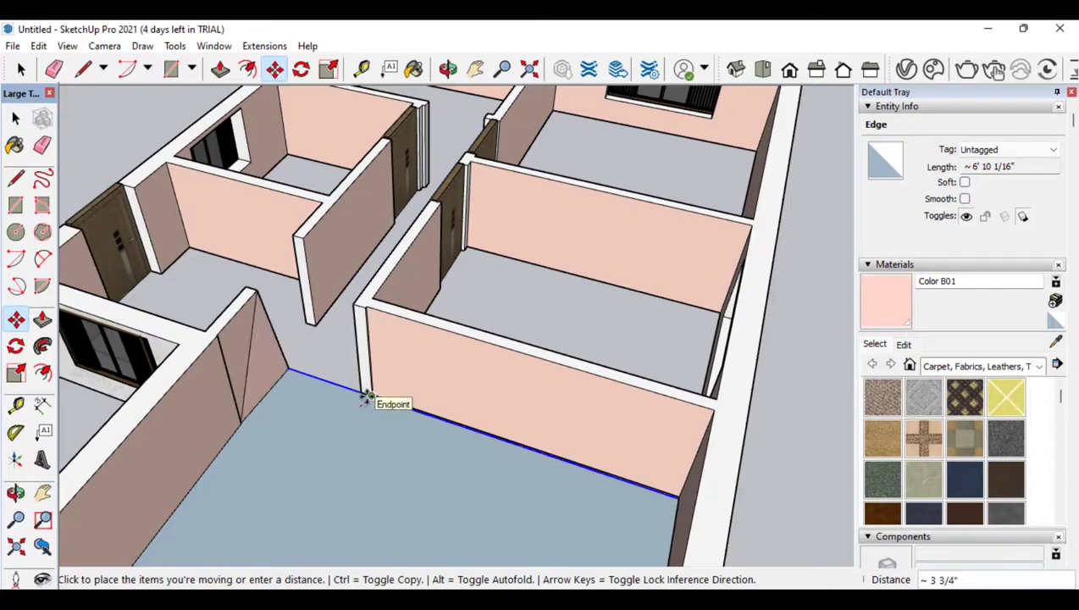
left_click(366, 398)
scroll(399, 392, "down", 3)
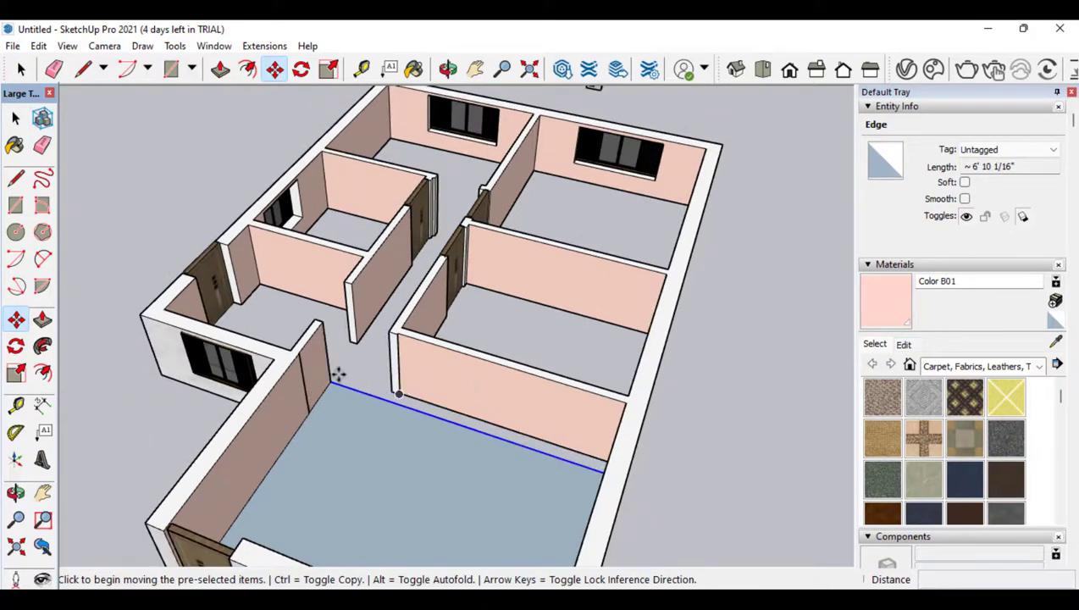
left_click(16, 178)
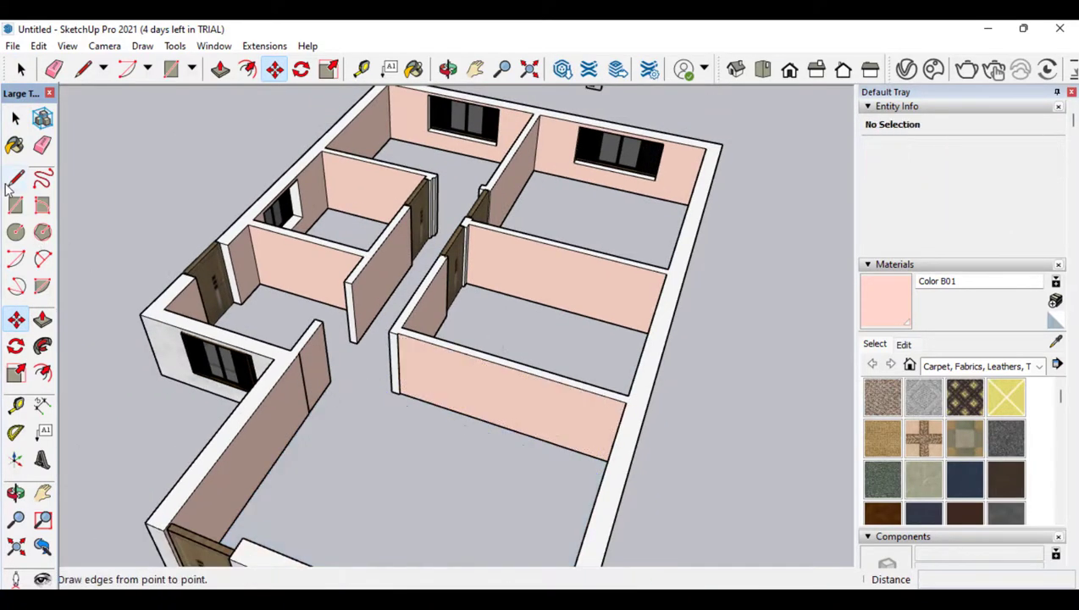
left_click(330, 381)
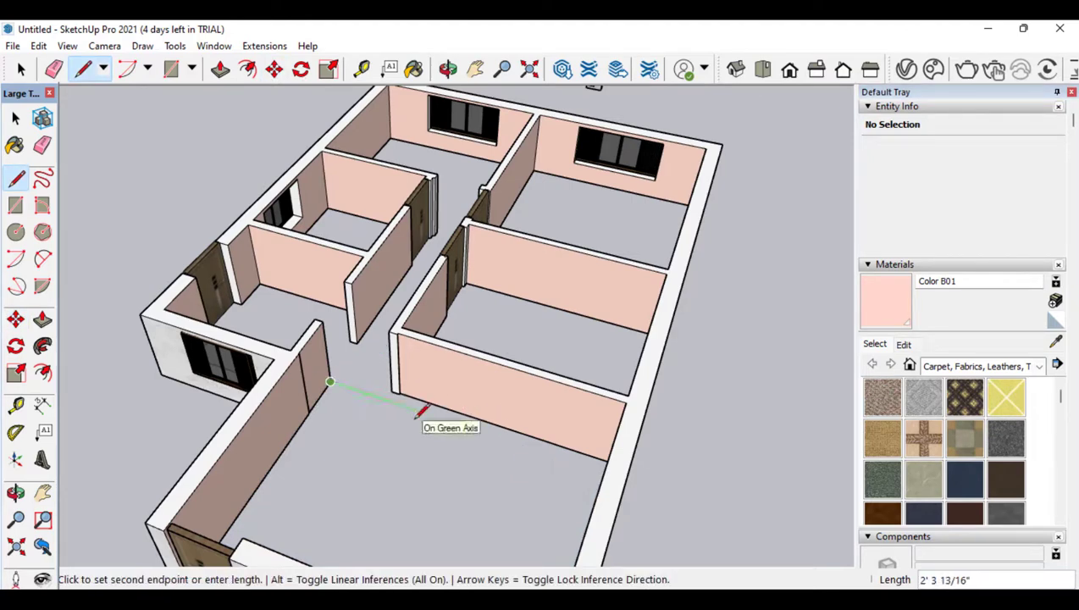
left_click(483, 432)
key("Escape")
key("ctrl+z")
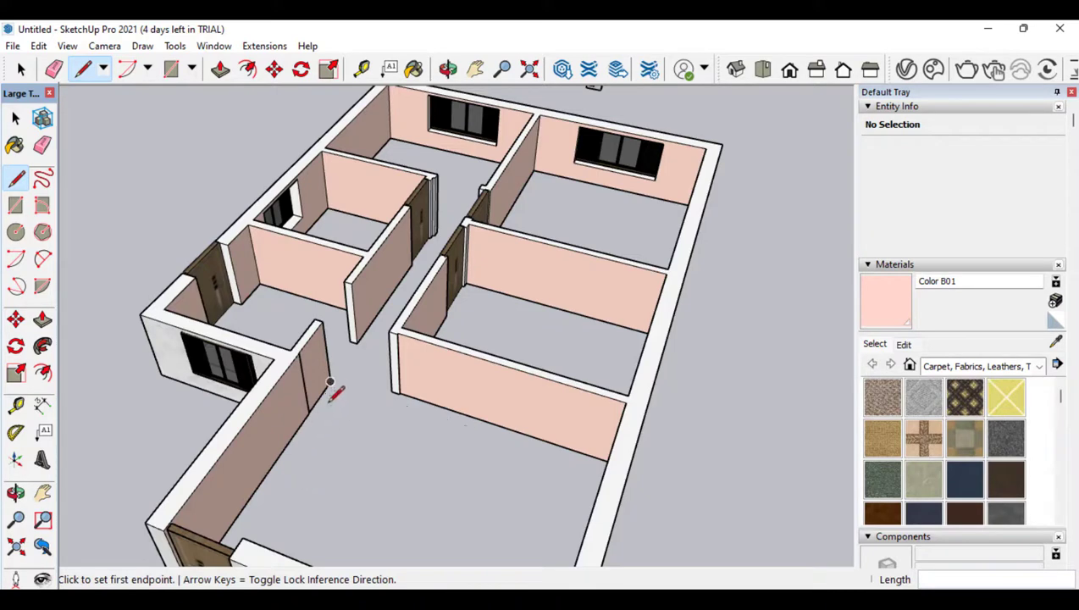
Draw a line along the base of the partition wall and across the passage opening to the short wall
left_click(17, 492)
left_click_drag(389, 398, 663, 308)
left_click(15, 178)
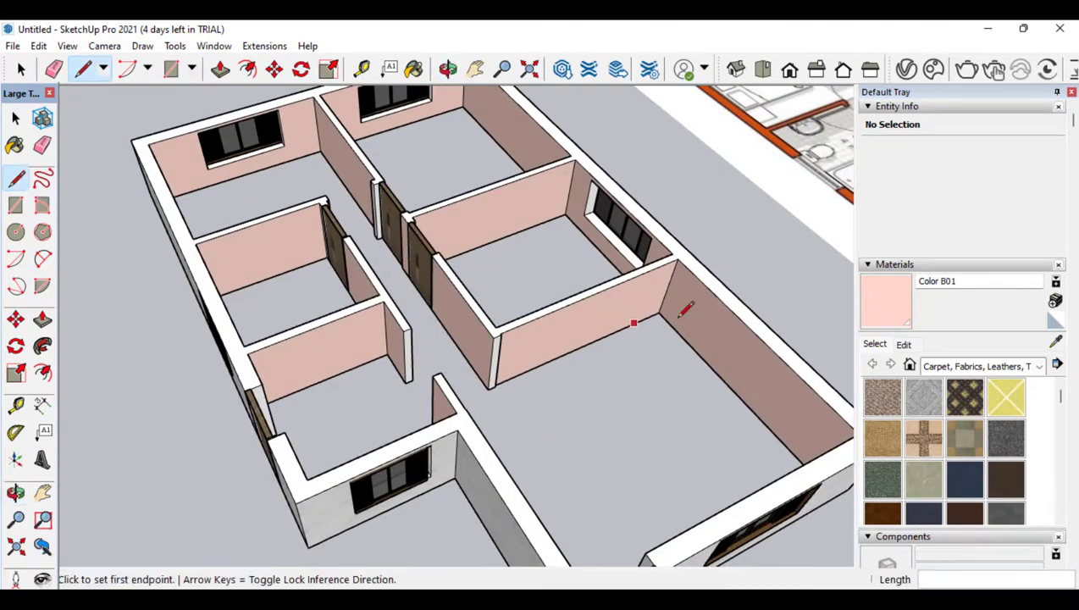
left_click(16, 493)
left_click_drag(191, 497, 292, 454)
left_click(15, 178)
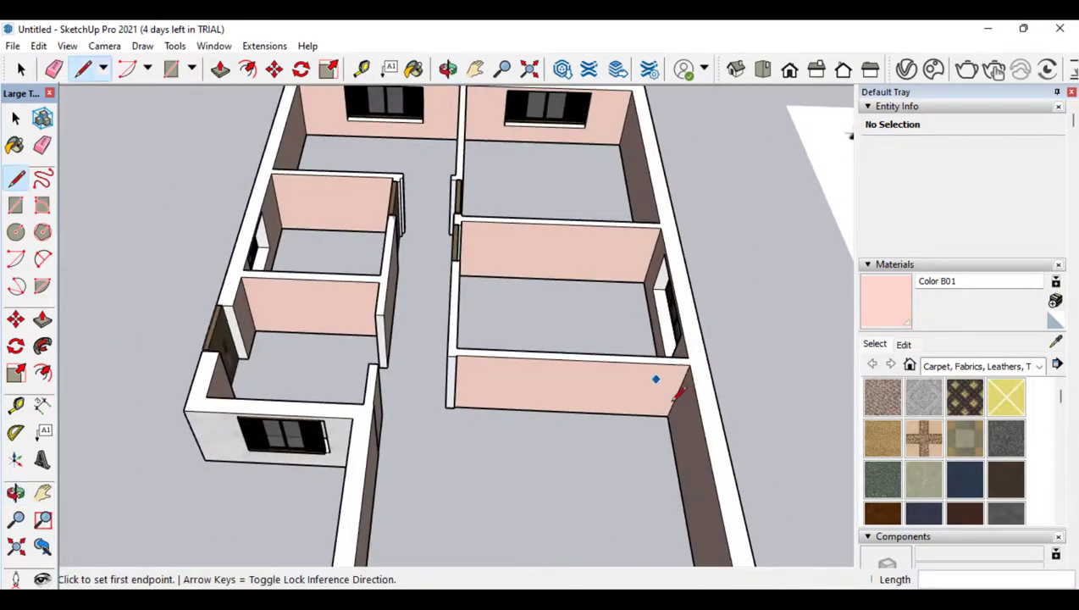
left_click(638, 422)
left_click(380, 402)
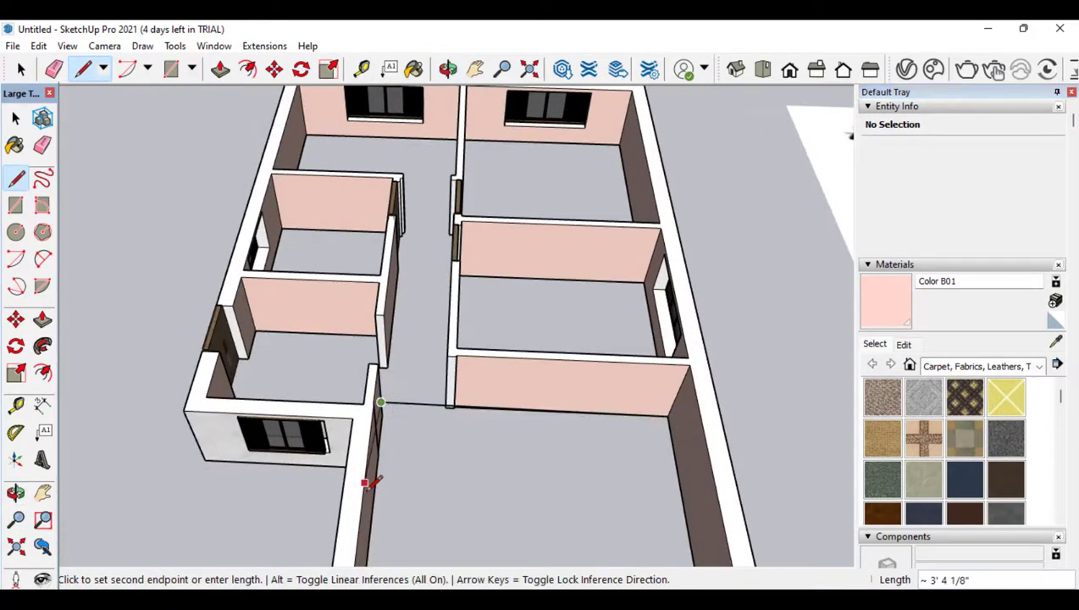
Trace further floor edges of the large room with the Line tool, connecting the partition-wall corner, the front wall and the door corner
scroll(373, 500, "down", 5)
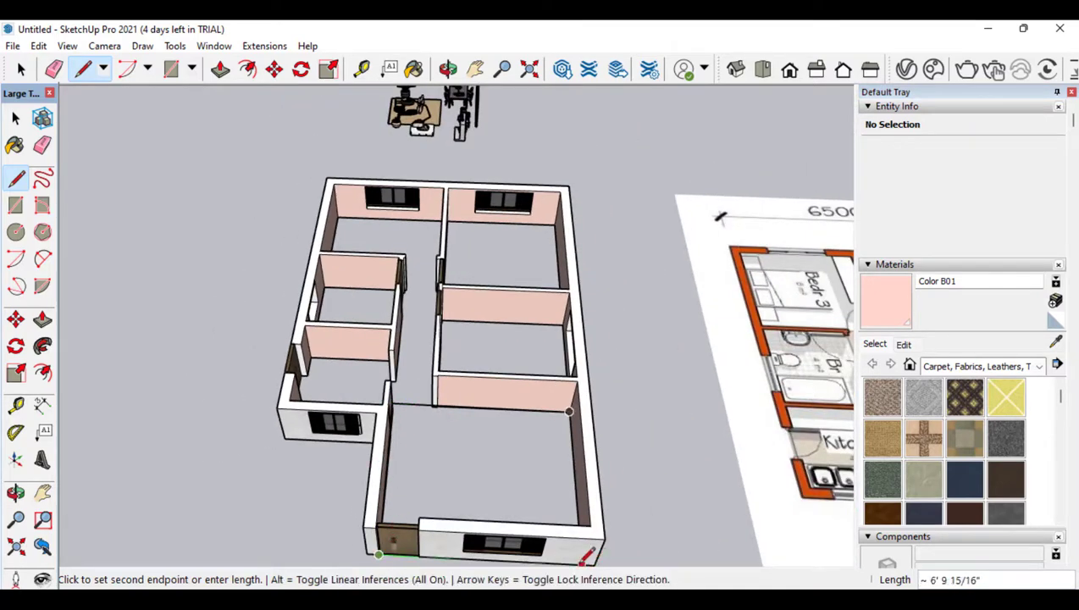
left_click(571, 412)
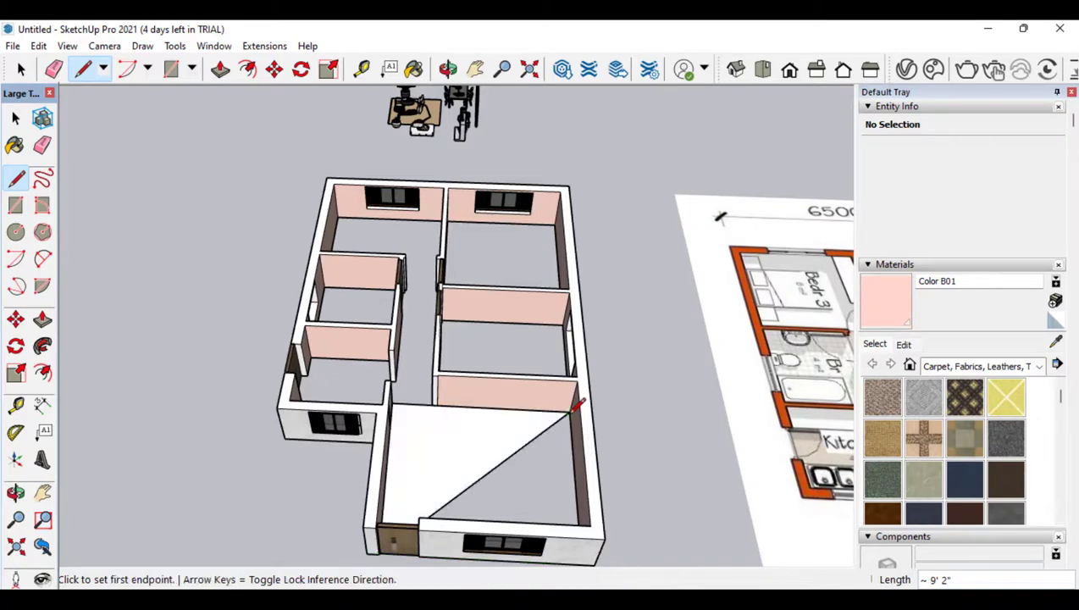
left_click(570, 412)
mouse_move(590, 561)
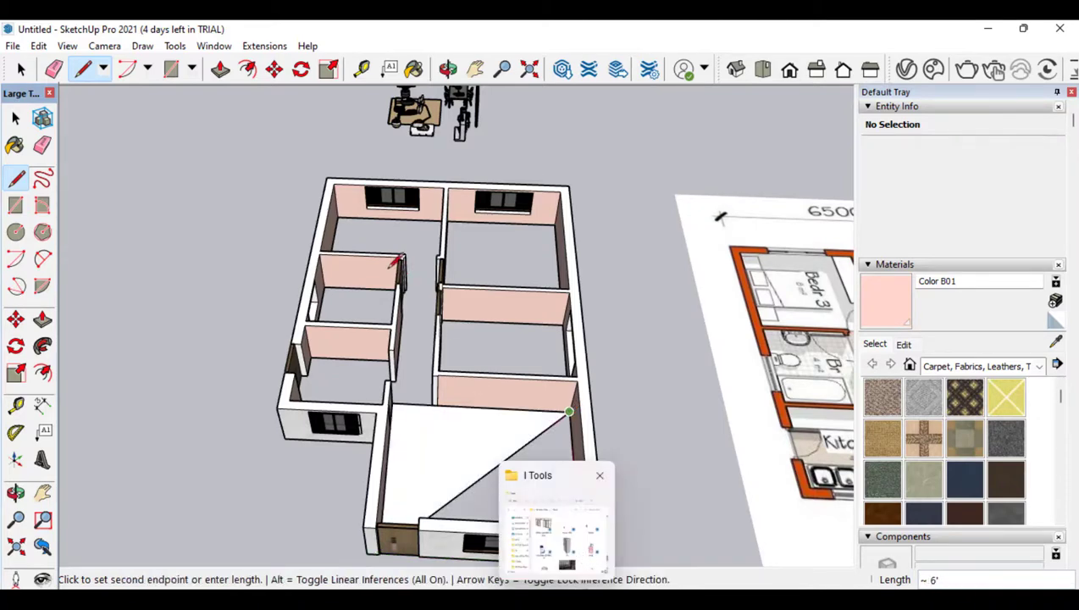
scroll(390, 268, "down", 2)
left_click(545, 506)
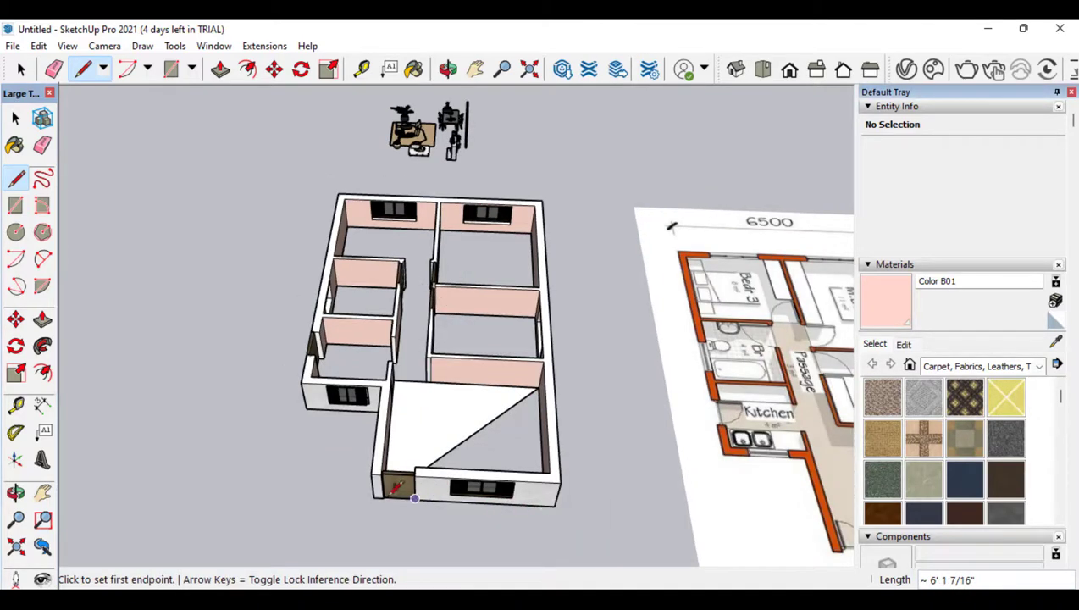
left_click(393, 490)
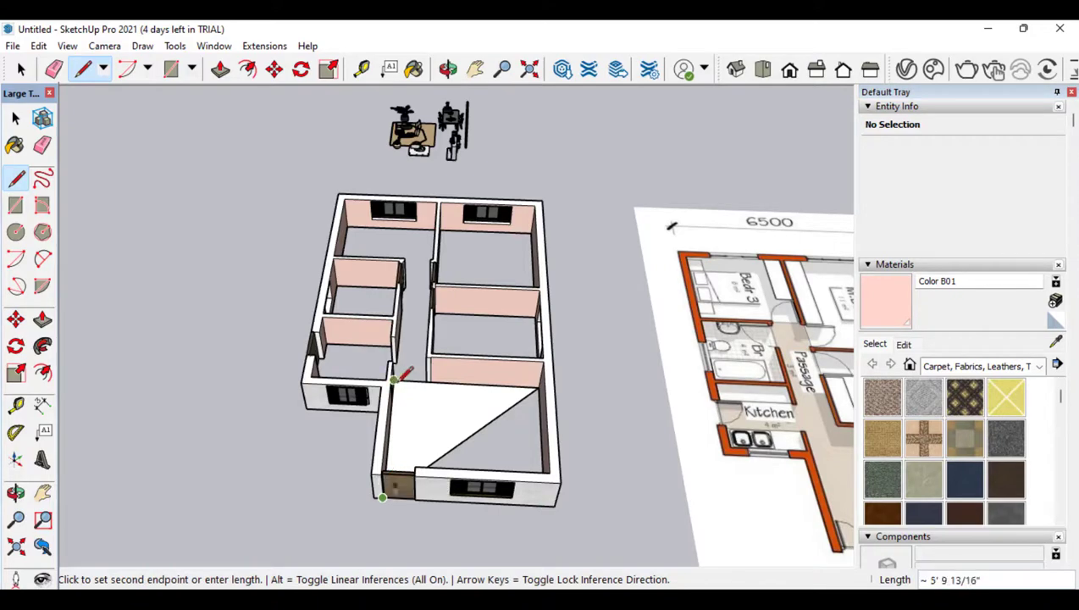
left_click(394, 379)
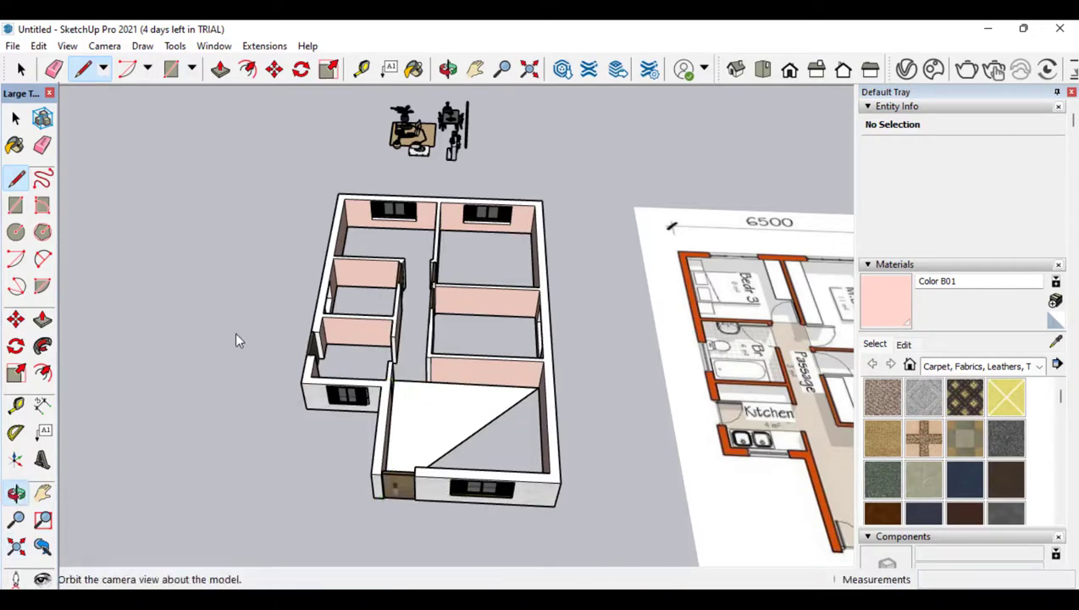
Undo the floor lines drawn in the large room
middle_click_drag(236, 336, 596, 254)
scroll(568, 233, "up", 4)
mouse_move(417, 145)
middle_mouse_down()
mouse_move(691, 212)
mouse_move(807, 186)
middle_mouse_up()
key("ctrl+z")
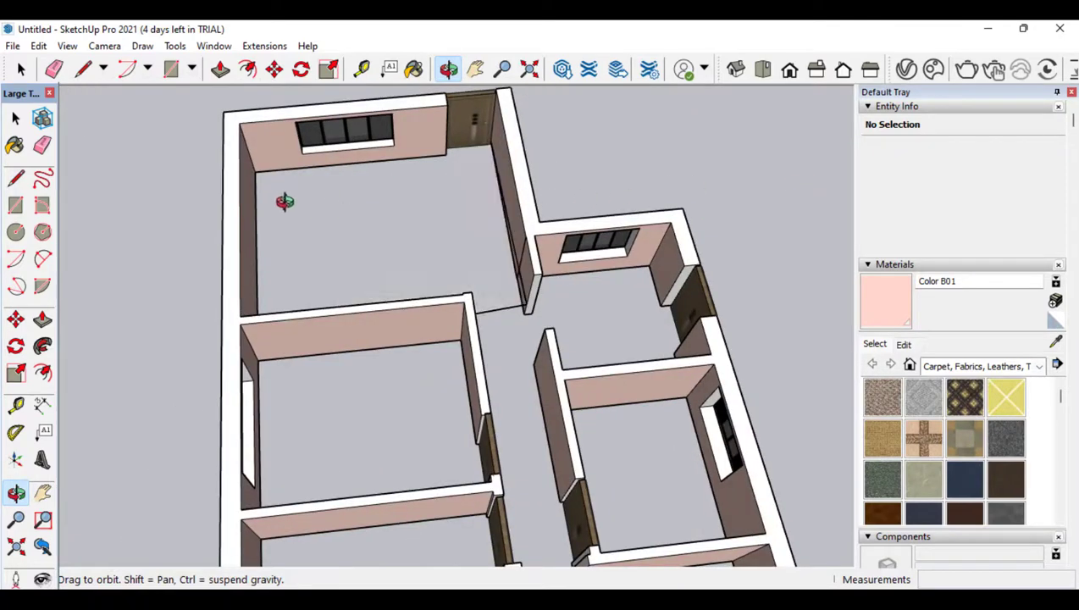
key("ctrl+z")
Draw a rectangular floor face about 6' 10" by 5' 4" from the window-wall corner to the base of the short wall's end
left_click(15, 204)
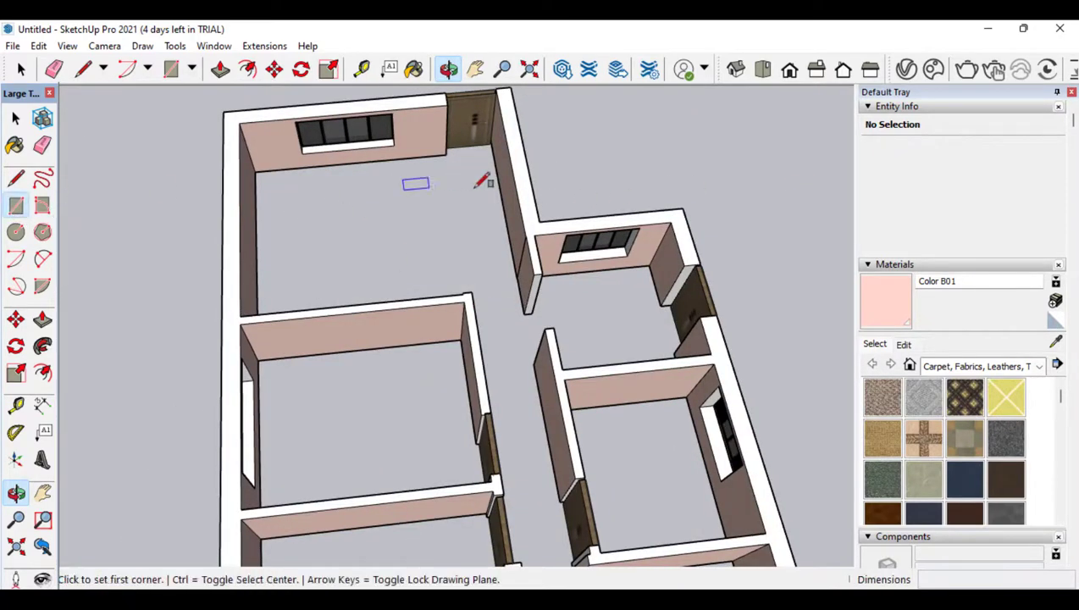
left_click(254, 172)
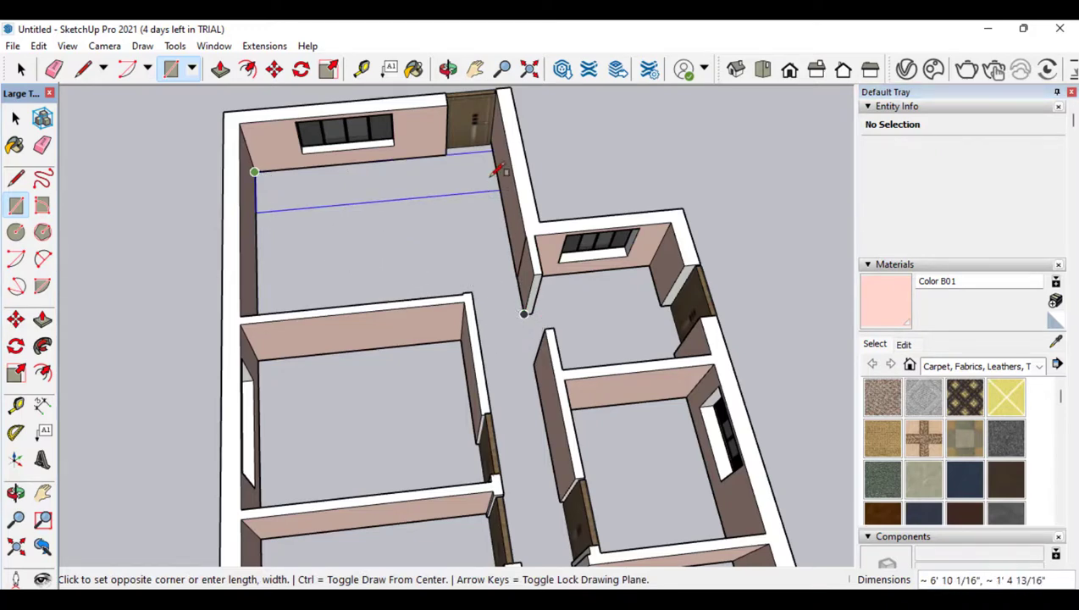
left_click(525, 313)
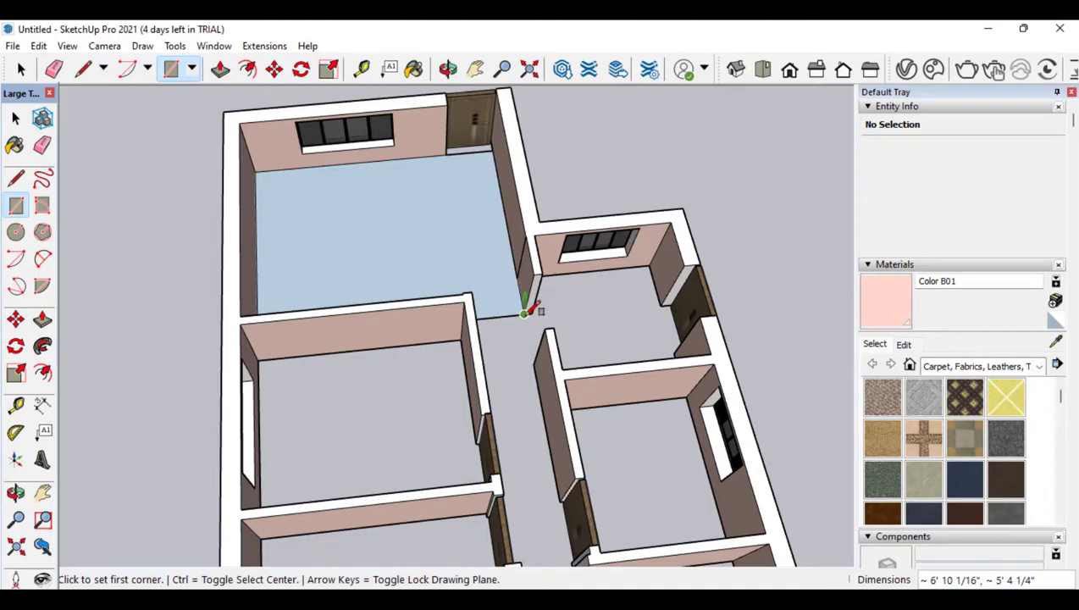
Try to fill the gap between the floor face and the partition wall with a rectangle about 6 7/16" by 7' 1 9/16"
left_click(15, 494)
left_click_drag(518, 421, 627, 339)
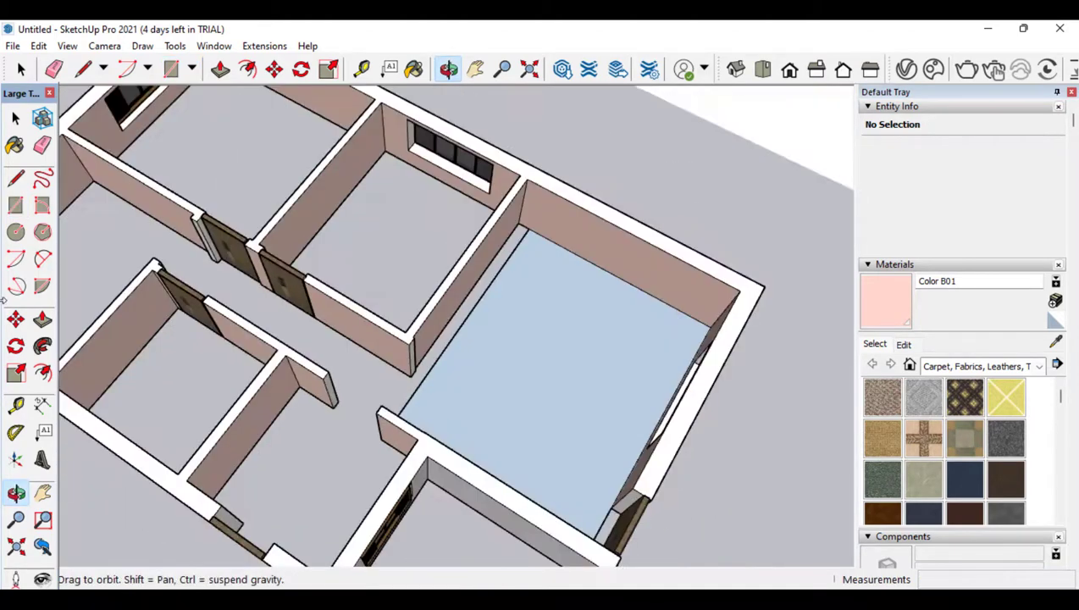
left_click(15, 205)
left_click(528, 228)
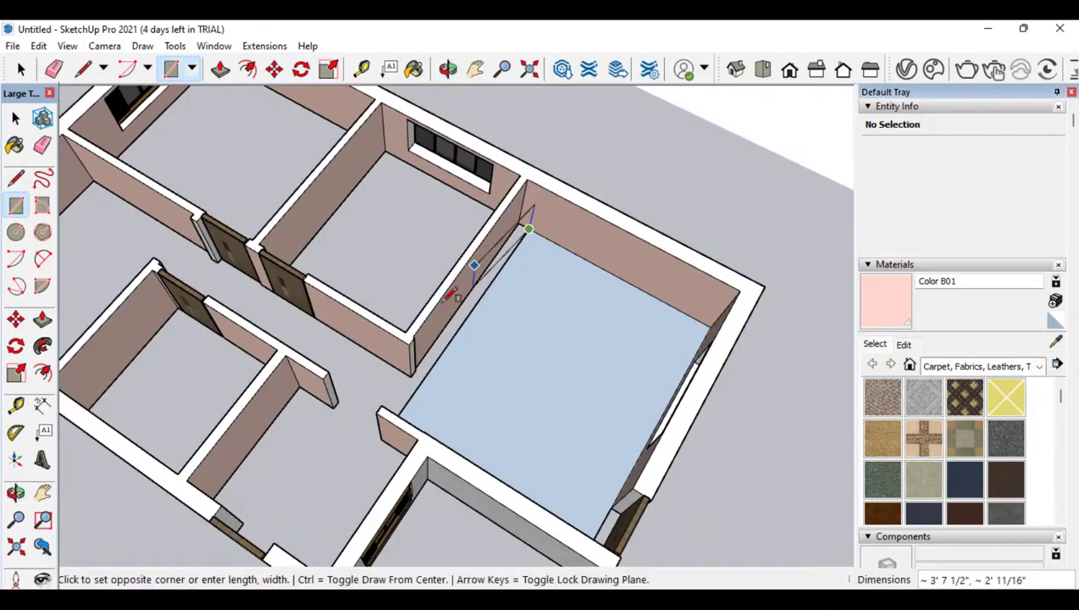
left_click(403, 416)
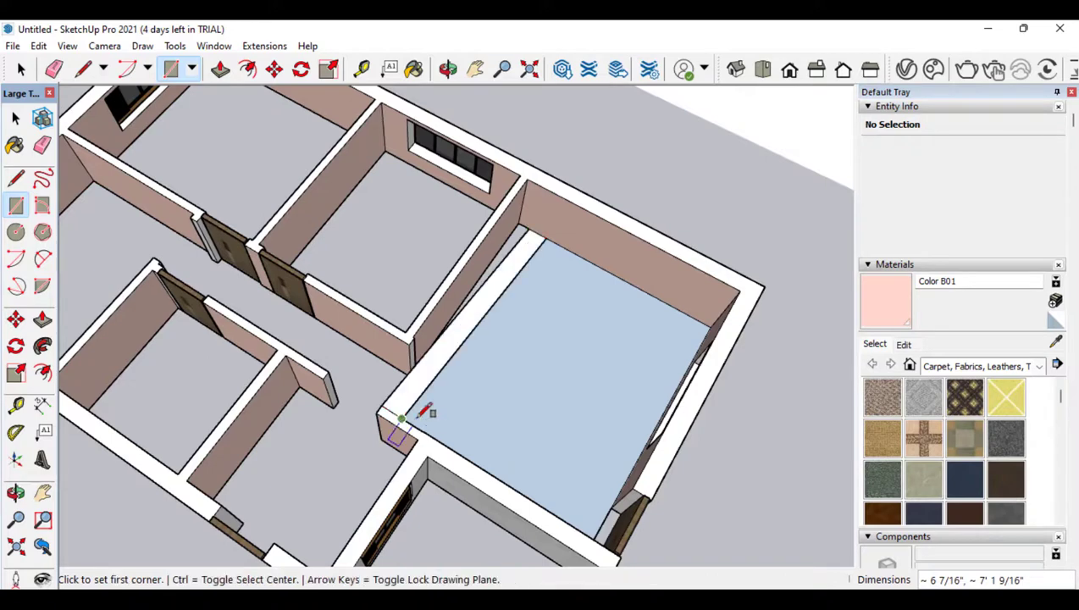
Draw a narrow floor rectangle about 5' 10" by 4" along the partition wall's base, between the wall and the floor face
left_click(519, 222)
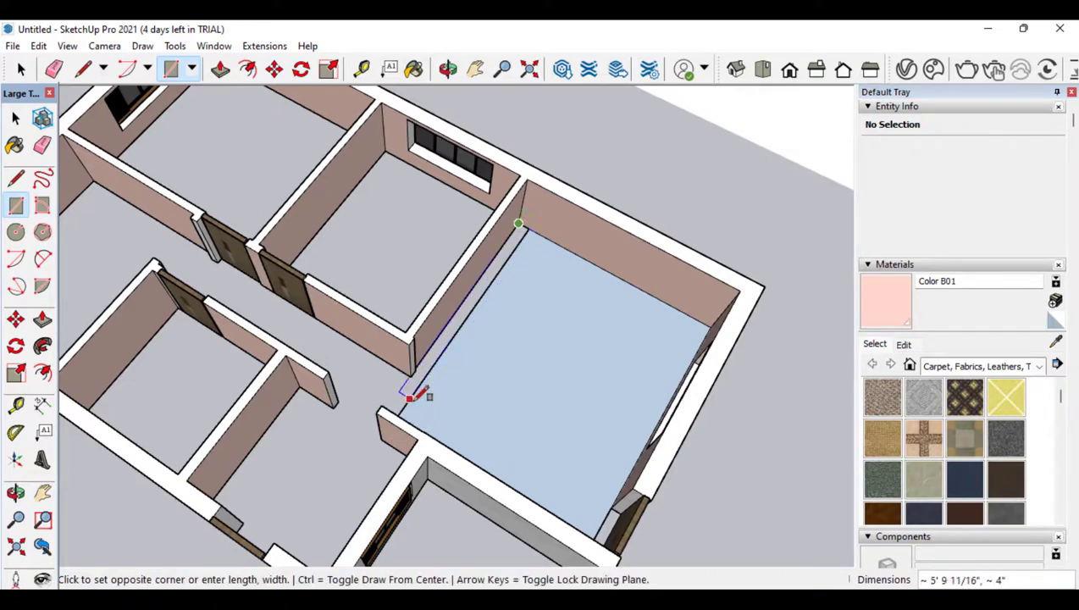
left_click(414, 397)
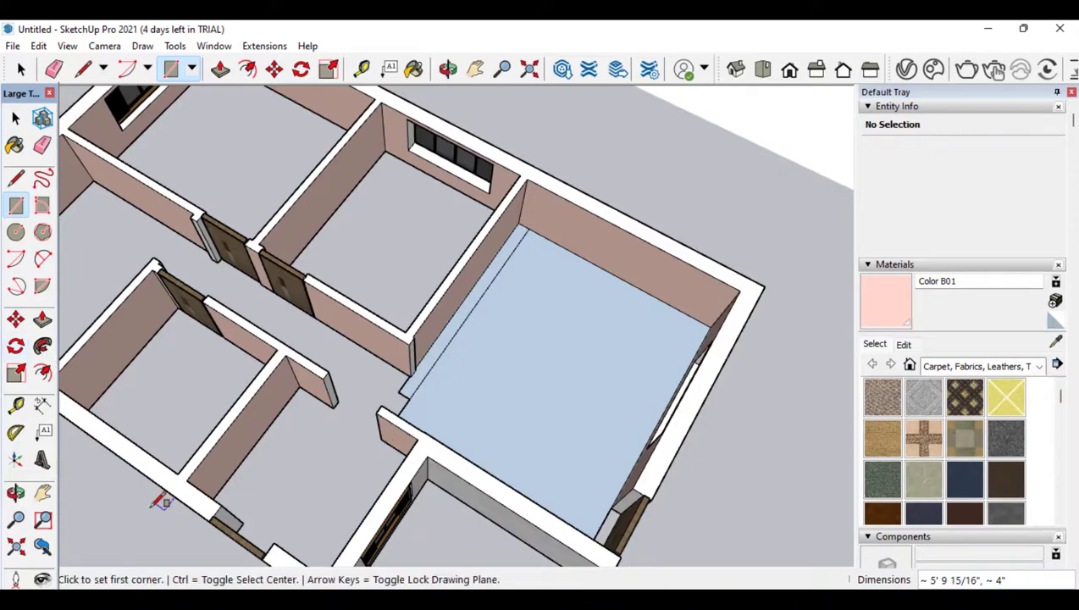
Move the end edge of the narrow floor strip out to the base corner of the short wall
left_click(15, 494)
left_click_drag(339, 347, 49, 390)
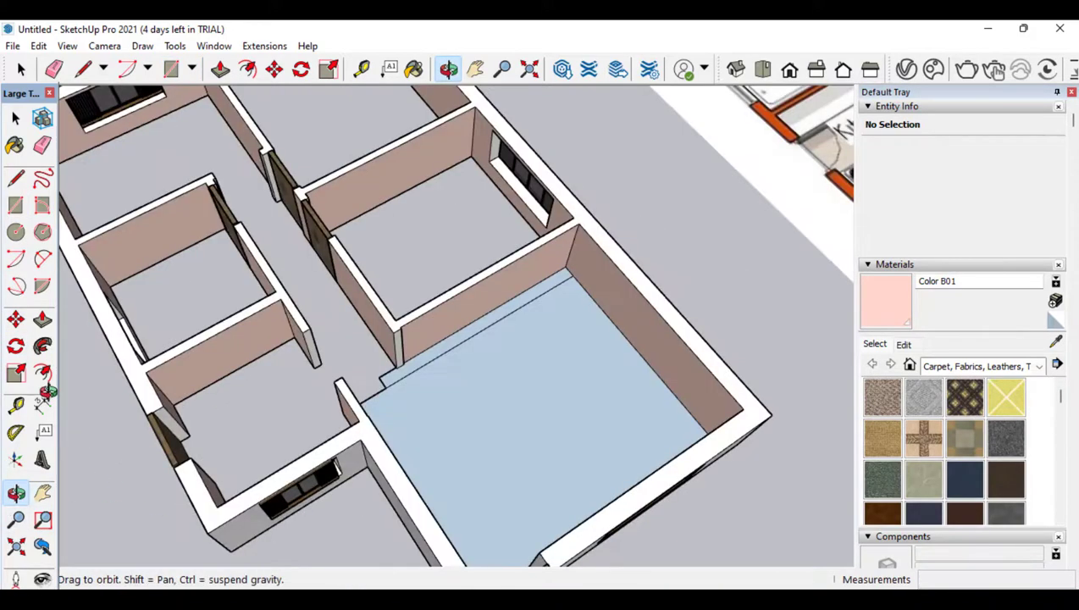
left_click_drag(661, 339, 349, 286)
scroll(352, 327, "up", 4)
scroll(353, 328, "up", 2)
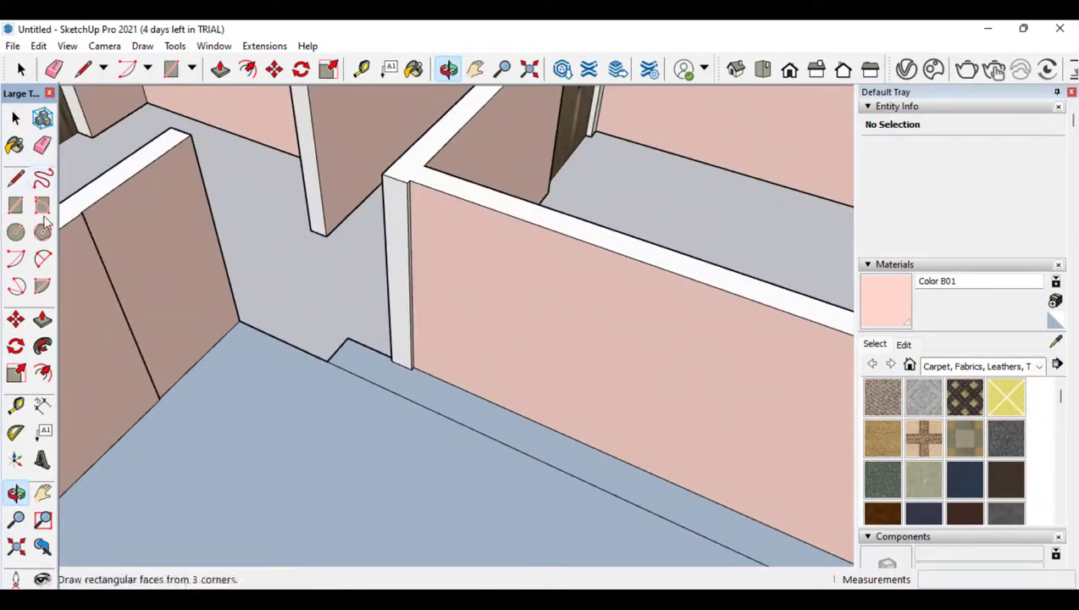
left_click(274, 68)
left_click(328, 347)
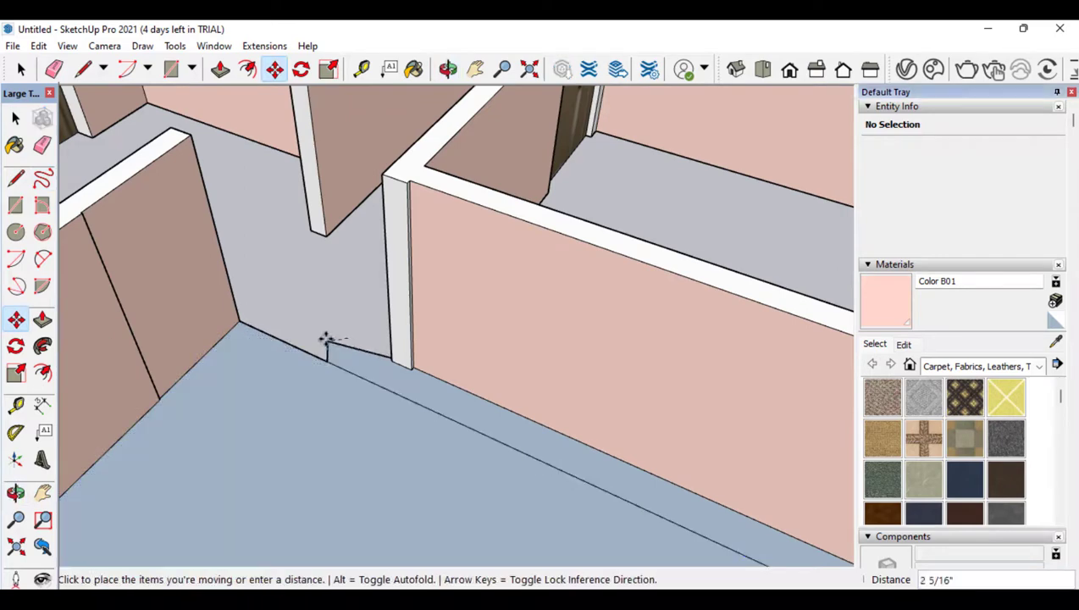
key("Escape")
left_click(335, 347)
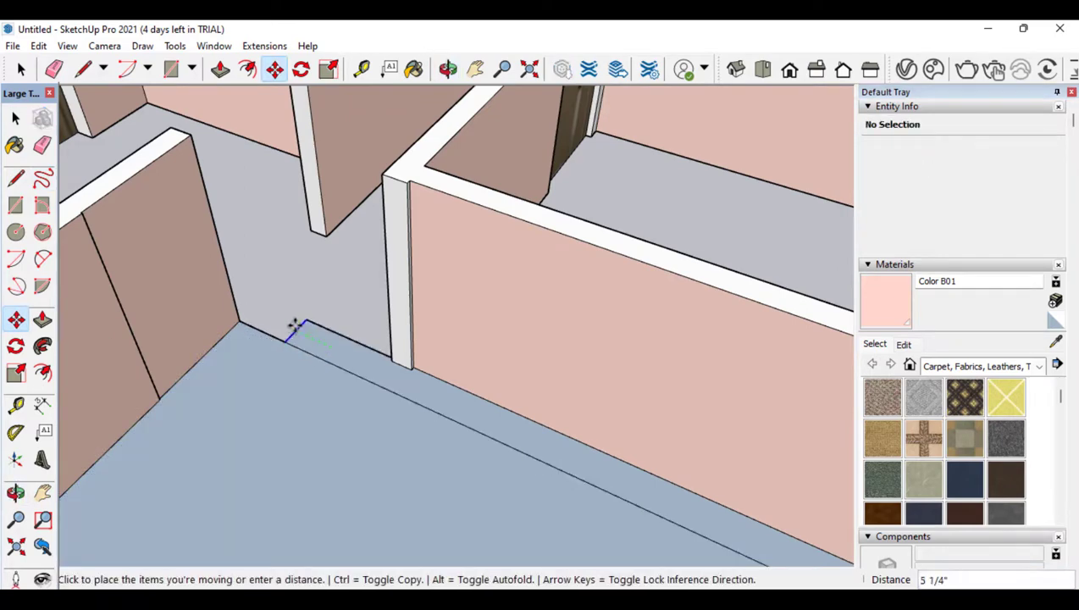
left_click(250, 306)
Erase the dividing line between the narrow strip and the main floor face in the large room
left_click(43, 146)
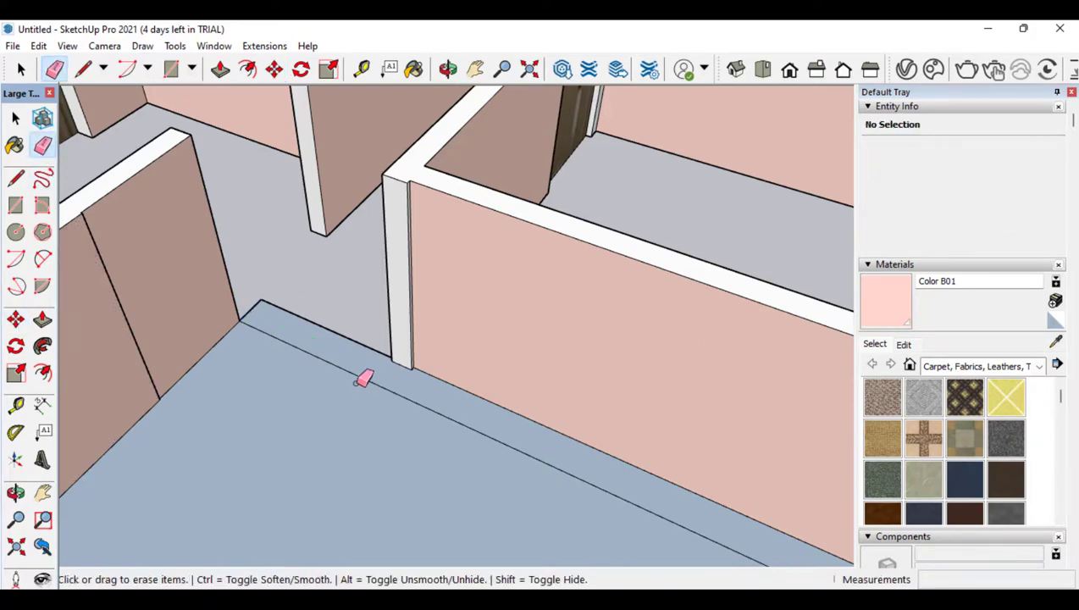
scroll(328, 356, "down", 3)
scroll(288, 439, "down", 3)
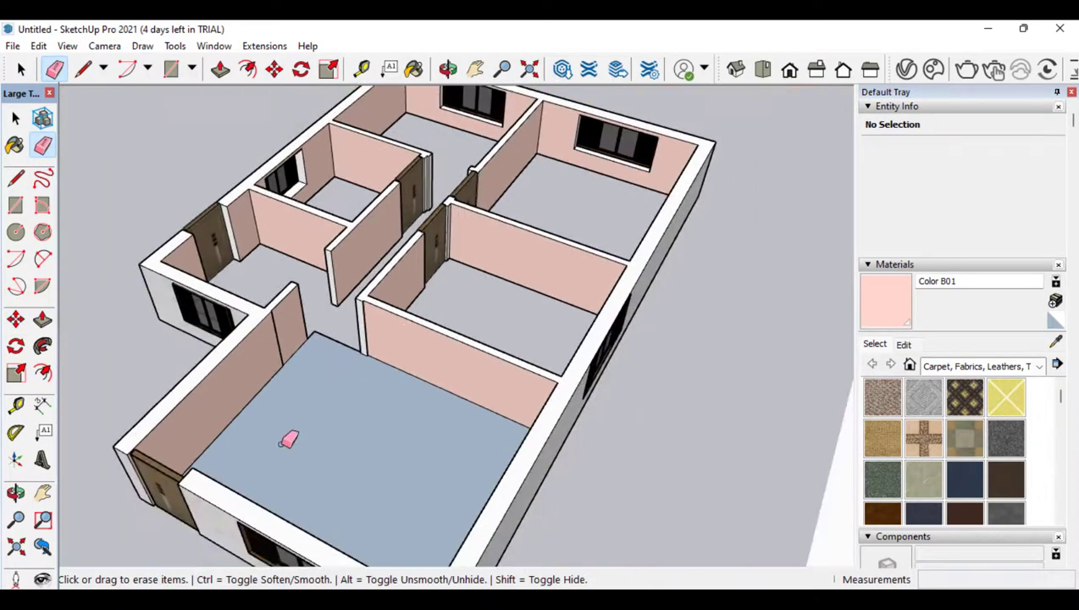
Paint the large room's floor with the Carpet Diamond Olive material
left_click(15, 493)
left_click_drag(393, 422, 837, 432)
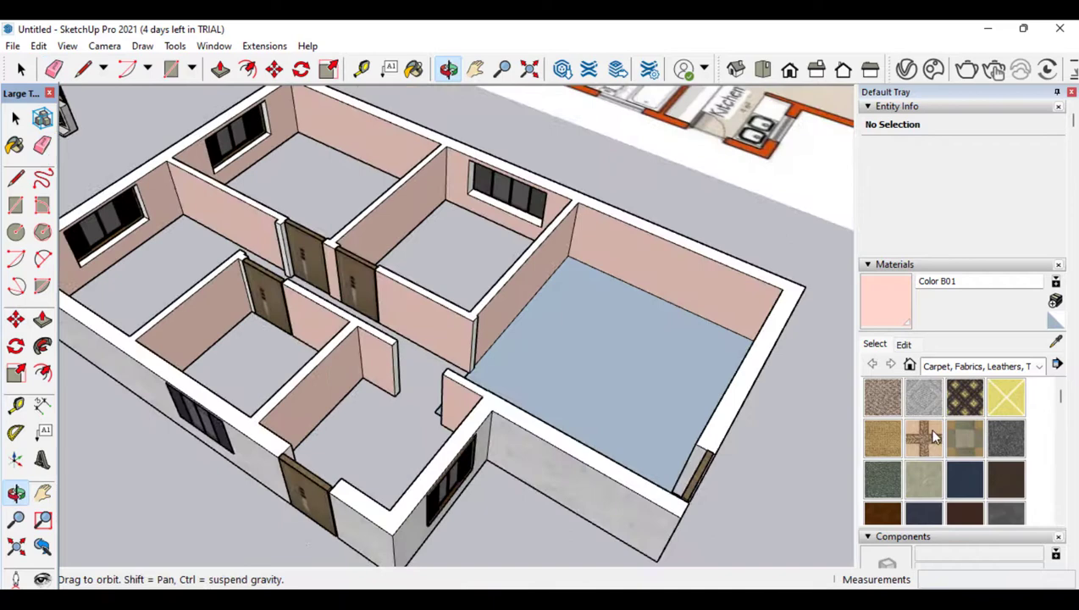
left_click(966, 395)
left_click(643, 380)
scroll(935, 457, "down", 2)
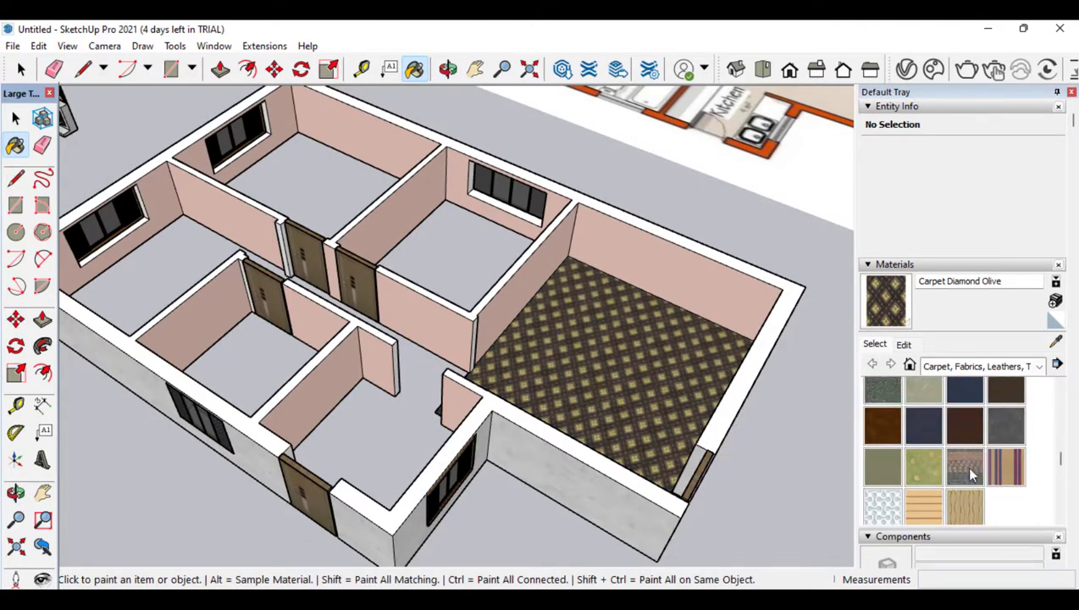
Try Carpet Berber Pattern Gray on the large room's floor, and go back to Carpet Diamond Olive
scroll(970, 472, "up", 2)
left_click(924, 396)
left_click(627, 386)
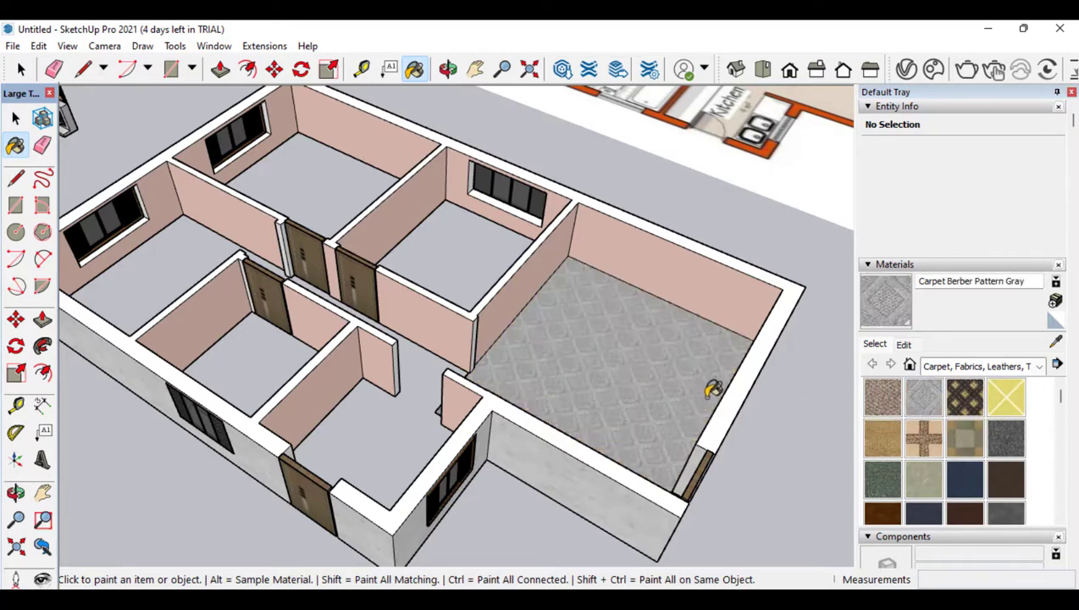
left_click(965, 396)
left_click(716, 367)
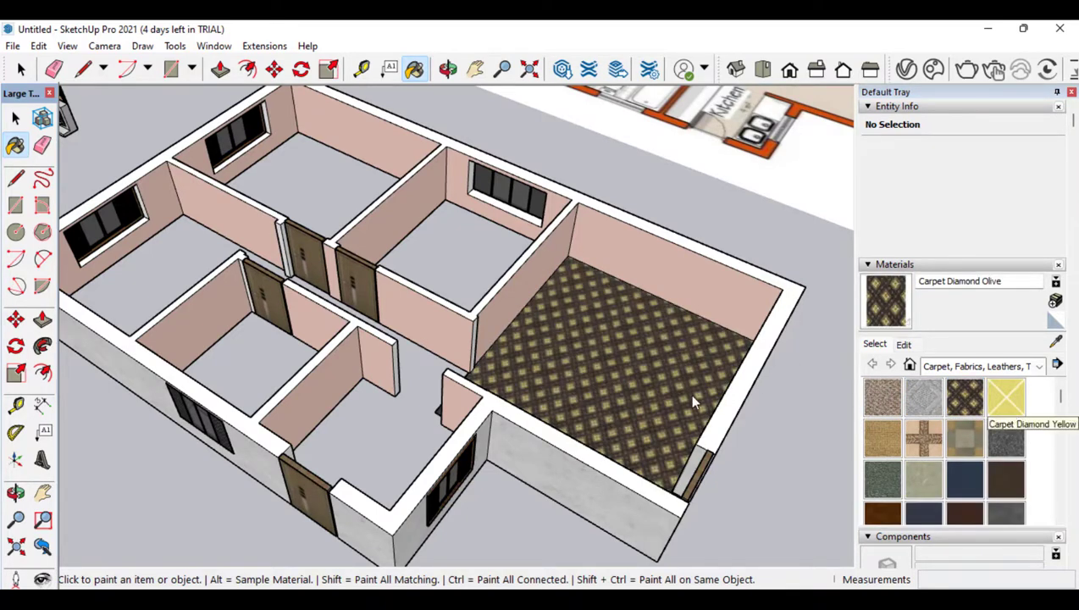
Compare Carpet Diamond Yellow and Carpet Berber Pattern Gray on the floor, ending with Carpet Diamond Olive again
left_click(1005, 396)
left_click(554, 347)
left_click(965, 396)
left_click(923, 395)
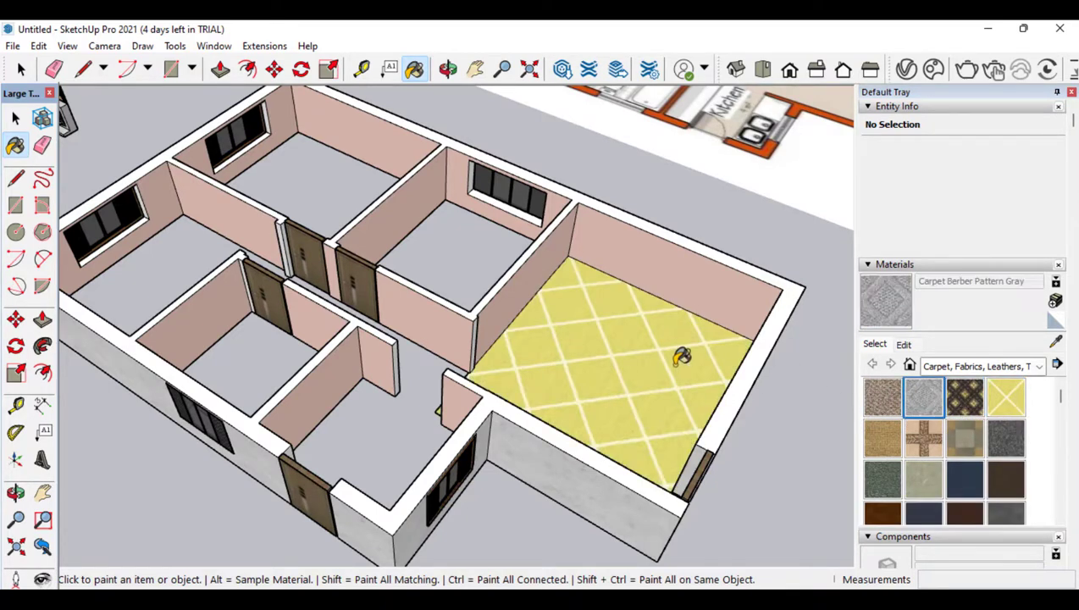
left_click(702, 368)
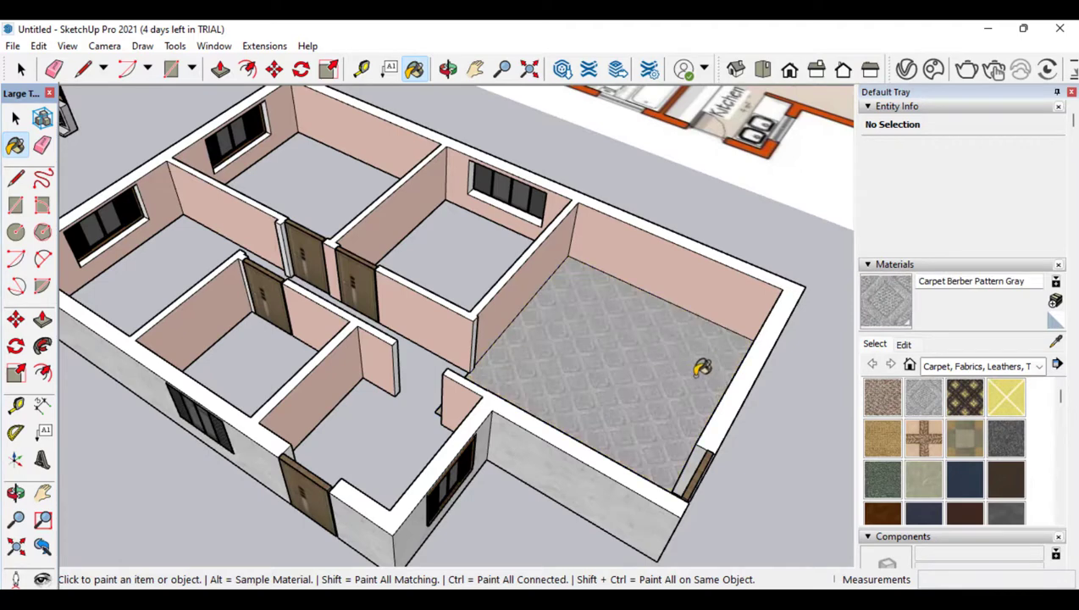
left_click(965, 396)
left_click(617, 354)
Unlock the Carpet Diamond Olive texture's aspect ratio and set its size to 1' wide by 1' 3" high
left_click(904, 344)
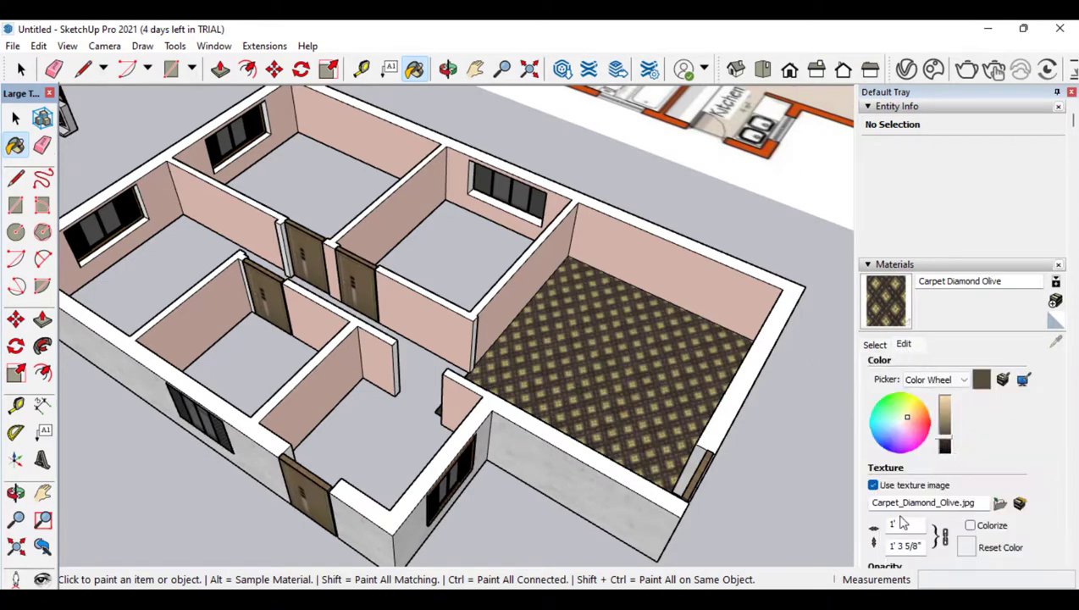
double_click(914, 547)
scroll(910, 424, "down", 4)
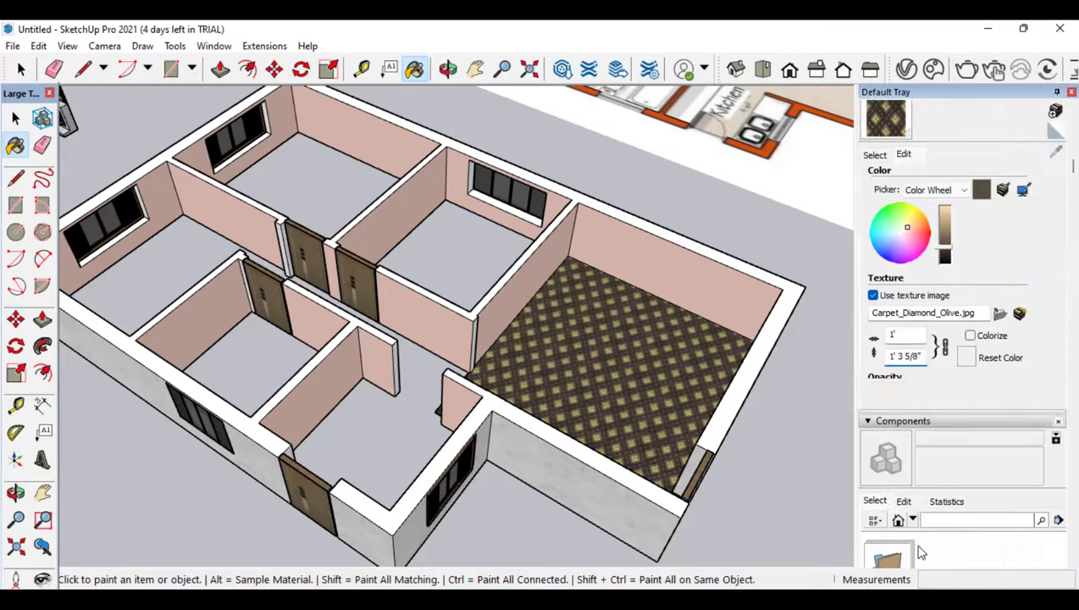
left_click(911, 262)
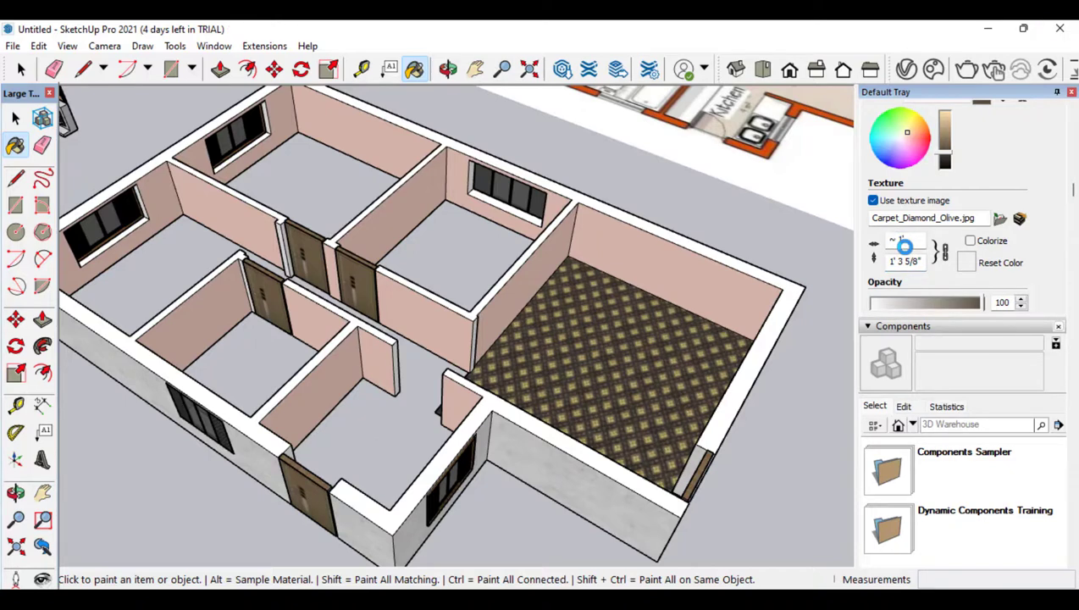
left_click(49, 93)
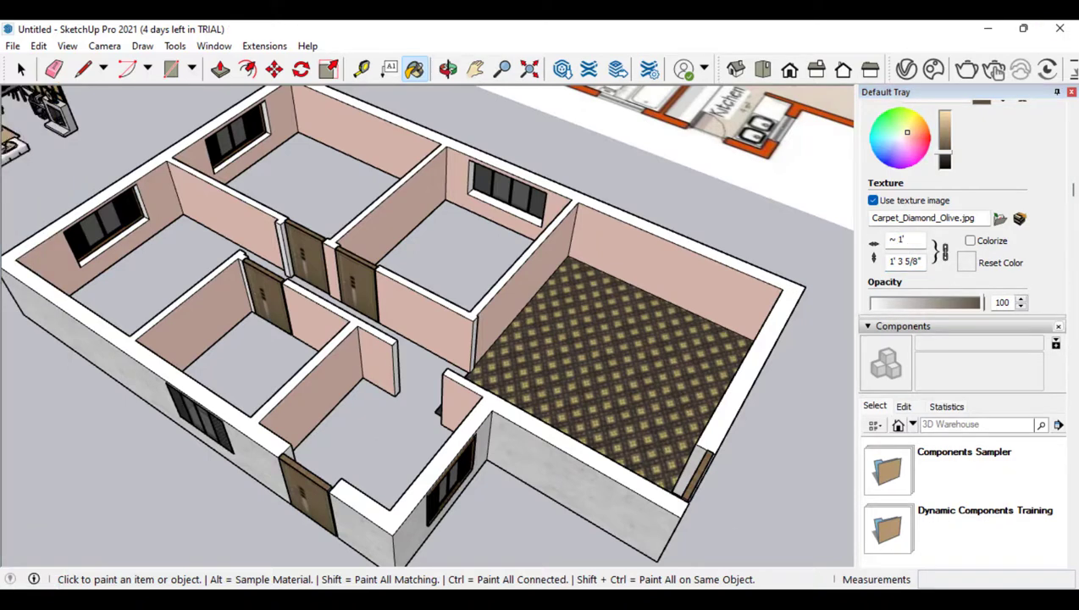
left_click(912, 262)
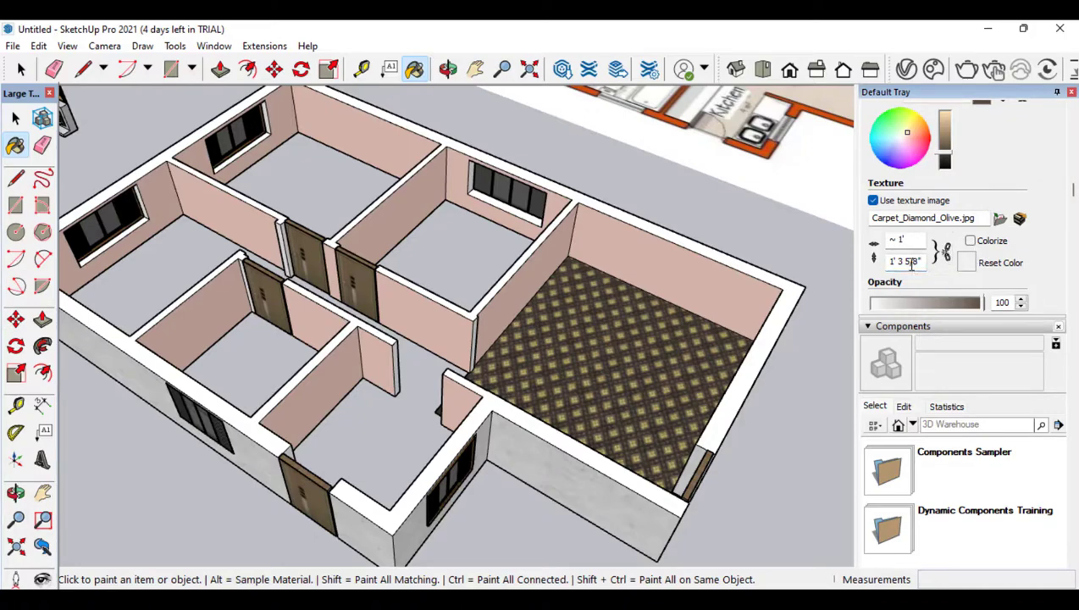
scroll(912, 262, "down", 4)
scroll(910, 239, "up", 5)
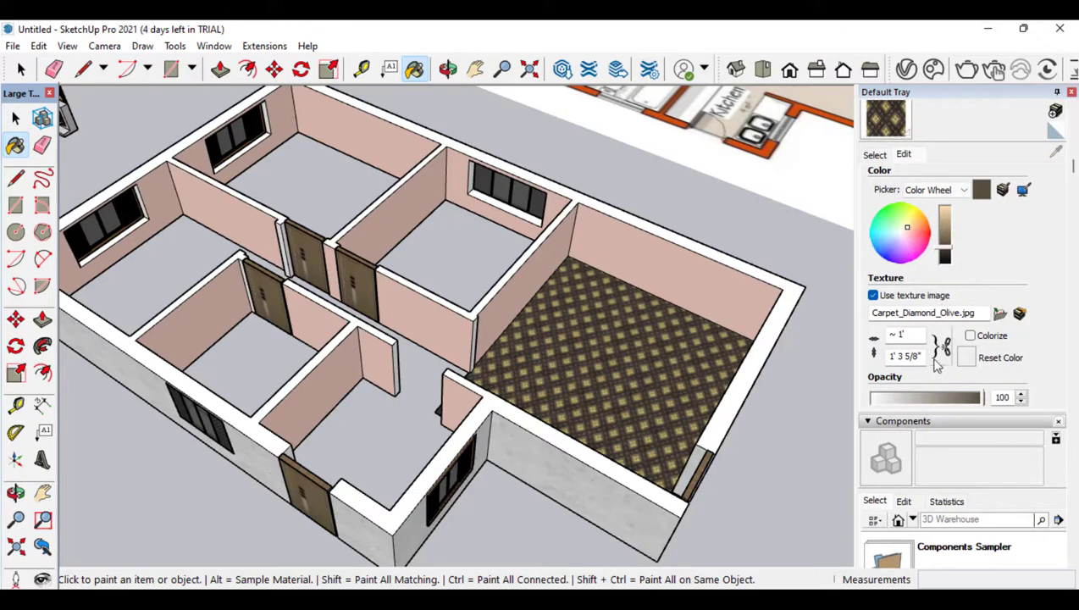
left_click(903, 335)
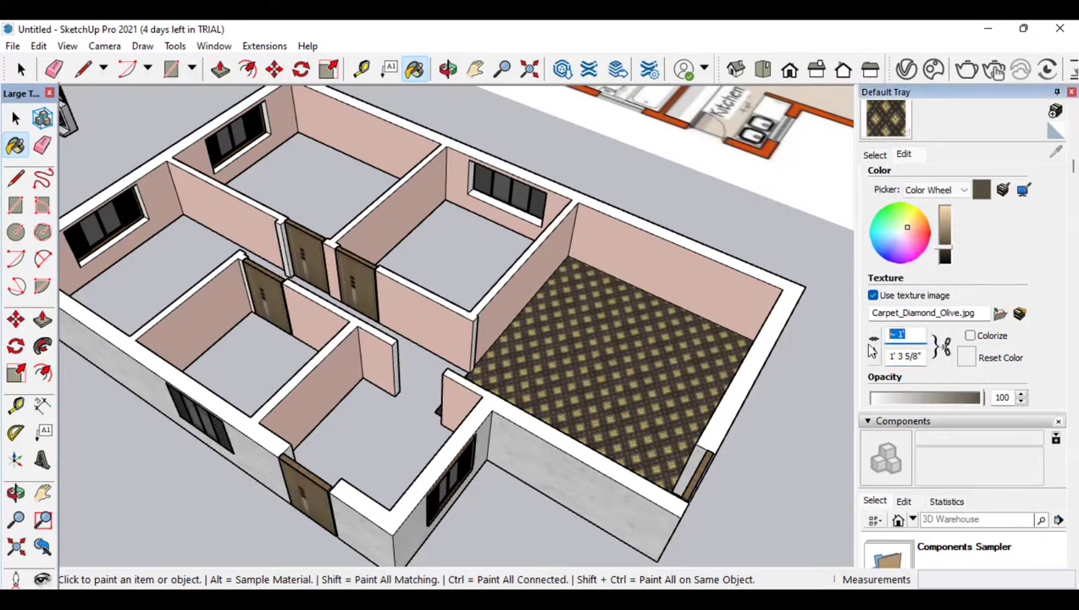
type("1'")
key("Return")
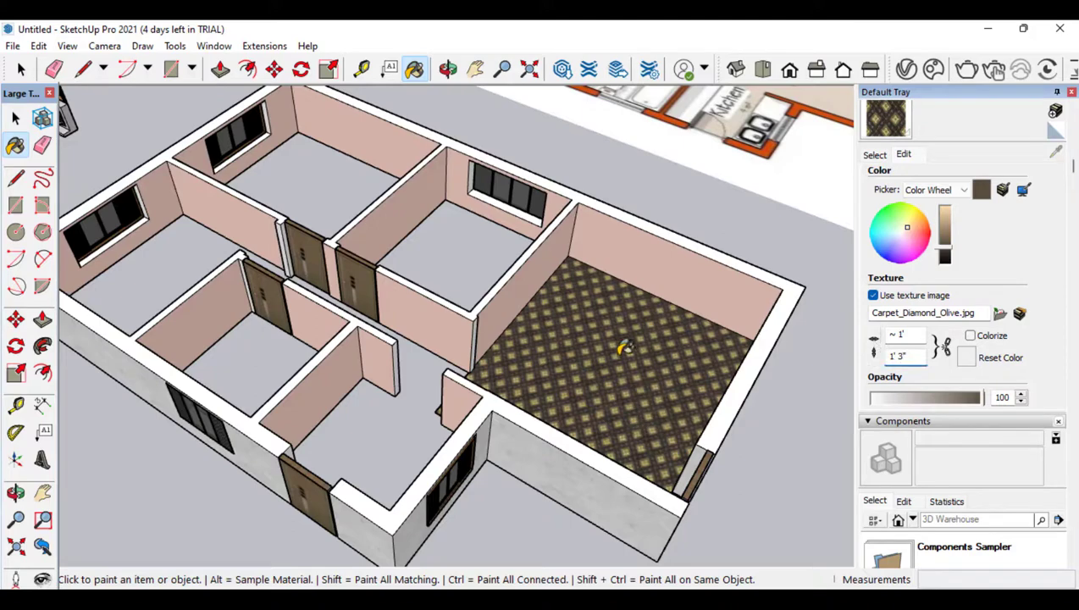
left_click(15, 118)
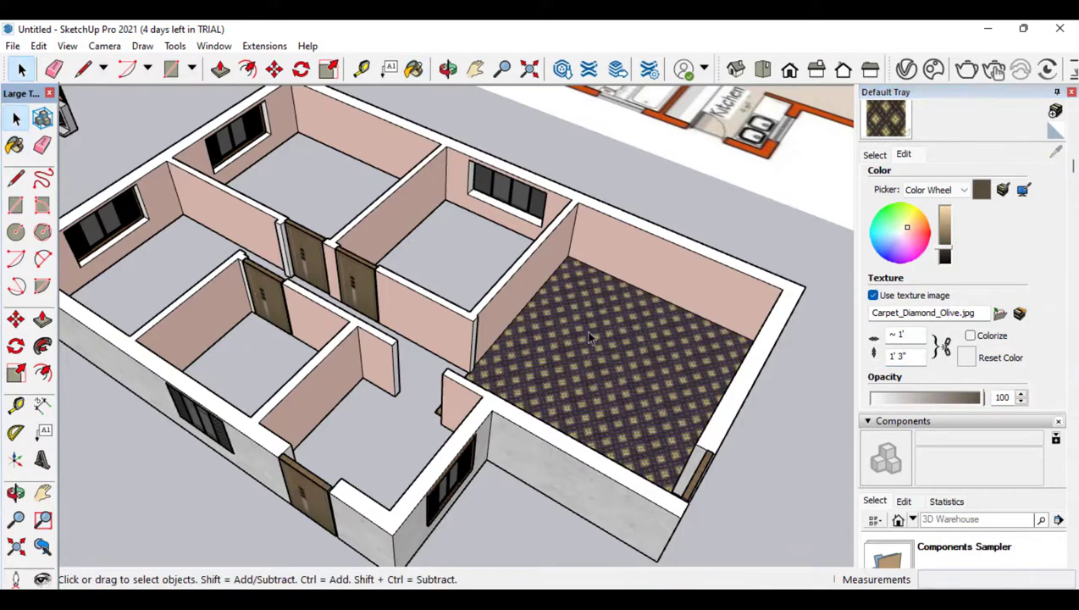
Browse the I Tools folder for furniture and place a white L-shaped sofa on the large room's carpeted floor
scroll(473, 334, "down", 6)
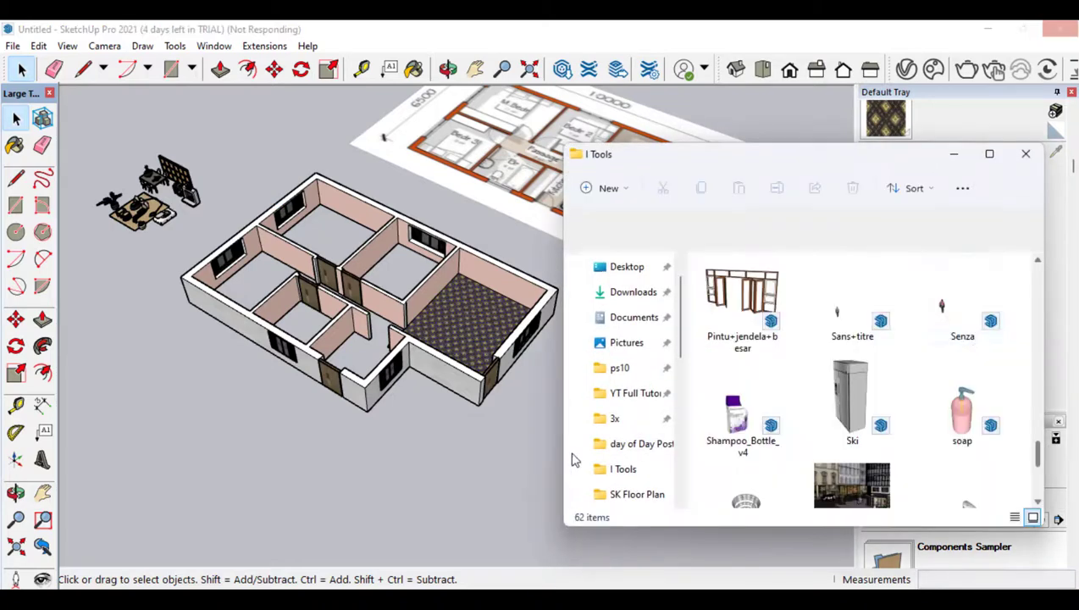
scroll(947, 373, "up", 5)
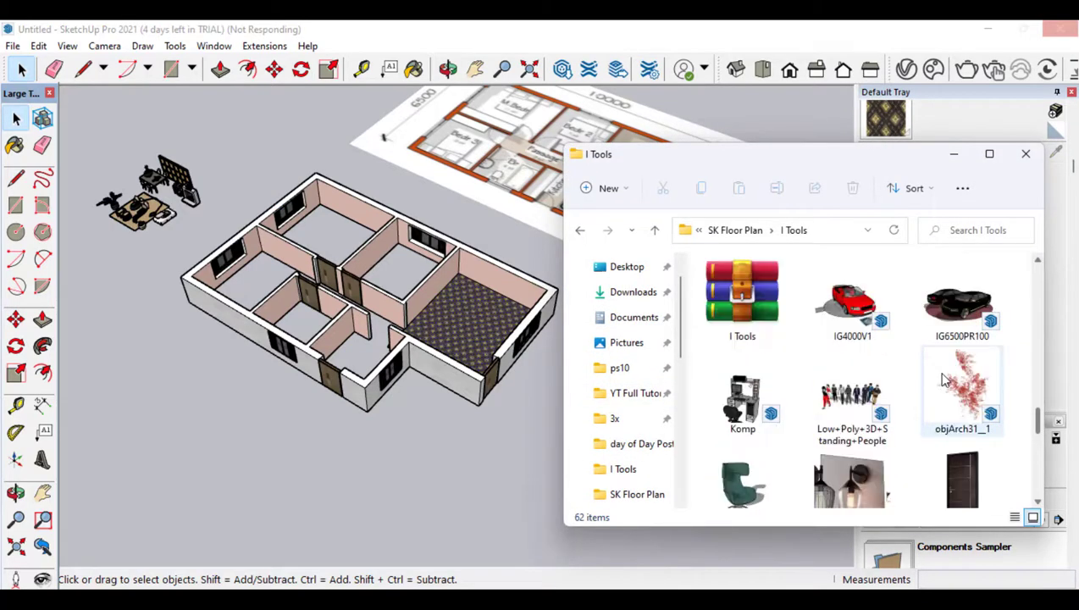
scroll(946, 380, "up", 2)
scroll(946, 381, "up", 12)
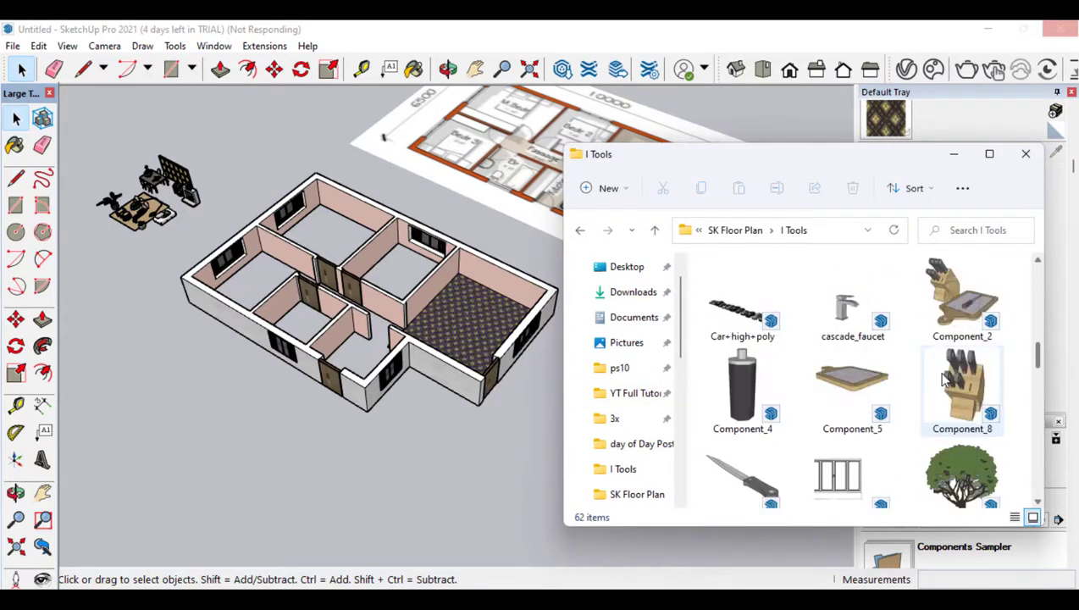
scroll(946, 380, "up", 10)
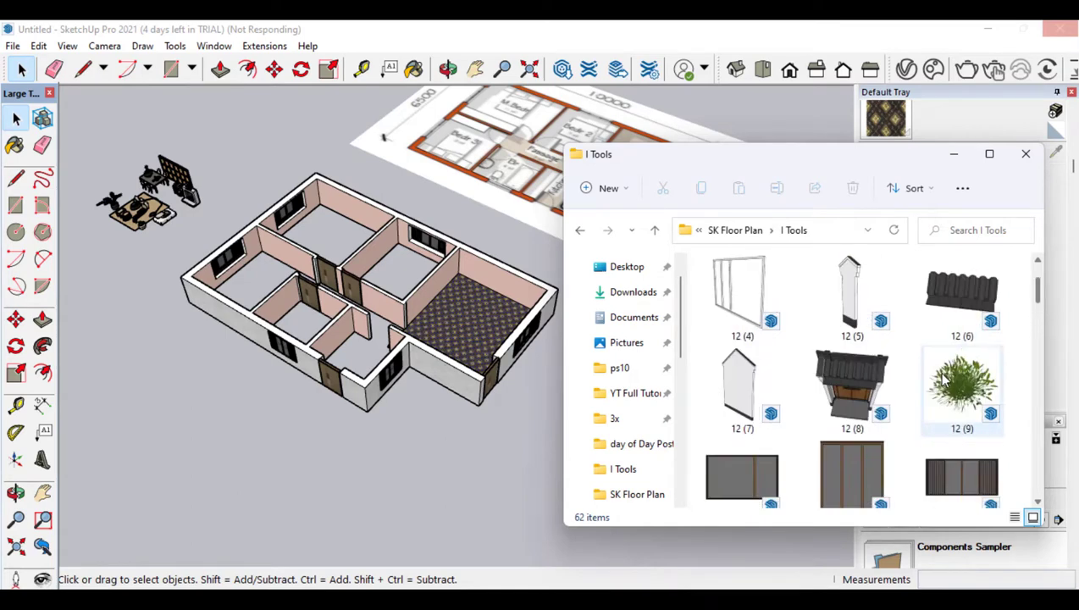
scroll(946, 381, "down", 20)
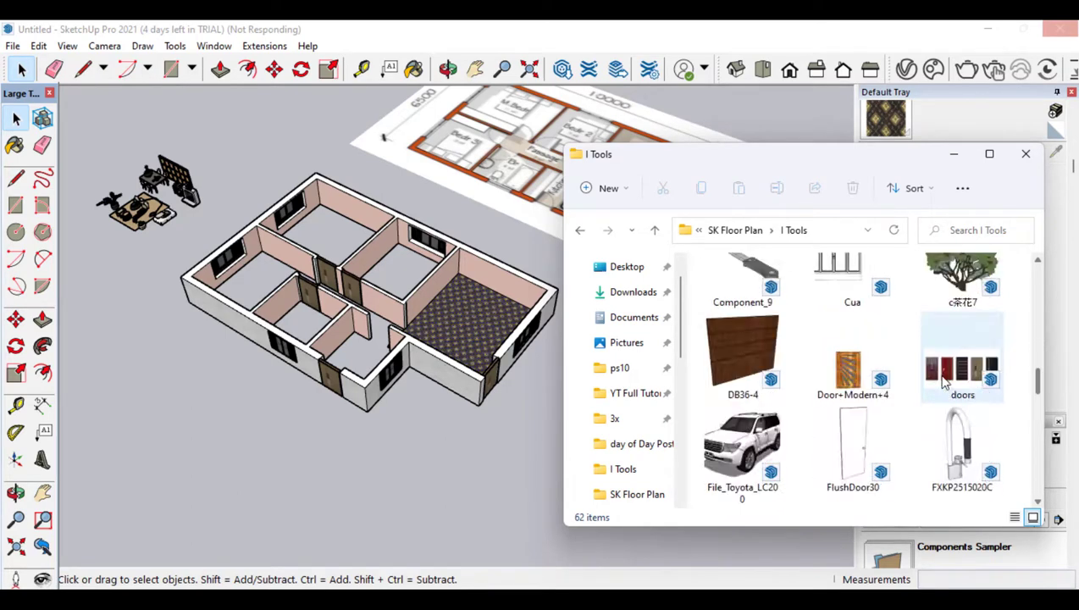
scroll(946, 383, "down", 12)
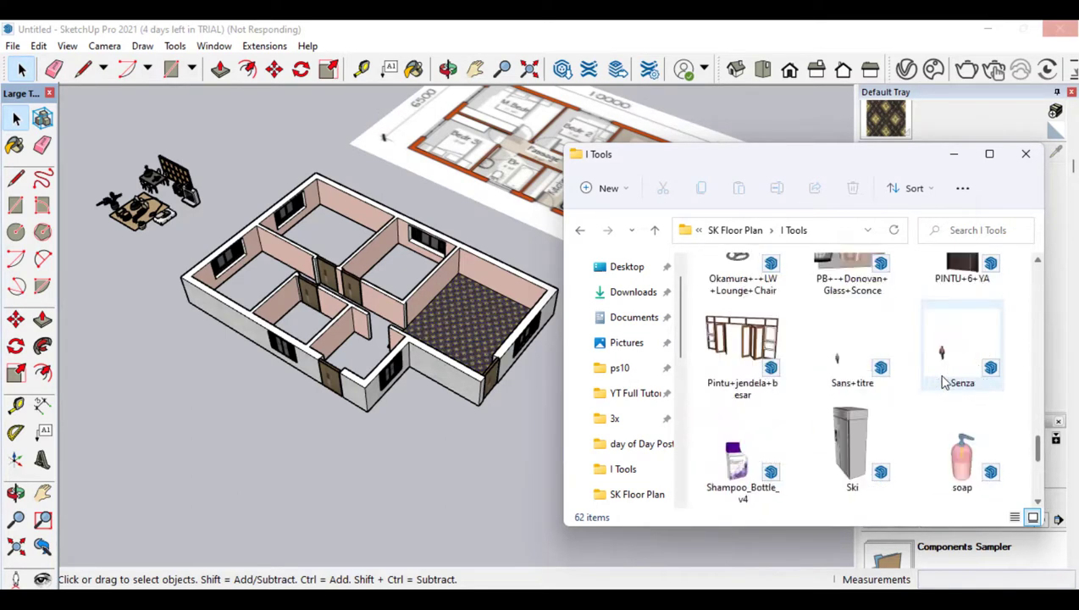
scroll(945, 382, "down", 2)
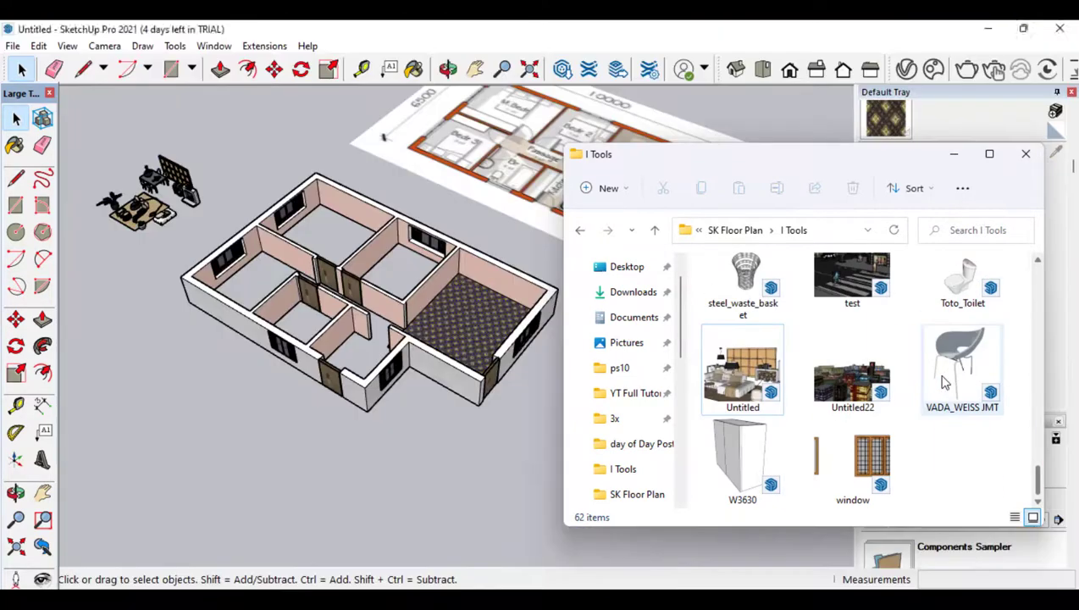
scroll(495, 369, "up", 1)
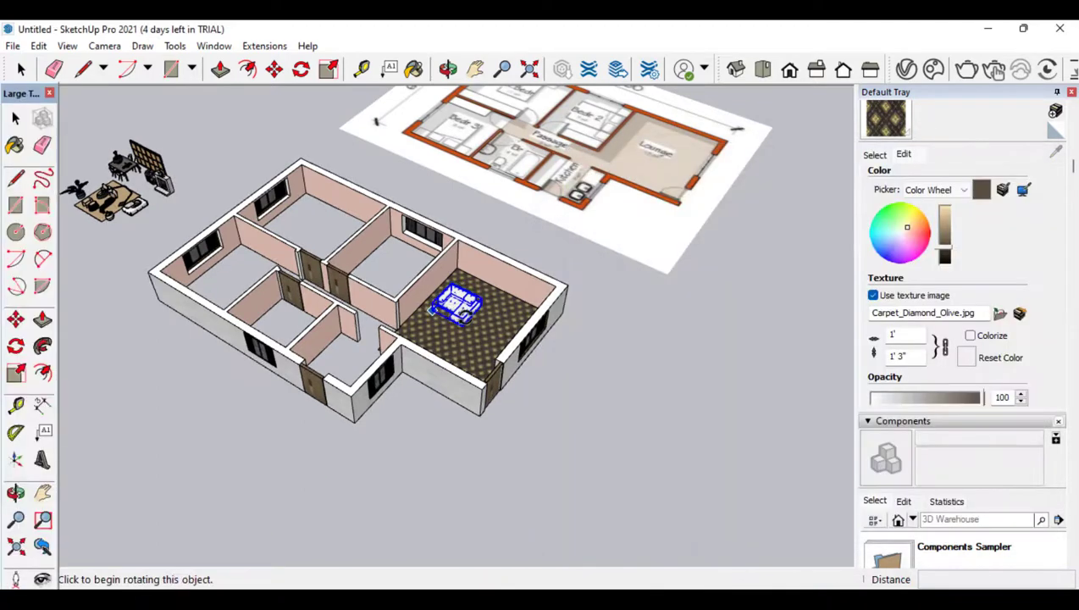
Move the sofa about 2 13/16" across the carpet, away from the partition wall
scroll(474, 318, "up", 2)
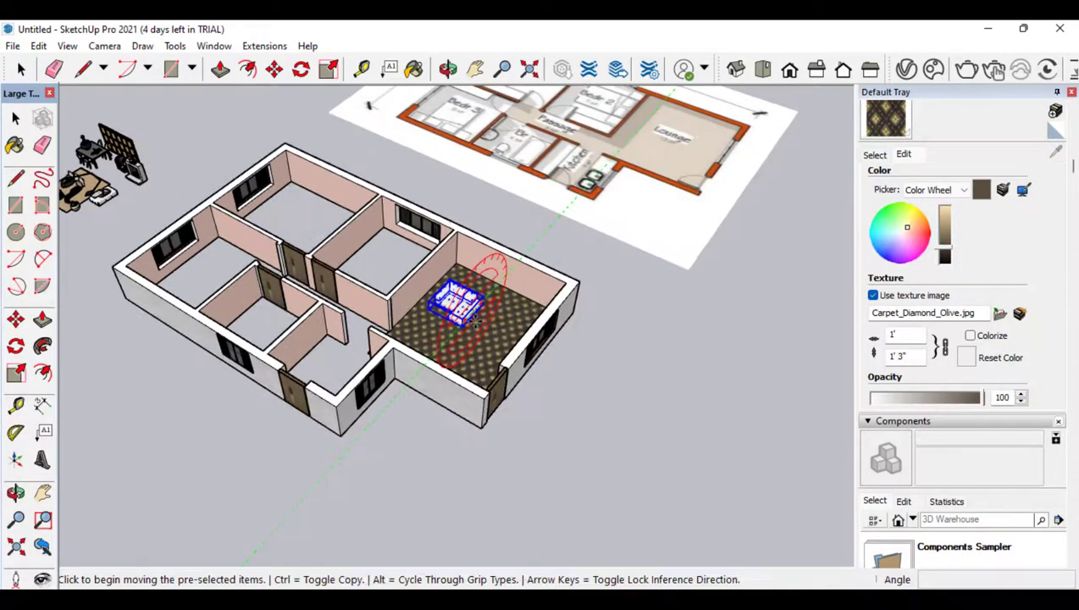
scroll(477, 316, "up", 5)
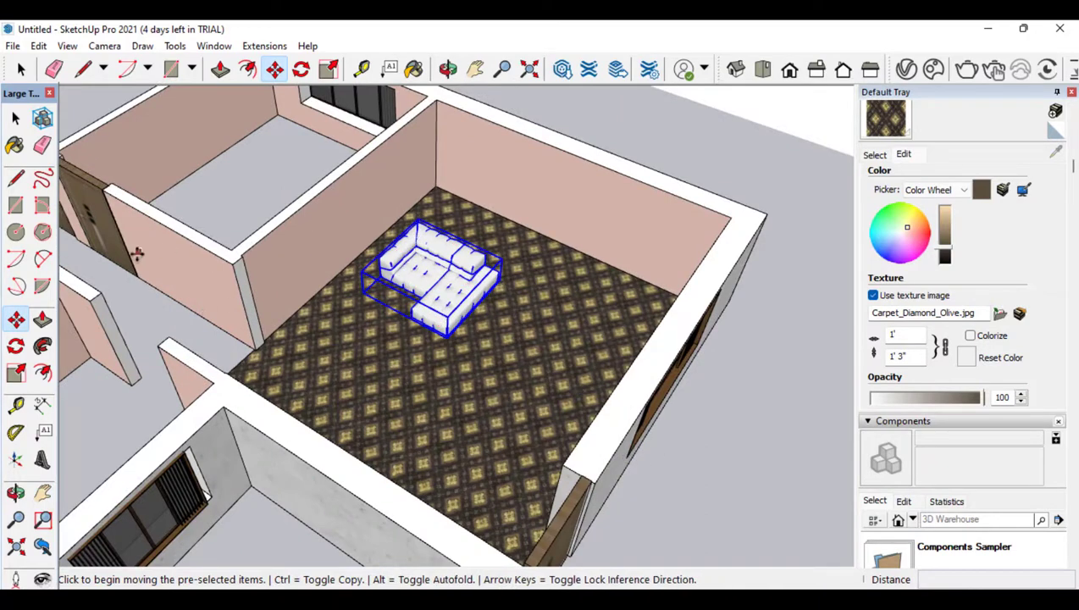
left_click(438, 263)
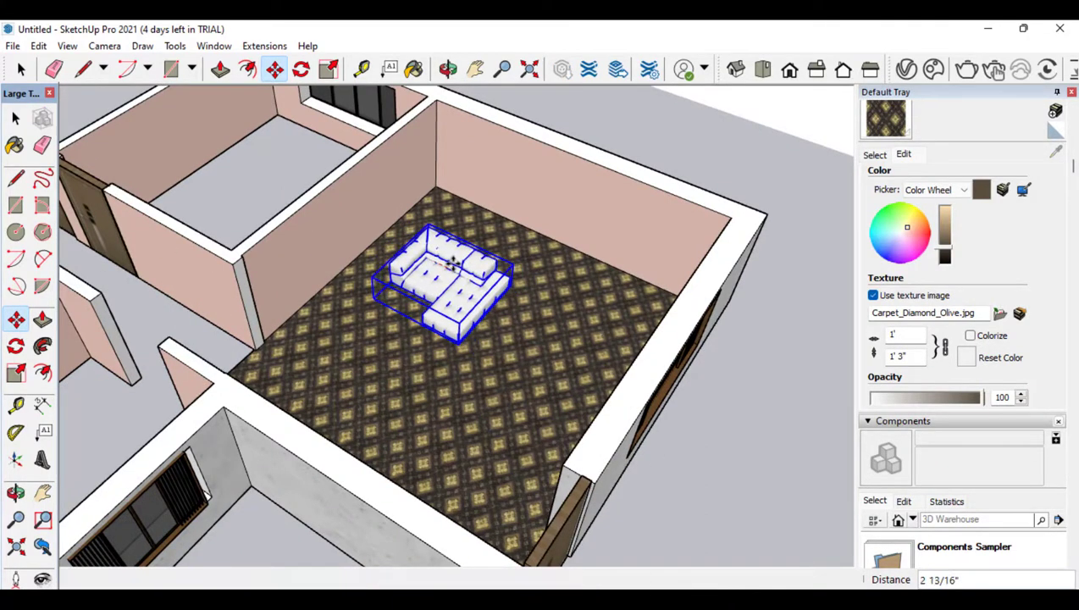
left_click(454, 263)
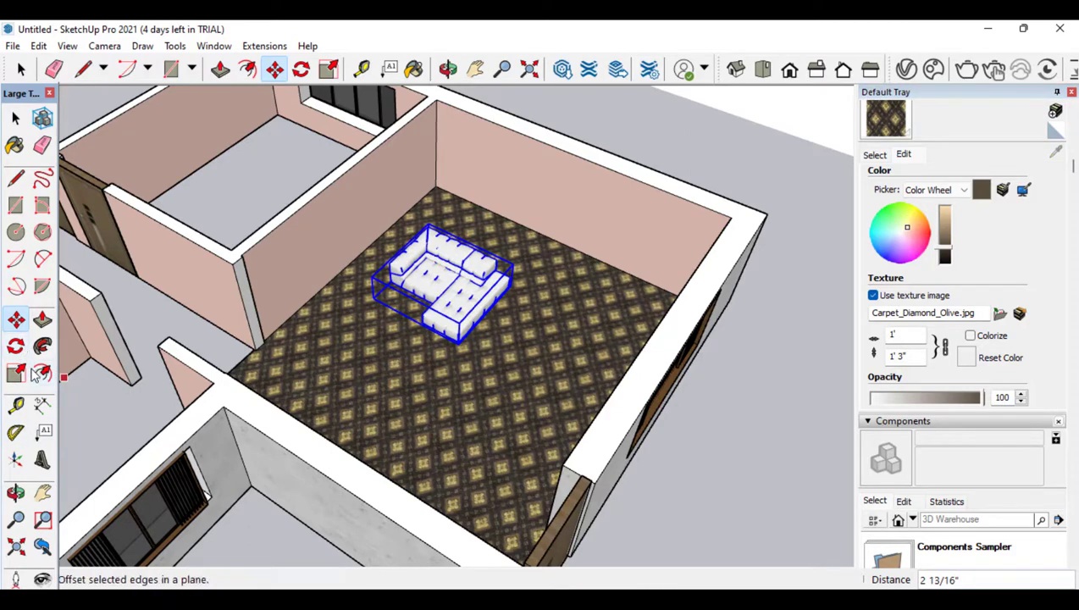
Scale the sofa down uniformly to about 0.83 of its size from a corner grip
left_click(40, 373)
left_click(15, 373)
left_click(491, 284)
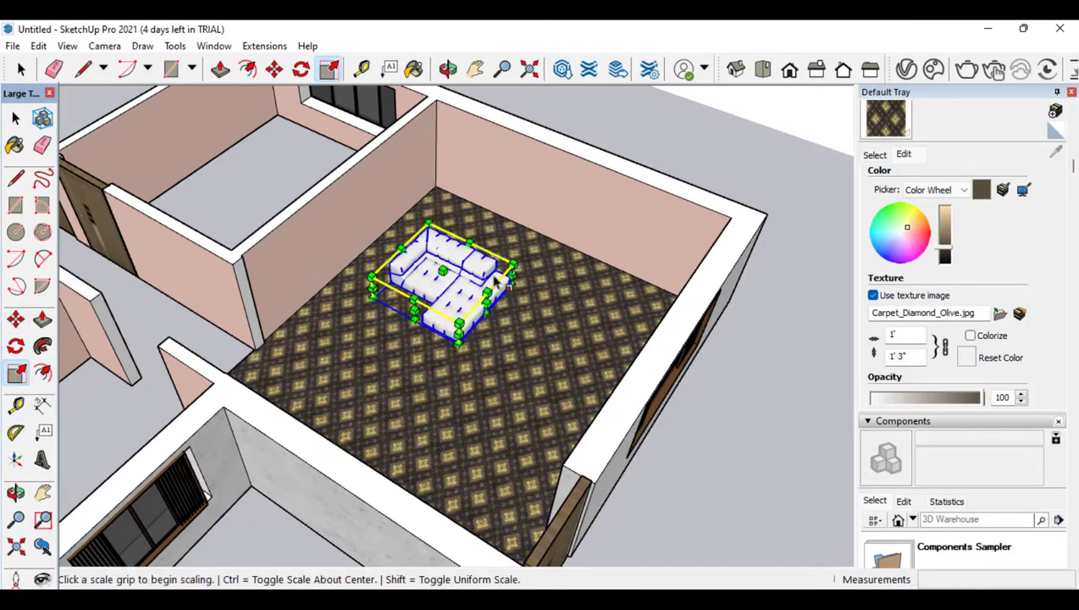
left_click(513, 268)
left_click(489, 272)
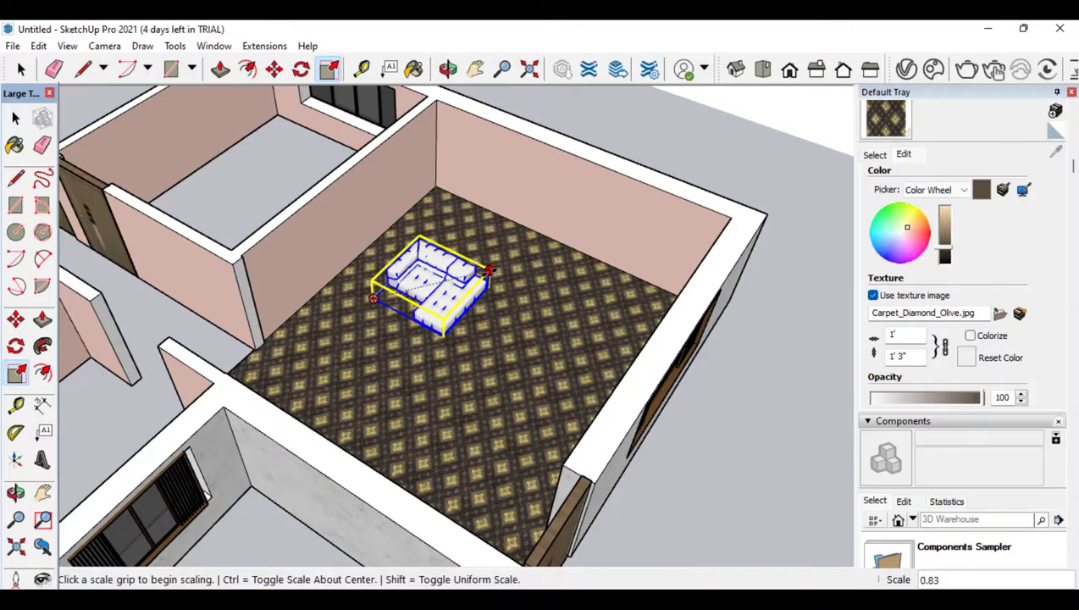
Paste a copy of the white L-shaped sofa onto the carpet beside the original
left_click(15, 119)
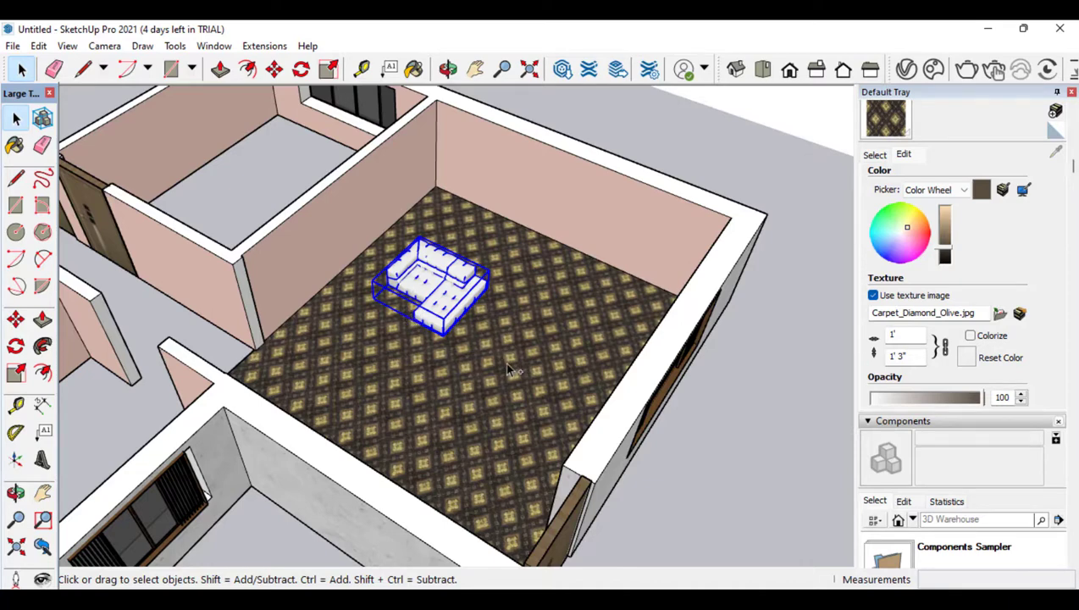
key("ctrl+v")
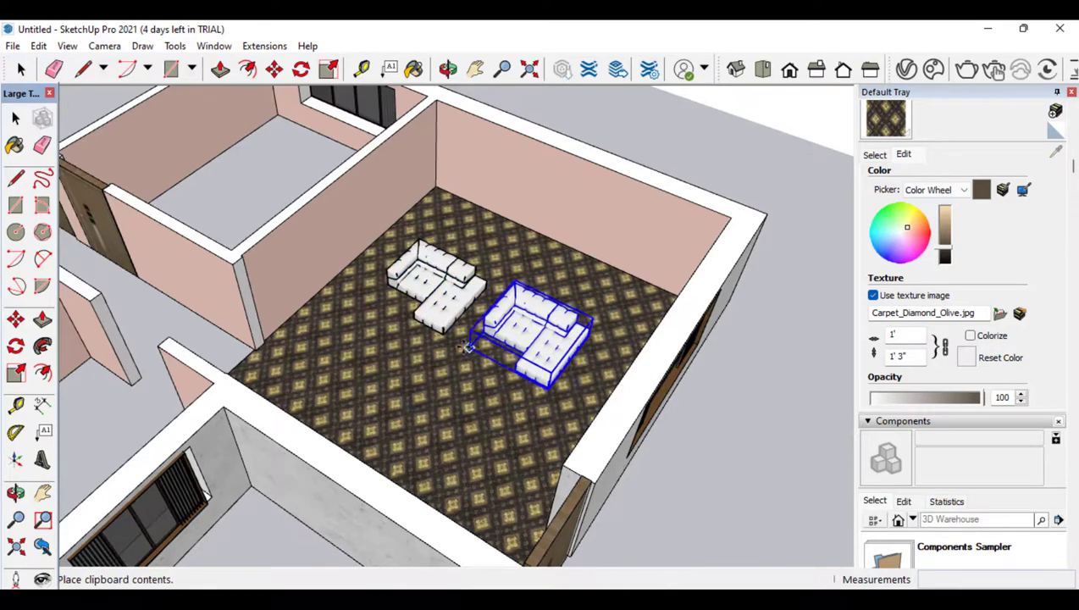
left_click(460, 348)
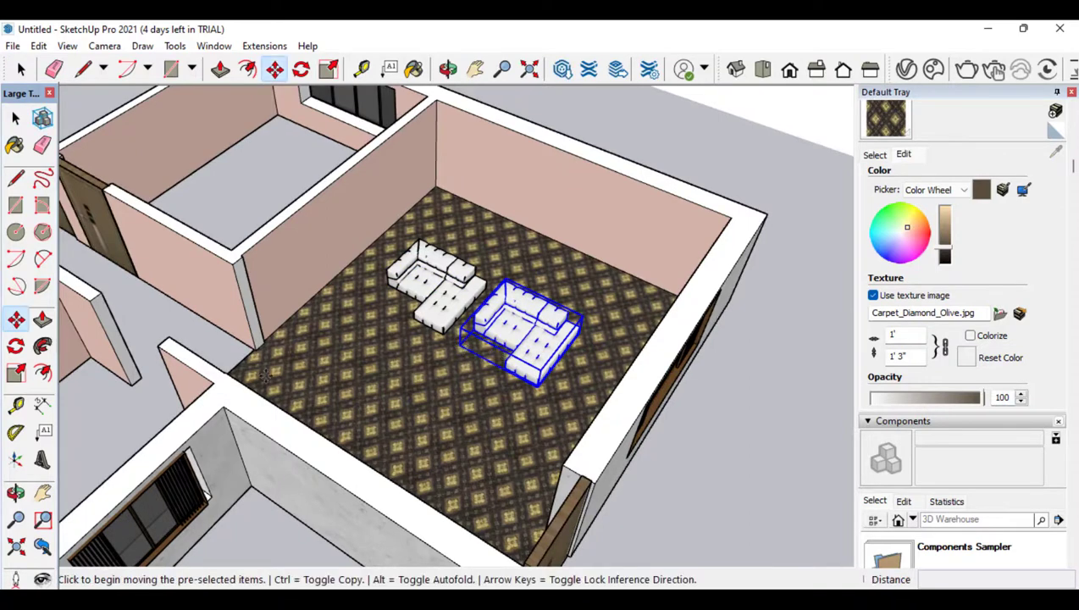
Rotate the copied sofa about a quarter turn and move it about 1' 8 3/16" across the carpet, in front of the first sofa
left_click(16, 347)
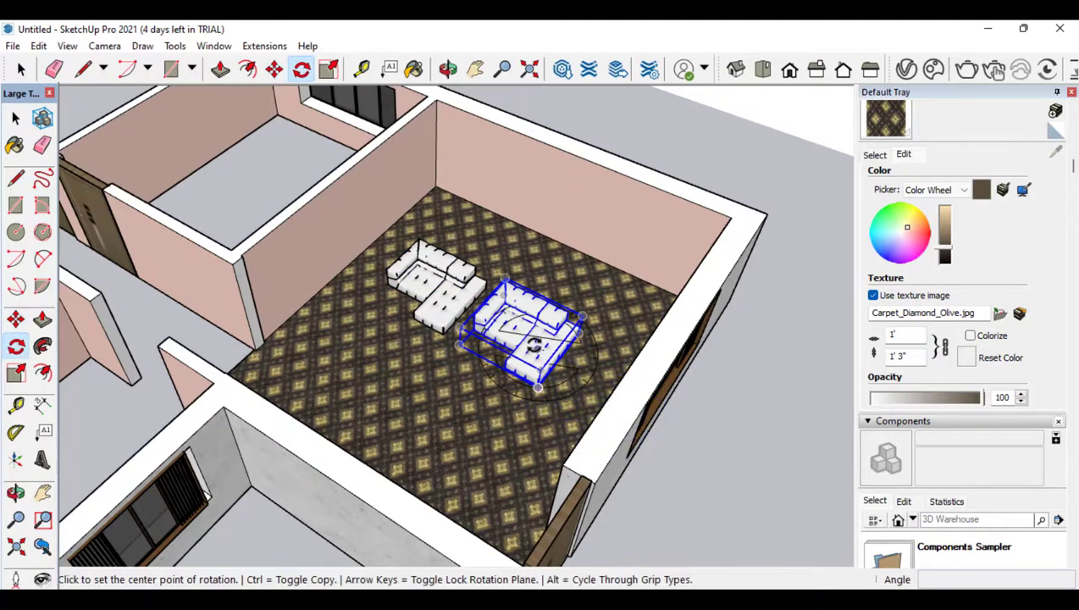
left_click(515, 392)
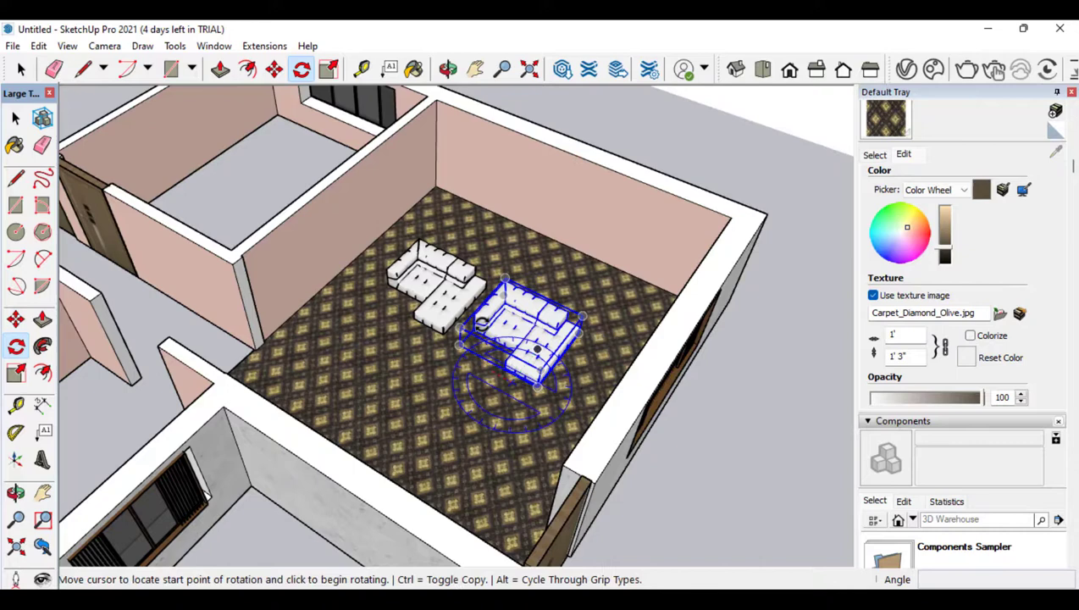
left_click(360, 280)
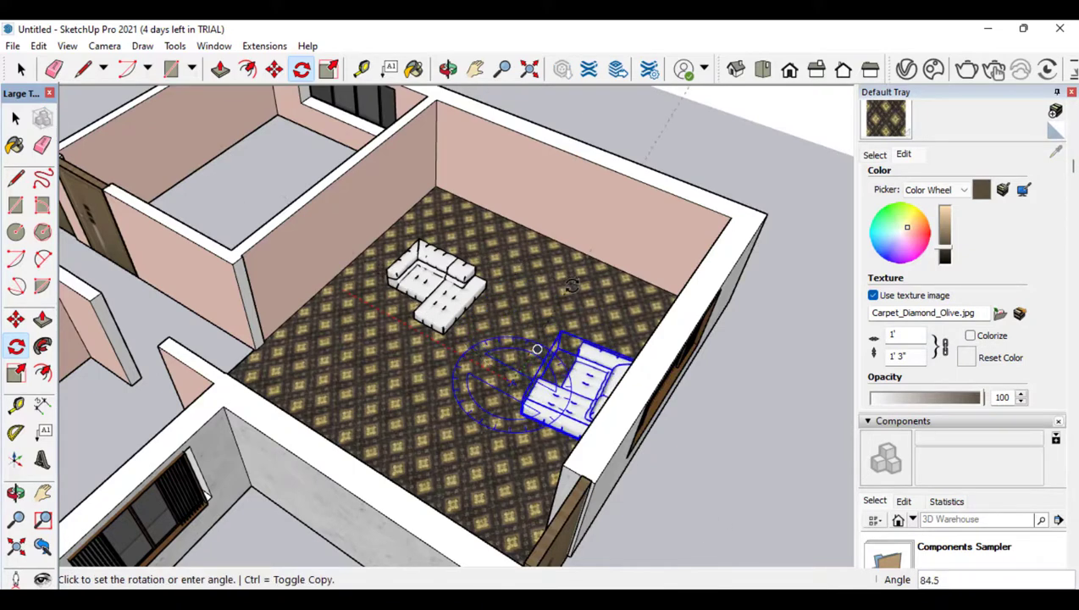
left_click(537, 349)
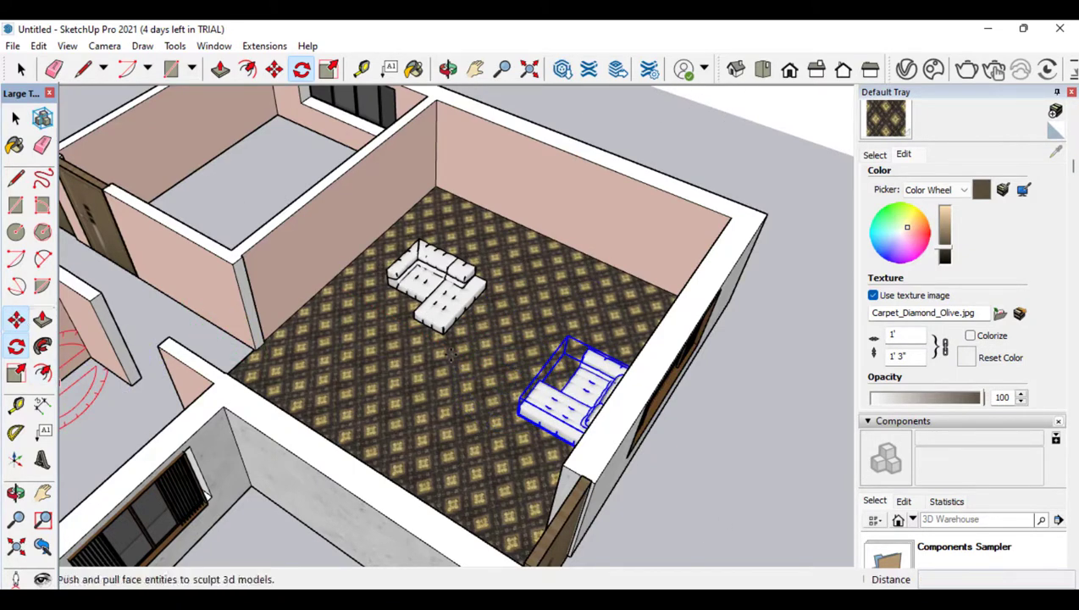
left_click(16, 318)
left_click(573, 413)
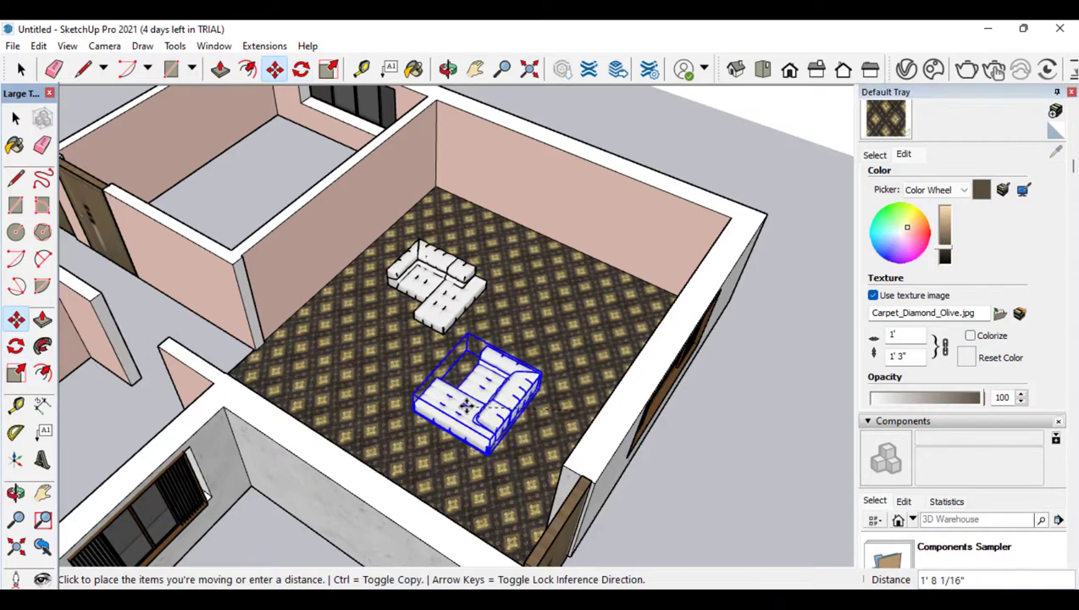
left_click(468, 396)
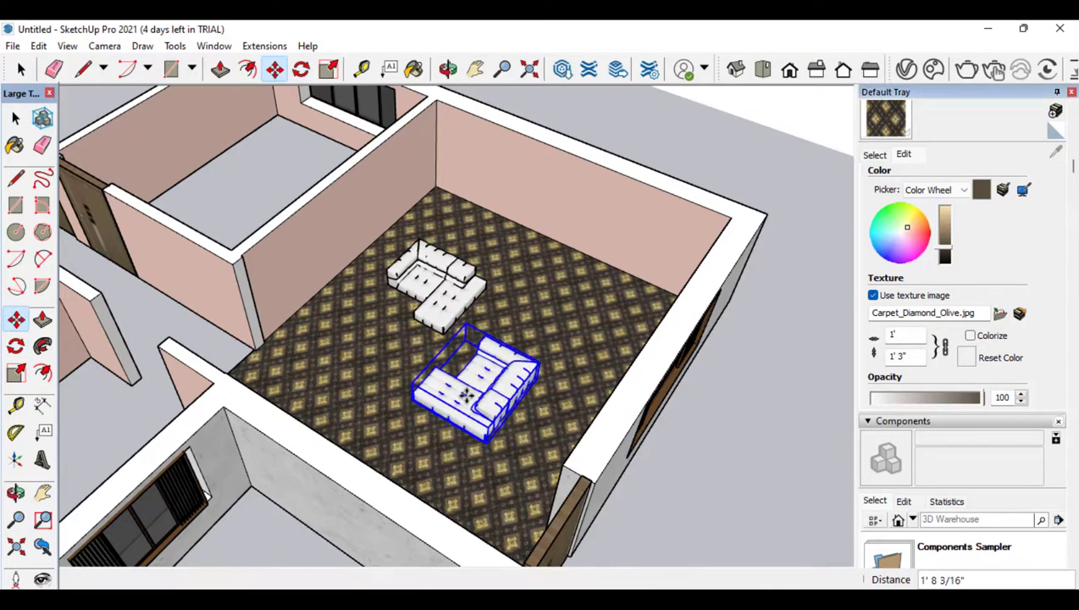
Draw a rectangle about 3' 6 3/16" square on the carpet around both sofas and push/pull it up about 1 1/8"
left_click(16, 206)
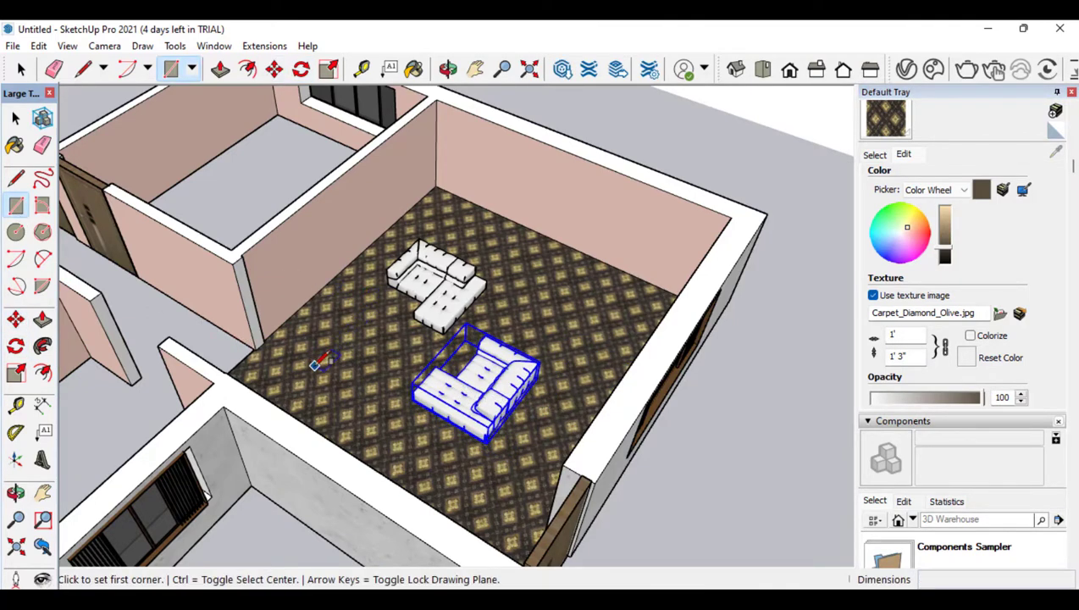
left_click(324, 353)
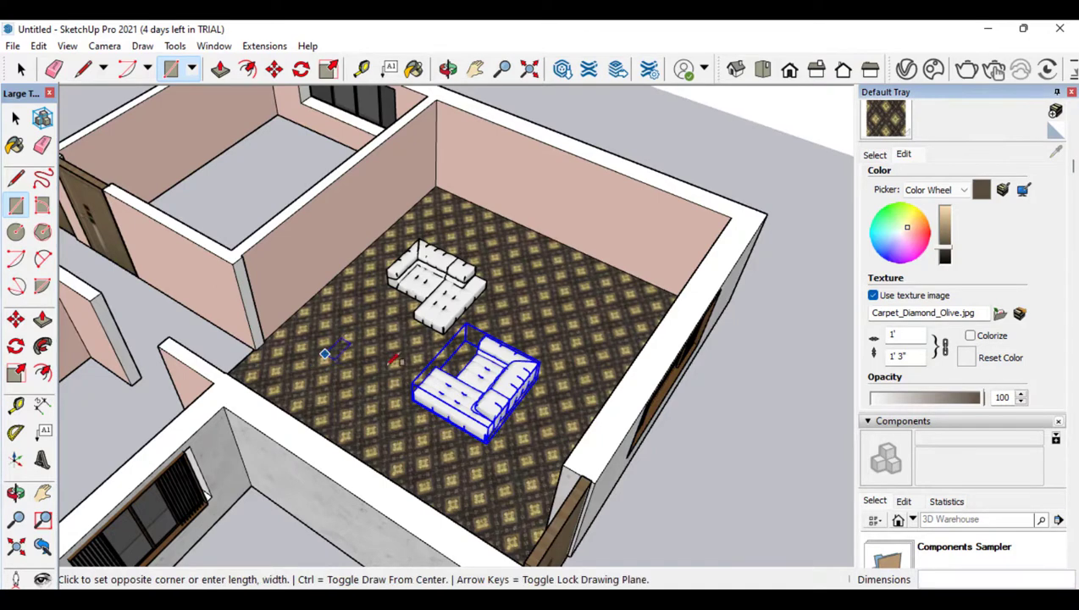
left_click(608, 316)
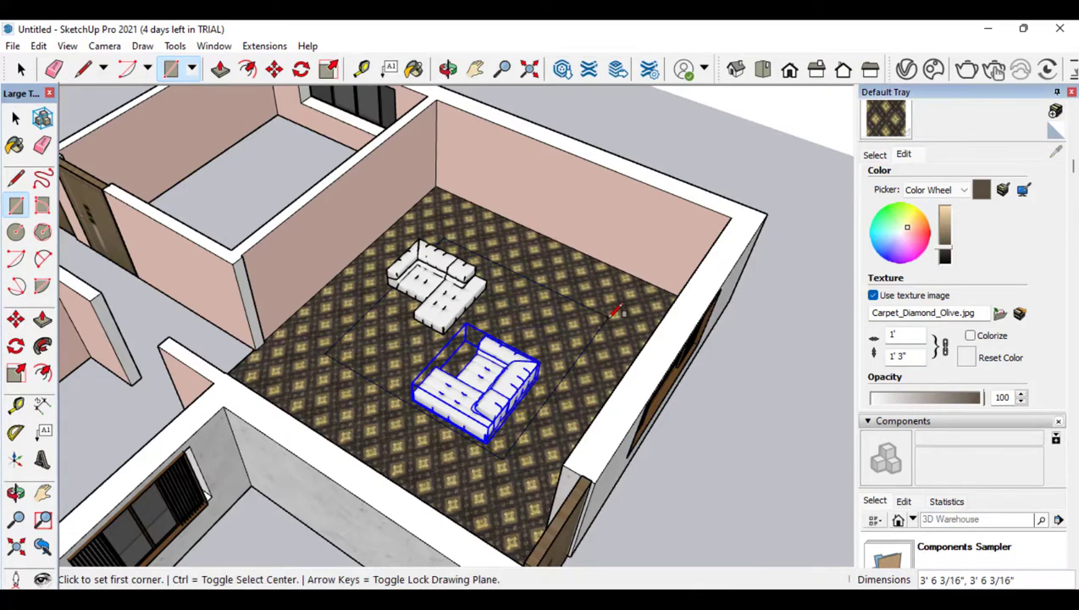
left_click(42, 321)
left_click(374, 373)
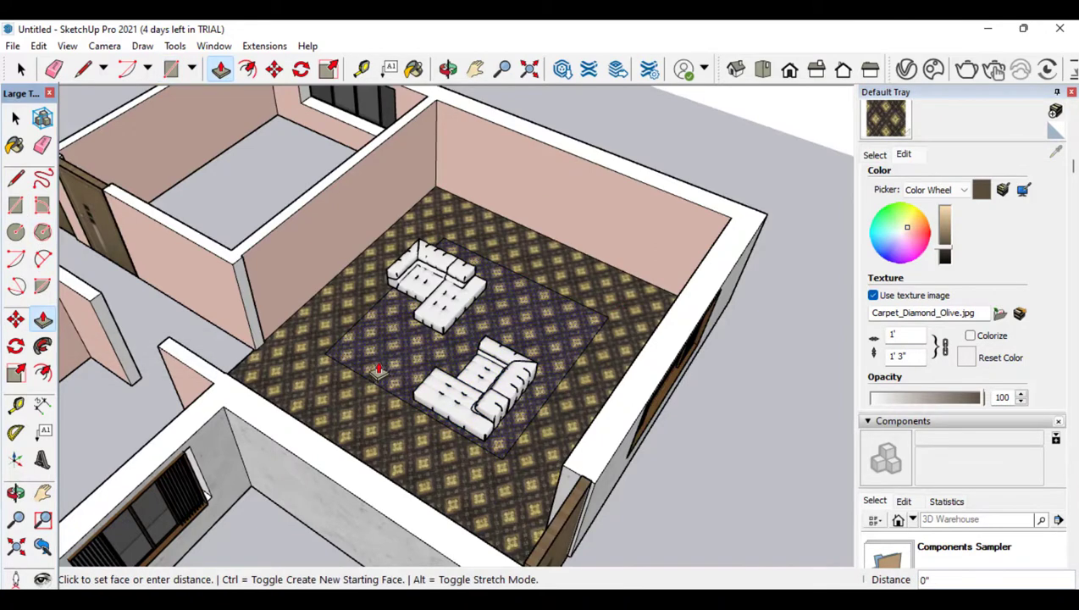
left_click(379, 364)
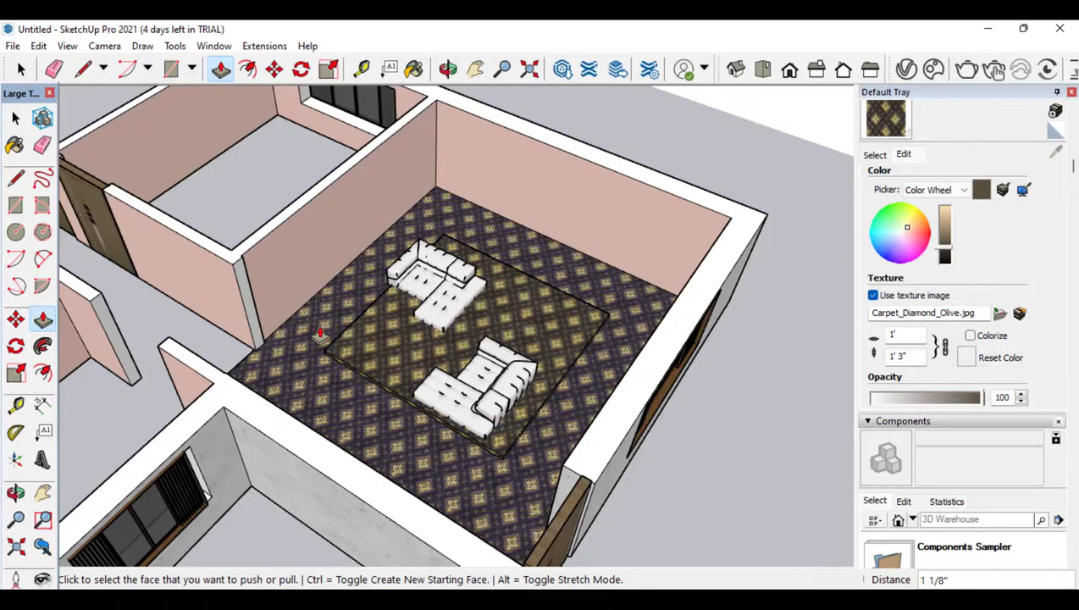
Cut the fireplace unit with its firewood shelf from the furniture set outside the house
scroll(325, 330, "down", 3)
mouse_move(440, 336)
middle_mouse_down()
mouse_move(599, 316)
mouse_move(627, 367)
middle_mouse_up()
left_click(15, 492)
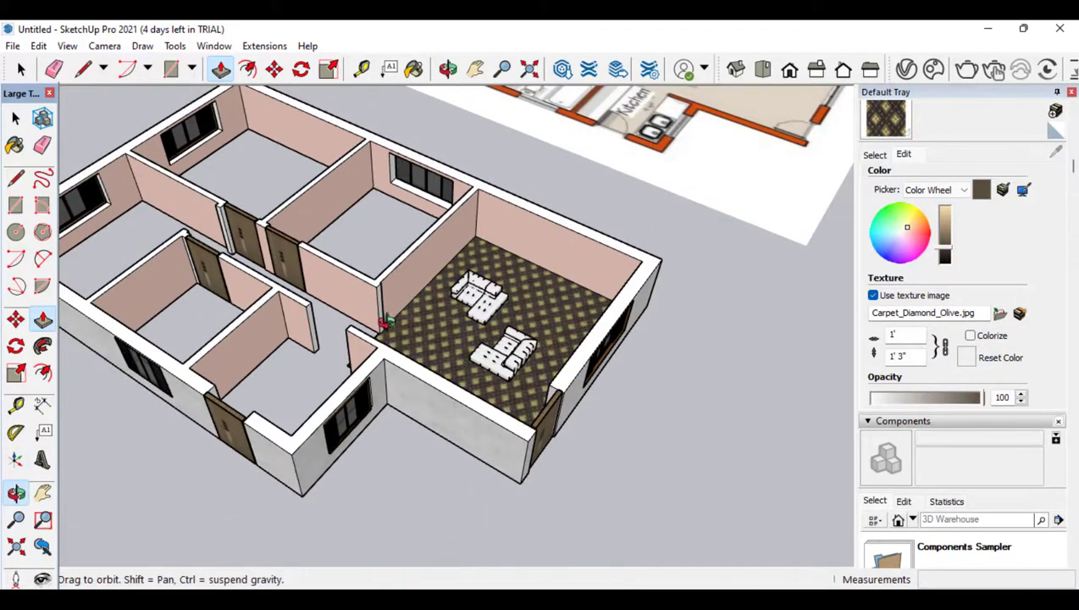
left_click_drag(379, 316, 579, 283)
scroll(811, 292, "down", 6)
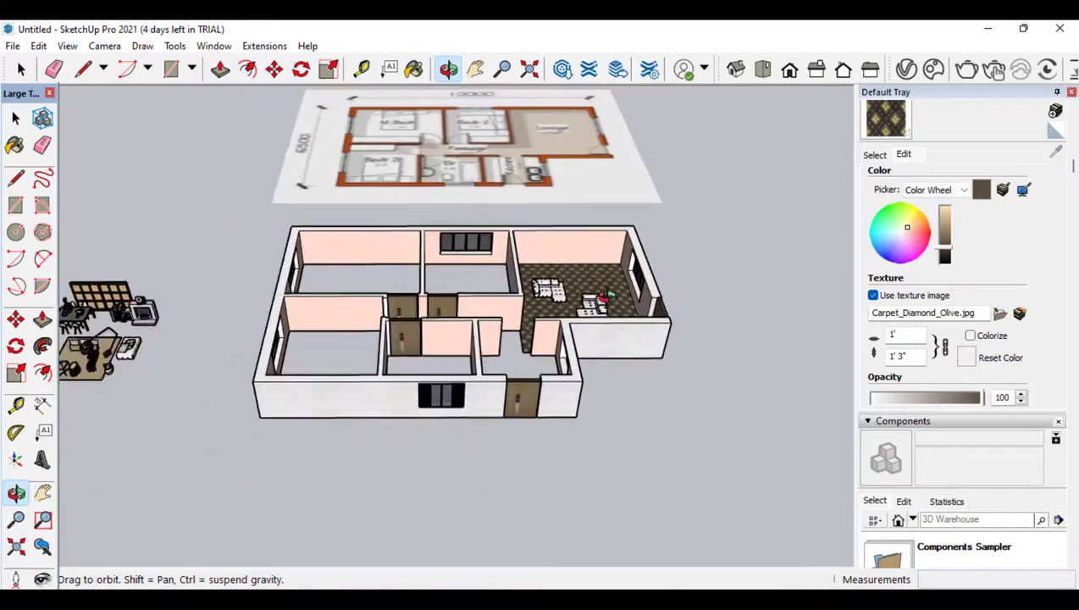
scroll(135, 302, "up", 3)
scroll(169, 296, "up", 6)
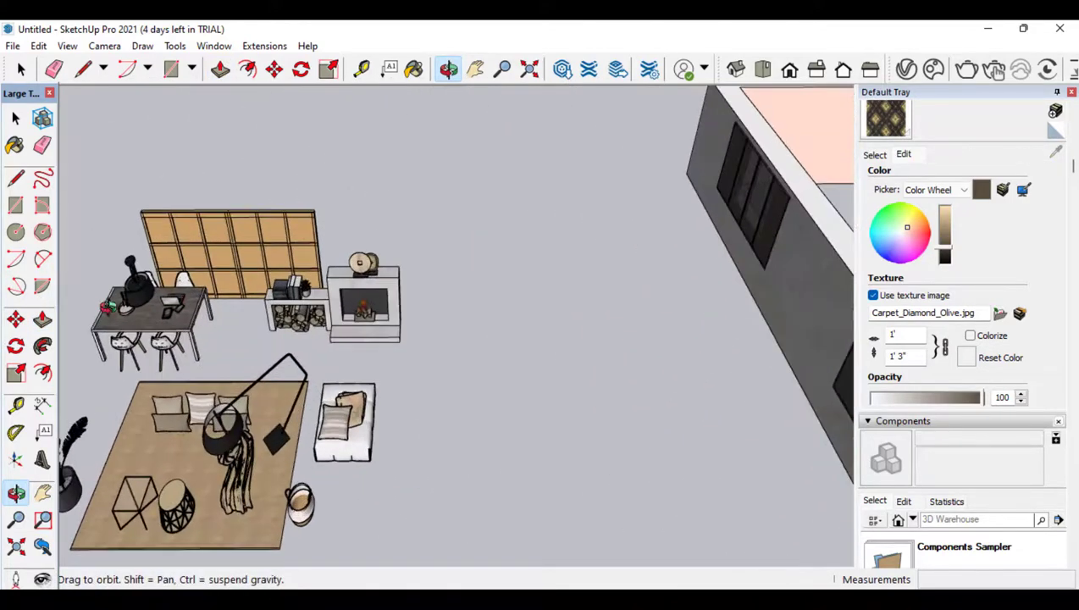
left_click_drag(322, 249, 326, 284)
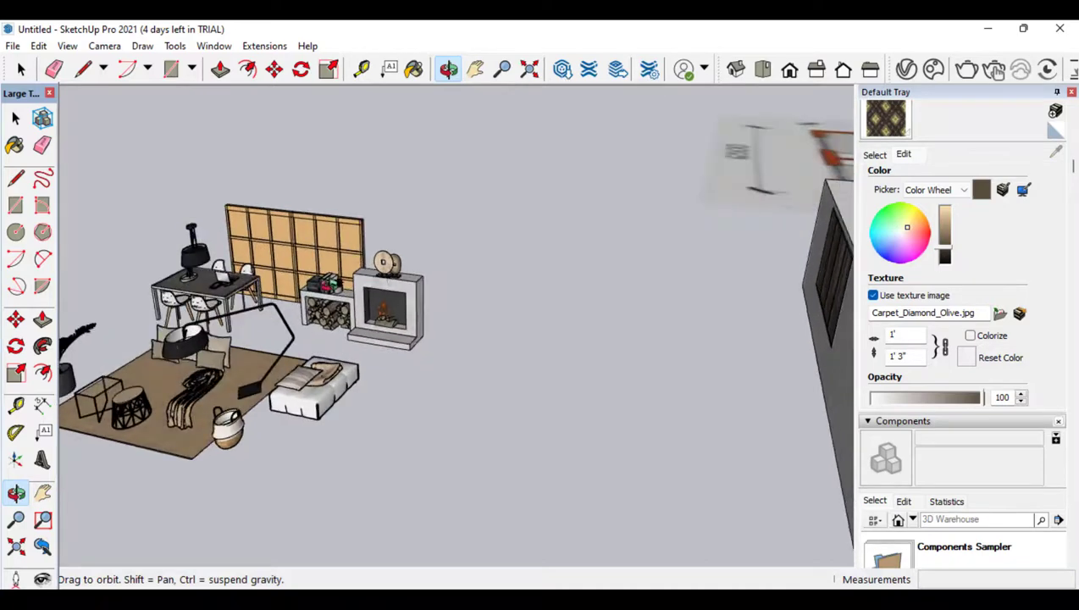
left_click(15, 119)
left_click(389, 303)
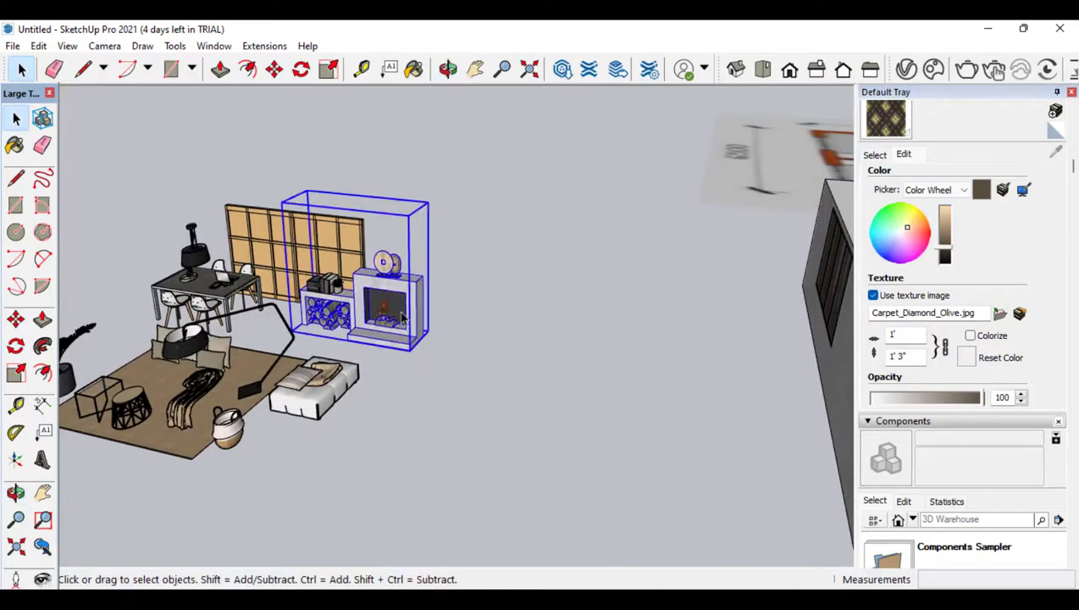
key("Delete")
Paste the fireplace unit onto the large room's floor near the far corner of the back wall
scroll(280, 292, "down", 8)
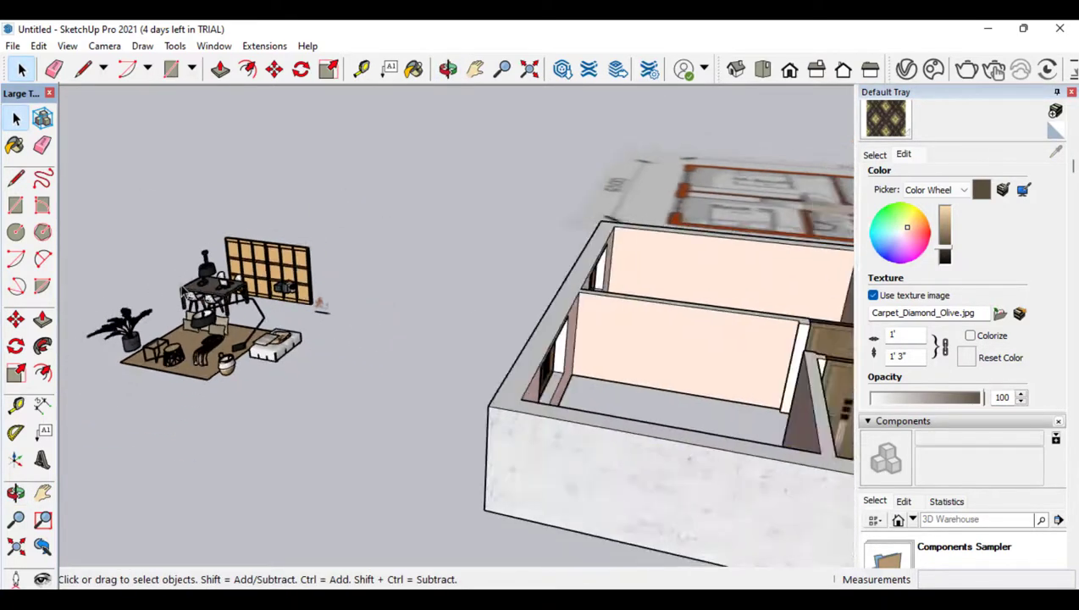
scroll(132, 282, "down", 2)
scroll(694, 453, "up", 10)
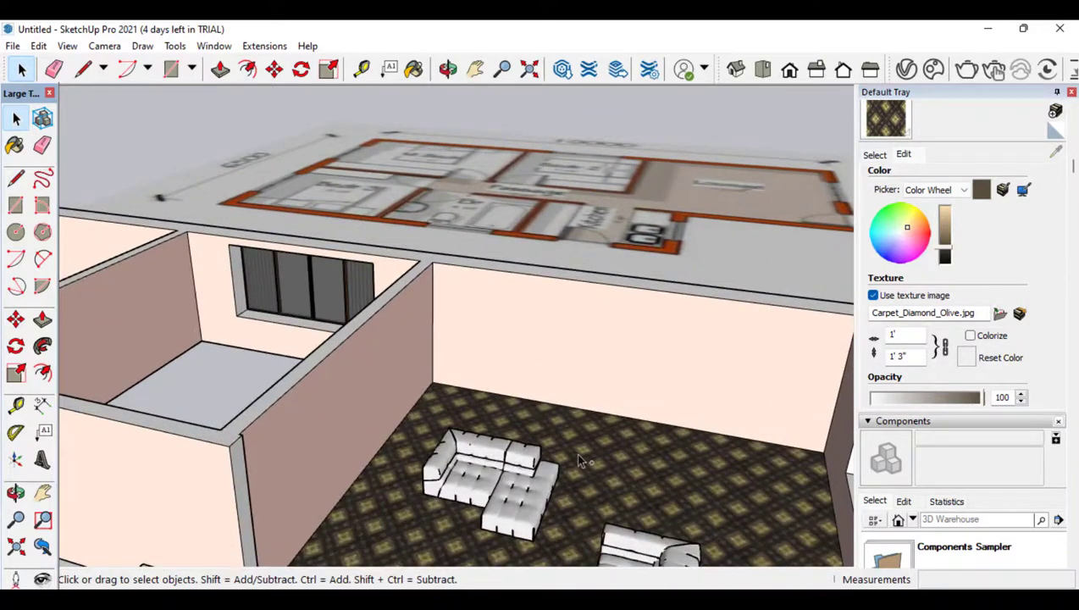
key("ctrl+v")
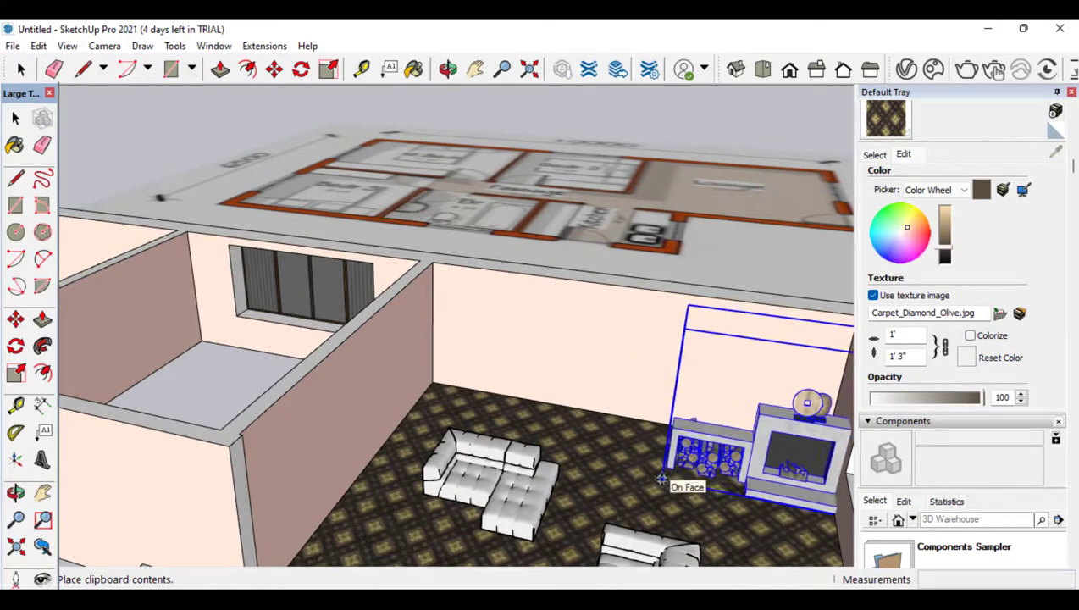
left_click(650, 479)
Scale the fireplace unit down in width and height to about 0.72 and 0.70 from an upper edge grip
scroll(695, 475, "down", 3)
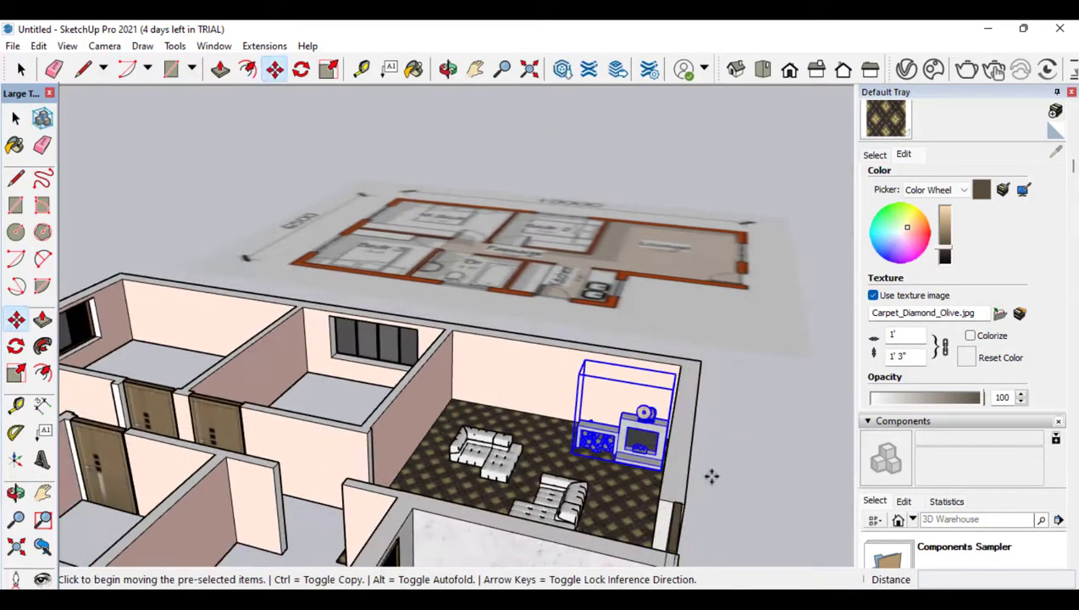
scroll(682, 467, "up", 2)
scroll(682, 467, "up", 2)
left_click(15, 373)
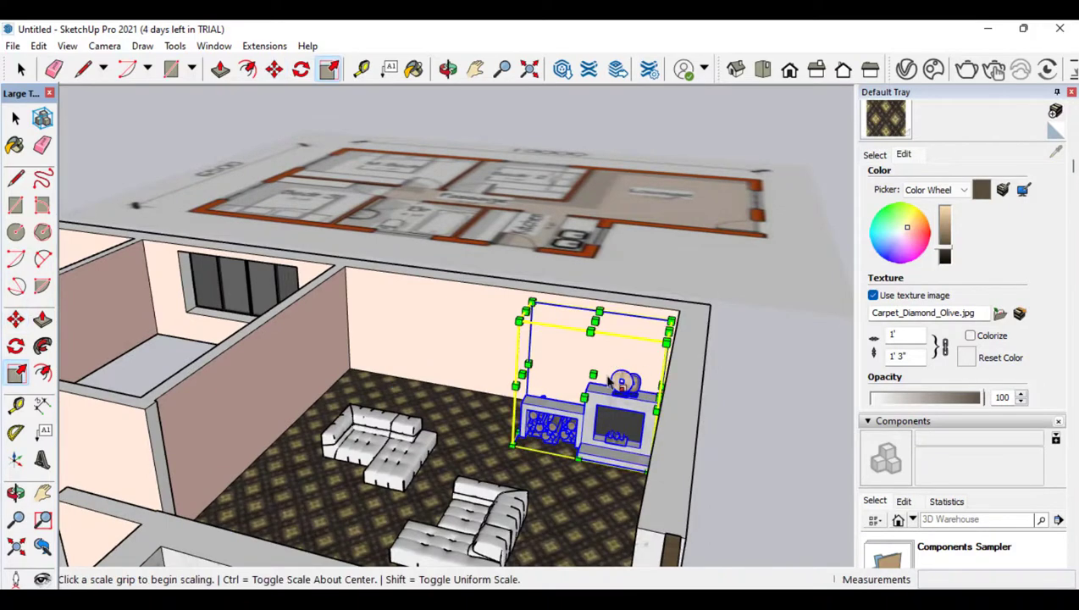
left_click(526, 314)
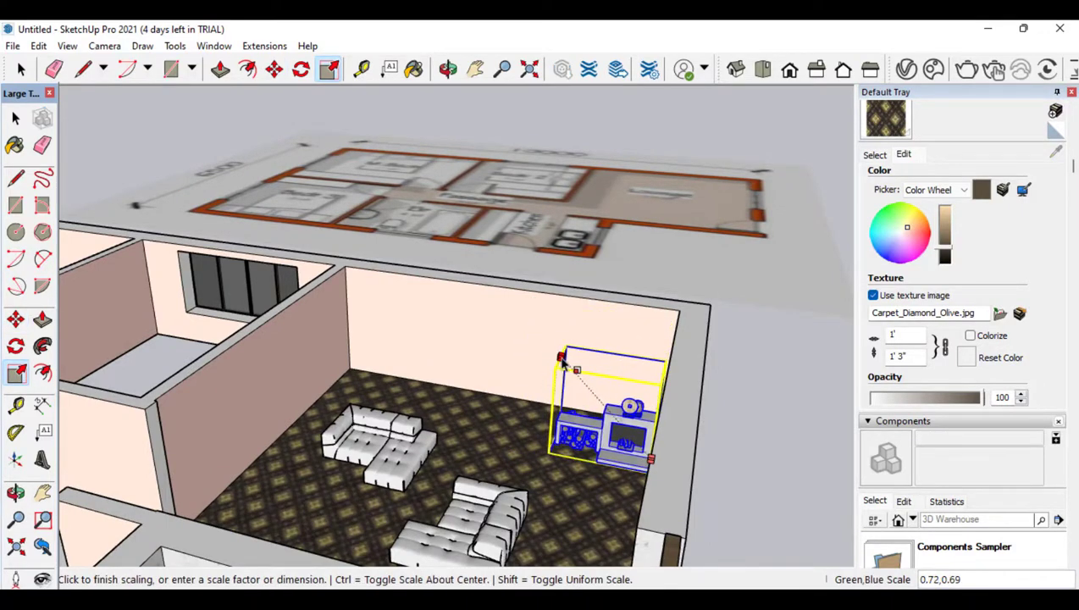
left_click(536, 368)
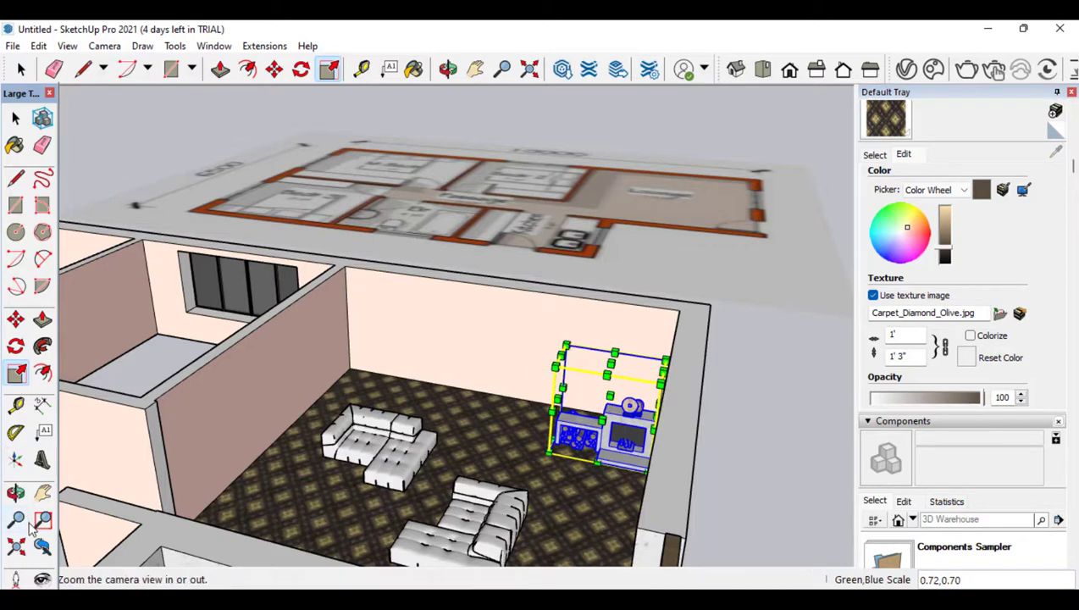
Move the fireplace unit away from the corner and back against the large room's rear wall
left_click(17, 322)
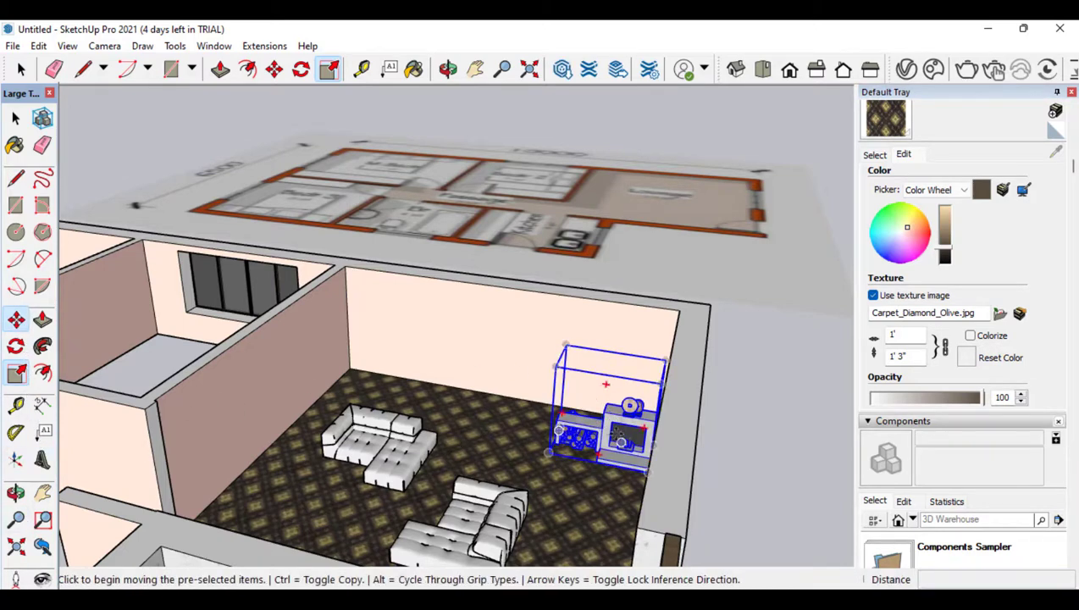
left_click(619, 437)
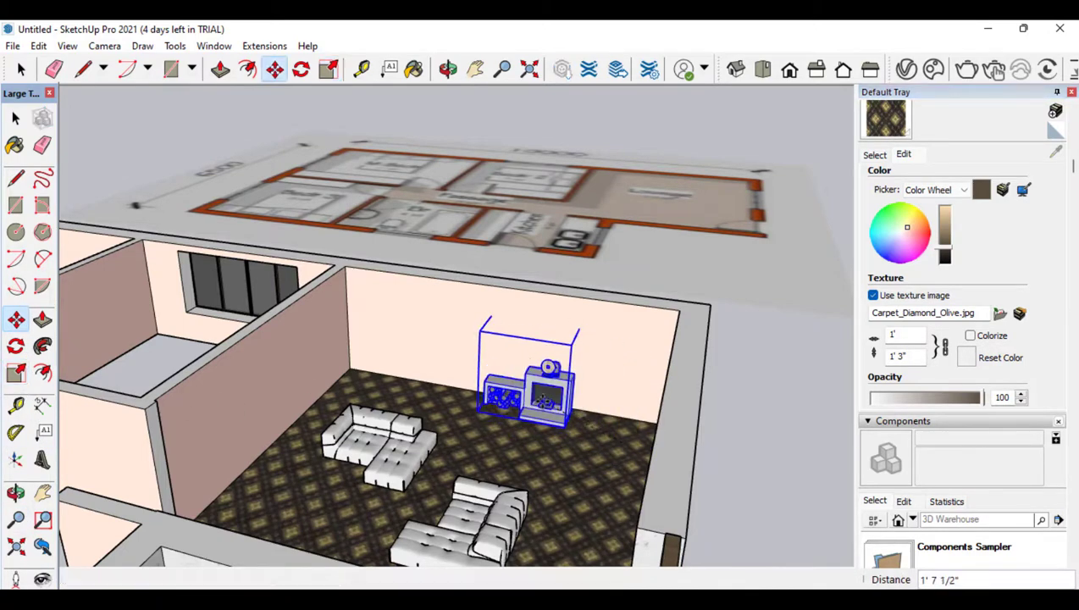
left_click(598, 423)
Cut the white cushioned ottoman beside the rug from the furniture set outside the house
scroll(627, 436, "down", 1)
left_click(17, 494)
left_click_drag(502, 429, 199, 339)
scroll(754, 349, "down", 3)
left_click(15, 119)
left_click(275, 335)
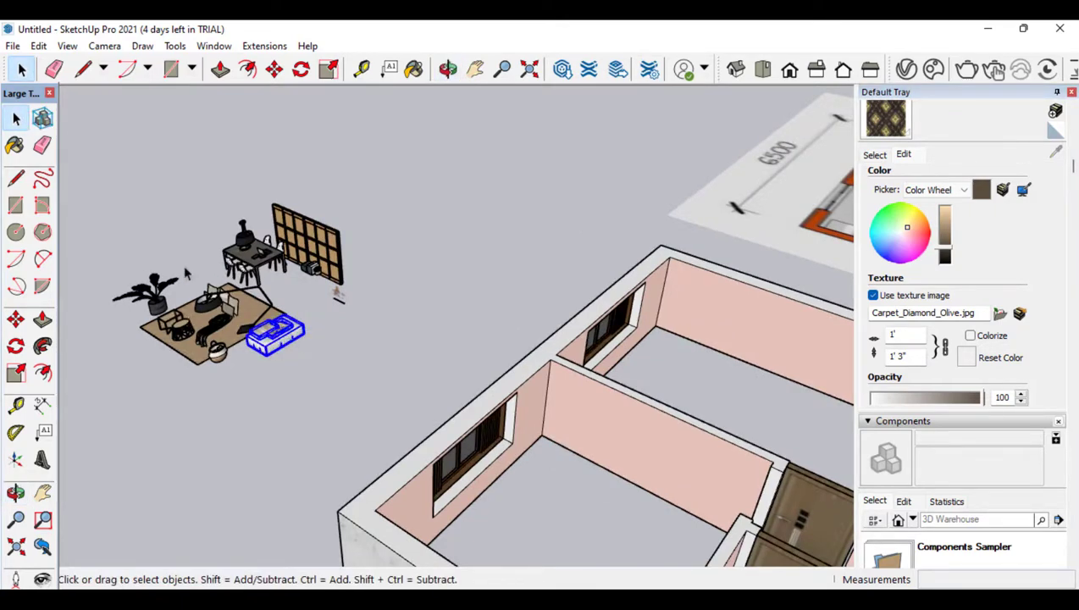
Paste the ottoman onto the large room's carpet between the two L-shaped sofas
scroll(188, 274, "down", 6)
scroll(660, 476, "up", 3)
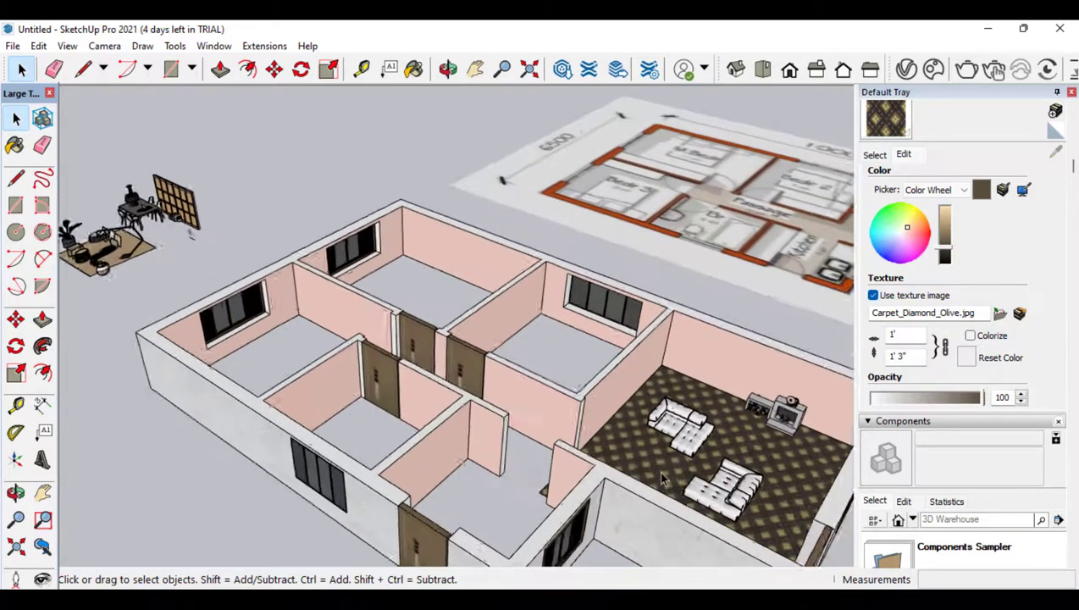
scroll(662, 479, "up", 1)
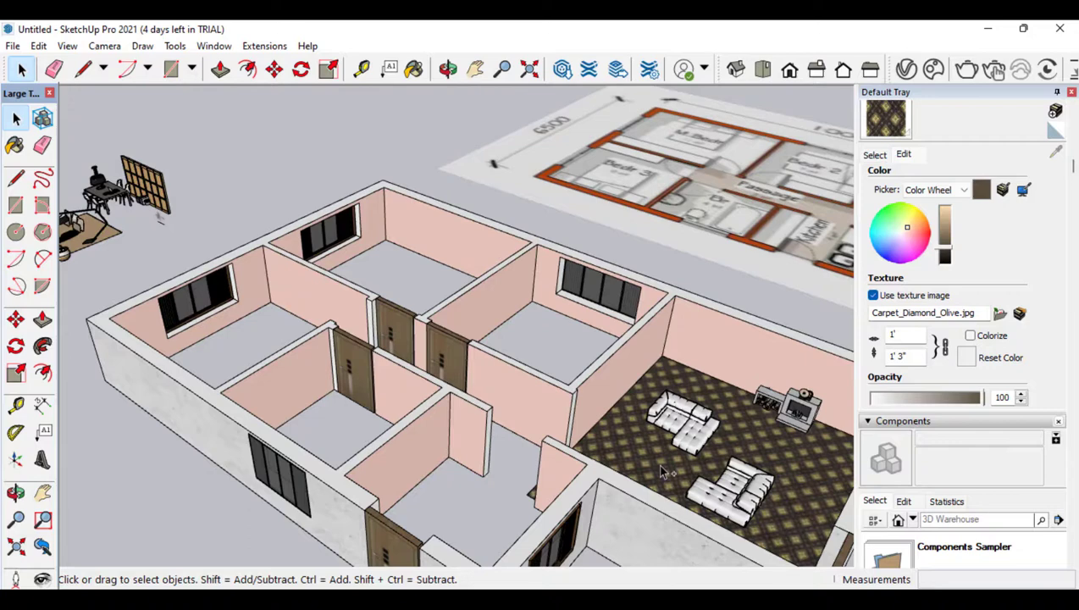
key("ctrl+v")
scroll(664, 472, "up", 1)
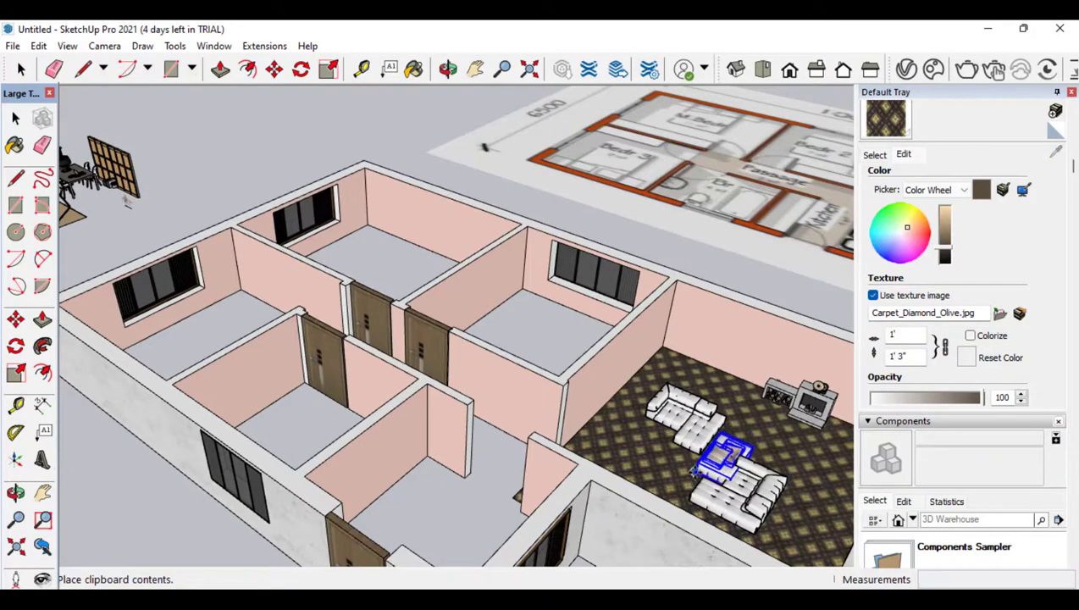
left_click(696, 471)
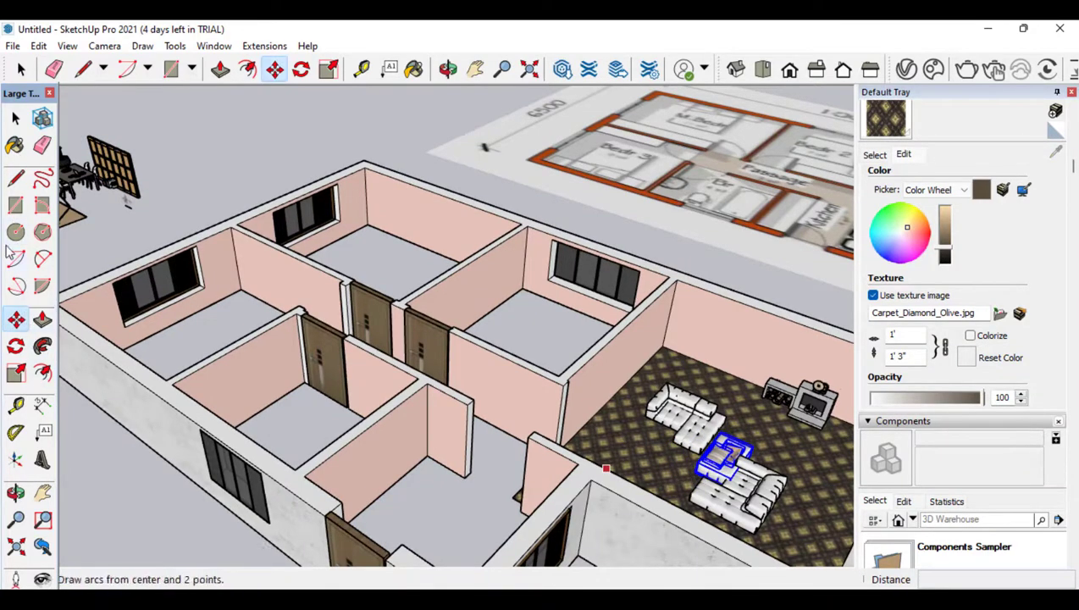
Move the L-shaped sofa nearest the front wall about 5 5/16" away from the ottoman in the carpeted large room
left_click(15, 121)
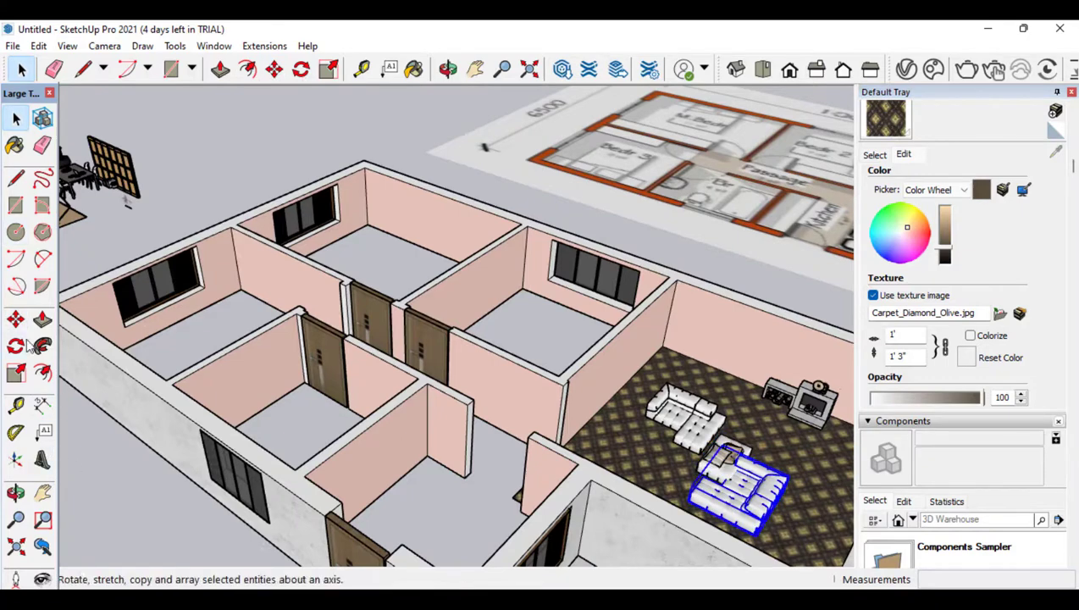
key("m")
left_click(744, 481)
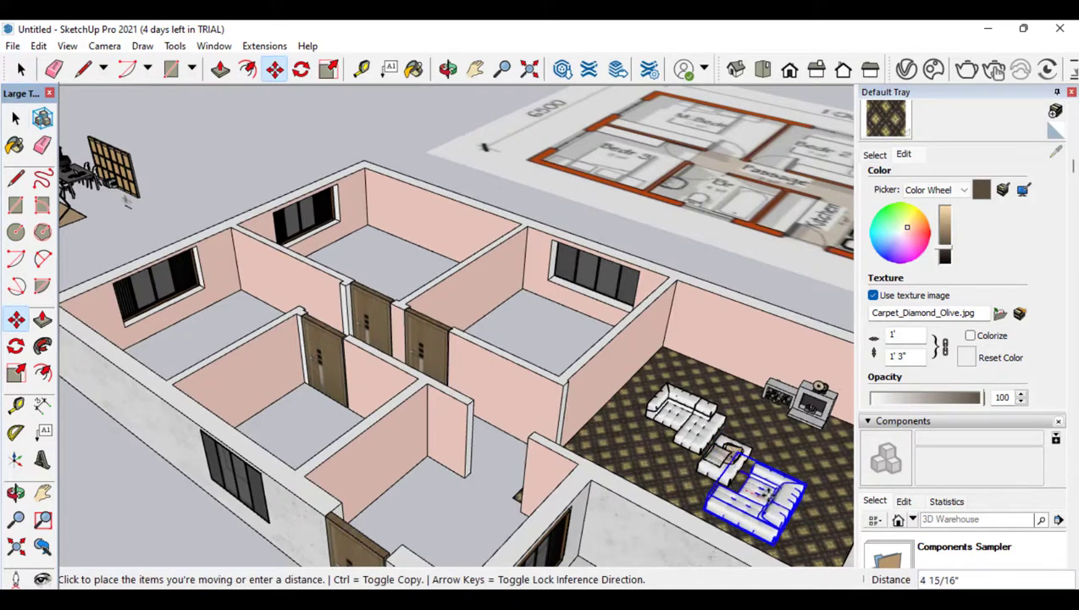
left_click(767, 495)
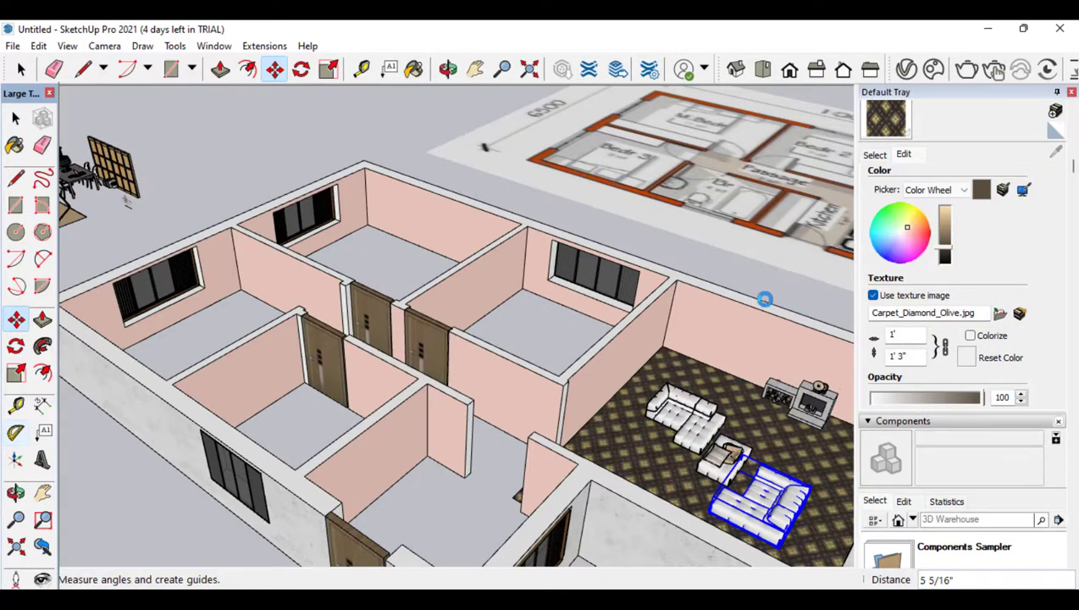
Cut the potted plant beside the rug from the furniture set outside the house
scroll(180, 203, "down", 5)
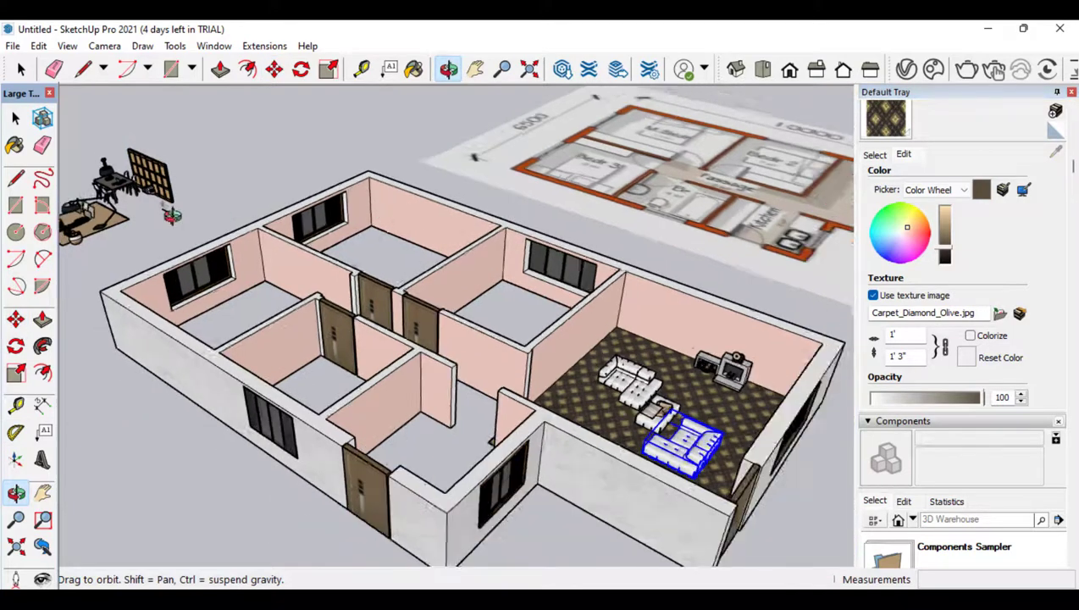
scroll(15, 178, "up", 2)
scroll(86, 175, "up", 5)
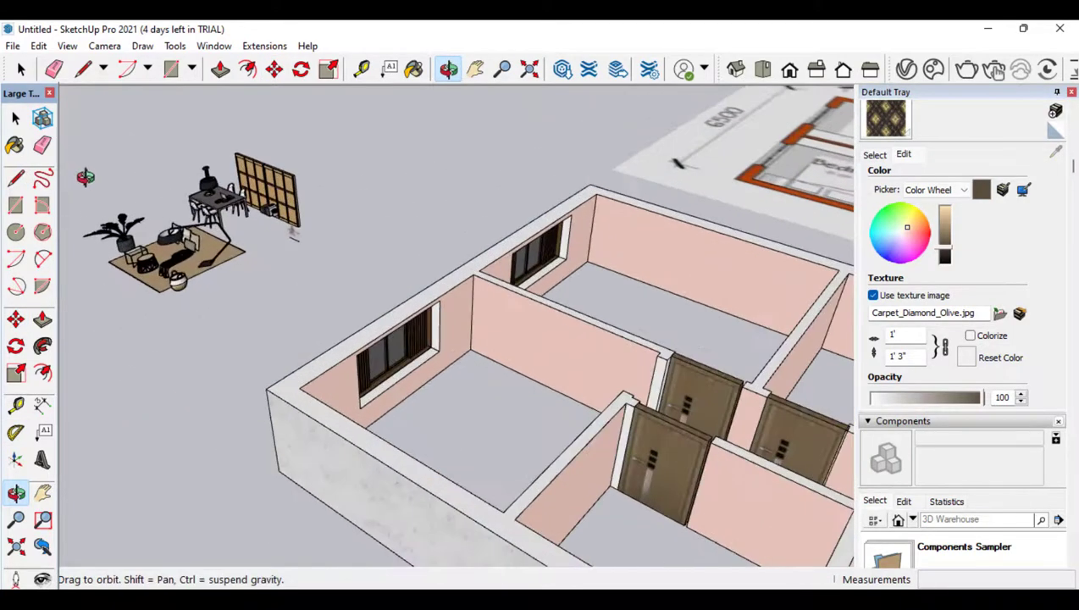
left_click_drag(87, 177, 246, 313)
scroll(246, 312, "up", 3)
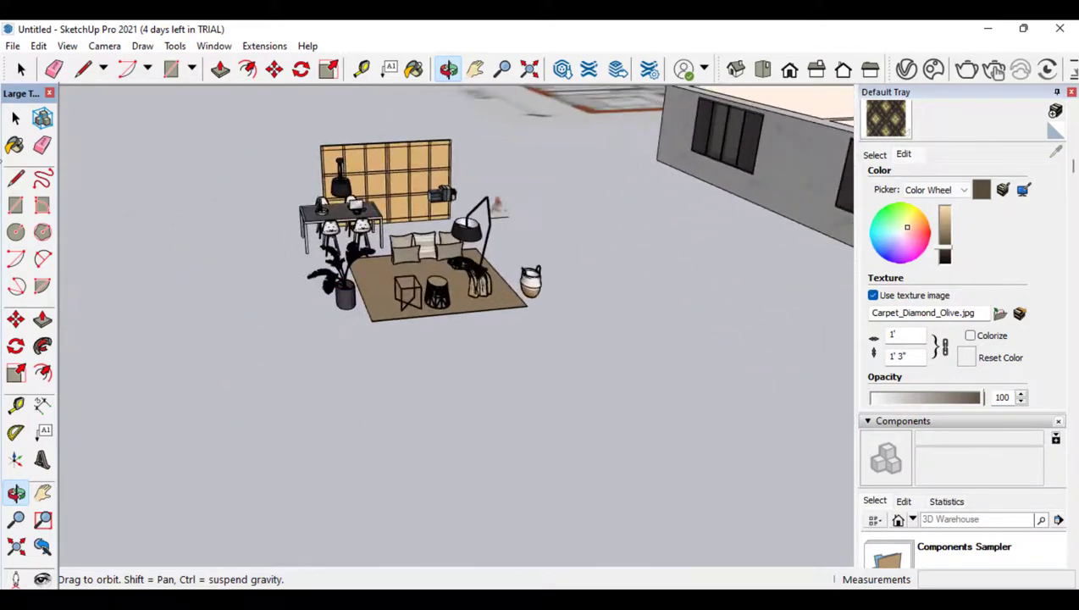
key("space")
left_click(346, 278)
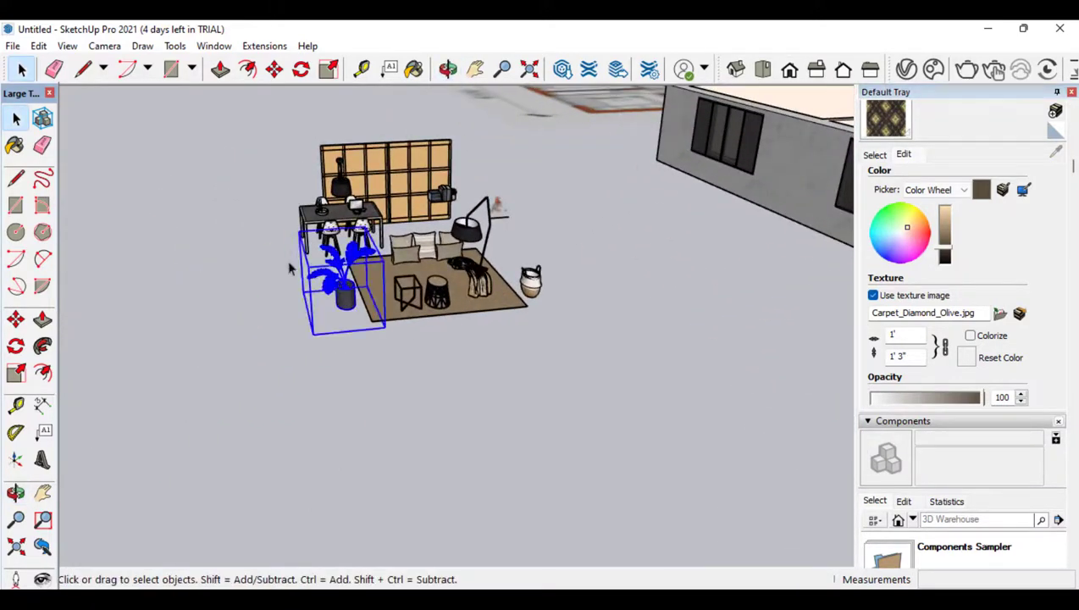
Draw a floor rectangle about 10' 7 7/8" by 5' 3 15/16" across the two bedrooms adjoining the large room's rear side
scroll(203, 289, "down", 5)
scroll(362, 307, "up", 5)
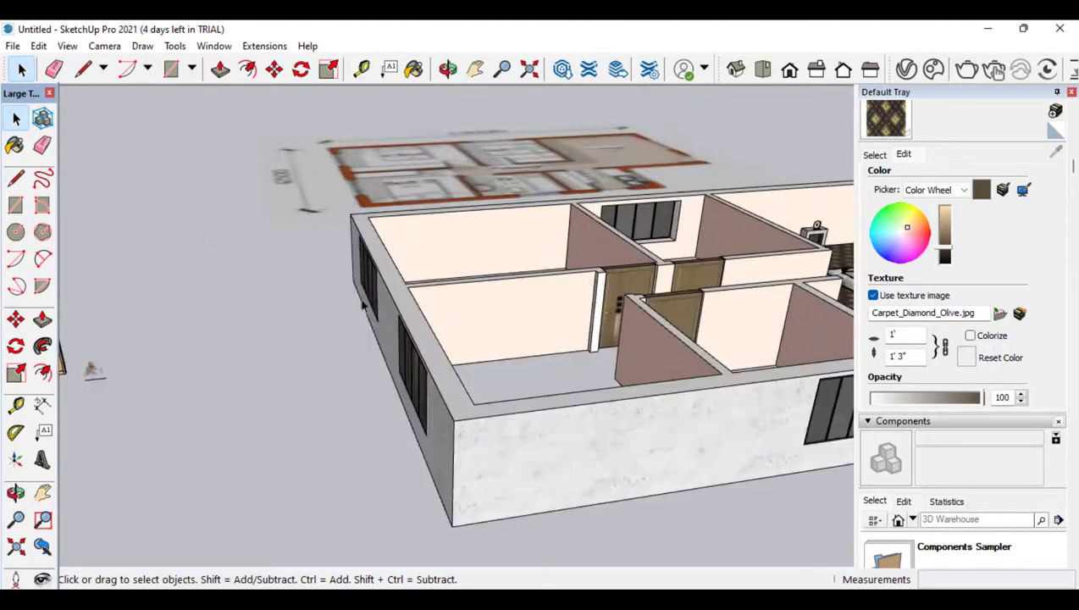
left_click(15, 492)
left_click_drag(374, 357, 410, 308)
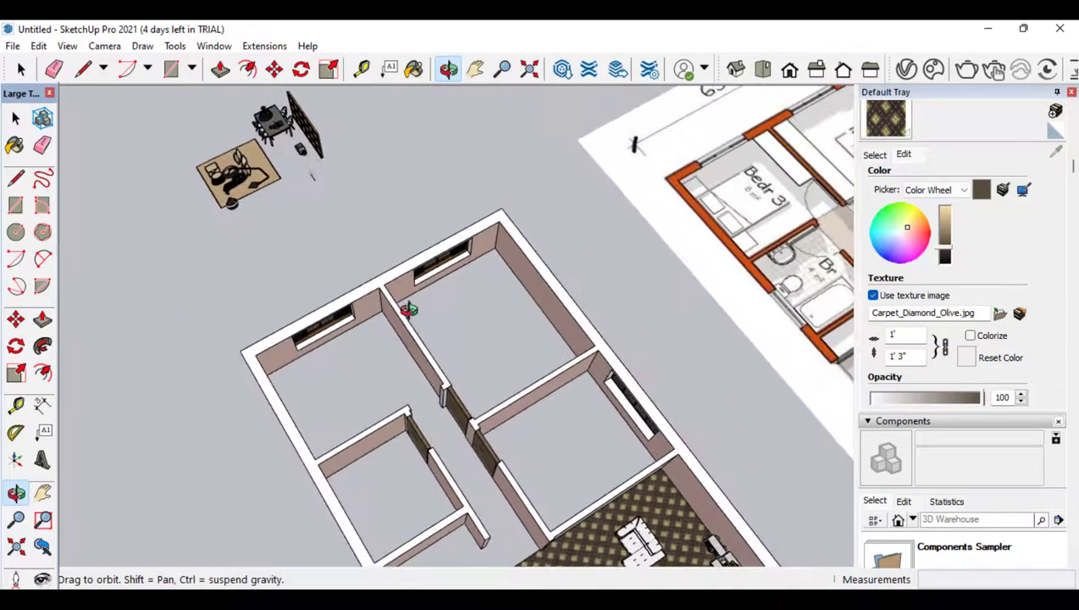
left_click(15, 205)
left_click(494, 248)
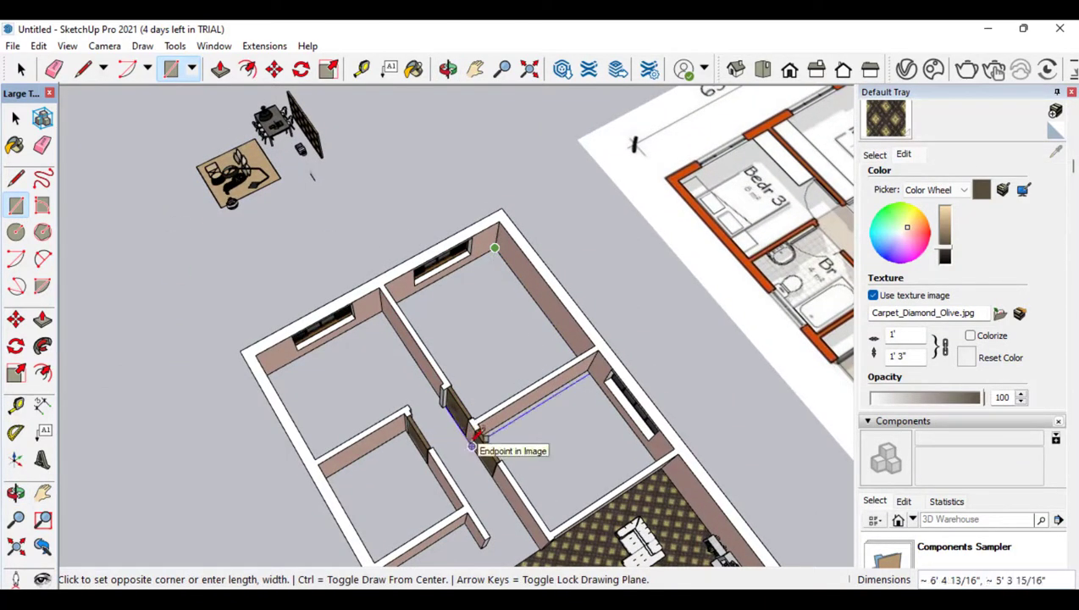
left_click(543, 543)
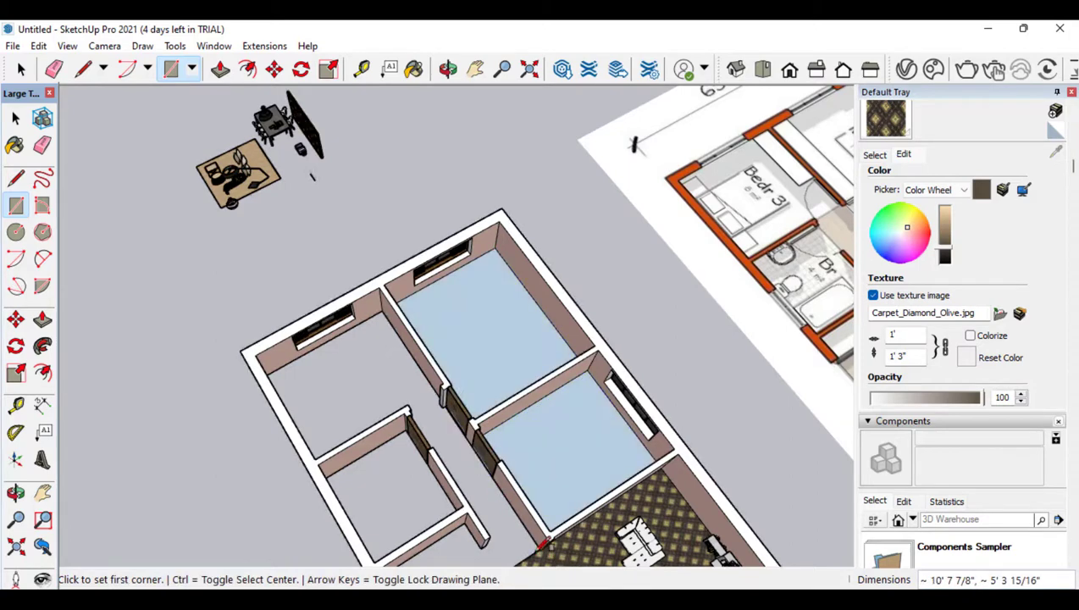
left_click(383, 311)
scroll(374, 254, "down", 3)
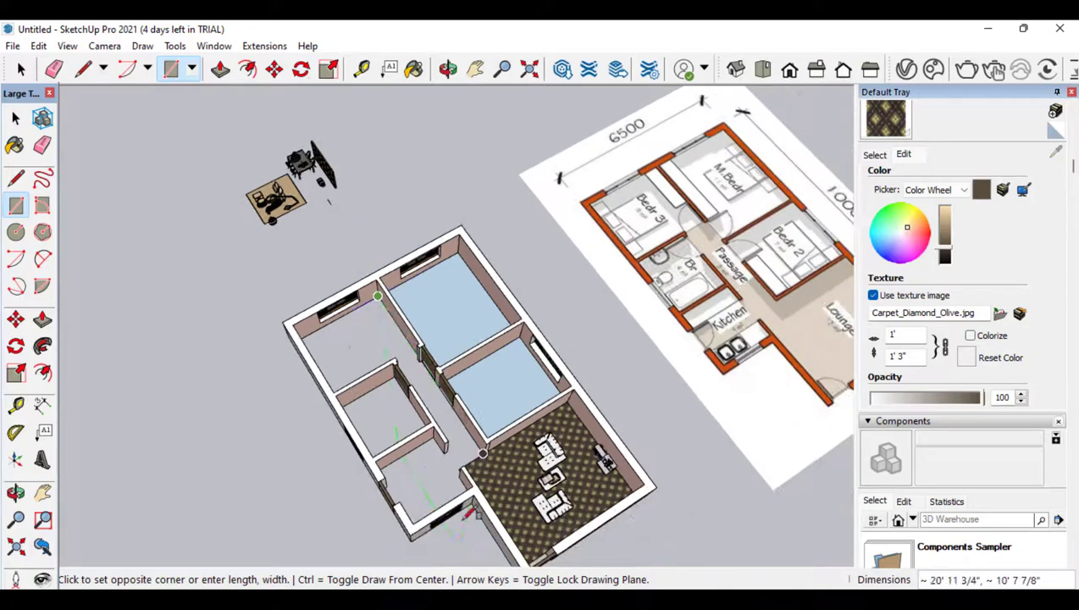
left_click(414, 526)
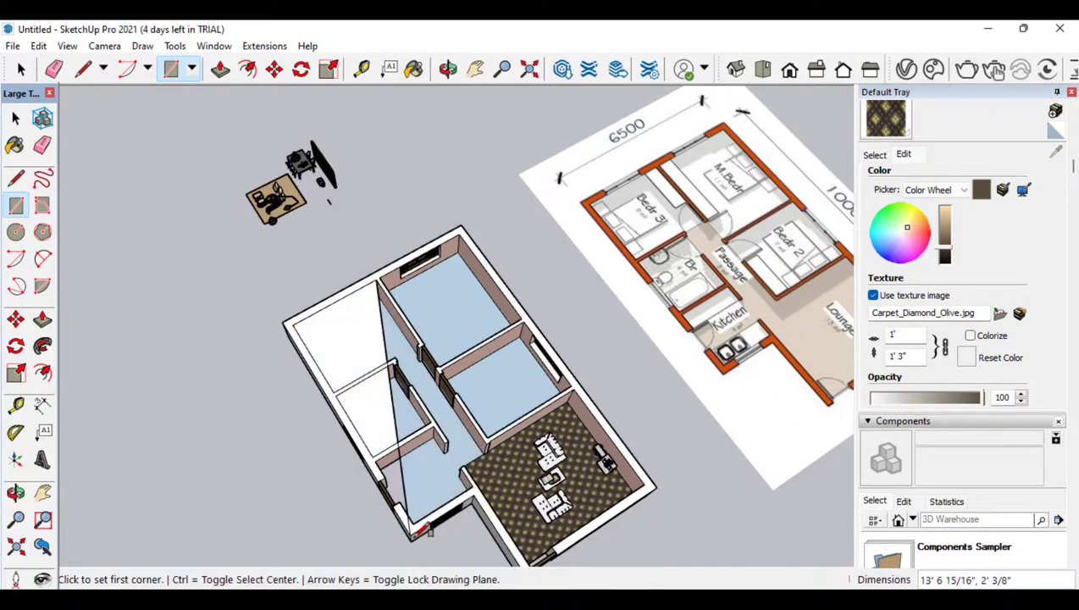
key("ctrl+z")
Draw a floor rectangle about 12' 5 3/16" by 5' 5 1/2" covering the third bedroom, bathroom, kitchen and passage
scroll(378, 282, "up", 2)
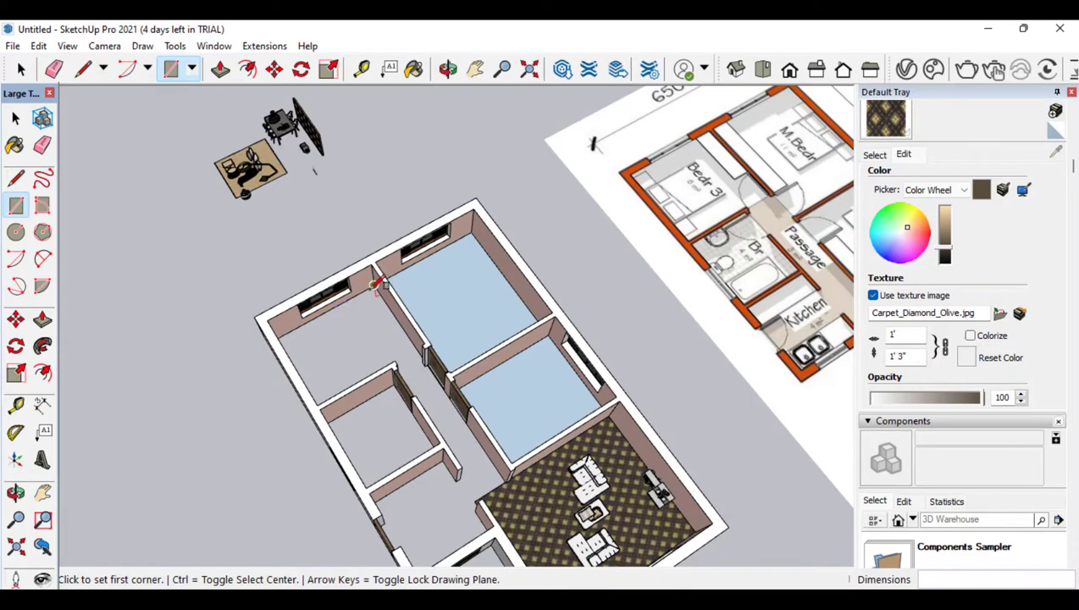
scroll(376, 285, "up", 3)
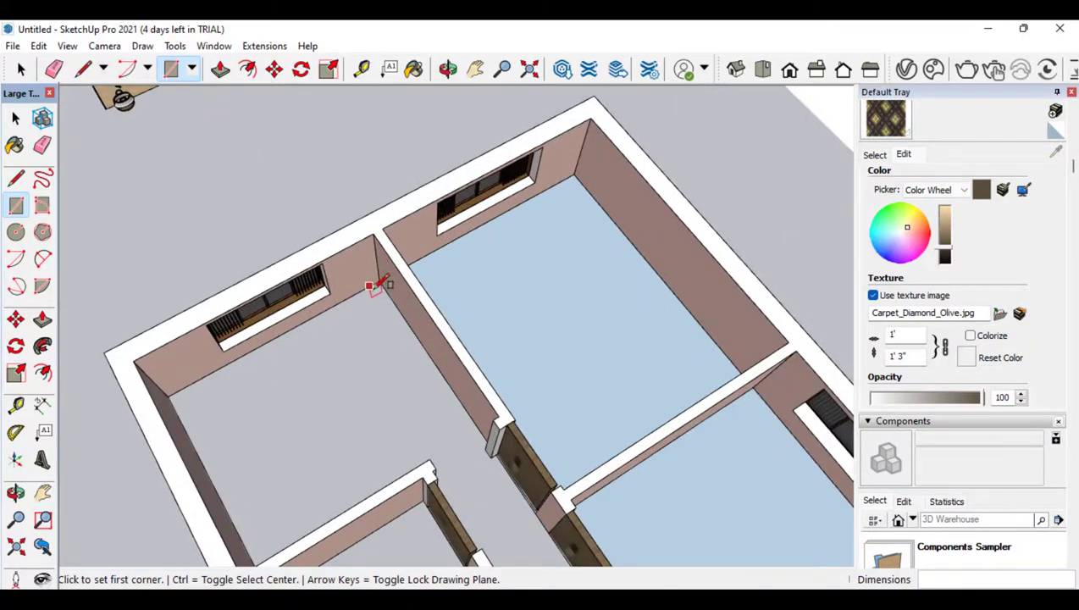
left_click(370, 285)
scroll(337, 339, "down", 6)
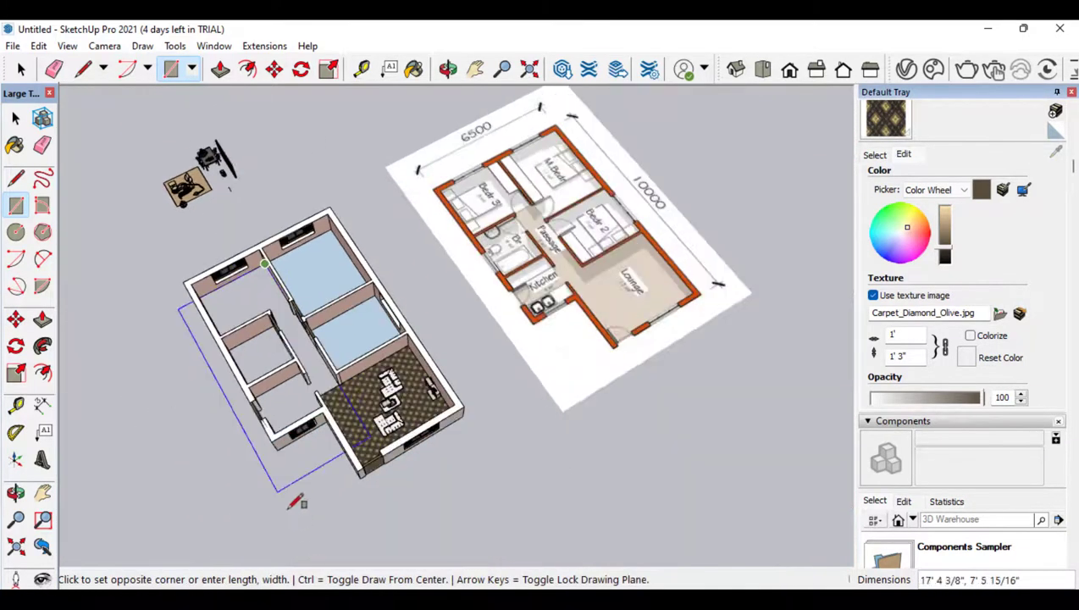
scroll(296, 502, "up", 6)
left_click(267, 415)
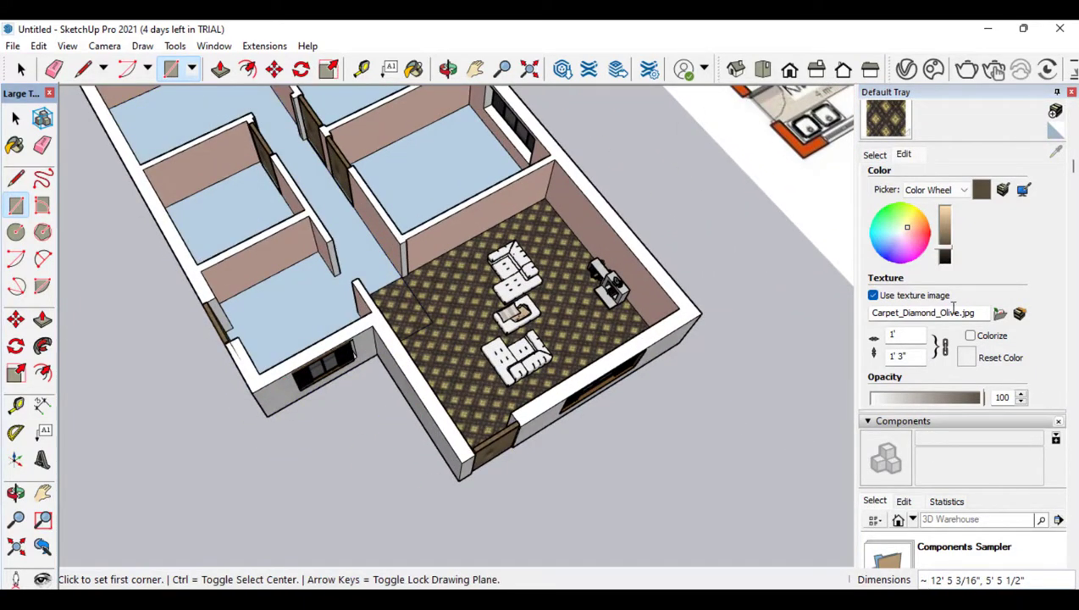
Paint the new room and passage floors with Carpet_Diamond_Olive and erase the stray floor edges at the large room's entrance
left_click(885, 118)
left_click(395, 208)
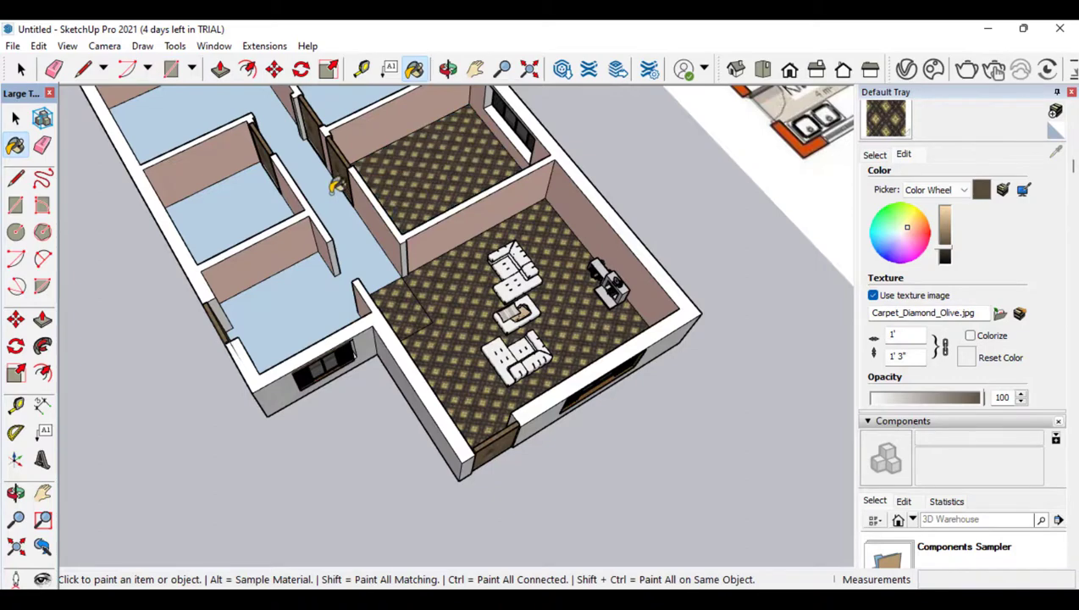
left_click(236, 186)
scroll(299, 266, "down", 2)
left_click(359, 134)
scroll(383, 225, "down", 3)
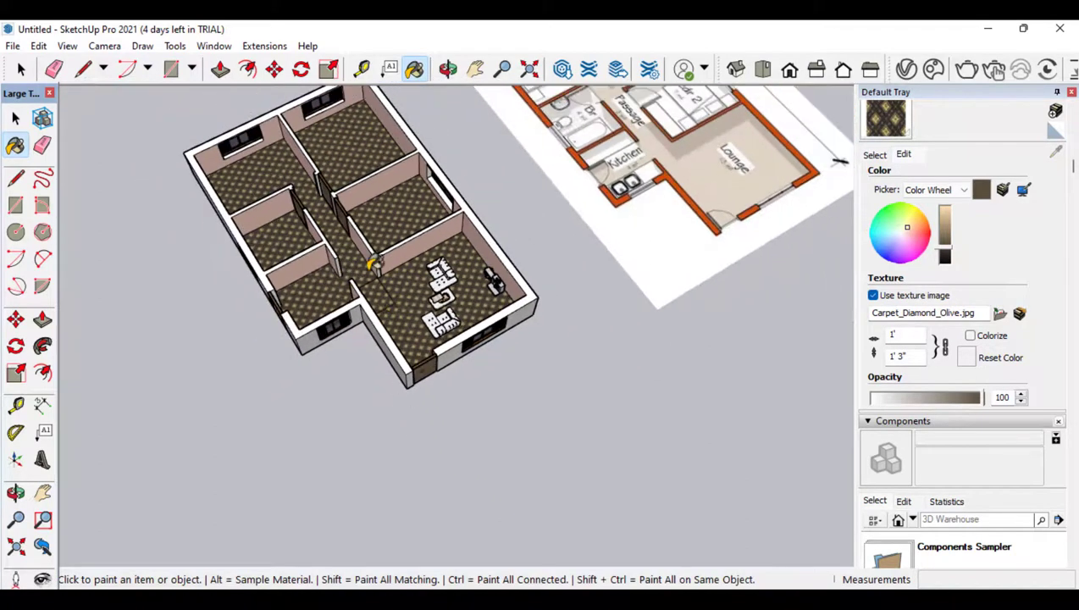
scroll(293, 111, "up", 4)
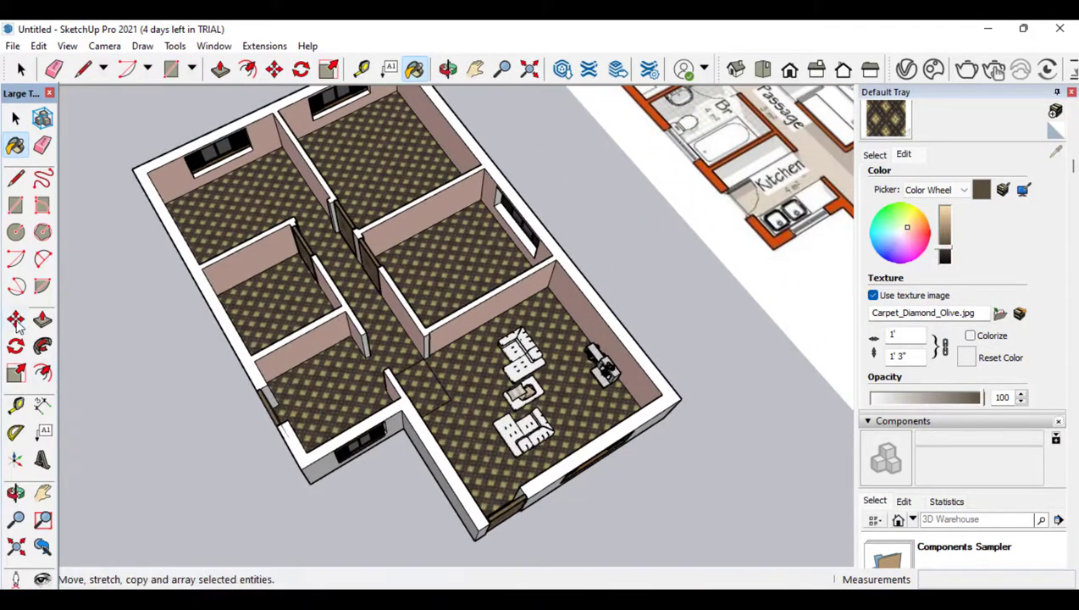
left_click(42, 145)
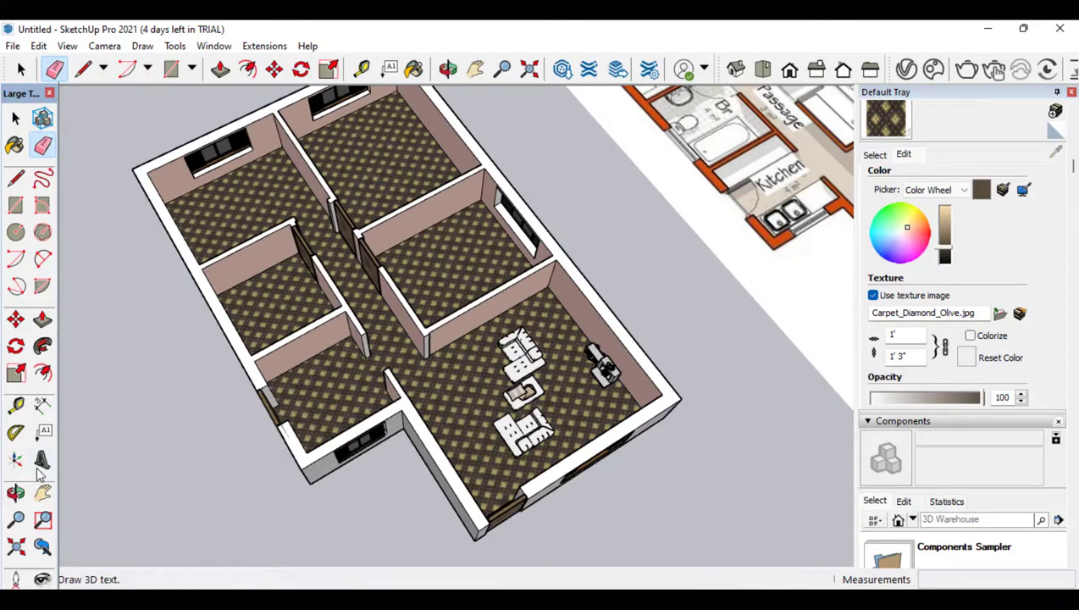
Paste the potted plant into the outer rear corner of the master bedroom, beside its window
left_click(15, 494)
left_click_drag(339, 355, 197, 322)
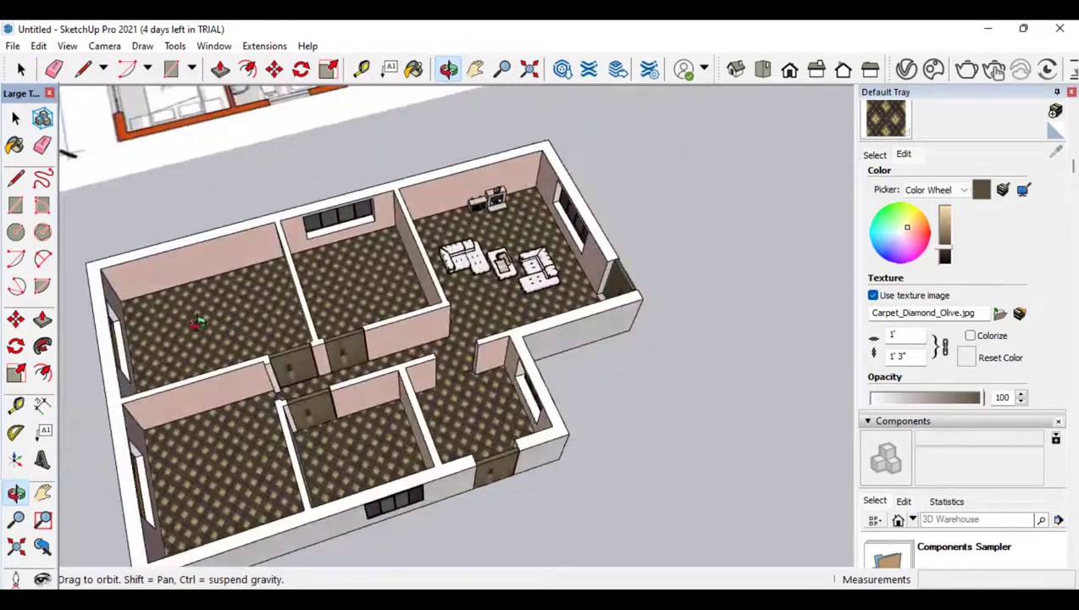
key("ctrl+v")
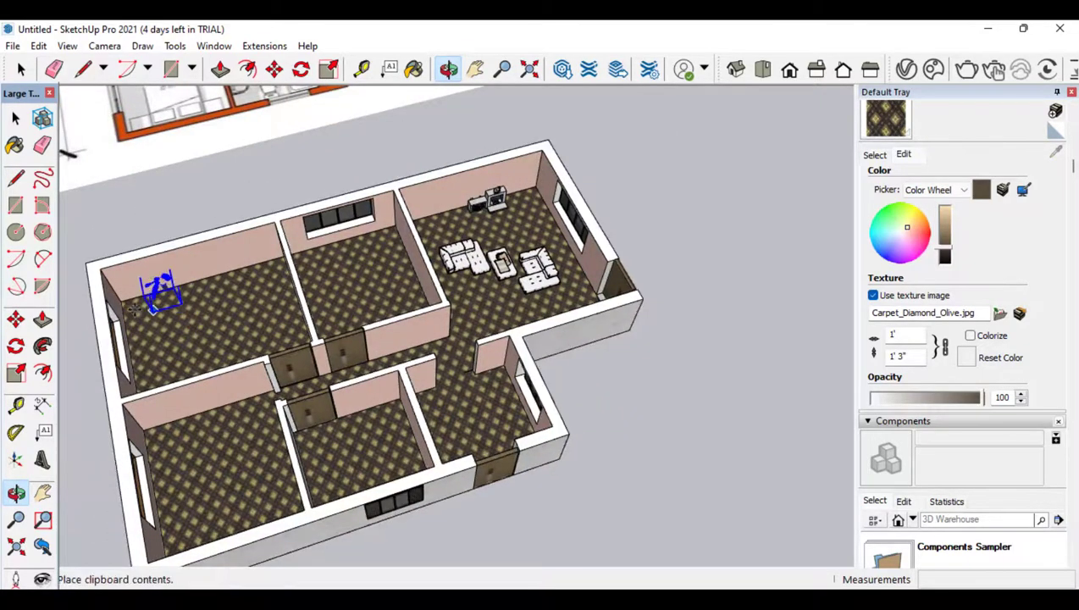
left_click(124, 339)
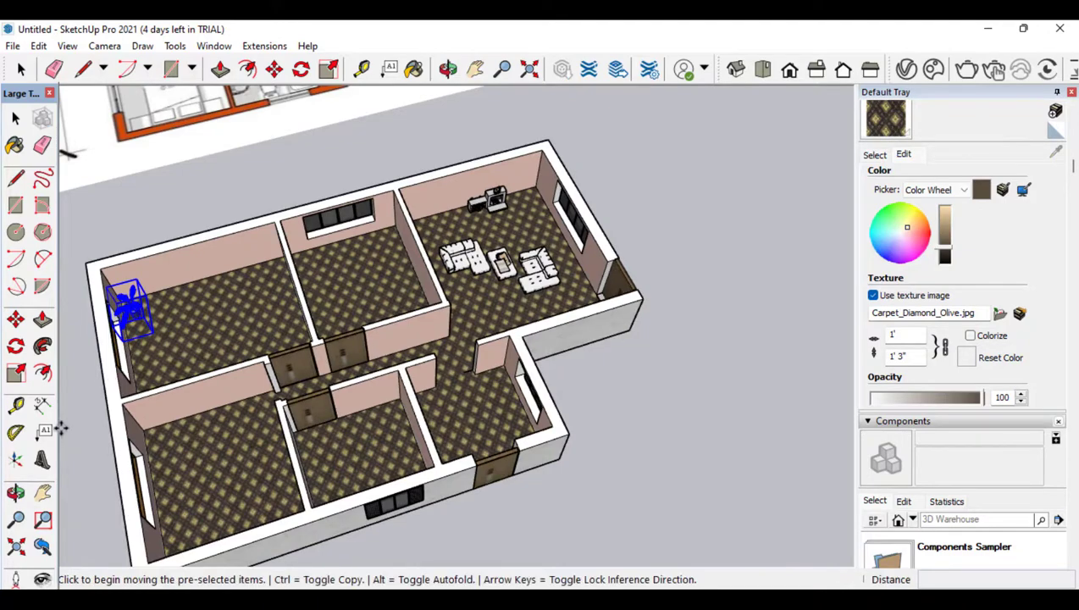
Scale the potted plant in the master bedroom down to about 0.82
left_click(15, 373)
scroll(97, 292, "up", 2)
scroll(97, 292, "up", 3)
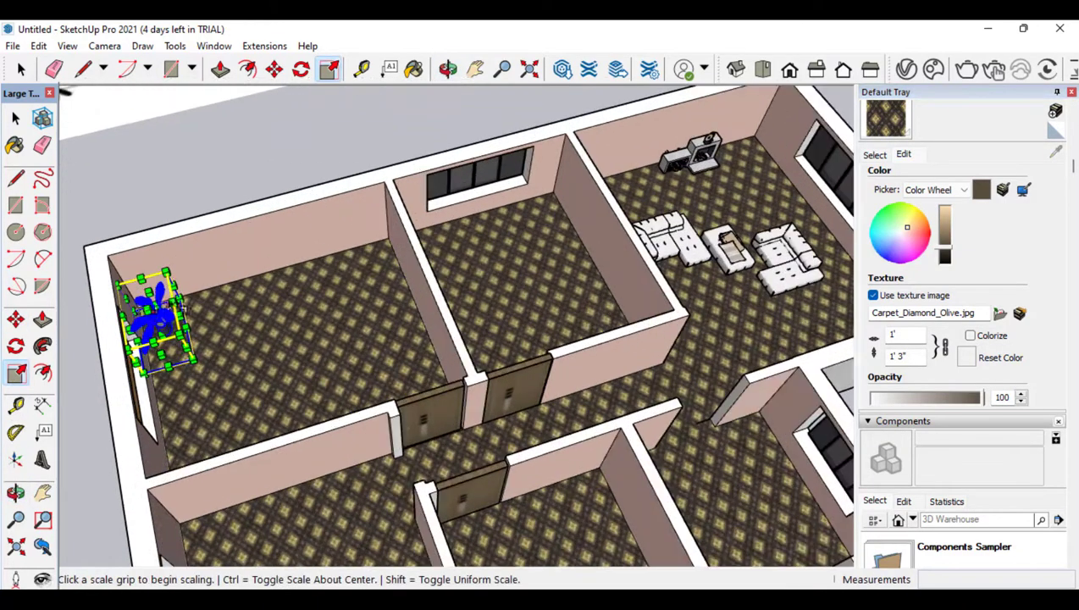
left_click(162, 286)
left_click(169, 290)
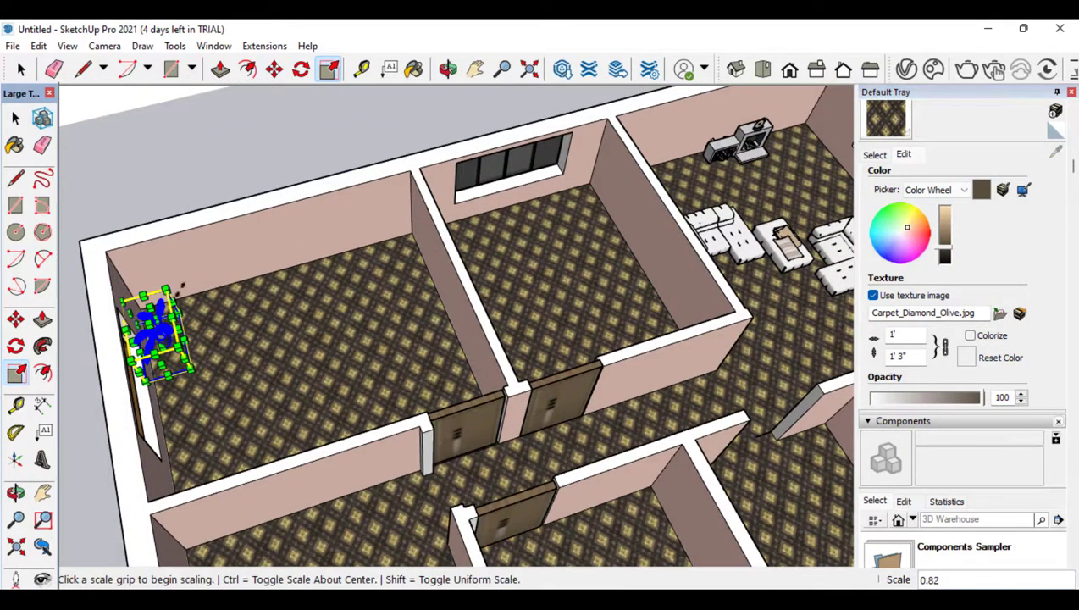
Paste another potted plant into the middle bedroom's rear corner beside the window
scroll(514, 251, "down", 3)
key("ctrl+v")
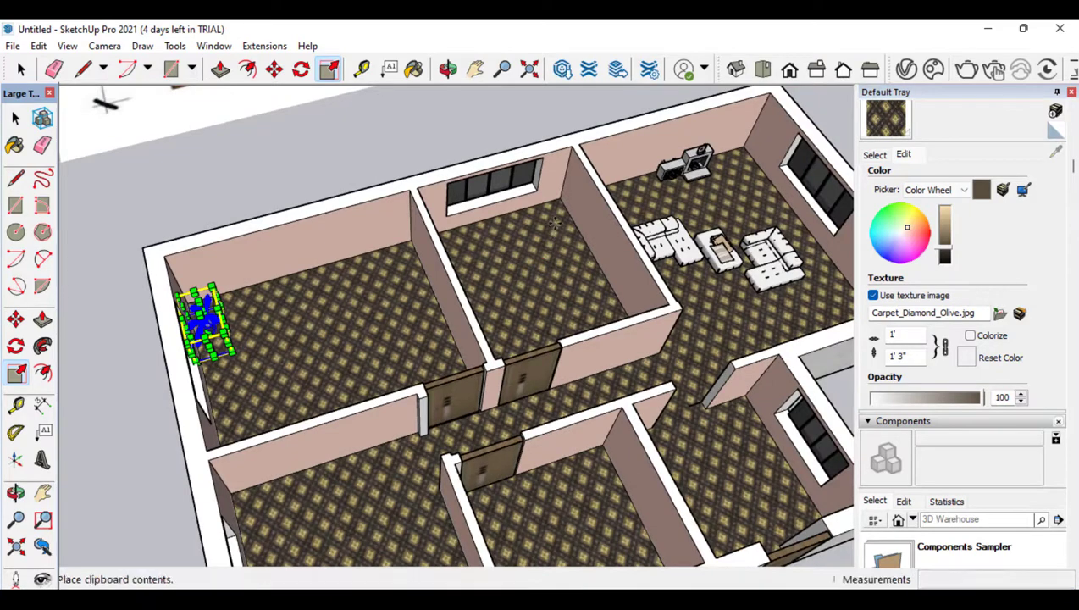
left_click(546, 241)
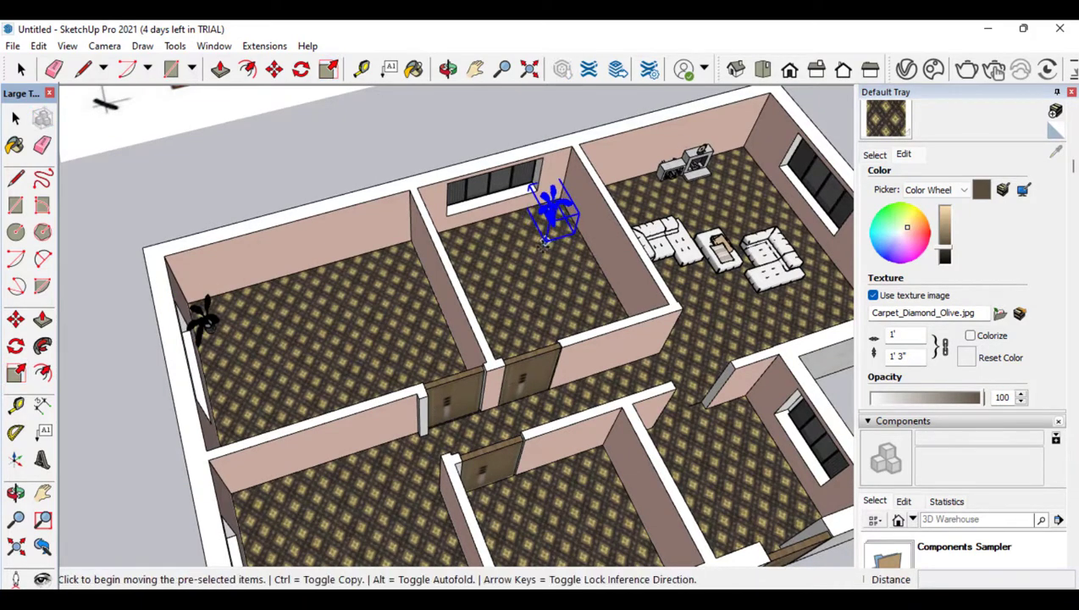
Paste another potted plant into the large room's rear corner between the fireplace unit and the window
scroll(345, 197, "down", 3)
scroll(662, 272, "up", 2)
scroll(663, 271, "up", 3)
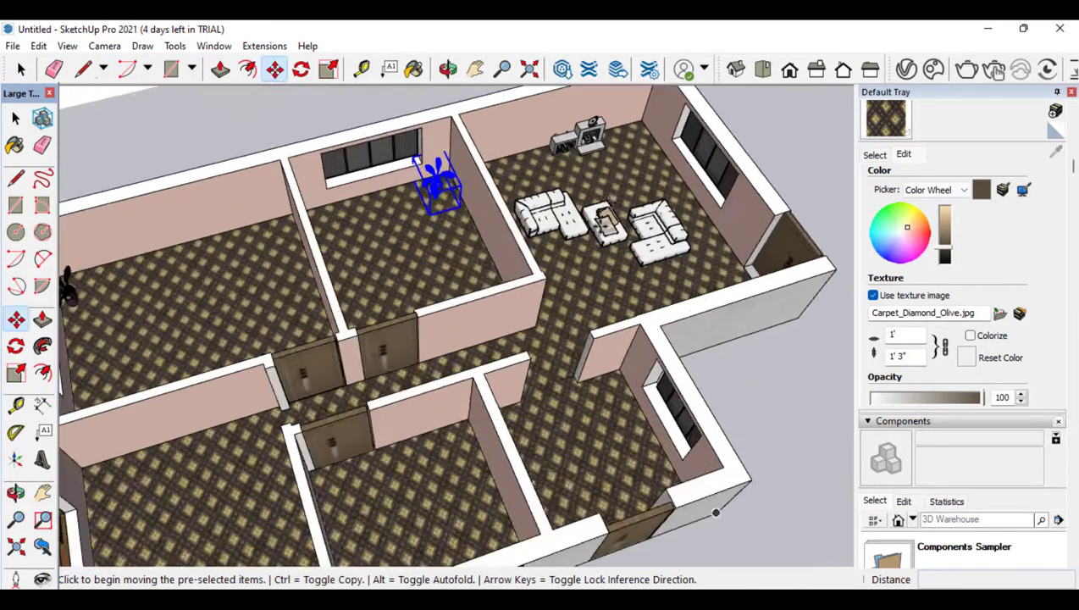
key("ctrl+v")
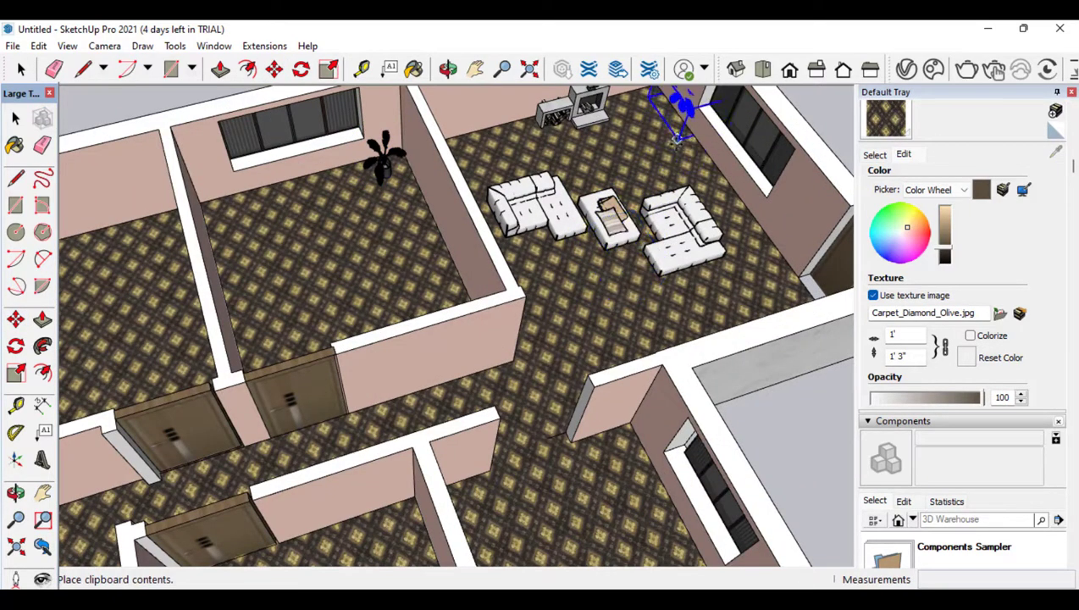
left_click(650, 164)
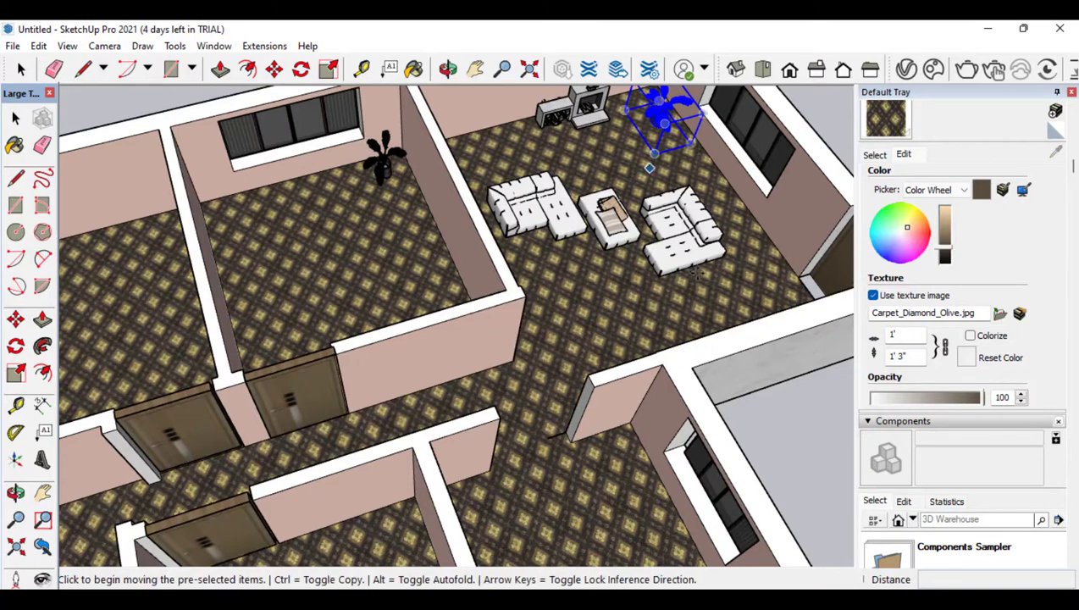
Paste another potted plant into the bathroom's corner by the outer wall
scroll(695, 271, "down", 3)
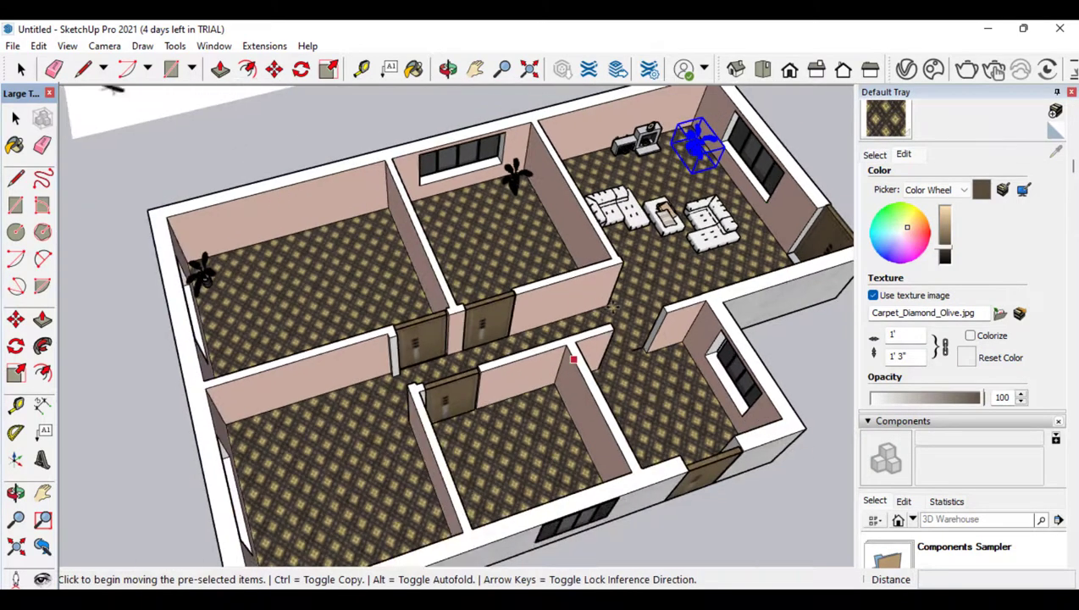
middle_click_drag(613, 307, 547, 473)
key("ctrl+v")
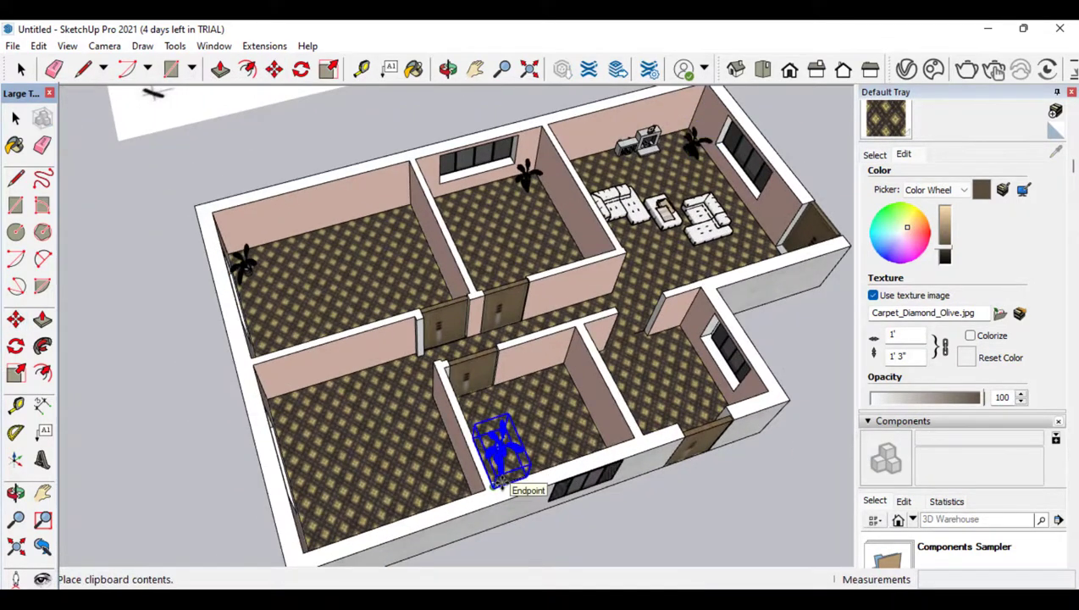
left_click(494, 486)
left_click(448, 68)
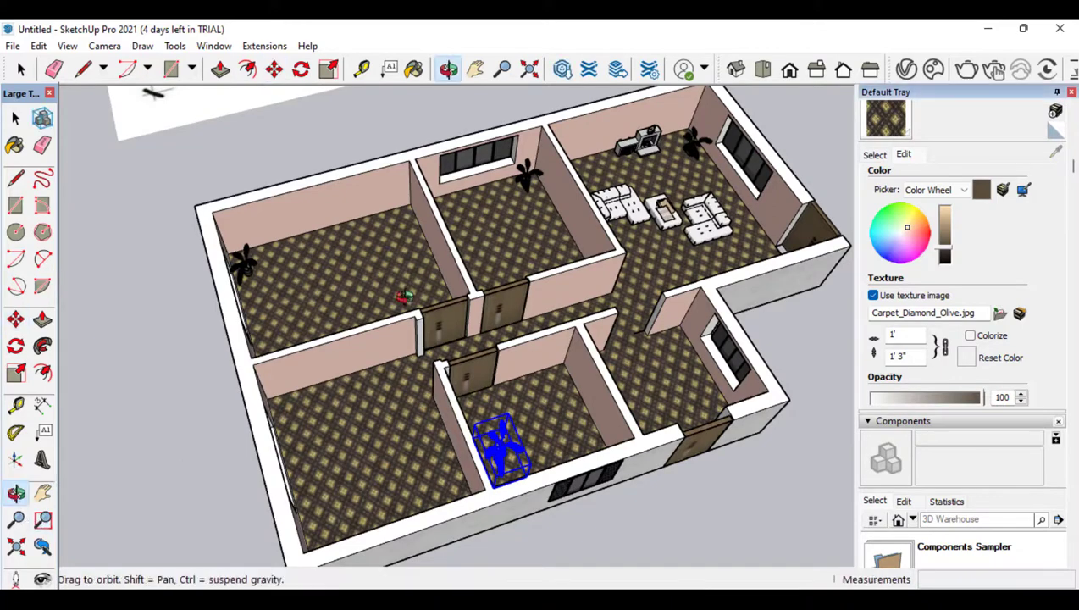
left_click_drag(397, 300, 543, 421)
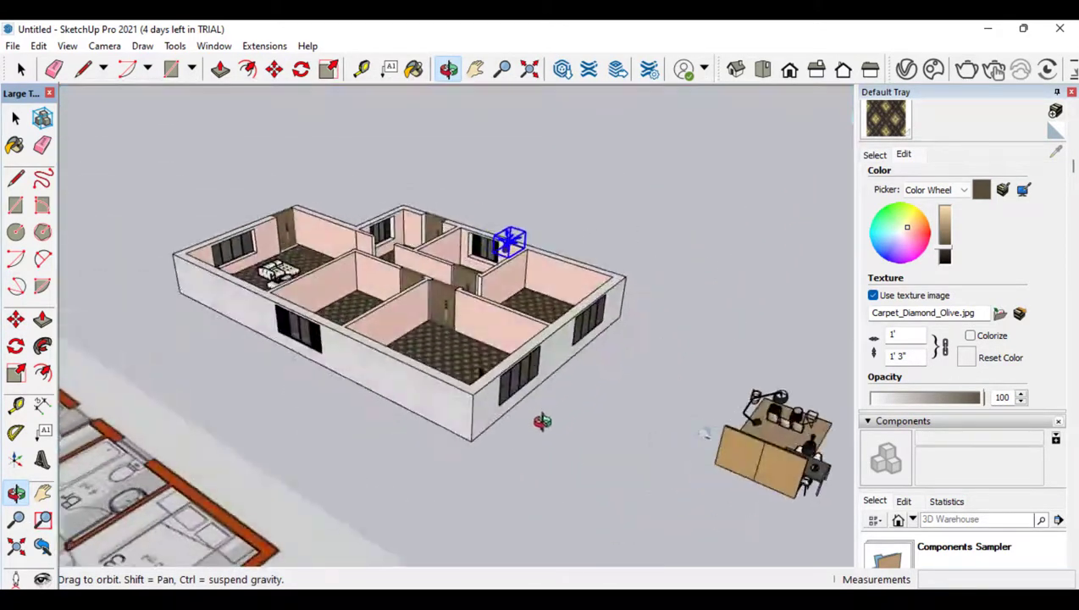
Cut the dining table with chairs from the furniture outside and paste it onto the carpet of the empty corner room next to the master bedroom
key("m")
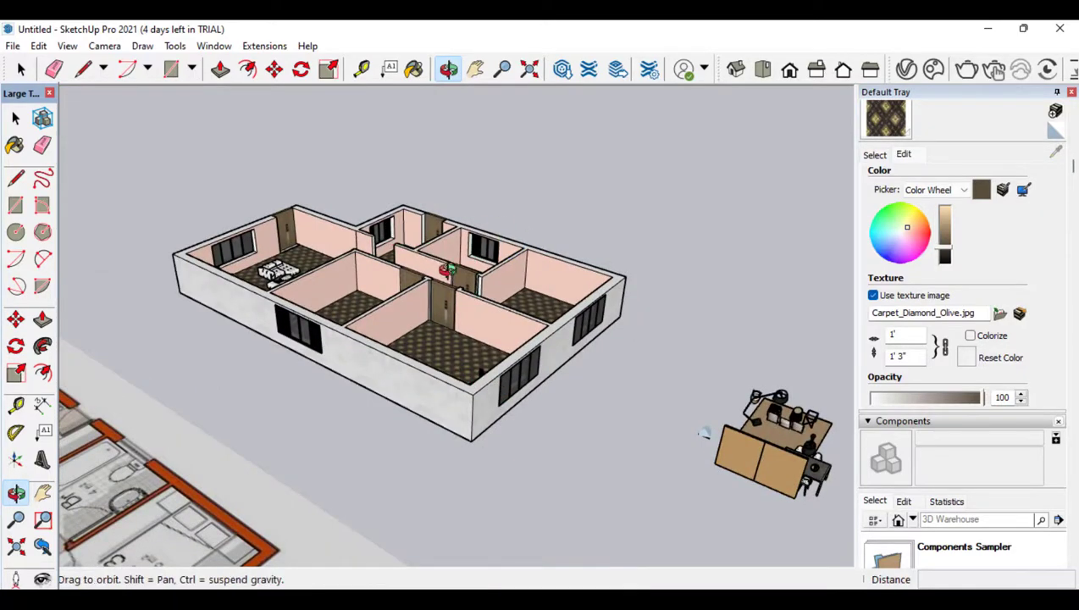
left_click_drag(706, 434, 548, 323)
middle_click_drag(548, 323, 122, 343)
scroll(89, 402, "up", 4)
middle_click_drag(627, 277, 494, 258)
scroll(494, 257, "down", 4)
scroll(310, 309, "up", 5)
middle_click_drag(291, 209, 357, 337)
left_click(17, 117)
left_click(326, 259)
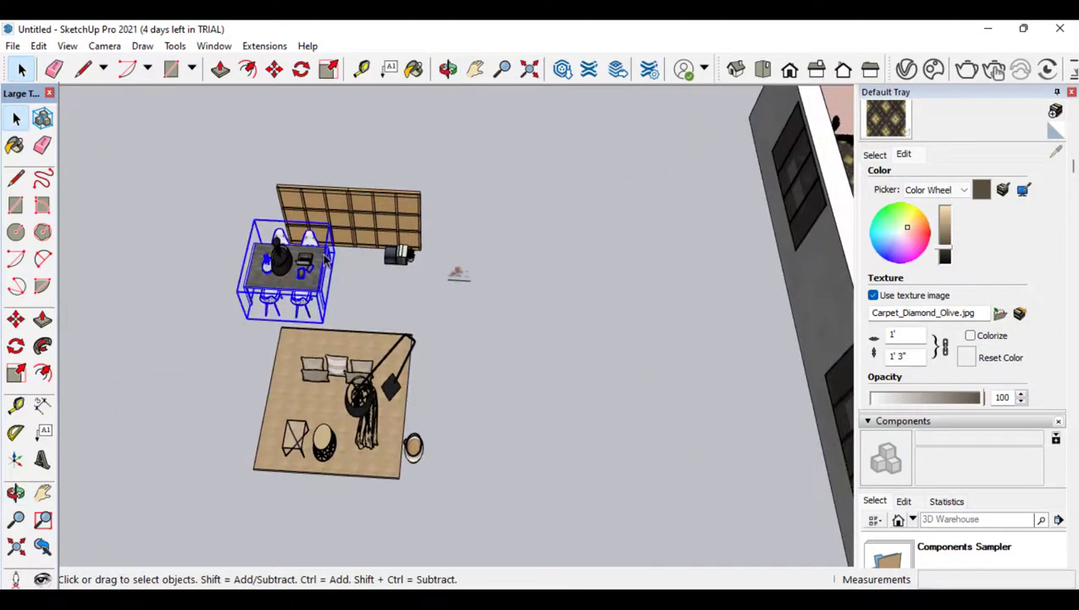
scroll(164, 208, "down", 2)
key("Delete")
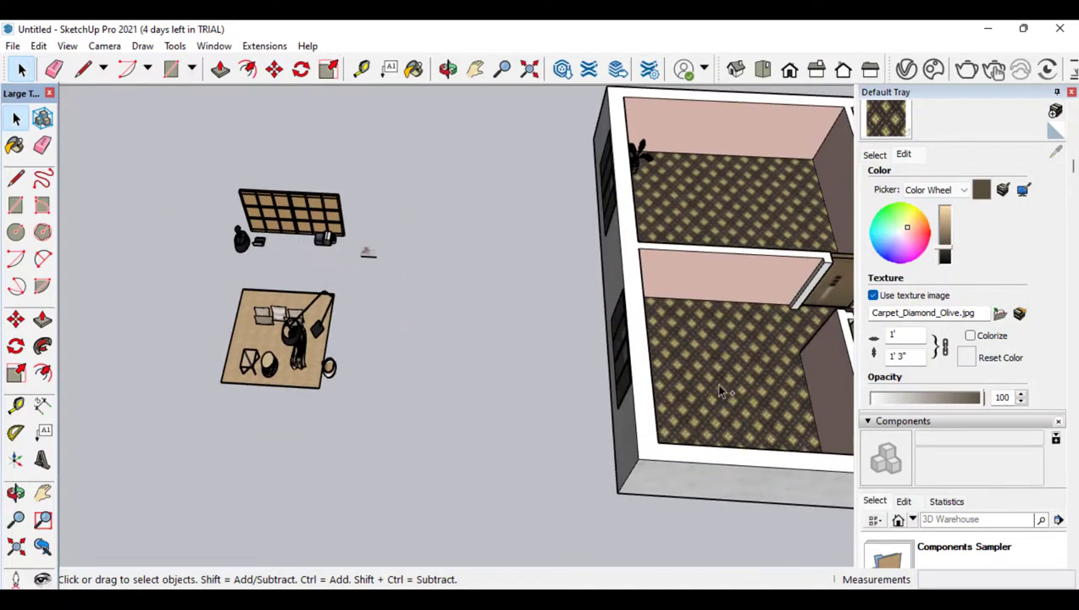
key("ctrl+v")
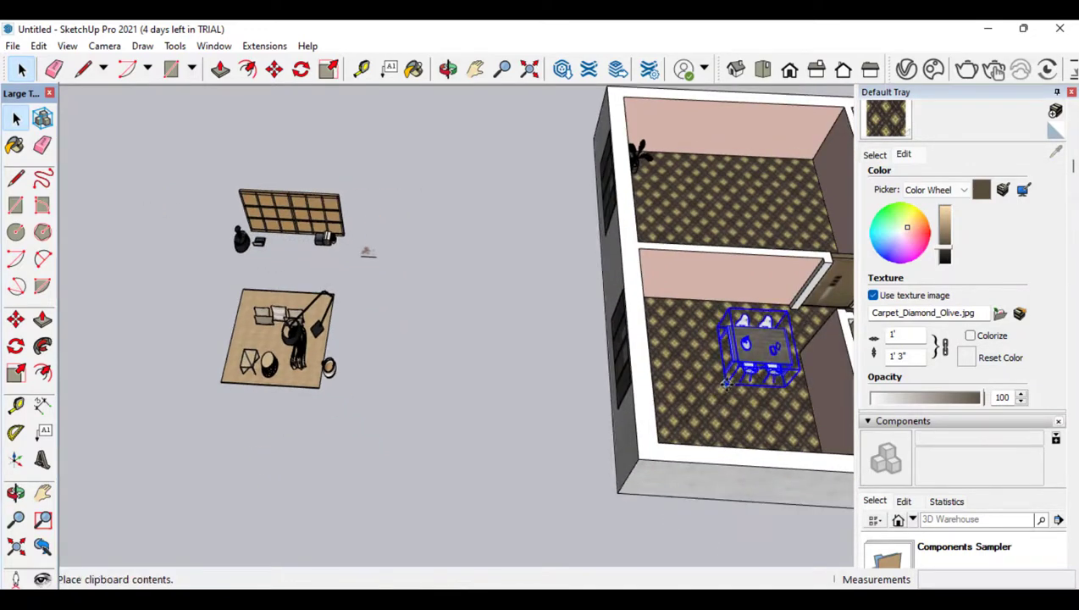
left_click(700, 414)
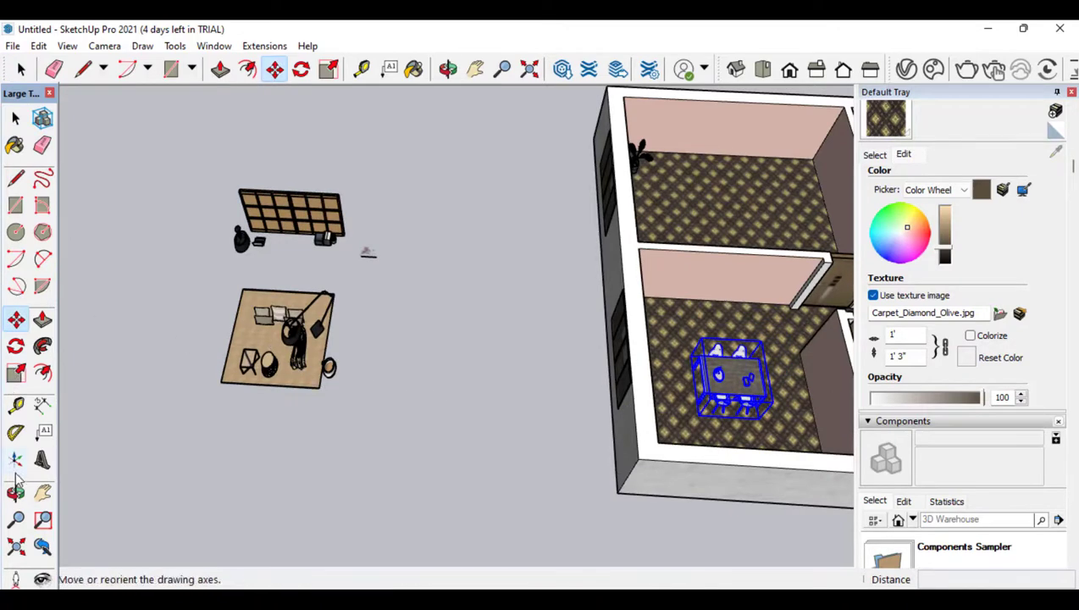
Switch to the I Tools folder and find the Komp computer desk model
middle_click_drag(197, 373, 335, 438)
left_click(551, 600)
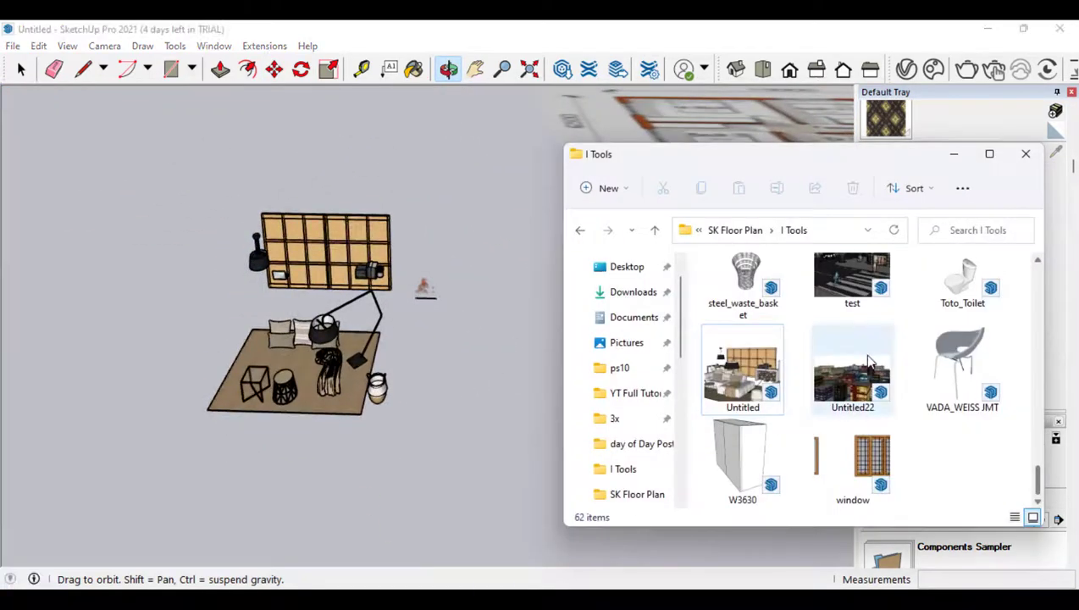
scroll(871, 362, "up", 3)
scroll(868, 362, "up", 6)
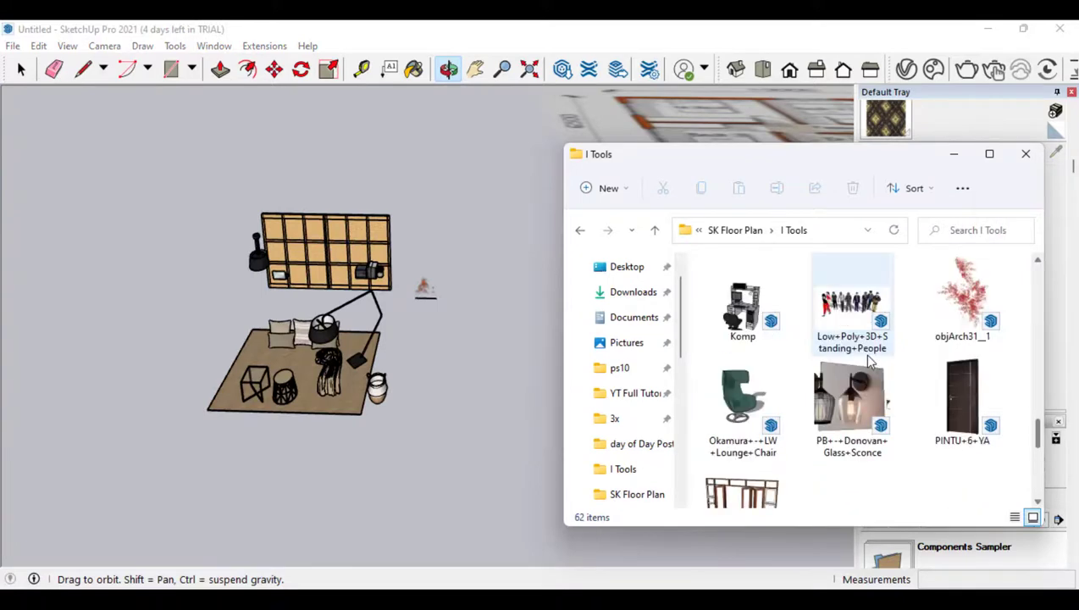
left_click(734, 403)
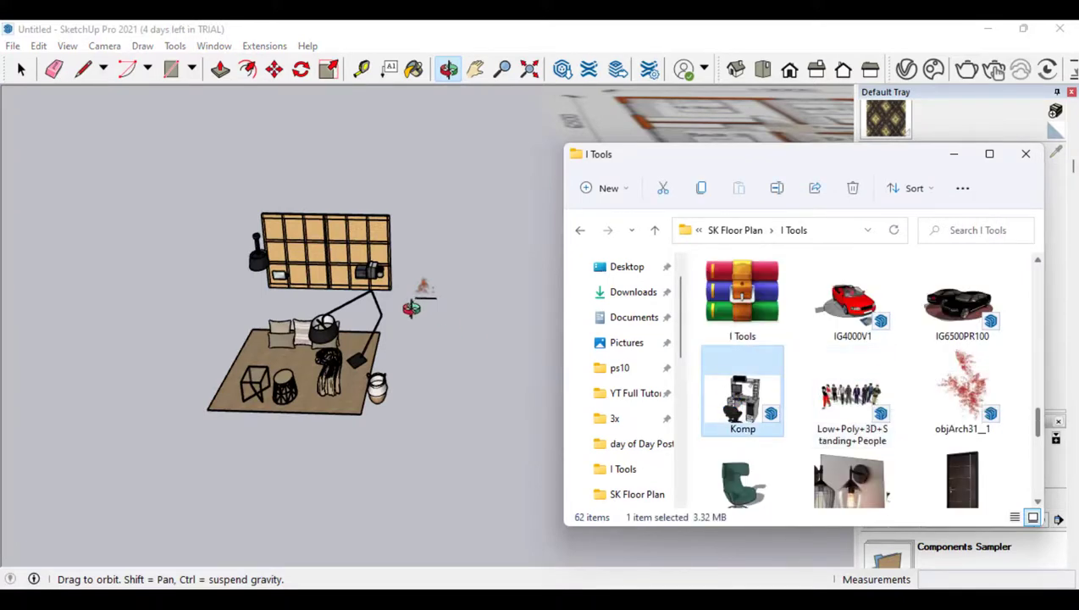
Delete all the remaining furniture and wall panel pieces standing outside the house
left_click(21, 68)
left_click_drag(168, 209, 299, 327)
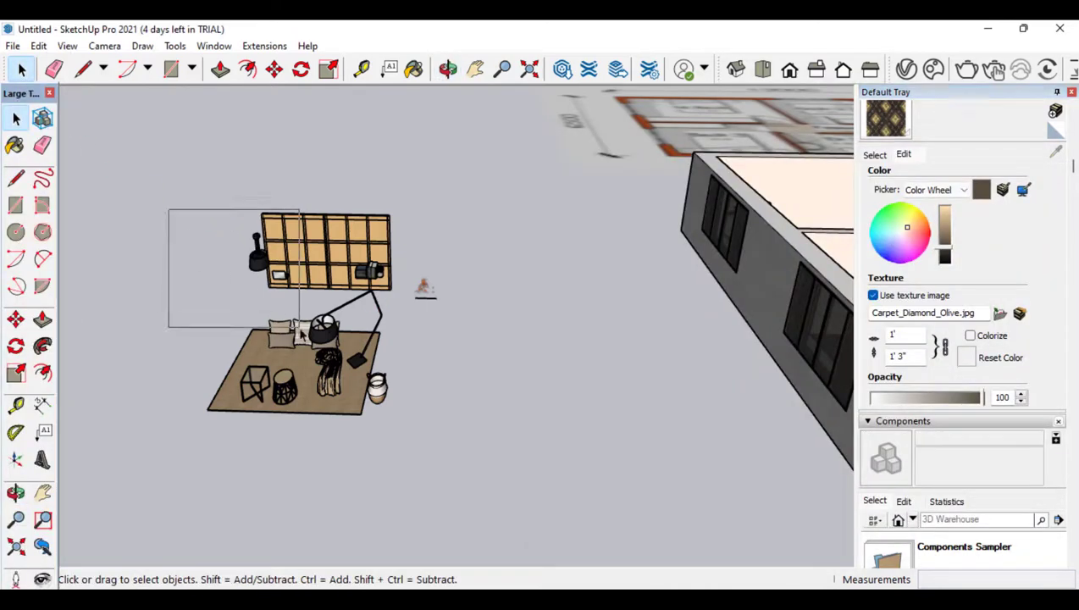
left_click_drag(416, 424, 475, 449)
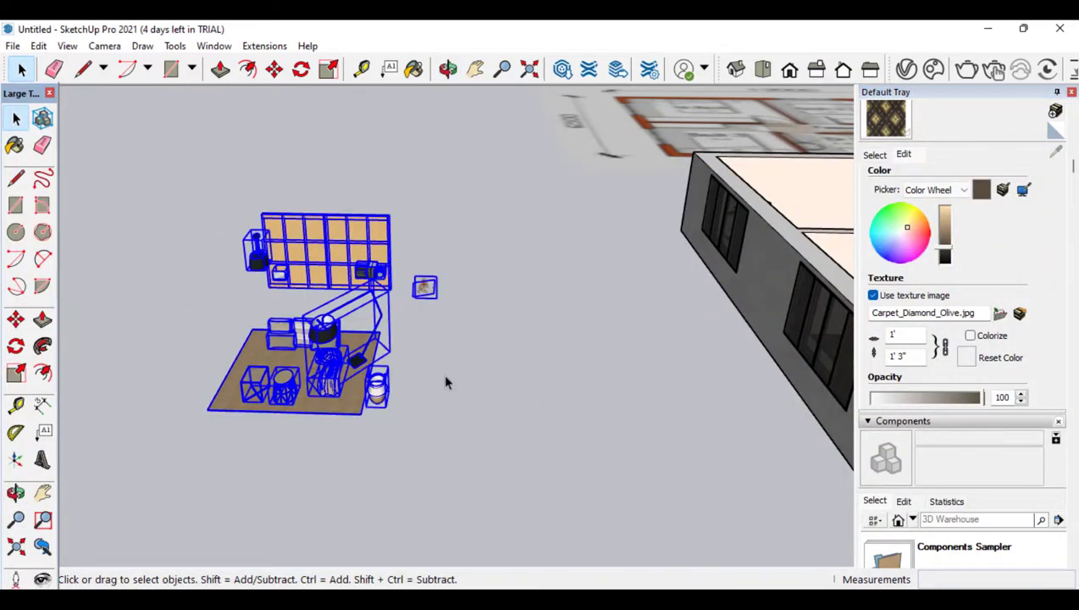
key("Delete")
Import the Komp model from the I Tools folder and place it on the empty ground beside the house
key("alt+Tab")
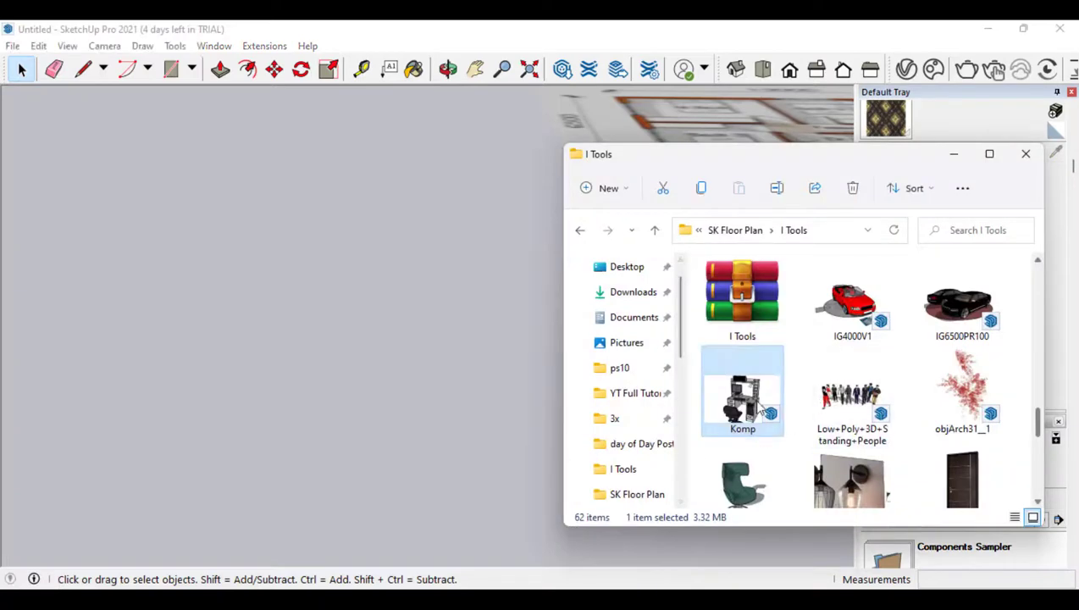
mouse_move(743, 398)
left_mouse_down()
mouse_move(597, 341)
mouse_move(350, 343)
left_mouse_up()
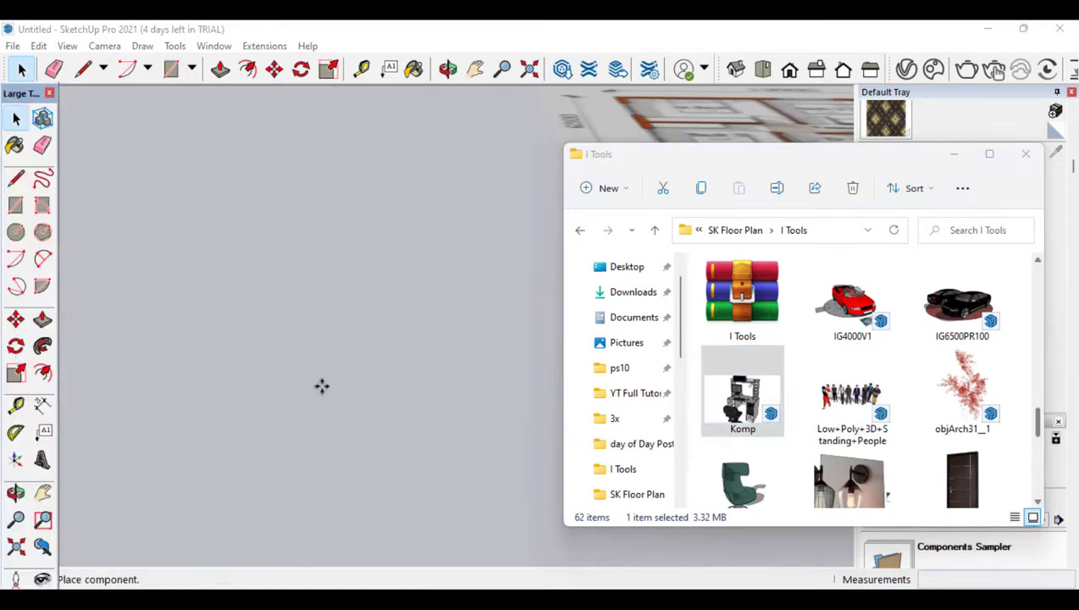
left_click(390, 391)
scroll(314, 426, "down", 4)
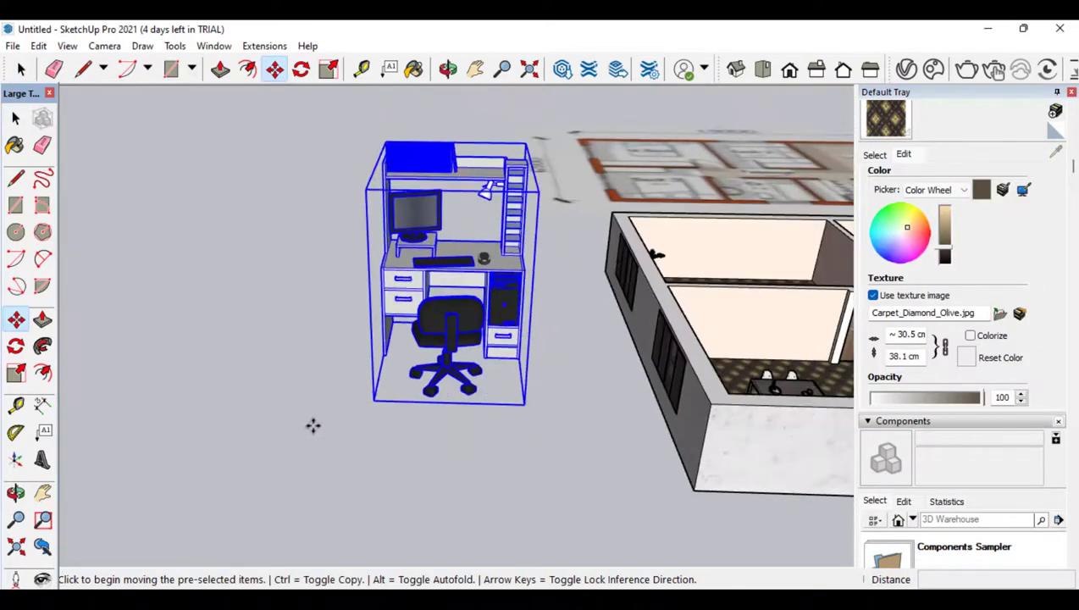
Scale the computer desk to 0.50 in width and 0.33 in height, and reduce its depth to about 0.76
left_click(15, 373)
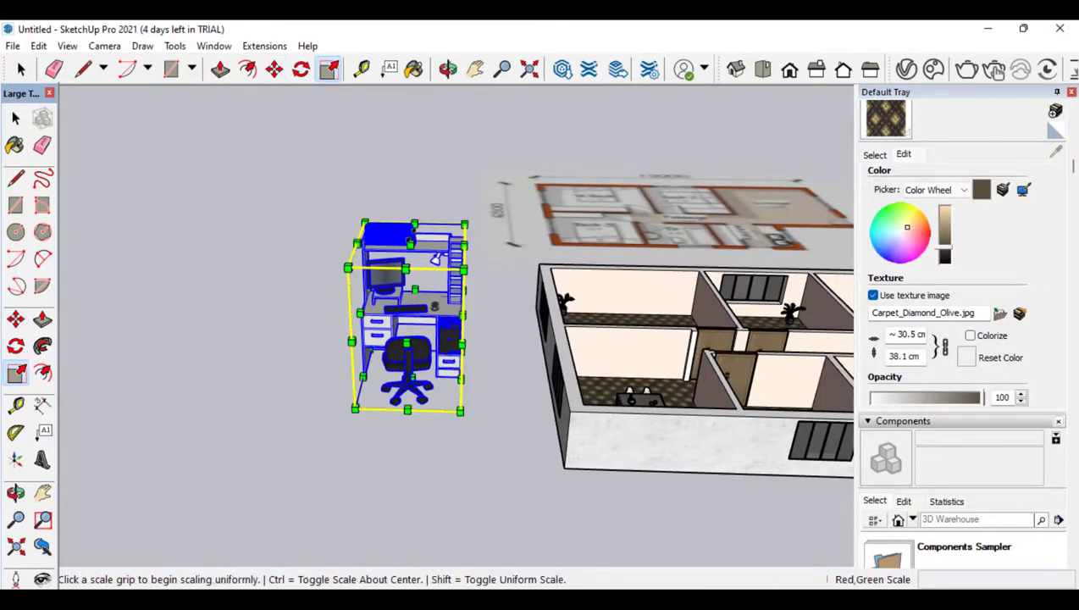
left_click(355, 243)
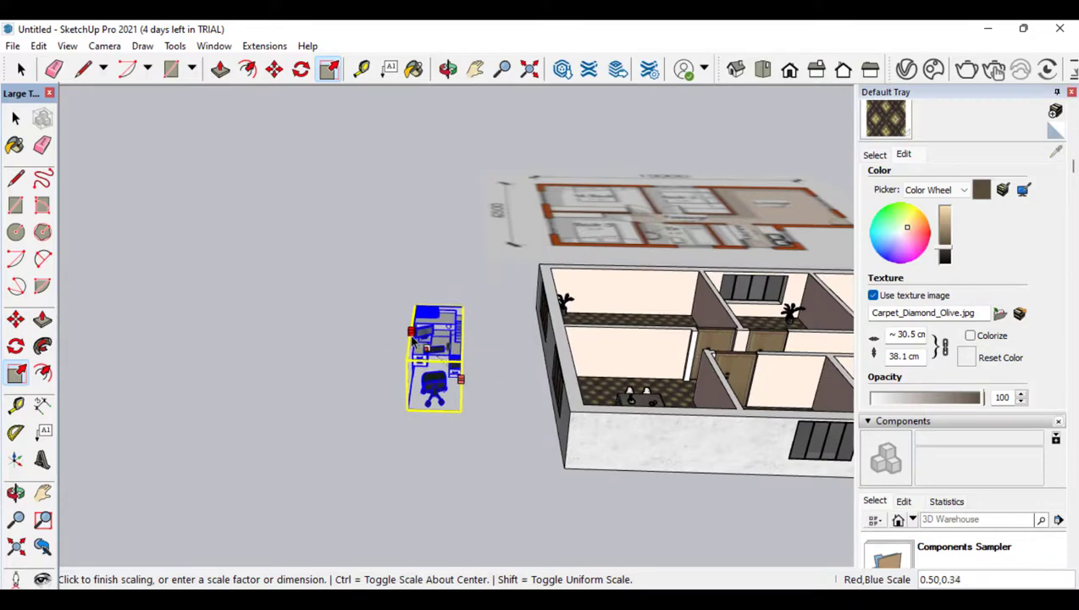
left_click(416, 335)
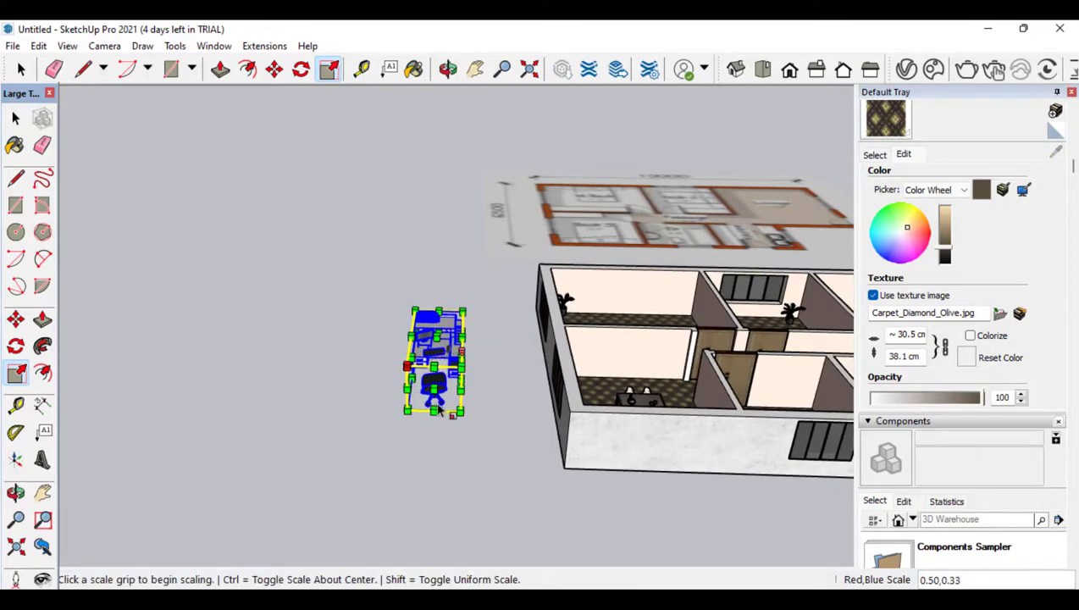
left_click(433, 389)
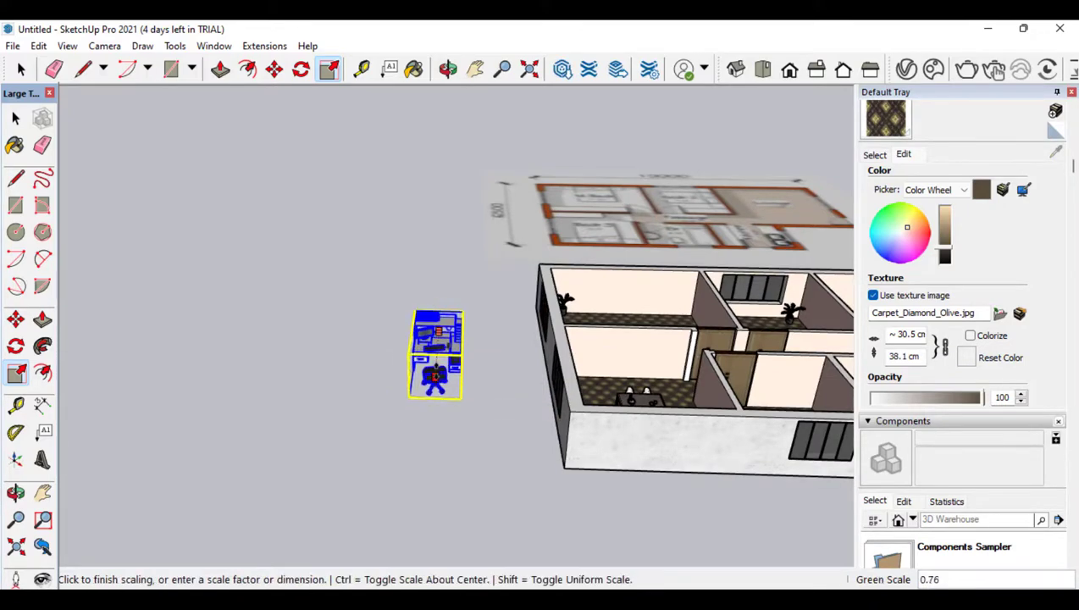
left_click(438, 373)
Shorten the computer desk's depth further by scaling it from the chair side
left_click(16, 494)
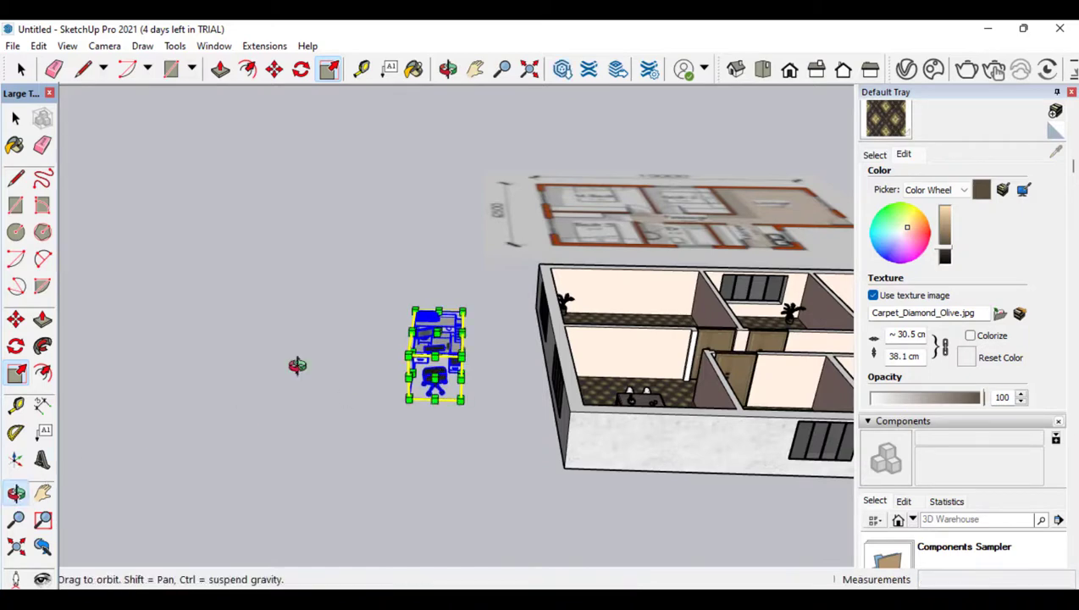
left_click_drag(297, 366, 383, 356)
scroll(539, 318, "up", 3)
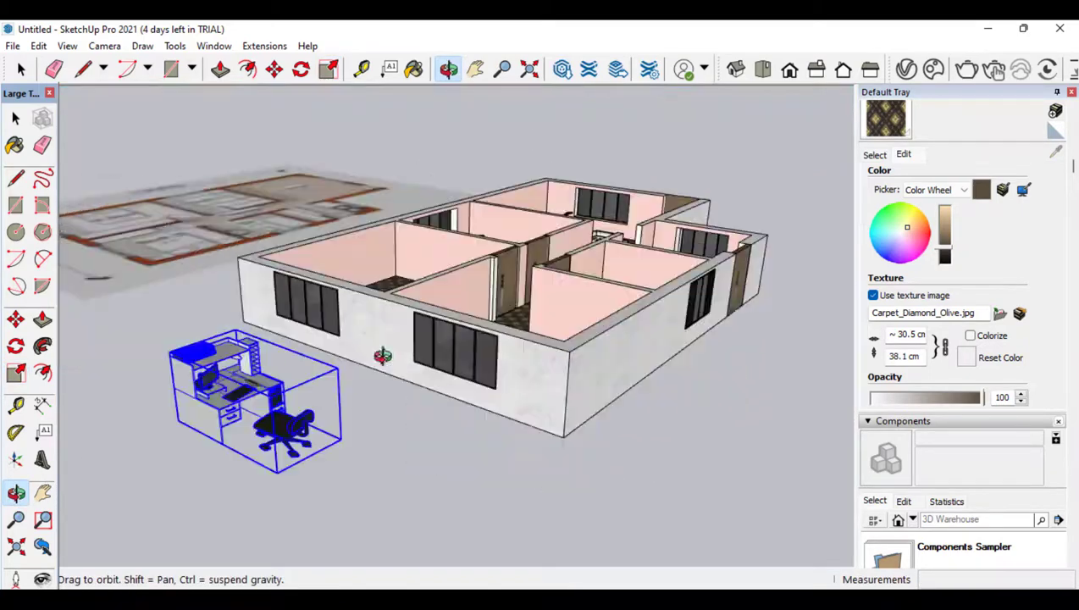
left_click(16, 373)
left_click(203, 401)
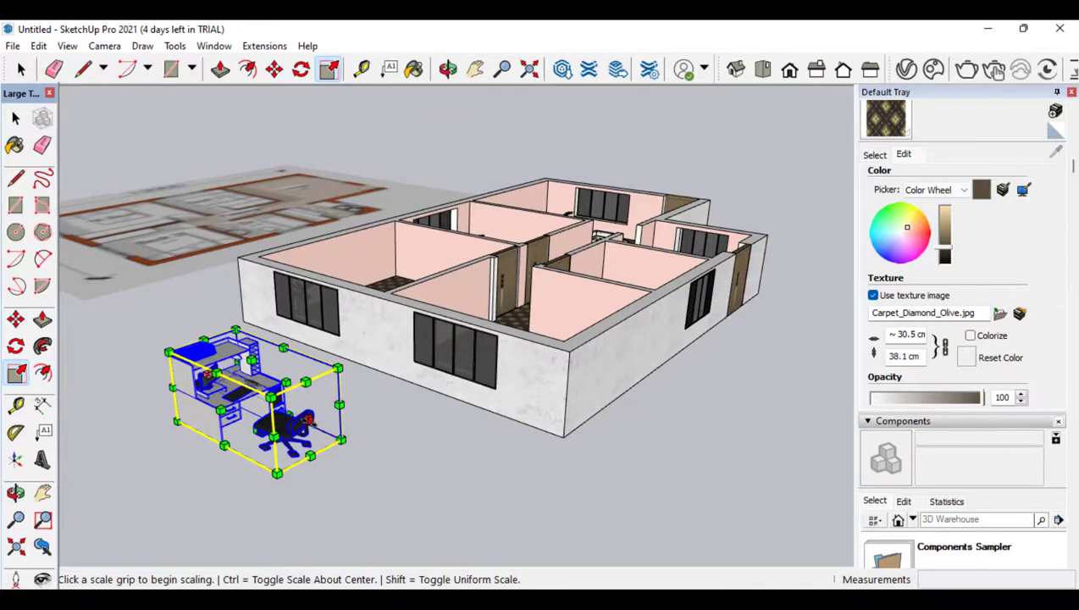
left_click(309, 420)
left_click(262, 398)
Scale the computer desk's width down slightly, to about 0.92
left_click(13, 494)
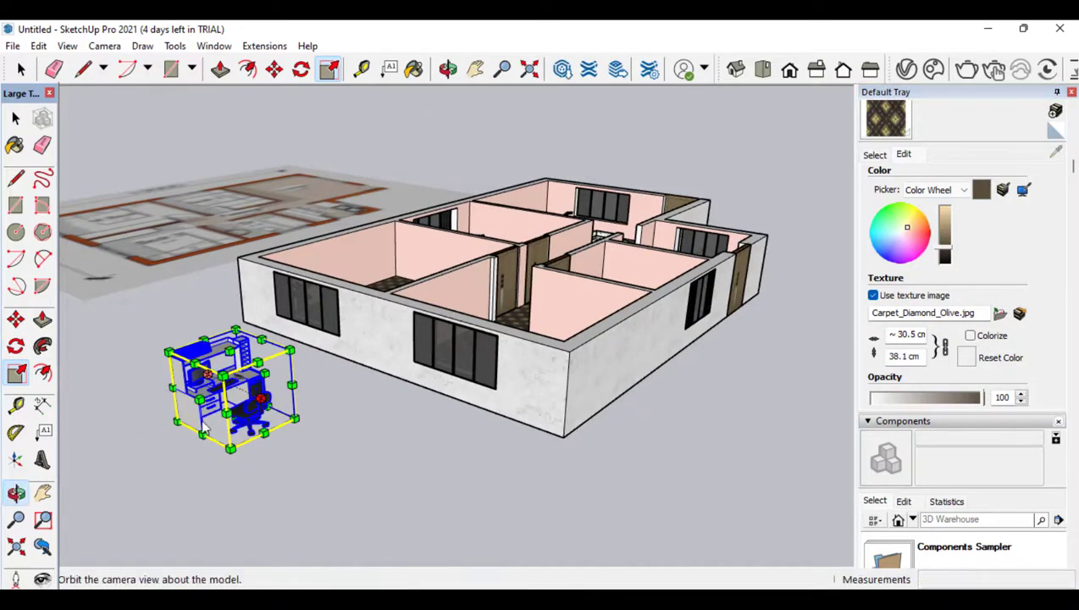
left_click_drag(593, 373, 212, 393)
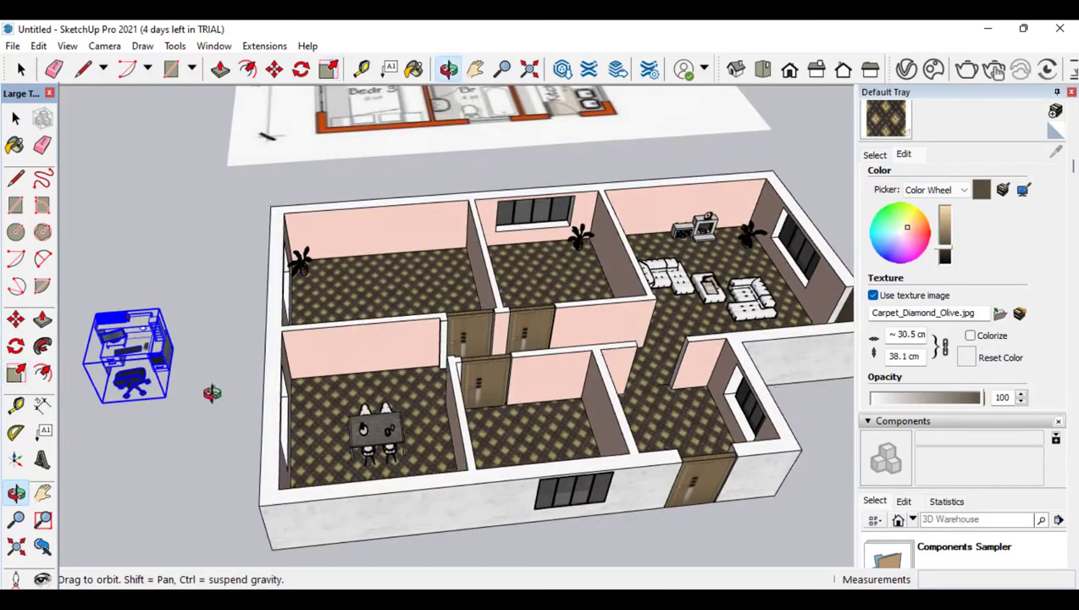
scroll(142, 357, "up", 3)
left_click(18, 373)
left_click(178, 348)
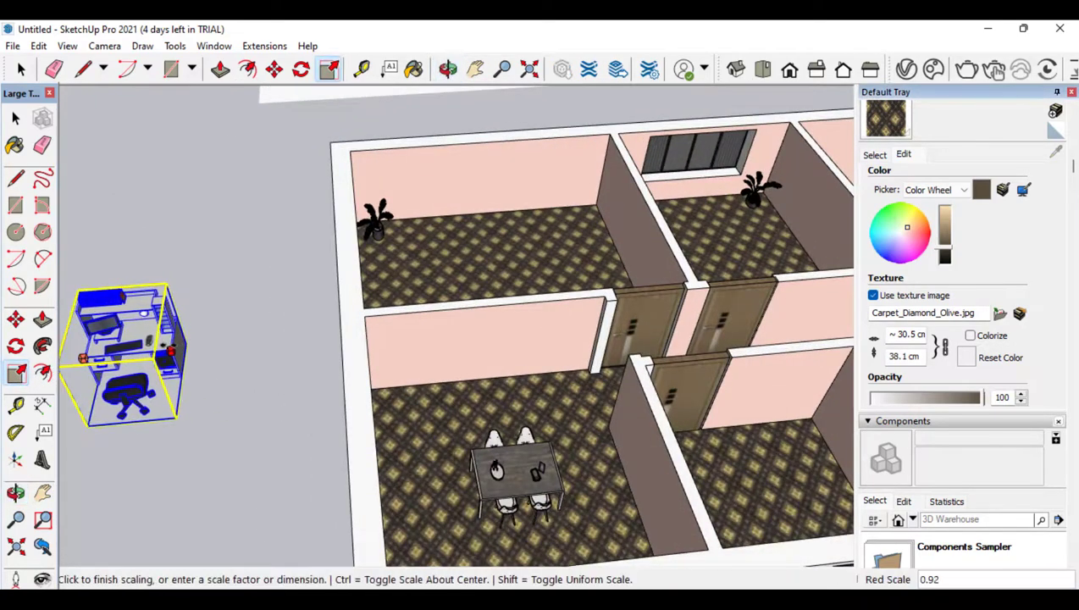
left_click(177, 354)
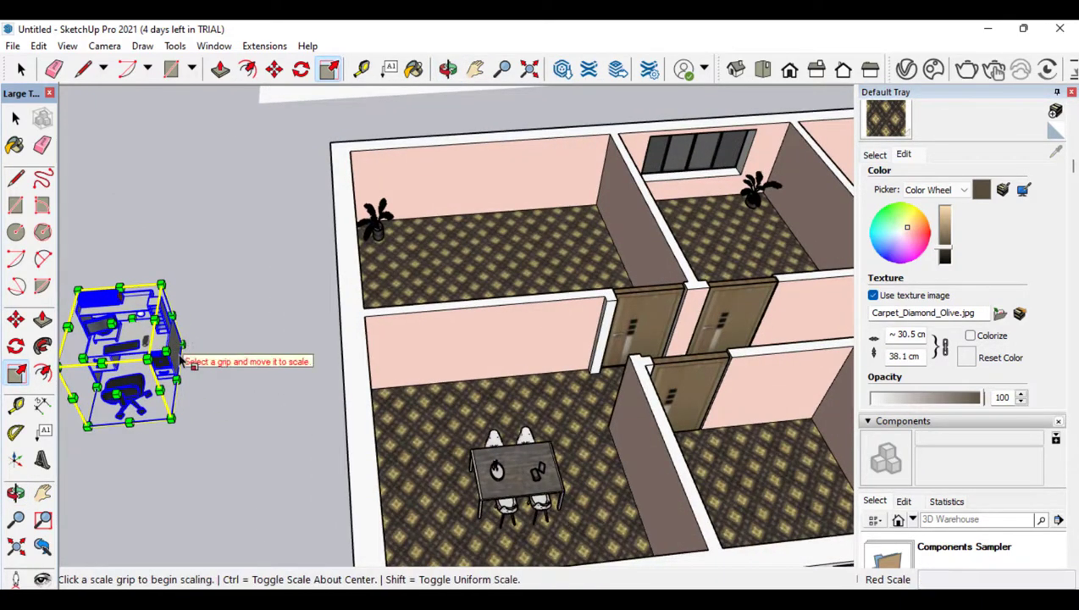
left_click(182, 344)
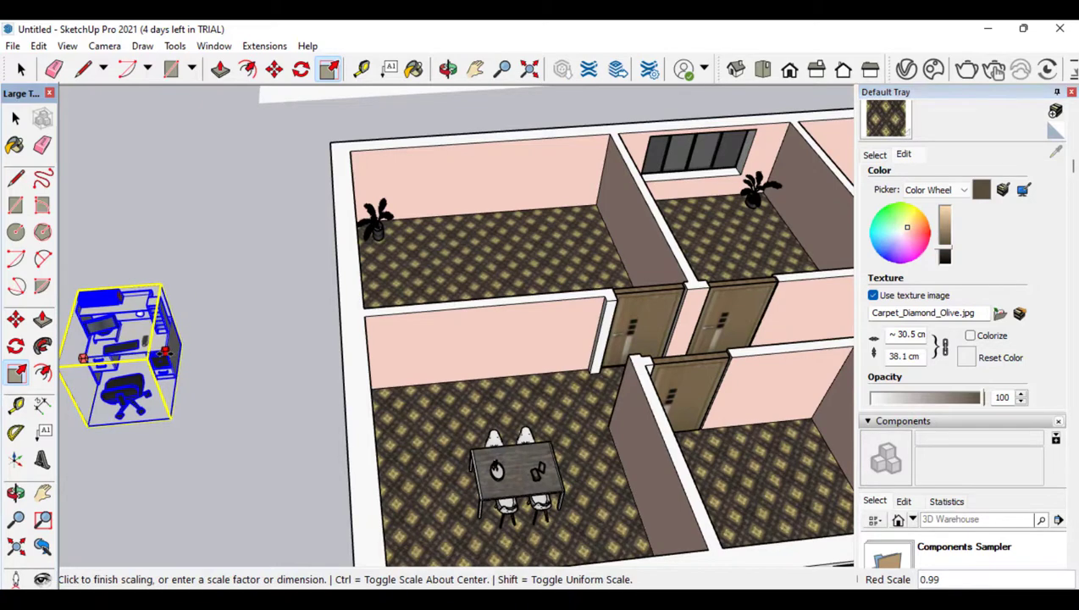
left_click(199, 362)
Cut the computer desk from outside and paste it into the rear corner room with the potted plant, near the dividing wall
key("Delete")
scroll(297, 349, "down", 4)
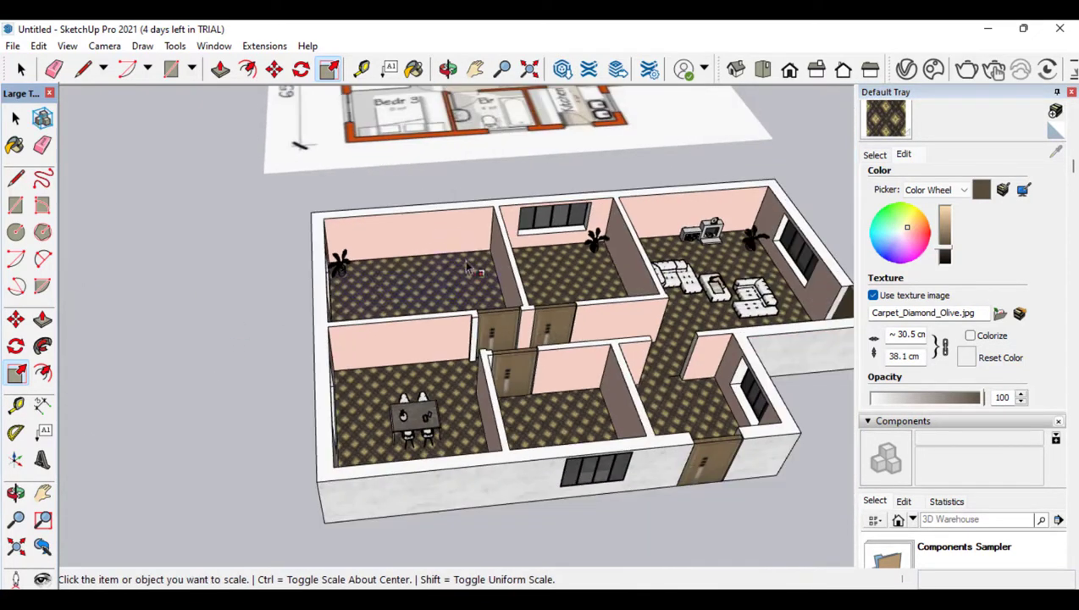
scroll(430, 247, "up", 3)
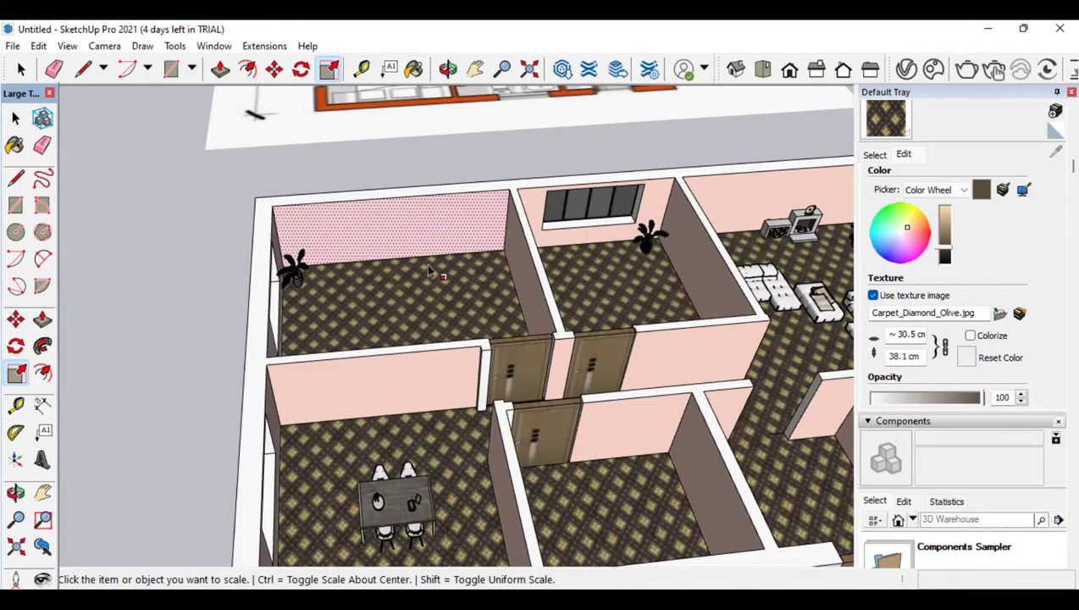
key("ctrl+v")
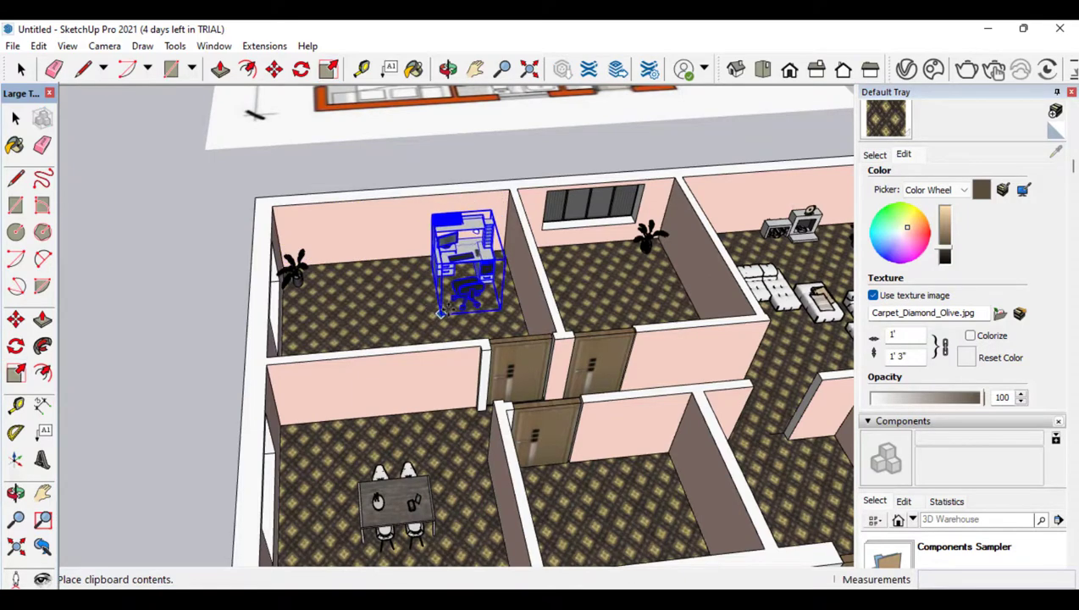
left_click(458, 307)
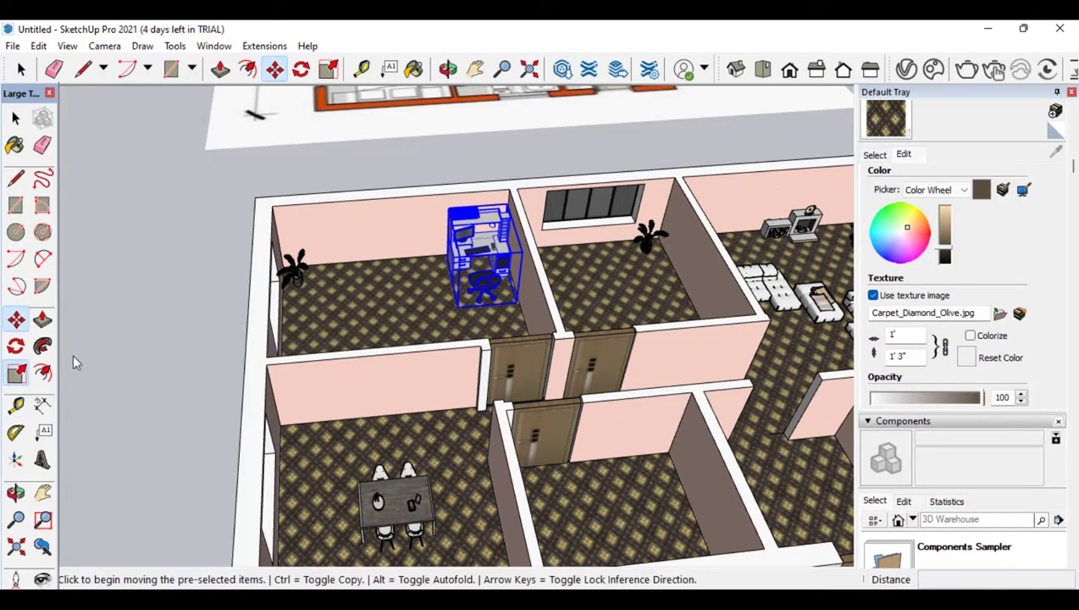
Scale the pasted computer desk down uniformly to 0.59
key("s")
scroll(453, 198, "up", 2)
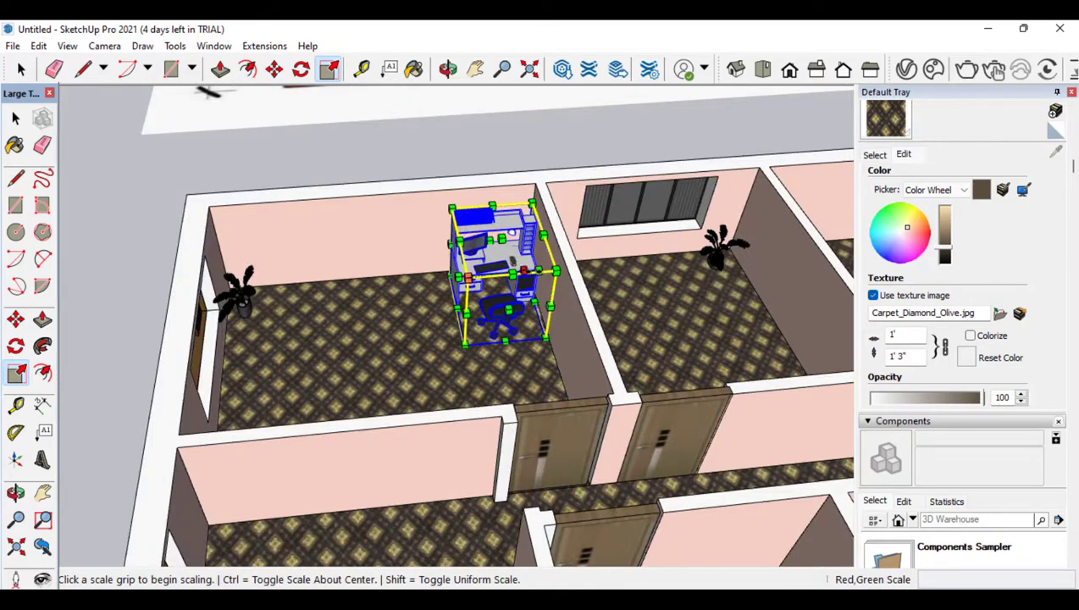
left_click(552, 269)
left_click(508, 273)
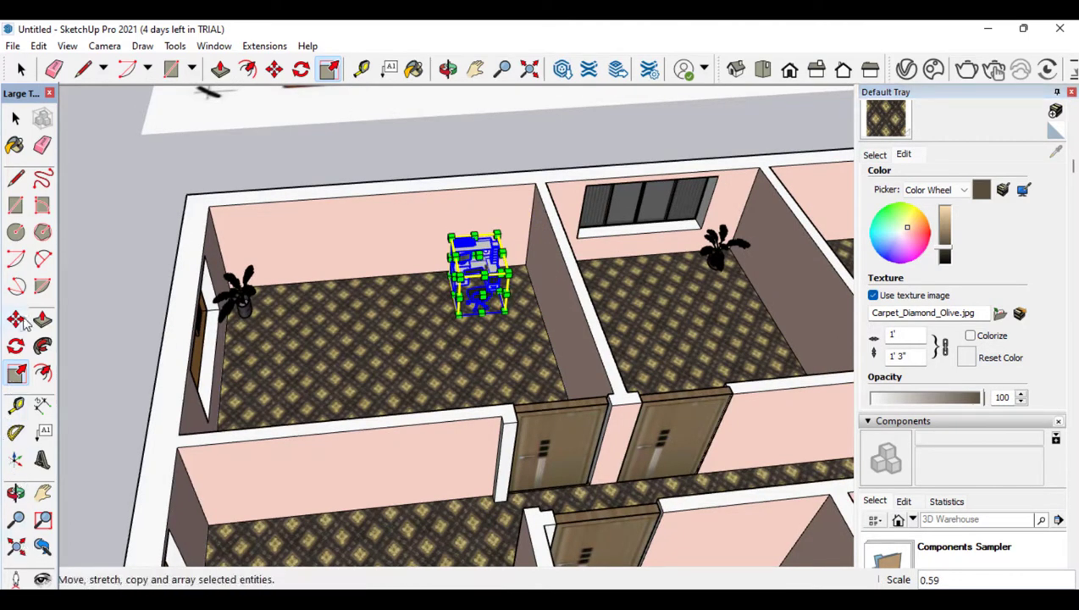
Move the scaled computer desk into the rear corner of its room, close to the dividing wall
left_click(16, 320)
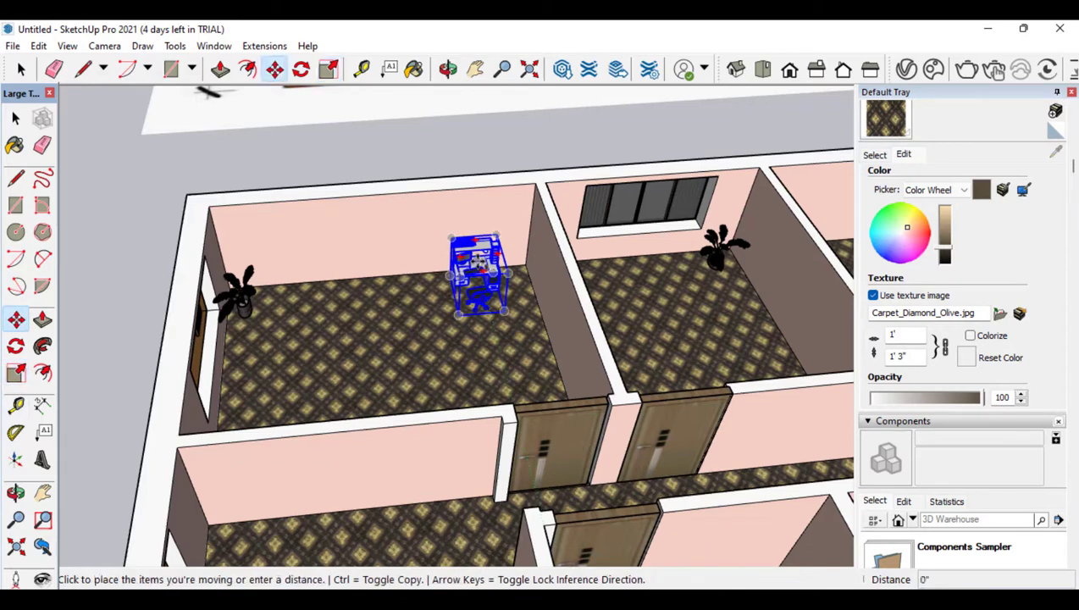
left_click(505, 309)
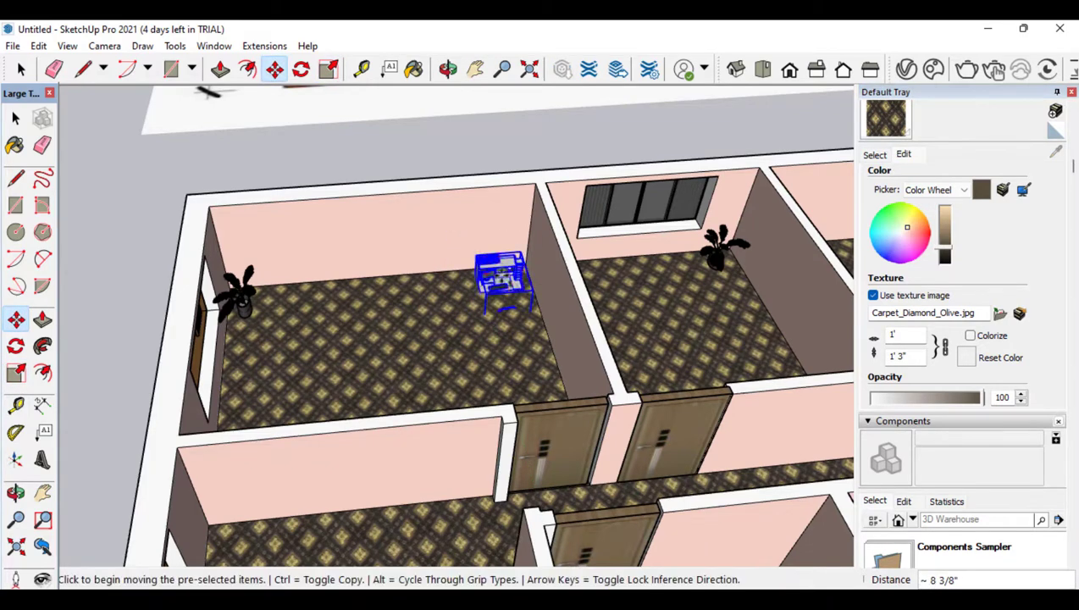
left_click(16, 492)
left_click_drag(434, 356, 574, 317)
scroll(394, 307, "up", 6)
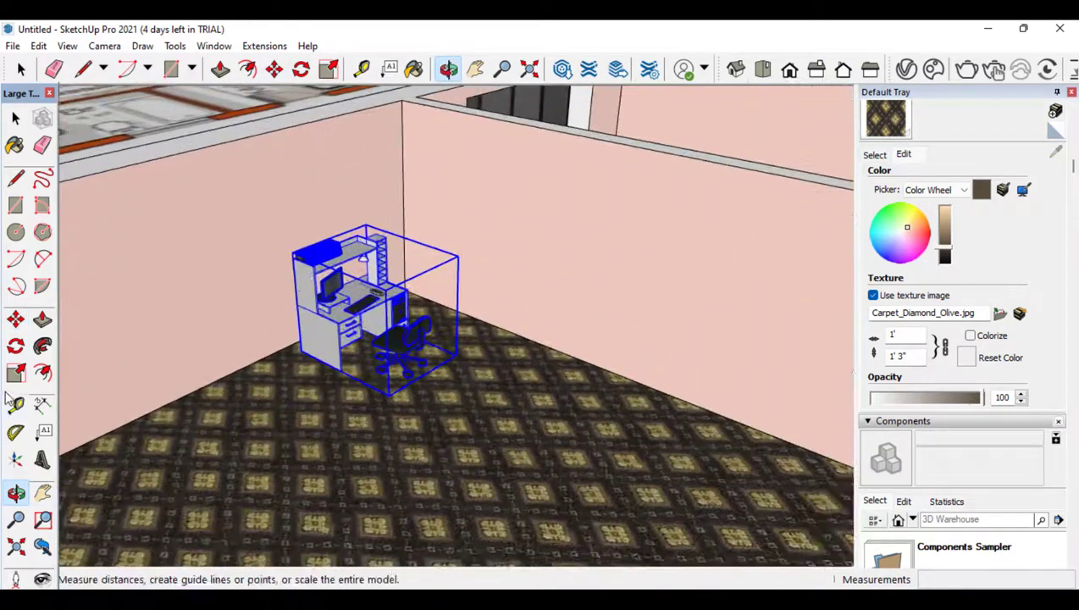
left_click(16, 318)
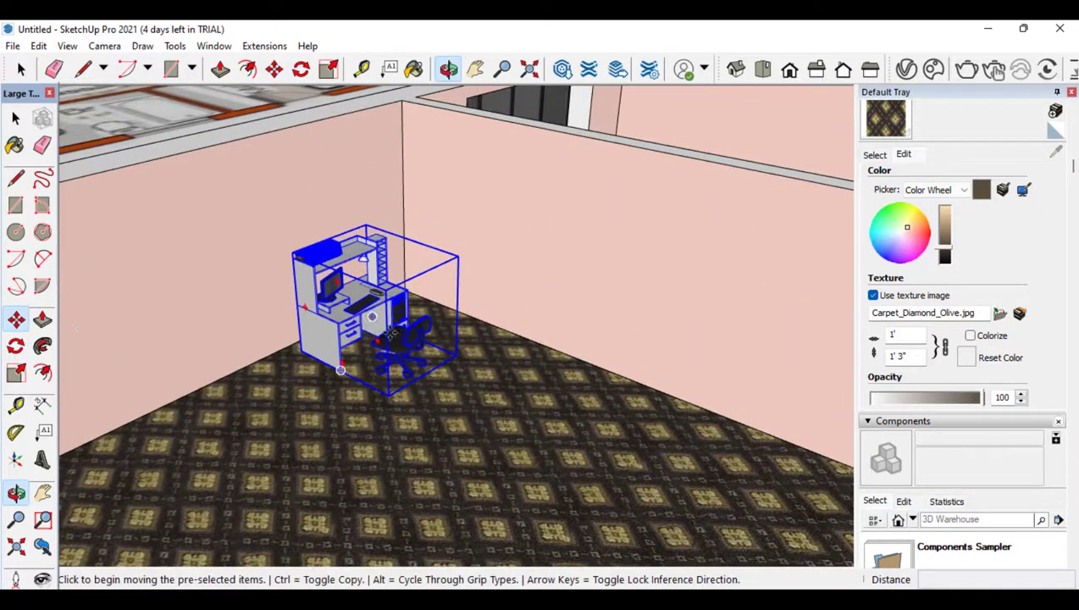
left_click(342, 376)
left_click(379, 365)
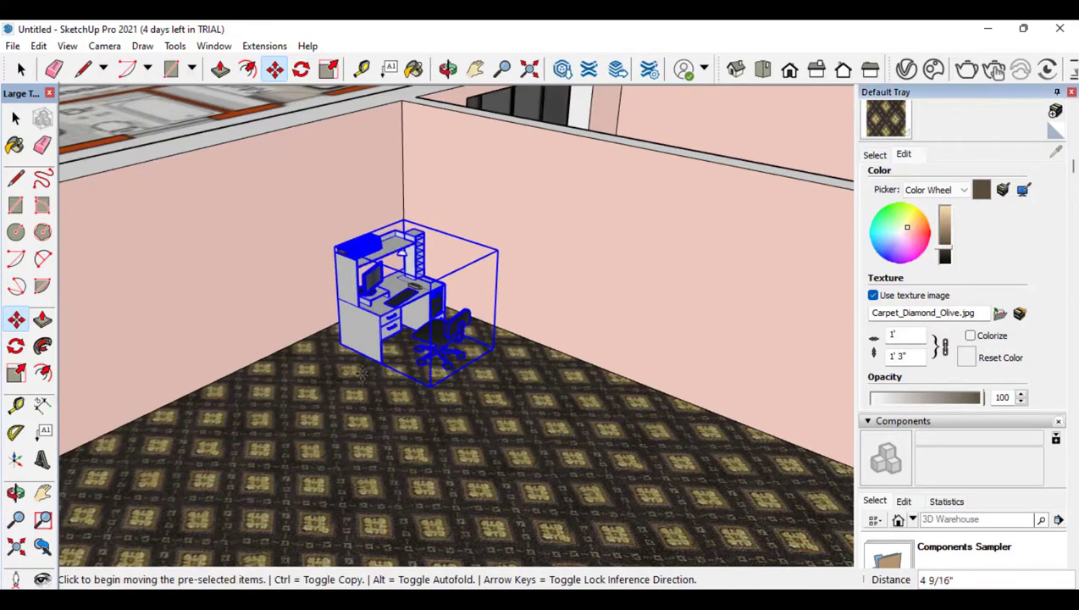
Scale the computer desk slightly taller from its top face
key("s")
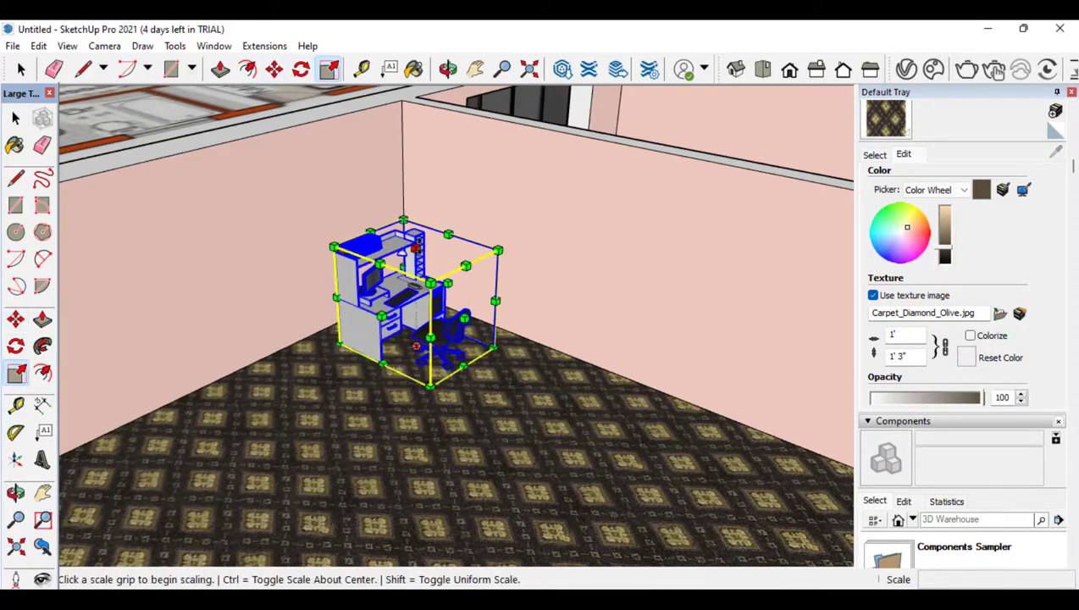
left_click(417, 249)
left_click(419, 230)
scroll(542, 284, "down", 3)
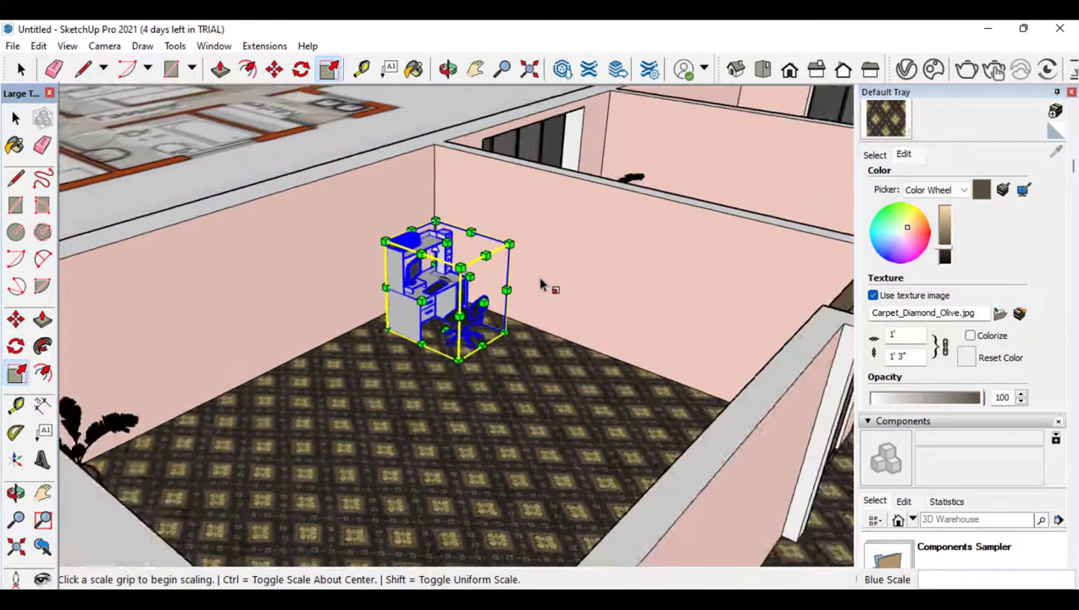
Paste another computer desk into the adjacent room, in the corner between the dividing wall and the window wall
scroll(541, 285, "down", 3)
middle_click_drag(535, 272, 385, 366)
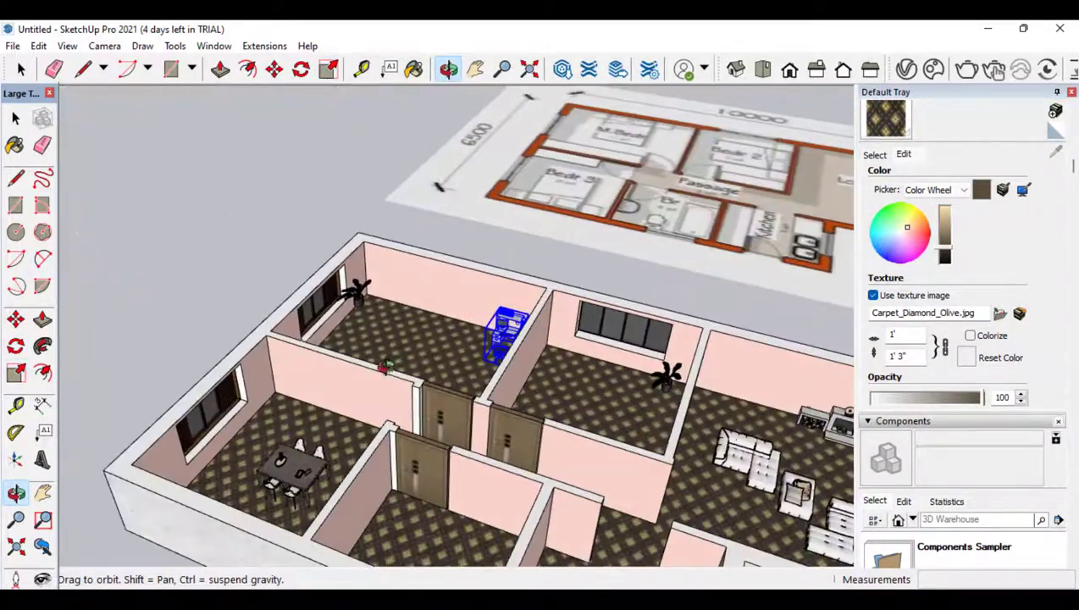
scroll(726, 394, "up", 3)
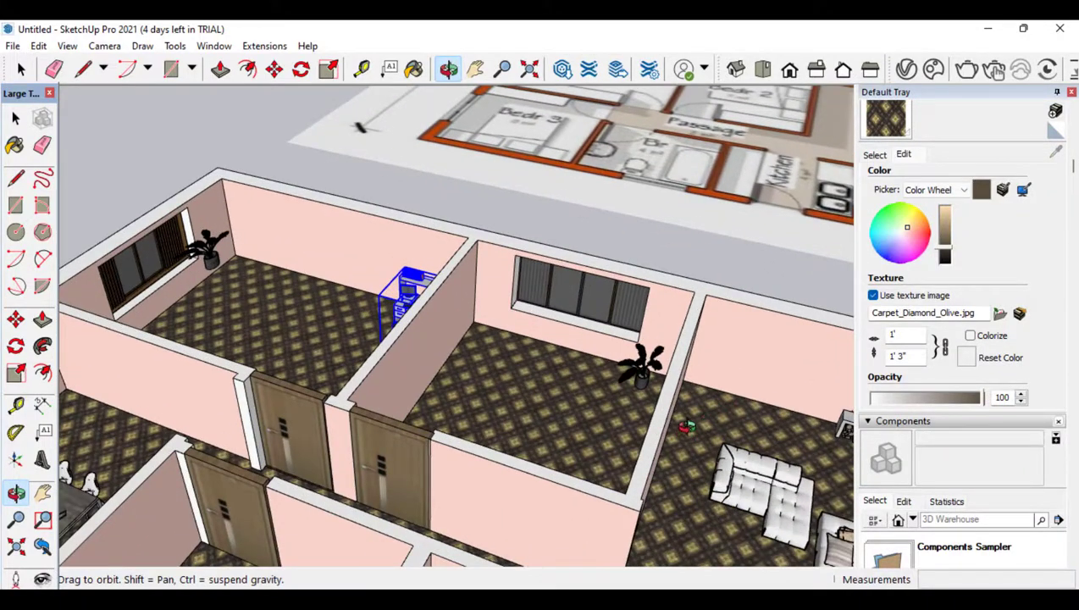
key("ctrl+v")
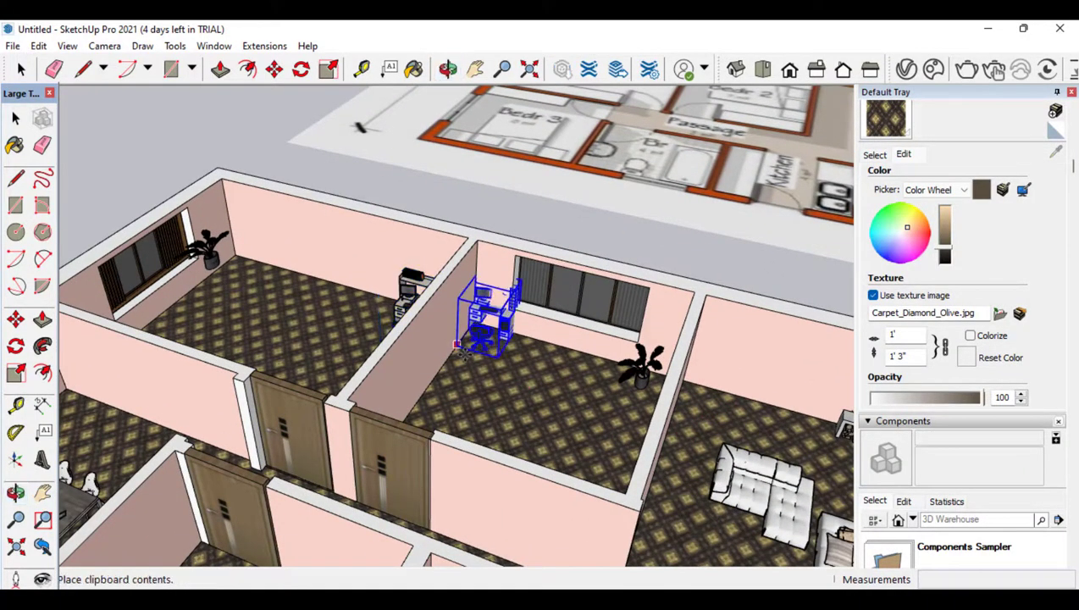
left_click(449, 357)
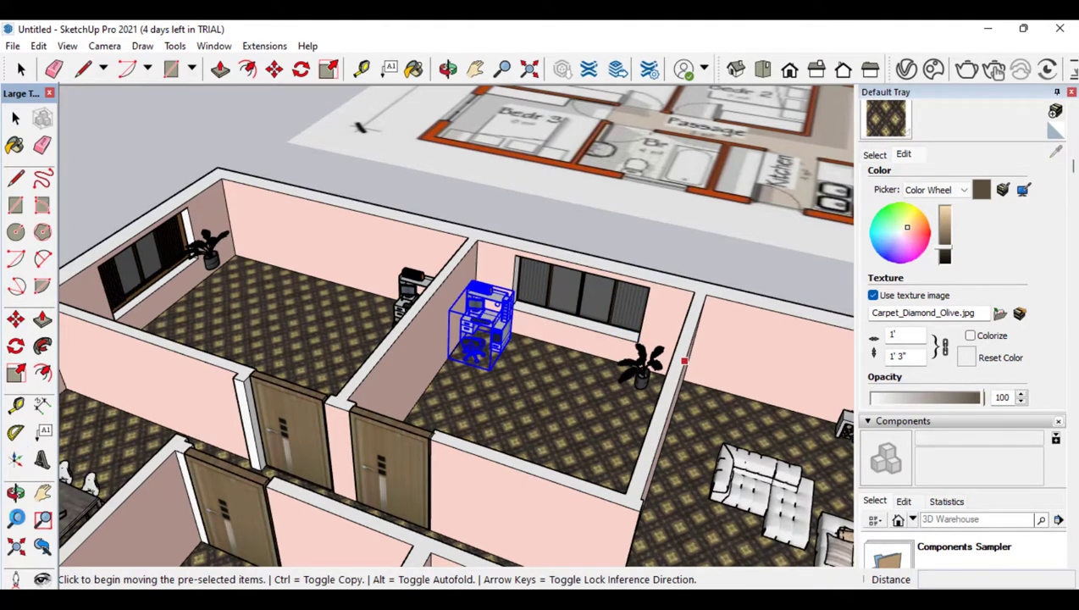
Switch to the I Tools folder, look through its models for more furnishings and select Ski
key("alt+Tab")
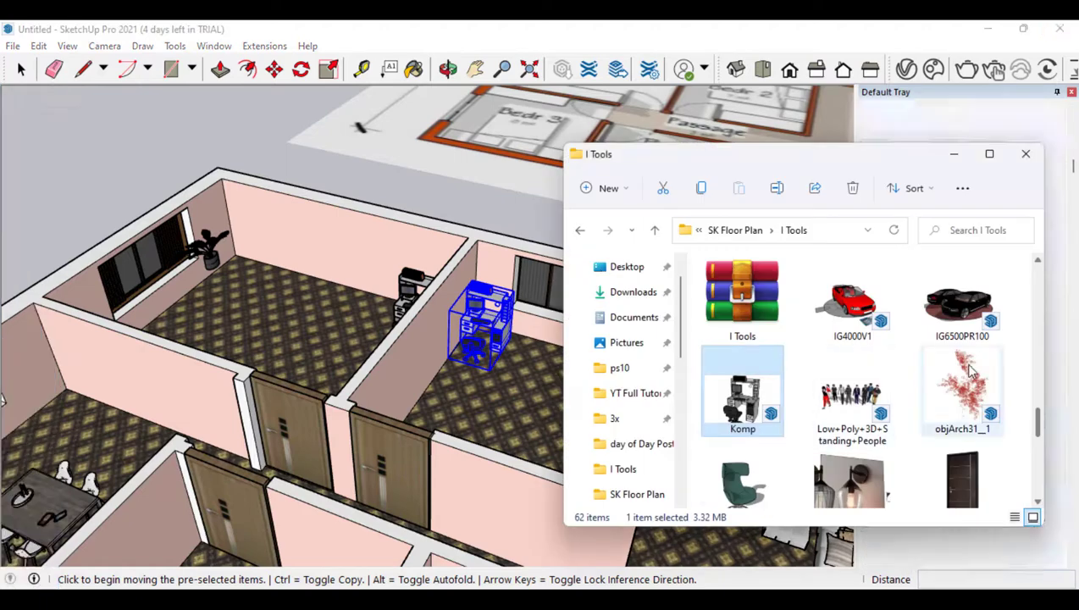
scroll(949, 386, "down", 1)
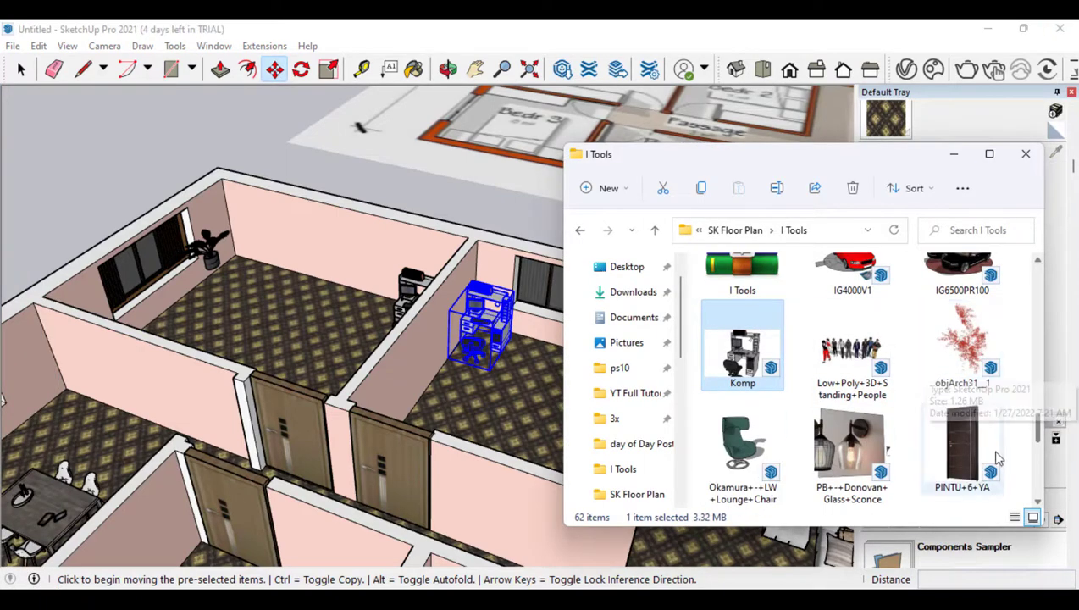
scroll(932, 405, "down", 3)
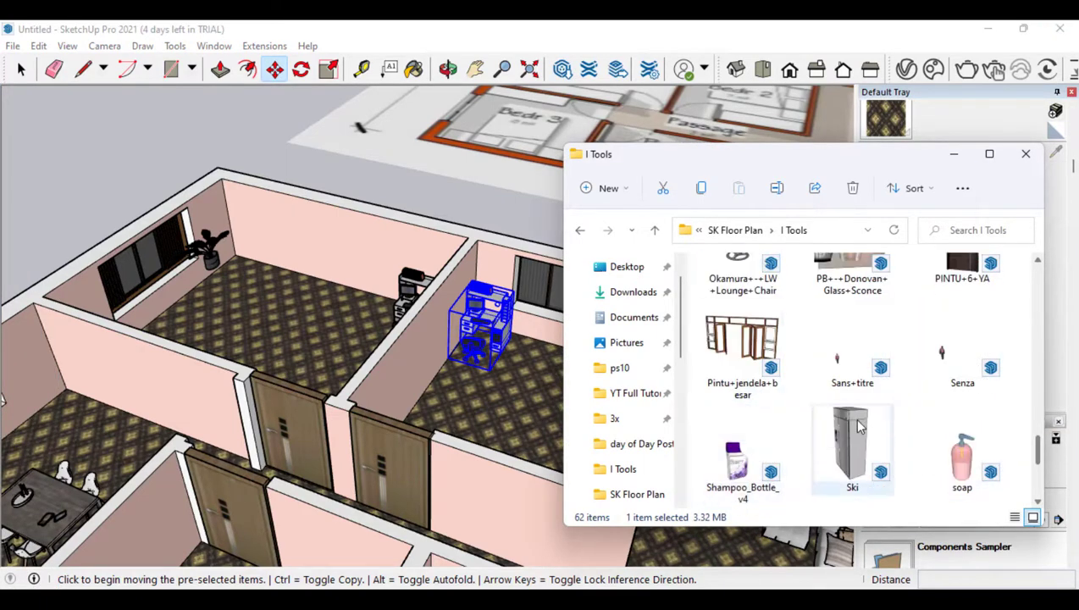
left_click(850, 436)
scroll(501, 190, "down", 4)
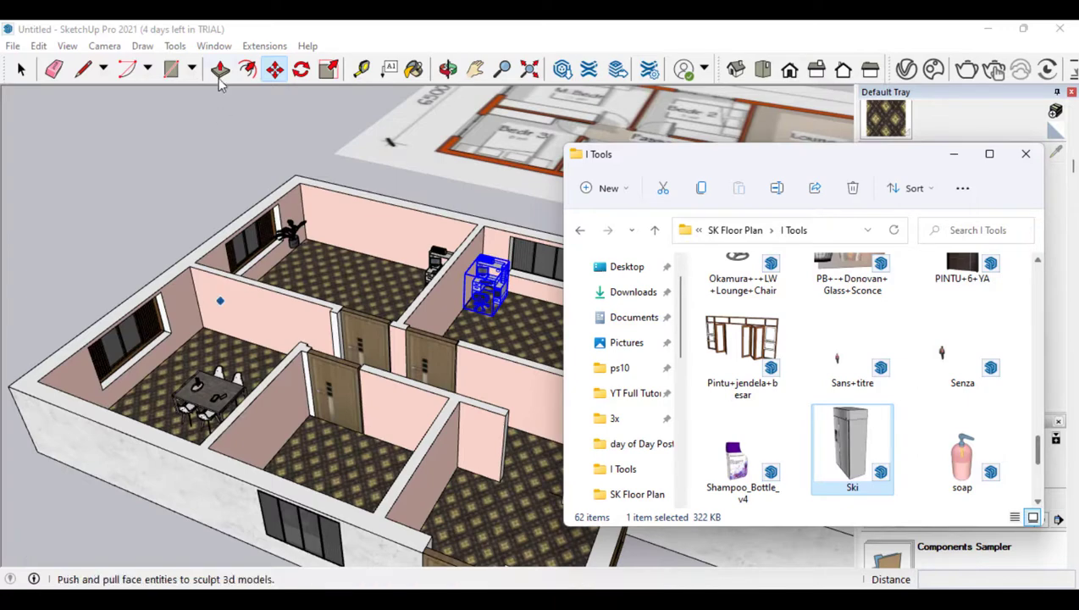
Draw a floor rectangle about 3' 8 3/8" by 7 1/8" along the window wall of the empty room beside the dining room
left_click(448, 69)
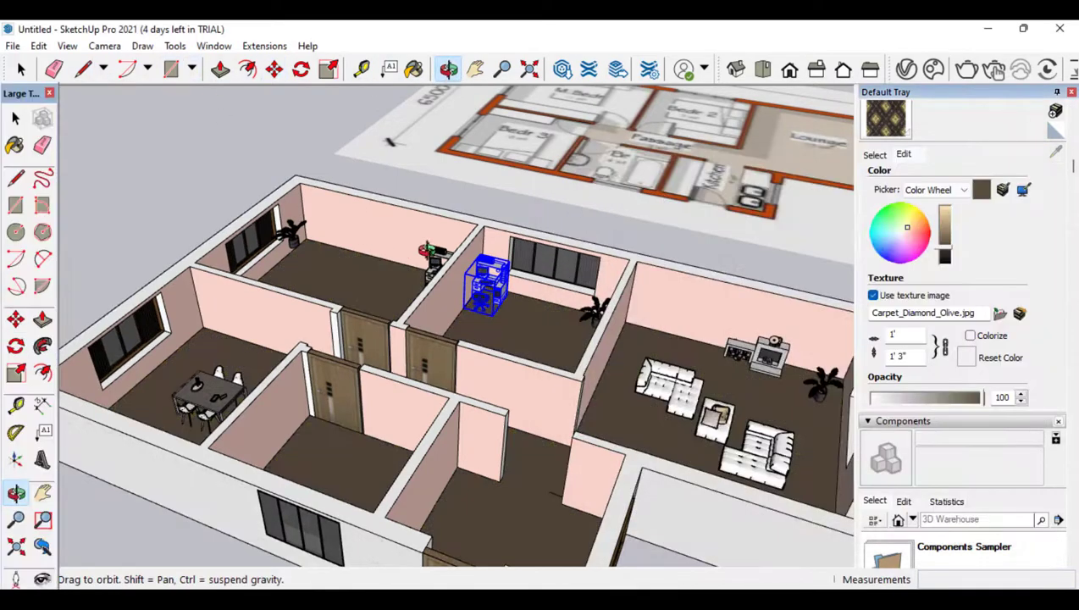
mouse_move(427, 251)
left_mouse_down()
mouse_move(169, 319)
mouse_move(357, 253)
left_mouse_up()
scroll(357, 253, "up", 6)
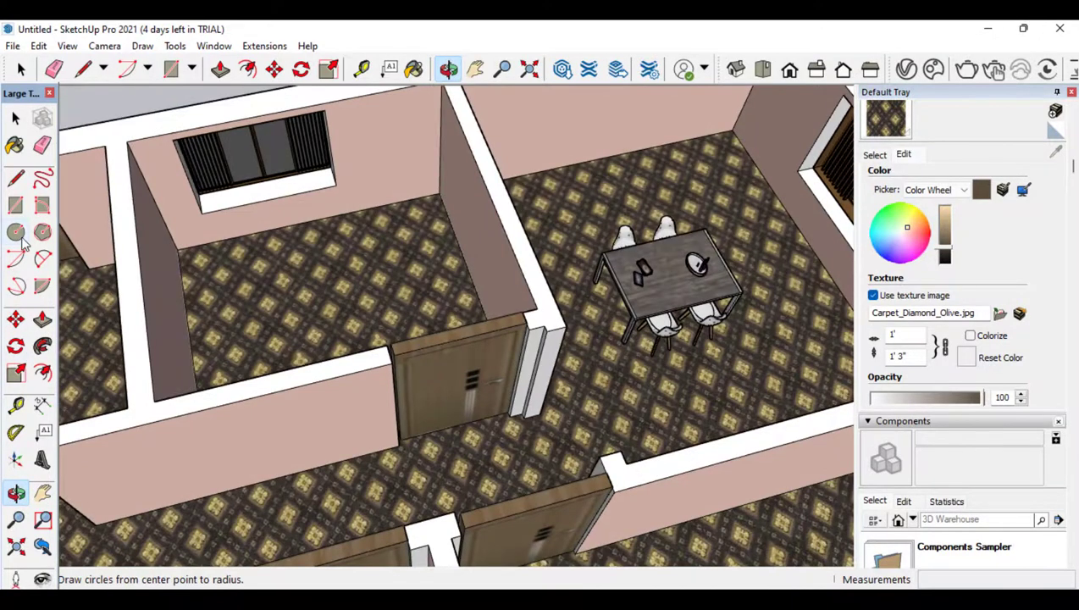
key("r")
left_click(177, 248)
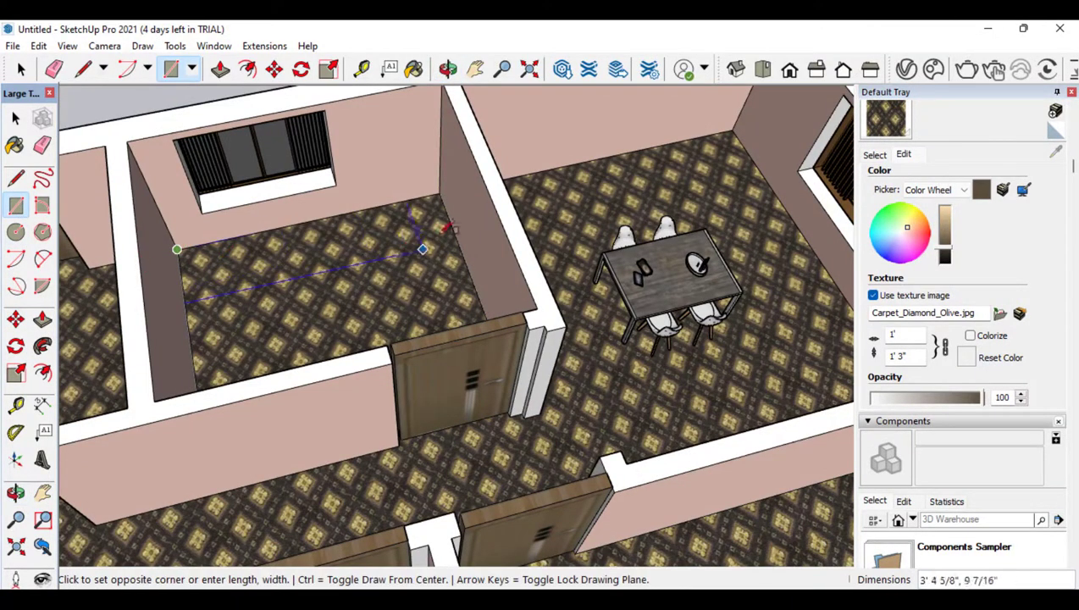
left_click(451, 225)
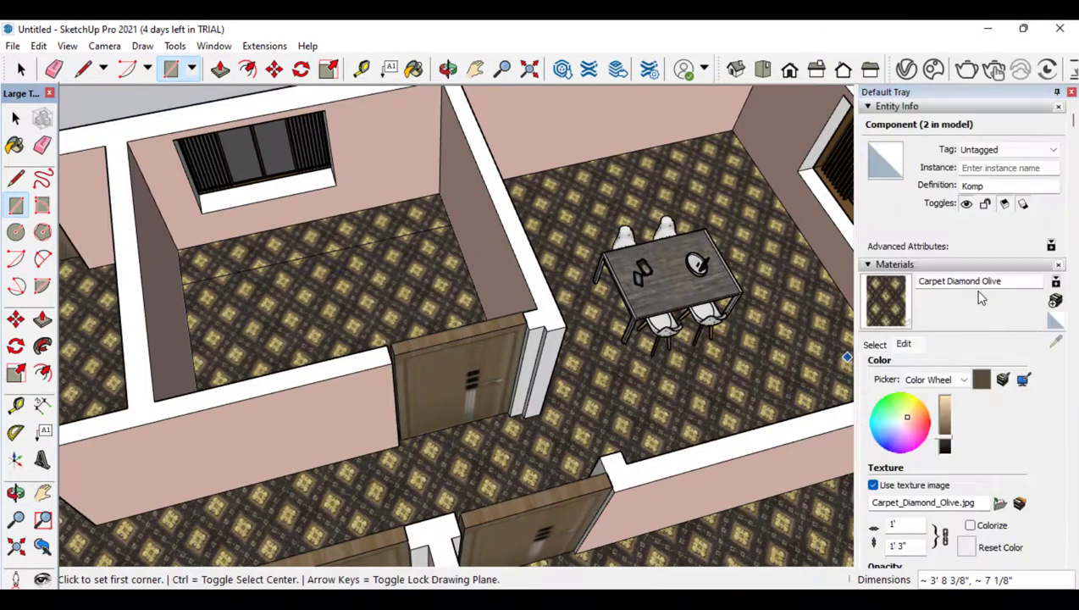
Paint the floor strip under the window with the Wood Cherry Original material from the Wood collection
left_click(877, 345)
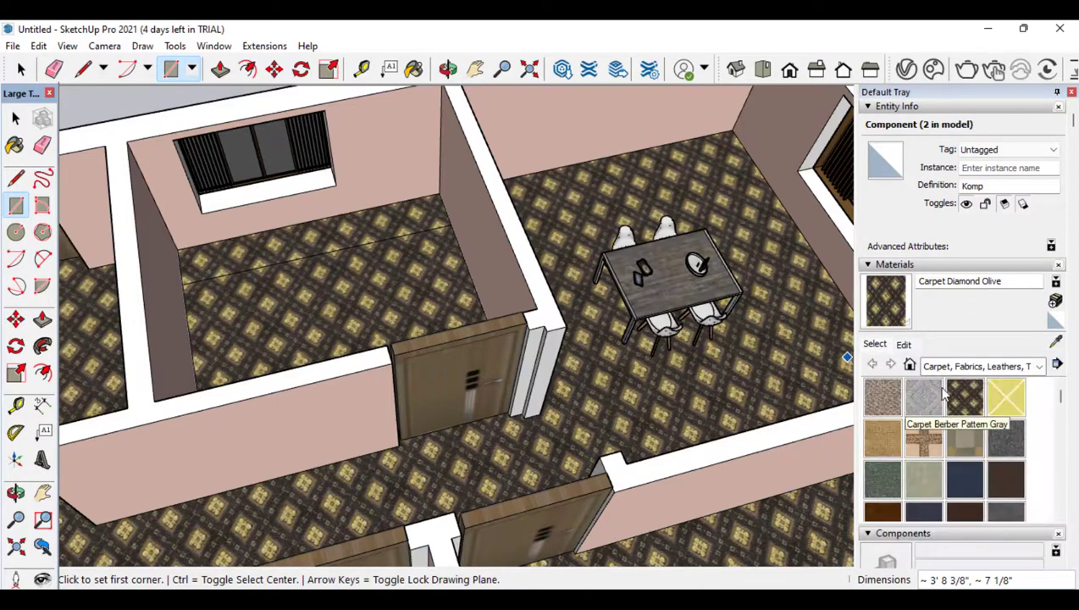
scroll(952, 473, "down", 5)
left_click(979, 366)
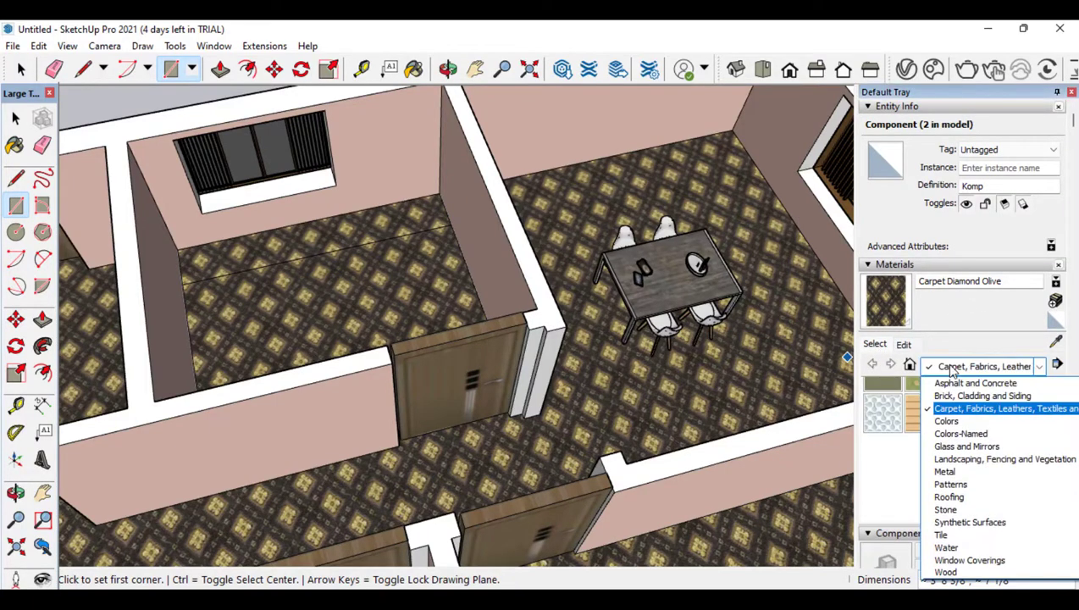
left_click(968, 421)
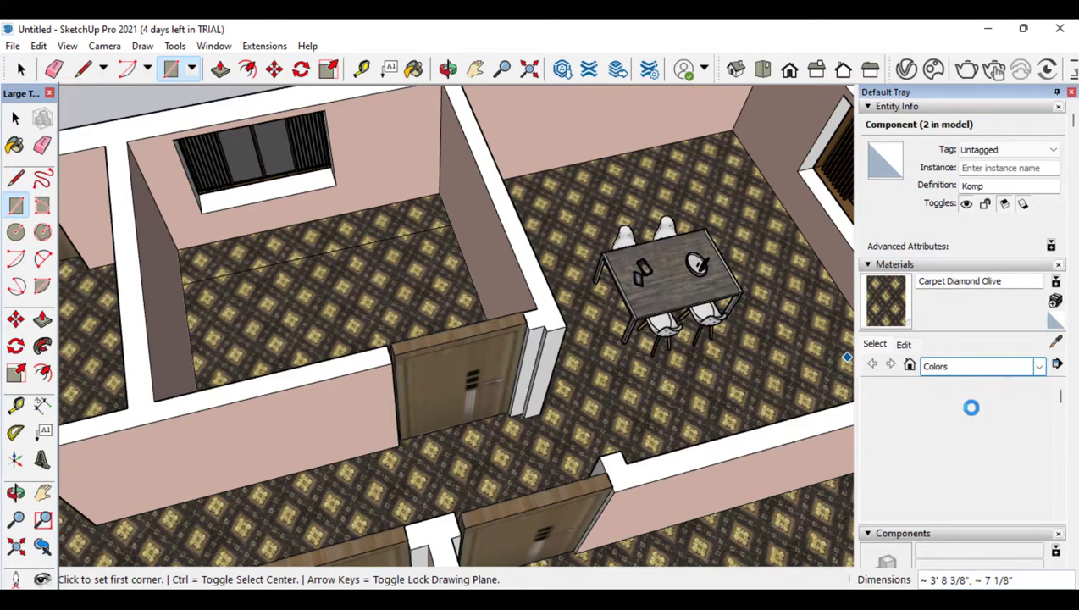
left_click(882, 478)
scroll(882, 479, "down", 6)
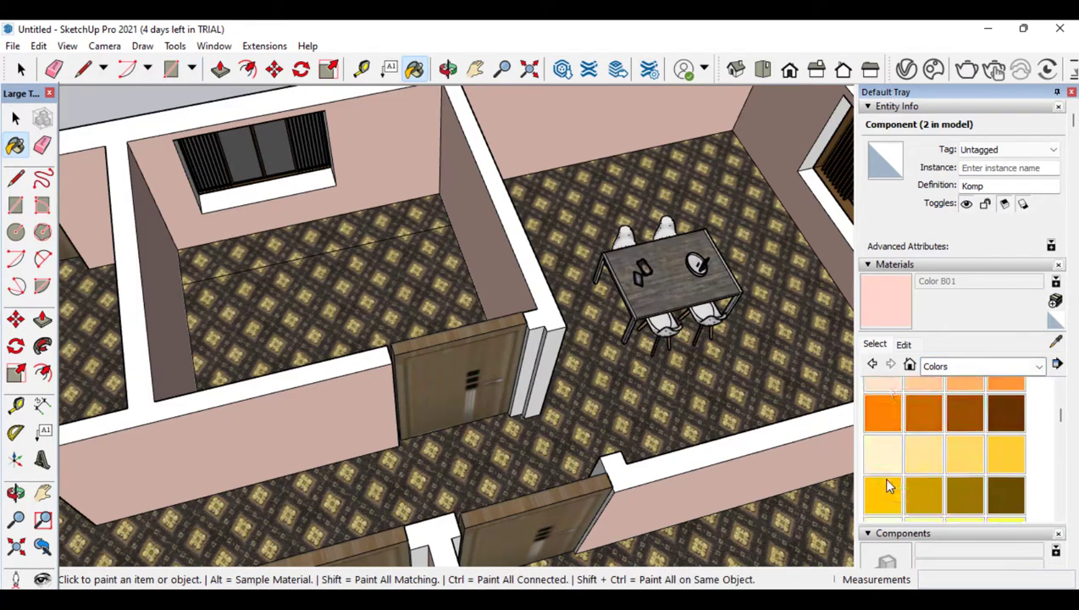
left_click(983, 366)
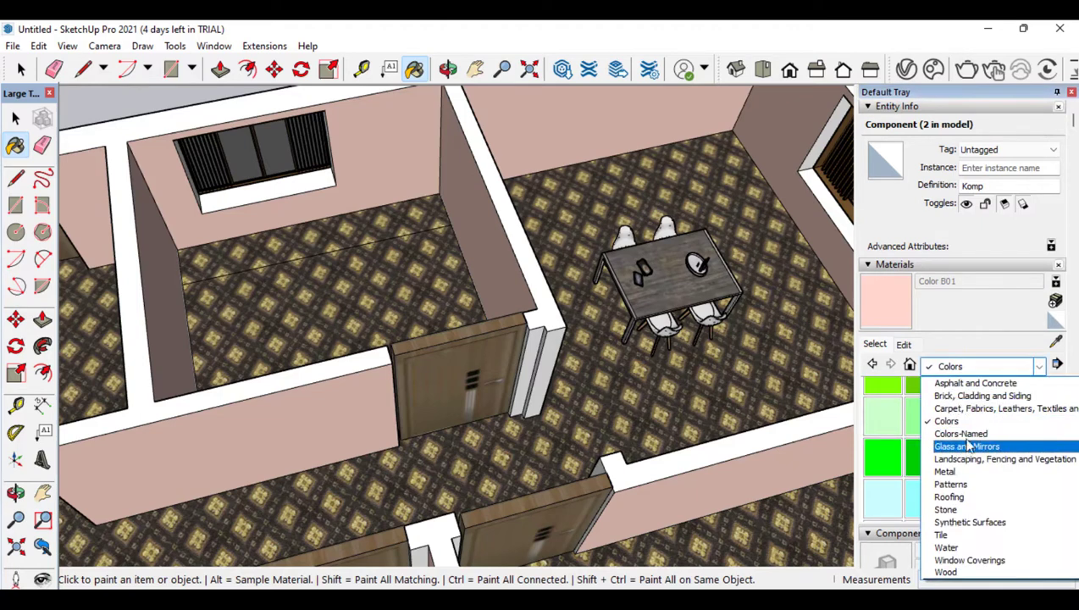
left_click(1000, 573)
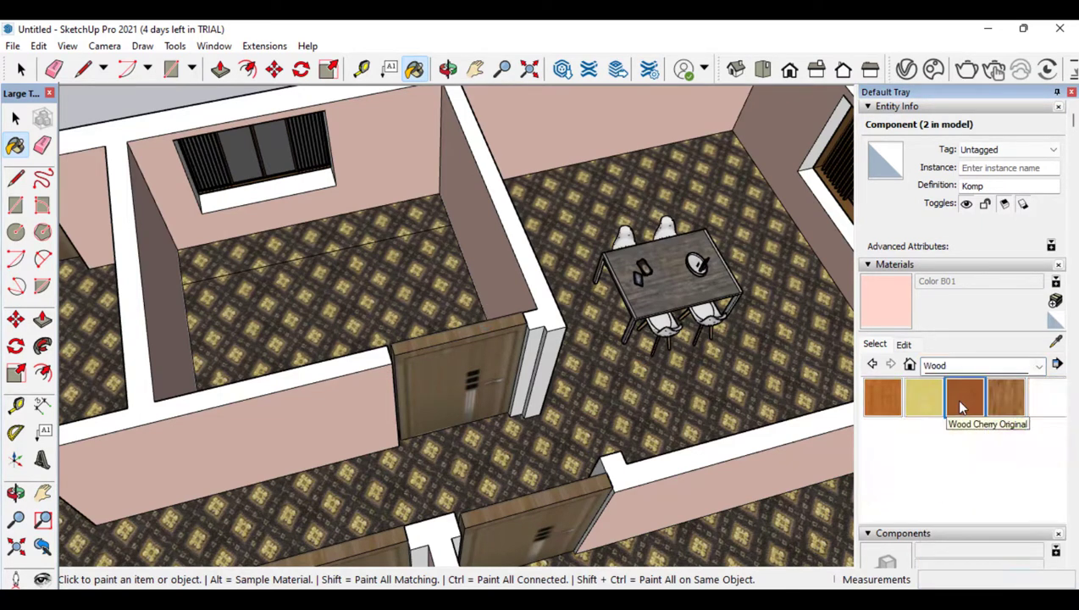
left_click(963, 405)
left_click(362, 206)
Pull the wooden floor strip up about 6 5/16" to form a counter
left_click(42, 319)
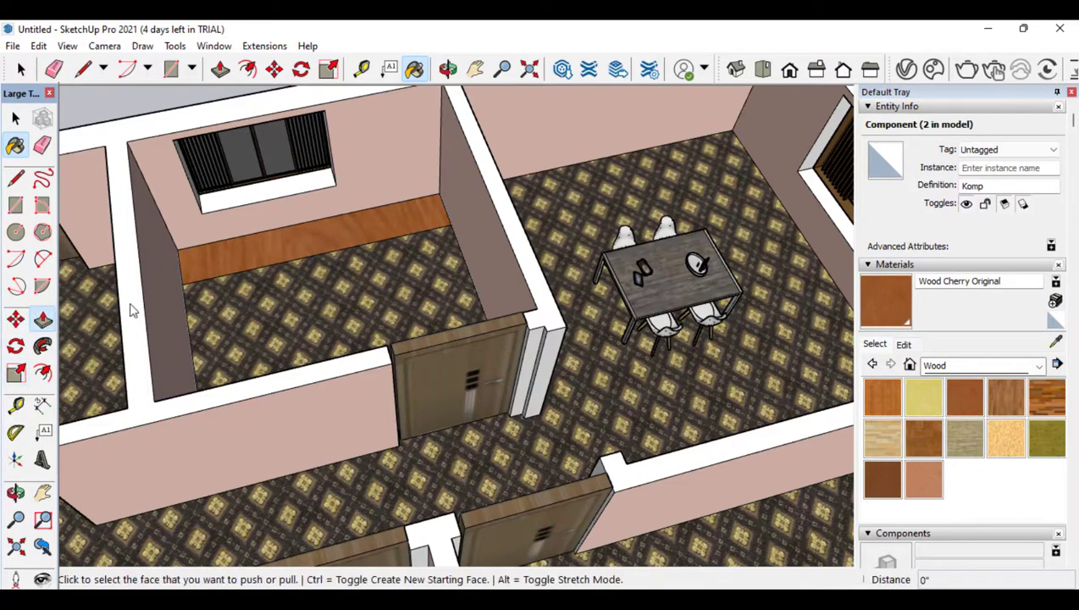
left_click(255, 248)
left_click(247, 240)
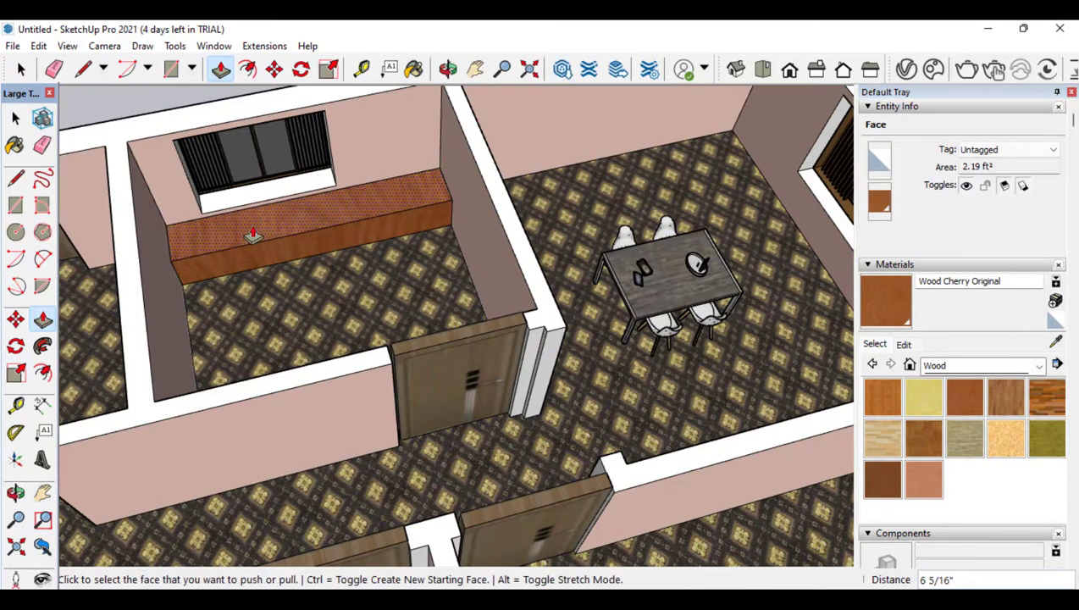
Deepen the counter by pulling its front face out about 2 9/16" into the room
scroll(106, 318, "up", 5)
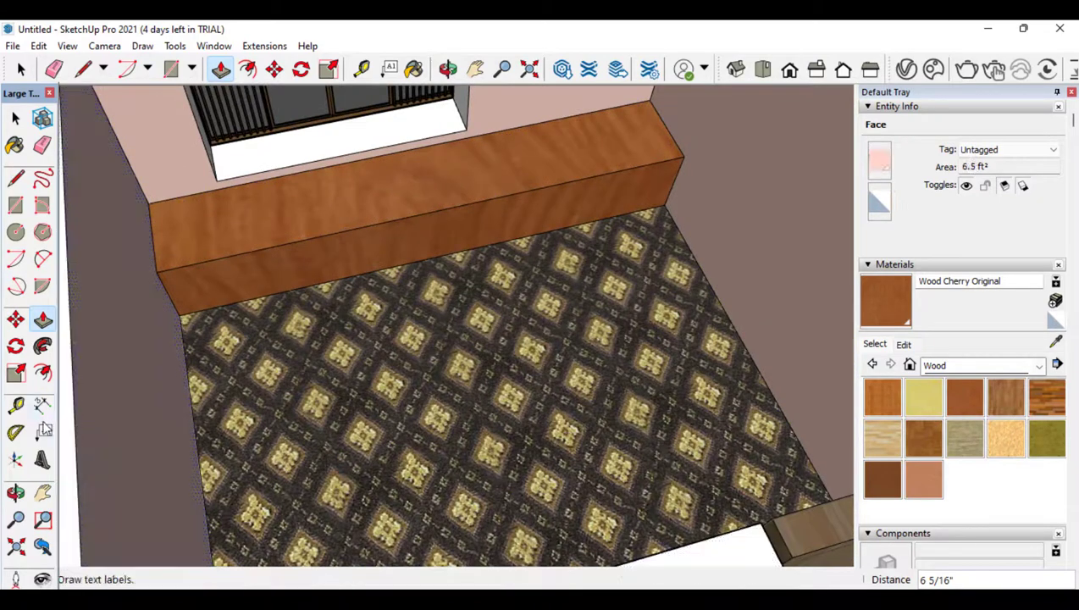
left_click(16, 492)
left_click_drag(144, 440, 163, 291)
left_click(43, 319)
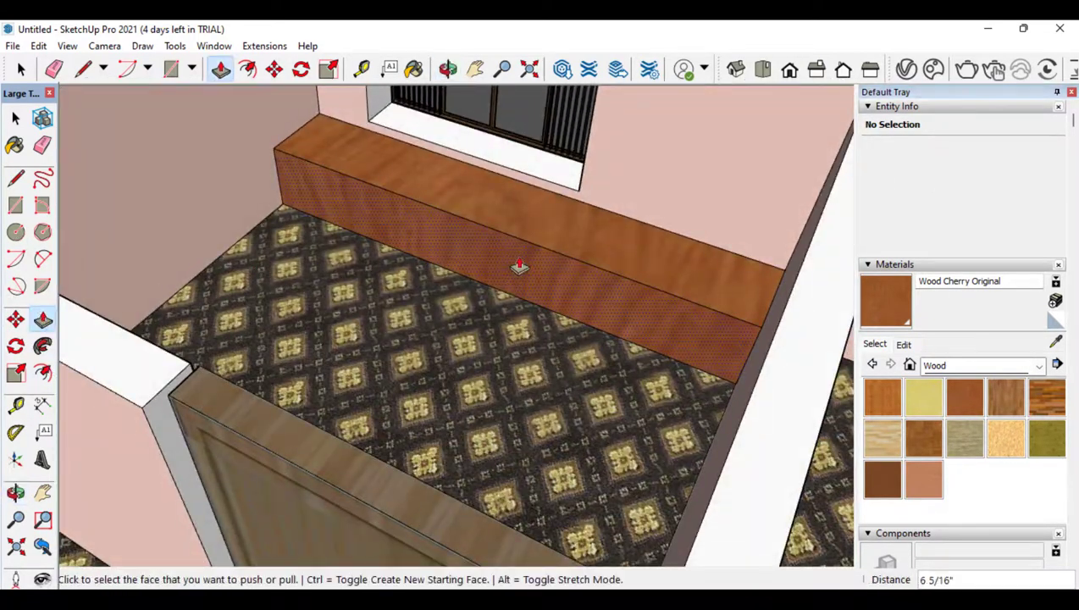
left_click(499, 285)
left_click(506, 282)
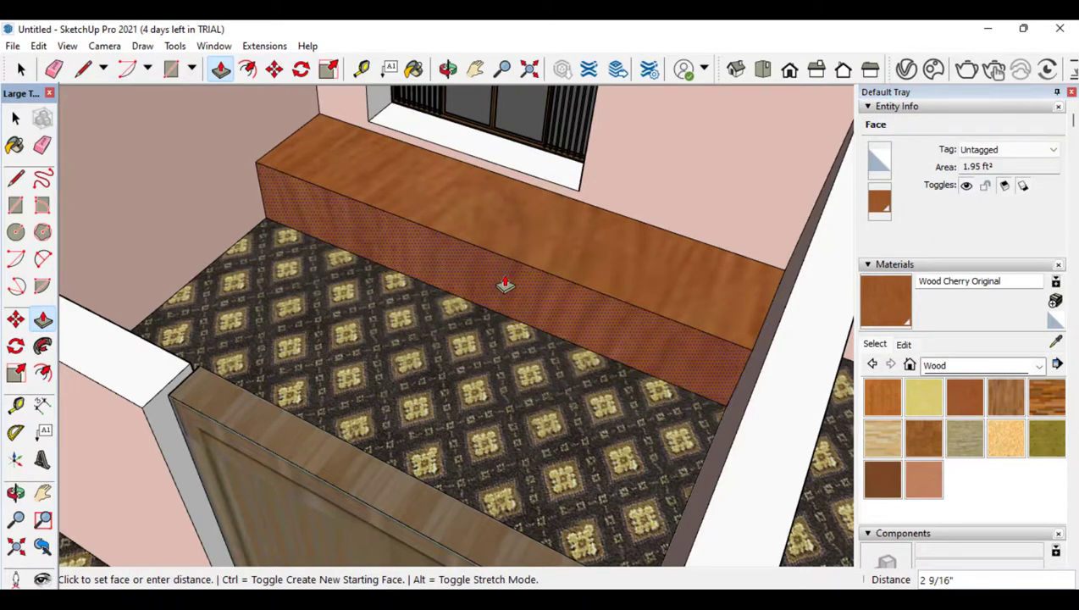
Split the counter's front face with a vertical line near the side wall and pull that end out about 2' 6 9/16" into an L shape
left_click(17, 178)
left_click(308, 182)
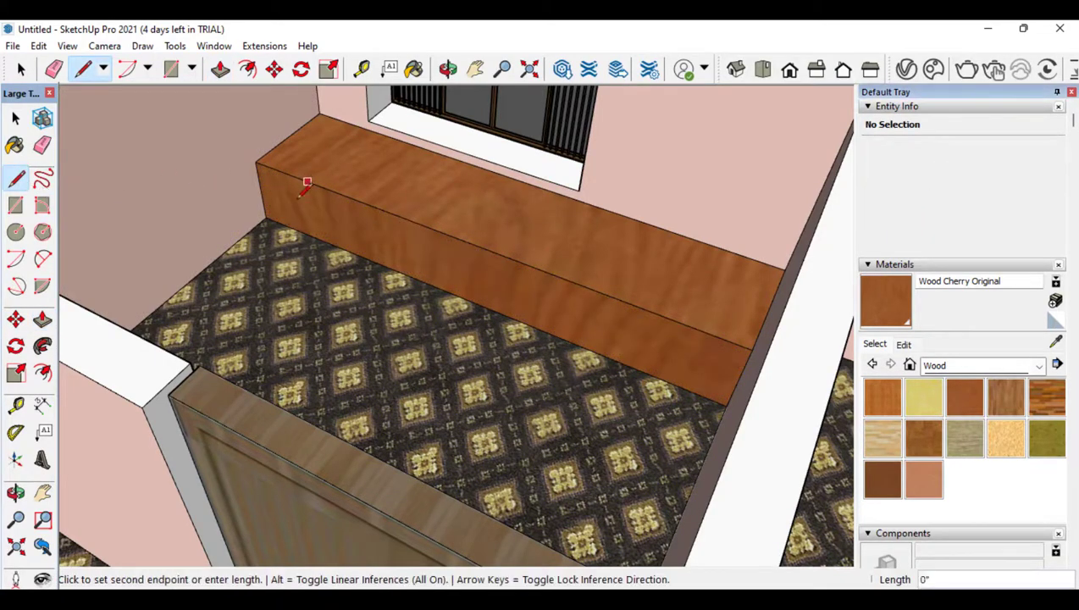
left_click(315, 237)
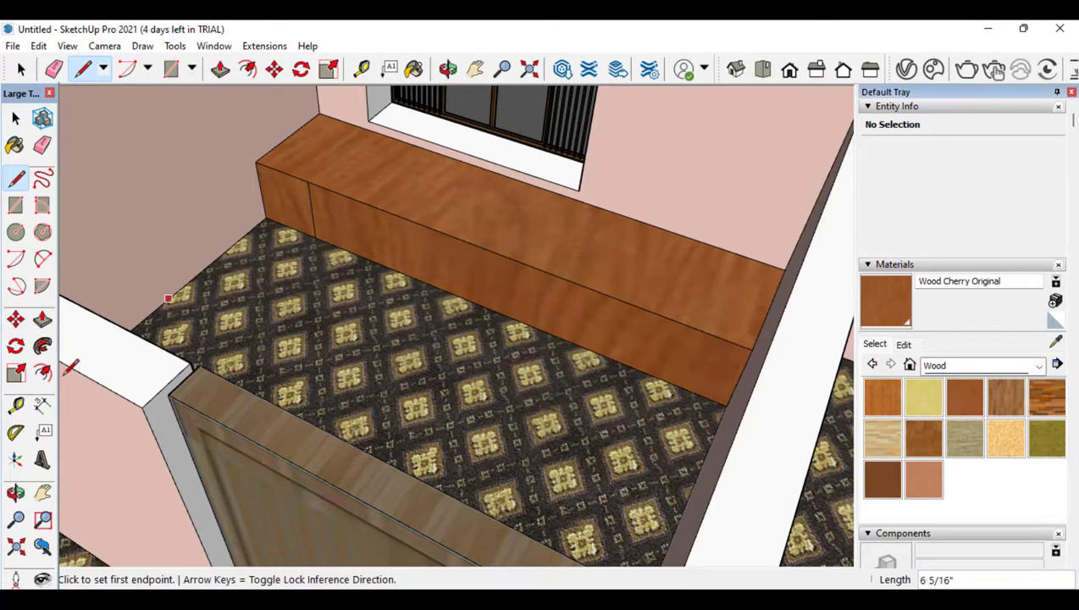
left_click(42, 319)
left_click(287, 222)
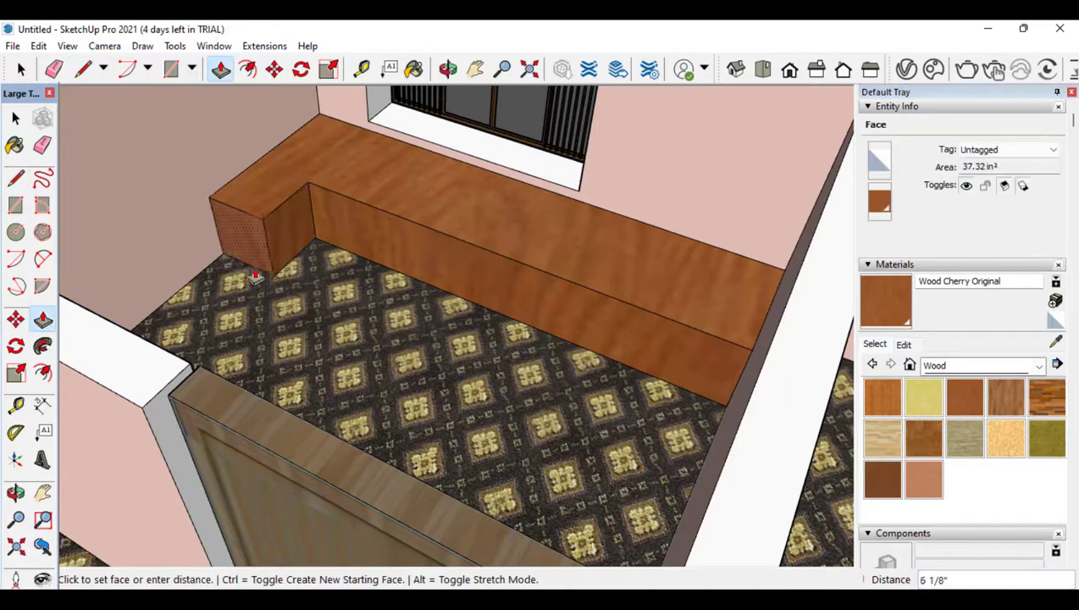
left_click(165, 360)
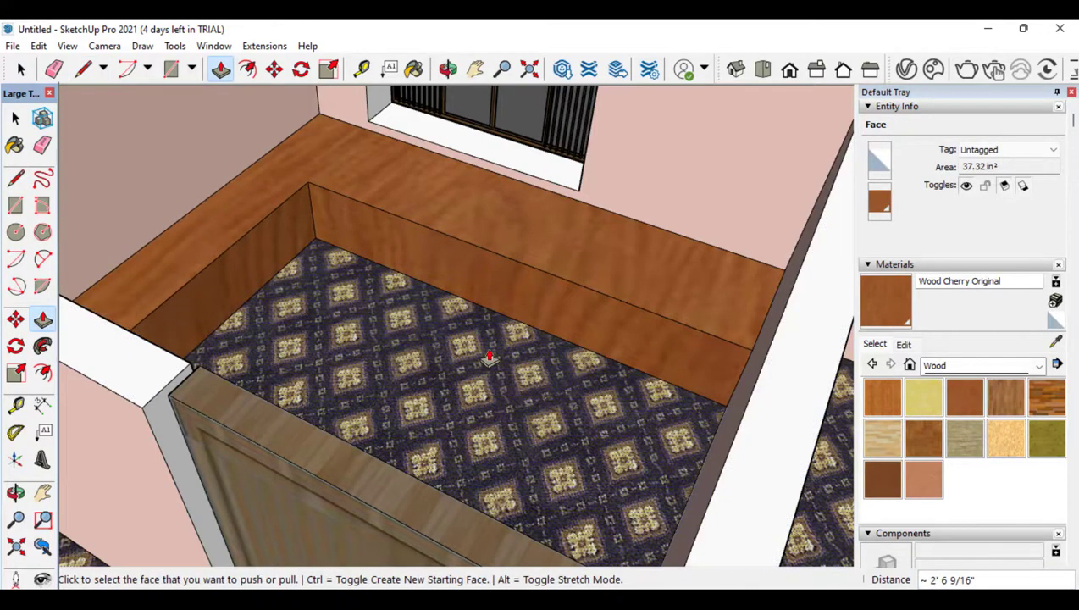
scroll(298, 322, "down", 6)
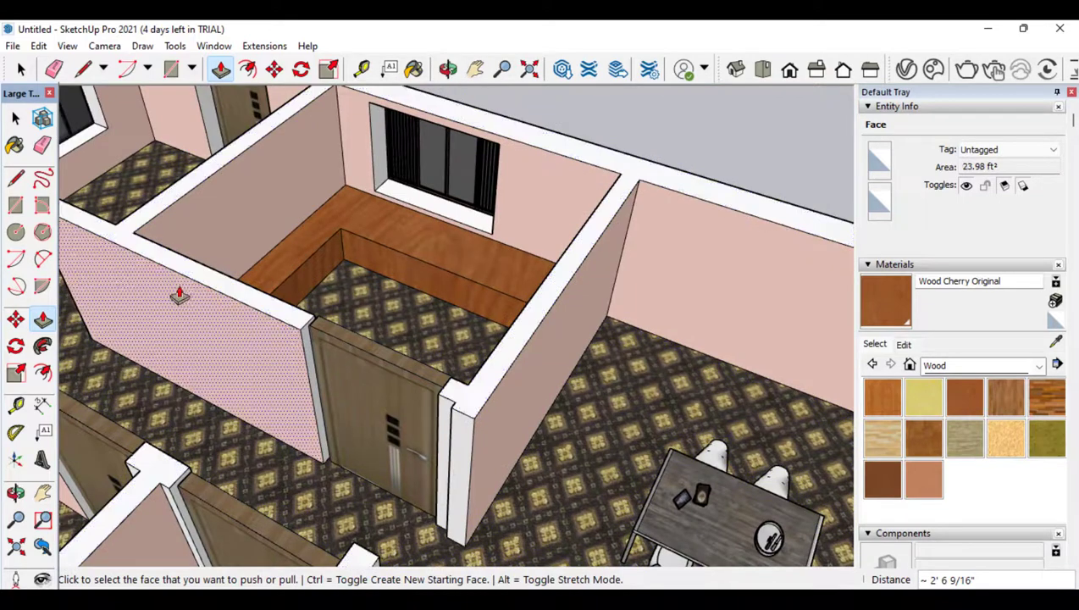
Lower the L-shaped counter's top by 1 9/16" and push its window-side front face back 1 3/8"
left_click(505, 304)
left_click(504, 310)
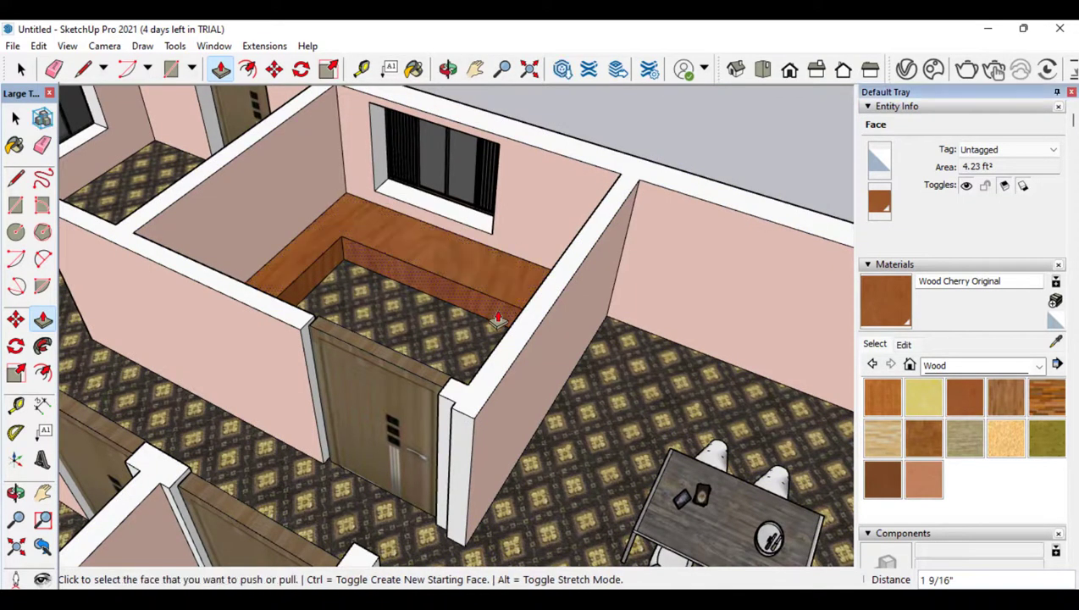
left_click(503, 311)
left_click(503, 311)
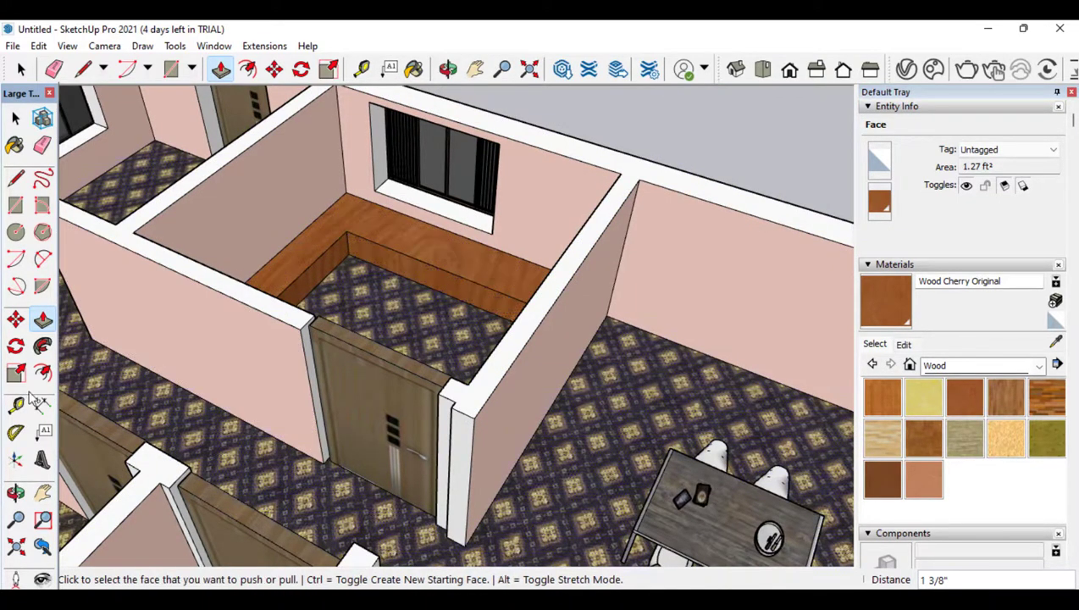
Raise the counter's top face by 15/16"
middle_click_drag(463, 272, 515, 232)
scroll(377, 213, "up", 5)
middle_click_drag(377, 213, 429, 201)
middle_click_drag(400, 310, 396, 292)
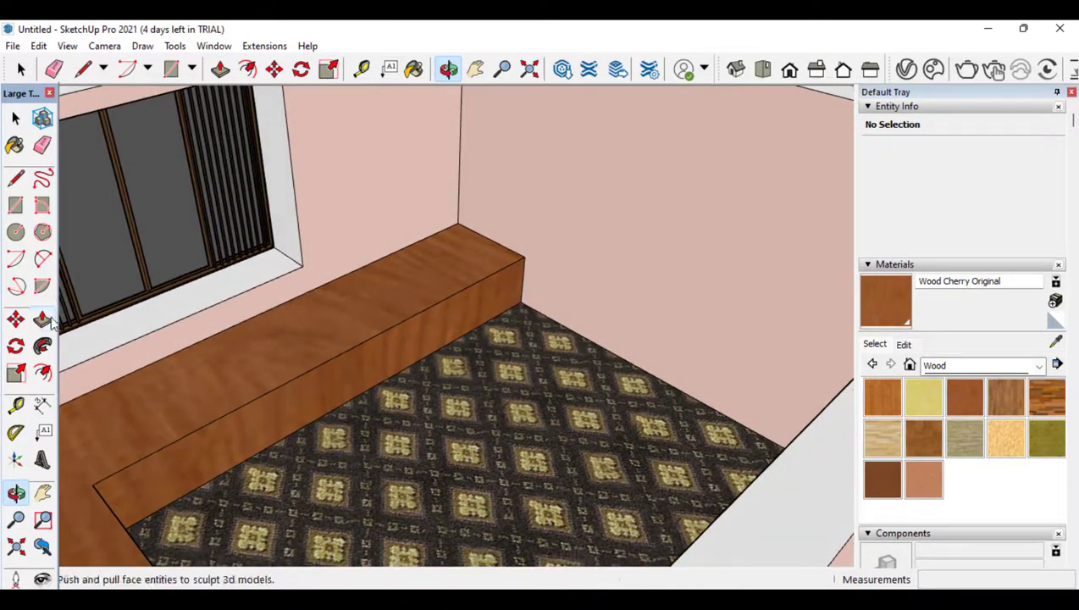
left_click(327, 339)
left_click(326, 328)
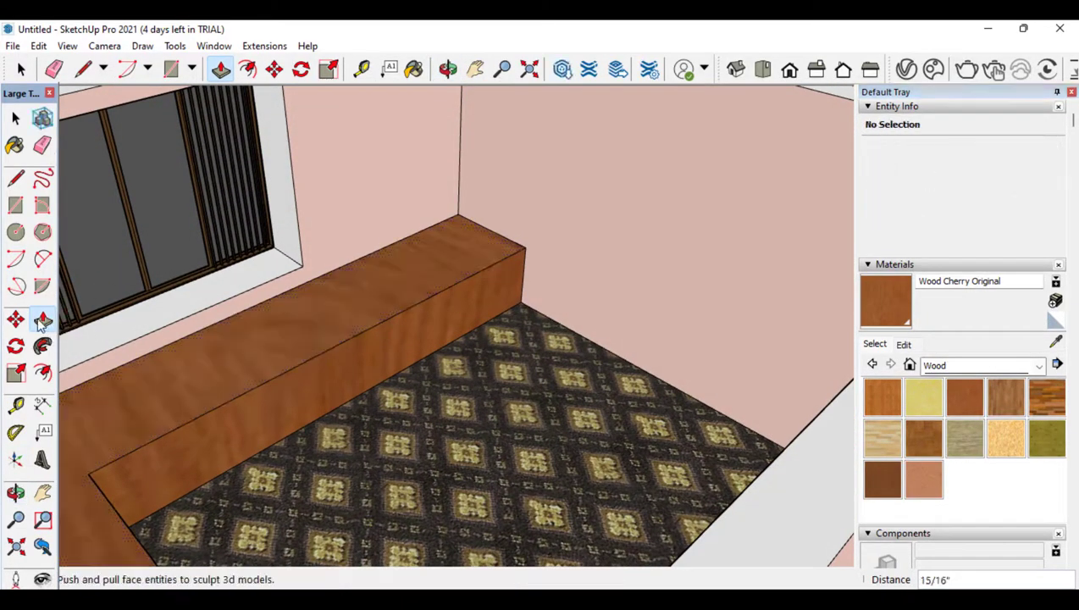
left_click(16, 258)
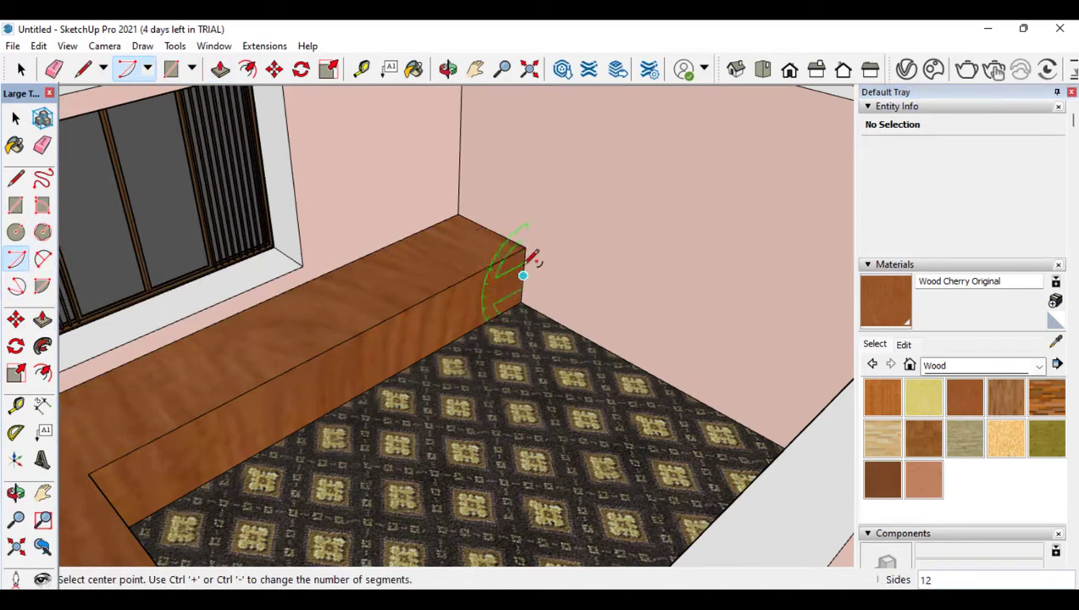
scroll(527, 246, "up", 3)
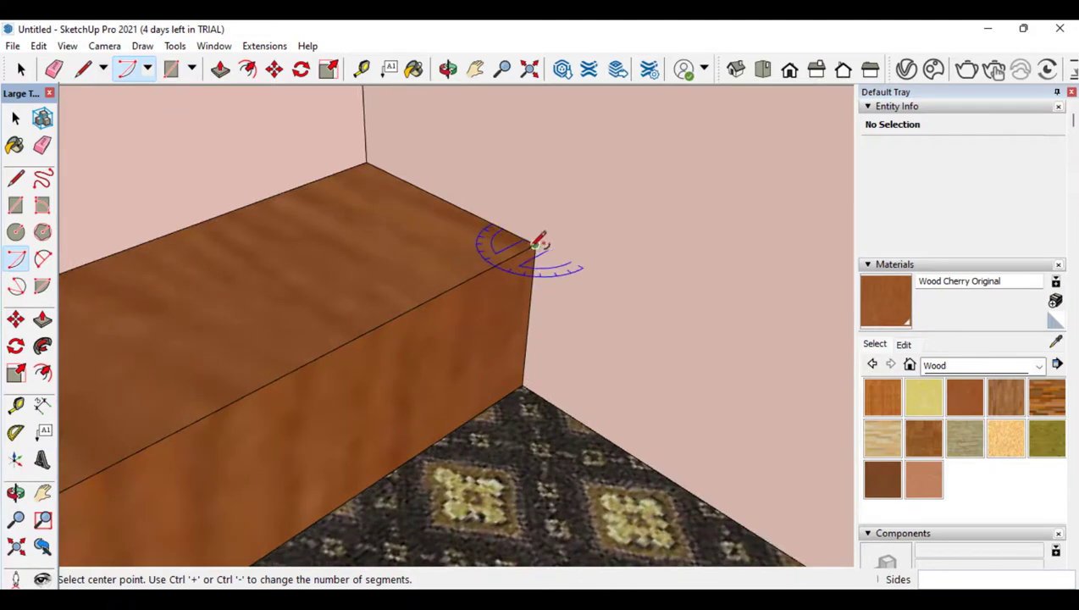
left_click(535, 245)
left_click(495, 225)
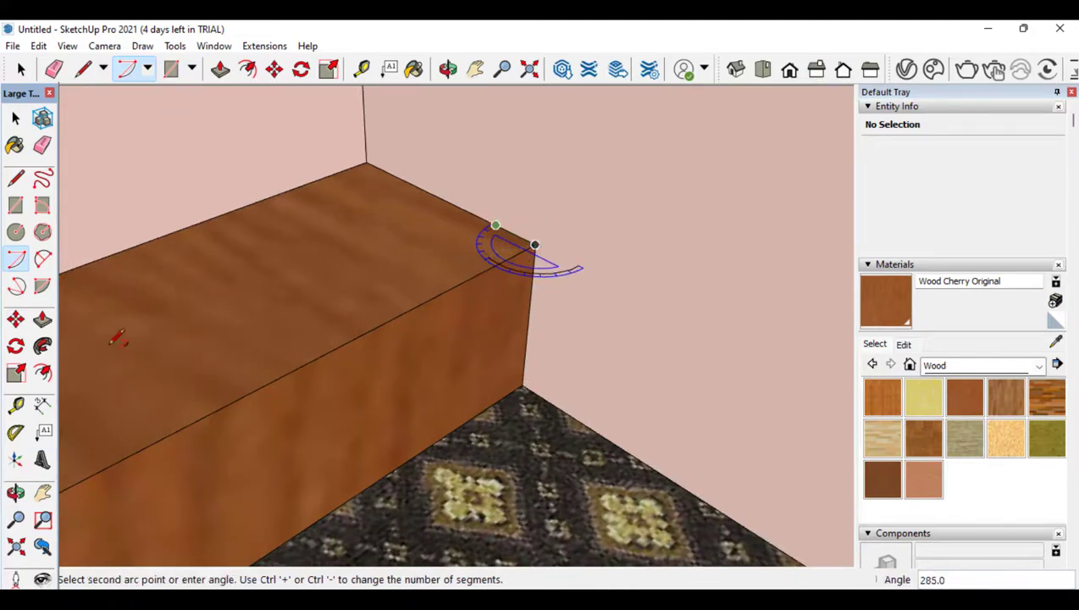
left_click(15, 205)
left_click(16, 177)
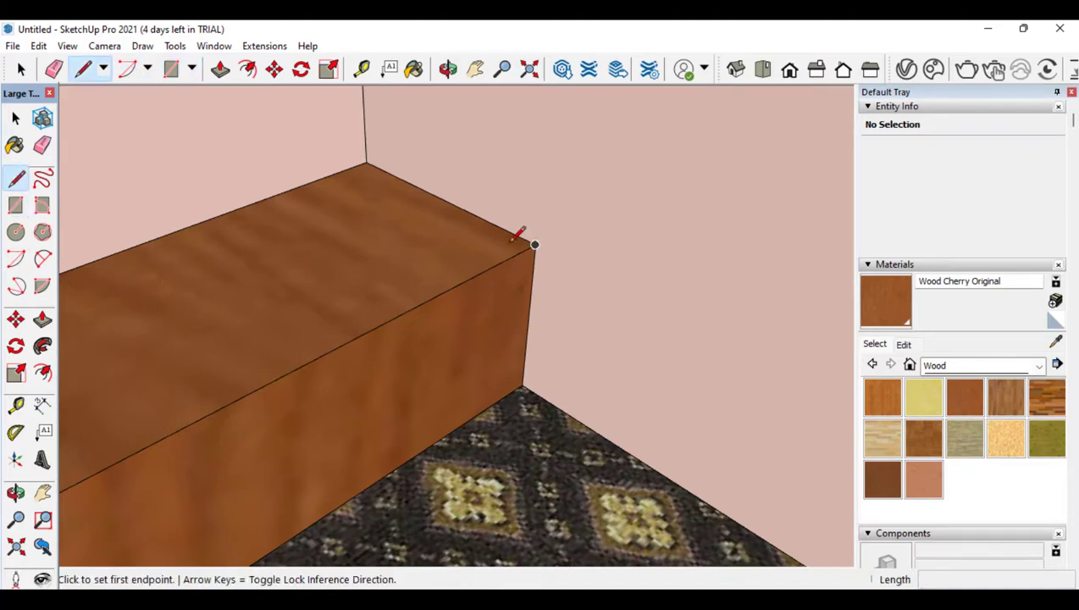
left_click(16, 259)
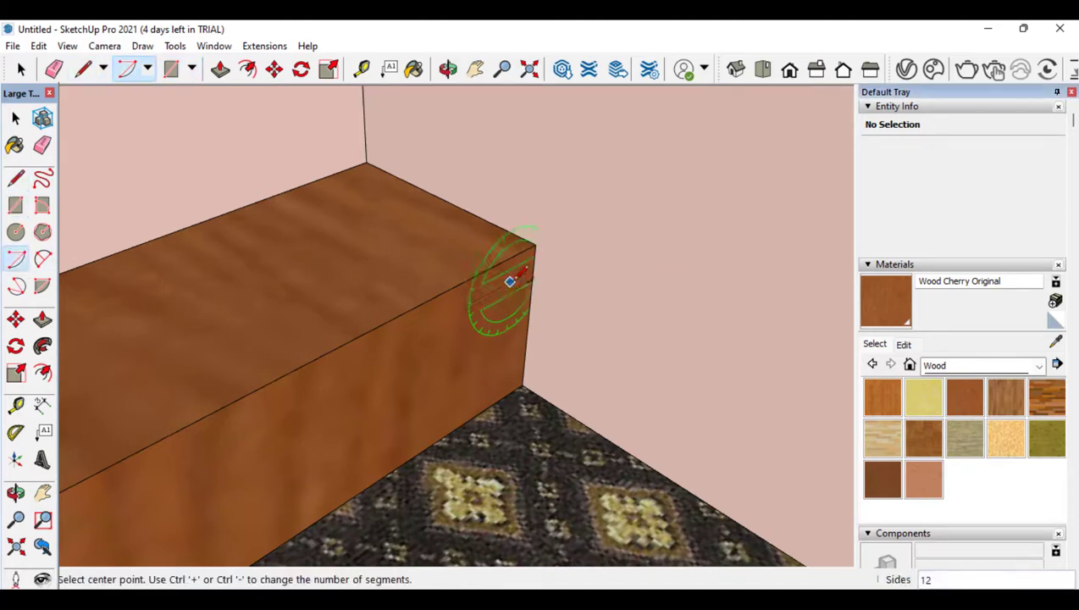
Draw a two-point arc on the end wall at the counter's front top corner, about 1 9/16" wide with an 11/16" bulge
left_click(43, 258)
left_click(535, 245)
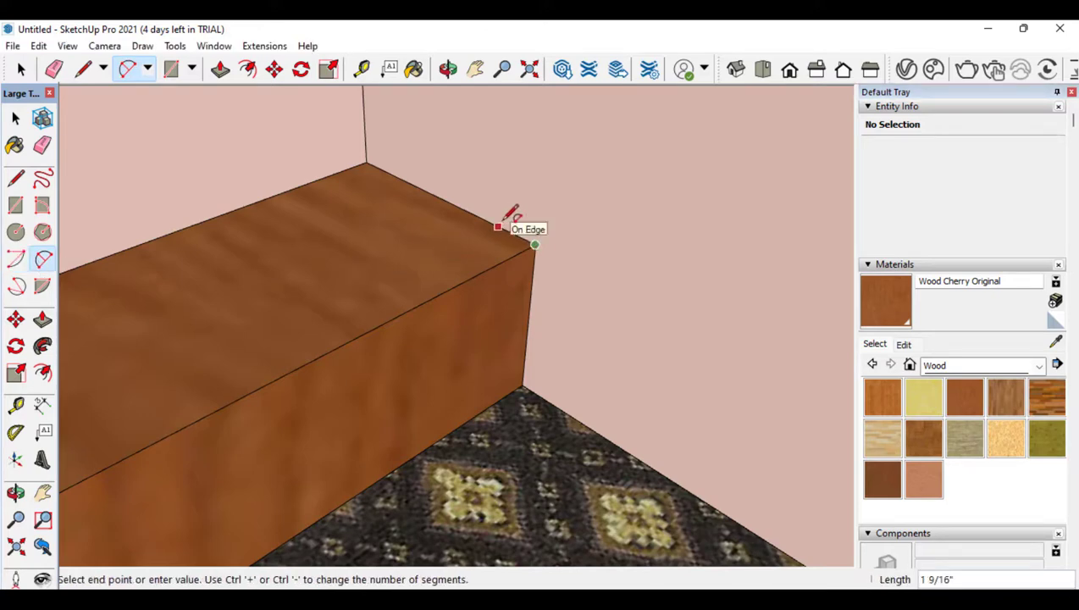
left_click(497, 225)
left_click(522, 212)
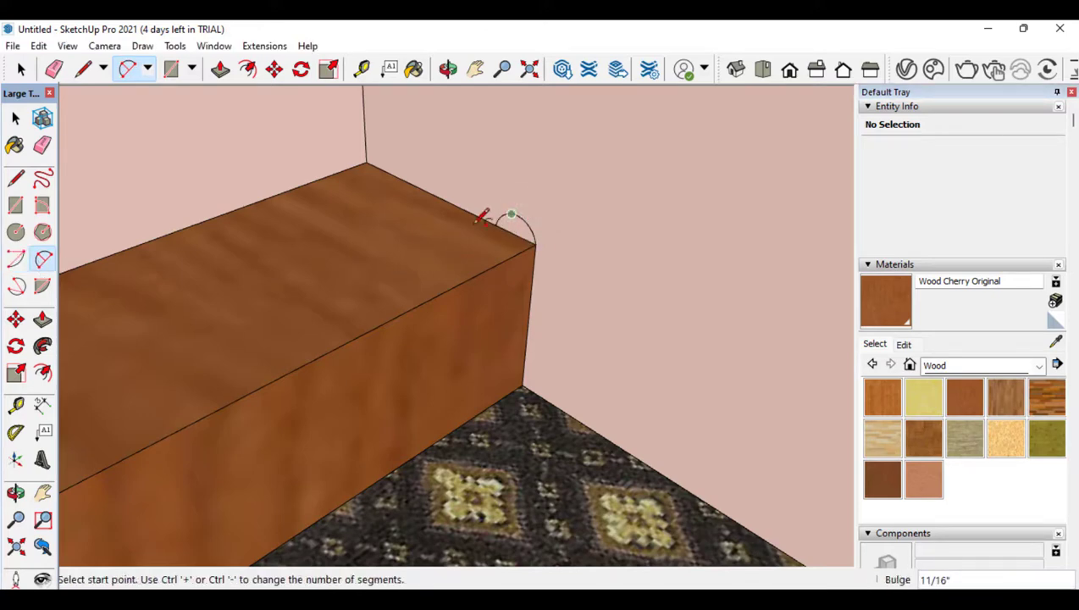
Try to sweep the half-round profile around the counter's top face with Follow Me, then undo the sweep
left_click(15, 119)
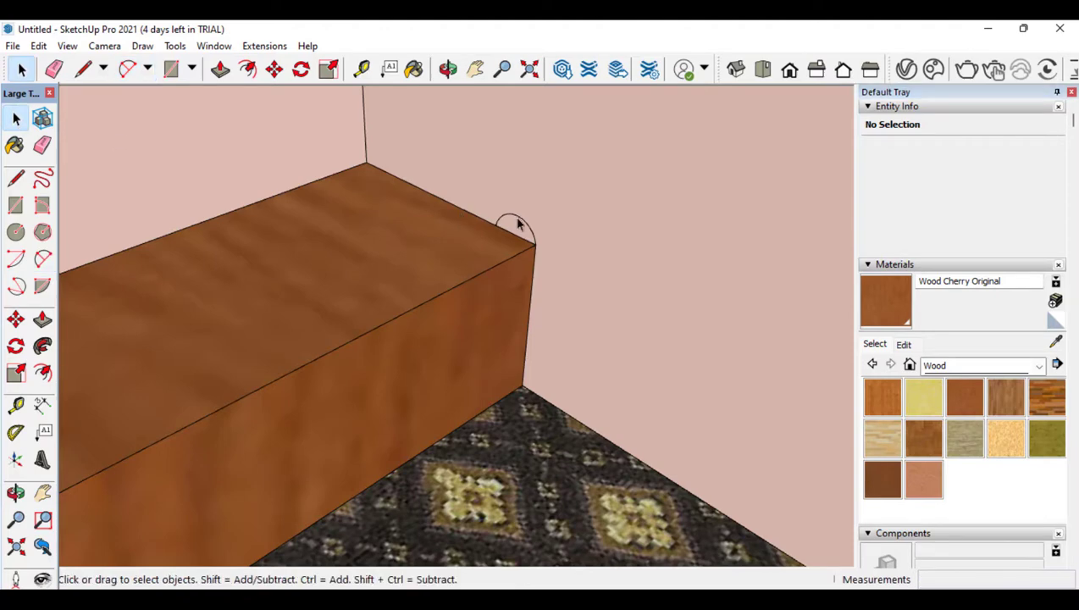
left_click(522, 224)
left_click(519, 229)
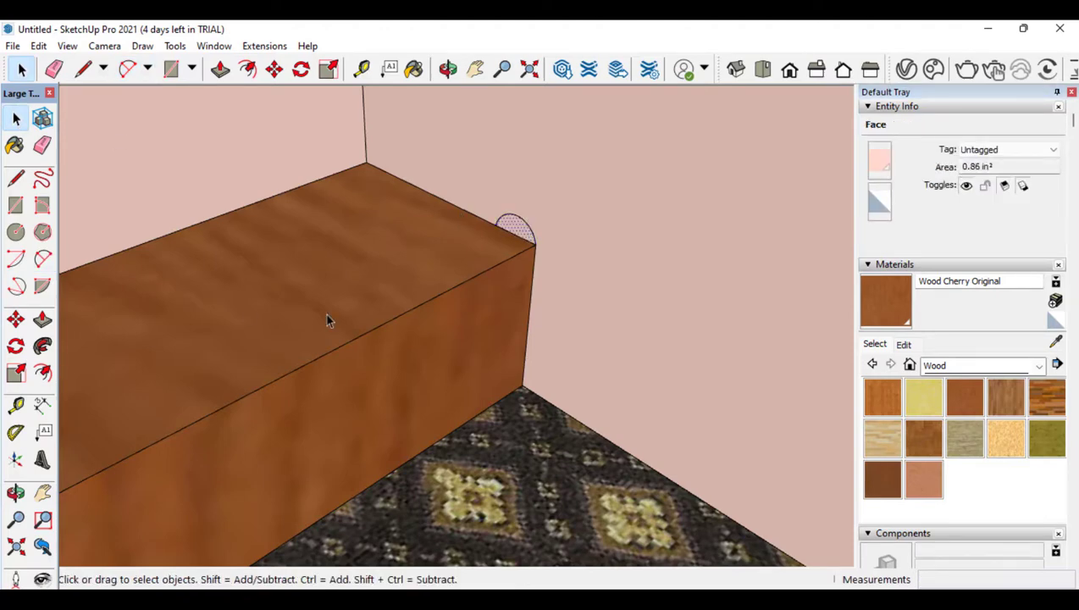
left_click(42, 345)
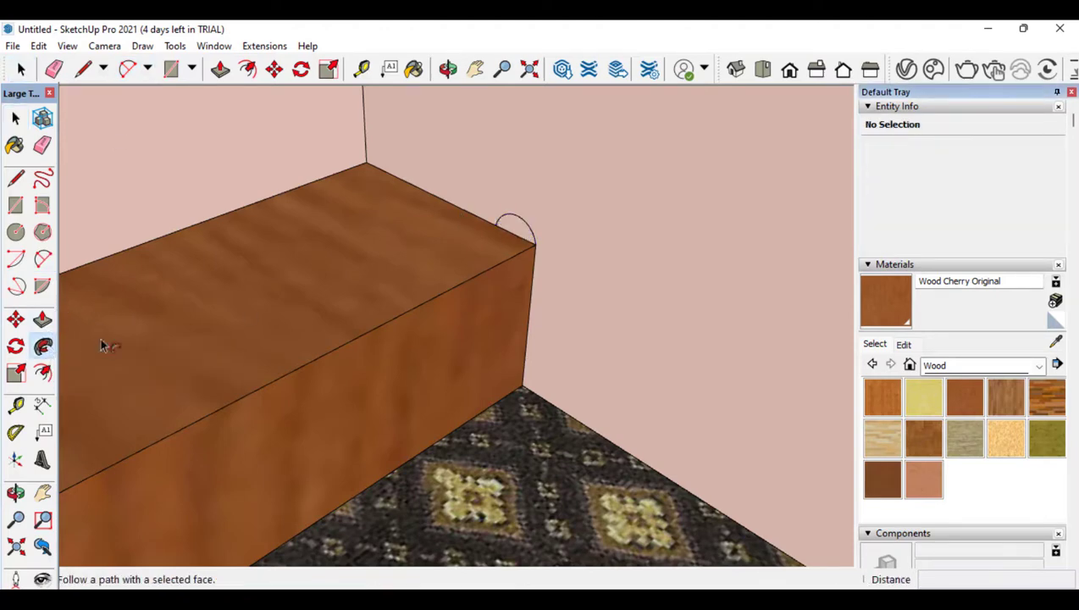
left_click(276, 328)
scroll(283, 327, "down", 5)
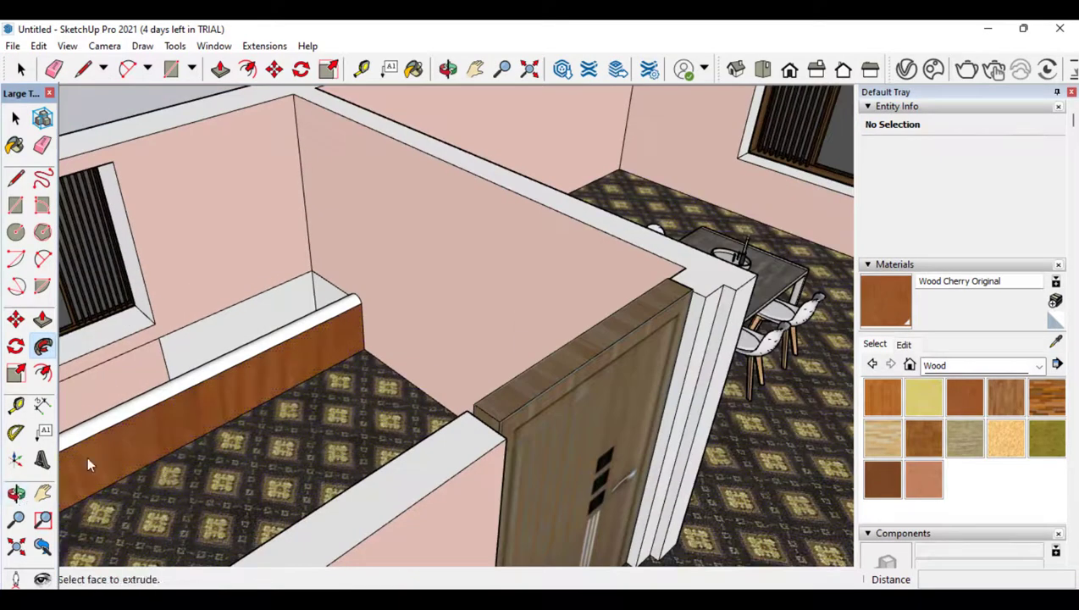
middle_click_drag(88, 455, 418, 222)
key("ctrl+z")
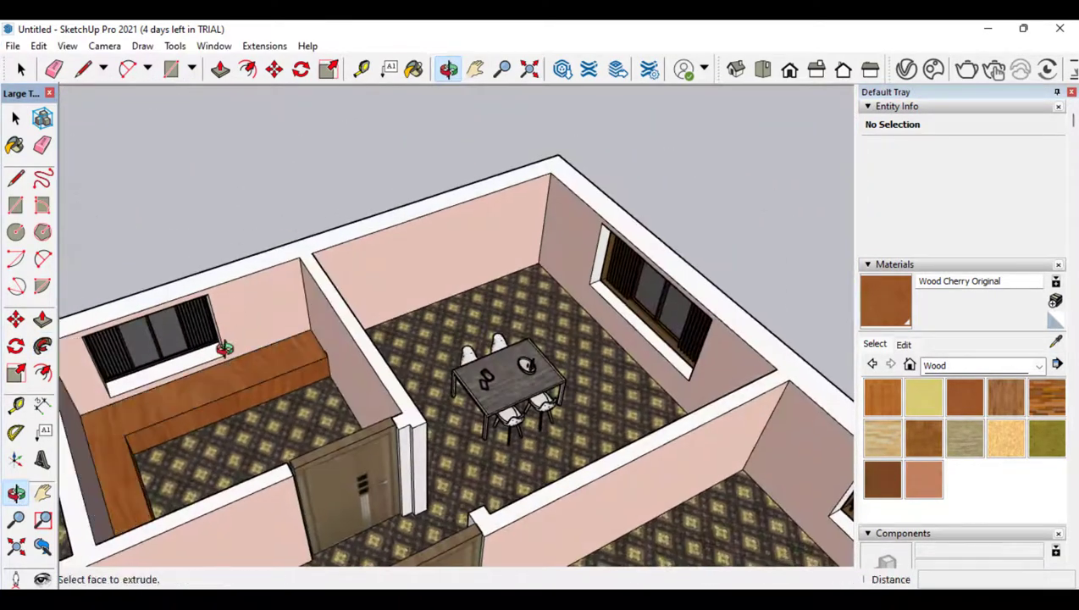
Sweep the half-round profile partway along the window-side counter's front top edge with Follow Me
scroll(105, 351, "up", 4)
middle_click_drag(306, 373, 361, 348)
scroll(206, 428, "up", 3)
scroll(525, 329, "up", 3)
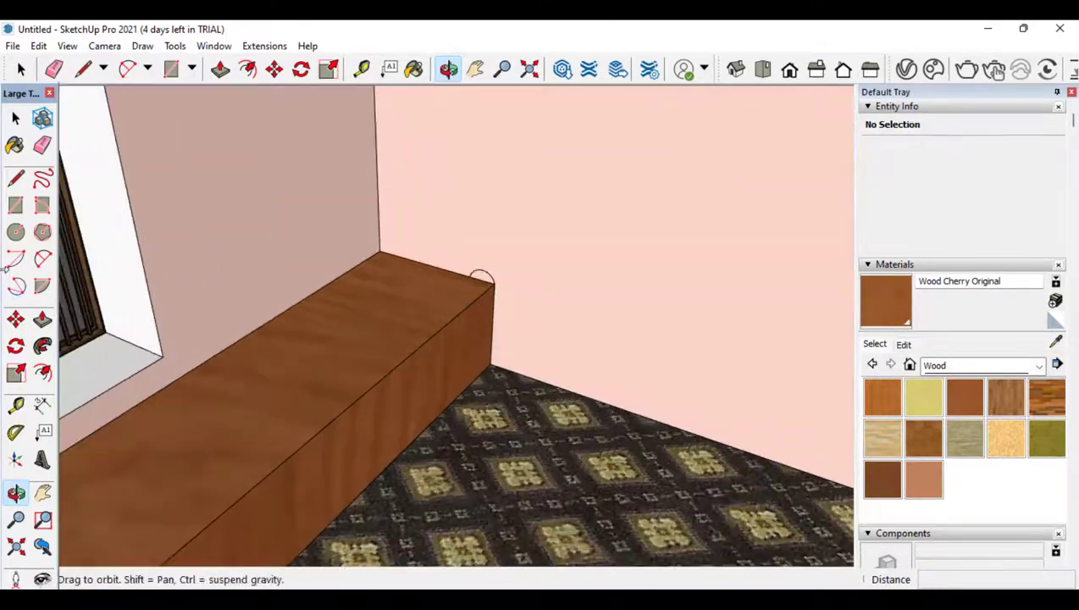
left_click(43, 345)
left_click_drag(484, 284, 290, 434)
scroll(495, 297, "down", 3)
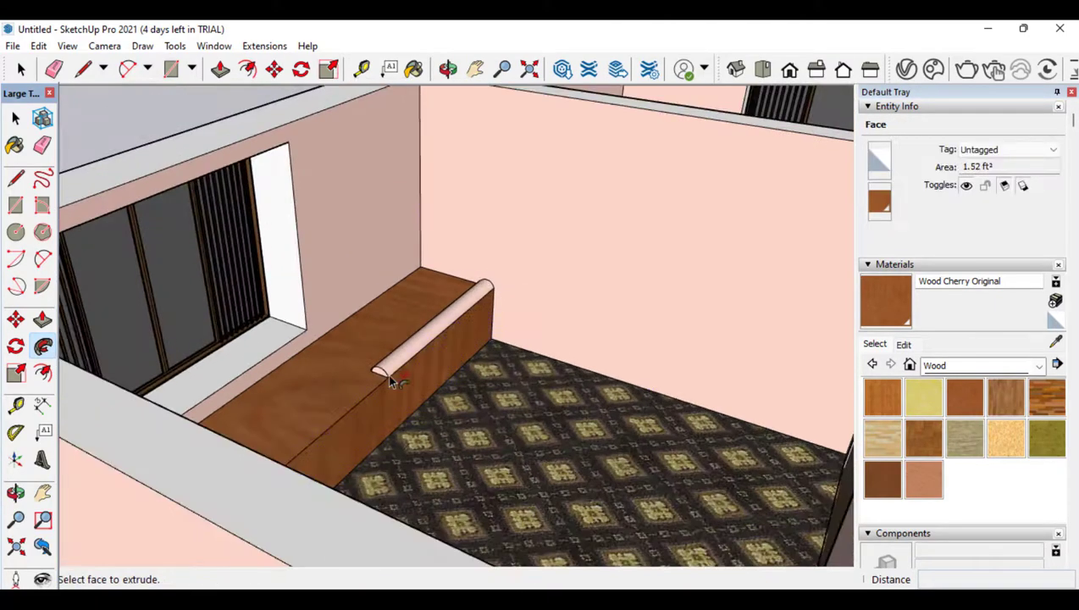
Try Wood Cherry Original and Wood Board Cork on the counter's rounded edge trim
left_click(15, 493)
left_click_drag(407, 405, 517, 323)
scroll(518, 323, "down", 4)
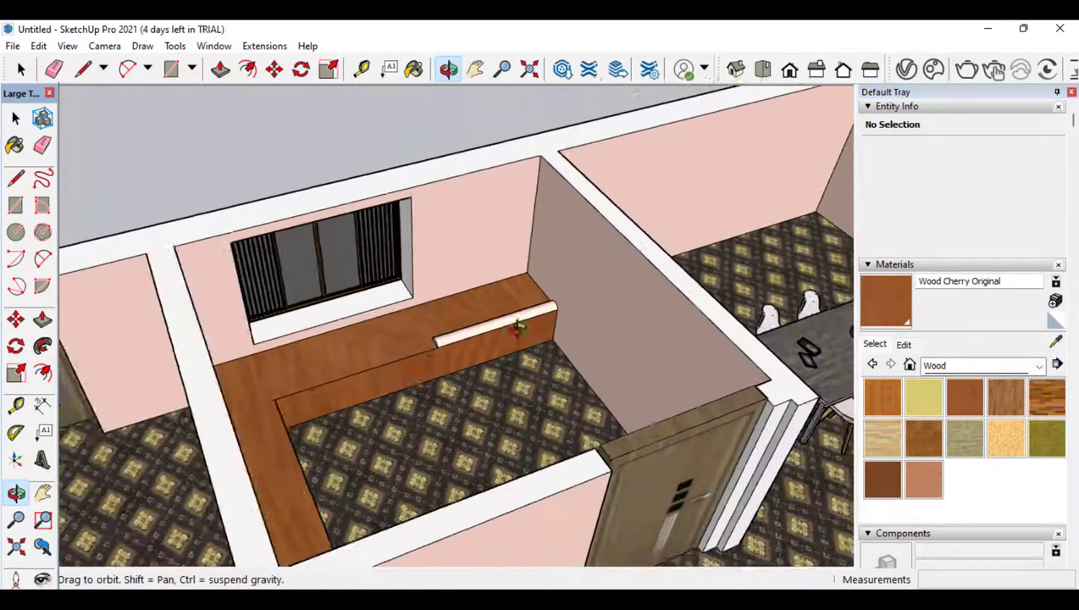
scroll(517, 330, "up", 5)
key("b")
left_click(635, 243)
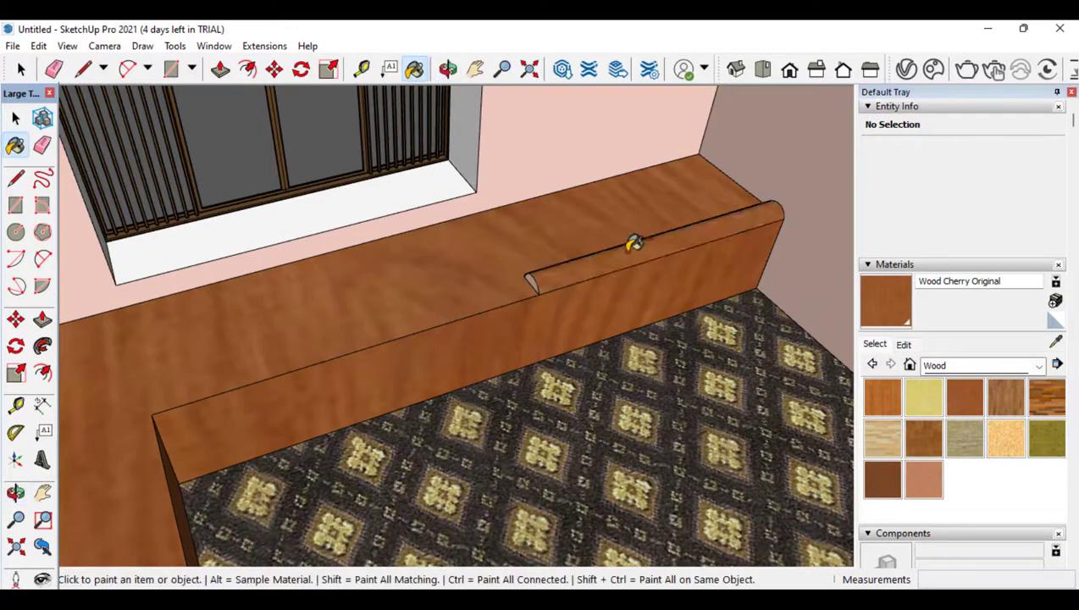
left_click(924, 398)
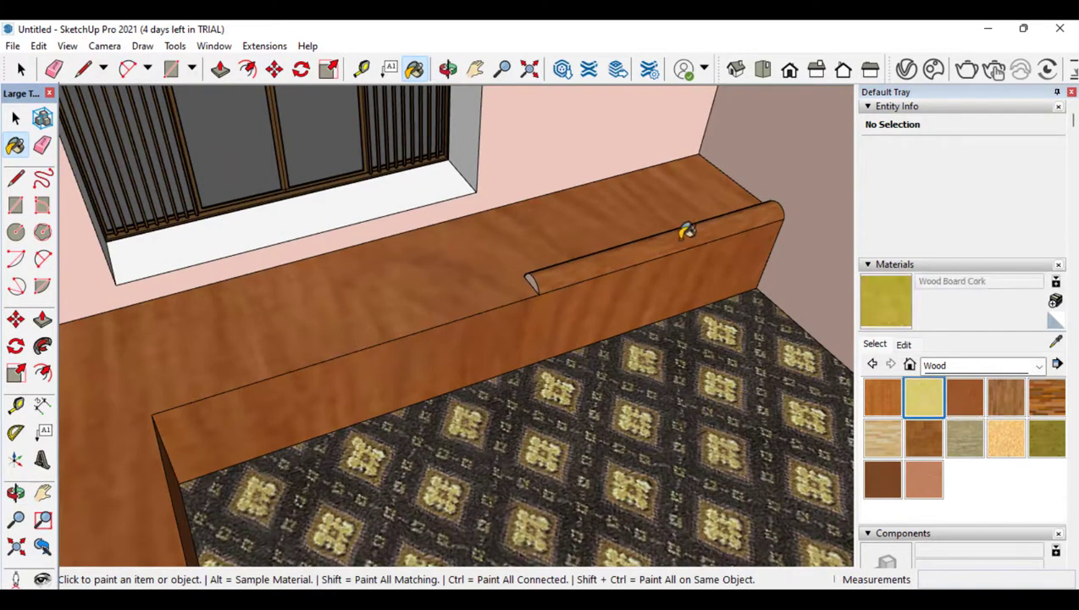
left_click(682, 229)
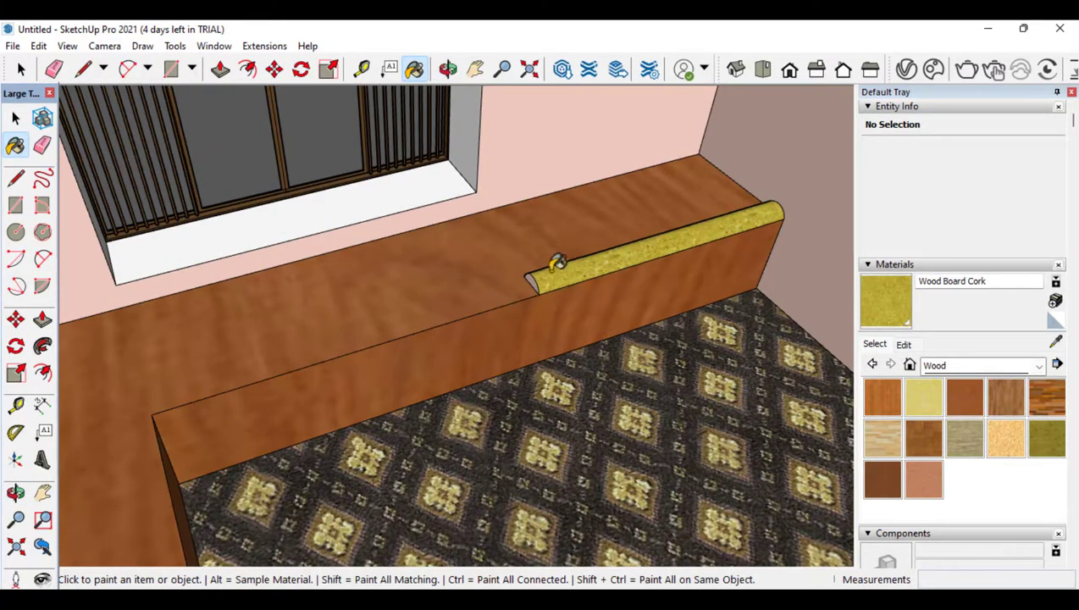
Paint the rounded edge trim with Wood Lumber ButtJoined
left_click(964, 435)
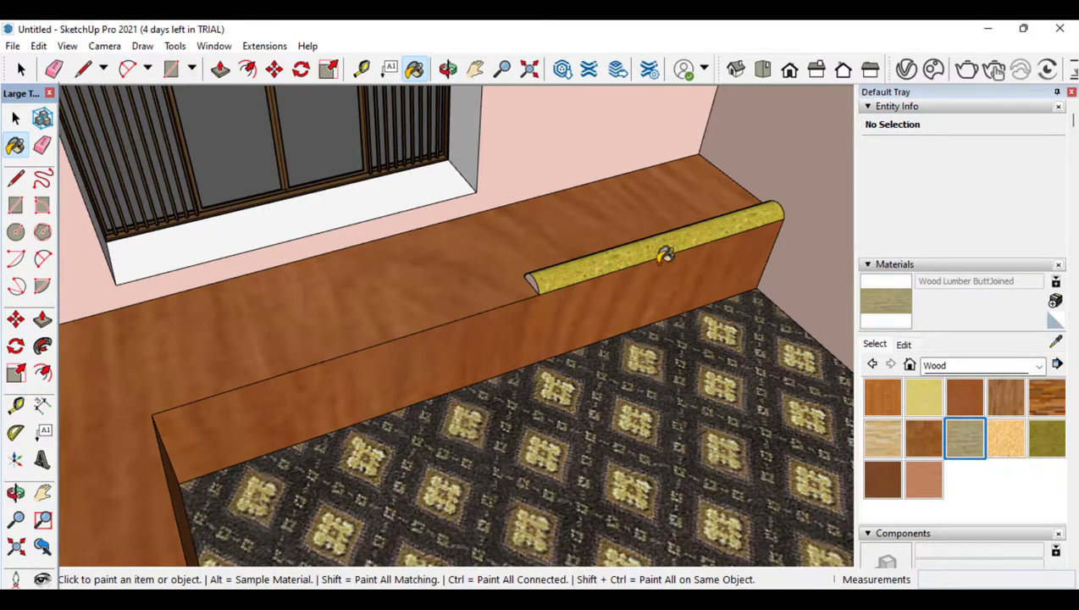
left_click(649, 245)
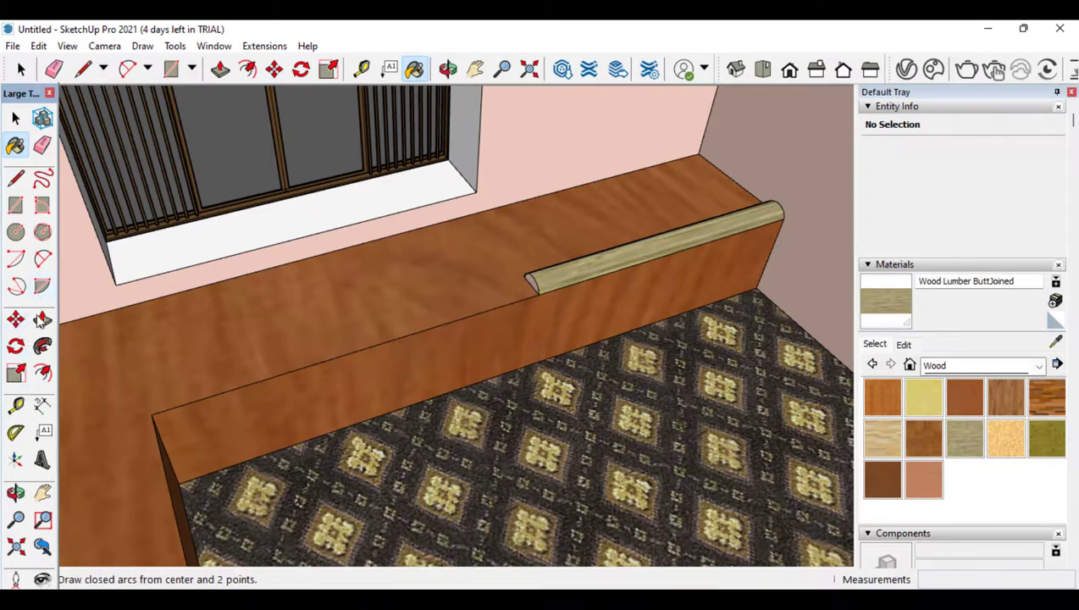
Try to extend the trim from its open end around the counter's inner corner with Follow Me
left_click(42, 346)
left_click_drag(534, 290, 64, 522)
left_click(16, 492)
left_click_drag(407, 365, 118, 213)
Try to continue the trim along the counter's side arm from its new end, then undo the extensions past the corner
left_click(43, 349)
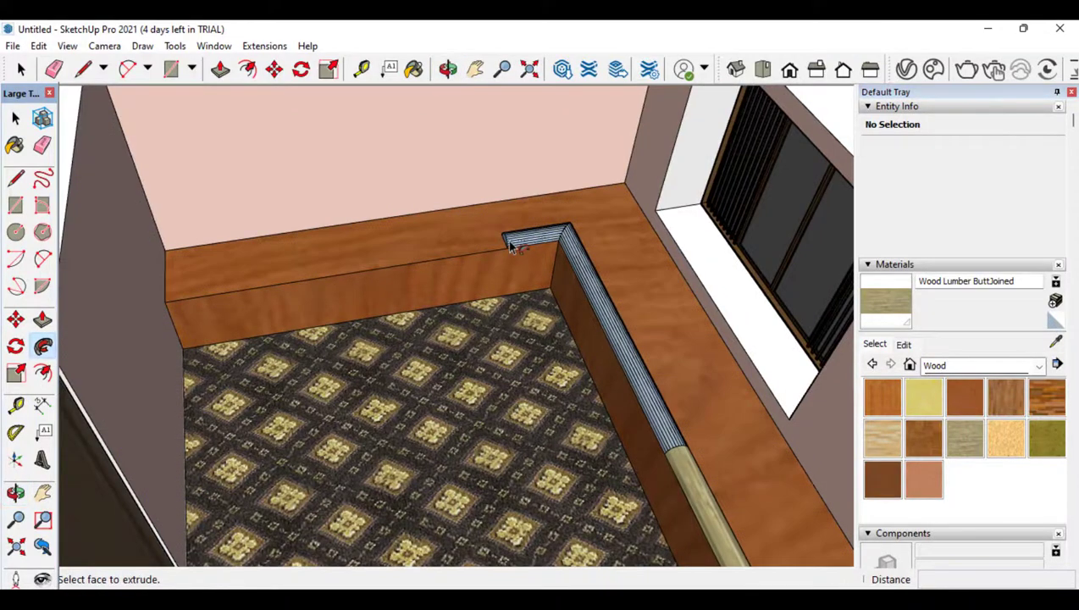
left_click_drag(508, 242, 204, 275)
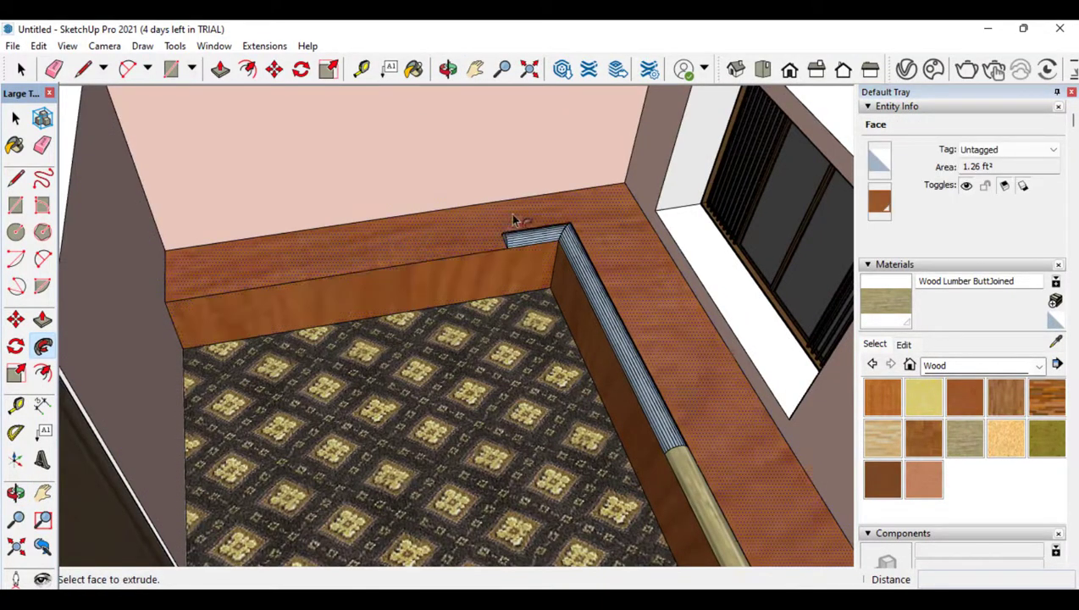
scroll(505, 231, "up", 4)
left_click_drag(507, 257, 193, 298)
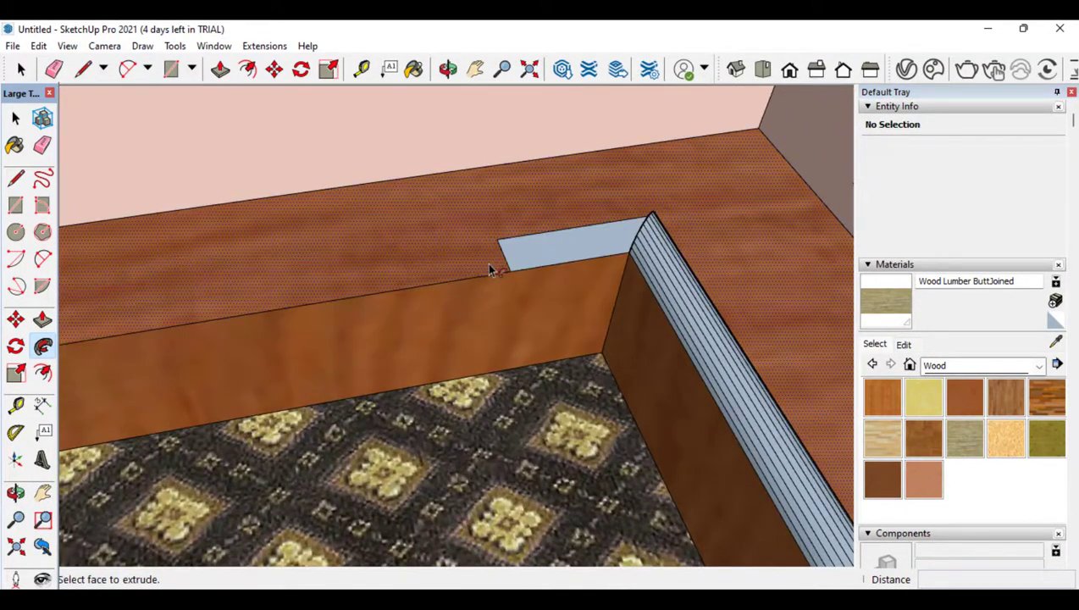
key("ctrl+z")
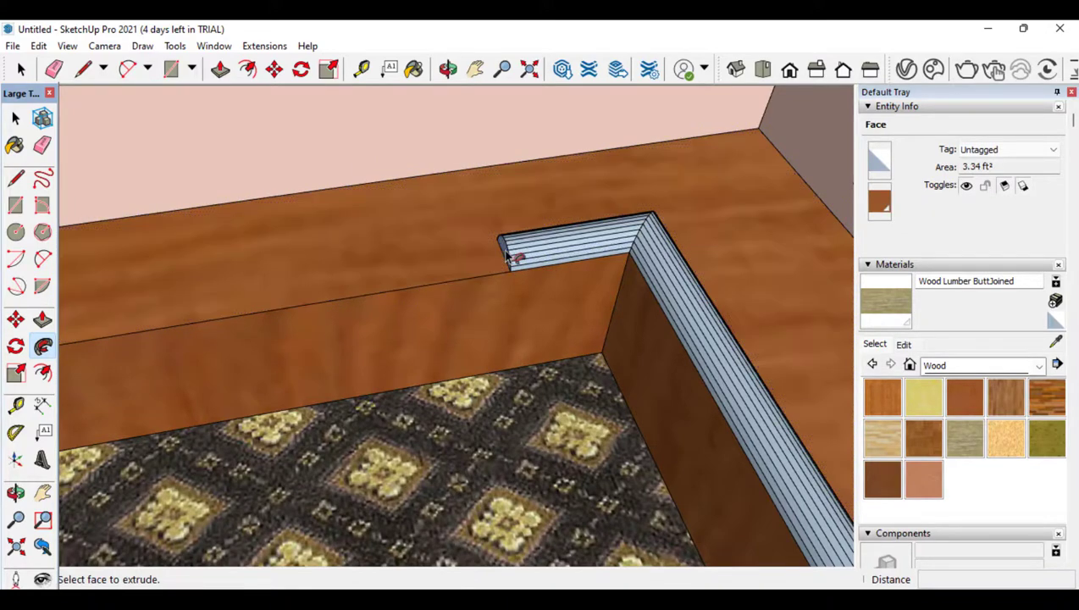
mouse_move(506, 257)
left_mouse_down()
mouse_move(429, 258)
mouse_move(516, 251)
left_mouse_up()
key("ctrl+z")
scroll(328, 377, "down", 5)
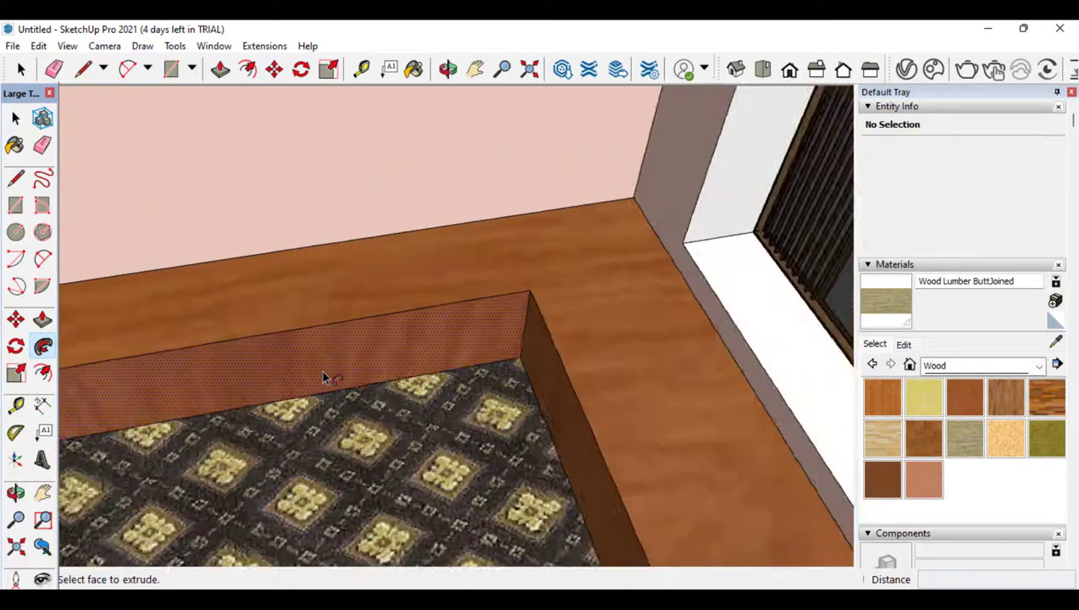
Extend the rounded edge trim with Follow Me from its open end around the counter's inner corner and along the side arm
left_click(15, 493)
left_click_drag(339, 398, 564, 408)
left_click_drag(506, 461, 690, 414)
scroll(698, 255, "up", 5)
scroll(668, 248, "up", 3)
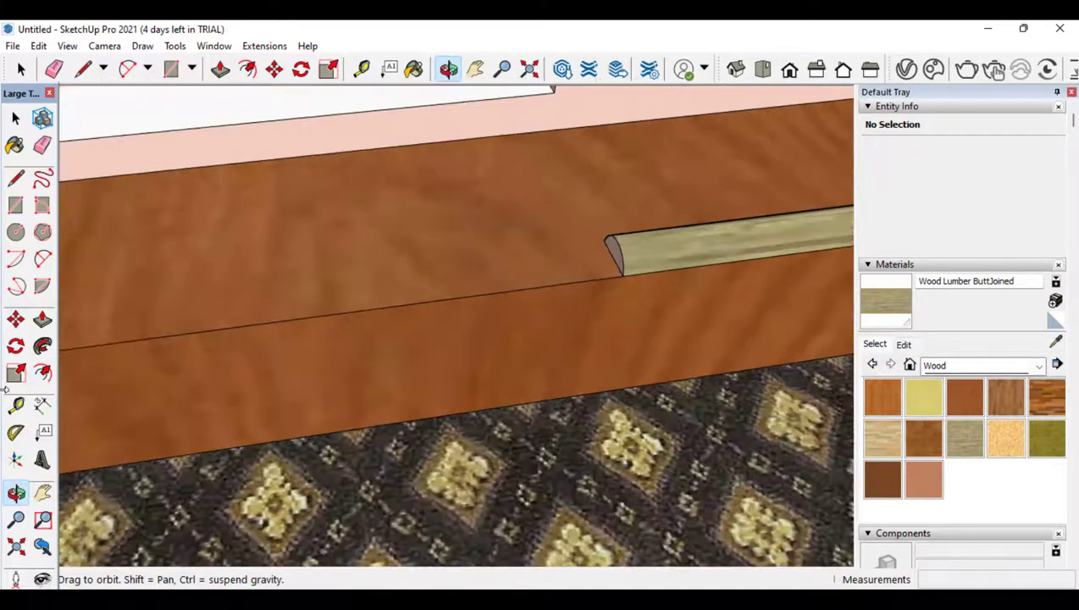
left_click(42, 346)
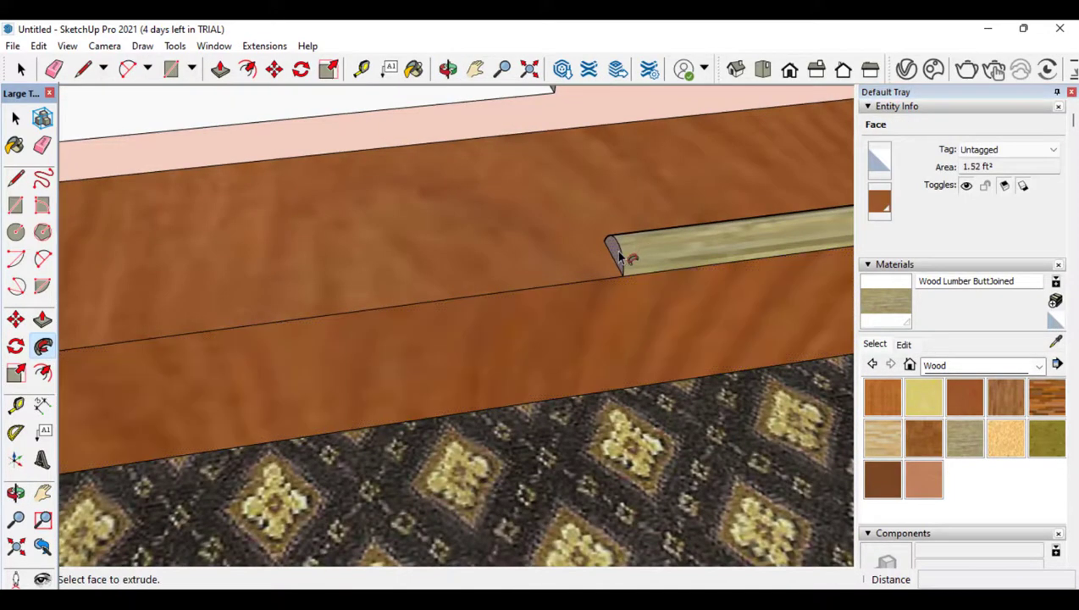
left_click_drag(626, 256, 108, 585)
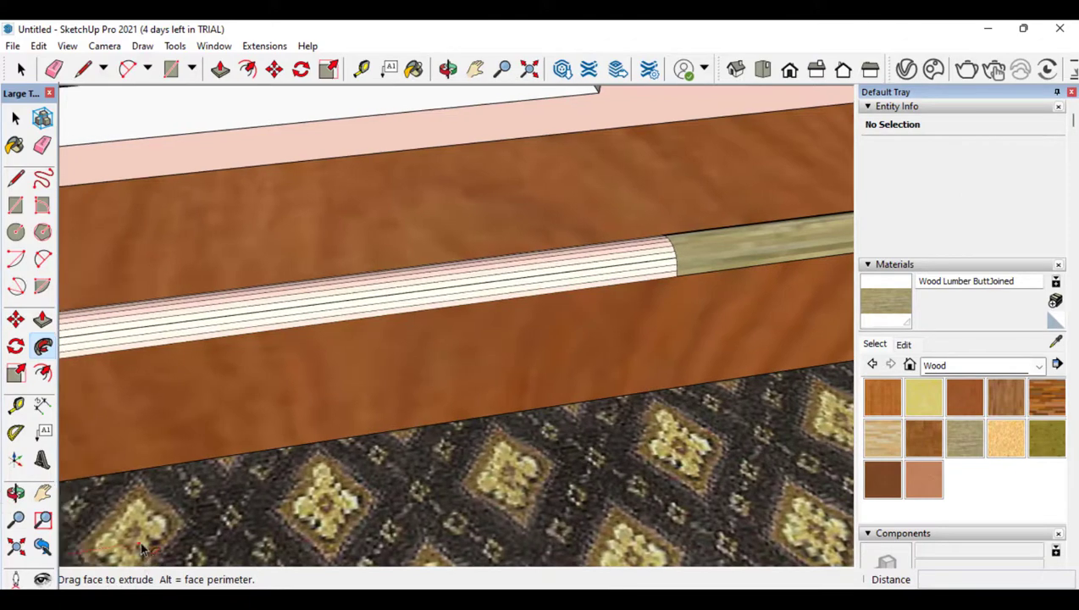
scroll(142, 549, "down", 4)
scroll(498, 470, "down", 3)
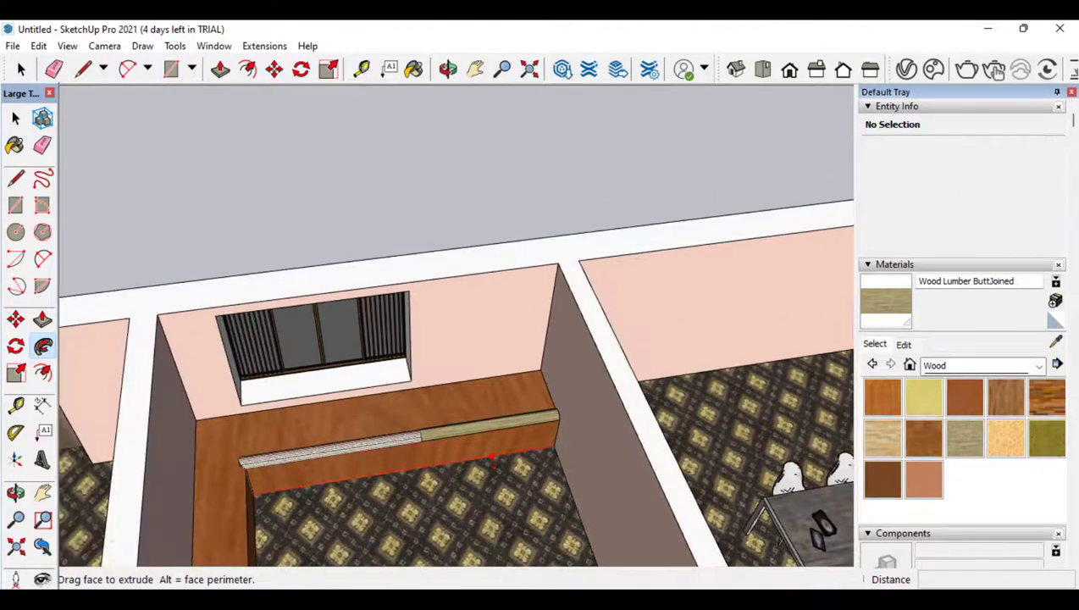
scroll(217, 525, "down", 1)
scroll(339, 448, "down", 1)
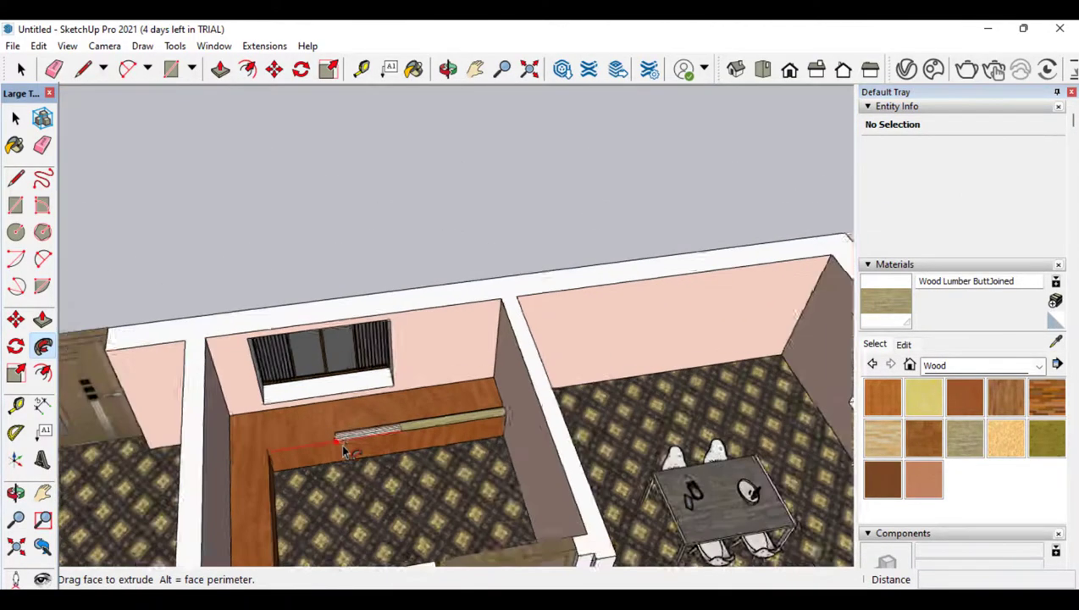
scroll(344, 450, "down", 4)
scroll(313, 518, "up", 4)
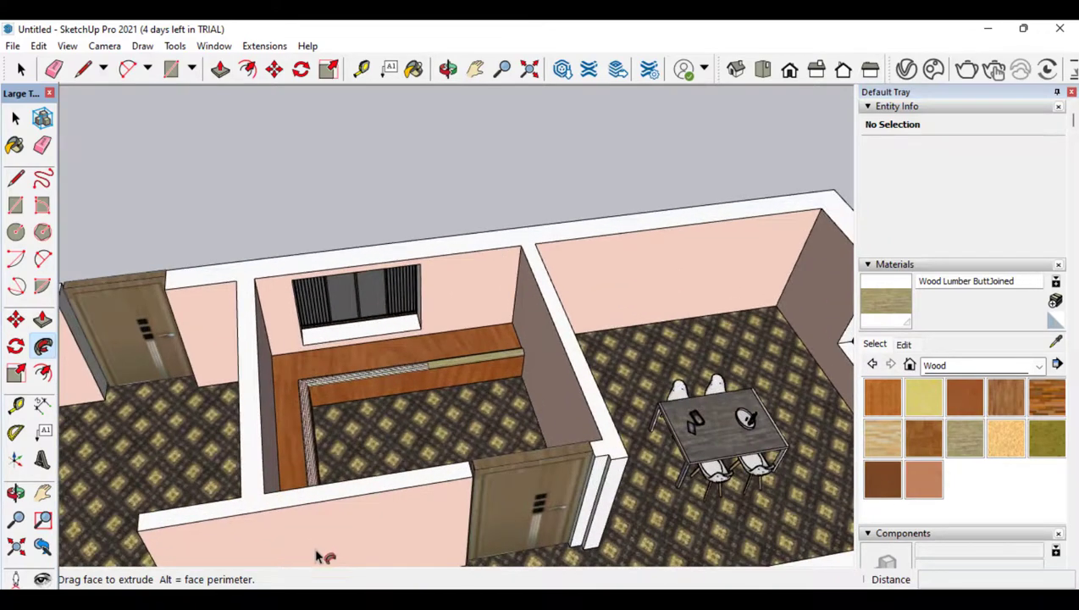
left_click(316, 552)
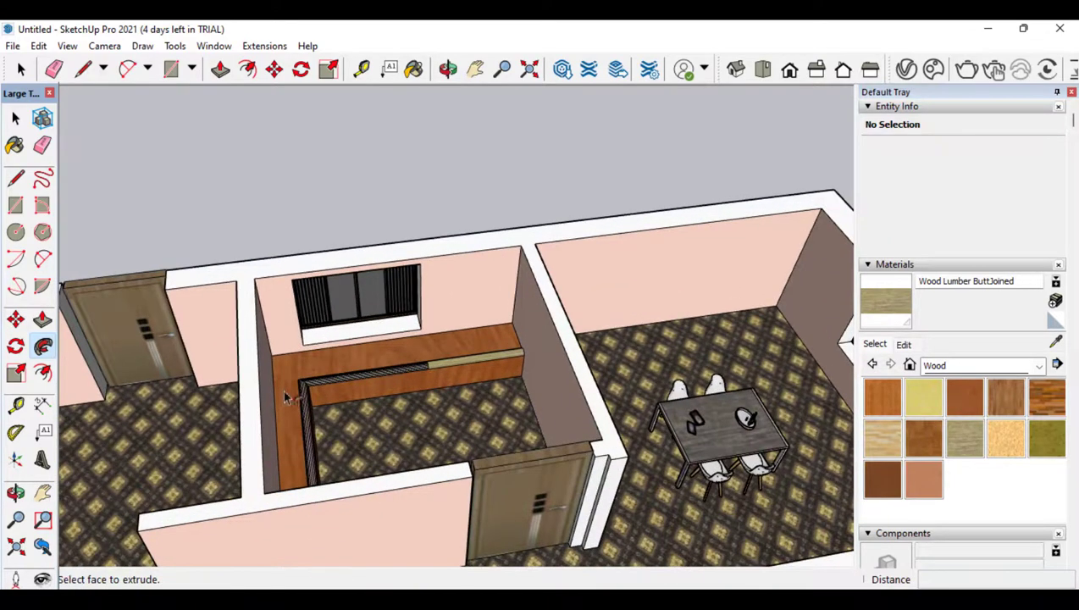
Draw a rectangle about 1' 13/16" by 3 5/16" on the countertop below the window
left_click(15, 495)
scroll(285, 320, "up", 5)
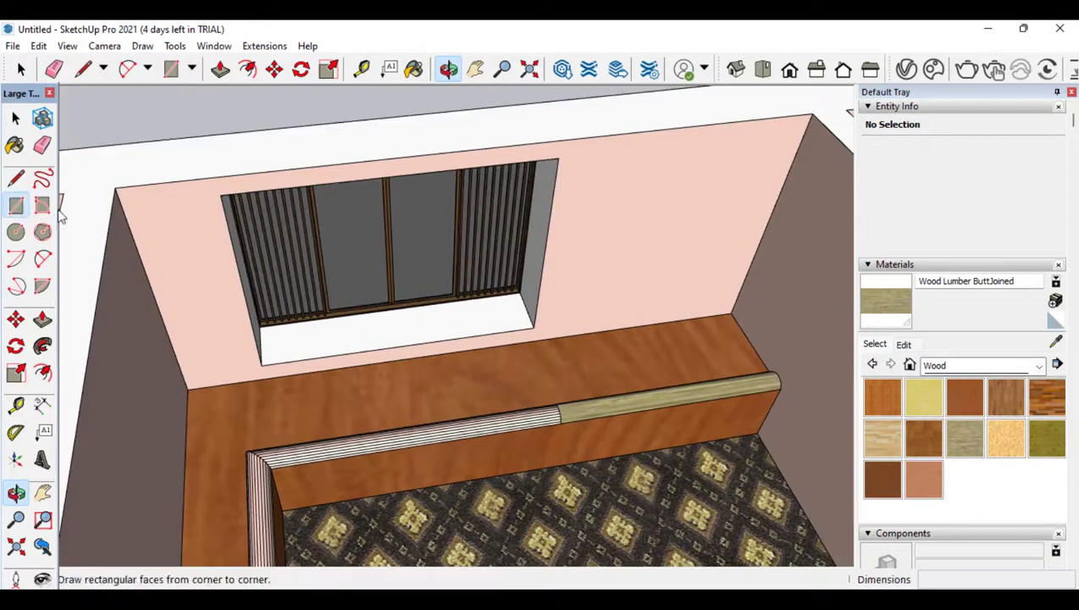
left_click(15, 206)
left_click(322, 395)
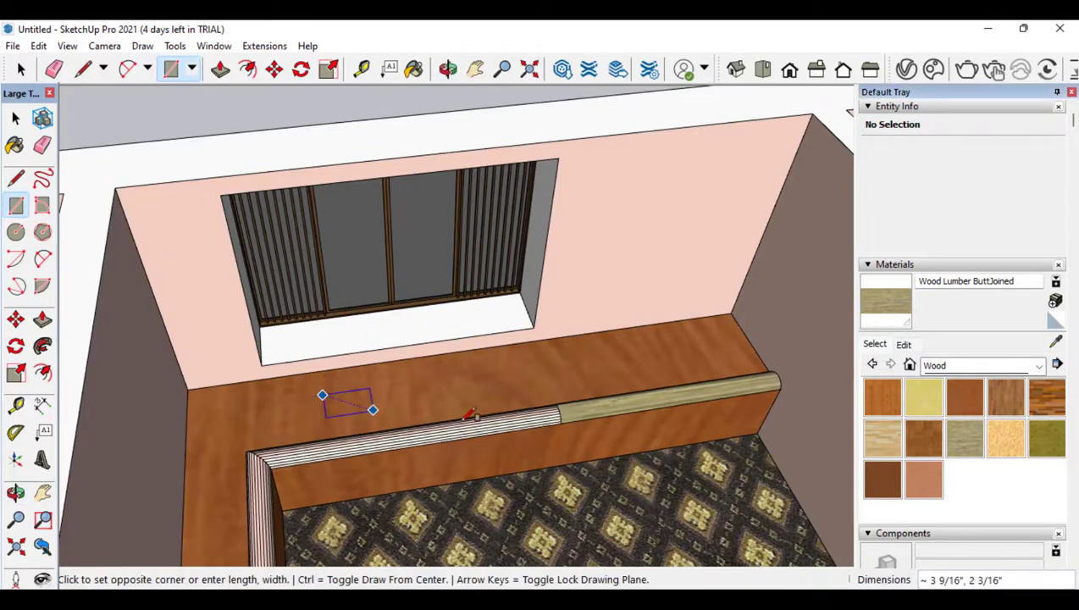
left_click(500, 402)
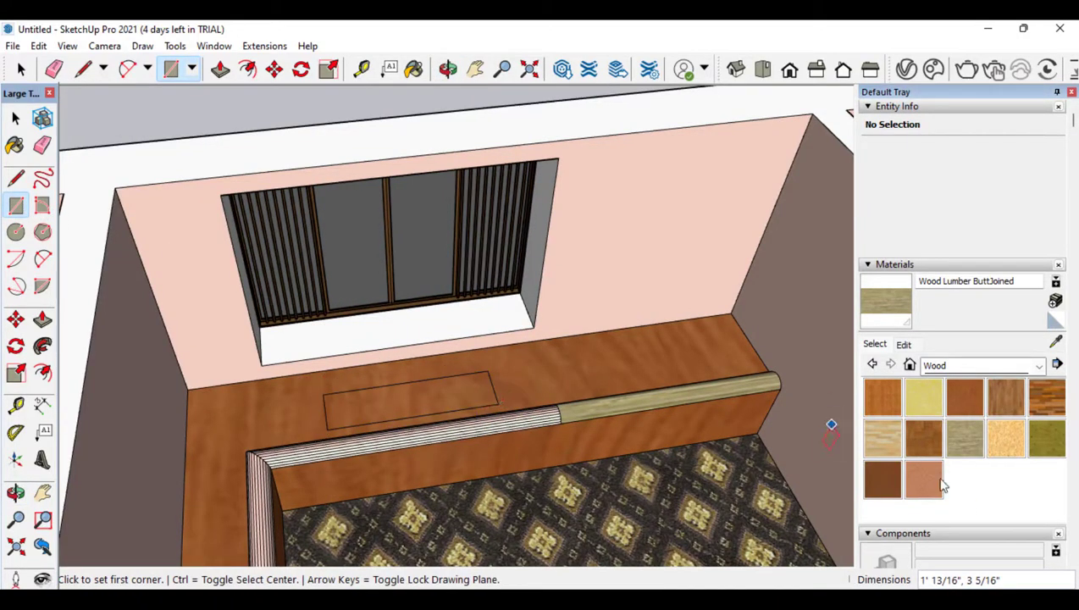
Paint the countertop rectangle with Water Sparkling from the Water materials
left_click(961, 369)
left_click(976, 550)
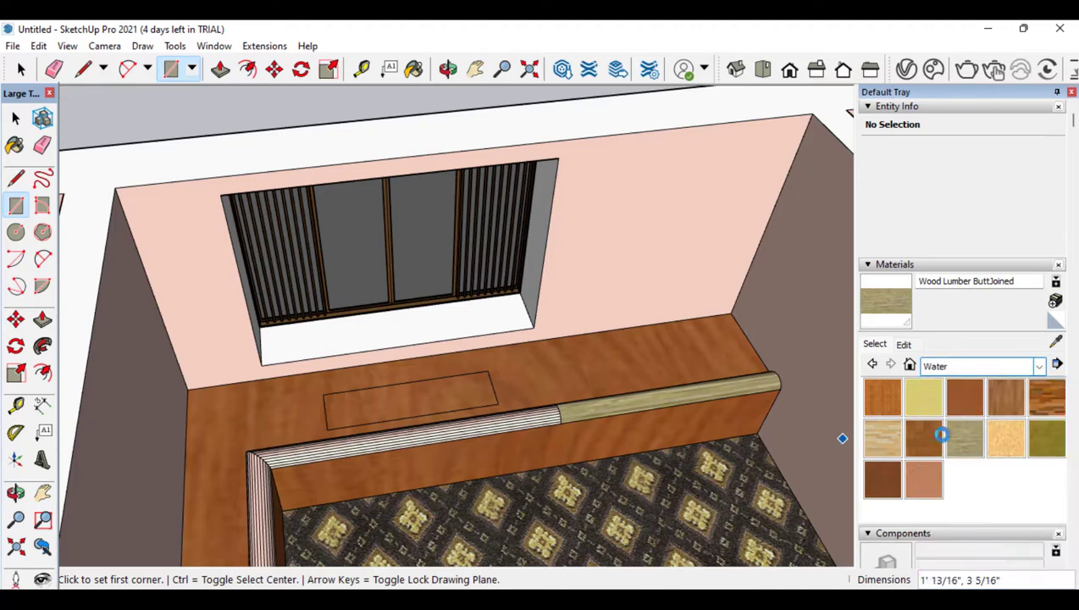
left_click(883, 438)
left_click(457, 386)
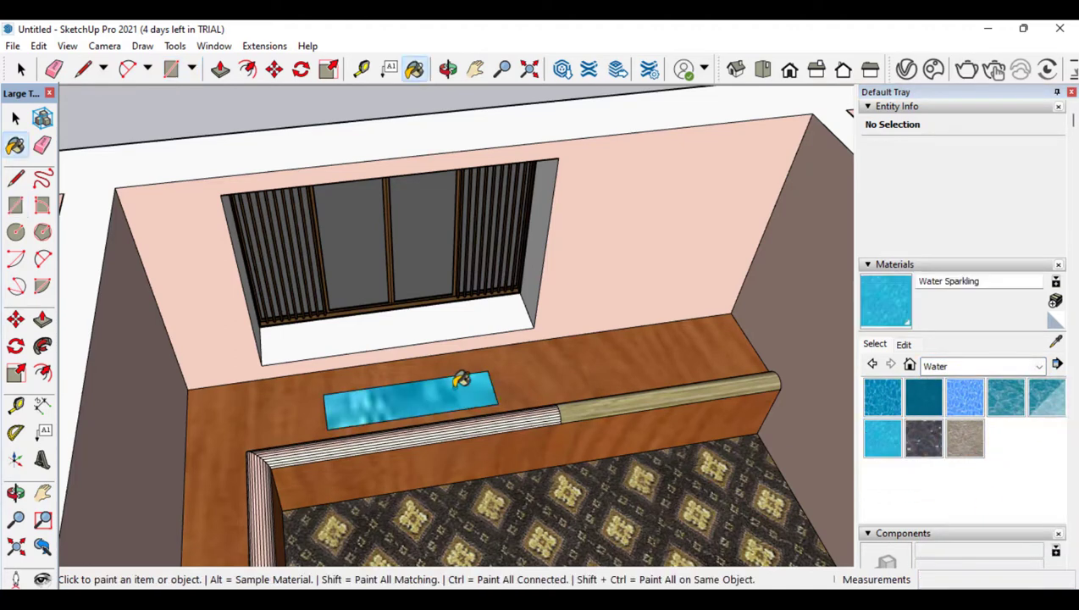
Try to recess the water rectangle about 11/16" into the countertop, then undo the recess
left_click(43, 321)
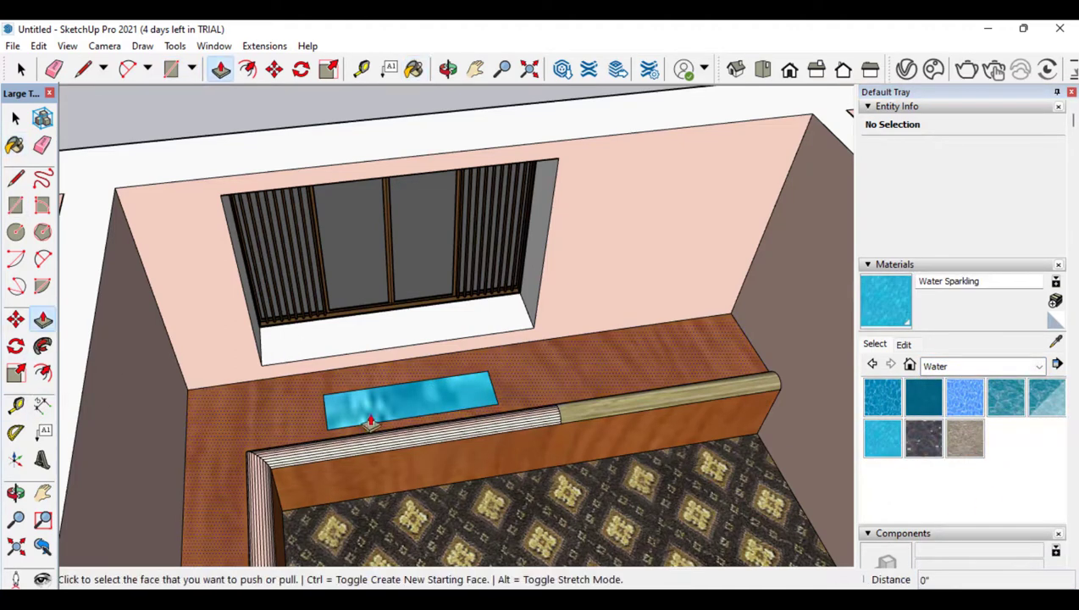
left_click(377, 409)
left_click(386, 424)
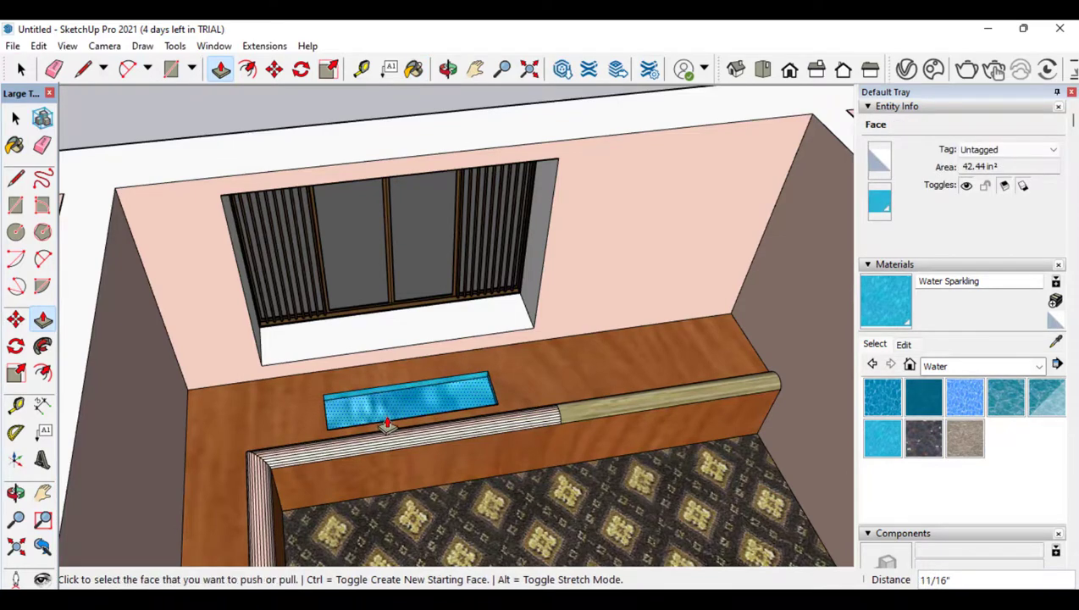
scroll(350, 411, "up", 4)
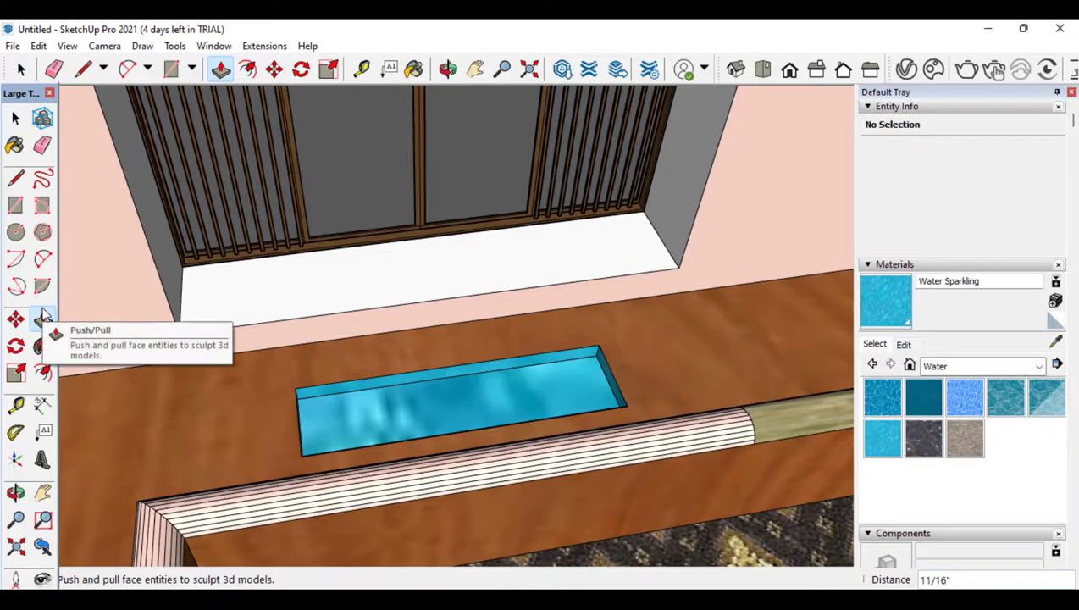
key("ctrl+z")
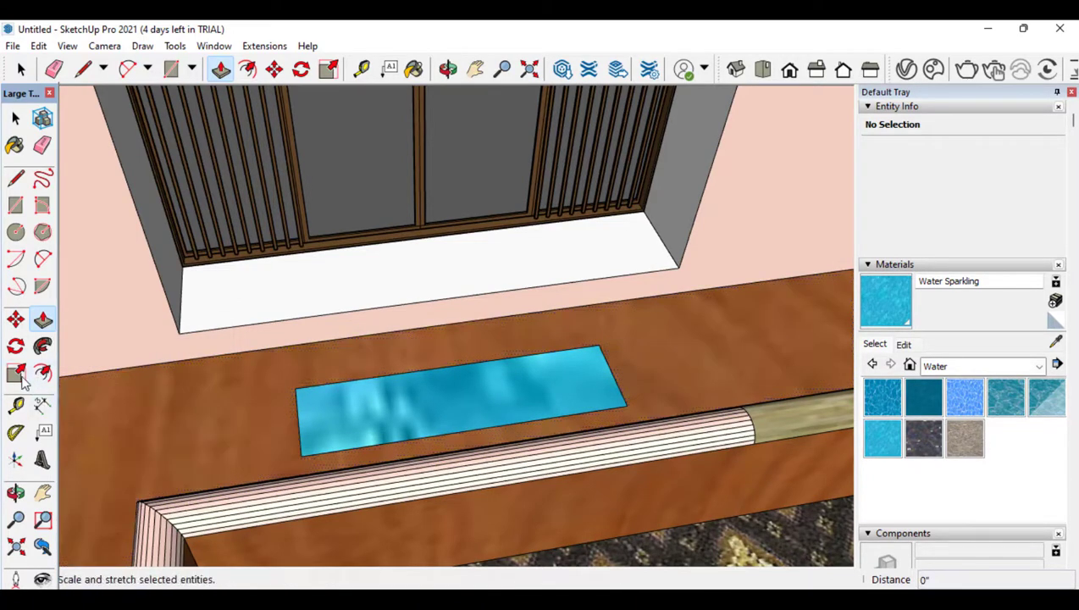
Offset the water rectangle's outline slightly outward to form a narrow rim around the basin
left_click(43, 374)
left_click(382, 375)
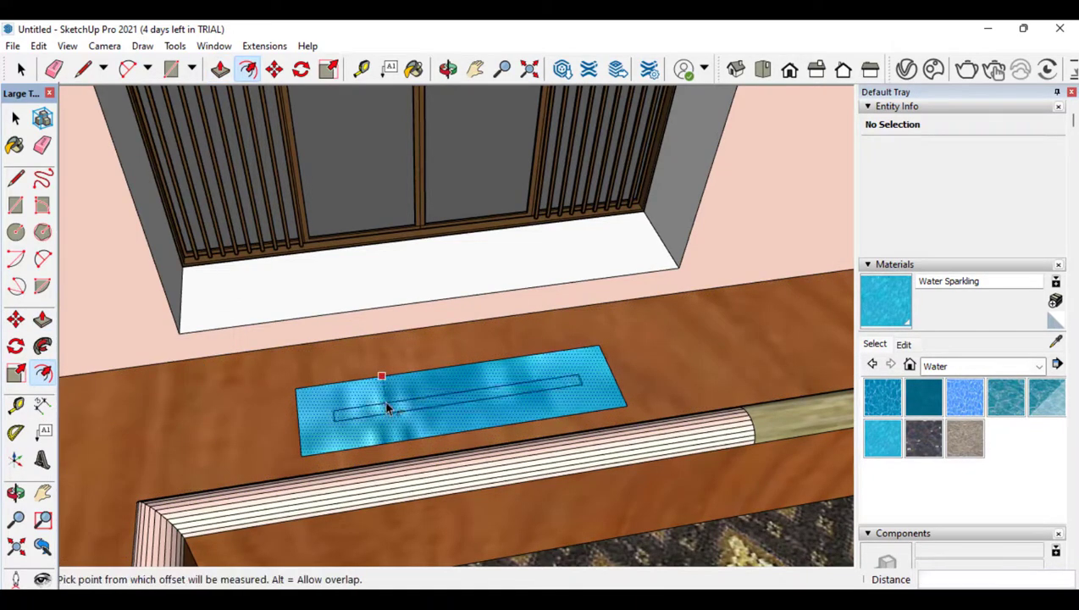
left_click(383, 369)
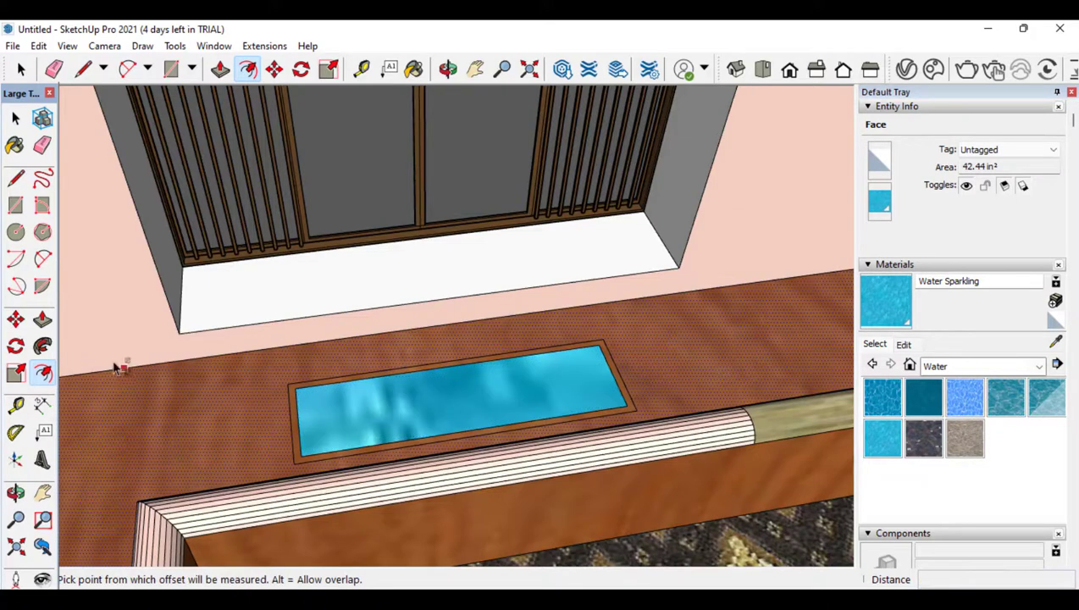
Push the water face about 7/16" down into the countertop to form a sunken basin
key("p")
left_click(330, 433)
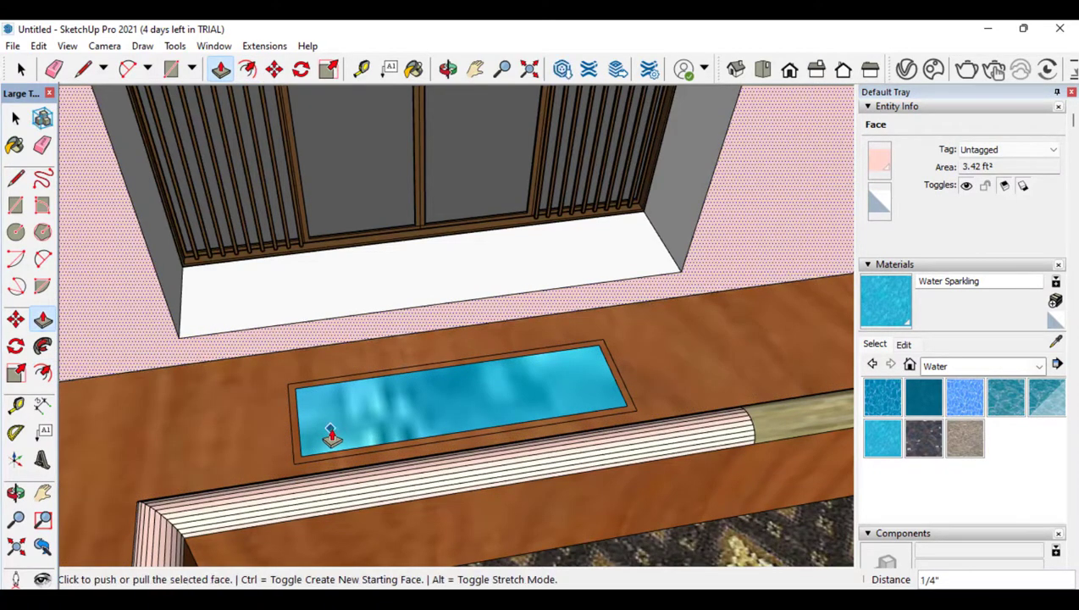
left_click(16, 119)
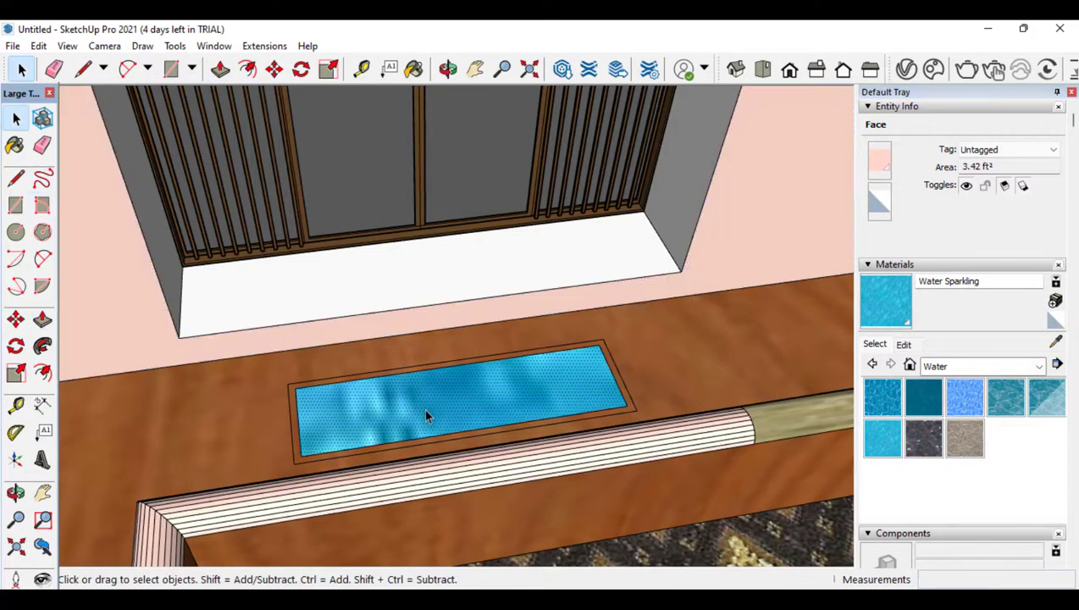
left_click(42, 319)
left_click(338, 423)
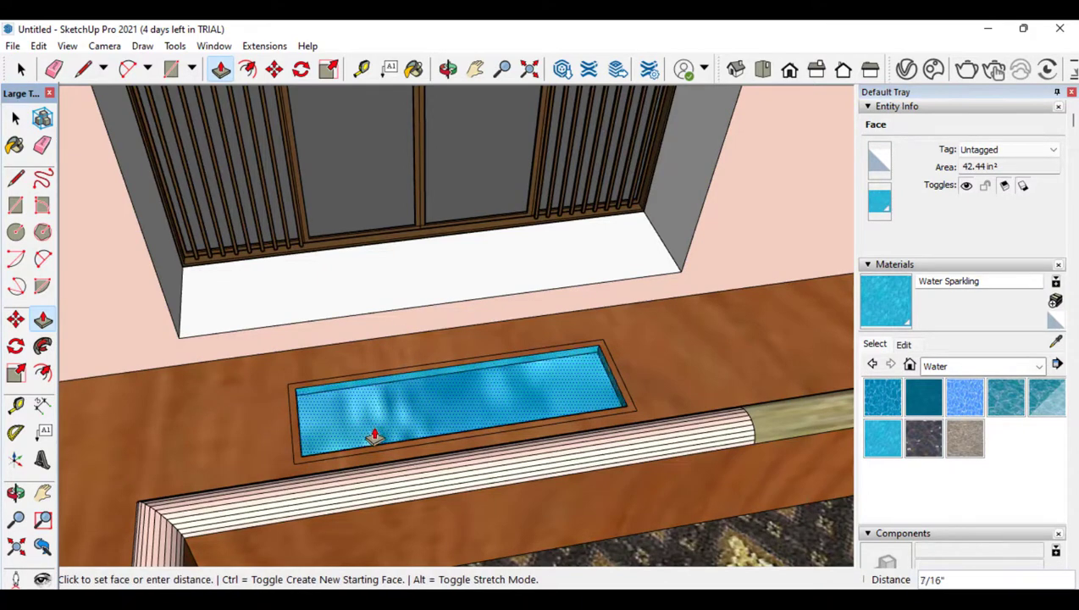
left_click(372, 432)
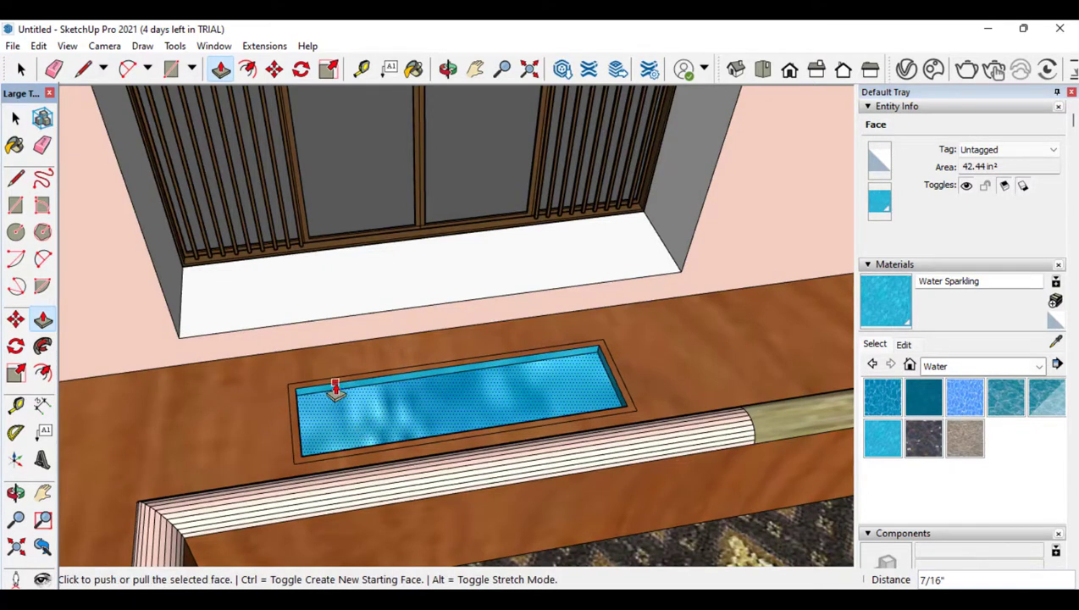
Paint the basin's rim with Polished Concrete New from the Asphalt and Concrete materials
left_click(15, 119)
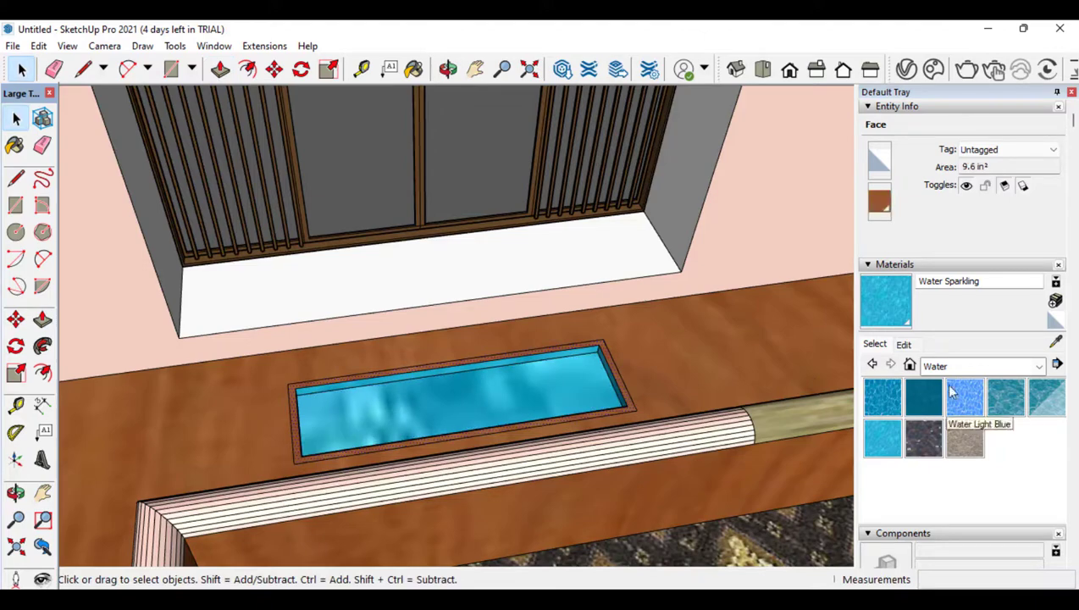
left_click(983, 366)
left_click(940, 381)
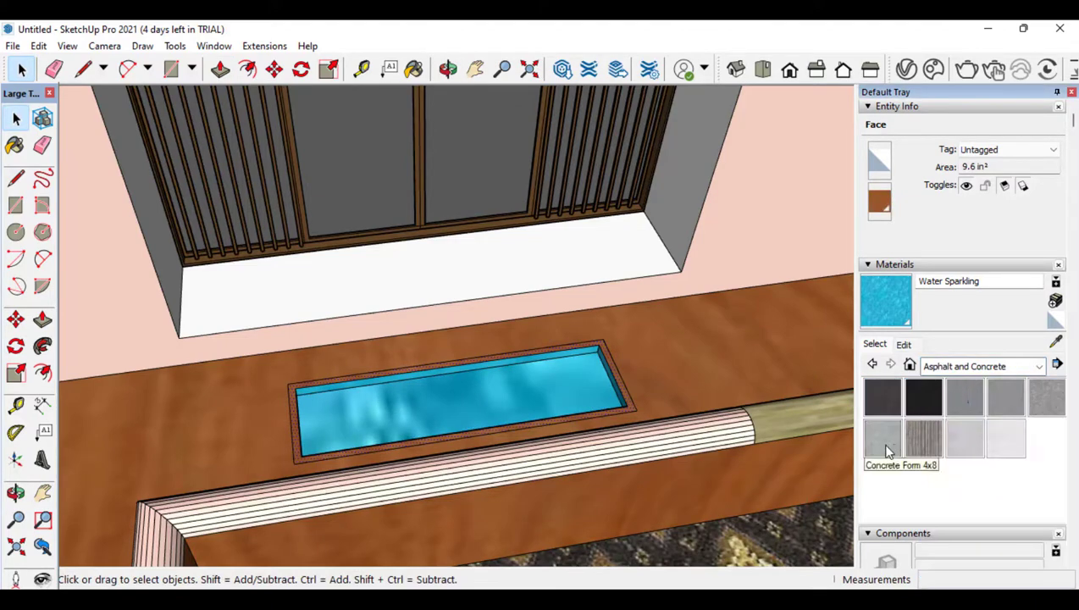
left_click(962, 441)
scroll(300, 388, "up", 5)
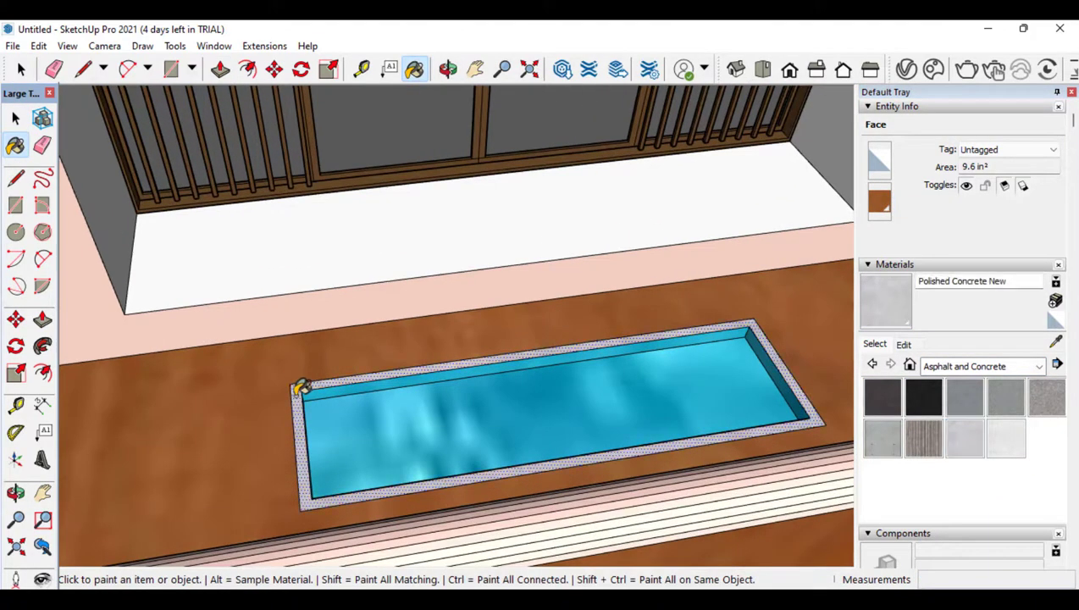
Bring the tall refrigerator model from the I Tools folder into the house scene
scroll(105, 453, "down", 5)
key("o")
scroll(892, 280, "down", 5)
left_click_drag(644, 322, 585, 311)
scroll(585, 311, "down", 5)
middle_click_drag(585, 311, 586, 337)
left_click_drag(585, 337, 464, 335)
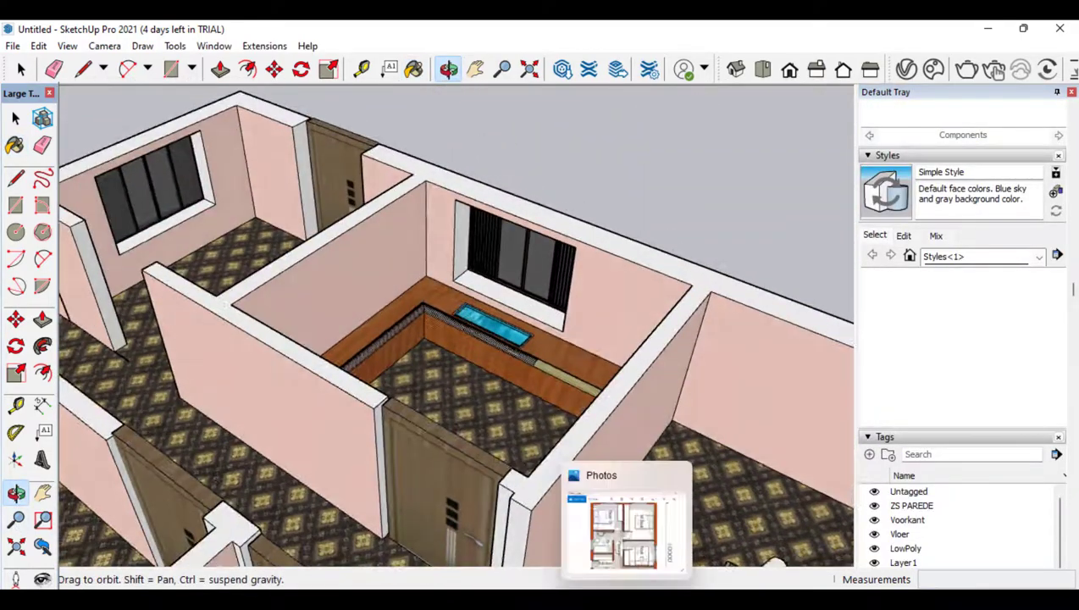
left_click(593, 600)
scroll(855, 442, "down", 1)
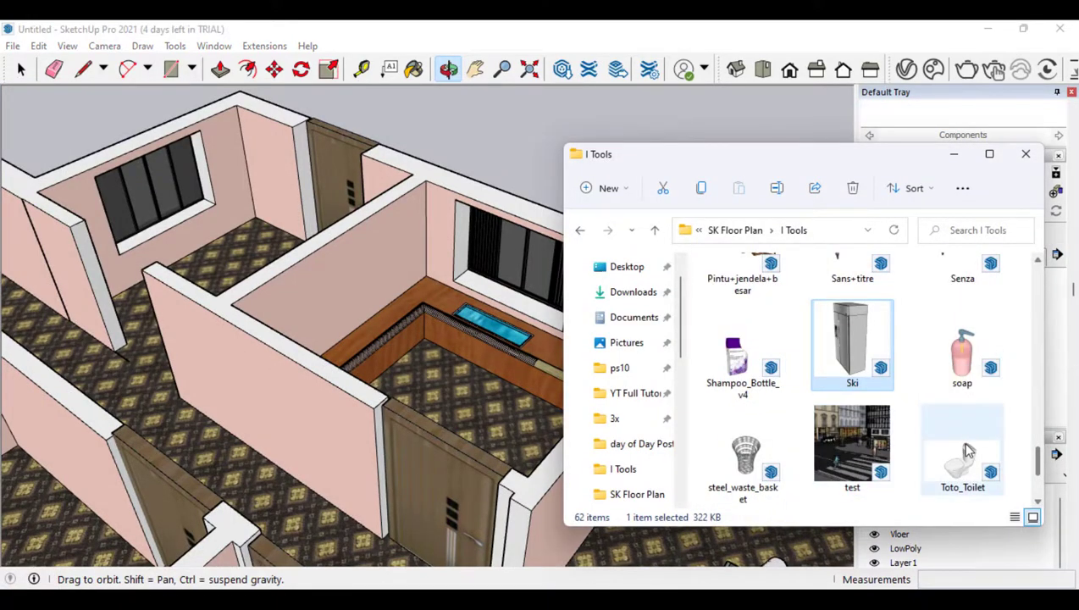
scroll(950, 446, "down", 2)
scroll(888, 402, "up", 1)
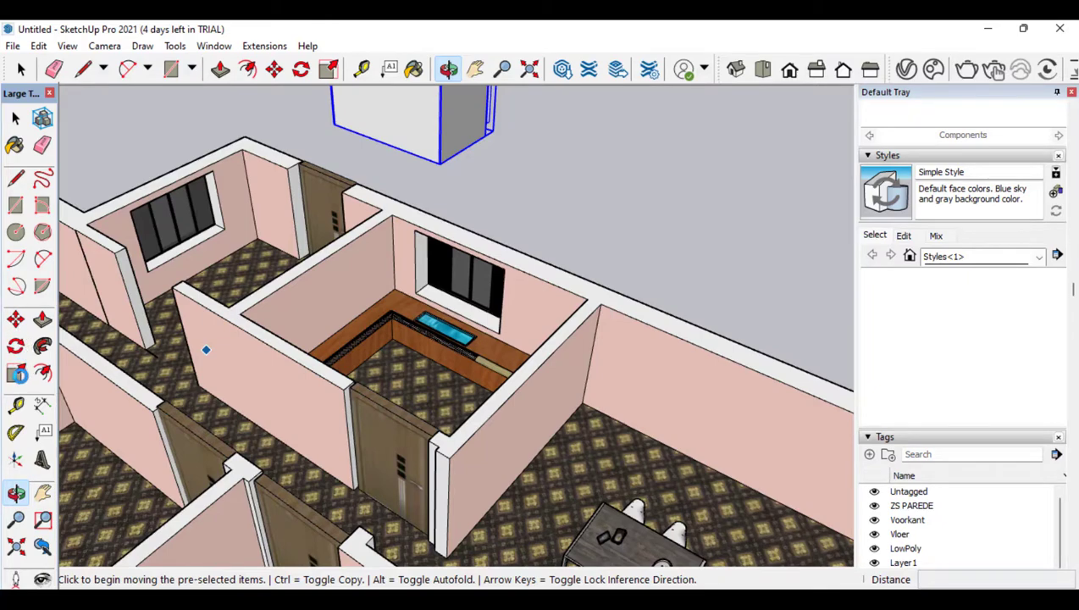
Scale the imported refrigerator down uniformly to suit the size of the house
scroll(212, 352, "down", 6)
key("s")
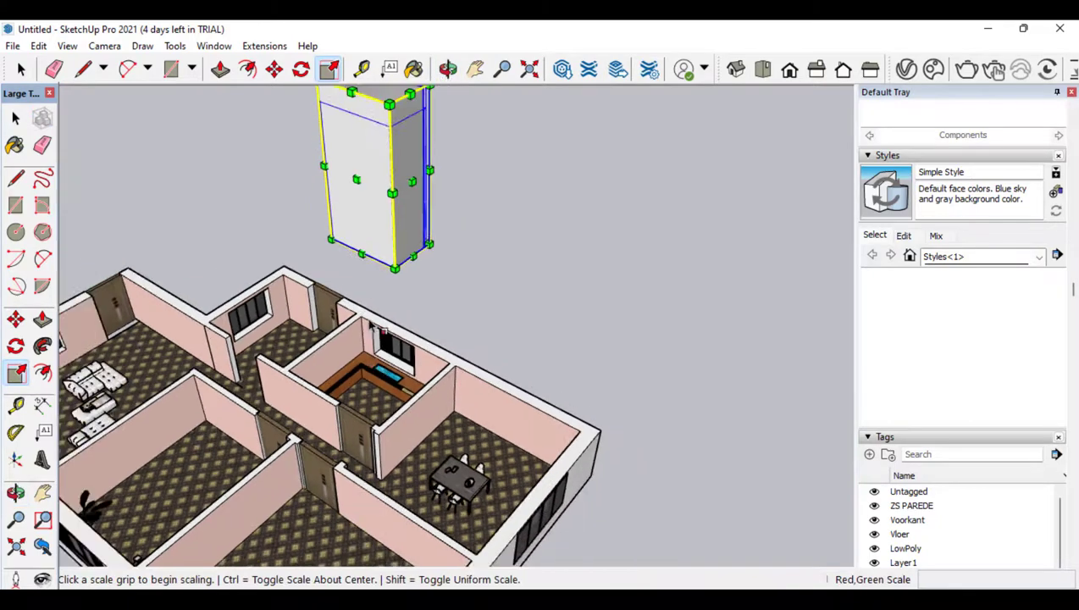
scroll(370, 326, "down", 1)
left_click_drag(418, 123, 359, 225)
scroll(351, 246, "up", 4)
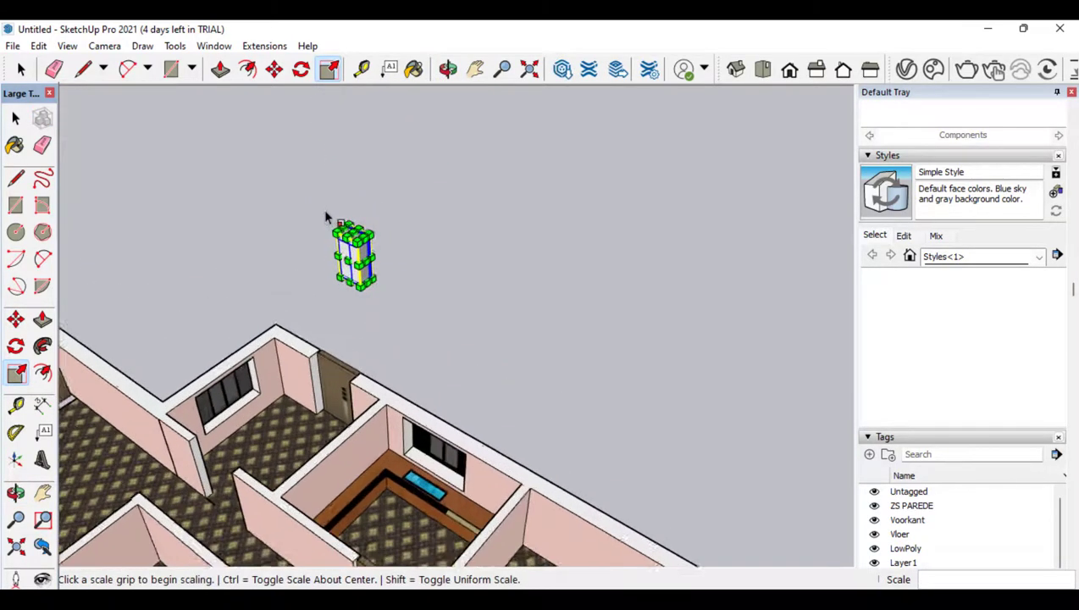
Move the refrigerator into the counter room, near the end of the counter by the side wall
left_click(16, 492)
left_click_drag(355, 352, 649, 430)
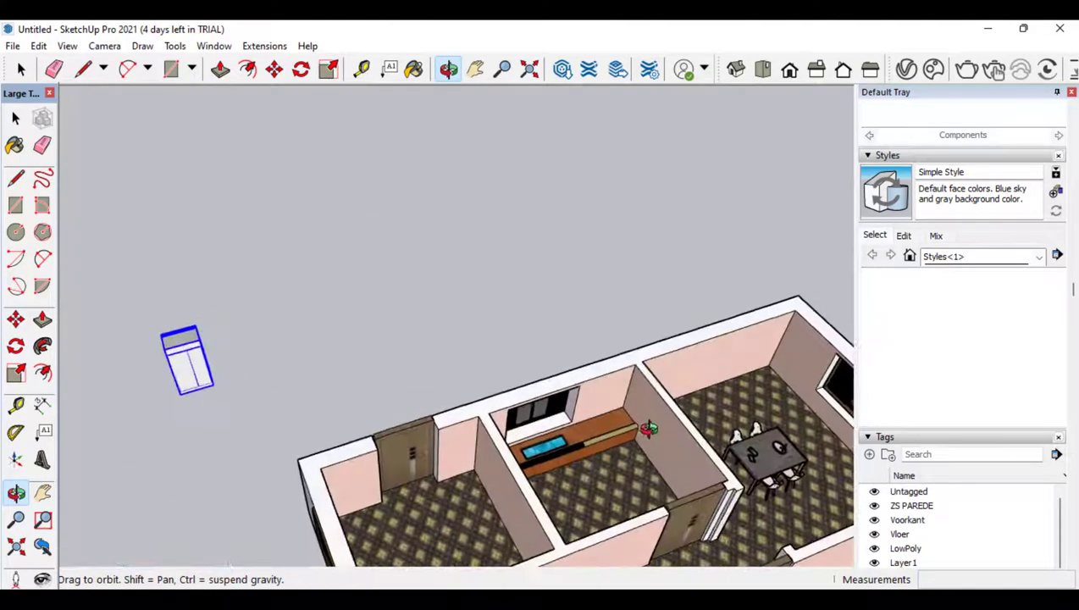
left_click(15, 328)
left_click(207, 385)
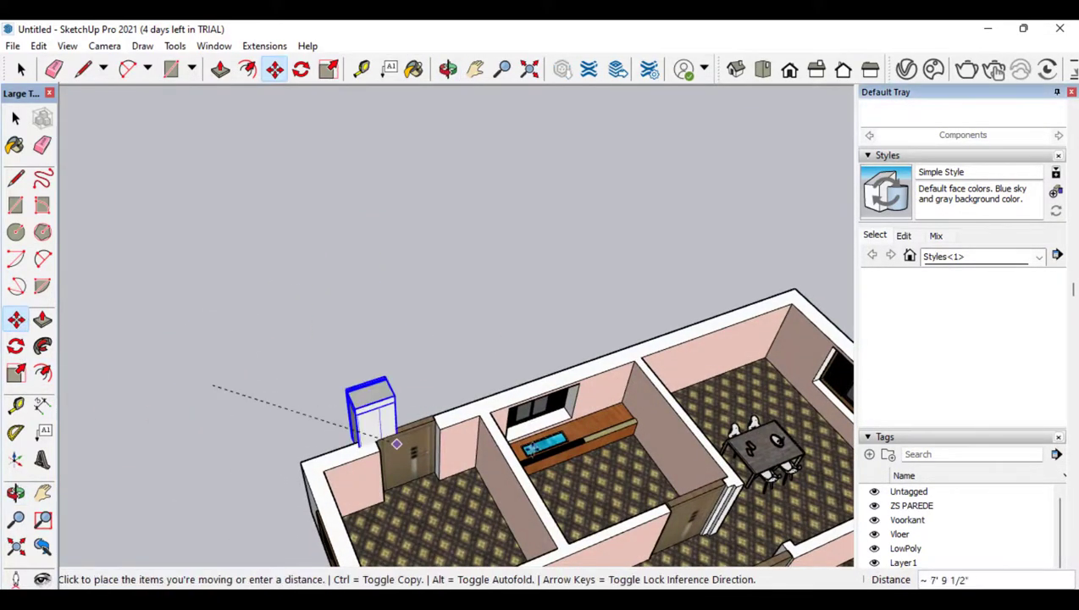
left_click(646, 455)
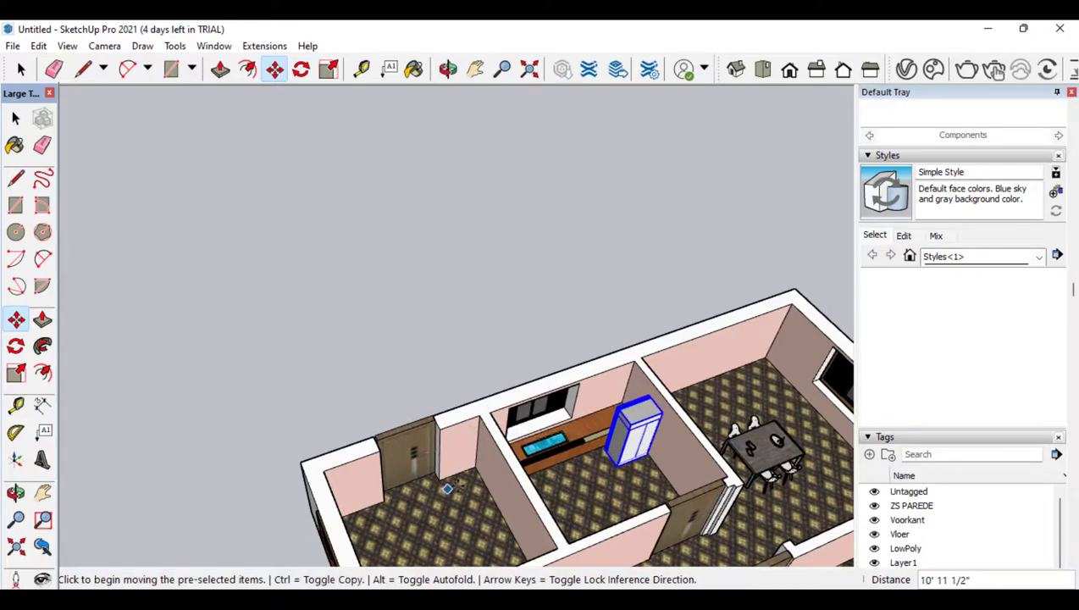
Scale the refrigerator uniformly to about 0.70 of its size
left_click(15, 492)
left_click_drag(597, 491, 631, 423)
scroll(631, 424, "up", 10)
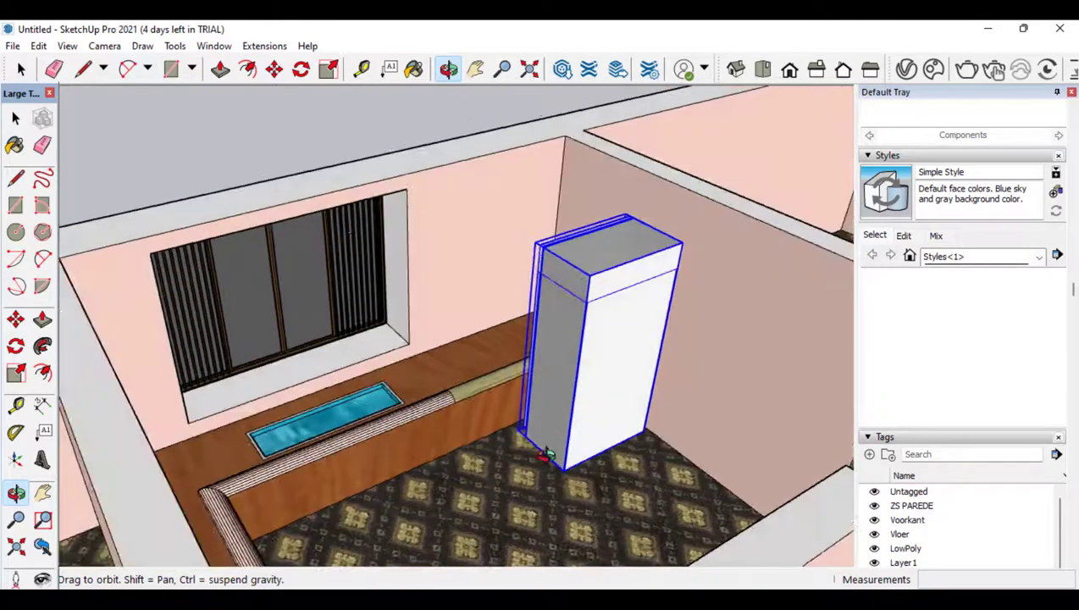
left_click_drag(547, 455, 484, 454)
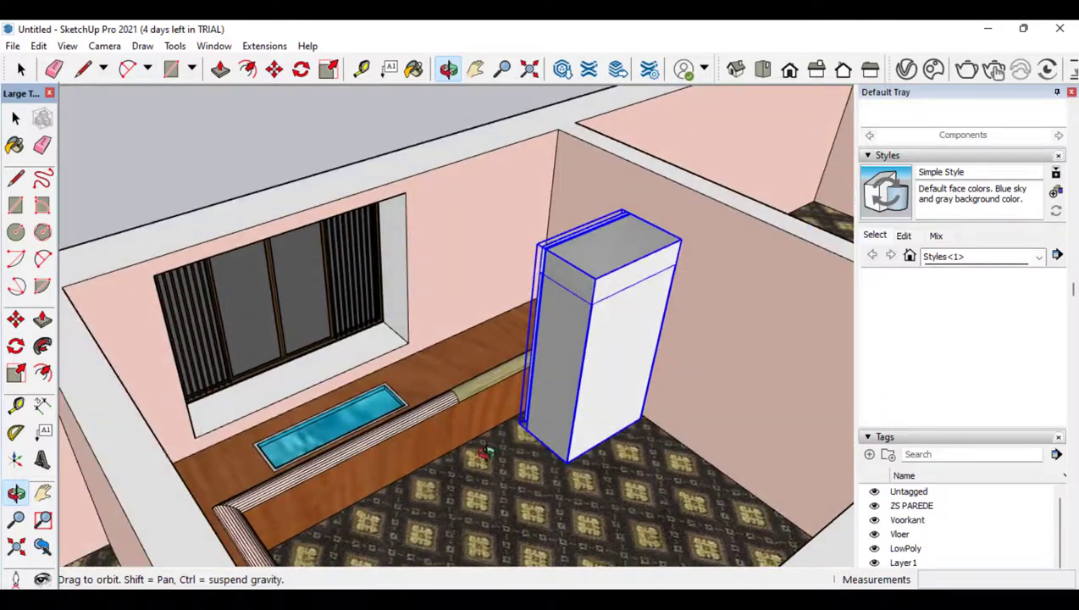
left_click(16, 373)
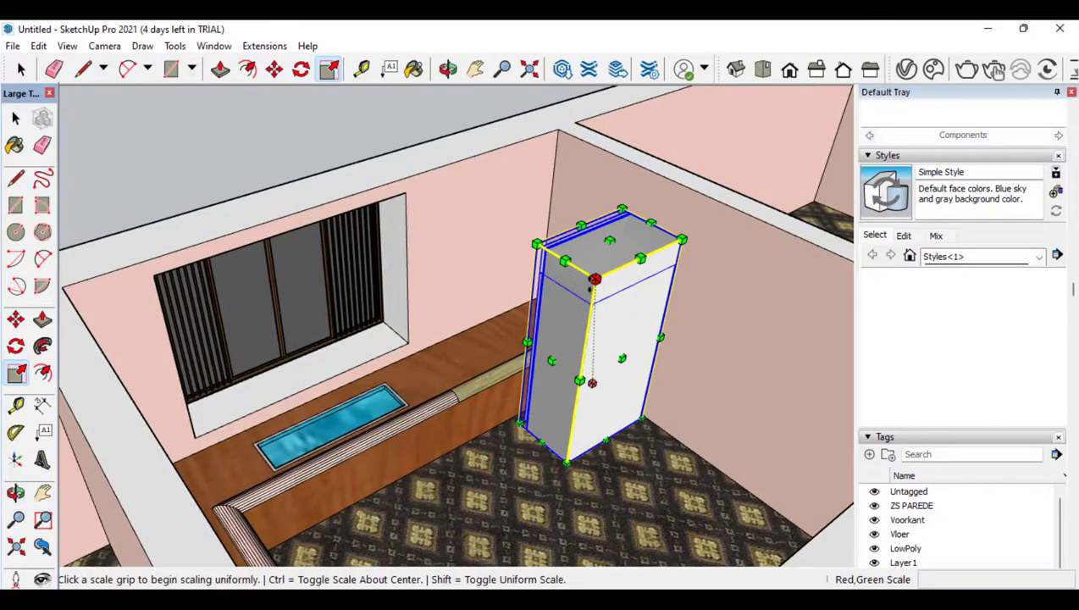
left_click(595, 281)
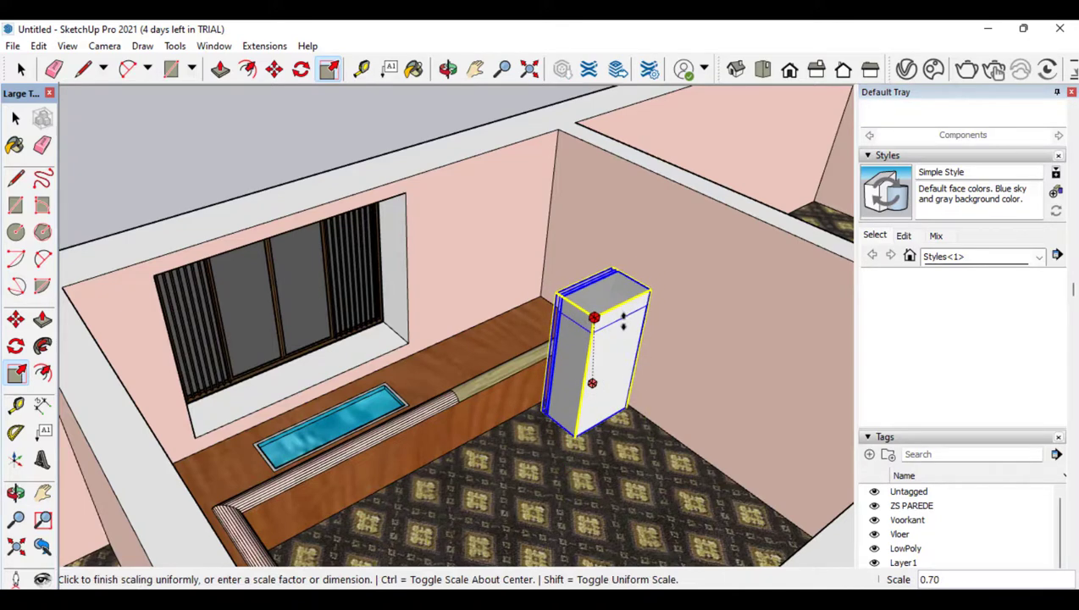
left_click(624, 323)
Move the refrigerator about 10 3/8" onto the countertop, into the corner beside the window
left_click(16, 347)
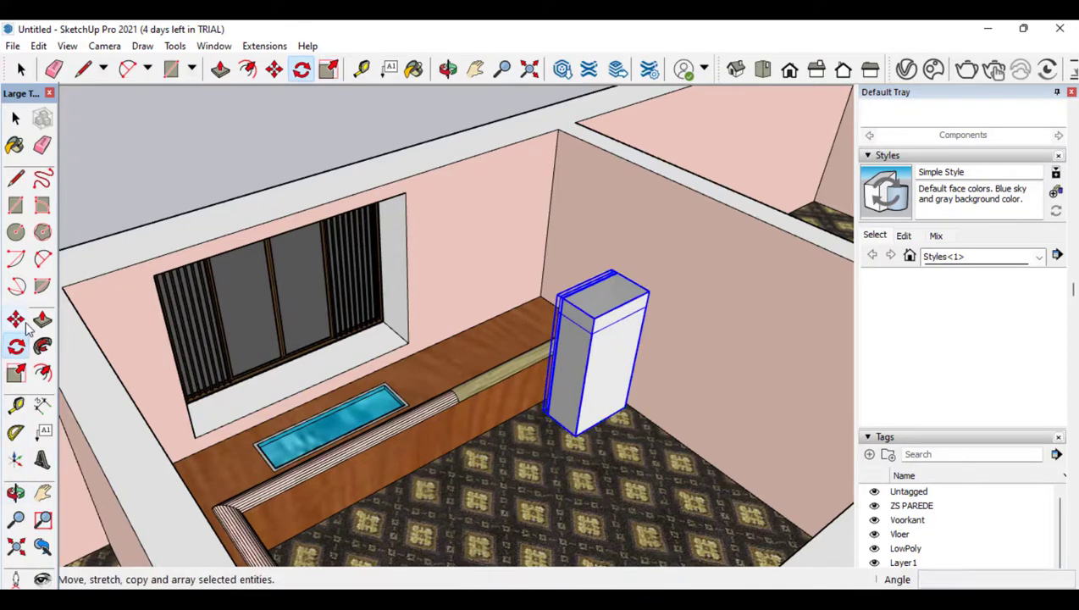
left_click(15, 319)
left_click(549, 413)
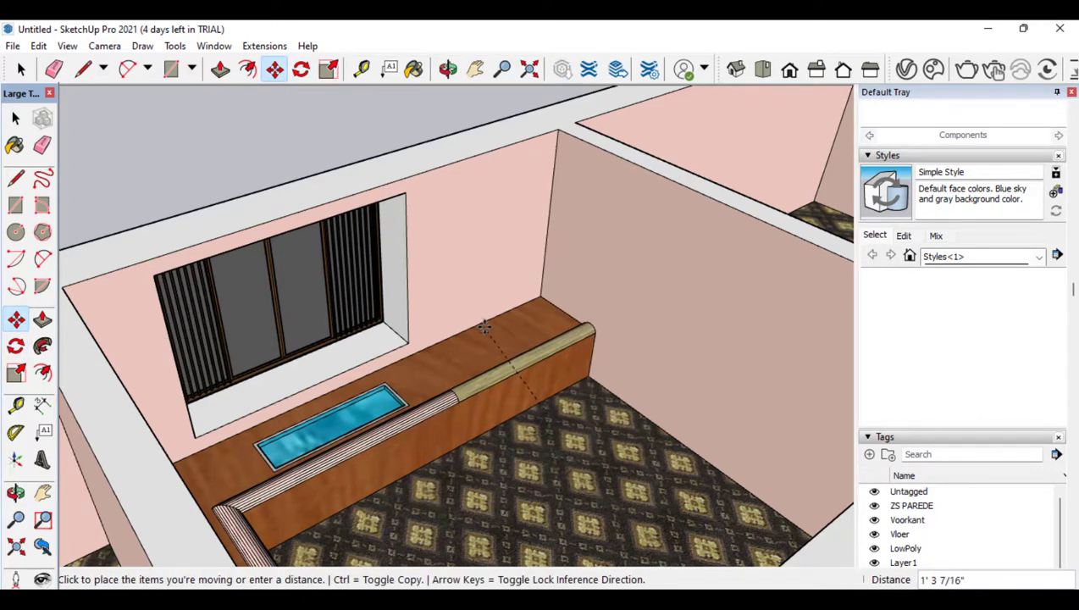
left_click(488, 331)
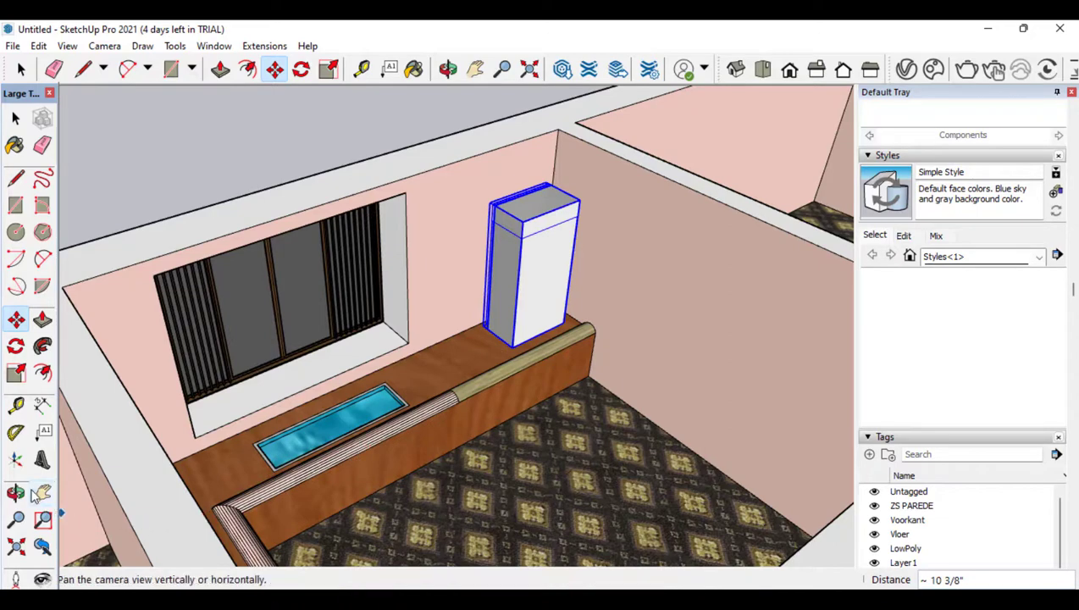
Insert the Groundcover_14'' plant model from the I Tools folder into the kitchen
left_click(448, 69)
left_click_drag(518, 378, 532, 373)
middle_click_drag(533, 374, 405, 374)
scroll(446, 368, "down", 5)
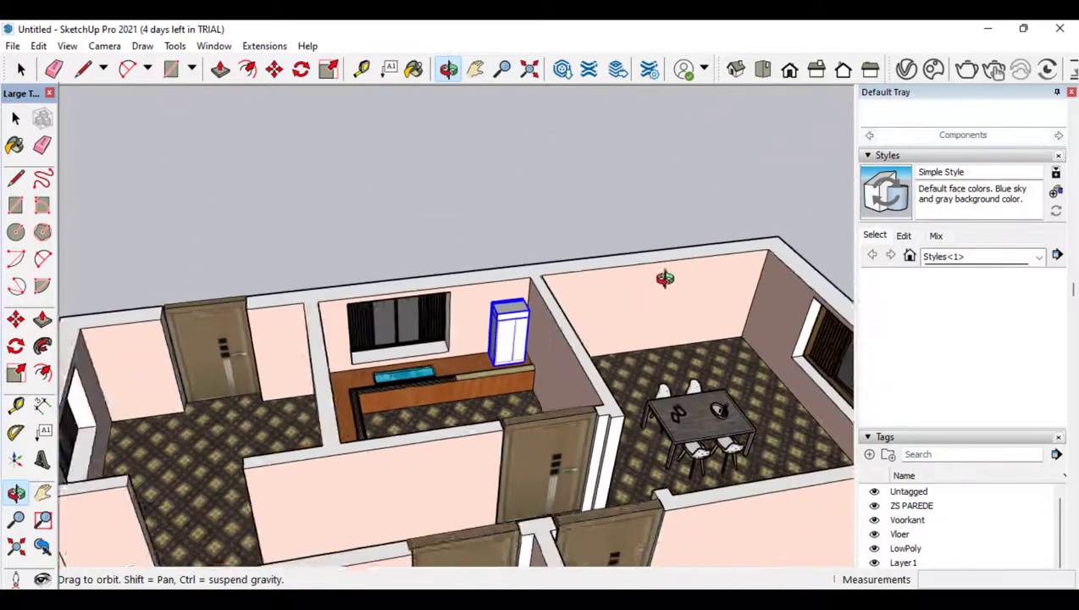
middle_click_drag(666, 277, 436, 366)
key("alt+Tab")
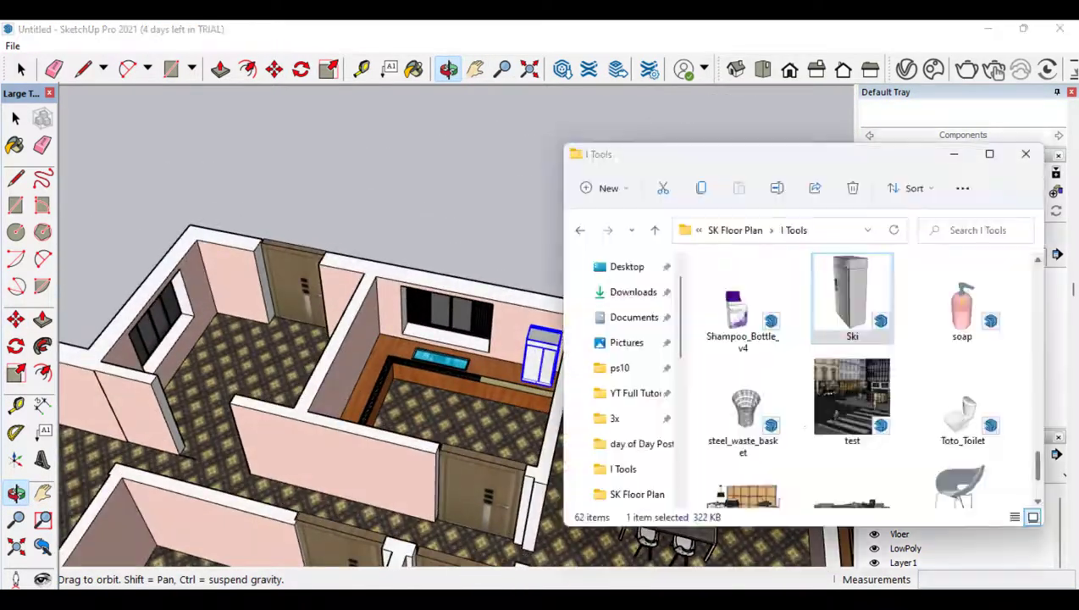
scroll(806, 419, "up", 1)
scroll(809, 424, "up", 2)
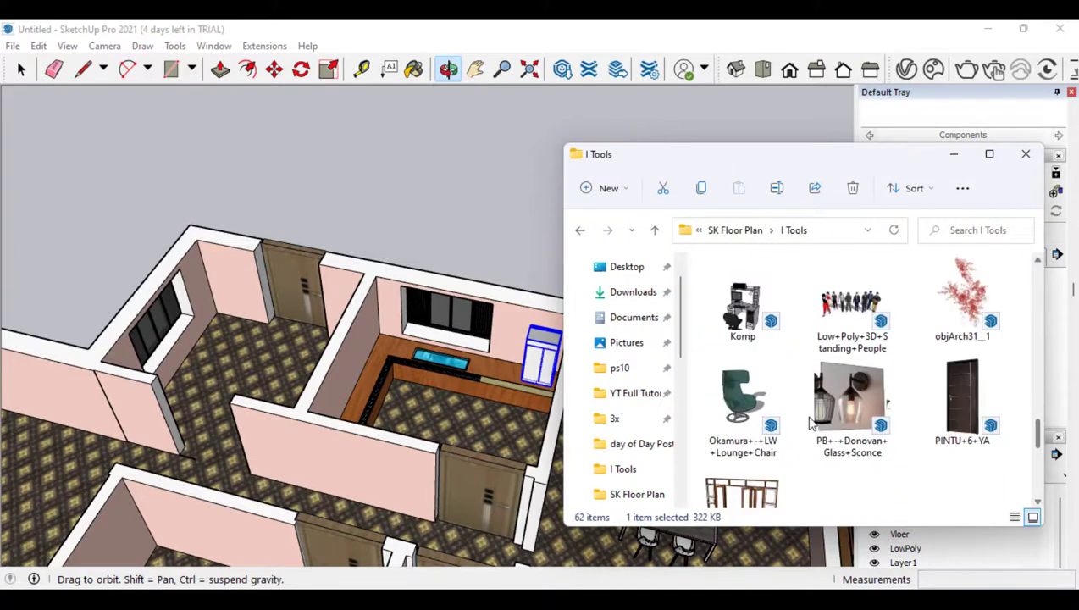
scroll(839, 419, "up", 3)
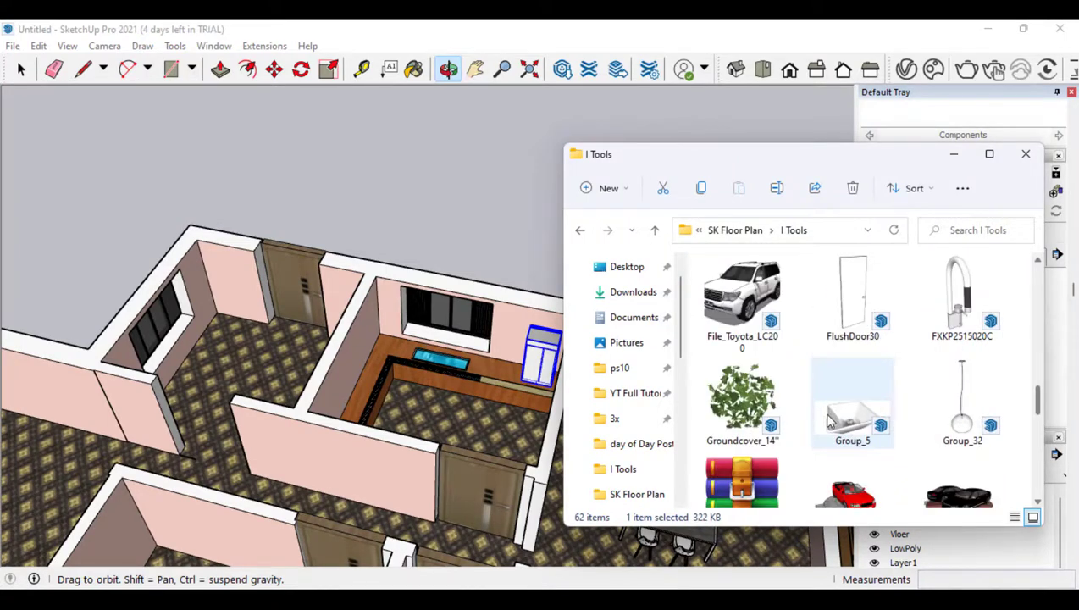
left_click_drag(376, 345, 381, 347)
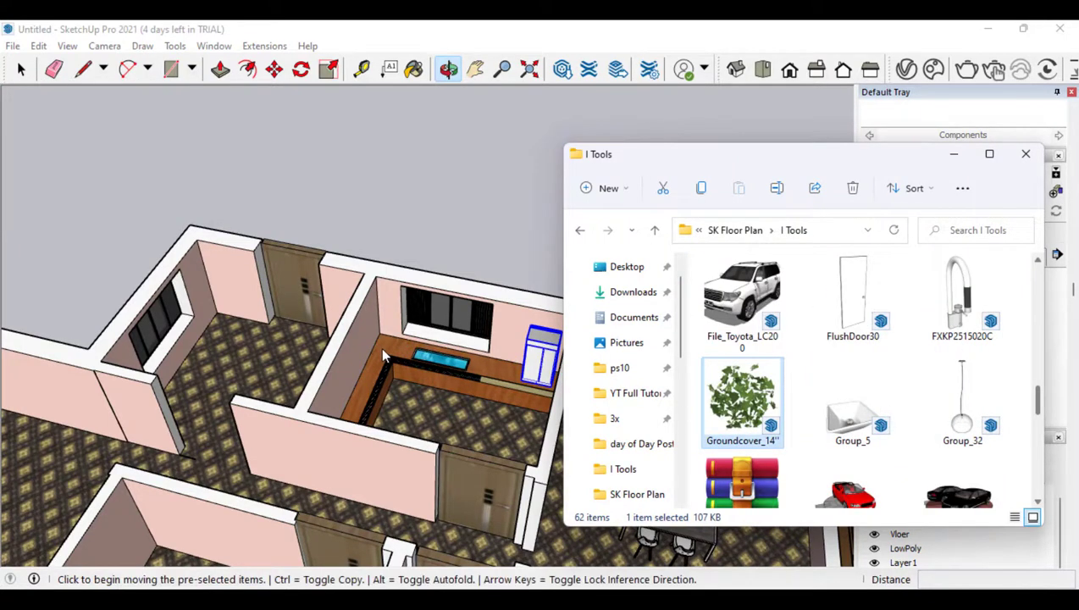
left_click(381, 347)
Scale the plant down uniformly to about 0.15, and reduce it again by a factor of about 0.83
scroll(381, 347, "up", 2)
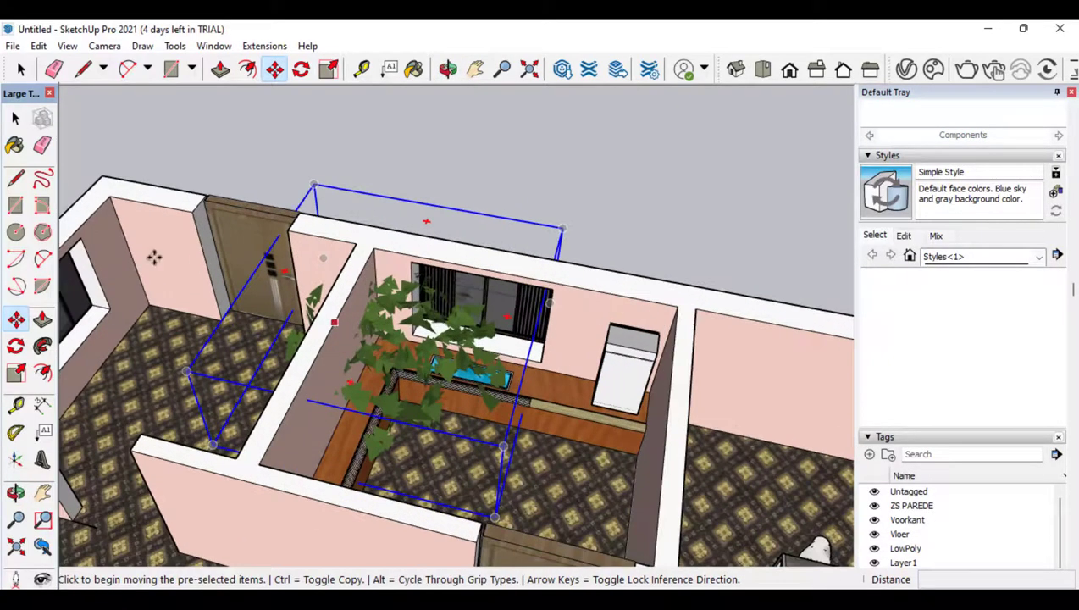
left_click(15, 375)
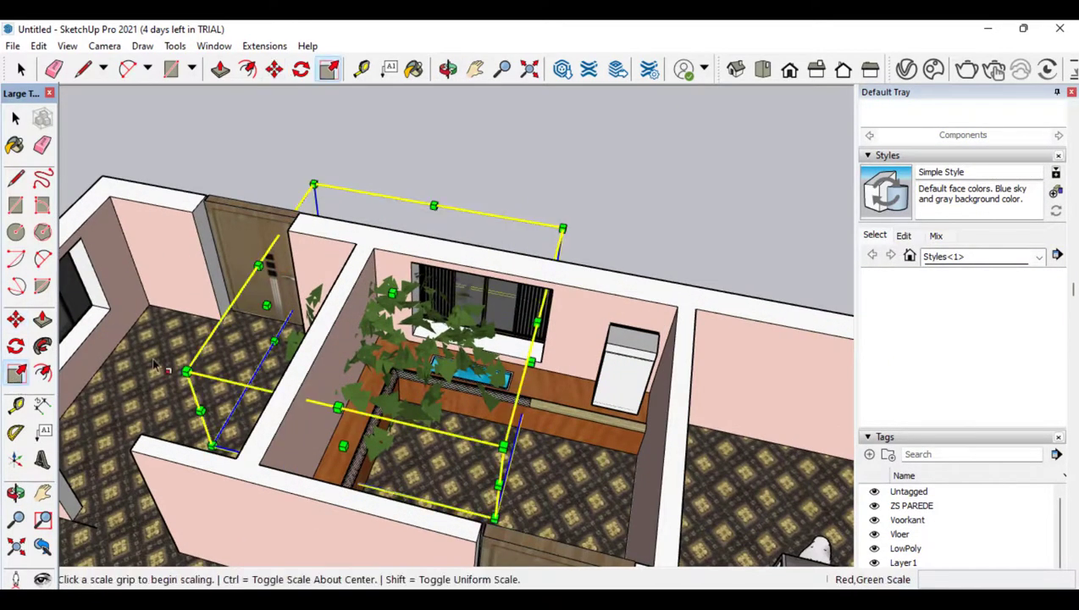
left_click(312, 183)
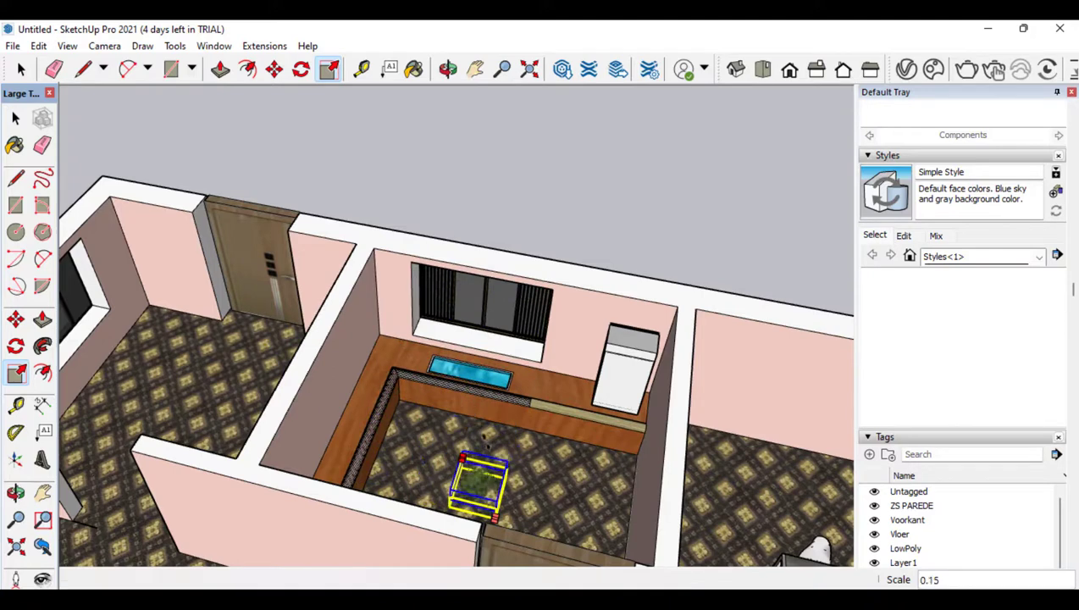
left_click(269, 500)
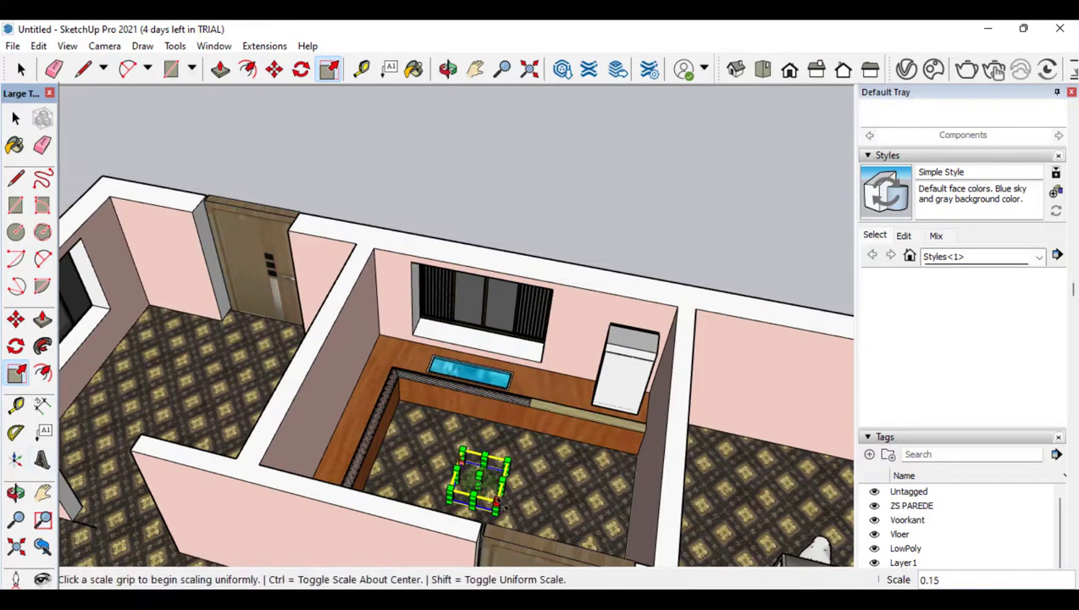
left_click(498, 504)
left_click(493, 498)
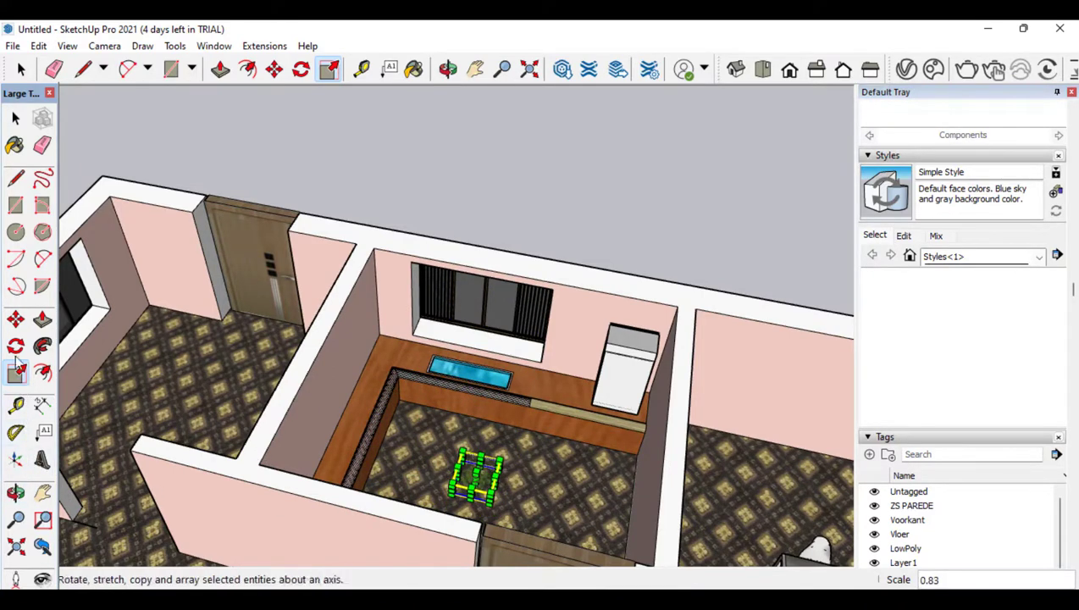
Try to move the small plant from the floor to the kitchen counter's corner
key("m")
left_click(480, 483)
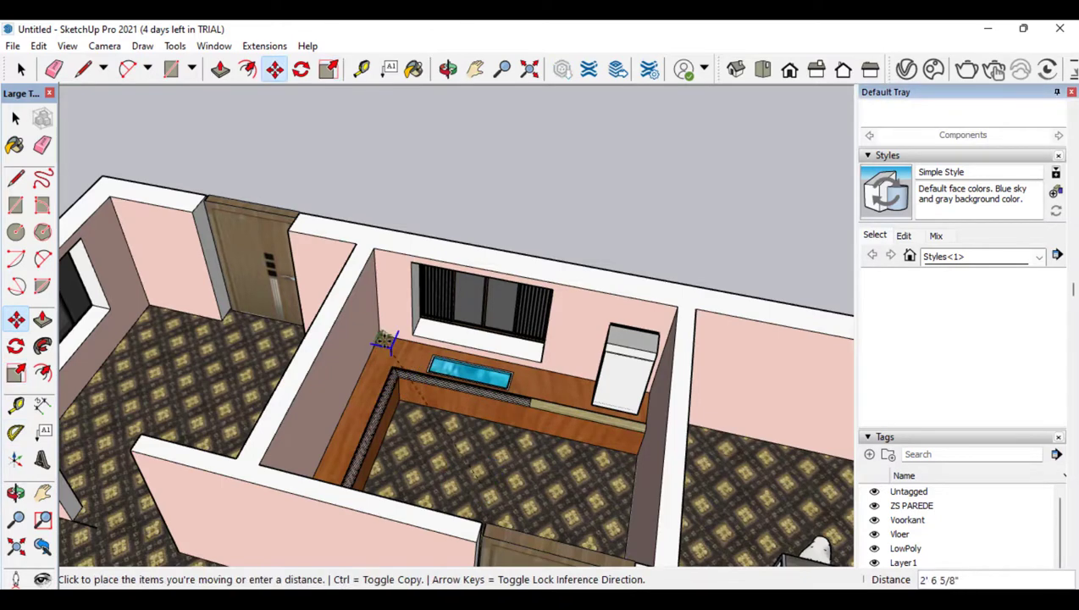
left_click(393, 352)
scroll(398, 360, "up", 6)
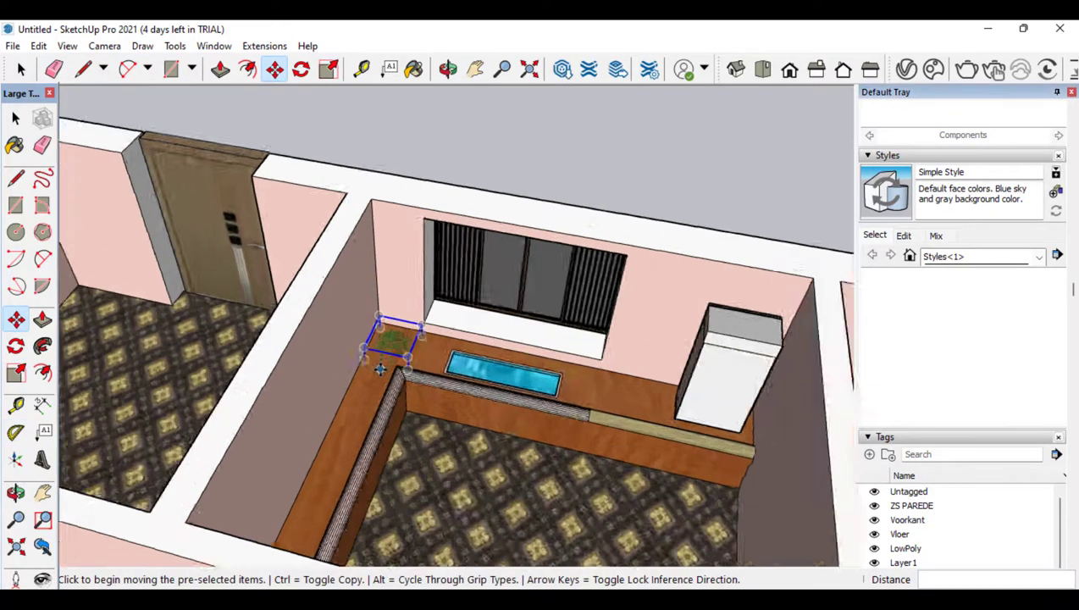
key("ctrl+z")
Move the plant onto the wooden countertop, fitting it into the wall corner beside the window
scroll(373, 241, "down", 6)
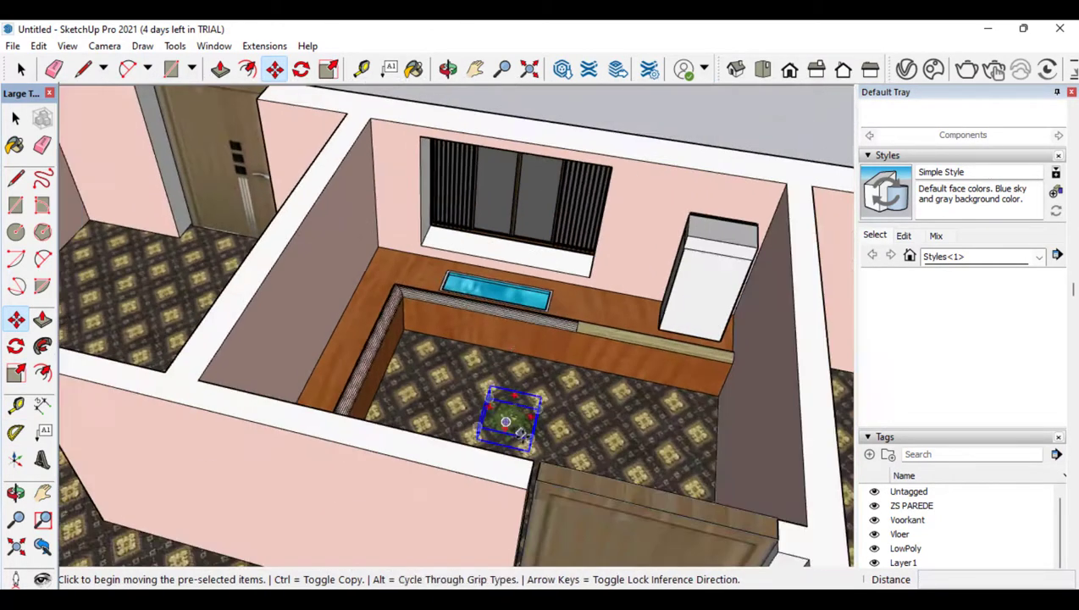
scroll(515, 444, "up", 4)
left_click(458, 353)
scroll(475, 389, "down", 5)
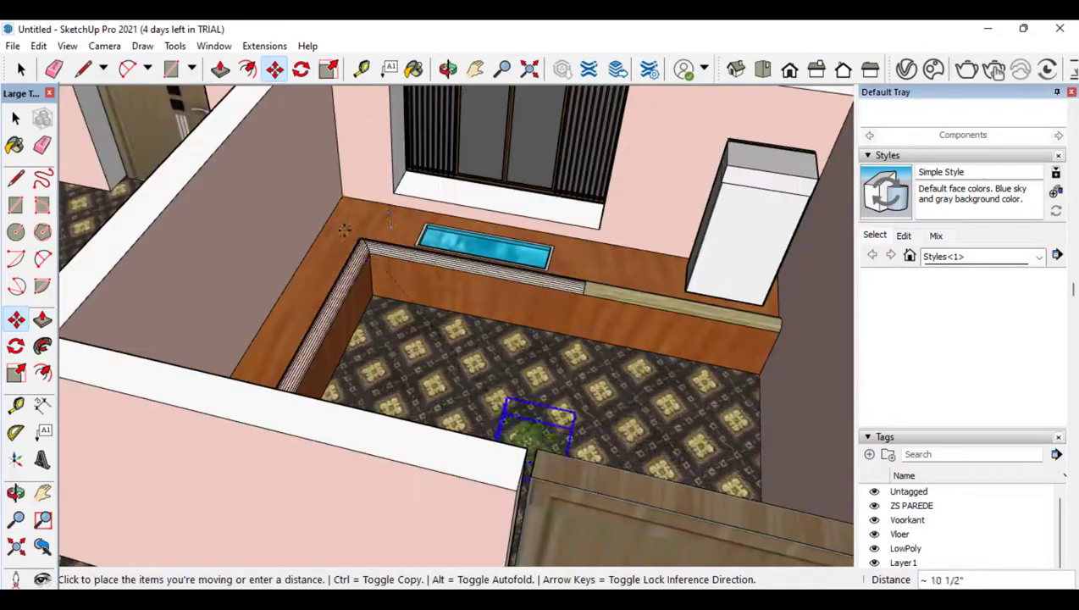
scroll(339, 197, "up", 3)
left_click(339, 216)
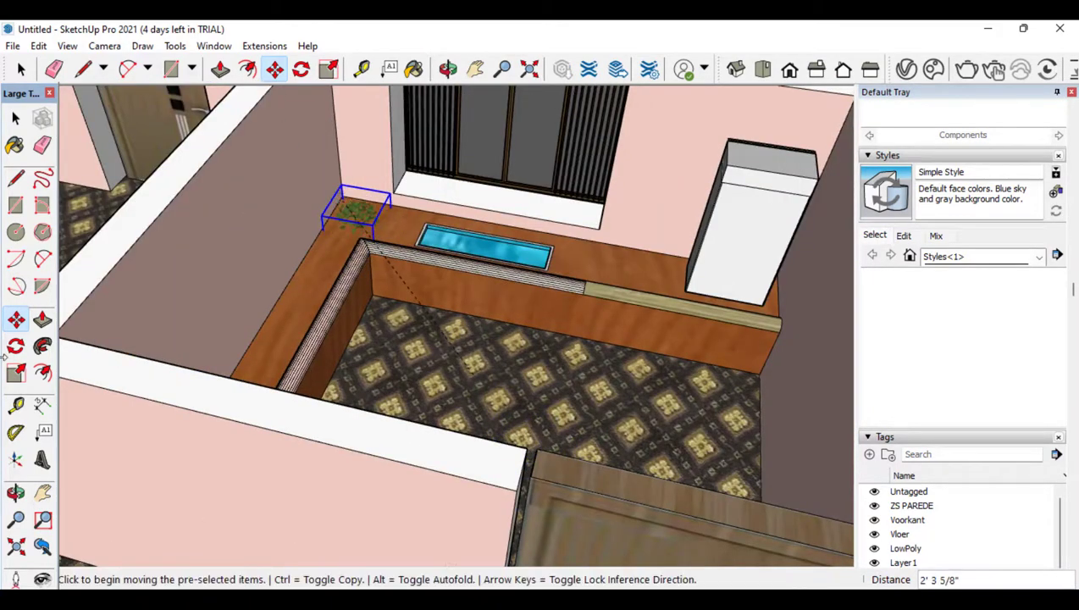
left_click(378, 233)
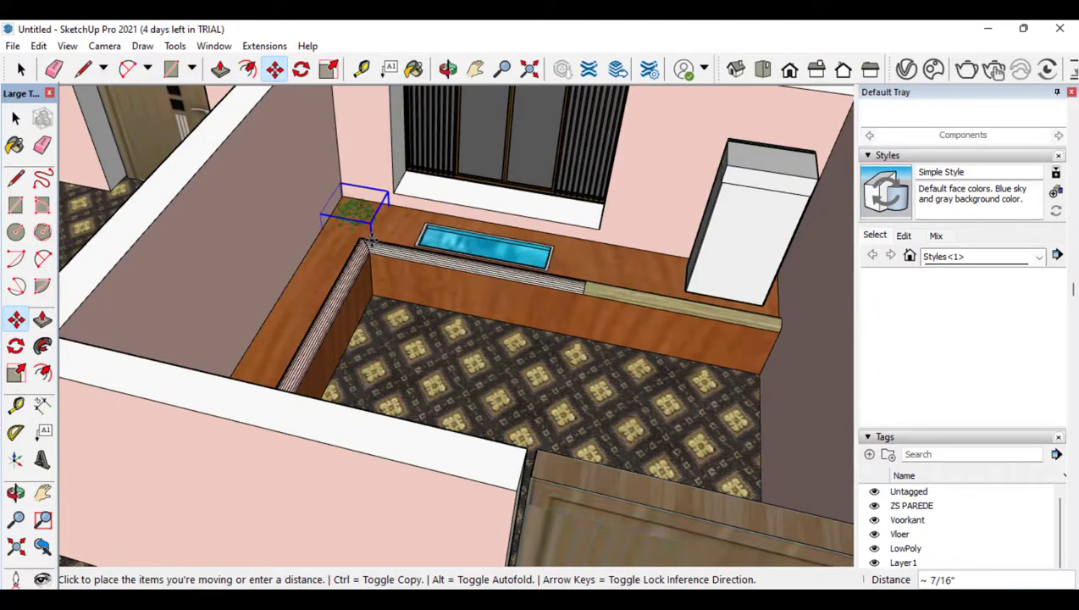
left_click(370, 243)
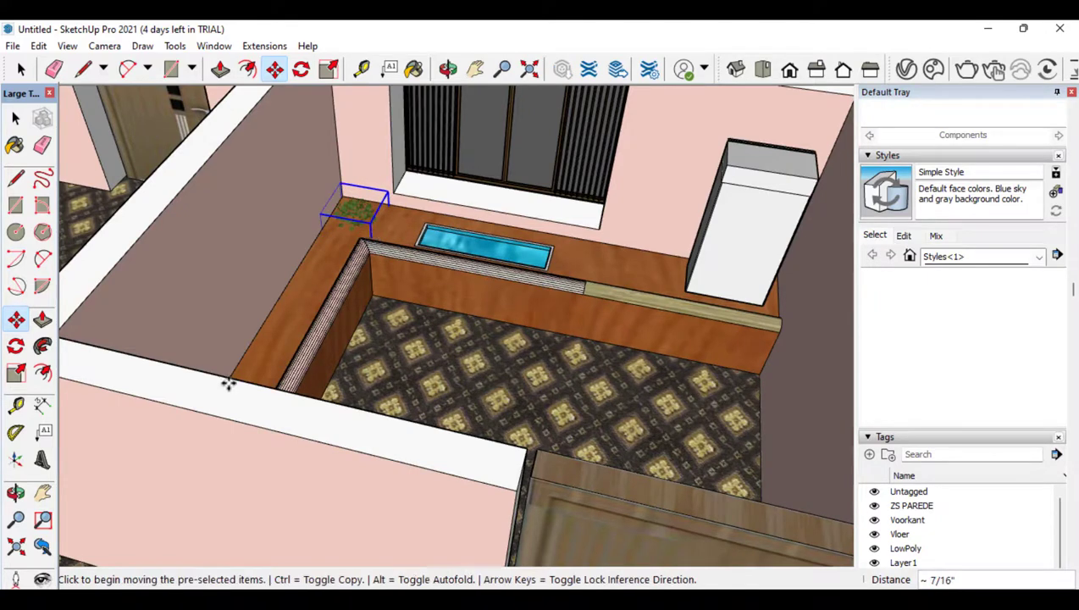
left_click(342, 194)
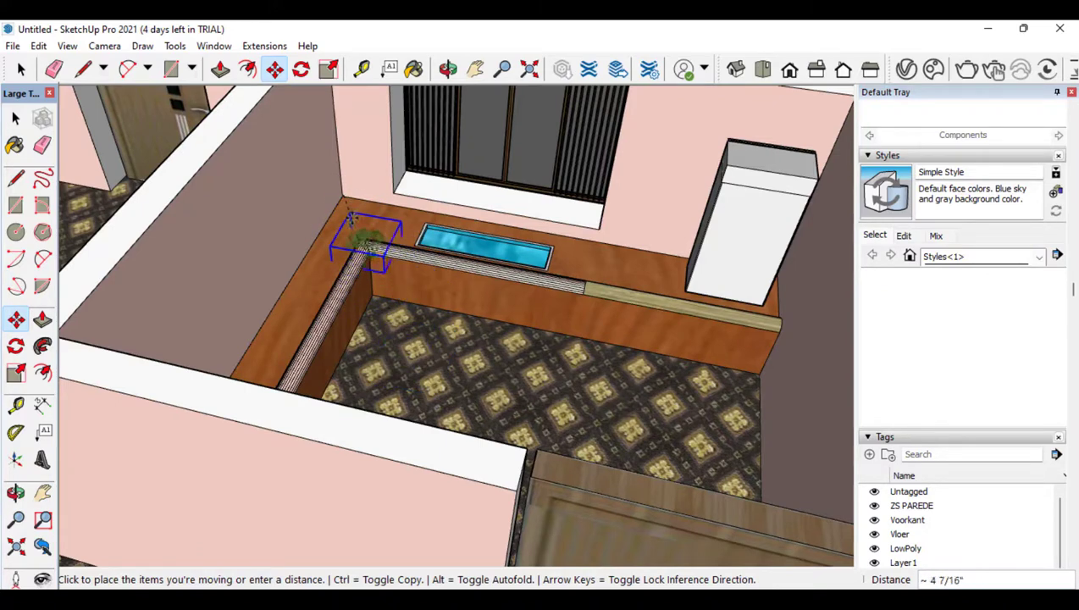
left_click(351, 203)
Stretch the corner plant vertically along the blue axis with the Scale tool and adjust its size on the countertop
left_click(329, 69)
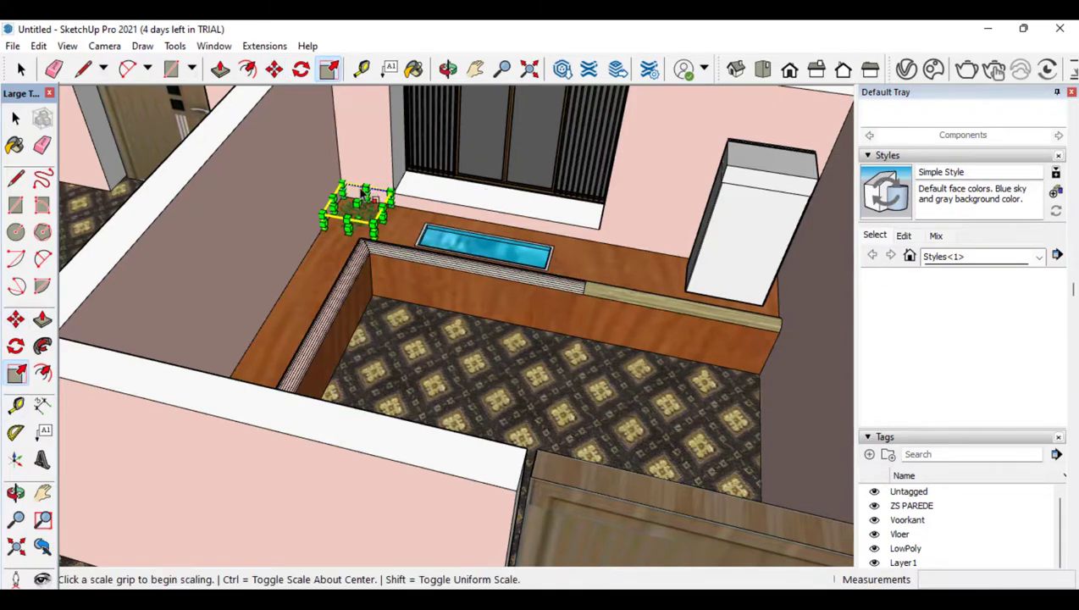
left_click_drag(356, 202, 355, 140)
scroll(355, 187, "up", 4)
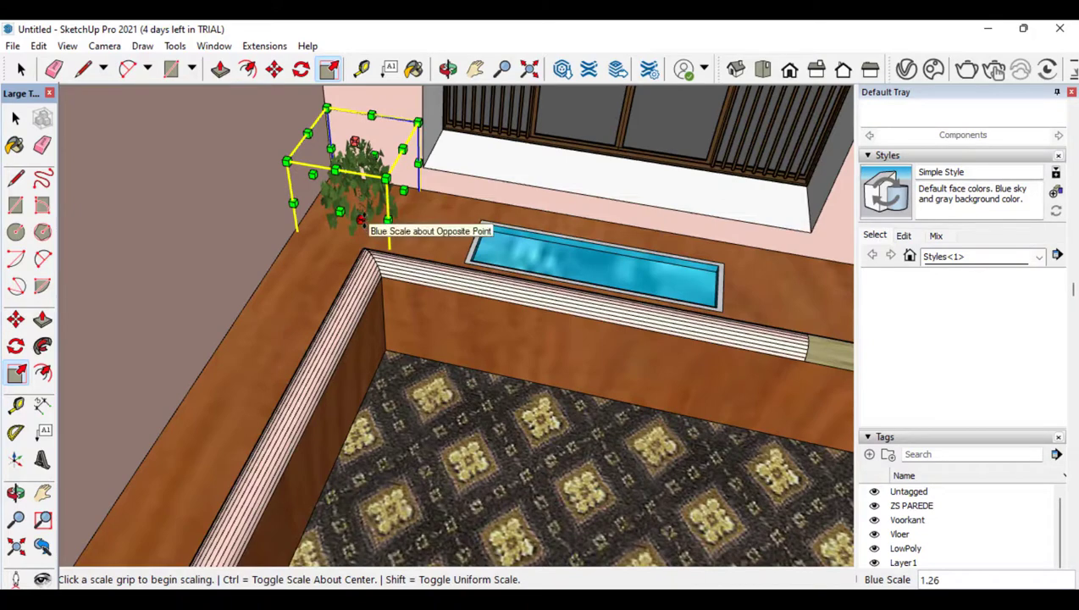
left_click_drag(390, 258, 370, 209)
scroll(424, 319, "down", 2)
scroll(193, 297, "down", 4)
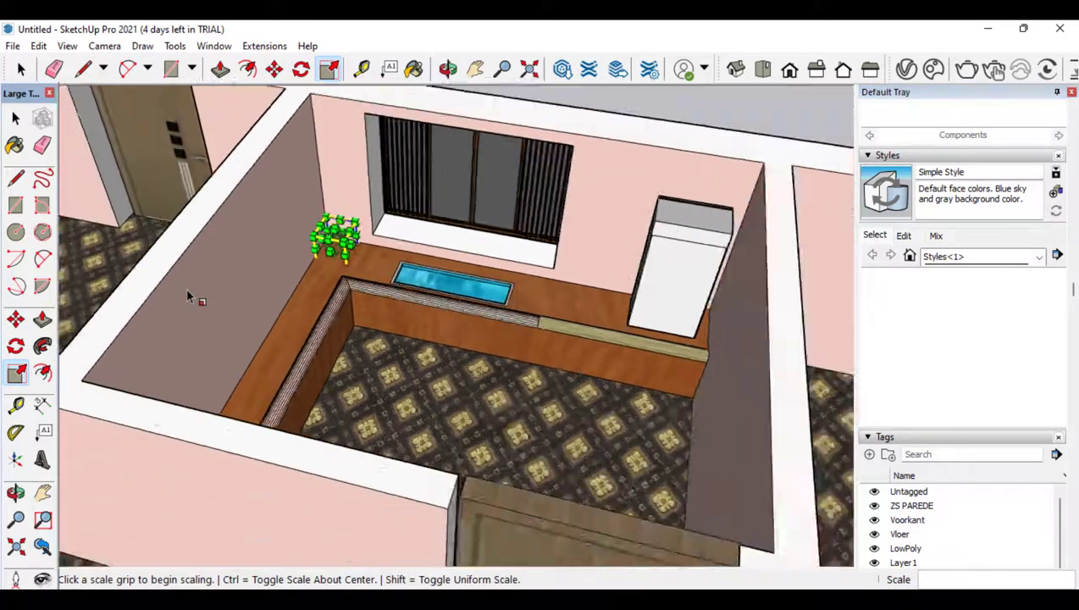
Insert the Group_5 sink model from the I Tools folder into the kitchen
key("alt+Tab")
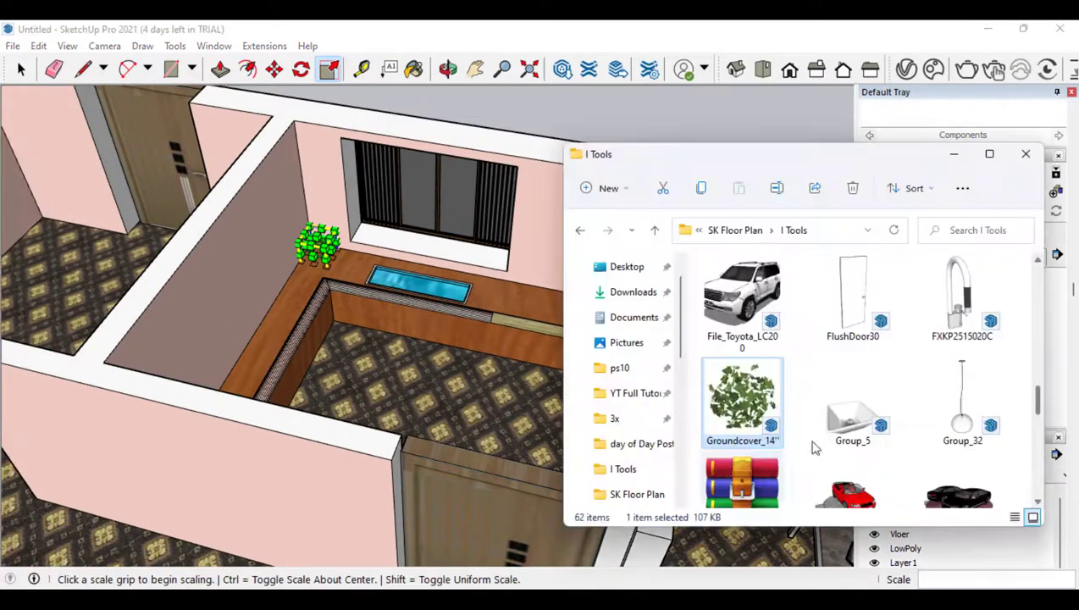
scroll(848, 436, "down", 1)
left_click(848, 405)
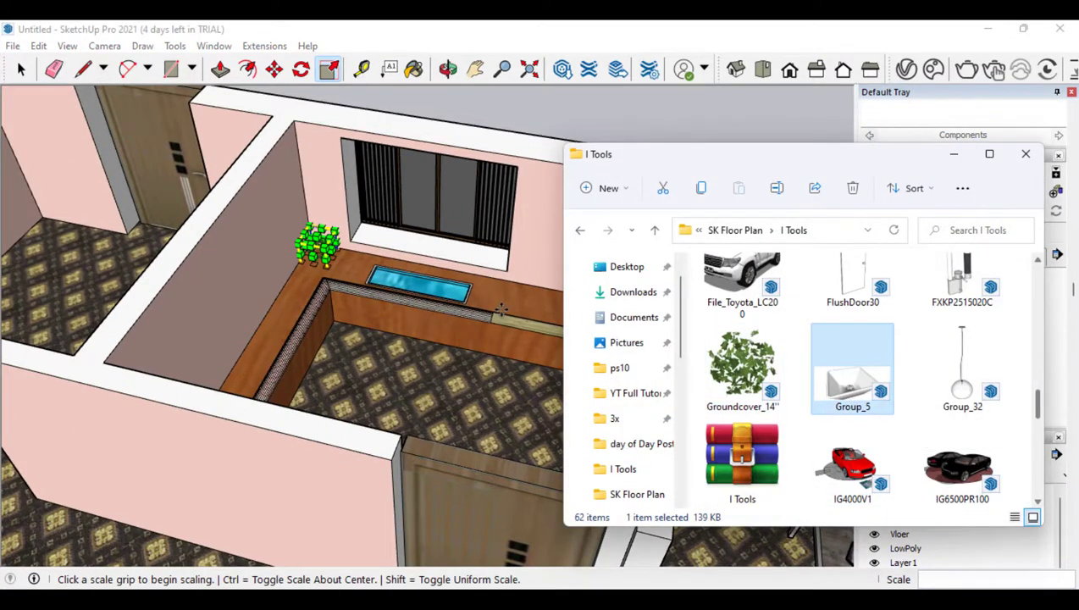
left_click_drag(440, 282, 398, 288)
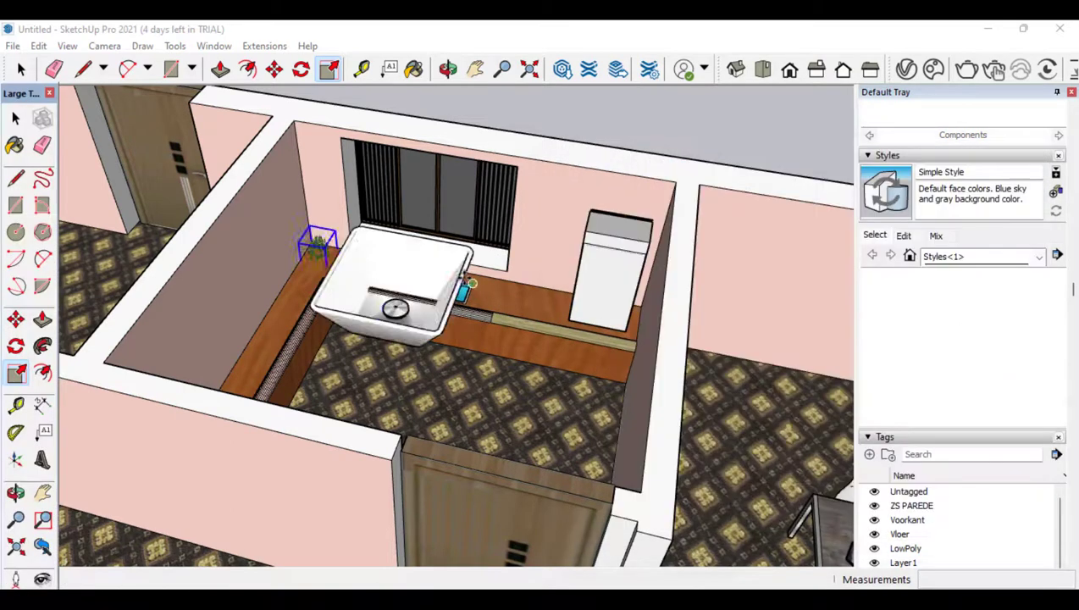
Scale the white sink down uniformly from its corner to about 0.30
left_click(15, 373)
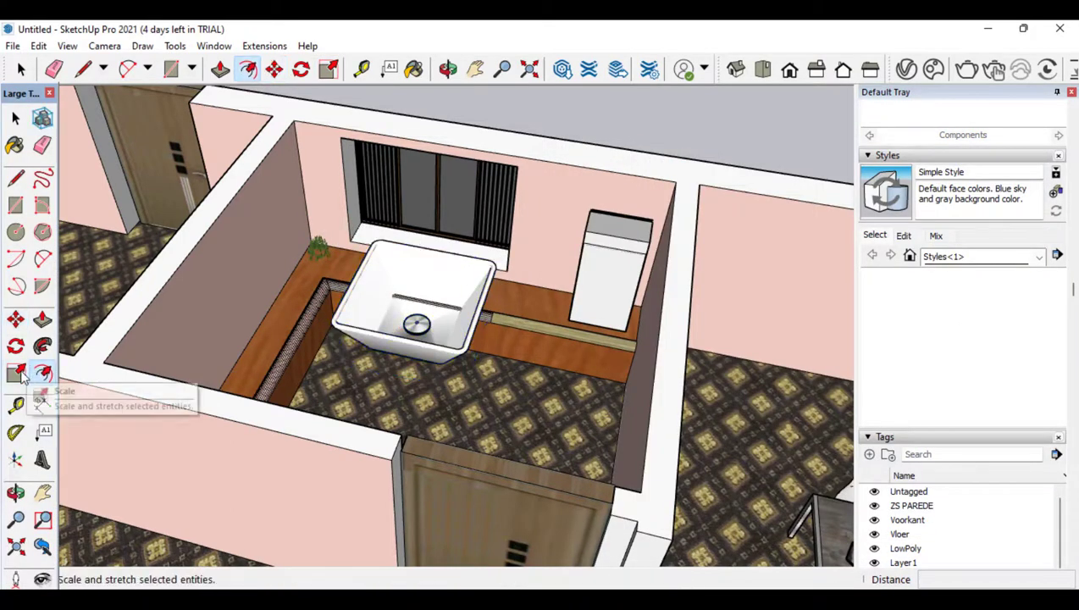
left_click(377, 264)
left_click(374, 239)
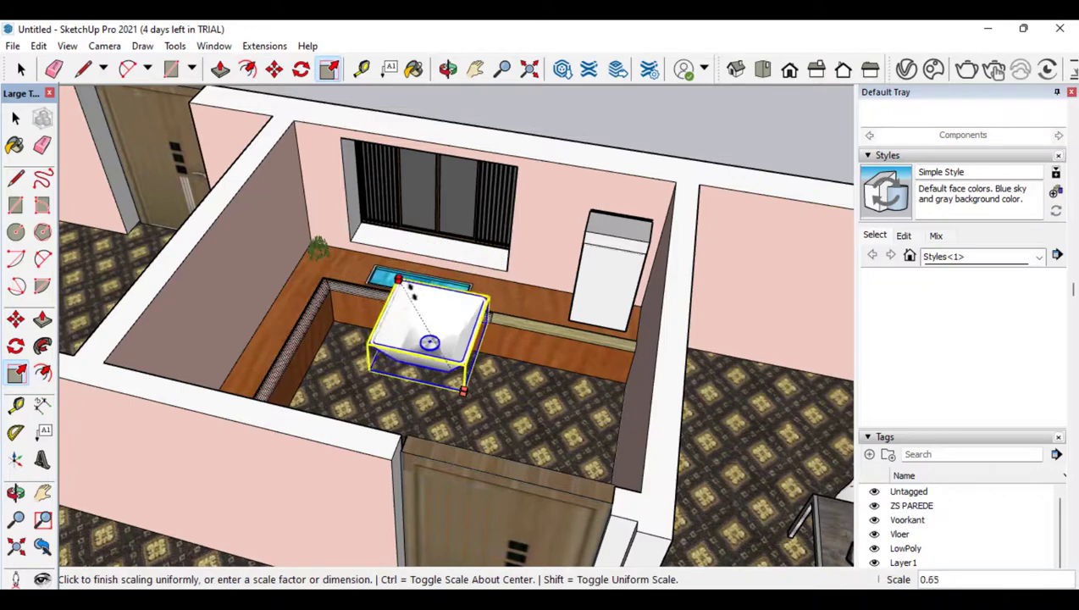
left_click(441, 342)
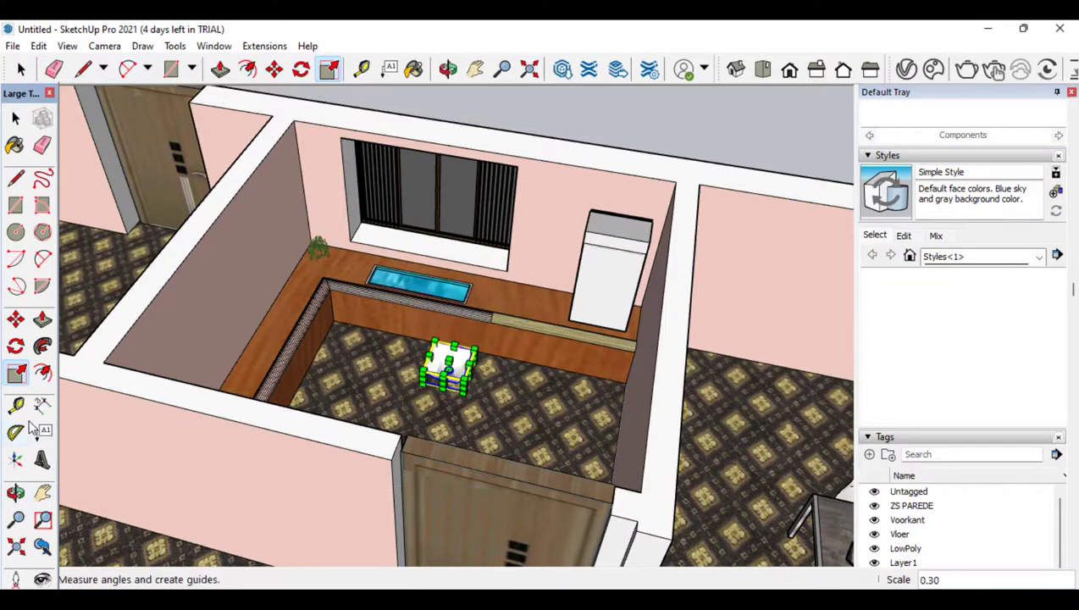
Move the sink from the floor onto the countertop, near the end of the blue basin
left_click(15, 318)
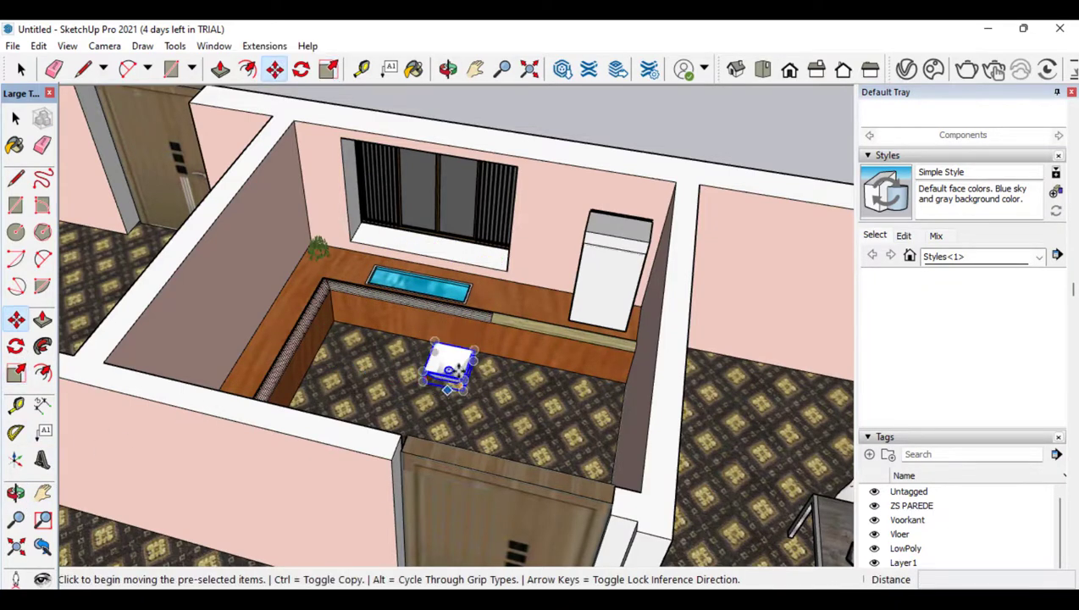
left_click(450, 386)
left_click(500, 320)
scroll(500, 321, "up", 6)
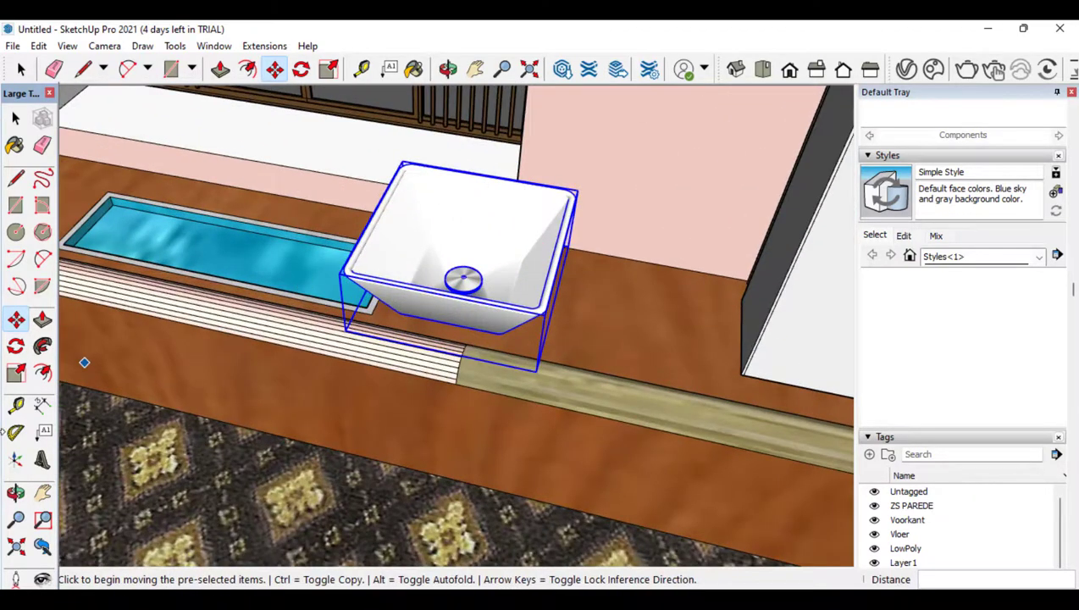
Scale the sink down uniformly again so it fits within the countertop's depth
left_click(15, 375)
left_click(399, 164)
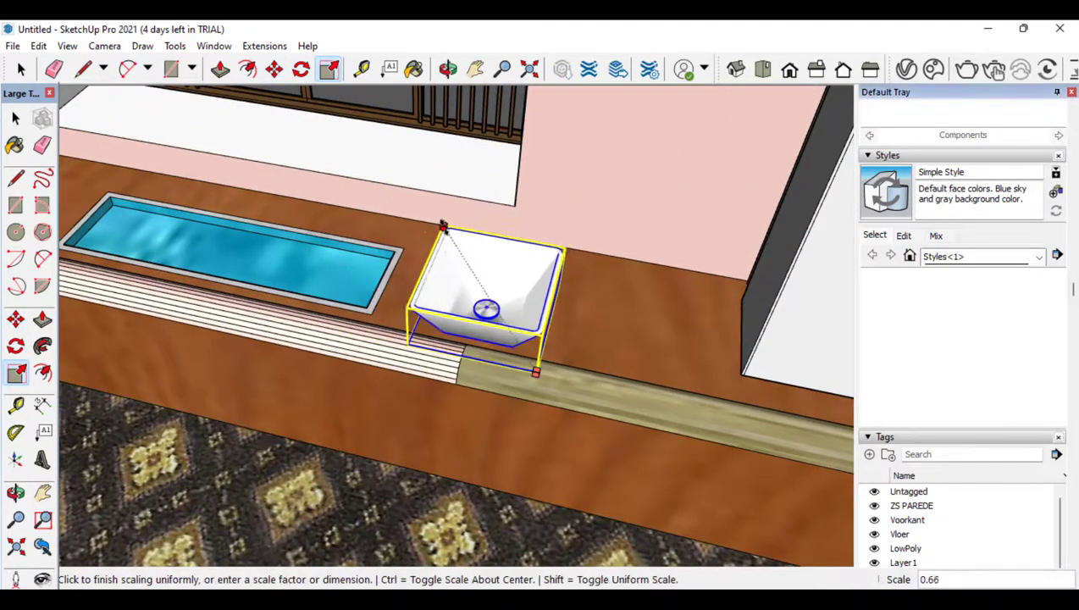
left_click(453, 243)
Shift the sink about 15/16" back on the countertop beside the blue basin and reduce its height with the Scale tool
left_click(15, 319)
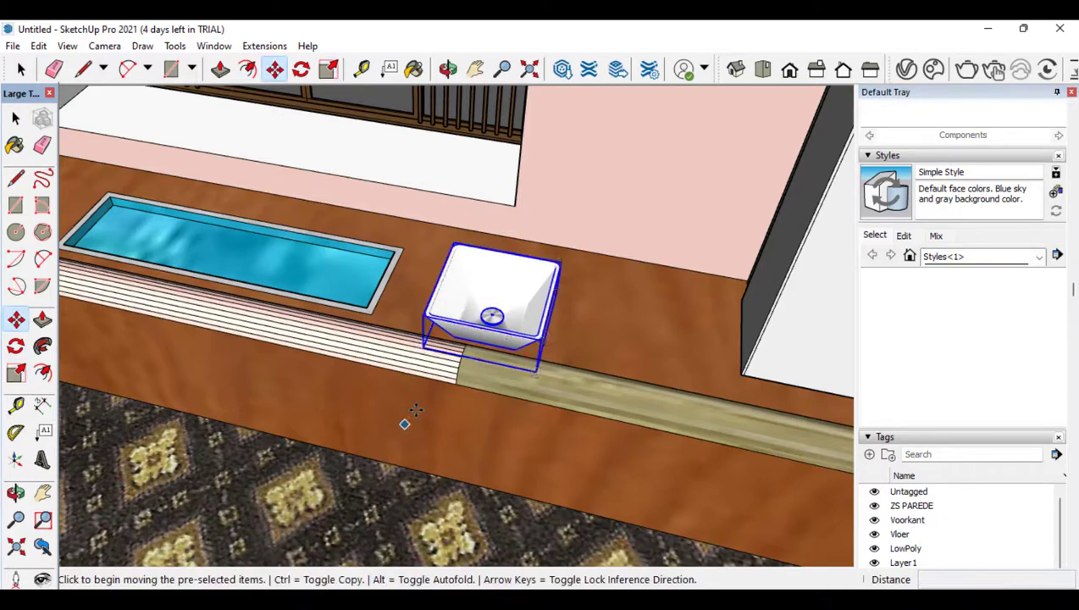
left_click(491, 313)
left_click(474, 296)
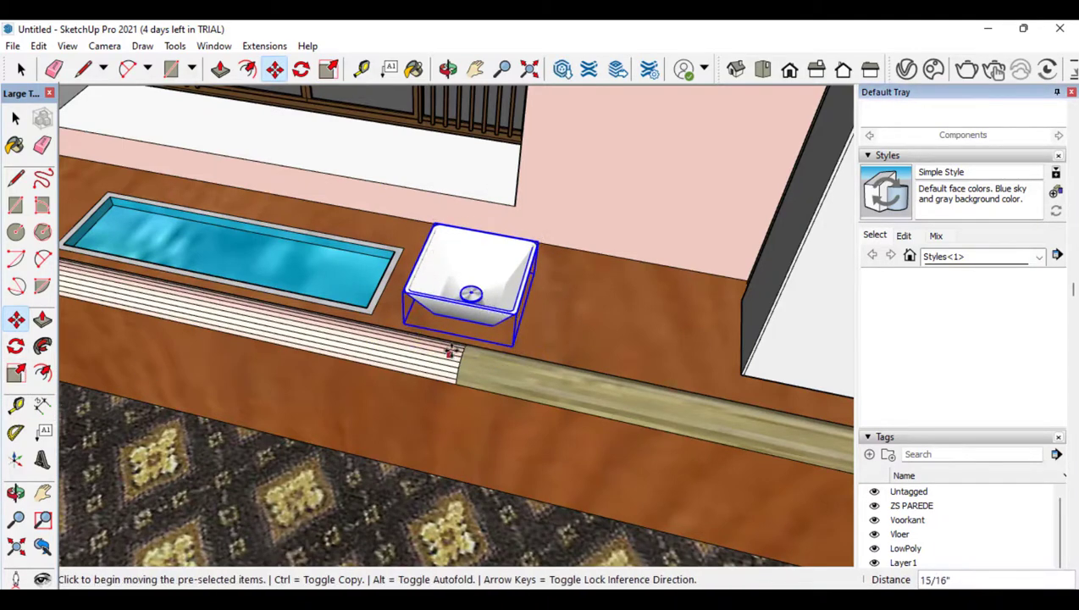
left_click(460, 346)
left_click(460, 346)
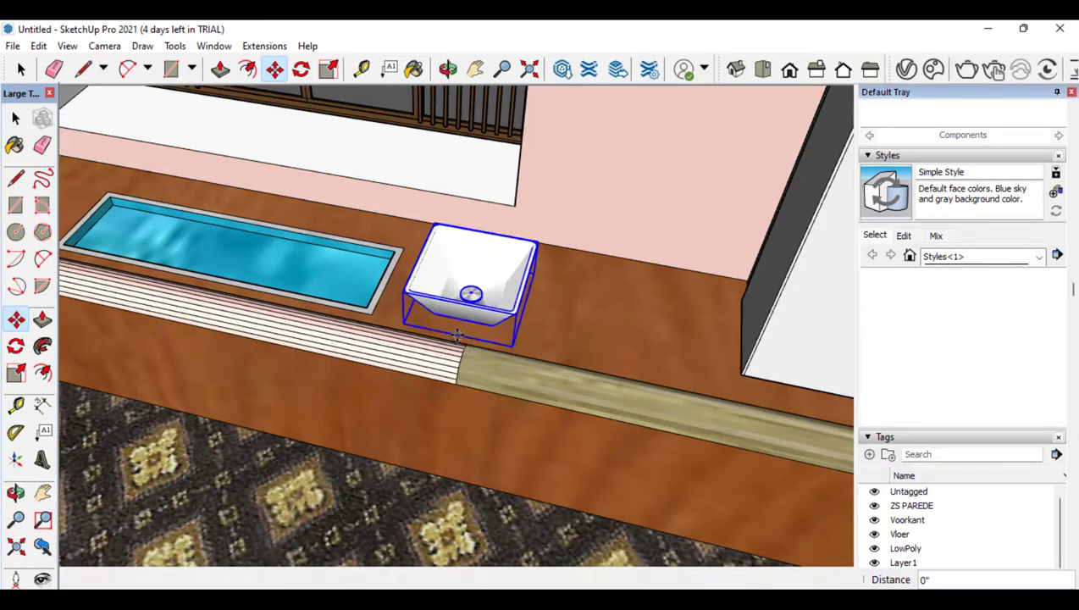
left_click(15, 372)
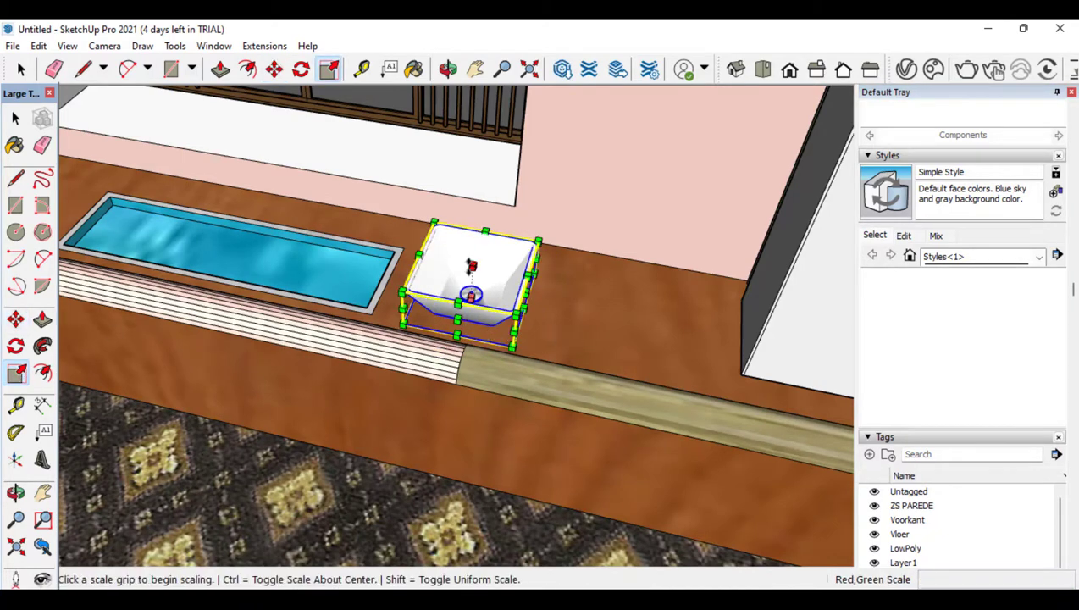
left_click_drag(470, 266, 500, 307)
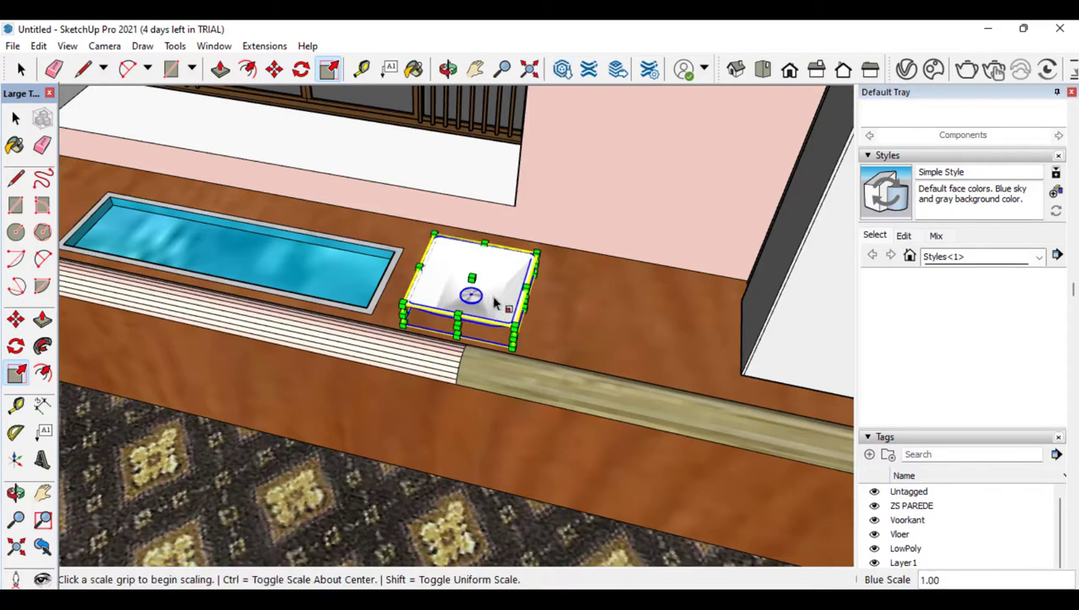
Move the sink about 8 13/16" down onto the countertop, just beyond the end of the blue basin
left_click(15, 492)
left_click_drag(356, 407, 707, 269)
left_click(15, 319)
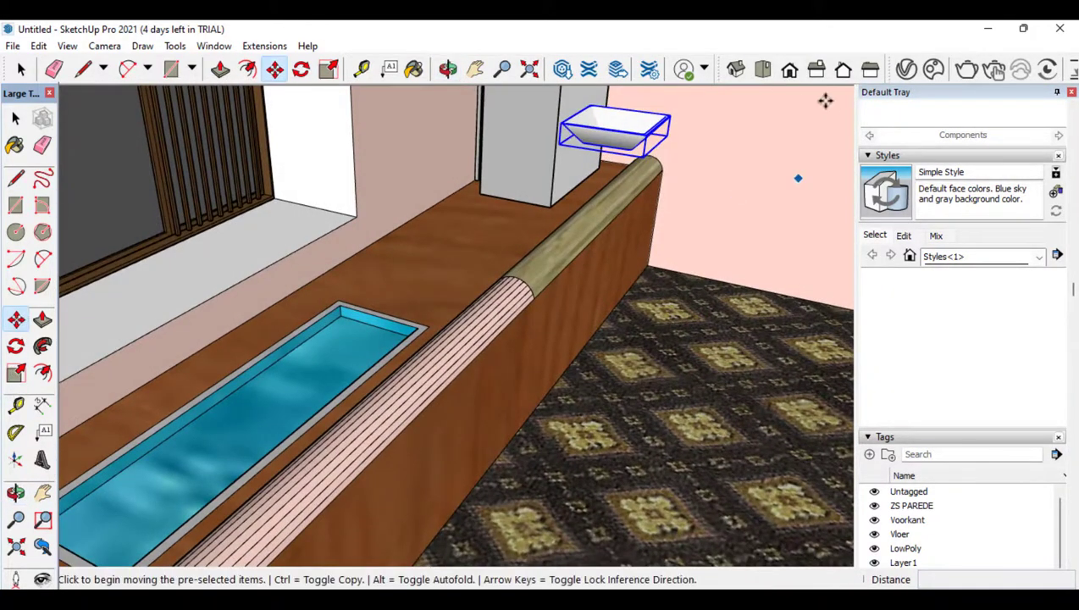
left_click(579, 145)
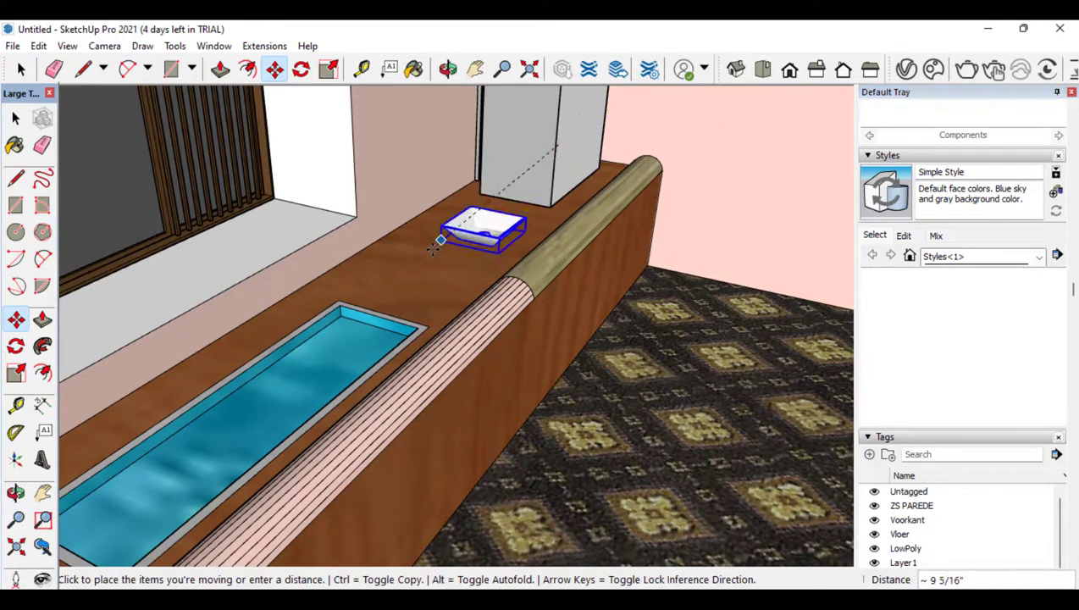
left_click(379, 284)
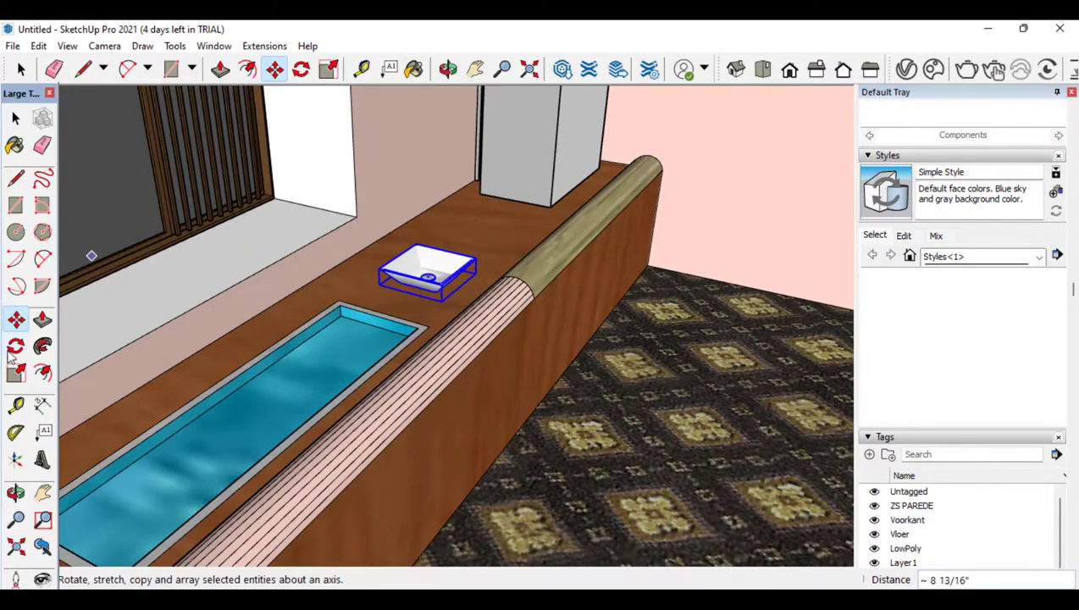
Scale the sink uniformly to about 0.85 and stretch its height with the Scale tool
left_click(21, 373)
left_click_drag(415, 244, 402, 209)
left_click_drag(441, 273, 435, 263)
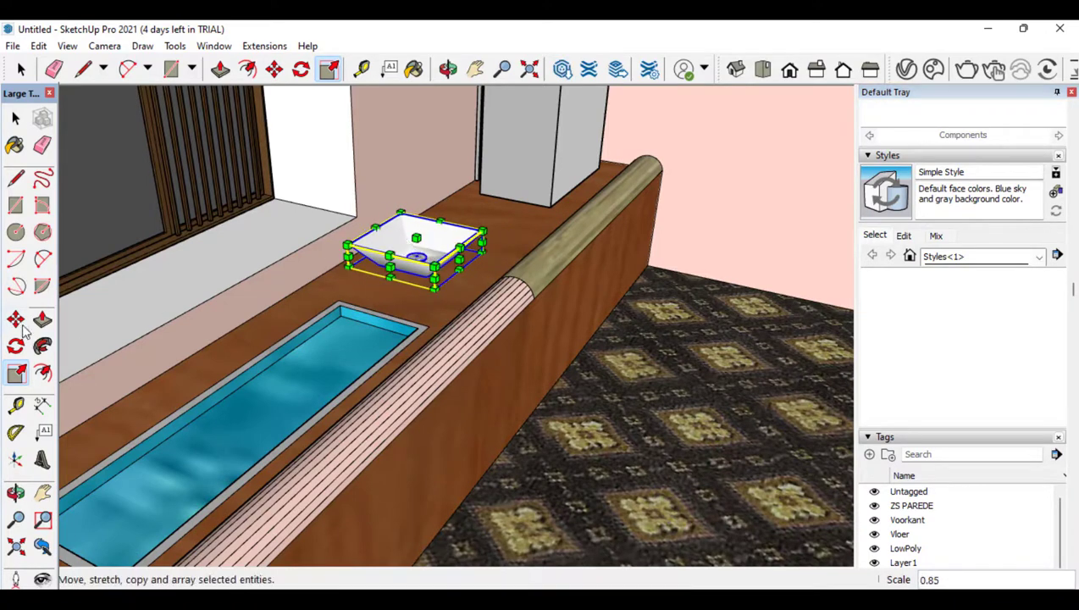
left_click(416, 258)
left_click(415, 307)
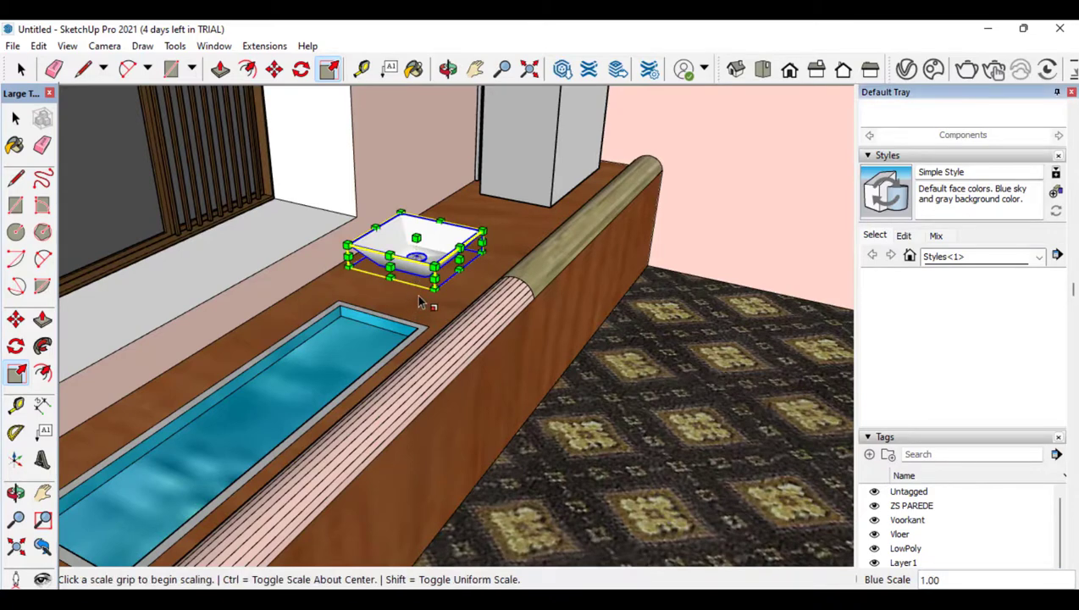
left_click_drag(416, 238, 426, 288)
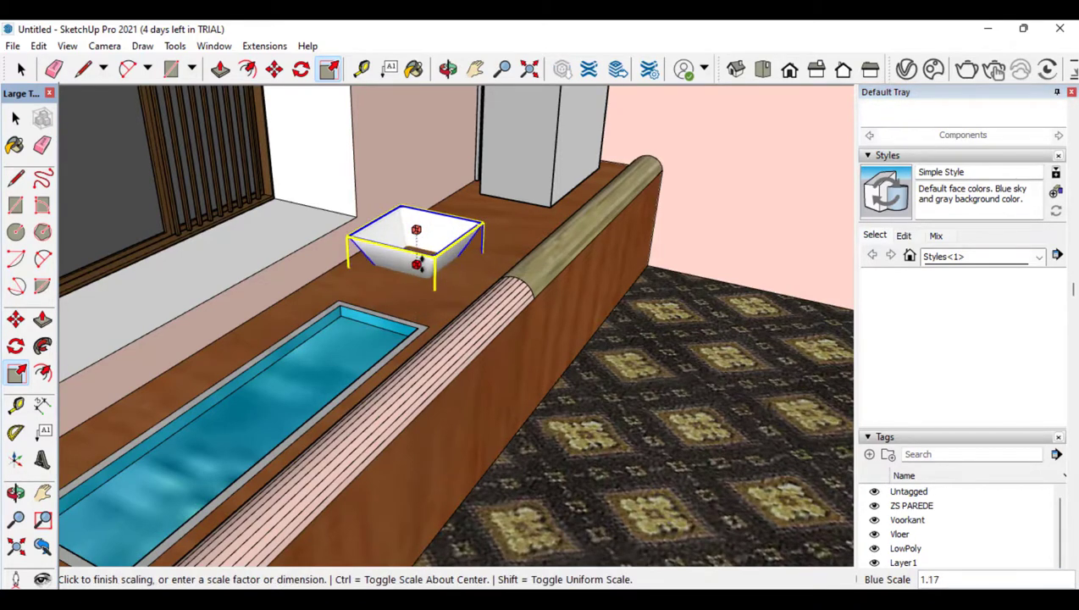
left_click(418, 260)
Move the sink about 2 1/8" so it sits into the countertop close to the blue basin
left_click(14, 321)
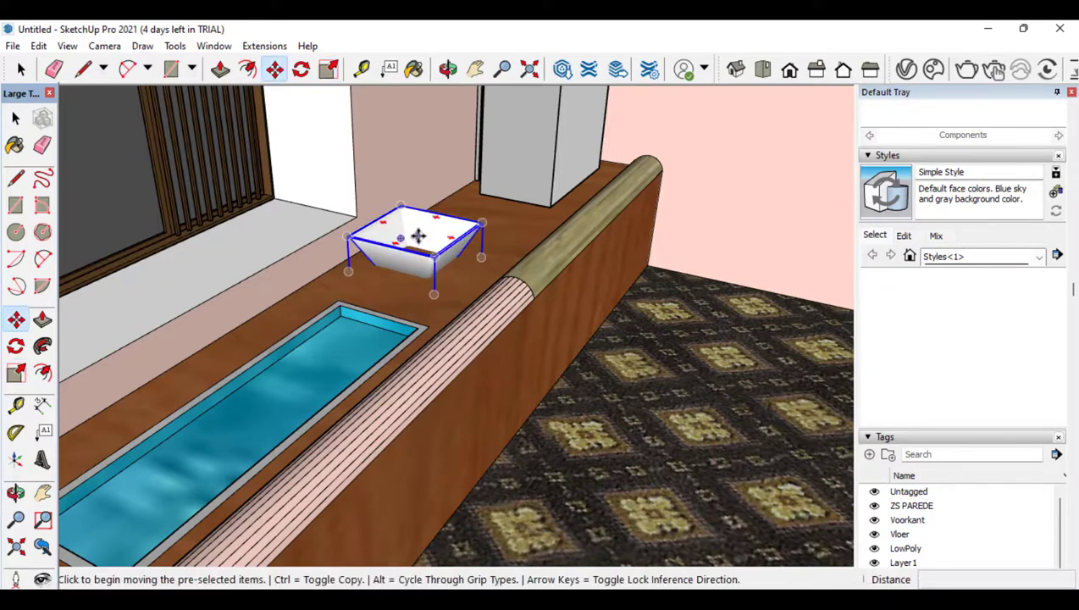
left_click(417, 236)
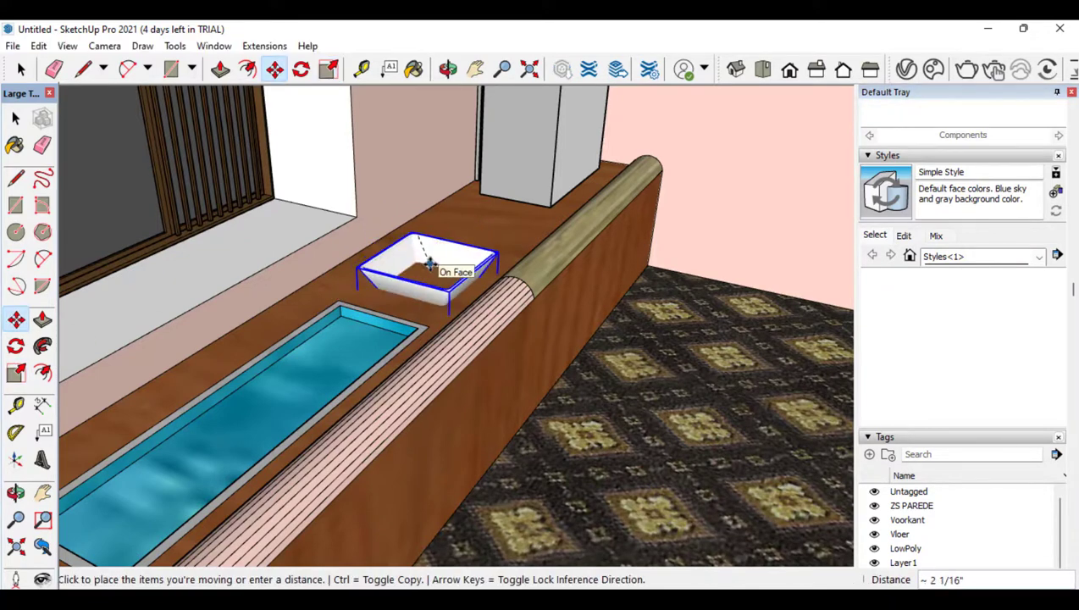
left_click(432, 265)
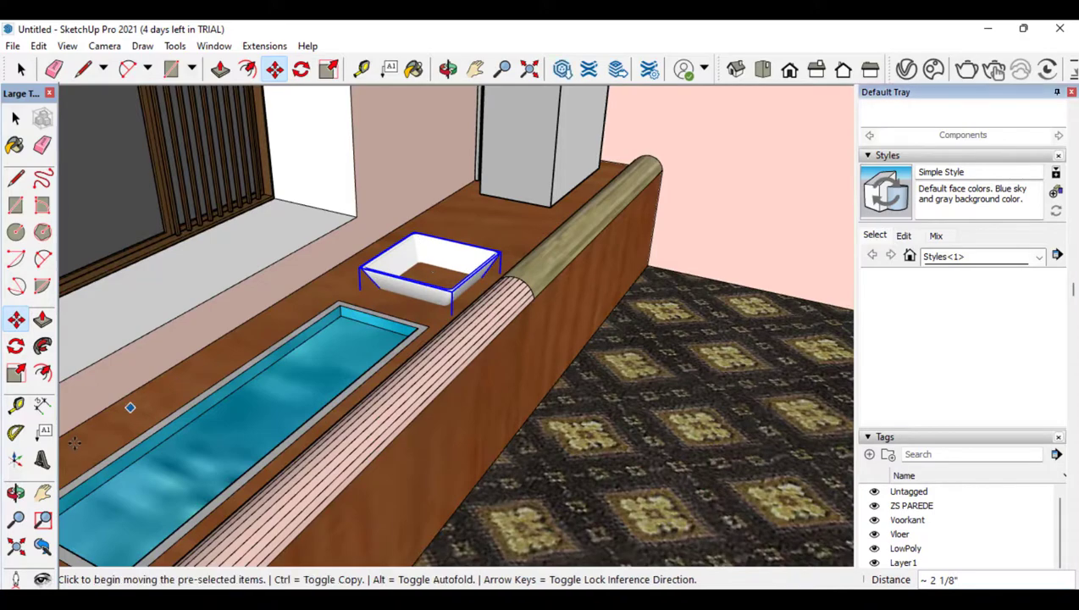
Find the light-blue chair model in the I Tools folder and import it into the kitchen
middle_click_drag(79, 440, 497, 454)
scroll(410, 159, "up", 3)
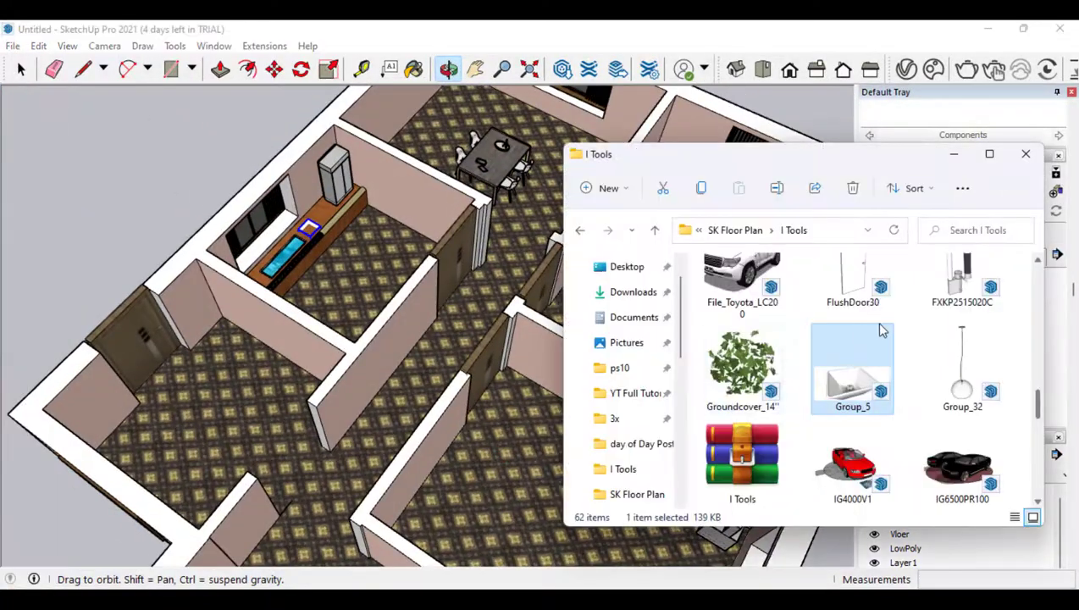
scroll(885, 351, "down", 6)
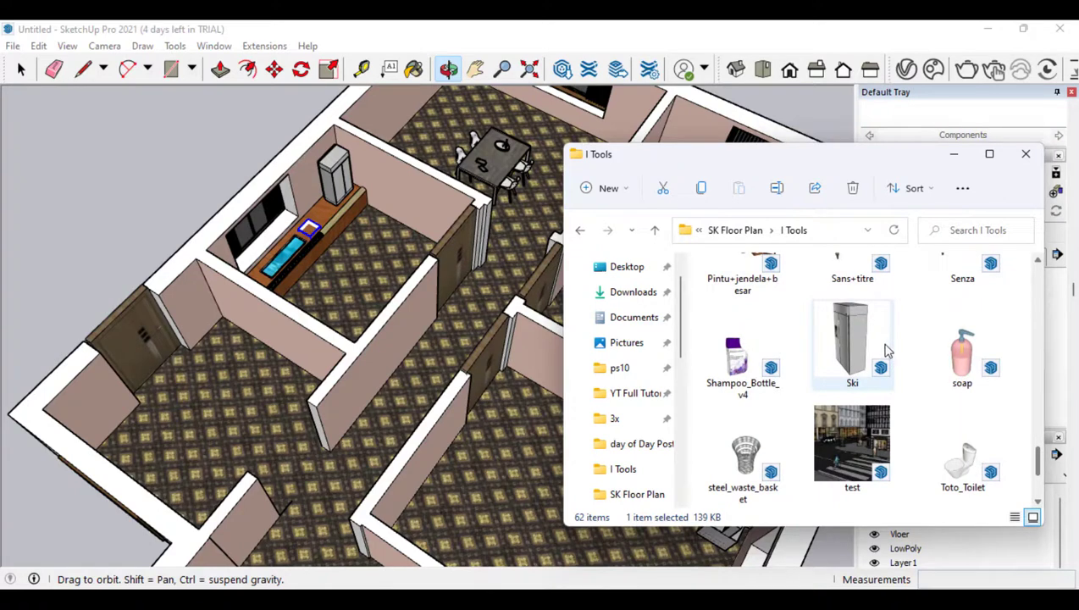
scroll(807, 359, "down", 4)
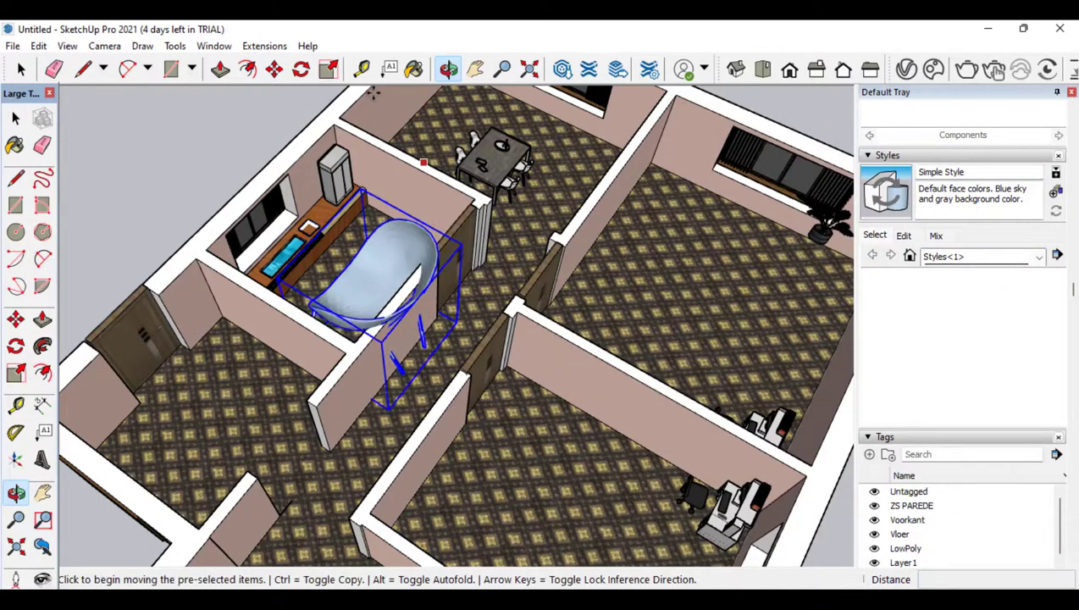
Scale the oversized chair down from its corner and move it toward the middle of the kitchen floor
left_click(329, 68)
left_click_drag(462, 246, 357, 321)
left_click(16, 319)
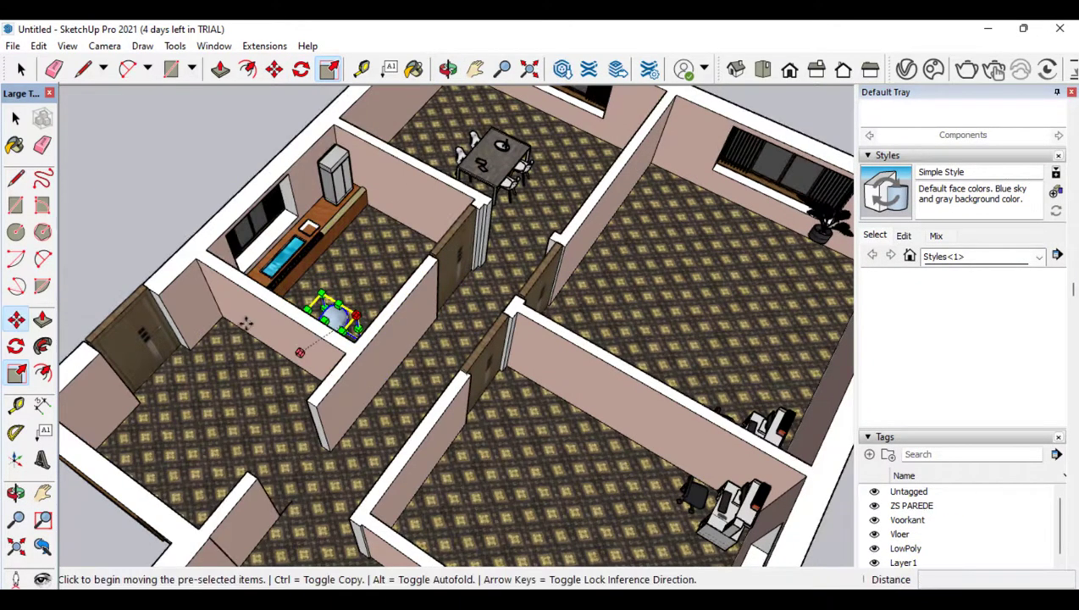
left_click(333, 322)
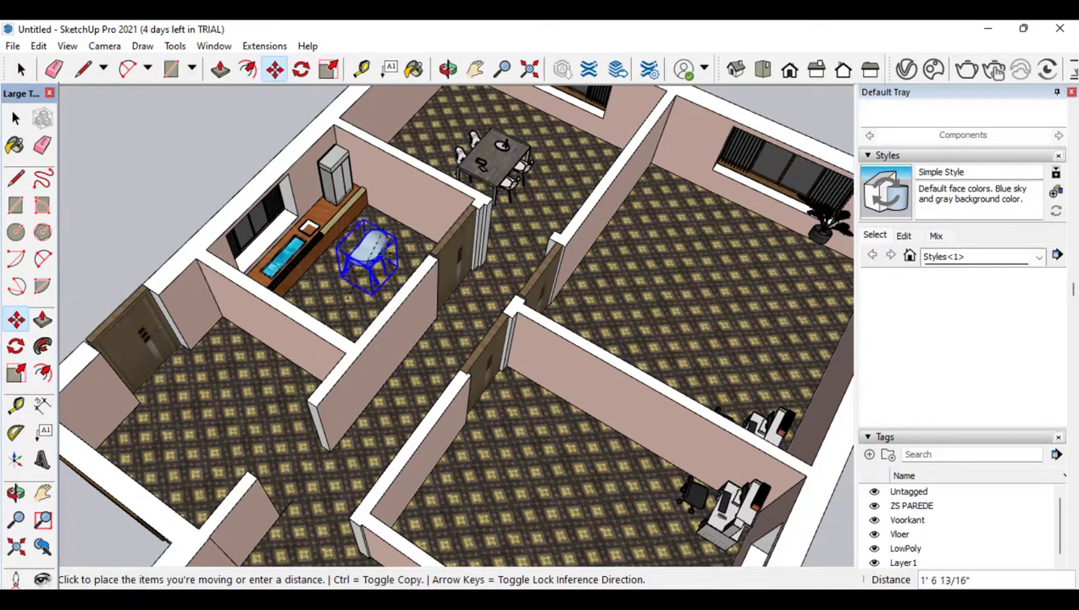
left_click(388, 261)
Shrink the chair further from its corner and reduce its size slightly along the red axis
left_click(15, 493)
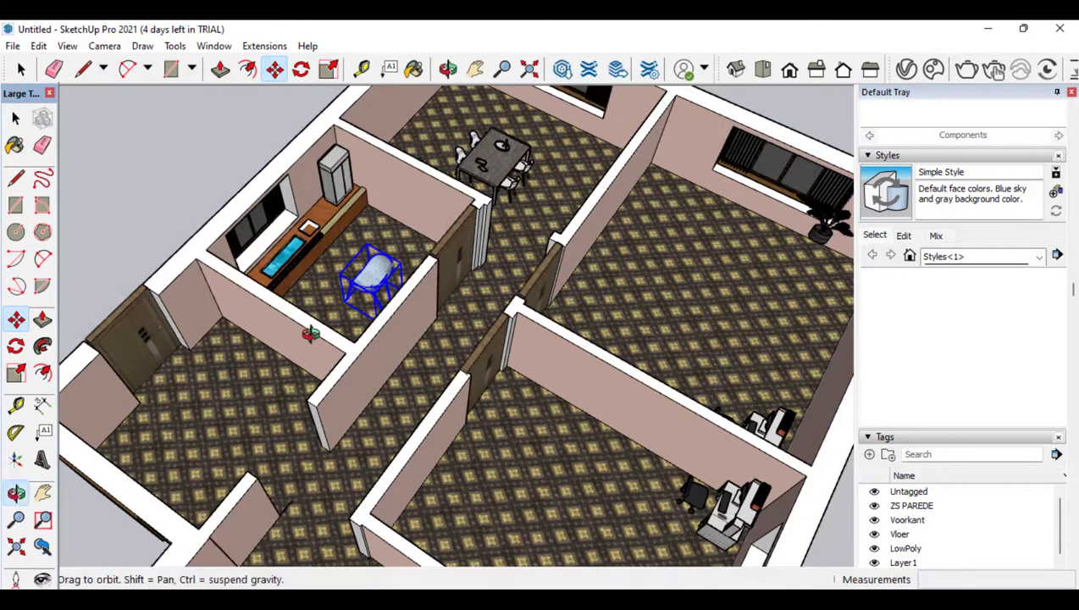
left_click_drag(308, 333, 297, 480)
scroll(387, 337, "up", 3)
scroll(373, 377, "up", 3)
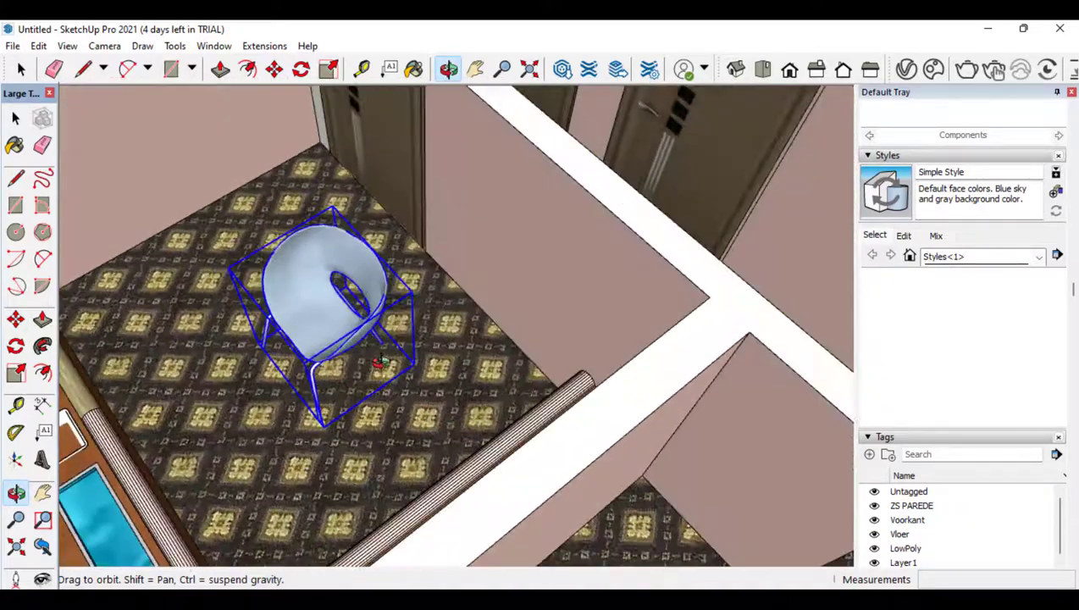
left_click(15, 373)
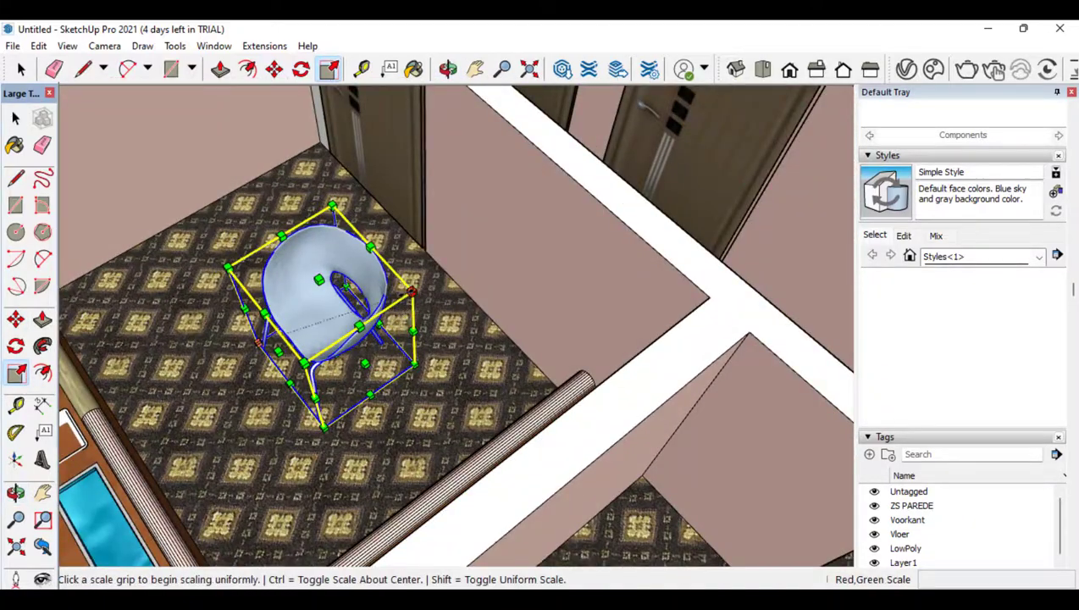
left_click(411, 292)
left_click(343, 321)
left_click(320, 351)
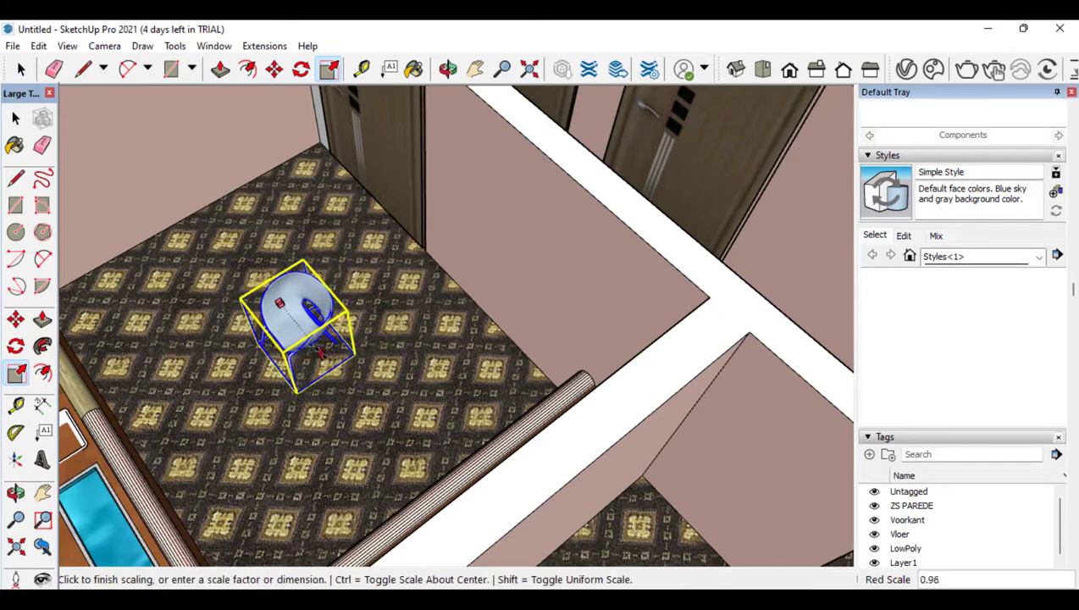
left_click(315, 346)
Rotate the chair by roughly 100° on the floor and move it beside the countertop, near the kitchen's end wall
left_click(15, 346)
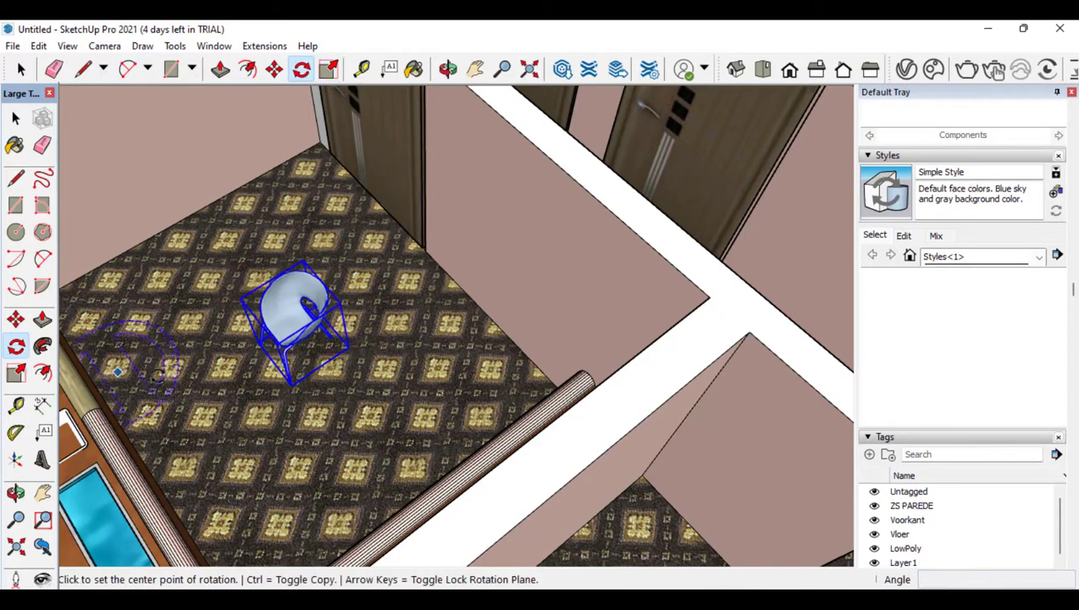
left_click(218, 383)
left_click(323, 474)
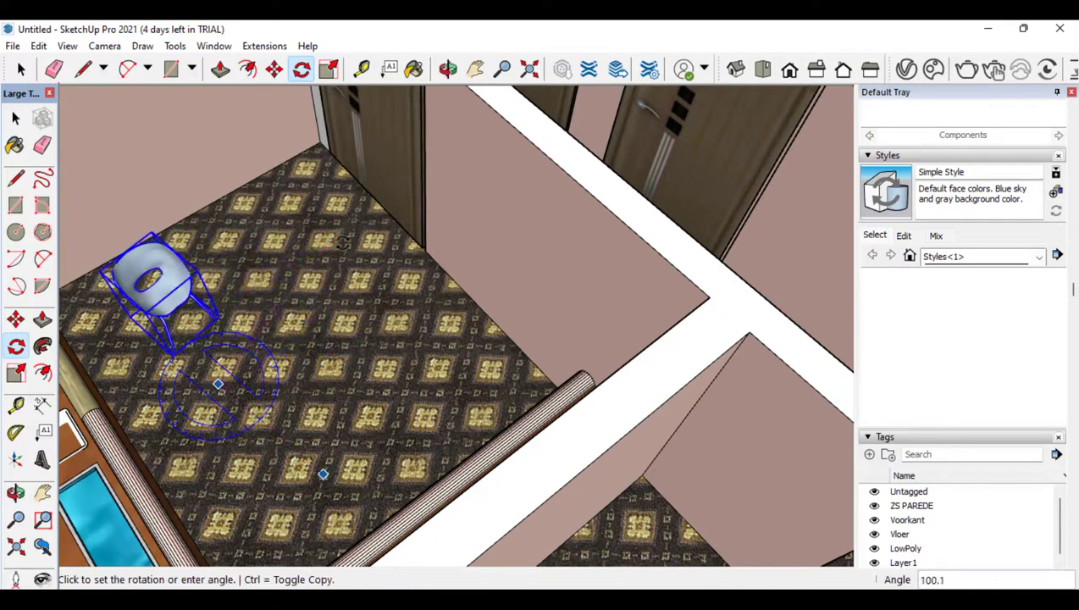
left_click(329, 254)
left_click(15, 319)
left_click(166, 298)
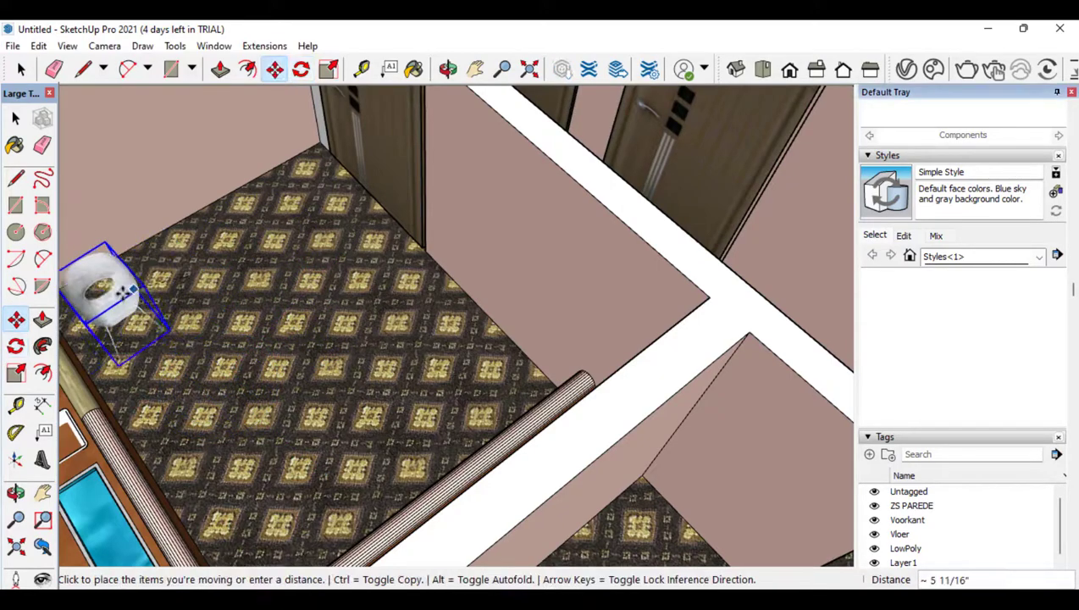
left_click(108, 301)
Examine the kitchen furniture and the whole furnished floor plan from several sides
left_click(17, 494)
left_click_drag(312, 352, 222, 357)
scroll(330, 354, "down", 5)
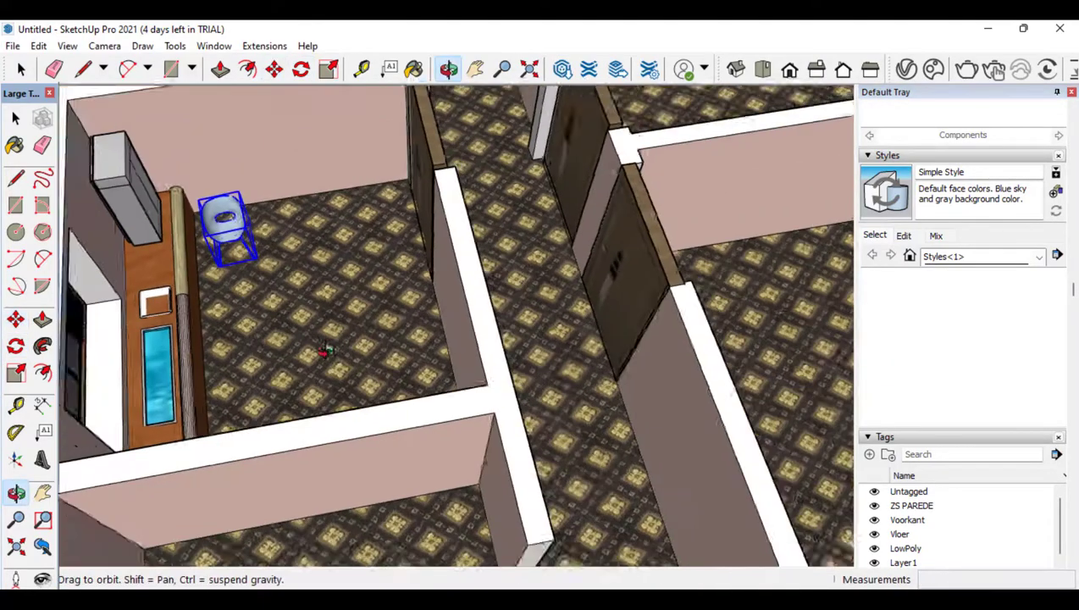
left_click_drag(474, 328, 359, 302)
scroll(359, 301, "down", 2)
mouse_move(549, 286)
left_mouse_down()
mouse_move(354, 308)
mouse_move(666, 337)
mouse_move(723, 397)
mouse_move(458, 408)
left_mouse_up()
left_click(544, 586)
scroll(796, 395, "up", 8)
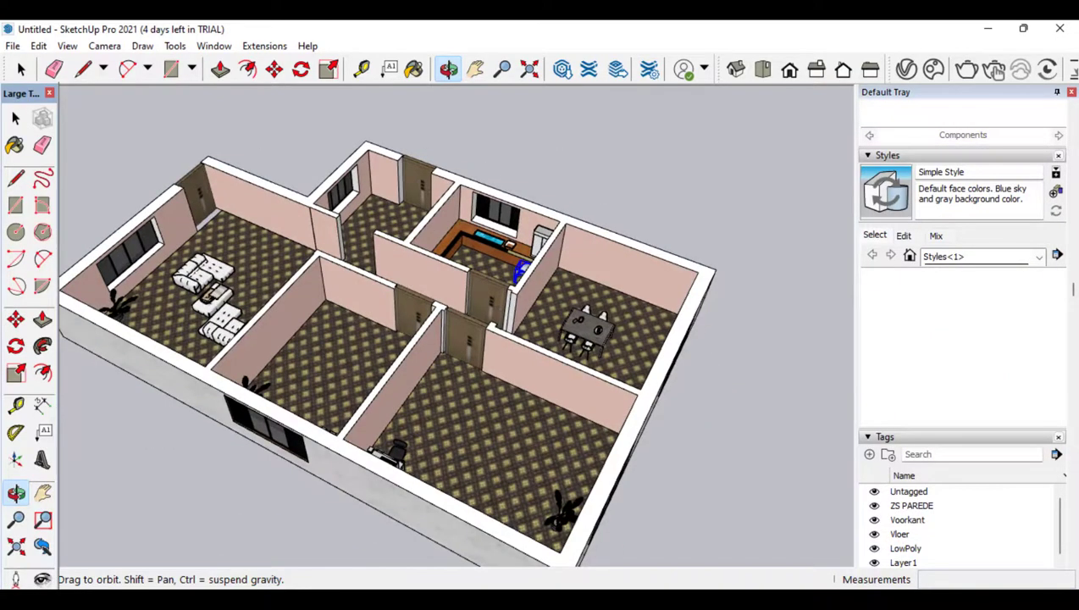
left_click_drag(372, 398, 518, 342)
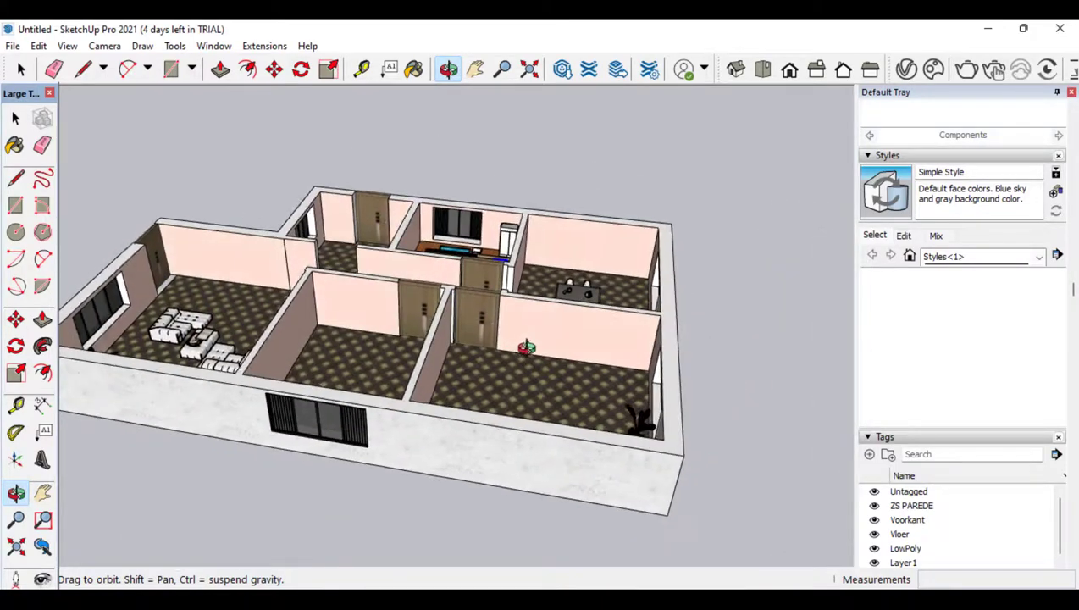
left_click_drag(552, 380, 438, 380)
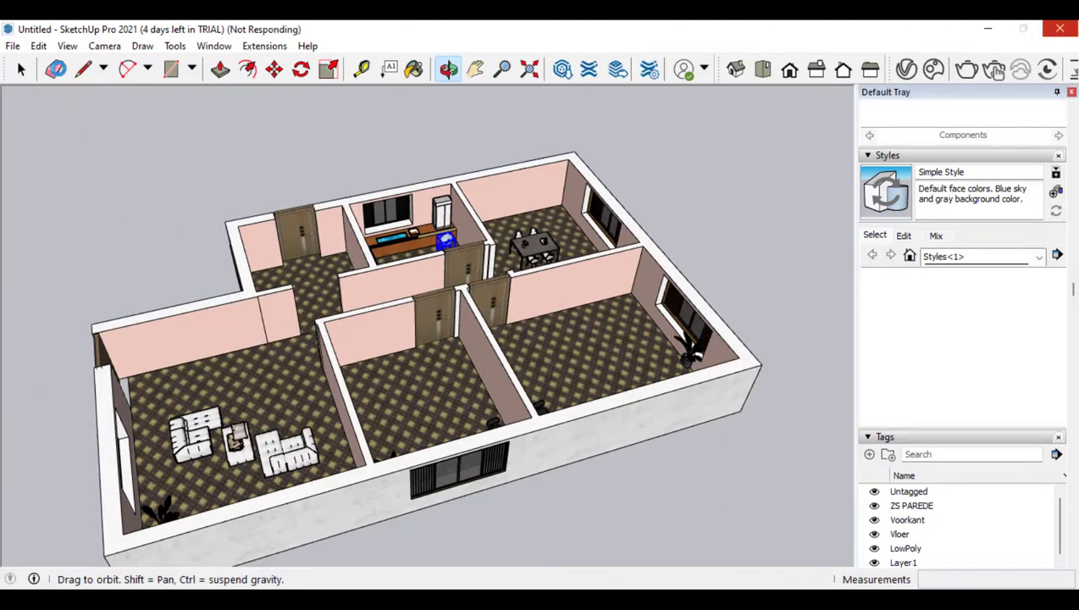
Try to erase the vertical seam line on the living room wall near the passage
left_click(56, 70)
scroll(265, 356, "up", 3)
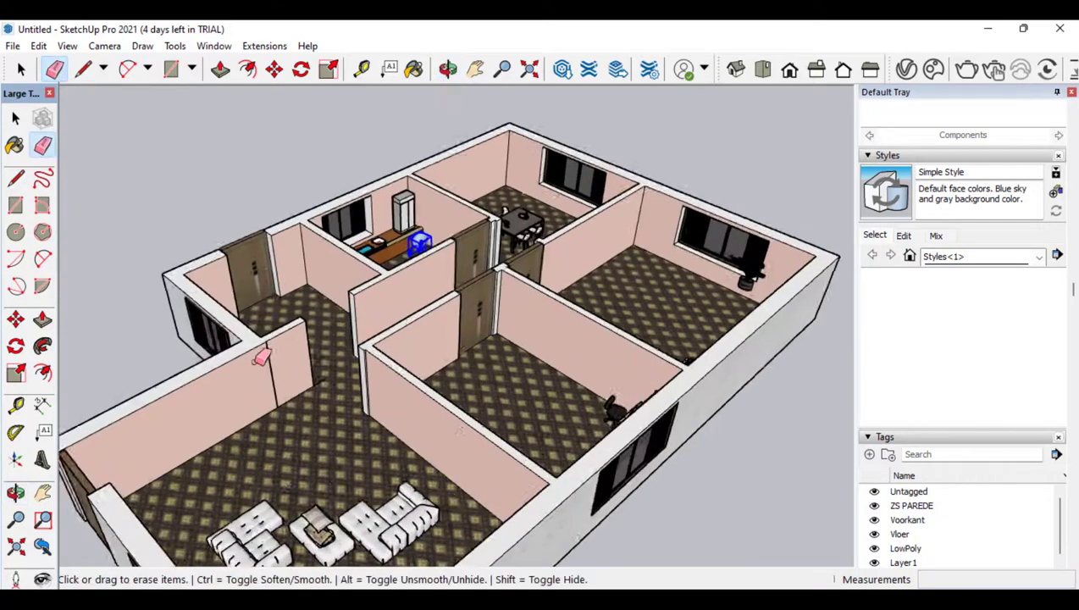
left_click_drag(282, 364, 291, 363)
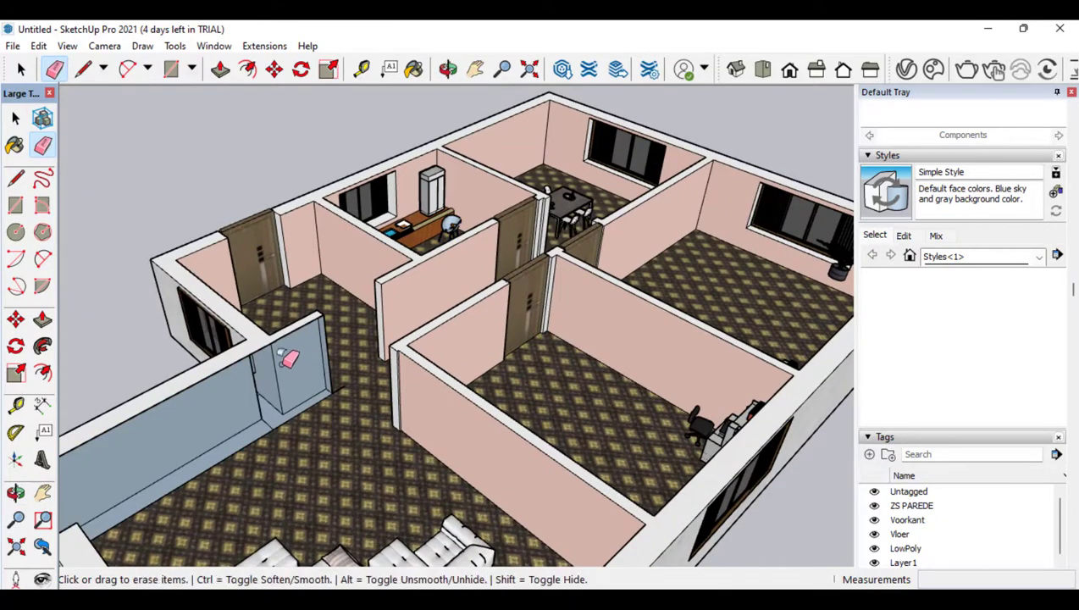
scroll(300, 373, "up", 10)
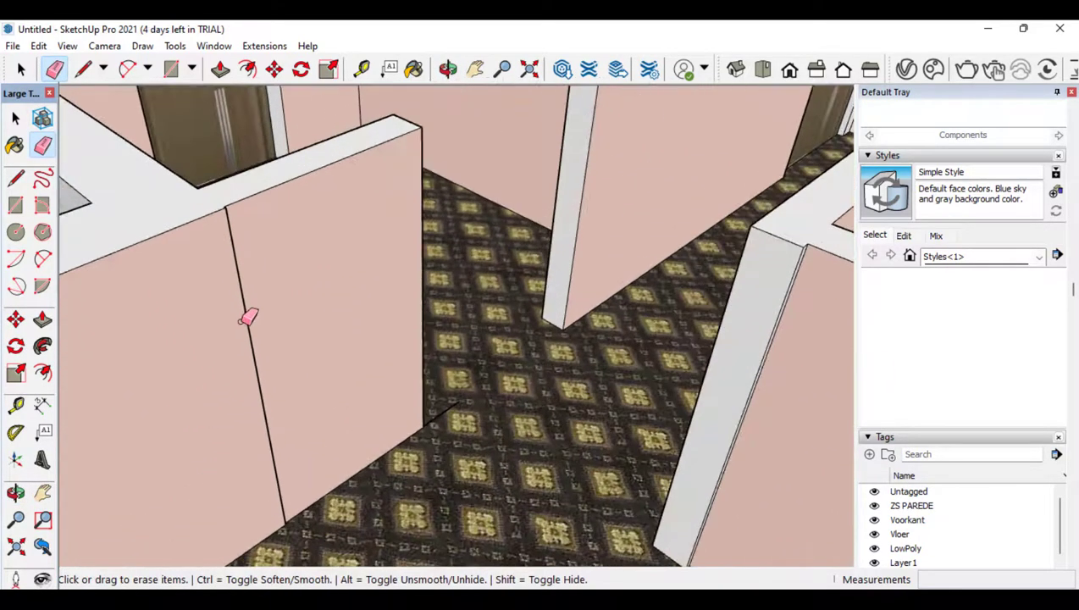
scroll(245, 295, "down", 10)
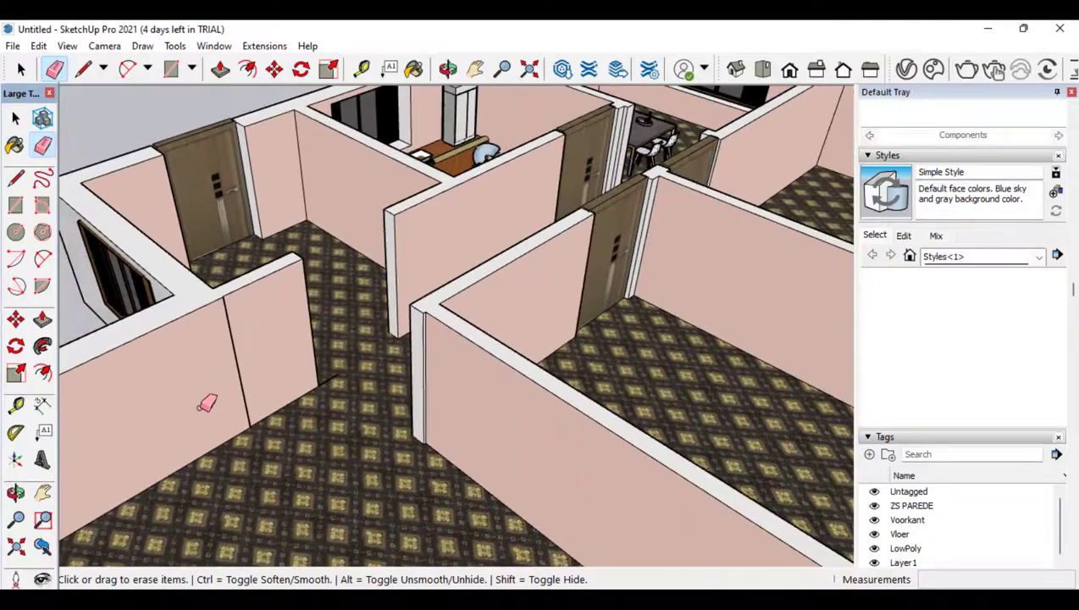
Inspect the living room and the two rooms with computer desks from above and up close
left_click(16, 492)
left_click_drag(254, 424, 505, 328)
scroll(504, 327, "down", 10)
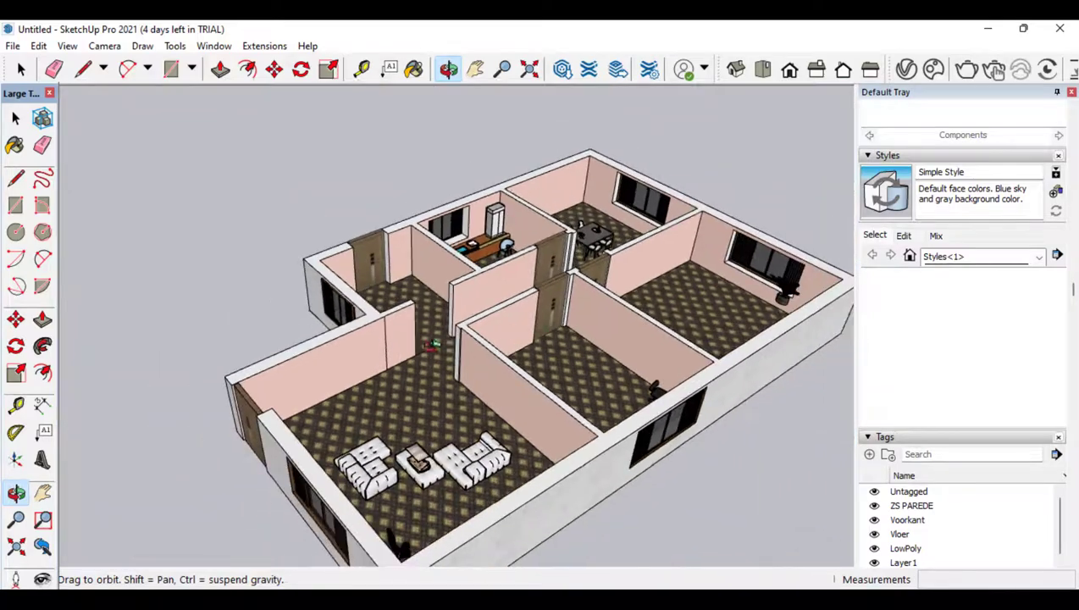
left_click_drag(537, 362, 186, 314)
scroll(566, 380, "up", 2)
scroll(331, 293, "up", 4)
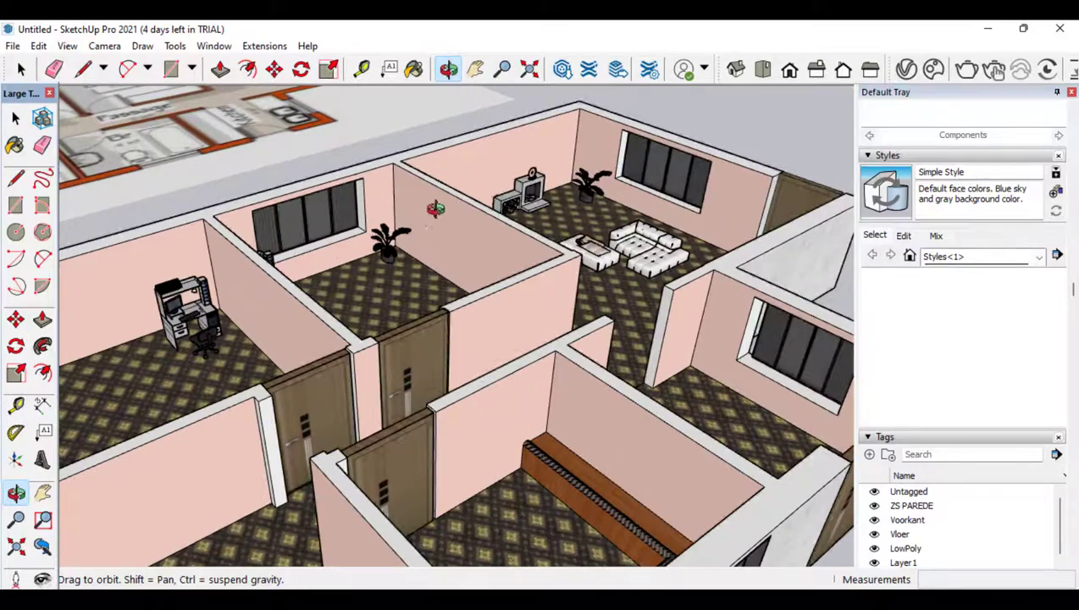
left_click_drag(435, 210, 337, 249)
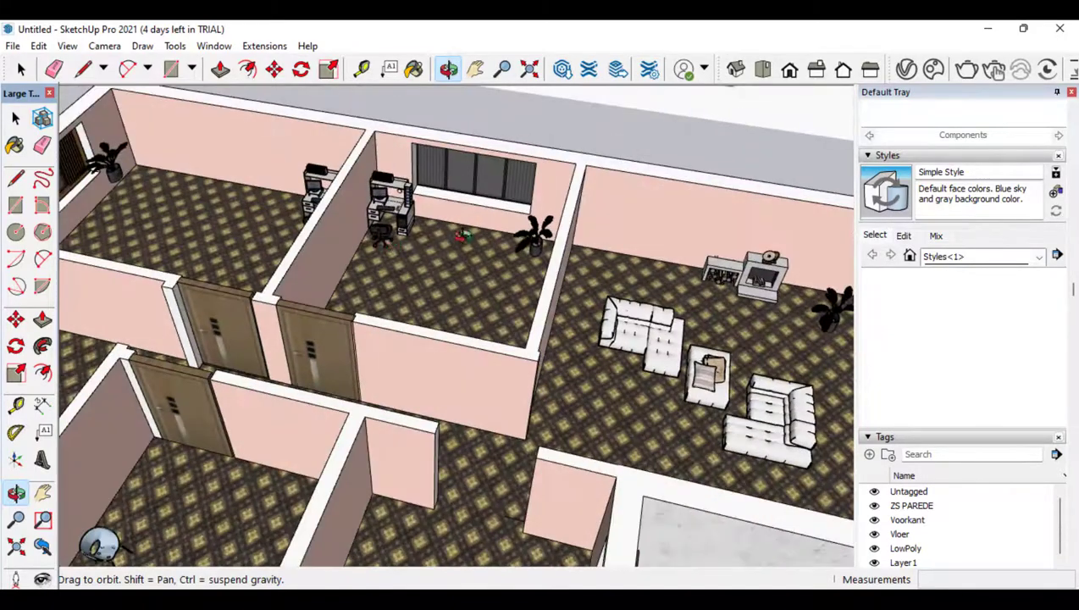
scroll(483, 254, "up", 8)
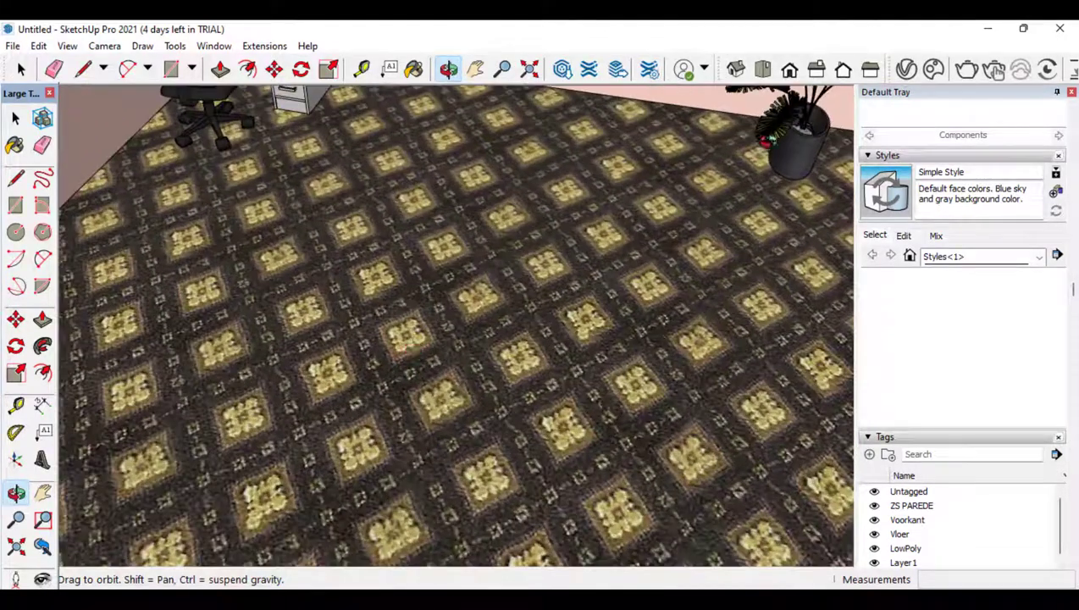
Display the Camera toolbar as an additional floating toolbar
left_click(104, 45)
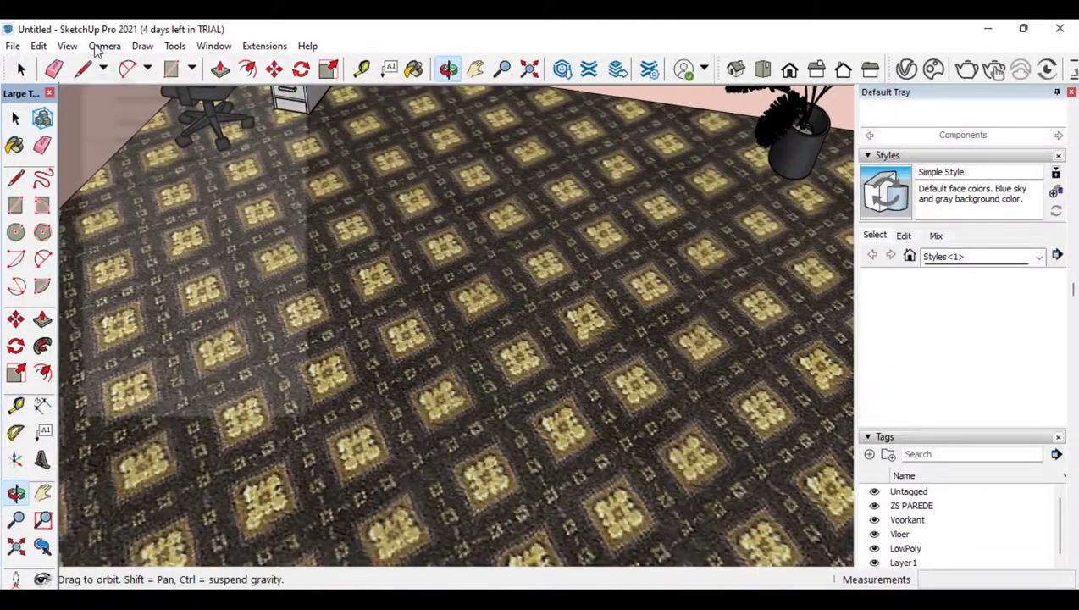
mouse_move(78, 50)
left_click(86, 68)
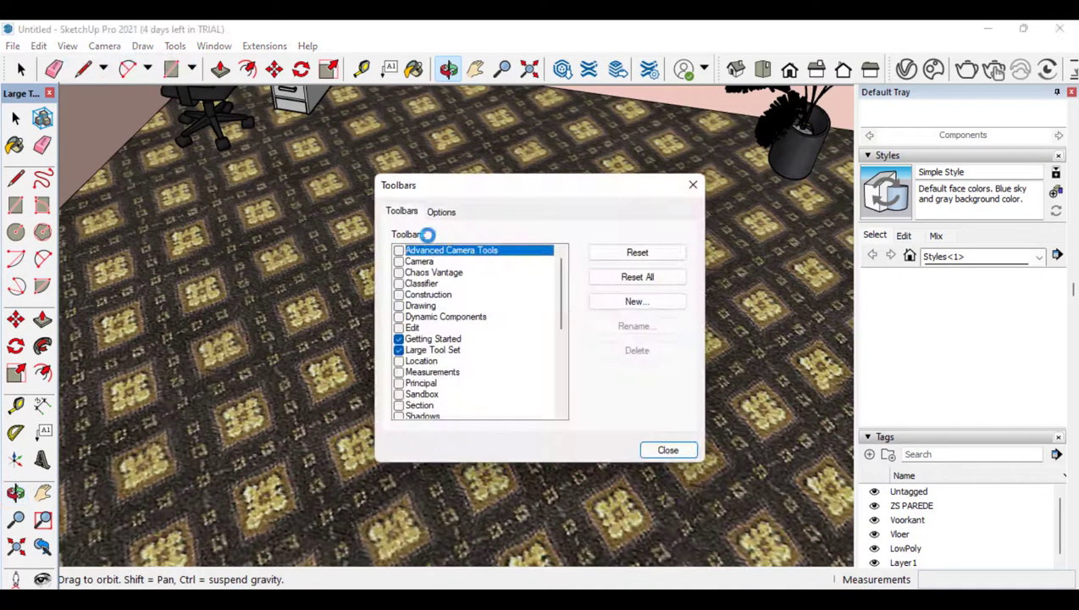
left_click(668, 451)
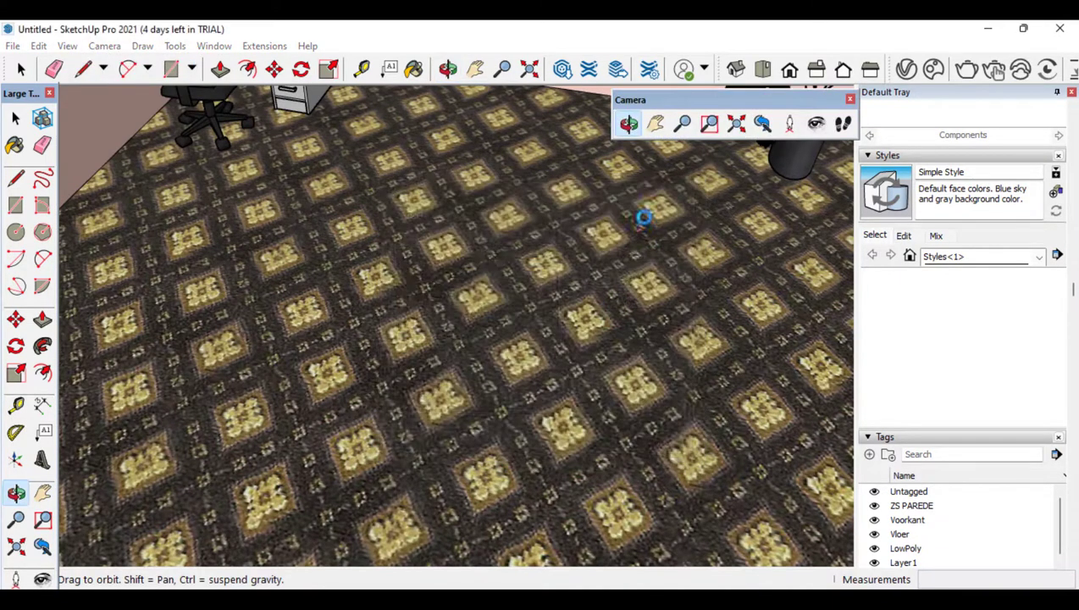
Position the camera at eye level inside the computer desk room, framing the desk, the window and the potted plant
left_click_drag(246, 361, 956, 188)
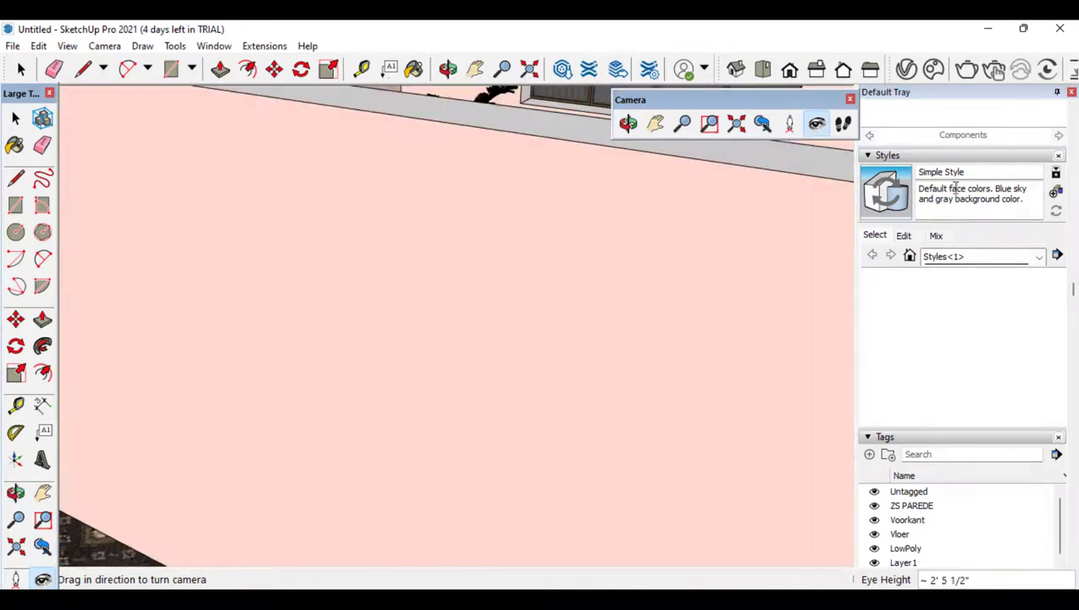
left_click_drag(547, 272, 170, 373)
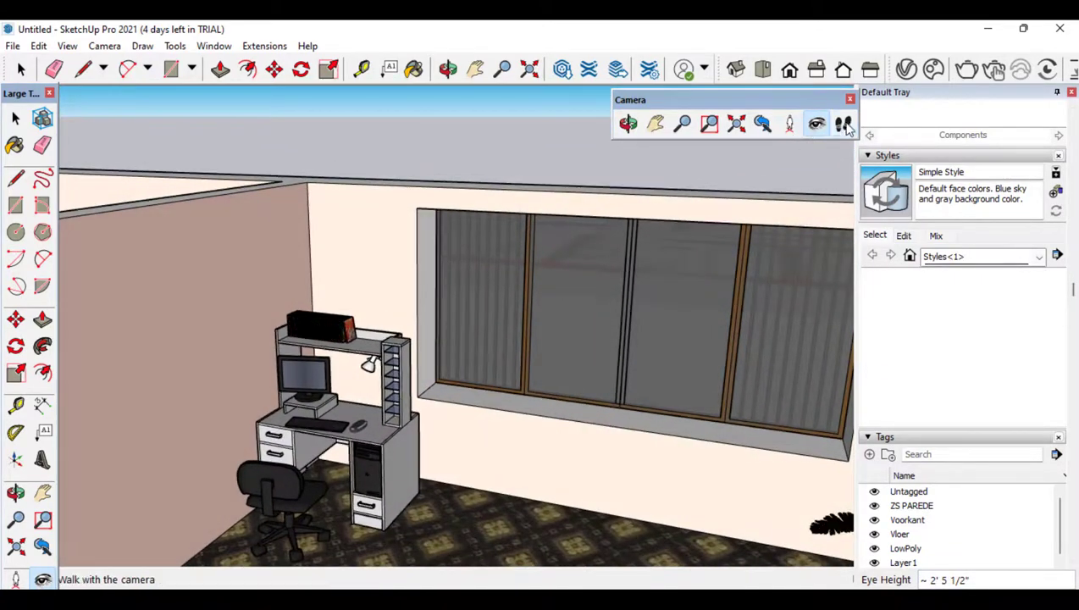
left_click_drag(564, 526, 556, 460, "shift")
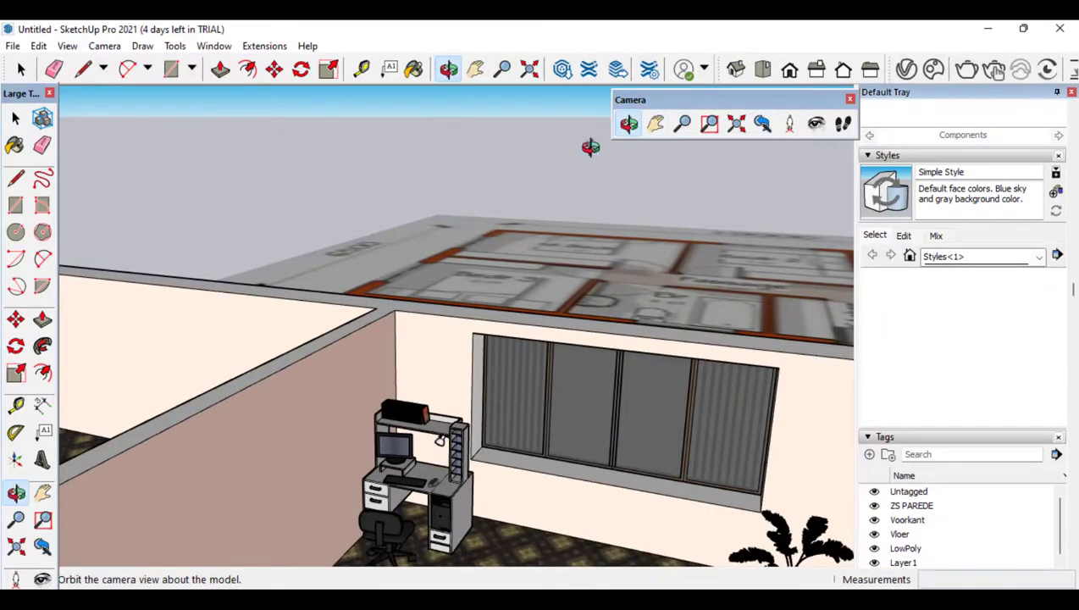
left_click_drag(284, 307, 635, 273)
scroll(634, 272, "up", 10)
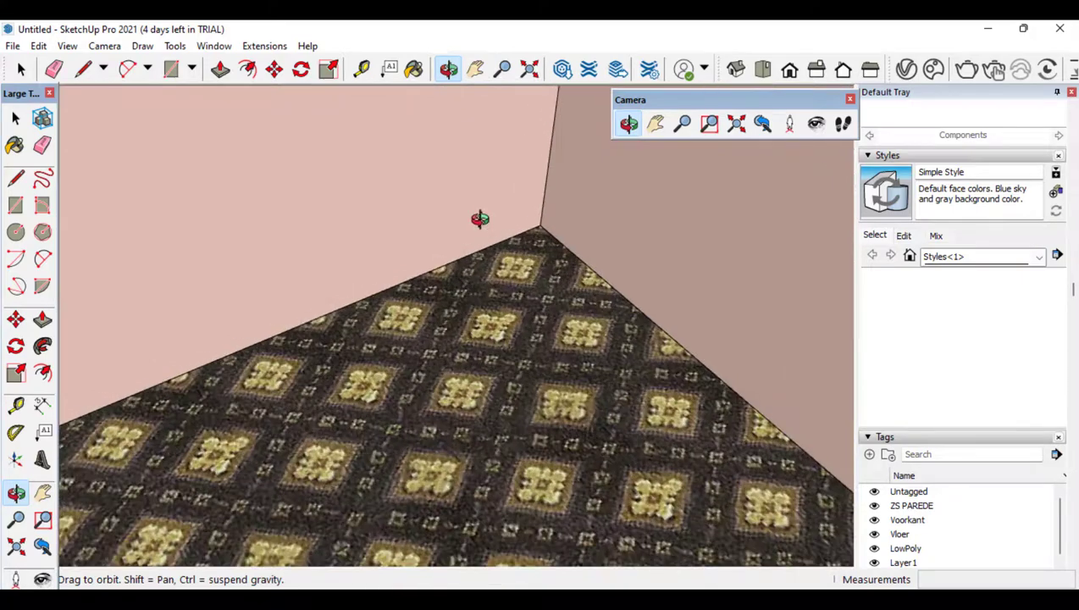
left_click_drag(440, 299, 687, 277)
left_click(844, 125)
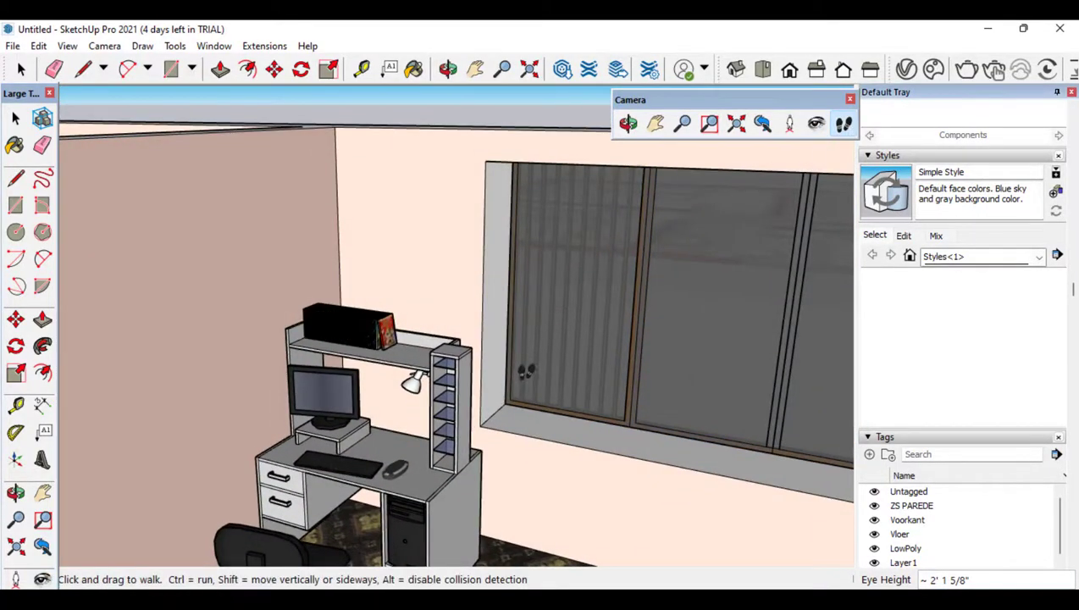
left_click_drag(526, 374, 516, 396)
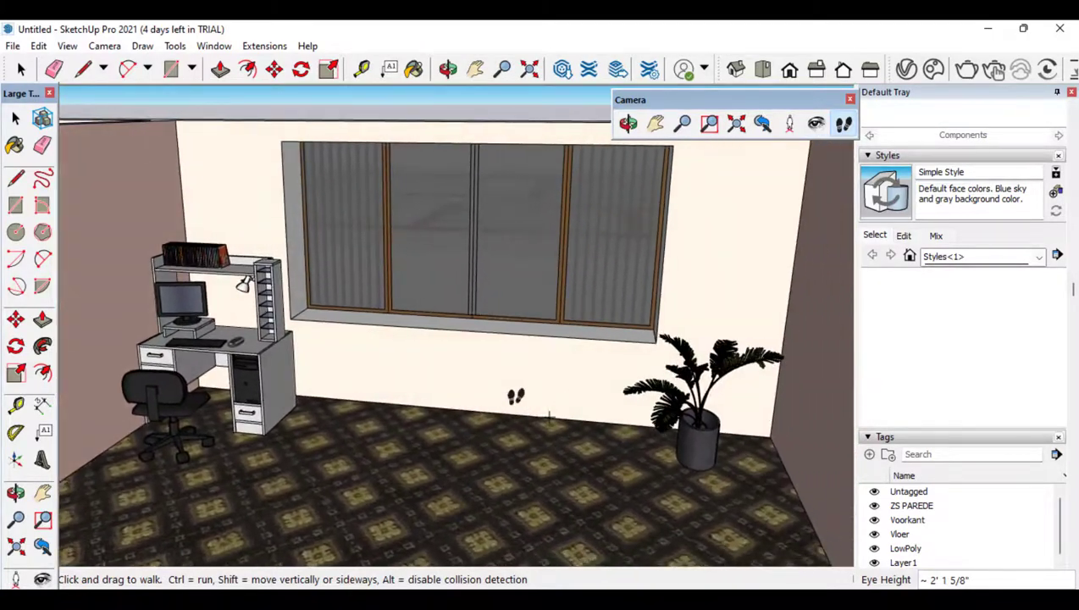
Save the computer desk room view as a scene and recall it
scroll(929, 453, "down", 5)
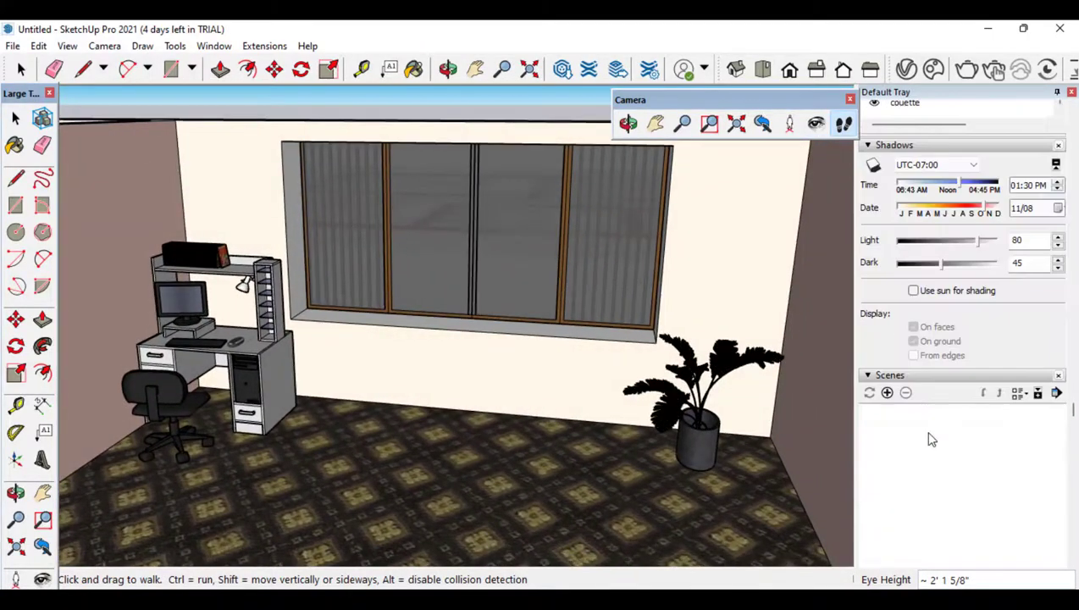
left_click(887, 393)
left_click(556, 382)
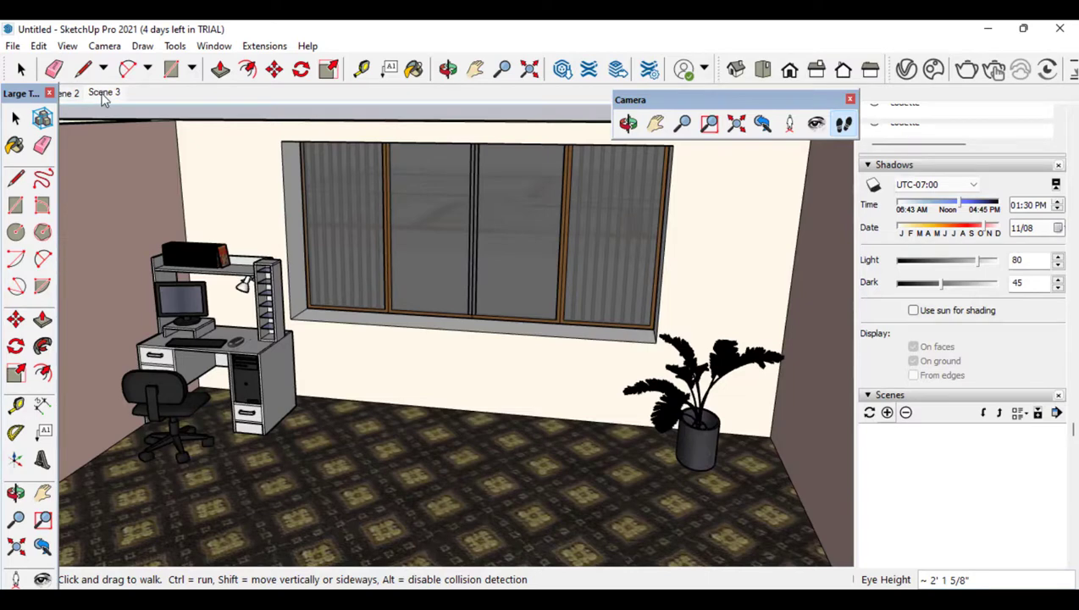
left_click(105, 93)
Delete the duplicate scenes Scene 3 and Scene 2, keeping only Scene 1
scroll(936, 508, "down", 3)
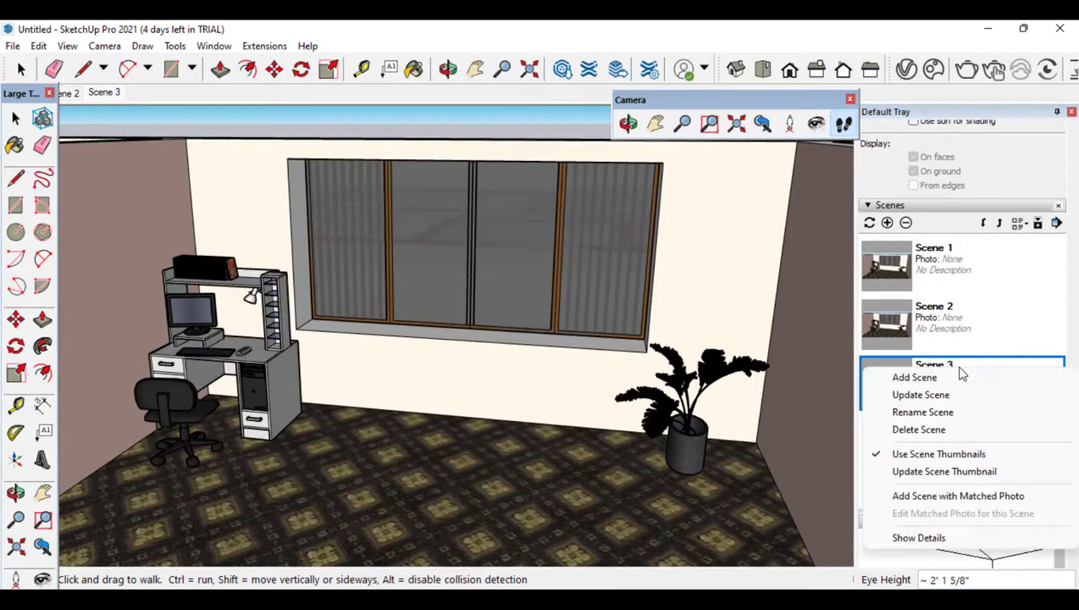
left_click(969, 430)
key("Return")
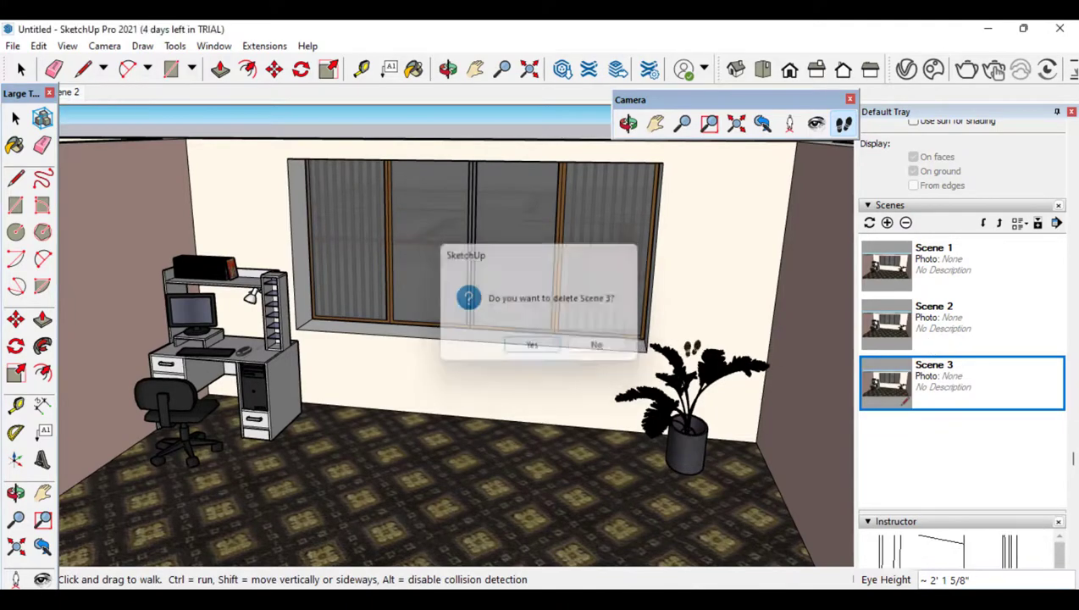
left_click(876, 400)
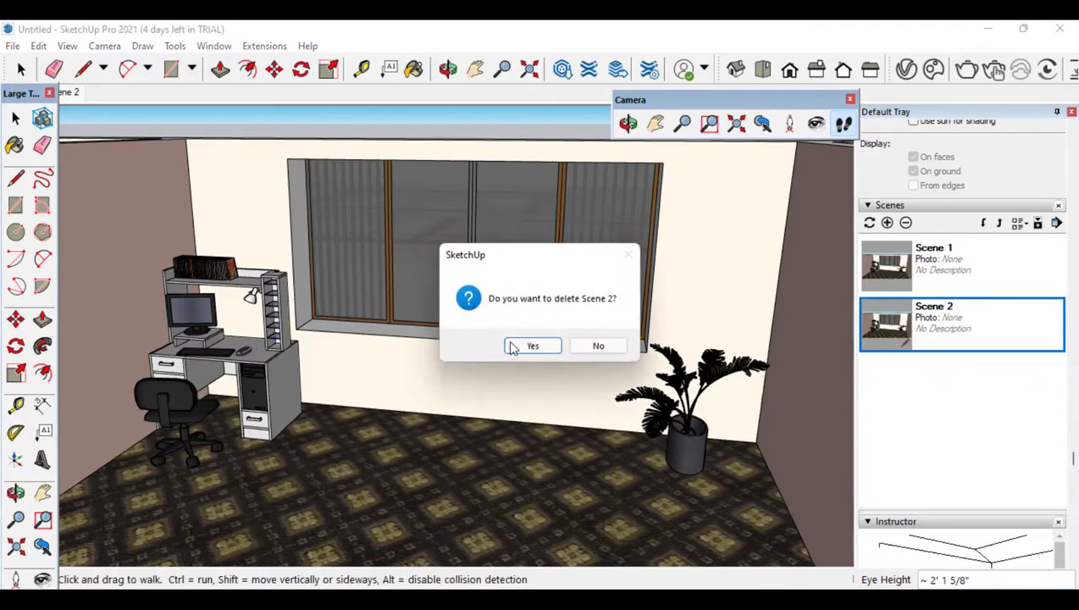
left_click(531, 346)
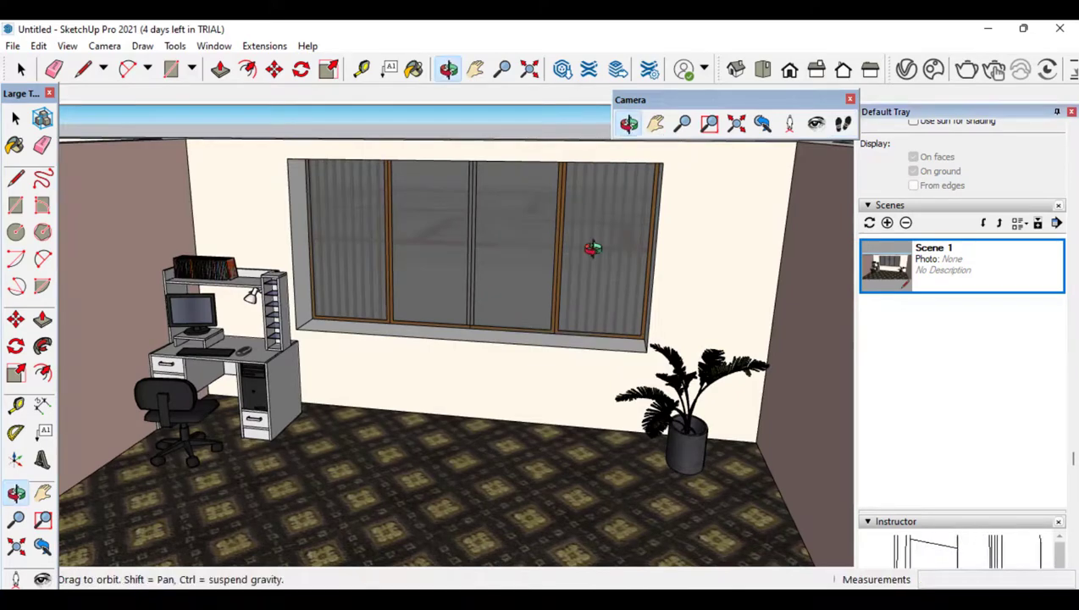
Bring the camera through the doorway of the dining room and turn it toward the table and window
left_click_drag(592, 249, 394, 260)
scroll(398, 254, "up", 10)
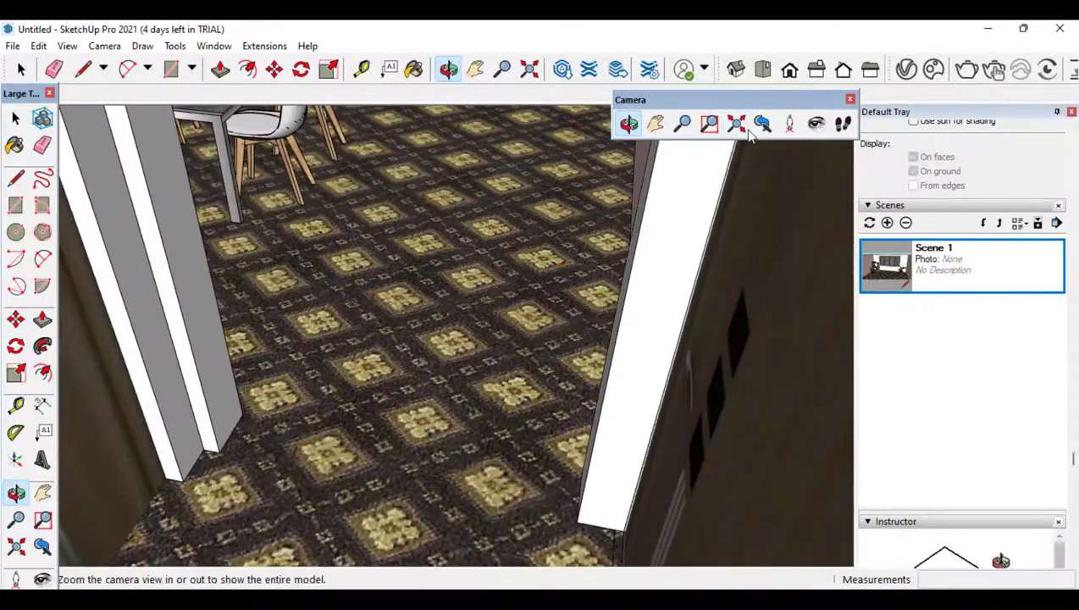
mouse_move(632, 229)
left_mouse_down()
mouse_move(552, 125)
mouse_move(581, 148)
mouse_move(637, 233)
left_mouse_up()
scroll(360, 336, "up", 3)
scroll(360, 336, "up", 2)
left_click_drag(360, 337, 371, 59)
left_click_drag(464, 239, 169, 83)
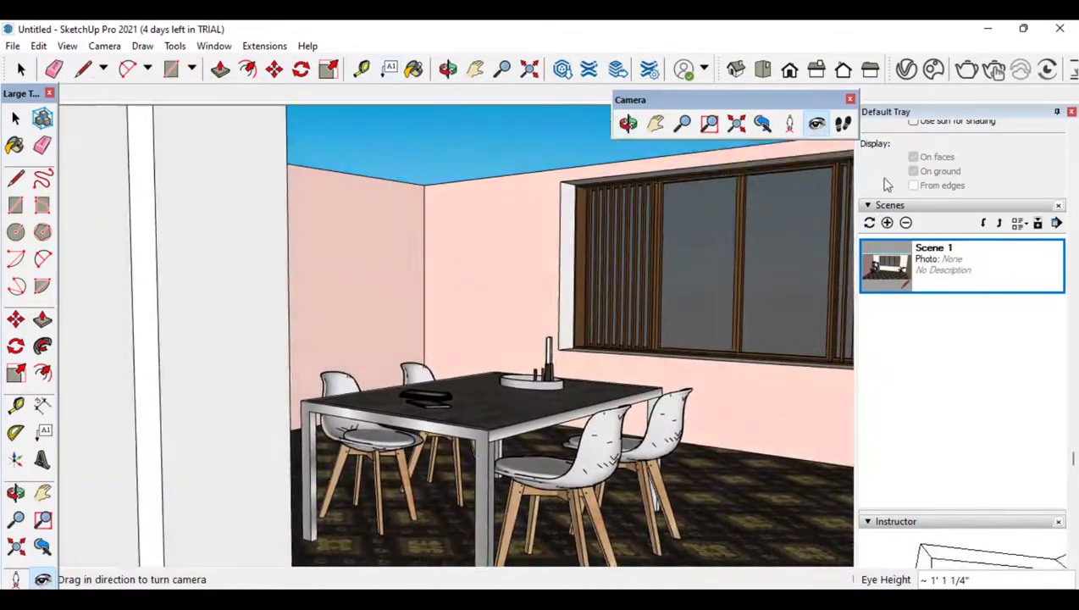
Walk the camera up to the dining table, frame it with the window and save the view as a new scene
left_click(844, 124)
left_click_drag(672, 505, 679, 467)
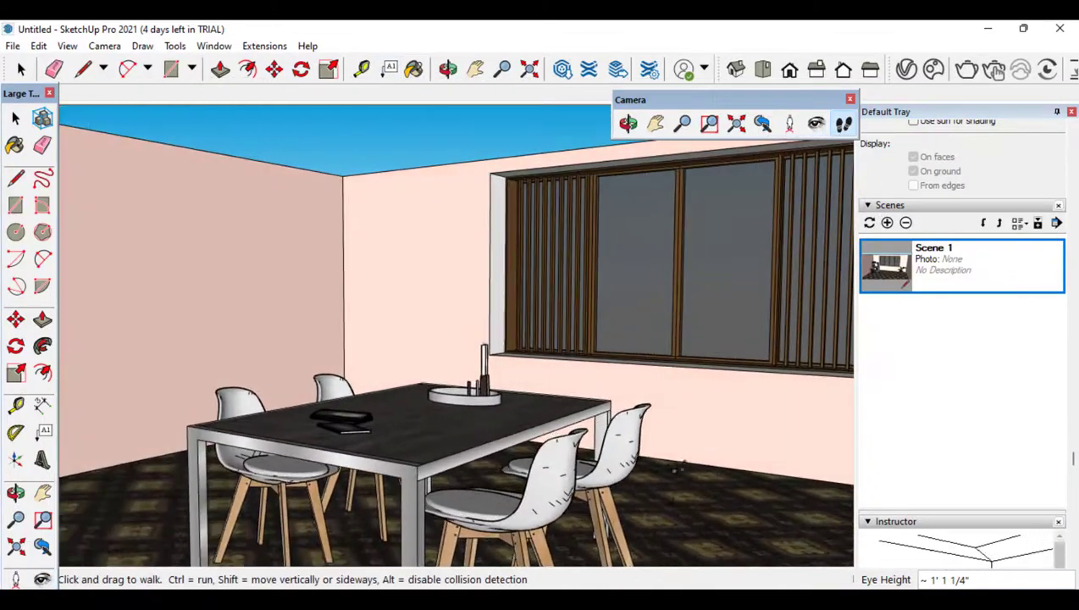
left_click_drag(610, 439, 589, 434)
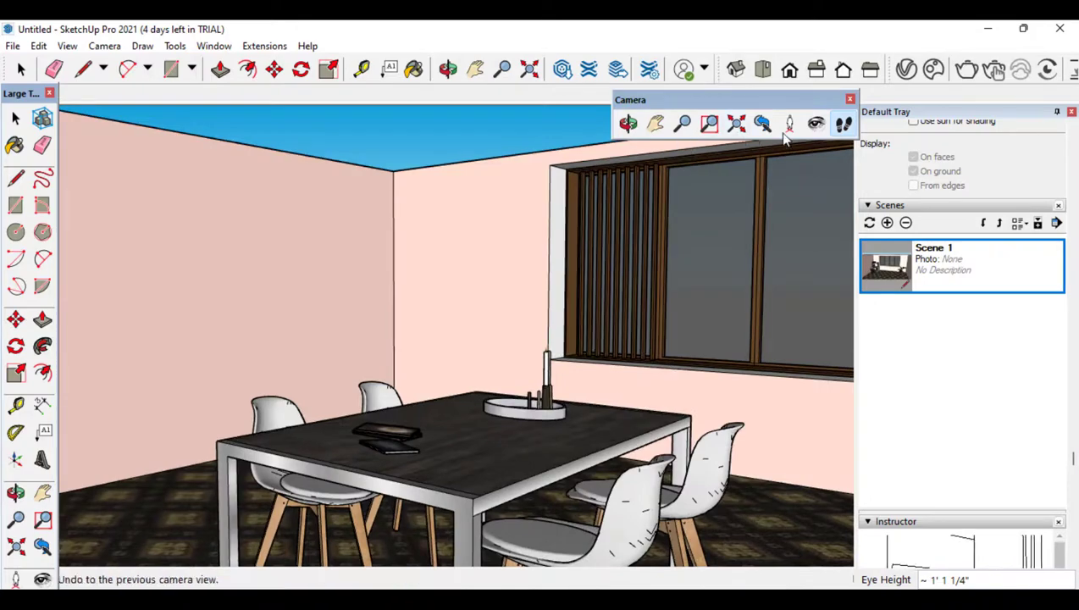
left_click_drag(594, 248, 633, 318)
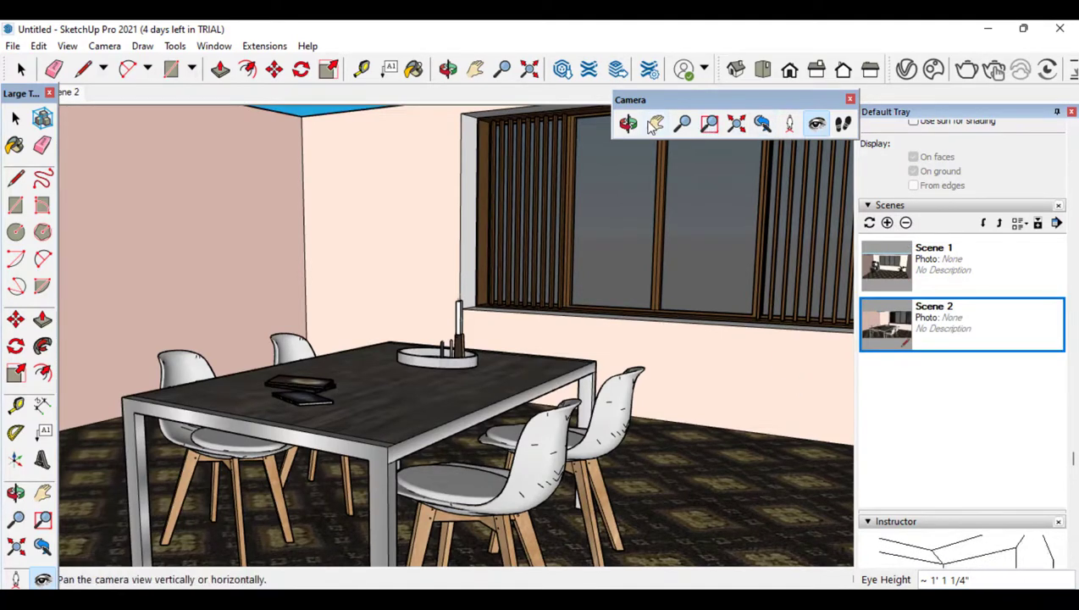
Move the camera out of the dining room and into the kitchen, looking around at countertop height
left_click_drag(601, 137, 519, 316)
left_click_drag(592, 301, 394, 381)
scroll(394, 381, "down", 2)
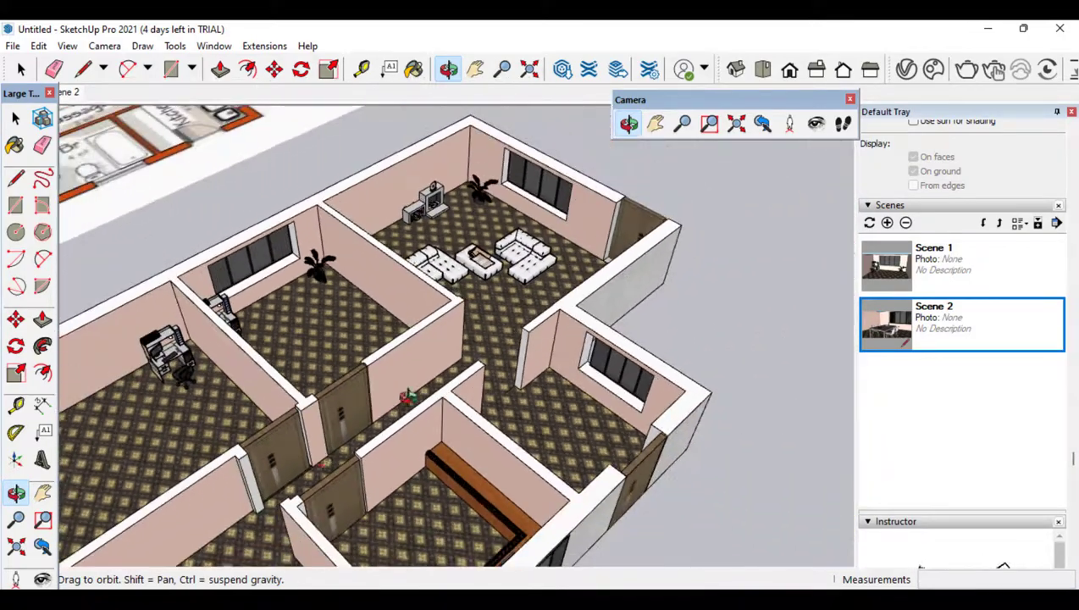
left_click_drag(325, 468, 634, 417)
scroll(634, 418, "up", 10)
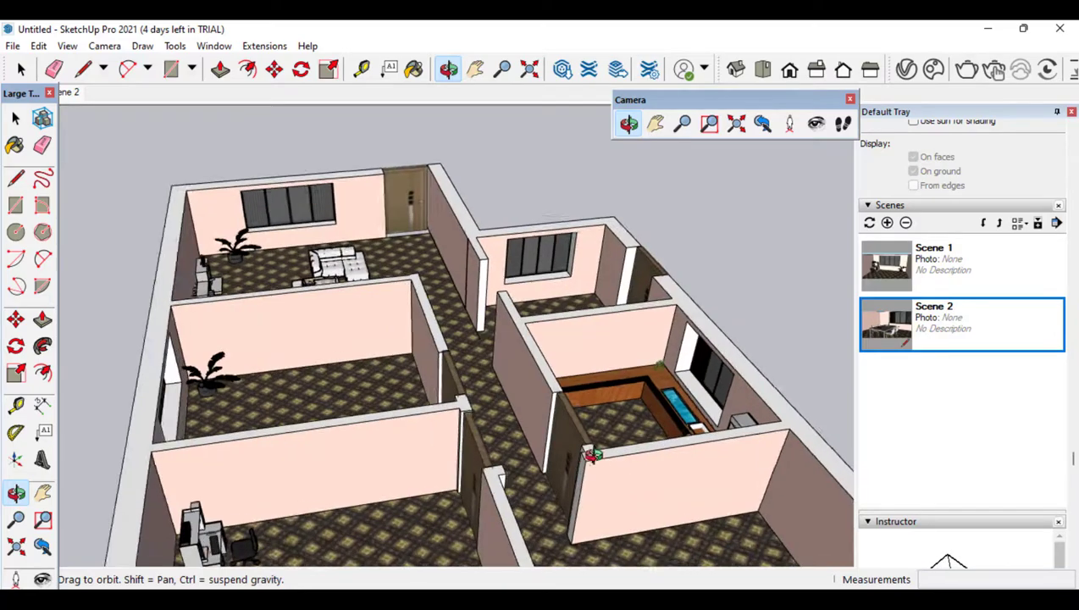
scroll(669, 420, "up", 3)
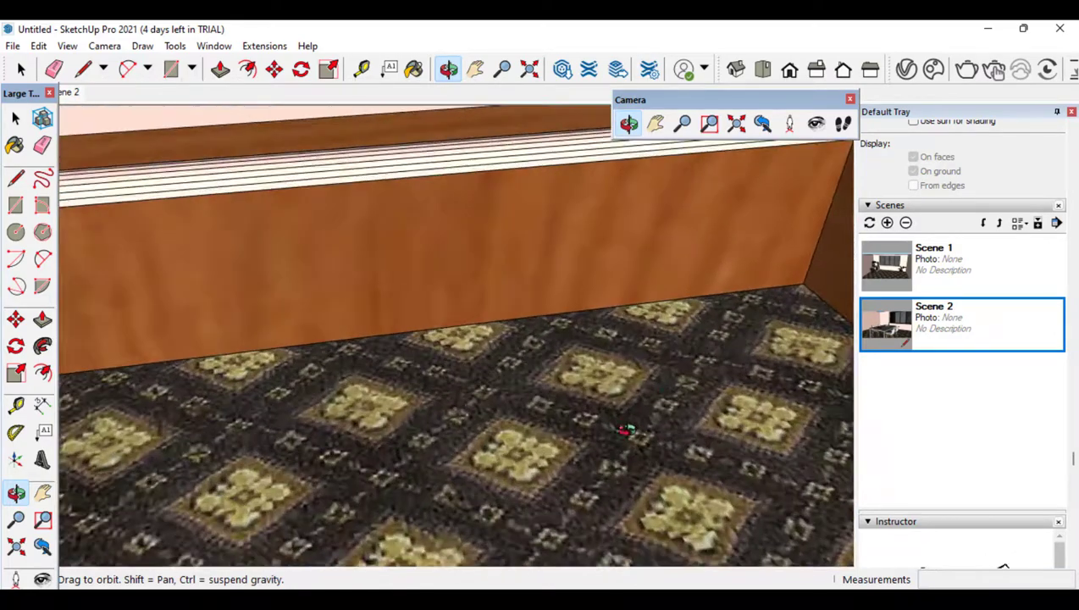
left_click(816, 127)
left_click_drag(233, 502, 601, 392)
scroll(600, 392, "down", 2)
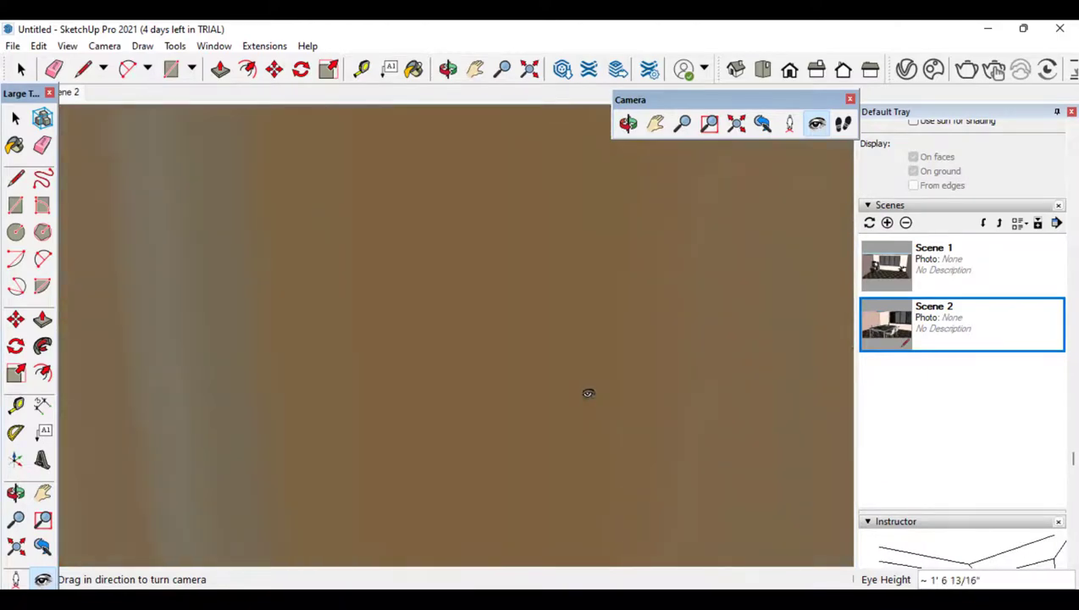
Frame the kitchen countertop, sink, window, tall white cabinet and chair, and save the view as a new scene
scroll(589, 394, "up", 2)
scroll(515, 395, "down", 2)
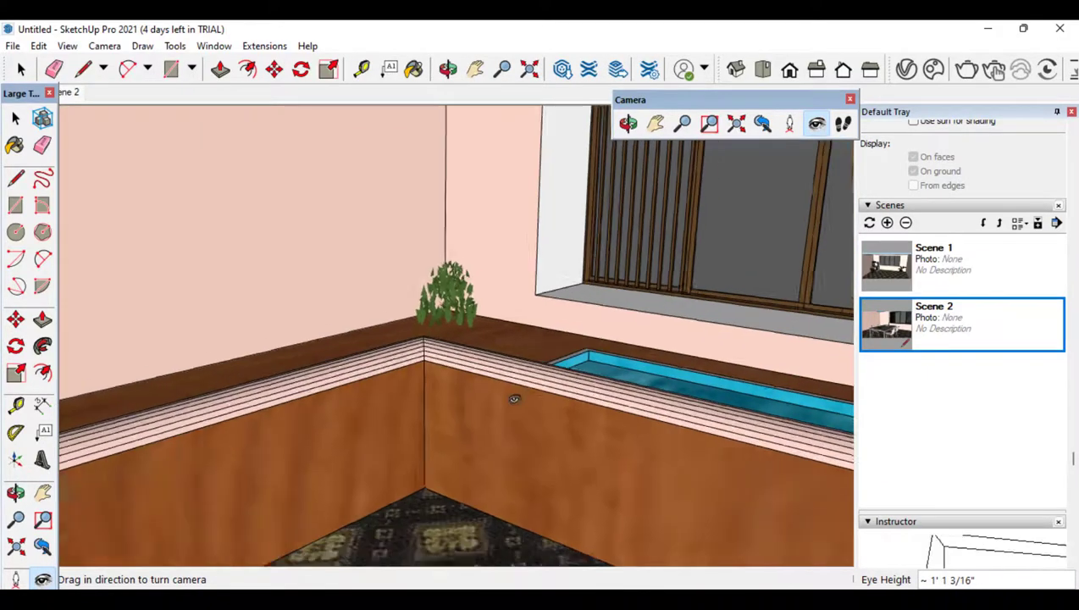
scroll(515, 396, "up", 2)
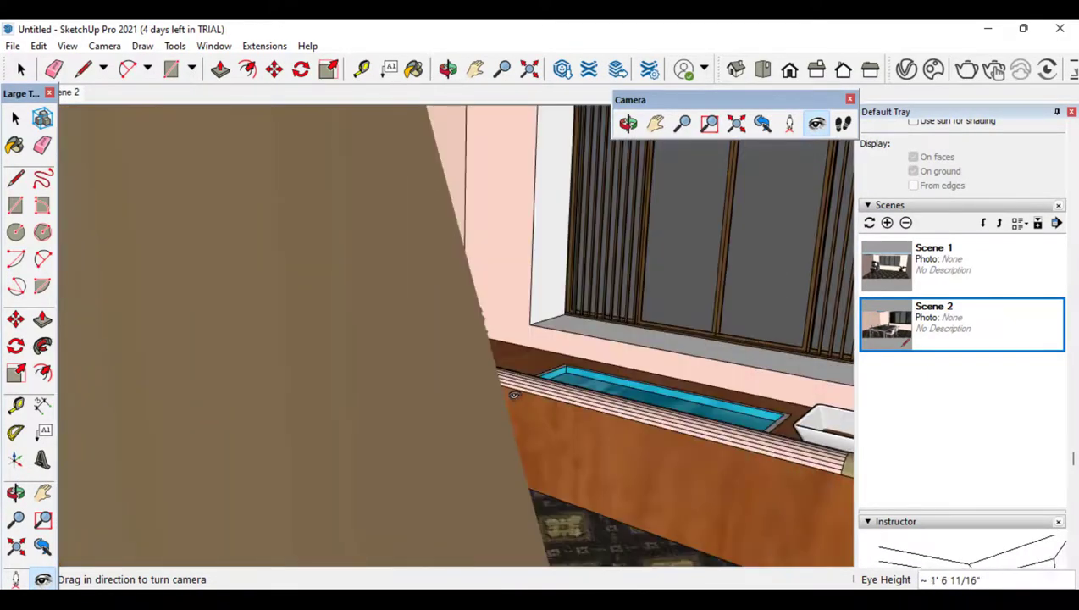
left_click_drag(489, 392, 786, 347)
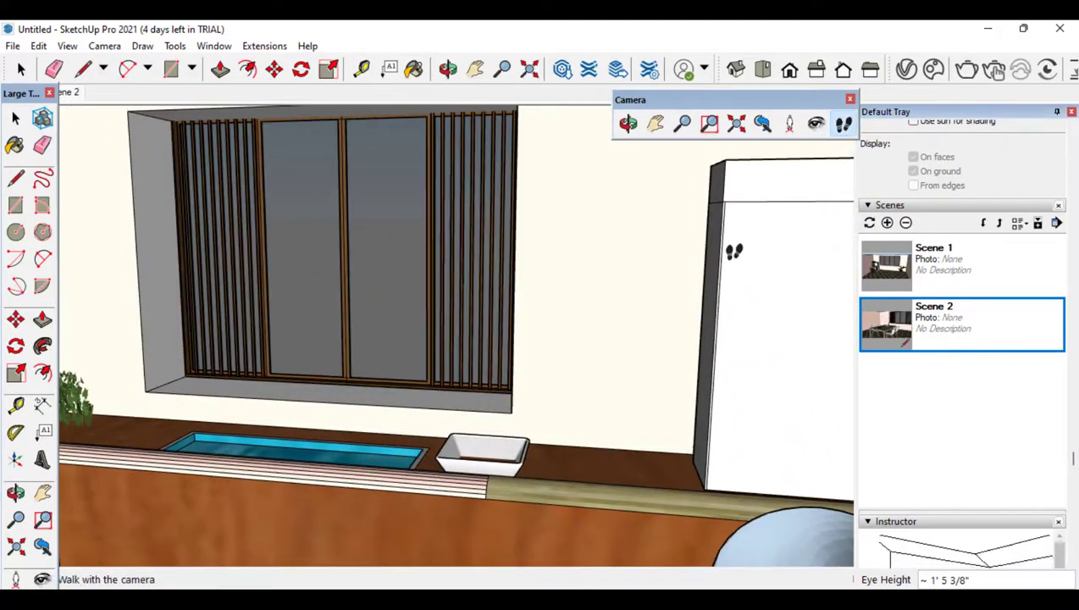
left_click_drag(637, 362, 375, 459)
left_click(816, 123)
mouse_move(720, 280)
left_mouse_down()
mouse_move(705, 281)
mouse_move(722, 282)
mouse_move(705, 320)
mouse_move(716, 279)
left_mouse_up()
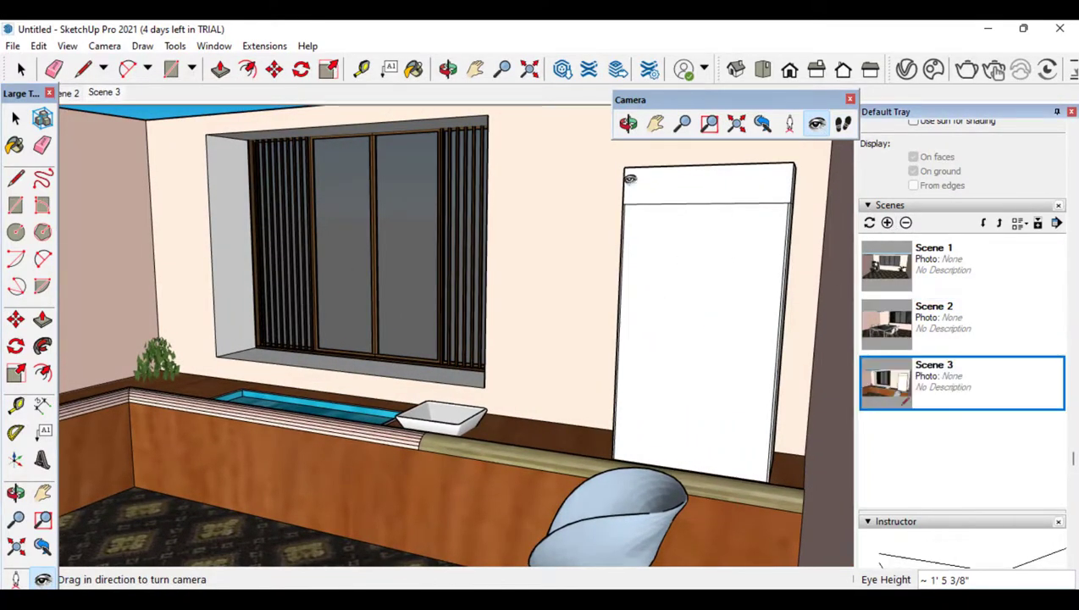
Leave the kitchen interior and examine the whole floor plan in isometric view and from outside the dining room window
left_click_drag(629, 178, 649, 144)
left_click_drag(455, 430, 661, 396)
left_click(629, 128)
left_click(735, 71)
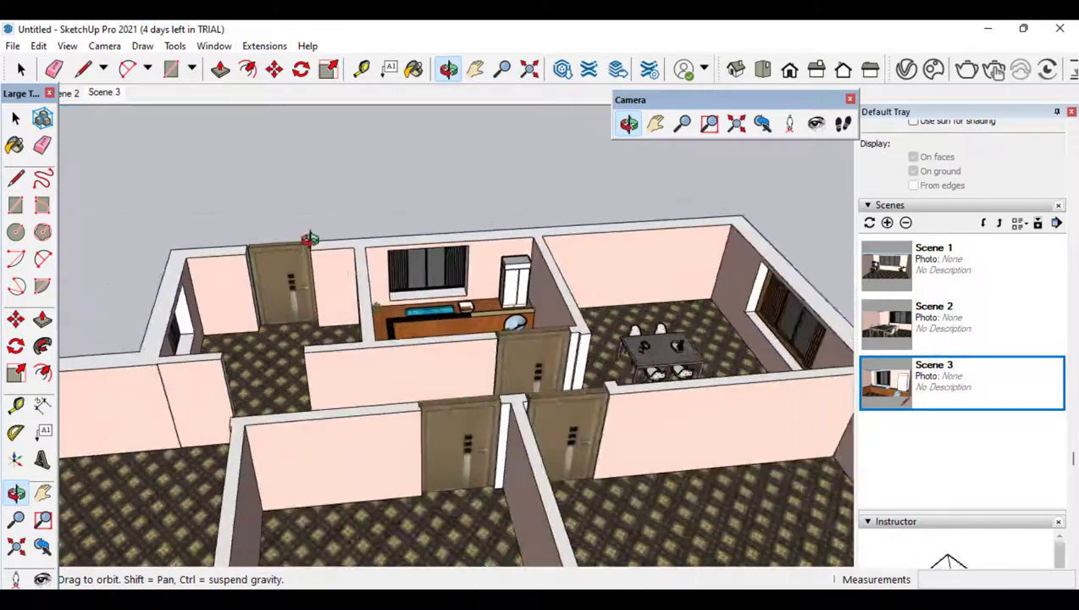
scroll(308, 239, "down", 2)
left_click_drag(780, 325, 434, 385)
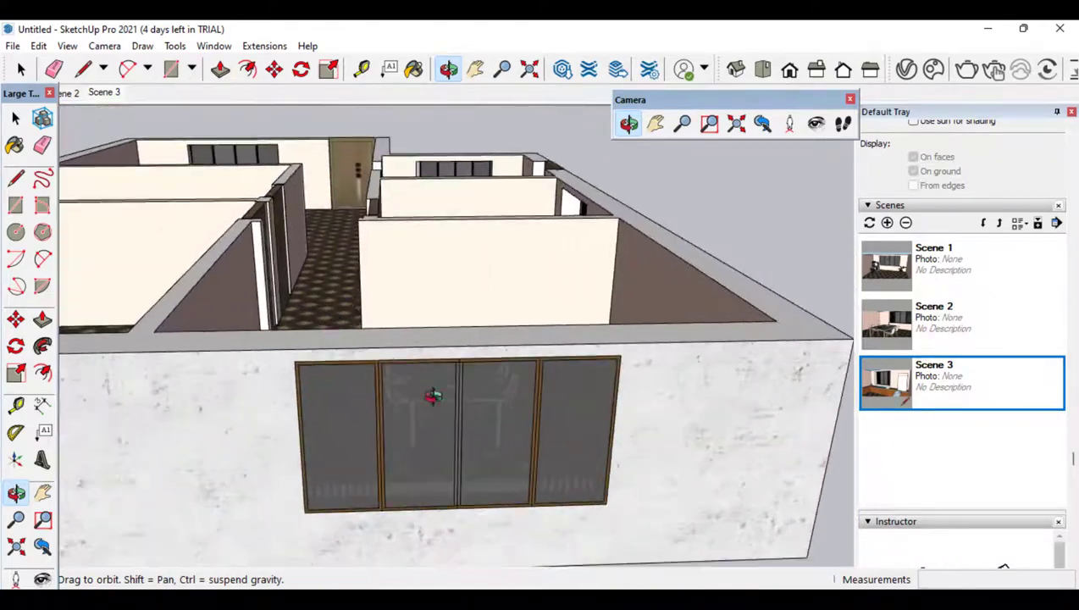
Inspect the dining table, its chairs and the window again from inside the dining room
scroll(436, 371, "up", 5)
left_click_drag(583, 458, 583, 336)
scroll(583, 335, "up", 3)
scroll(583, 336, "up", 6)
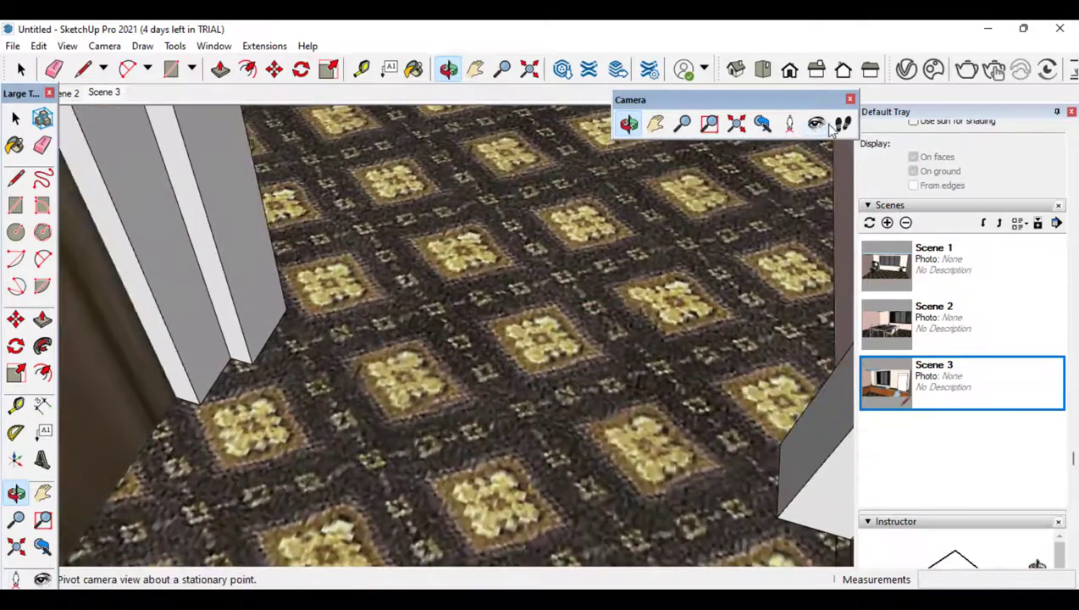
left_click(820, 125)
left_click_drag(564, 411, 748, 389)
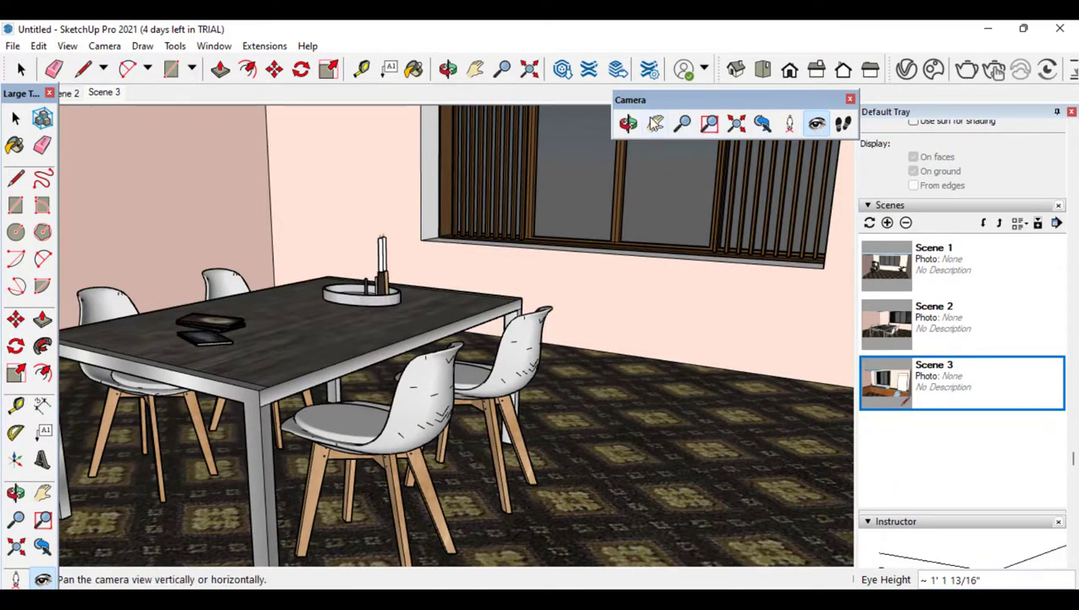
Go back to the isometric view and examine the kitchen and the neighbouring rooms from above
left_click(629, 127)
left_click_drag(637, 203, 462, 331)
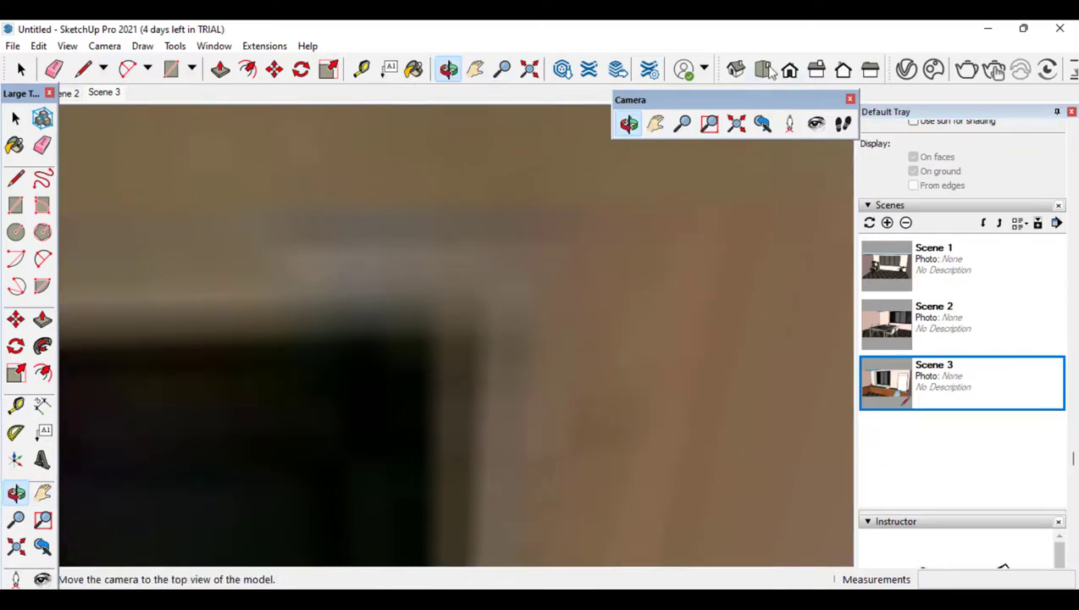
left_click(736, 70)
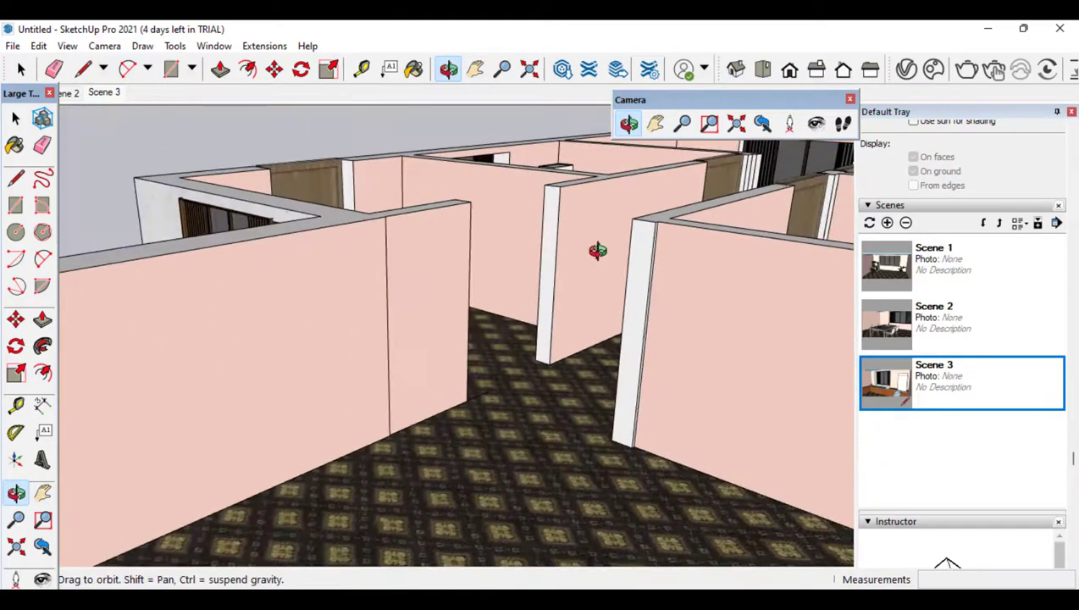
scroll(598, 253, "down", 5)
left_click_drag(599, 255, 716, 234)
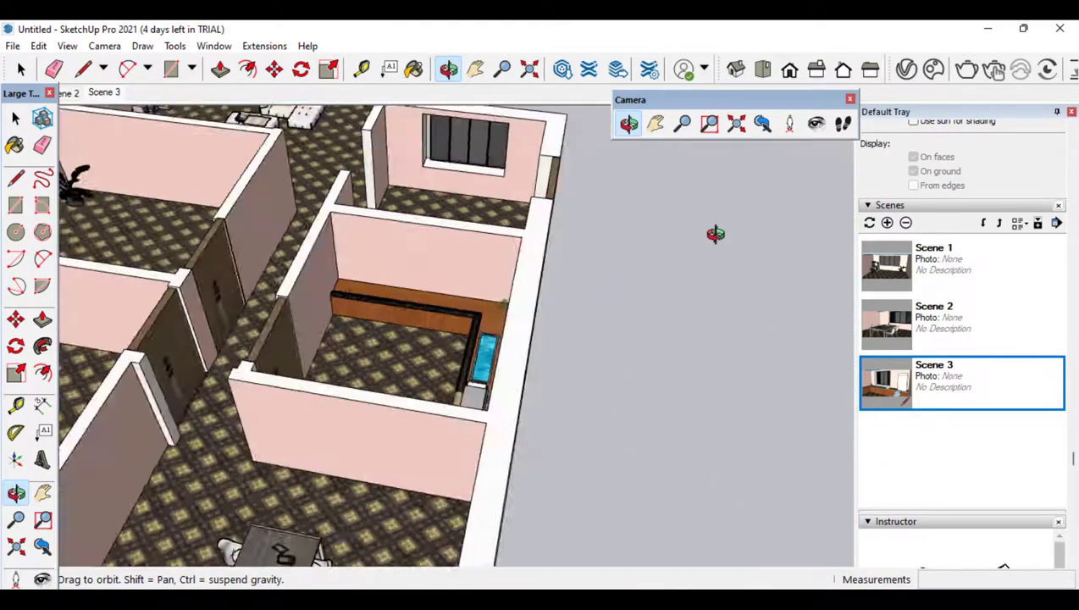
Enter the passage between the rooms and turn the camera towards the lounge's sofas, fireplace, plant and window
scroll(716, 233, "down", 2)
scroll(326, 123, "up", 5)
scroll(604, 460, "up", 2)
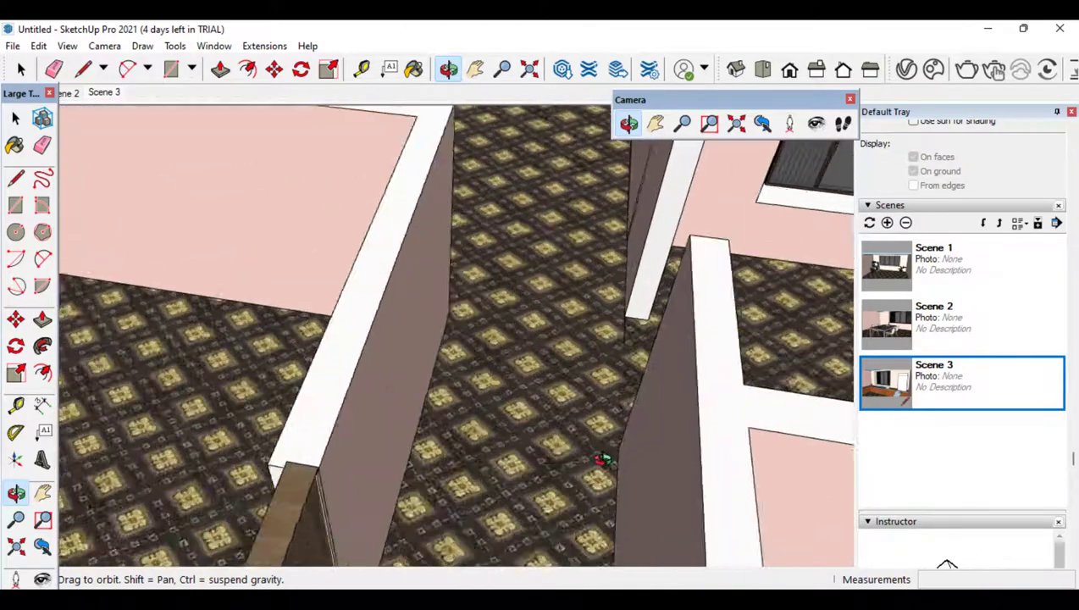
scroll(603, 460, "up", 3)
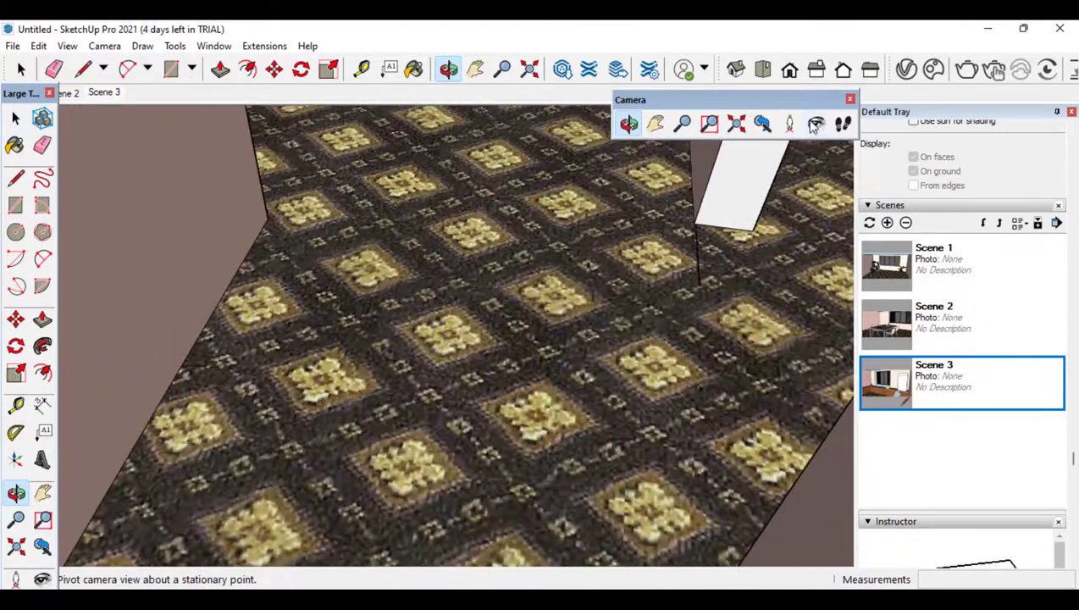
left_click(815, 126)
left_click_drag(566, 275, 527, 84)
scroll(622, 218, "up", 3)
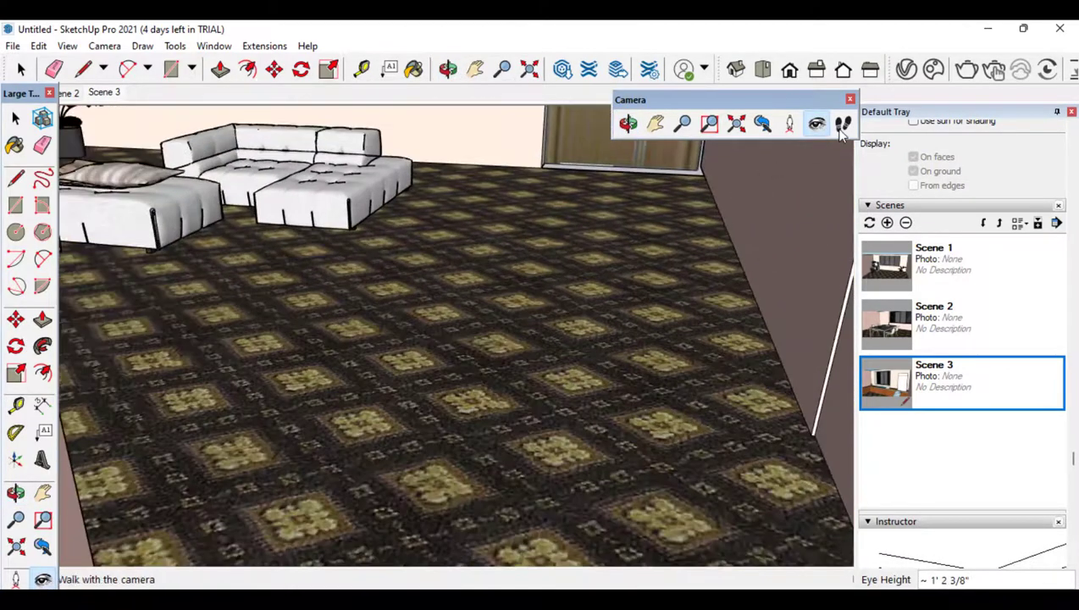
left_click_drag(481, 378, 381, 175)
left_click_drag(794, 307, 359, 281)
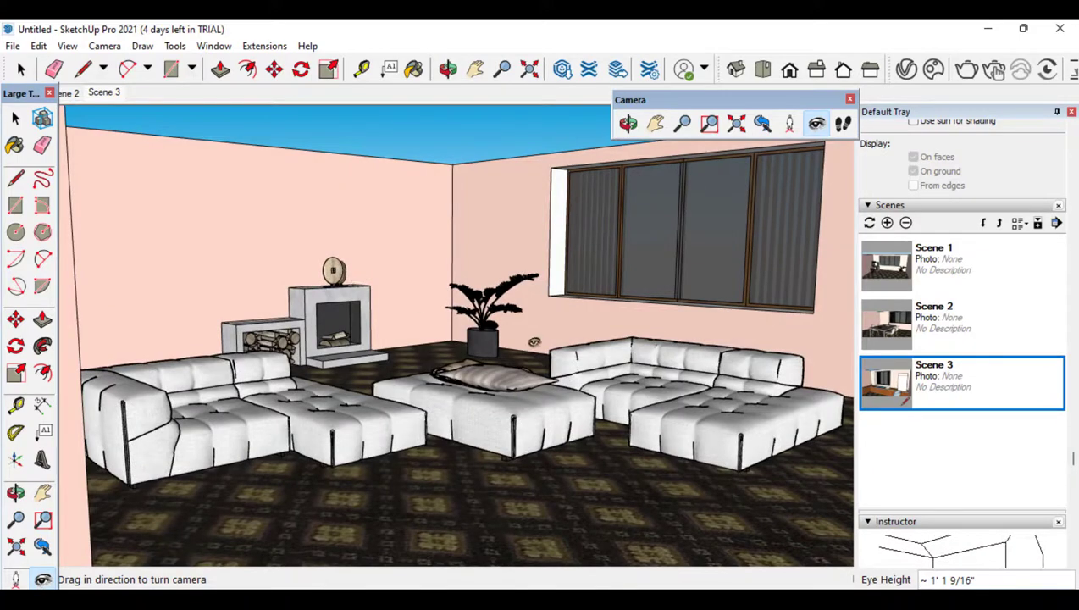
Frame both lounge sofas, the coffee table, fireplace, plant and window from inside, and save the view as a new scene
left_click_drag(534, 341, 625, 337)
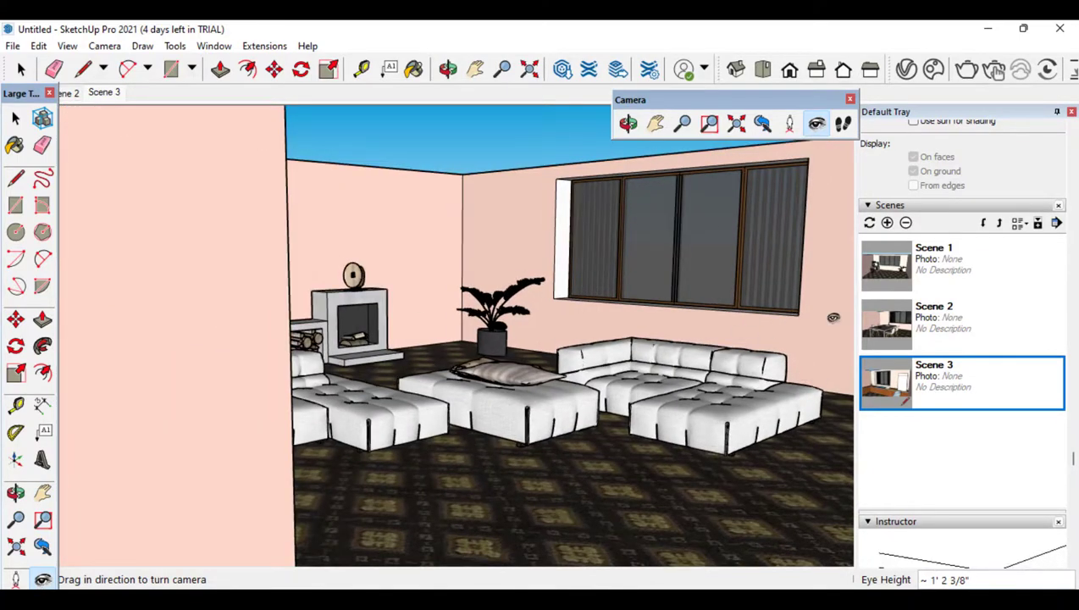
left_click_drag(750, 513, 830, 472)
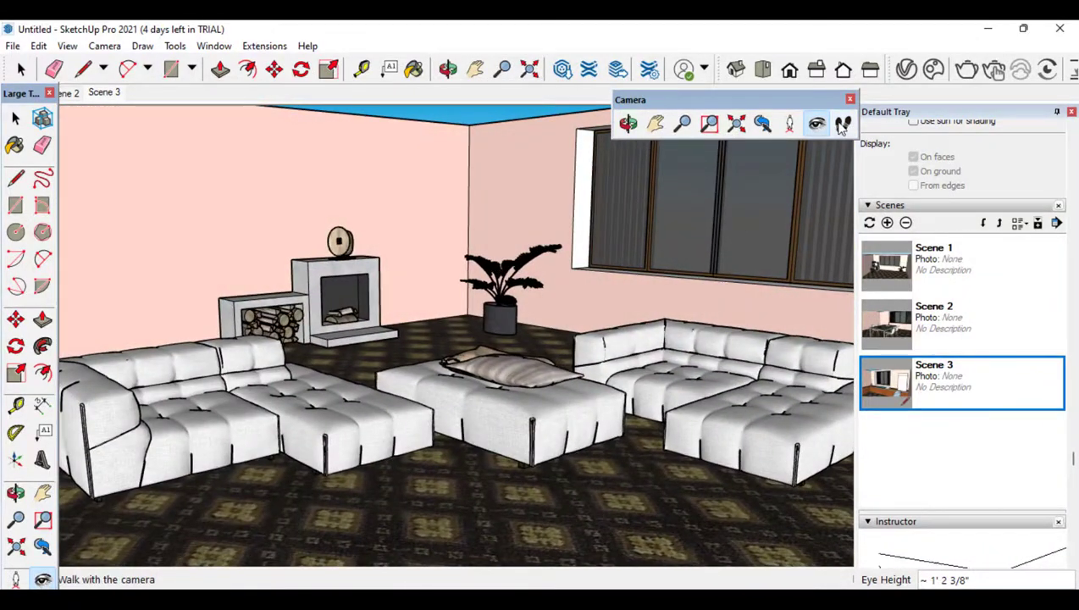
left_click_drag(670, 259, 665, 405)
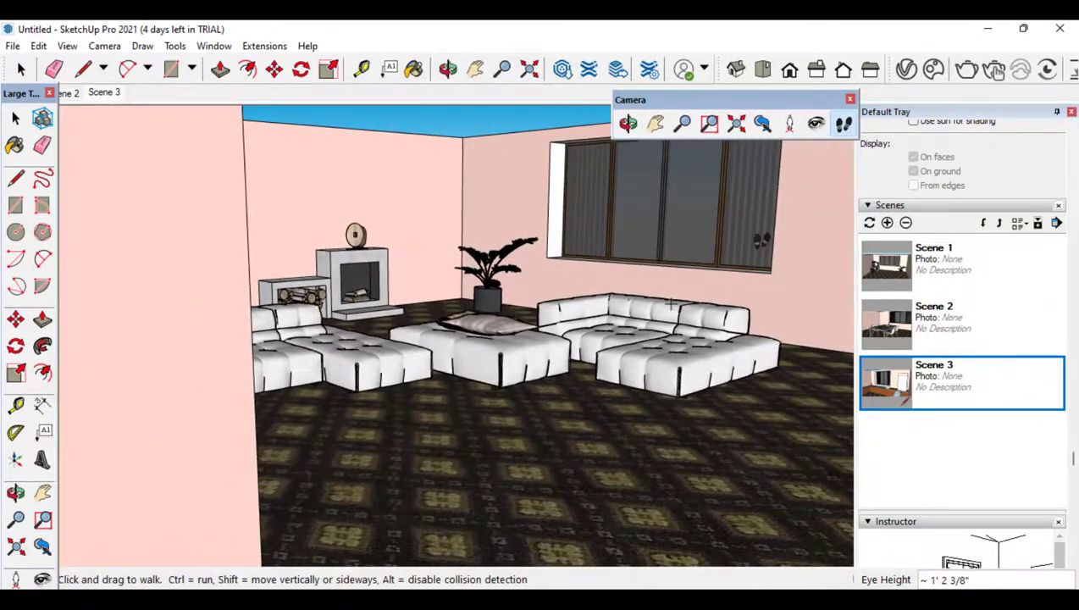
left_click_drag(724, 316, 973, 333)
scroll(802, 520, "up", 3)
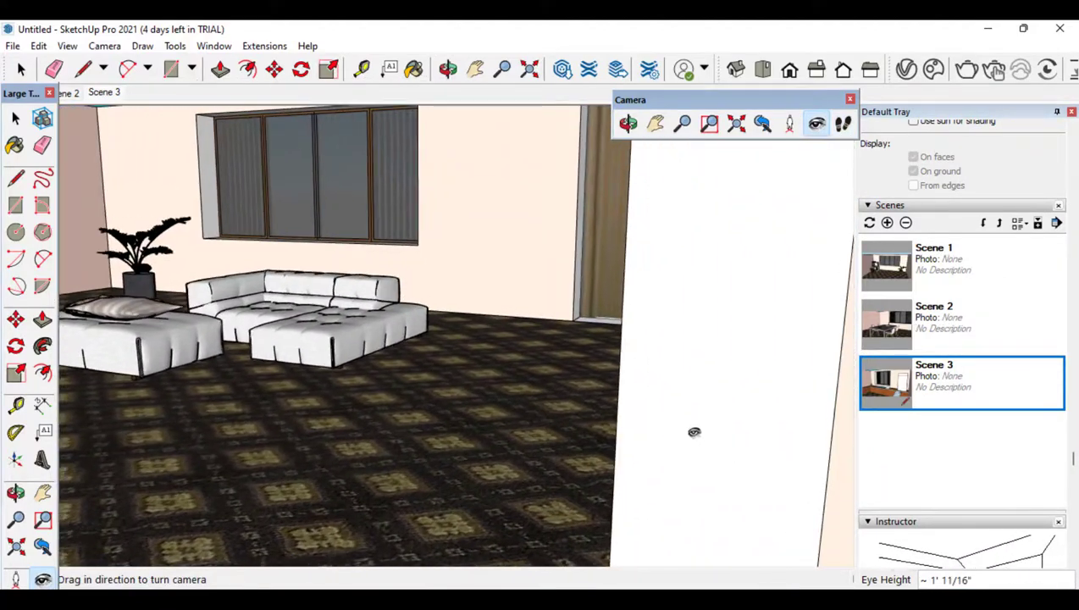
left_click_drag(455, 307, 348, 295)
left_click(872, 223)
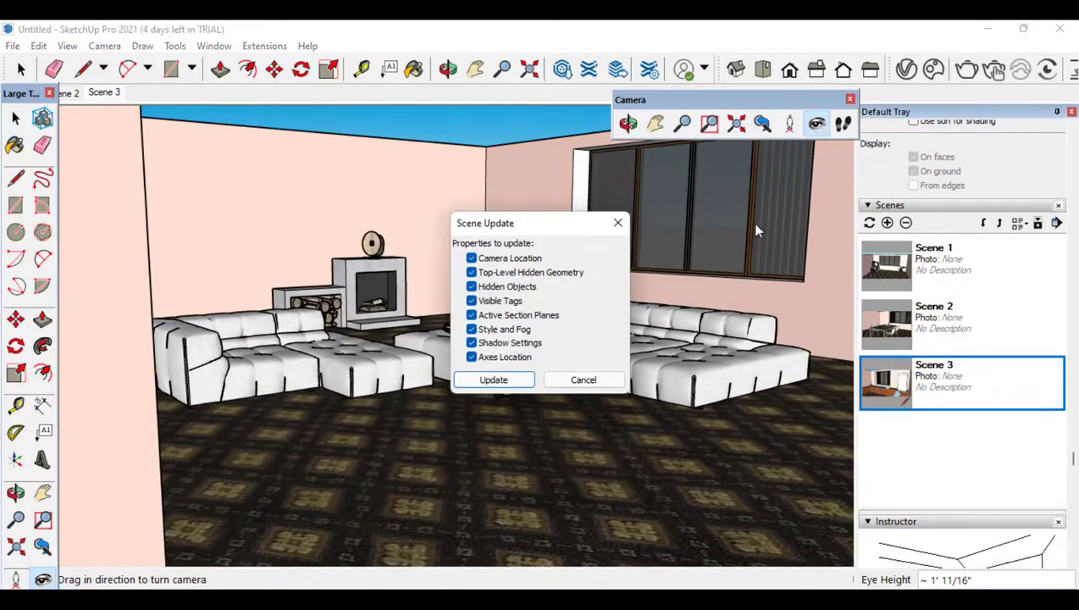
left_click(619, 223)
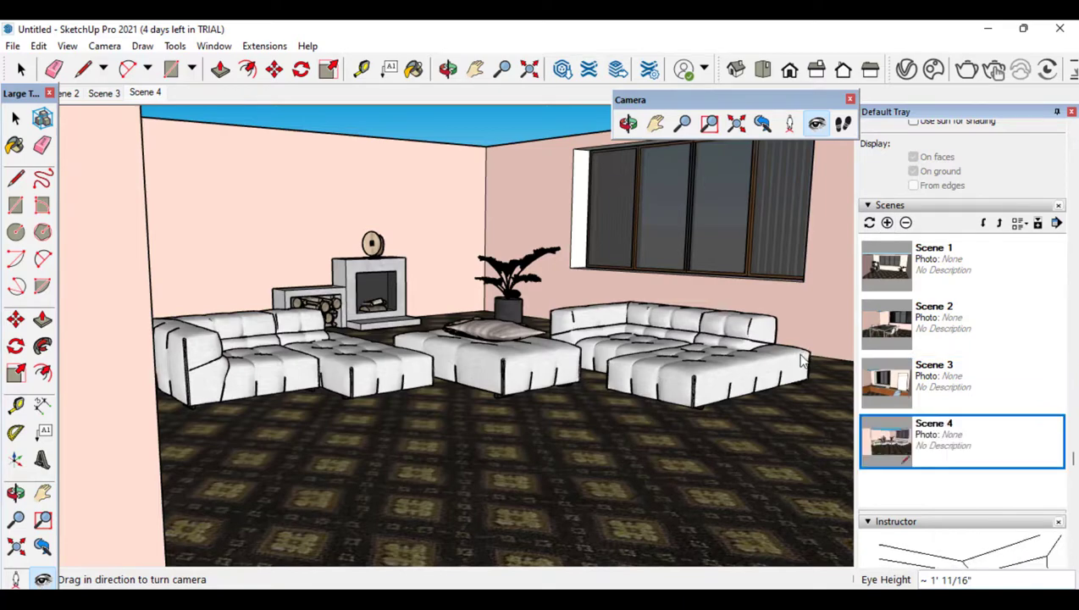
Return to the isometric view, orbit until the whole furnished house is seen from above, and save this overview as a new scene
left_click_drag(804, 361, 716, 239)
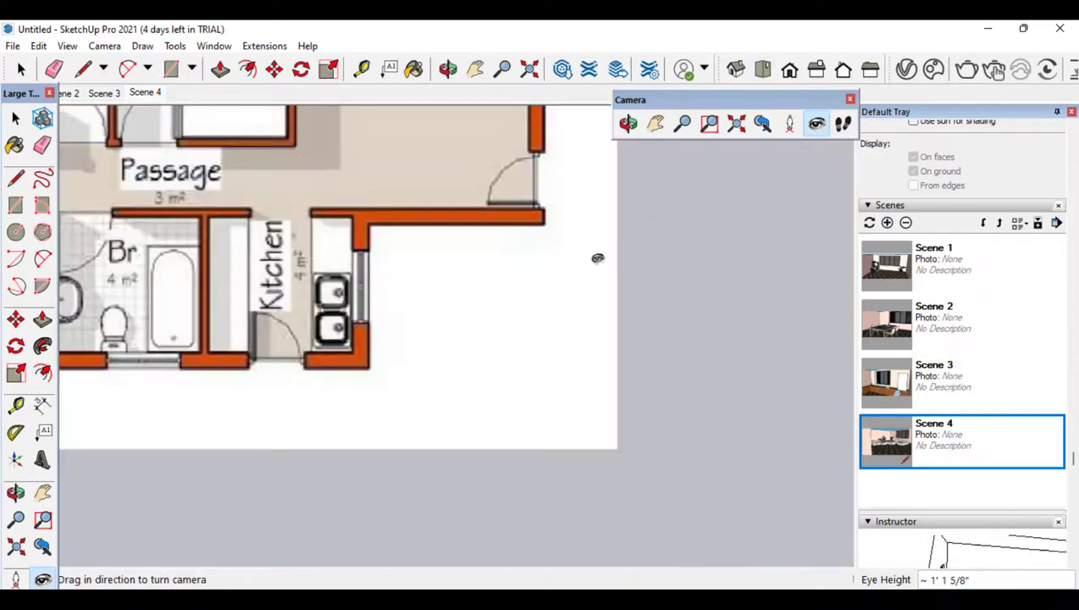
left_click(736, 69)
scroll(752, 238, "down", 1)
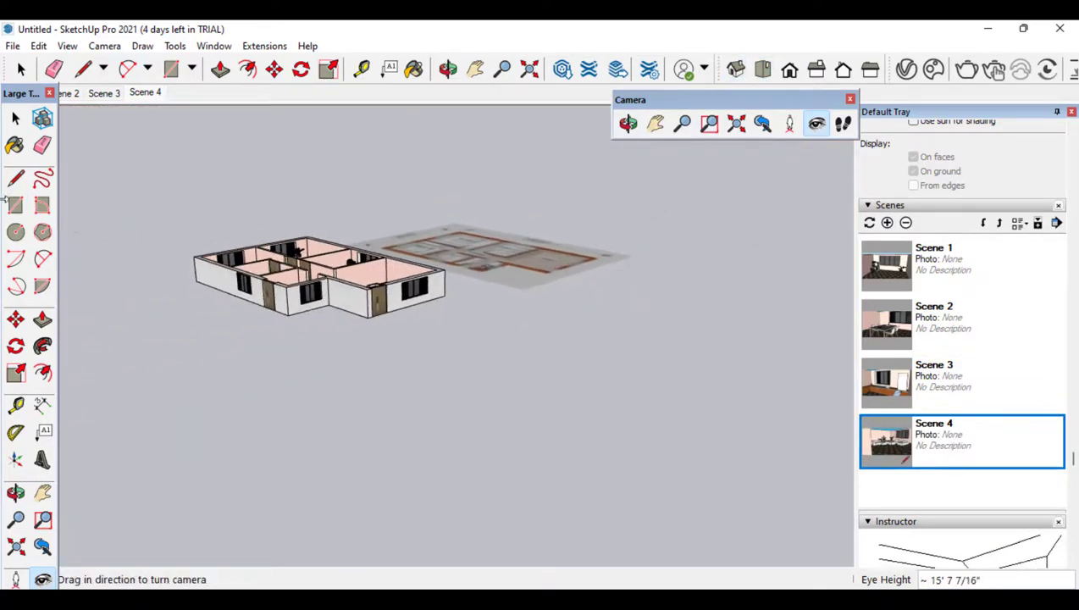
scroll(259, 240, "up", 4)
left_click_drag(424, 246, 605, 142)
left_click(628, 125)
left_click_drag(526, 242, 625, 339)
left_click(888, 224)
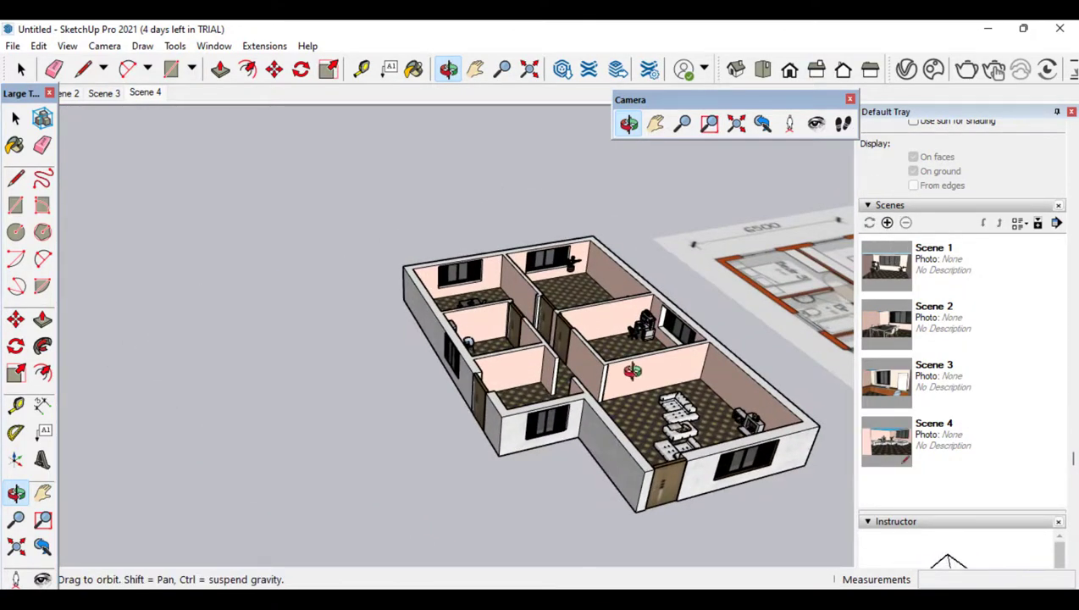
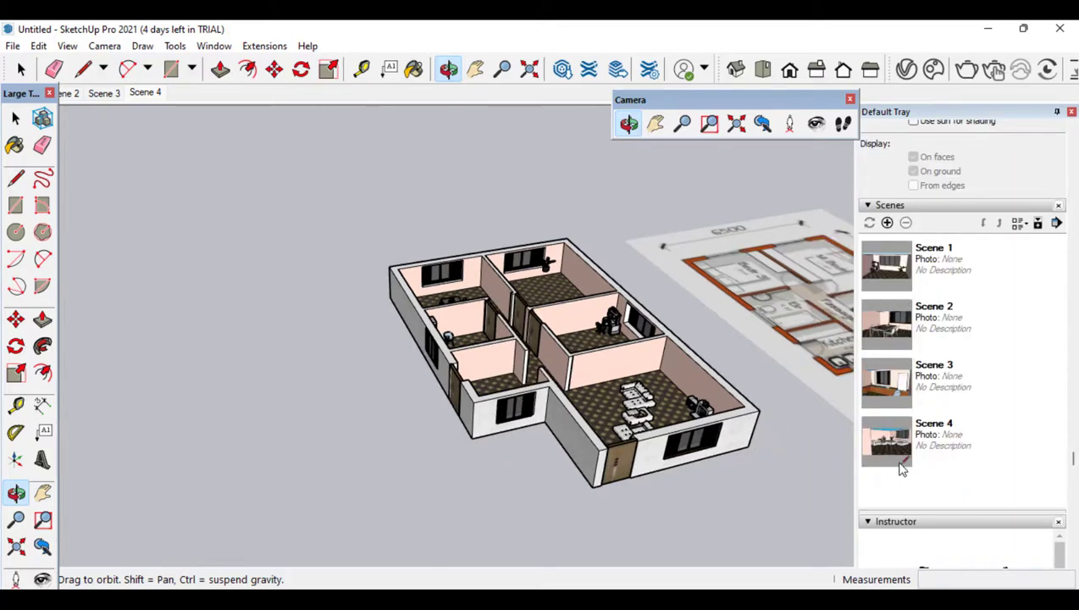
left_click(889, 223)
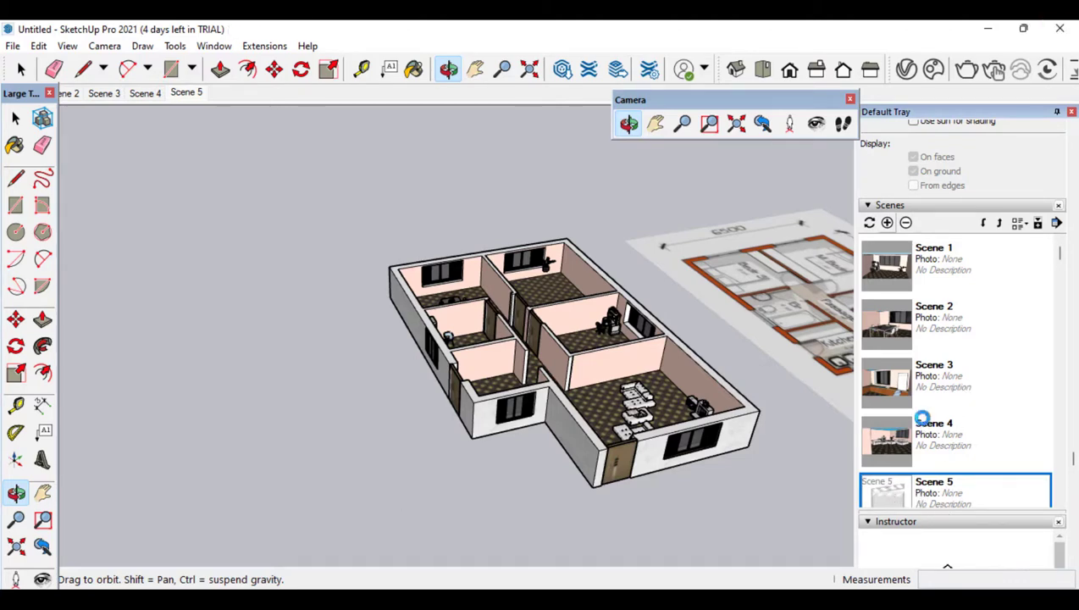
Select the house overview scene, Scene 5, and move it to the first place in the scene list
scroll(923, 411, "down", 3)
scroll(921, 396, "up", 5)
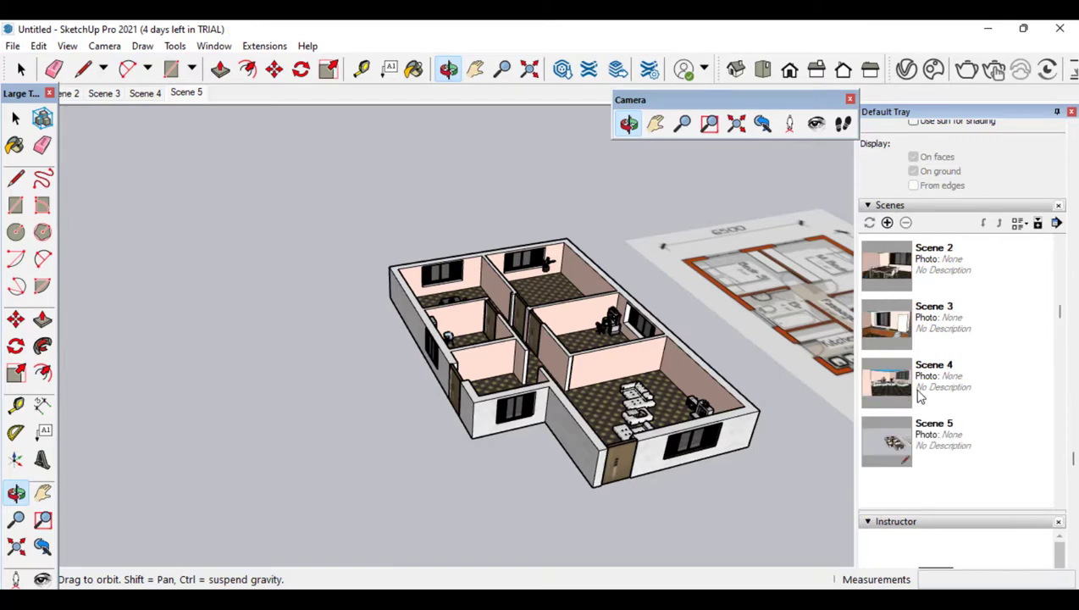
scroll(924, 424, "down", 3)
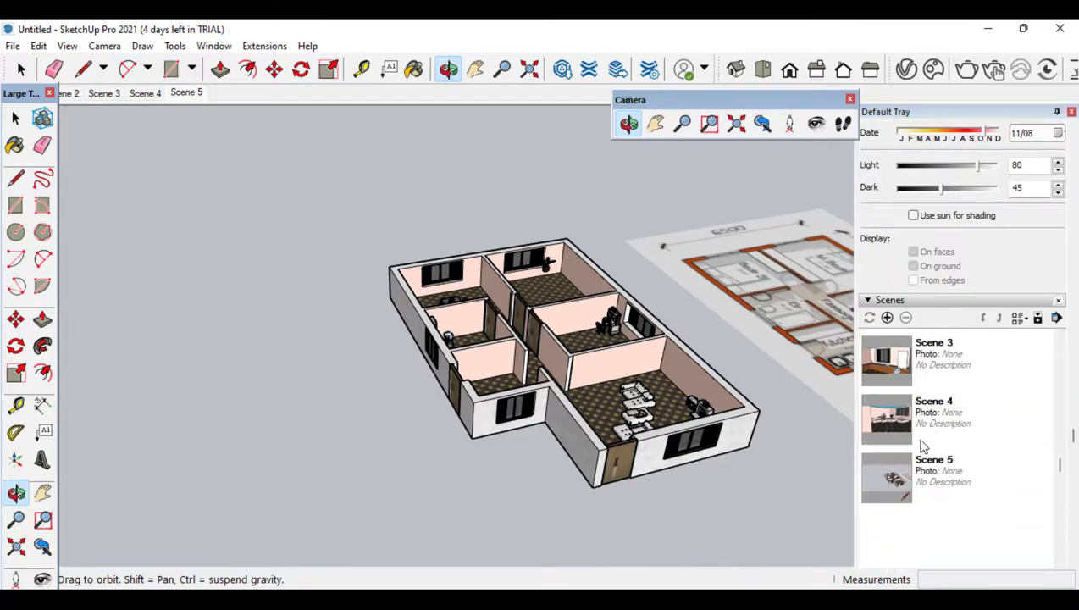
left_click(938, 476)
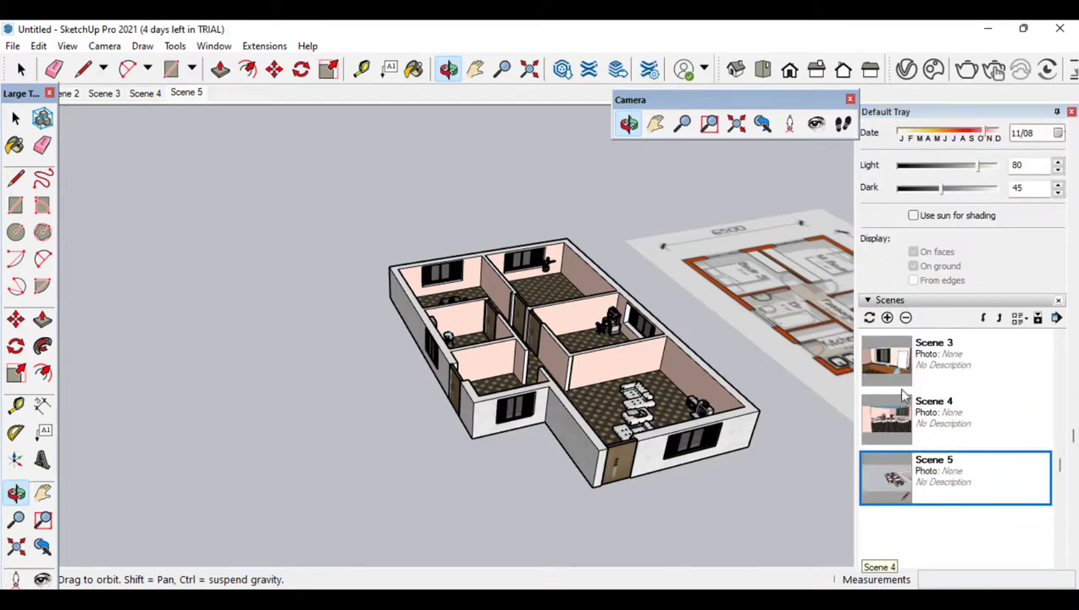
left_click(871, 319)
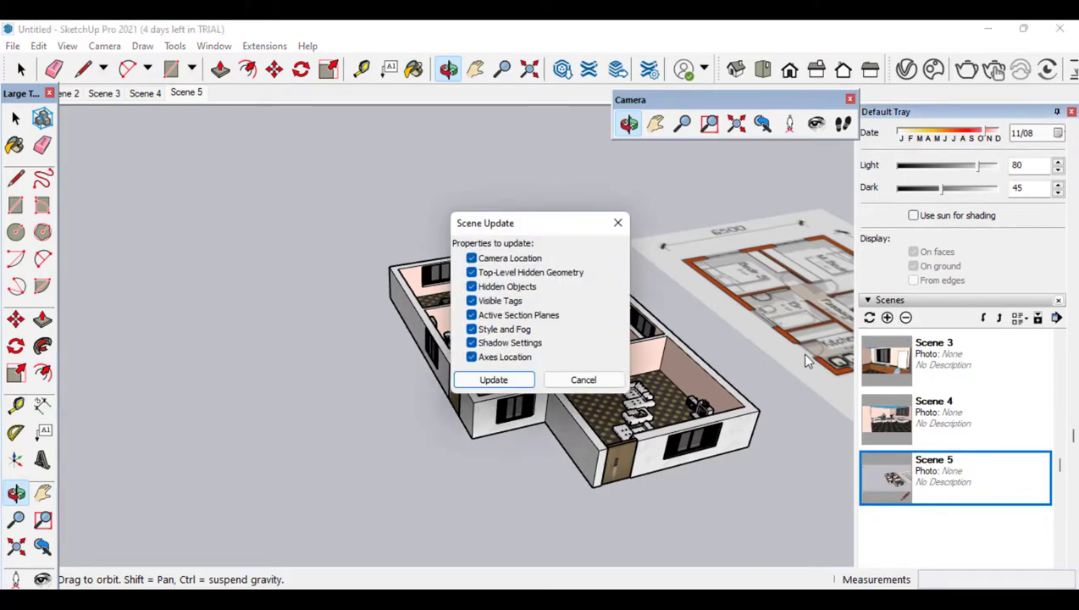
left_click(583, 380)
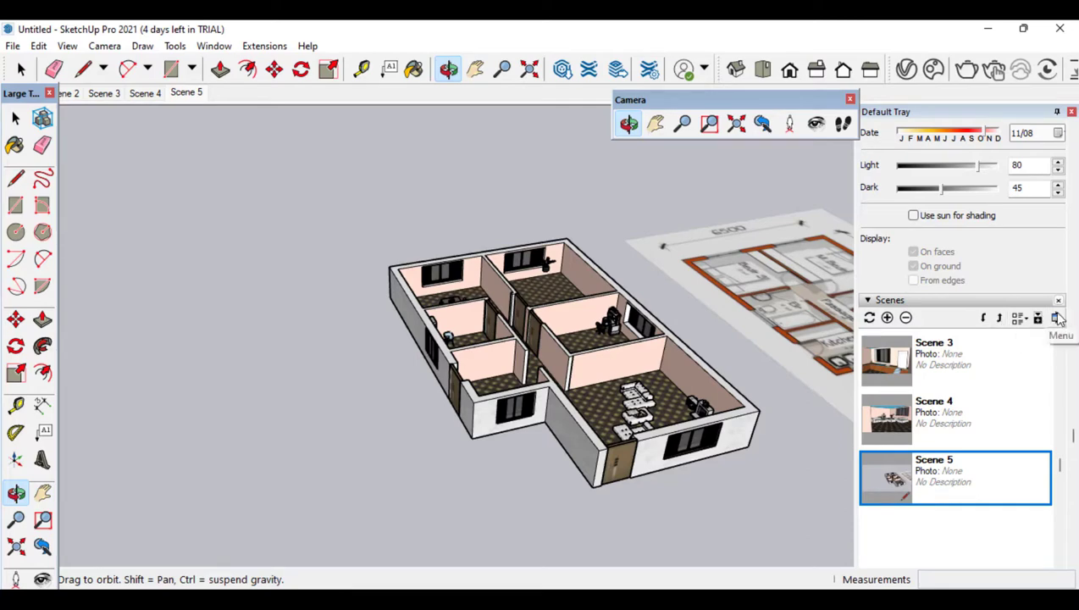
left_click(1006, 316)
left_click(1006, 316)
left_click(1006, 316)
left_click(1005, 316)
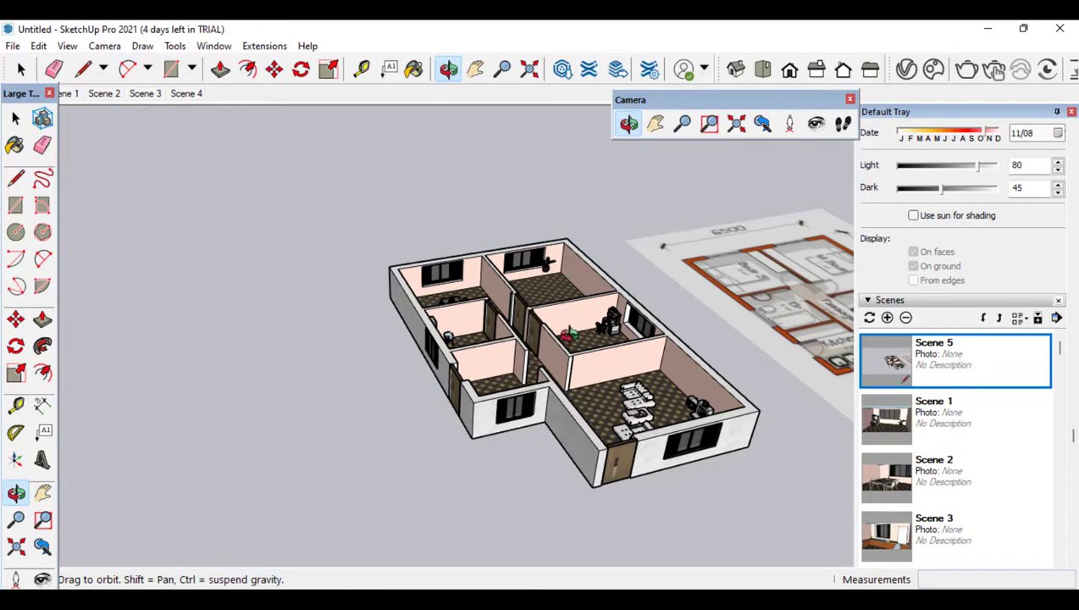
Select the entire furnished house in top view and make it a single group
scroll(678, 369, "up", 3)
left_click_drag(328, 319, 488, 376)
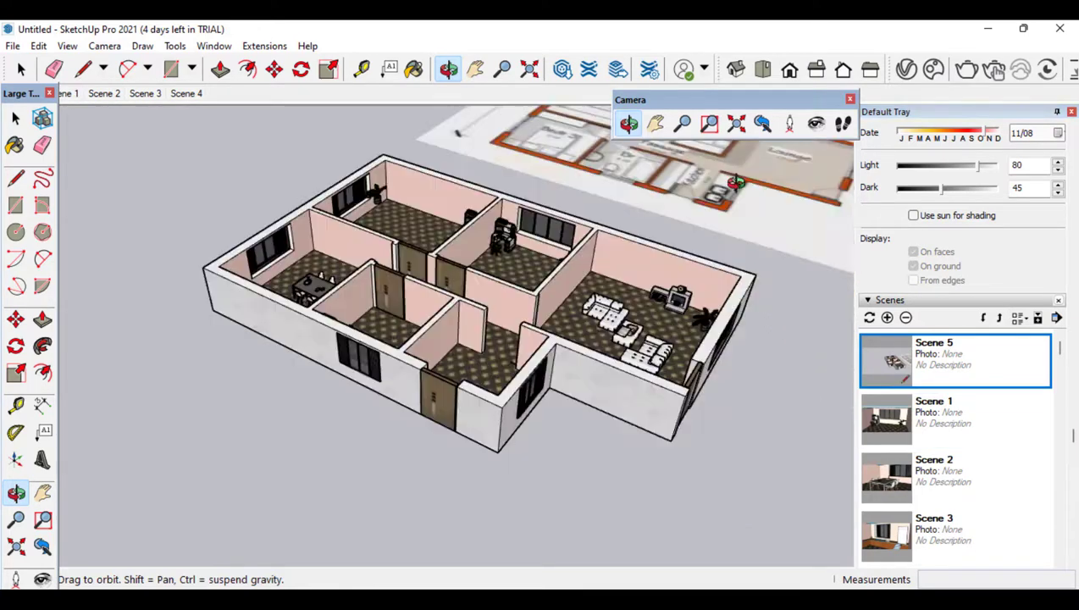
left_click(763, 69)
key("space")
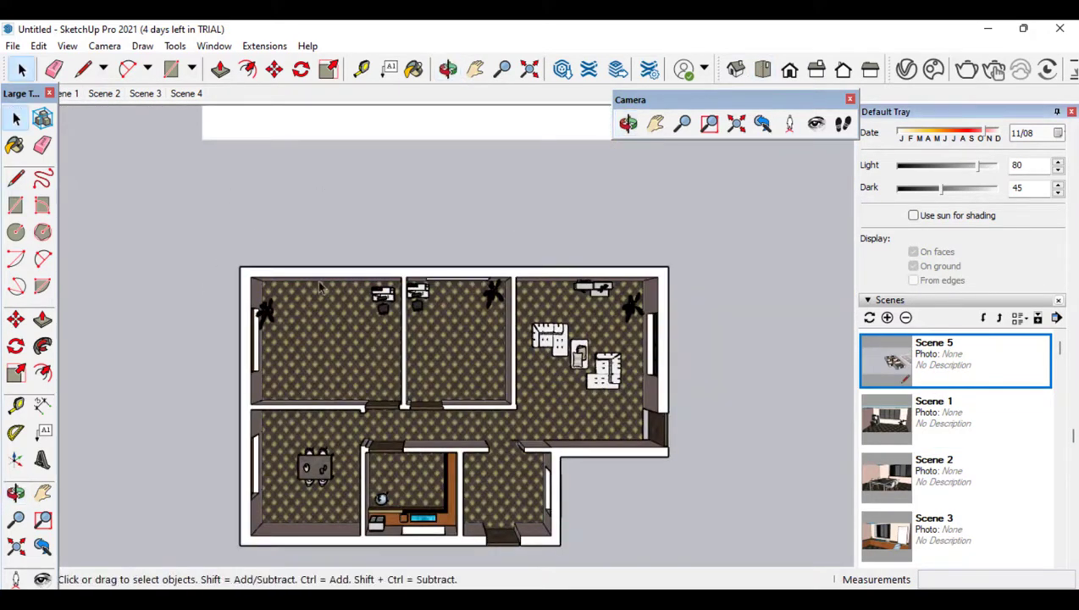
left_click_drag(185, 246, 749, 566)
scroll(614, 294, "down", 2)
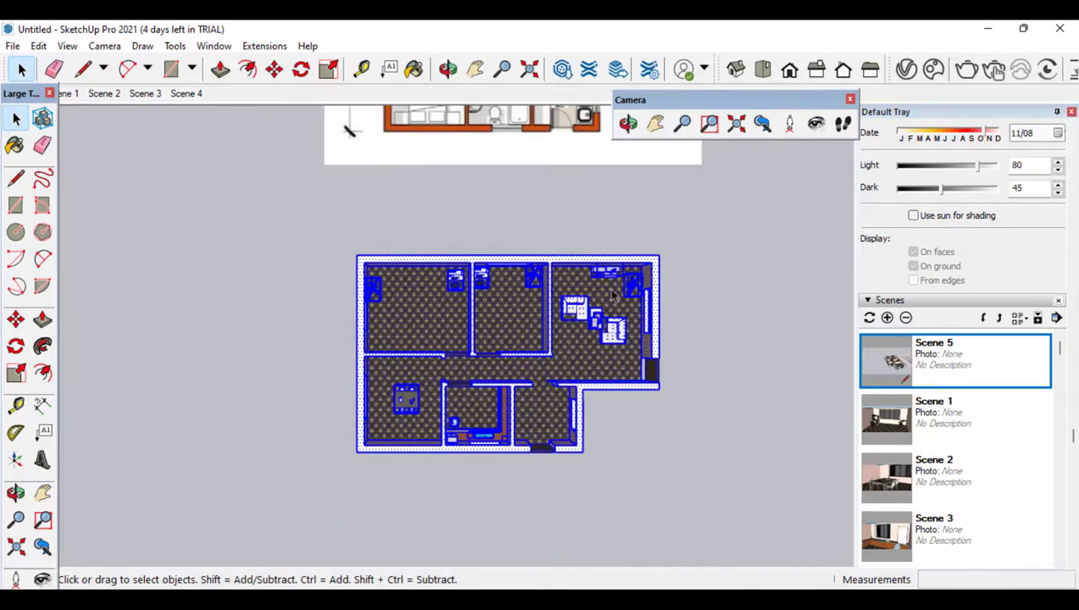
scroll(603, 357, "up", 3)
right_click(503, 320)
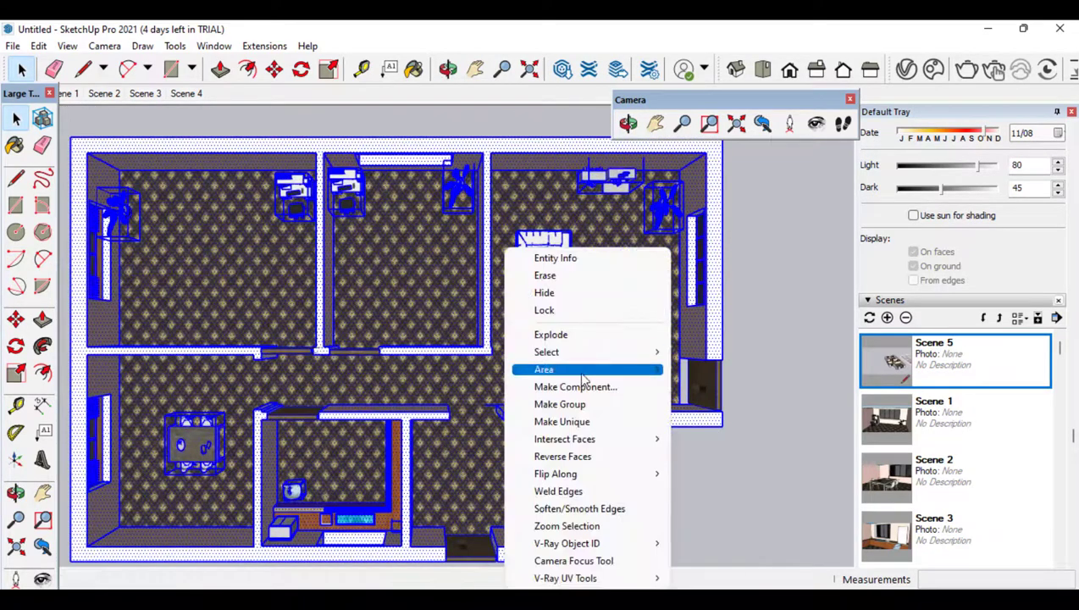
left_click(576, 404)
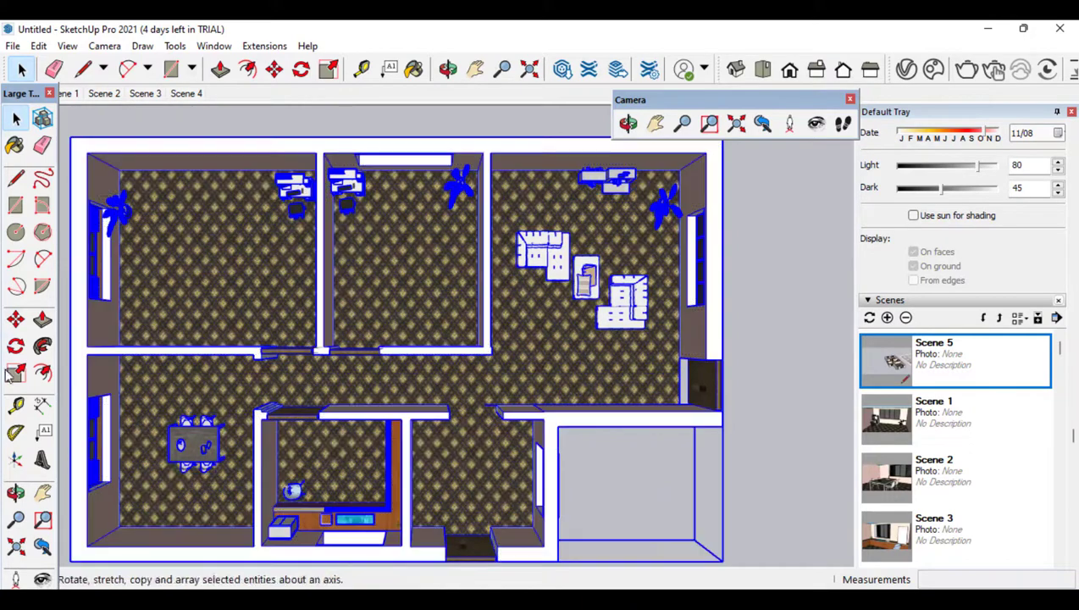
Draw a ground rectangle of about 26' 7/16" by 22' 5 9/16" around the house as its plot
left_click(15, 493)
left_click_drag(373, 212, 315, 314)
key("r")
left_click(238, 166)
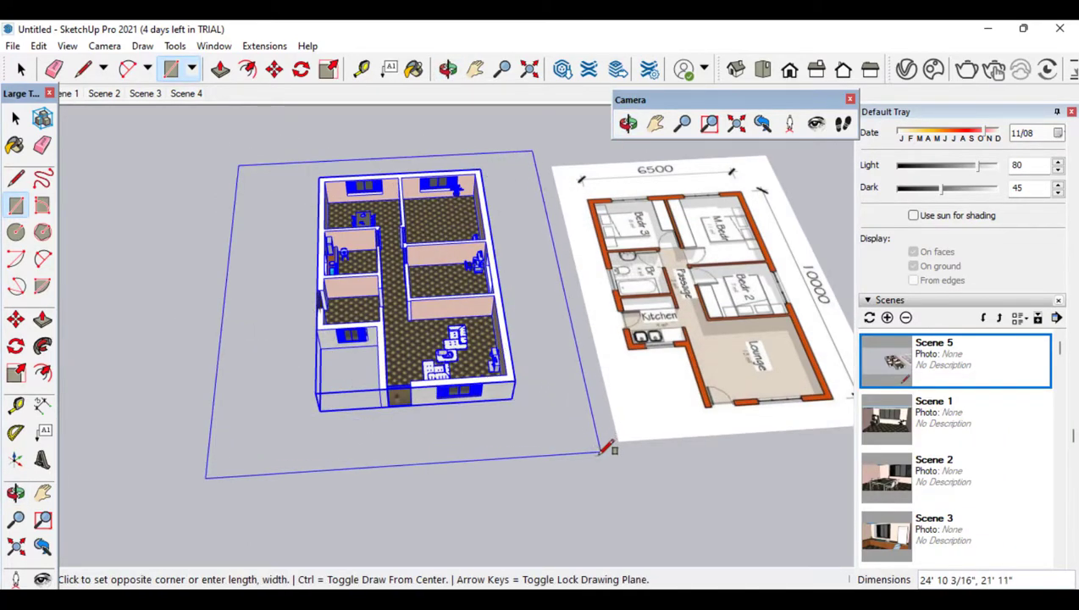
left_click(623, 465)
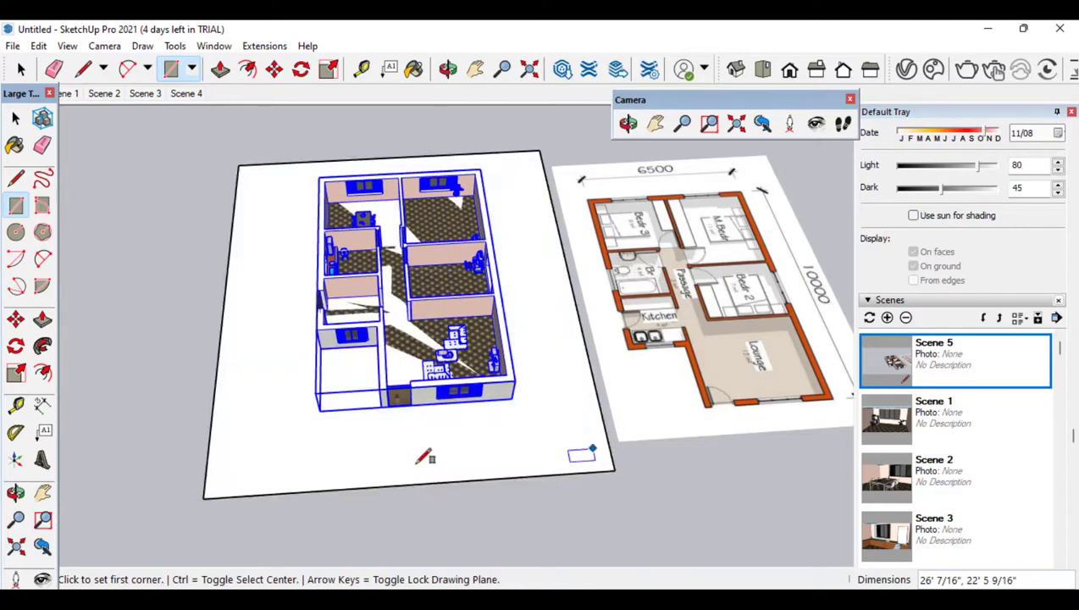
Offset the plot rectangle's outline inwards by about 3 7/16" to form a narrow border strip
left_click(42, 373)
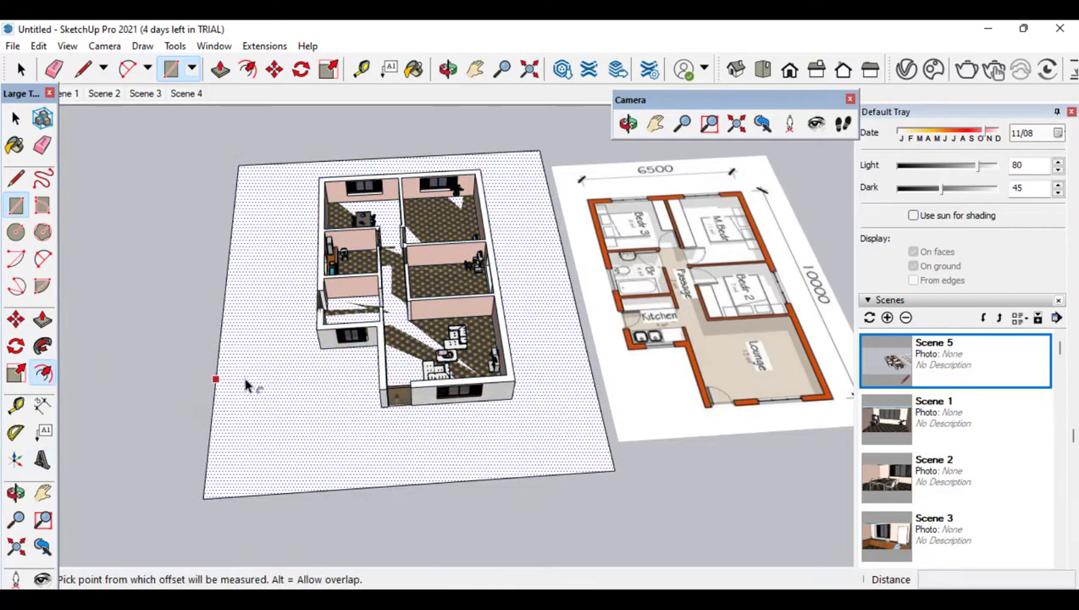
left_click(246, 385)
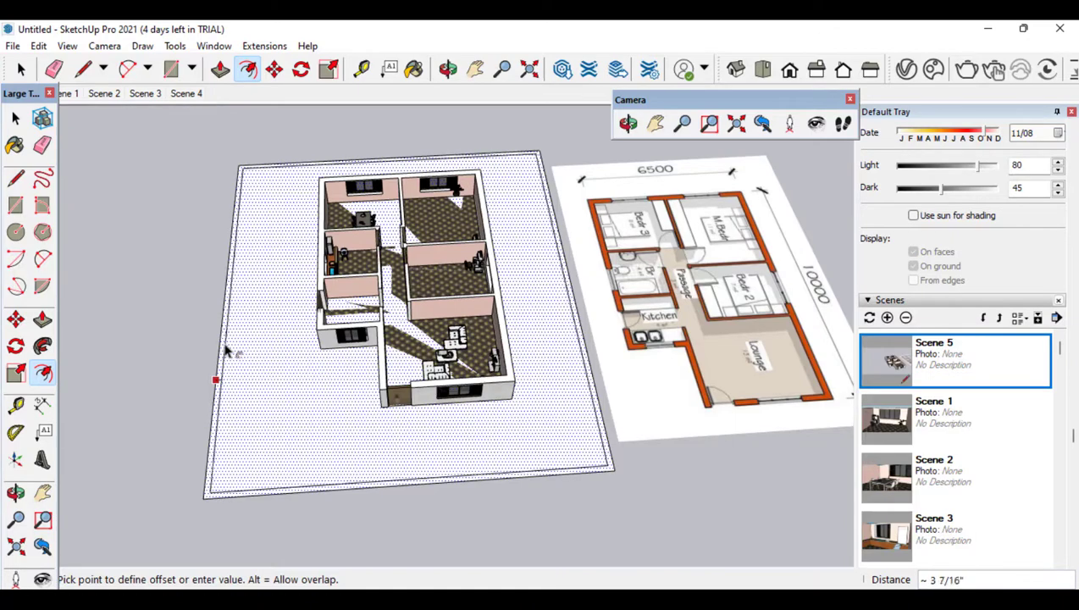
left_click(227, 351)
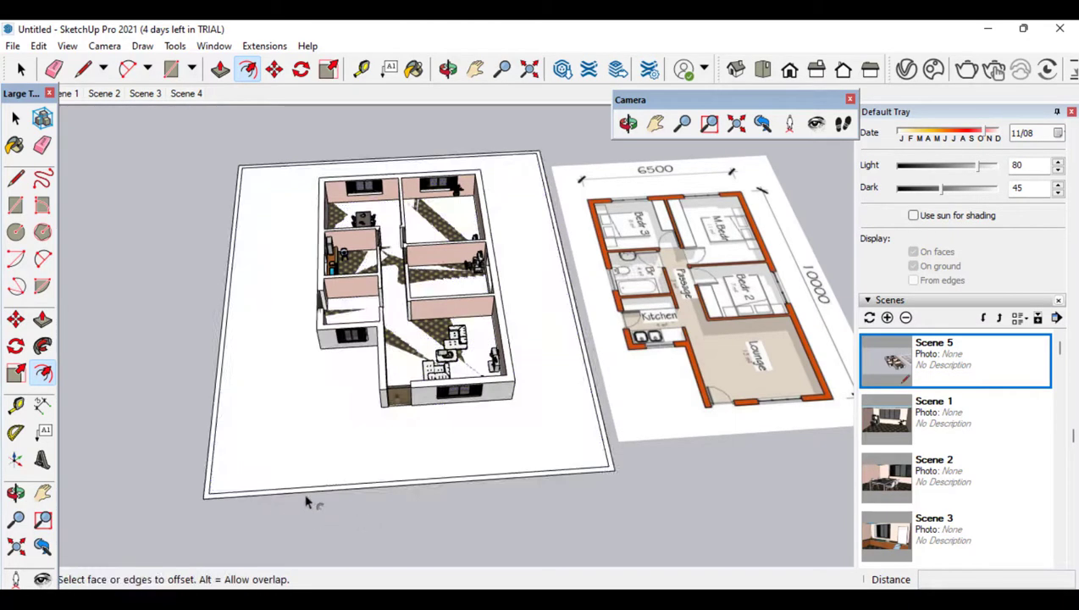
Draw a line about 3 3/8" long across the border strip on the plot's edge in front of the house
scroll(297, 496, "up", 3)
left_click(15, 176)
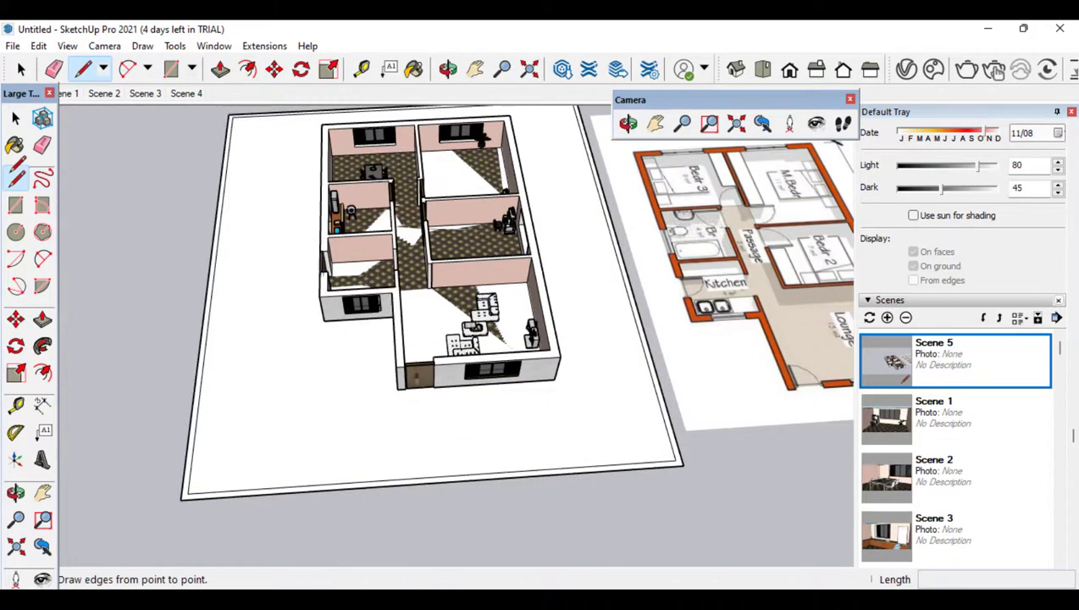
left_click(287, 492)
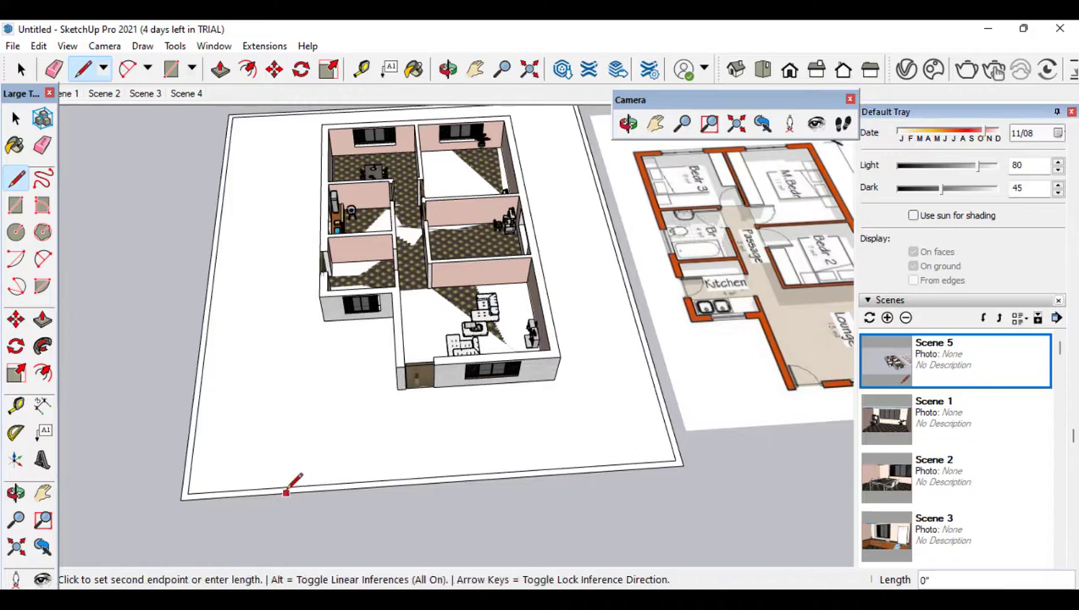
left_click(287, 487)
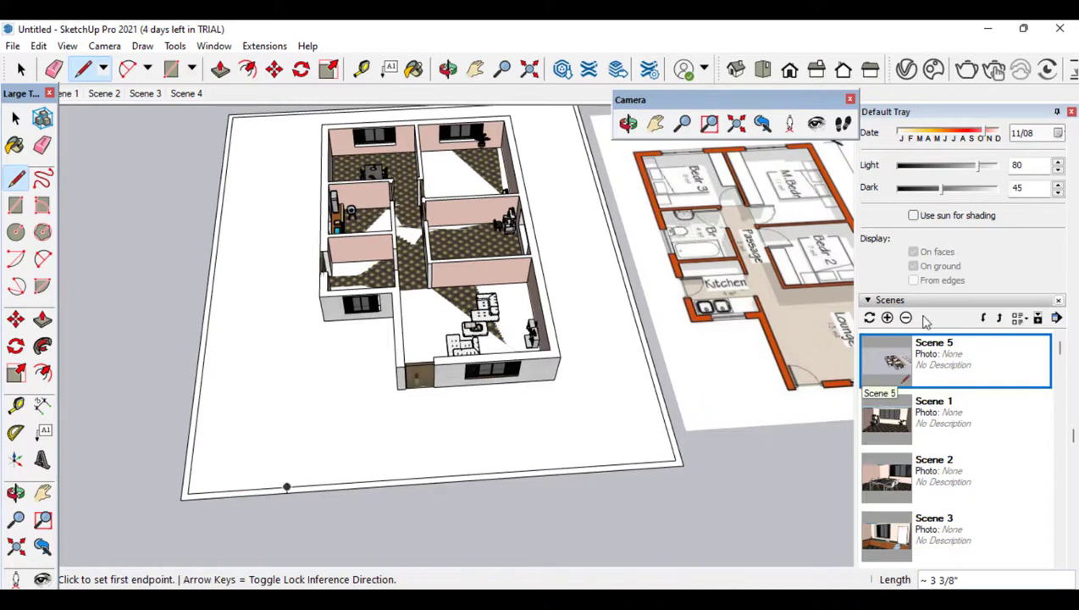
scroll(971, 263, "down", 3)
scroll(964, 378, "up", 5)
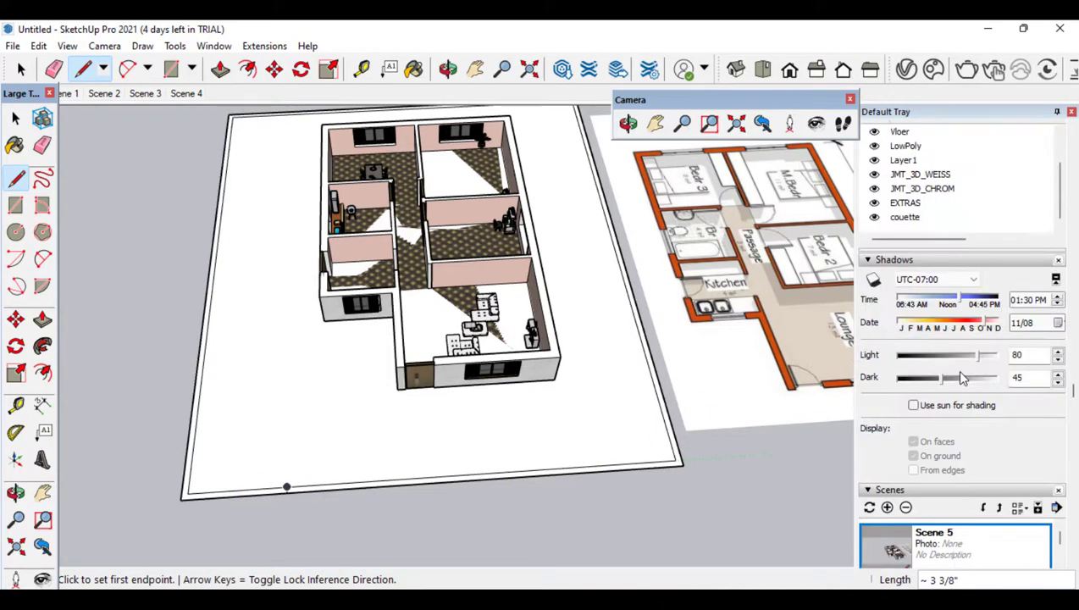
Browse the Stone, Metal, Patterns, Roofing, Synthetic Surfaces and Landscaping material libraries for a border wall finish
scroll(963, 379, "down", 2)
scroll(951, 321, "up", 8)
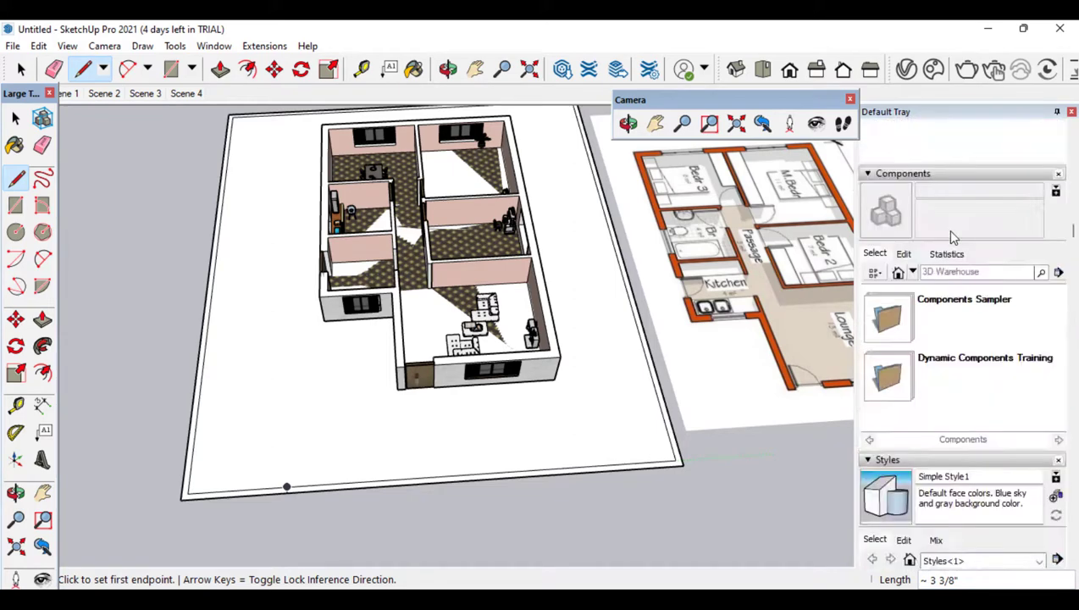
scroll(918, 286, "up", 5)
left_click(957, 387)
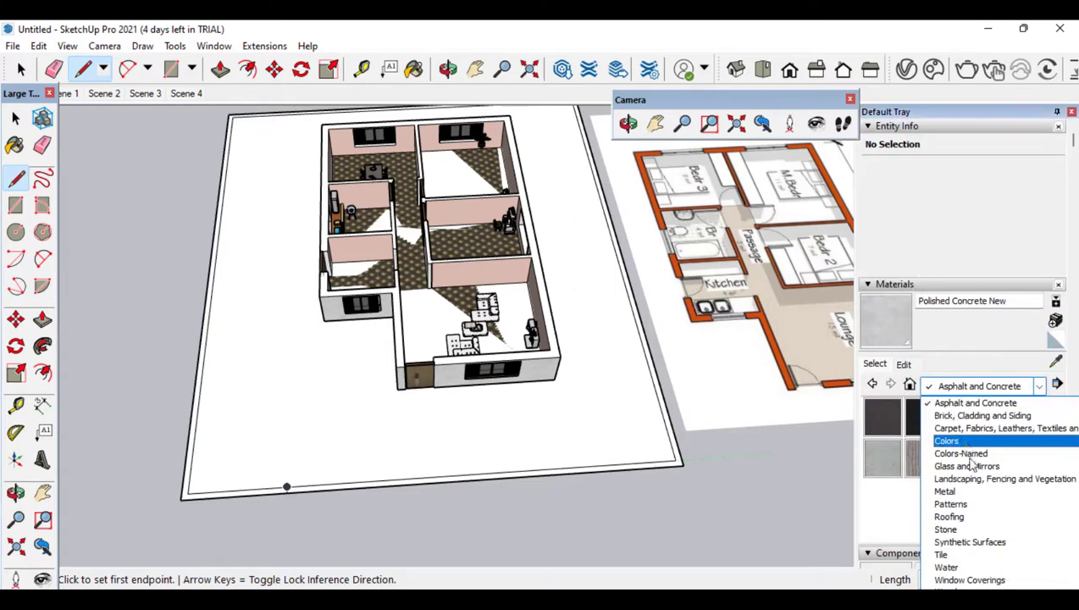
left_click(992, 531)
left_click(924, 415)
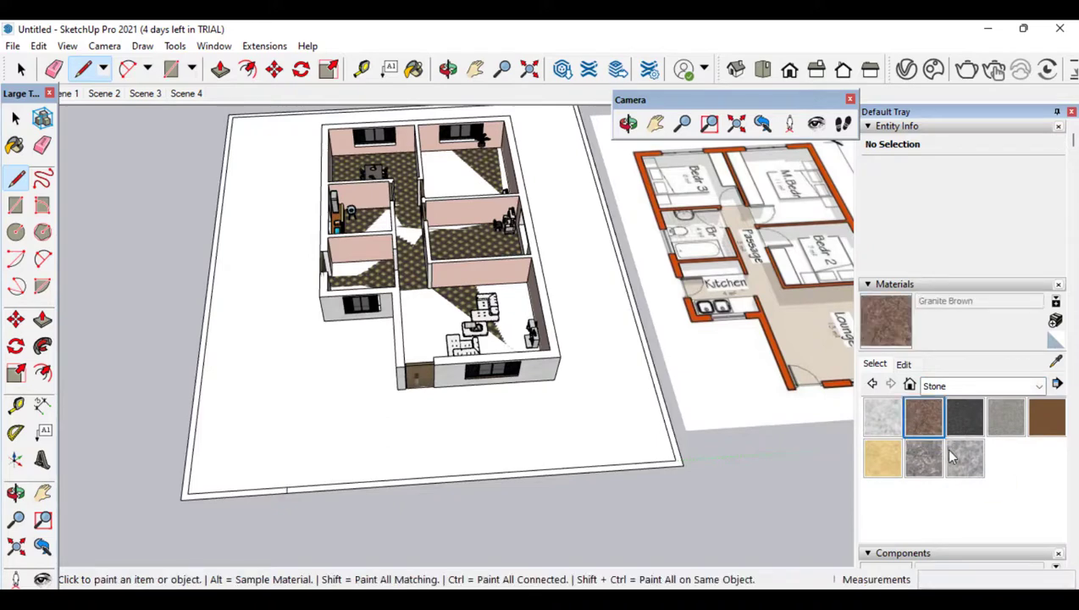
left_click(923, 457)
scroll(206, 449, "up", 3)
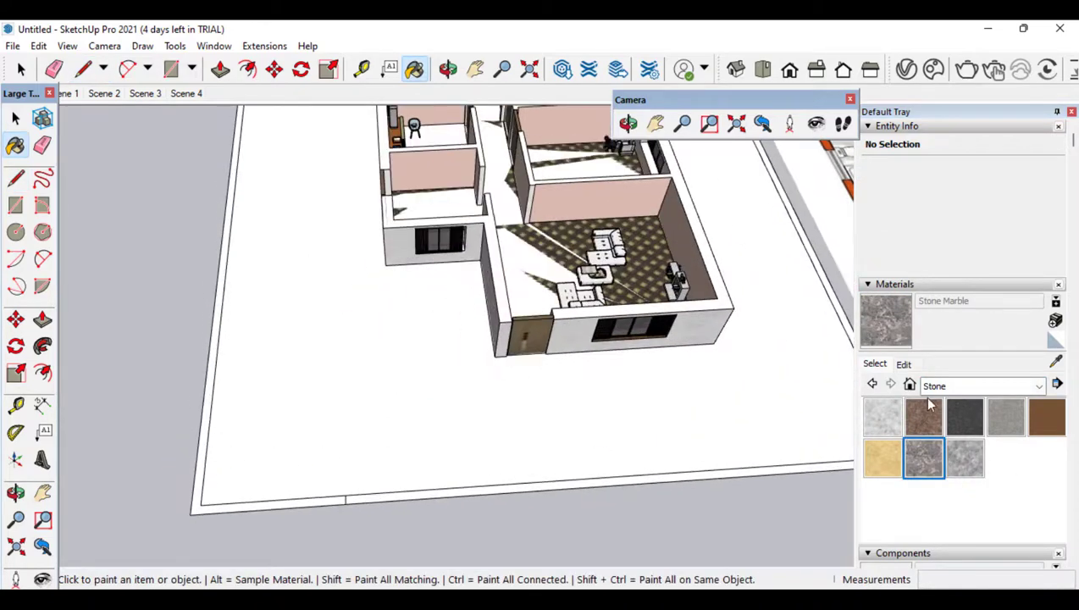
left_click(957, 387)
left_click(958, 503)
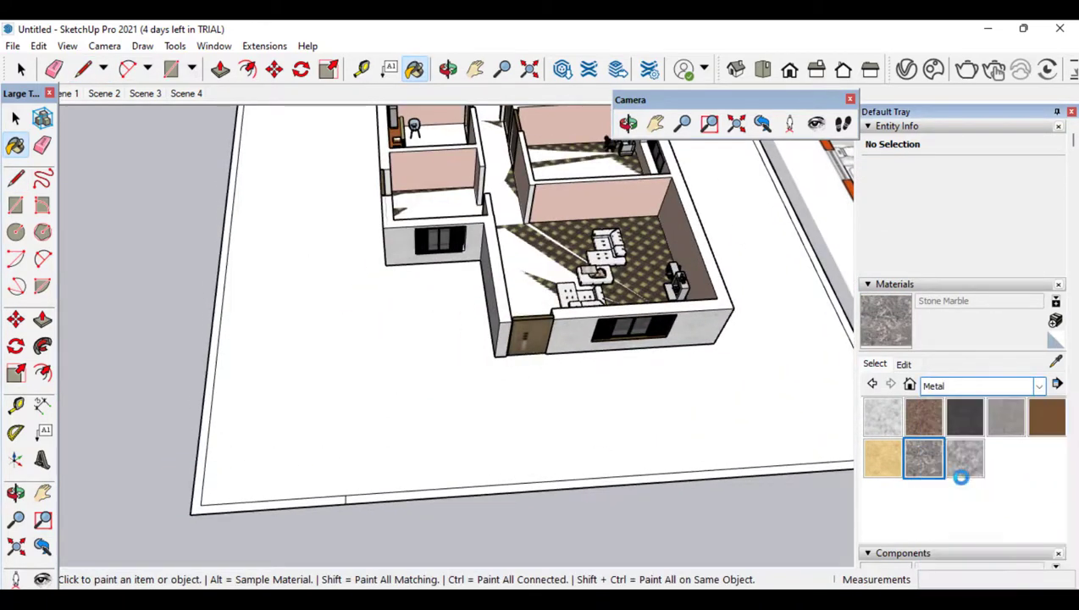
left_click(958, 386)
left_click(979, 505)
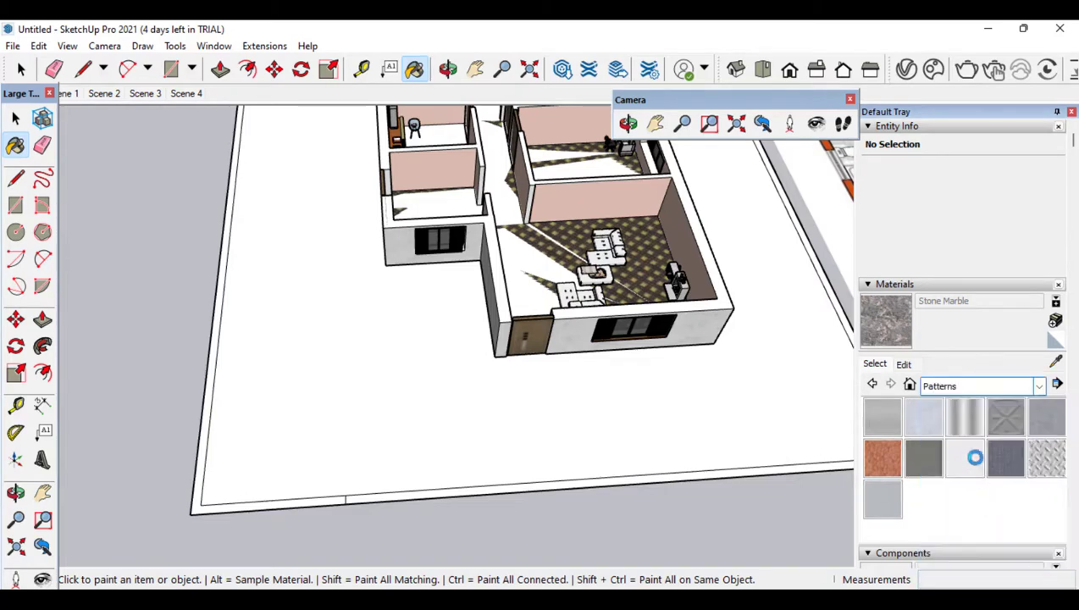
left_click(950, 387)
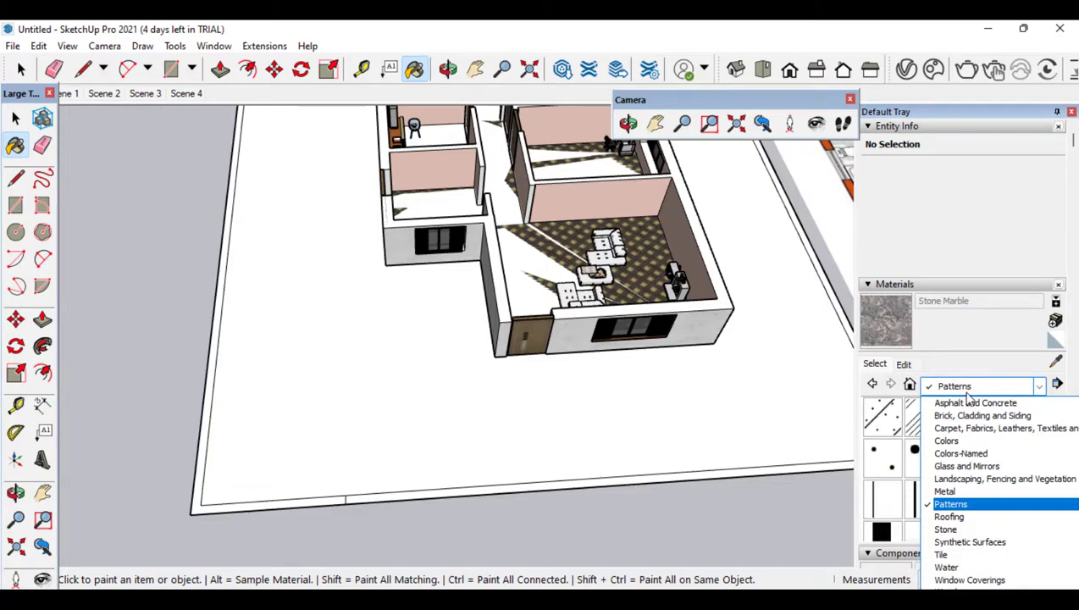
left_click(945, 492)
left_click(957, 386)
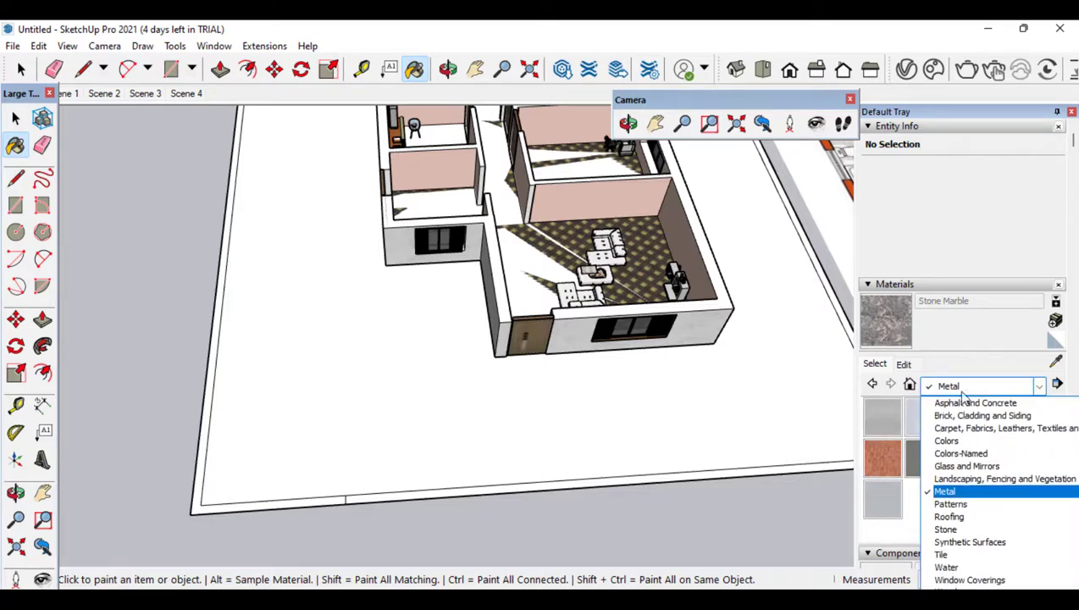
left_click(1001, 516)
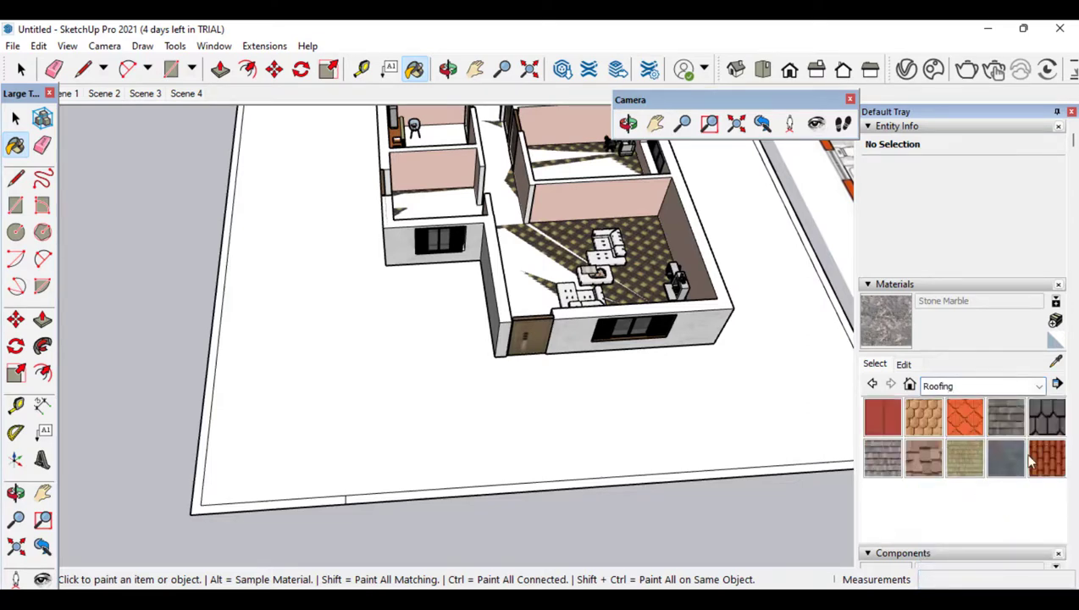
left_click(990, 388)
left_click(962, 536)
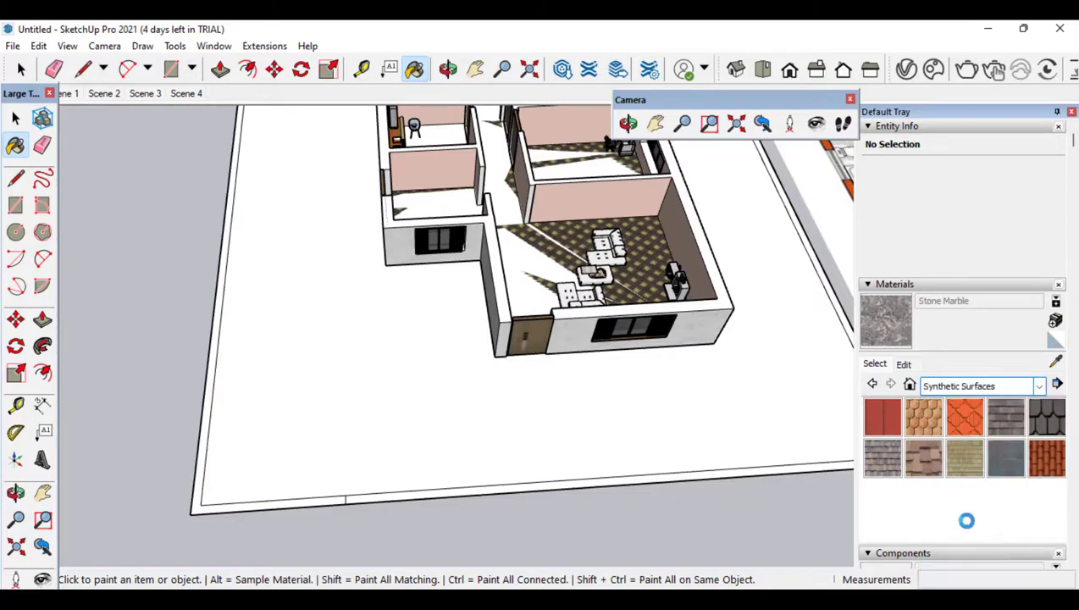
left_click(964, 387)
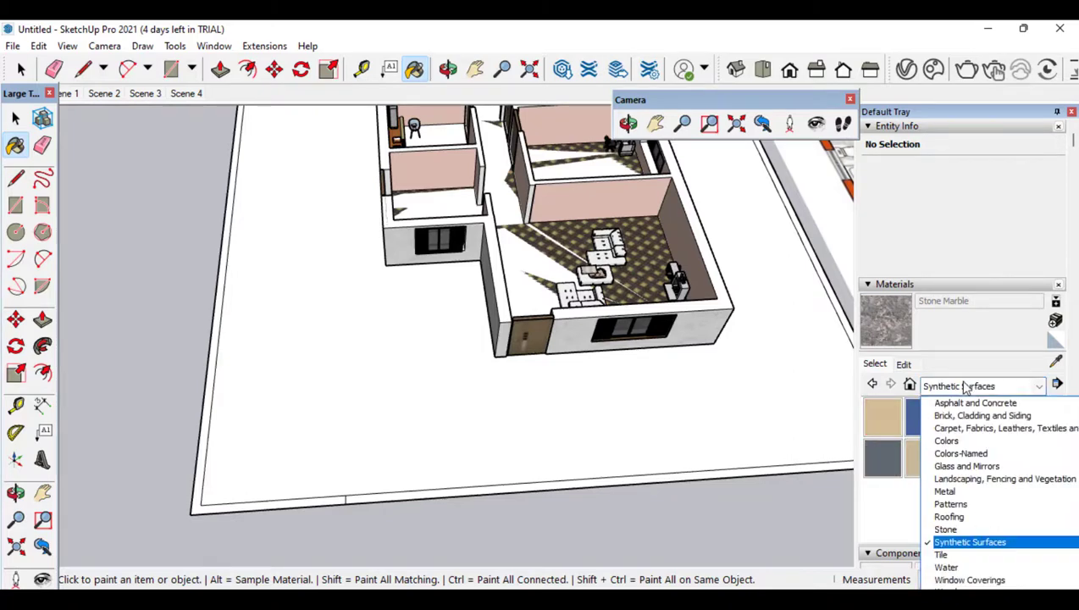
left_click(976, 481)
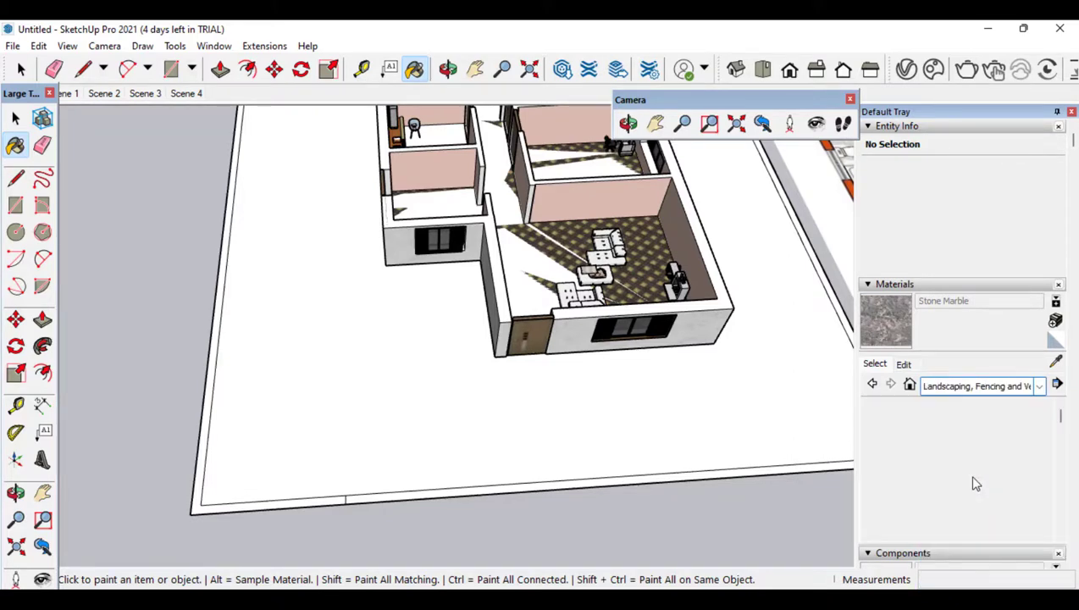
Paint the plot's border strip with Brick Antique 01 from the Brick, Cladding and Siding materials
left_click(972, 473)
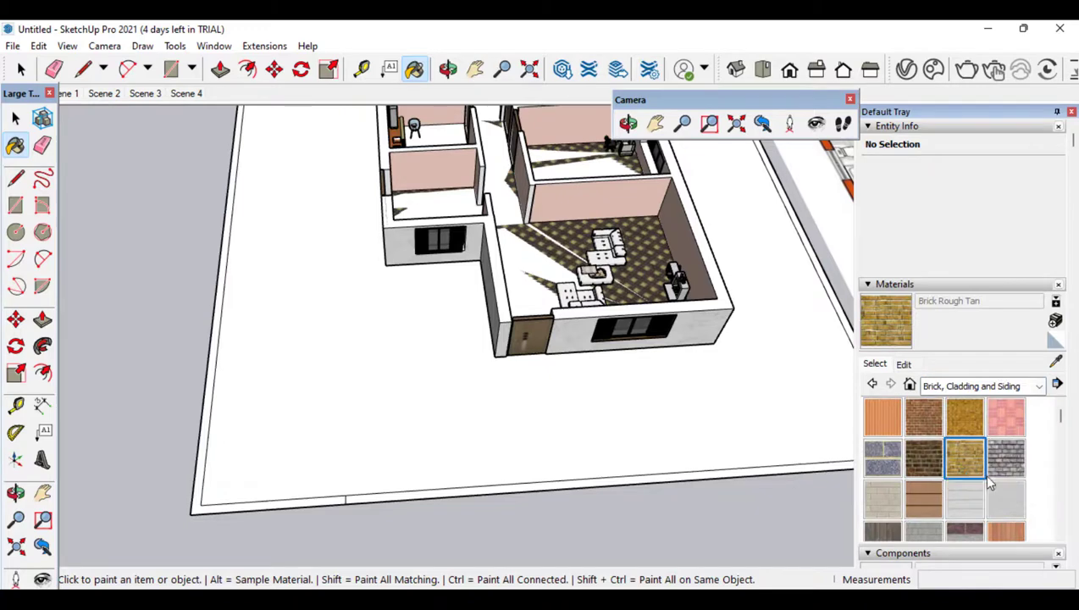
left_click(926, 418)
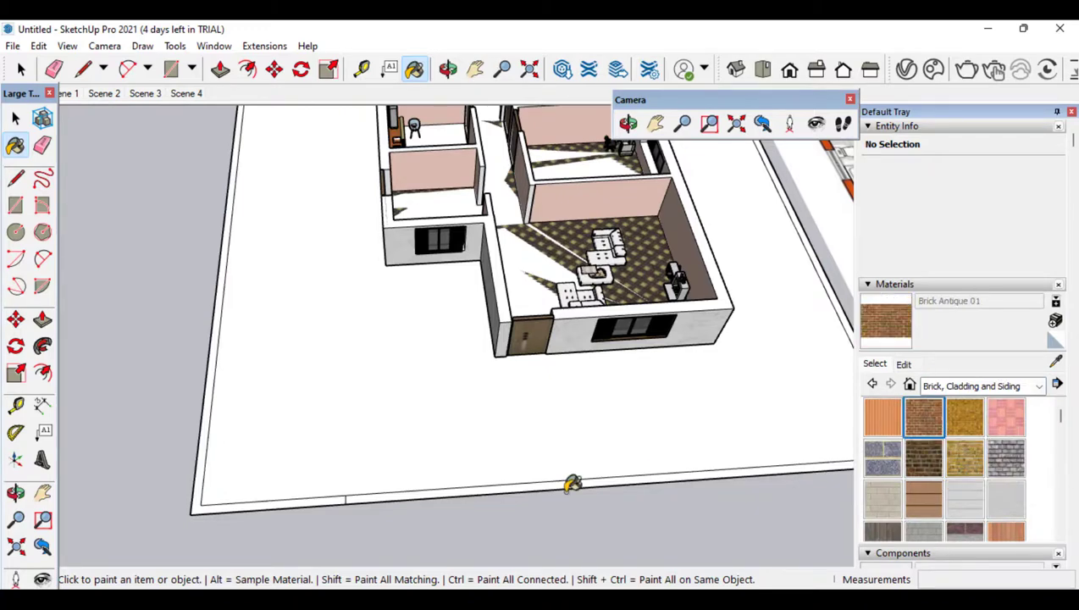
left_click(205, 423)
Draw a line about 3 3/8" long across the brick border strip at the plot's front corner to close off the gate opening
scroll(197, 507, "up", 3)
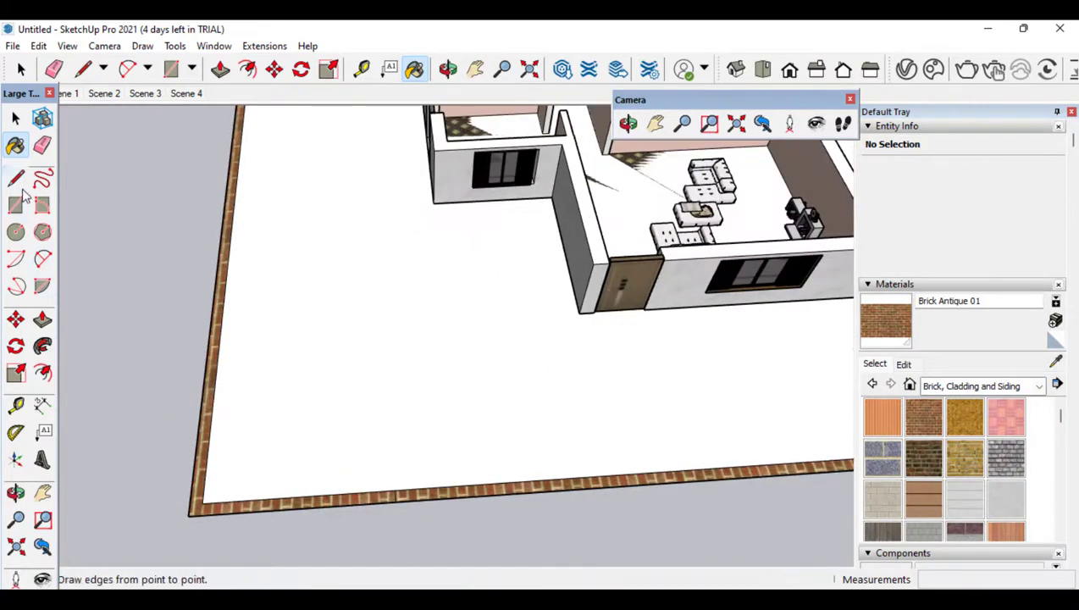
left_click(18, 180)
left_click(202, 503)
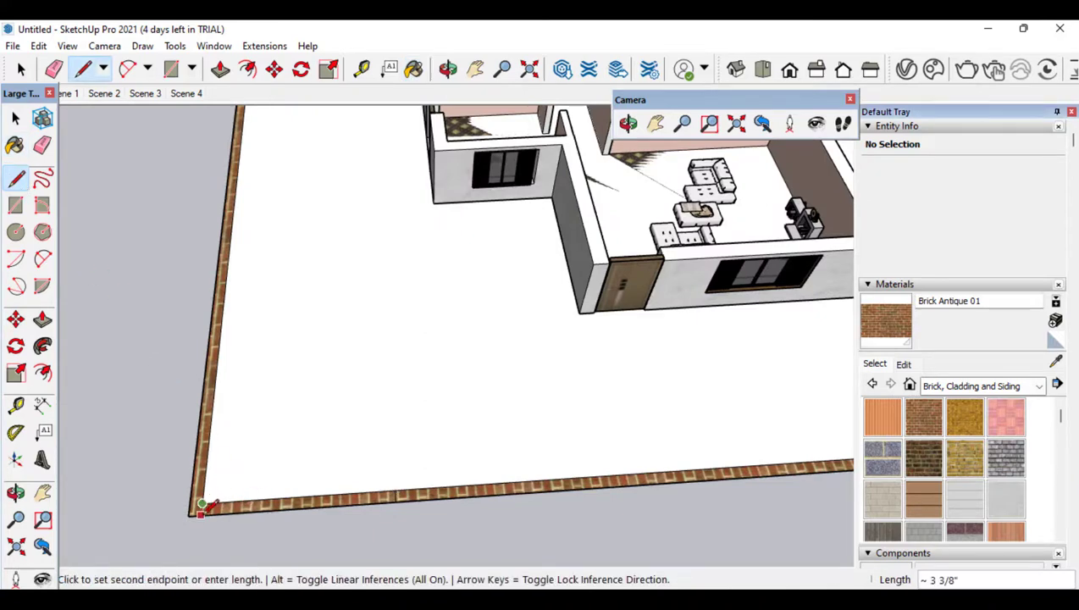
left_click(201, 514)
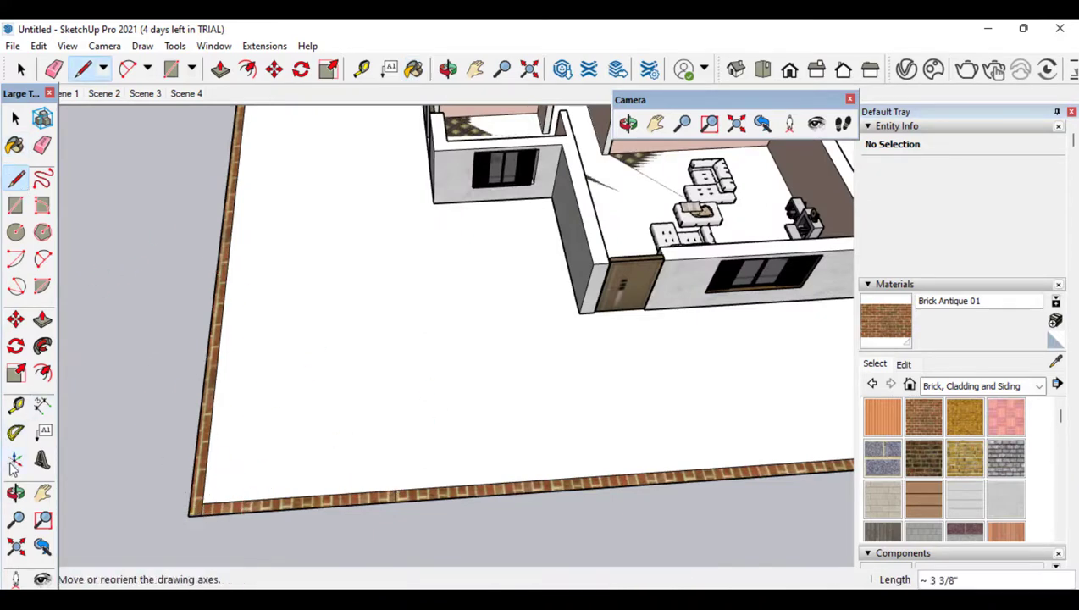
Pull the brick border strip up about 2' 8 1/8" into a boundary wall, leaving the front gate segment flat
left_click(15, 493)
left_click_drag(276, 441, 210, 462)
key("p")
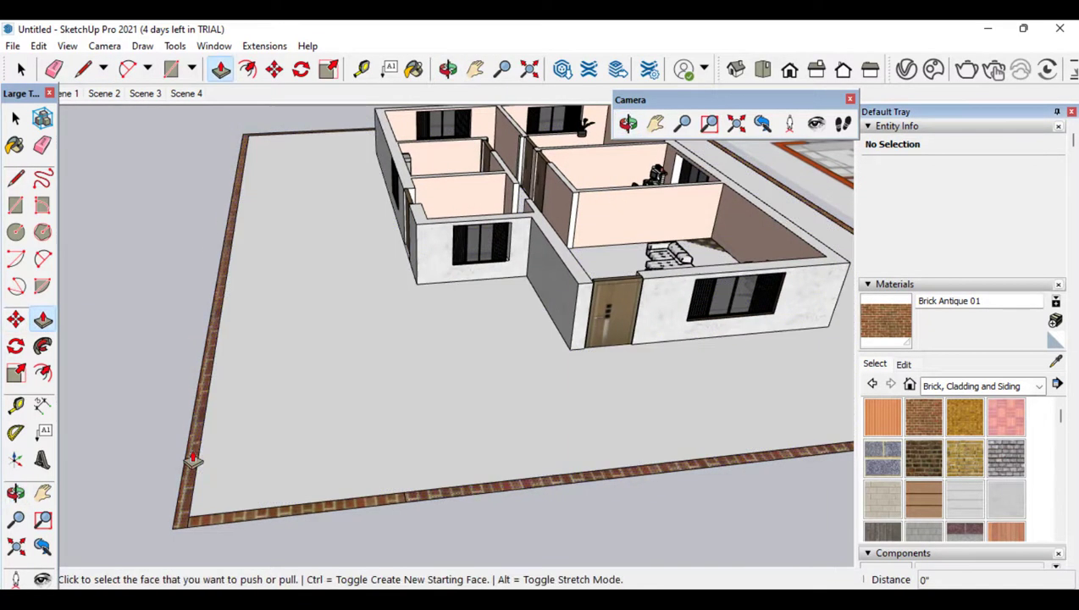
left_click(193, 459)
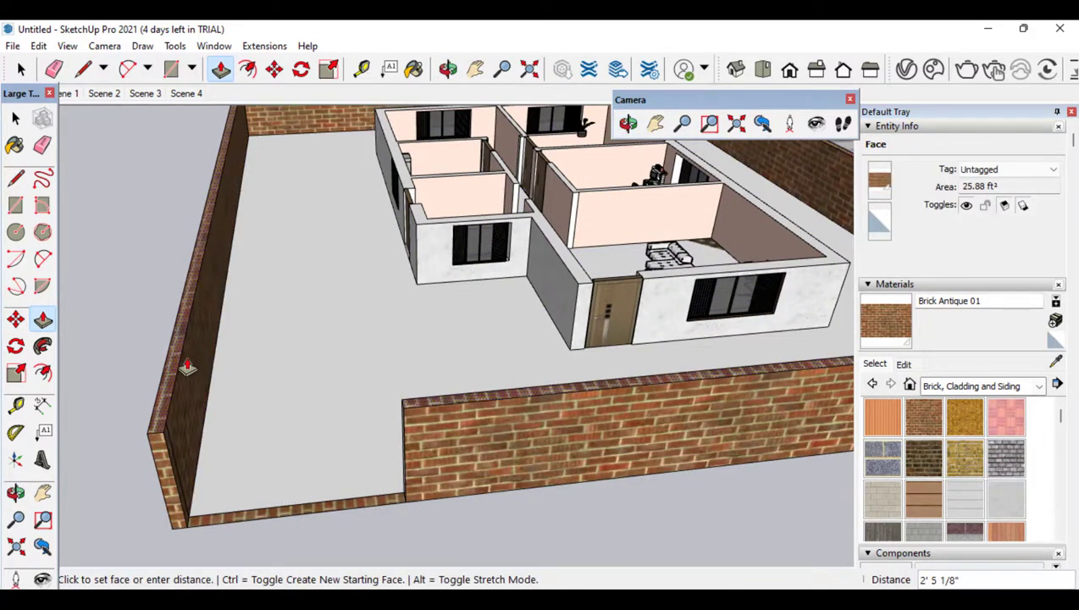
left_click(191, 360)
scroll(254, 373, "down", 2)
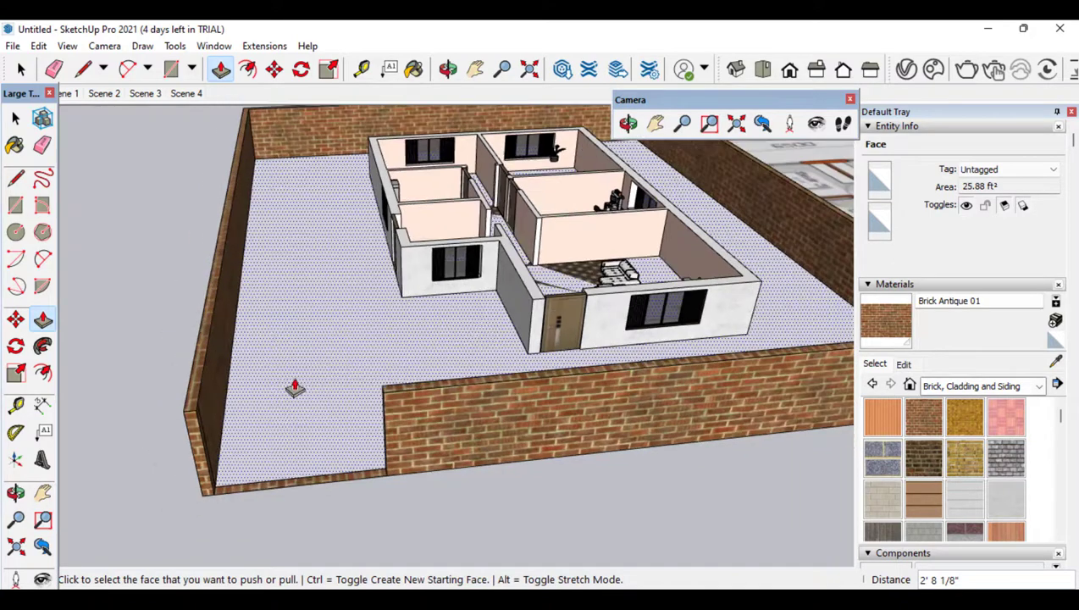
Push the top face of the brick boundary wall down to make the wall lower
left_click(15, 493)
left_click_drag(470, 378, 593, 339)
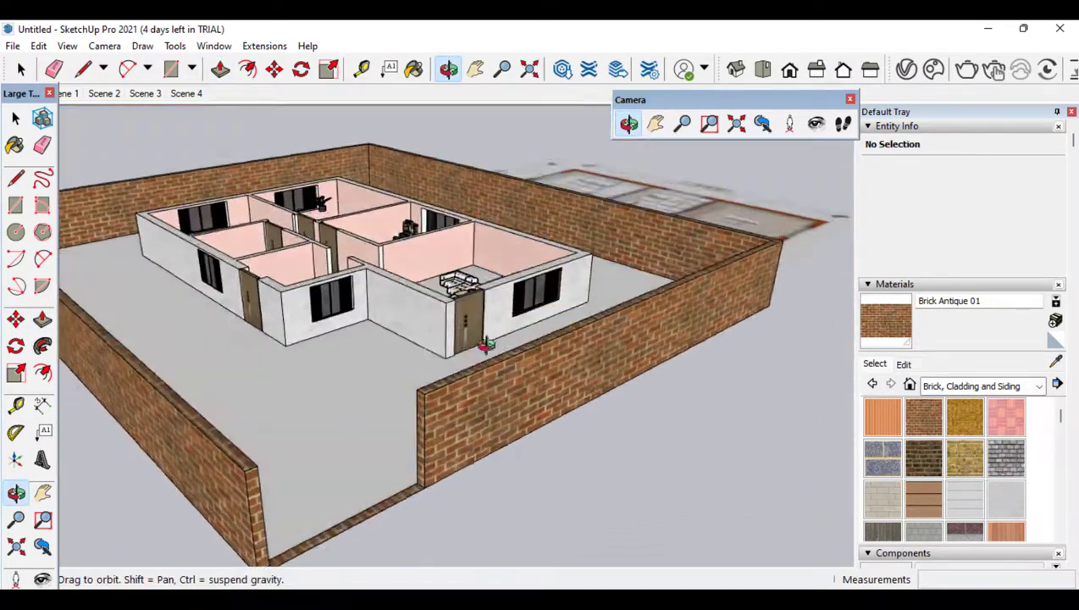
left_click(43, 319)
left_click(449, 428)
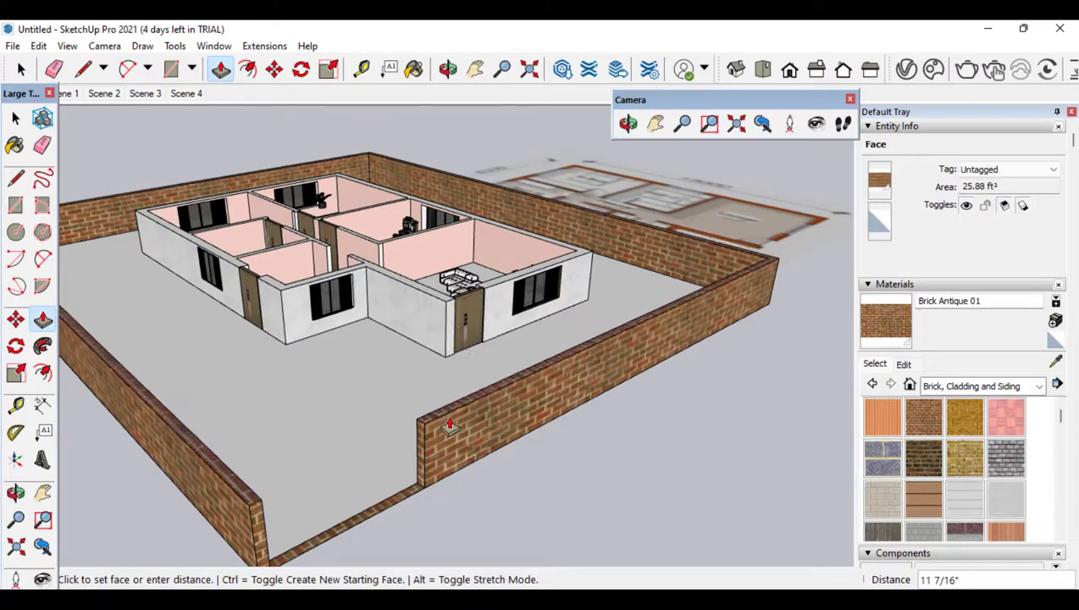
left_click(449, 437)
Paint the top face of the boundary wall with Cladding Stucco White
left_click(895, 509)
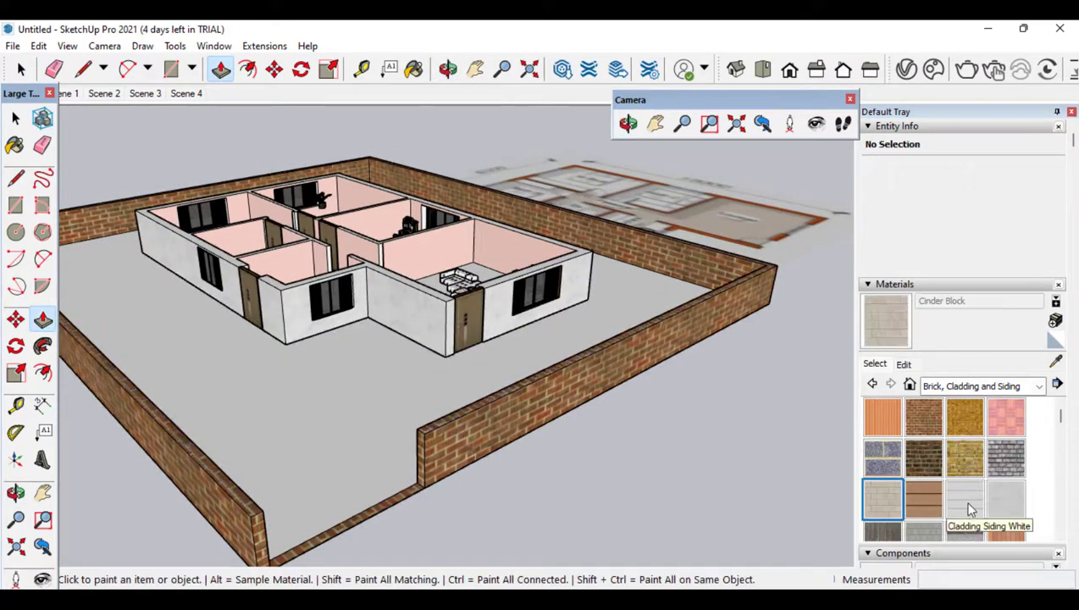
left_click(1005, 500)
left_click(491, 389)
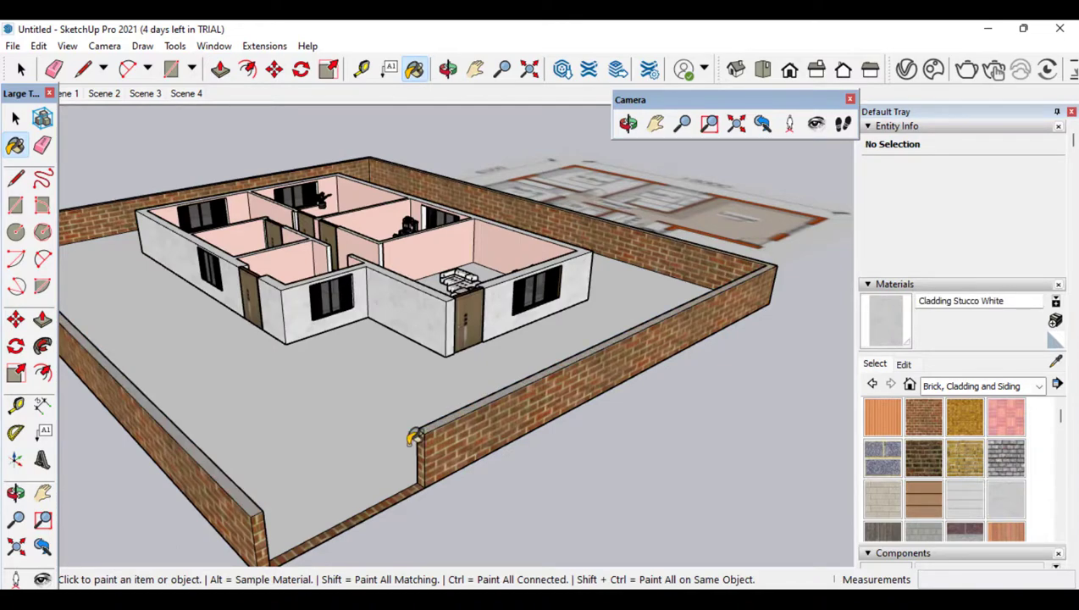
Paint the ground inside the boundary wall with Grass Dark Green from the Landscaping, Fencing and Vegetation materials
left_click(15, 492)
left_click_drag(374, 373, 742, 498)
left_click(967, 415)
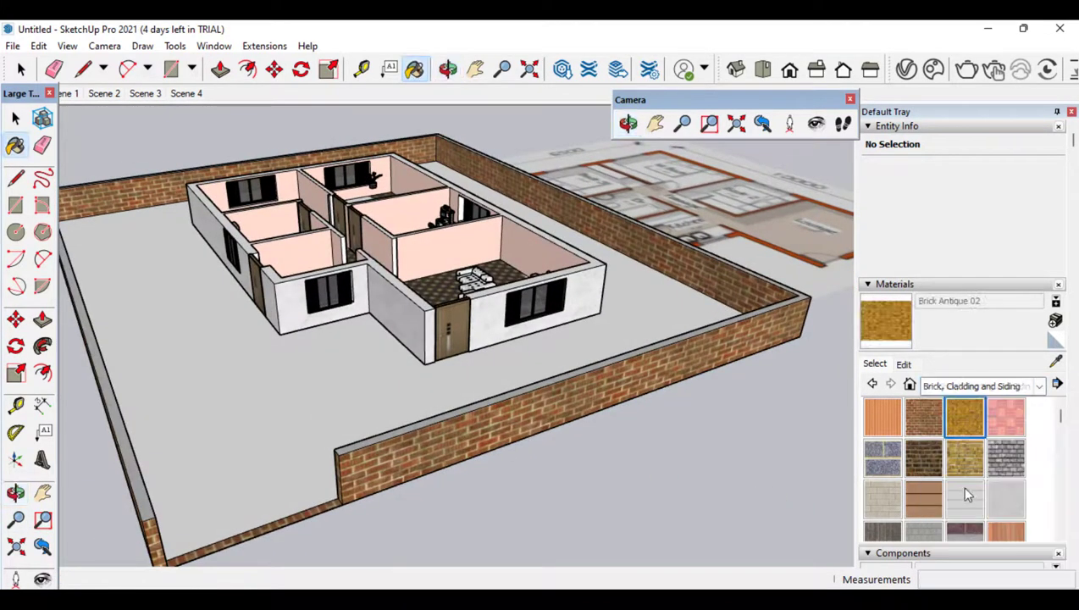
left_click(952, 392)
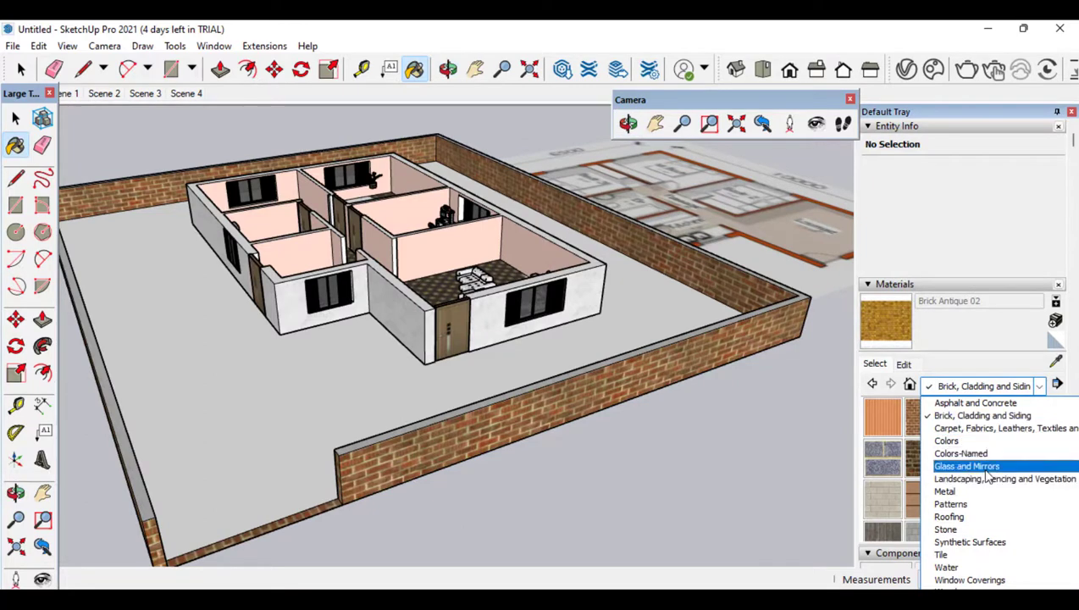
left_click(975, 466)
left_click(960, 388)
left_click(982, 480)
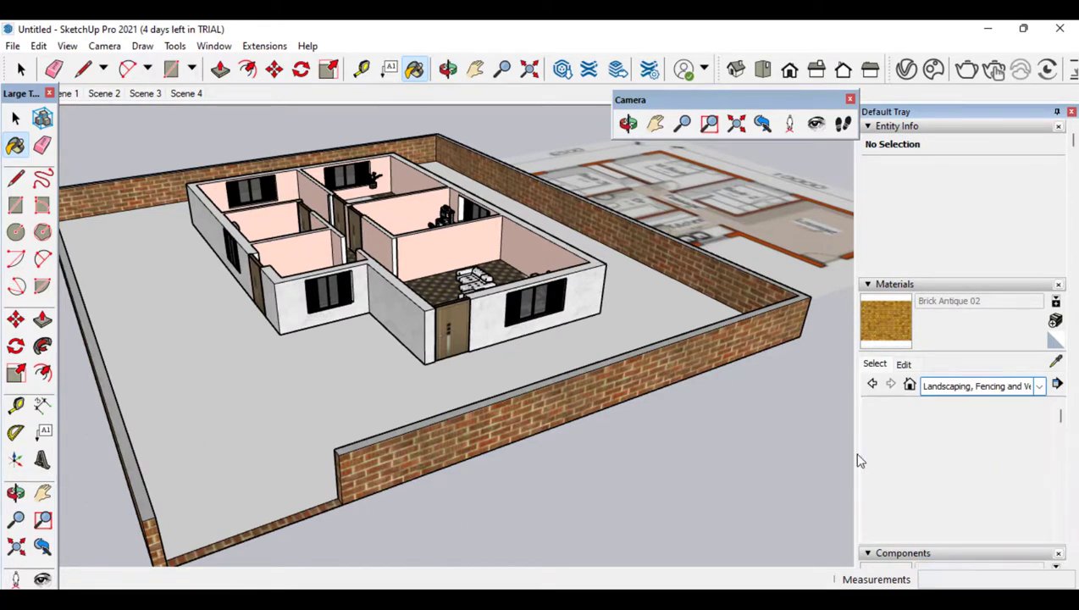
scroll(1011, 479, "down", 2)
left_click(1006, 412)
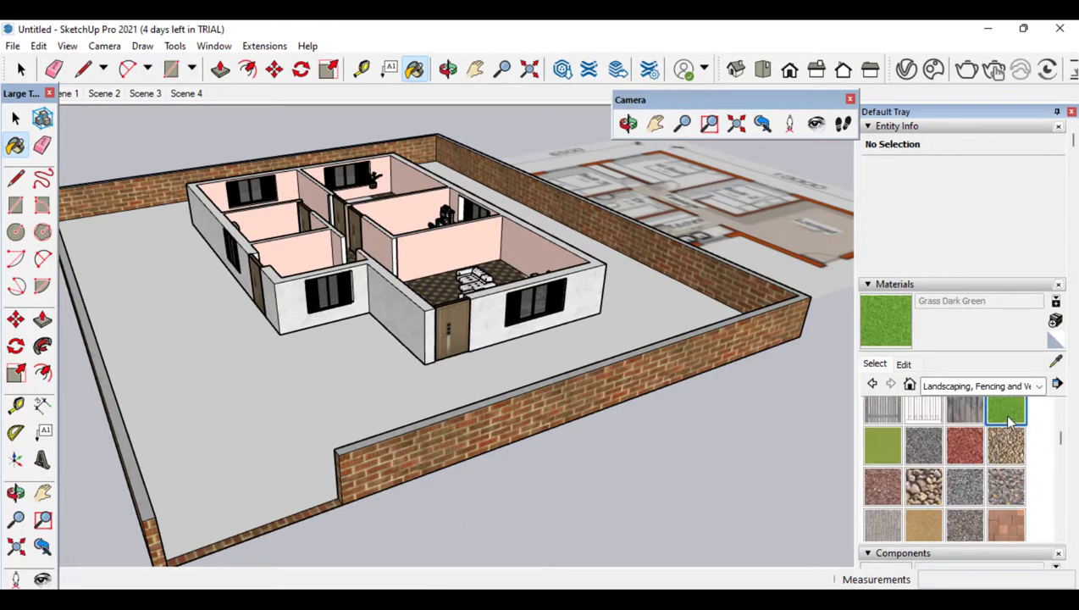
left_click(310, 434)
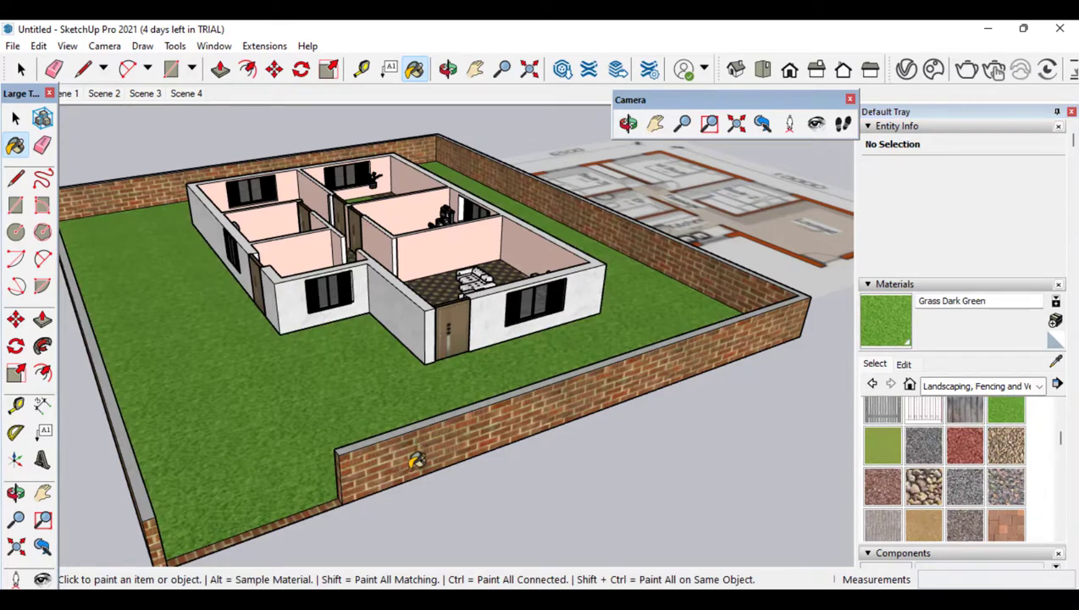
Import the bahcekapi gate model from the I Tools folder and place it in front of the brick boundary wall
left_click(576, 599)
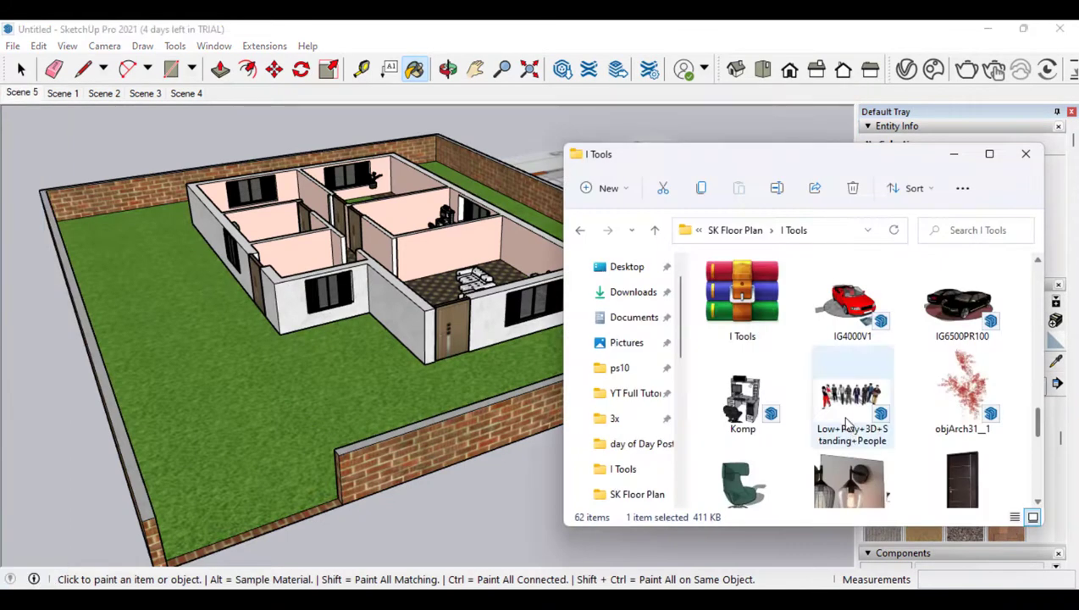
scroll(848, 425, "down", 7)
scroll(860, 412, "up", 1)
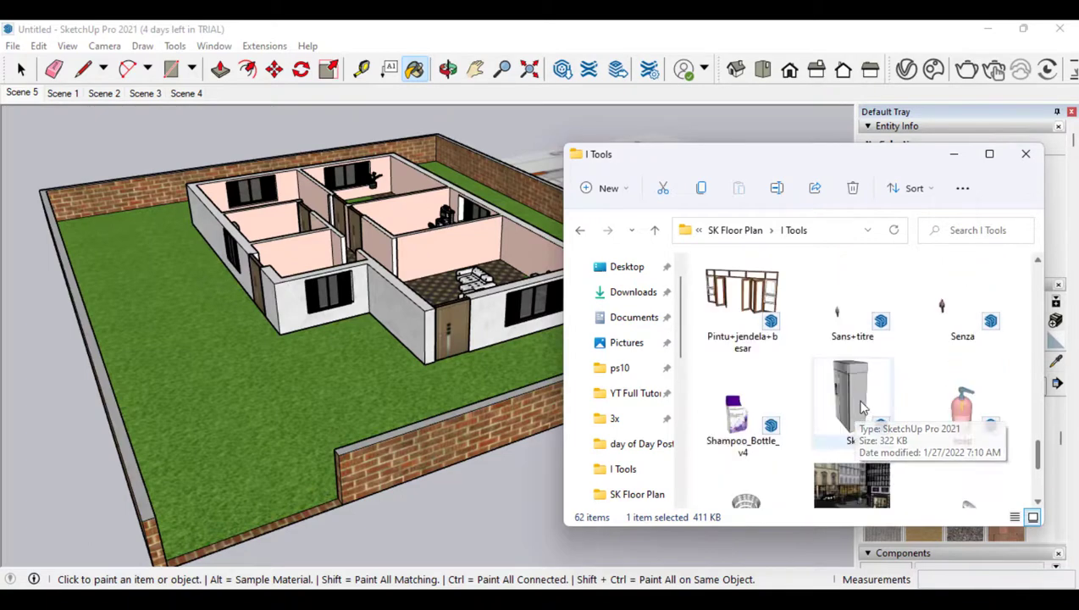
scroll(860, 413, "down", 4)
scroll(863, 407, "up", 4)
scroll(862, 407, "up", 12)
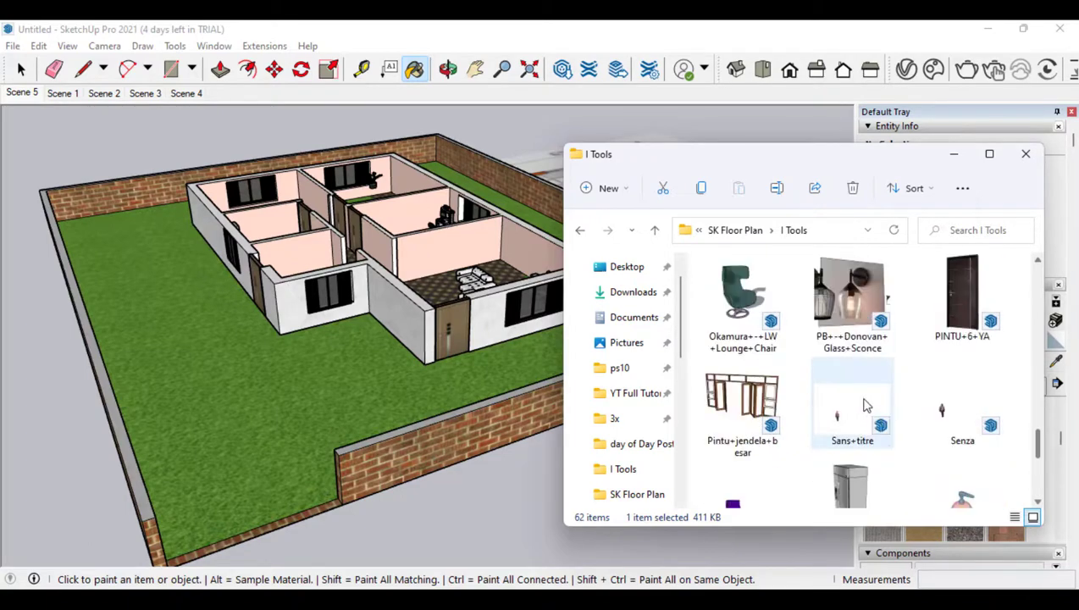
scroll(864, 407, "up", 6)
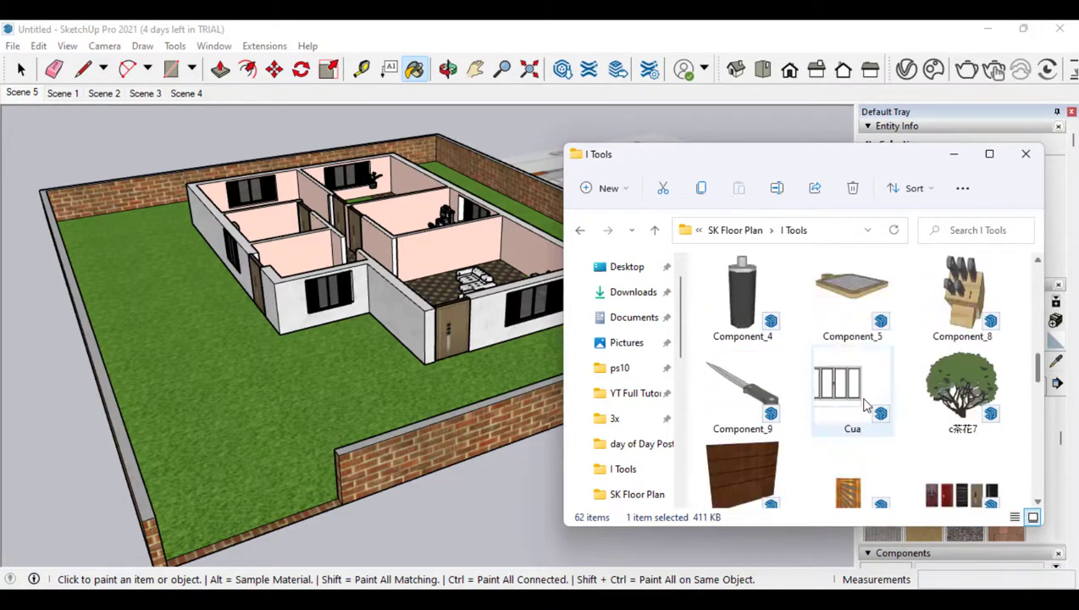
left_click(866, 407)
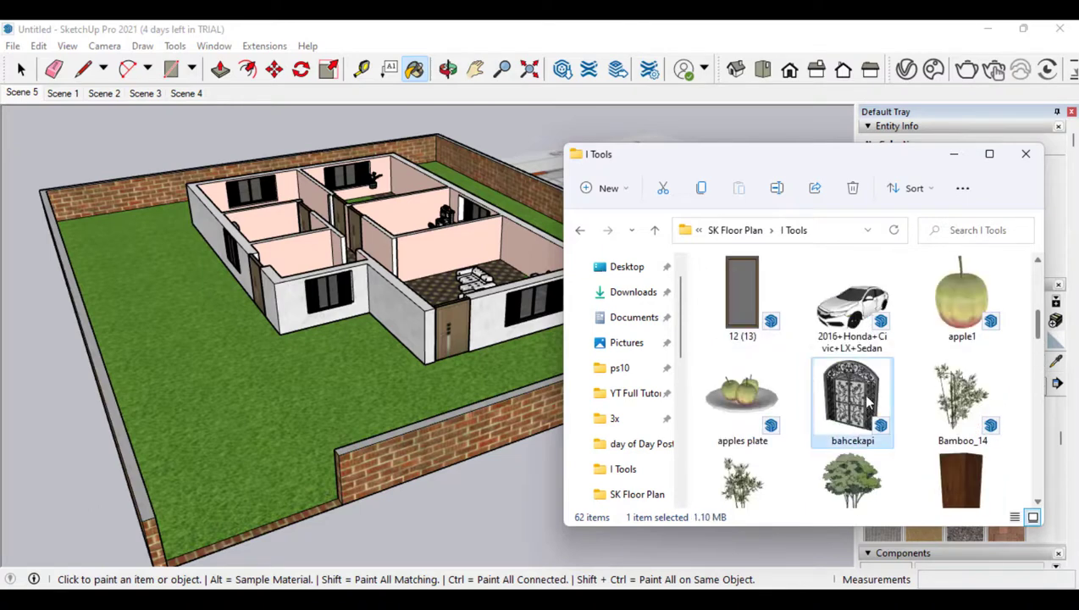
mouse_move(851, 405)
left_mouse_down()
mouse_move(638, 440)
mouse_move(402, 511)
left_mouse_up()
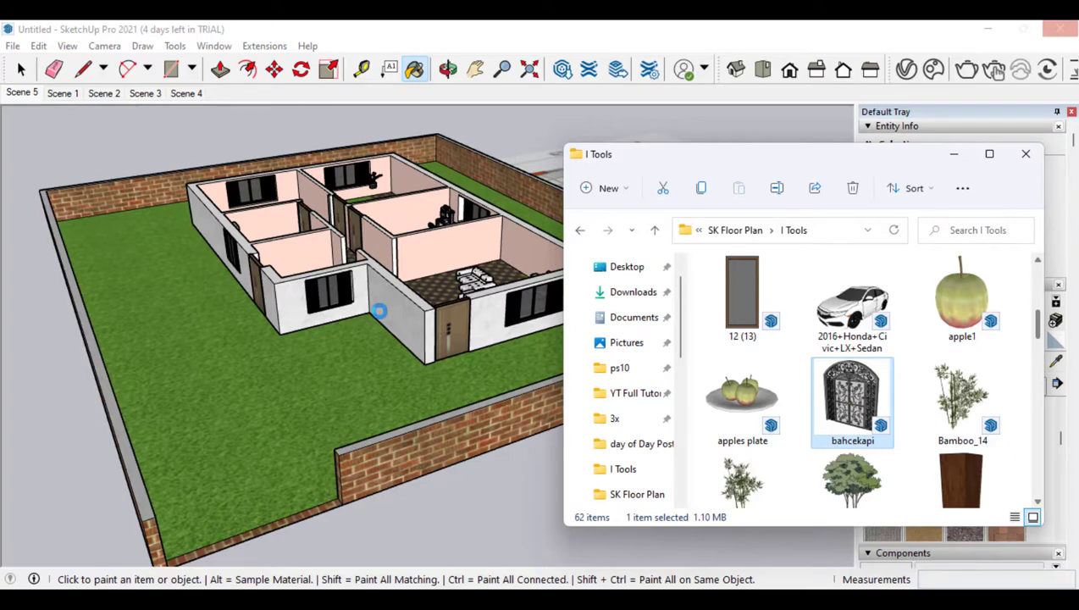
left_click_drag(380, 312, 374, 308)
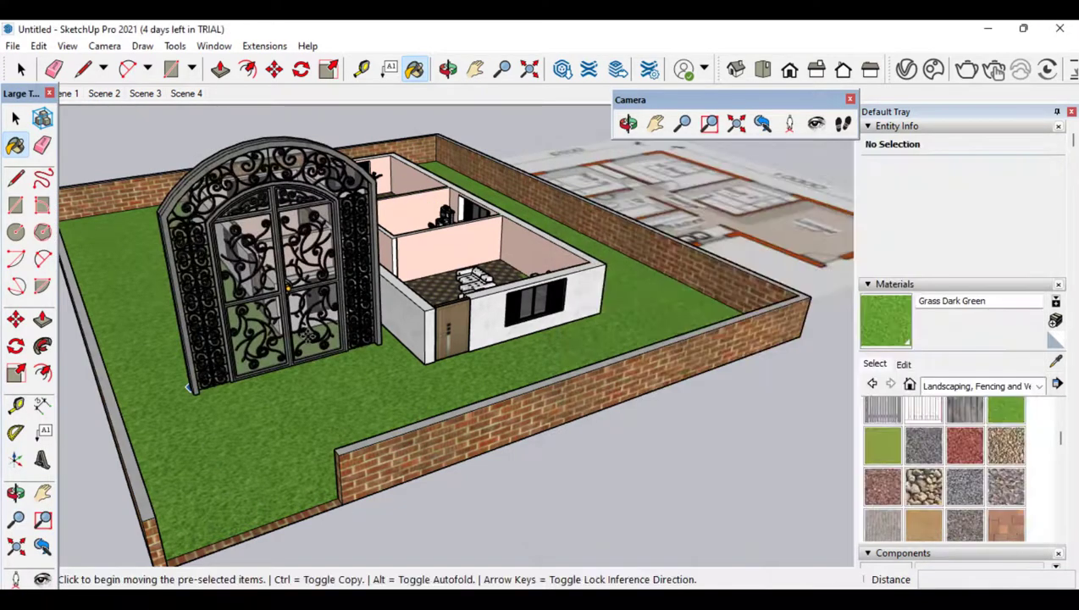
left_click(405, 517)
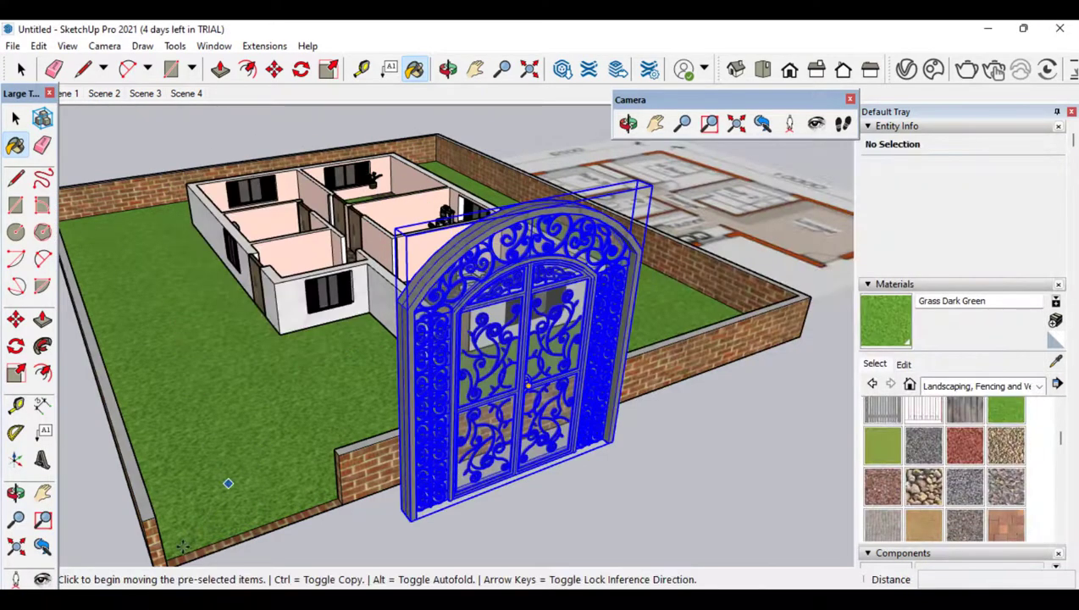
Scale the bahcekapi gate uniformly down to 0.50 of its size
scroll(397, 350, "down", 2)
scroll(421, 379, "down", 1)
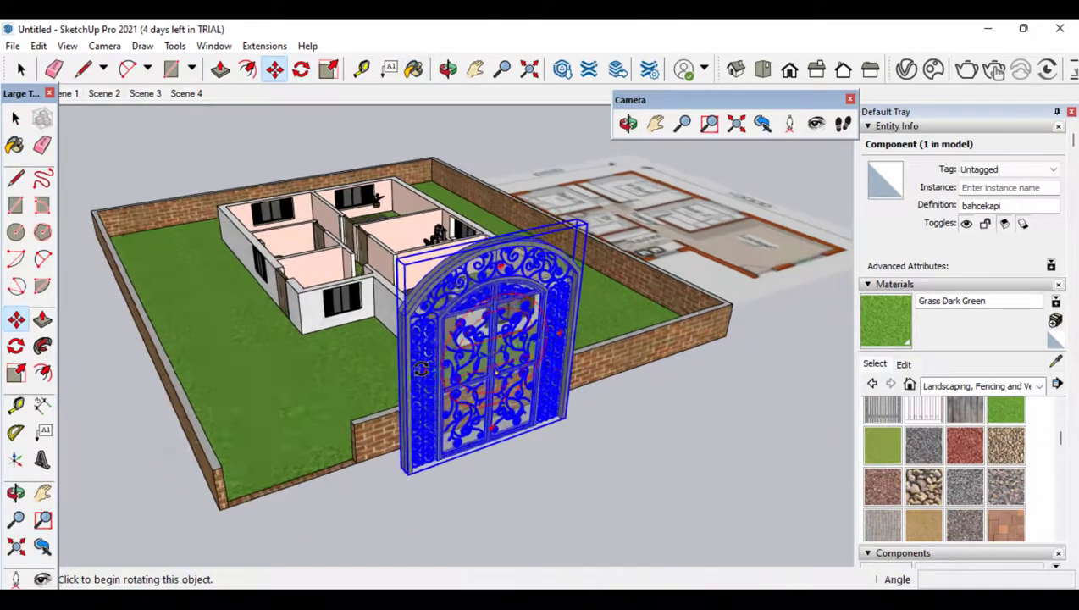
scroll(421, 380, "up", 2)
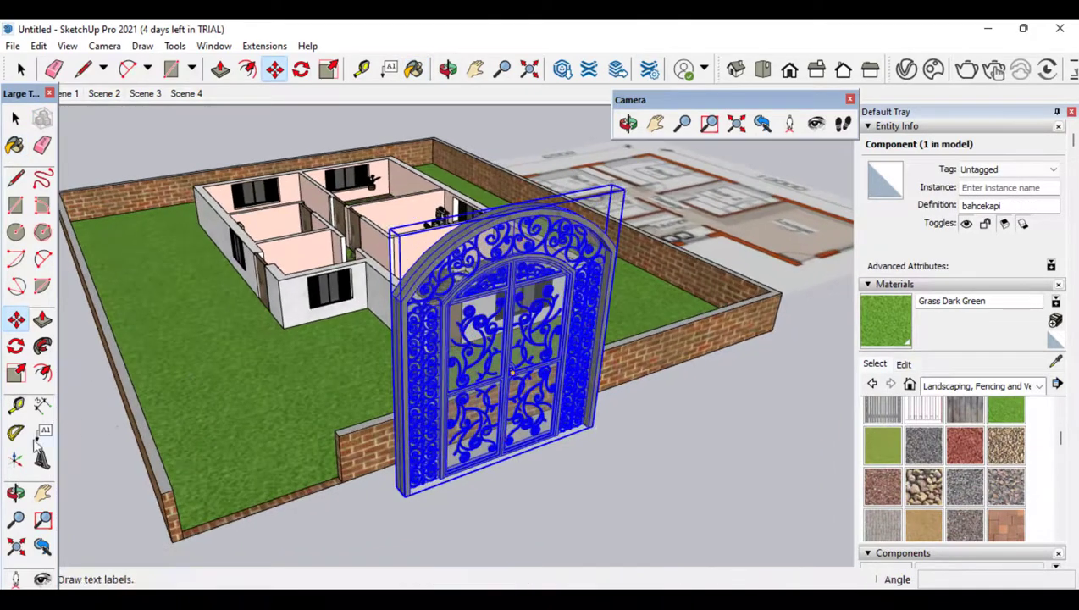
left_click(15, 373)
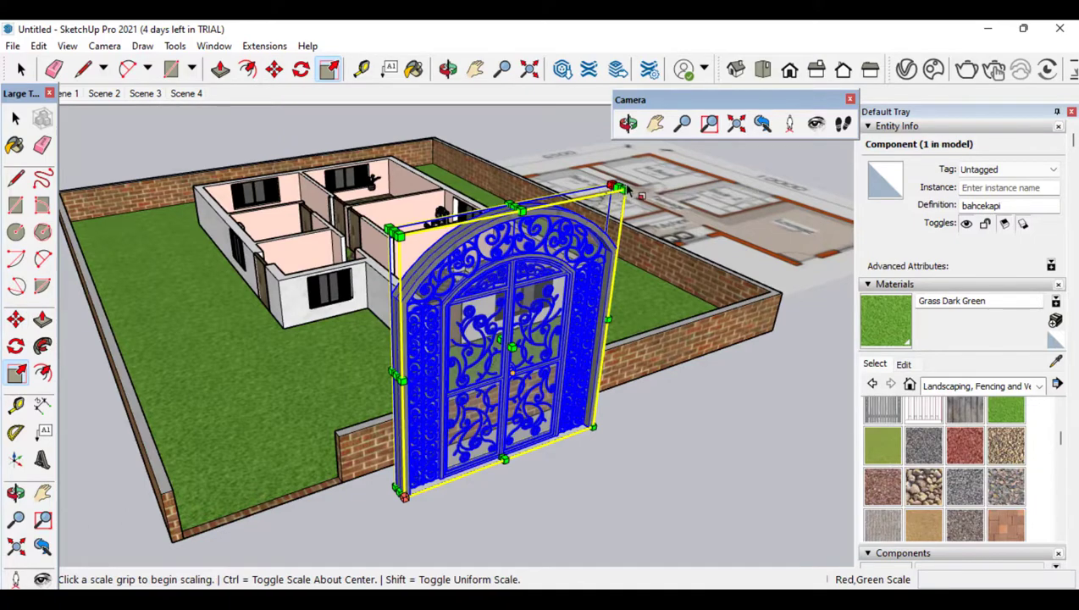
left_click(623, 191)
left_click(508, 344)
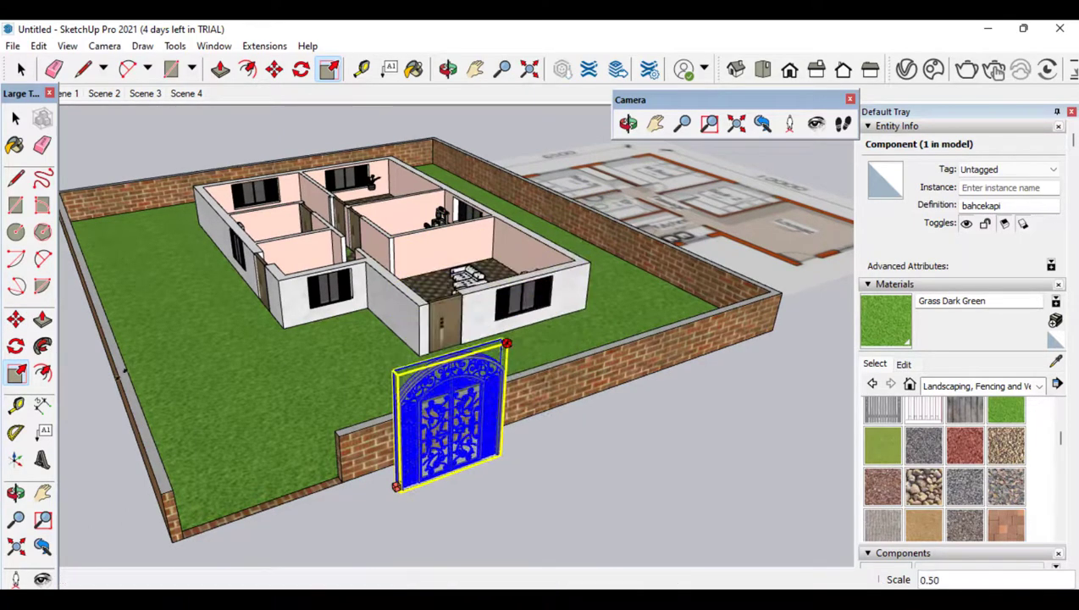
Move the gate into the opening of the front boundary wall, with its base next to the wall corner
left_click(15, 319)
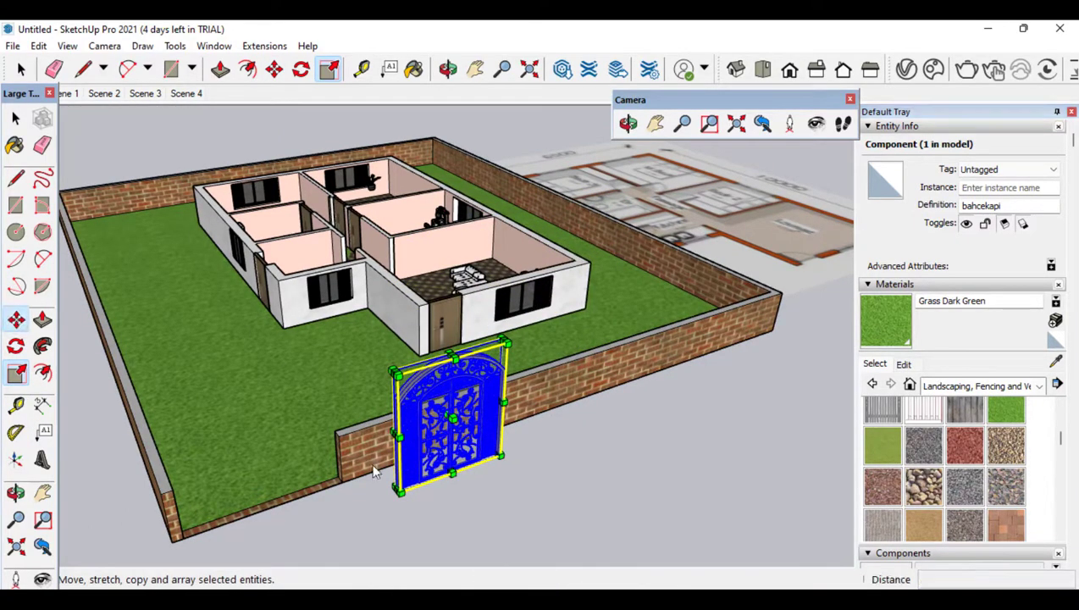
left_click(398, 490)
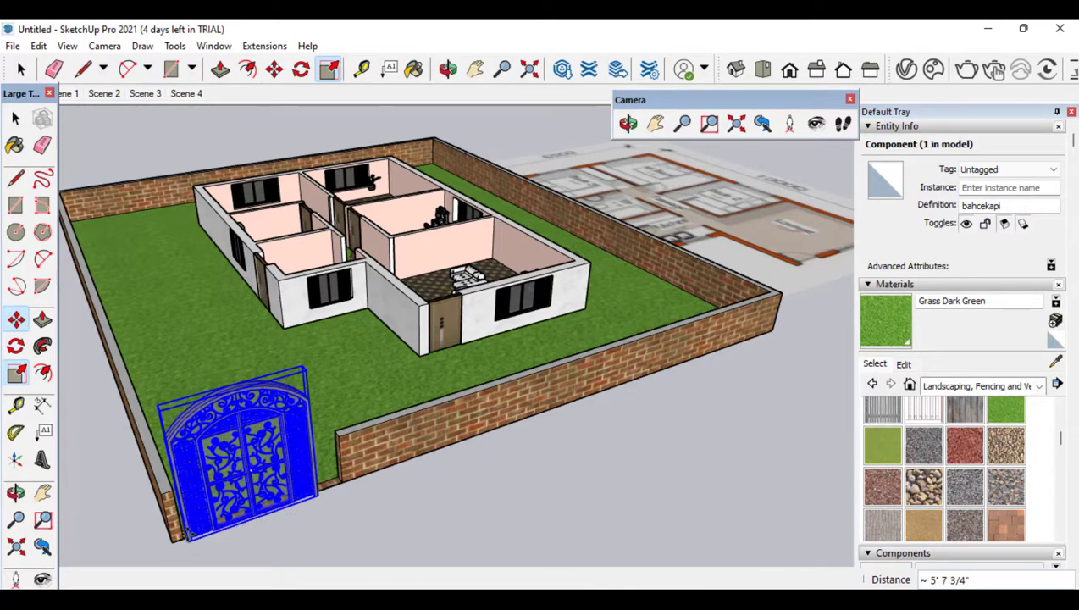
left_click(184, 535)
scroll(185, 536, "up", 8)
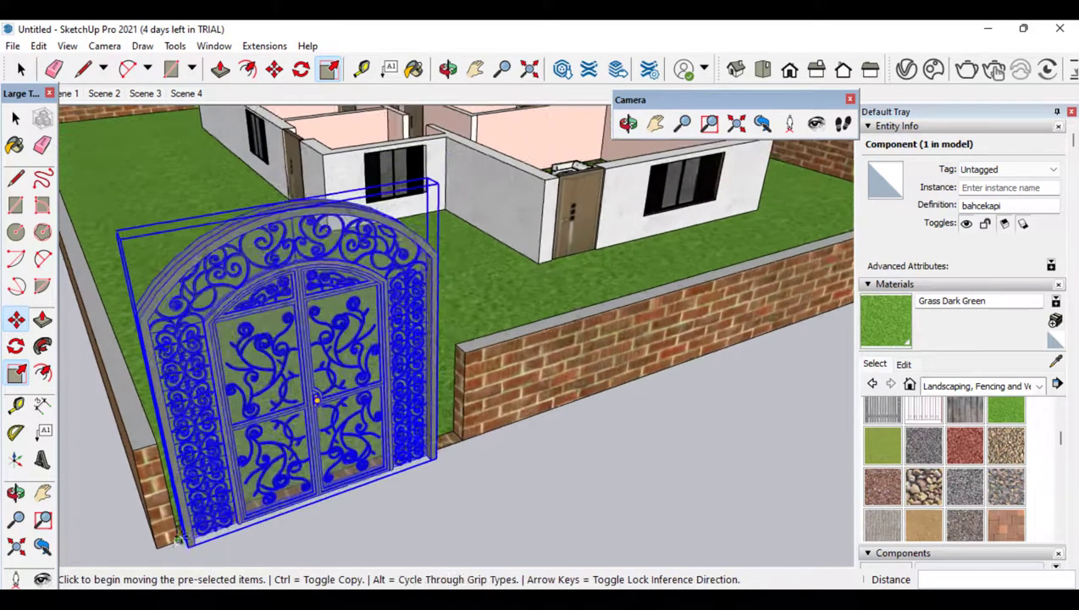
left_click(185, 536)
left_click(177, 539)
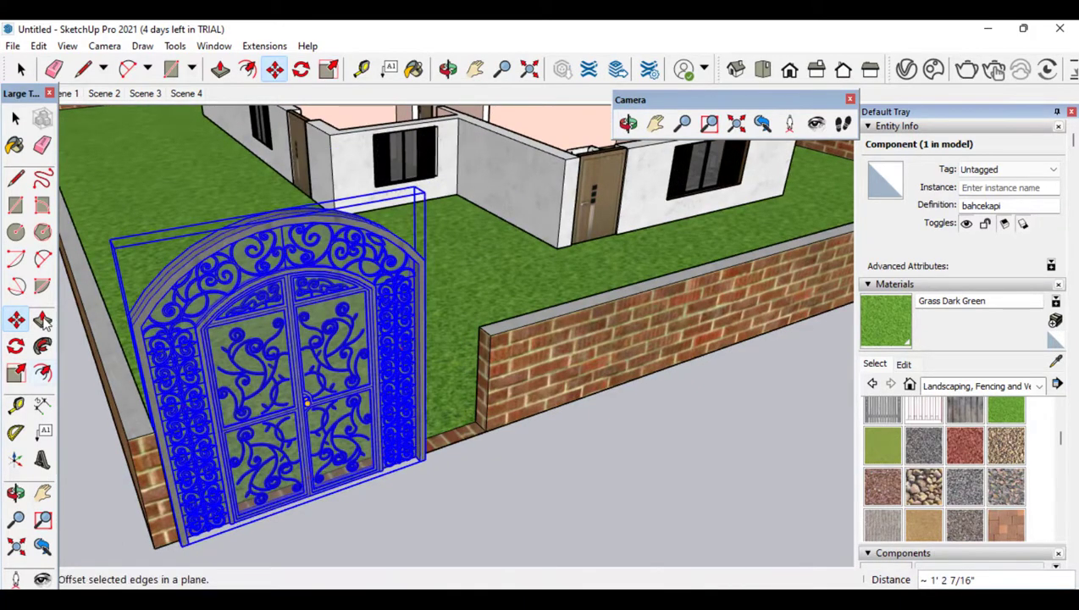
Pull the end face of the front brick wall about 1' 3/16" toward the gate to narrow the opening
left_click(42, 319)
left_click(19, 121)
left_click(443, 509)
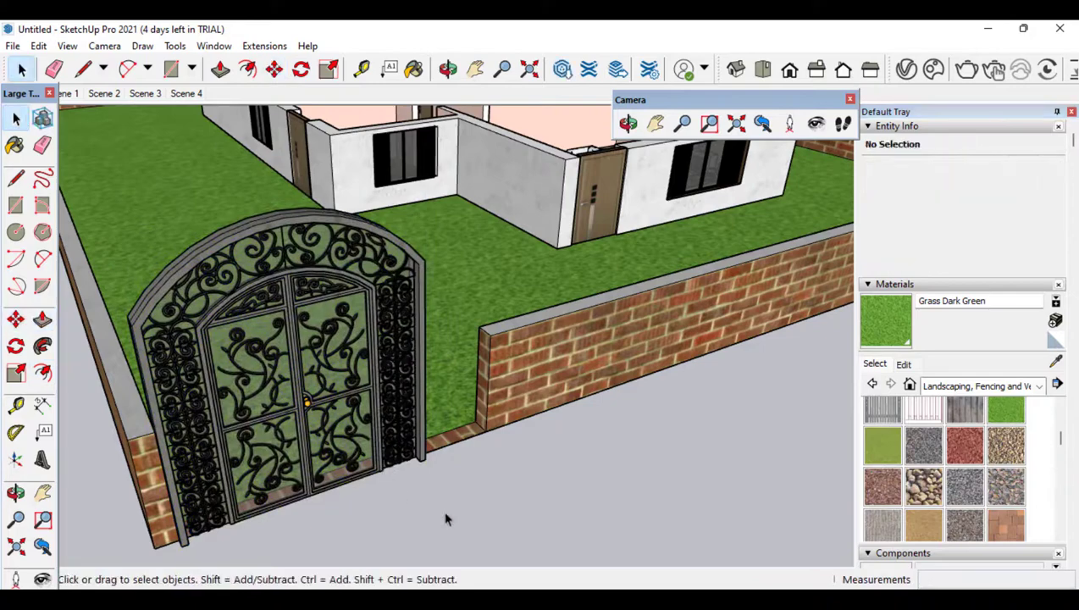
left_click(44, 318)
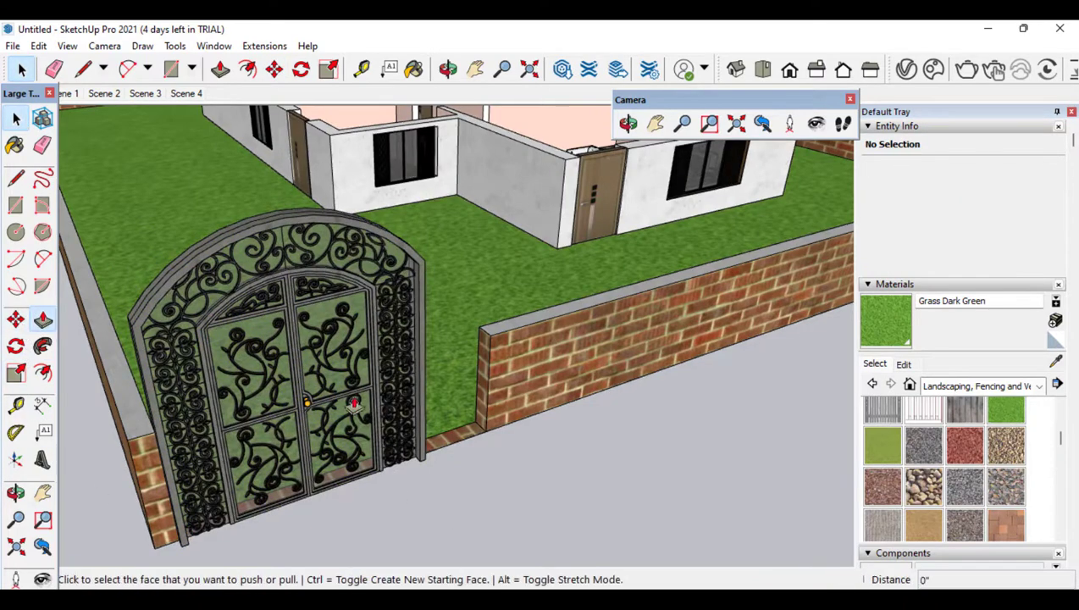
left_click(483, 392)
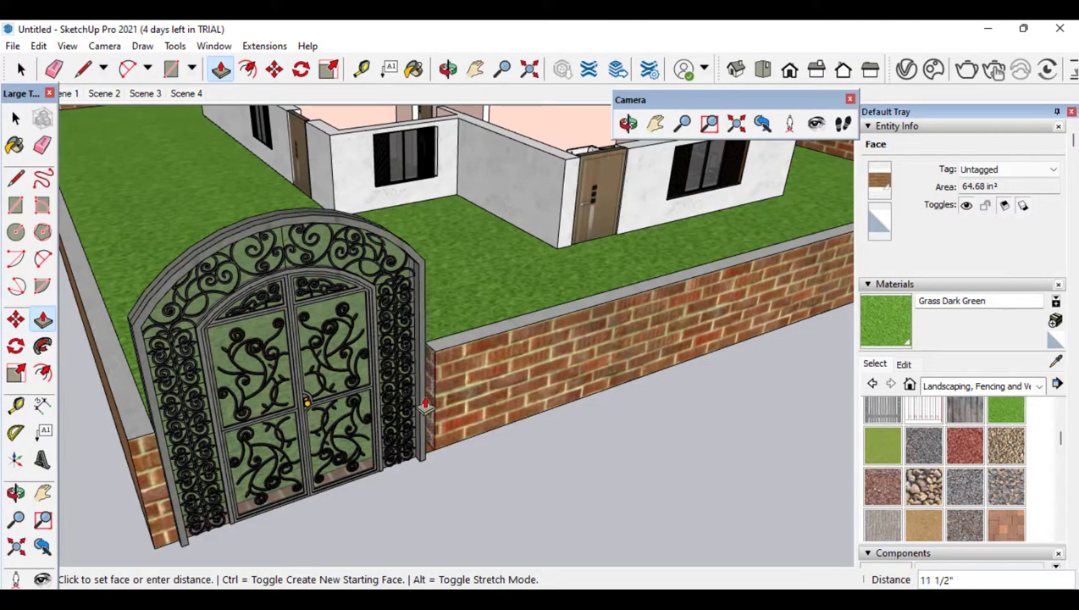
left_click(422, 405)
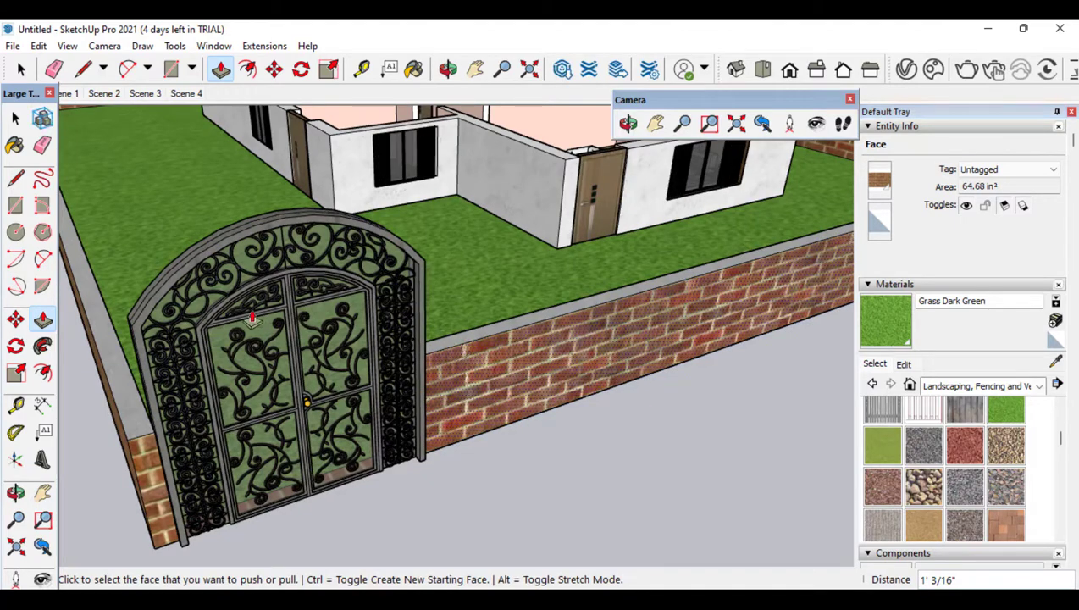
Scale the gate's depth by about 1.34 and its height by about 0.90
left_click(16, 118)
left_click(279, 364)
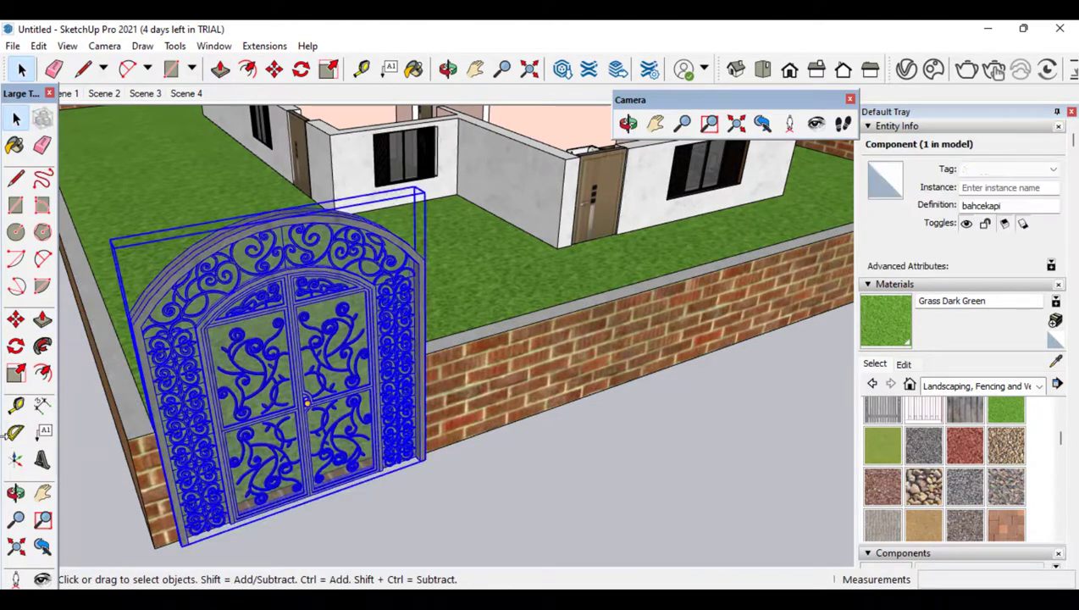
left_click(16, 373)
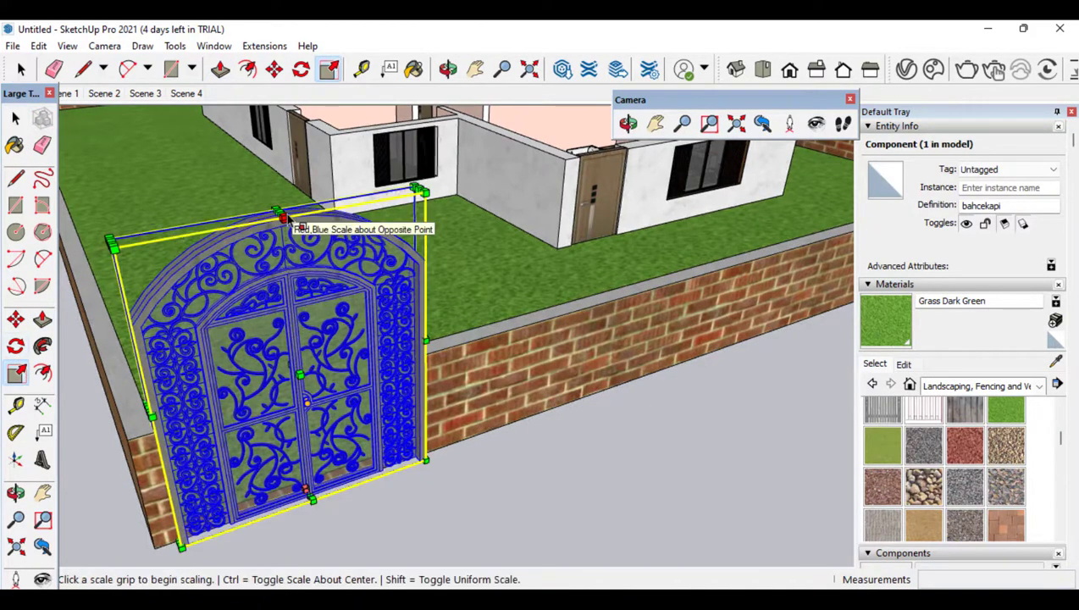
left_click(287, 221)
left_click(287, 236)
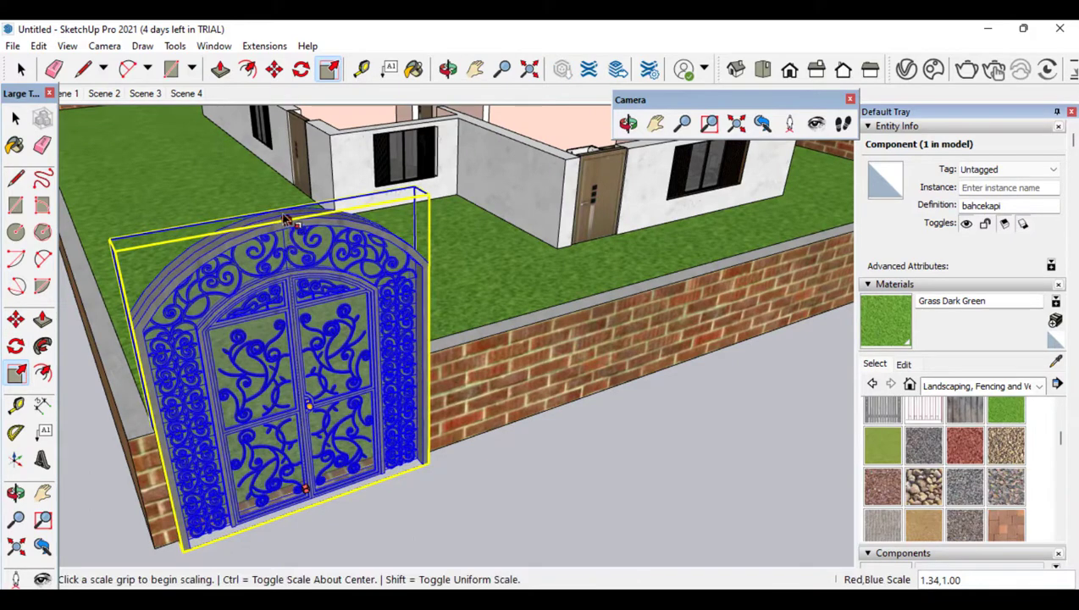
left_click(283, 218)
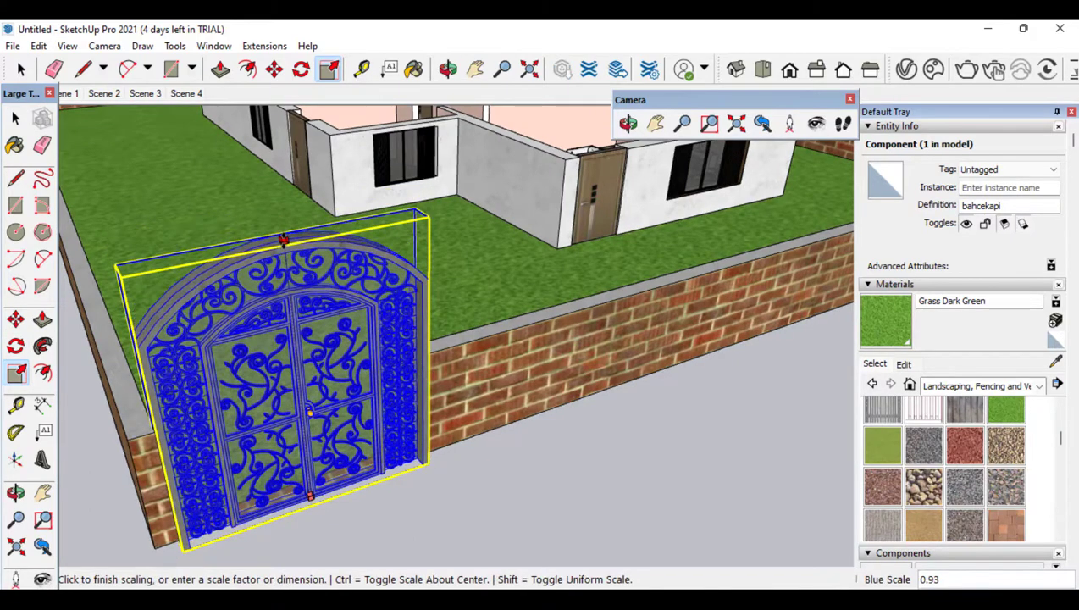
left_click(285, 247)
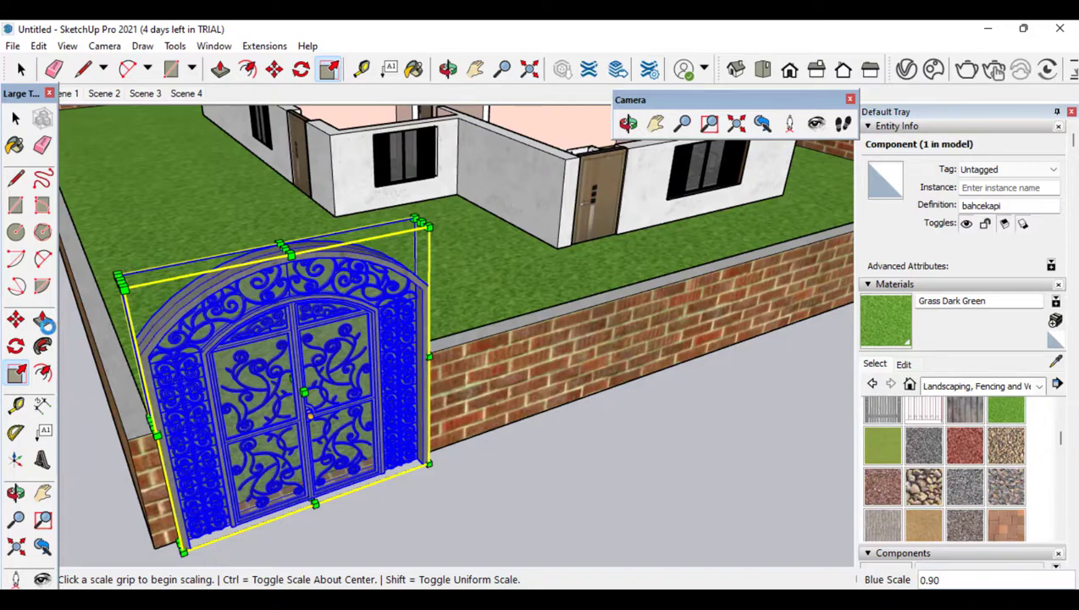
Pull the top face of the boundary wall up about 10 5/16" to raise the wall beside the gate
left_click(43, 319)
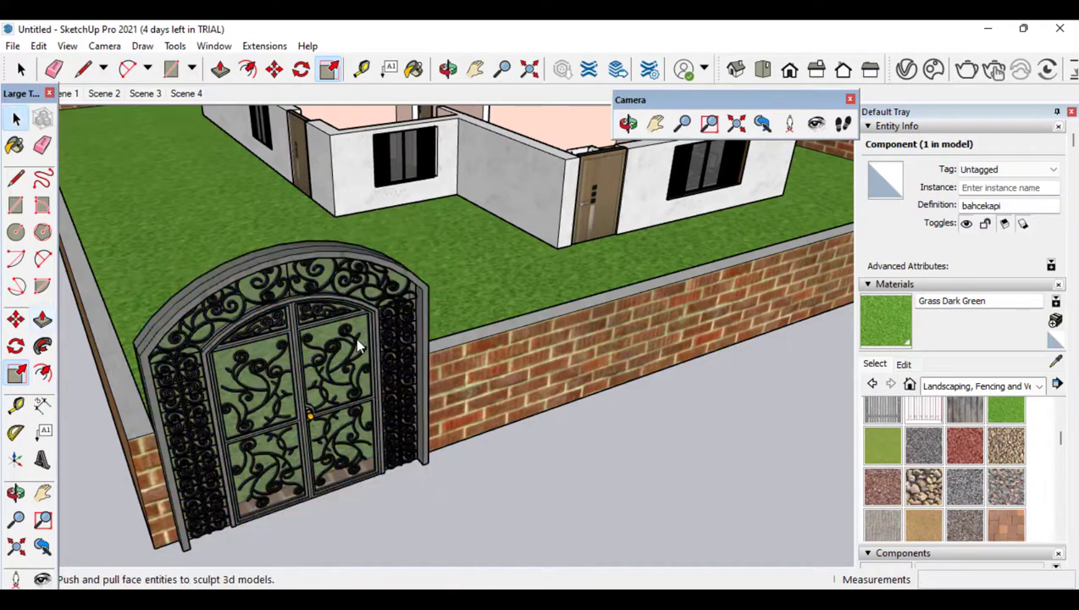
left_click(493, 314)
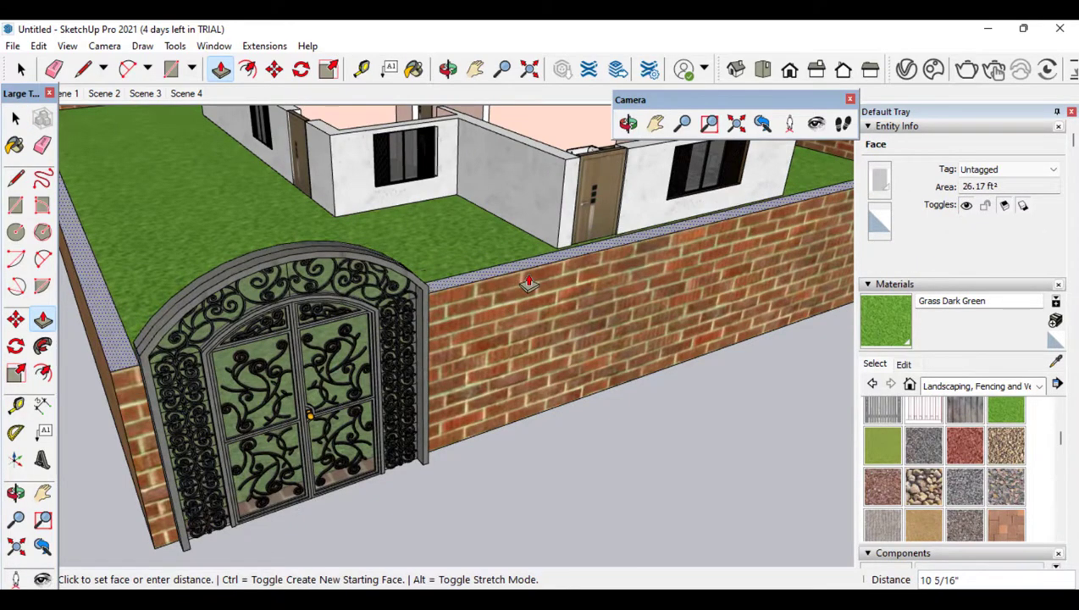
left_click(528, 283)
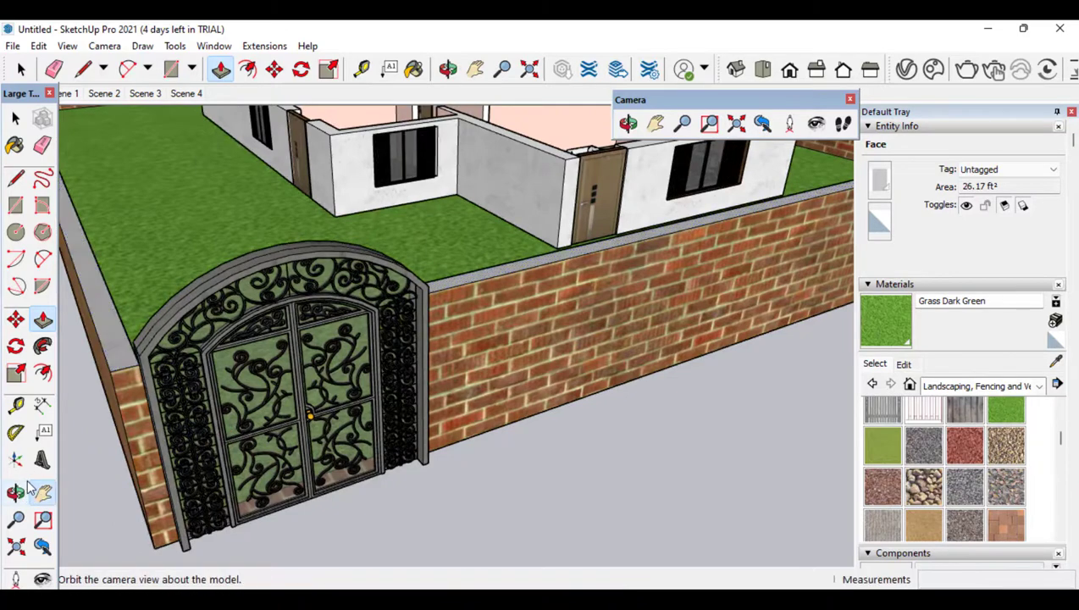
Move the gate about 2 1/2" so its inner base corner meets the inner corner of the front wall's end
left_click(15, 492)
left_click_drag(356, 407, 763, 406)
left_click(15, 119)
left_click(517, 398)
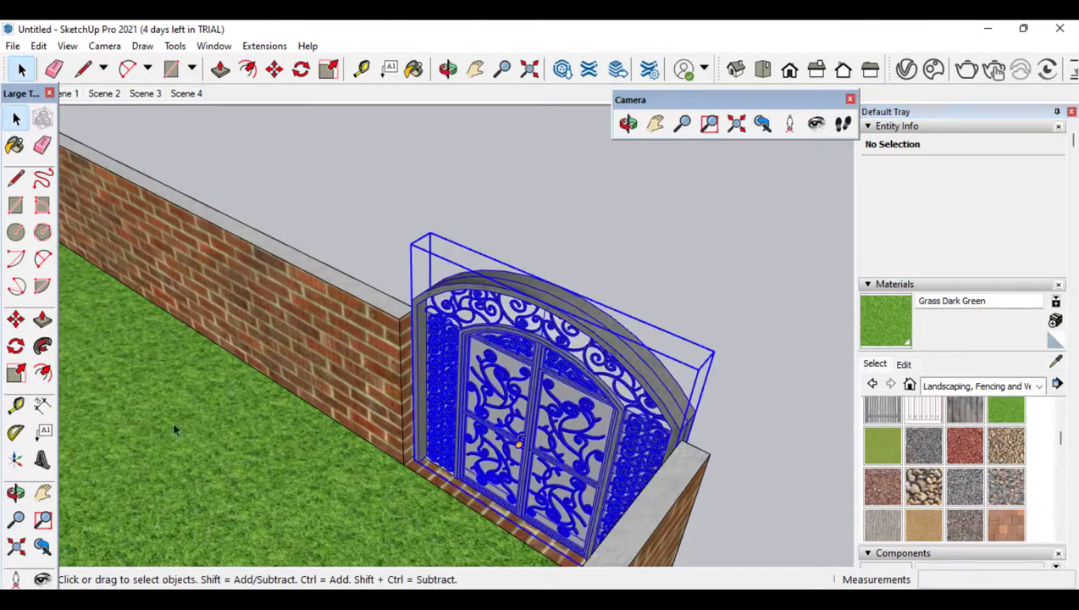
left_click(15, 319)
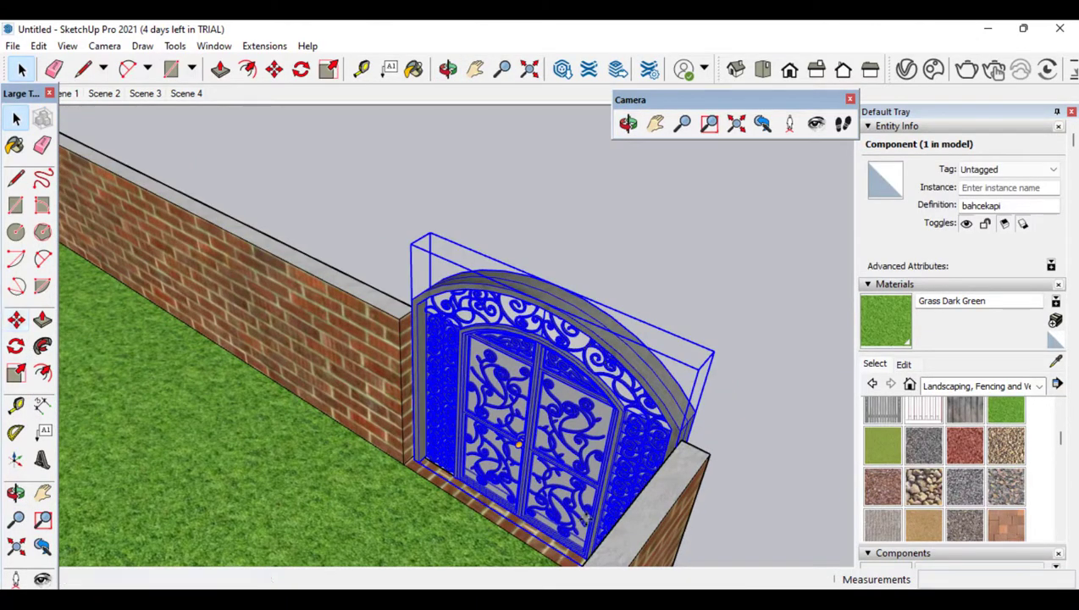
left_click(429, 462)
left_click(404, 464)
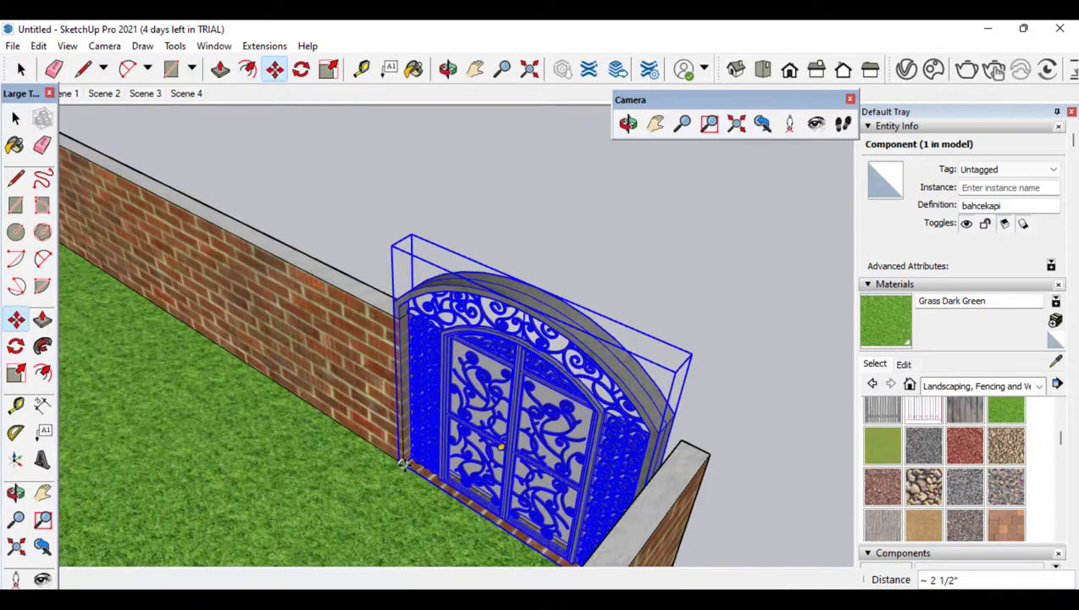
left_click(16, 492)
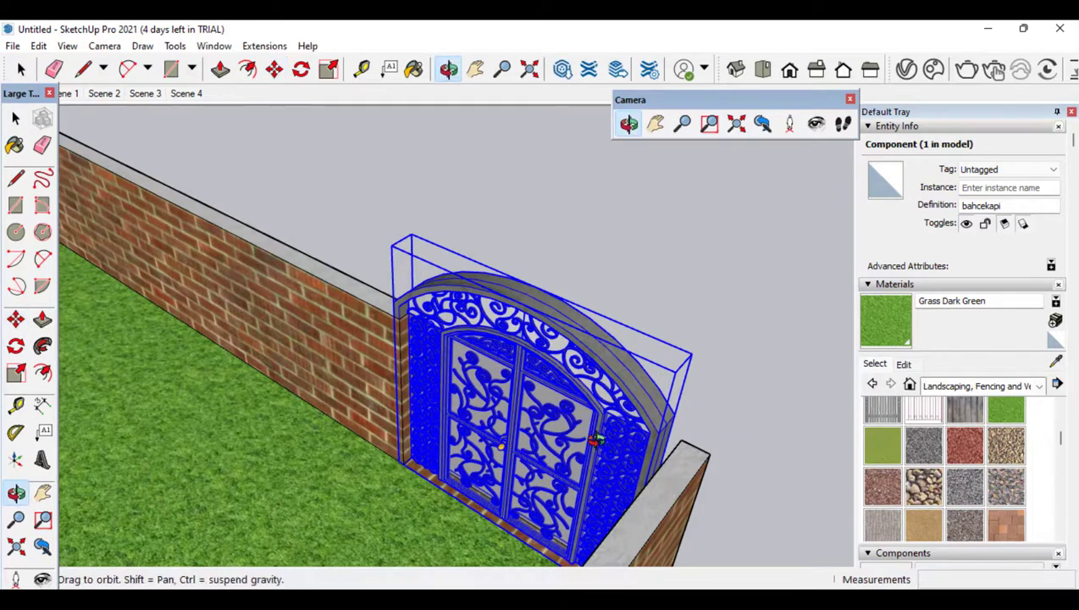
left_click_drag(246, 452, 443, 455)
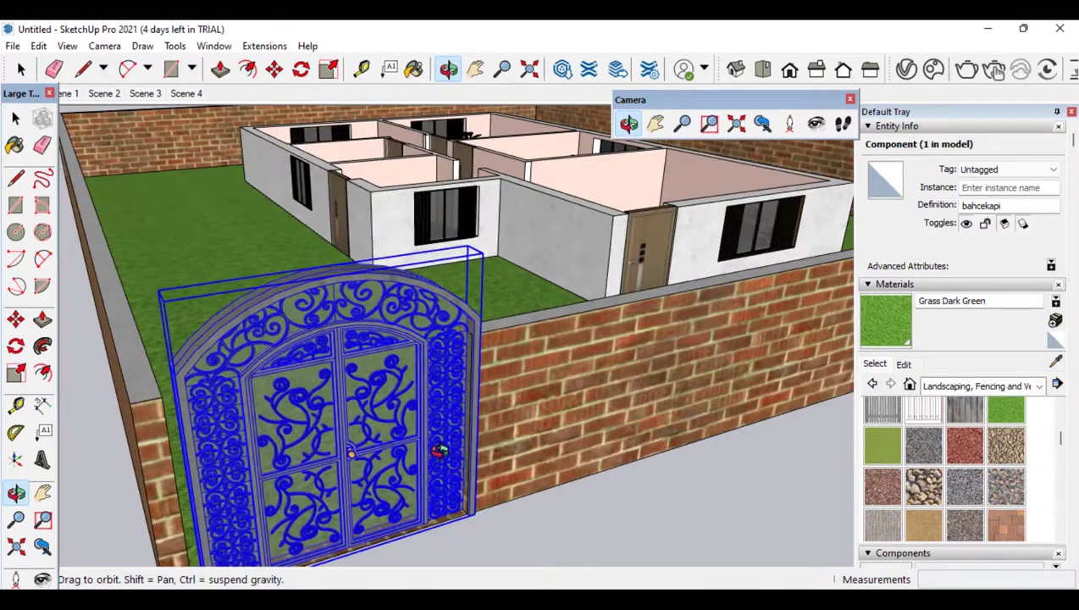
left_click_drag(692, 260, 574, 321)
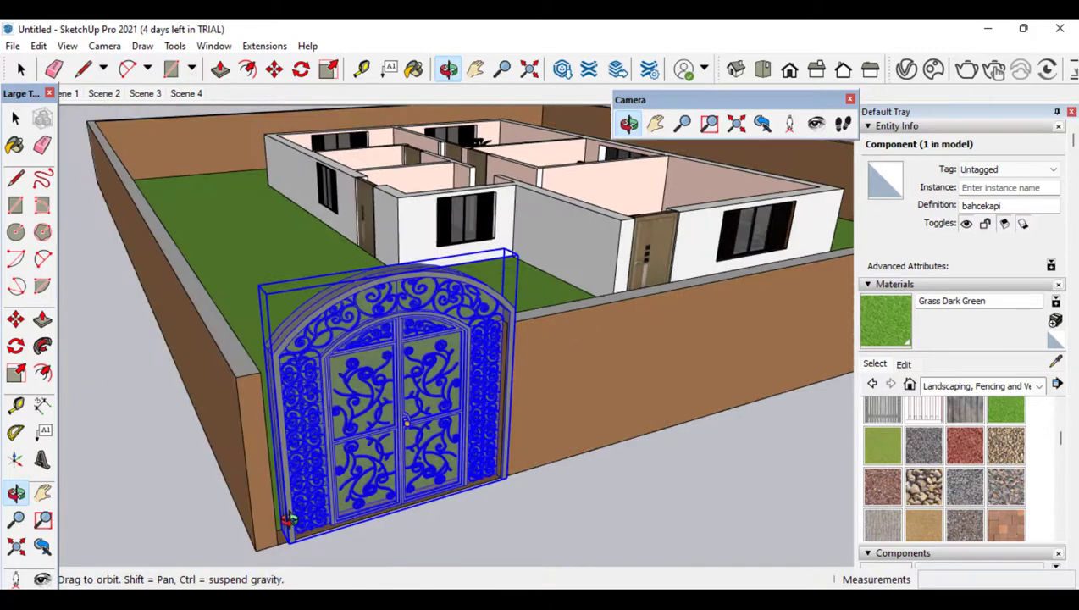
scroll(262, 552, "up", 10)
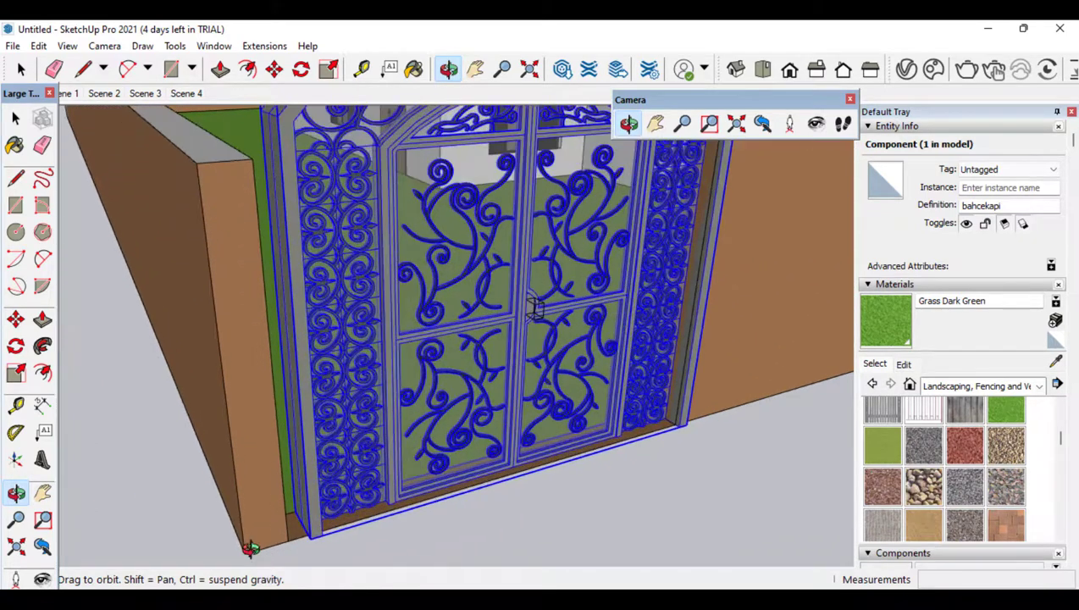
Move the gate about 2 3/16" so its outer base corner sits against the brick wall's end at the opening
left_click(15, 318)
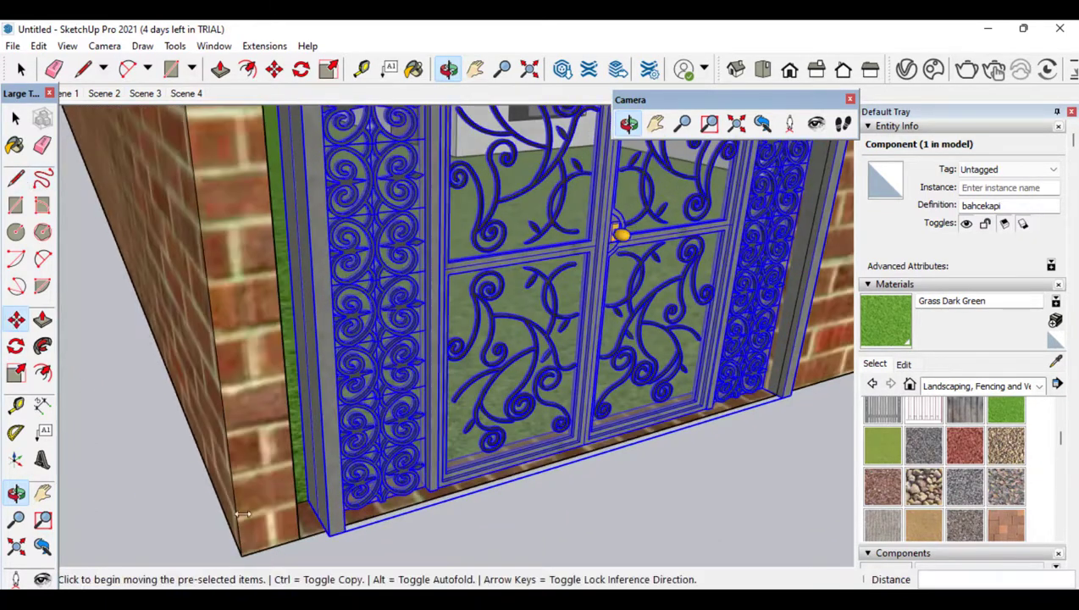
left_click(317, 513)
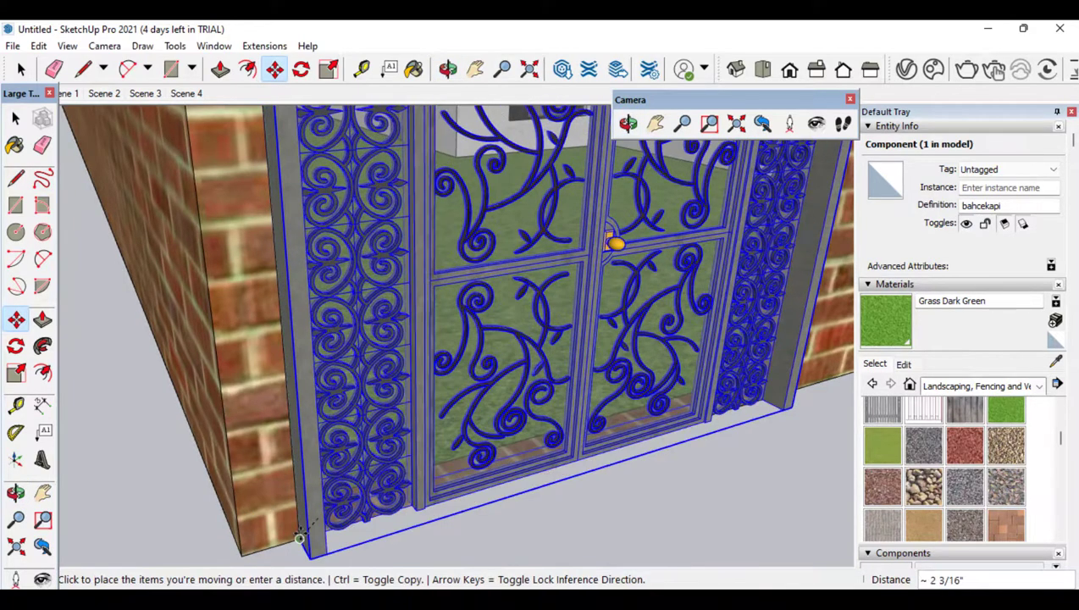
scroll(161, 478, "down", 4)
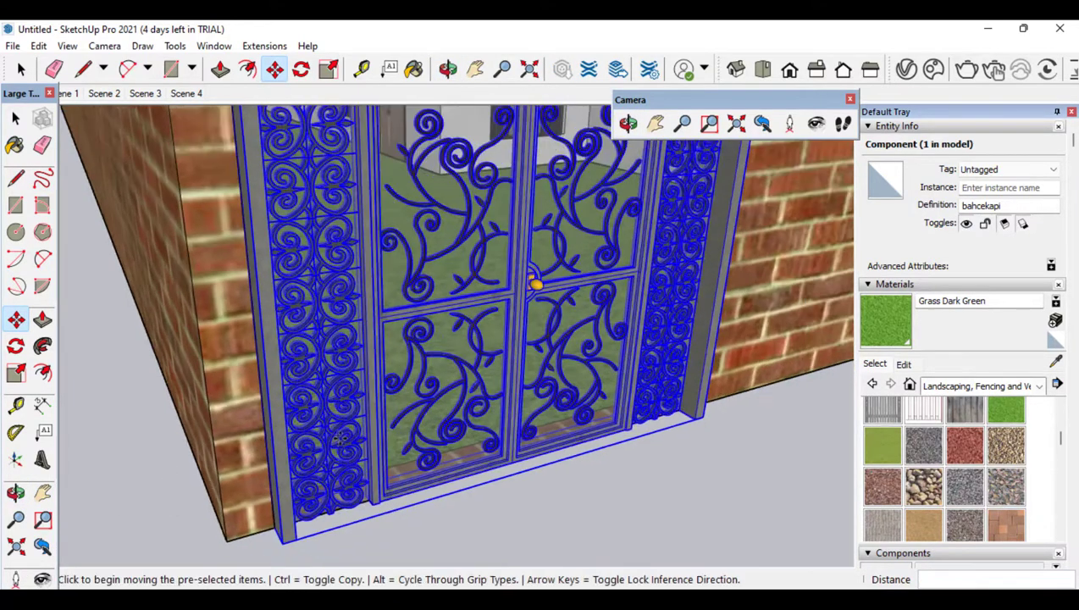
scroll(332, 447, "down", 5)
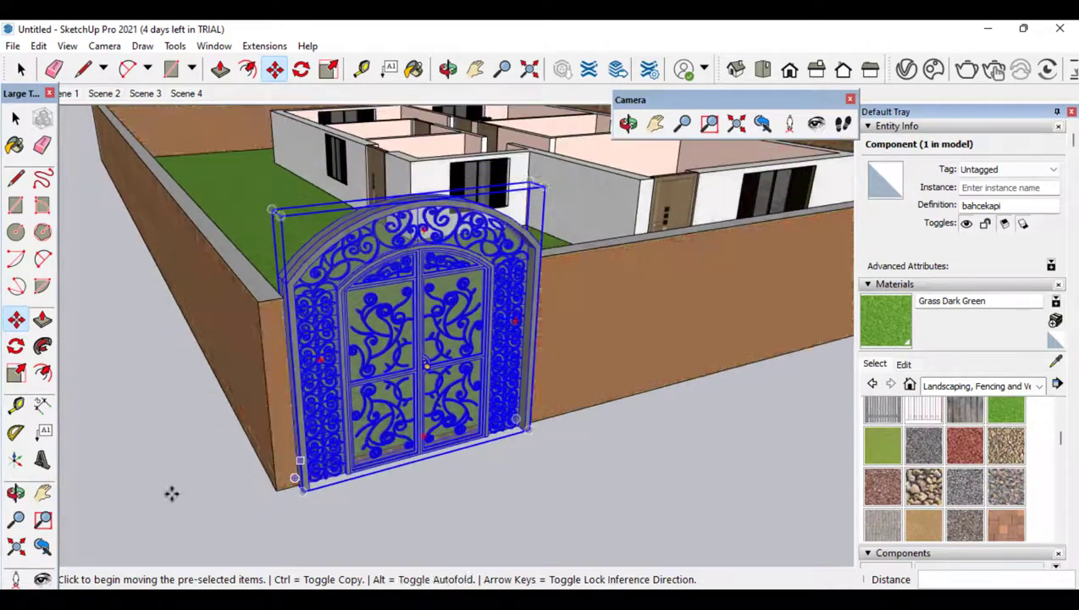
Select the house group and scale its height by about 1.07 from the top
left_click(15, 492)
scroll(285, 487, "down", 6)
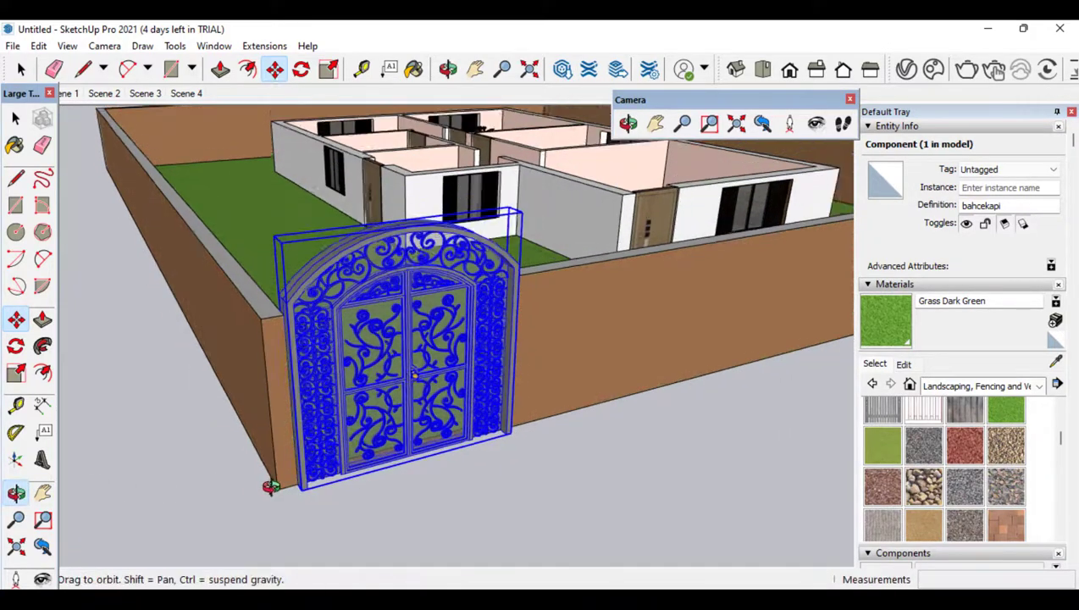
left_click_drag(464, 349, 308, 315)
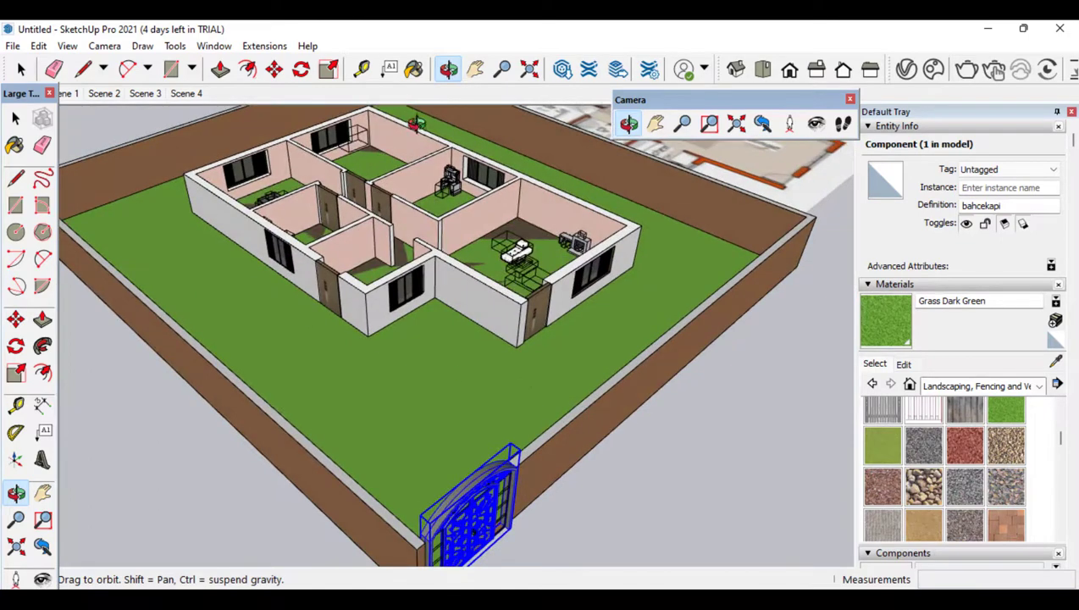
scroll(416, 125, "up", 1)
scroll(455, 356, "up", 4)
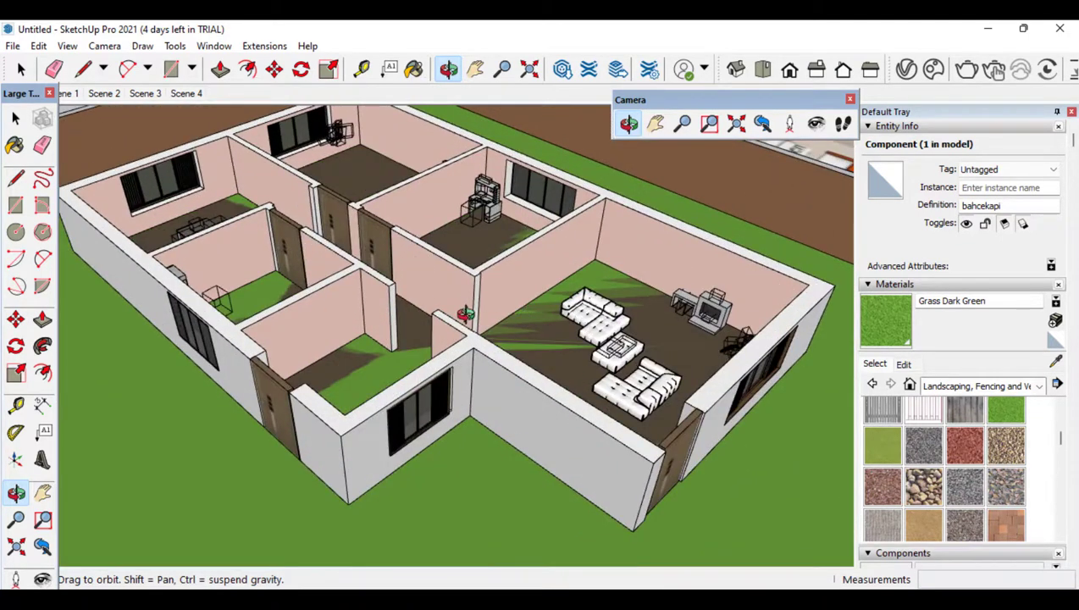
left_click_drag(240, 379, 250, 337)
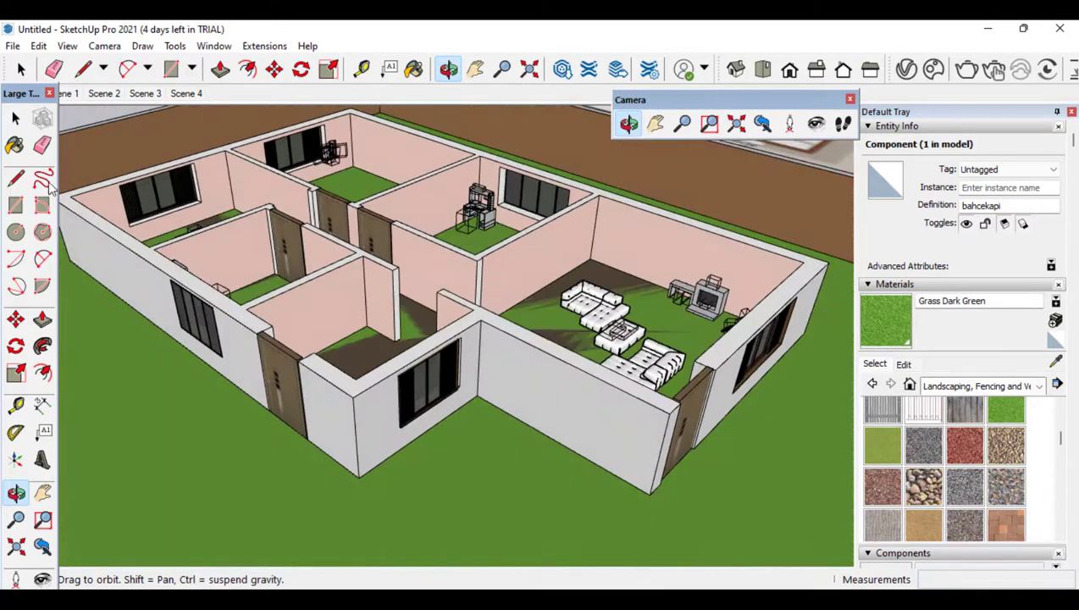
left_click(13, 118)
left_click(243, 248)
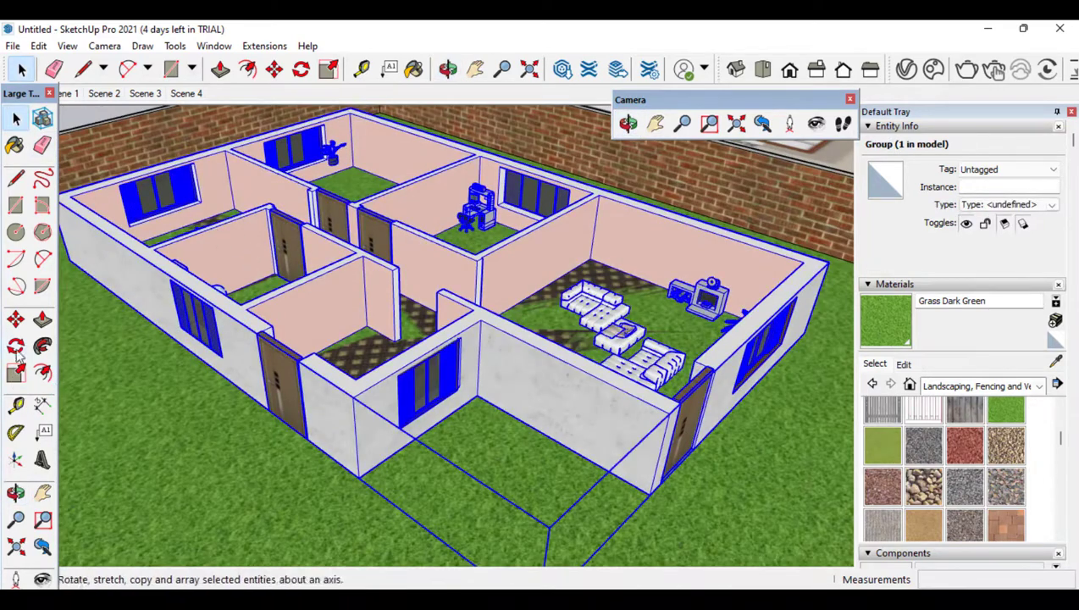
key("m")
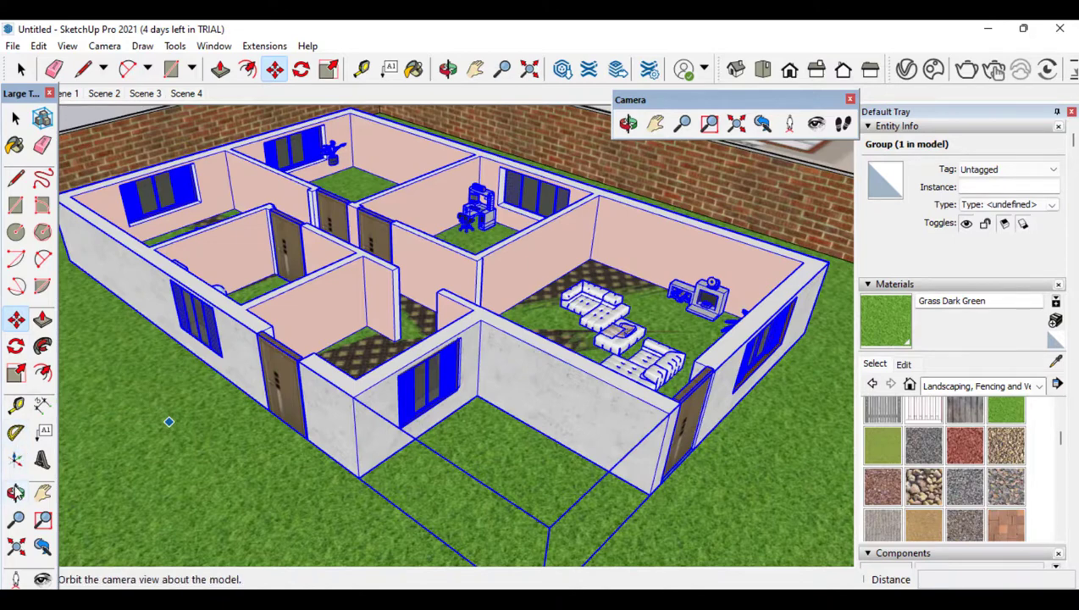
left_click(16, 373)
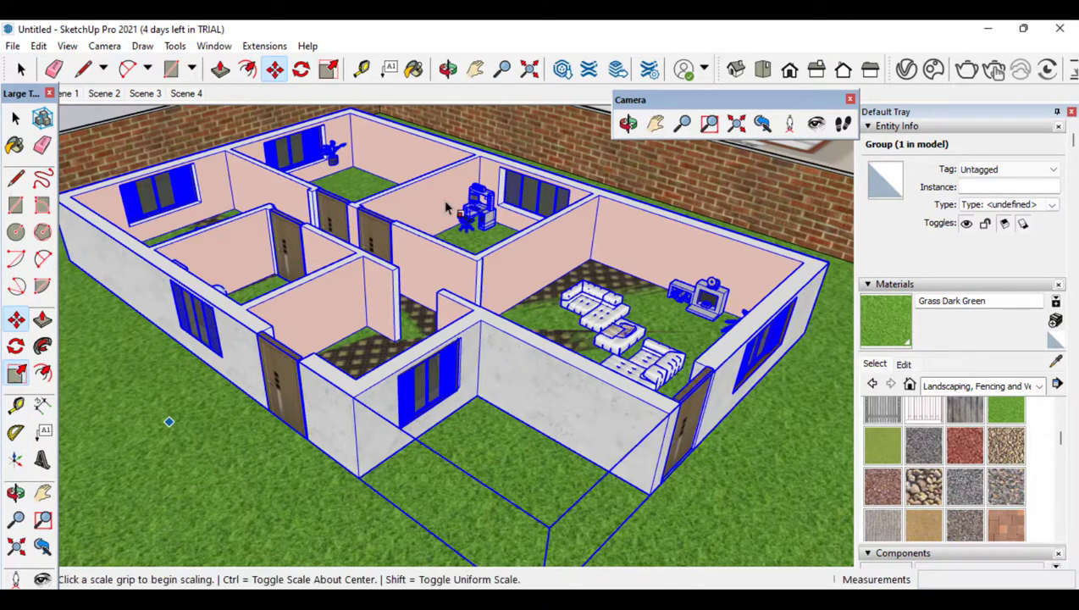
left_click(406, 223)
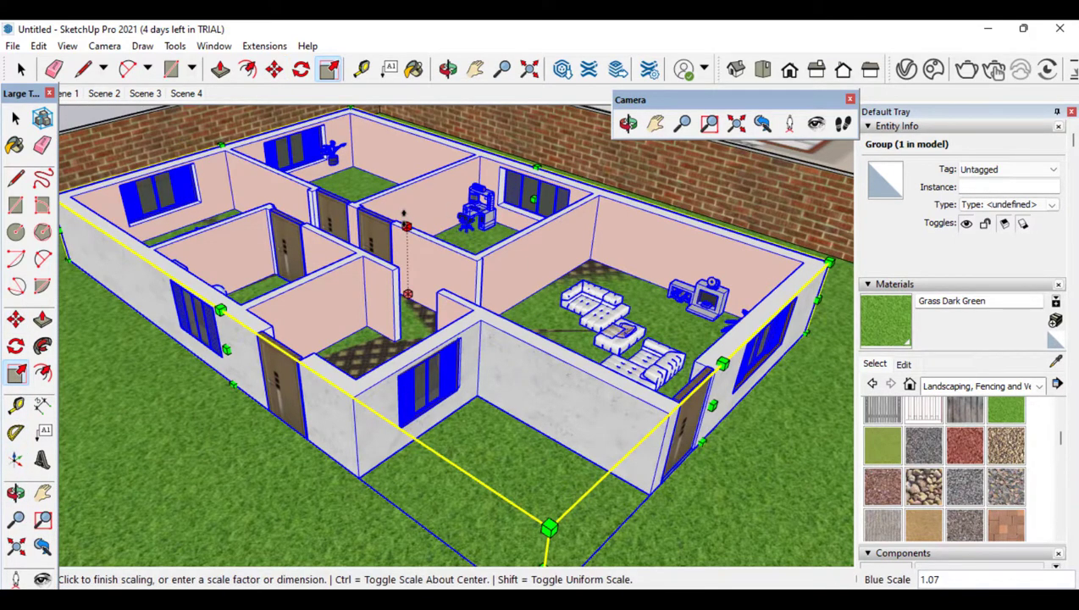
left_click(404, 213)
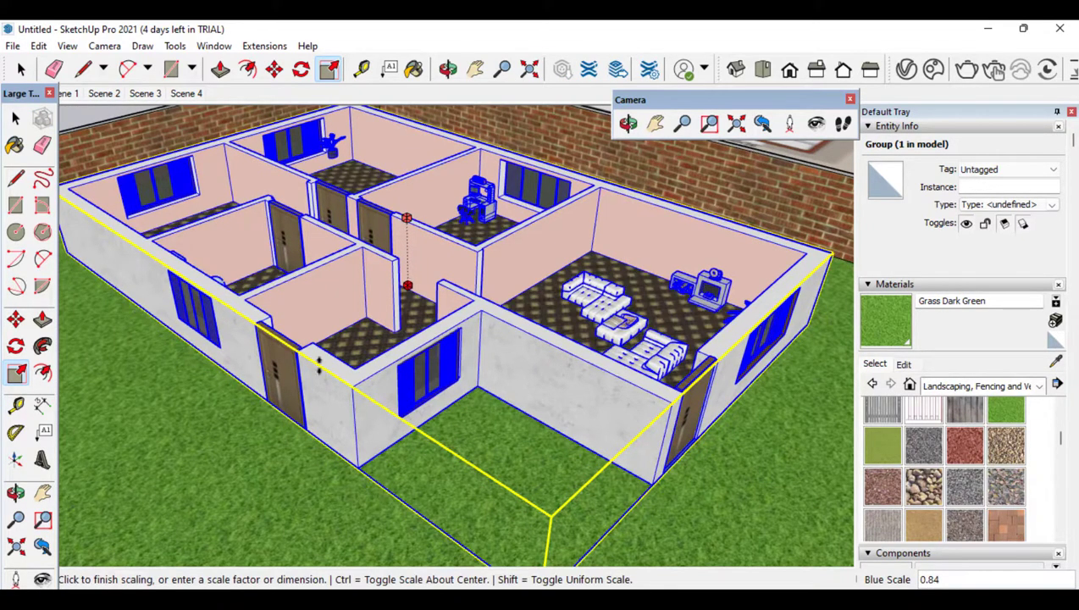
Scale the house group's height by about 0.84 from its base to bring the tiled floor above the grass, and deselect it
left_click(319, 364)
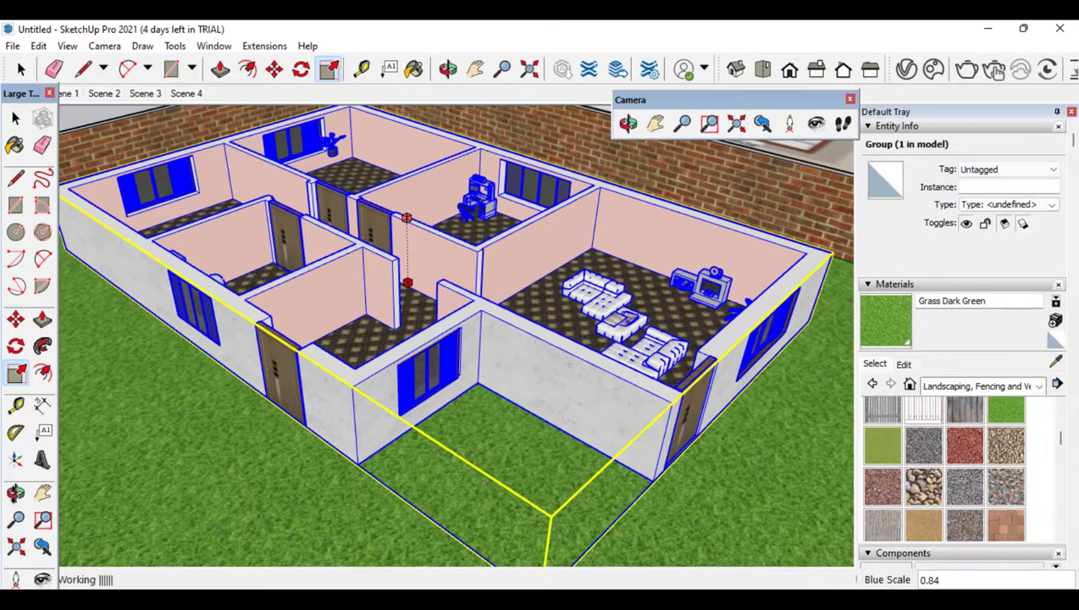
key("o")
left_click_drag(293, 361, 414, 432)
scroll(444, 378, "down", 5)
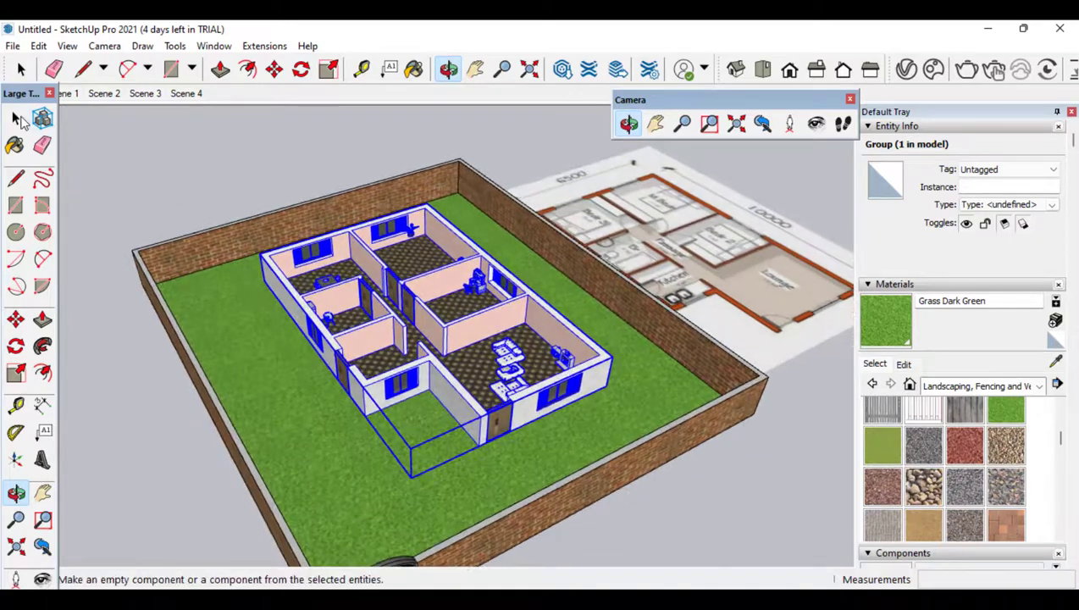
left_click(17, 119)
left_click(116, 169)
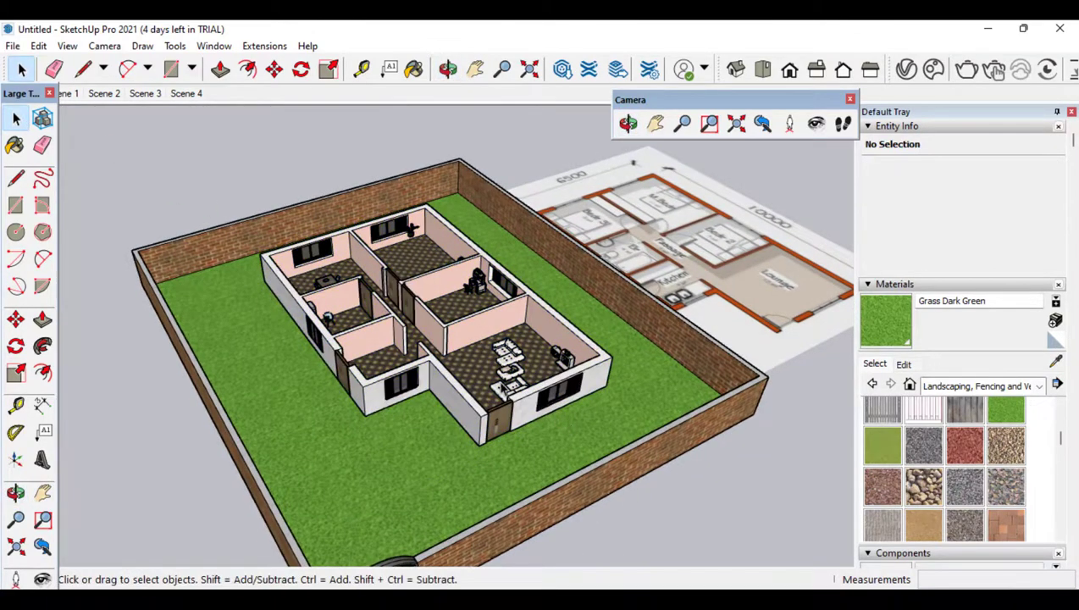
Insert the 2016+Honda+Civic+LX+Sedan model from the I Tools folder on the front lawn and move it about 9 1/8"
scroll(501, 388, "up", 2)
scroll(499, 385, "down", 3)
scroll(758, 433, "up", 2)
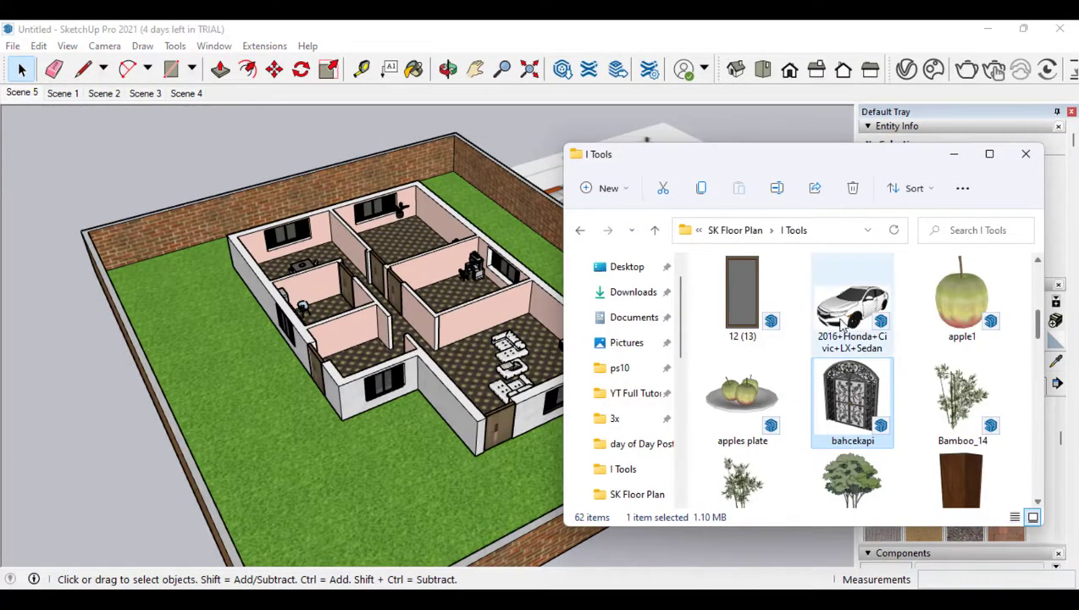
left_click(851, 305)
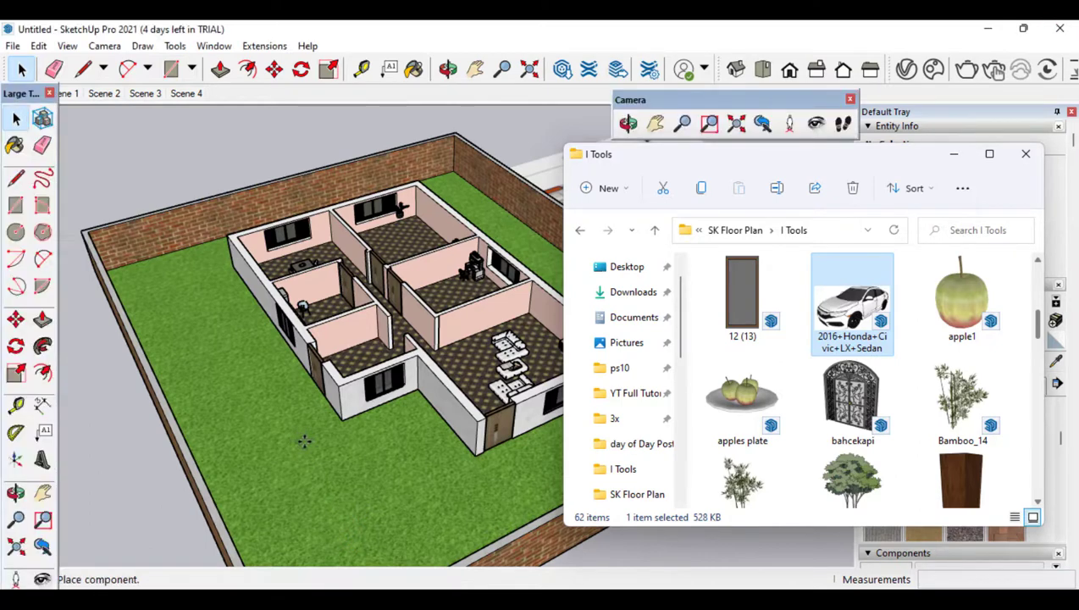
left_click(303, 488)
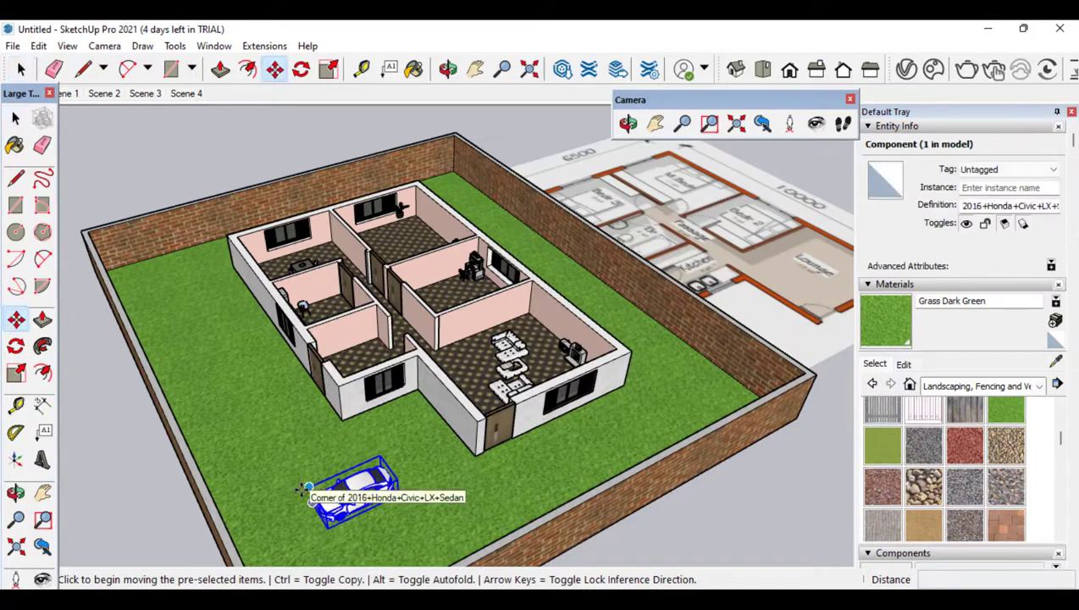
left_click(303, 488)
scroll(305, 496, "up", 3)
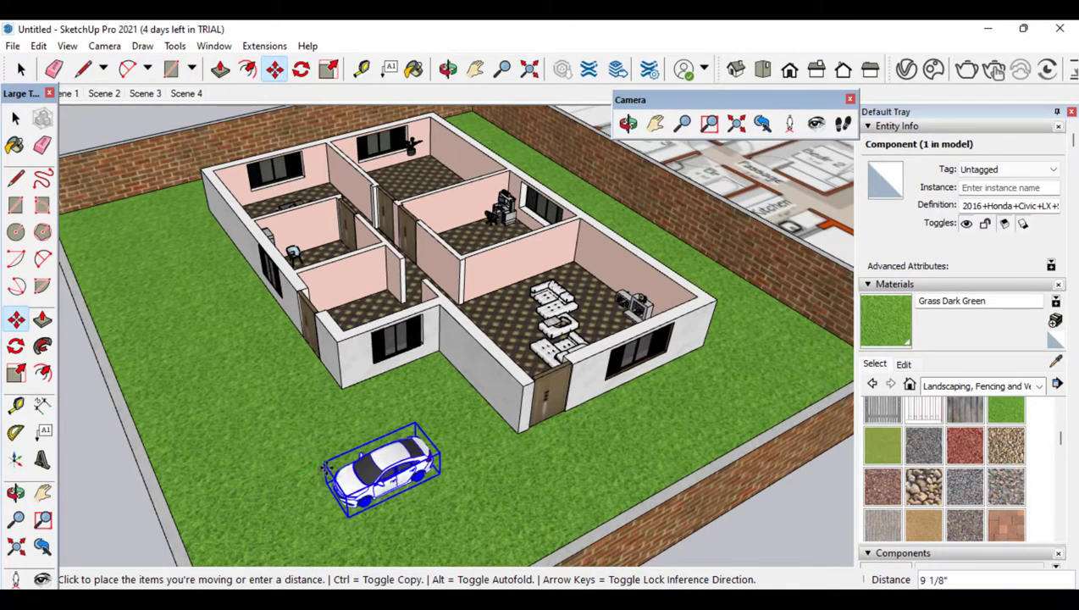
left_click(317, 465)
Scale the car uniformly by about 1.55
left_click(15, 373)
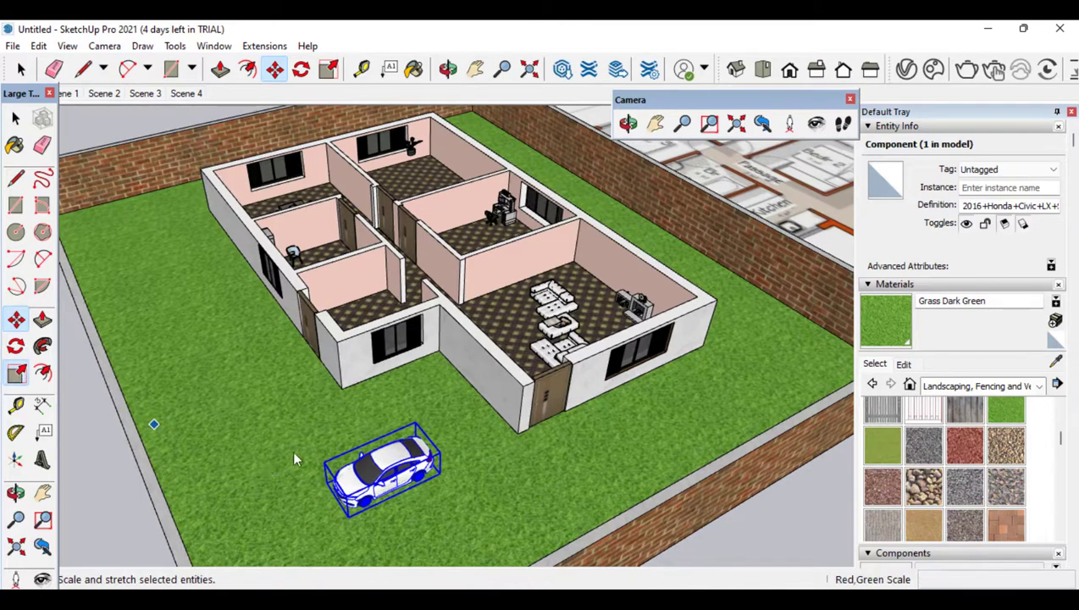
left_click(322, 462)
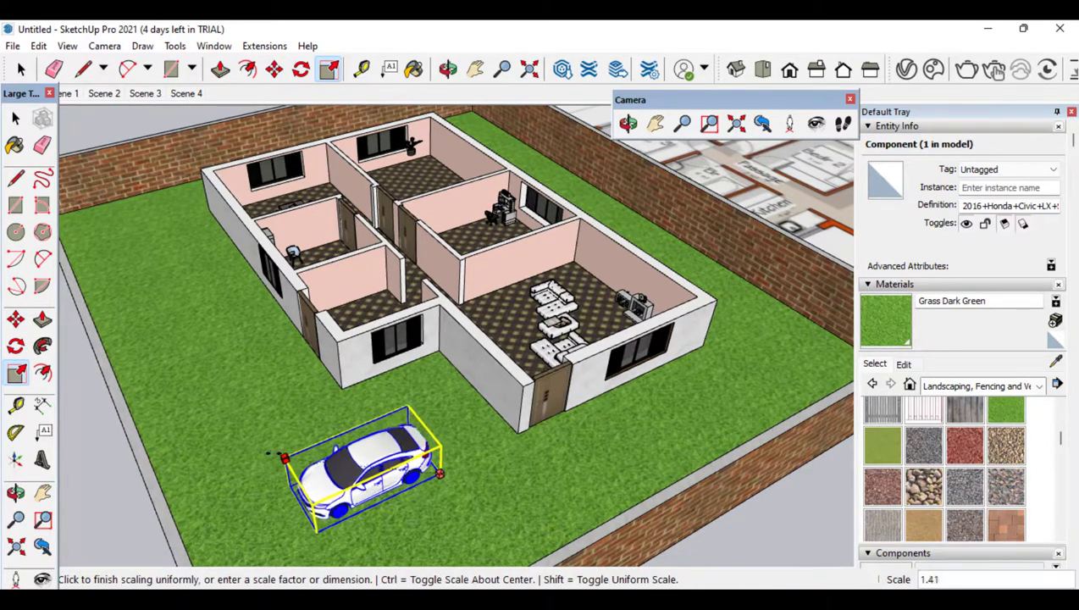
left_click(255, 456)
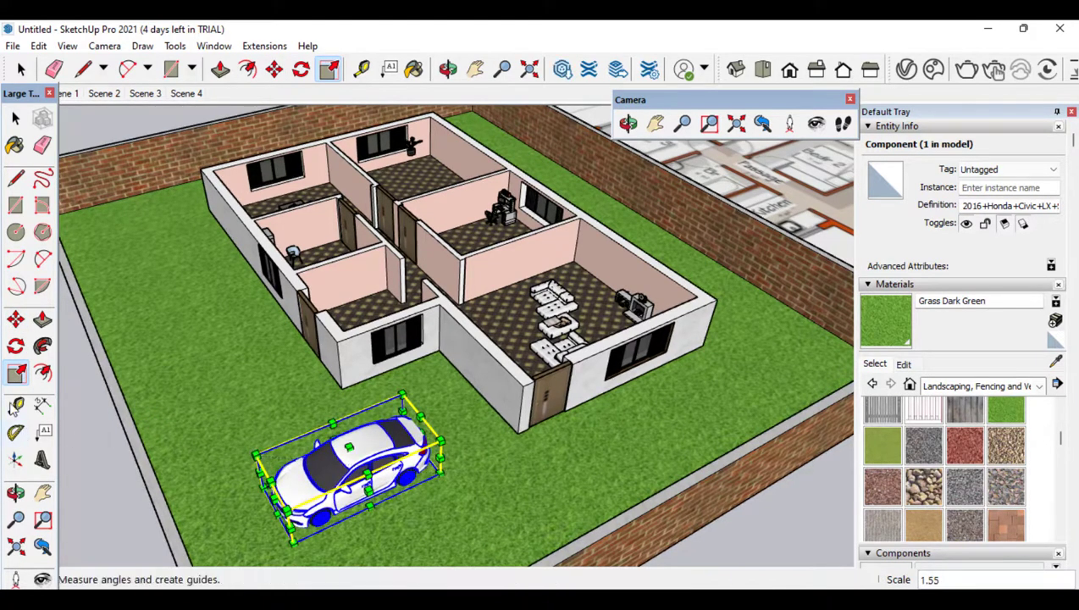
Rotate the car on the ground so it runs parallel to the side boundary wall with its front facing the gate
left_click(15, 347)
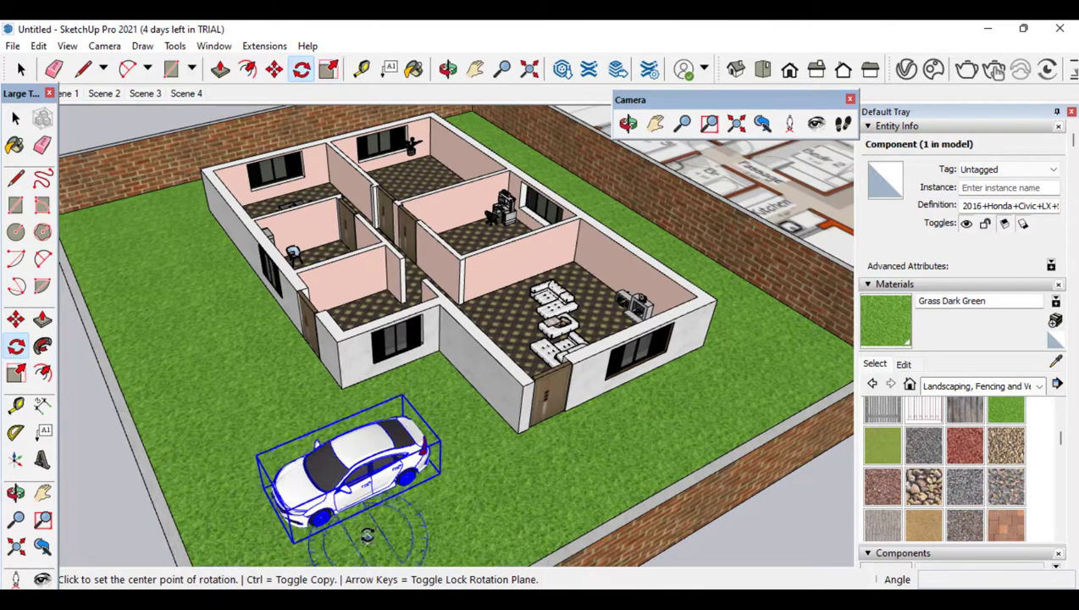
left_click(476, 482)
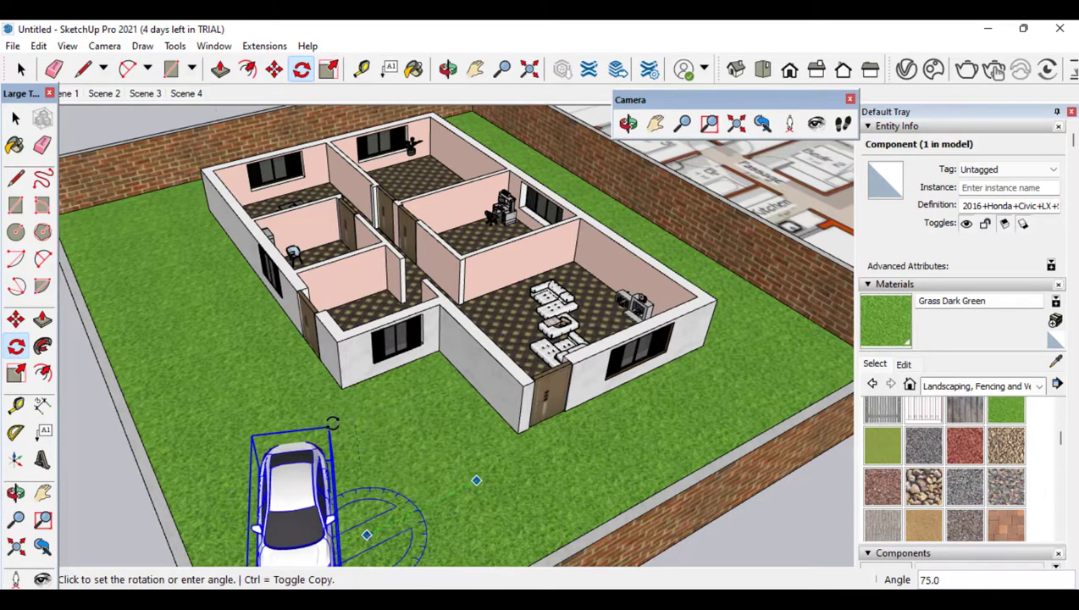
left_click(301, 433)
scroll(415, 381, "down", 5)
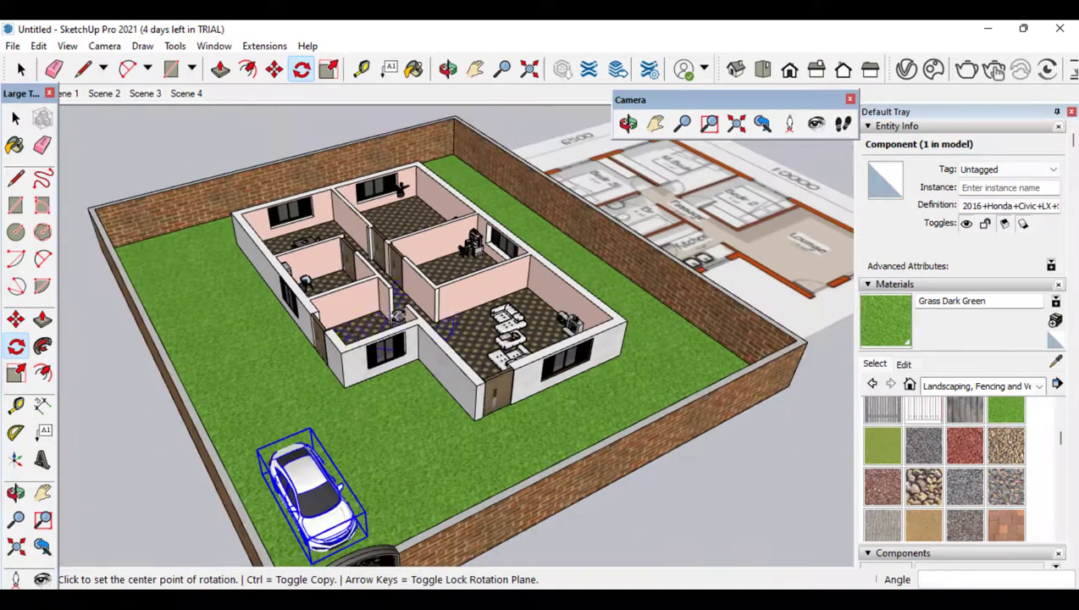
Move the car about 2' 5 11/16" across the lawn, parking it near the side wall behind the gate
left_click(15, 319)
left_click(274, 466)
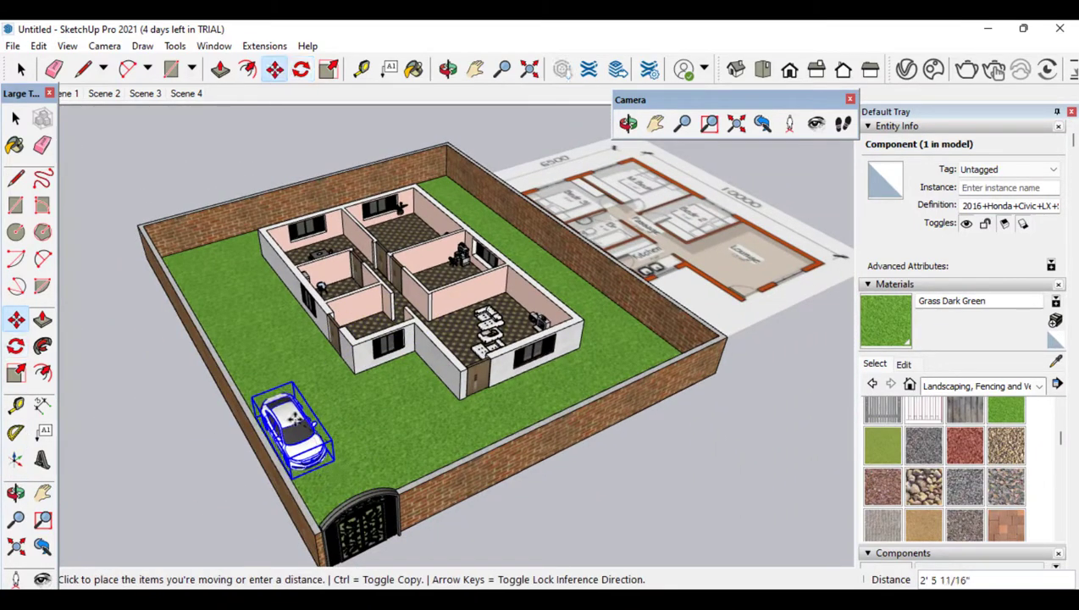
left_click(307, 410)
Insert the Bamboo_14 model from the I Tools folder beside the boundary wall, over the floor plan image
key("alt+Tab")
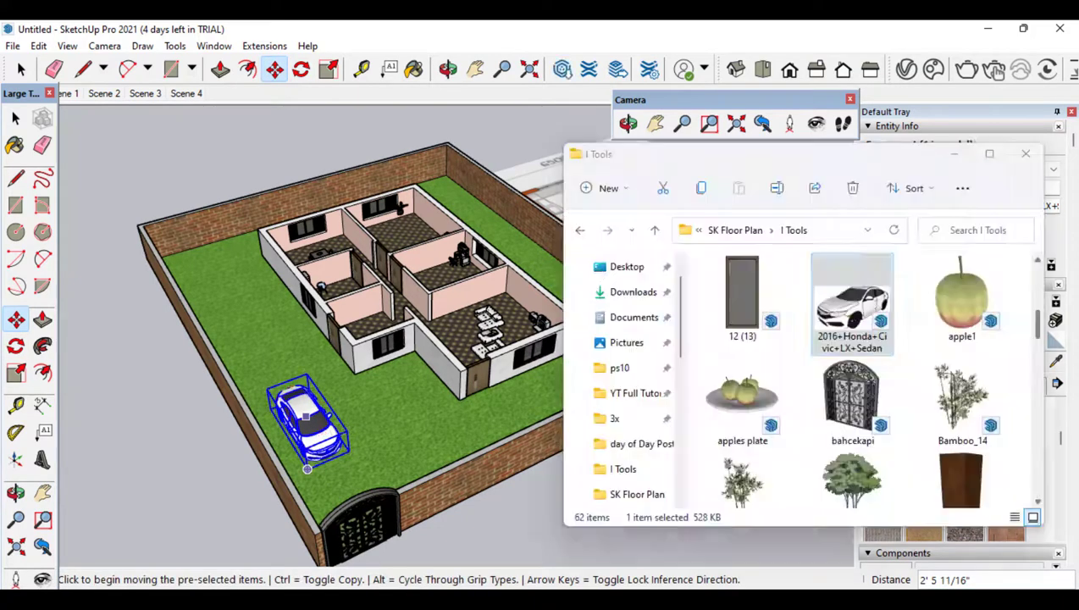
left_click(963, 411)
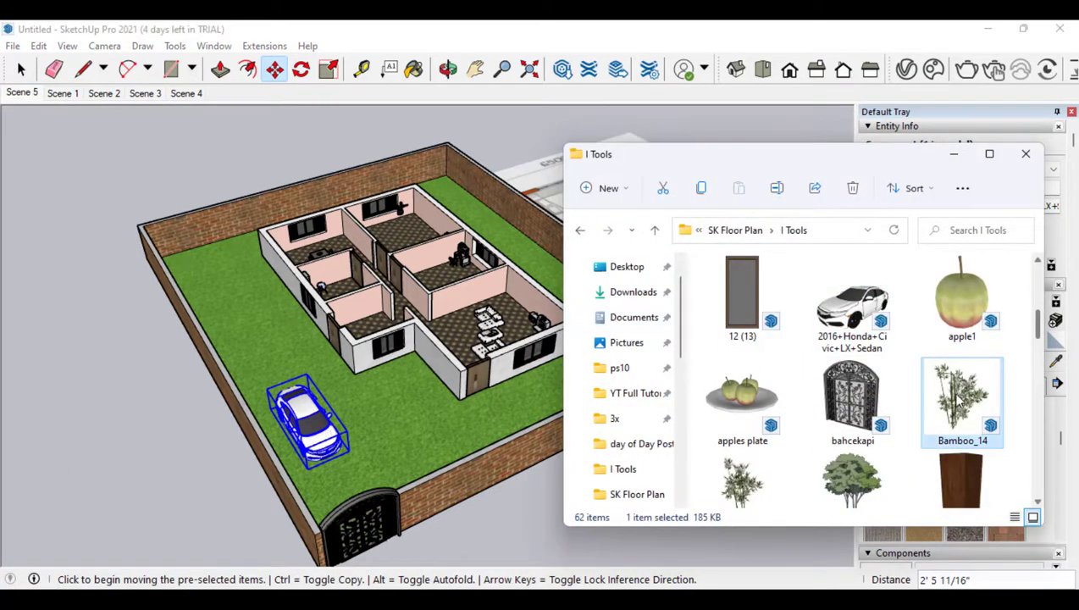
left_click_drag(429, 186, 442, 183)
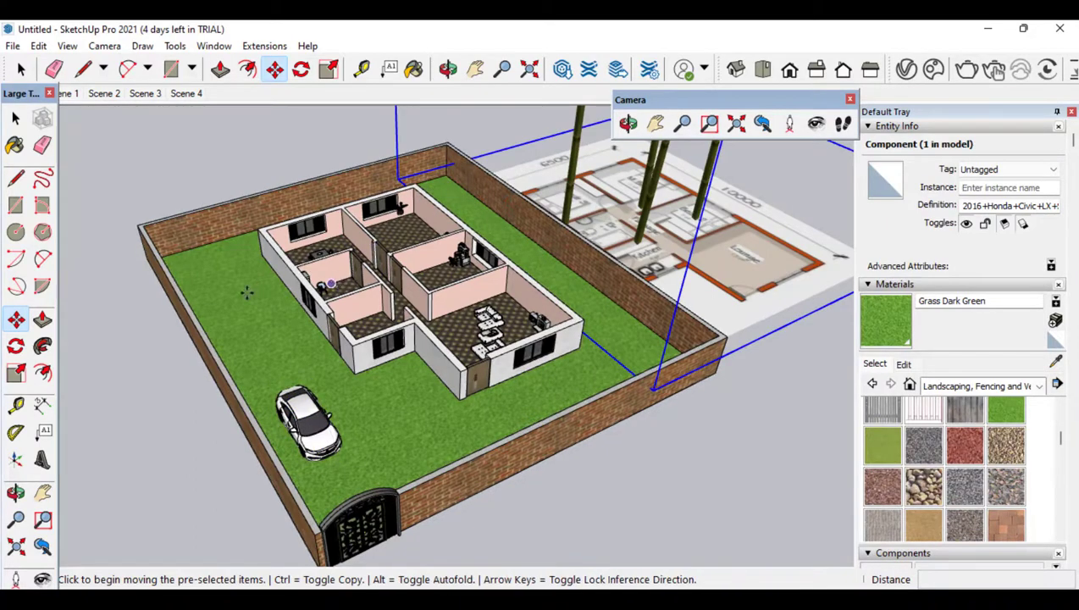
scroll(246, 292, "down", 5)
scroll(253, 484, "down", 3)
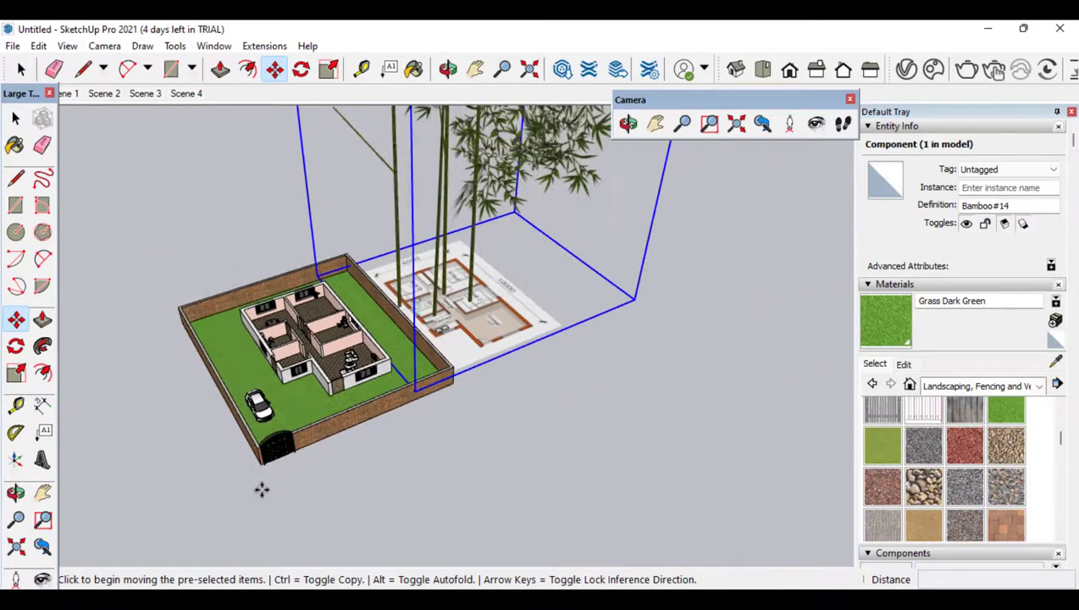
Scale the bamboo down uniformly from a top corner to well under half its size
left_click(16, 373)
scroll(385, 223, "down", 1)
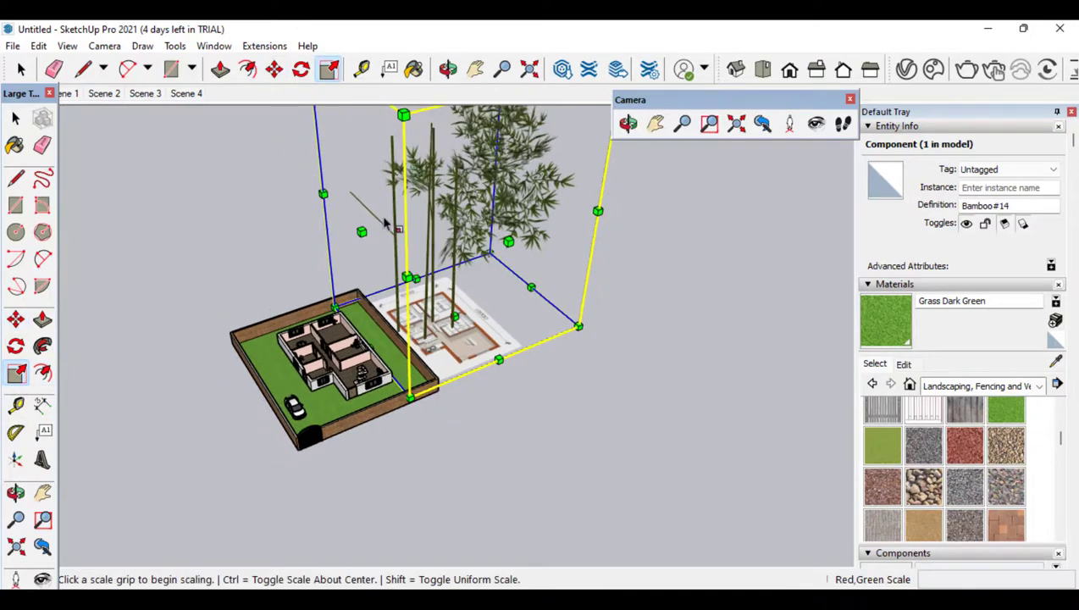
scroll(487, 292, "down", 1)
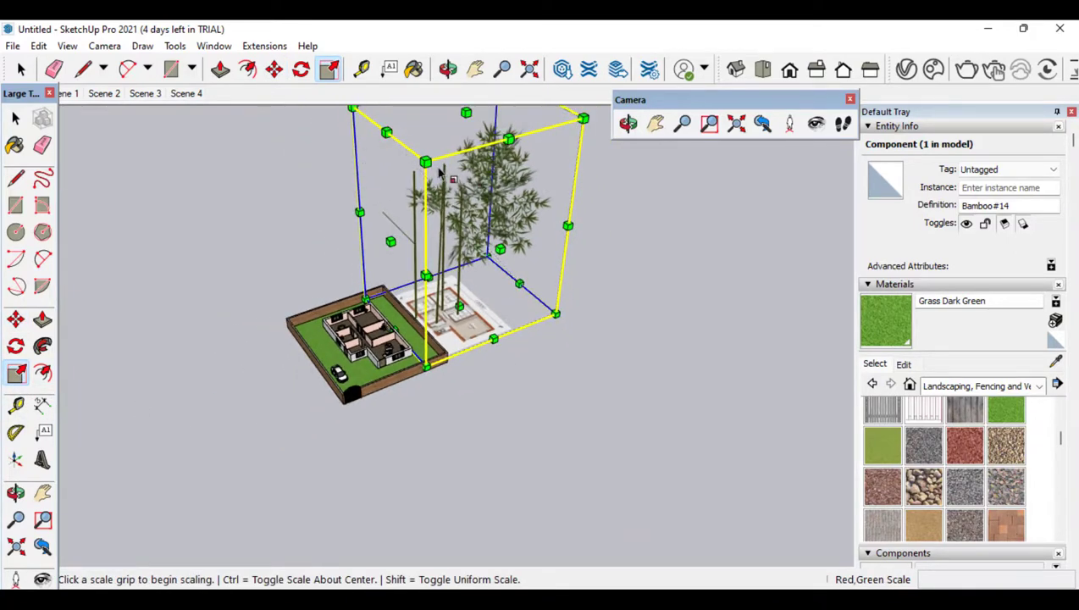
left_click(354, 110)
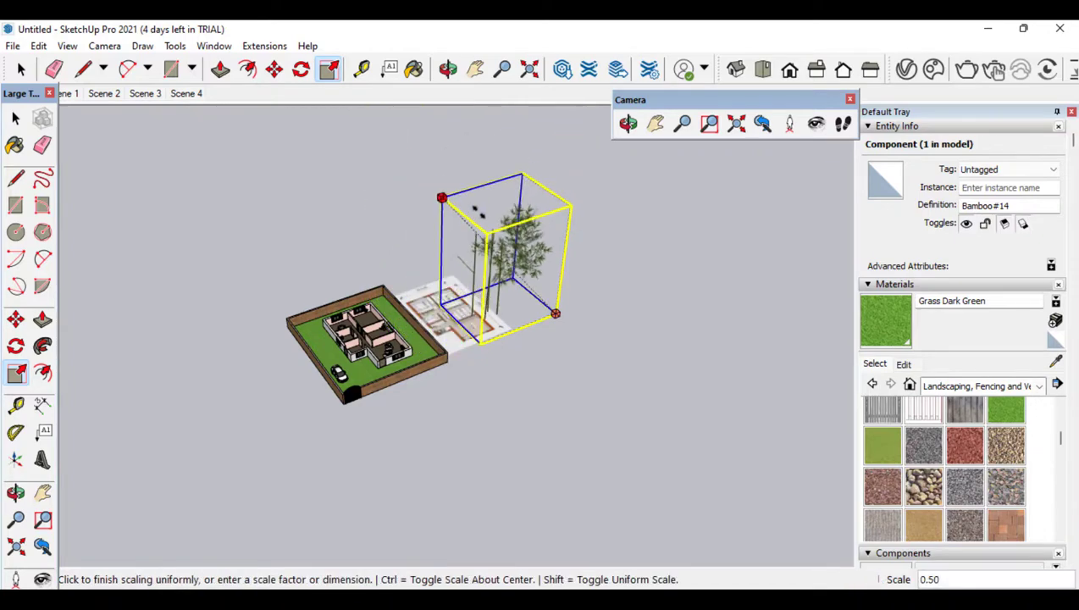
left_click(552, 268)
scroll(540, 300, "up", 4)
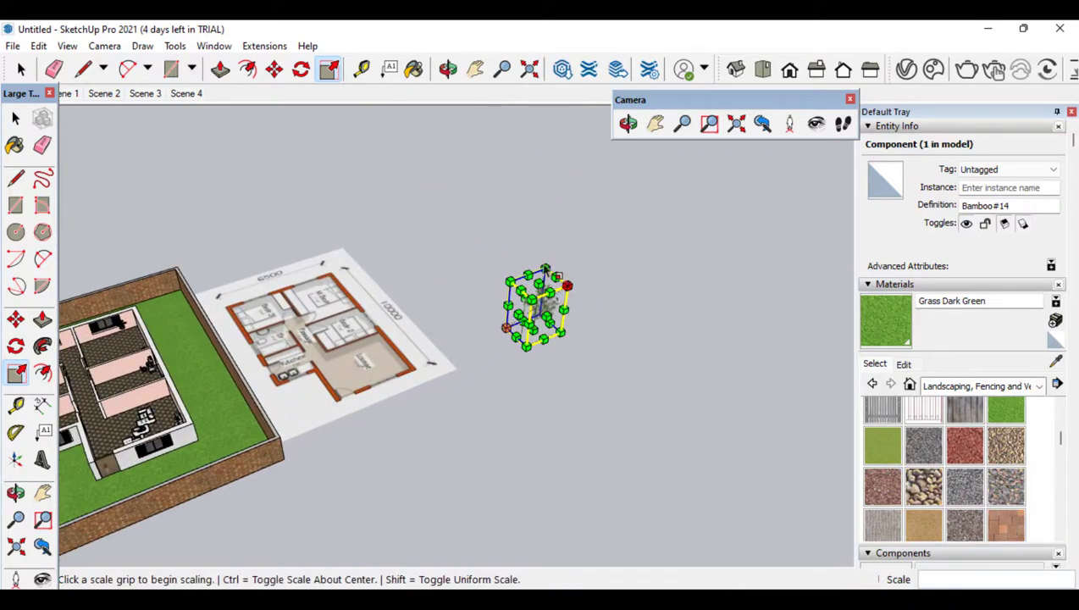
Scale the bamboo down uniformly to about 0.68, and cut and paste it onto the back lawn beside the house
left_click(545, 268)
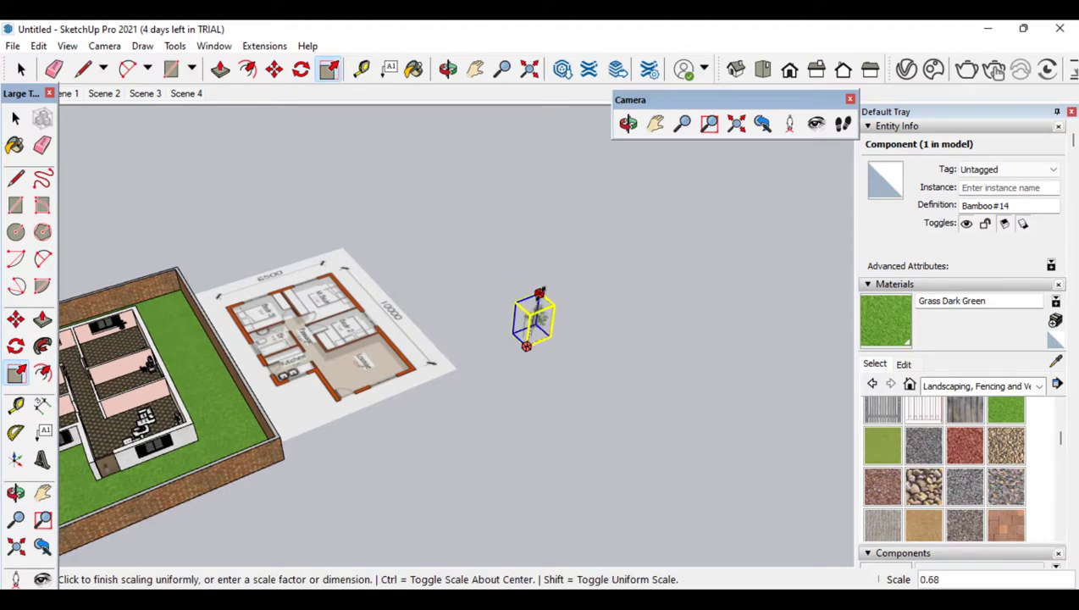
left_click(540, 293)
key("Delete")
scroll(644, 317, "up", 3)
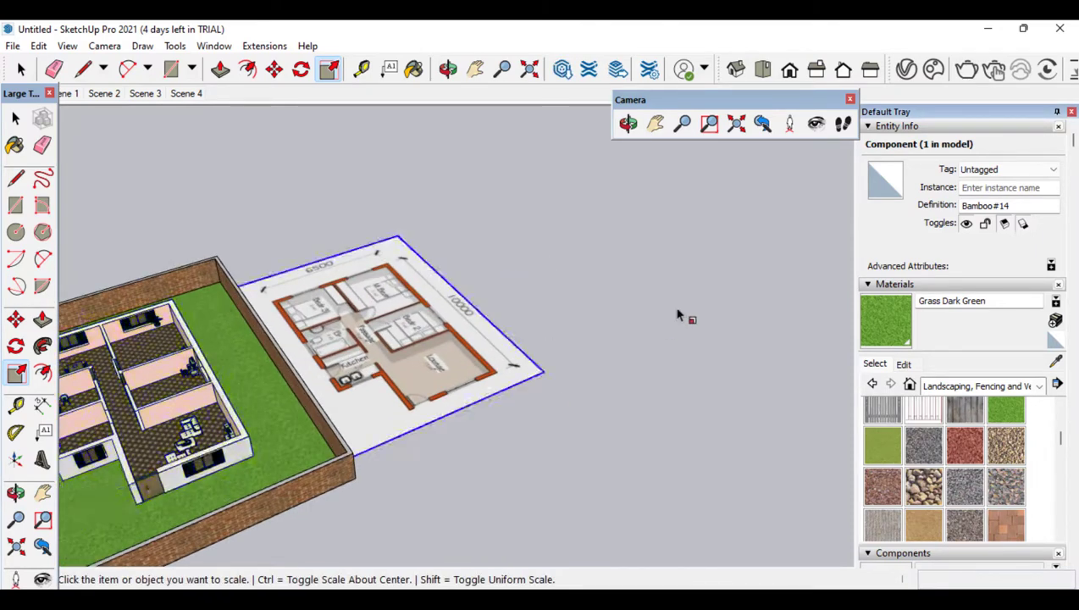
scroll(677, 315, "down", 3)
middle_click_drag(677, 315, 74, 366)
scroll(74, 365, "up", 3)
key("ctrl+v")
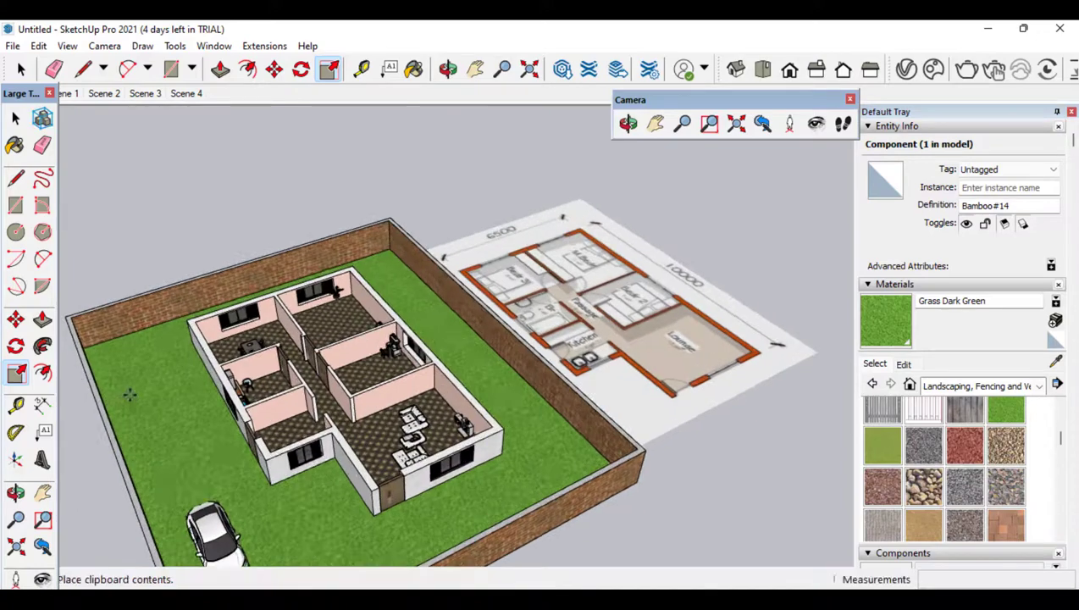
left_click(154, 375)
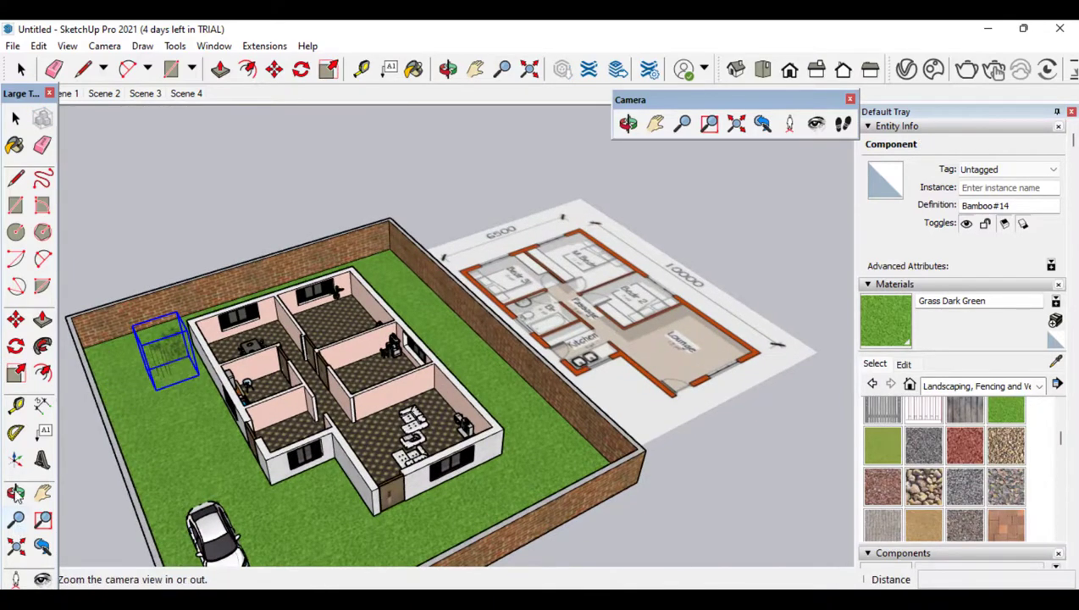
Shrink the bamboo on the lawn by scaling it from a top edge and then uniformly from a top corner
left_click(16, 494)
left_click_drag(254, 356, 113, 324)
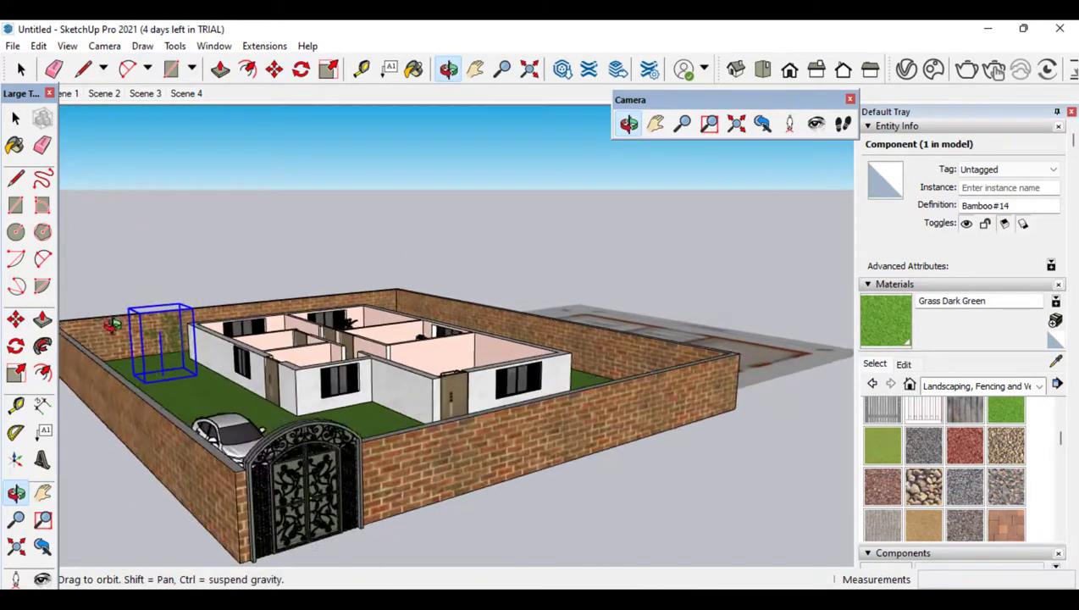
scroll(112, 324, "up", 2)
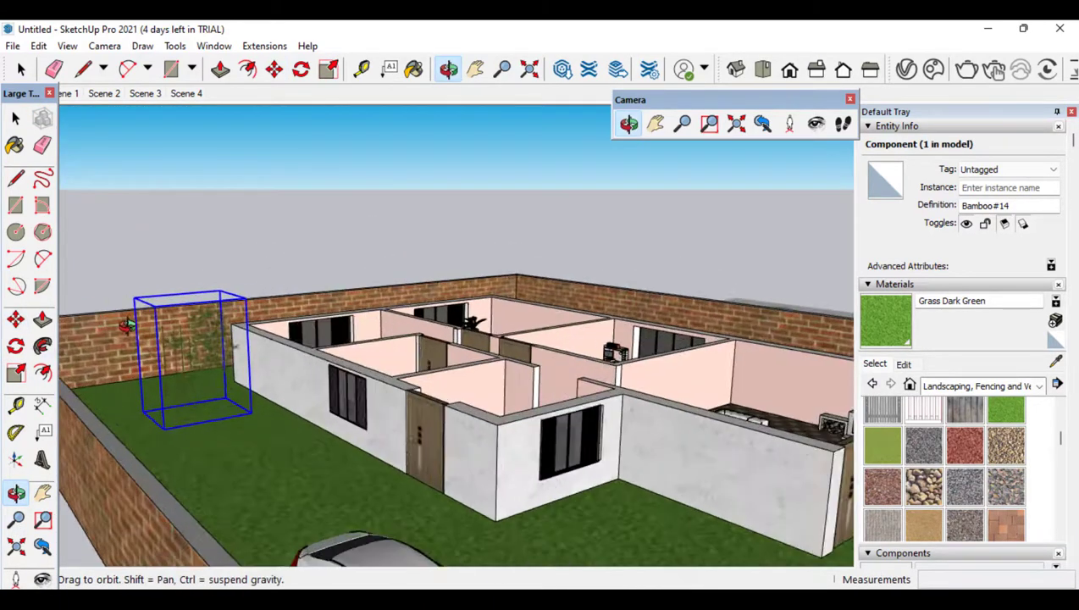
left_click(17, 373)
left_click(142, 302)
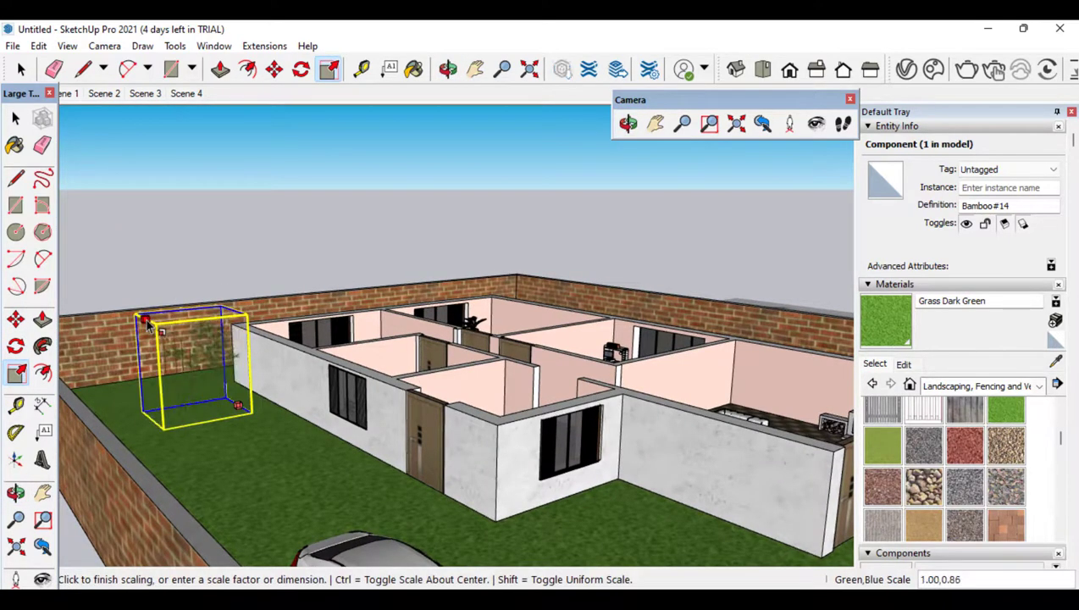
left_click(146, 318)
left_click(146, 320)
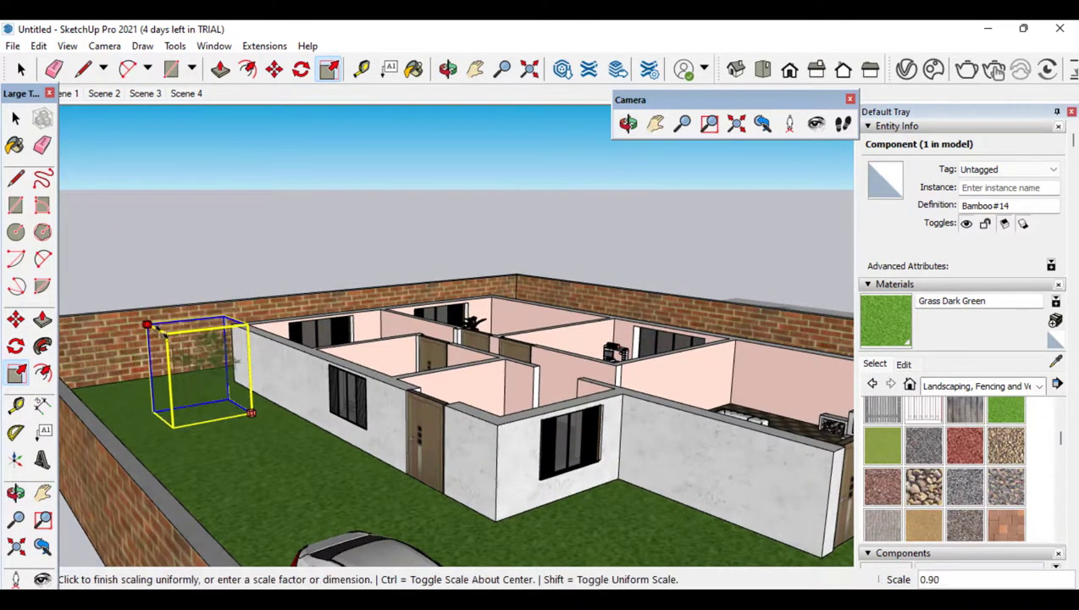
left_click(195, 364)
Insert the beiergaolin3 tree model from the I Tools folder near the side boundary wall
scroll(359, 276, "down", 5)
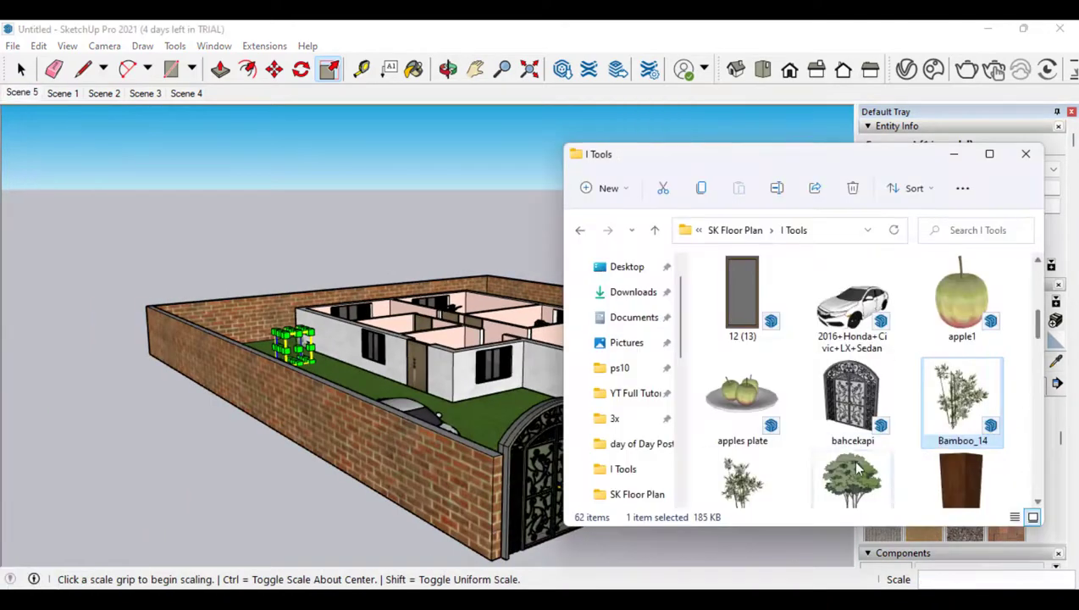
left_click(858, 468)
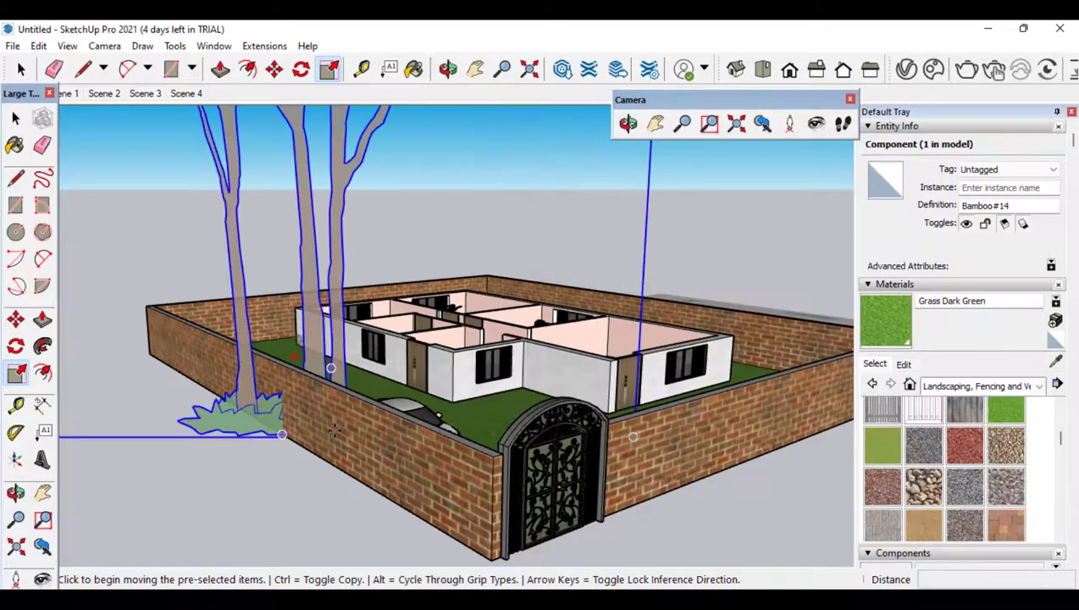
scroll(322, 462, "down", 2)
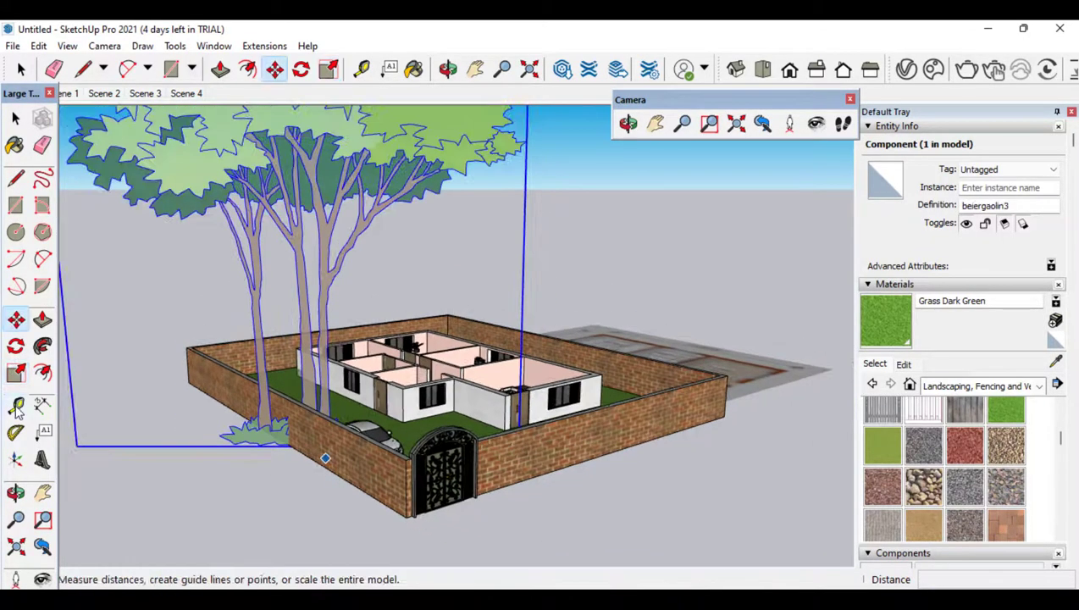
Scale the beiergaolin3 tree down uniformly from a top corner to roughly a fifth of its size
left_click(16, 375)
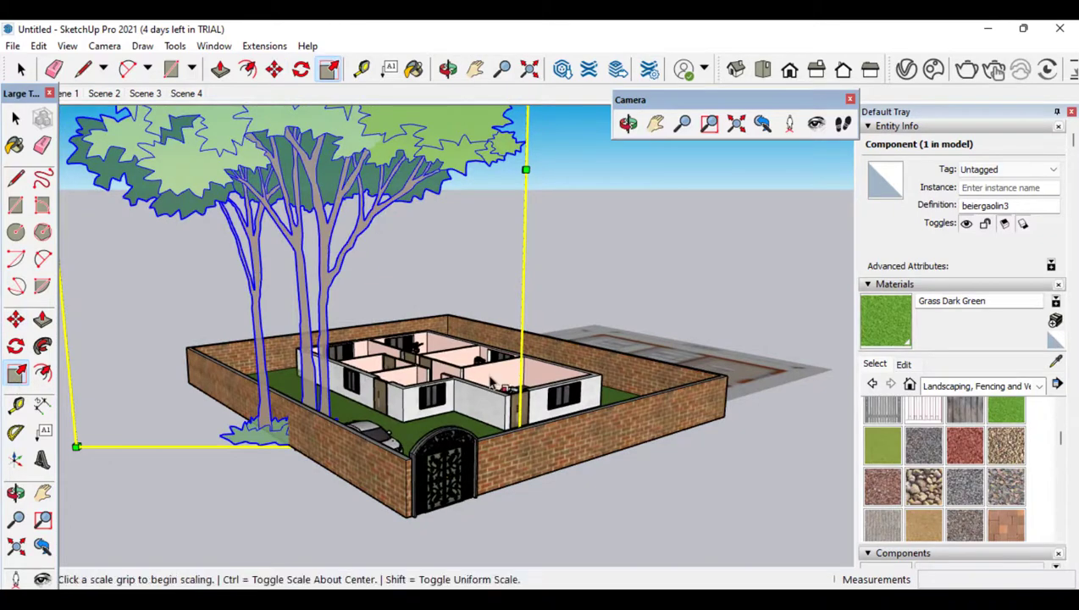
scroll(490, 383, "down", 3)
left_click(284, 158)
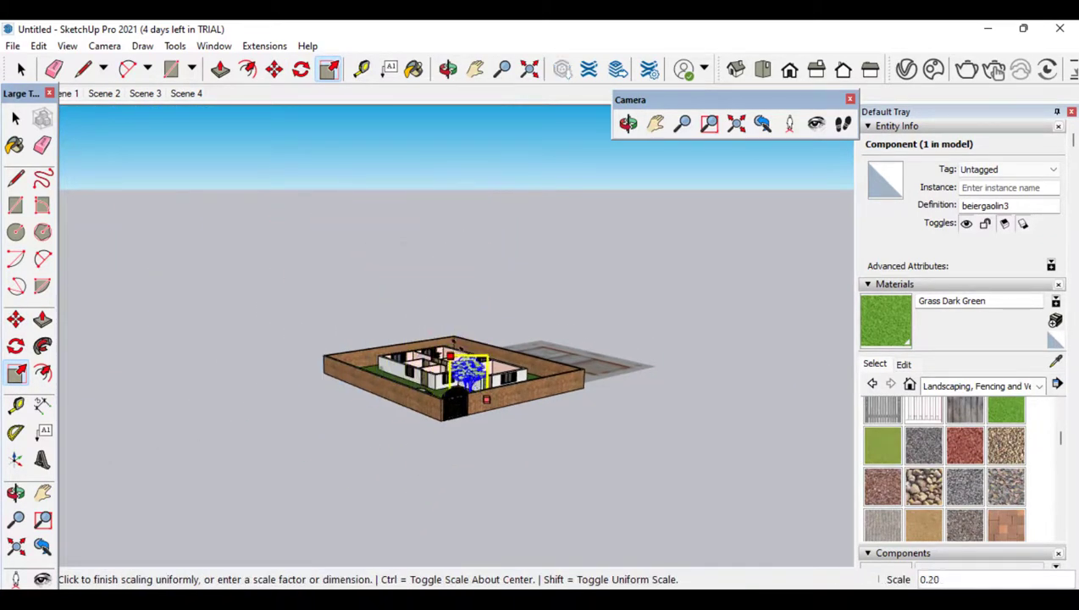
left_click(486, 390)
scroll(485, 390, "up", 3)
scroll(483, 392, "up", 2)
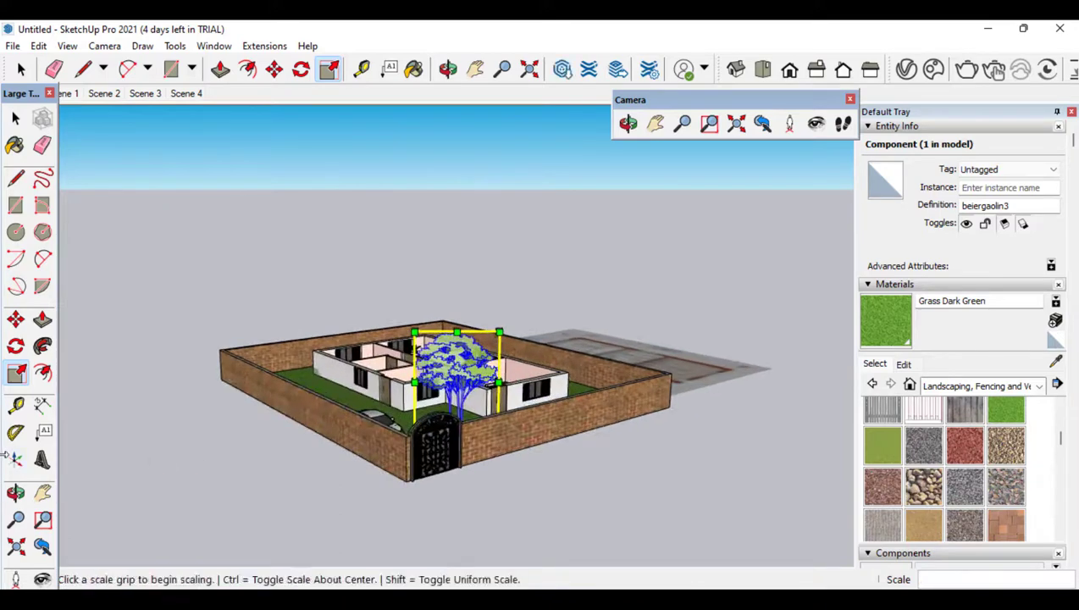
Move the tree about 19' 3 9/16" to the back corner of the lawn nearest the floor plan image
middle_click_drag(483, 392, 509, 458)
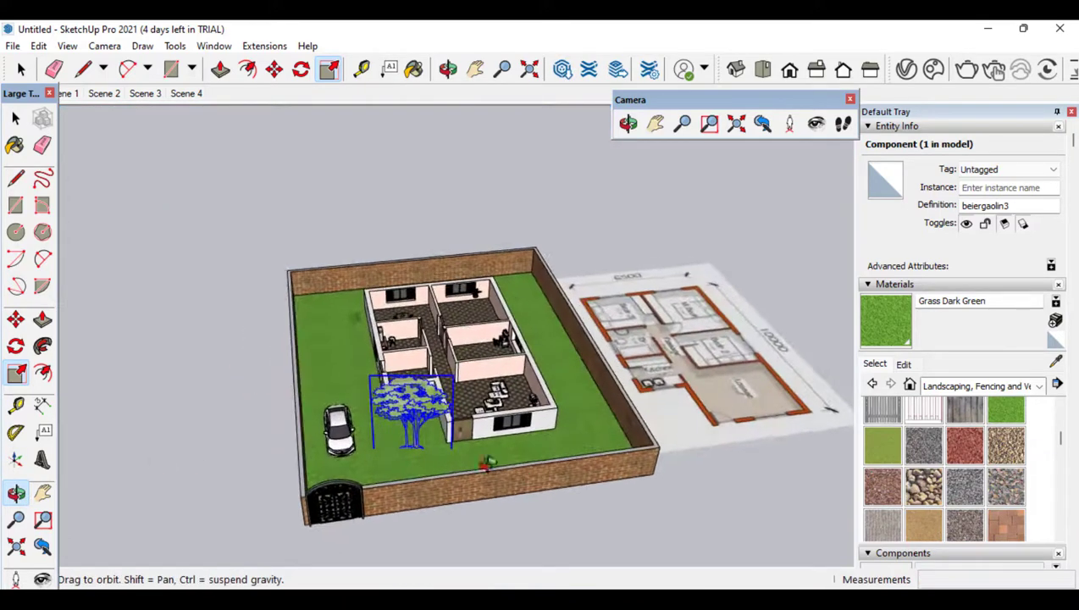
left_click(15, 318)
left_click(410, 415)
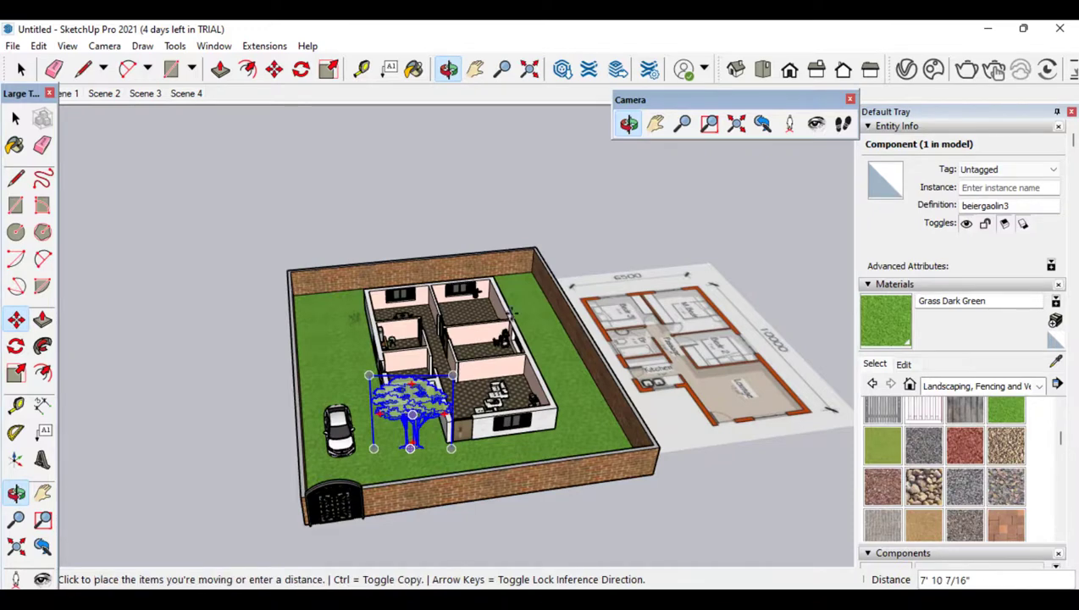
left_click(505, 300)
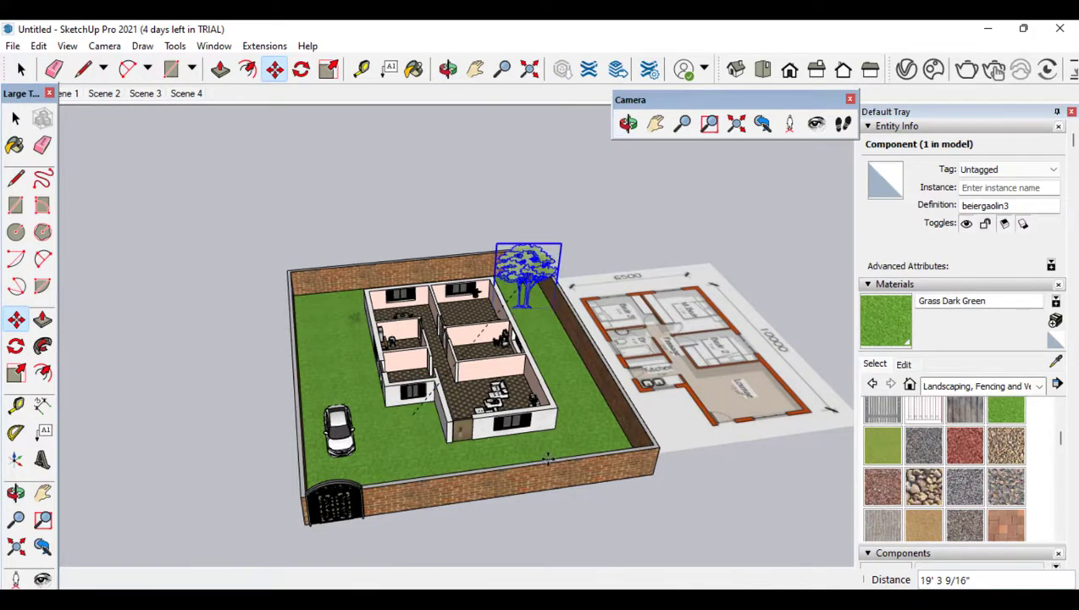
Insert the c茶花7 bush model from the I Tools folder, placing it over the house
left_click(545, 598)
scroll(829, 448, "down", 2)
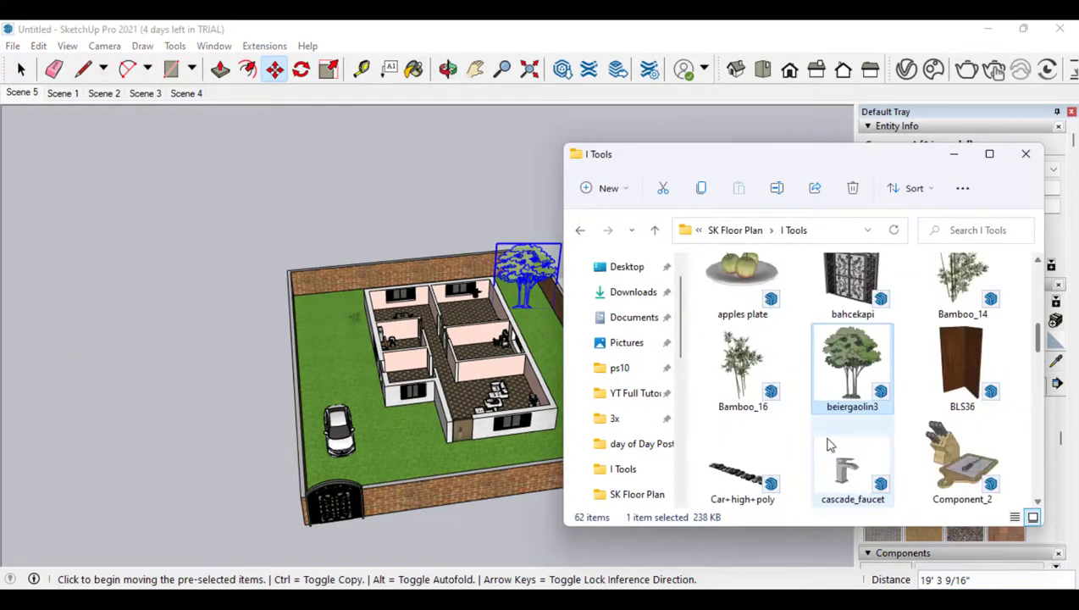
scroll(829, 444, "up", 1)
scroll(829, 445, "down", 2)
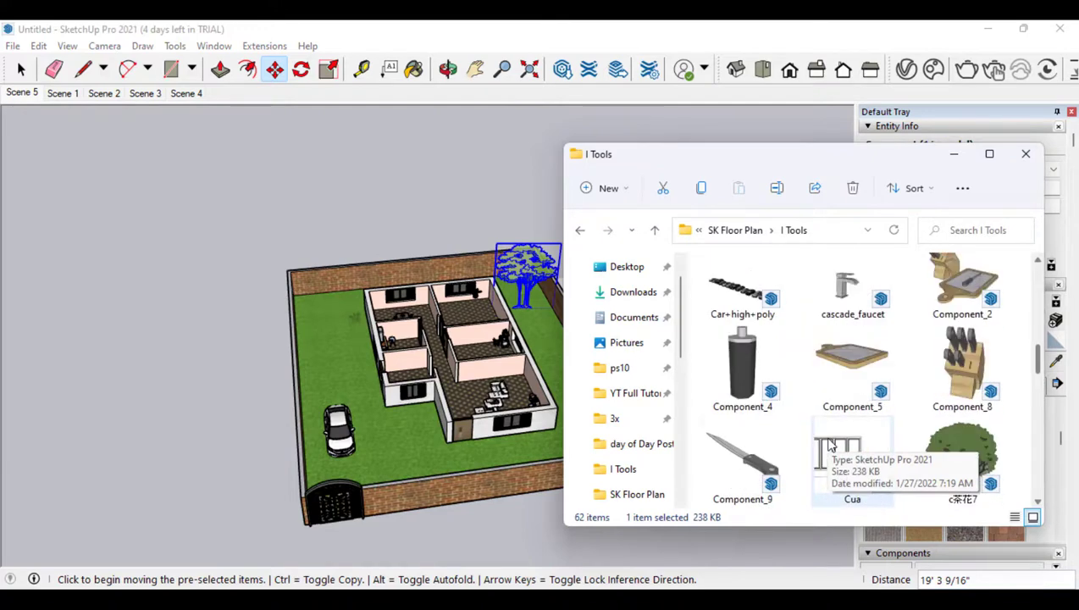
scroll(966, 398, "down", 1)
mouse_move(968, 362)
left_mouse_down()
mouse_move(498, 407)
mouse_move(448, 378)
left_mouse_up()
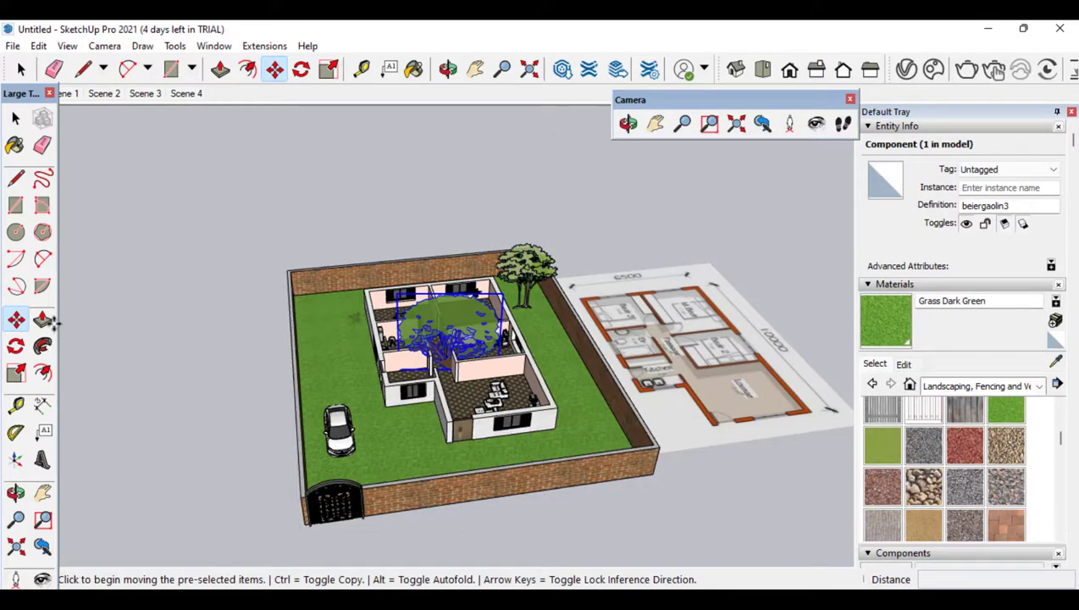
Scale the c茶花7 bush uniformly to about 0.83 and move it about 12' 1/8" to the back lawn corner by the bamboo
left_click(16, 372)
left_click(396, 293)
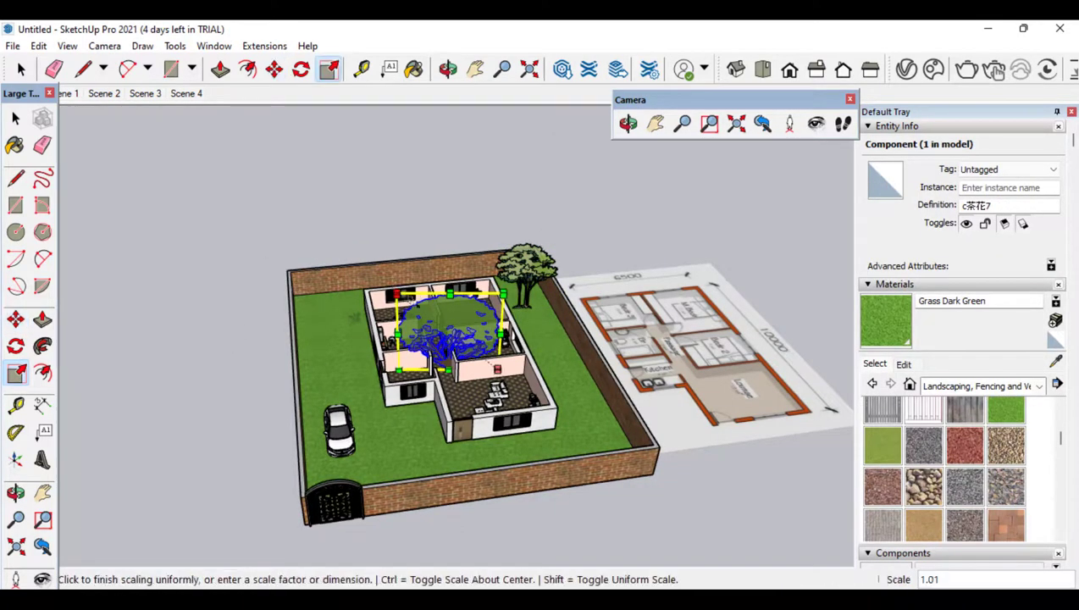
left_click(421, 311)
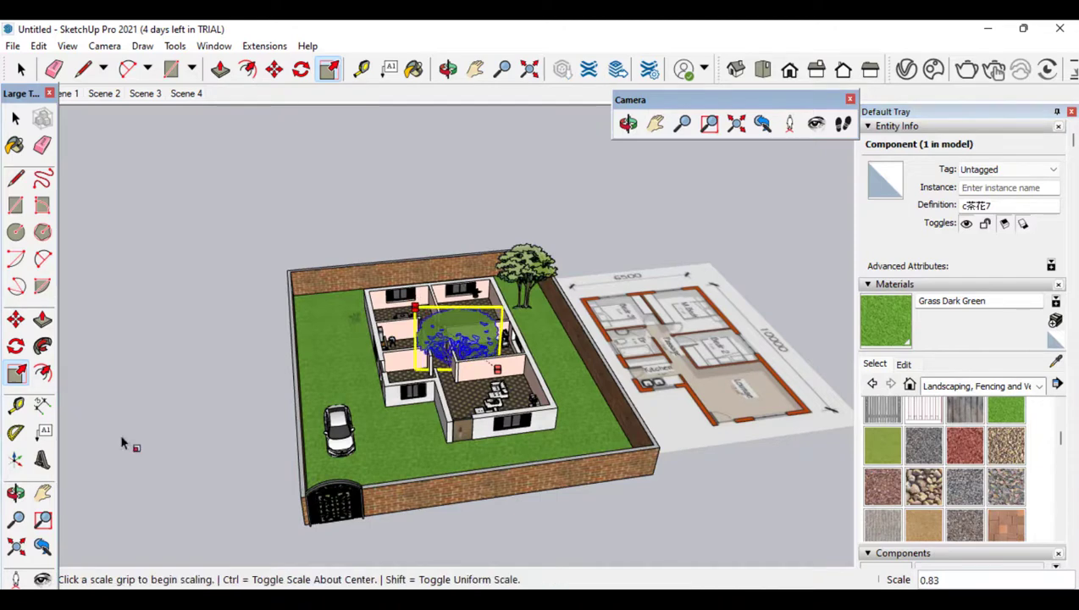
left_click(16, 318)
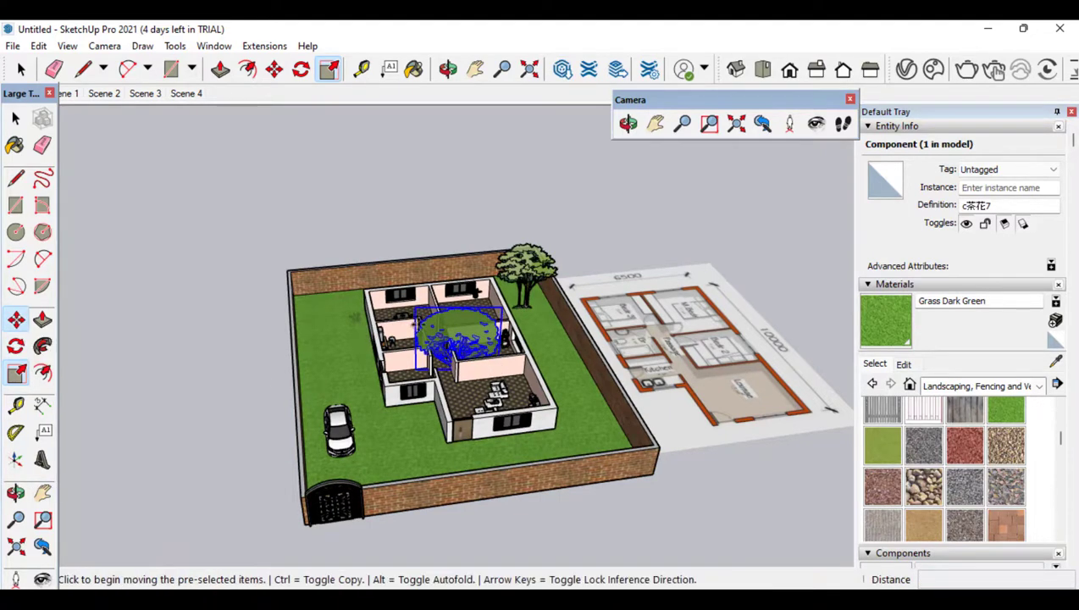
left_click(458, 334)
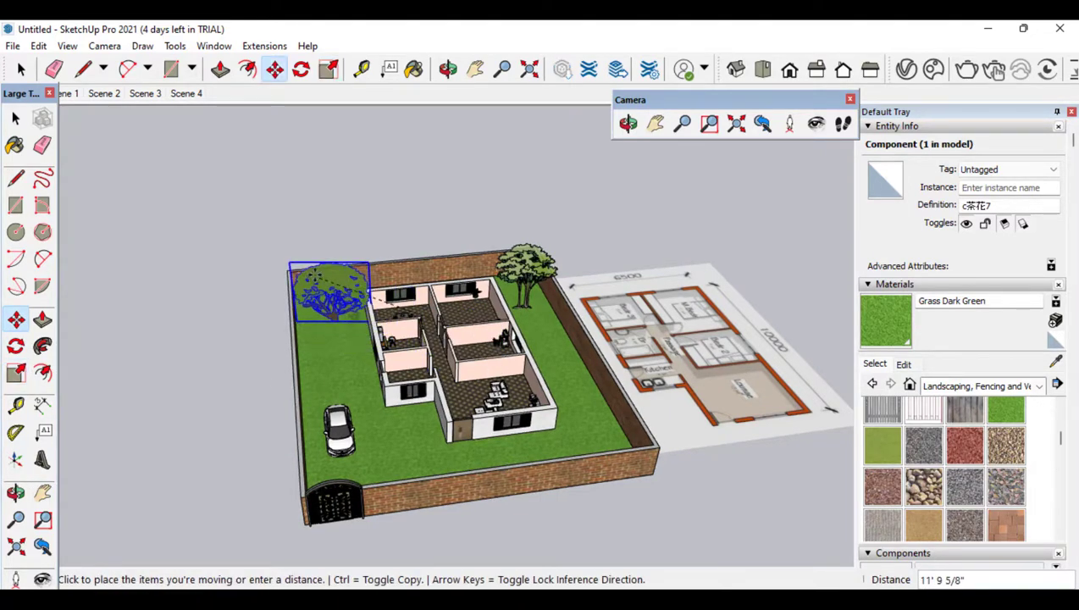
left_click(310, 277)
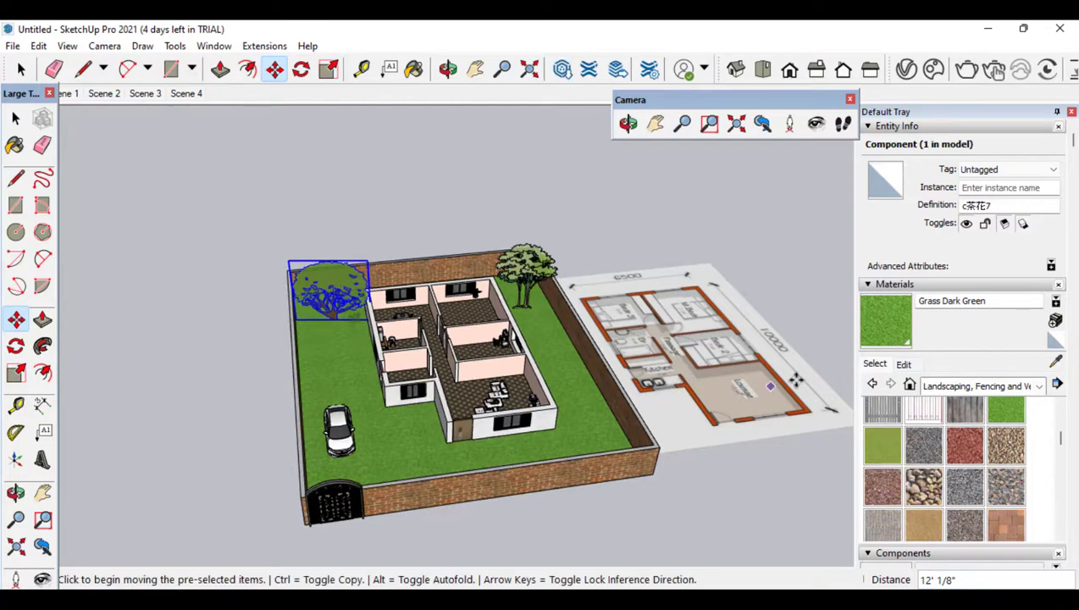
key("alt+Tab")
scroll(892, 422, "down", 5)
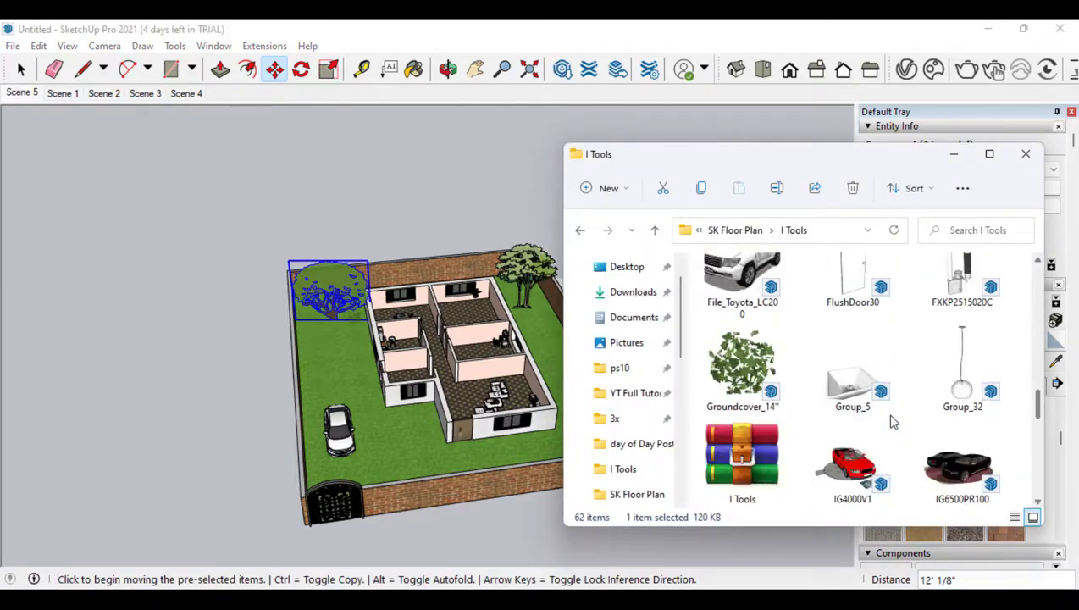
scroll(893, 422, "down", 1)
left_click_drag(965, 297, 425, 374)
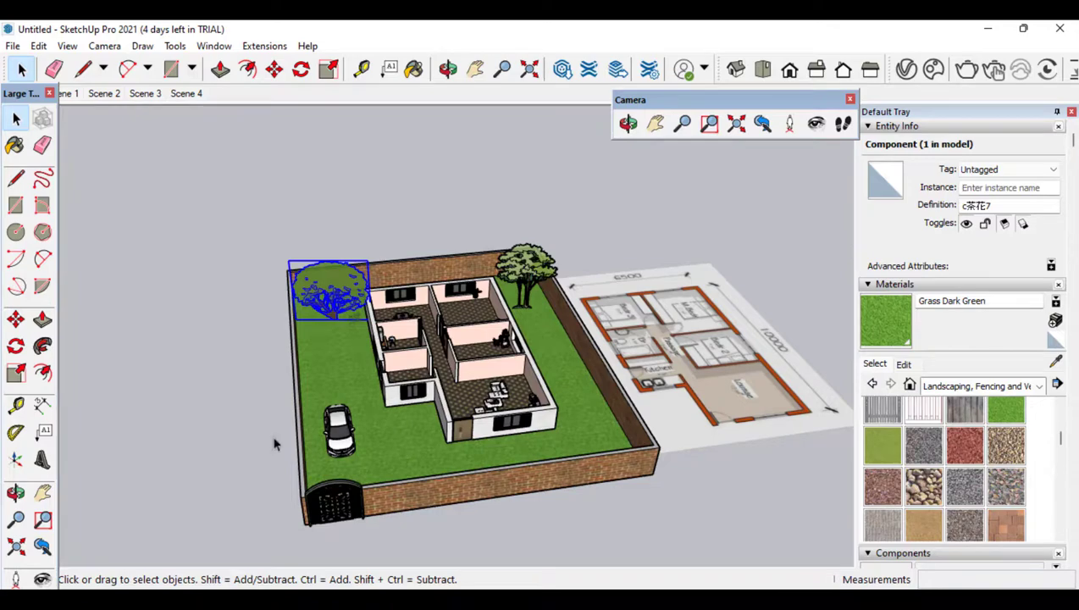
Draw a rectangle about 12' 10 7/16" by 11' 2 7/16" on the wall tops, covering the rooms behind the lounge
left_click(15, 492)
left_click_drag(416, 337, 329, 414)
scroll(413, 340, "up", 5)
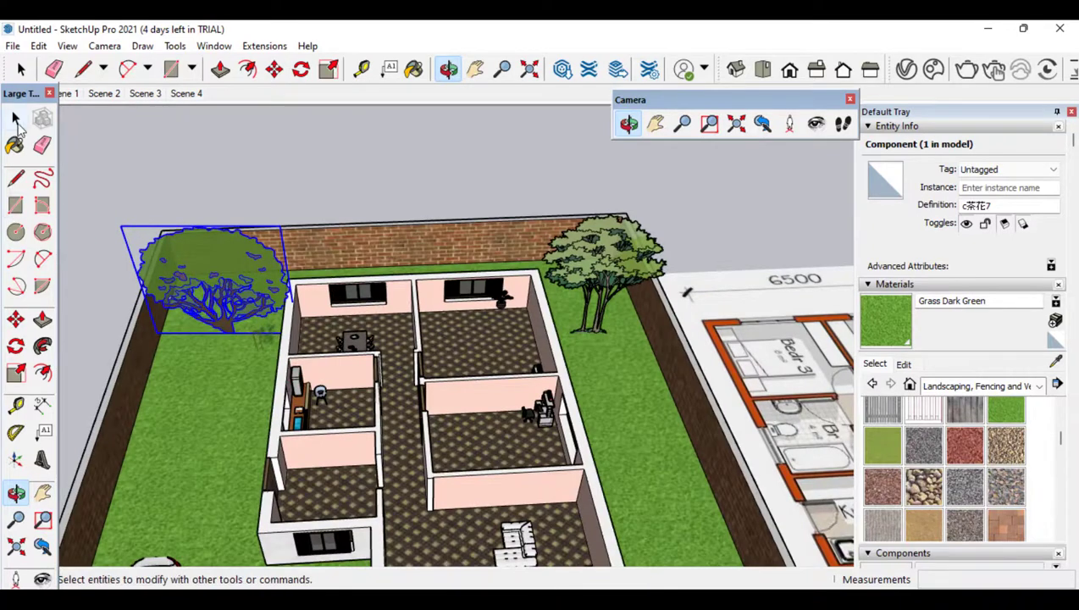
left_click(15, 121)
left_click(85, 261)
key("r")
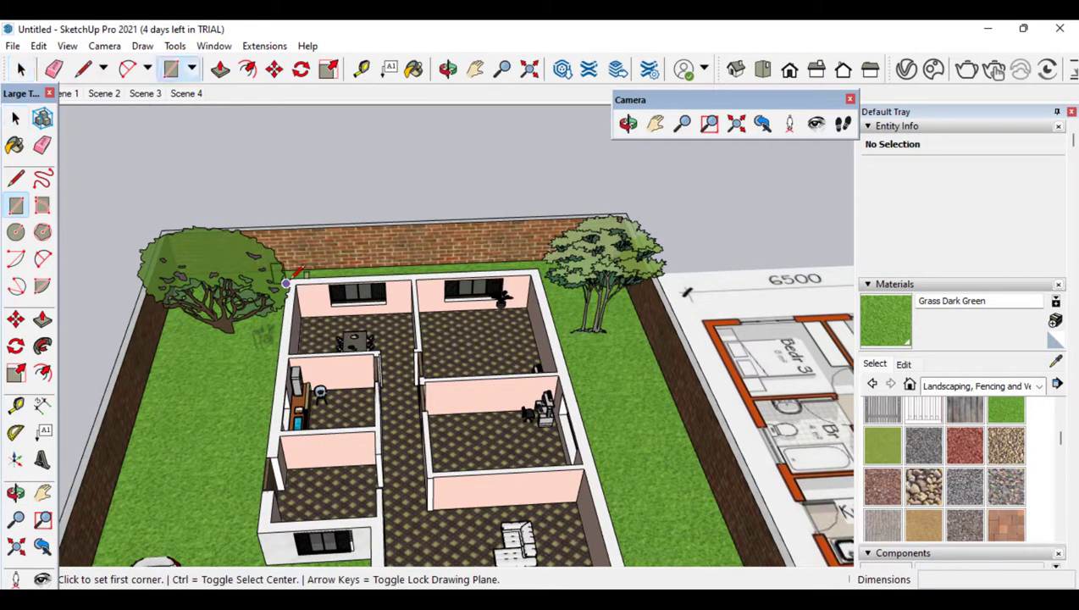
left_click(537, 268)
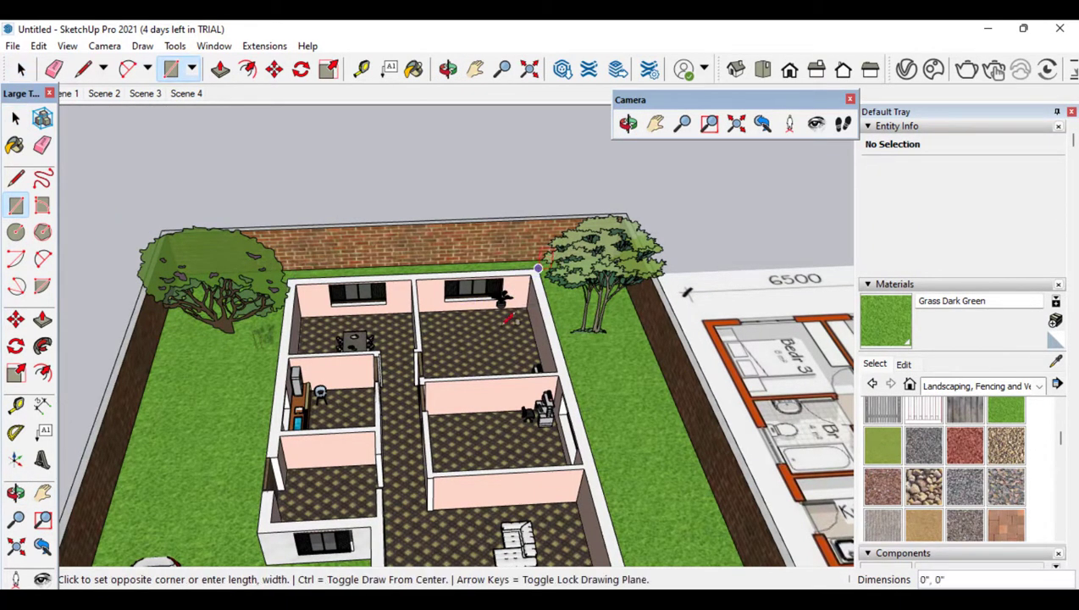
scroll(474, 356, "down", 2)
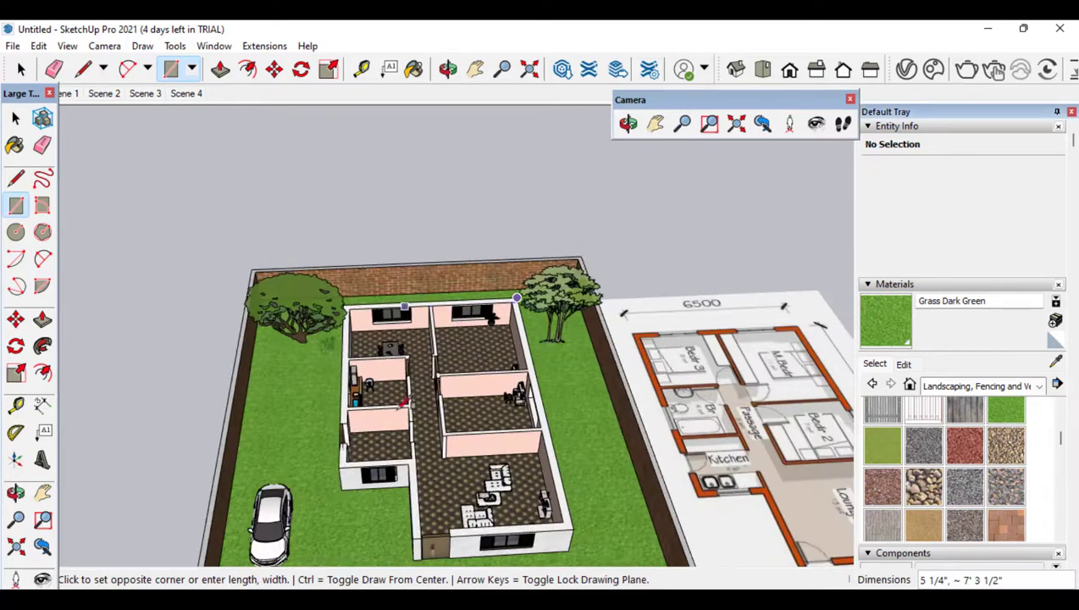
left_click(356, 462)
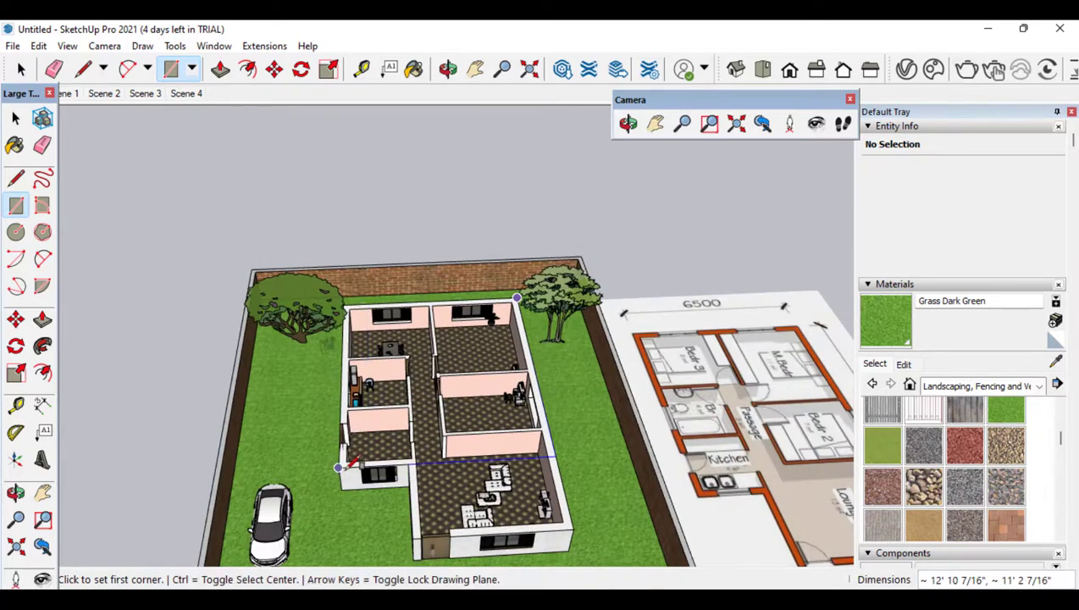
Cover the lounge with a rectangle about 7' 7 3/4" by 4' 4 1/8" and erase the dividing edge between the two covering faces
left_click(555, 456)
left_click(413, 538)
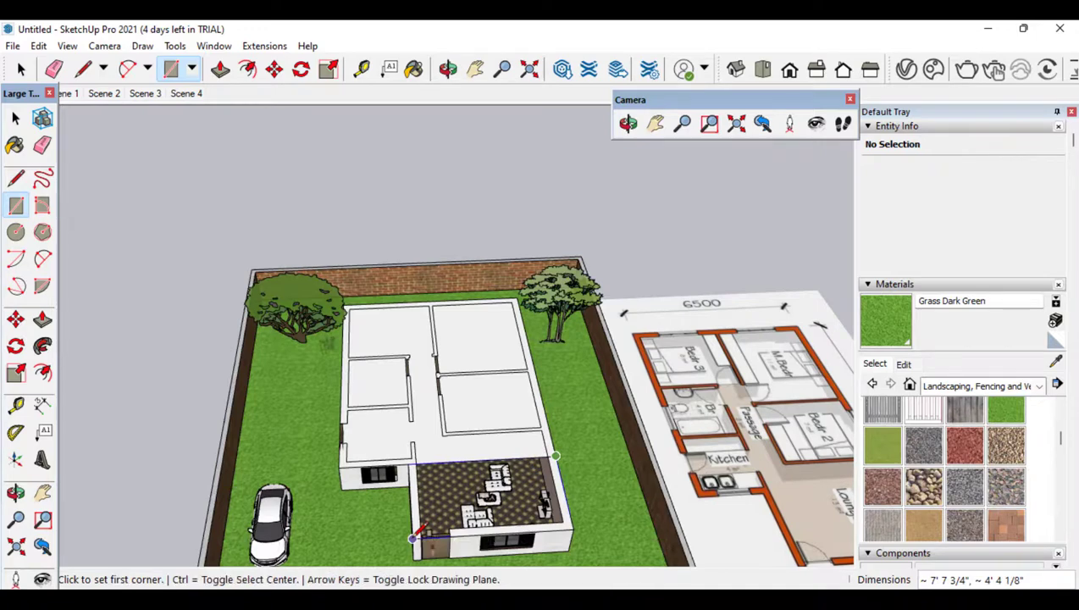
scroll(470, 445, "up", 2)
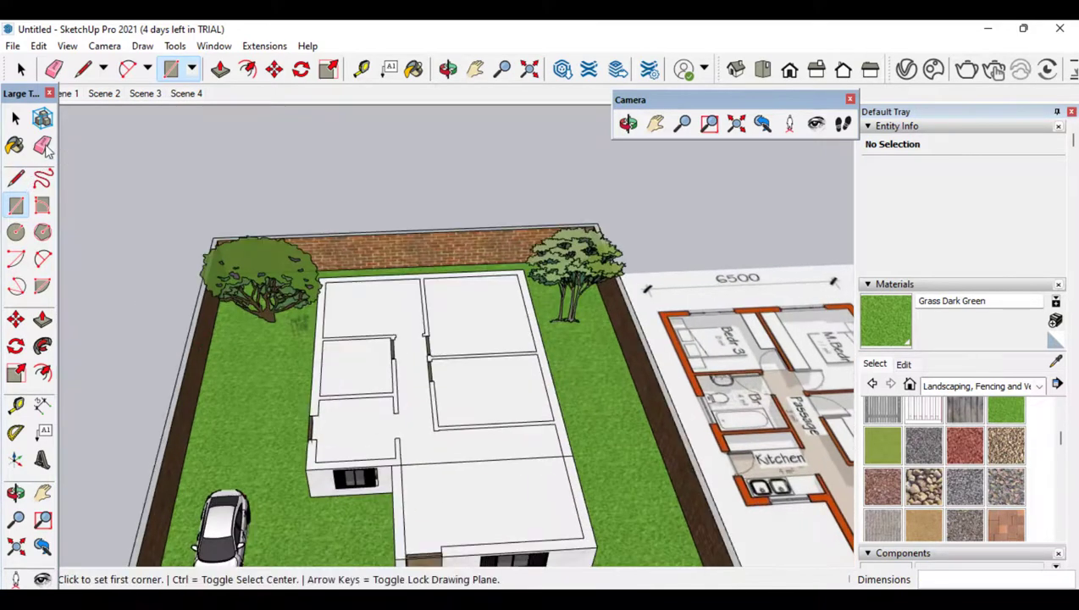
left_click(44, 146)
left_click(439, 460)
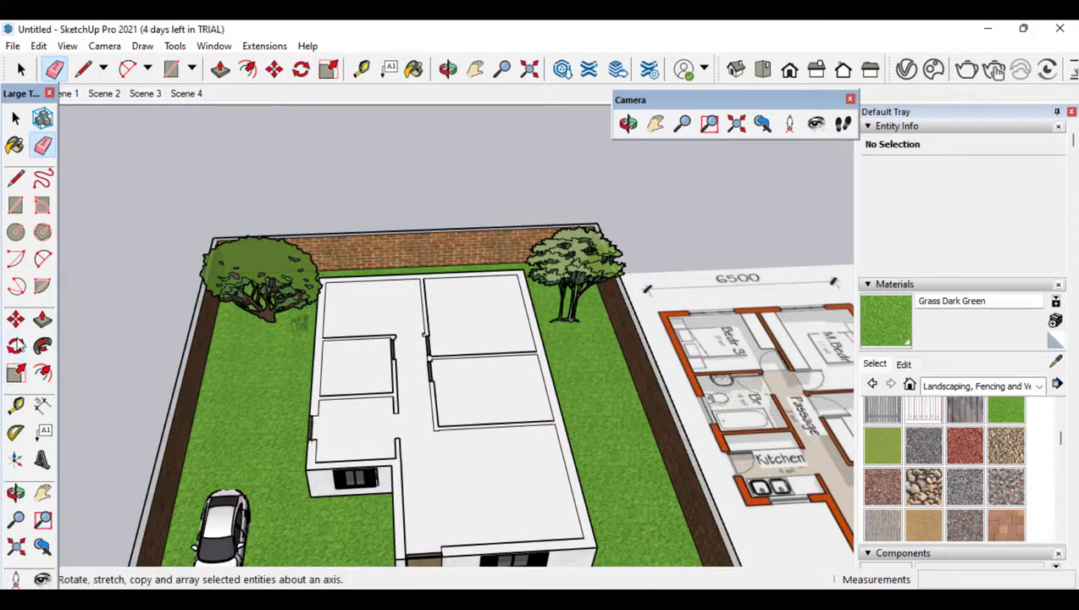
Extrude the merged roof face upward by 6 3/8" with Push/Pull to form a slab over the whole house
left_click(42, 318)
left_click(442, 456)
left_click(442, 456)
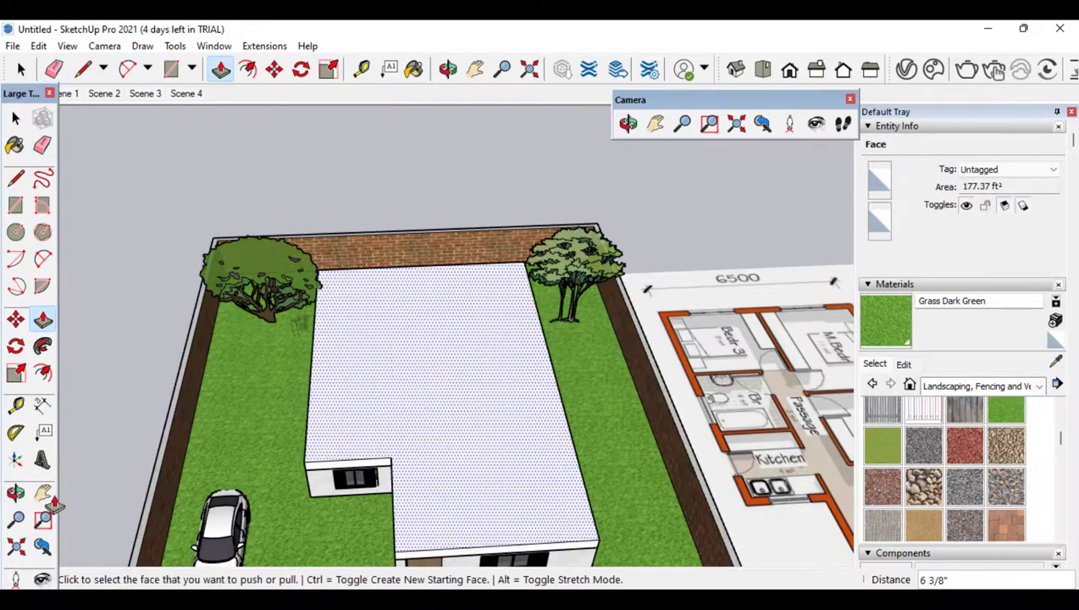
left_click(15, 493)
left_click_drag(255, 440, 373, 398)
left_click(42, 318)
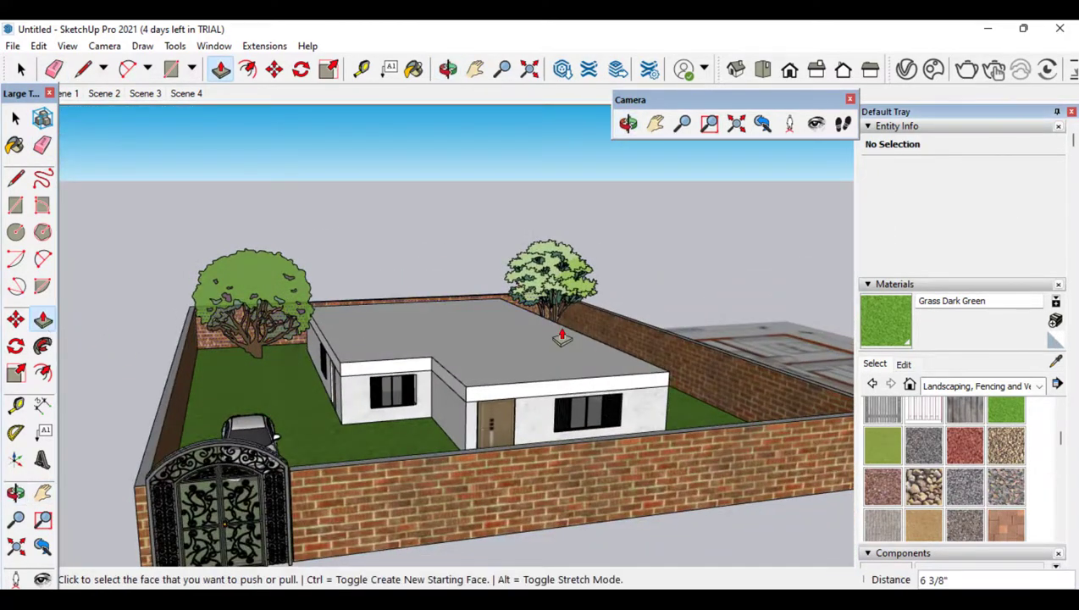
left_click(505, 366)
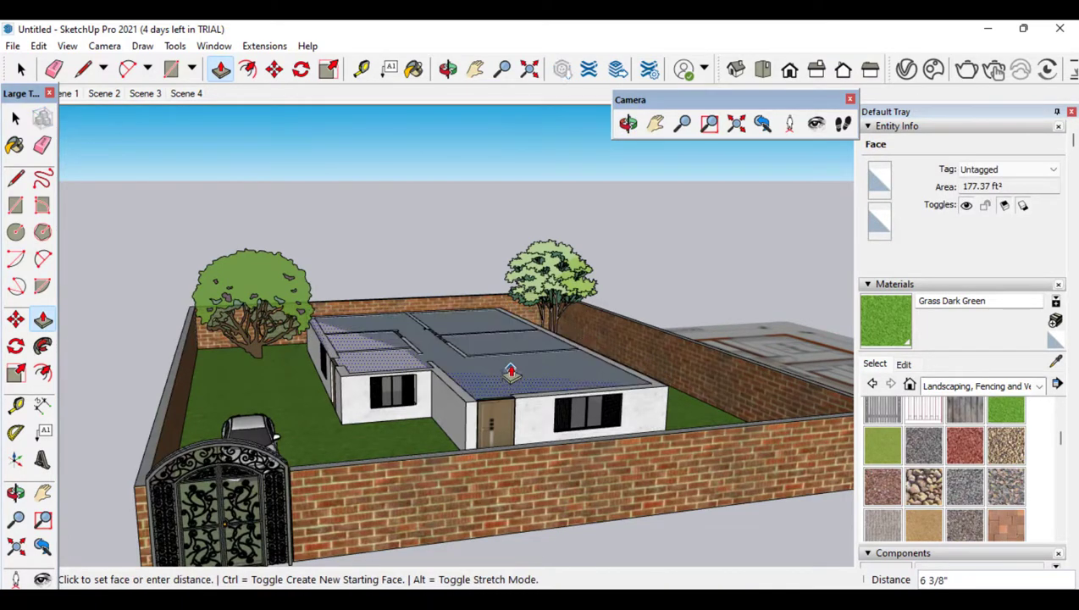
scroll(511, 364, "up", 3)
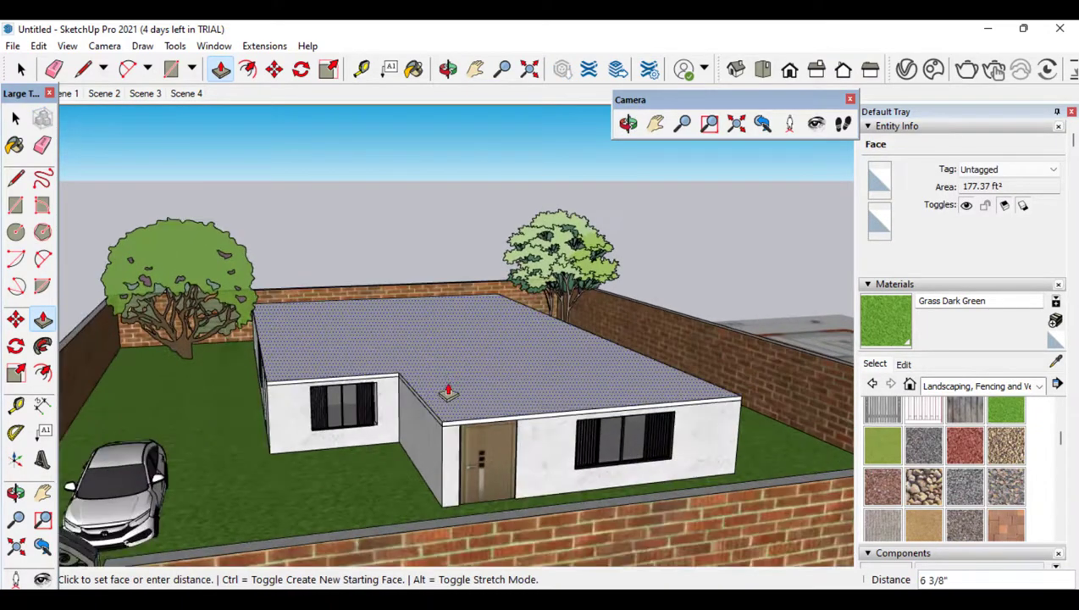
left_click(453, 346)
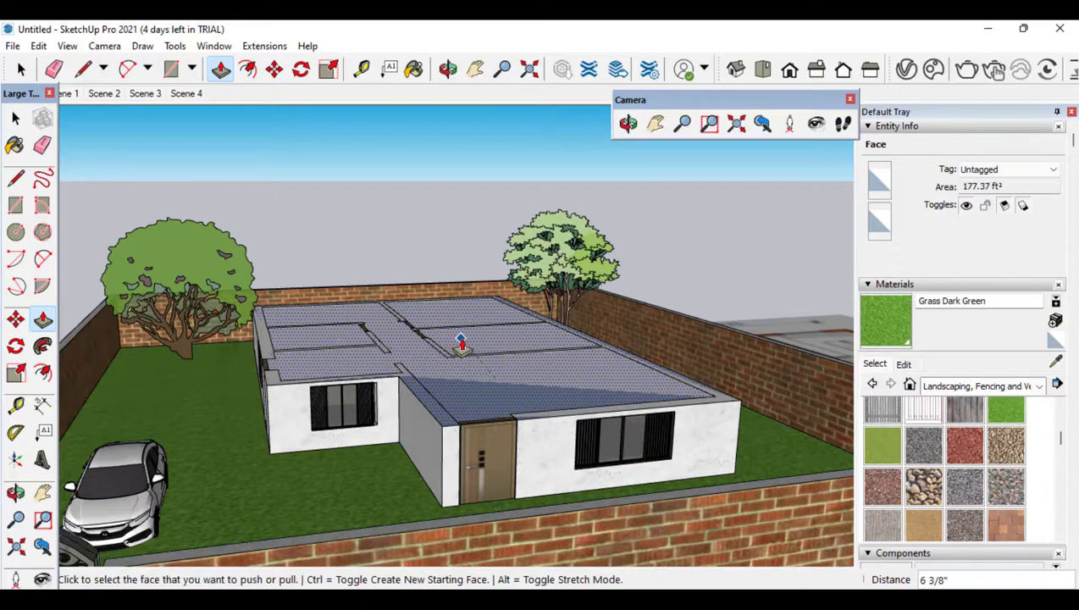
key("ctrl+z")
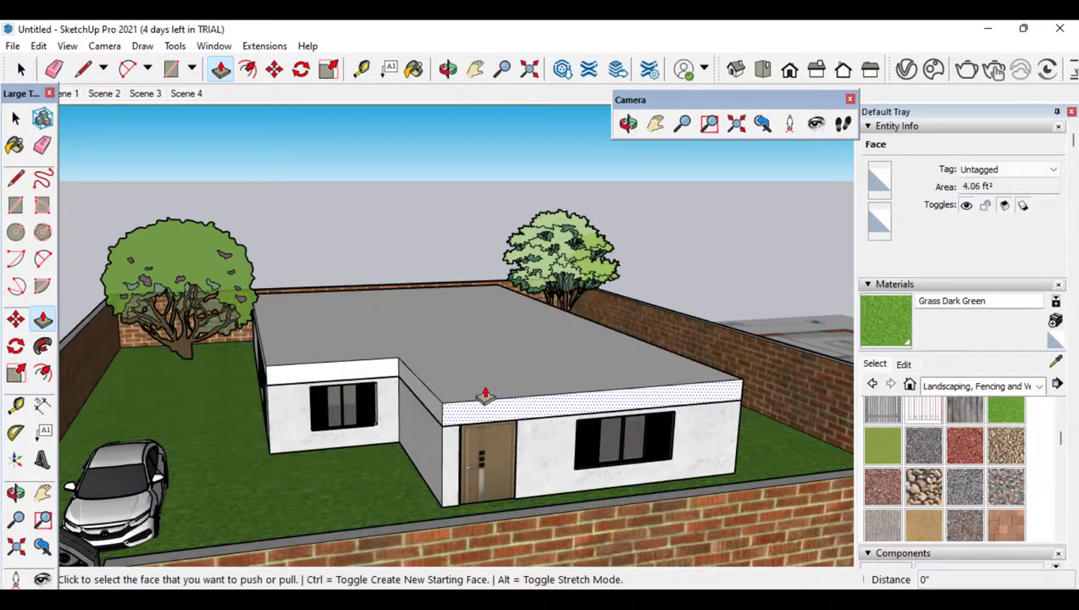
Push the roof slab's top face down by 3" to make the slab thinner
left_click(488, 400)
left_click(489, 405)
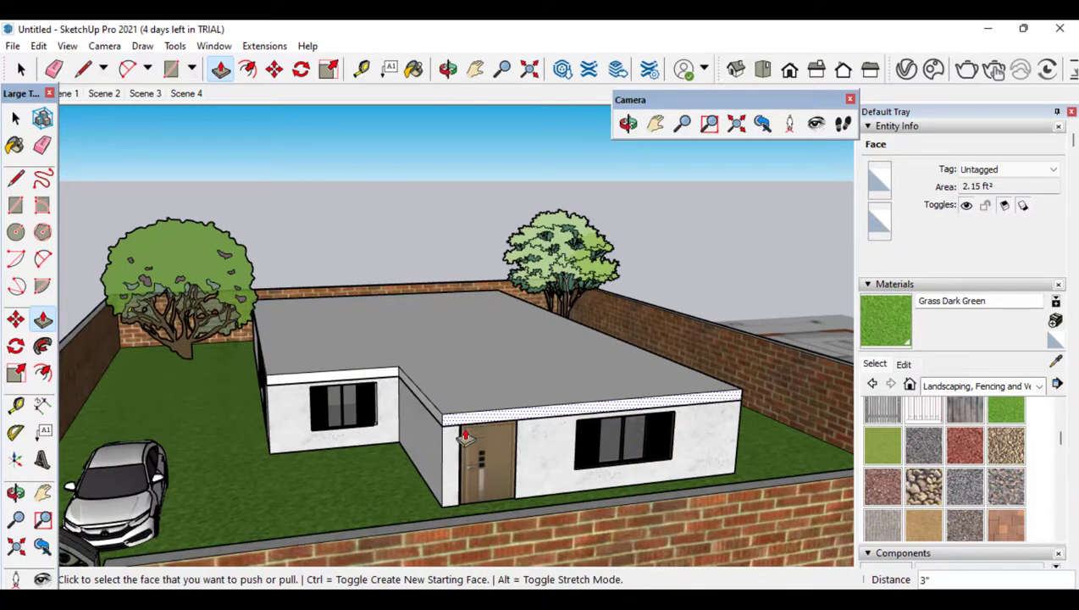
Try to draw a two-point arc with a bulge of about 1 1/4" down the slab's corner edge beside the front door
scroll(465, 437, "up", 8)
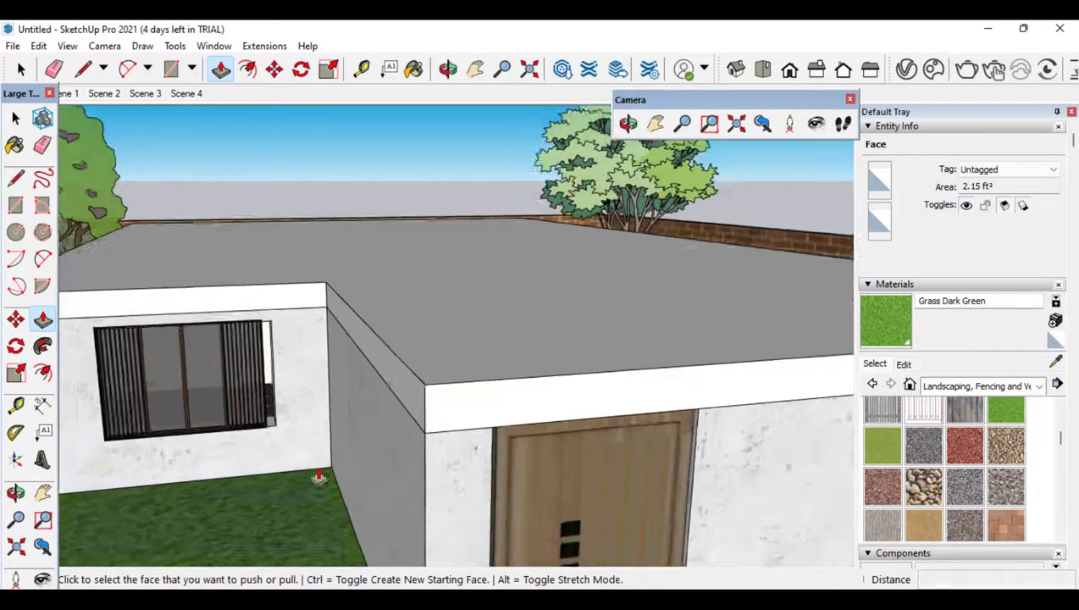
scroll(318, 477, "up", 1)
left_click(15, 493)
left_click_drag(255, 424, 369, 450)
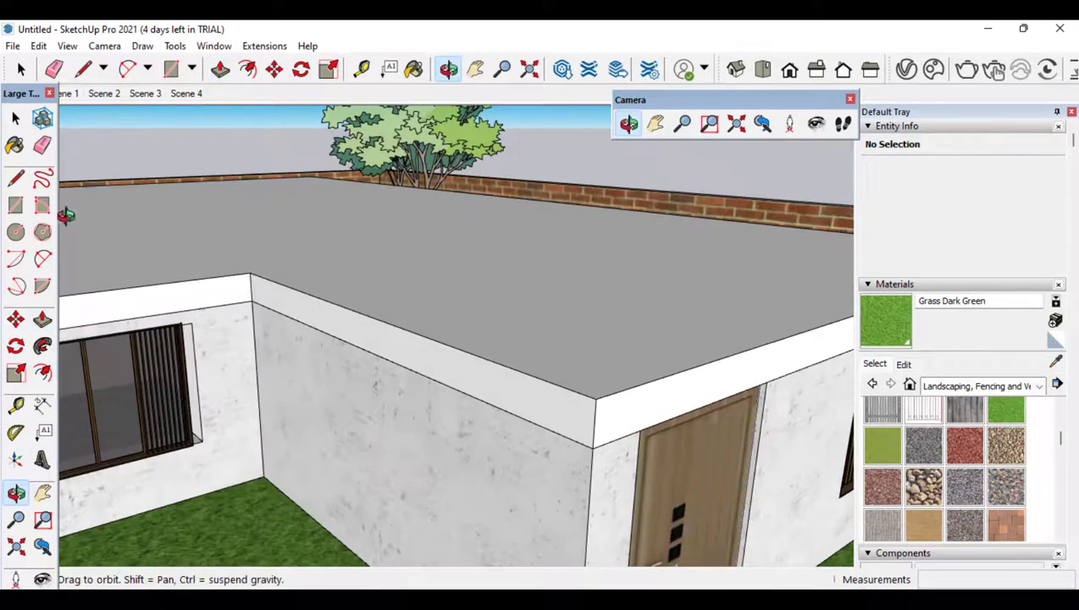
left_click(43, 258)
left_click(596, 398)
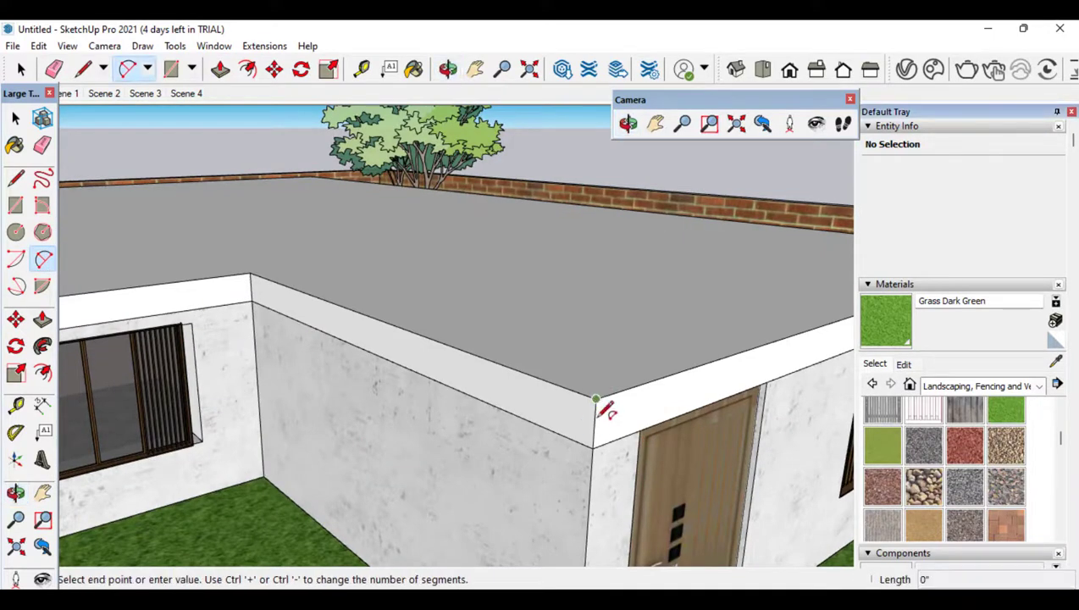
left_click(592, 453)
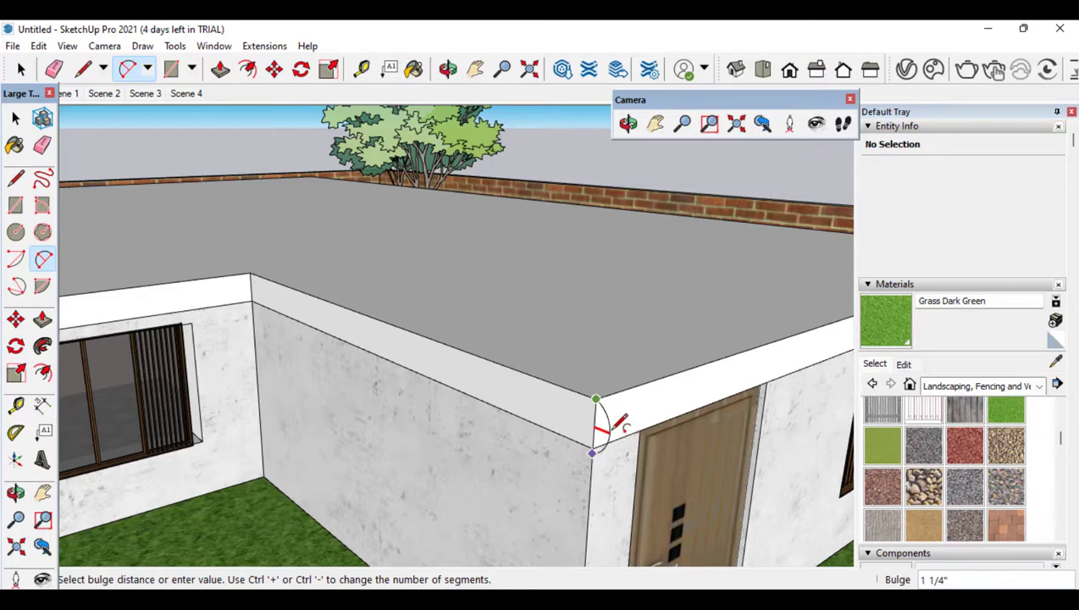
left_click(612, 428)
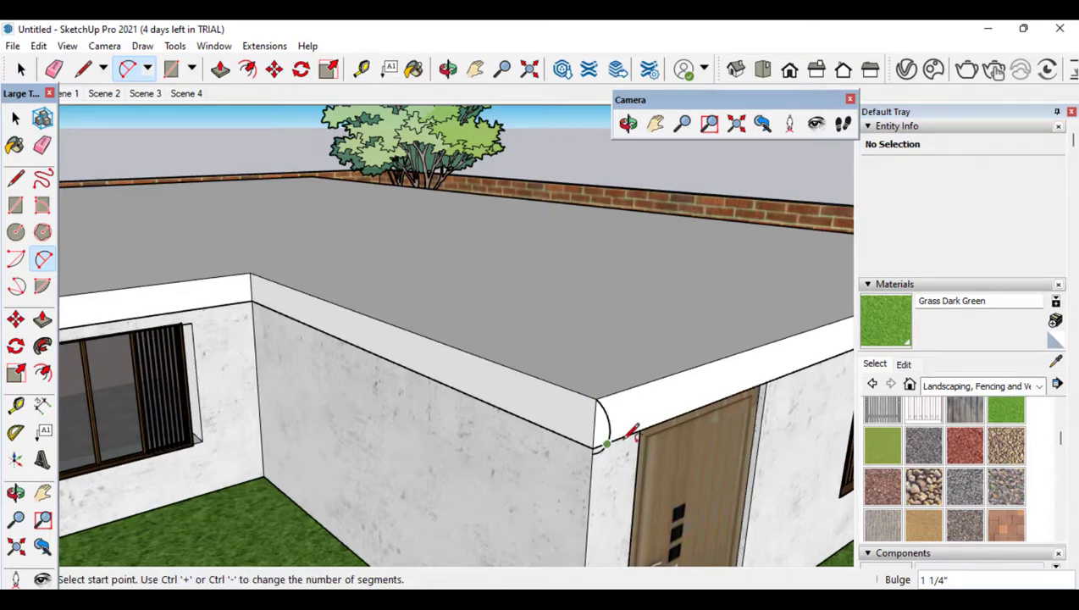
Draw a two-point arc between the endpoints of the slab's corner edge by the door, bulging outward about 1 1/8"
left_click(596, 399)
left_click(592, 449)
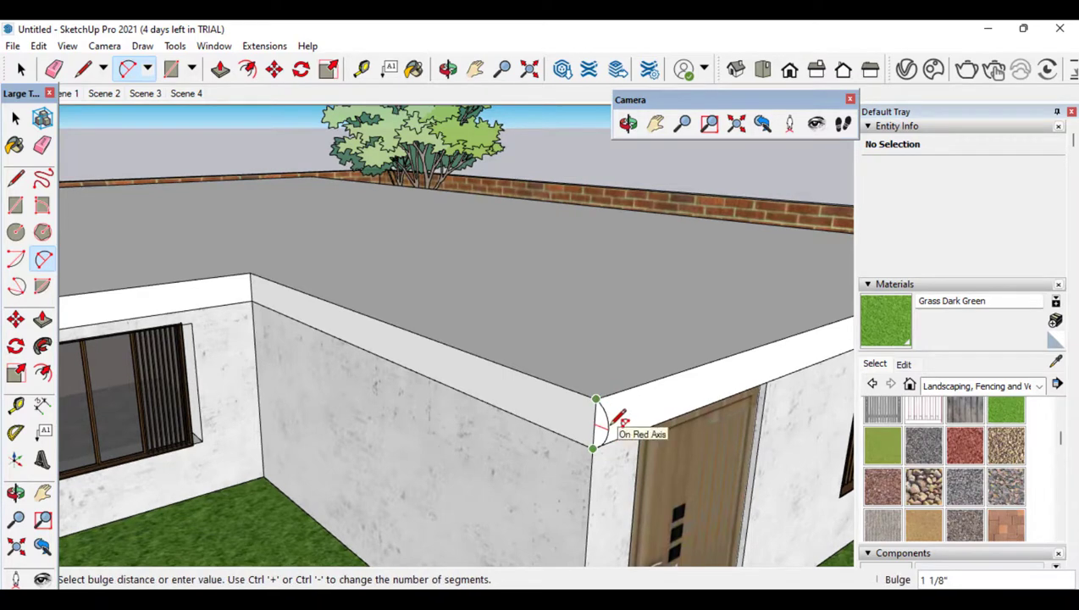
left_click(598, 428)
Paint the arc profile face at the roof corner with Wood Cherry Original from the Wood materials
left_click(16, 493)
left_click_drag(474, 449, 103, 434)
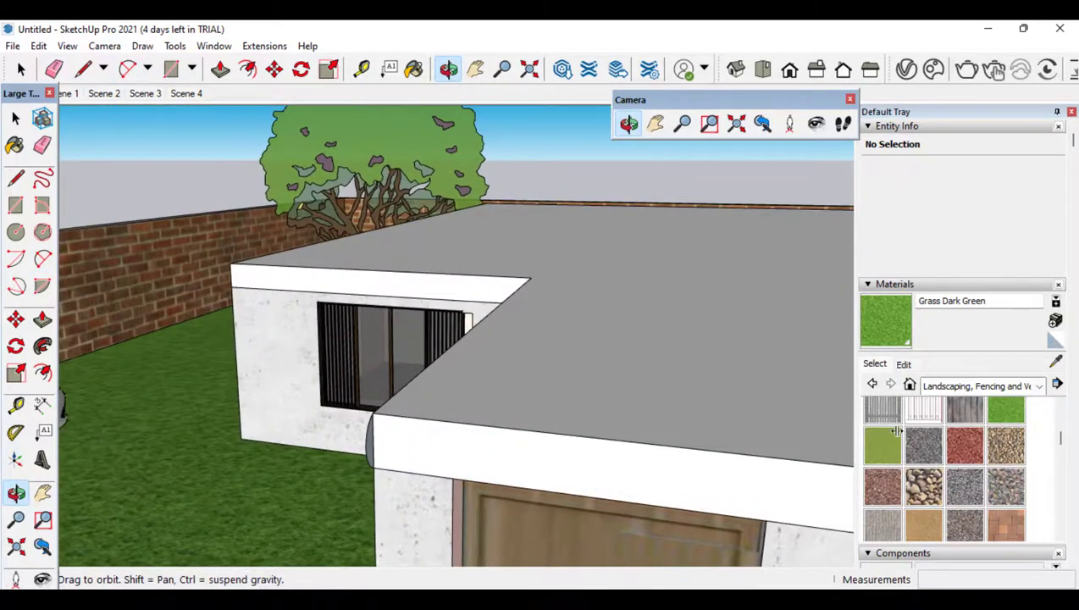
left_click(959, 386)
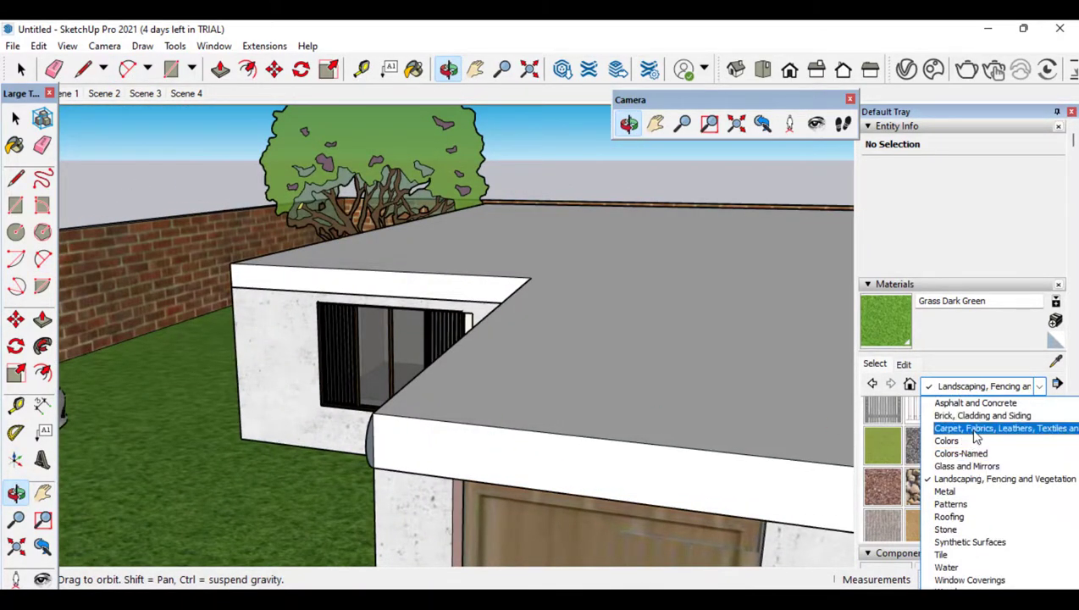
left_click(977, 428)
left_click(962, 386)
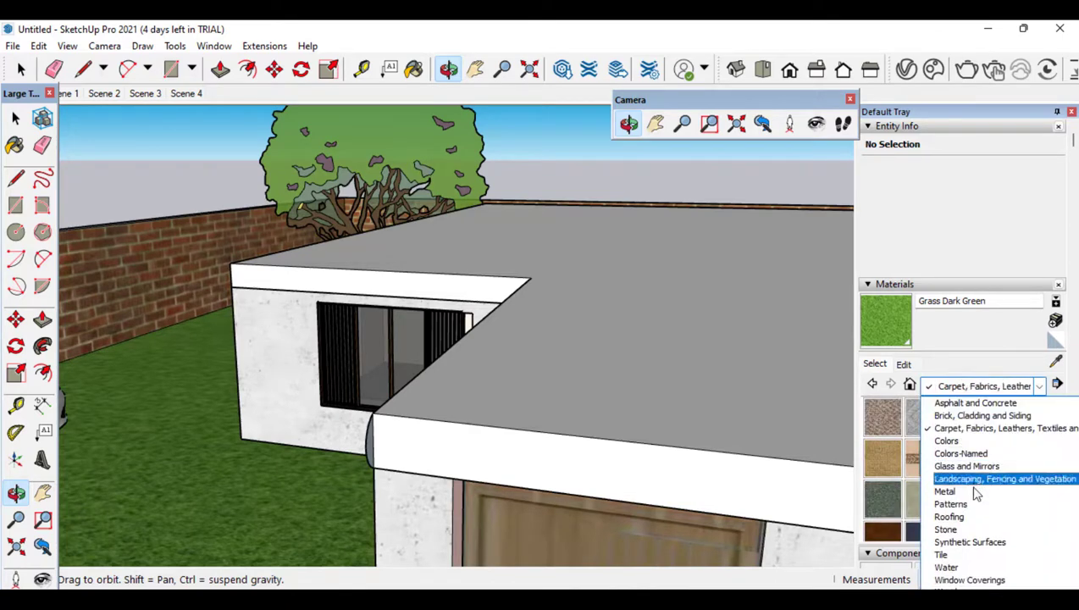
left_click(899, 486)
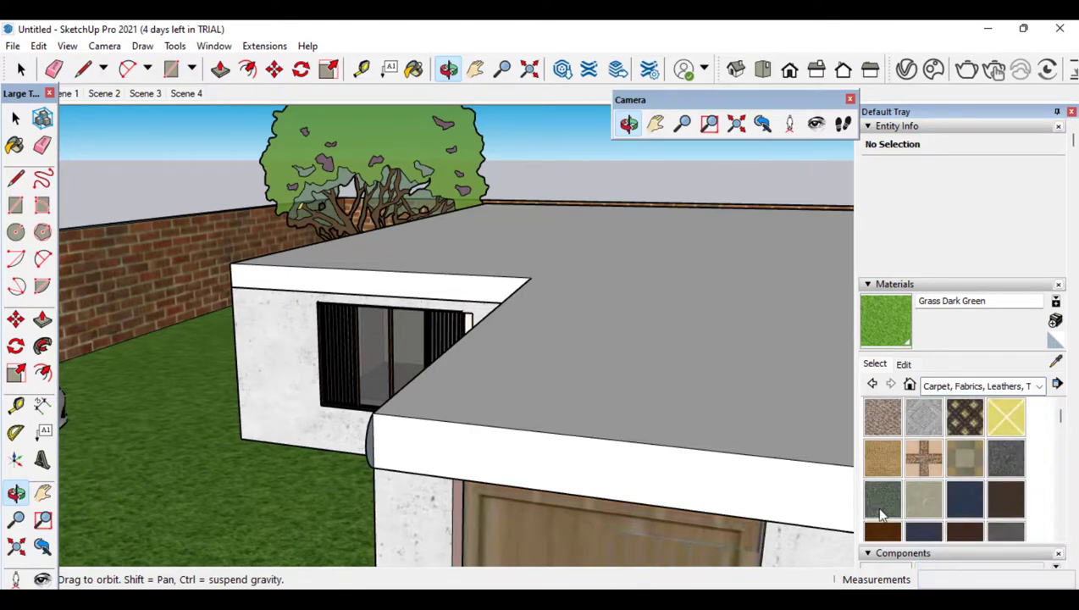
left_click(949, 391)
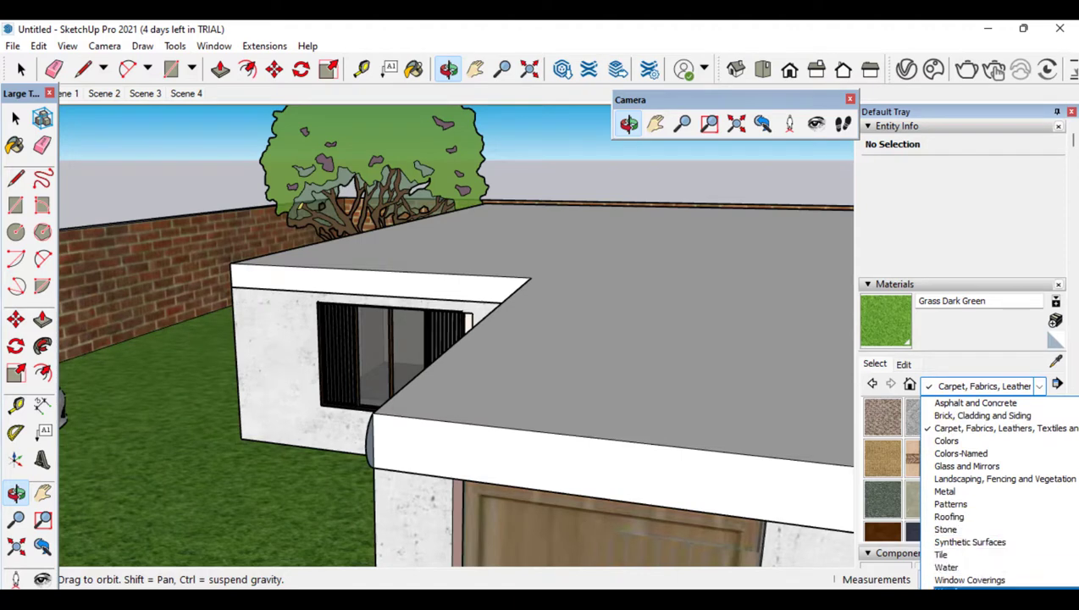
left_click(953, 581)
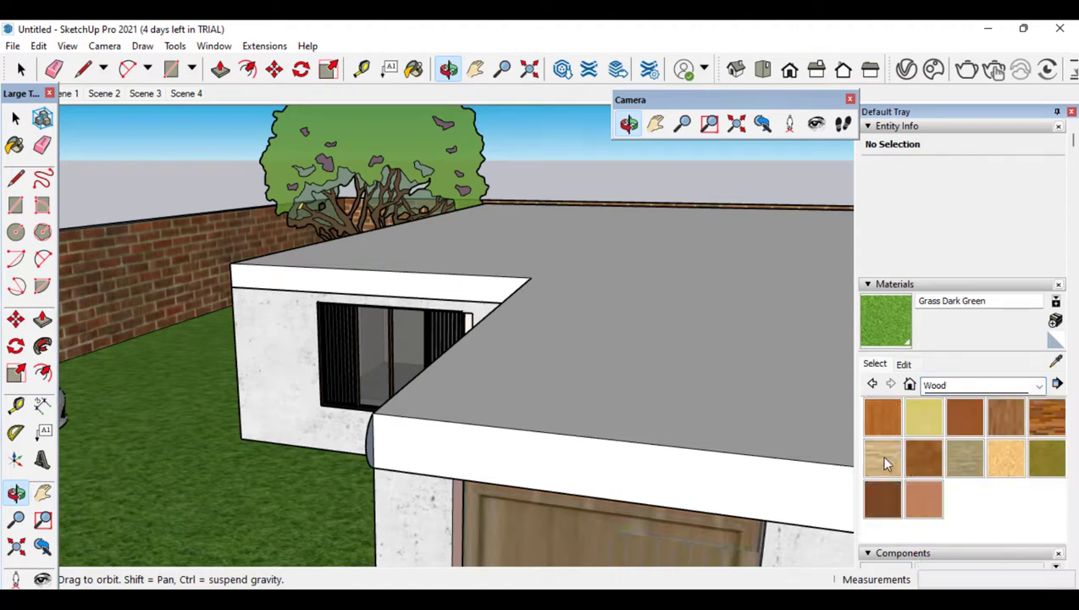
left_click(966, 415)
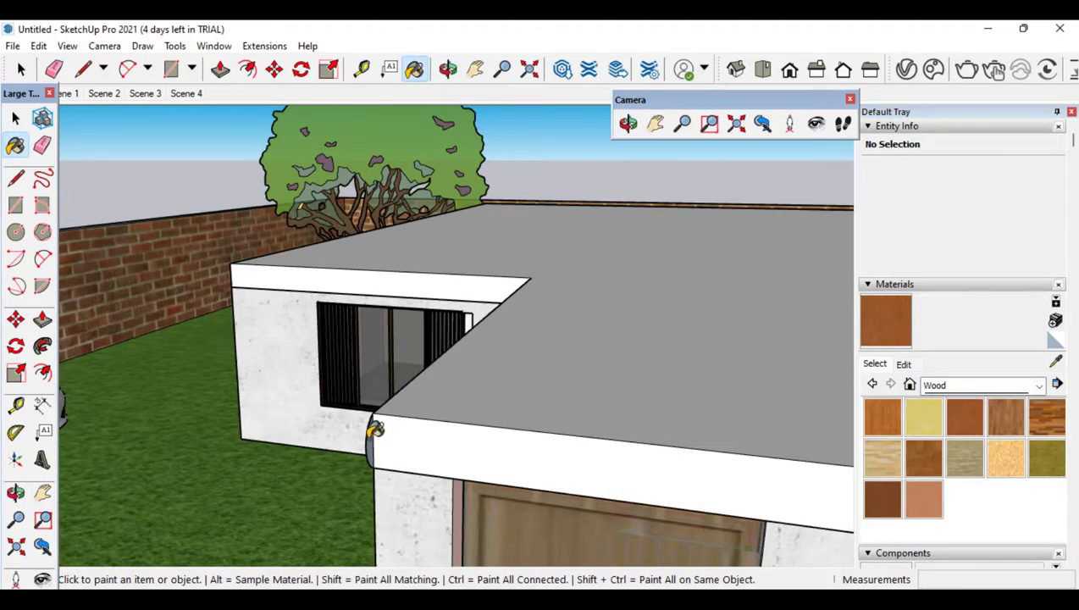
left_click(371, 436)
Sweep the arc profile around the roof face's perimeter with Follow Me to form a rounded roof moulding
left_click(15, 118)
left_click(533, 407)
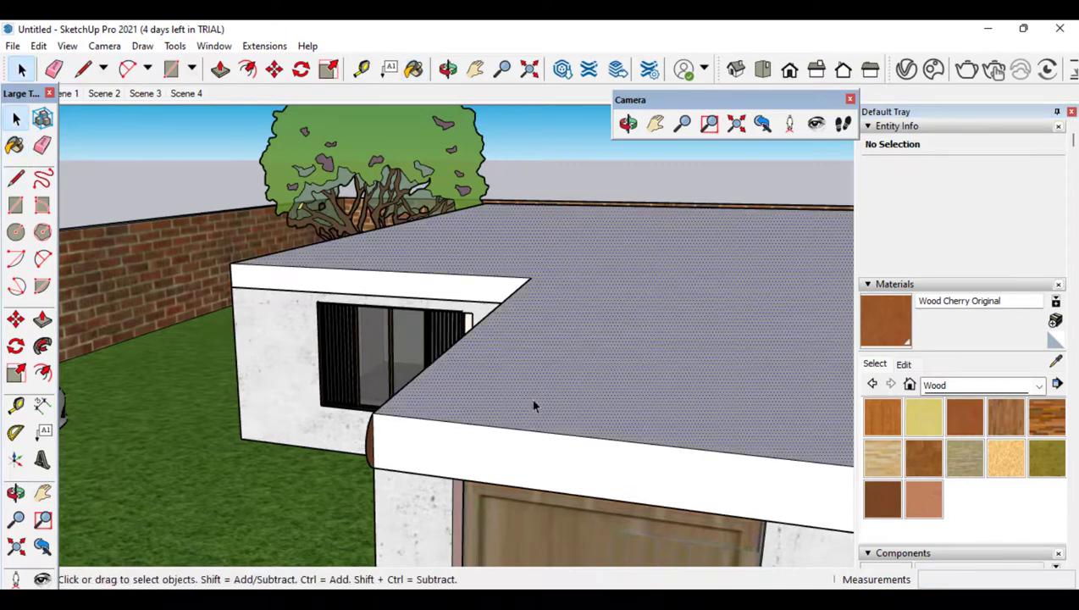
left_click(42, 346)
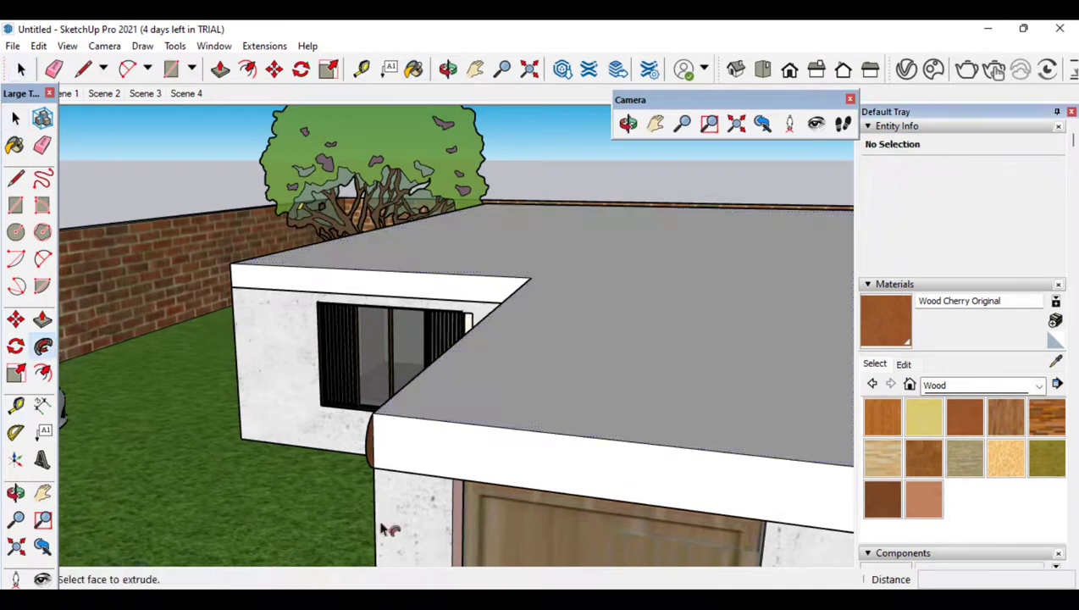
left_click(373, 460)
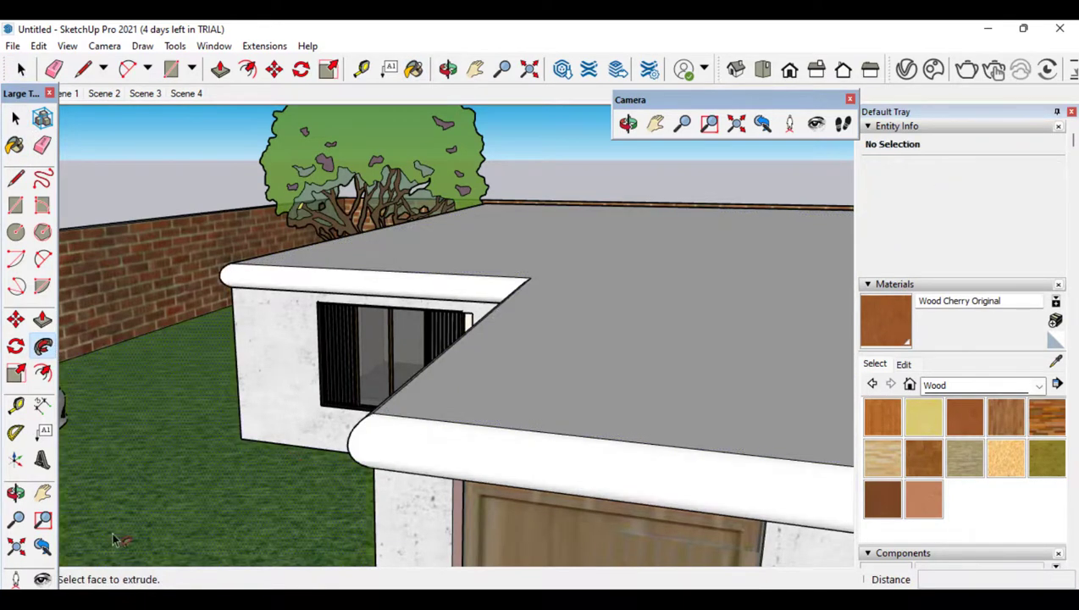
Paint the roof moulding above the front window, along the recess and over the door with Wood Cherry Original
left_click(15, 493)
left_click_drag(288, 385, 299, 443)
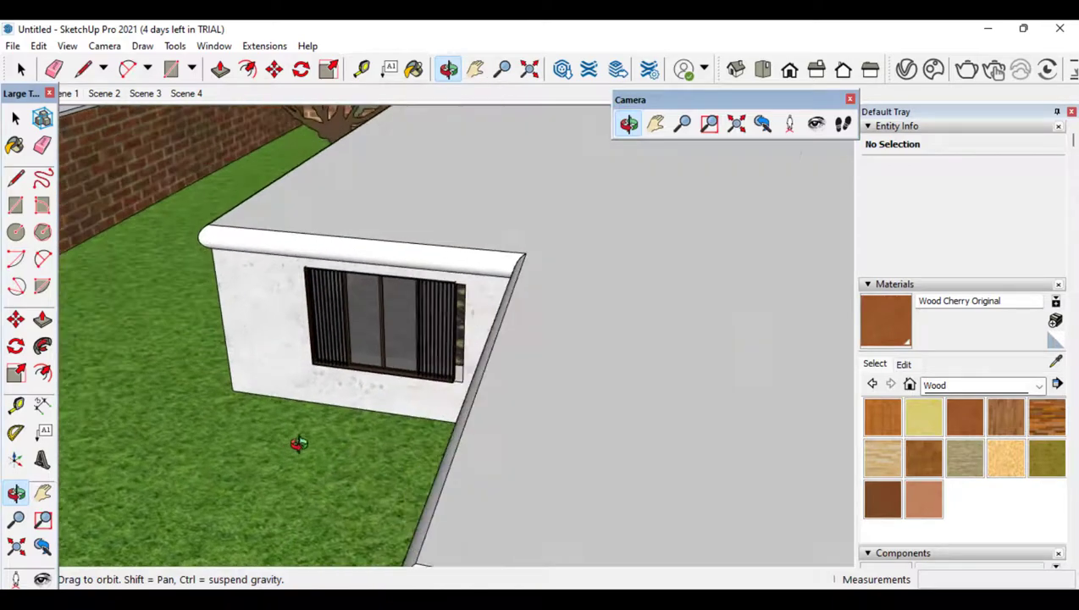
left_click(884, 322)
left_click(436, 249)
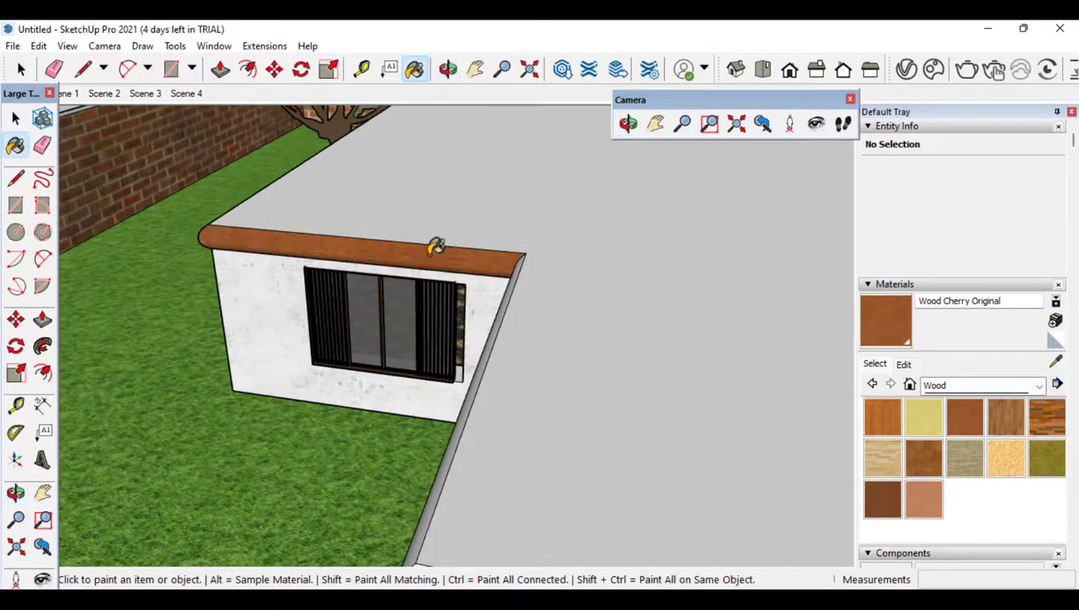
scroll(509, 247, "down", 3)
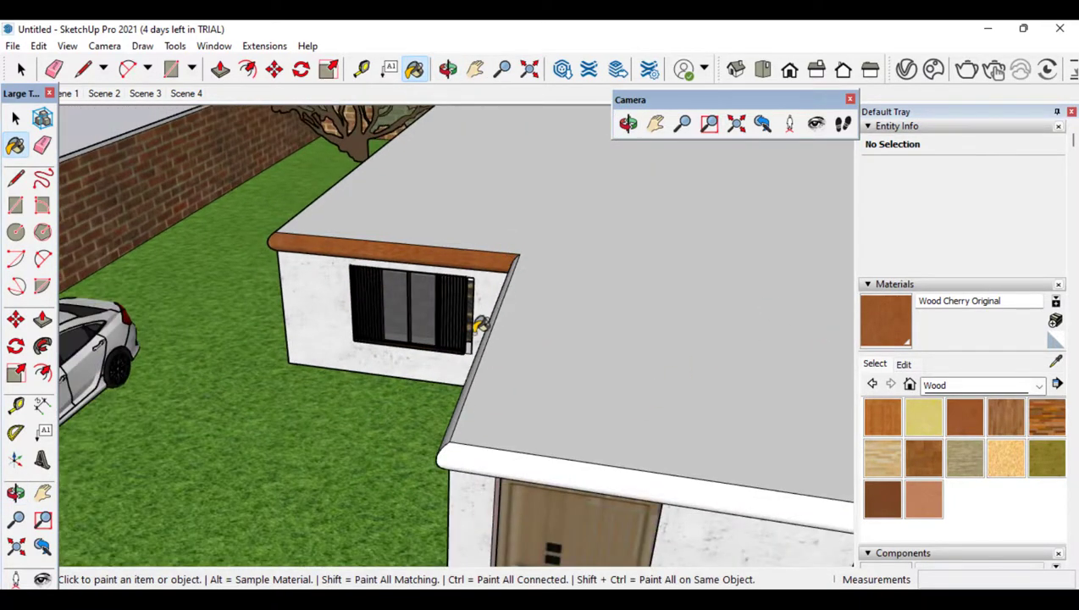
left_click(465, 436)
left_click(480, 454)
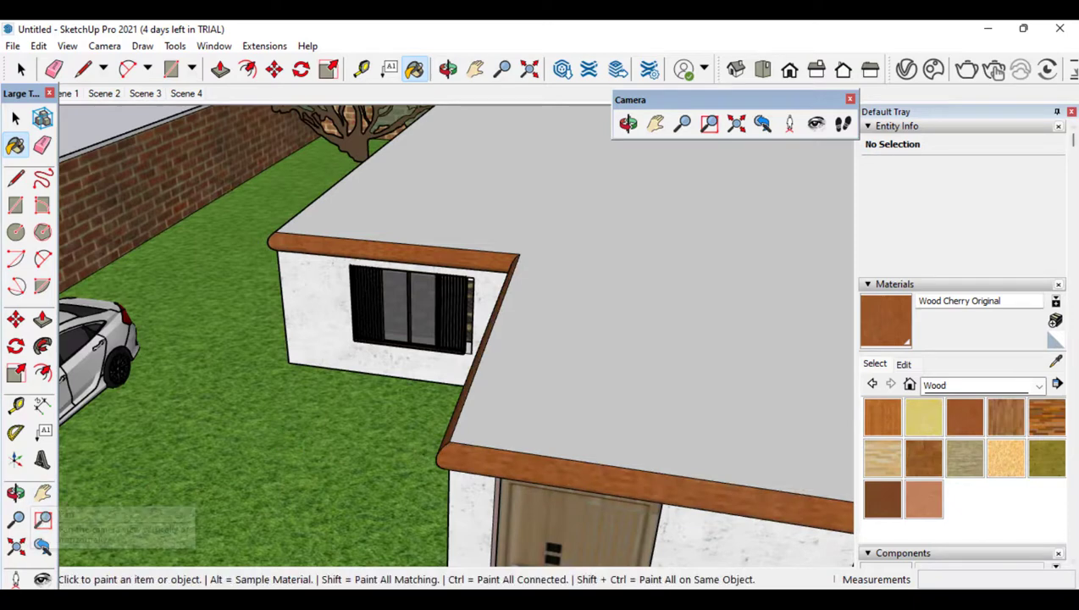
Repaint the three front sections of the roof moulding with Blacktop Old 01 from the Asphalt and Concrete materials
left_click(1039, 385)
left_click(919, 403)
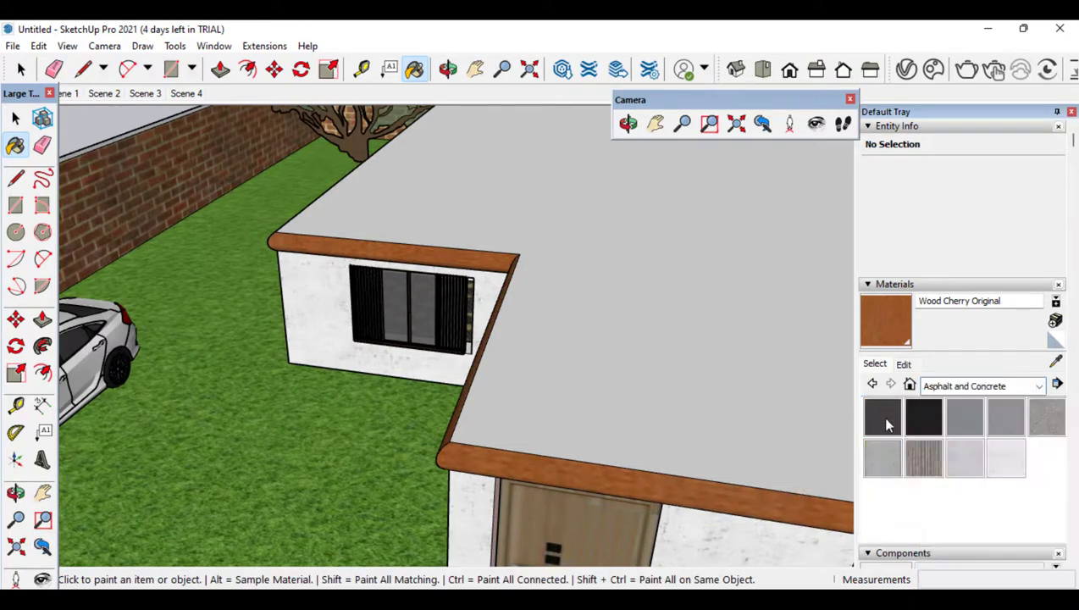
left_click(964, 417)
left_click(656, 481)
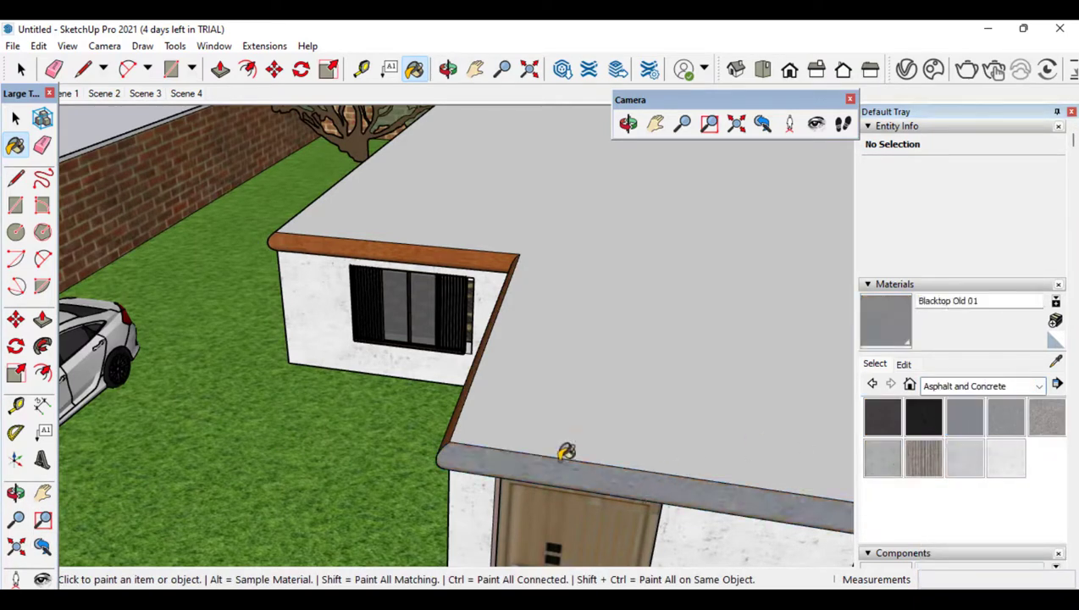
left_click(462, 400)
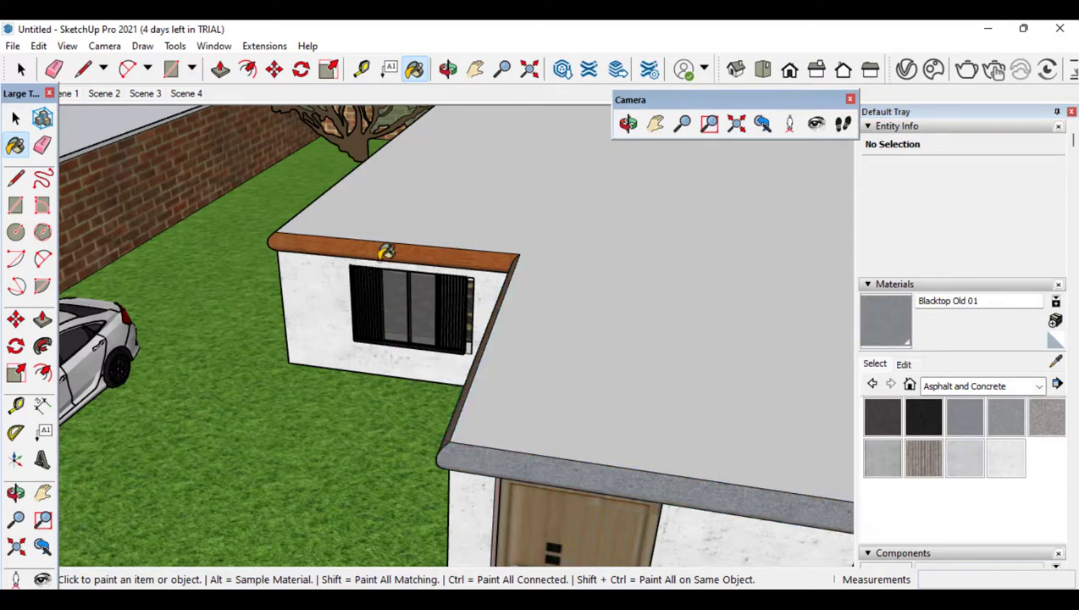
left_click(298, 243)
Paint the roof moulding around the corner by the large tree with Blacktop Old 01
left_click(16, 493)
left_click_drag(282, 450, 600, 275)
left_click(900, 317)
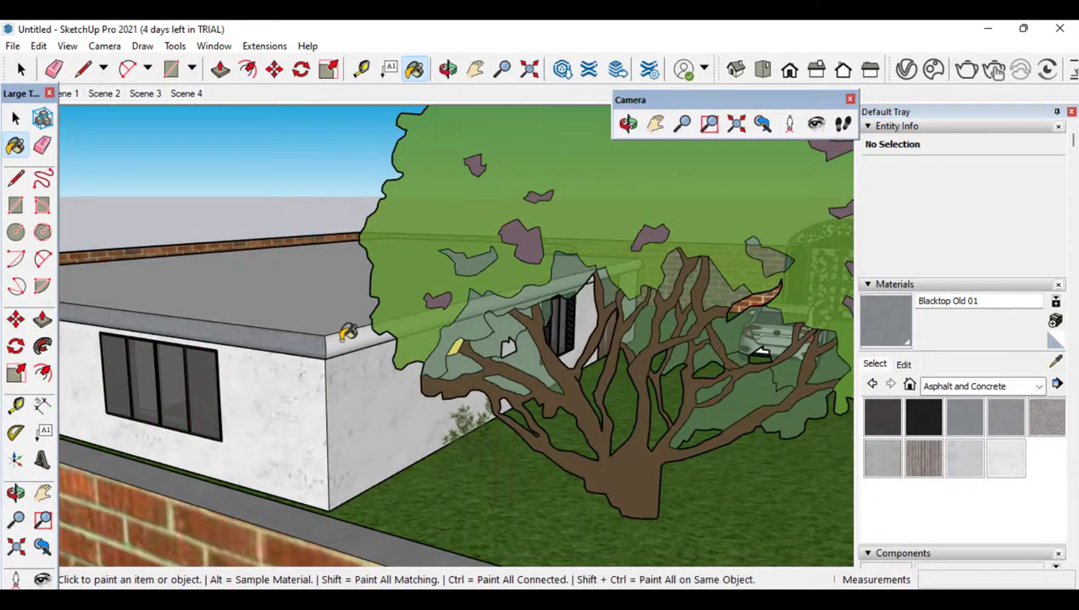
left_click(15, 492)
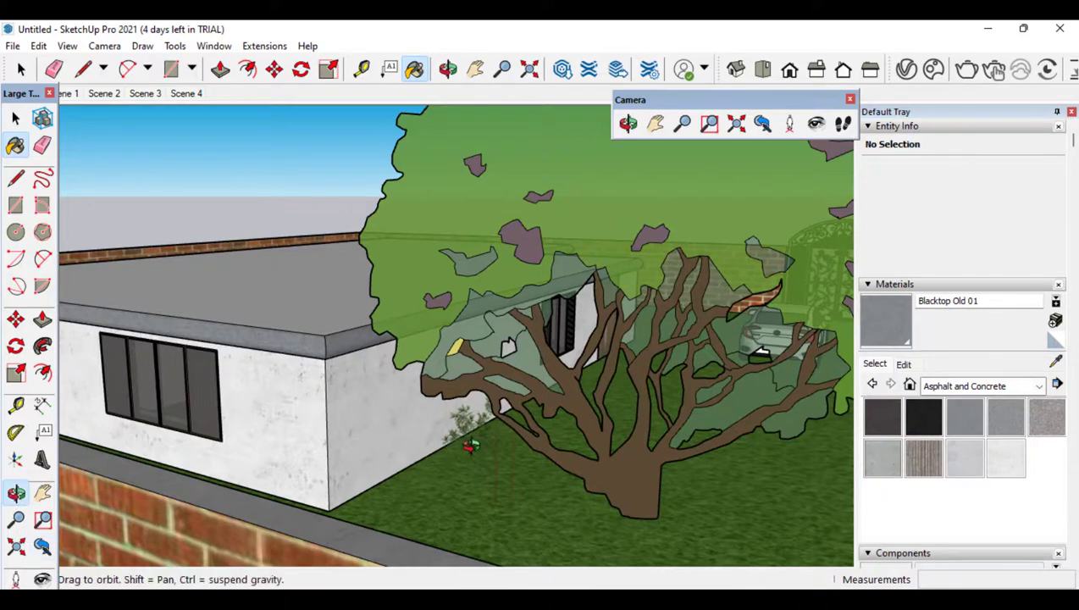